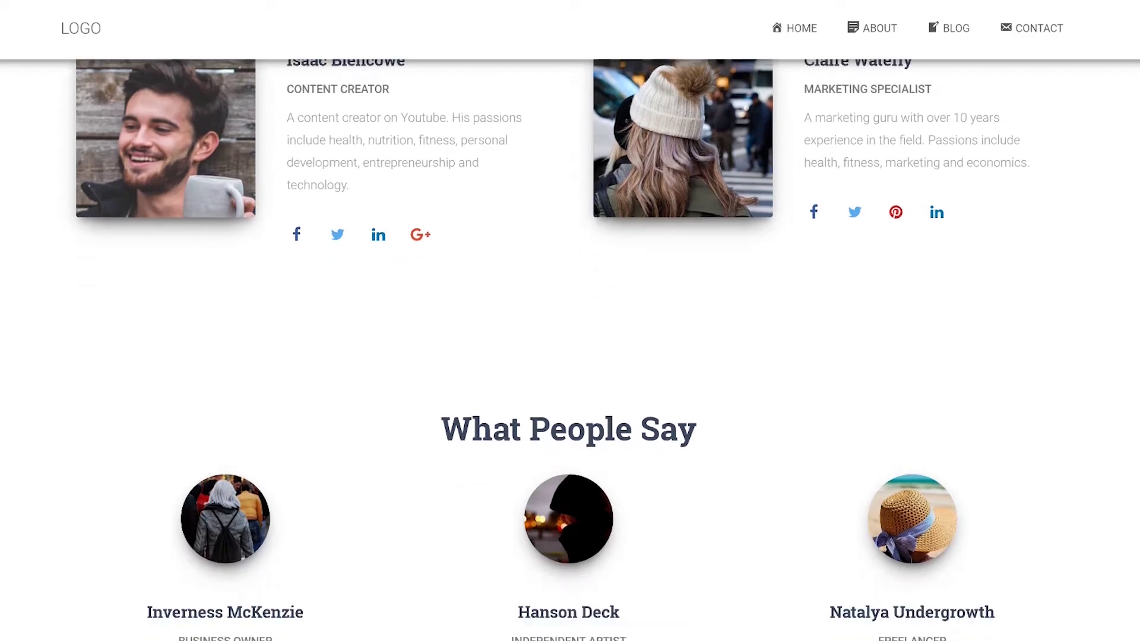
- Scroll through the Customizer's site preview to review the page
{"action": "scroll", "coordinate": [570, 320], "scroll_direction": "down", "scroll_amount": 8}
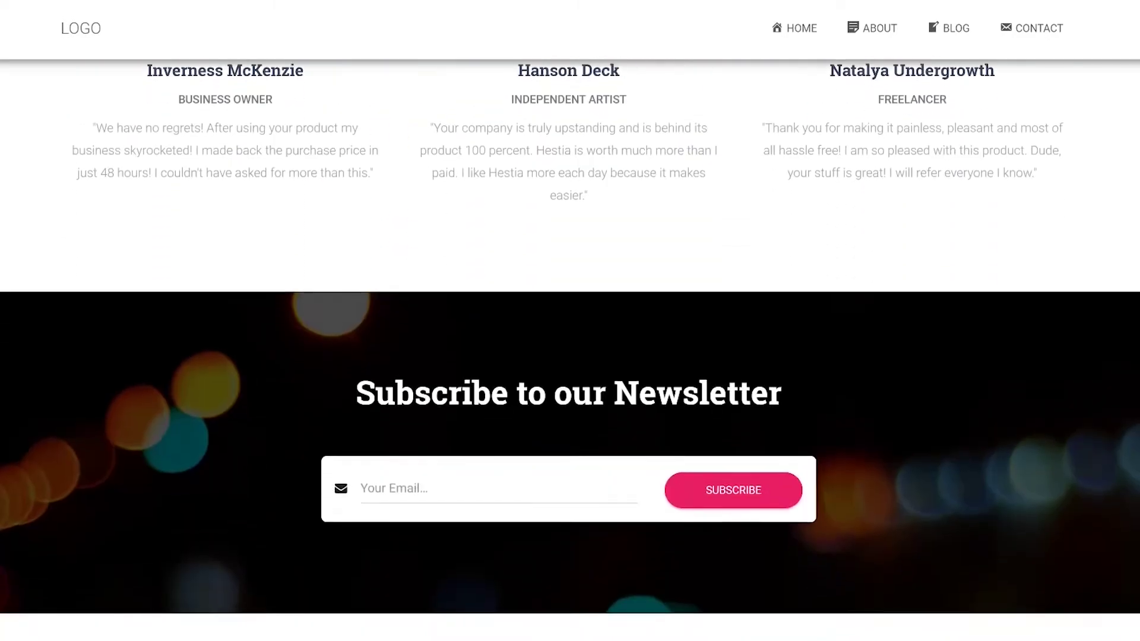
{"action": "scroll", "coordinate": [570, 321], "scroll_direction": "down", "scroll_amount": 7}
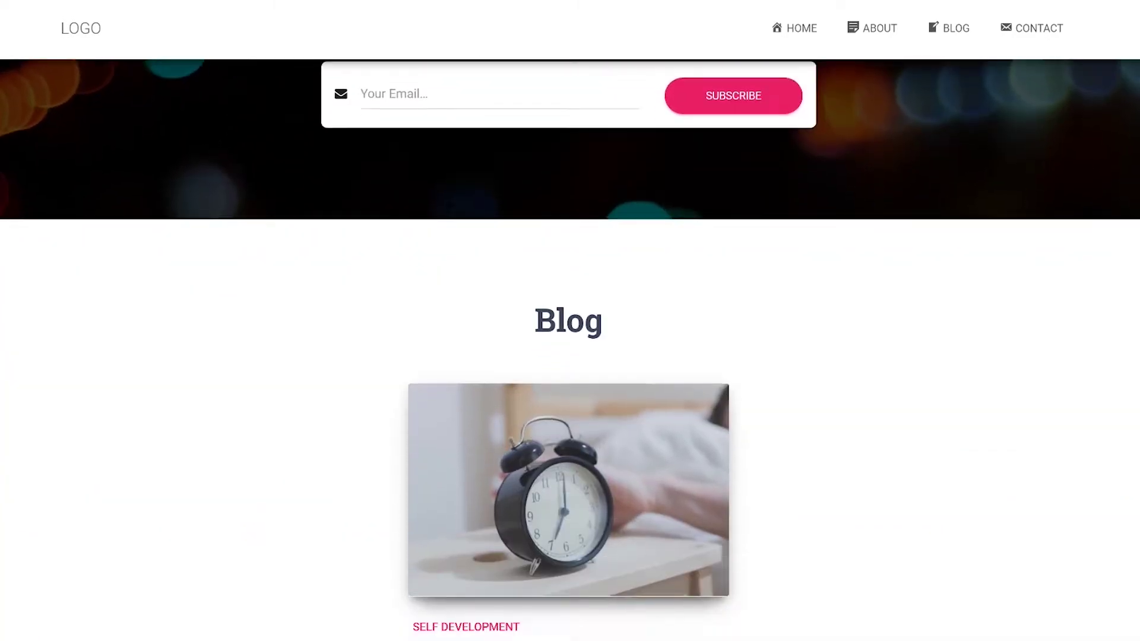
{"action": "scroll", "coordinate": [570, 320], "scroll_direction": "down", "scroll_amount": 8}
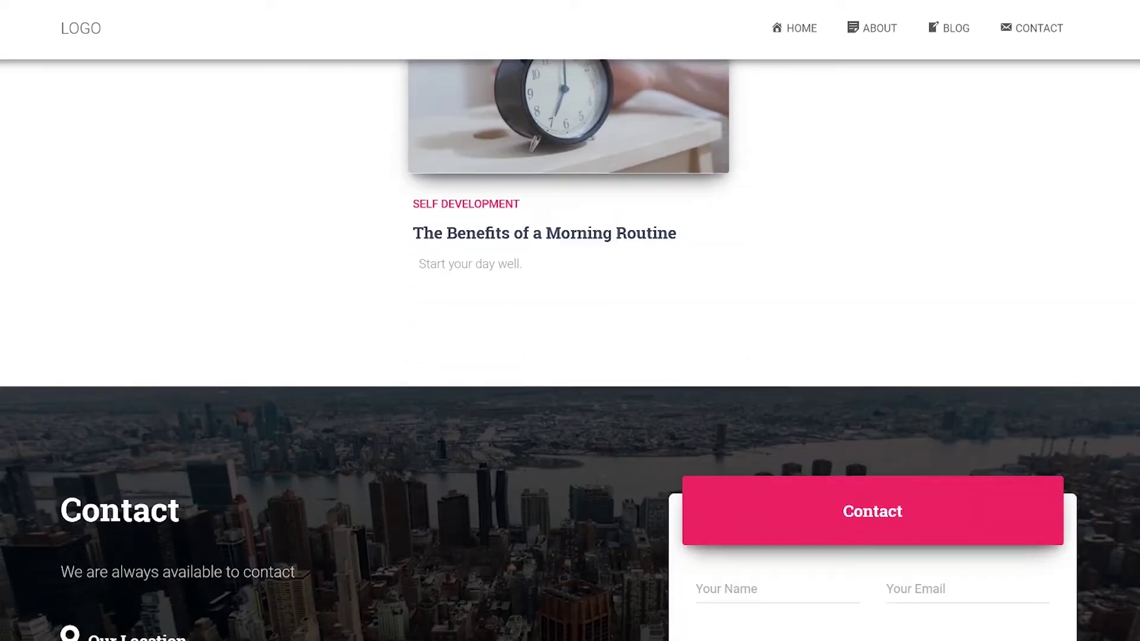
{"action": "scroll", "coordinate": [570, 321], "scroll_direction": "down", "scroll_amount": 1}
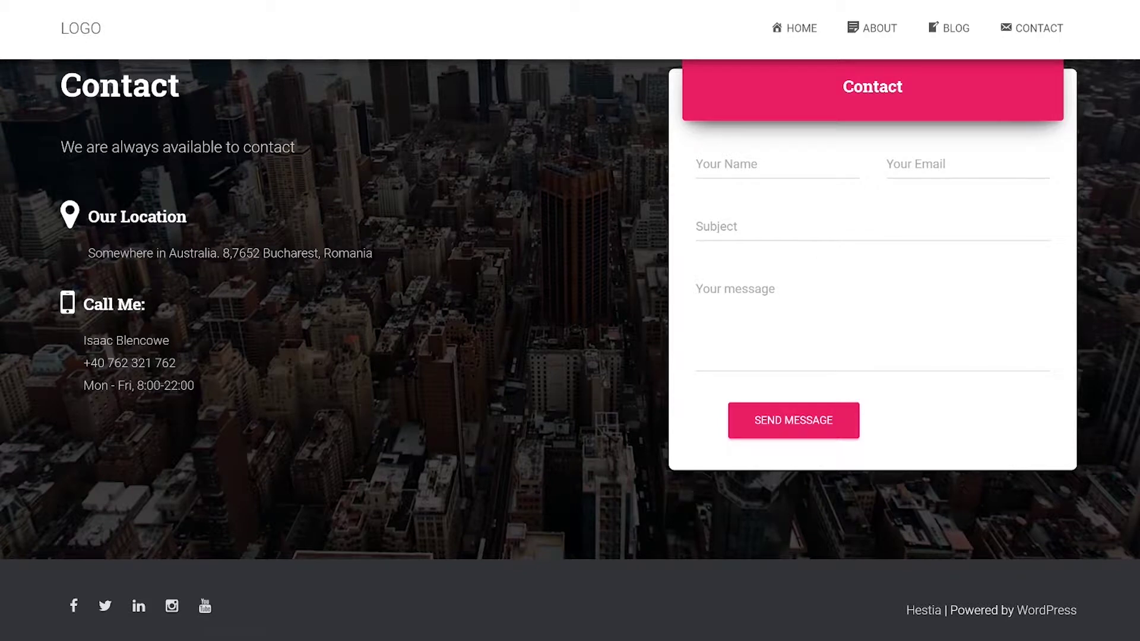
{"action": "scroll", "coordinate": [569, 320], "scroll_direction": "up", "scroll_amount": 4}
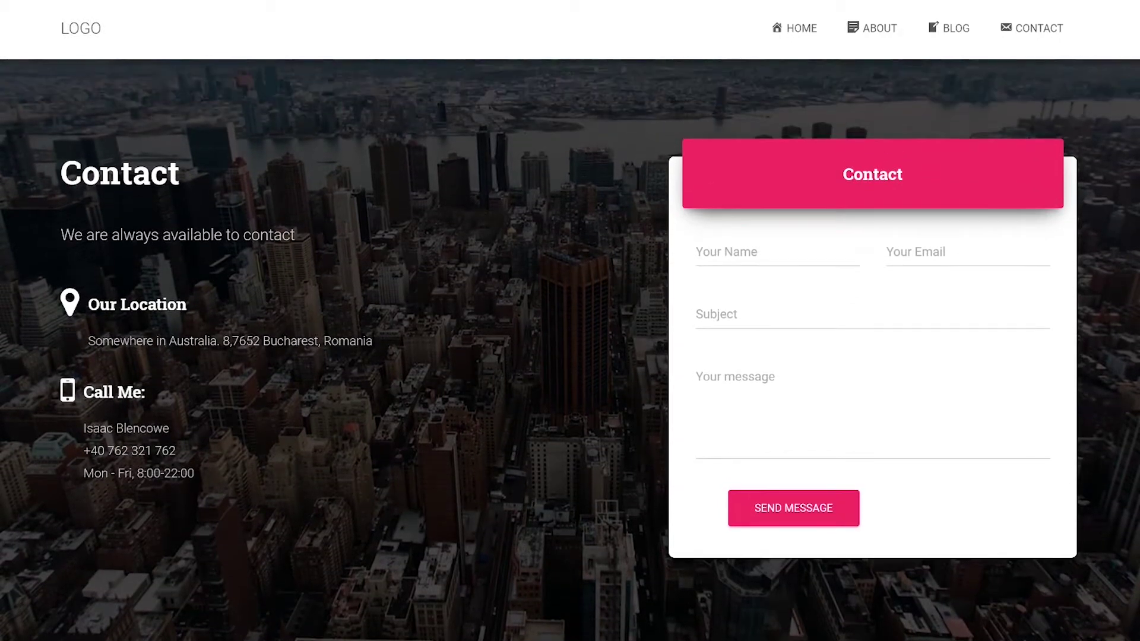
{"action": "scroll", "coordinate": [570, 321], "scroll_direction": "up", "scroll_amount": 10}
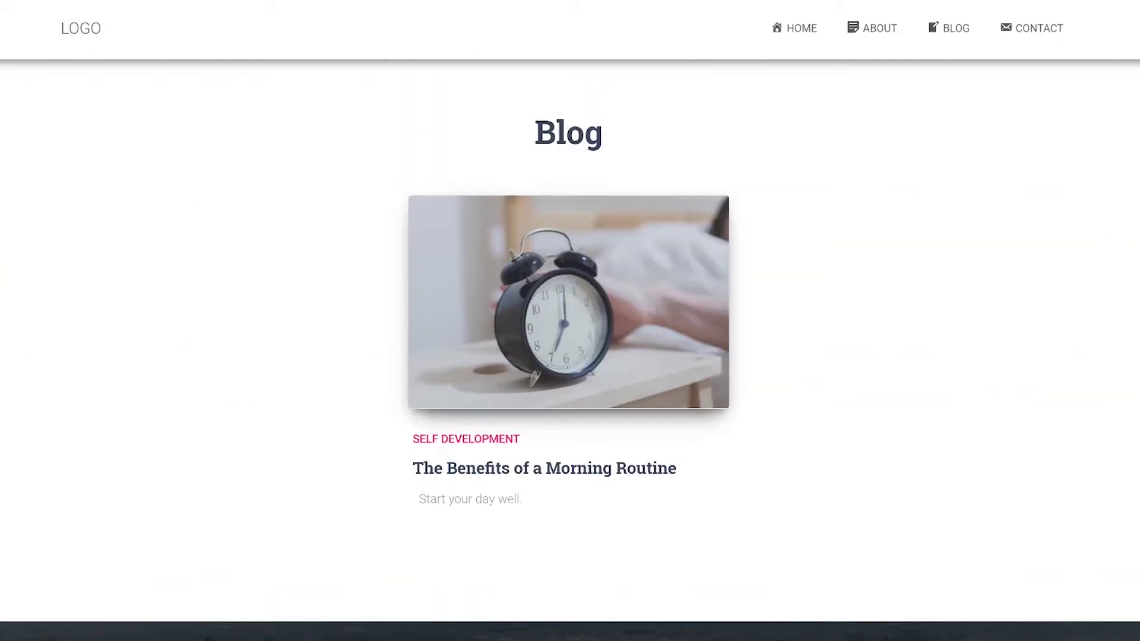
{"action": "scroll", "coordinate": [570, 320], "scroll_direction": "up", "scroll_amount": 14}
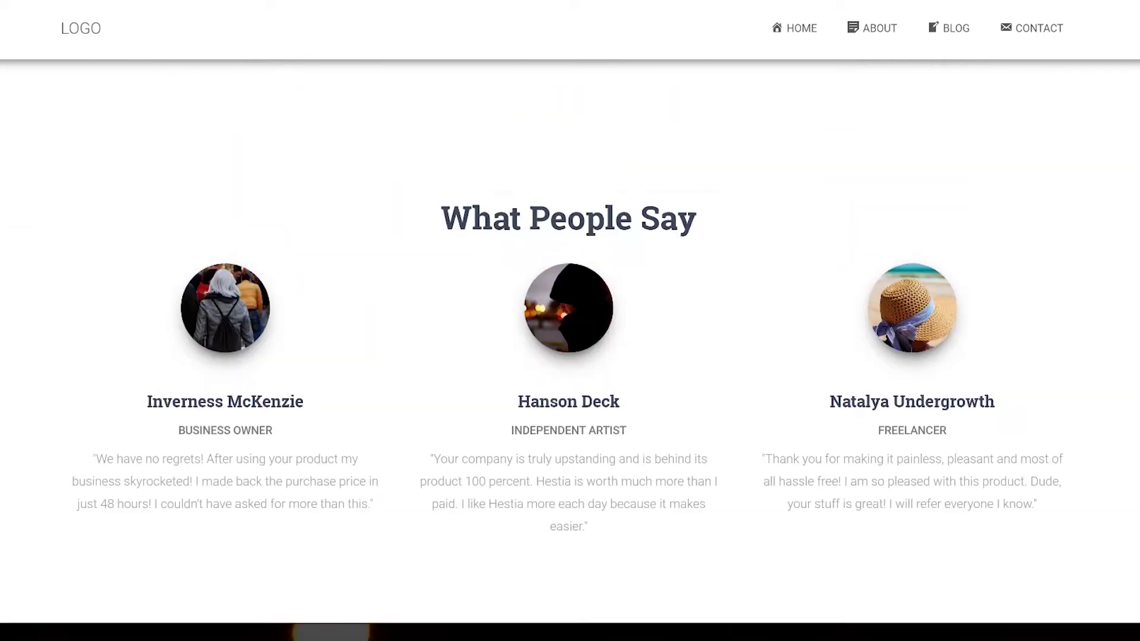
{"action": "scroll", "coordinate": [569, 321], "scroll_direction": "up", "scroll_amount": 13}
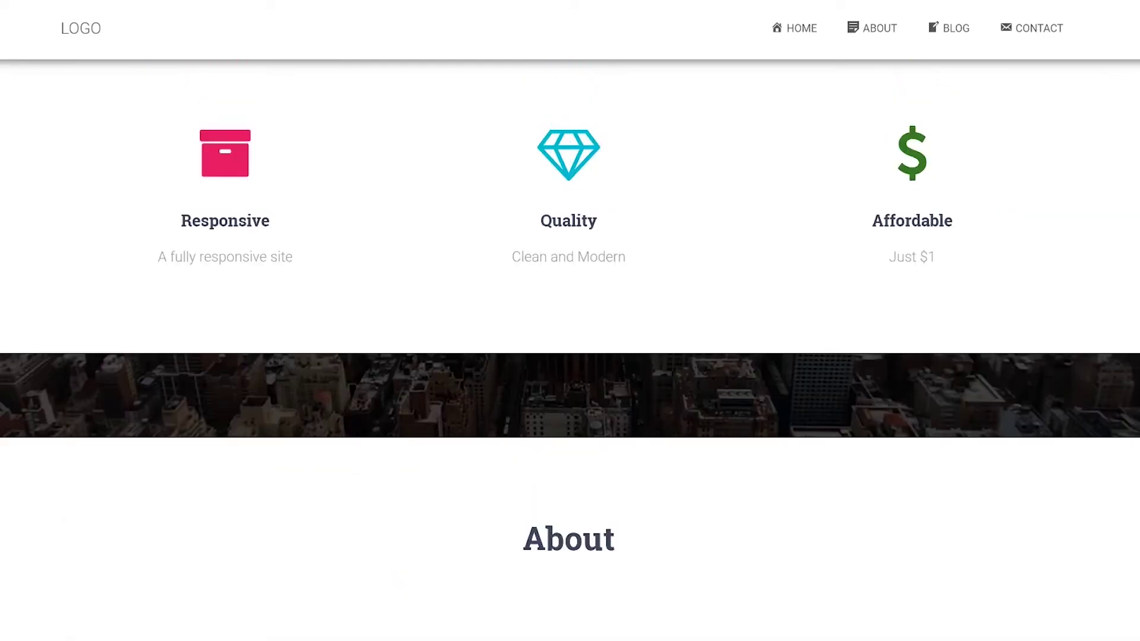
{"action": "scroll", "coordinate": [570, 320], "scroll_direction": "up", "scroll_amount": 8}
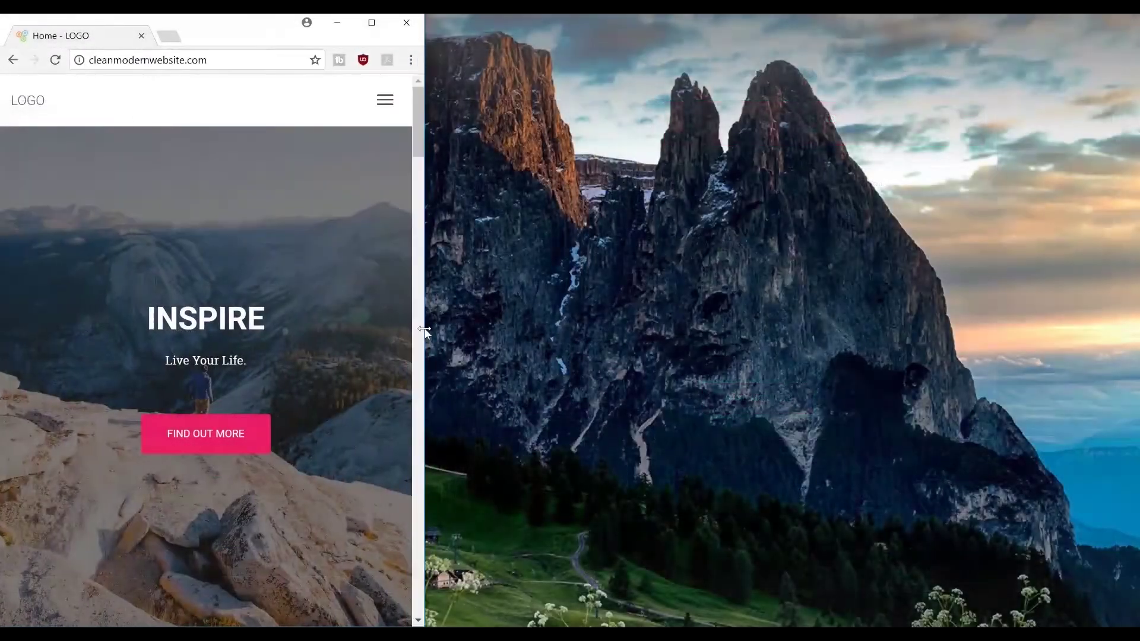
{"action": "scroll", "coordinate": [415, 134], "scroll_direction": "down", "scroll_amount": 4}
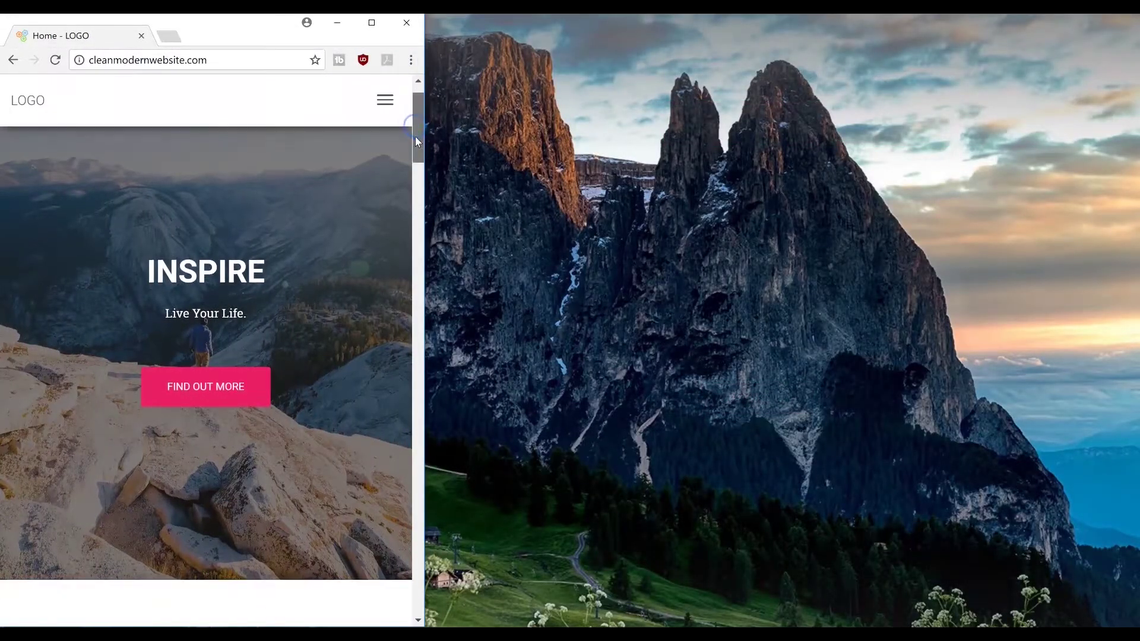
{"action": "left_click_drag", "start_coordinate": [416, 154], "coordinate": [389, 252]}
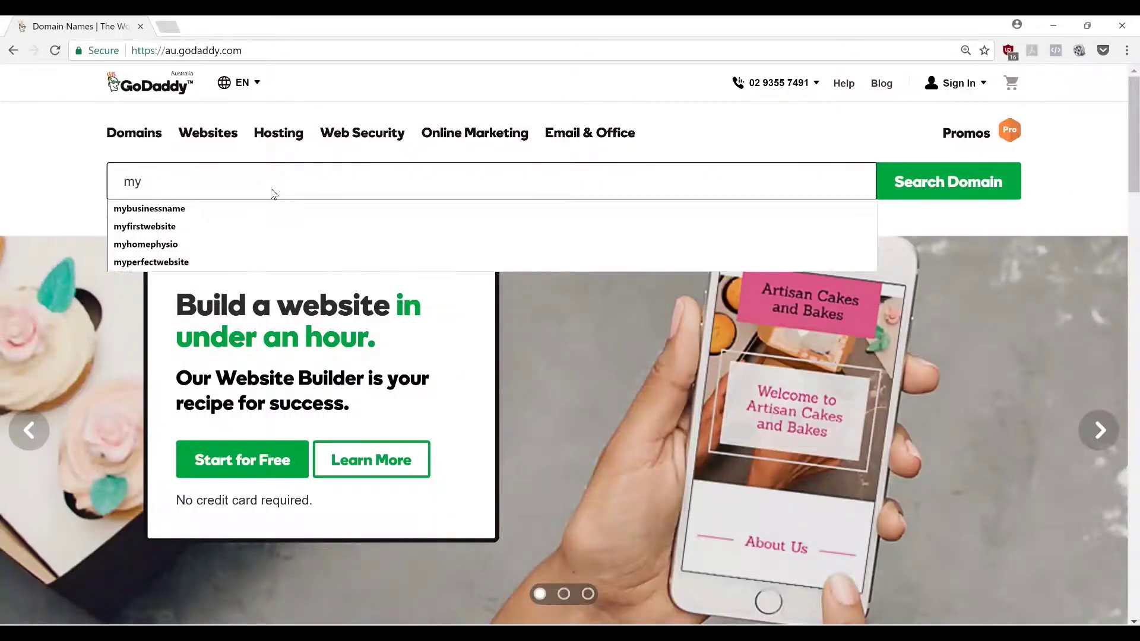
- Search icons for 'busine', then set the hero heading to 'Live Your Life.'
{"action": "type", "text": "busine"}
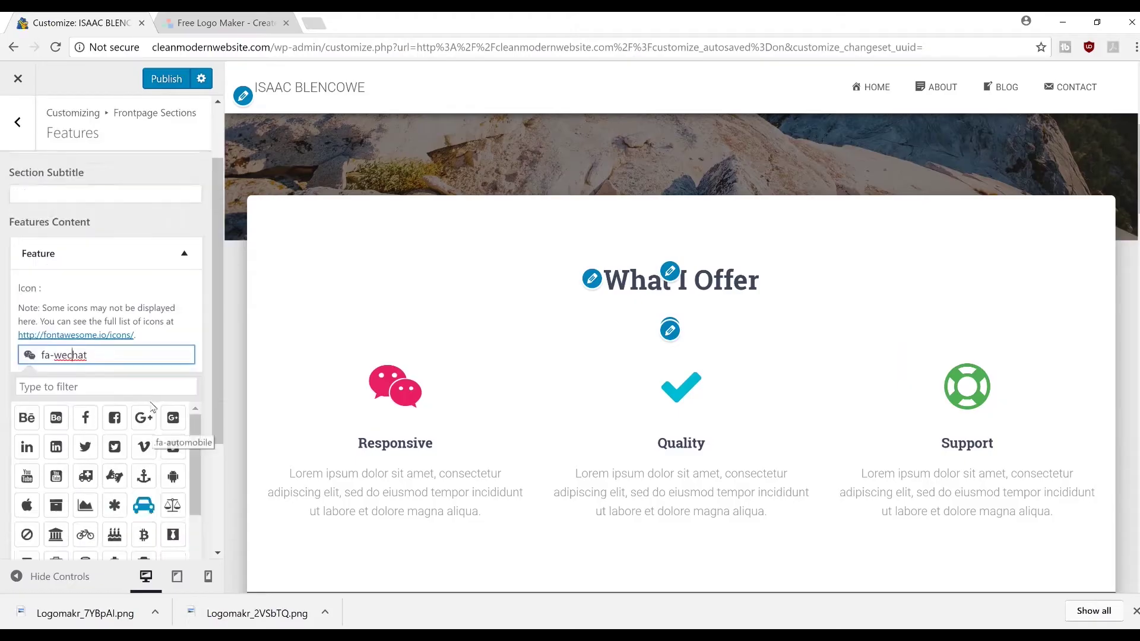
{"action": "scroll", "coordinate": [113, 450], "scroll_direction": "up", "scroll_amount": 3}
{"action": "left_click", "coordinate": [112, 450]}
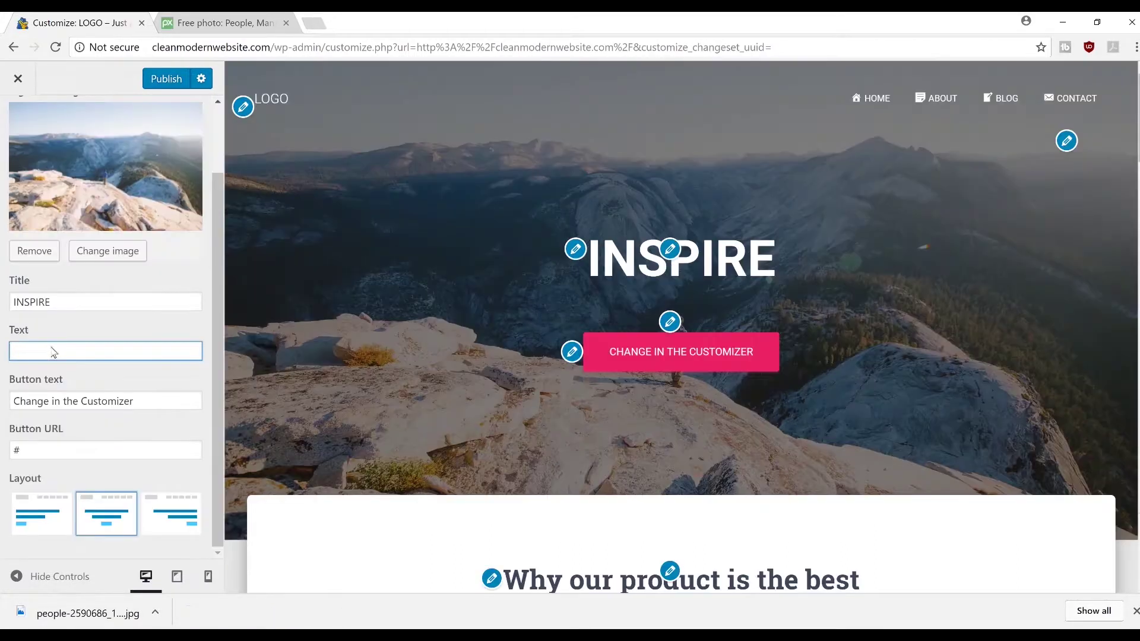
{"action": "type", "text": "Live Your Life."}
{"action": "key", "text": "Tab"}
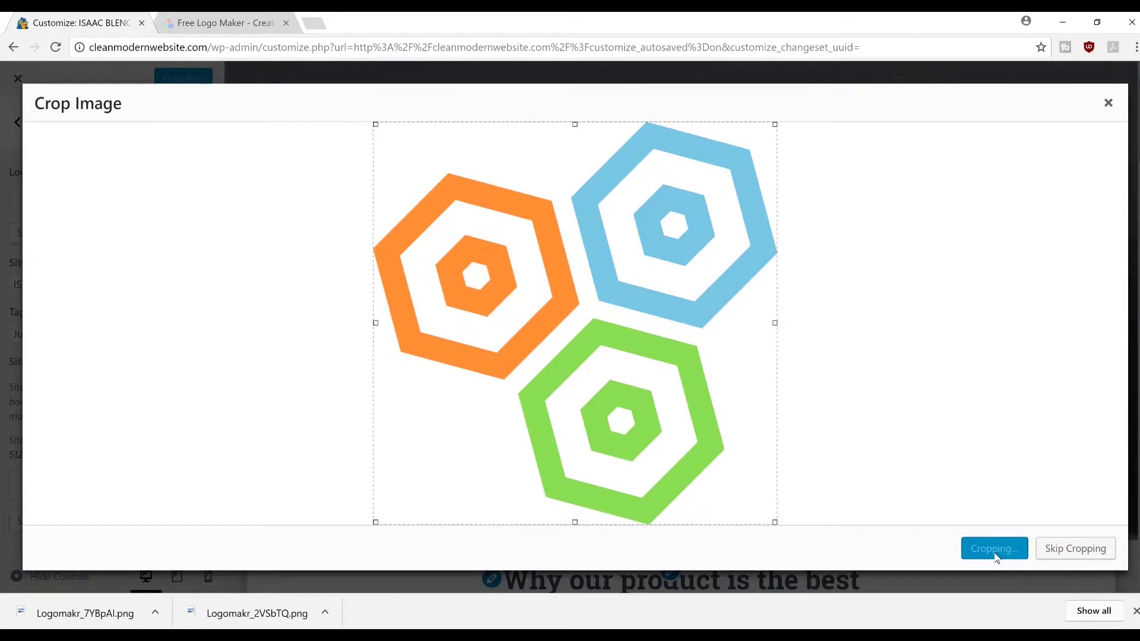
- Apply the cropped logo, remove the header logo, and publish the Customizer changes
{"action": "left_click", "coordinate": [994, 547]}
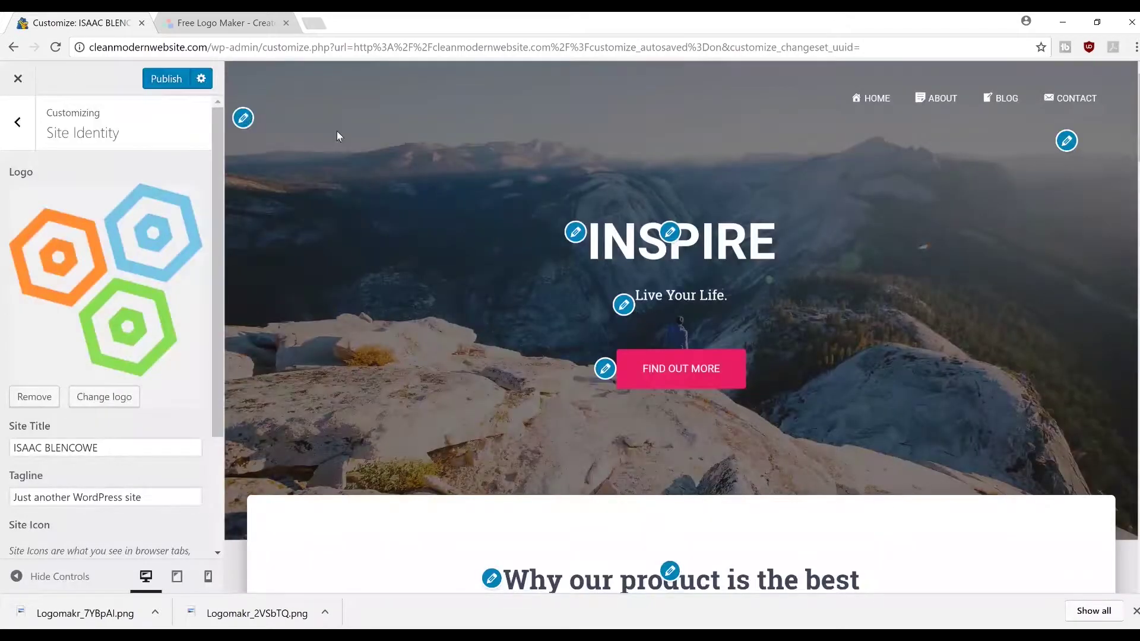
{"action": "mouse_move", "coordinate": [1137, 89]}
{"action": "left_mouse_down"}
{"action": "mouse_move", "coordinate": [1138, 113]}
{"action": "mouse_move", "coordinate": [1138, 86]}
{"action": "left_mouse_up"}
{"action": "left_click_drag", "start_coordinate": [101, 454], "coordinate": [18, 457]}
{"action": "left_click", "coordinate": [34, 397]}
{"action": "left_click", "coordinate": [166, 78]}
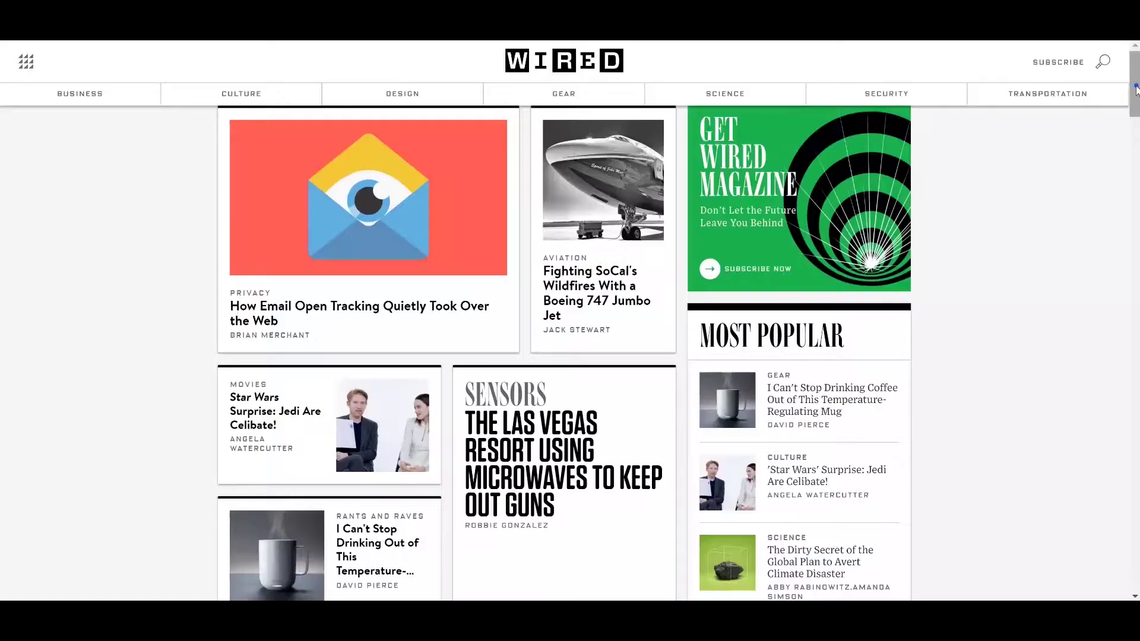
{"action": "left_click_drag", "start_coordinate": [1135, 83], "coordinate": [1135, 122]}
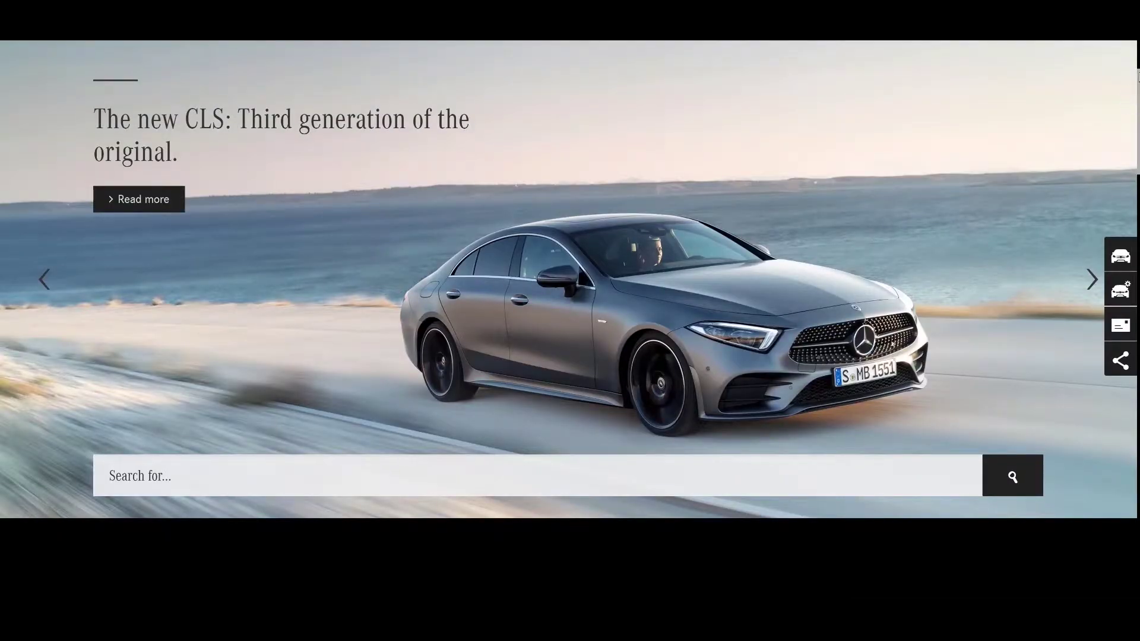
- Drag the scrollbar to browse down the example WIRED page
{"action": "left_click_drag", "start_coordinate": [1139, 77], "coordinate": [1138, 132]}
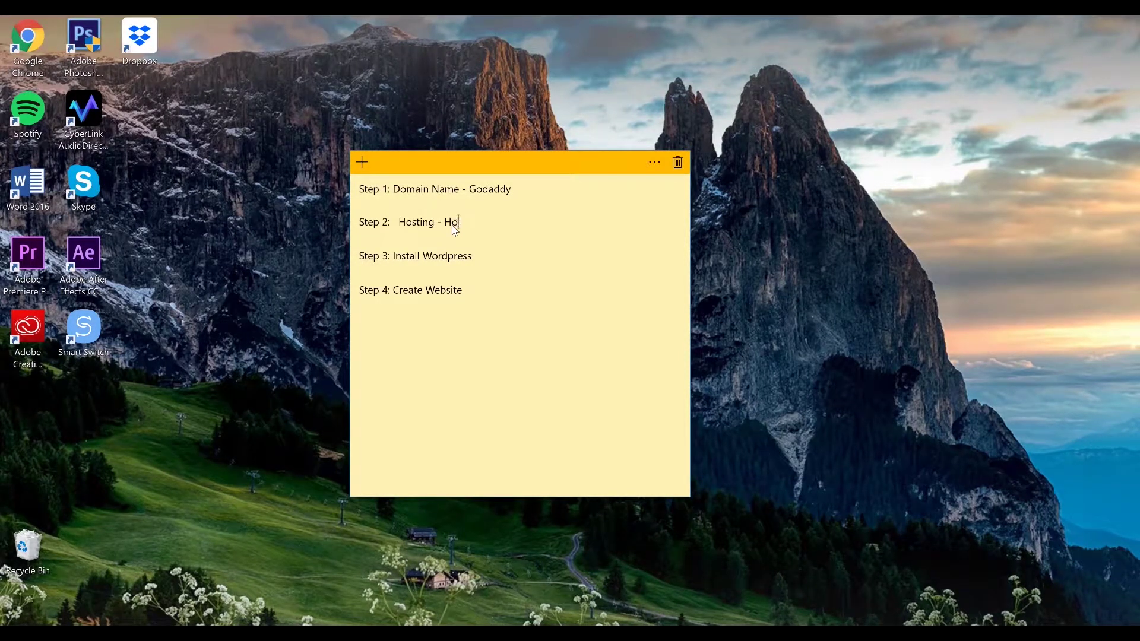
- Finish the Step 2 line as 'Hosting - Hostgator', then place the cursor after Step 3
{"action": "type", "text": "or"}
{"action": "left_click", "coordinate": [479, 265]}
{"action": "left_click", "coordinate": [487, 257]}
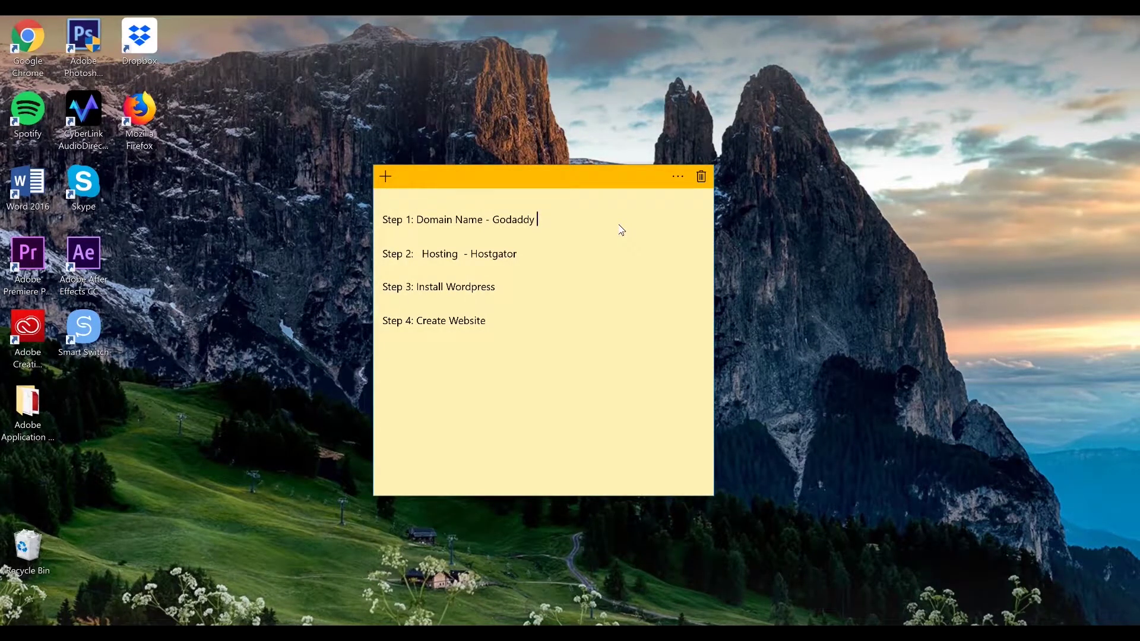
- Add the domain price '- $12 Year' to Step 1 and a '$0.01' hosting price to Step 2
{"action": "type", "text": "- $12 Year"}
{"action": "key", "text": "BackSpace"}
{"action": "key", "text": "BackSpace"}
{"action": "key", "text": "BackSpace"}
{"action": "key", "text": "BackSpace"}
{"action": "key", "text": "BackSpace"}
{"action": "key", "text": "BackSpace"}
{"action": "left_click", "coordinate": [556, 265]}
{"action": "left_click", "coordinate": [555, 258]}
{"action": "type", "text": "$"}
{"action": "key", "text": "BackSpace"}
{"action": "type", "text": "- $1"}
{"action": "key", "text": "BackSpace"}
{"action": "key", "text": "BackSpace"}
{"action": "key", "text": "BackSpace"}
{"action": "type", "text": "0.01 c"}
- Mark Steps 3 and 4 as '- Free', then add '$1' and 'LETS GET STARTED!!' below
{"action": "left_click", "coordinate": [519, 298]}
{"action": "left_click", "coordinate": [531, 286]}
{"action": "type", "text": "- Free"}
{"action": "left_click", "coordinate": [504, 327]}
{"action": "type", "text": "- Free"}
{"action": "key", "text": "Return"}
{"action": "key", "text": "Return"}
{"action": "type", "text": "$1"}
{"action": "key", "text": "Return"}
{"action": "key", "text": "Return"}
{"action": "type", "text": "LETS GET STARTED!!"}
{"action": "key", "text": "Return"}
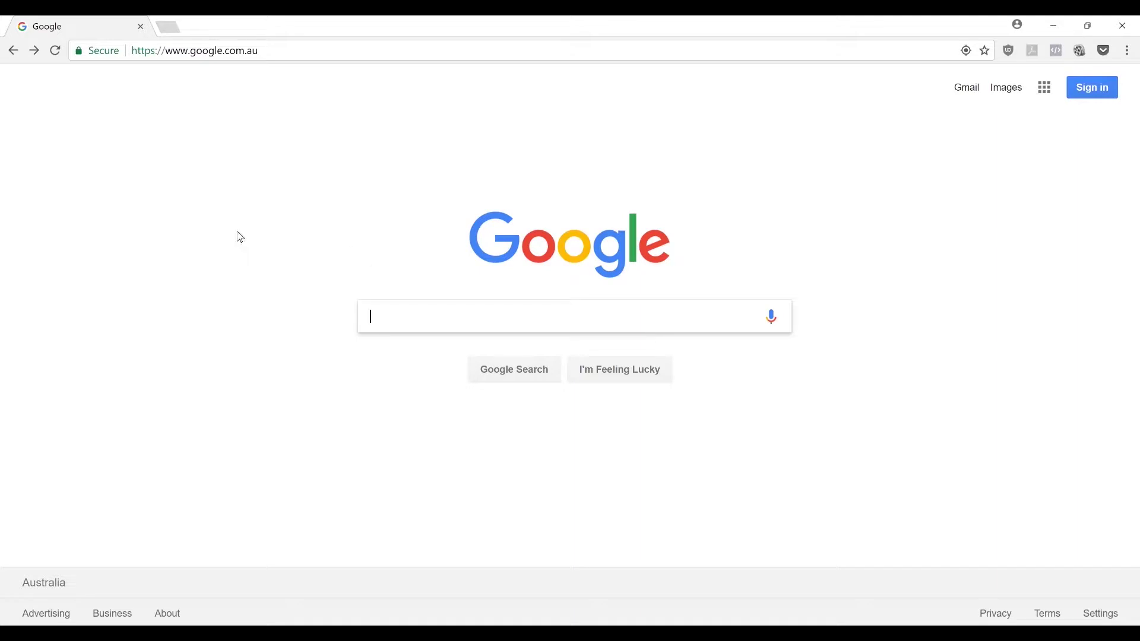
- Navigate Chrome to GoDaddy Australia by autocompleting 'god' to godaddy.com
{"action": "left_click", "coordinate": [252, 53]}
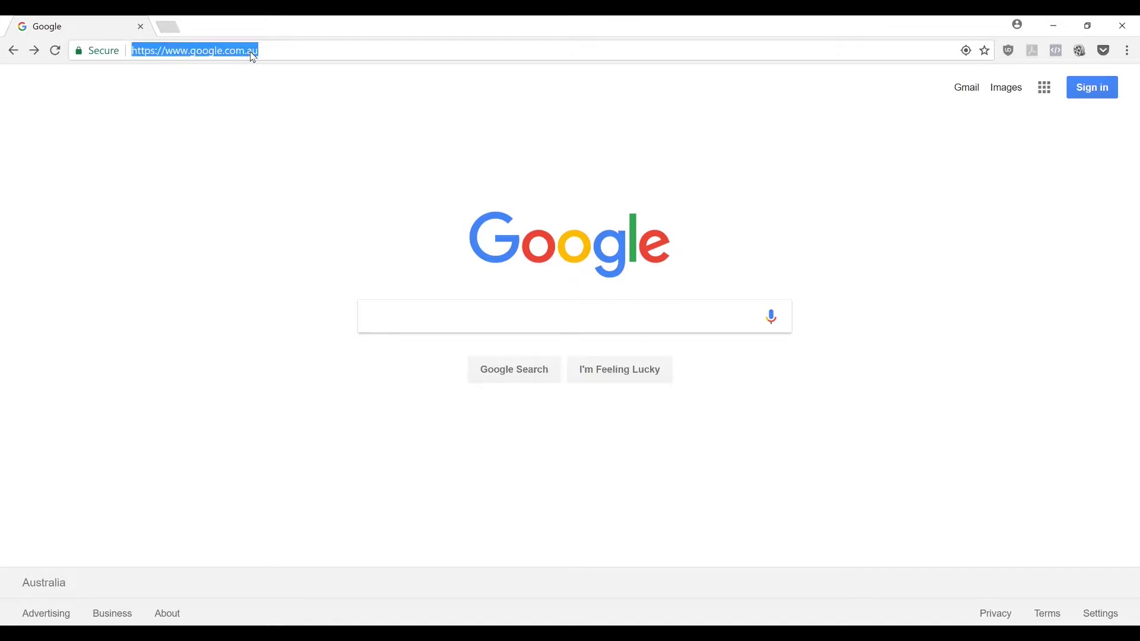
{"action": "type", "text": "go"}
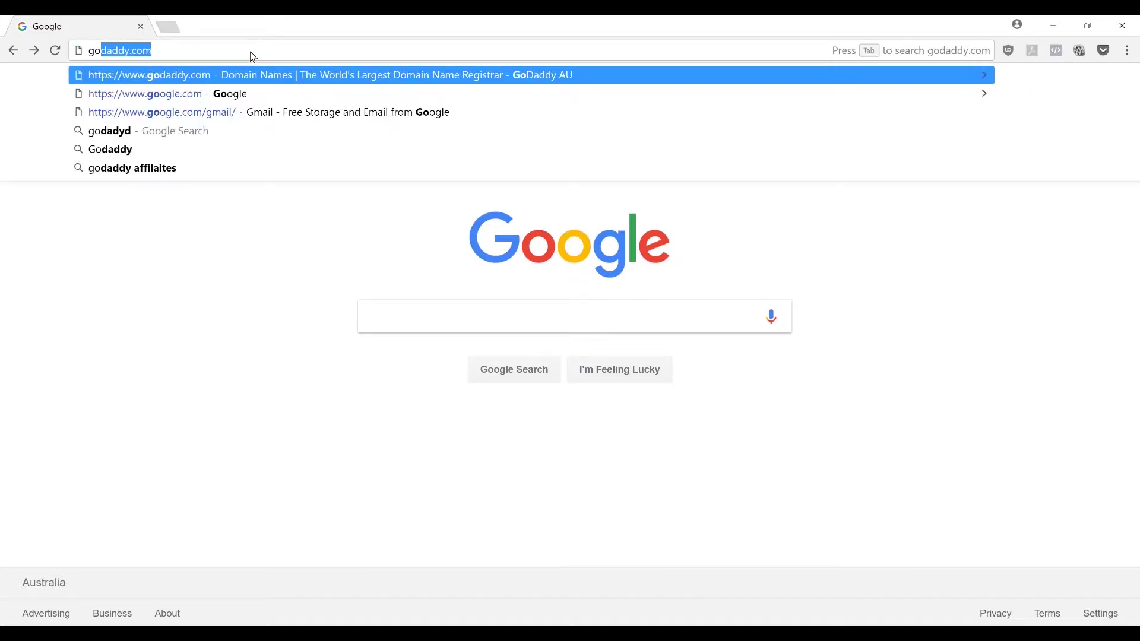
{"action": "type", "text": "d"}
{"action": "key", "text": "Return"}
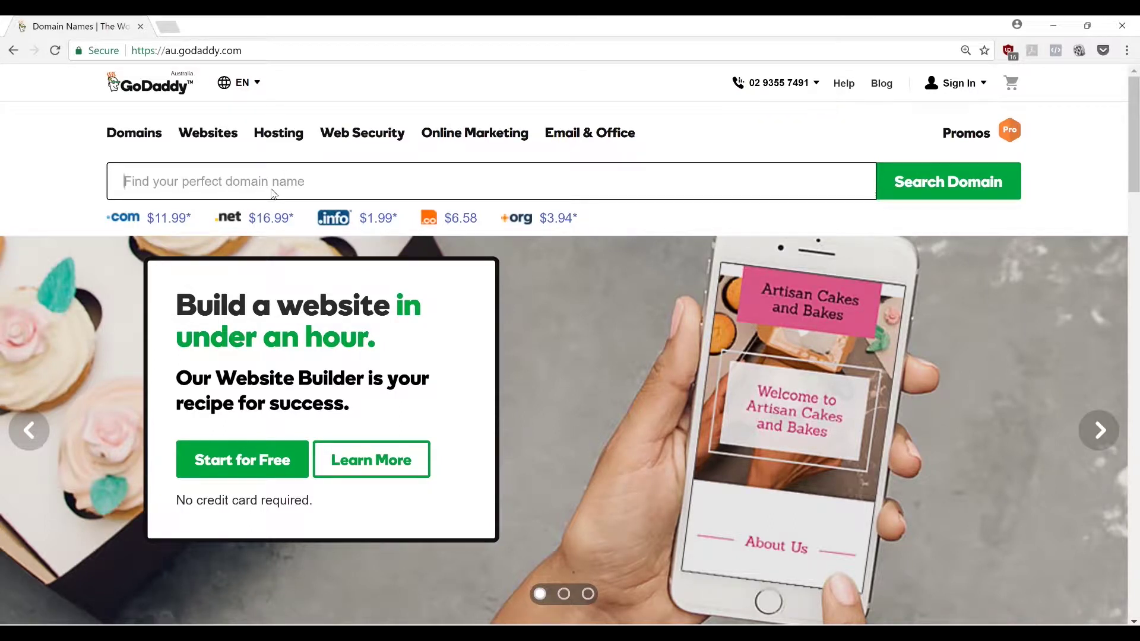
- Search GoDaddy for 'mybusinessname', snoozing the Windows update prompt along the way
{"action": "left_click", "coordinate": [273, 193]}
{"action": "type", "text": "mybusine"}
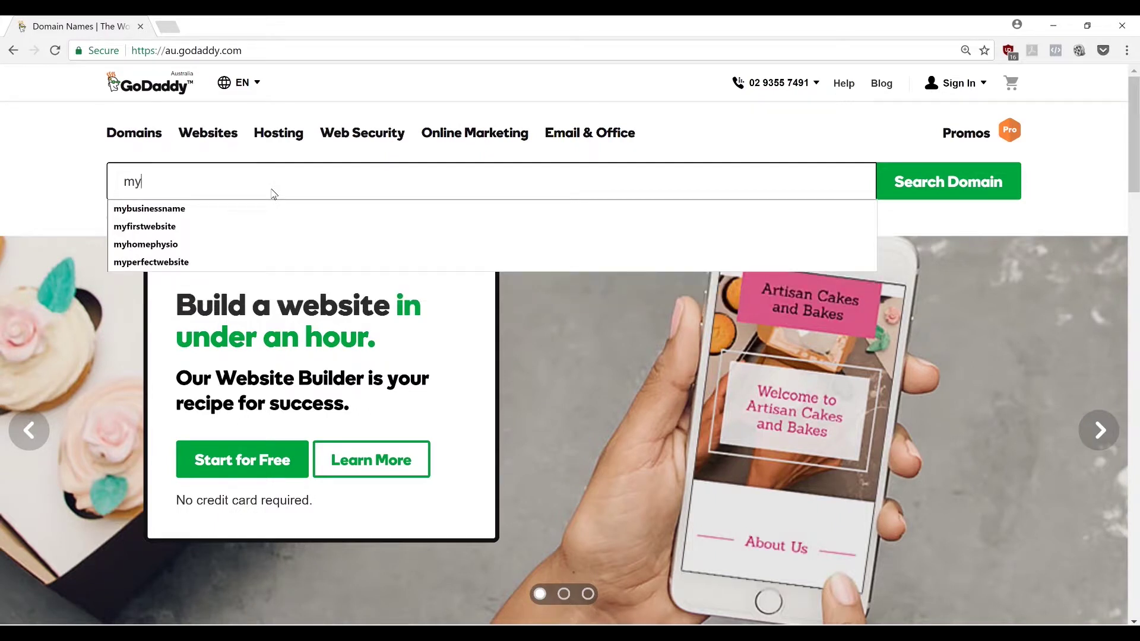
{"action": "type", "text": "ssname"}
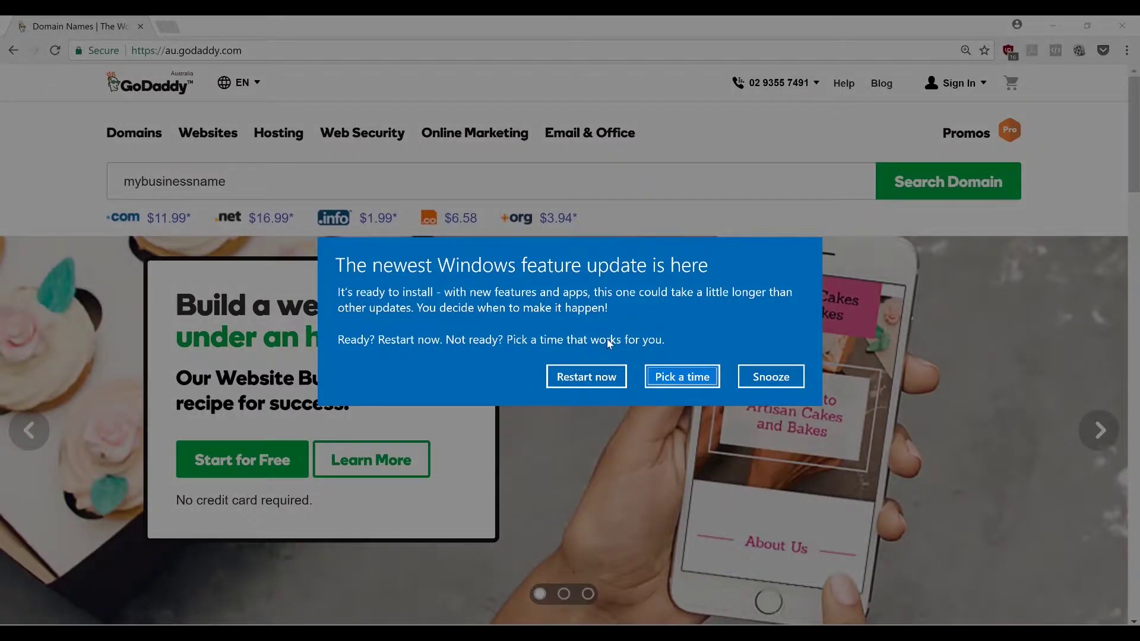
{"action": "left_click", "coordinate": [770, 377]}
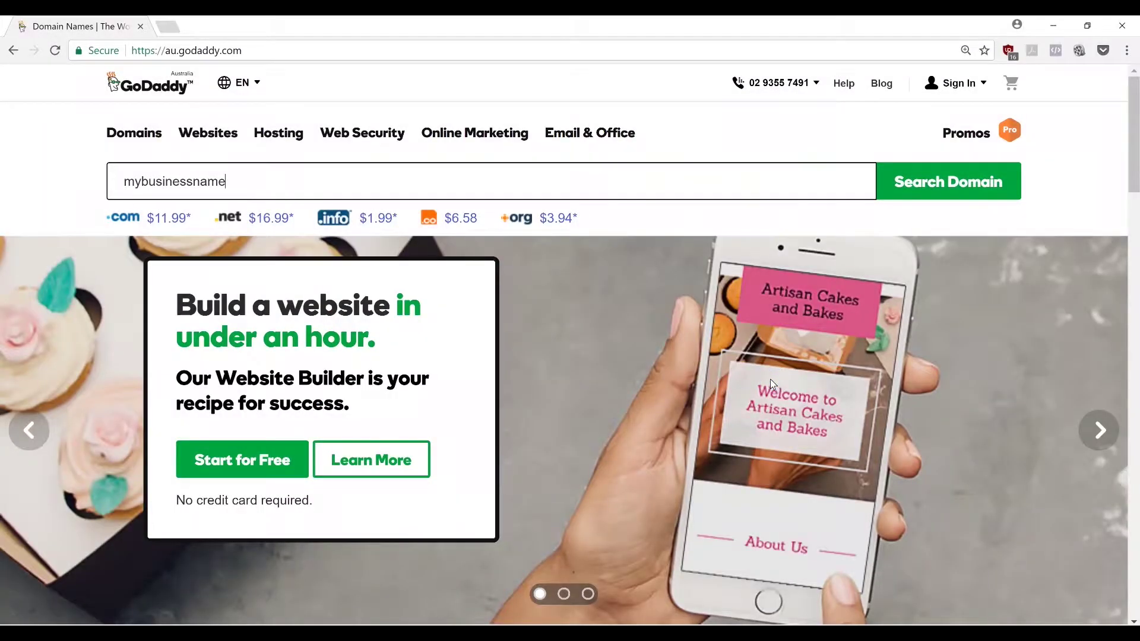
{"action": "key", "text": "Return"}
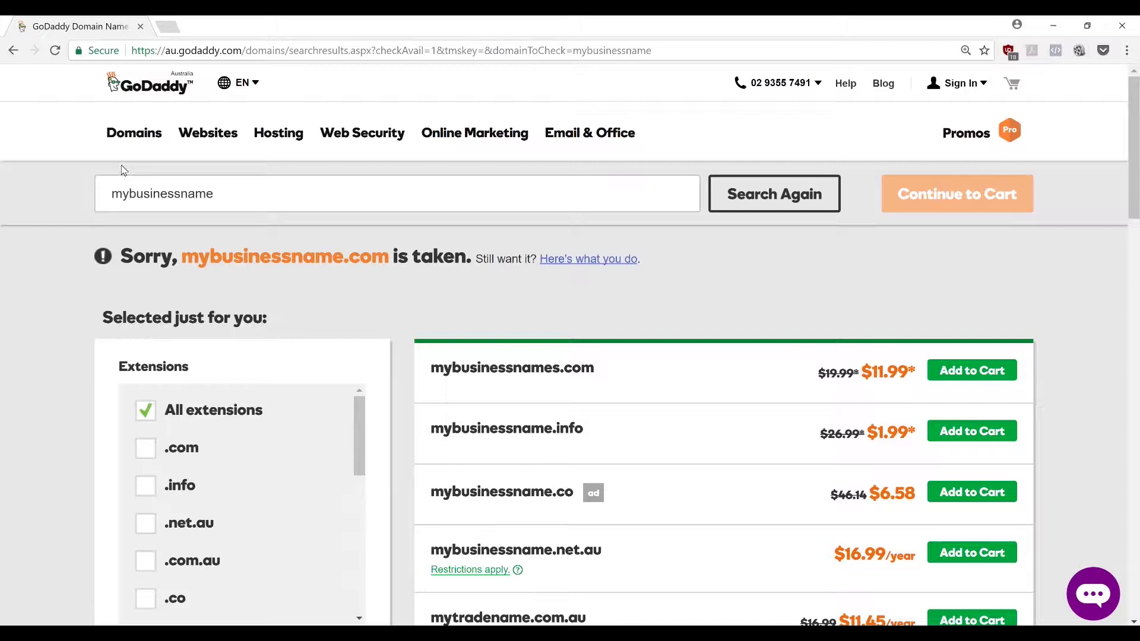
- Append 'media' to the search term and check availability of mybusinessnamemedia
{"action": "left_click", "coordinate": [273, 204]}
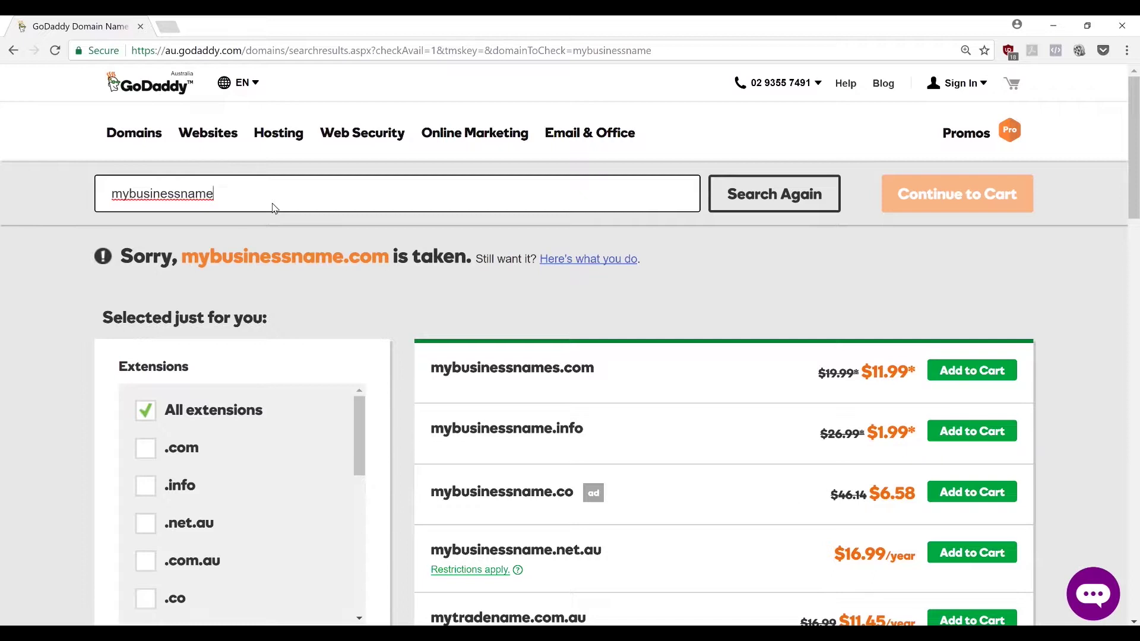
{"action": "left_click_drag", "start_coordinate": [273, 203], "coordinate": [197, 181]}
{"action": "left_click", "coordinate": [222, 190]}
{"action": "type", "text": "media"}
{"action": "left_click", "coordinate": [794, 201]}
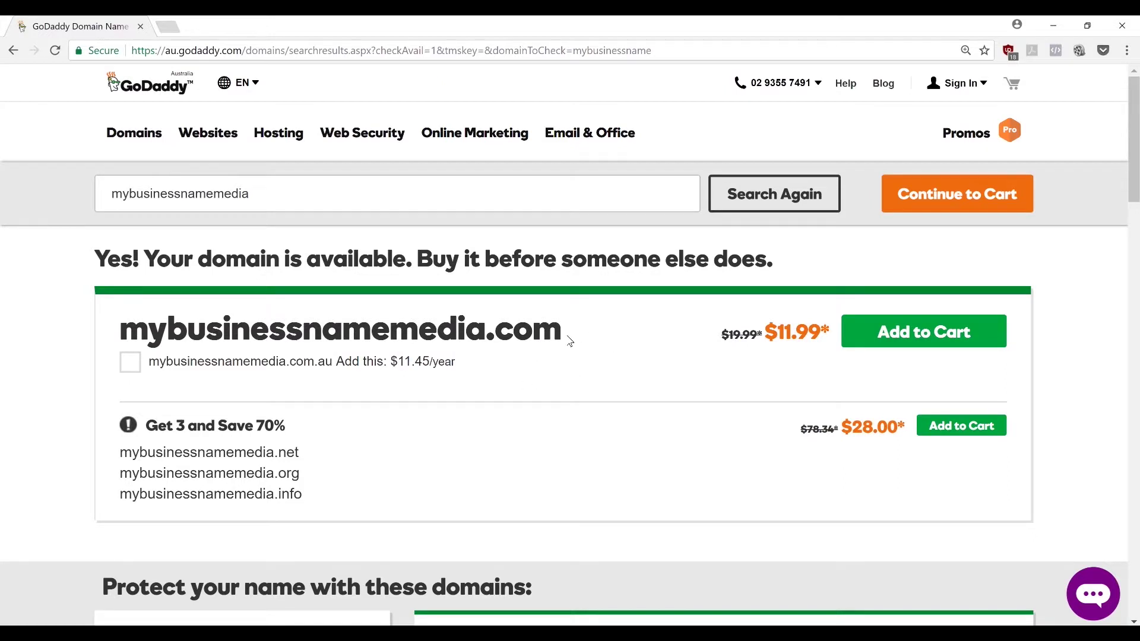
{"action": "left_click_drag", "start_coordinate": [1138, 132], "coordinate": [1136, 131]}
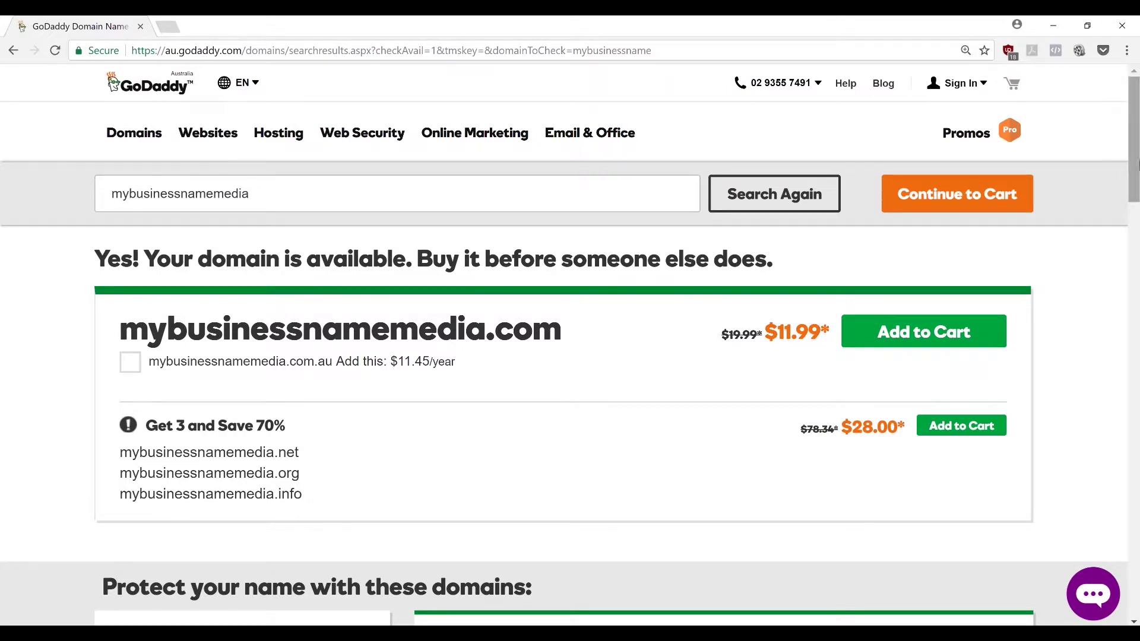
{"action": "left_click_drag", "start_coordinate": [1138, 165], "coordinate": [1138, 241]}
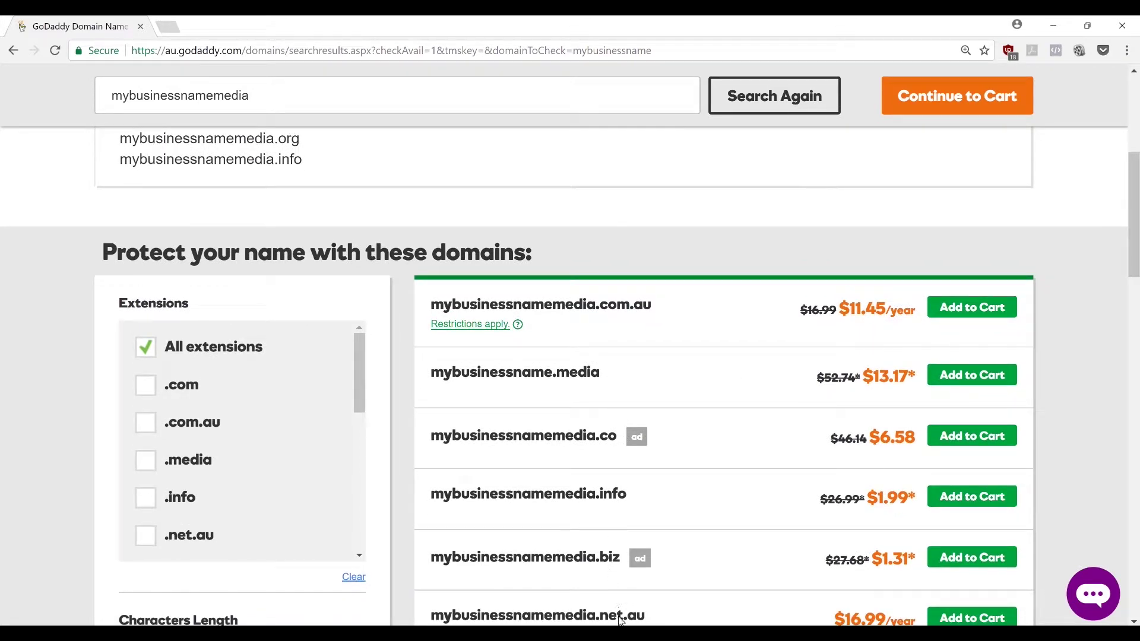
{"action": "left_click_drag", "start_coordinate": [1135, 252], "coordinate": [1136, 176]}
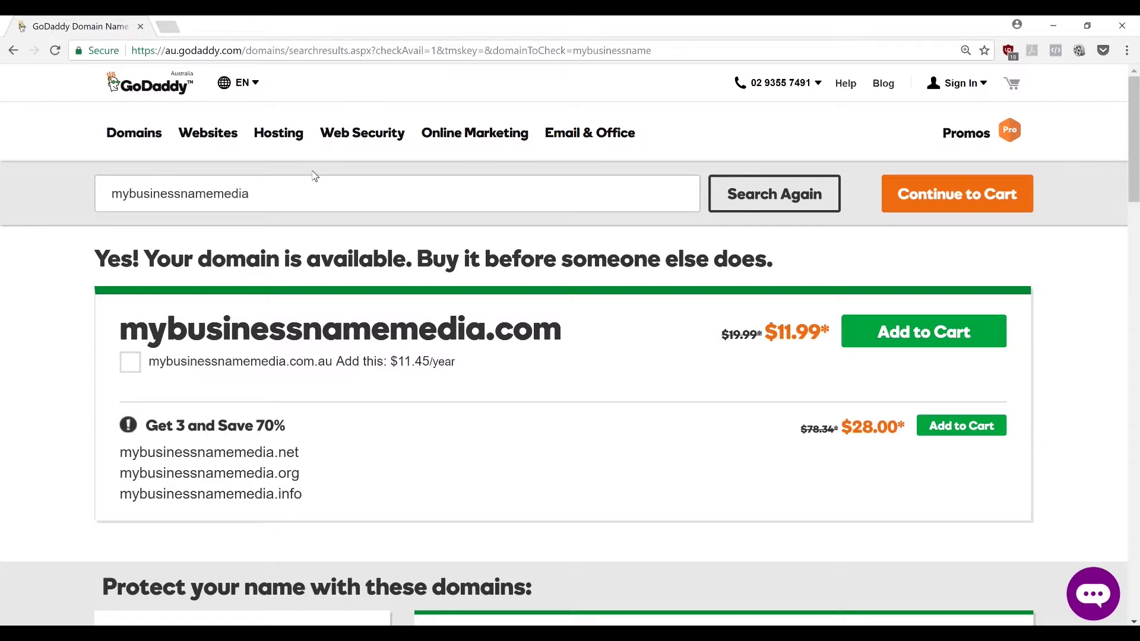
- Search for cleanmodernwebsite, highlight its $11.99 .com price, then select the address bar URL
{"action": "left_click", "coordinate": [292, 203]}
{"action": "left_click_drag", "start_coordinate": [237, 195], "coordinate": [91, 185]}
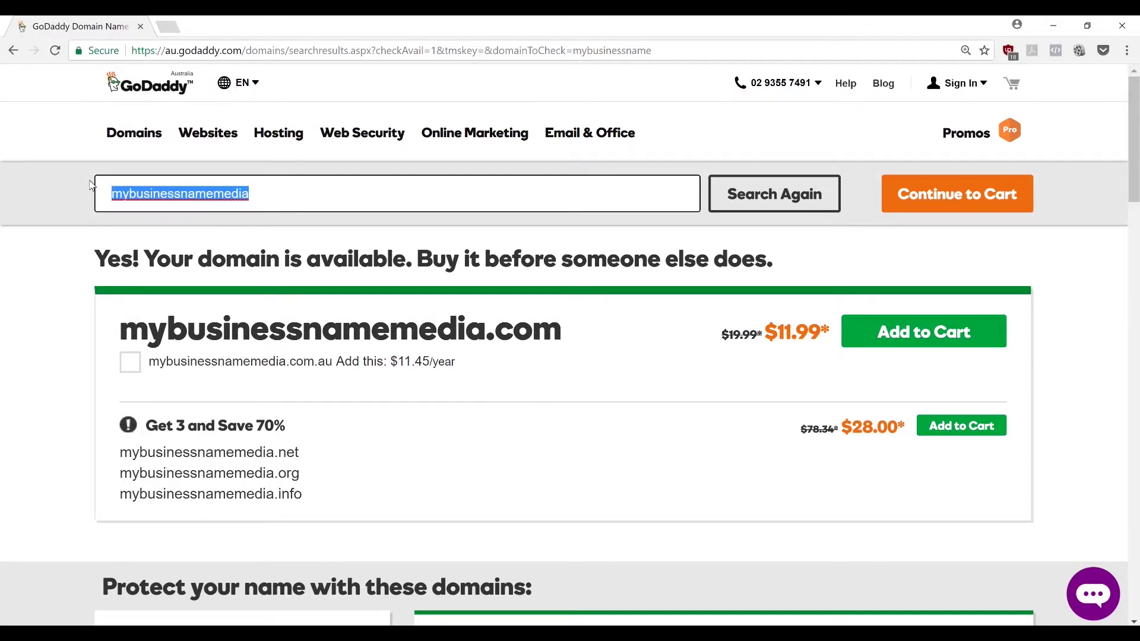
{"action": "type", "text": "cleanmo"}
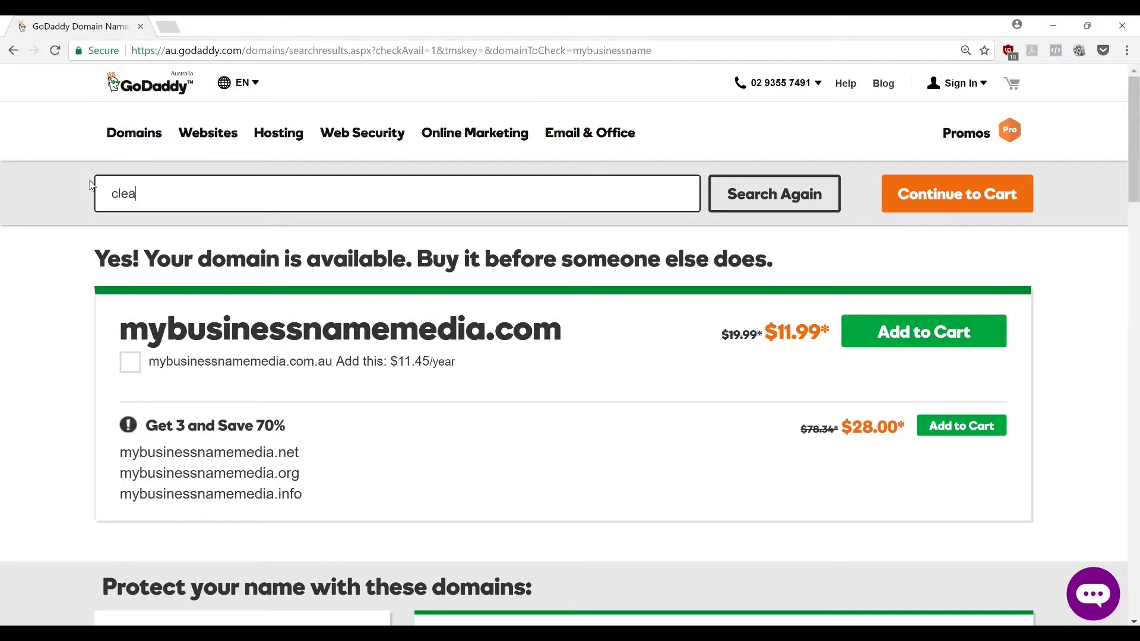
{"action": "type", "text": "nmodernwebsite"}
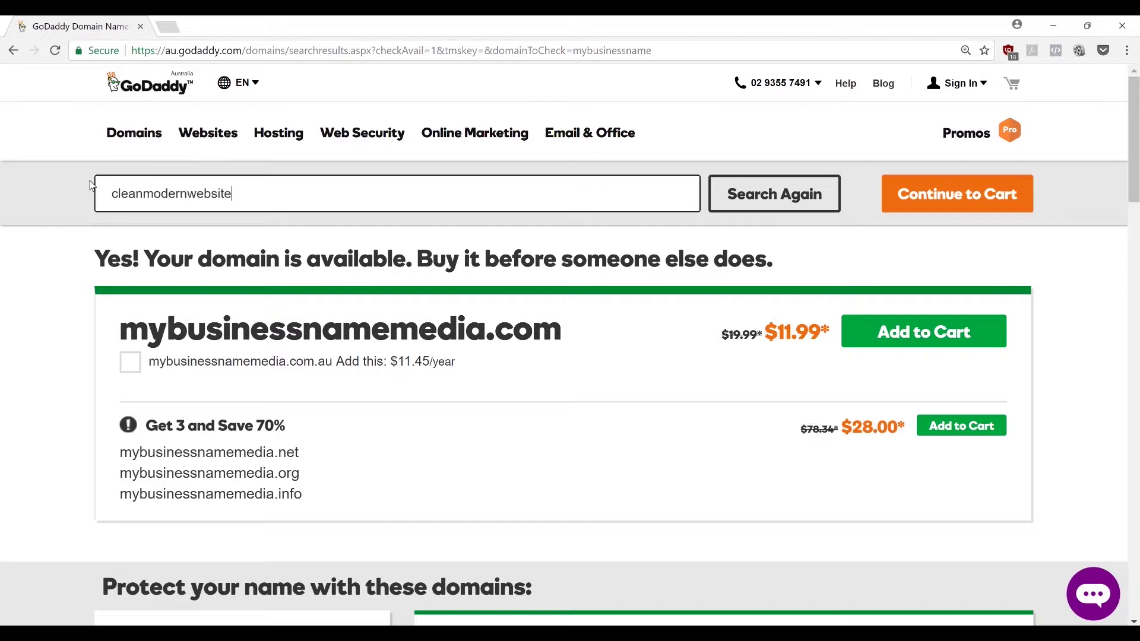
{"action": "left_click", "coordinate": [750, 202]}
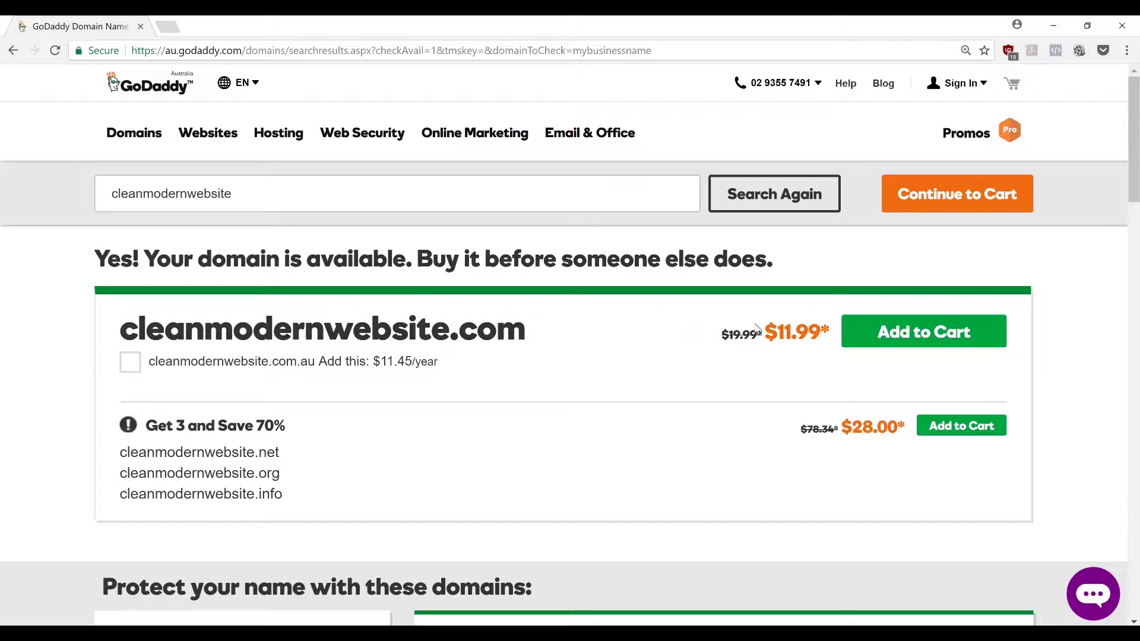
{"action": "left_click_drag", "start_coordinate": [750, 329], "coordinate": [821, 331]}
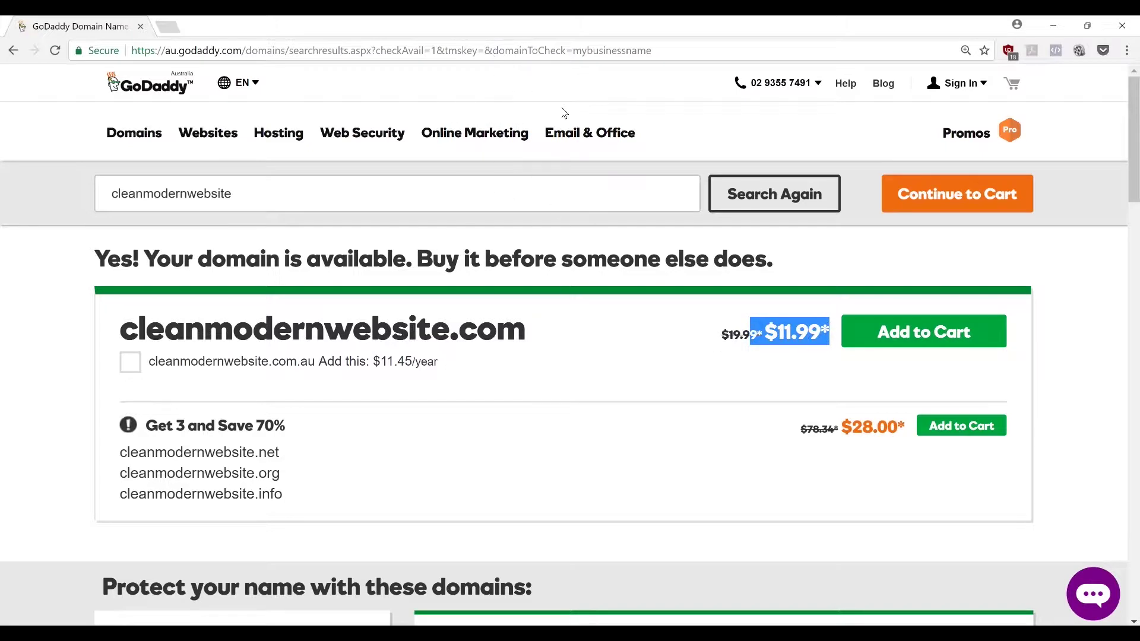
{"action": "left_click", "coordinate": [580, 328]}
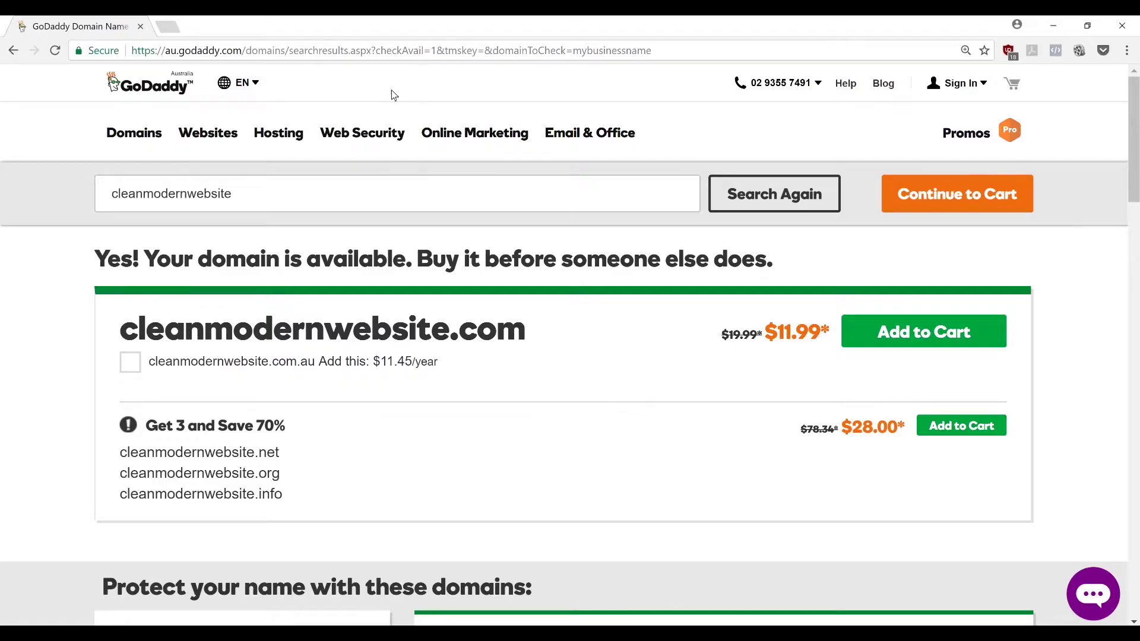
{"action": "left_click", "coordinate": [336, 53]}
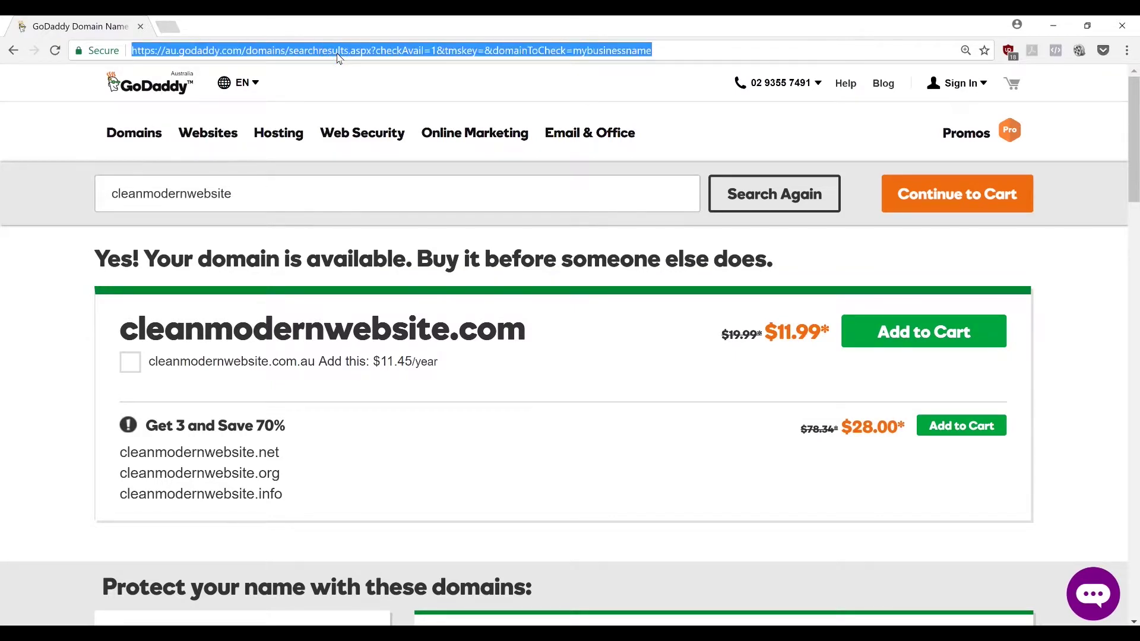
- Open the pasted goo.gl promo link on GoDaddy's Australia - English site and dismiss the banner
{"action": "type", "text": "https://goo.gl/wKqcae"}
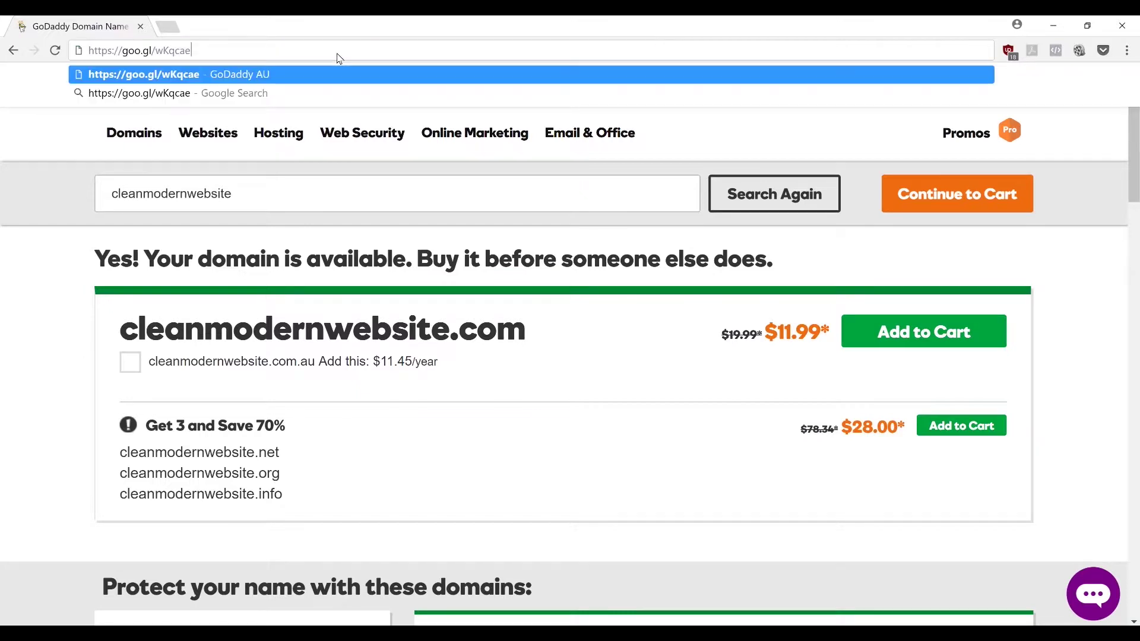
{"action": "key", "text": "Return"}
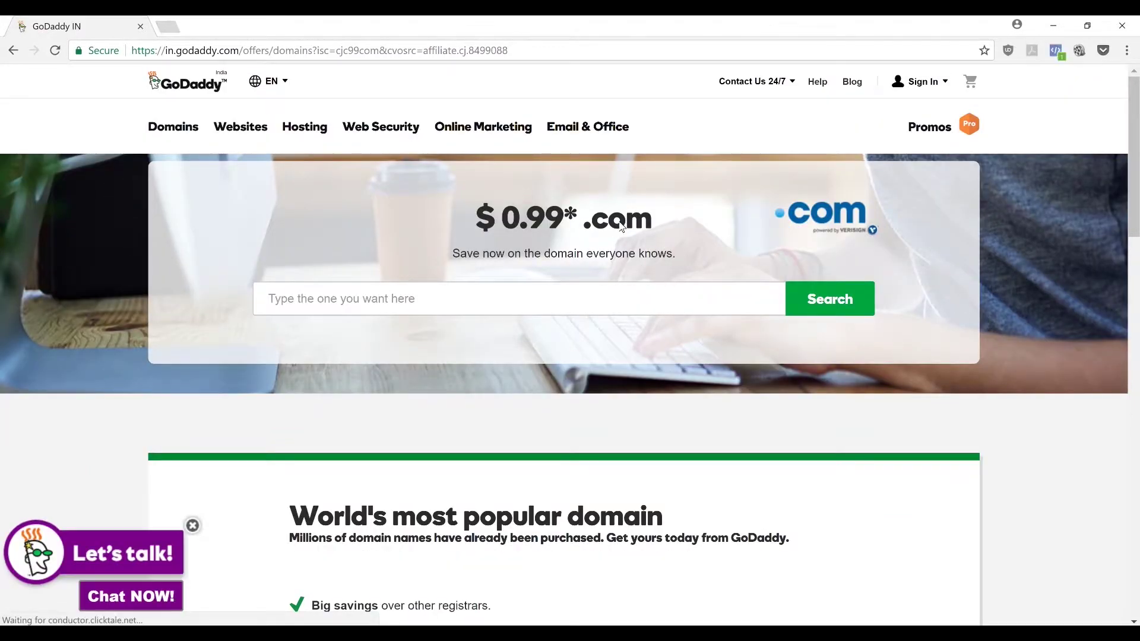
{"action": "left_click", "coordinate": [288, 83]}
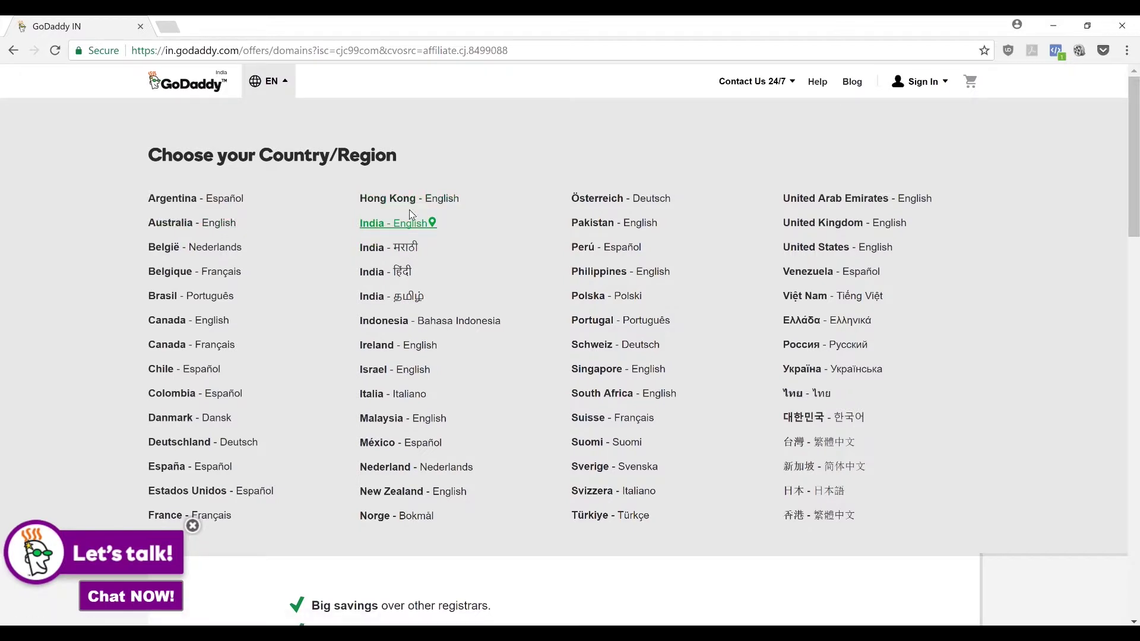
{"action": "left_click", "coordinate": [196, 227]}
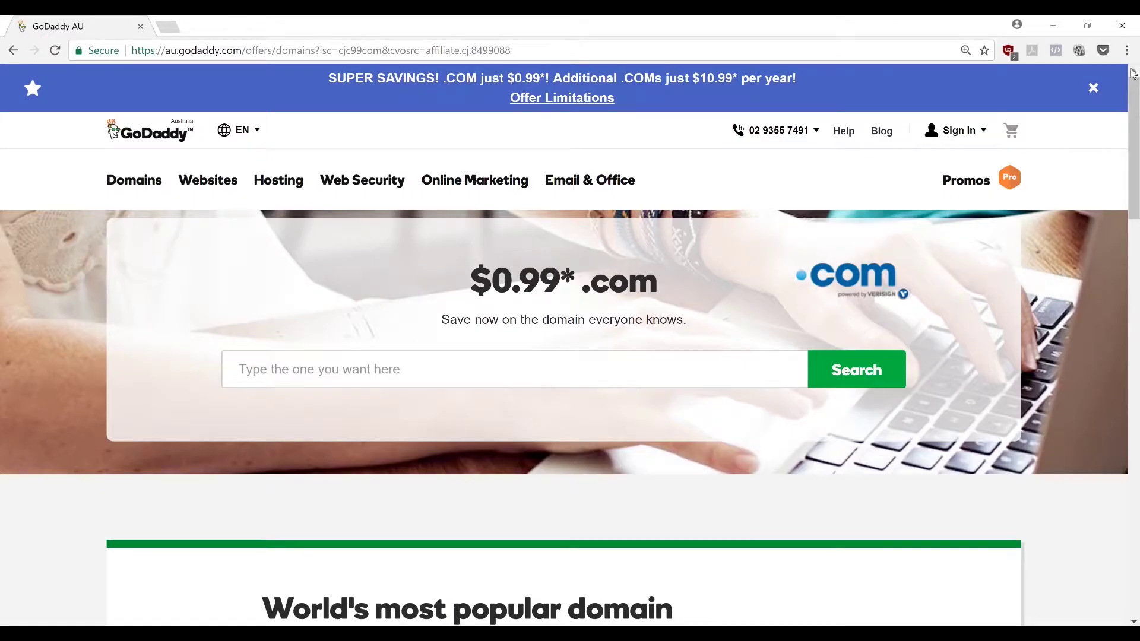
{"action": "left_click", "coordinate": [1093, 88]}
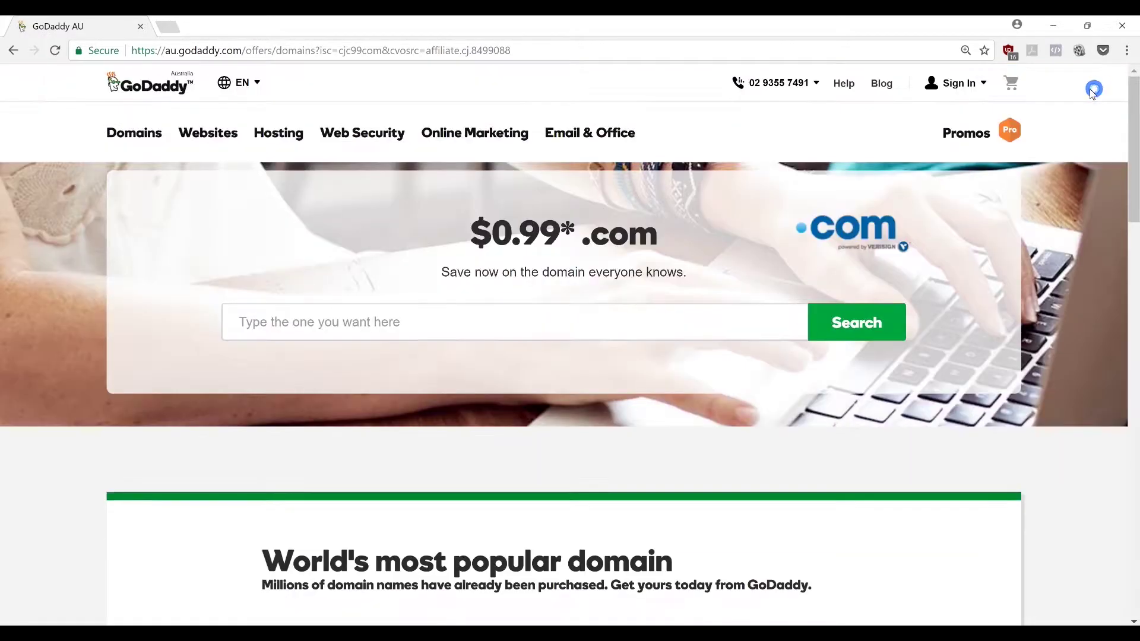
{"action": "left_click", "coordinate": [342, 328]}
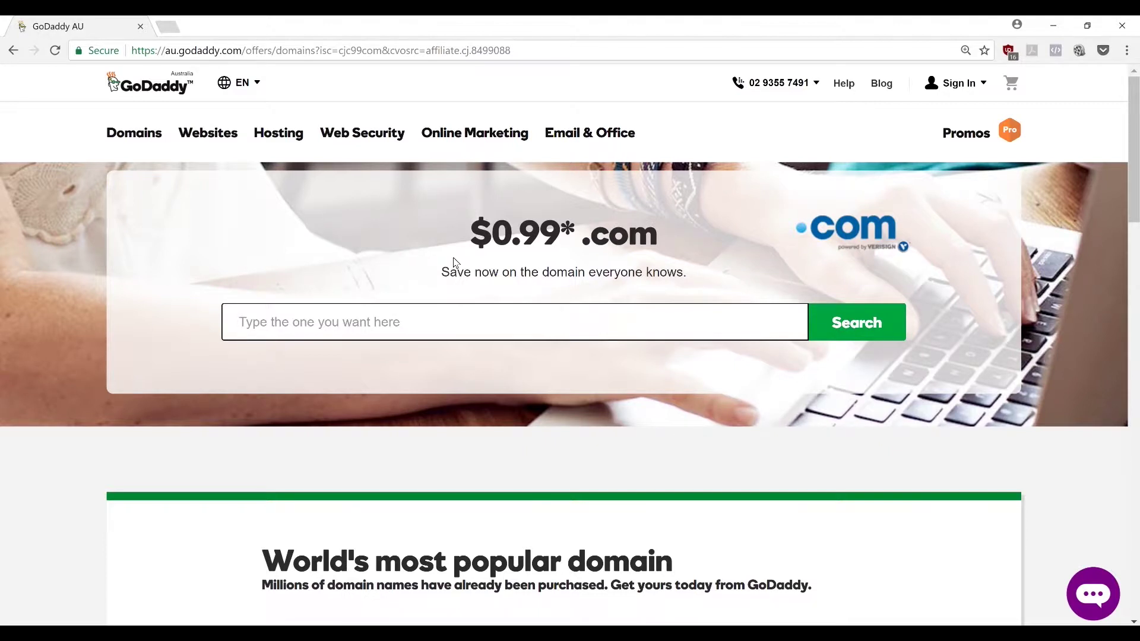
- Search cleanmodernwebsite on the promo page and add the $0.99 .com to the cart
{"action": "type", "text": "cle"}
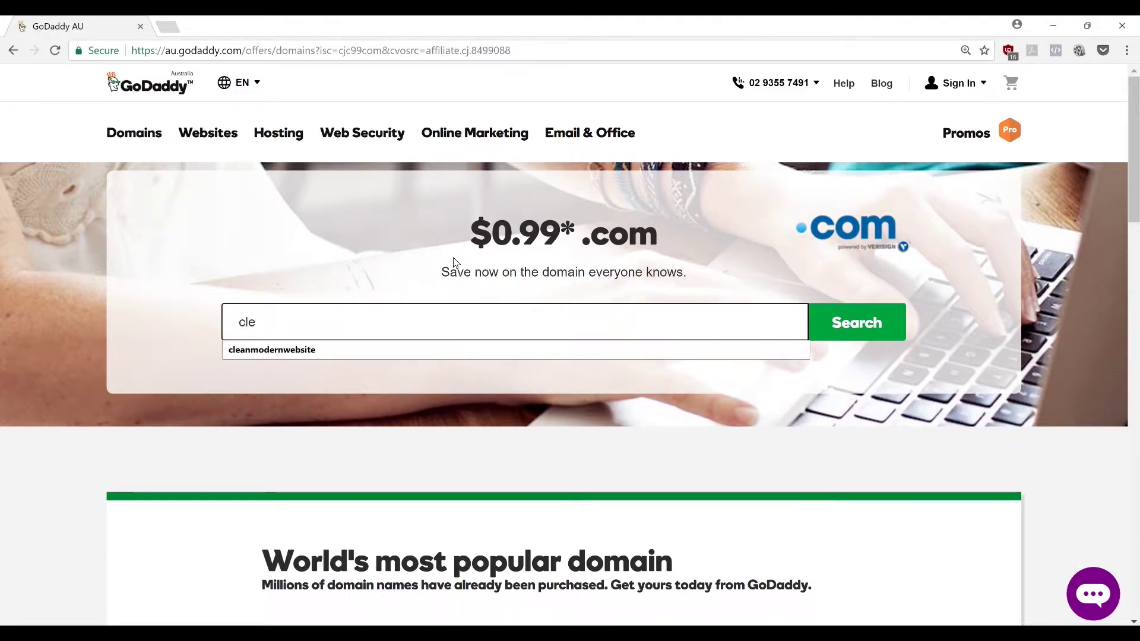
{"action": "left_click", "coordinate": [432, 351]}
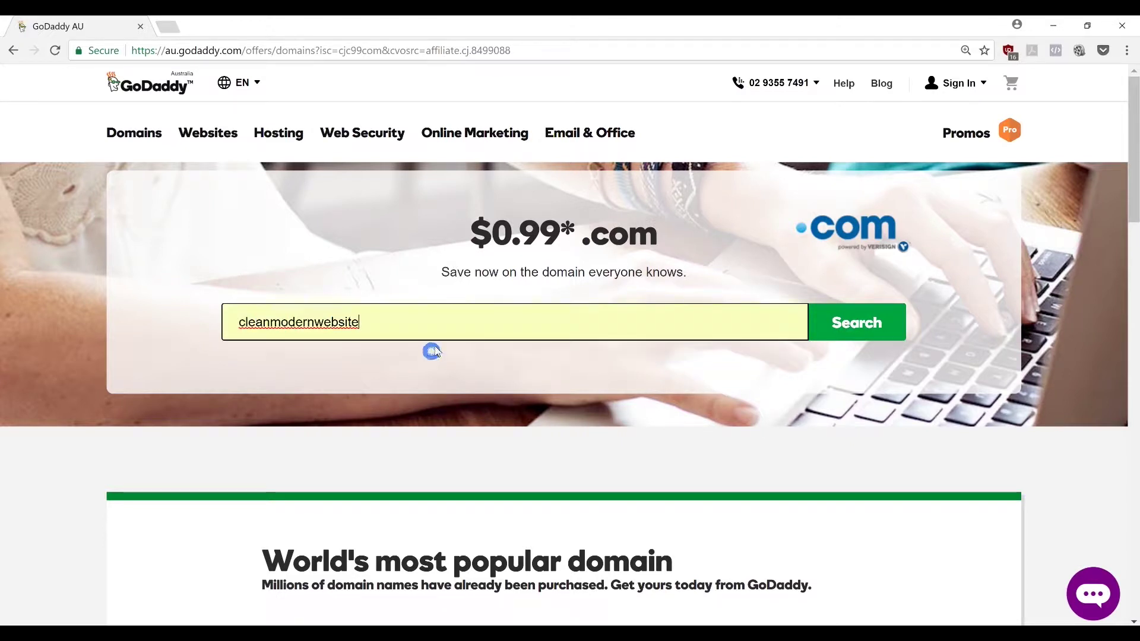
{"action": "left_click", "coordinate": [863, 322]}
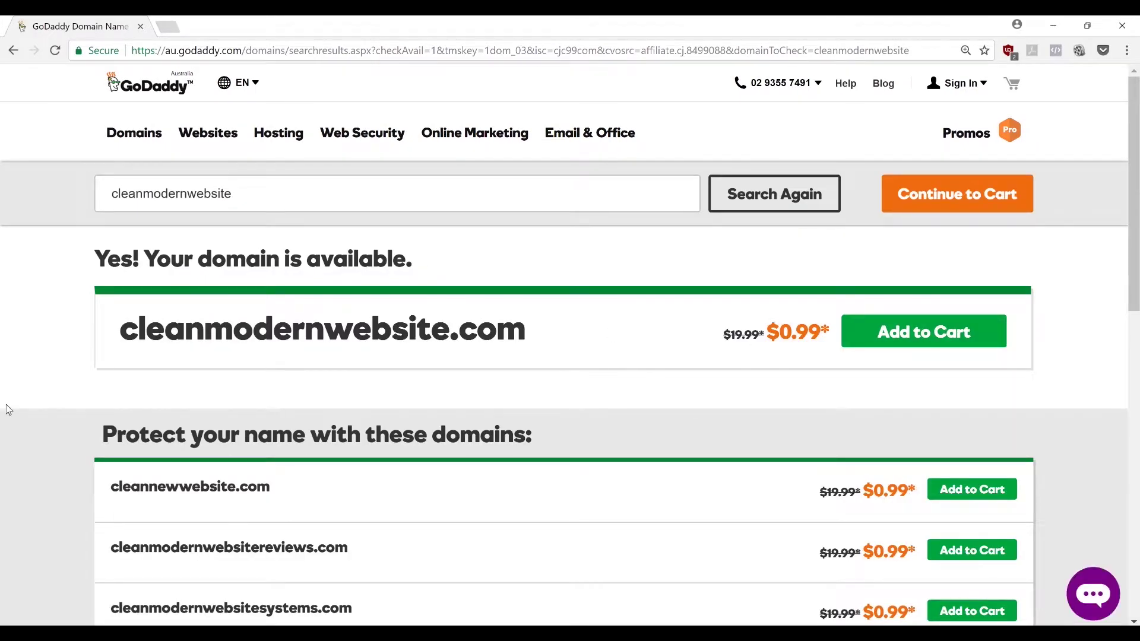
{"action": "left_click_drag", "start_coordinate": [794, 329], "coordinate": [761, 330]}
{"action": "left_click", "coordinate": [815, 333]}
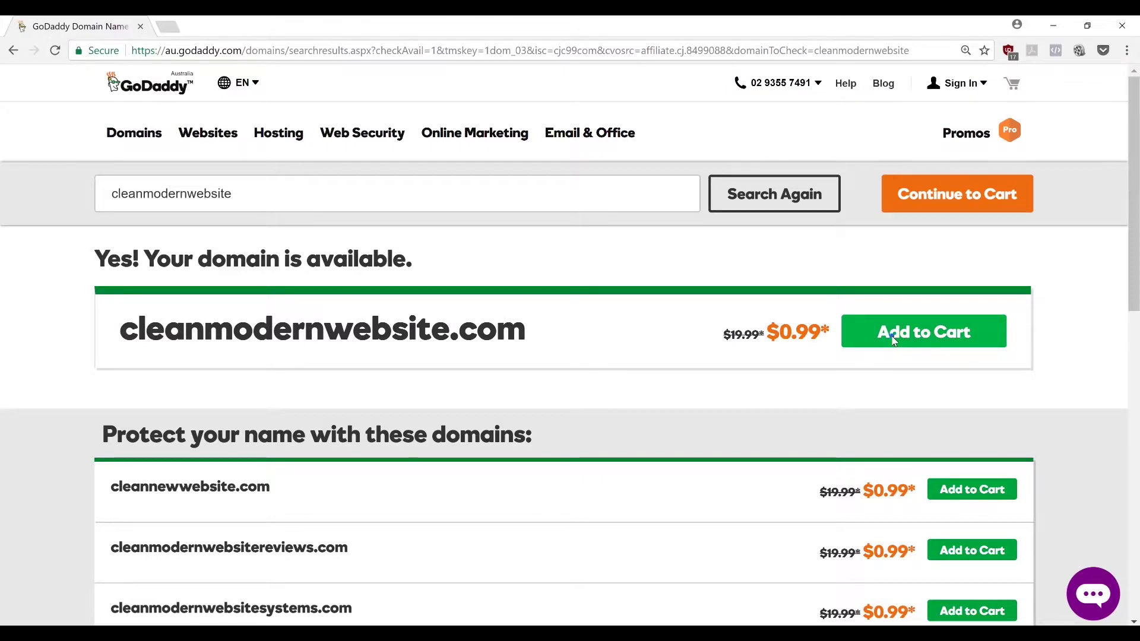
{"action": "left_click", "coordinate": [894, 339]}
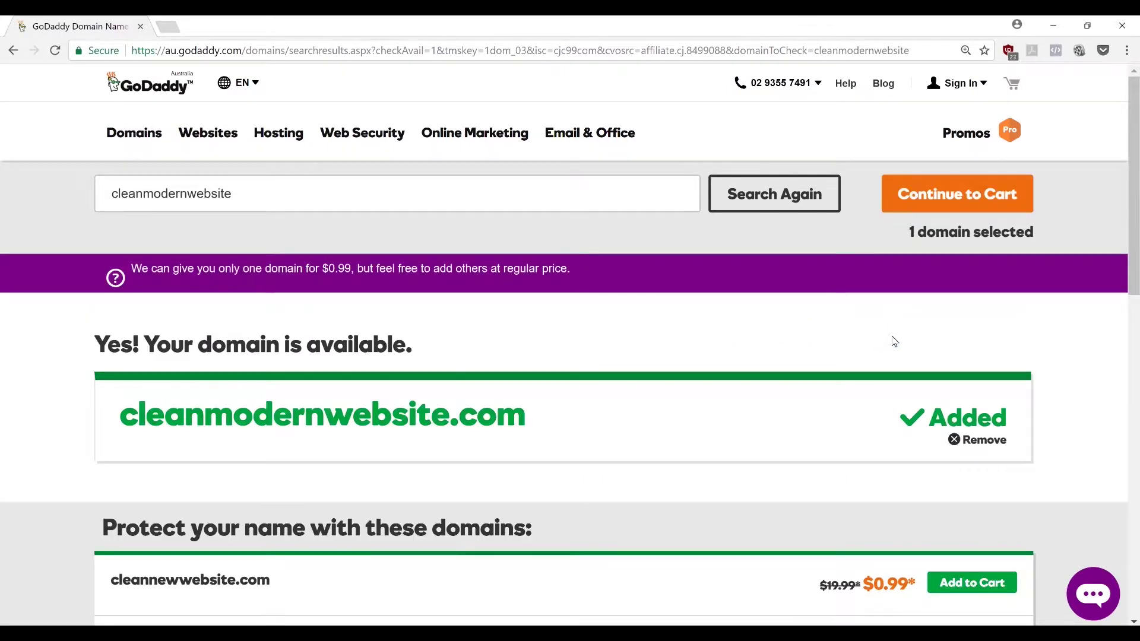
{"action": "left_click", "coordinate": [951, 197]}
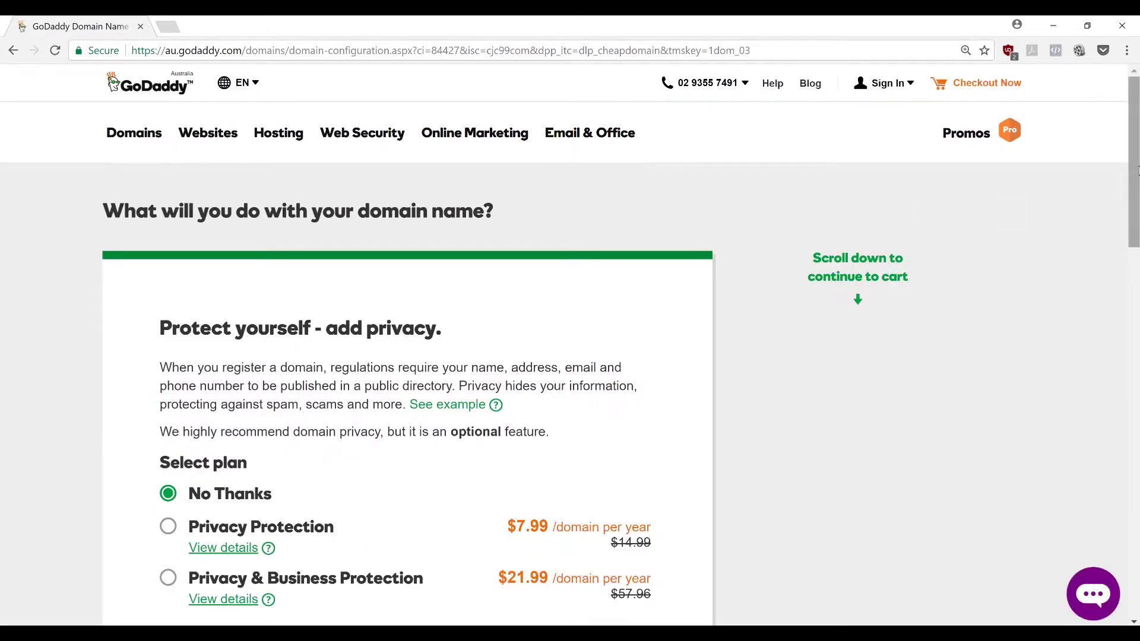
- Leave domain privacy on No Thanks after briefly selecting Privacy Protection
{"action": "left_click_drag", "start_coordinate": [1136, 120], "coordinate": [1137, 142]}
{"action": "scroll", "coordinate": [369, 362], "scroll_direction": "down", "scroll_amount": 2}
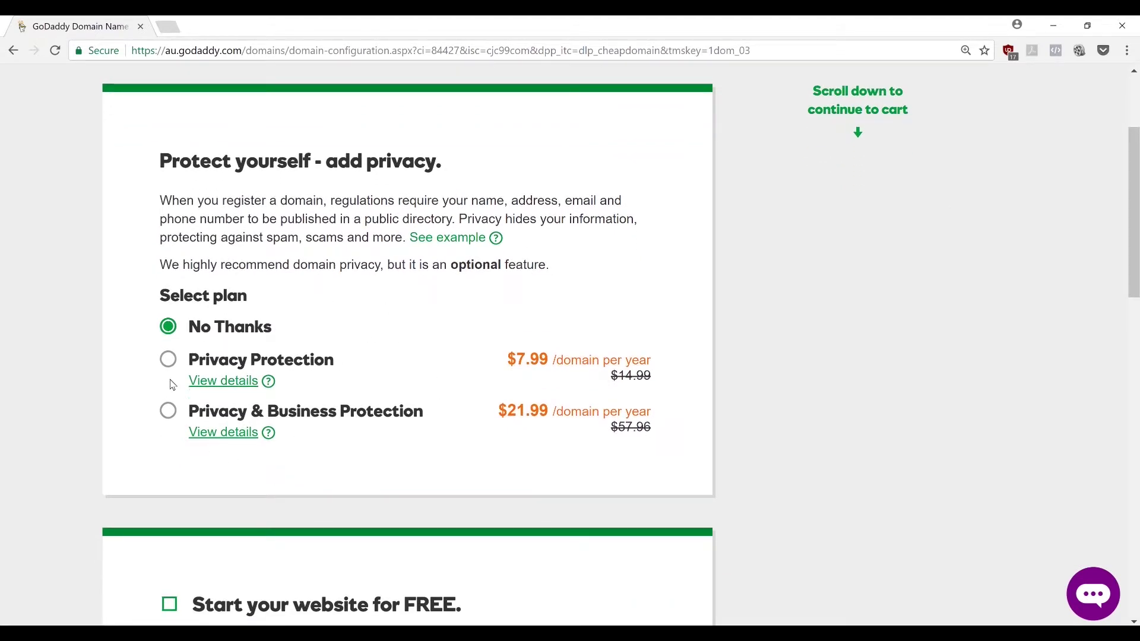
{"action": "left_click", "coordinate": [168, 360]}
{"action": "left_click", "coordinate": [168, 328]}
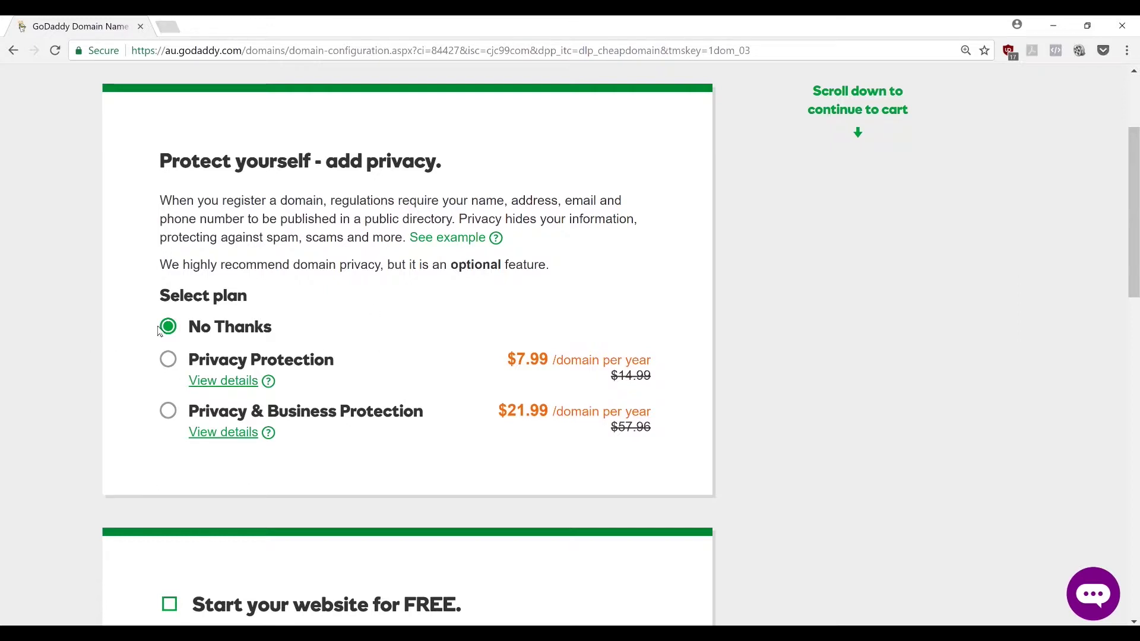
- Decline the matching $6.49/month email add-on and continue to the cart
{"action": "scroll", "coordinate": [178, 332], "scroll_direction": "down", "scroll_amount": 1}
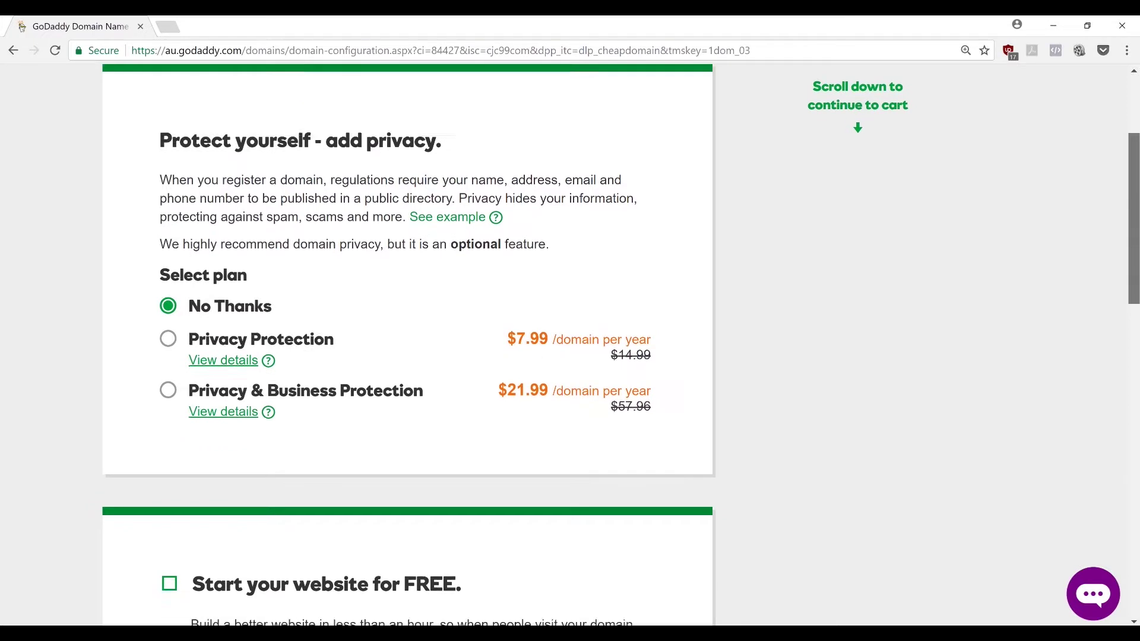
{"action": "scroll", "coordinate": [388, 223], "scroll_direction": "down", "scroll_amount": 6}
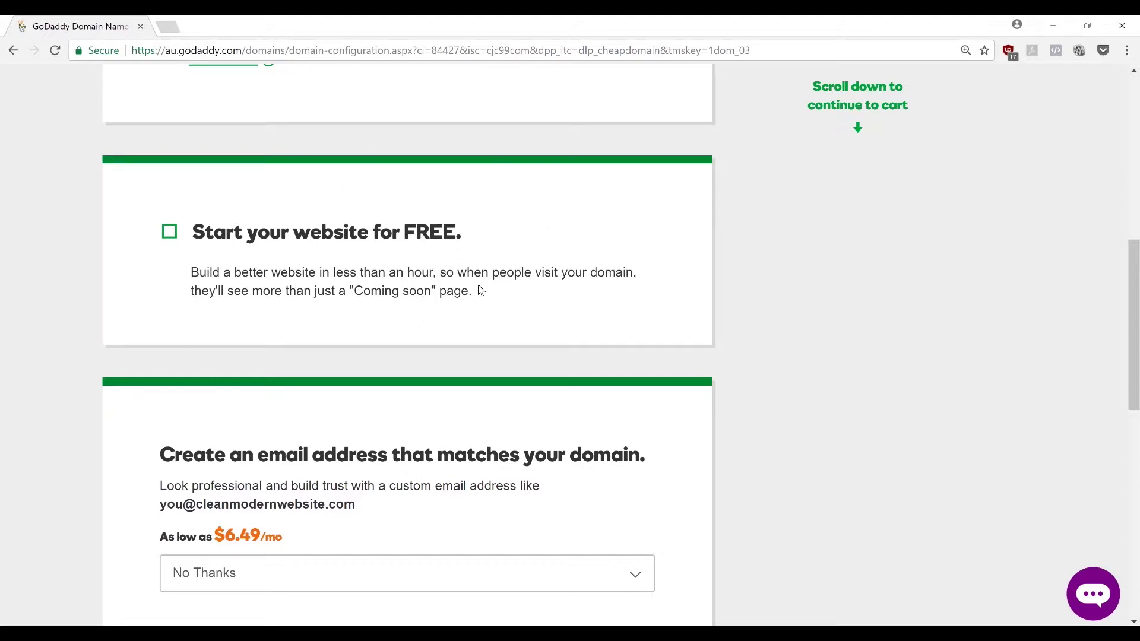
{"action": "left_click_drag", "start_coordinate": [1133, 267], "coordinate": [1134, 323]}
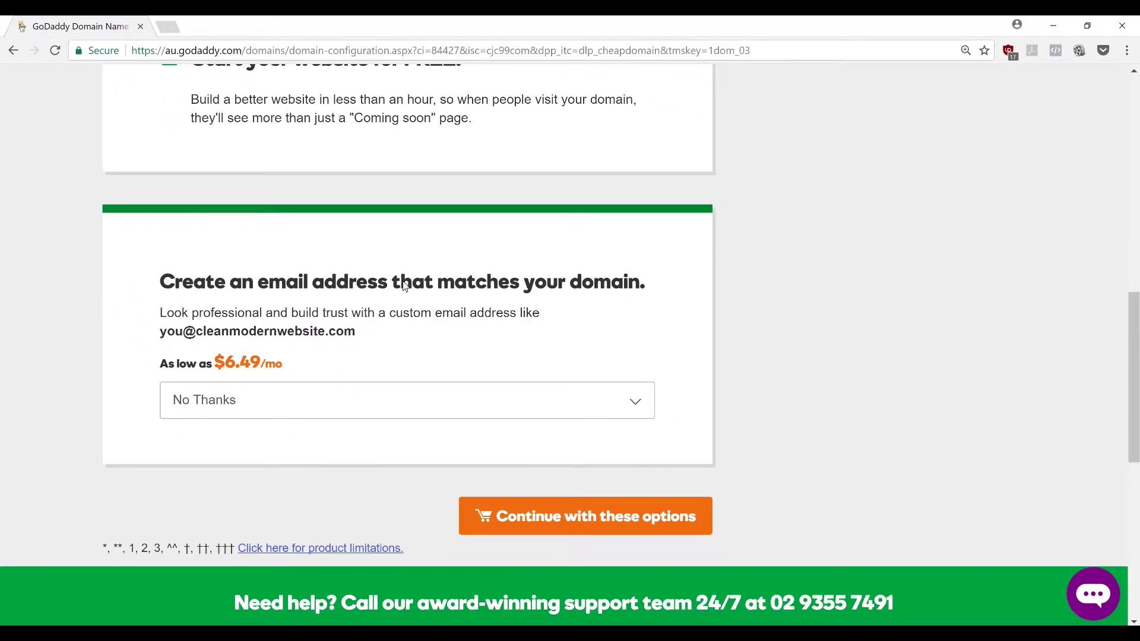
{"action": "left_click", "coordinate": [298, 400]}
{"action": "left_click", "coordinate": [277, 439]}
{"action": "left_click_drag", "start_coordinate": [158, 336], "coordinate": [343, 339]}
{"action": "left_click", "coordinate": [332, 340]}
{"action": "left_click_drag", "start_coordinate": [221, 362], "coordinate": [287, 367]}
{"action": "left_click", "coordinate": [321, 363]}
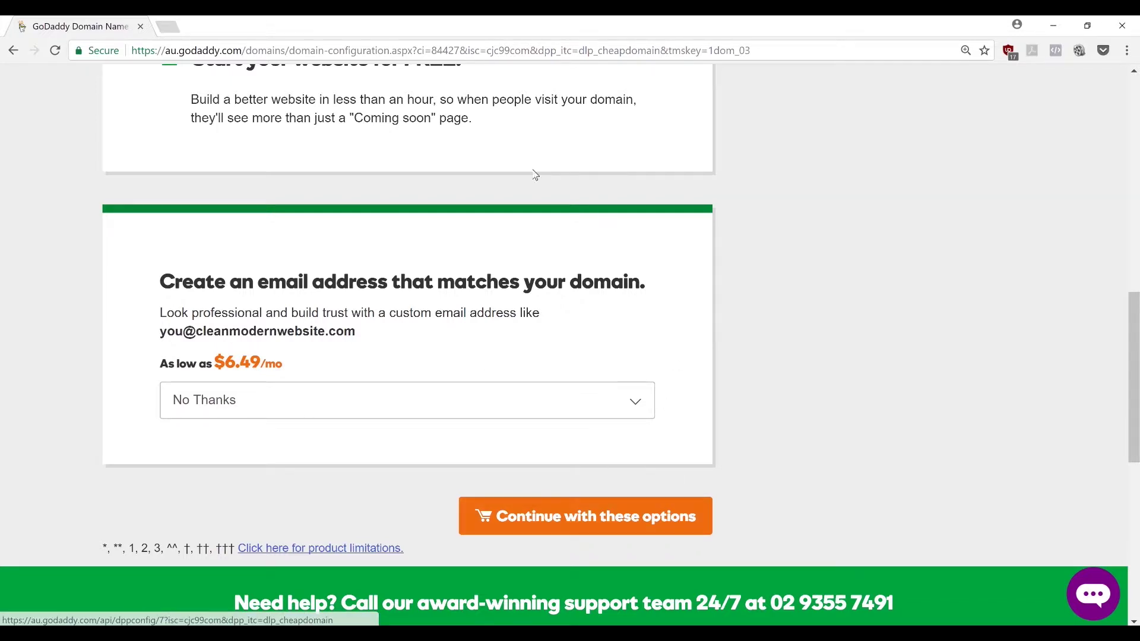
{"action": "left_click", "coordinate": [591, 523]}
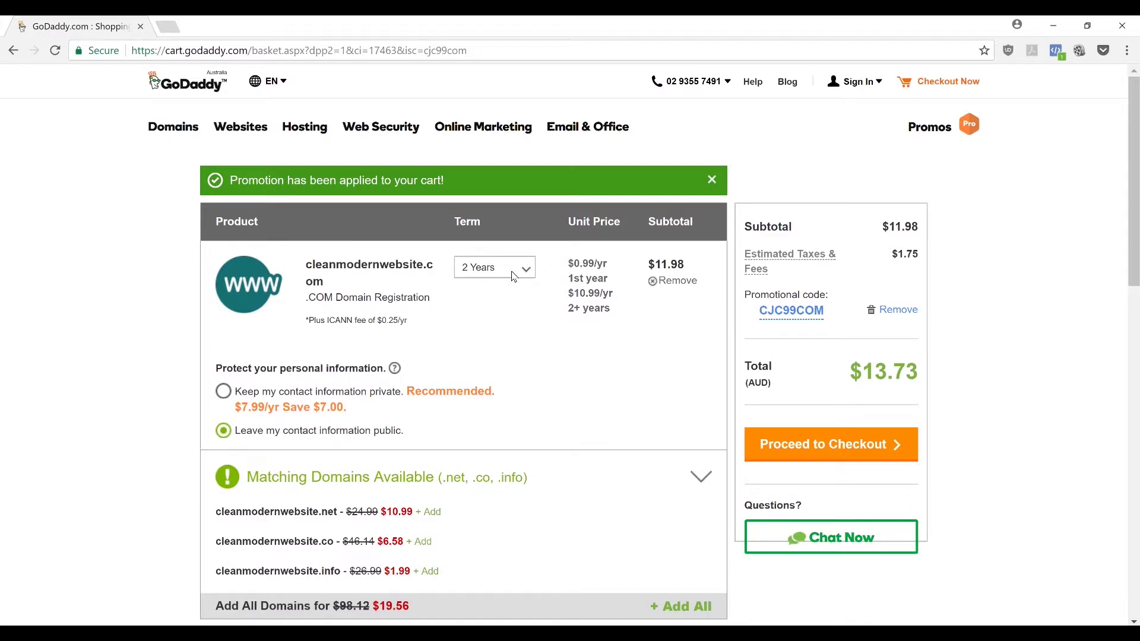
- Change the domain term from 2 years to 1 year, totalling $1.36 AUD
{"action": "left_click", "coordinate": [513, 276]}
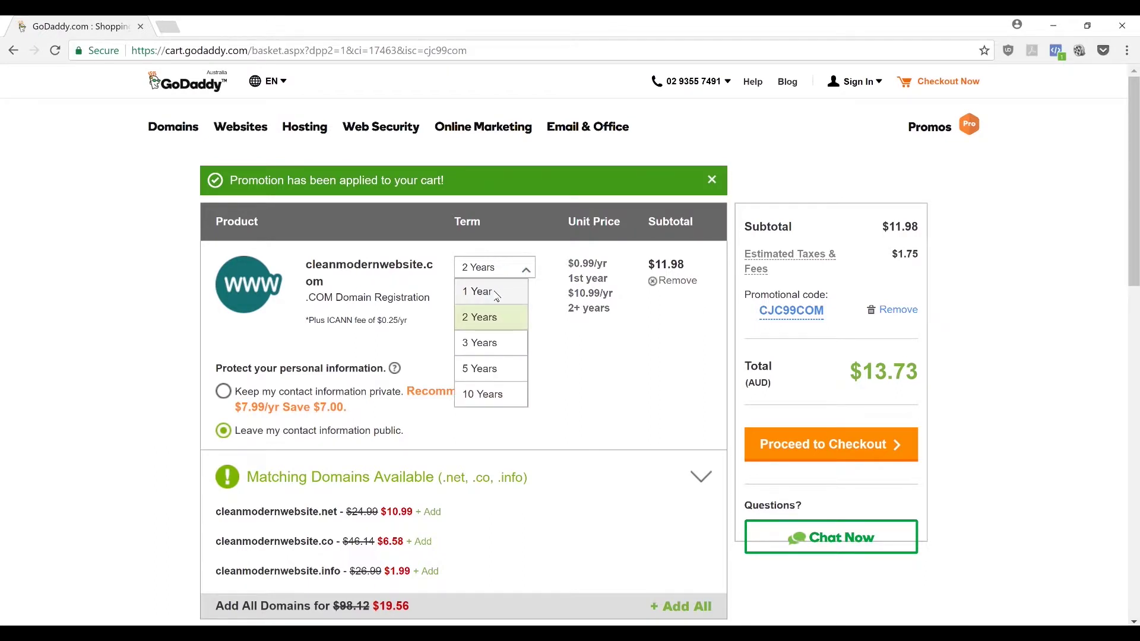
{"action": "left_click", "coordinate": [496, 294]}
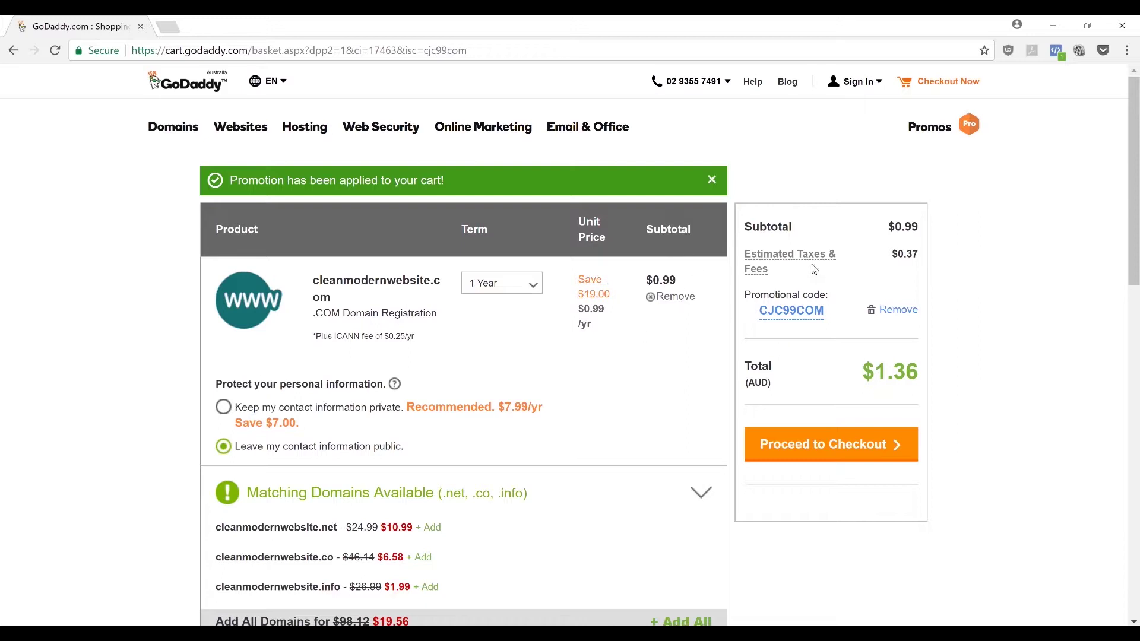
{"action": "left_click_drag", "start_coordinate": [890, 254], "coordinate": [920, 257]}
{"action": "left_click", "coordinate": [904, 265]}
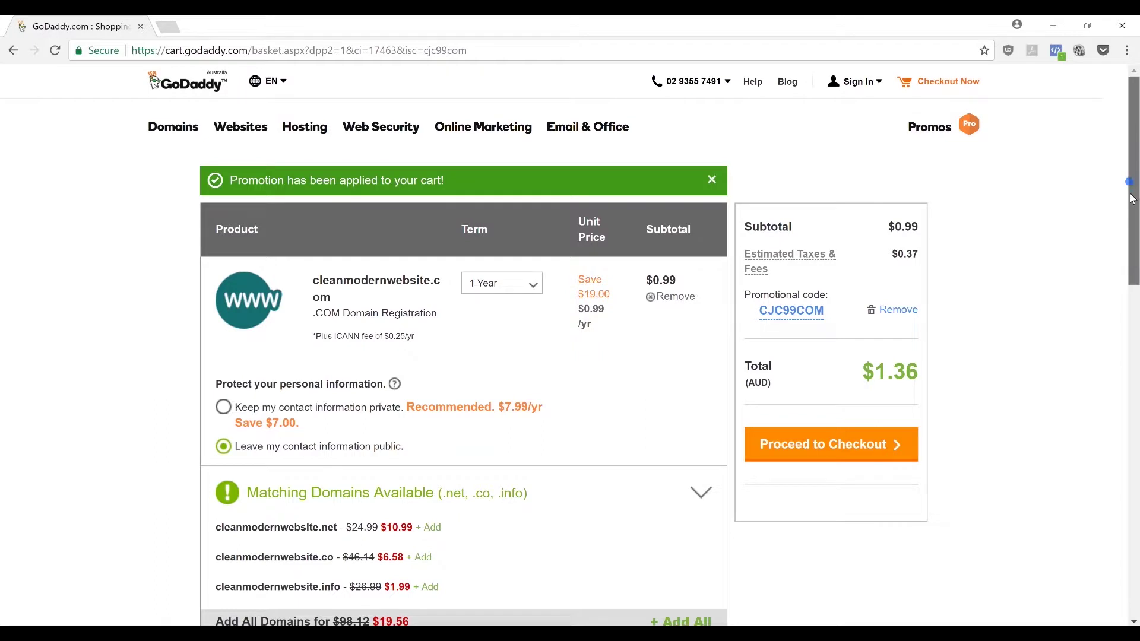
- Proceed to checkout for the 1-year cleanmodernwebsite.com order
{"action": "left_click_drag", "start_coordinate": [1129, 182], "coordinate": [1137, 242]}
{"action": "scroll", "coordinate": [1137, 242], "scroll_direction": "down", "scroll_amount": 3}
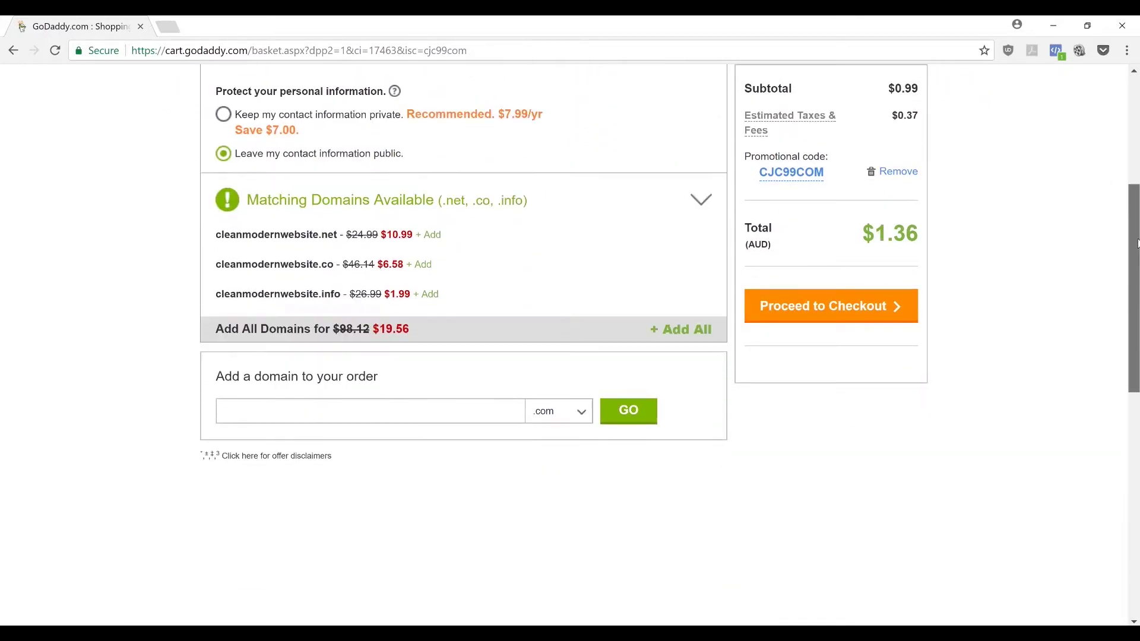
{"action": "scroll", "coordinate": [1136, 203], "scroll_direction": "up", "scroll_amount": 3}
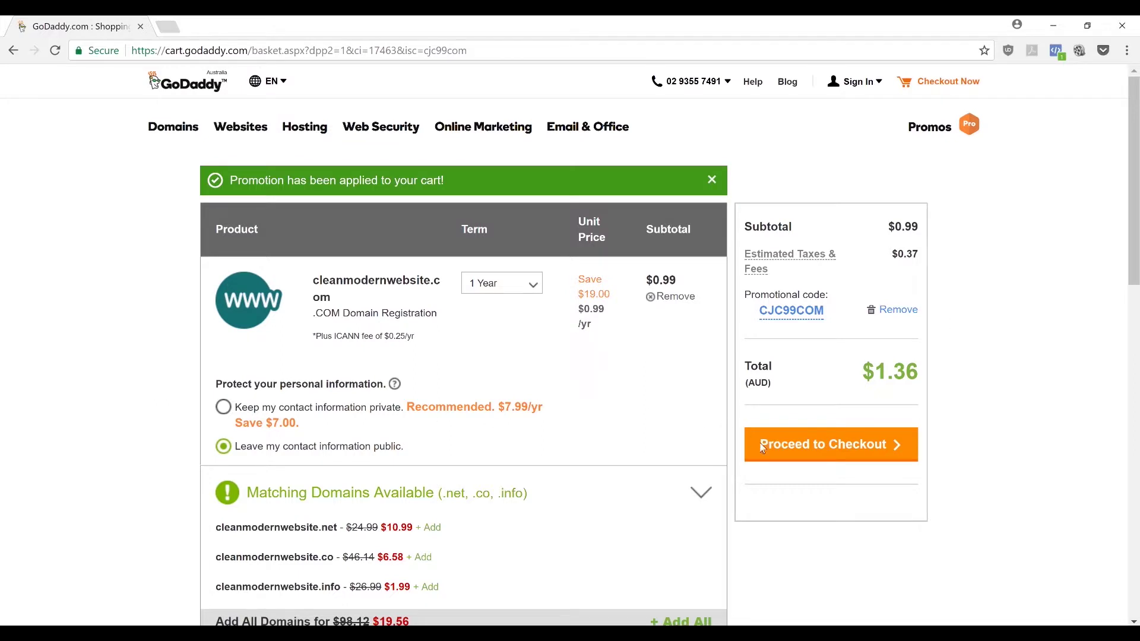
{"action": "left_click", "coordinate": [834, 462]}
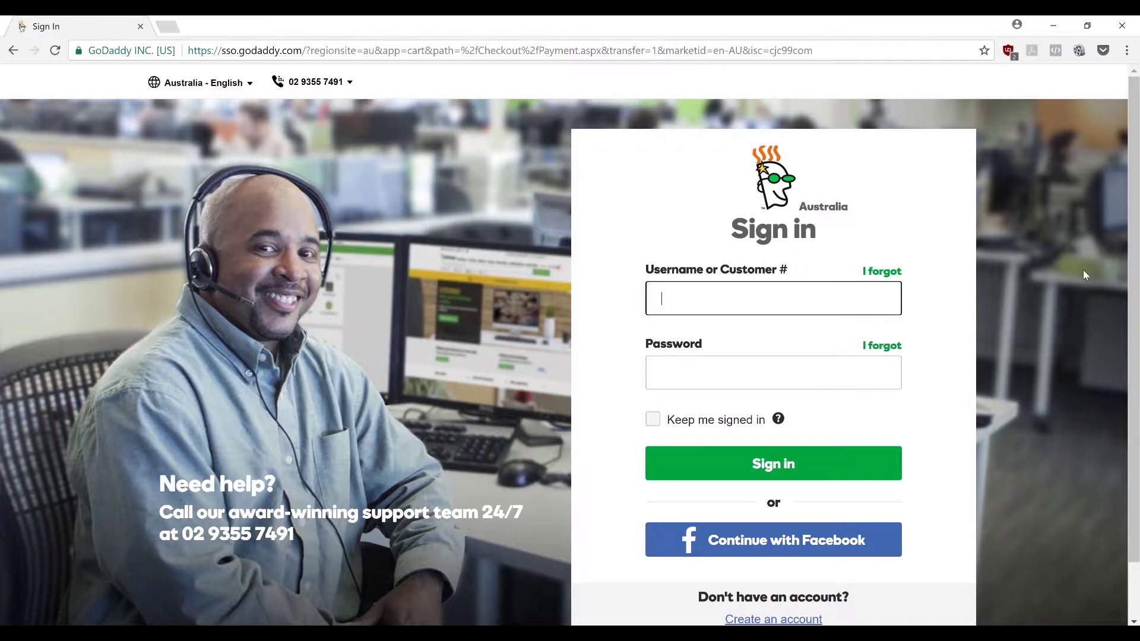
- Choose 'Create an account' on GoDaddy's sign-in page
{"action": "mouse_move", "coordinate": [1137, 169]}
{"action": "left_mouse_down"}
{"action": "mouse_move", "coordinate": [1138, 229]}
{"action": "mouse_move", "coordinate": [1138, 171]}
{"action": "left_mouse_up"}
{"action": "left_click", "coordinate": [795, 621]}
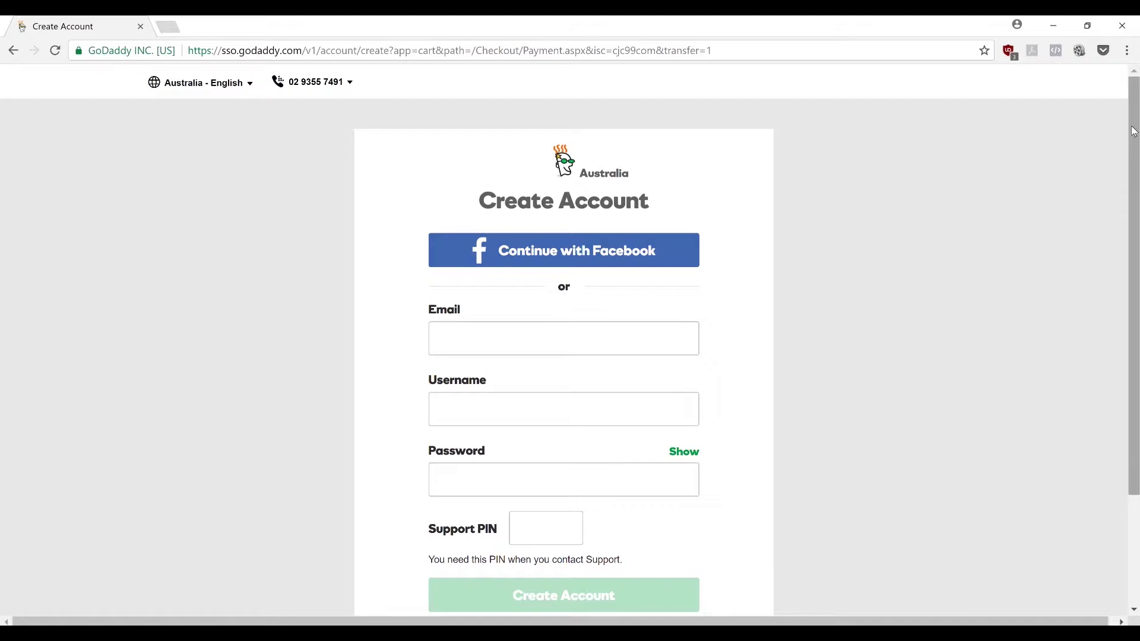
- Paste the account e-mail address into the Create Account form's Email field
{"action": "left_click_drag", "start_coordinate": [1133, 113], "coordinate": [1135, 152]}
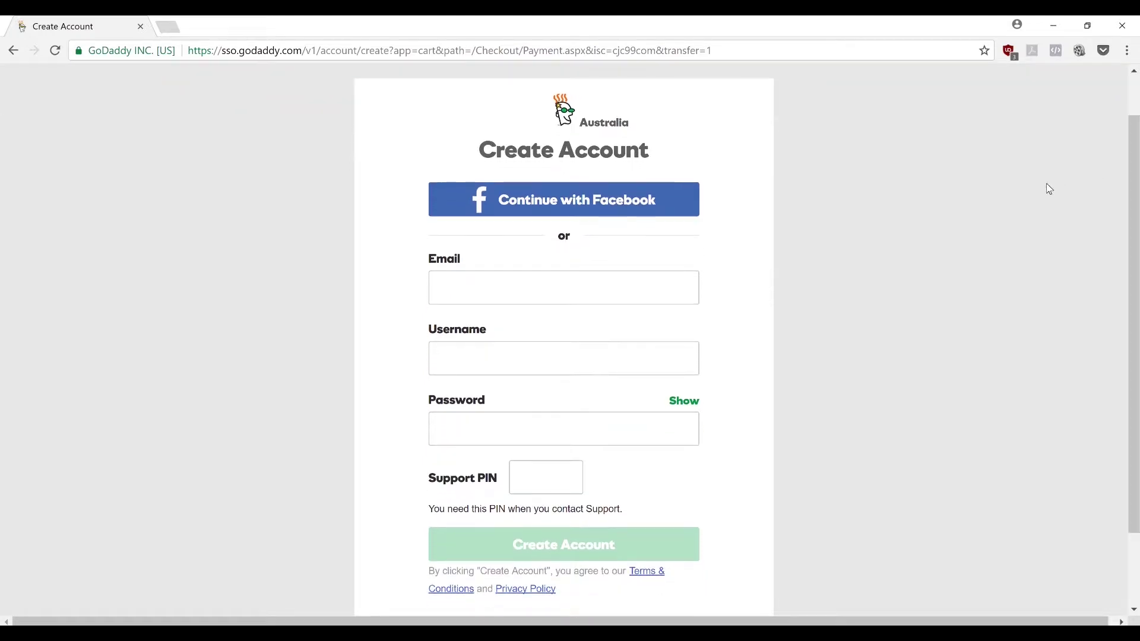
{"action": "left_click", "coordinate": [507, 291]}
{"action": "left_click", "coordinate": [475, 362]}
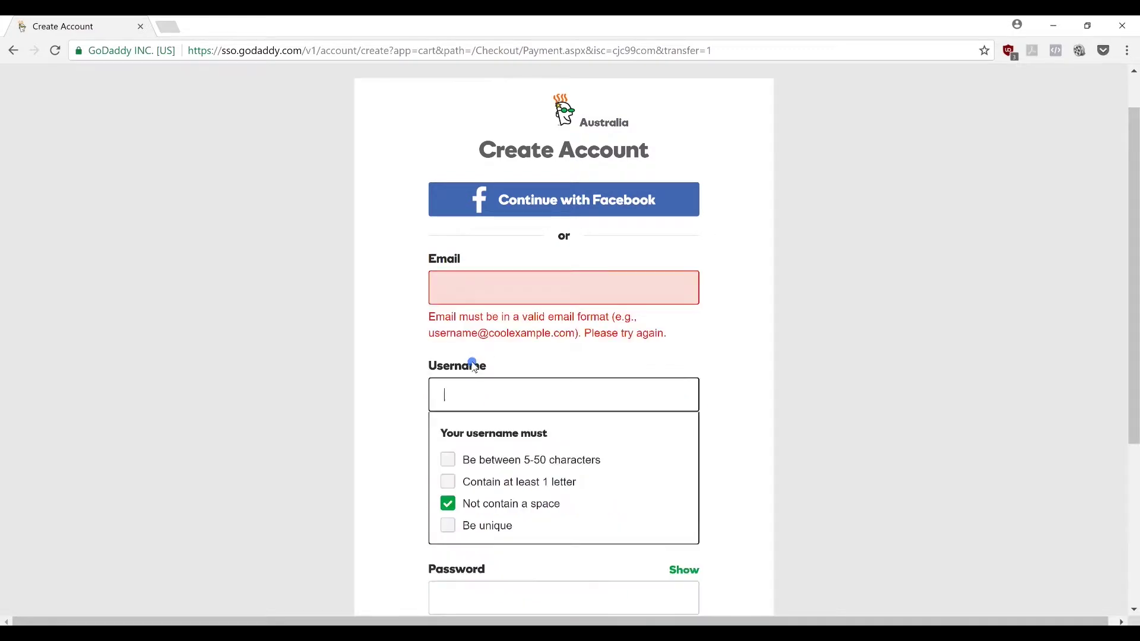
{"action": "left_click", "coordinate": [372, 478]}
{"action": "left_click", "coordinate": [500, 478]}
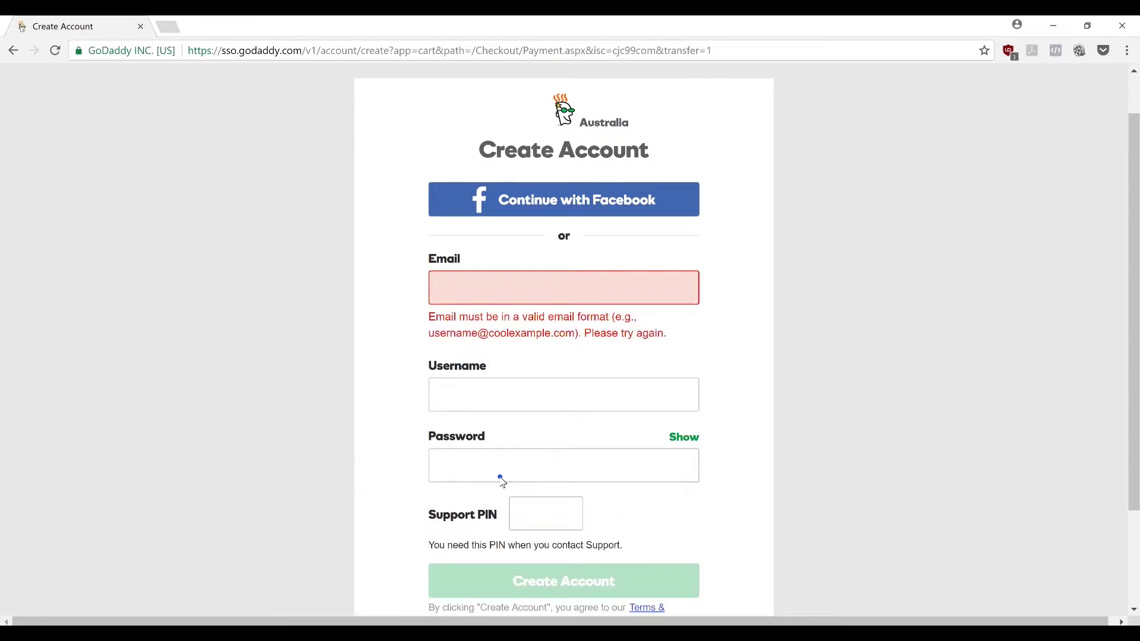
{"action": "left_click", "coordinate": [374, 473]}
{"action": "left_click", "coordinate": [541, 516]}
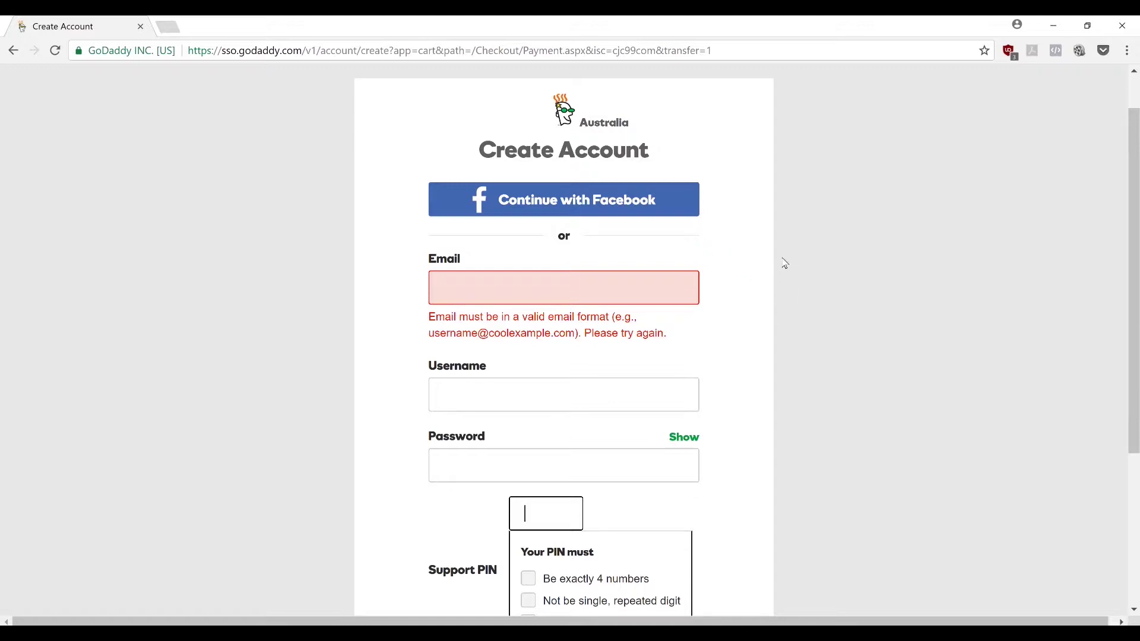
{"action": "scroll", "coordinate": [861, 244], "scroll_direction": "down", "scroll_amount": 1}
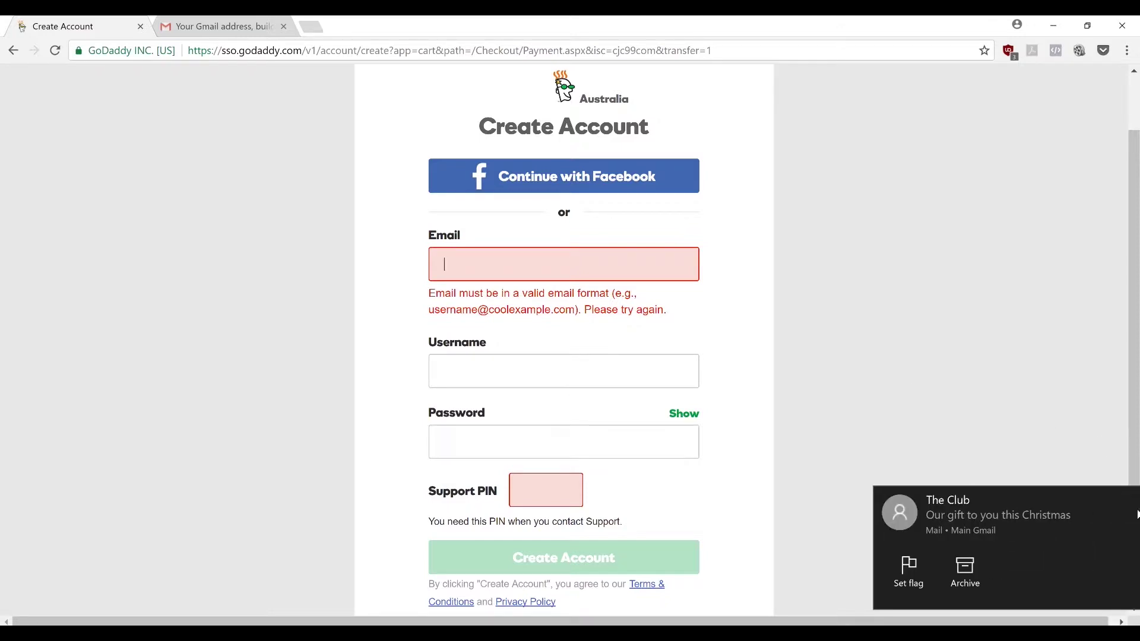
{"action": "left_click", "coordinate": [1129, 502]}
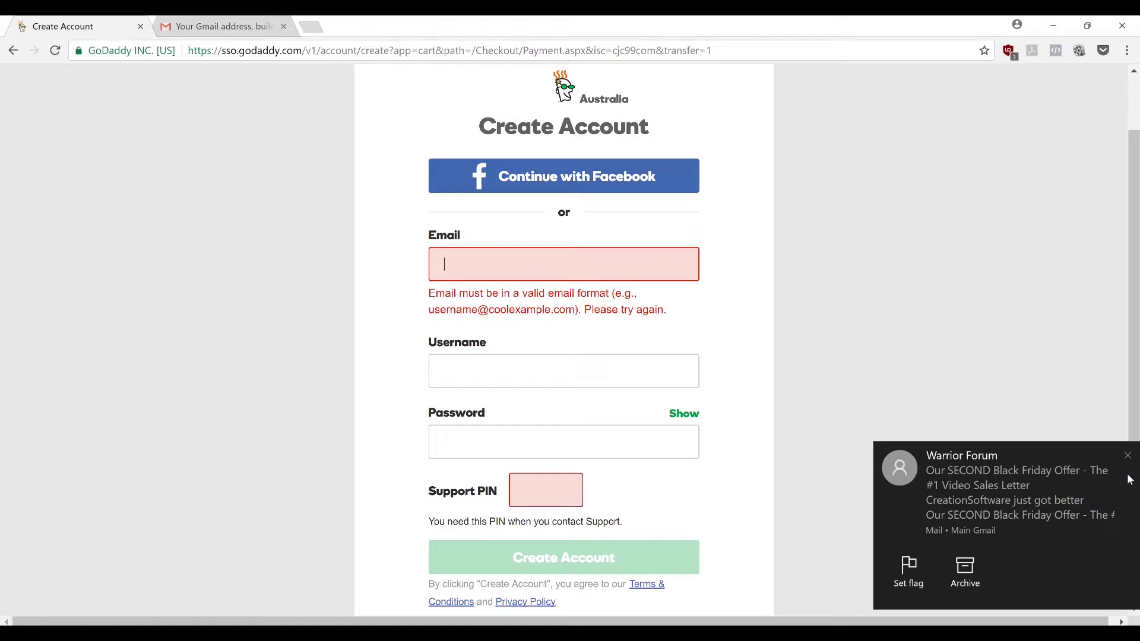
{"action": "left_click", "coordinate": [1129, 458]}
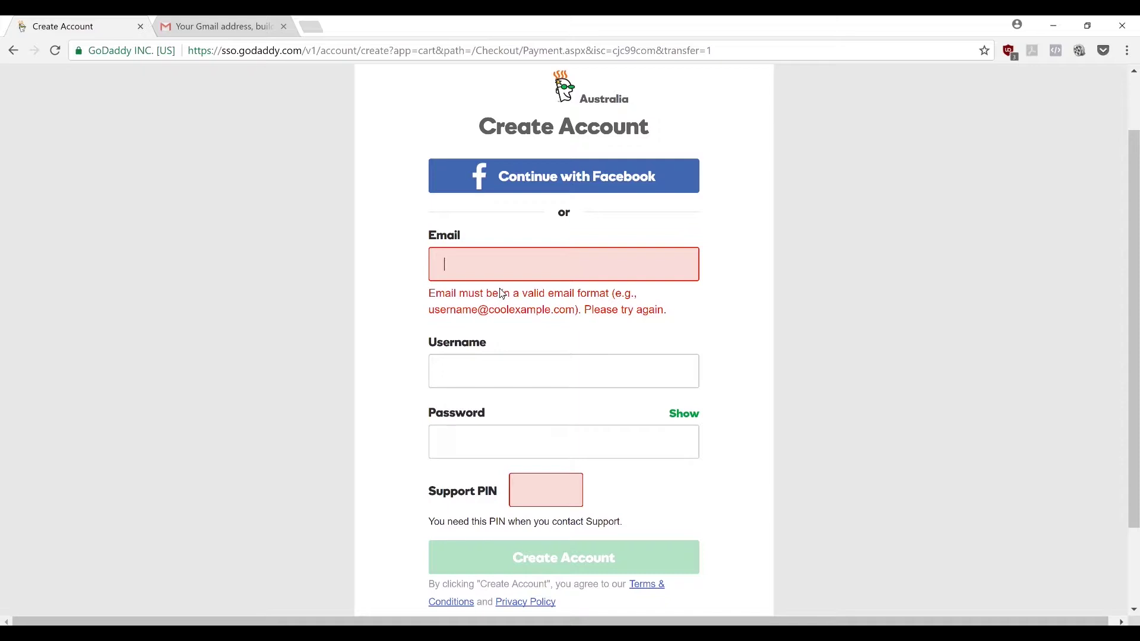
{"action": "key", "text": "ctrl+v"}
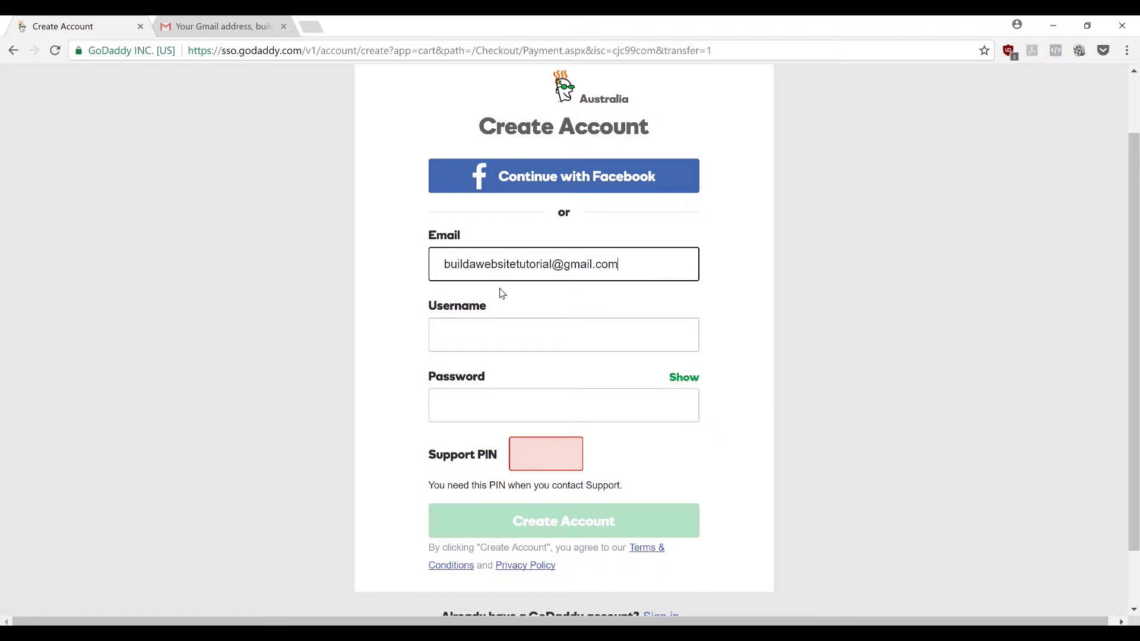
{"action": "mouse_move", "coordinate": [657, 264]}
{"action": "left_mouse_down"}
{"action": "mouse_move", "coordinate": [412, 267]}
{"action": "mouse_move", "coordinate": [667, 264]}
{"action": "left_mouse_up"}
{"action": "key", "text": "ctrl+c"}
- Set the username to the account e-mail address
{"action": "left_click", "coordinate": [486, 344]}
{"action": "key", "text": "ctrl+v"}
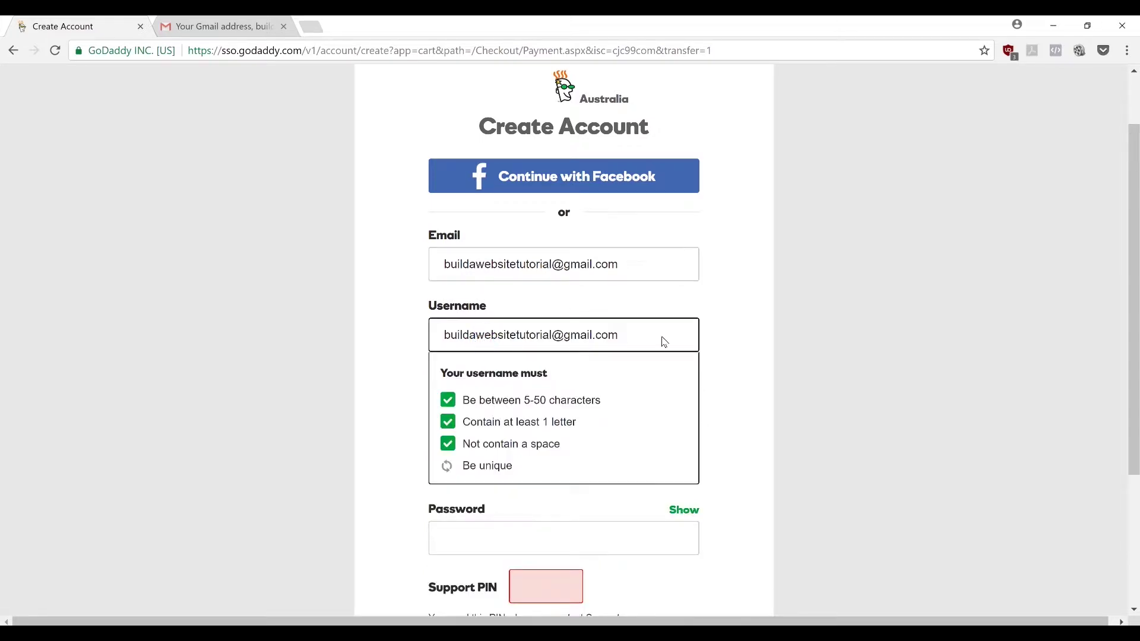
{"action": "left_click_drag", "start_coordinate": [661, 333], "coordinate": [407, 334]}
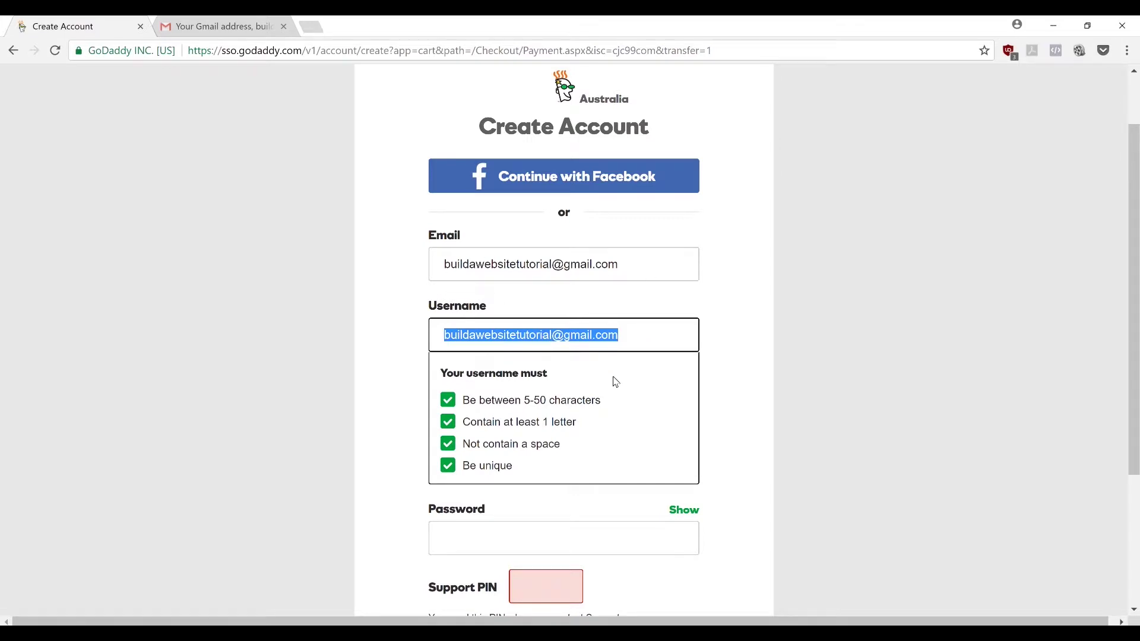
{"action": "type", "text": "isaac7777"}
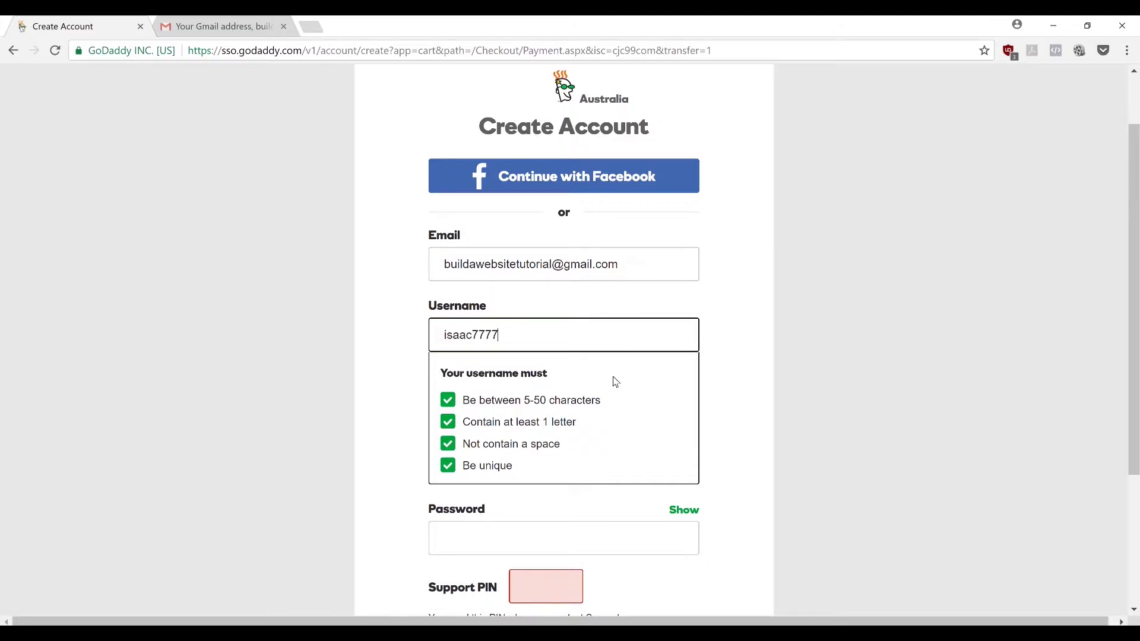
{"action": "key", "text": "BackSpace"}
{"action": "key", "text": "BackSpace"}
{"action": "key", "text": "BackSpace"}
{"action": "key", "text": "BackSpace"}
{"action": "key", "text": "BackSpace"}
{"action": "key", "text": "BackSpace"}
{"action": "key", "text": "BackSpace"}
{"action": "key", "text": "BackSpace"}
{"action": "key", "text": "BackSpace"}
{"action": "type", "text": "isaac7777"}
{"action": "key", "text": "ctrl+z"}
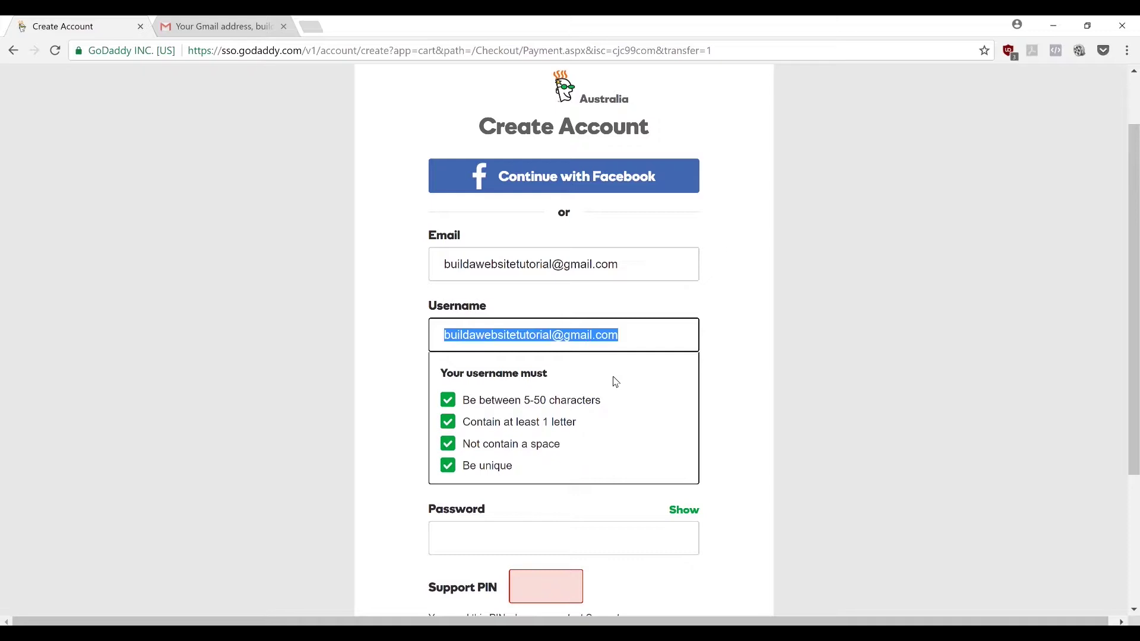
{"action": "left_click", "coordinate": [730, 280]}
{"action": "scroll", "coordinate": [738, 294], "scroll_direction": "down", "scroll_amount": 1}
{"action": "scroll", "coordinate": [740, 298], "scroll_direction": "down", "scroll_amount": 1}
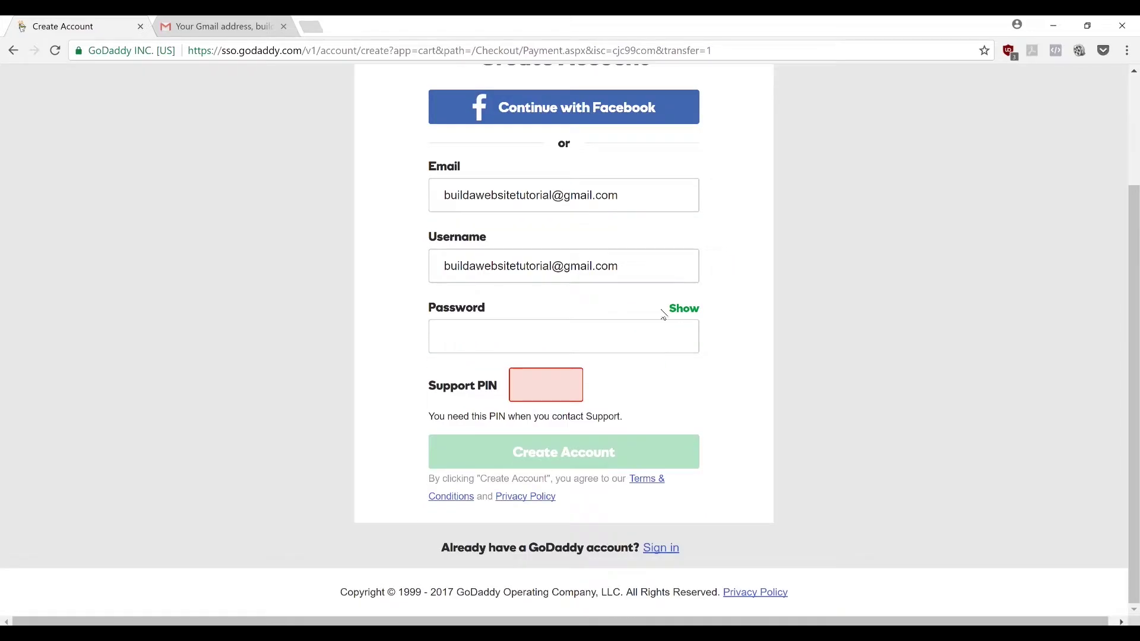
- Enter the account password and a 4-digit support PIN, then create the account
{"action": "left_click", "coordinate": [489, 343]}
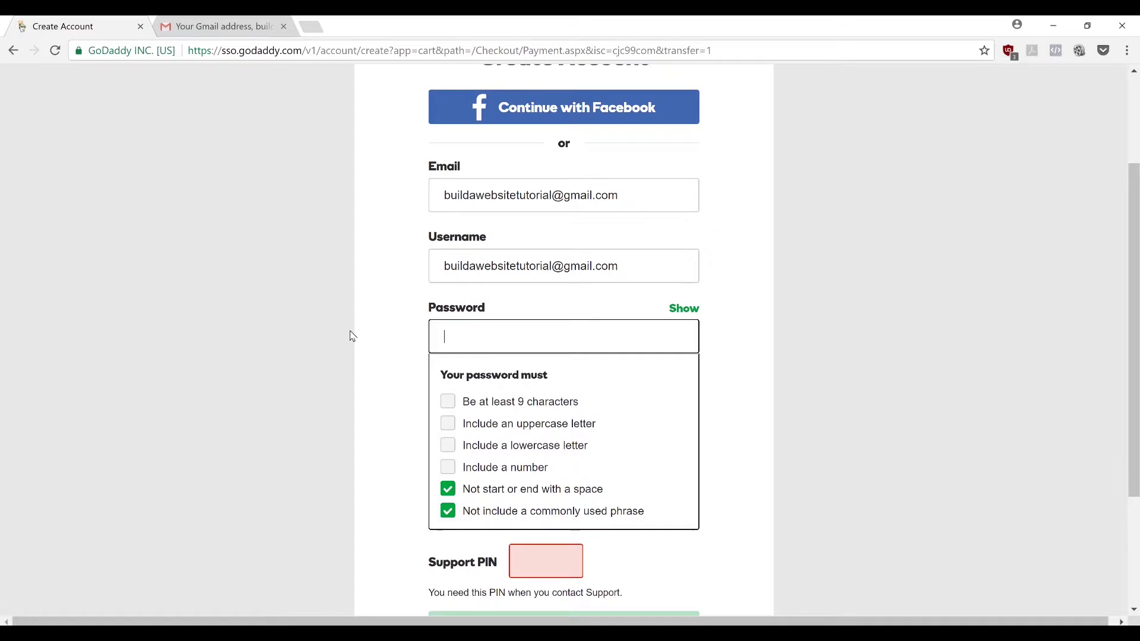
{"action": "type", "text": "•••••••••"}
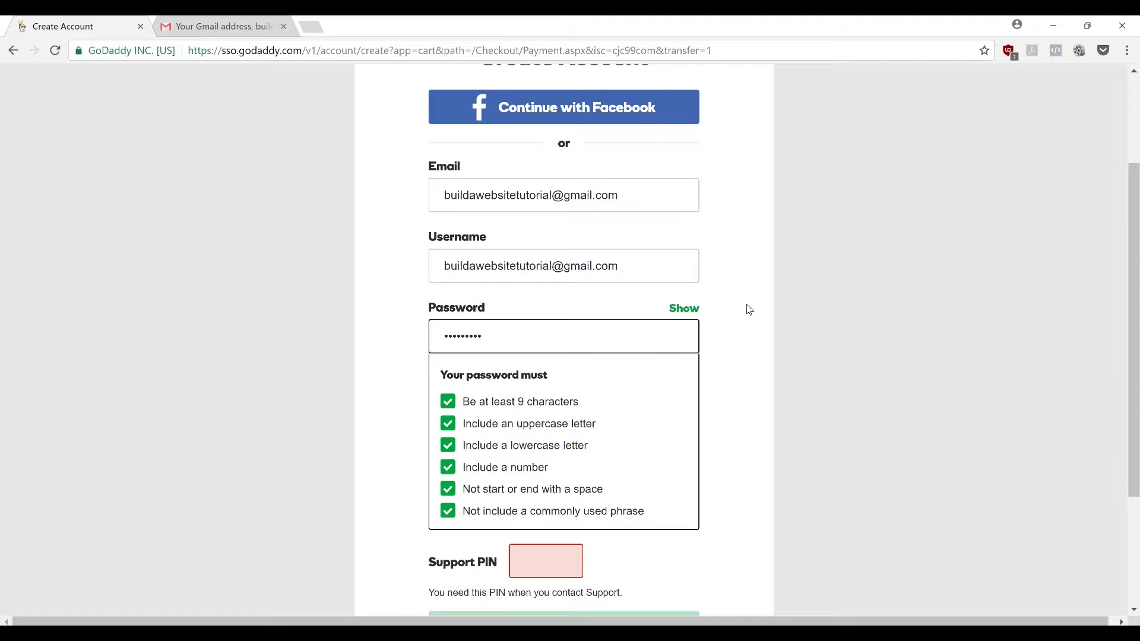
{"action": "left_click", "coordinate": [747, 230]}
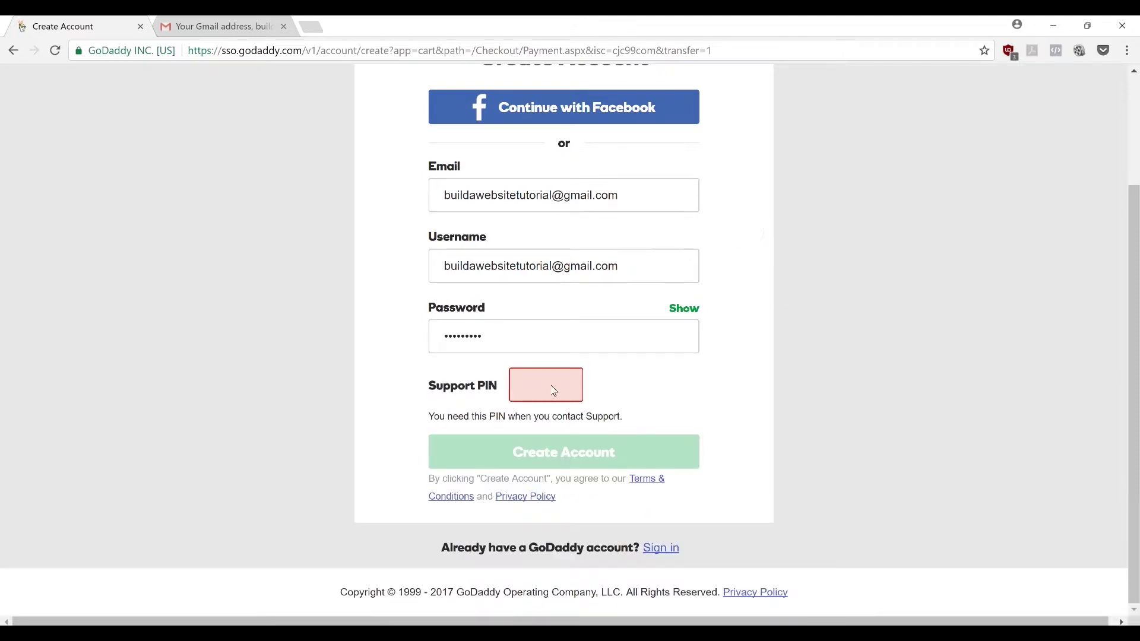
{"action": "left_click", "coordinate": [553, 390]}
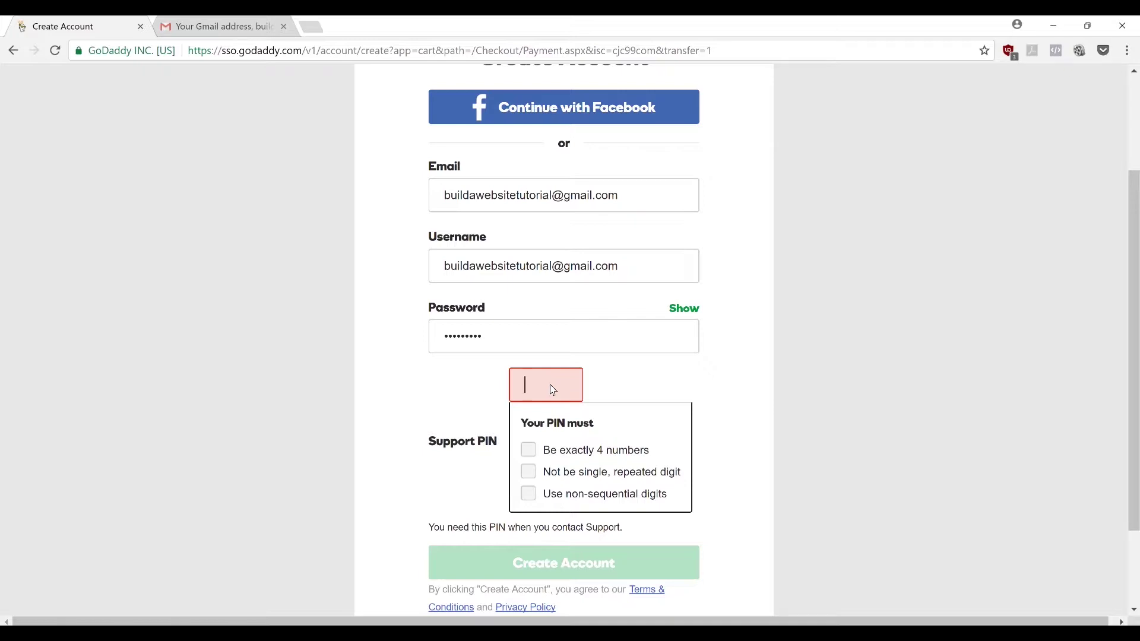
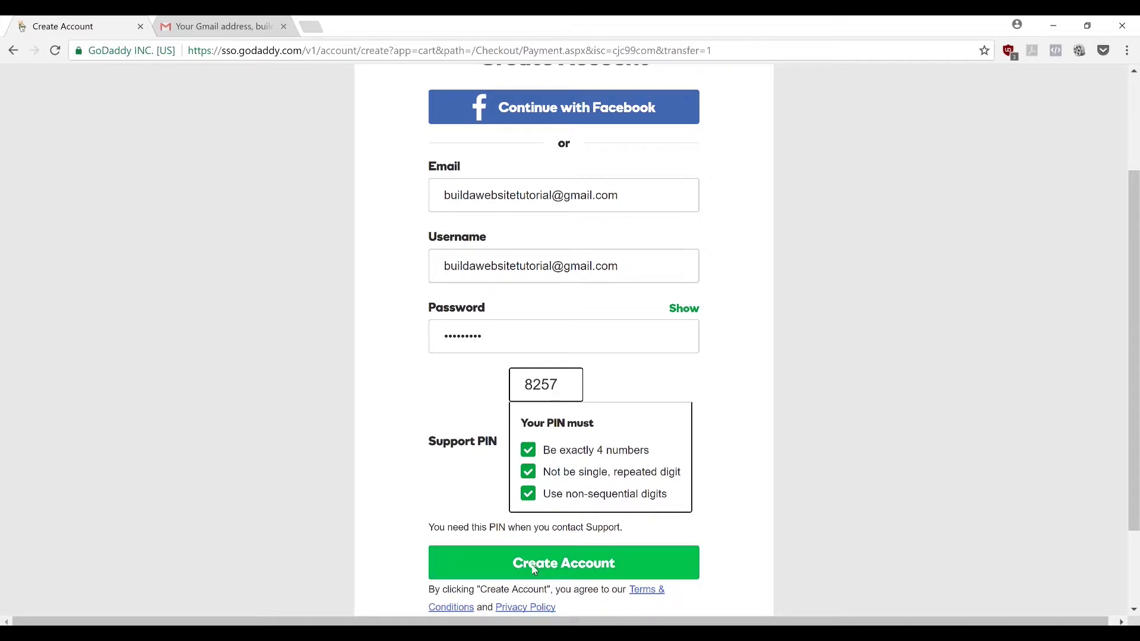
{"action": "left_click", "coordinate": [701, 380]}
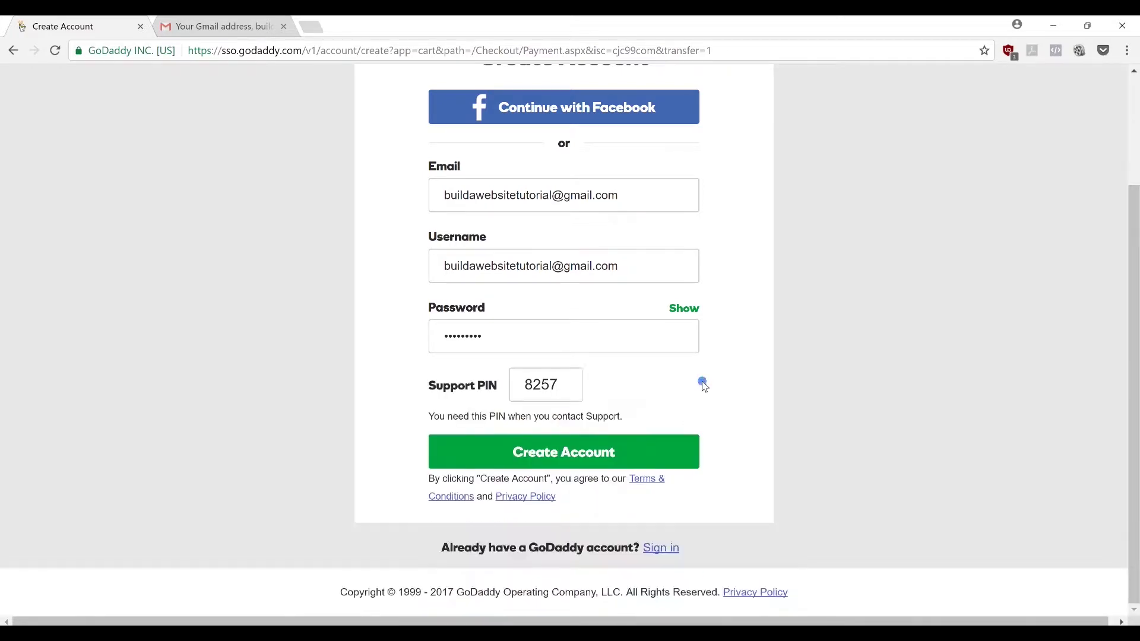
{"action": "mouse_move", "coordinate": [1134, 351]}
{"action": "left_mouse_down"}
{"action": "mouse_move", "coordinate": [1134, 288]}
{"action": "mouse_move", "coordinate": [1134, 352]}
{"action": "left_mouse_up"}
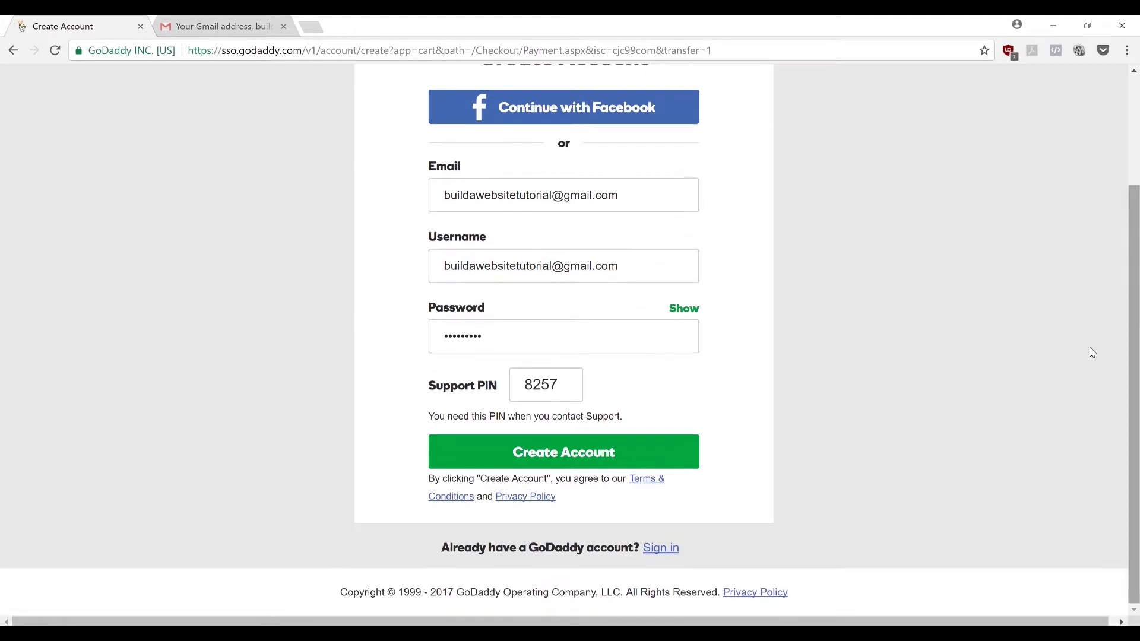
{"action": "left_click", "coordinate": [584, 468]}
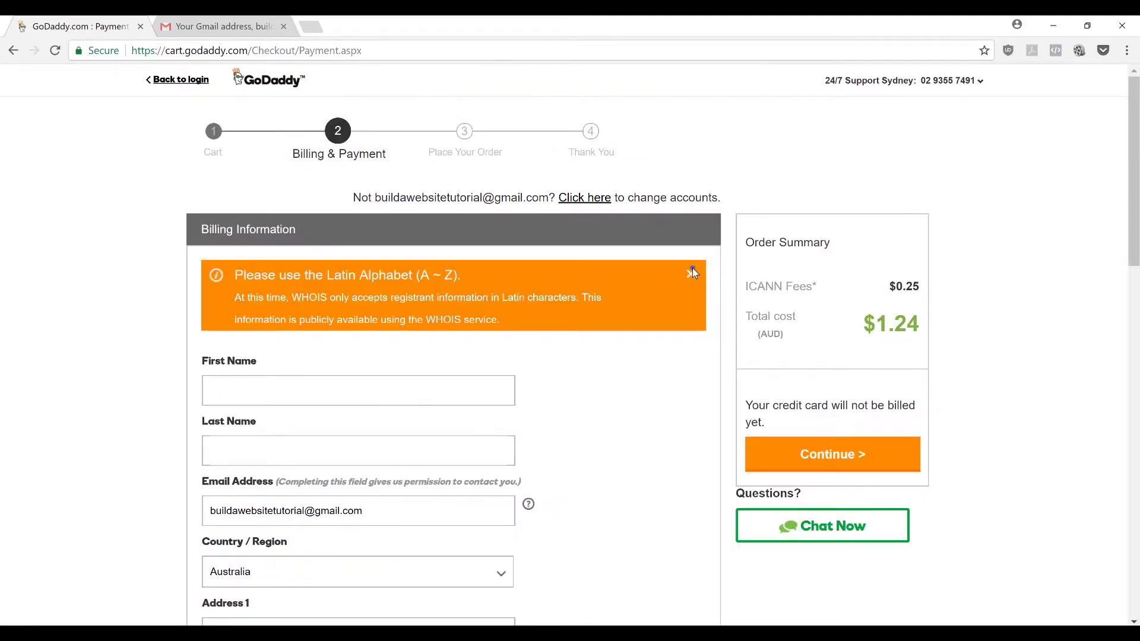
- Fill in the billing first name and choose the billing state
{"action": "left_click", "coordinate": [690, 272]}
{"action": "left_click", "coordinate": [346, 297]}
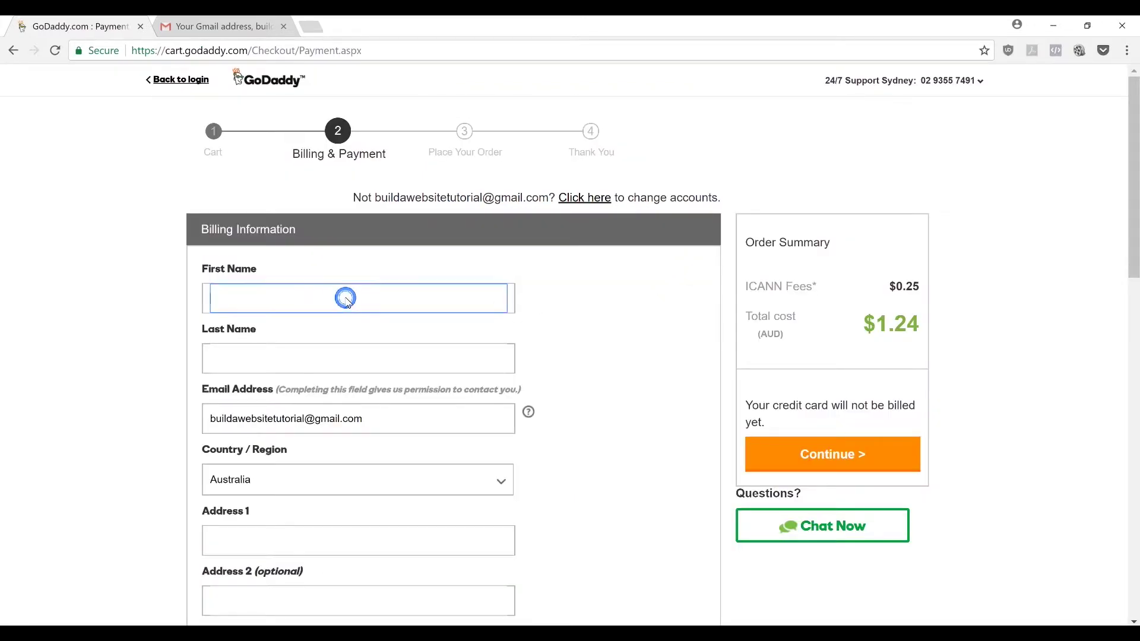
{"action": "type", "text": "Isaac"}
{"action": "key", "text": "Tab"}
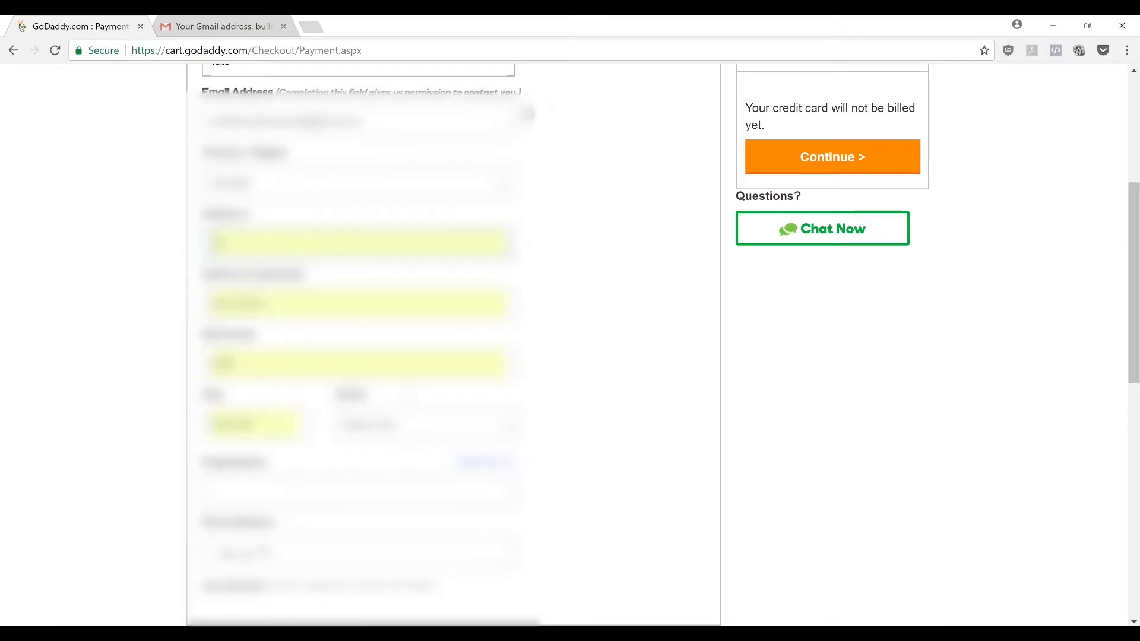
{"action": "left_click", "coordinate": [436, 425]}
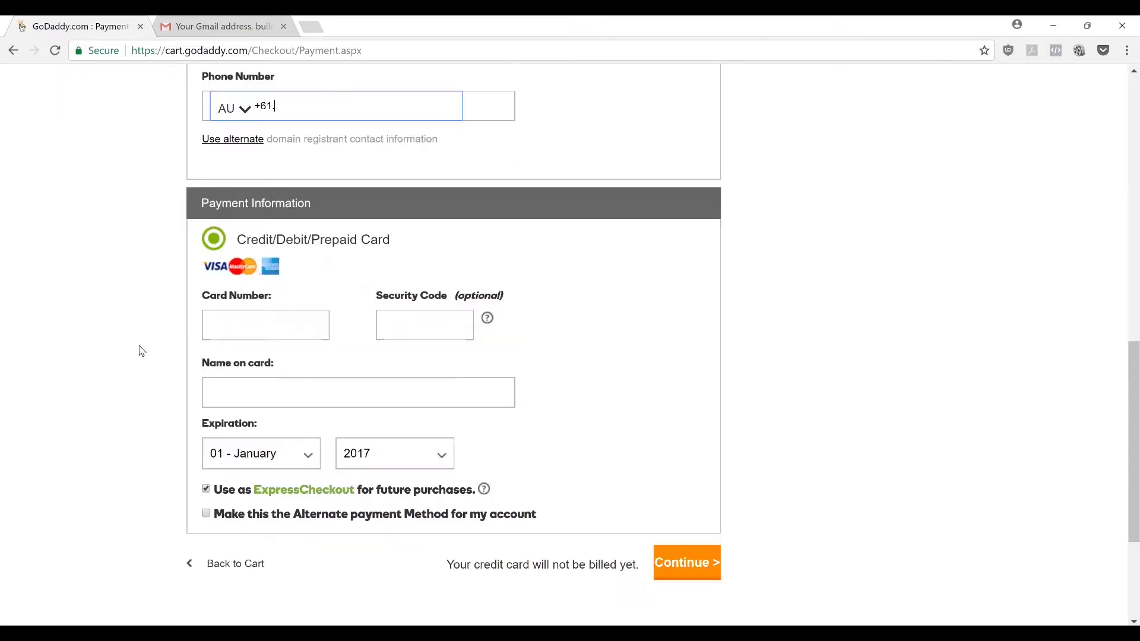
- Enter the card details and place the $1.36 domain order
{"action": "left_click", "coordinate": [263, 329]}
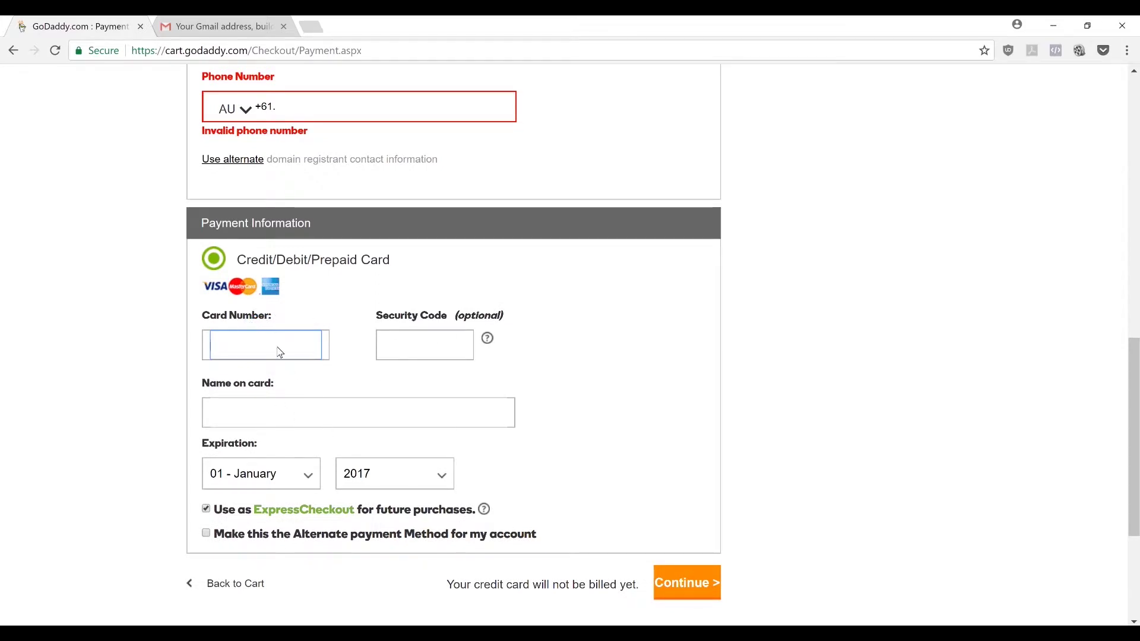
{"action": "scroll", "coordinate": [417, 500], "scroll_direction": "down", "scroll_amount": 3}
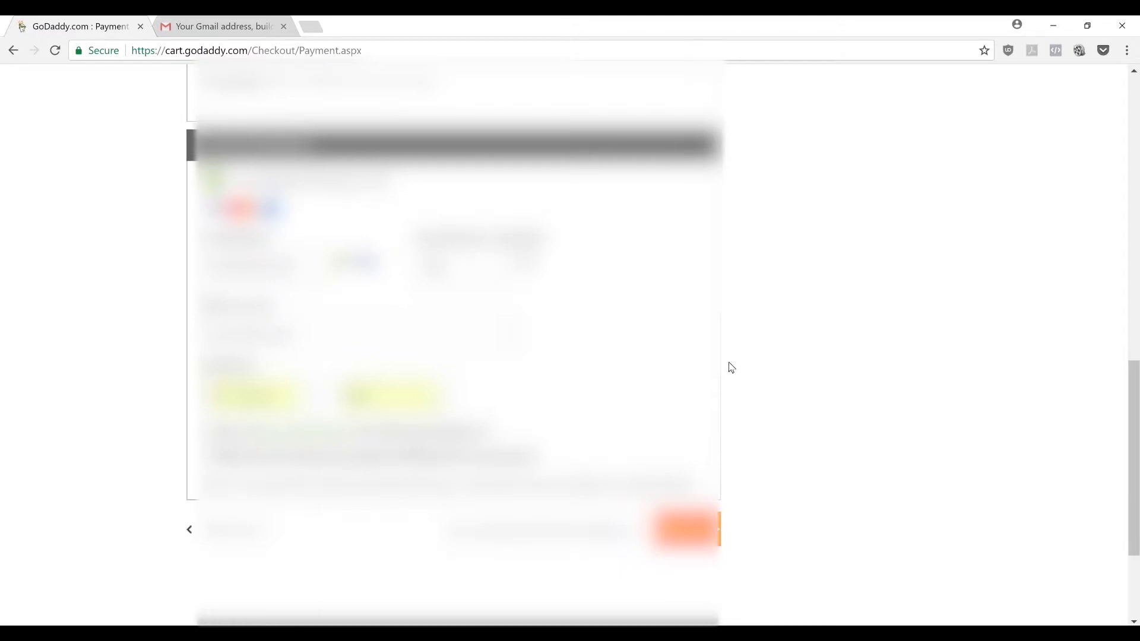
{"action": "left_click_drag", "start_coordinate": [1132, 478], "coordinate": [1097, 504]}
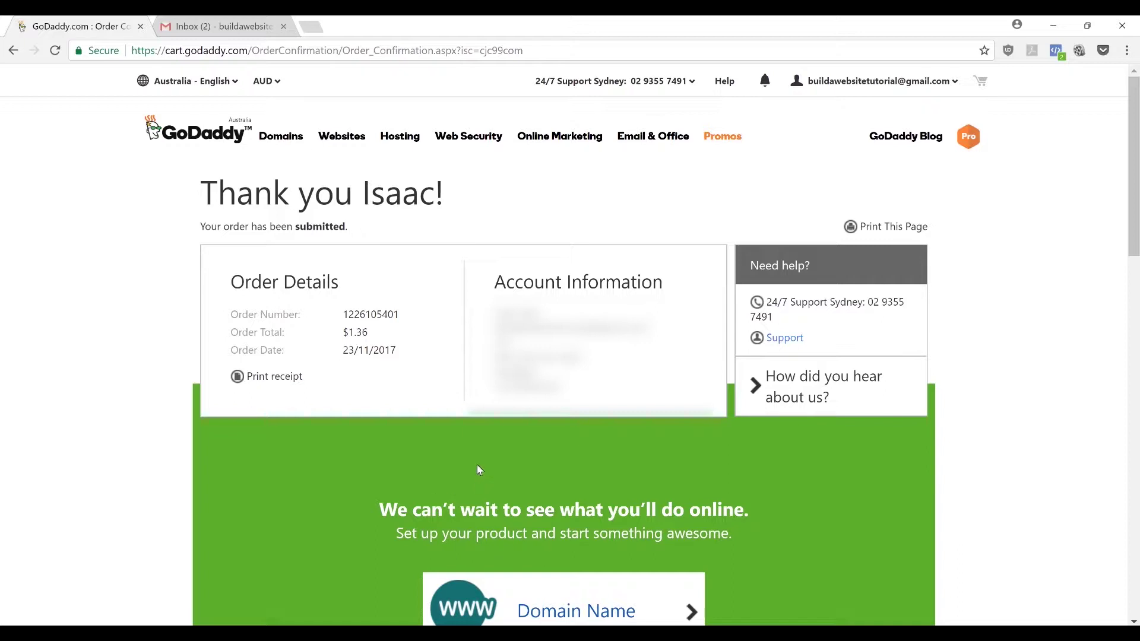
- Open GoDaddy's order confirmation email in Gmail and read through it
{"action": "left_click", "coordinate": [223, 27]}
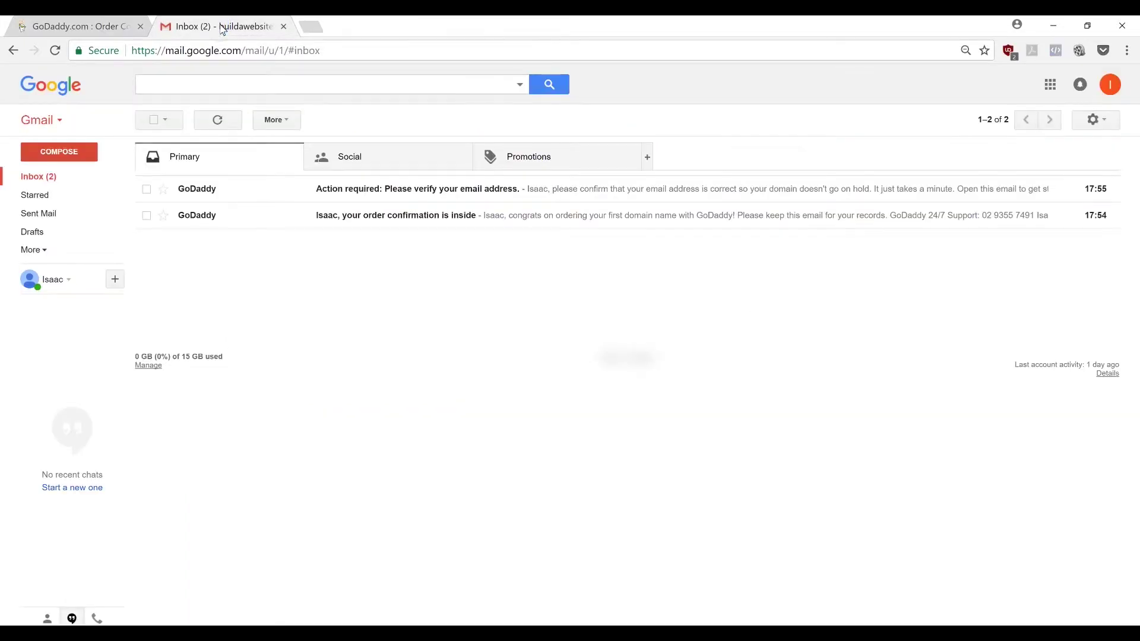
{"action": "left_click", "coordinate": [591, 216]}
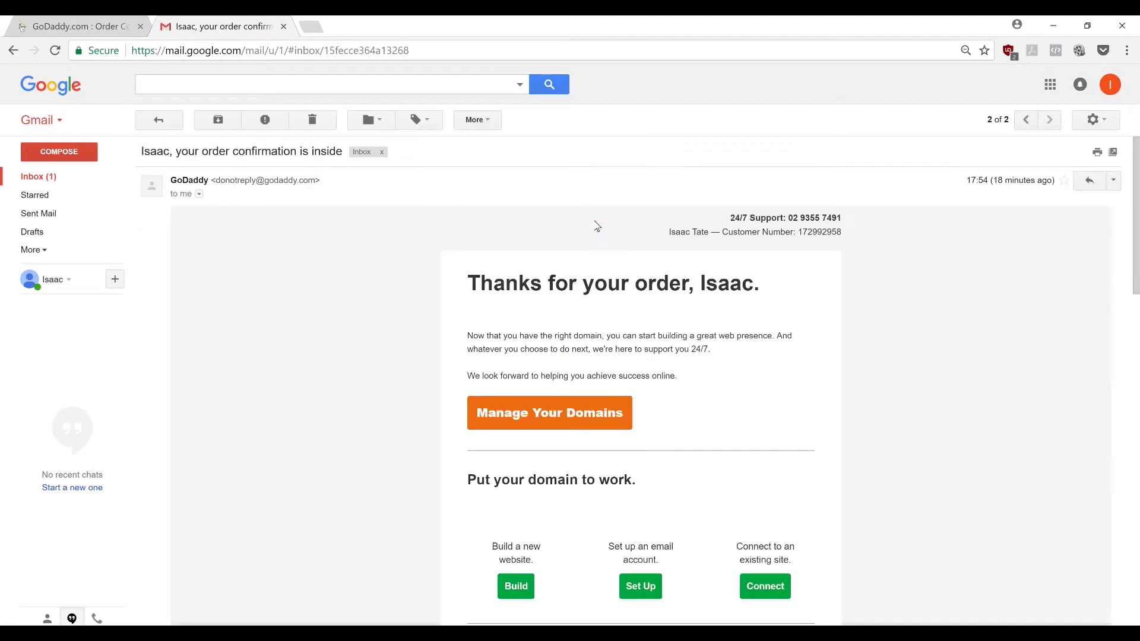
{"action": "scroll", "coordinate": [638, 380], "scroll_direction": "down", "scroll_amount": 2}
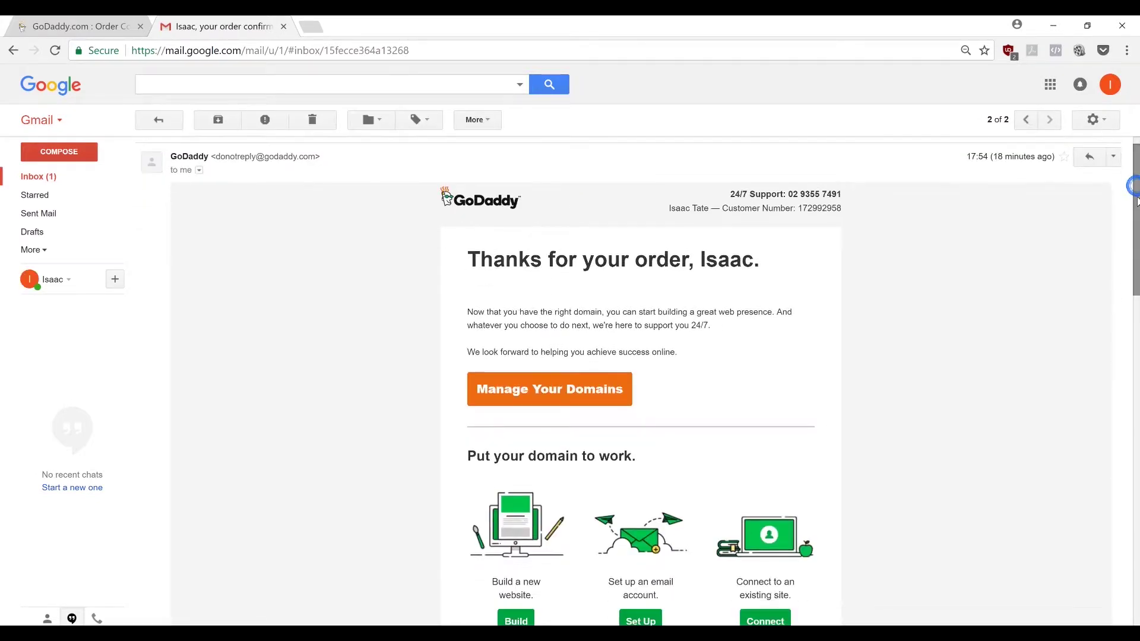
{"action": "scroll", "coordinate": [700, 193], "scroll_direction": "up", "scroll_amount": 1}
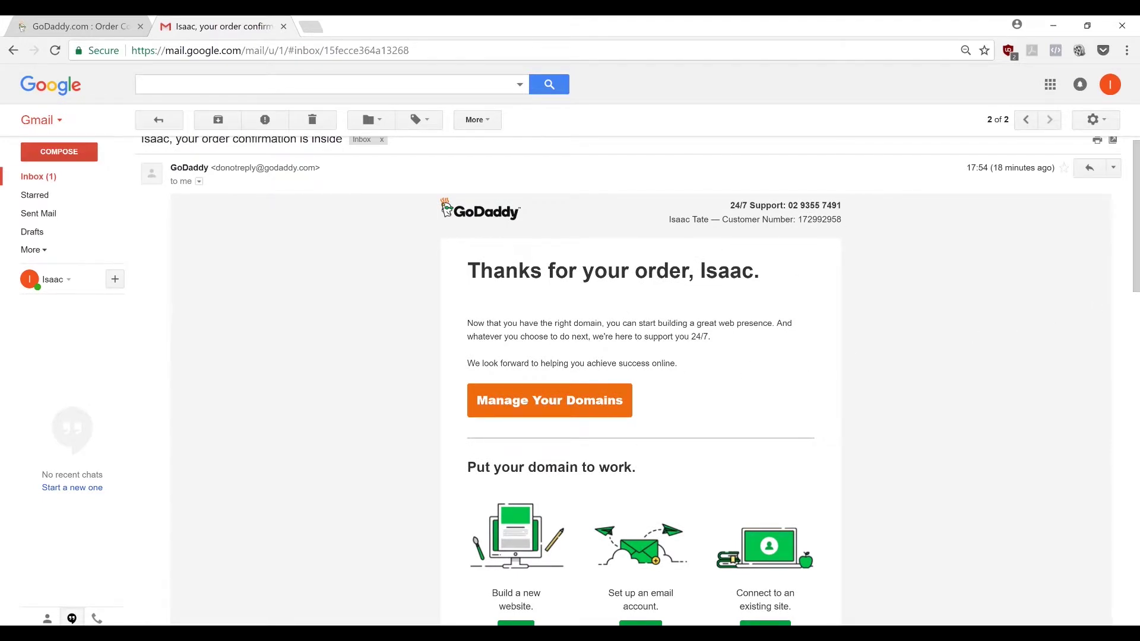
{"action": "scroll", "coordinate": [1136, 341], "scroll_direction": "down", "scroll_amount": 2}
{"action": "scroll", "coordinate": [1136, 343], "scroll_direction": "down", "scroll_amount": 3}
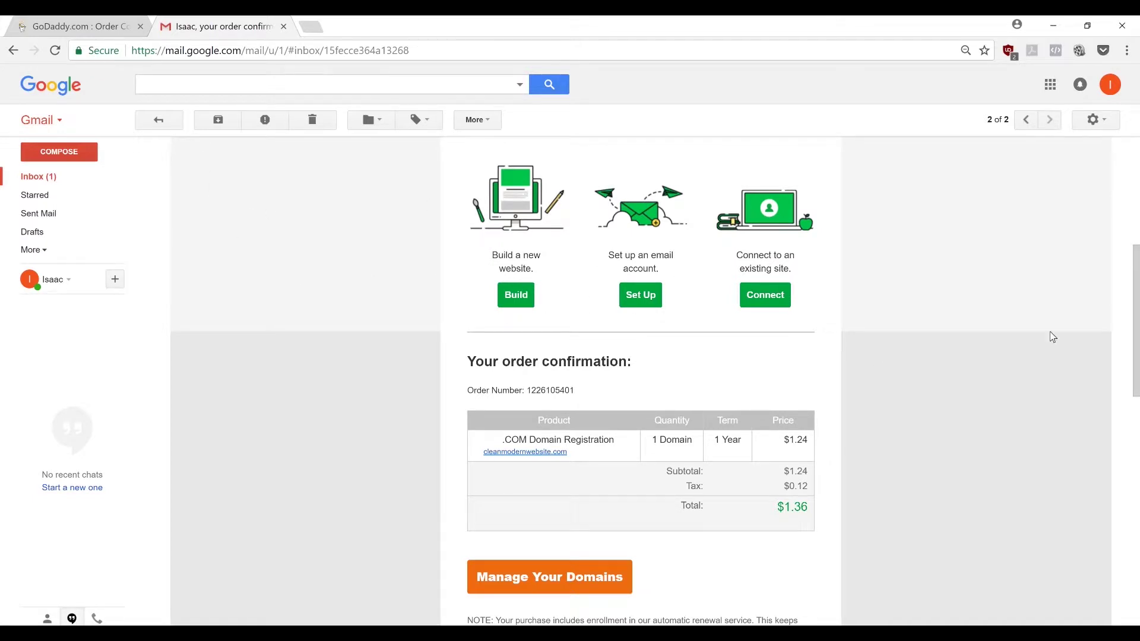
{"action": "scroll", "coordinate": [1135, 308], "scroll_direction": "up", "scroll_amount": 1}
{"action": "scroll", "coordinate": [1135, 267], "scroll_direction": "up", "scroll_amount": 5}
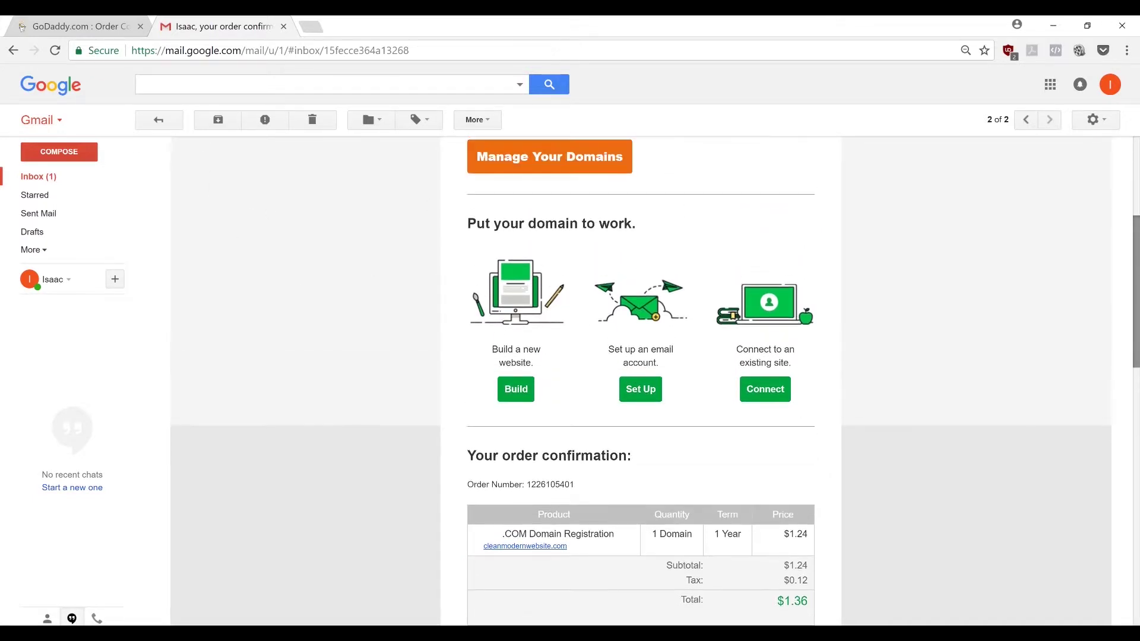
{"action": "left_click_drag", "start_coordinate": [1137, 227], "coordinate": [1137, 222]}
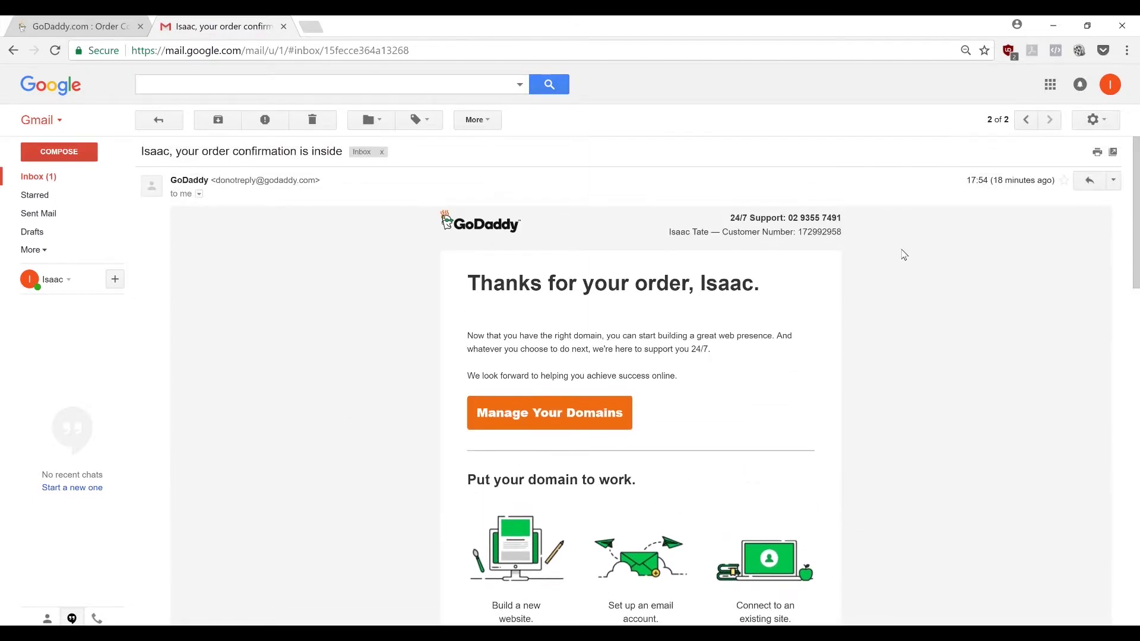
- Select the customer number in the email, then return to the inbox
{"action": "left_click_drag", "start_coordinate": [799, 232], "coordinate": [852, 238]}
{"action": "left_click_drag", "start_coordinate": [669, 232], "coordinate": [799, 235]}
{"action": "left_click", "coordinate": [759, 236]}
{"action": "left_click", "coordinate": [848, 233]}
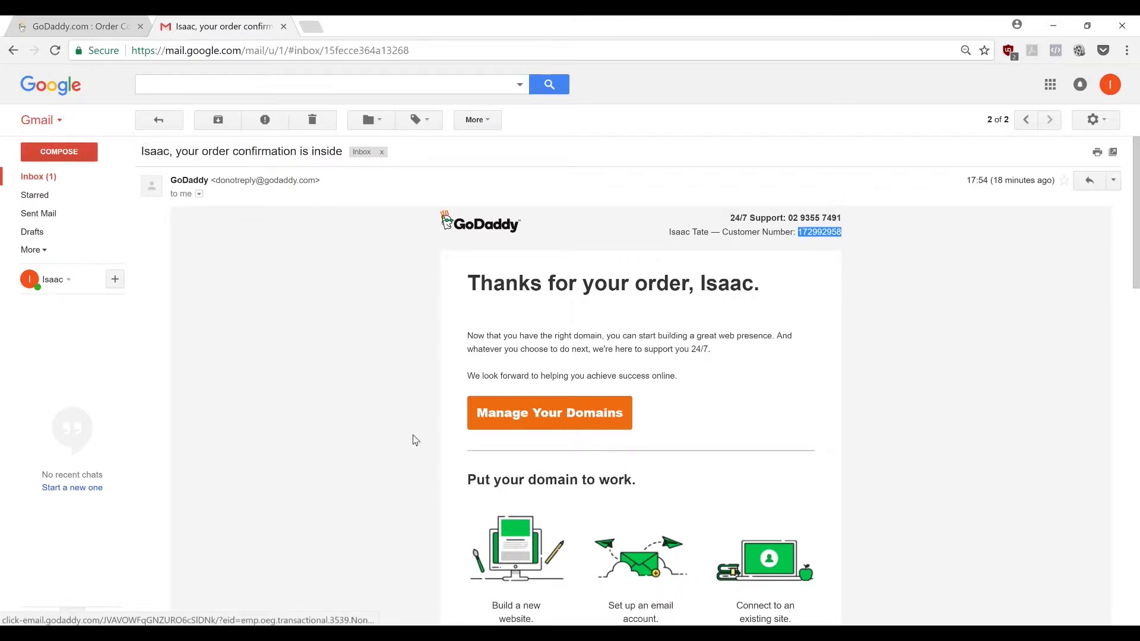
{"action": "scroll", "coordinate": [1135, 238], "scroll_direction": "down", "scroll_amount": 2}
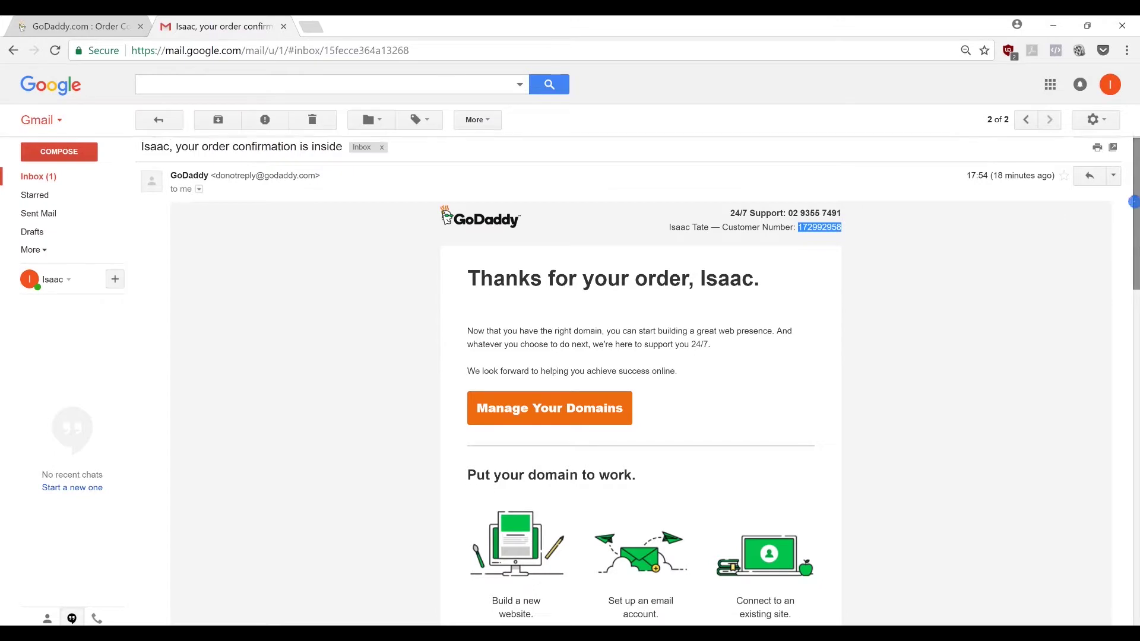
{"action": "scroll", "coordinate": [1135, 249], "scroll_direction": "down", "scroll_amount": 4}
{"action": "scroll", "coordinate": [1135, 250], "scroll_direction": "up", "scroll_amount": 6}
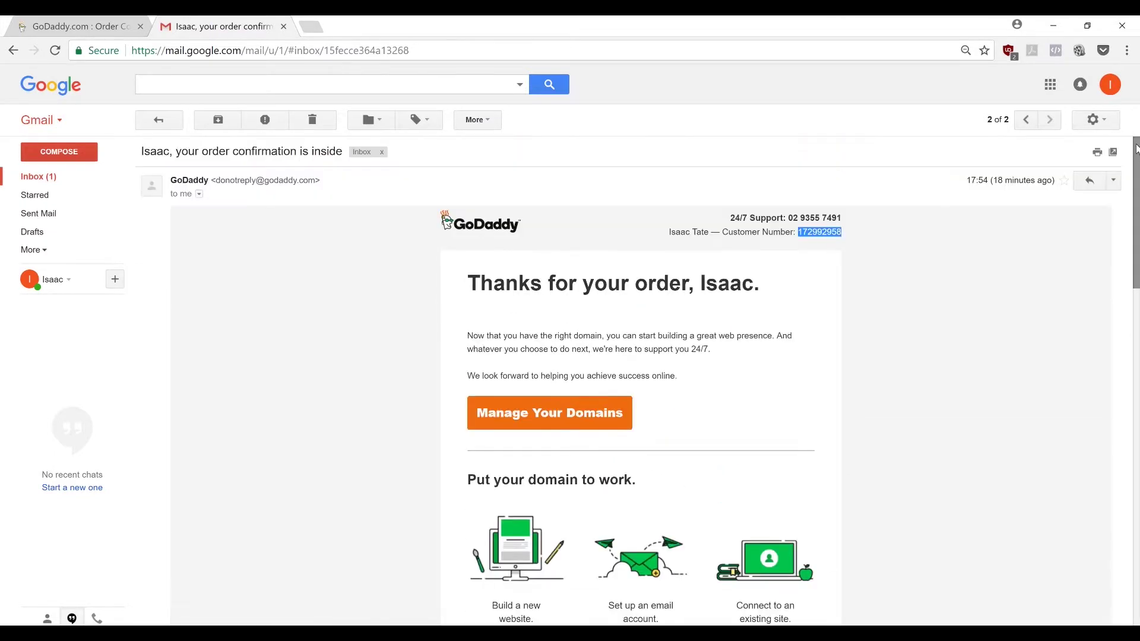
{"action": "left_click", "coordinate": [154, 119]}
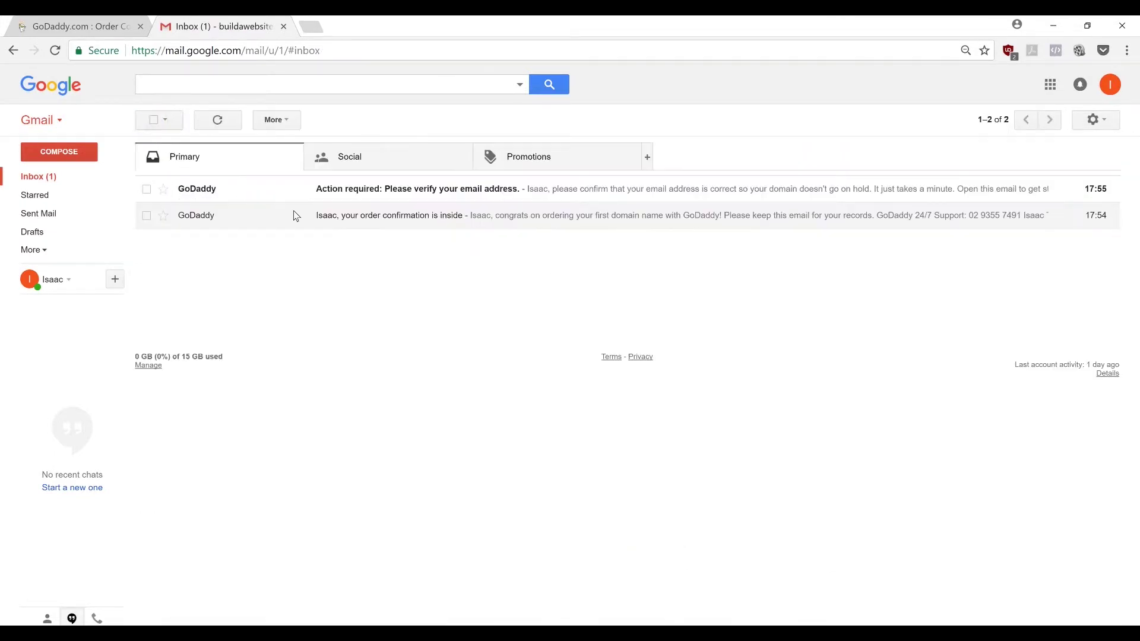
- Open the 'Action required: Please verify your email address' message and choose Verify Email Now
{"action": "left_click", "coordinate": [489, 193]}
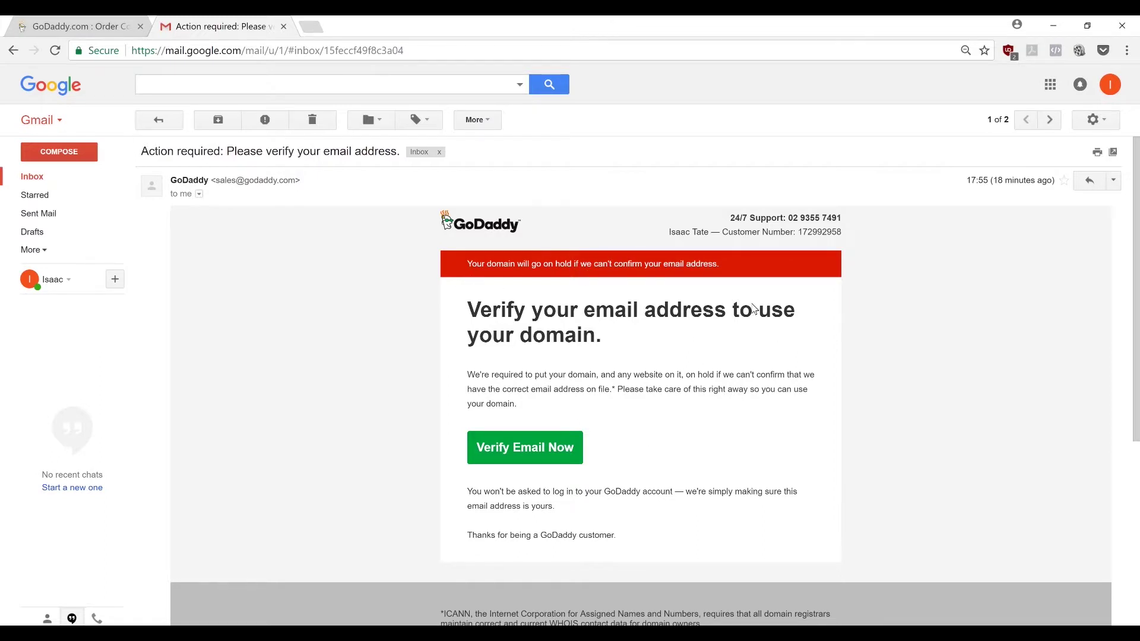
{"action": "left_click_drag", "start_coordinate": [462, 272], "coordinate": [729, 276]}
{"action": "left_click", "coordinate": [710, 387]}
{"action": "left_click", "coordinate": [540, 453]}
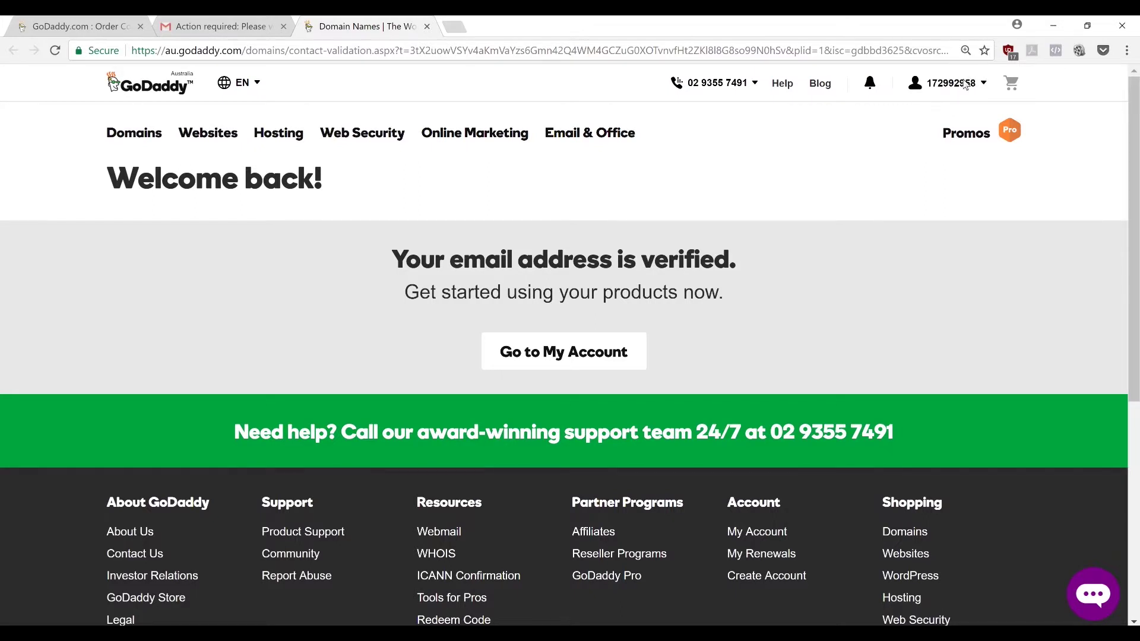
- Open My Account and find cleanmodernwebsite.com listed among the account's products
{"action": "left_click", "coordinate": [568, 358]}
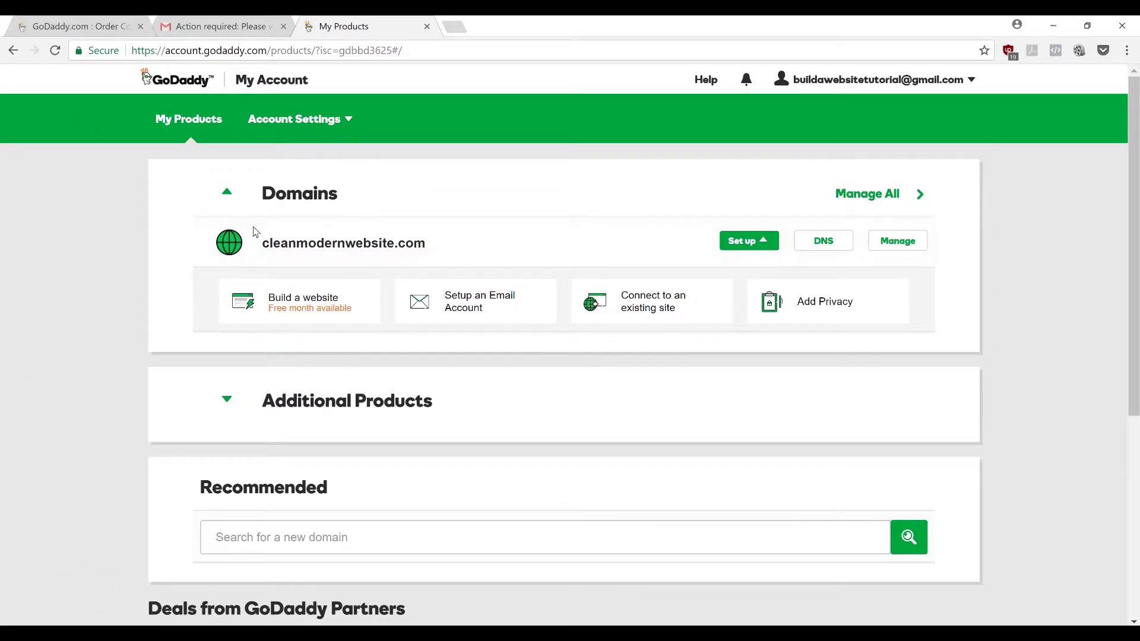
{"action": "left_click_drag", "start_coordinate": [256, 246], "coordinate": [469, 249]}
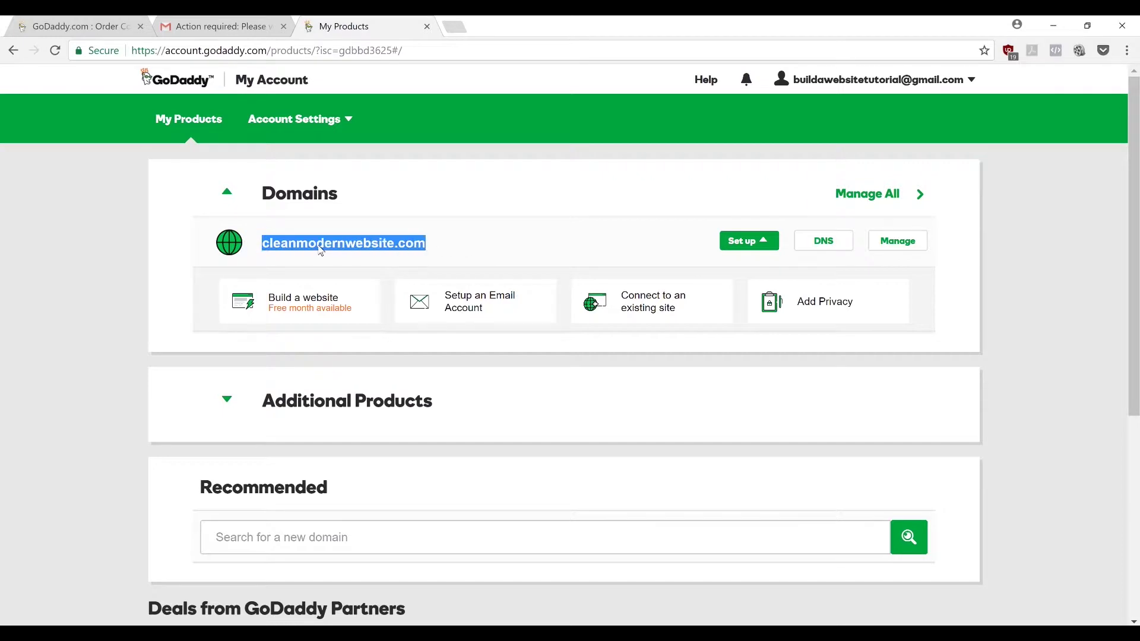
{"action": "left_click", "coordinate": [290, 248]}
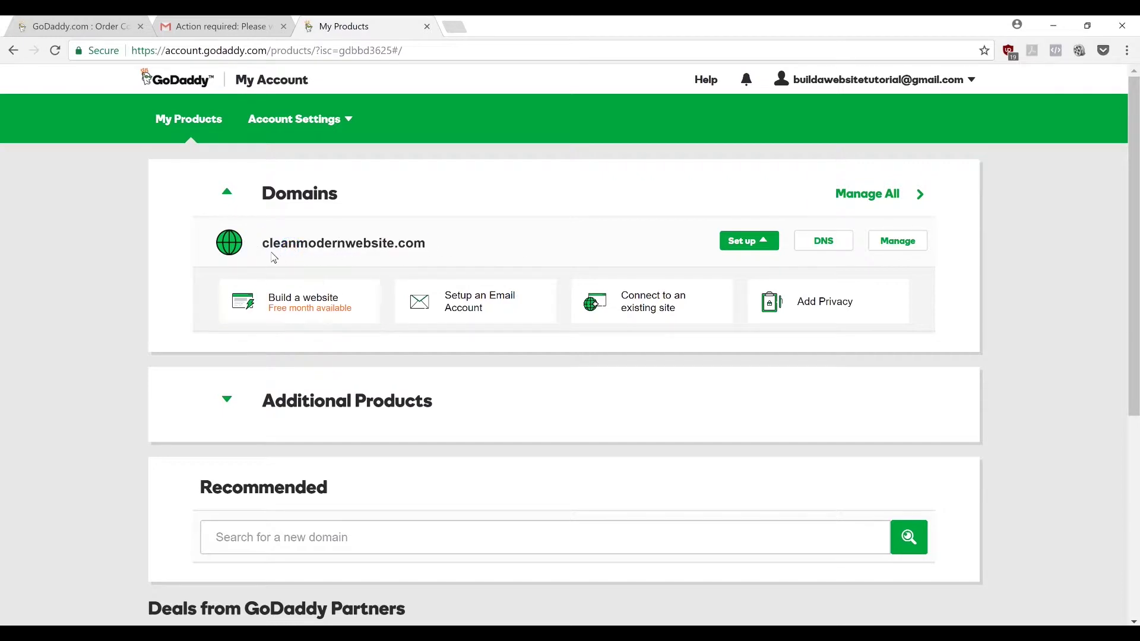
{"action": "left_click_drag", "start_coordinate": [261, 245], "coordinate": [429, 248]}
{"action": "left_click", "coordinate": [496, 235]}
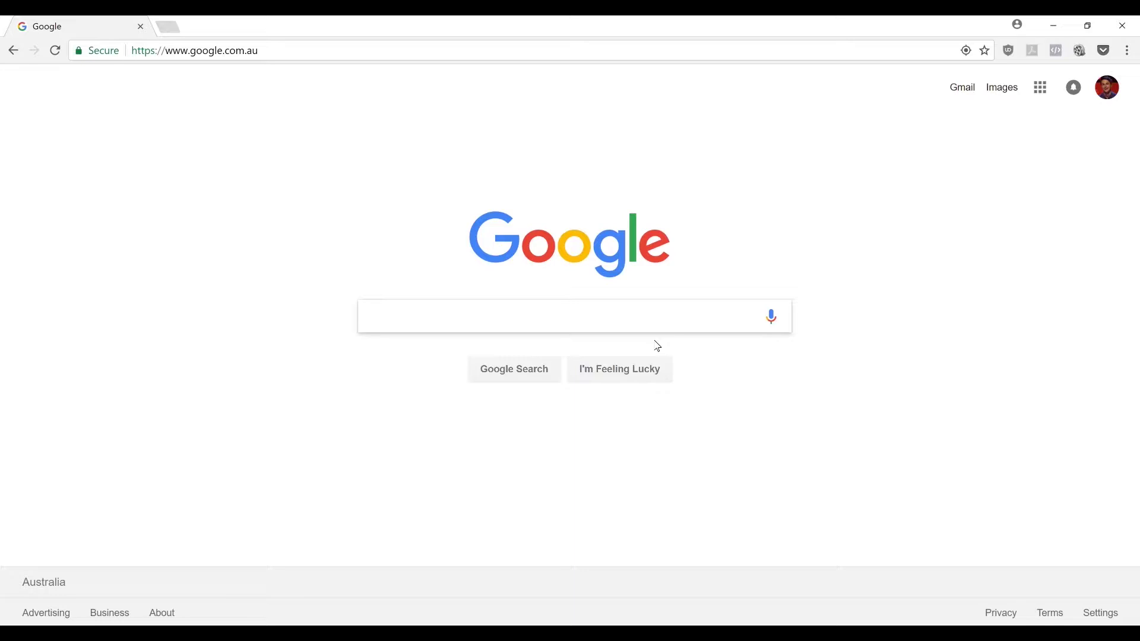
- Go to hostgator.com by typing 'hostg' in the address bar
{"action": "left_click", "coordinate": [586, 52]}
{"action": "type", "text": "hostgator.com"}
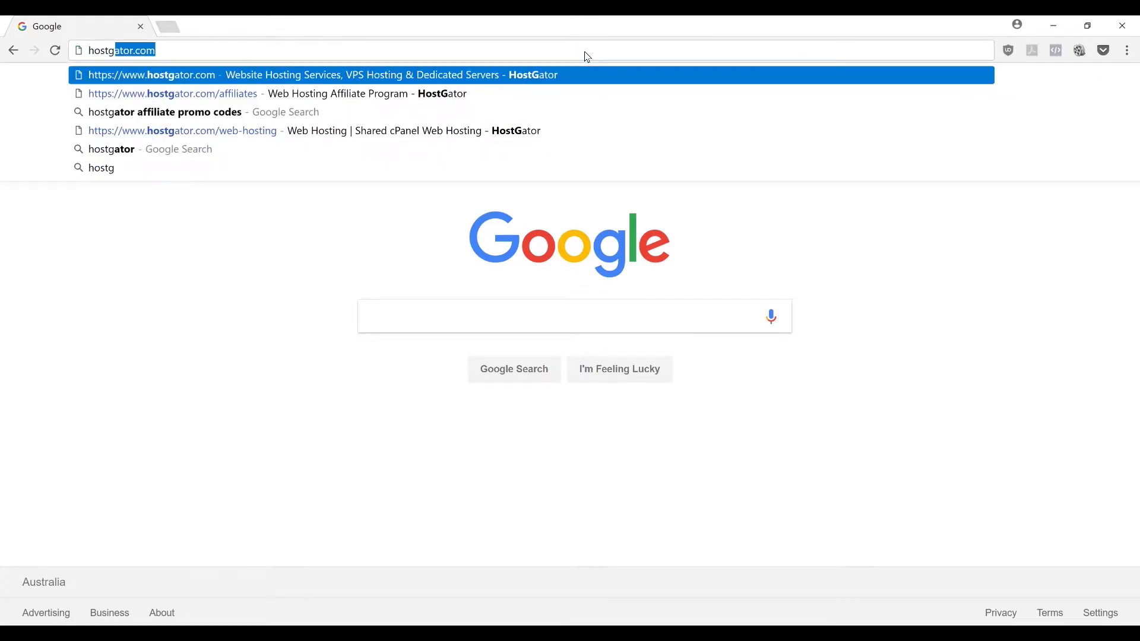
{"action": "left_click", "coordinate": [533, 74]}
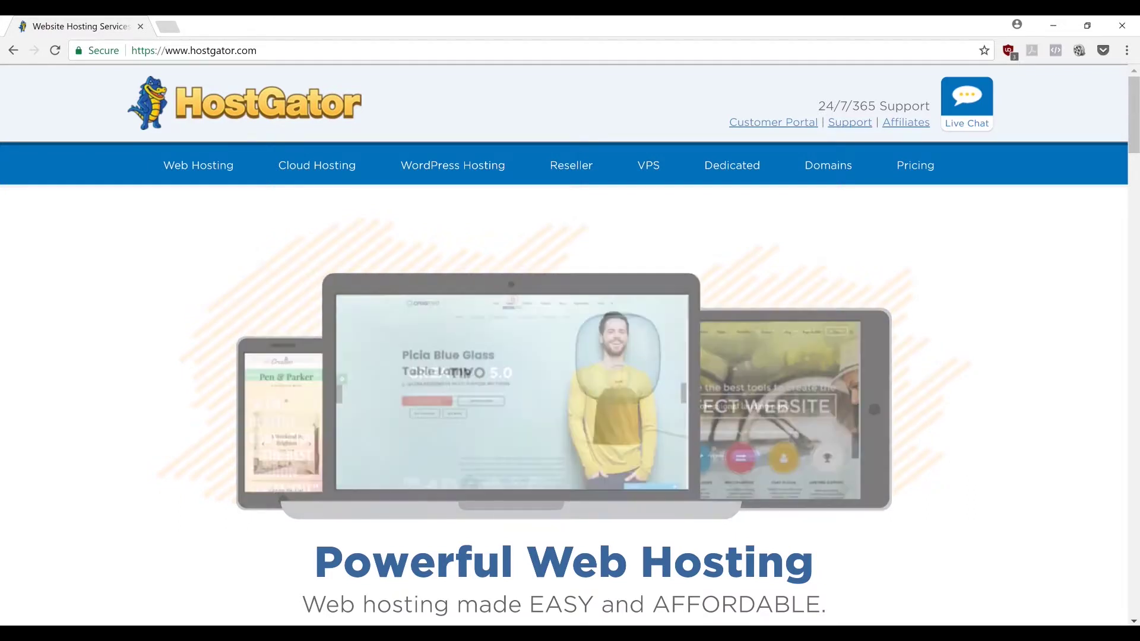
- Compare the Hatchling plan's Single Domain with the Baby plan's Unlimited Domains on Web Hosting
{"action": "left_click", "coordinate": [209, 176]}
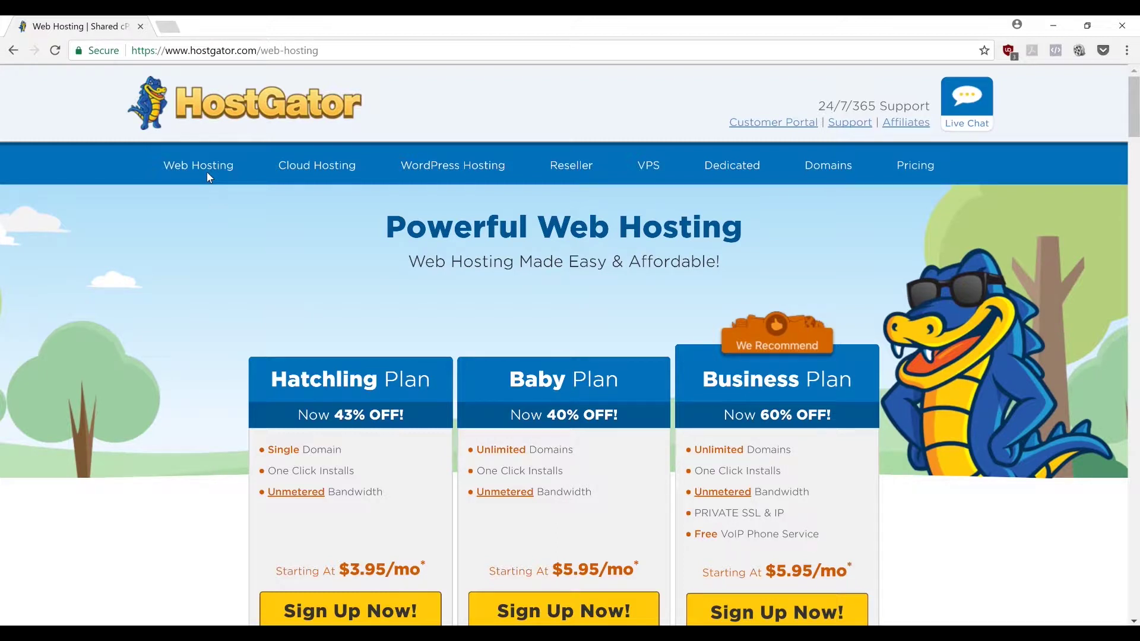
{"action": "scroll", "coordinate": [409, 340], "scroll_direction": "down", "scroll_amount": 1}
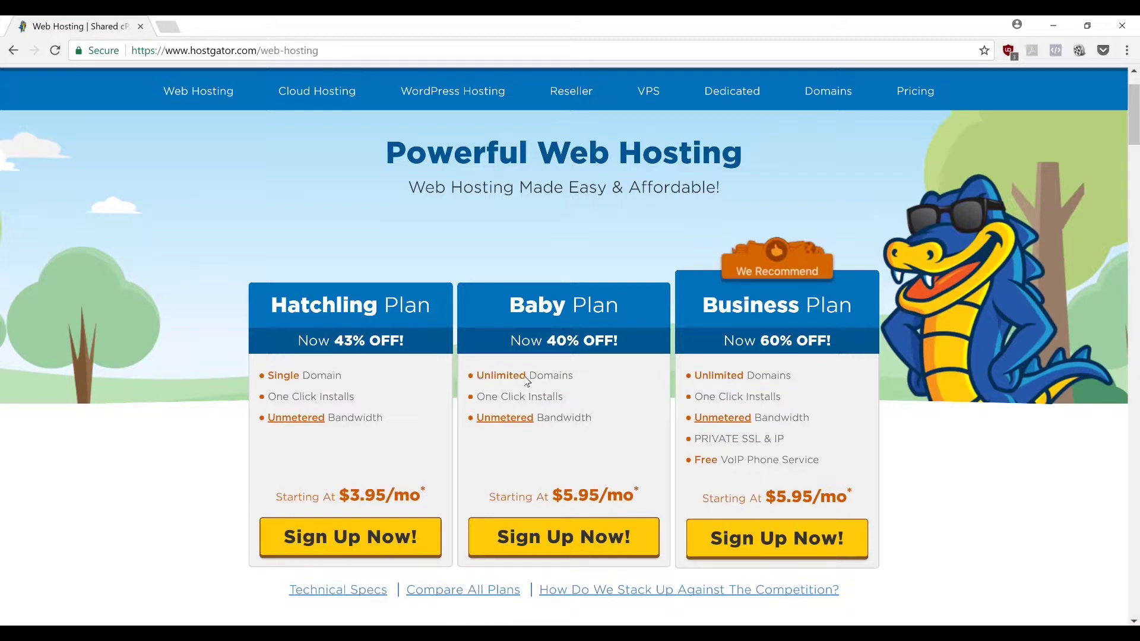
{"action": "left_click_drag", "start_coordinate": [481, 376], "coordinate": [568, 386]}
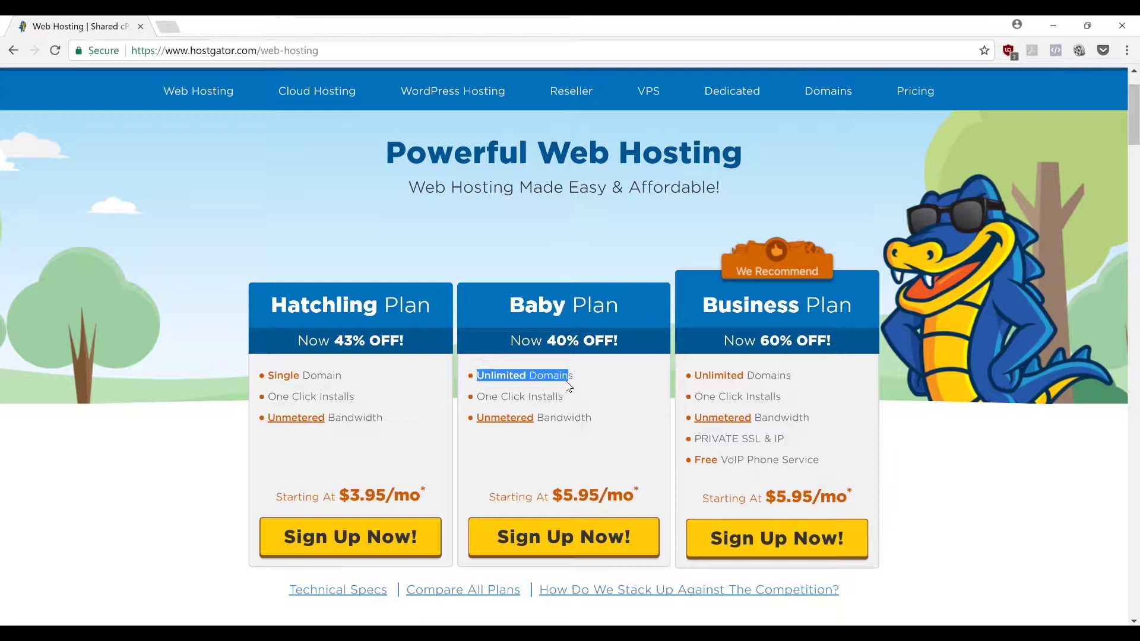
{"action": "left_click", "coordinate": [585, 373]}
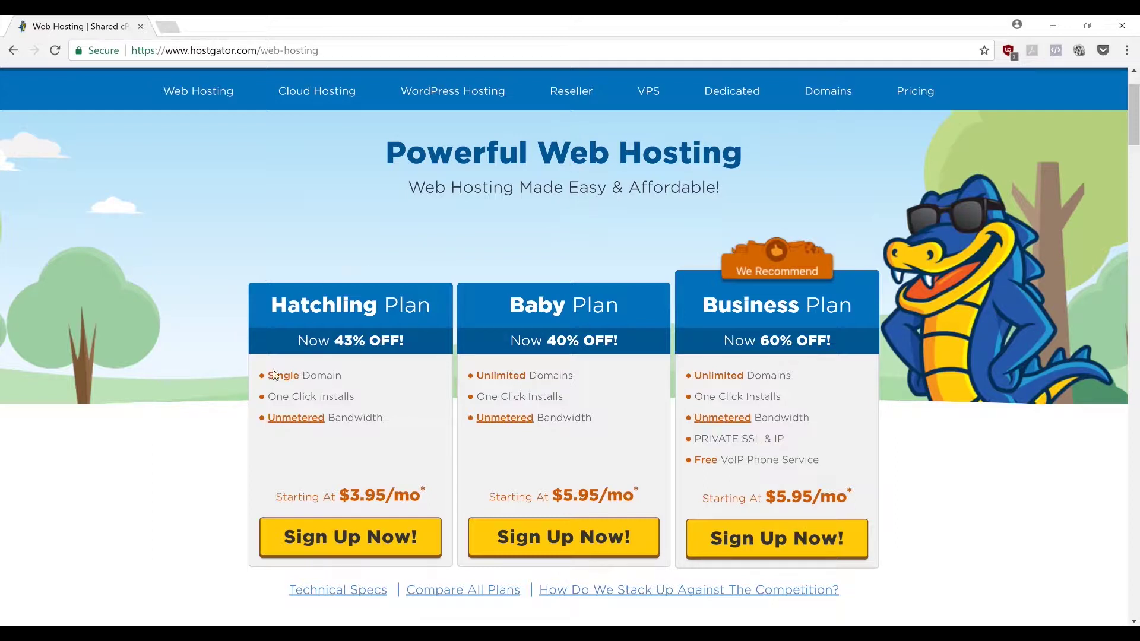
{"action": "left_click_drag", "start_coordinate": [267, 376], "coordinate": [338, 382]}
{"action": "left_click", "coordinate": [347, 379]}
- Sign up for Hatchling and enter cleanmodernwebsite.com as an already-owned domain
{"action": "left_click", "coordinate": [338, 536]}
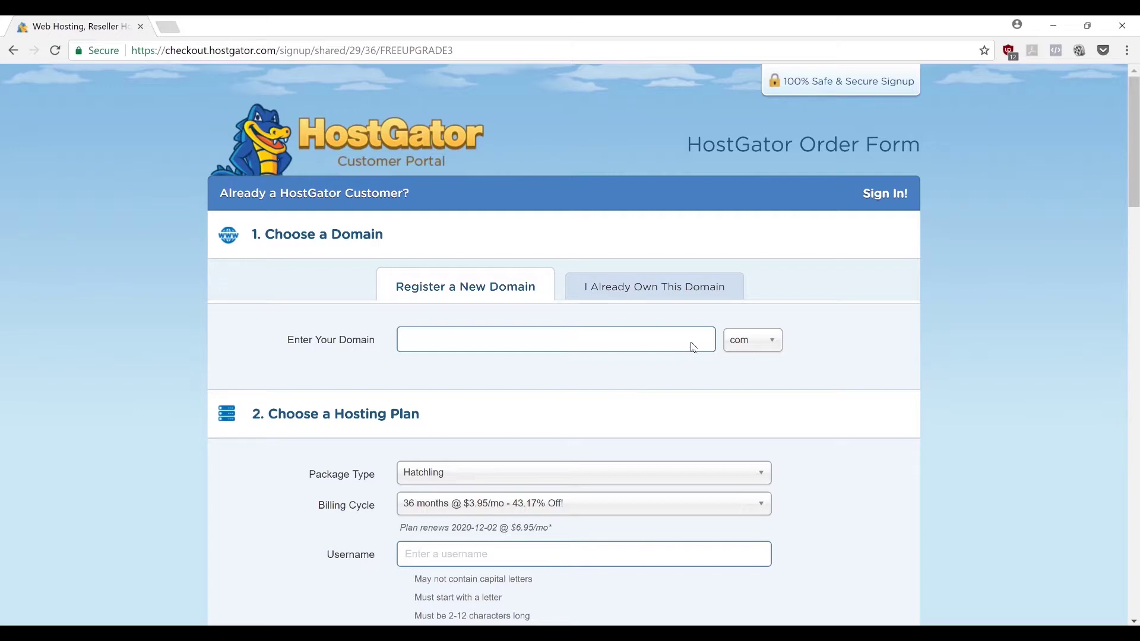
{"action": "left_click", "coordinate": [662, 292]}
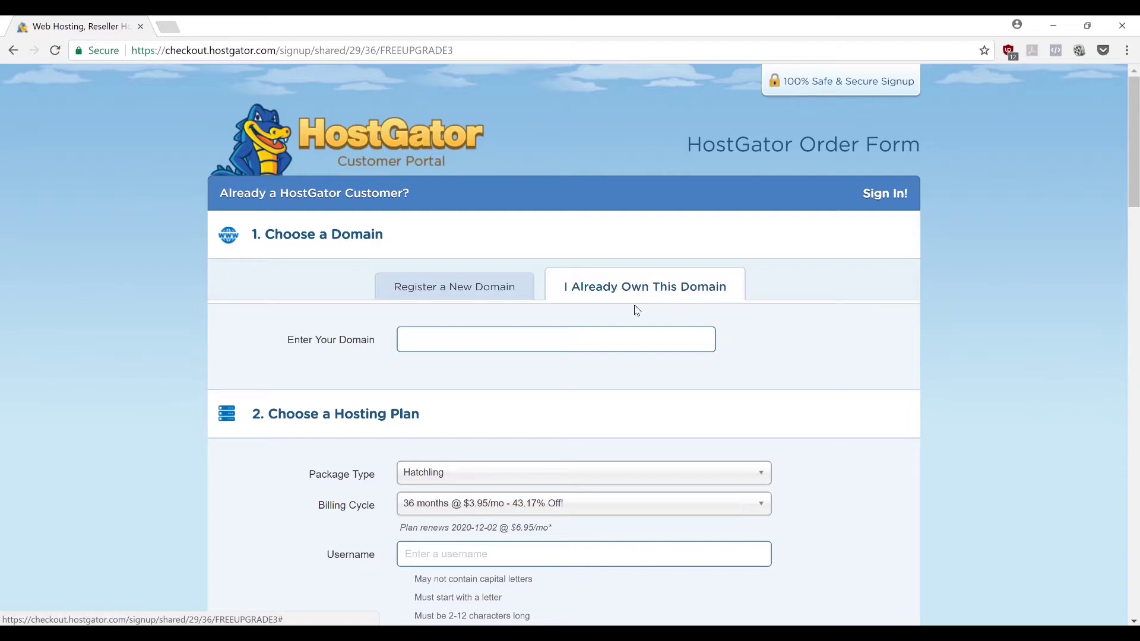
{"action": "left_click", "coordinate": [457, 349]}
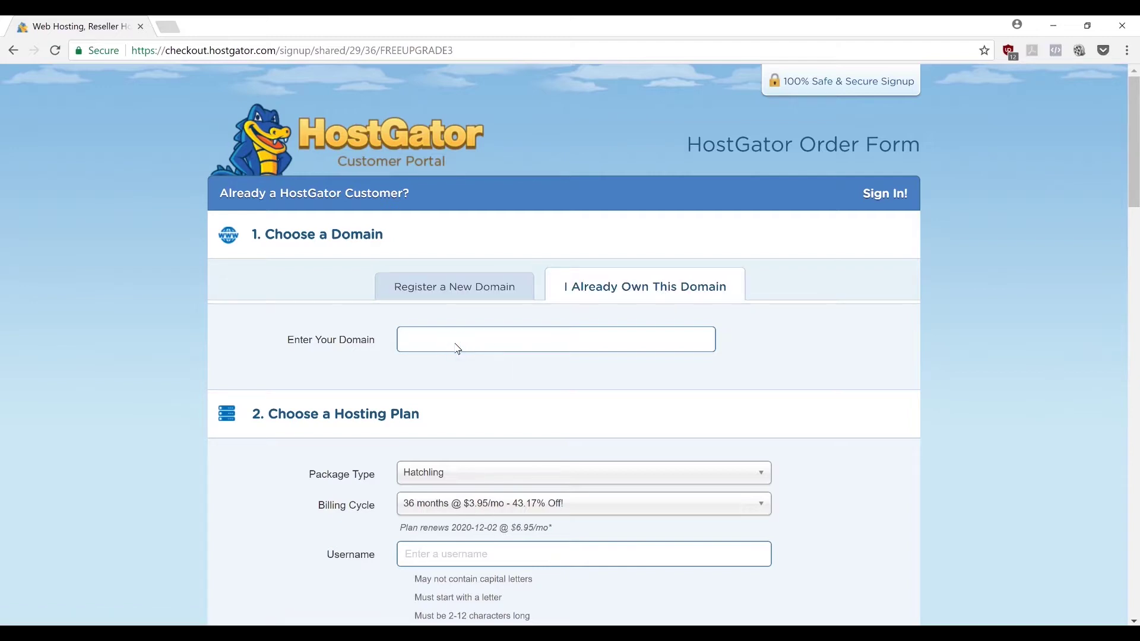
{"action": "type", "text": "cleanmodernwebsite.com"}
{"action": "left_click", "coordinate": [547, 378]}
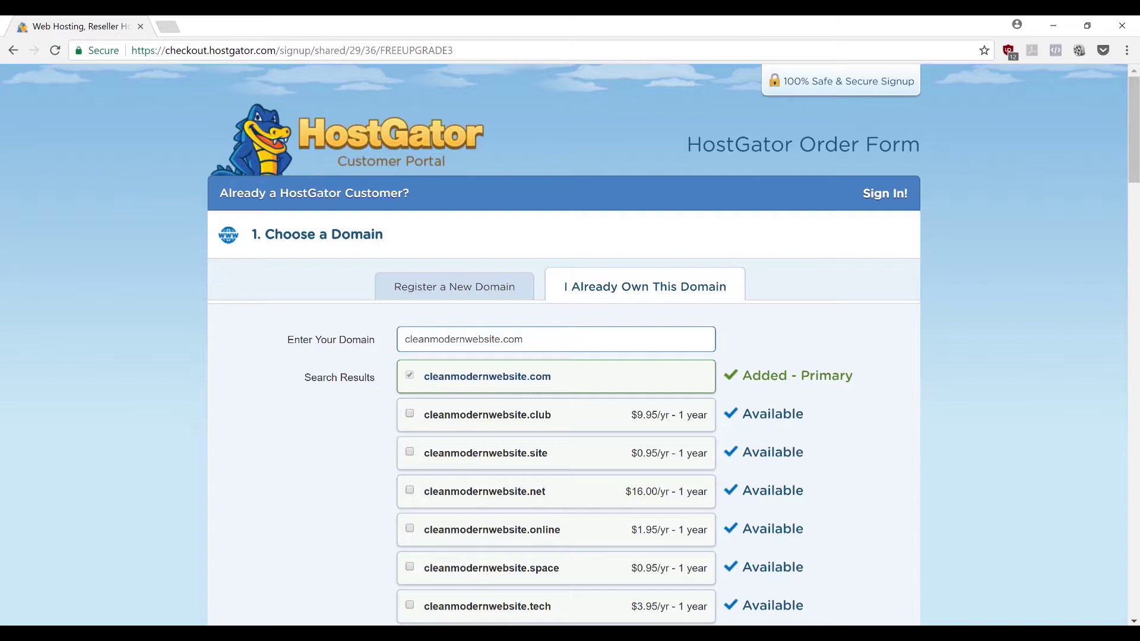
{"action": "left_click_drag", "start_coordinate": [1136, 125], "coordinate": [1137, 197]}
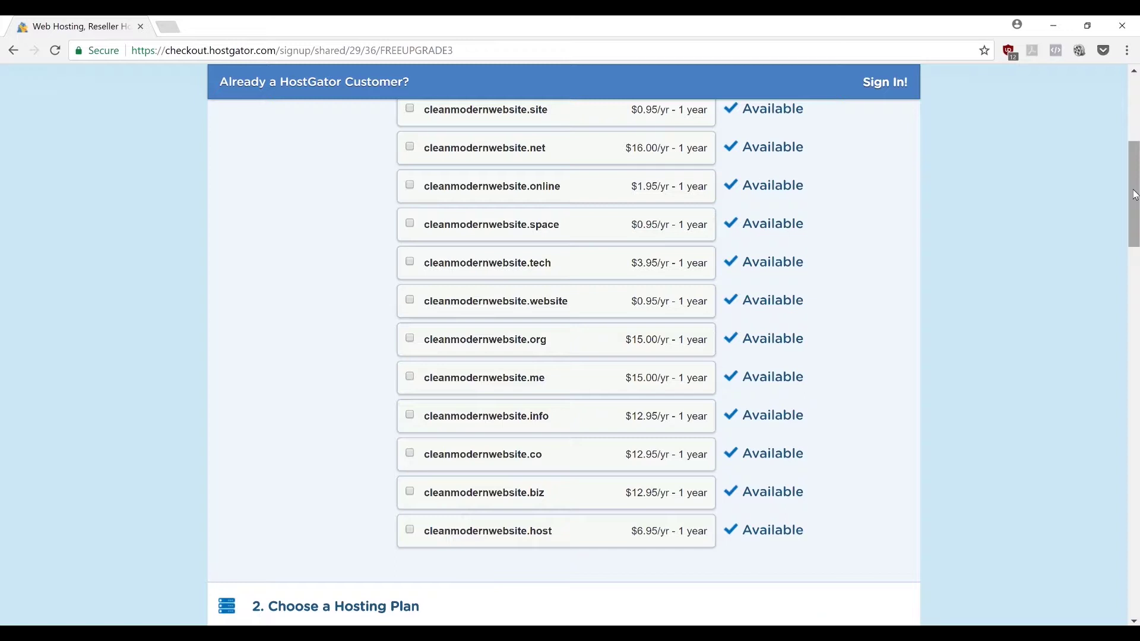
{"action": "left_click_drag", "start_coordinate": [1133, 194], "coordinate": [1131, 113]}
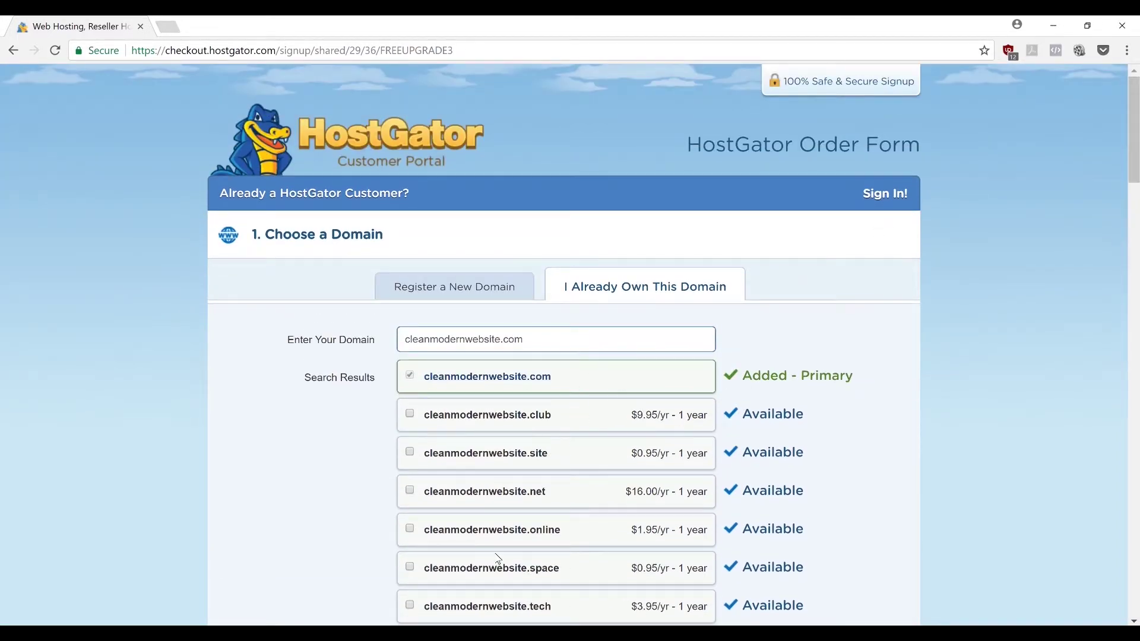
{"action": "scroll", "coordinate": [887, 326], "scroll_direction": "down", "scroll_amount": 1}
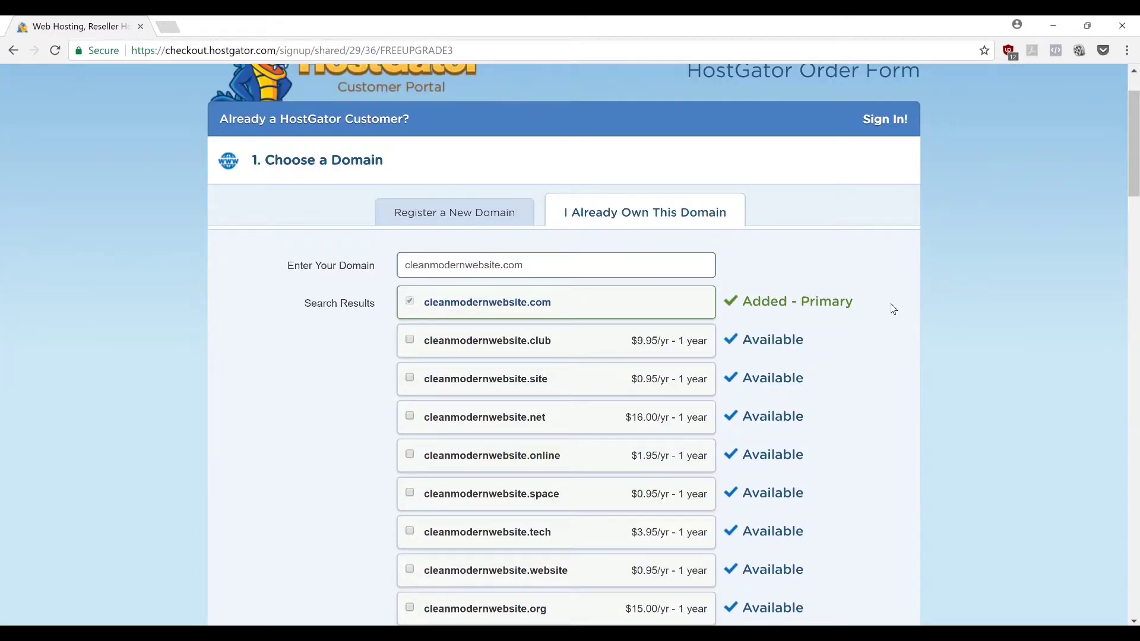
{"action": "left_click_drag", "start_coordinate": [1133, 152], "coordinate": [1111, 190]}
{"action": "scroll", "coordinate": [1109, 194], "scroll_direction": "down", "scroll_amount": 5}
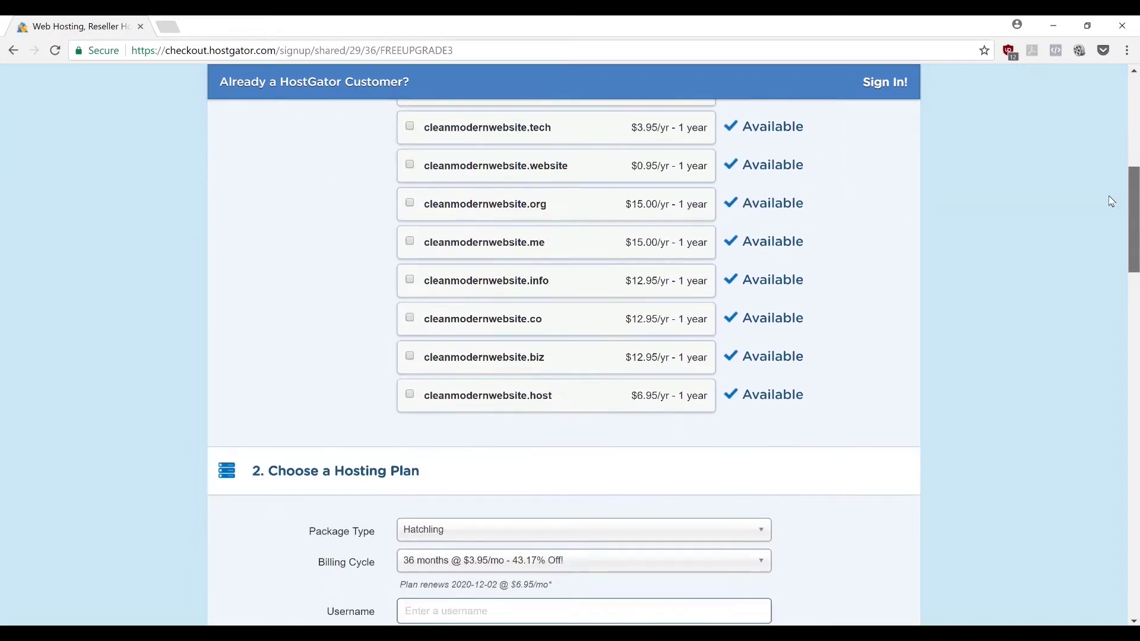
{"action": "scroll", "coordinate": [1102, 221], "scroll_direction": "down", "scroll_amount": 2}
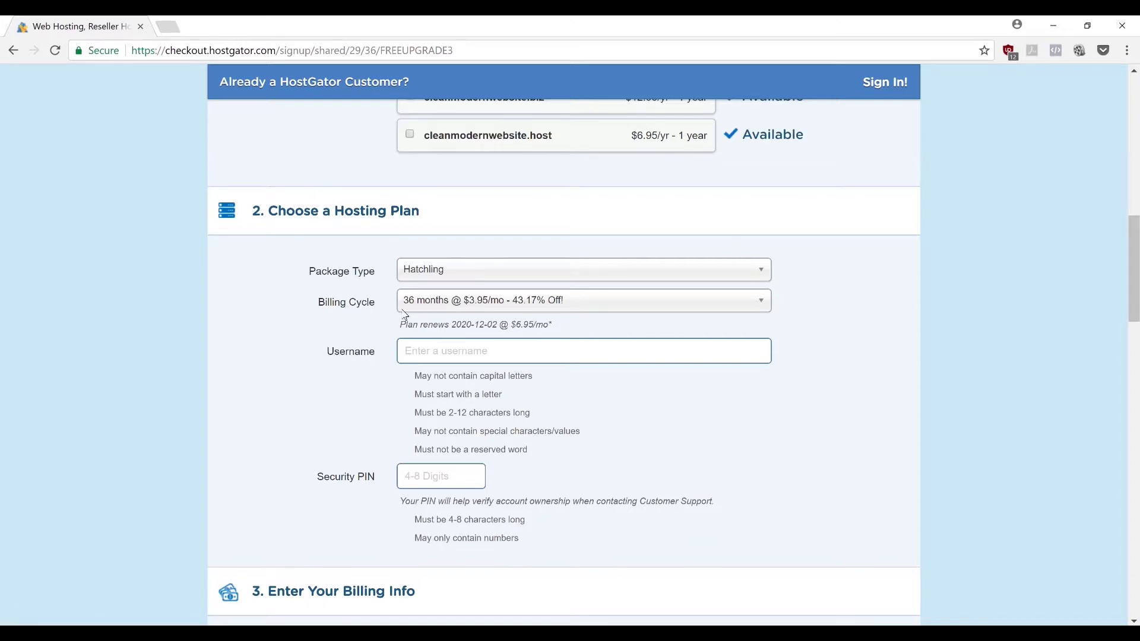
- Keep the Hatchling package and set billing to 1 month @ $10.95/mo
{"action": "left_click", "coordinate": [557, 275]}
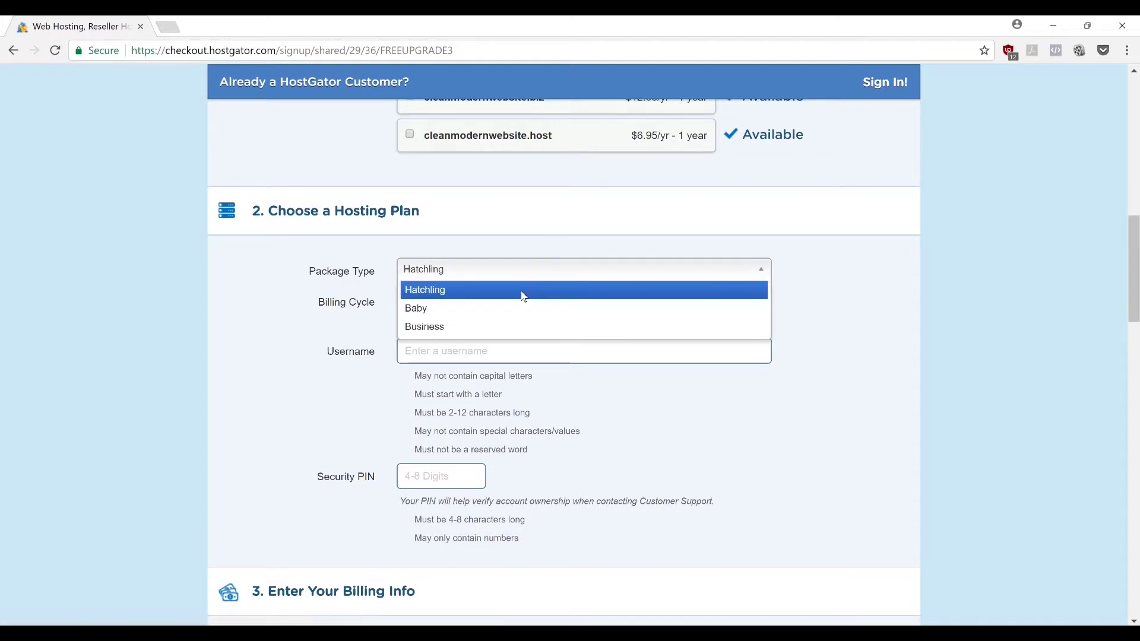
{"action": "left_click", "coordinate": [522, 290]}
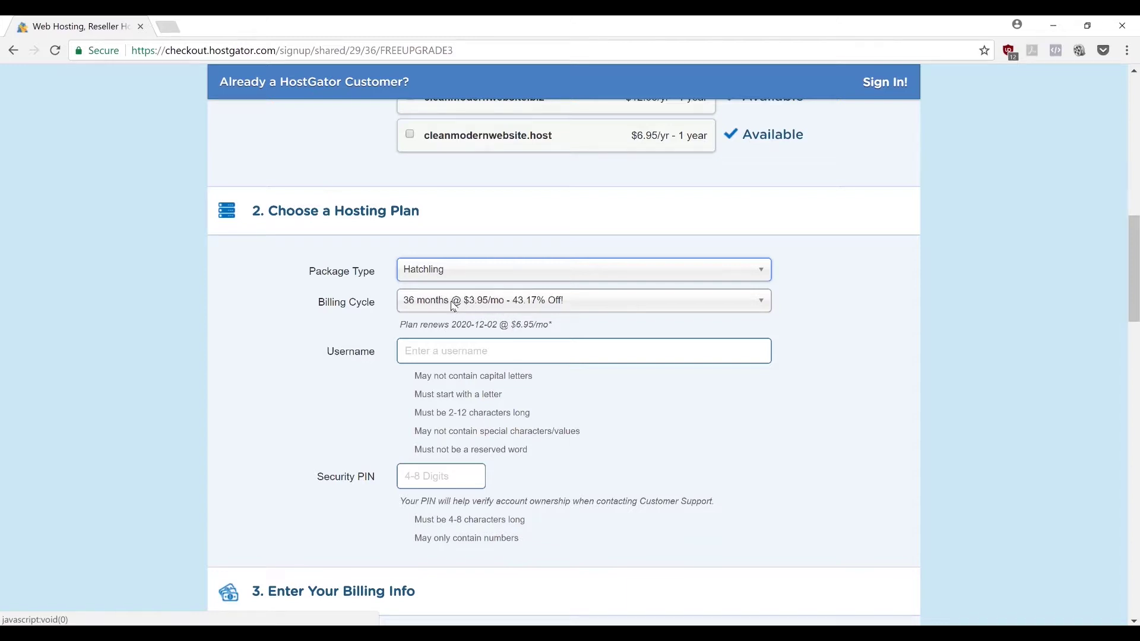
{"action": "left_click", "coordinate": [542, 307]}
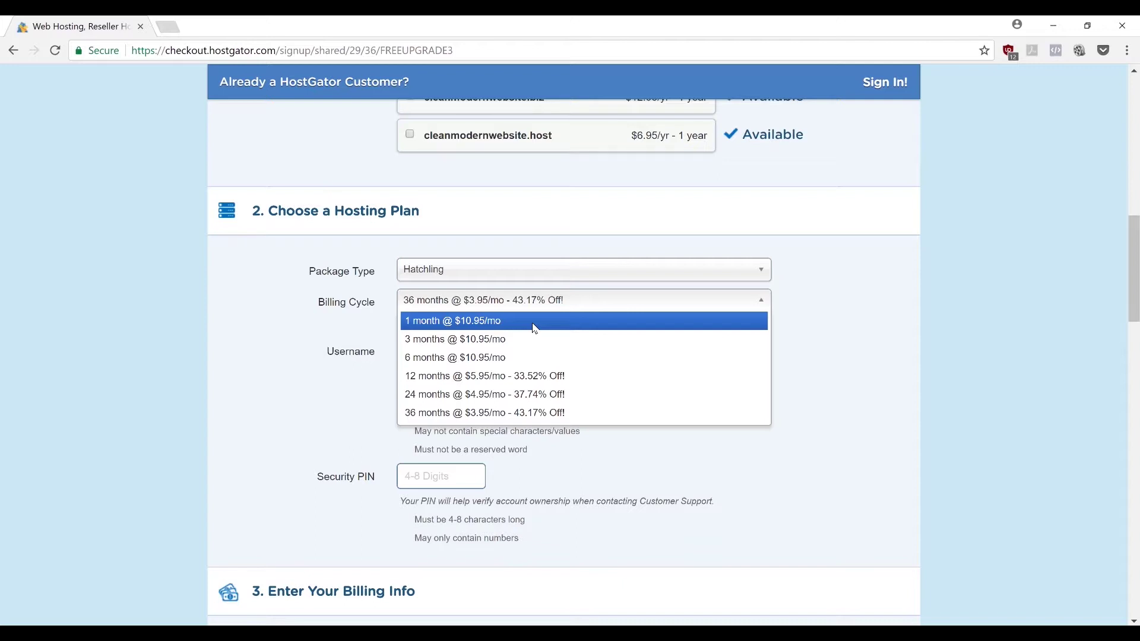
{"action": "left_click", "coordinate": [534, 328]}
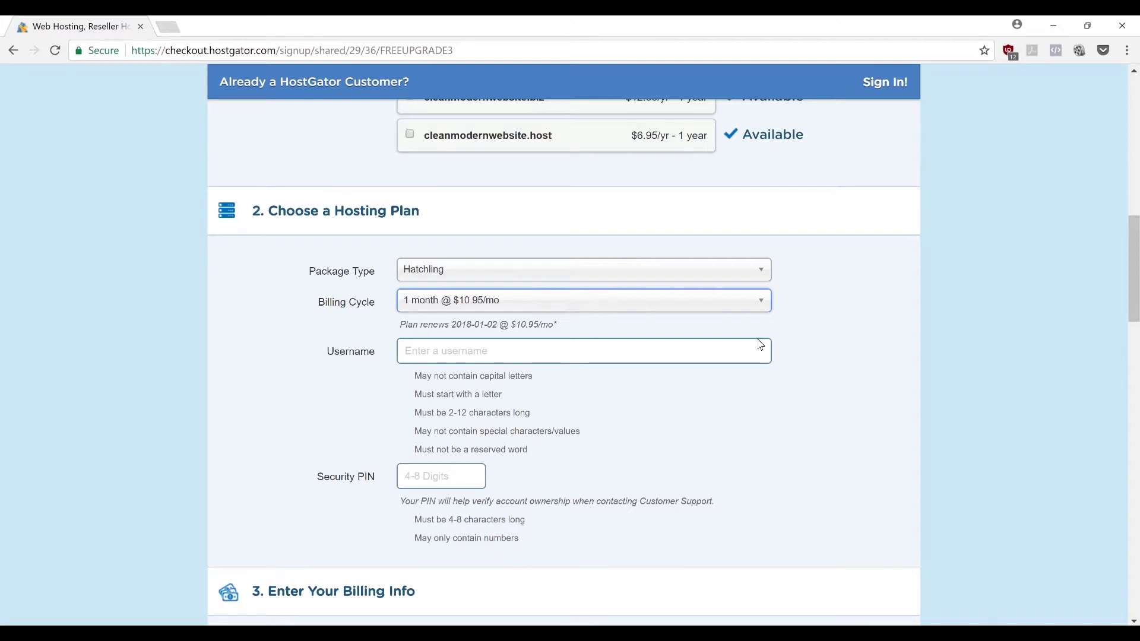
{"action": "scroll", "coordinate": [724, 362], "scroll_direction": "up", "scroll_amount": 1}
{"action": "scroll", "coordinate": [593, 356], "scroll_direction": "down", "scroll_amount": 1}
- Enter an account username and a security PIN
{"action": "left_click", "coordinate": [447, 352]}
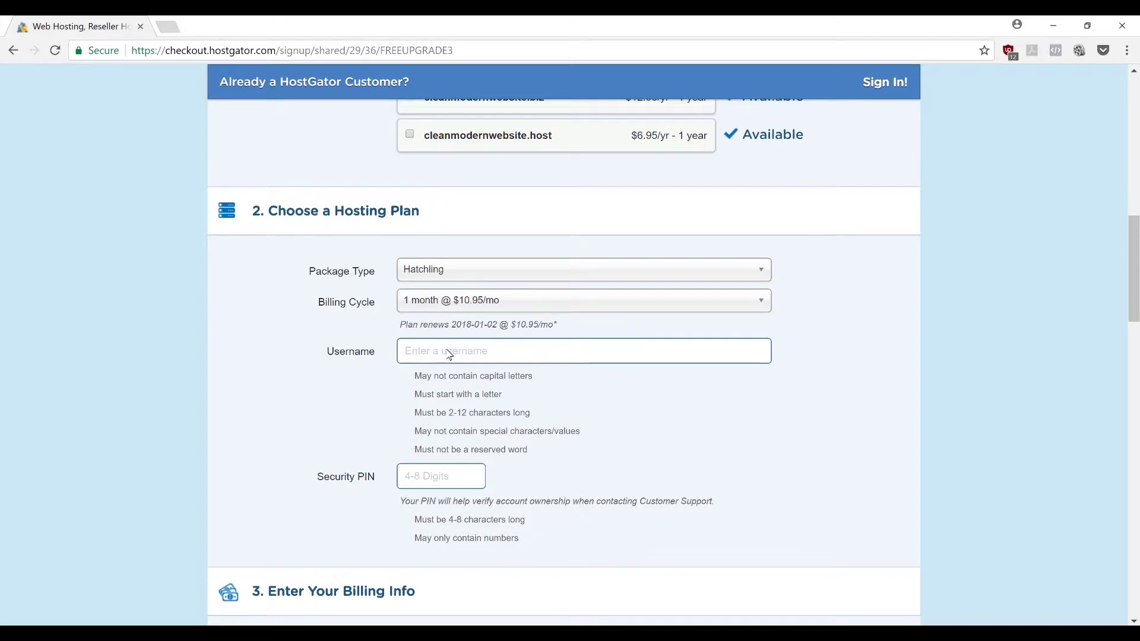
{"action": "type", "text": "isaac777"}
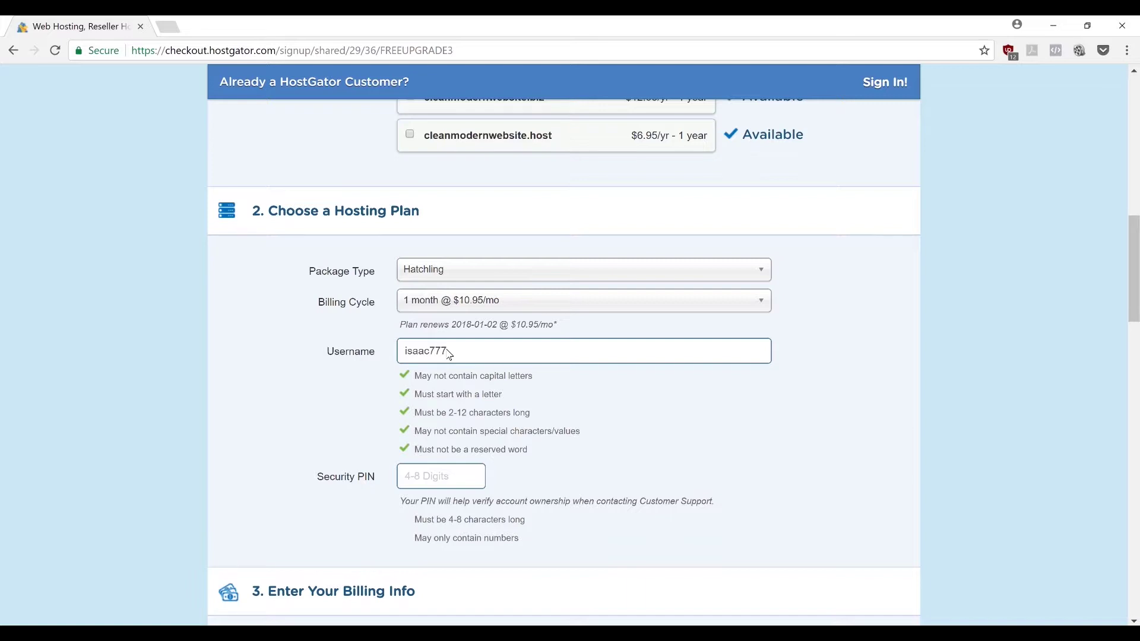
{"action": "scroll", "coordinate": [738, 356], "scroll_direction": "down", "scroll_amount": 1}
{"action": "left_click", "coordinate": [421, 402]}
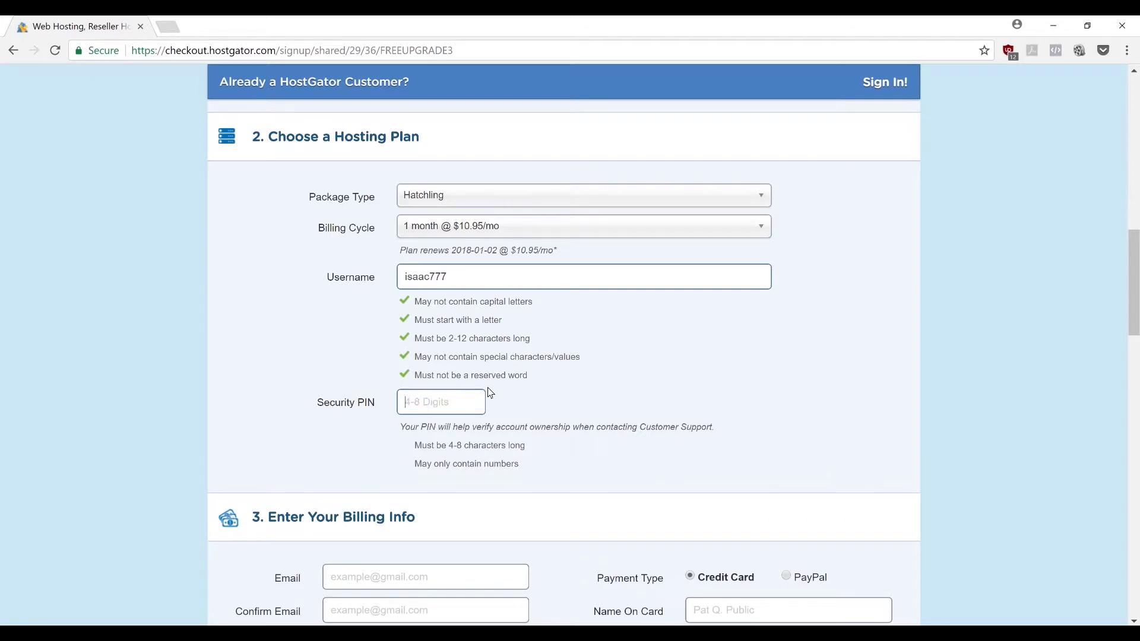
- Fill the billing info fields from Chrome's saved autofill details via the Email field
{"action": "scroll", "coordinate": [504, 386], "scroll_direction": "down", "scroll_amount": 3}
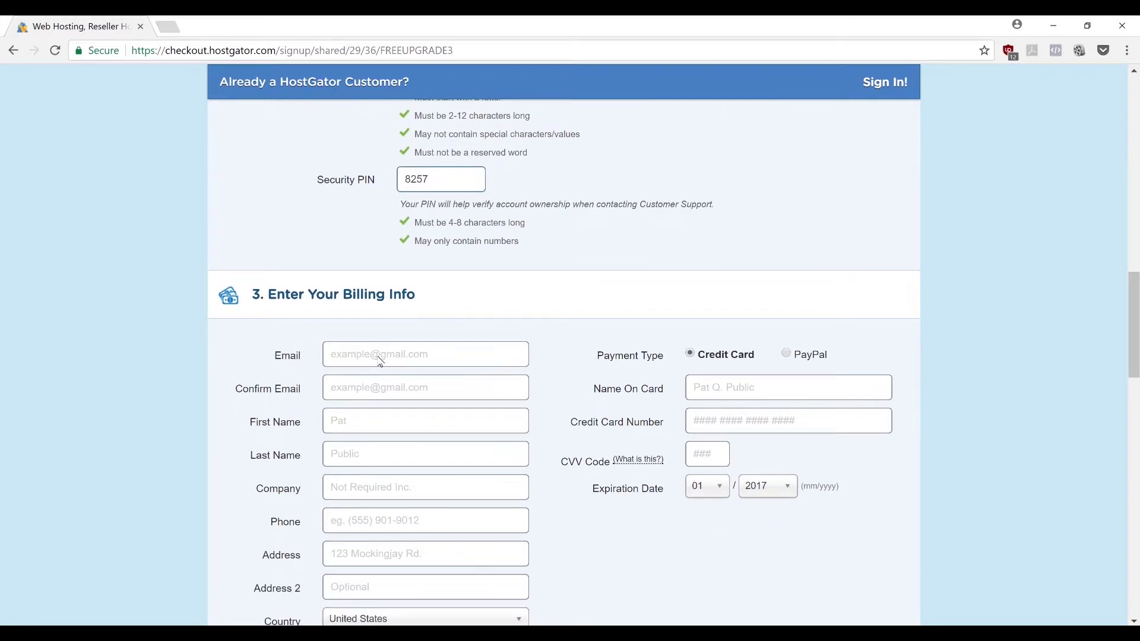
{"action": "scroll", "coordinate": [377, 356], "scroll_direction": "down", "scroll_amount": 2}
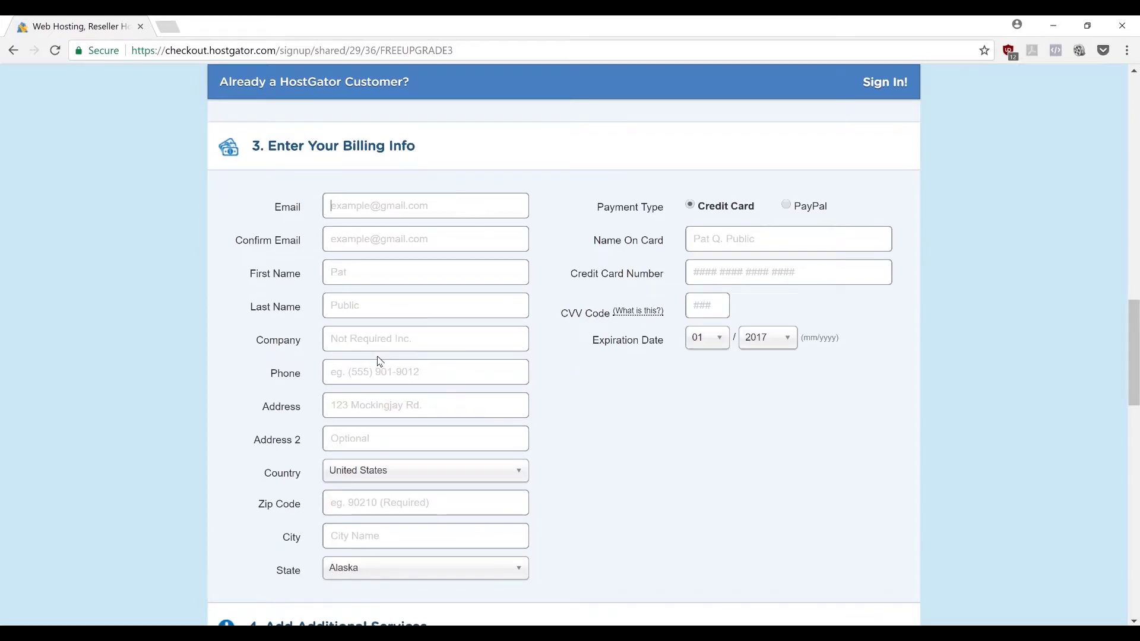
{"action": "type", "text": "i"}
{"action": "left_click", "coordinate": [468, 229]}
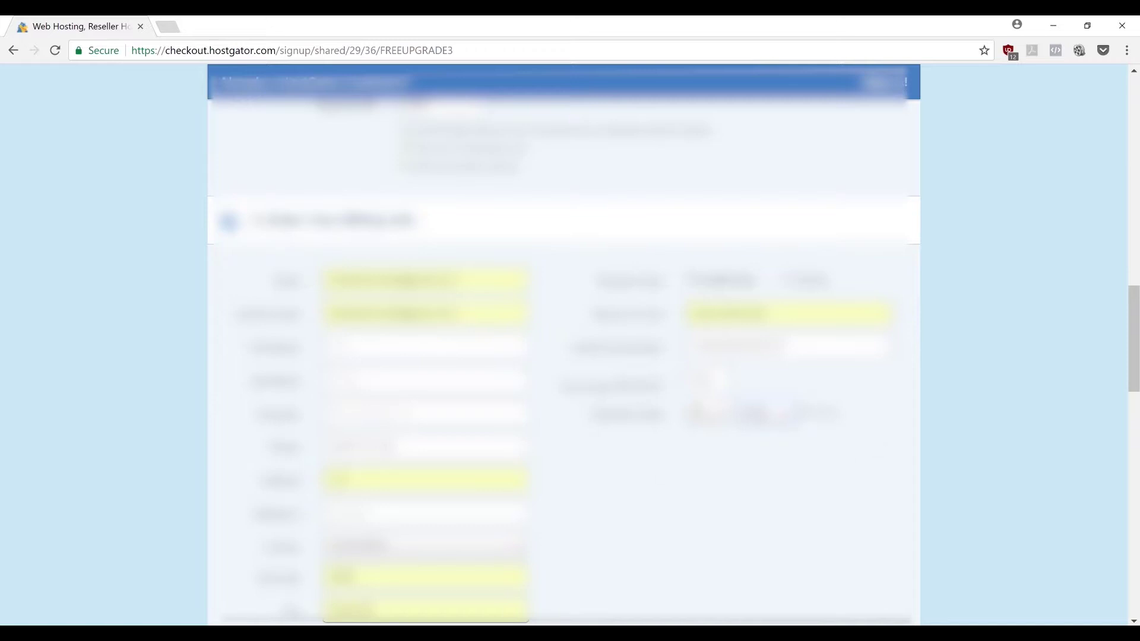
{"action": "scroll", "coordinate": [564, 356], "scroll_direction": "down", "scroll_amount": 6}
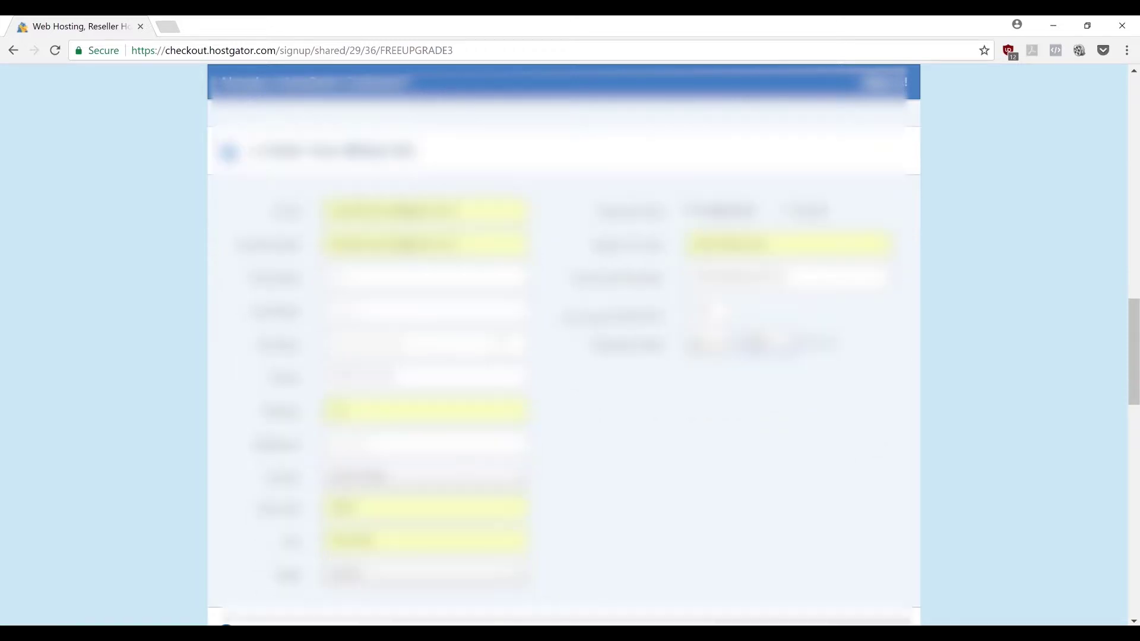
{"action": "scroll", "coordinate": [502, 343], "scroll_direction": "down", "scroll_amount": 2}
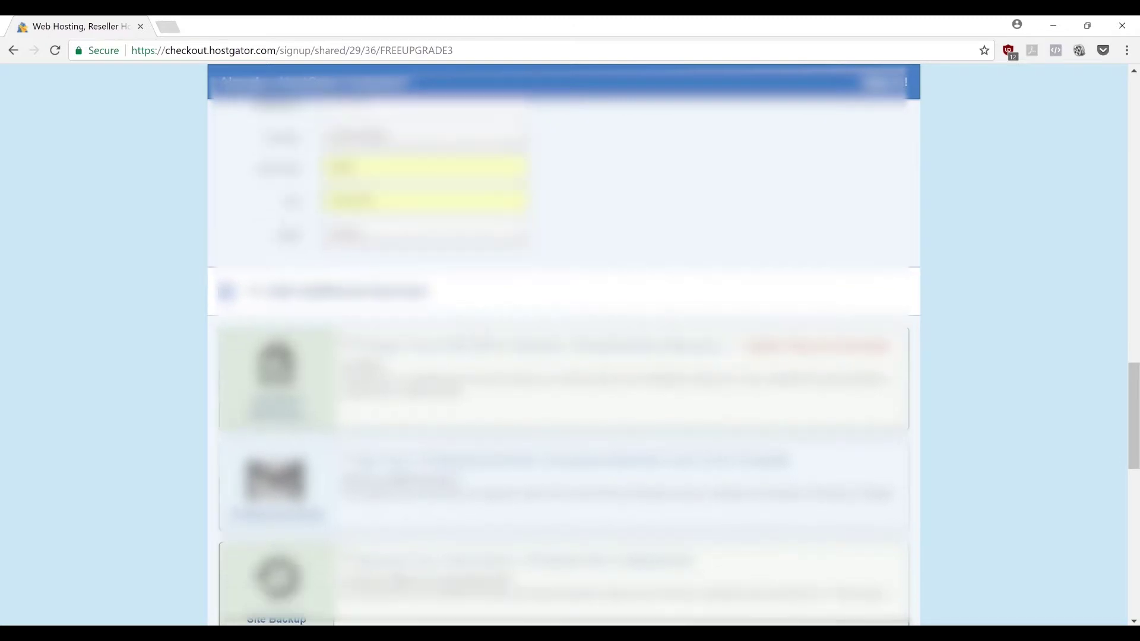
{"action": "scroll", "coordinate": [564, 356], "scroll_direction": "down", "scroll_amount": 1}
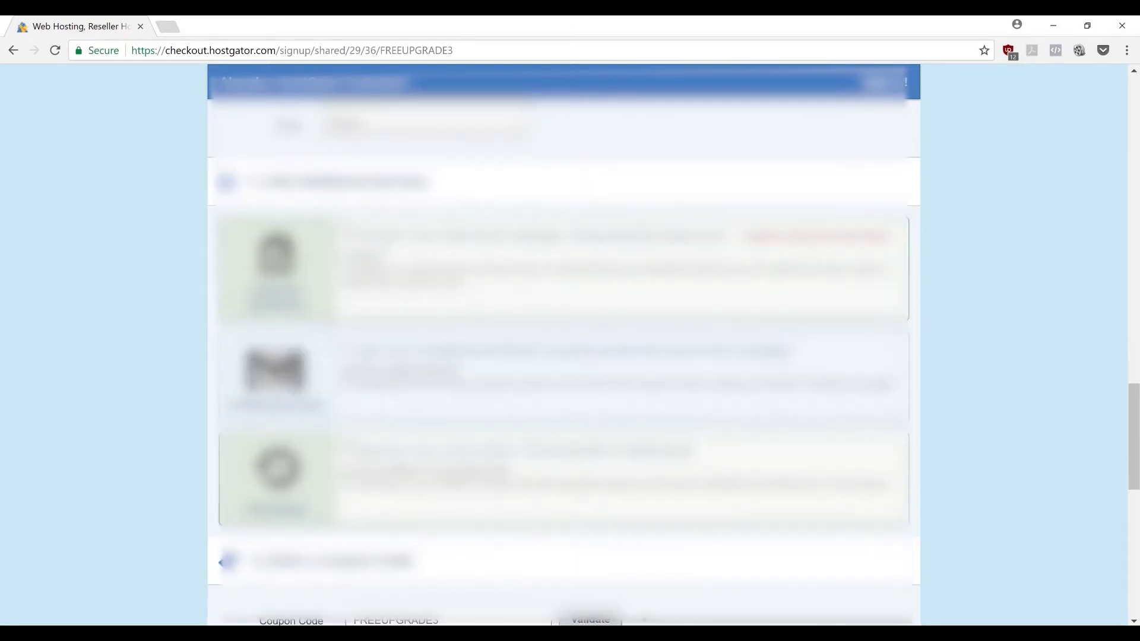
- Deselect the HackAlert Monitoring and Site Backup add-ons, leaving $10.95 due
{"action": "left_click", "coordinate": [346, 232]}
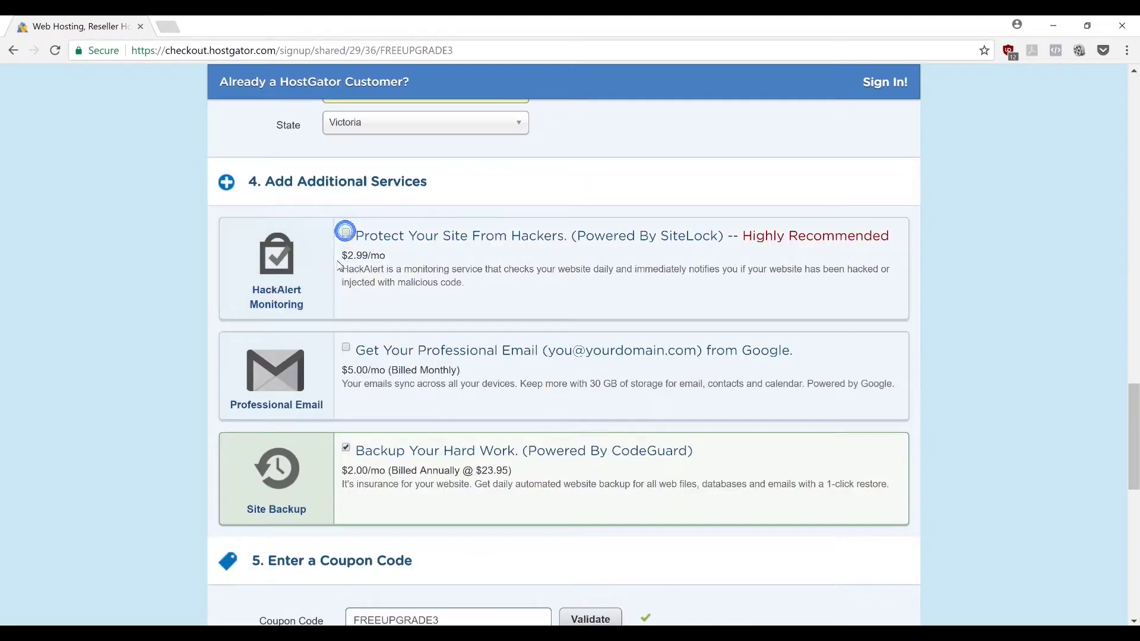
{"action": "left_click", "coordinate": [346, 446]}
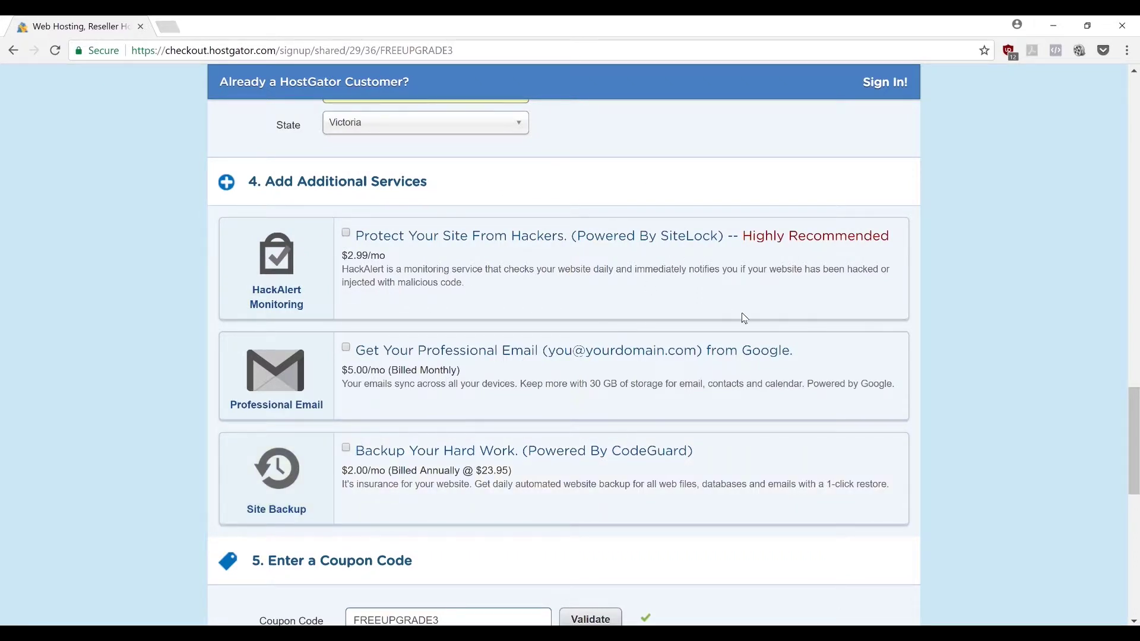
{"action": "left_click_drag", "start_coordinate": [1134, 430], "coordinate": [1135, 498]}
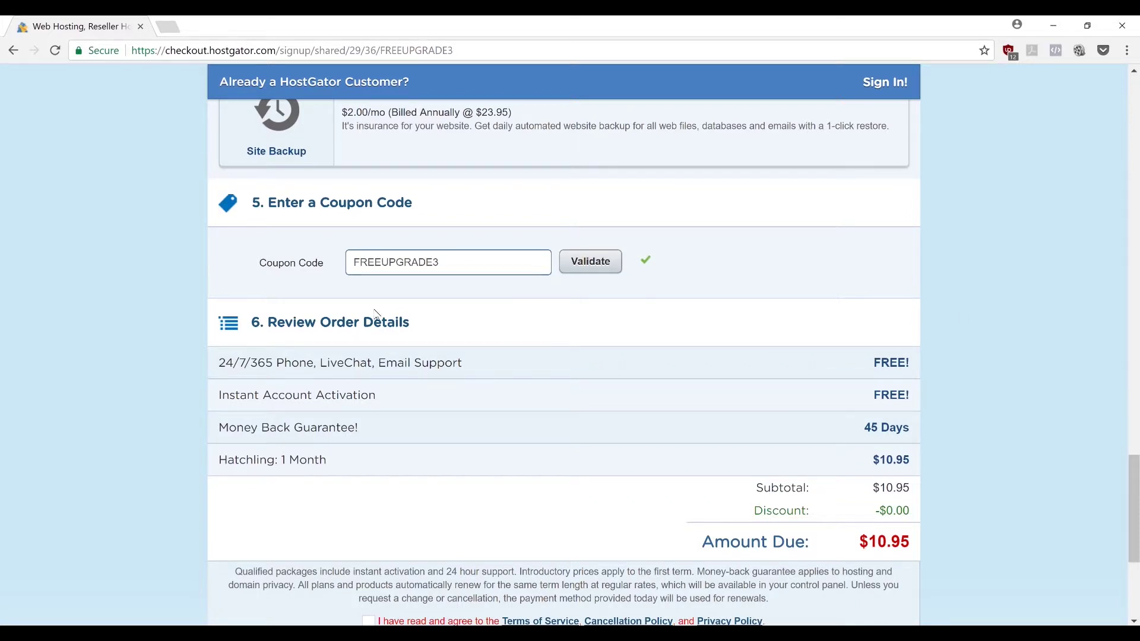
- Replace coupon FREEUPGRADE3 with ISAAC1CENT and validate it
{"action": "left_click_drag", "start_coordinate": [473, 260], "coordinate": [348, 254]}
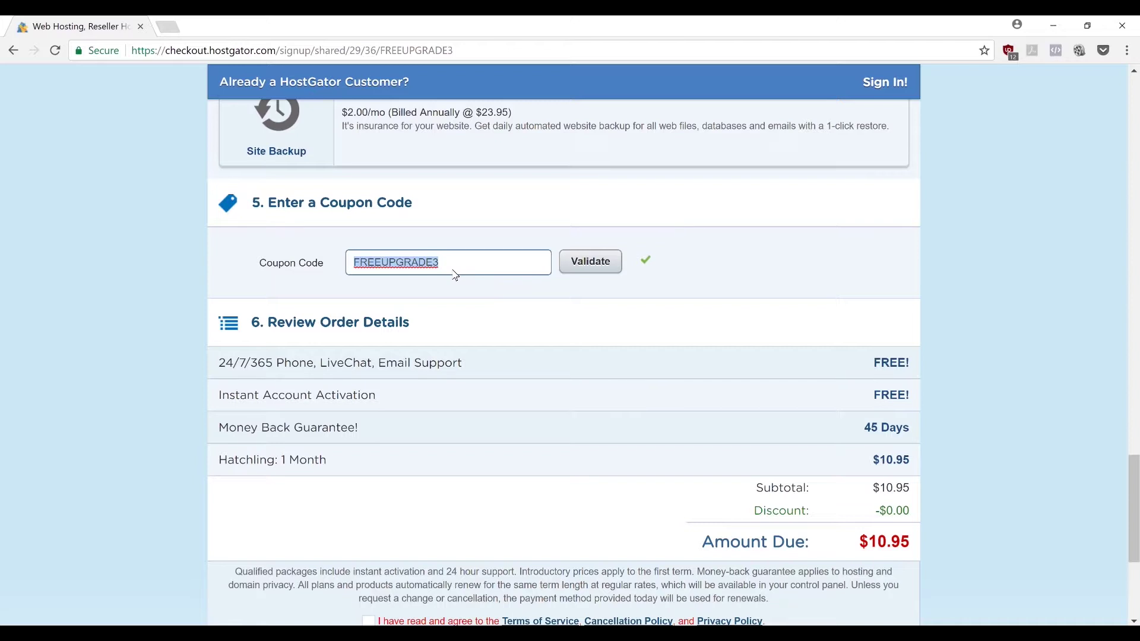
{"action": "key", "text": "BackSpace"}
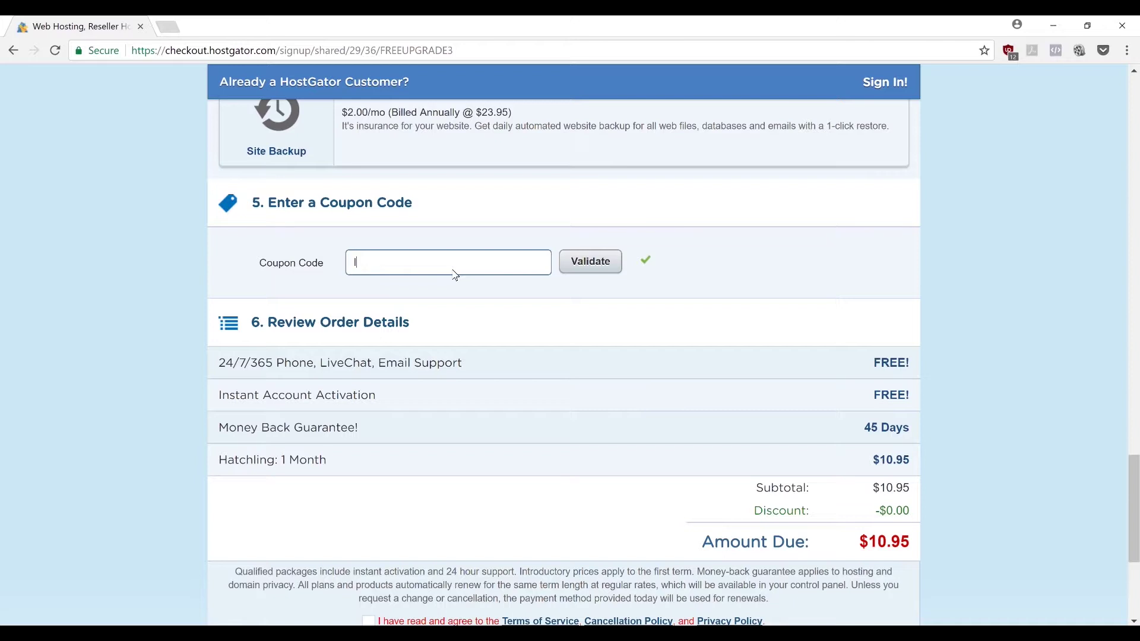
{"action": "type", "text": "ISAAC1CENT"}
{"action": "left_click", "coordinate": [574, 264]}
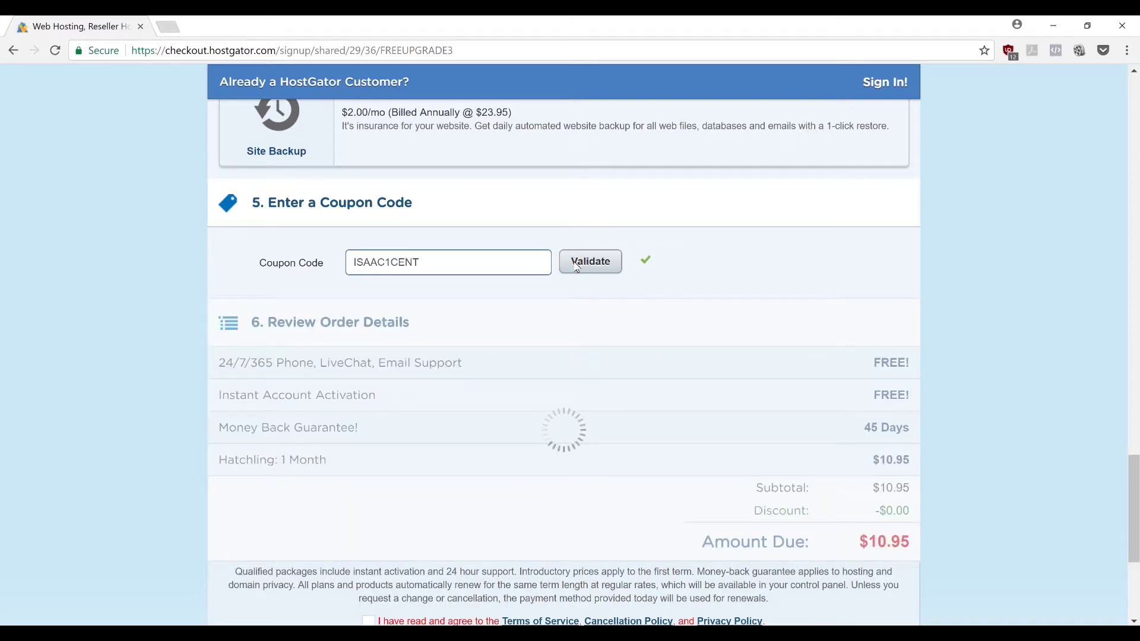
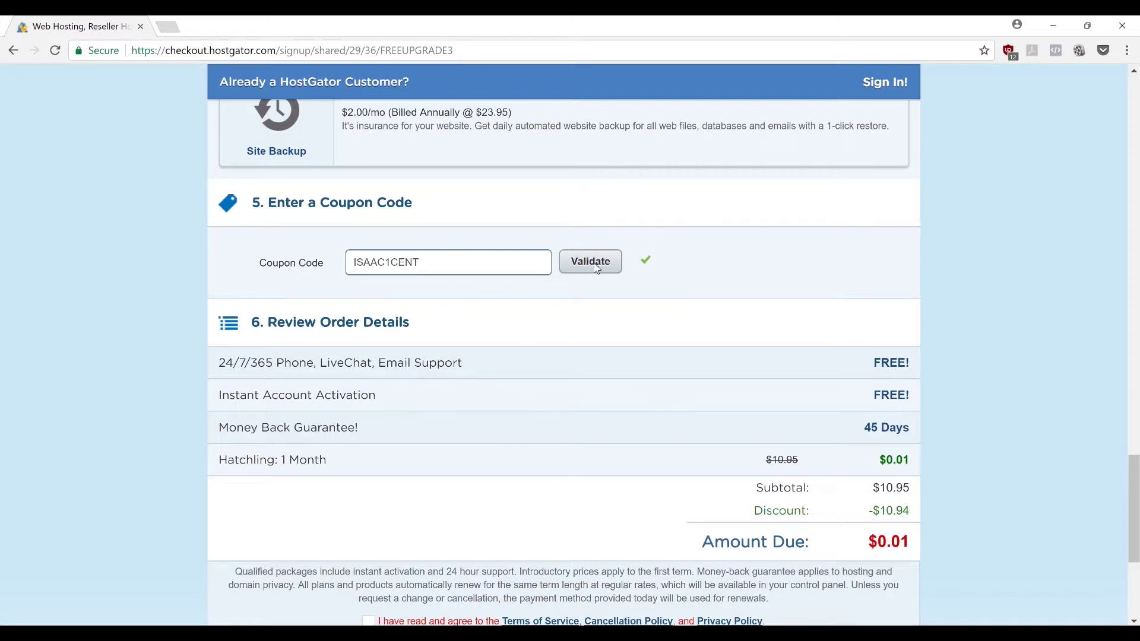
- Accept the terms and submit the $0.01 Hatchling order with Checkout Now!
{"action": "left_click_drag", "start_coordinate": [908, 511], "coordinate": [888, 551]}
{"action": "left_click", "coordinate": [908, 545]}
{"action": "left_click_drag", "start_coordinate": [1135, 475], "coordinate": [1135, 513]}
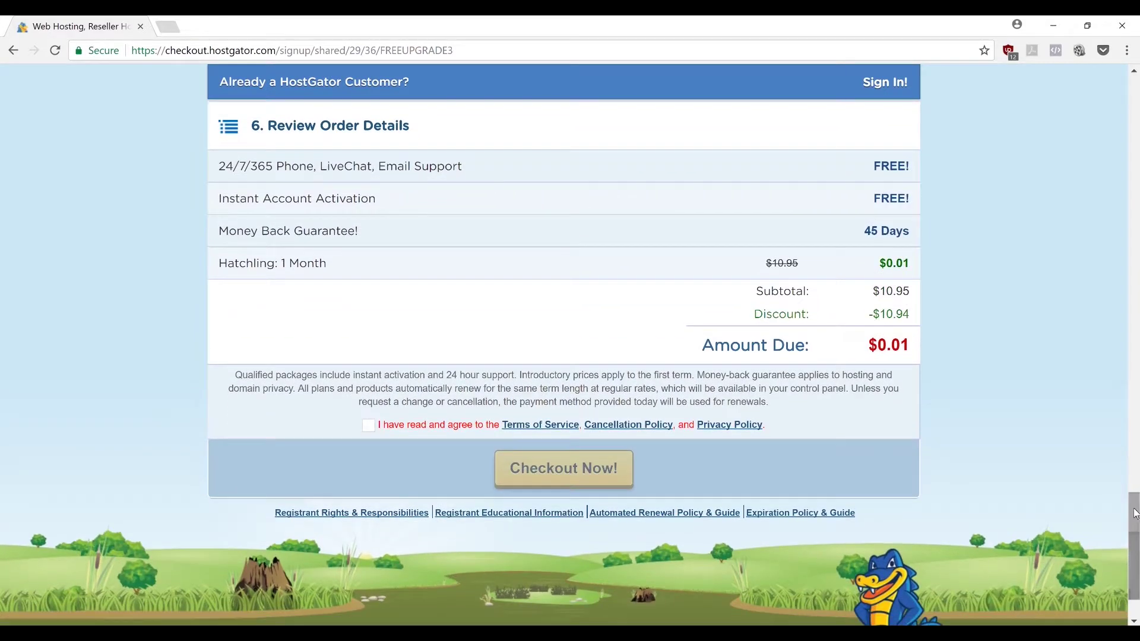
{"action": "left_click", "coordinate": [366, 426]}
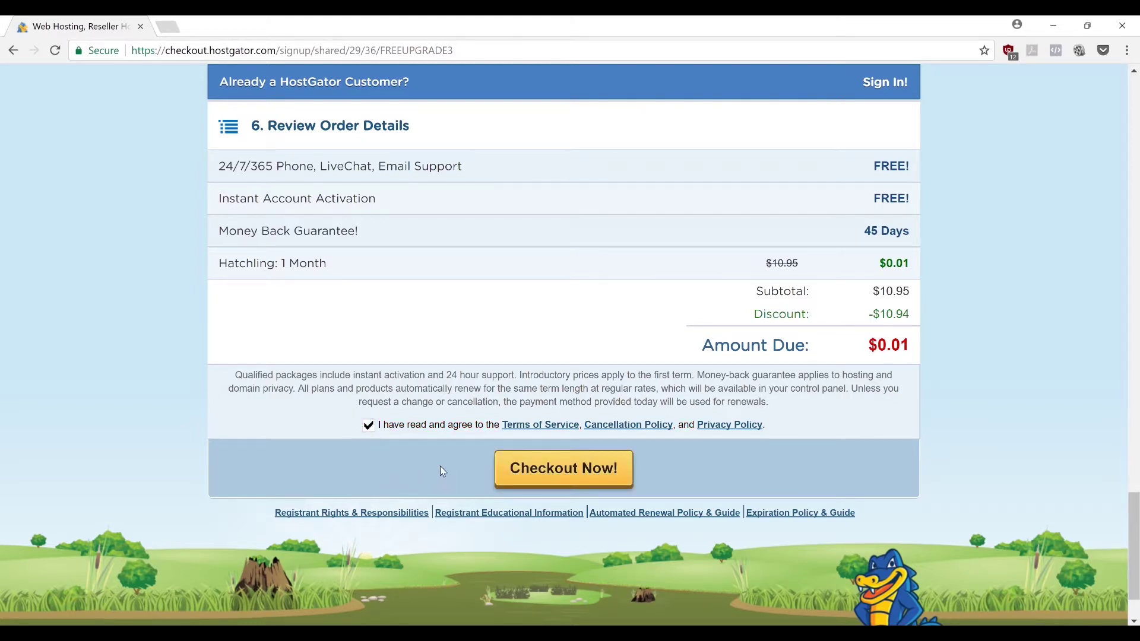
{"action": "left_click", "coordinate": [547, 469]}
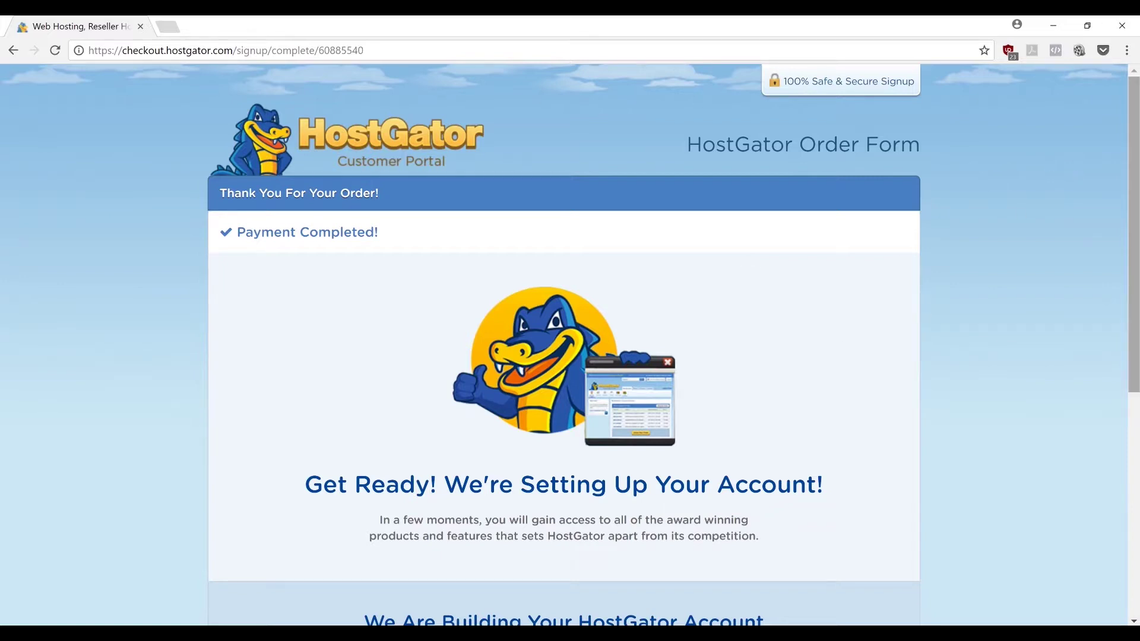
- Once account setup finishes, open Billing History showing the single $0.01 cleanmodernwebsite.com payment
{"action": "left_click_drag", "start_coordinate": [1136, 124], "coordinate": [1129, 277]}
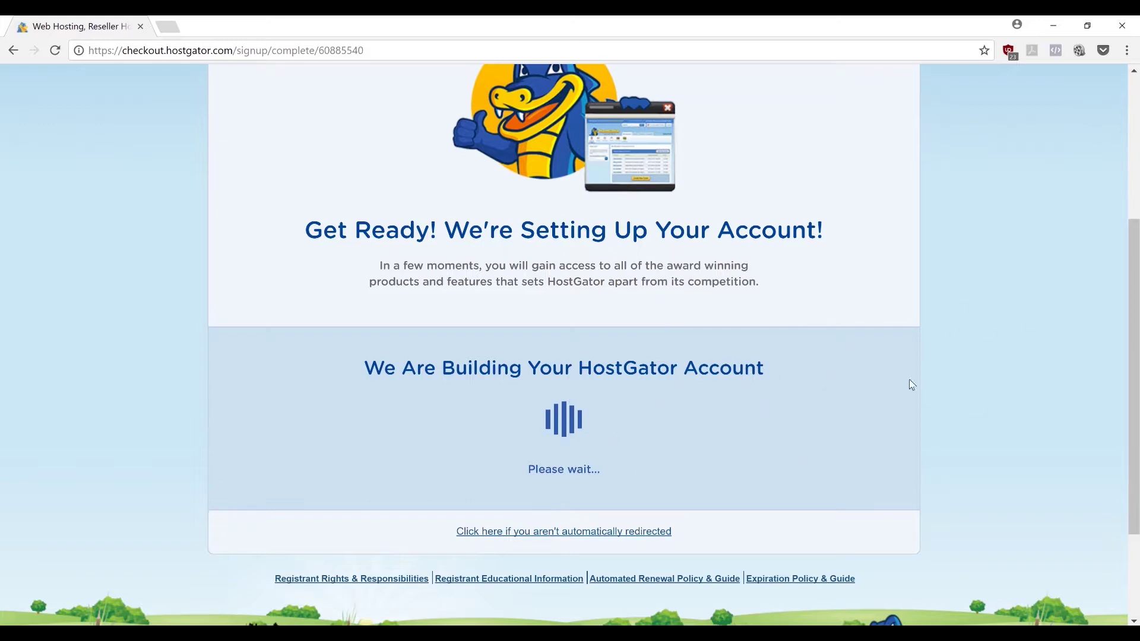
{"action": "left_click_drag", "start_coordinate": [1134, 263], "coordinate": [1134, 210]}
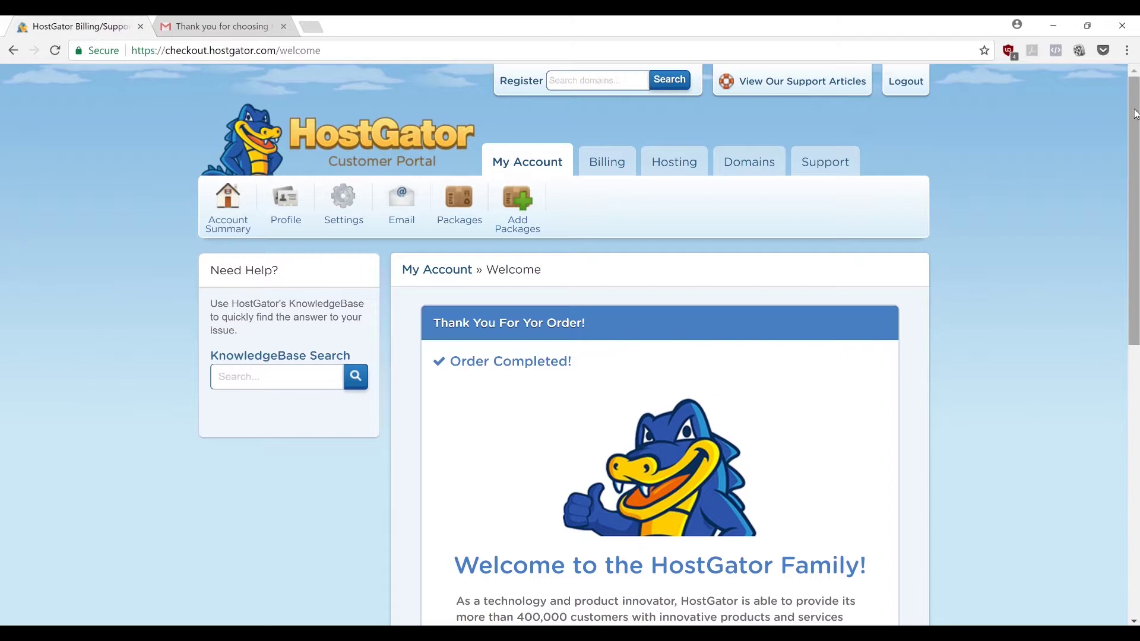
{"action": "left_click_drag", "start_coordinate": [1135, 112], "coordinate": [1134, 162]}
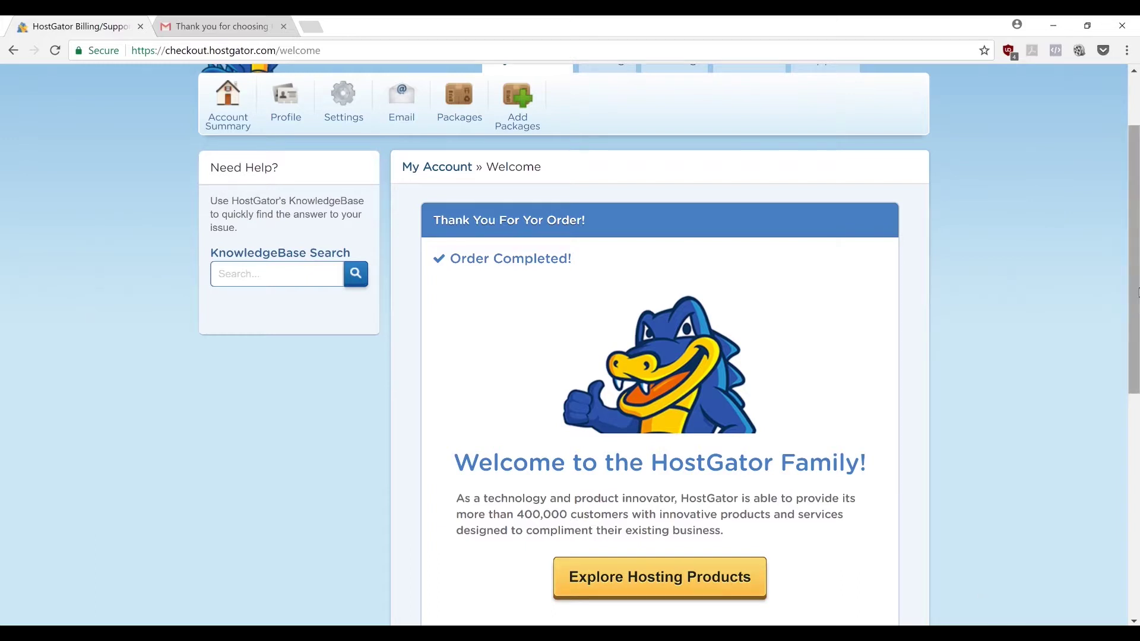
{"action": "left_click_drag", "start_coordinate": [1137, 289], "coordinate": [1137, 277]}
{"action": "scroll", "coordinate": [1135, 265], "scroll_direction": "up", "scroll_amount": 2}
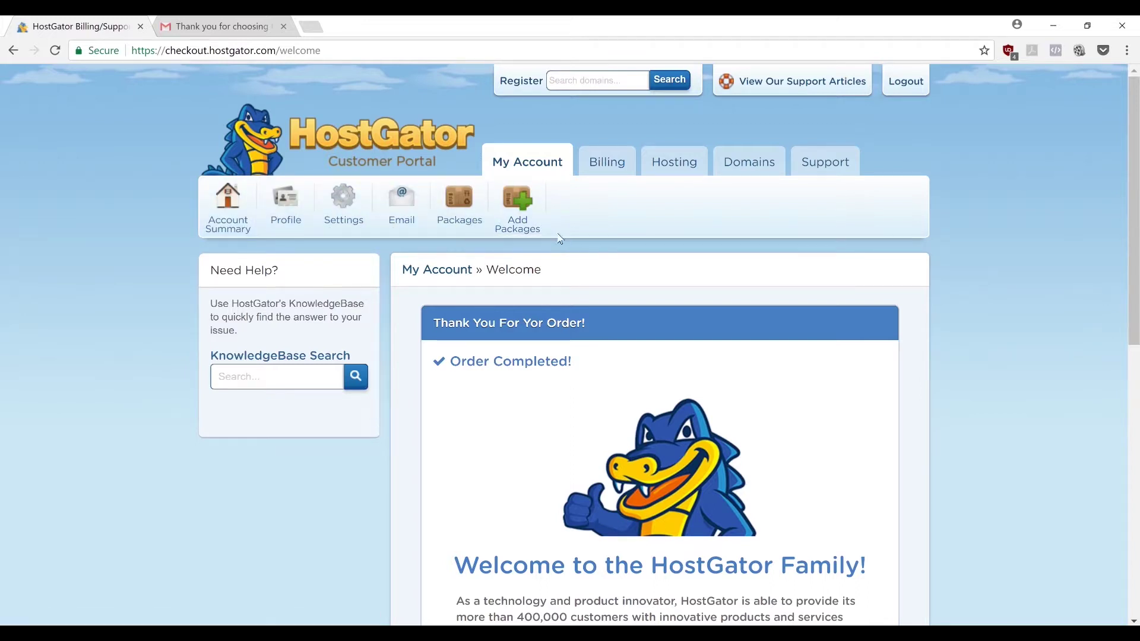
{"action": "left_click", "coordinate": [621, 171]}
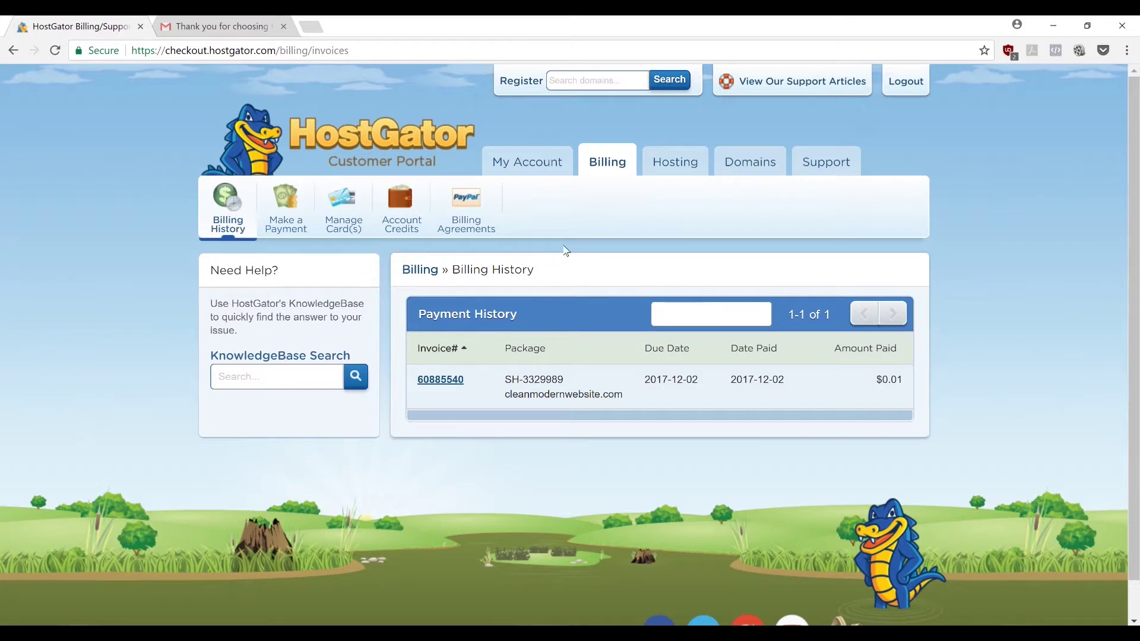
- Visit the portal's Hosting section, then bring up the 'Thank you for choosing HostGator!' email in Gmail
{"action": "left_click", "coordinate": [672, 165]}
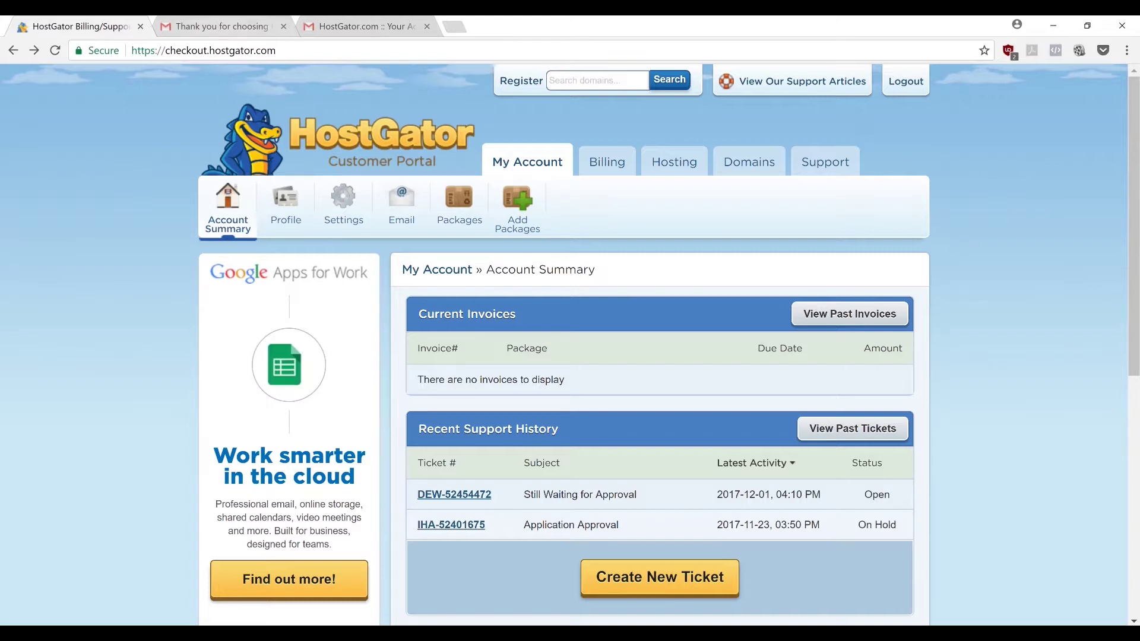
{"action": "left_click", "coordinate": [215, 24]}
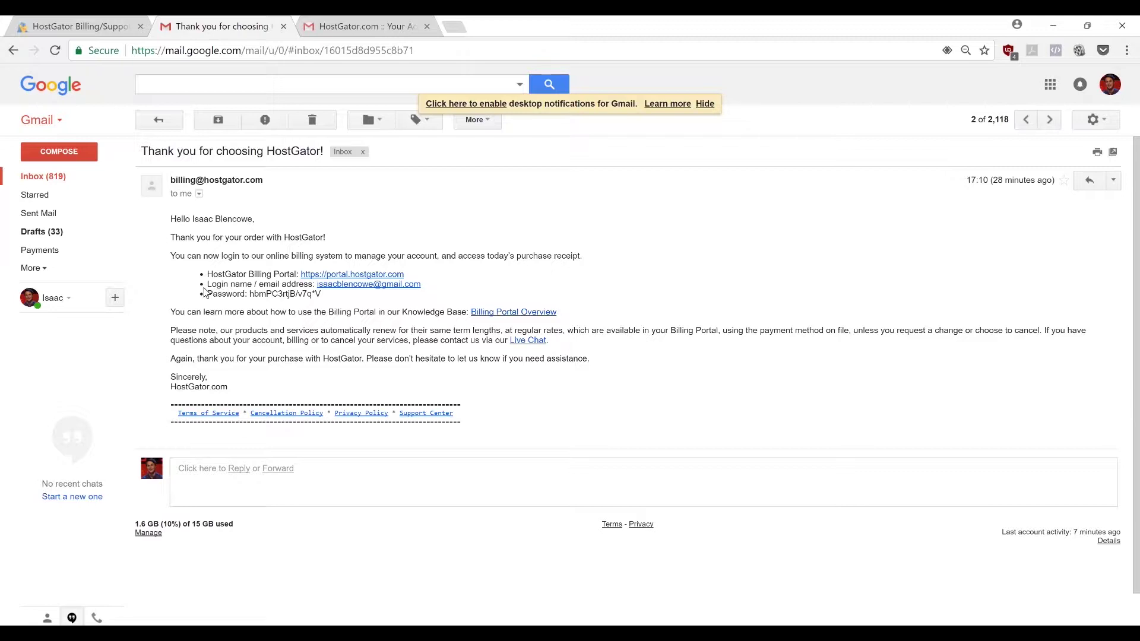
- Read the portal login name, email and password in the email, copy the password, and return to the portal
{"action": "left_click_drag", "start_coordinate": [204, 290], "coordinate": [314, 292]}
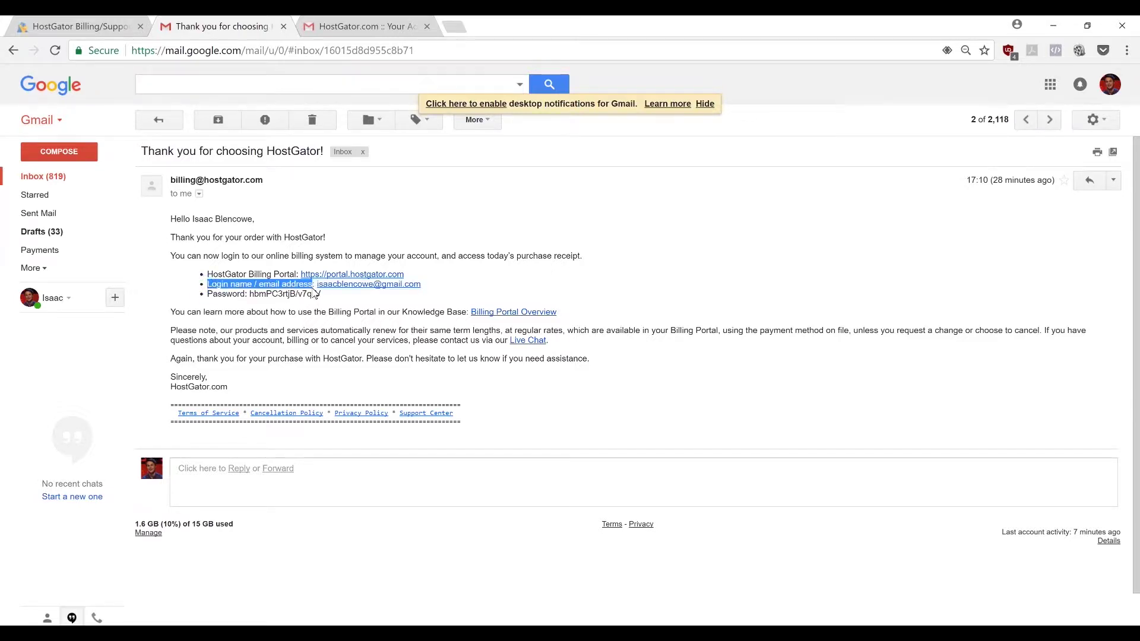
{"action": "left_click", "coordinate": [445, 288]}
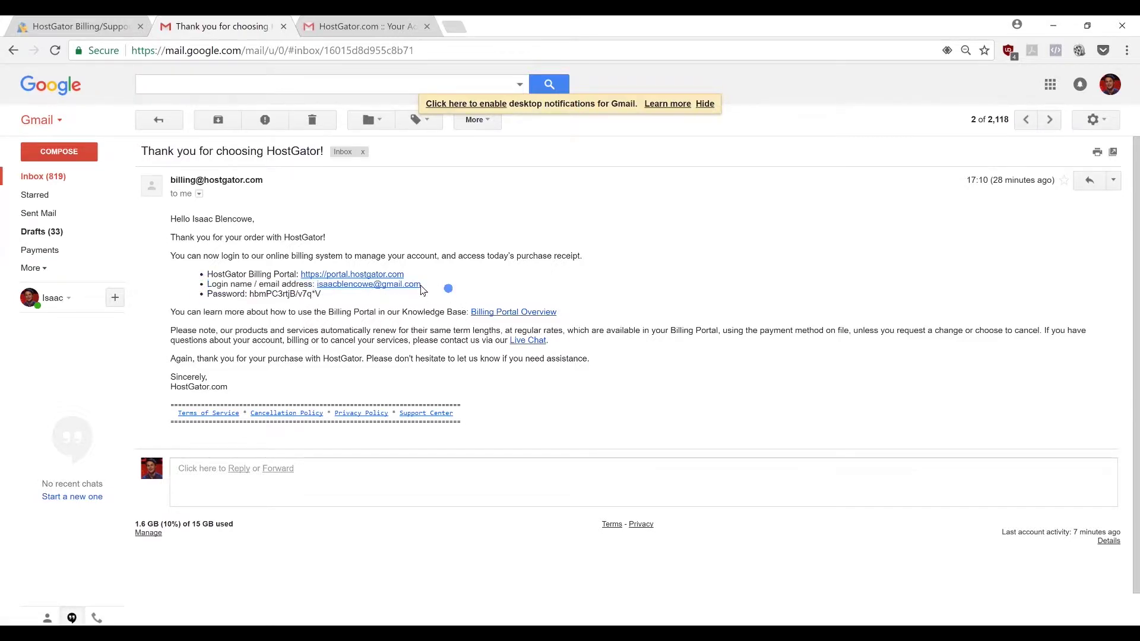
{"action": "mouse_move", "coordinate": [419, 288]}
{"action": "left_mouse_down"}
{"action": "mouse_move", "coordinate": [327, 288]}
{"action": "mouse_move", "coordinate": [420, 287]}
{"action": "left_mouse_up"}
{"action": "left_click", "coordinate": [427, 288]}
{"action": "left_click_drag", "start_coordinate": [249, 296], "coordinate": [335, 297]}
{"action": "left_click", "coordinate": [335, 295]}
{"action": "left_click_drag", "start_coordinate": [320, 297], "coordinate": [255, 295]}
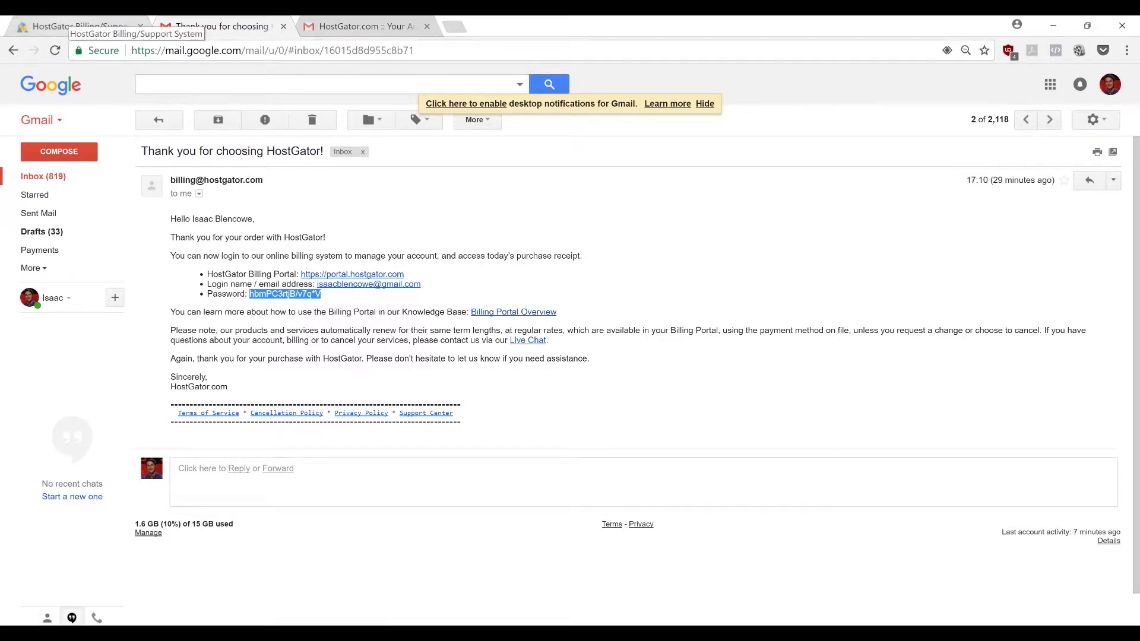
{"action": "left_click", "coordinate": [69, 19]}
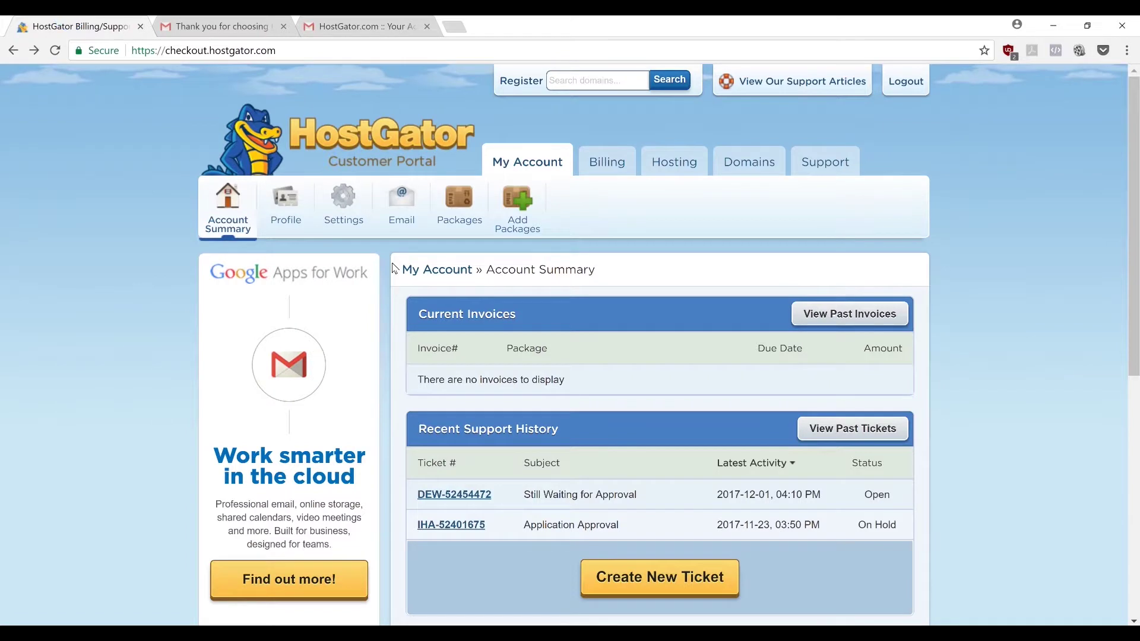
- Change the portal password in Account Settings by pasting the current password and entering a new one
{"action": "left_click", "coordinate": [345, 209]}
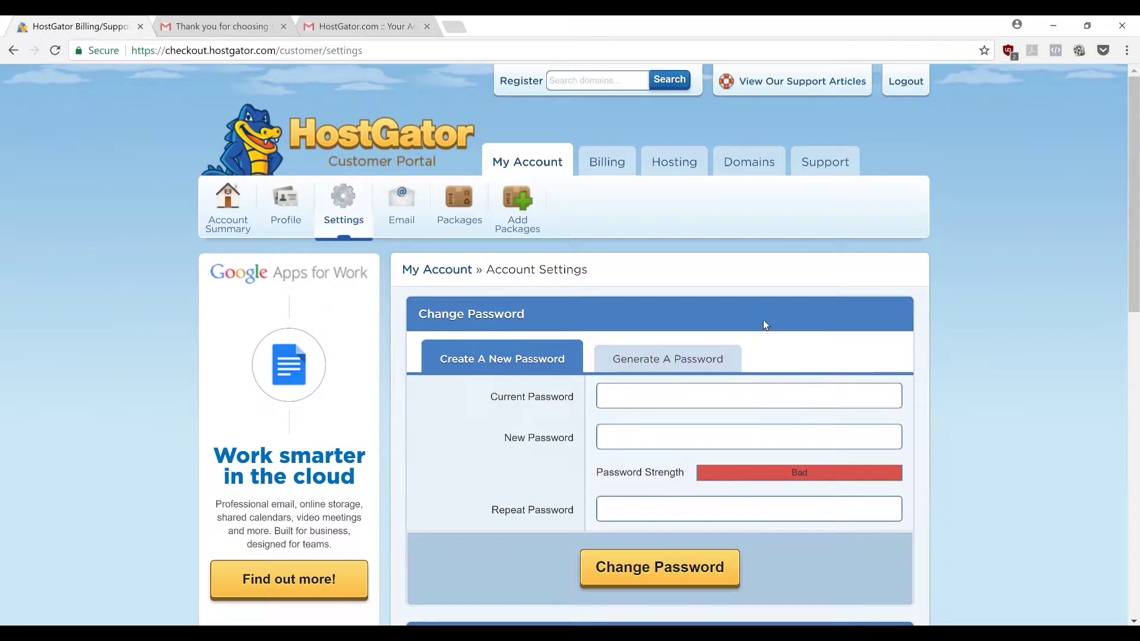
{"action": "scroll", "coordinate": [781, 338], "scroll_direction": "down", "scroll_amount": 1}
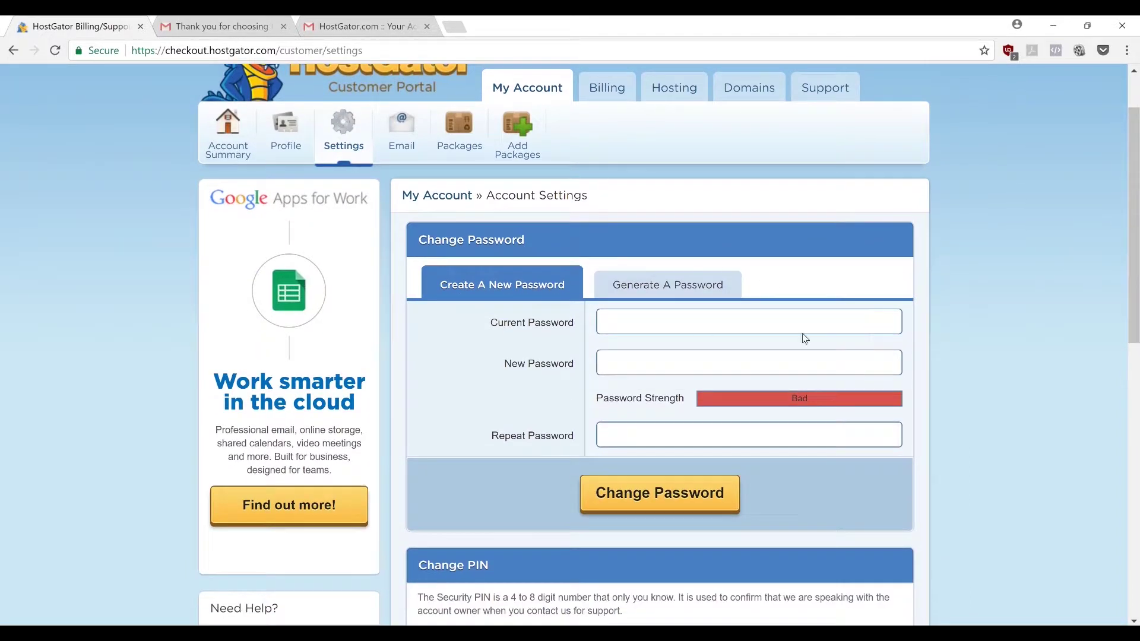
{"action": "left_click", "coordinate": [637, 322]}
{"action": "key", "text": "ctrl+v"}
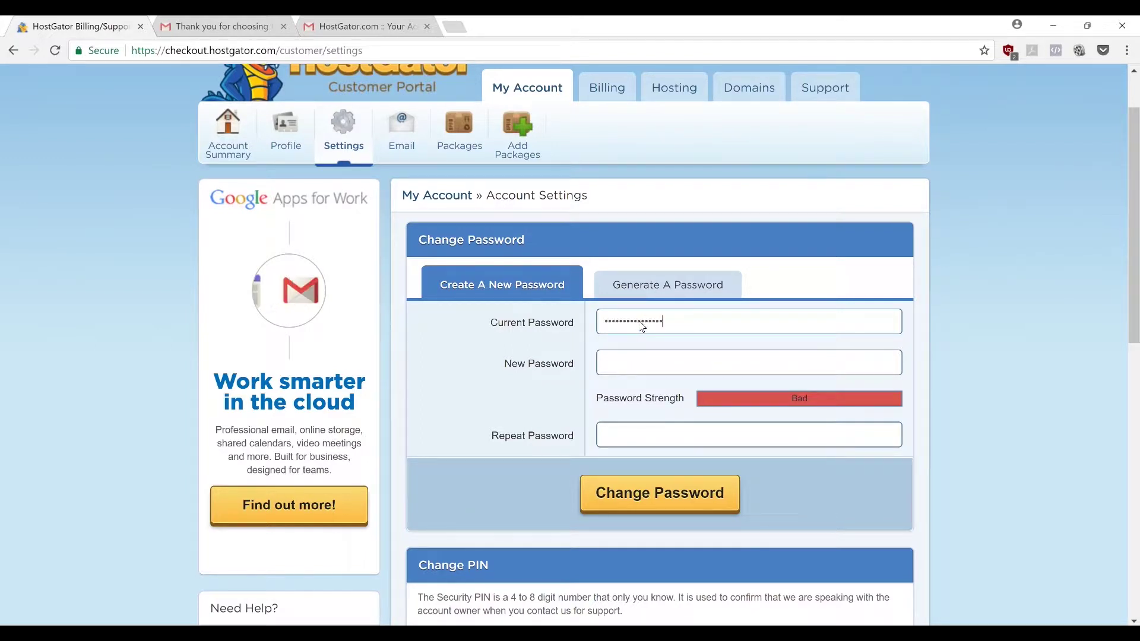
{"action": "left_click", "coordinate": [658, 370]}
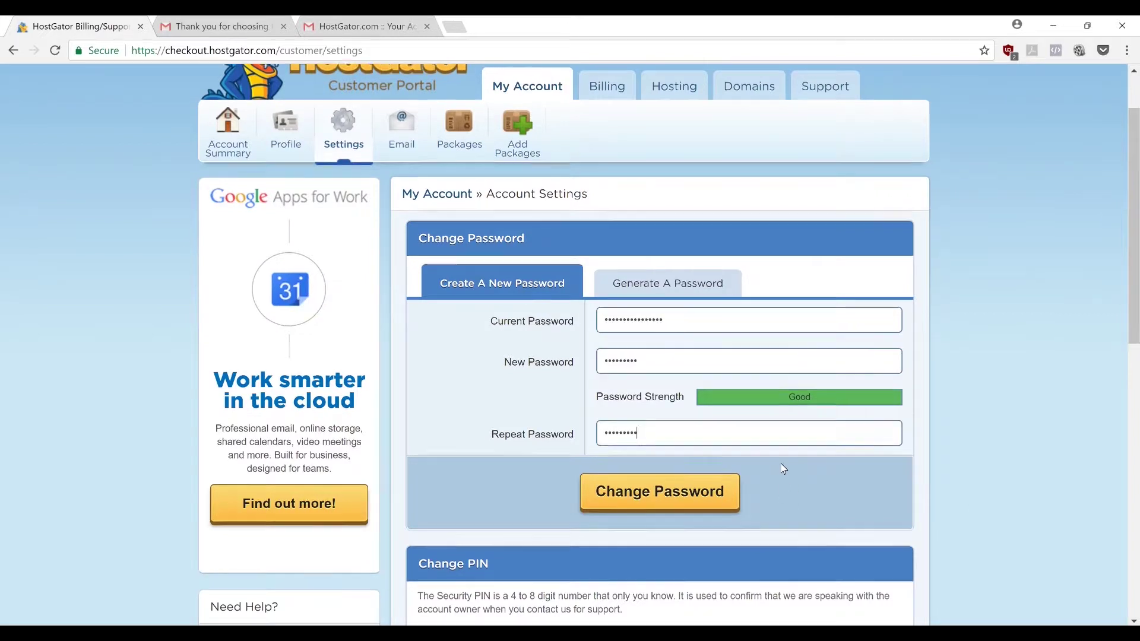
{"action": "scroll", "coordinate": [784, 469], "scroll_direction": "down", "scroll_amount": 1}
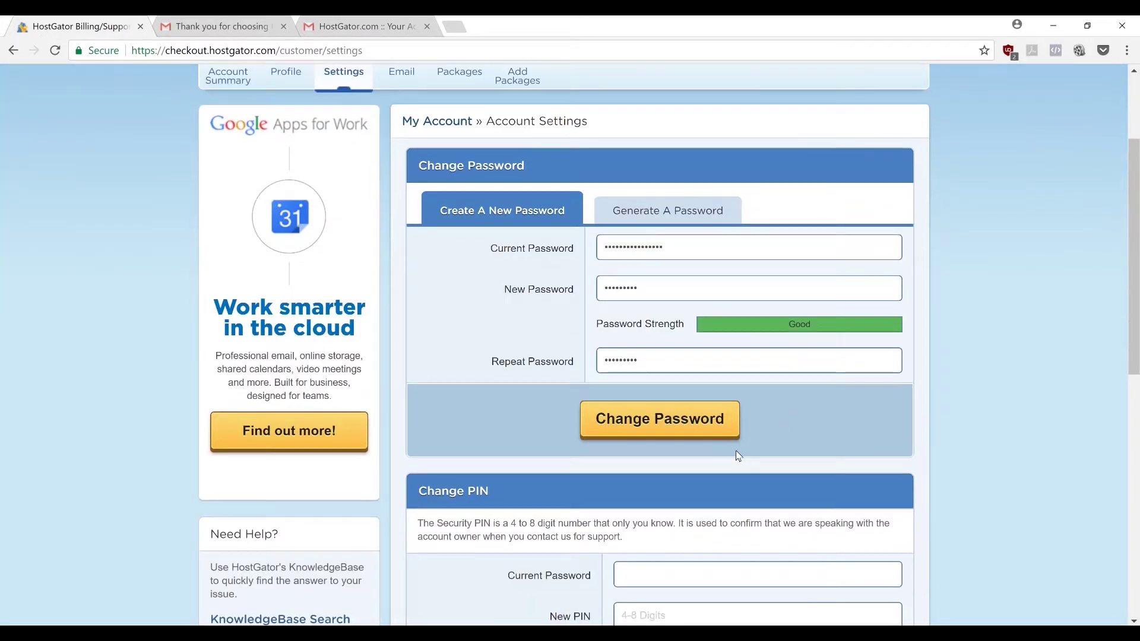
{"action": "left_click", "coordinate": [674, 423]}
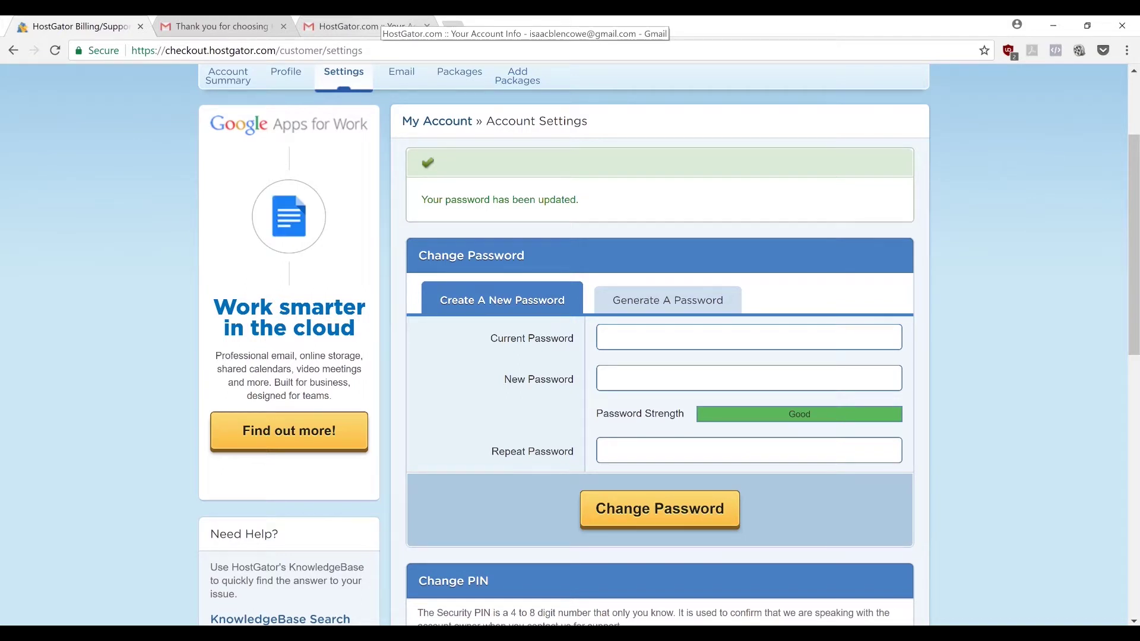
{"action": "left_click", "coordinate": [380, 25]}
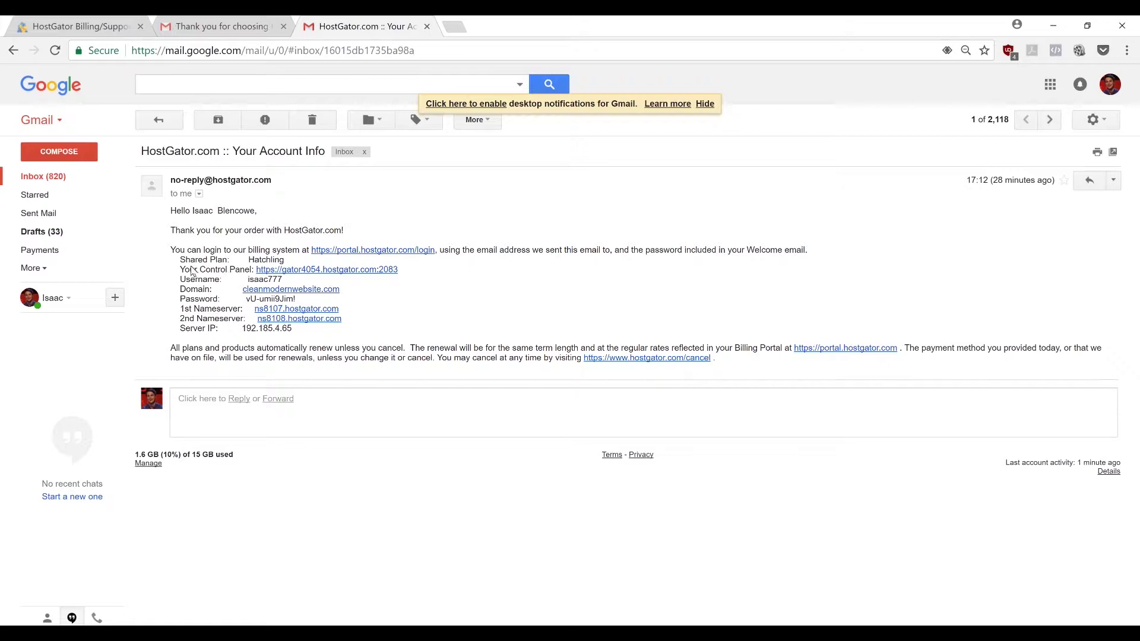
{"action": "left_click_drag", "start_coordinate": [172, 272], "coordinate": [433, 279]}
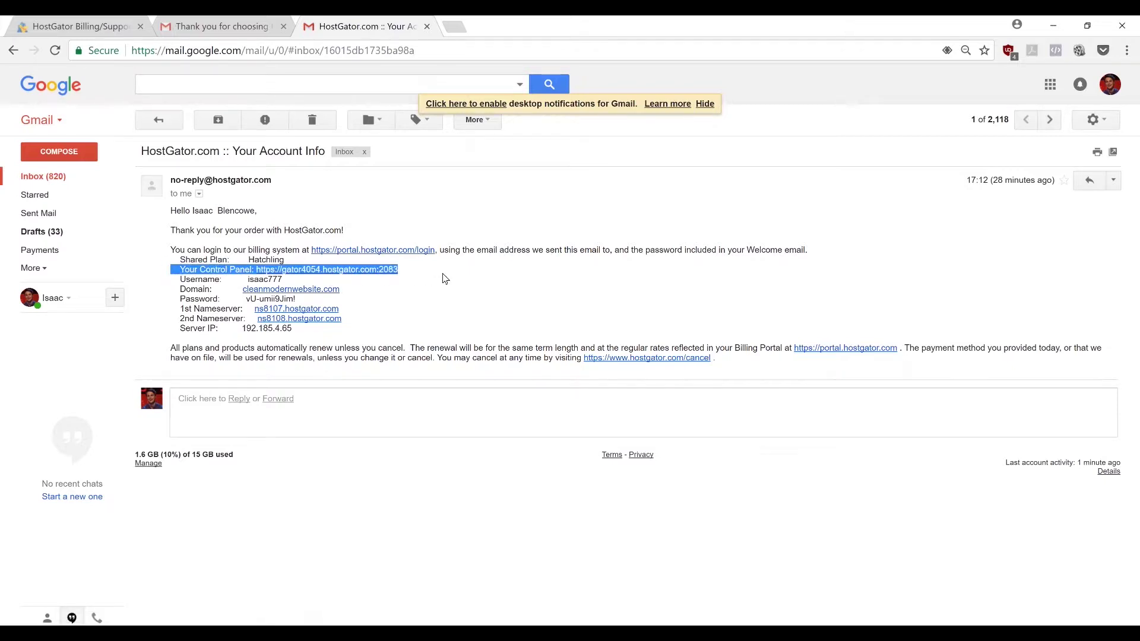
{"action": "left_click", "coordinate": [440, 274]}
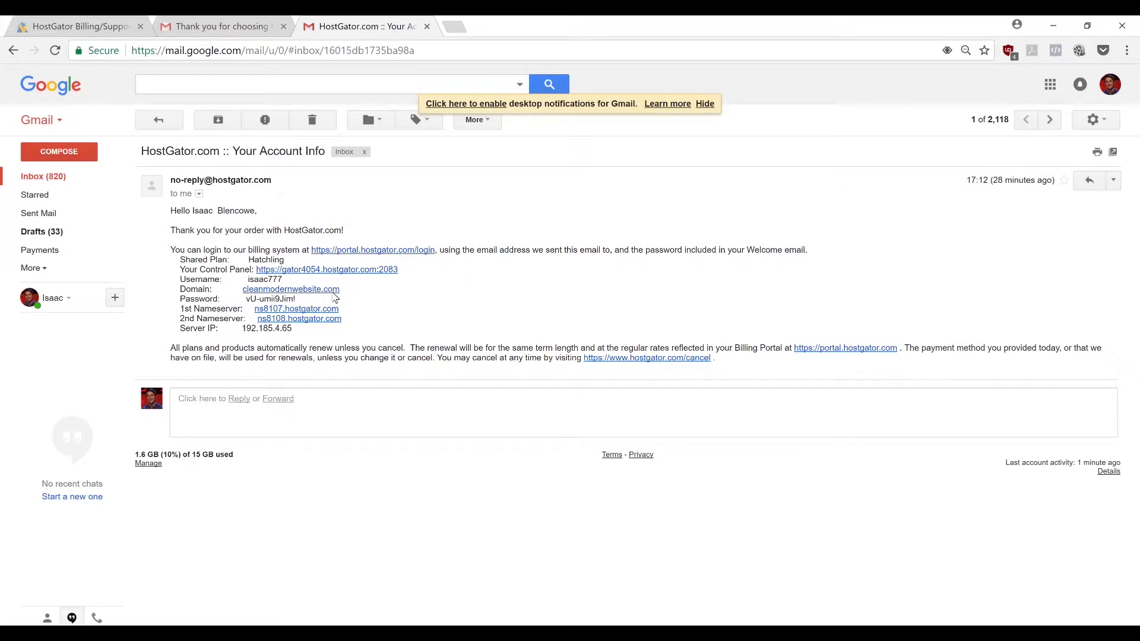
- Highlight the cPanel password and the two nameserver addresses in the Account Info email
{"action": "left_click_drag", "start_coordinate": [303, 304], "coordinate": [263, 302]}
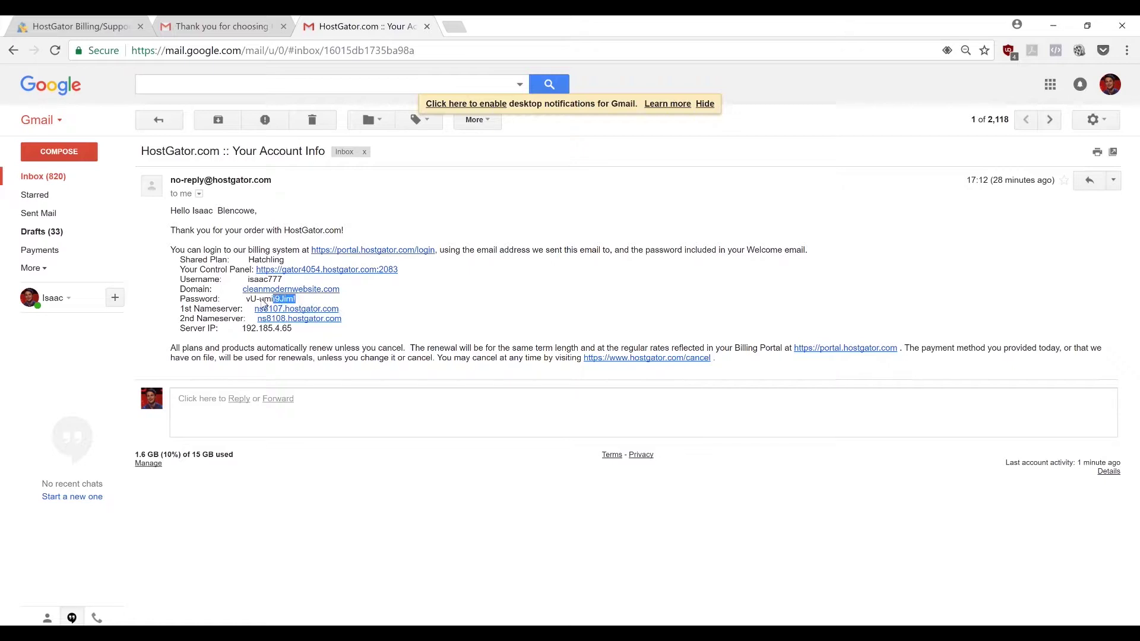
{"action": "left_click", "coordinate": [309, 304]}
{"action": "left_click_drag", "start_coordinate": [343, 310], "coordinate": [257, 319]}
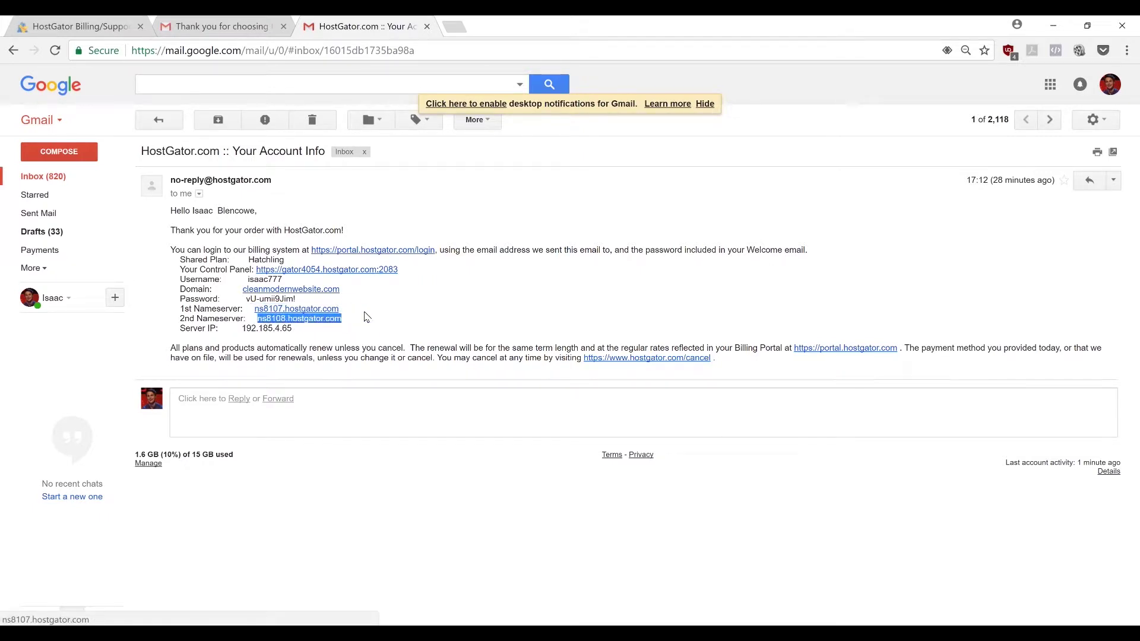
{"action": "mouse_move", "coordinate": [352, 318]}
{"action": "left_mouse_down"}
{"action": "mouse_move", "coordinate": [257, 319]}
{"action": "mouse_move", "coordinate": [346, 321]}
{"action": "left_mouse_up"}
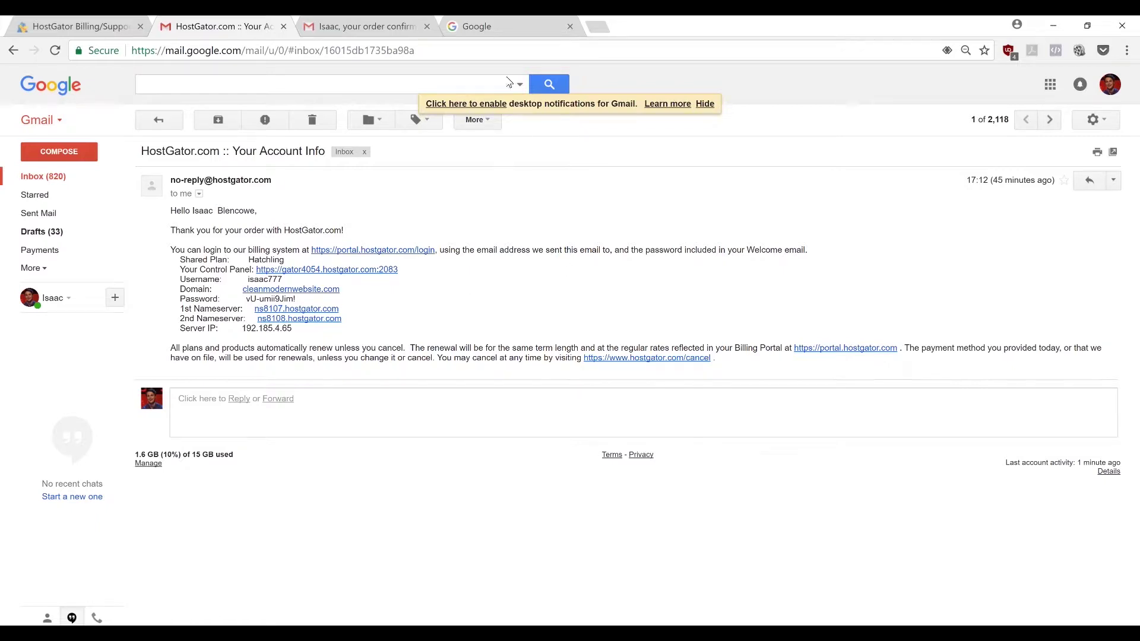
- Search Google for 'godaddy' and load the GoDaddy My Account sign-in page
{"action": "left_click", "coordinate": [508, 28]}
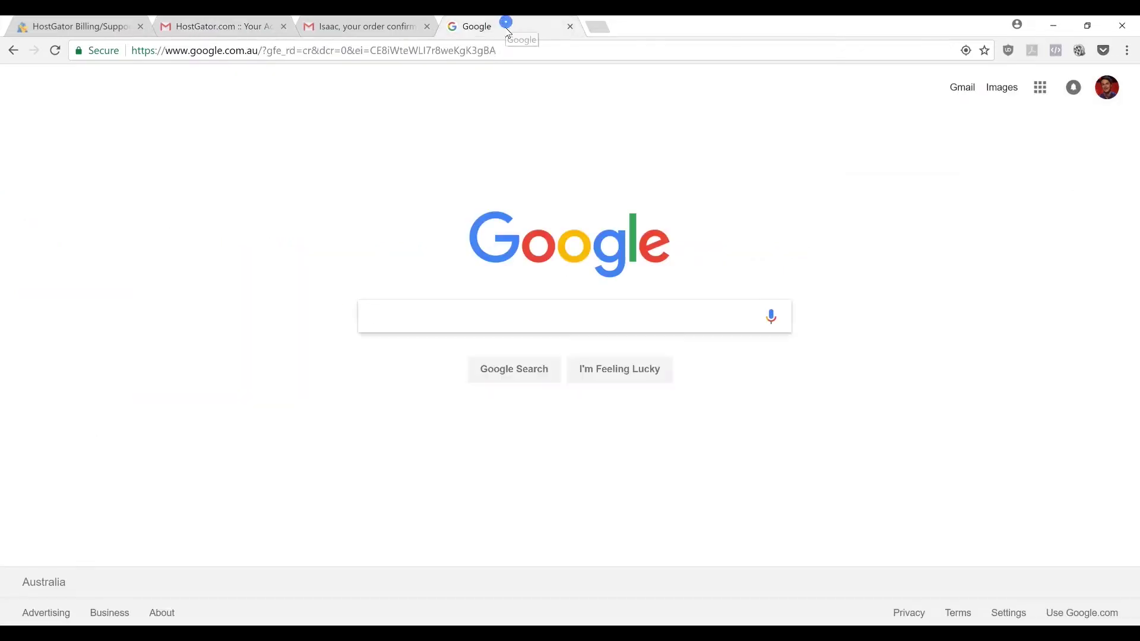
{"action": "type", "text": "goda"}
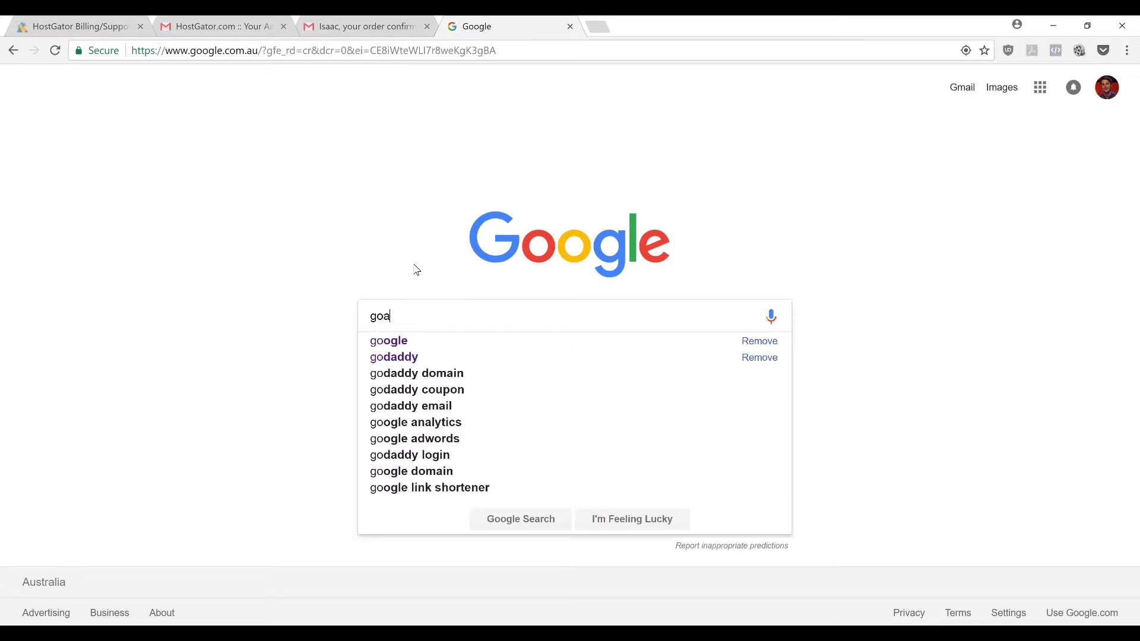
{"action": "type", "text": "ddy"}
{"action": "key", "text": "Return"}
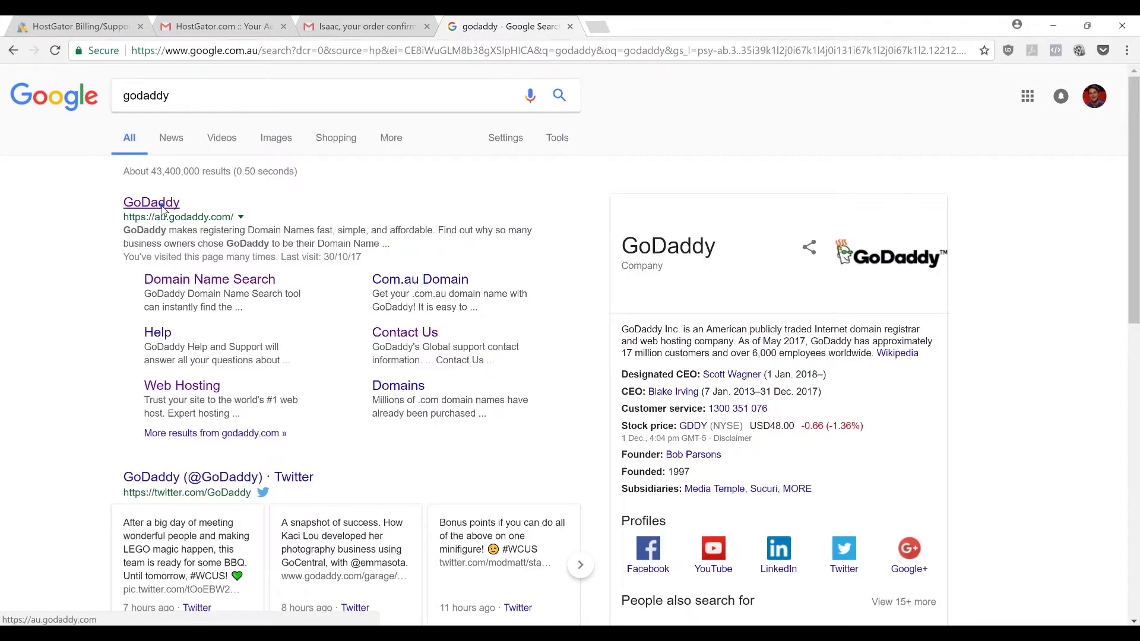
{"action": "left_click", "coordinate": [159, 204]}
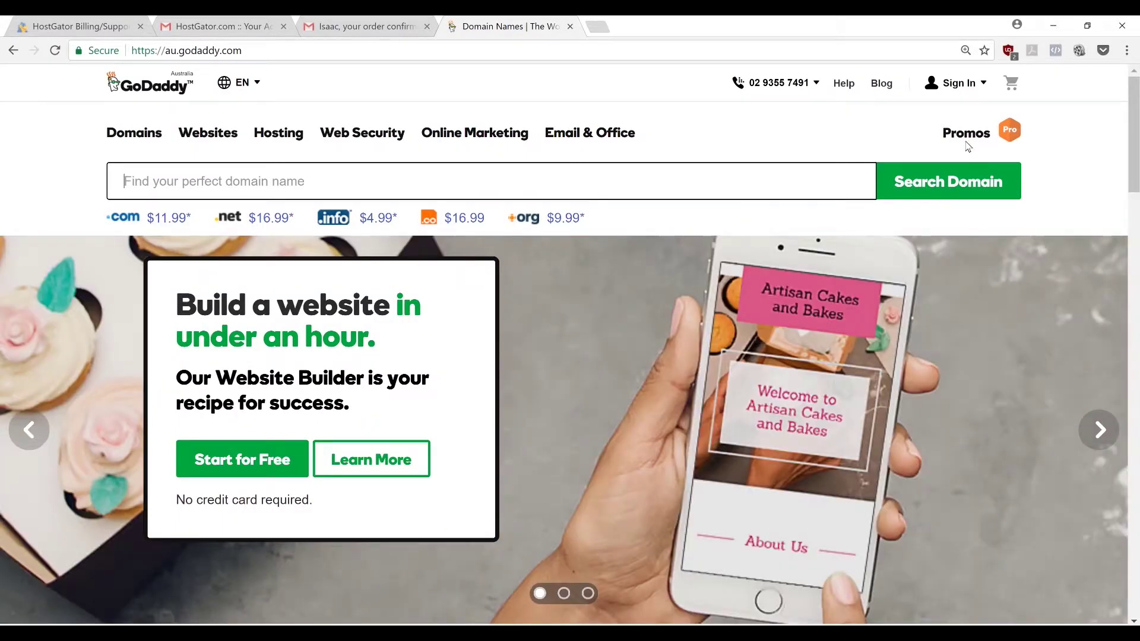
{"action": "left_click", "coordinate": [960, 85]}
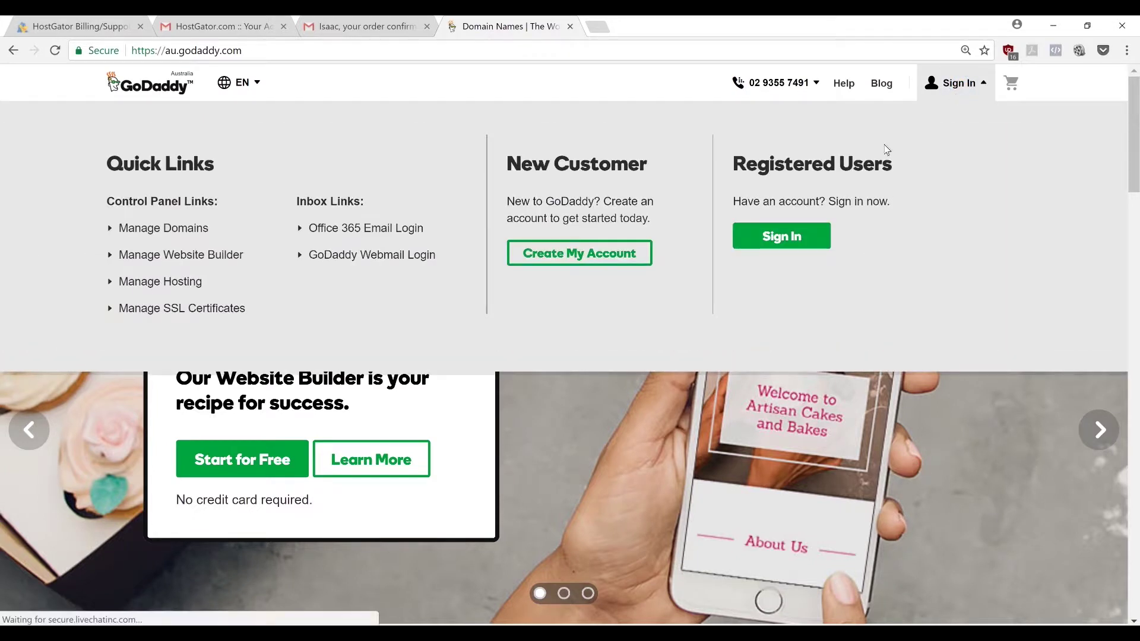
{"action": "left_click", "coordinate": [776, 240]}
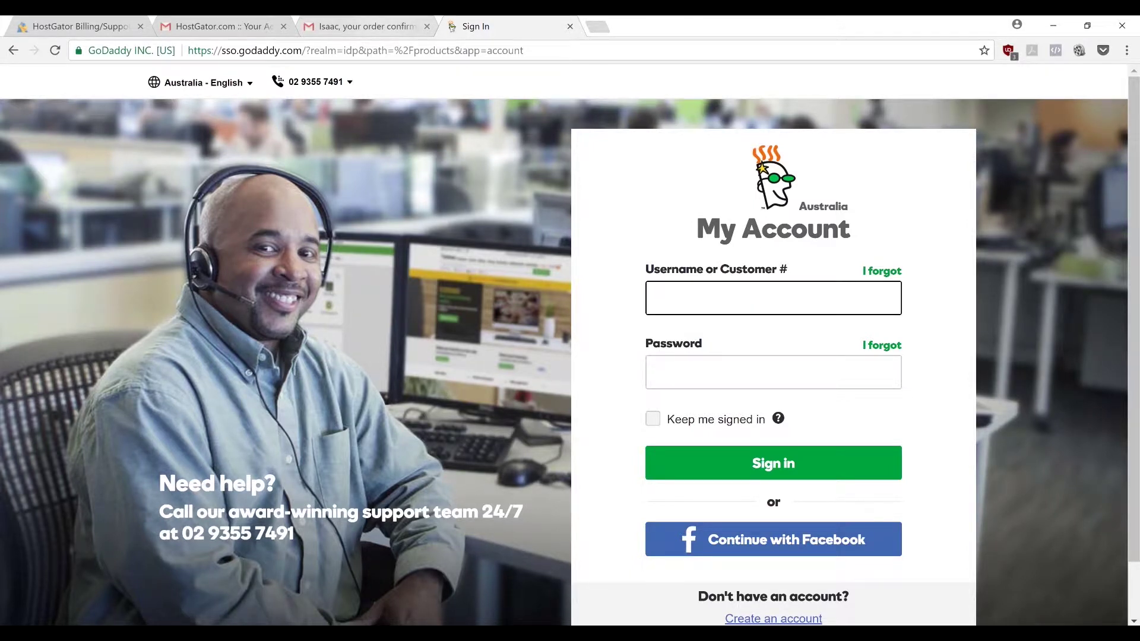
{"action": "left_click", "coordinate": [377, 25]}
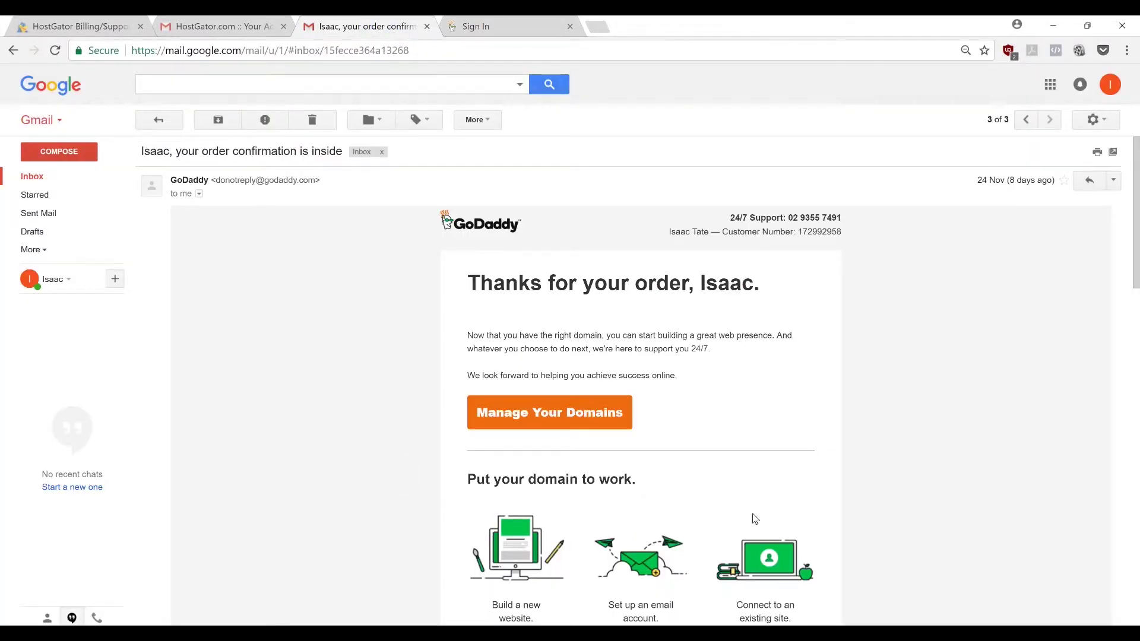
- Select the customer number in the GoDaddy order email and return to the sign-in page
{"action": "left_click_drag", "start_coordinate": [848, 233], "coordinate": [799, 235]}
{"action": "key", "text": "ctrl+c"}
{"action": "left_click", "coordinate": [504, 26]}
- Sign in to GoDaddy using the pasted customer number as username and the account password
{"action": "key", "text": "ctrl+v"}
{"action": "left_click", "coordinate": [699, 380]}
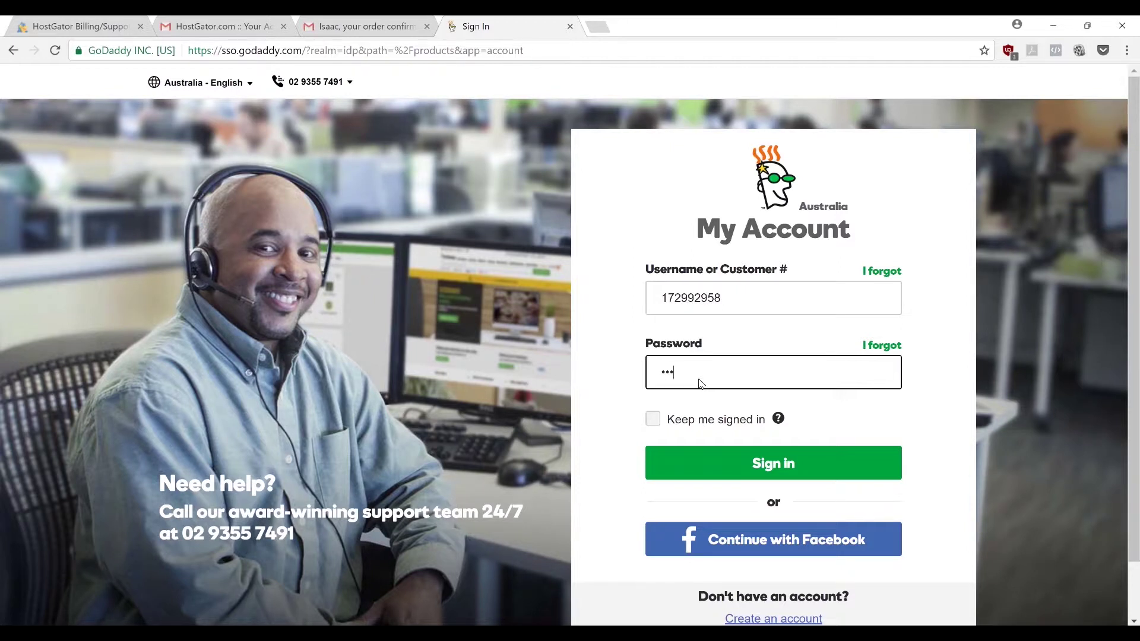
{"action": "type", "text": "•••••••••"}
{"action": "left_click", "coordinate": [777, 468]}
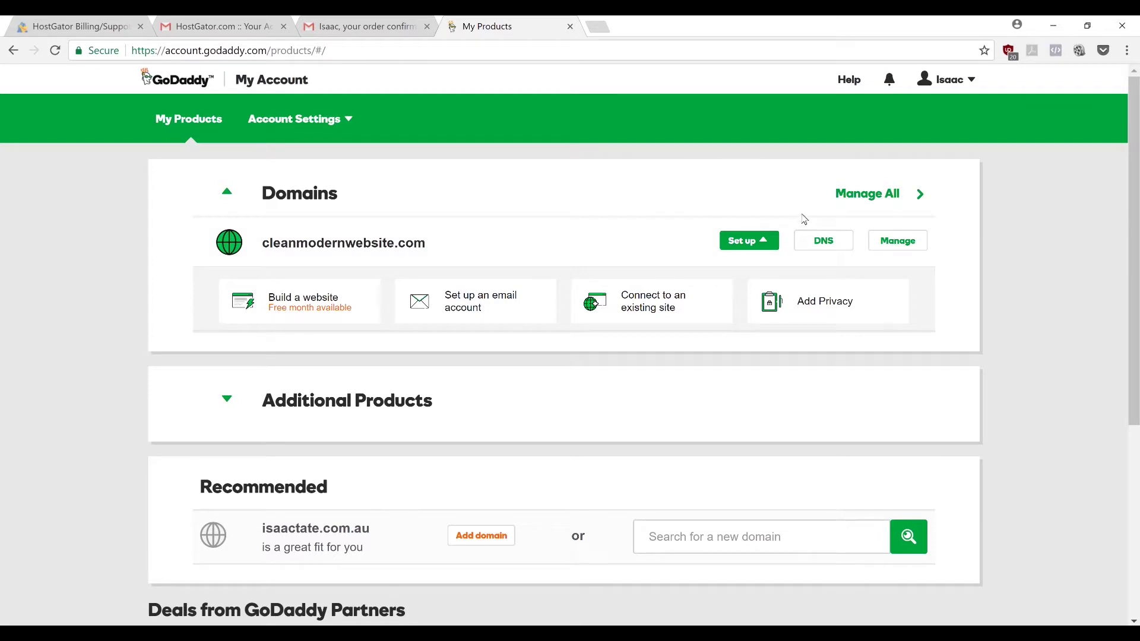
- Open DNS Management for cleanmodernwebsite.com and start changing its nameservers, currently Default
{"action": "left_click", "coordinate": [820, 243]}
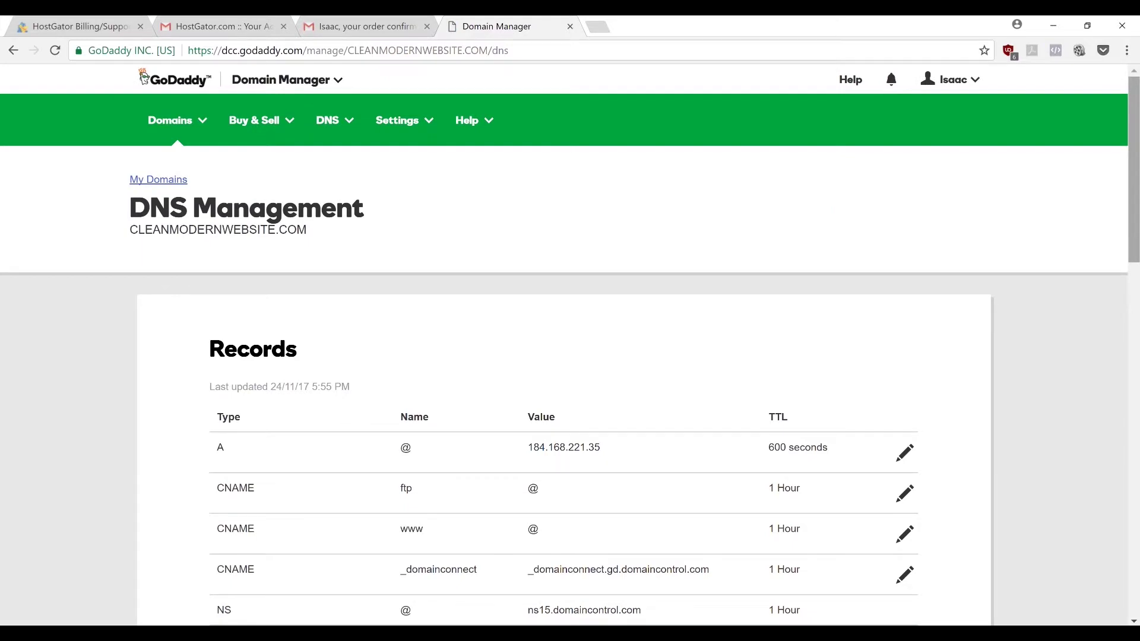
{"action": "left_click_drag", "start_coordinate": [1137, 182], "coordinate": [1123, 319]}
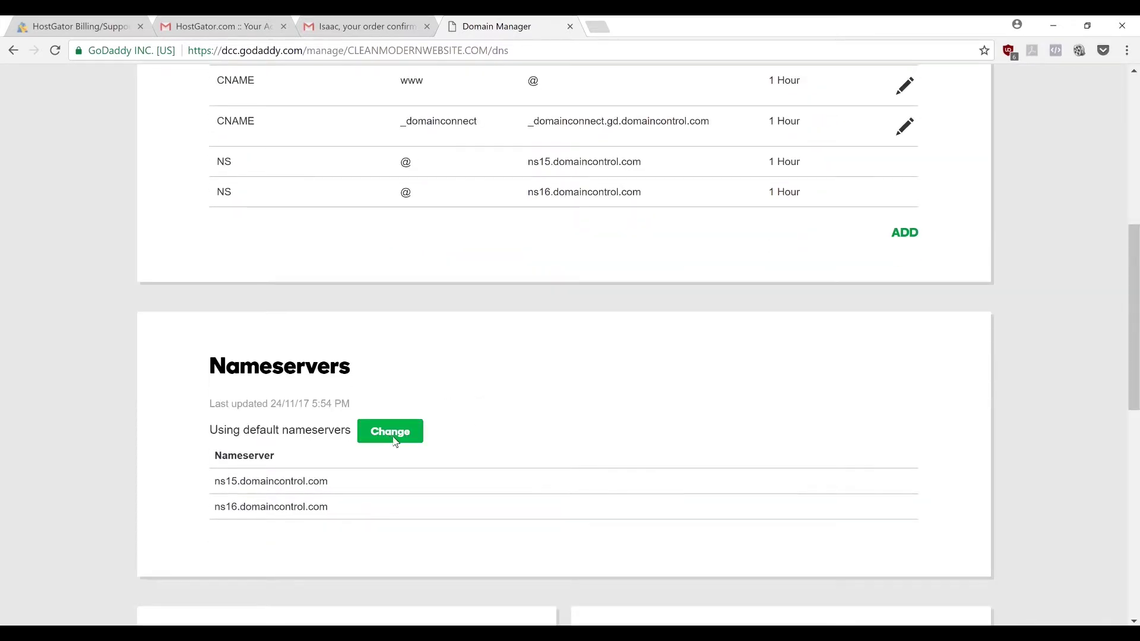
{"action": "left_click_drag", "start_coordinate": [361, 369], "coordinate": [214, 371]}
{"action": "left_click", "coordinate": [385, 371]}
{"action": "left_click", "coordinate": [390, 432]}
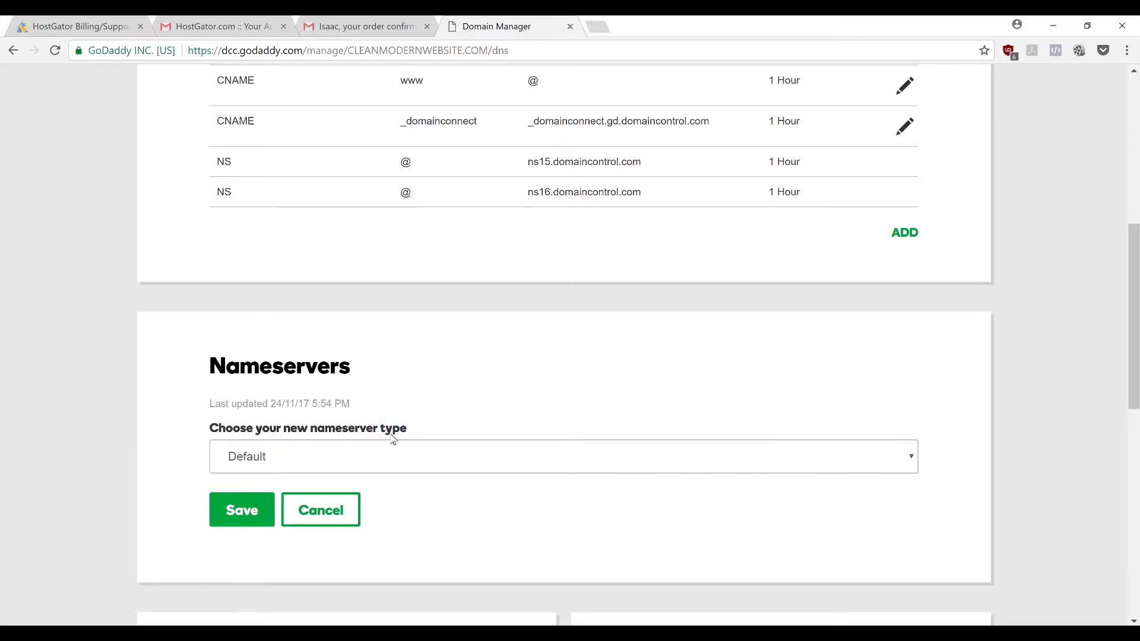
- Switch the nameserver type to Custom and paste ns8107.hostgator.com from the HostGator email as the first nameserver
{"action": "scroll", "coordinate": [431, 463], "scroll_direction": "down", "scroll_amount": 1}
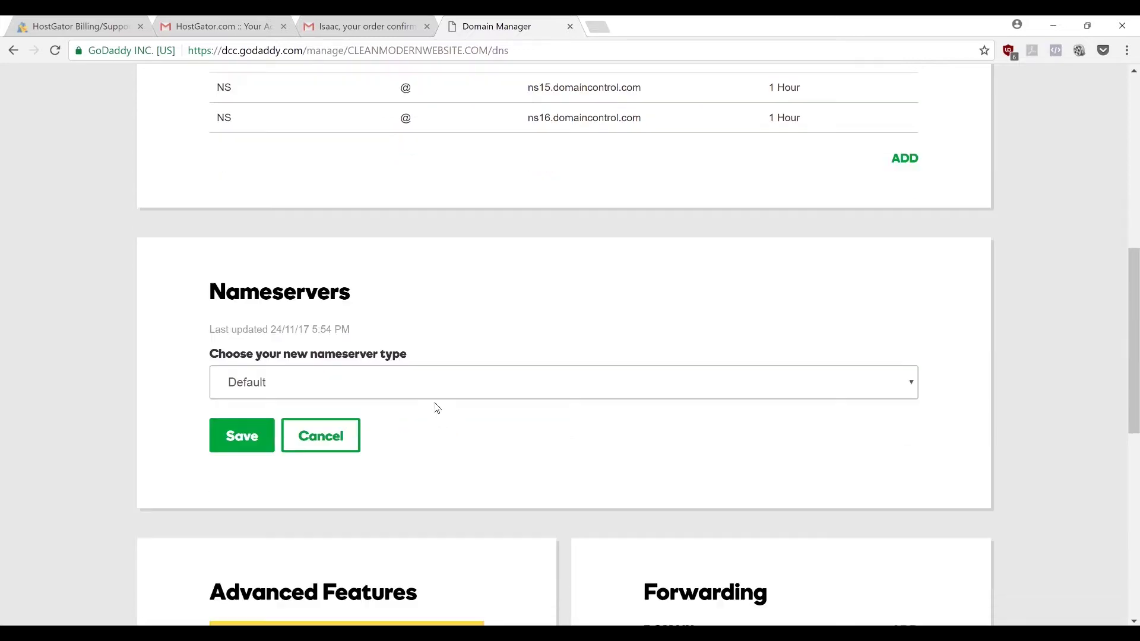
{"action": "left_click", "coordinate": [433, 390]}
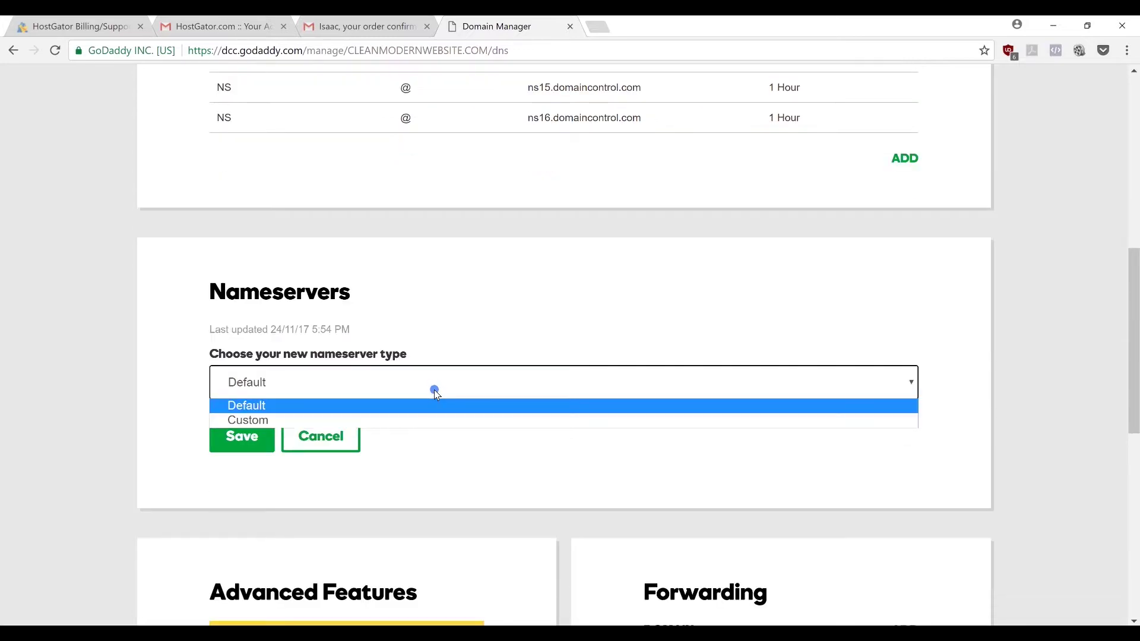
{"action": "left_click", "coordinate": [390, 421]}
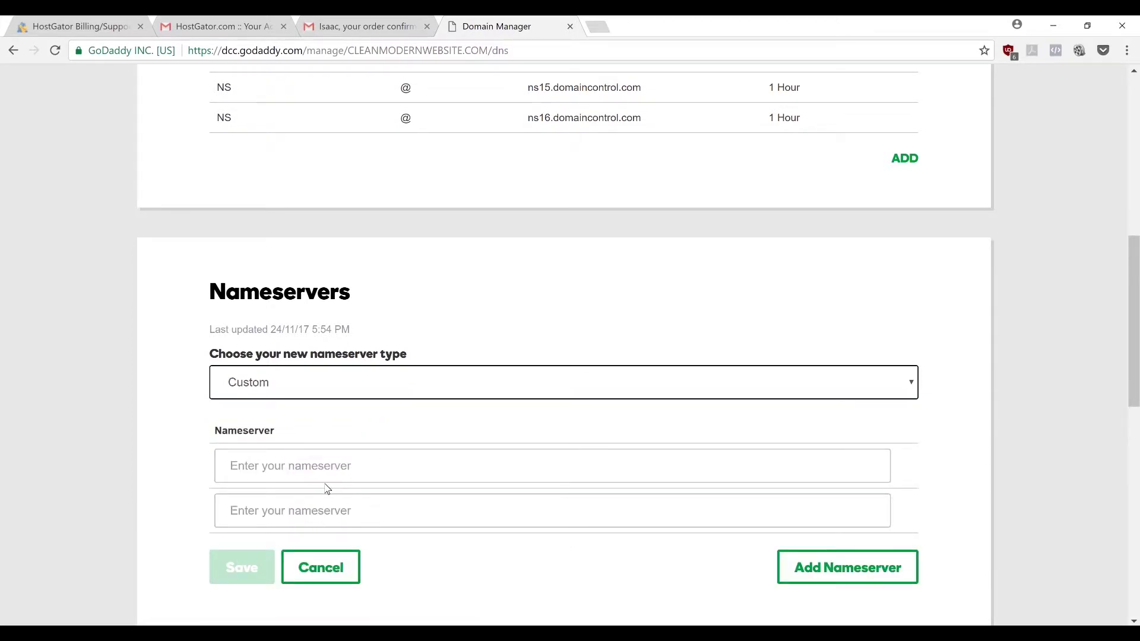
{"action": "left_click", "coordinate": [305, 469]}
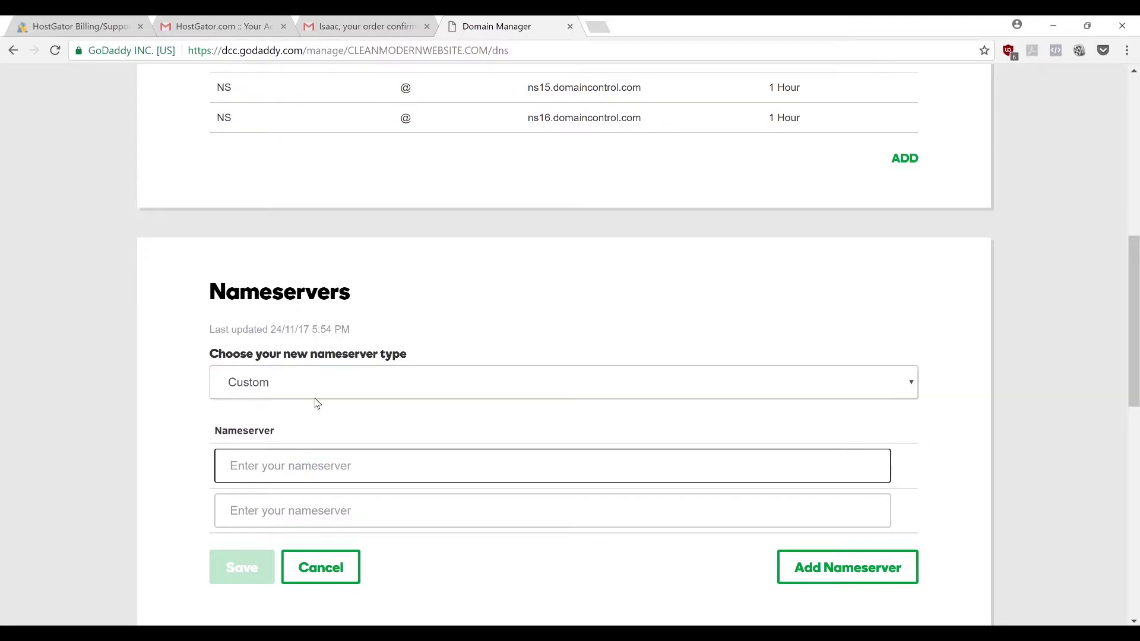
{"action": "left_click", "coordinate": [214, 26]}
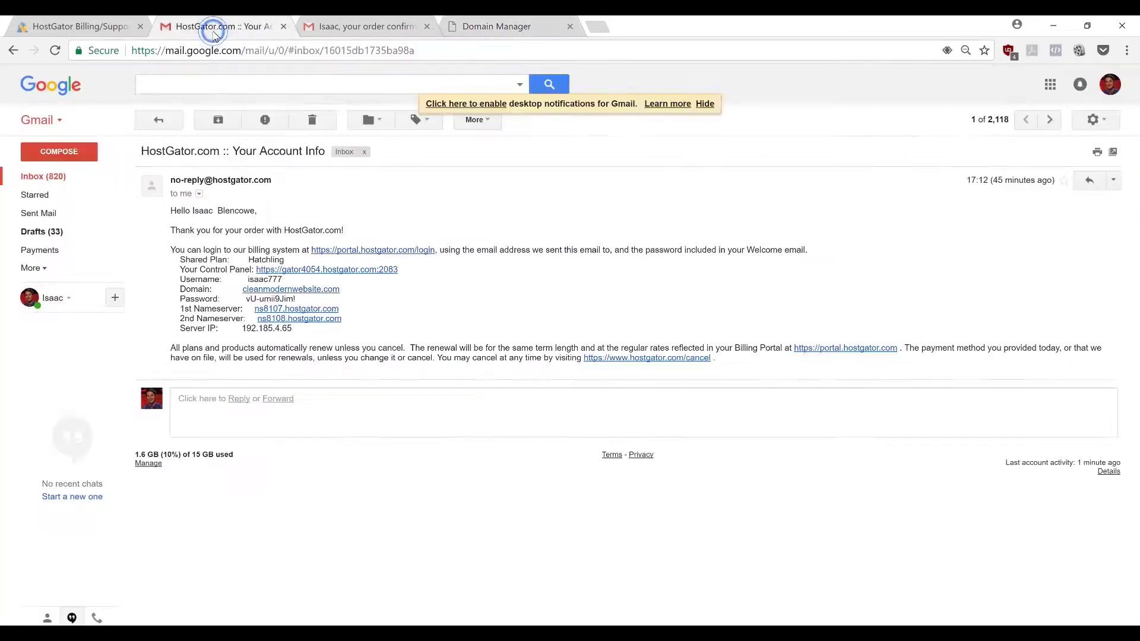
{"action": "left_click_drag", "start_coordinate": [339, 310], "coordinate": [254, 313]}
{"action": "key", "text": "ctrl+c"}
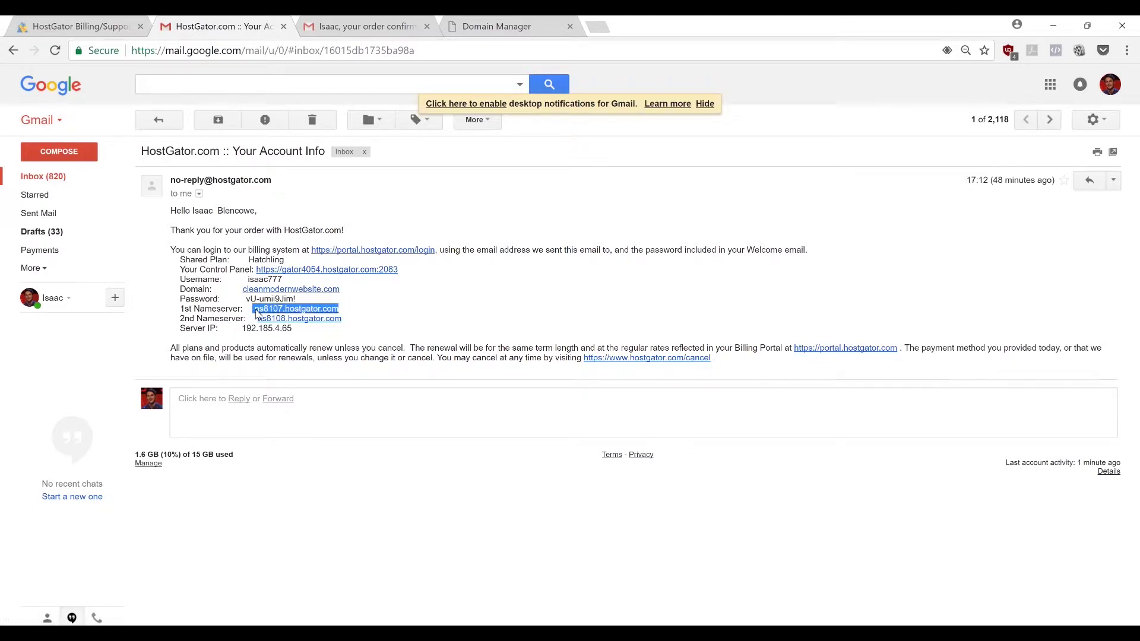
{"action": "left_click", "coordinate": [497, 26]}
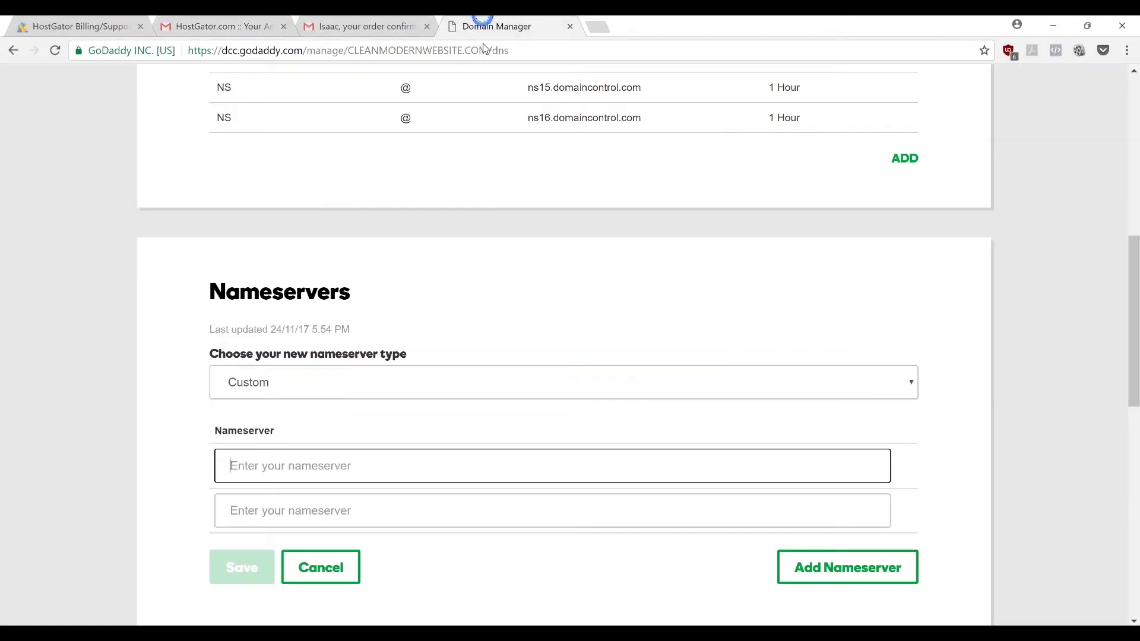
{"action": "key", "text": "ctrl+v"}
- Paste ns8108.hostgator.com as the second nameserver and save the custom nameservers
{"action": "left_click", "coordinate": [238, 26]}
{"action": "left_click_drag", "start_coordinate": [351, 319], "coordinate": [257, 326]}
{"action": "key", "text": "ctrl+c"}
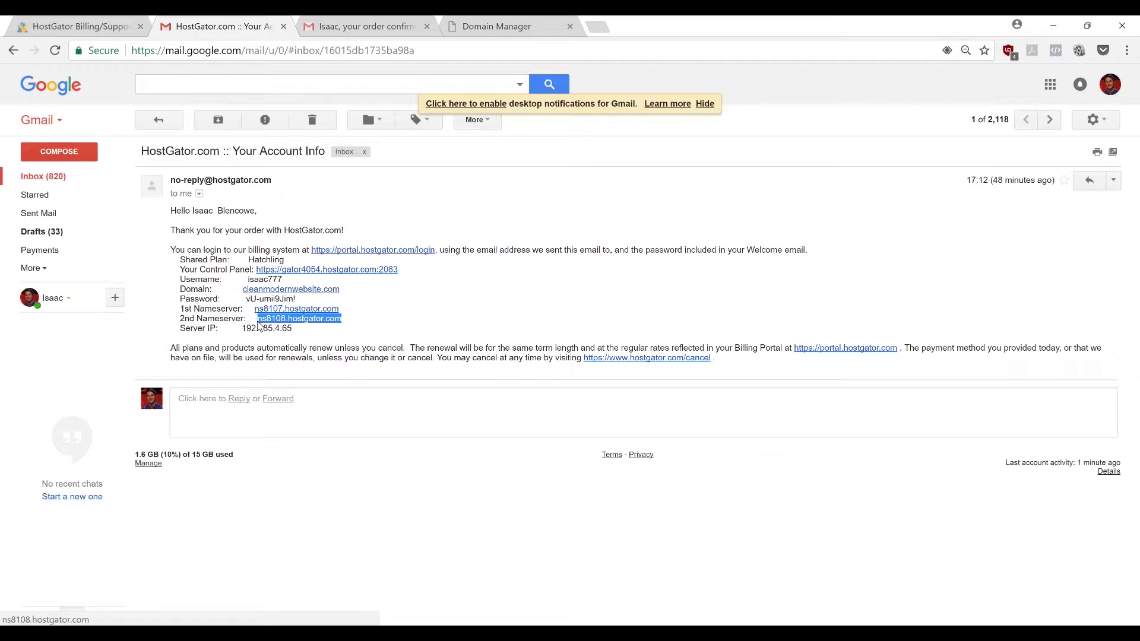
{"action": "left_click", "coordinate": [365, 25]}
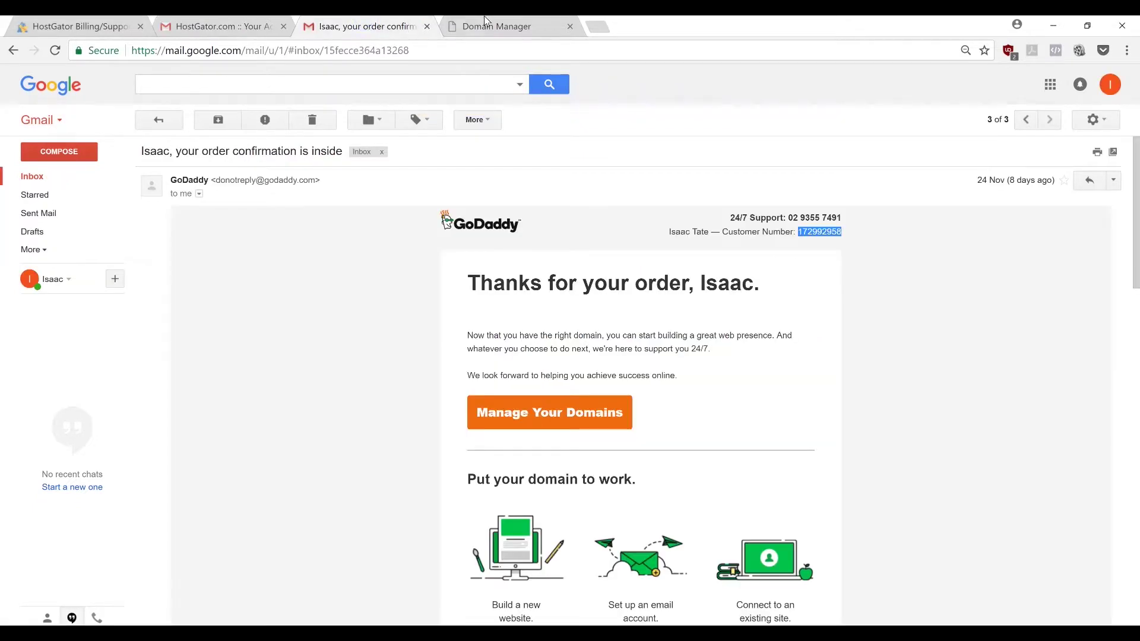
{"action": "left_click", "coordinate": [467, 26]}
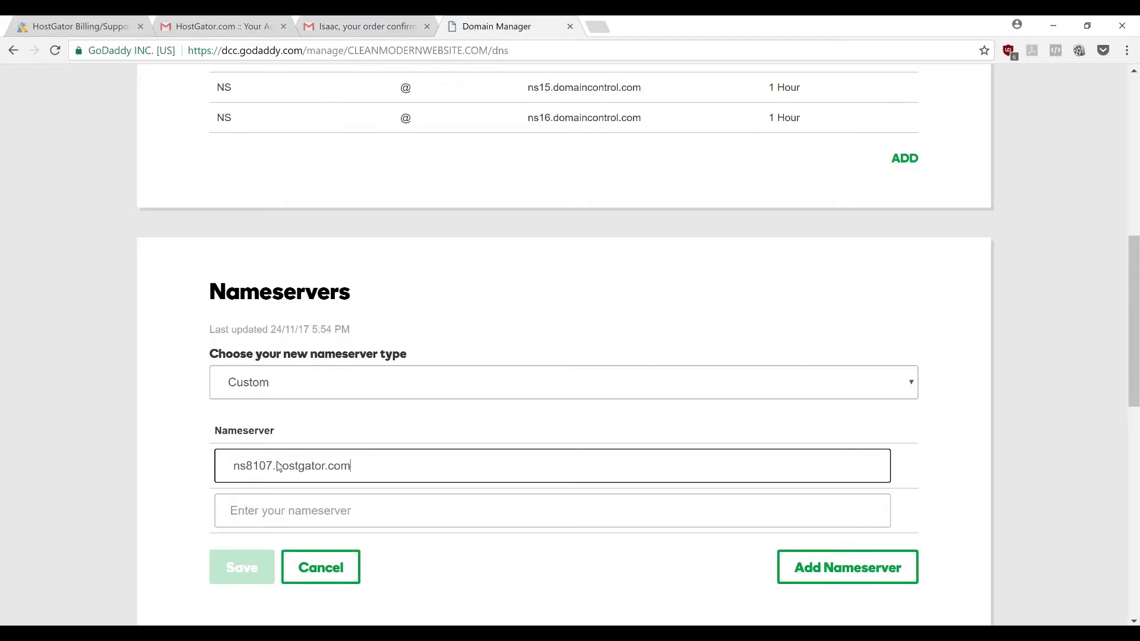
{"action": "left_click", "coordinate": [256, 515]}
{"action": "key", "text": "ctrl+v"}
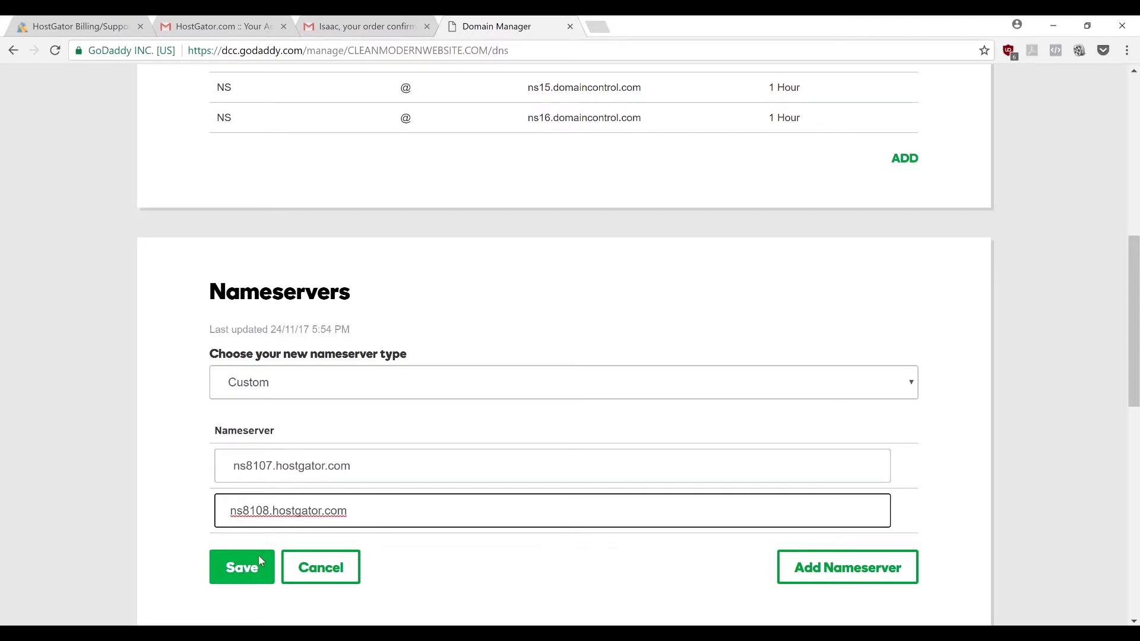
{"action": "left_click", "coordinate": [252, 569]}
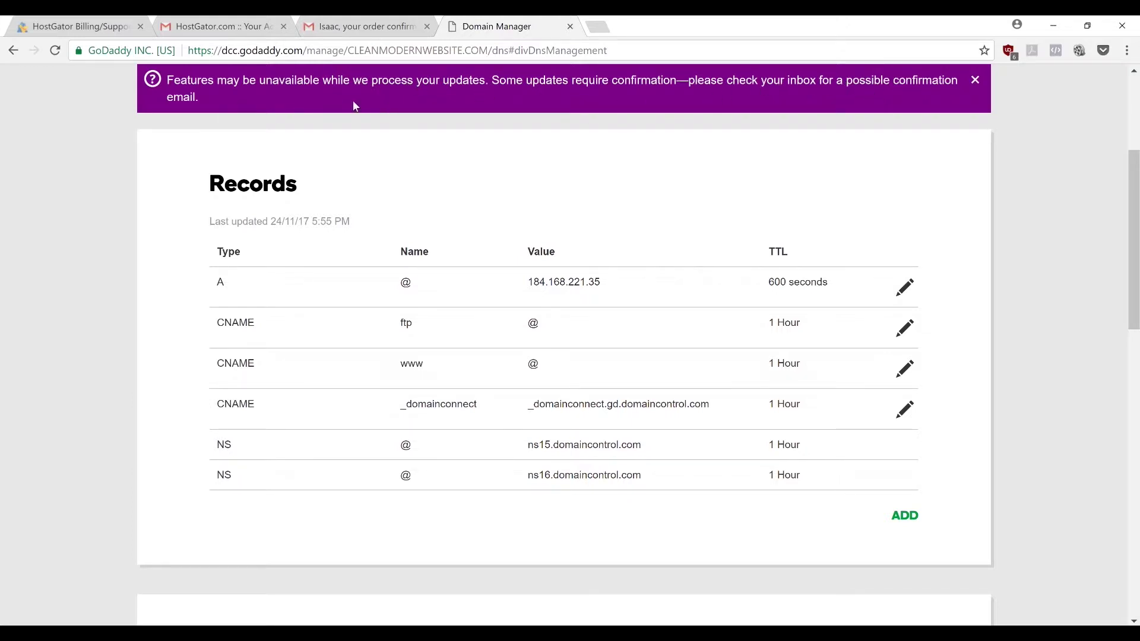
- Scroll the DNS page to confirm the Nameservers section lists the custom HostGator nameservers
{"action": "scroll", "coordinate": [683, 306], "scroll_direction": "down", "scroll_amount": 3}
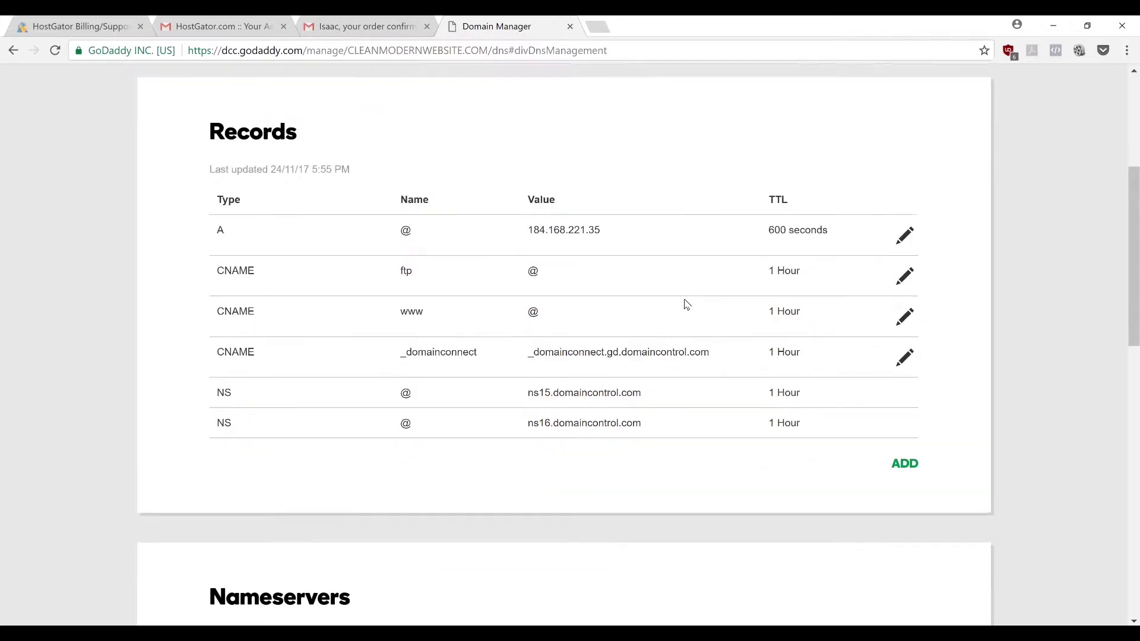
{"action": "scroll", "coordinate": [697, 366], "scroll_direction": "down", "scroll_amount": 3}
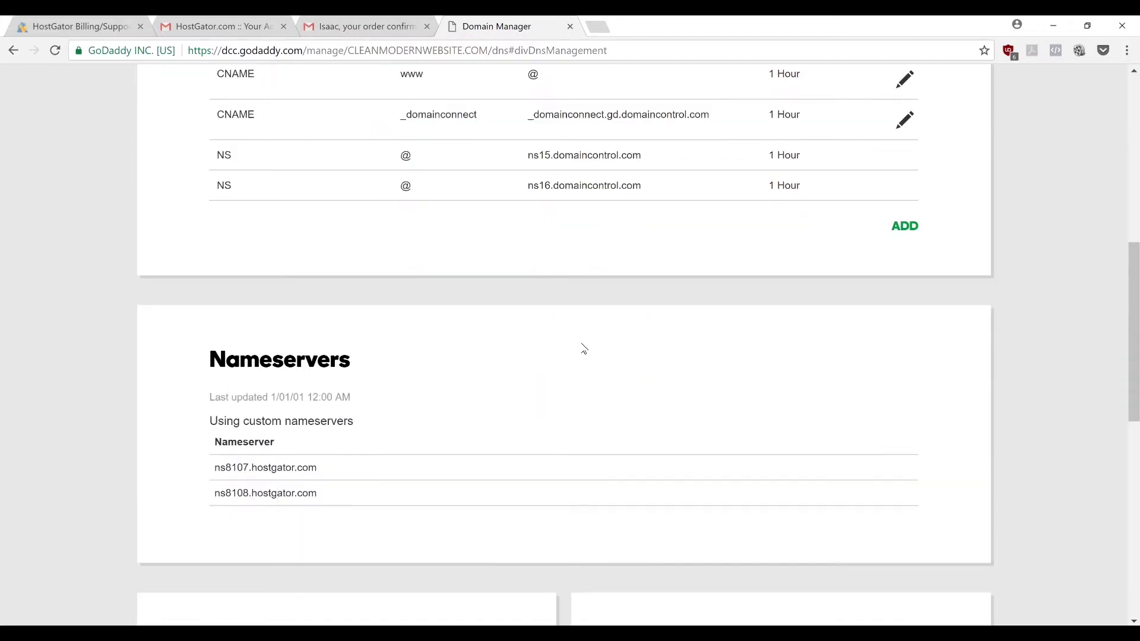
{"action": "scroll", "coordinate": [636, 329], "scroll_direction": "up", "scroll_amount": 1}
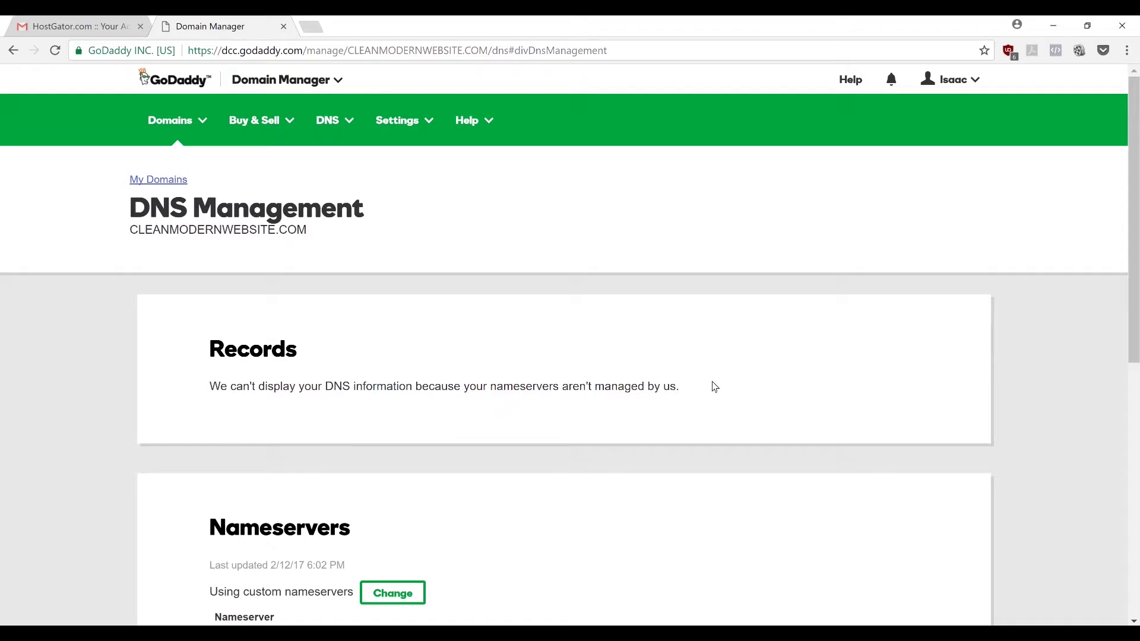
- Highlight, then deselect, the Records message saying DNS records can no longer be displayed
{"action": "left_click_drag", "start_coordinate": [781, 392], "coordinate": [340, 332]}
{"action": "left_click", "coordinate": [213, 343]}
{"action": "left_click_drag", "start_coordinate": [208, 386], "coordinate": [652, 418]}
{"action": "left_click", "coordinate": [652, 418]}
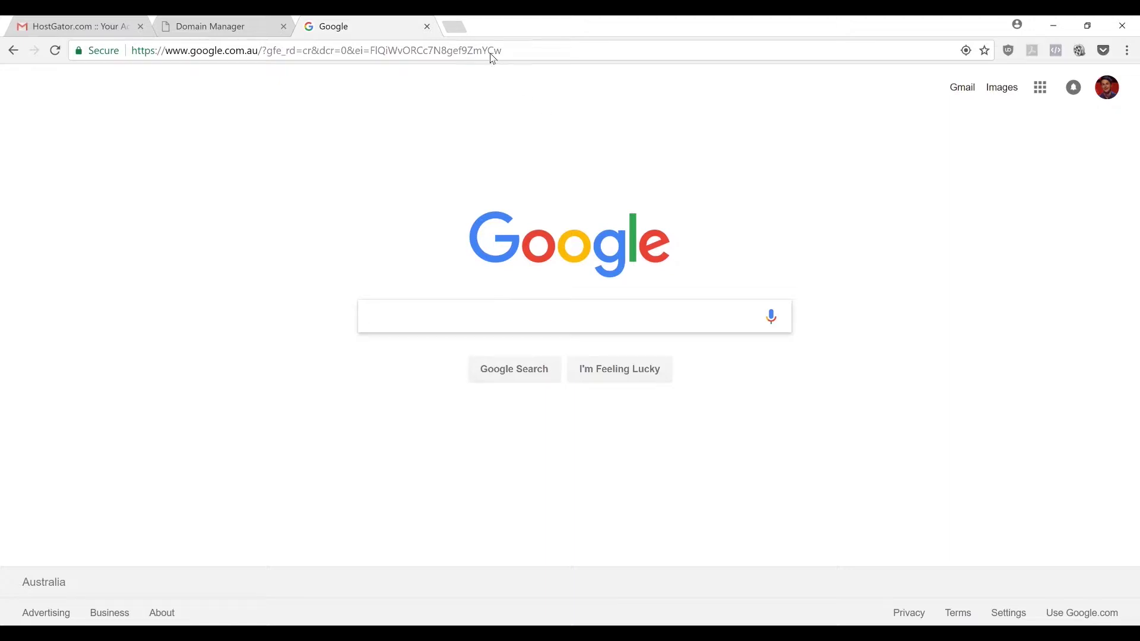
- Load cleanmodernwebsite.com in the address bar to reach HostGator's Getting Started page
{"action": "key", "text": "ctrl+l"}
{"action": "type", "text": "cleanmo"}
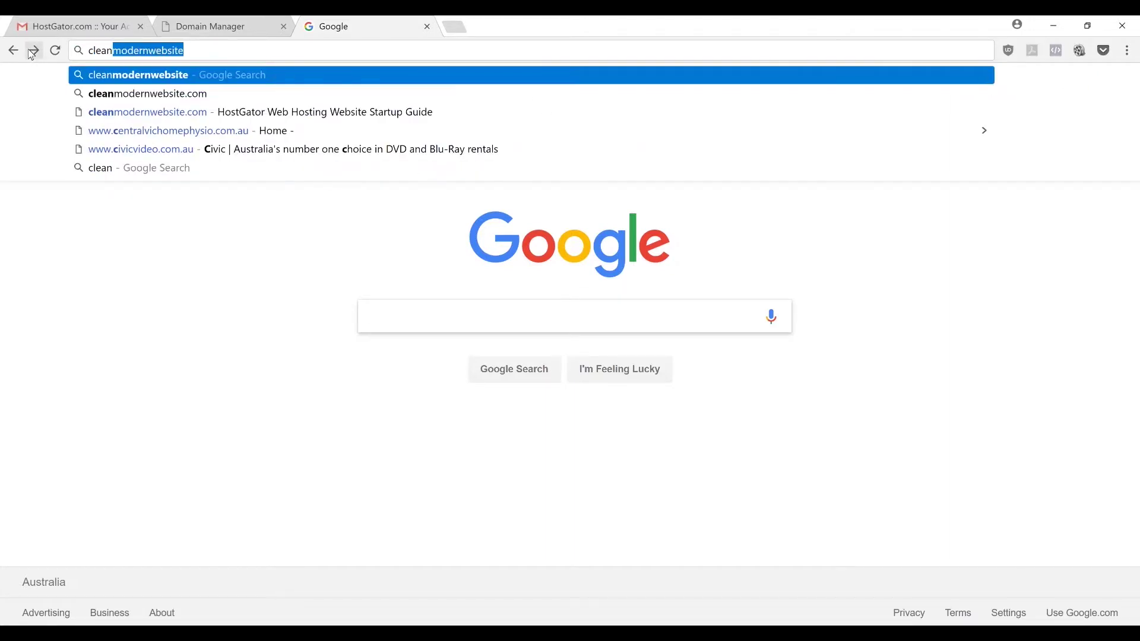
{"action": "type", "text": "dernwe"}
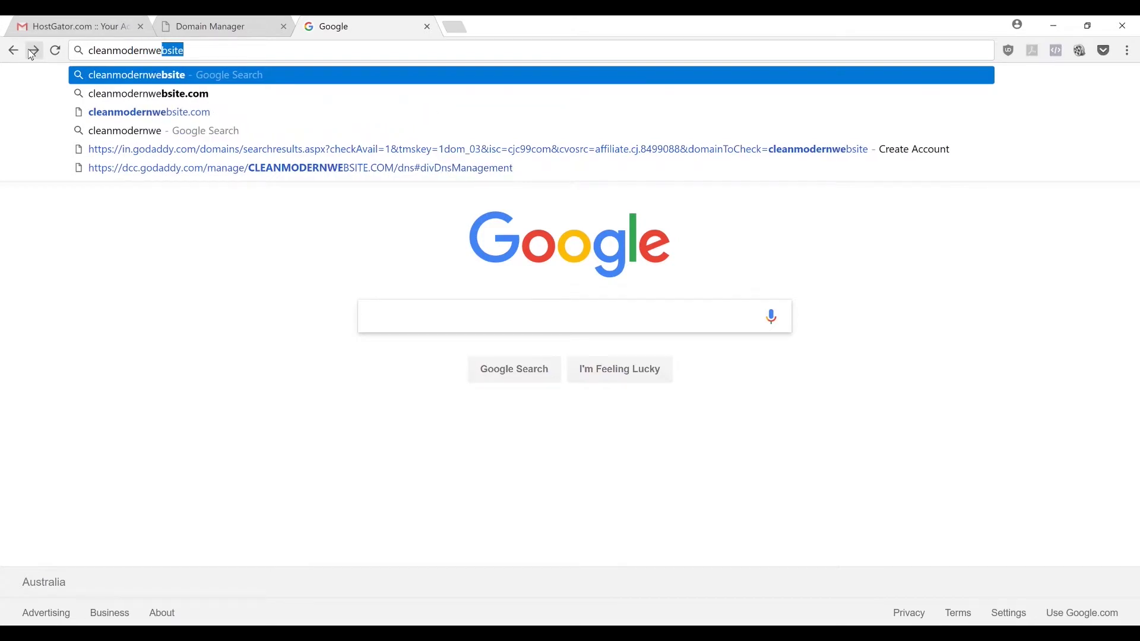
{"action": "type", "text": "bsite.com"}
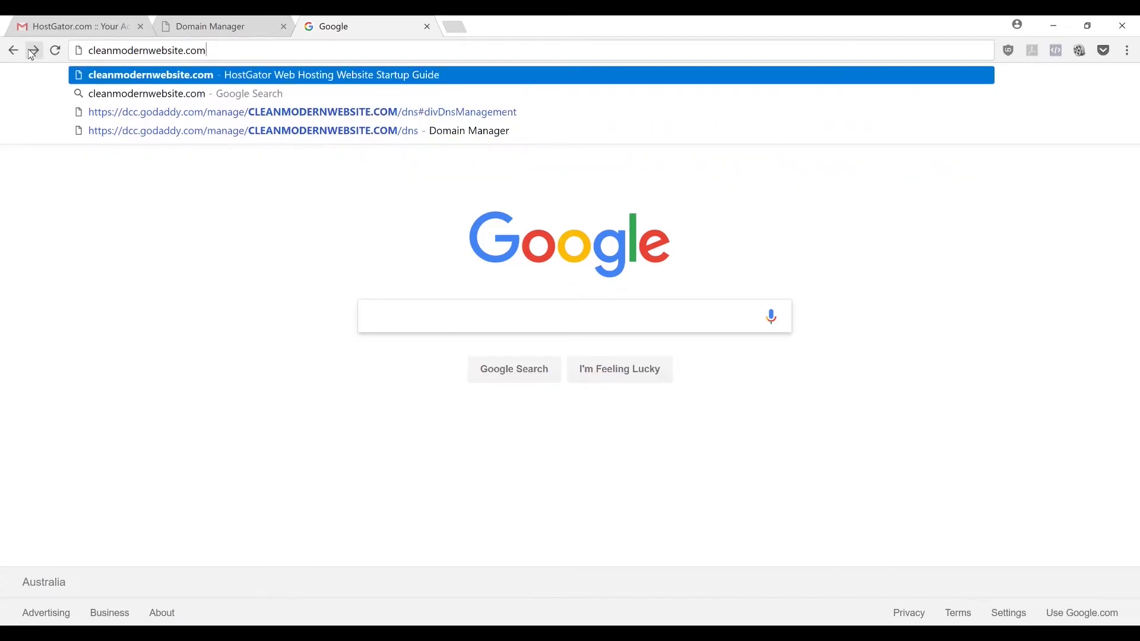
{"action": "key", "text": "Return"}
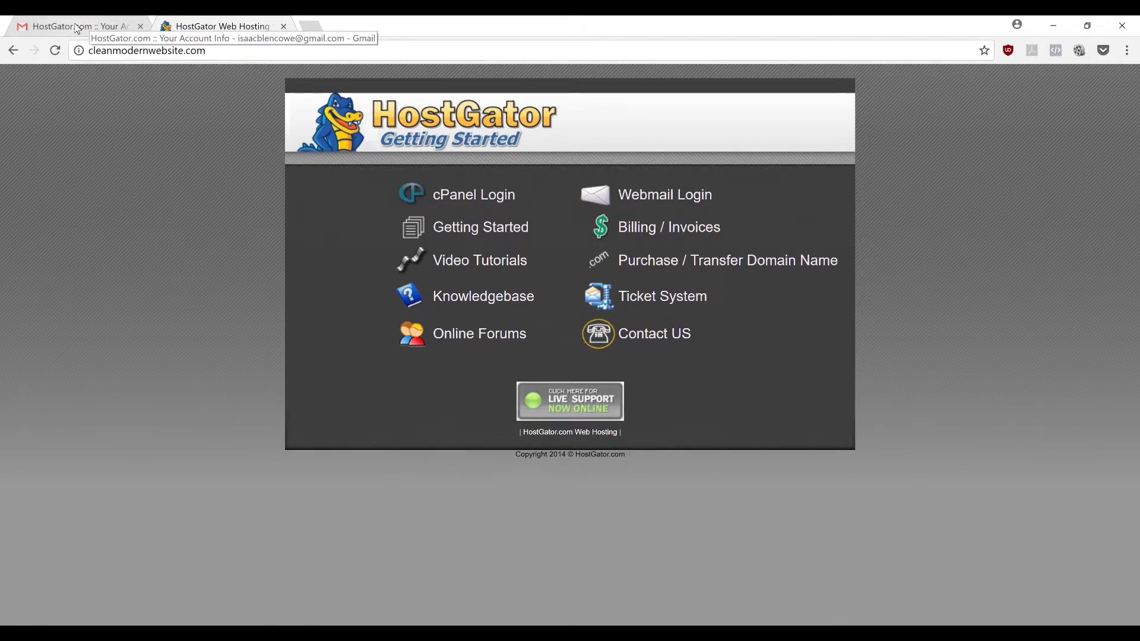
- Open the Control Panel link from the HostGator welcome email in a new tab
{"action": "left_click", "coordinate": [77, 28]}
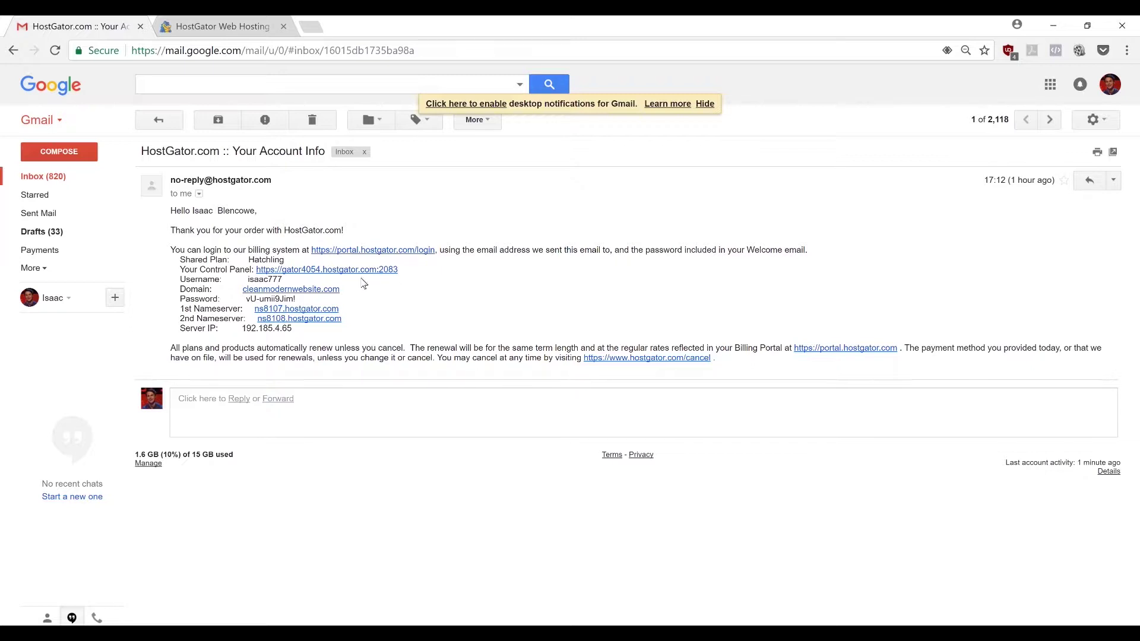
{"action": "right_click", "coordinate": [349, 273]}
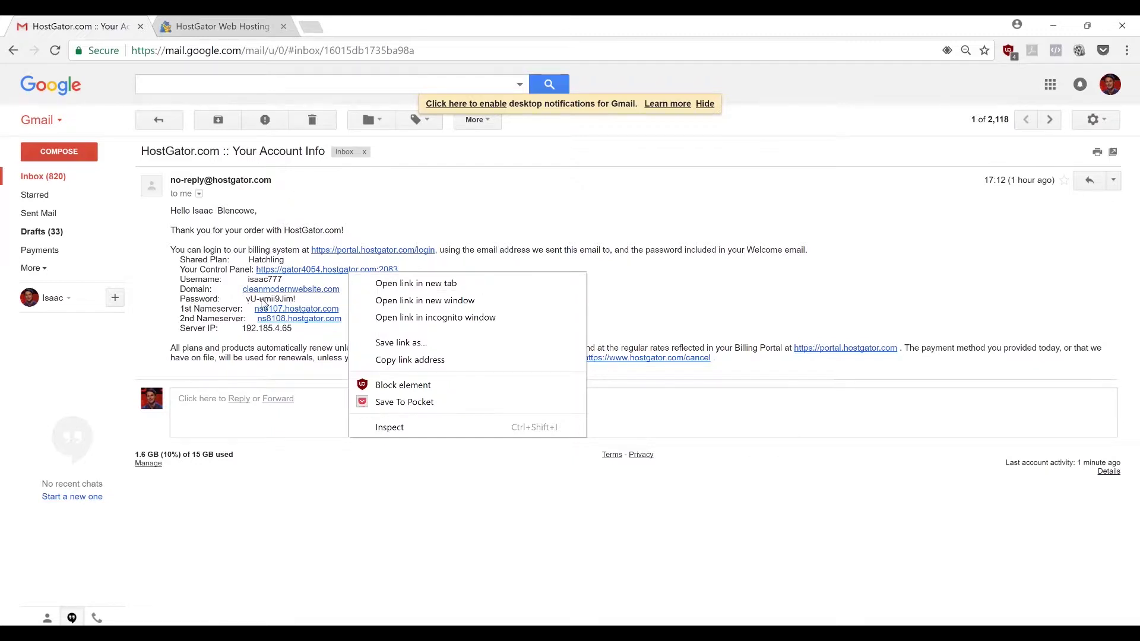
{"action": "left_click", "coordinate": [402, 283]}
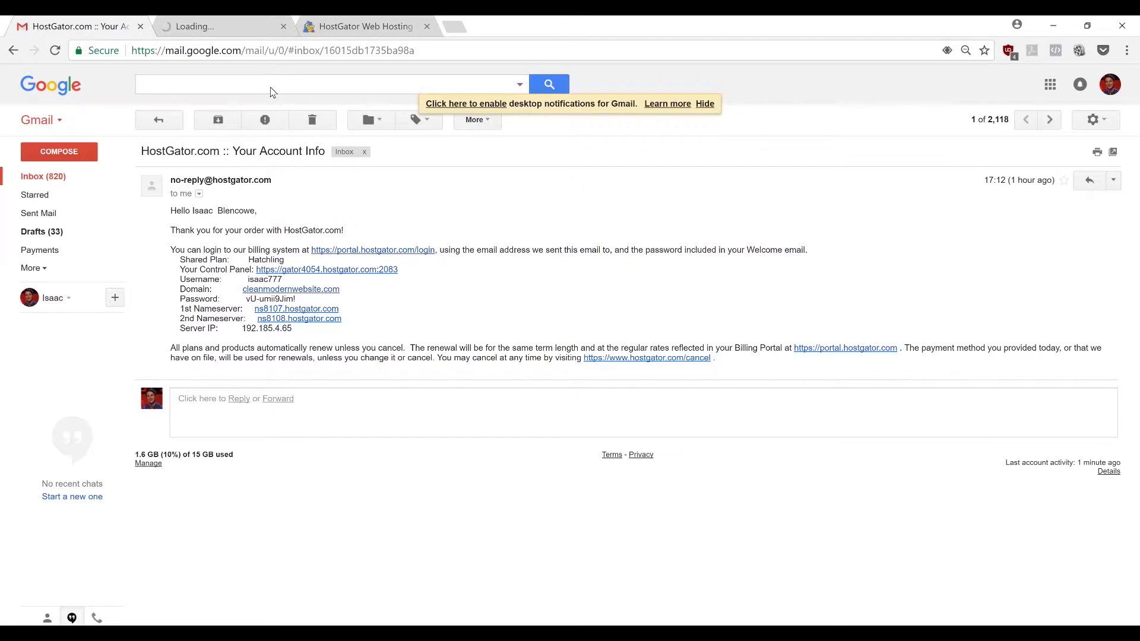
{"action": "left_click", "coordinate": [230, 27]}
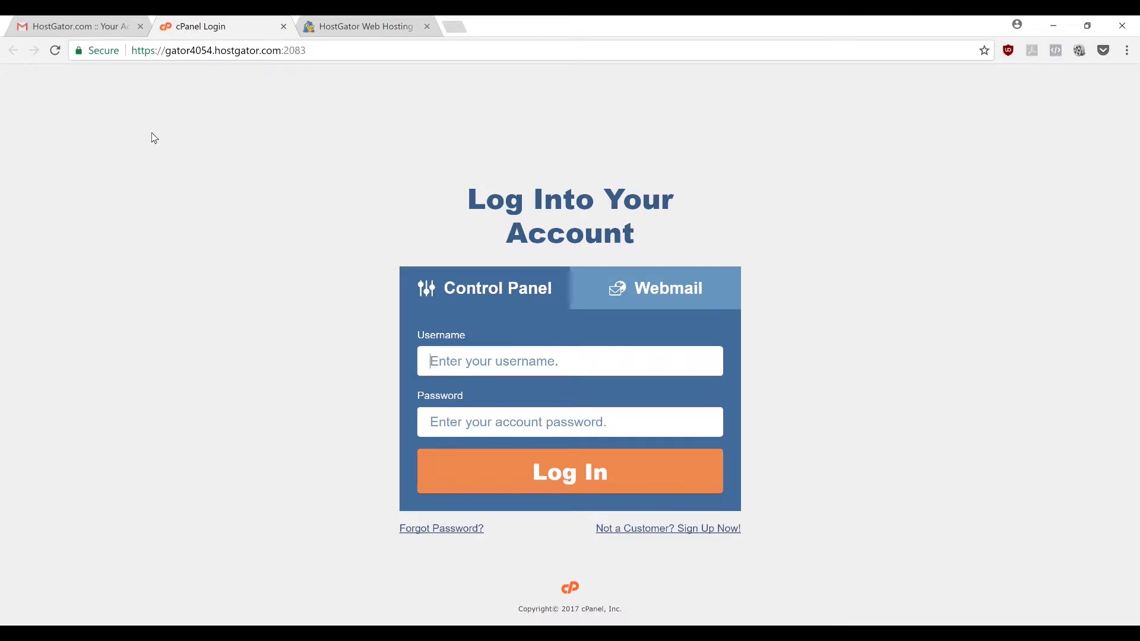
- Copy the username from the welcome email into the cPanel login form
{"action": "left_click", "coordinate": [112, 28]}
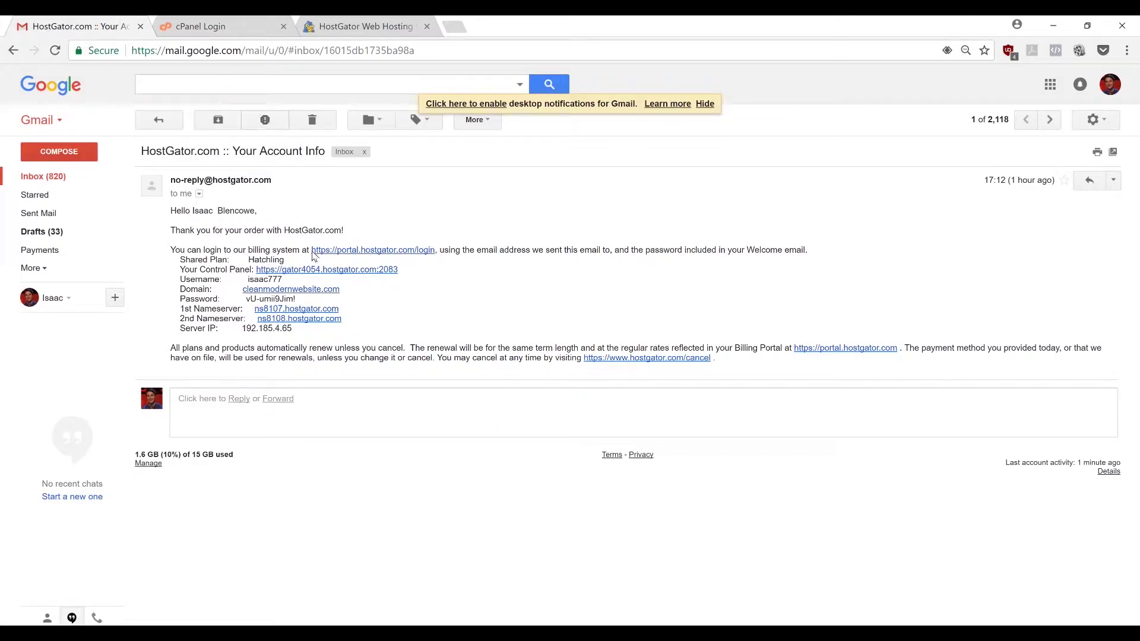
{"action": "double_click", "coordinate": [252, 280]}
{"action": "key", "text": "ctrl+c"}
{"action": "left_click", "coordinate": [248, 24]}
{"action": "key", "text": "ctrl+v"}
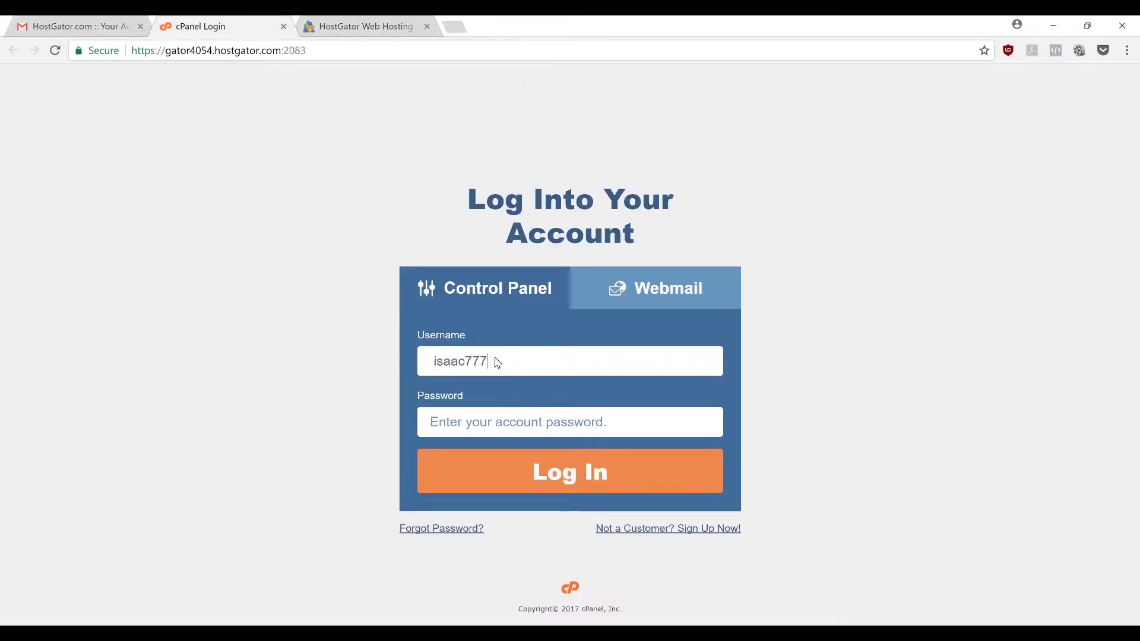
{"action": "left_click", "coordinate": [477, 428]}
- Copy the account password from the email into the form and log in to cPanel
{"action": "left_click", "coordinate": [92, 24]}
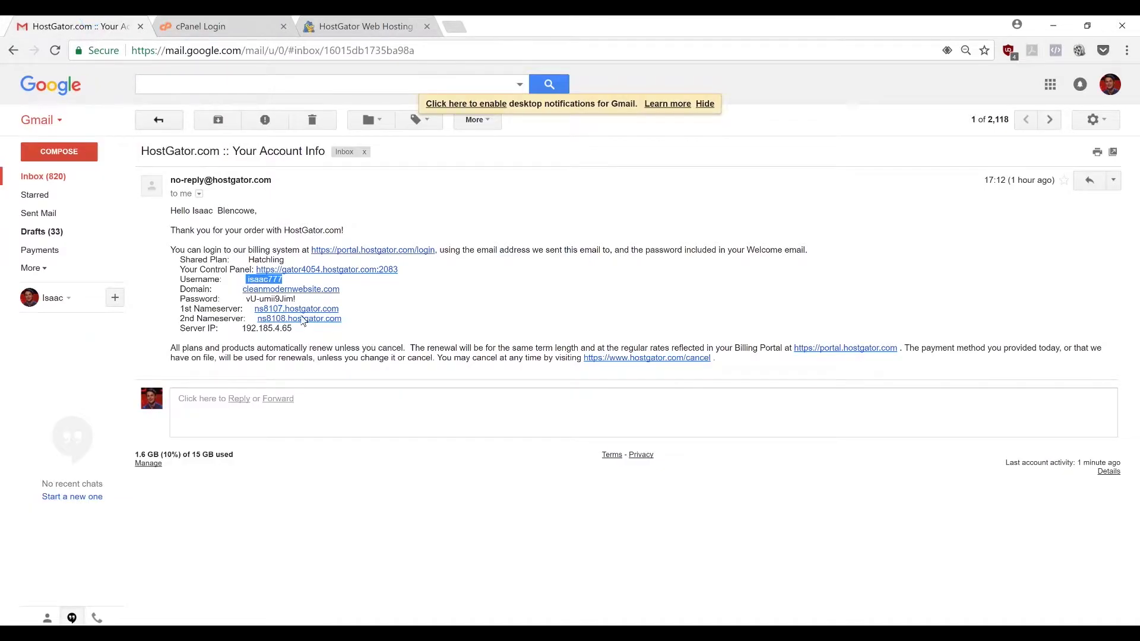
{"action": "left_click_drag", "start_coordinate": [247, 300], "coordinate": [297, 303]}
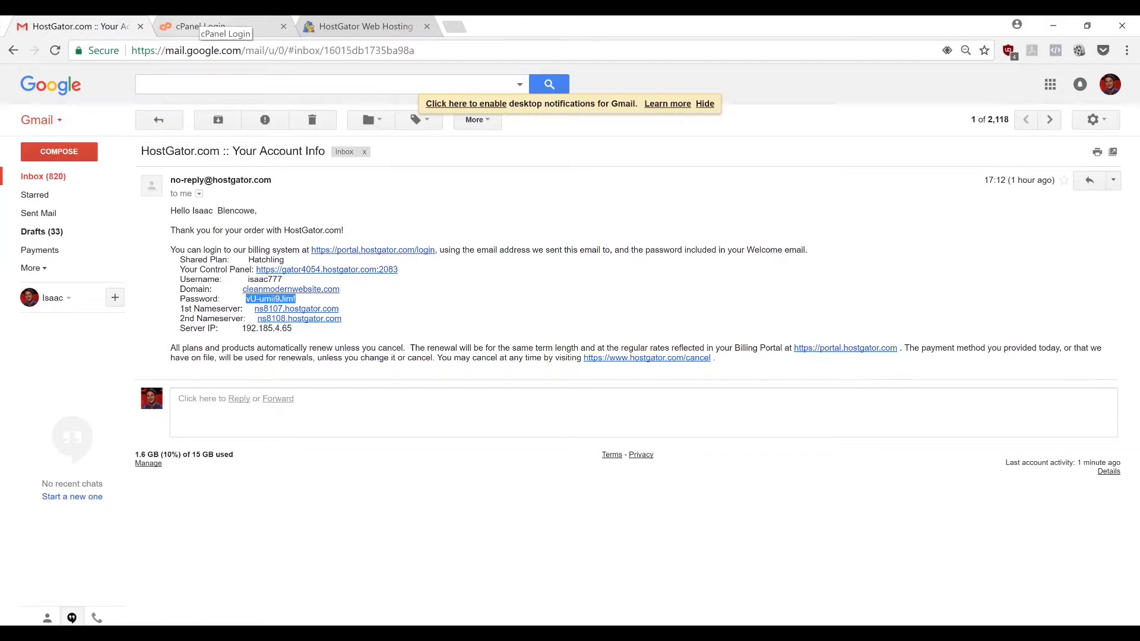
{"action": "left_click", "coordinate": [202, 26]}
{"action": "left_click", "coordinate": [484, 423]}
{"action": "key", "text": "ctrl+v"}
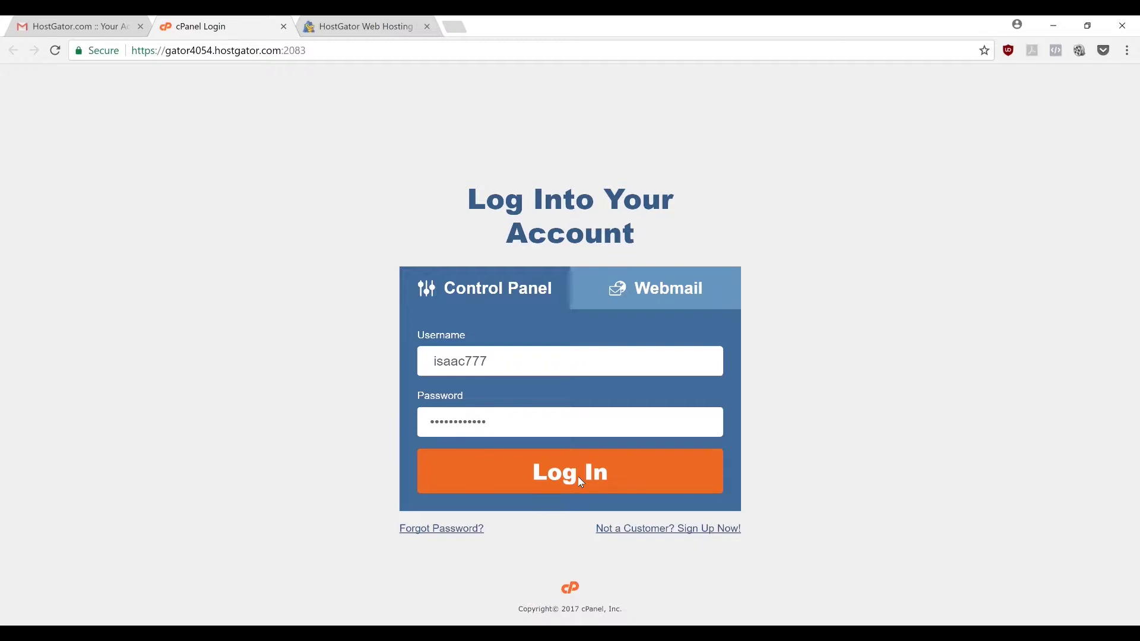
{"action": "left_click", "coordinate": [579, 477]}
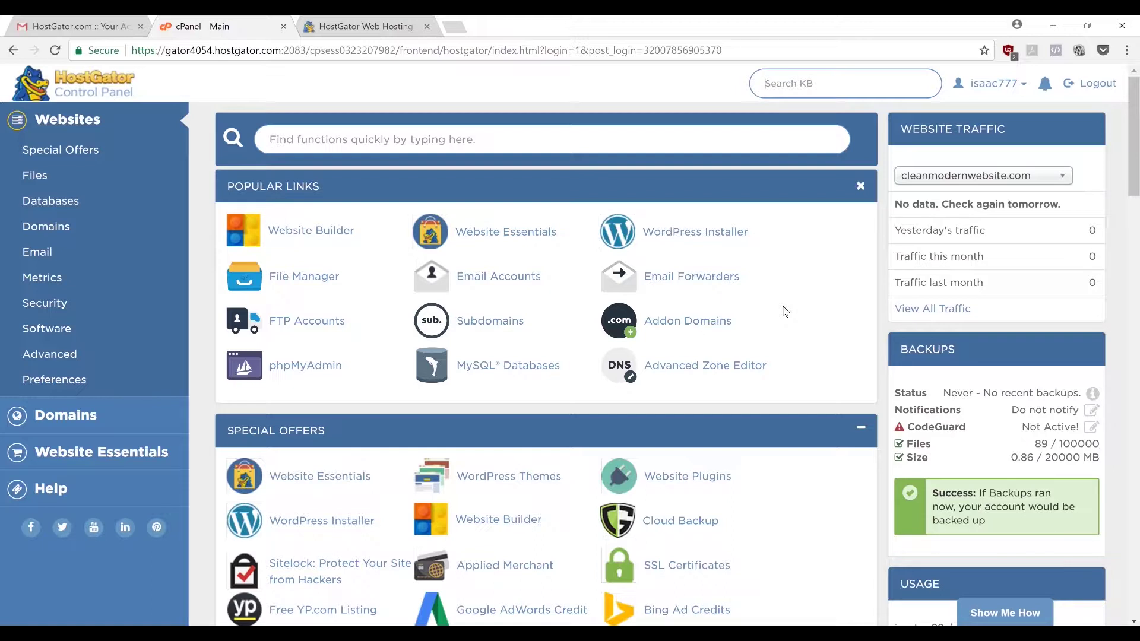
- Open Password & Security from the cPanel account menu
{"action": "left_click", "coordinate": [1023, 85]}
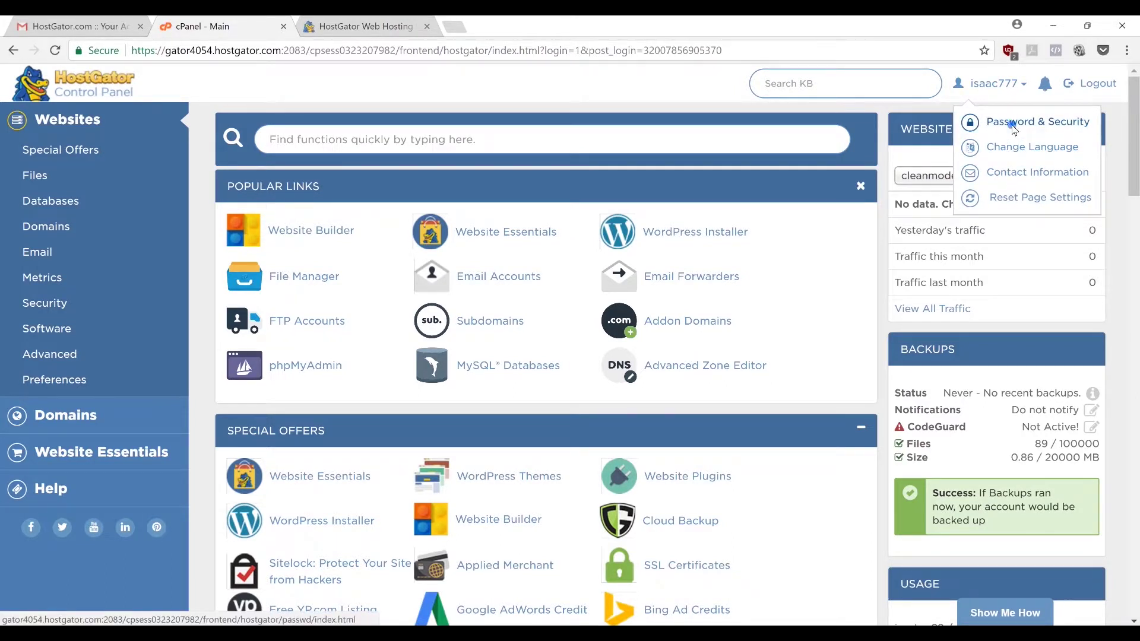
{"action": "left_click", "coordinate": [1010, 124]}
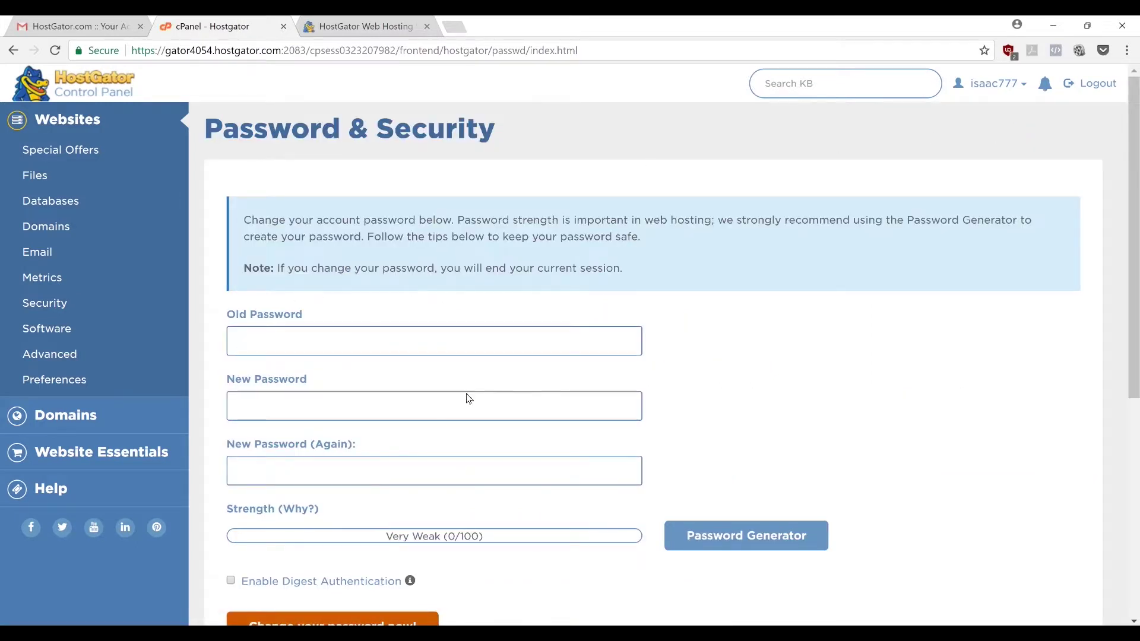
- Change the cPanel password, pasting the old password from the email and entering a new one twice
{"action": "left_click", "coordinate": [64, 26]}
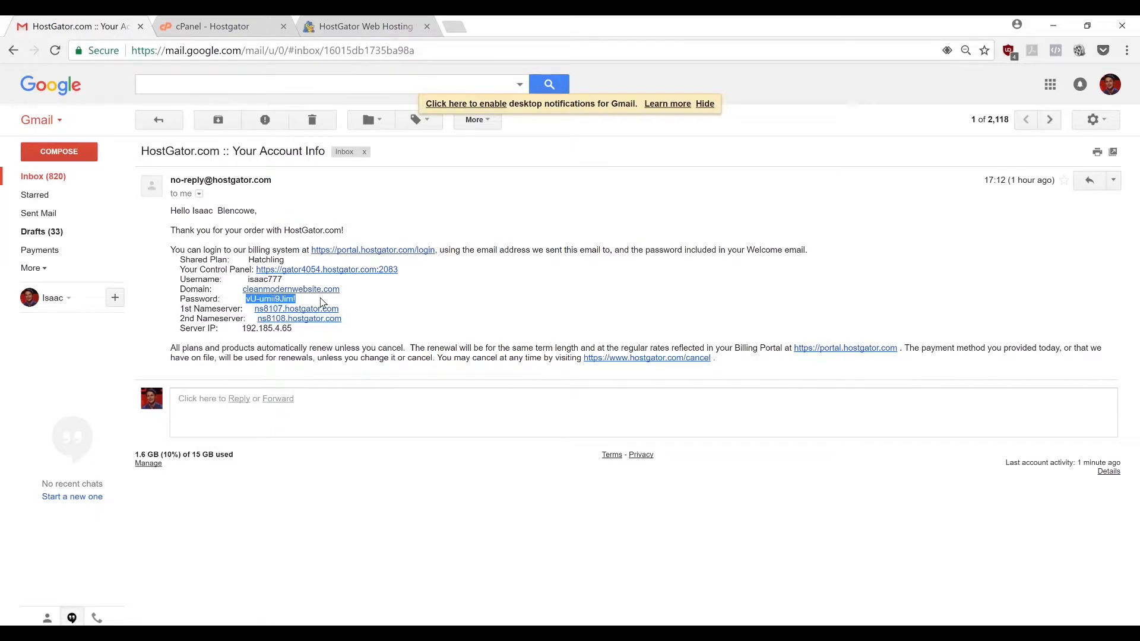
{"action": "left_click", "coordinate": [186, 21]}
{"action": "left_click", "coordinate": [257, 331]}
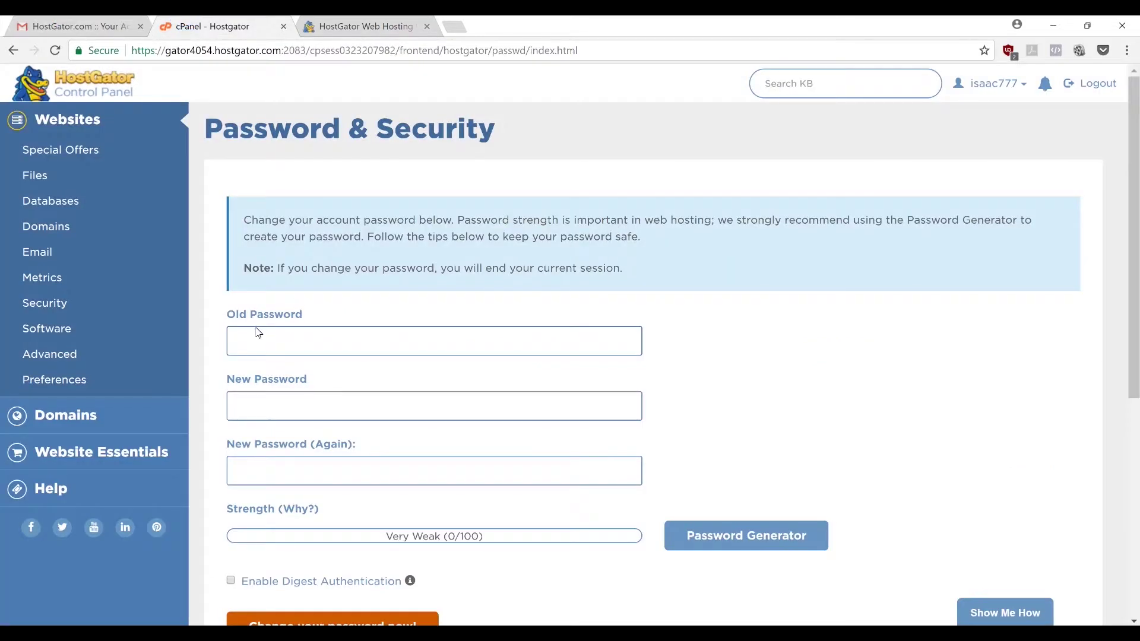
{"action": "key", "text": "ctrl+v"}
{"action": "left_click", "coordinate": [258, 406]}
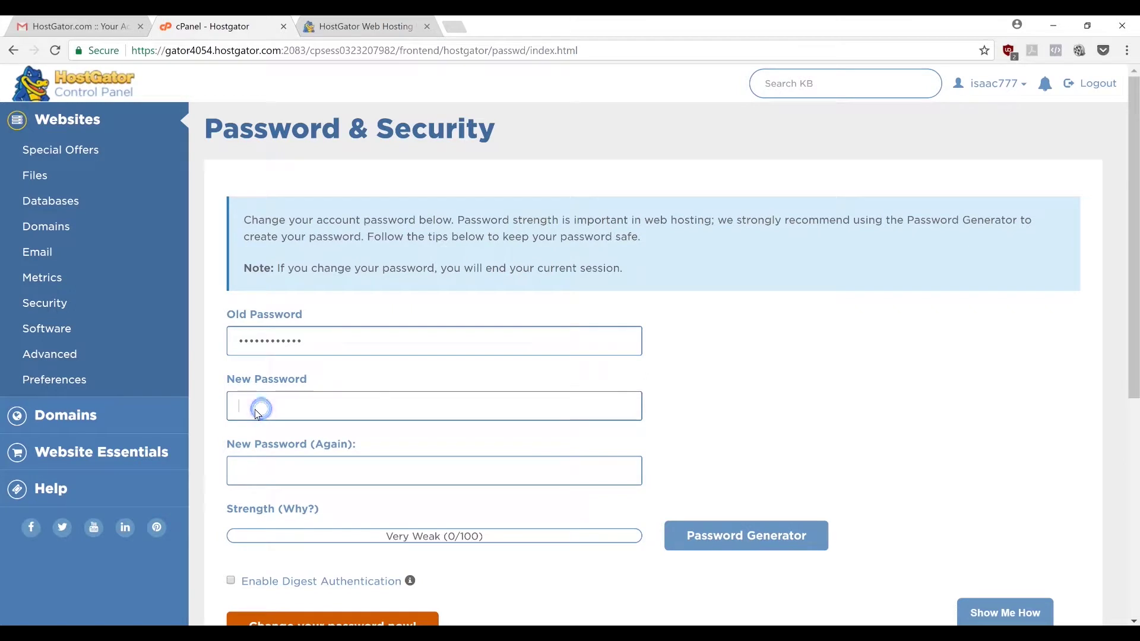
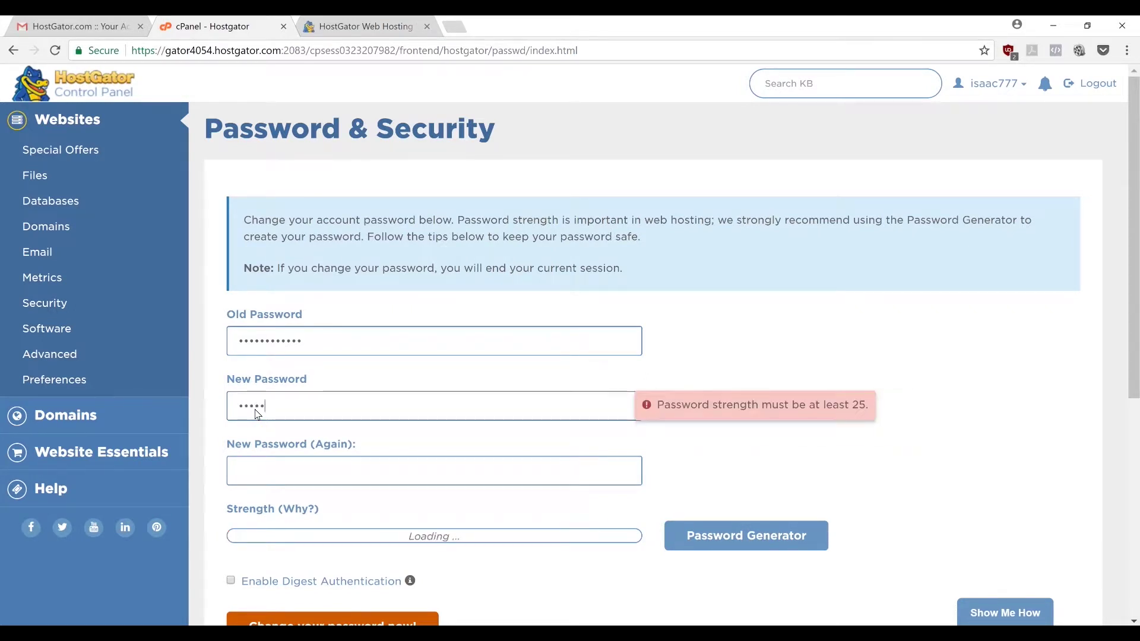
{"action": "left_click", "coordinate": [295, 478]}
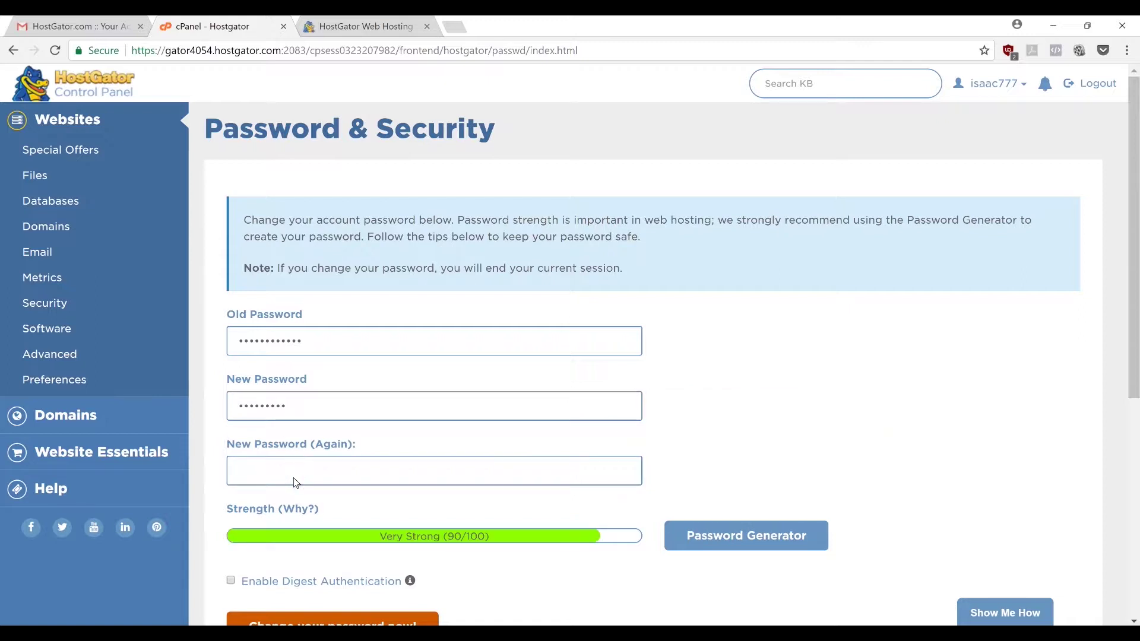
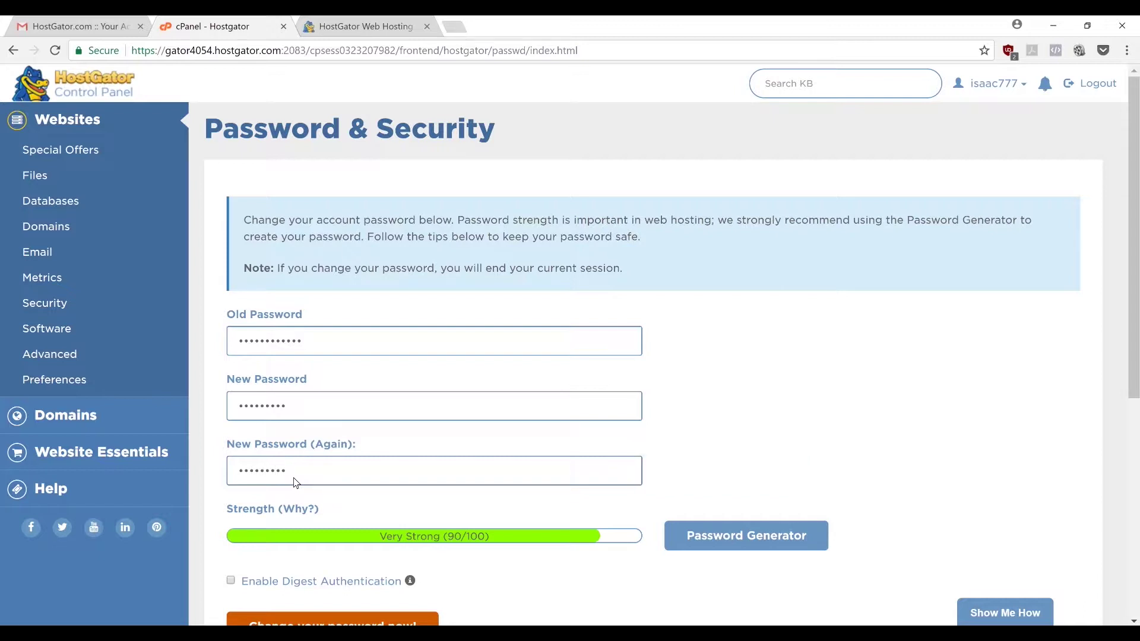
{"action": "scroll", "coordinate": [708, 512], "scroll_direction": "down", "scroll_amount": 1}
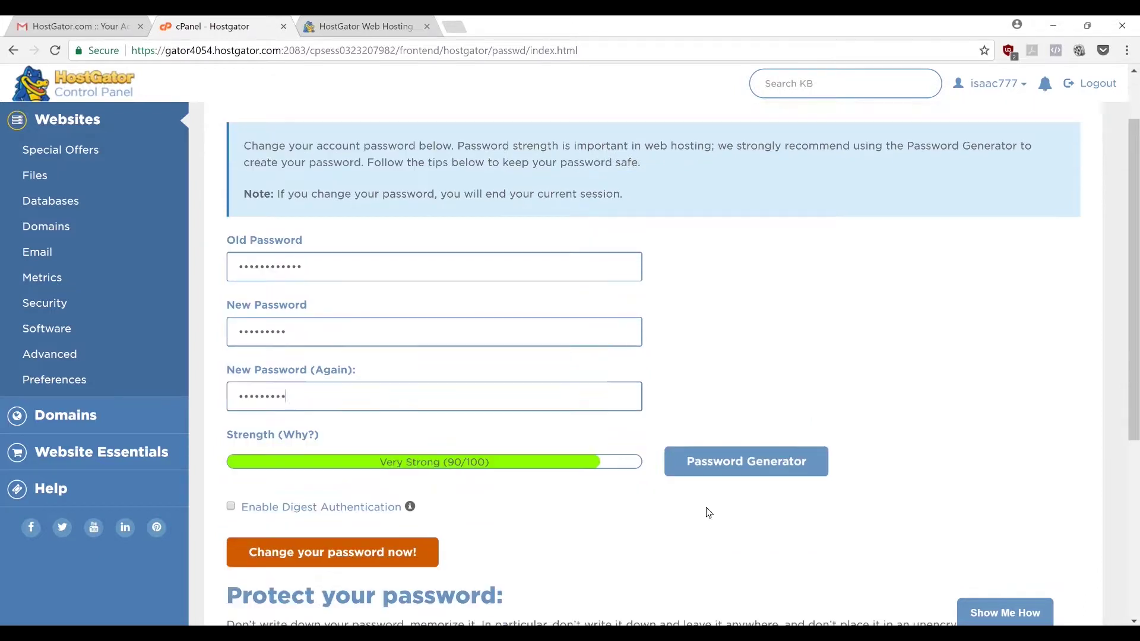
{"action": "left_click", "coordinate": [285, 558]}
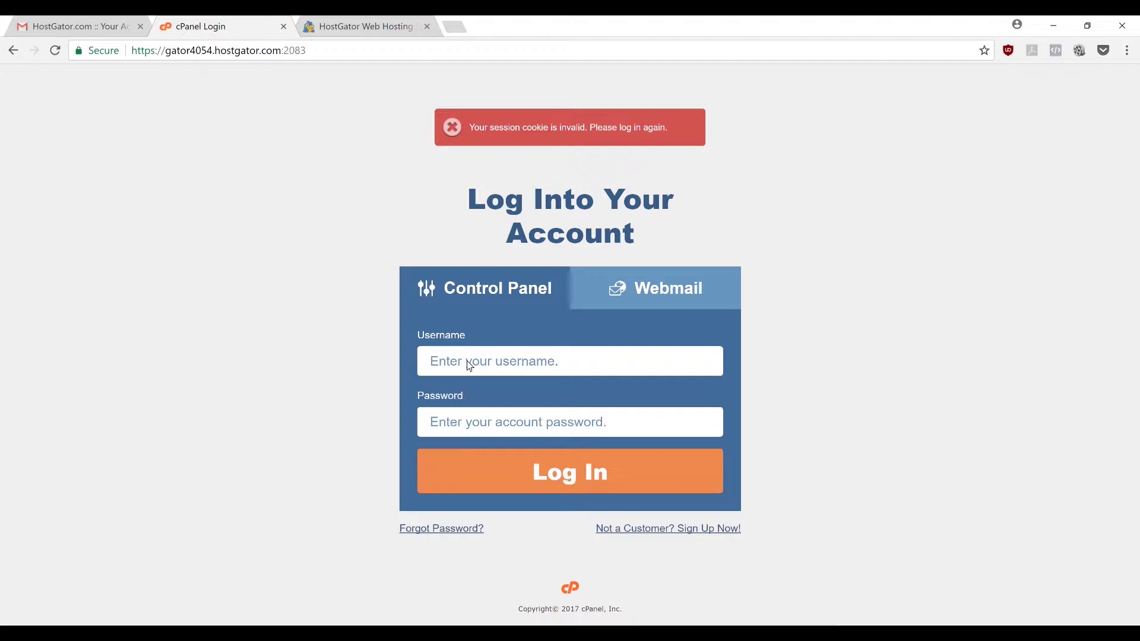
- Log back into cPanel with the saved username and the new password
{"action": "left_click", "coordinate": [107, 26]}
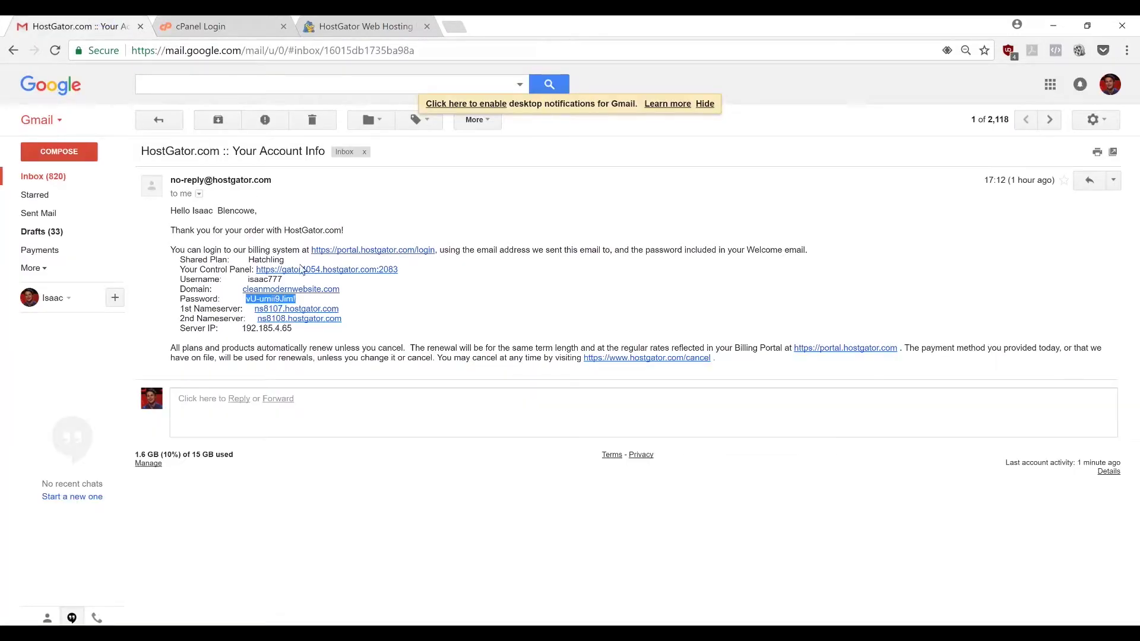
{"action": "left_click", "coordinate": [214, 26]}
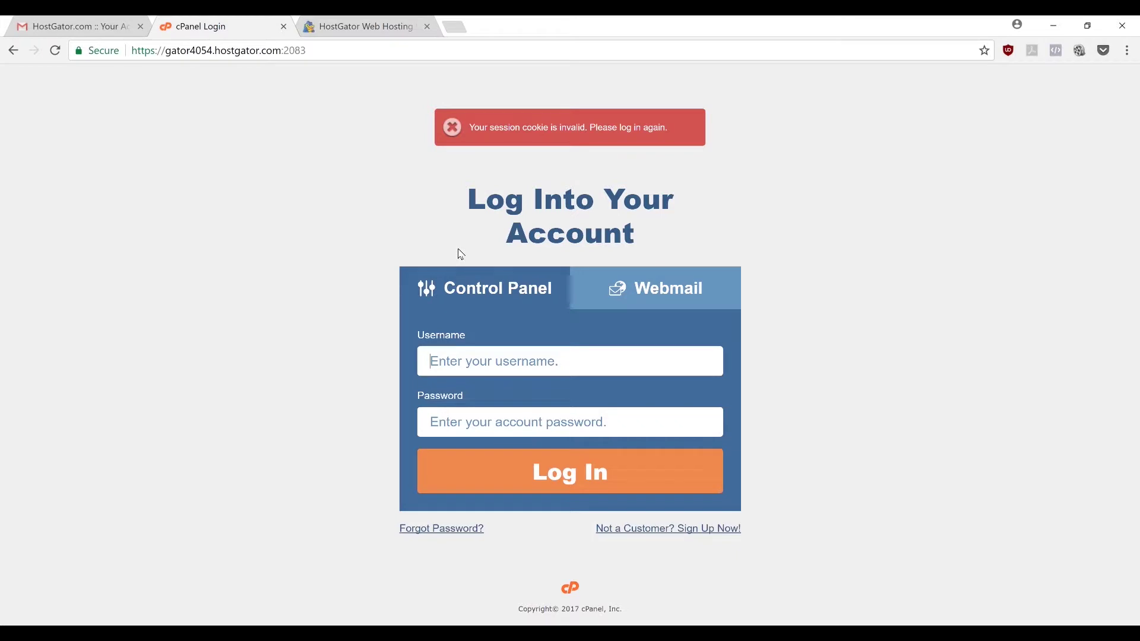
{"action": "type", "text": "isaac777"}
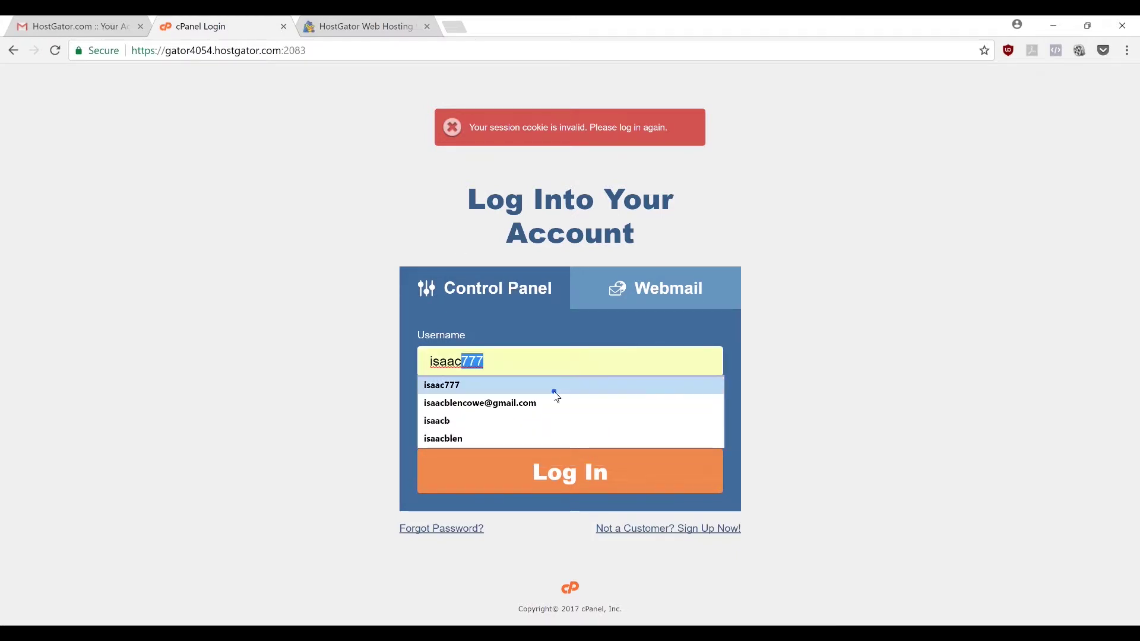
{"action": "left_click", "coordinate": [553, 389]}
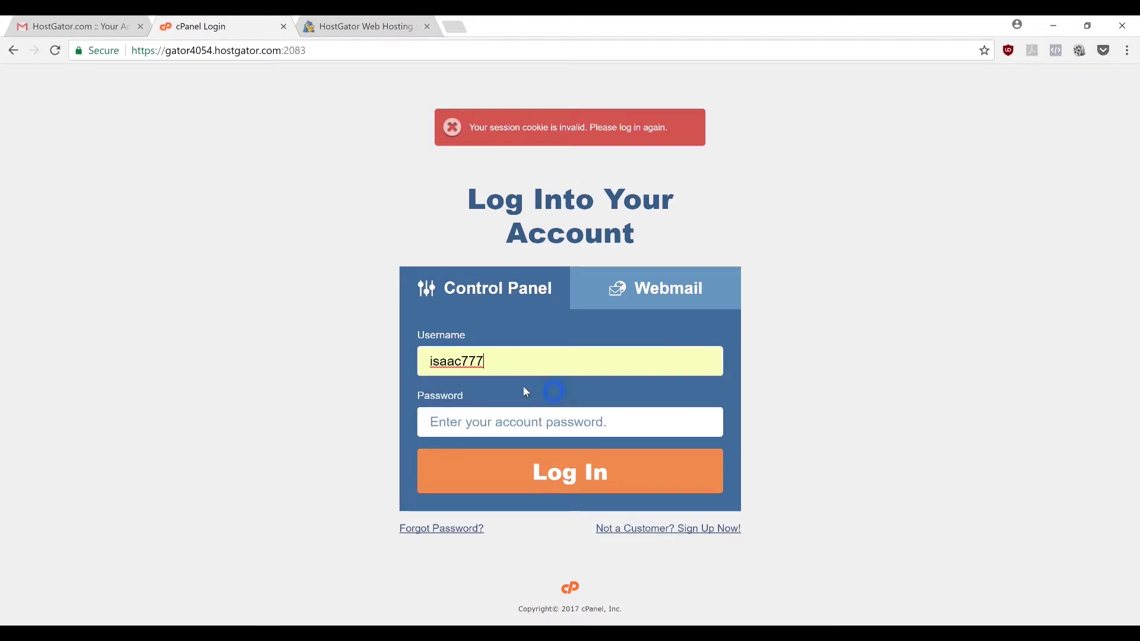
{"action": "left_click", "coordinate": [458, 423]}
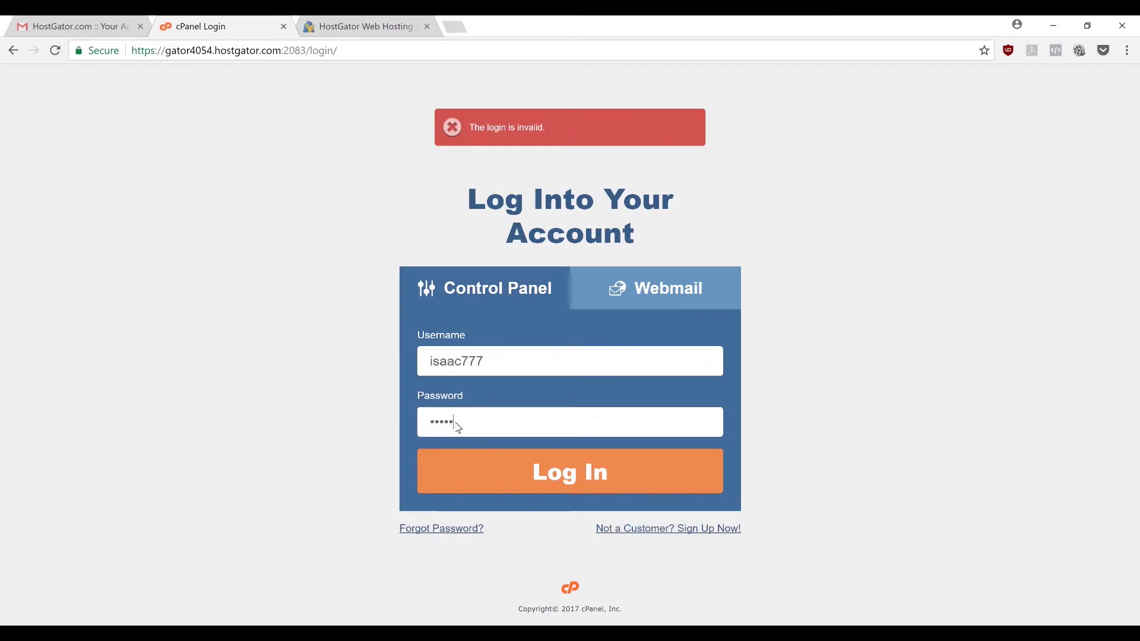
{"action": "type", "text": "••••"}
{"action": "key", "text": "Return"}
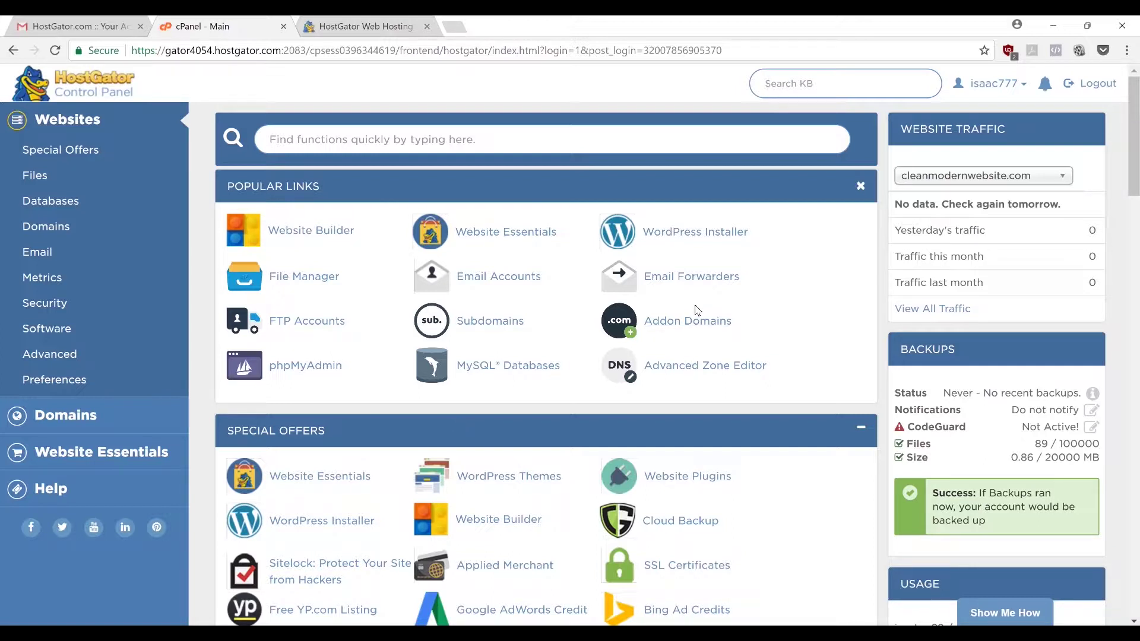
- Launch WordPress Installer from Popular Links and review the WordPress 4.8.1 installation page
{"action": "scroll", "coordinate": [689, 314], "scroll_direction": "down", "scroll_amount": 4}
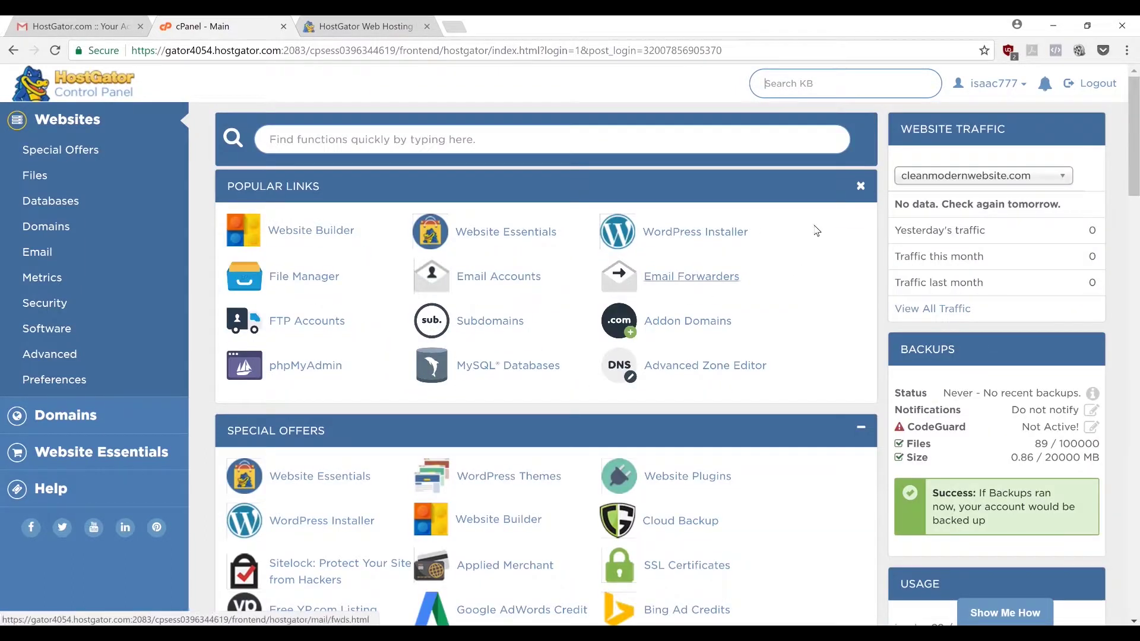
{"action": "scroll", "coordinate": [653, 332], "scroll_direction": "up", "scroll_amount": 4}
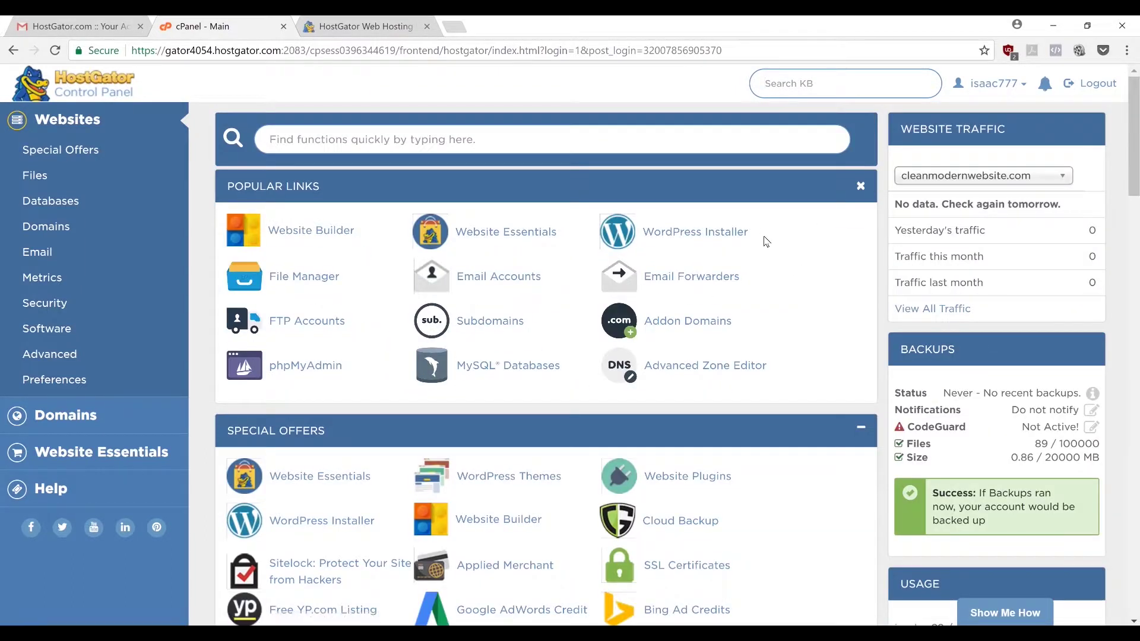
{"action": "left_click", "coordinate": [700, 234]}
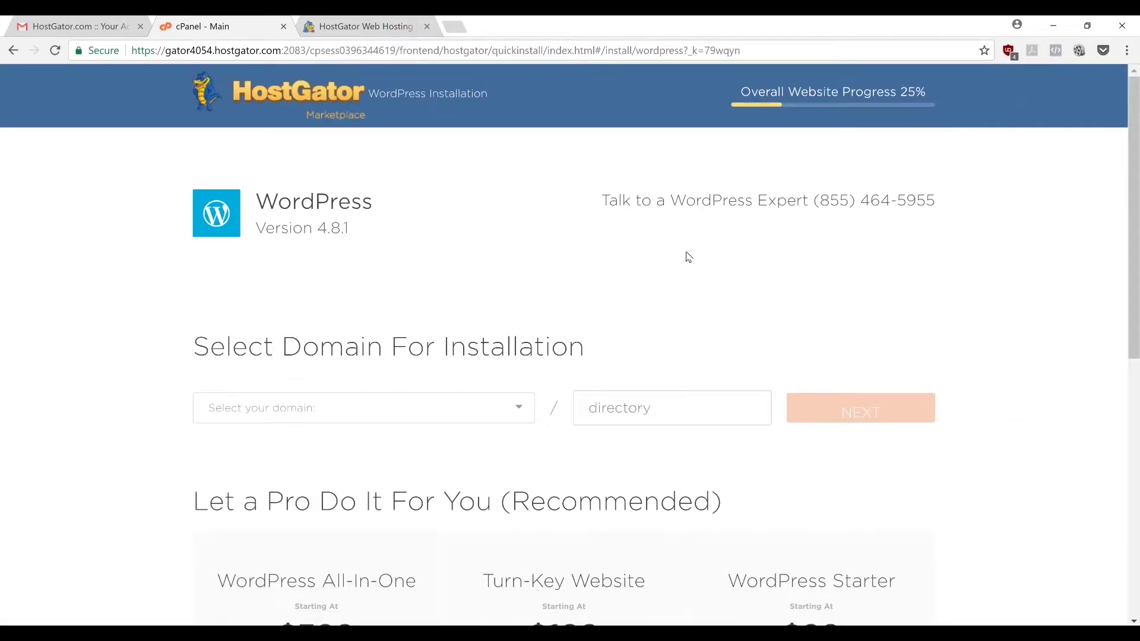
{"action": "scroll", "coordinate": [631, 247], "scroll_direction": "down", "scroll_amount": 1}
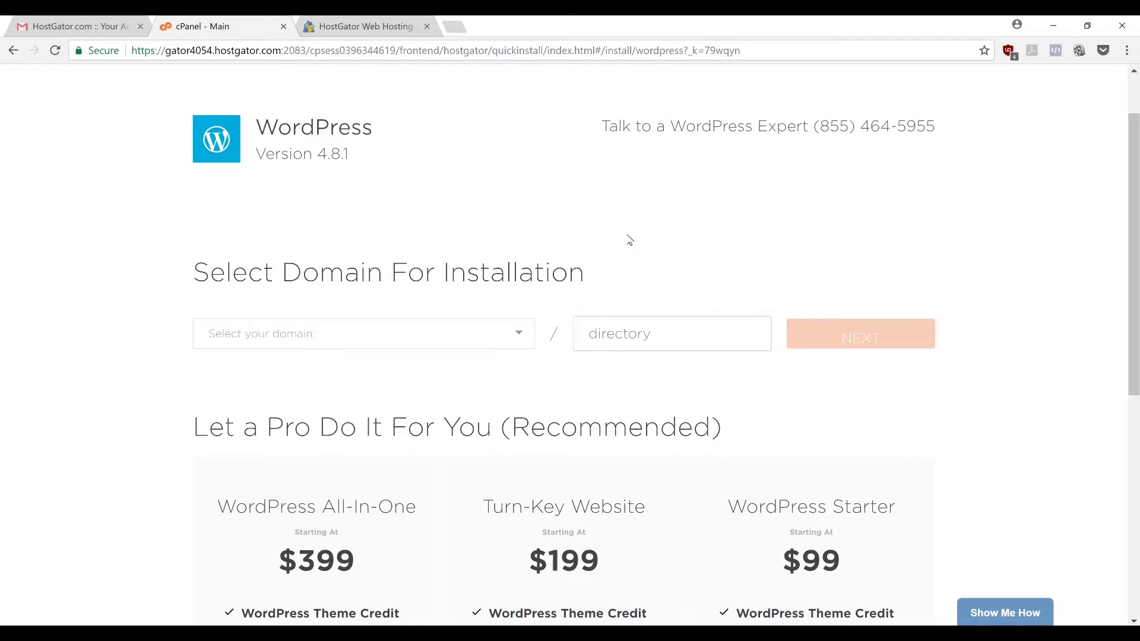
{"action": "scroll", "coordinate": [498, 334], "scroll_direction": "up", "scroll_amount": 1}
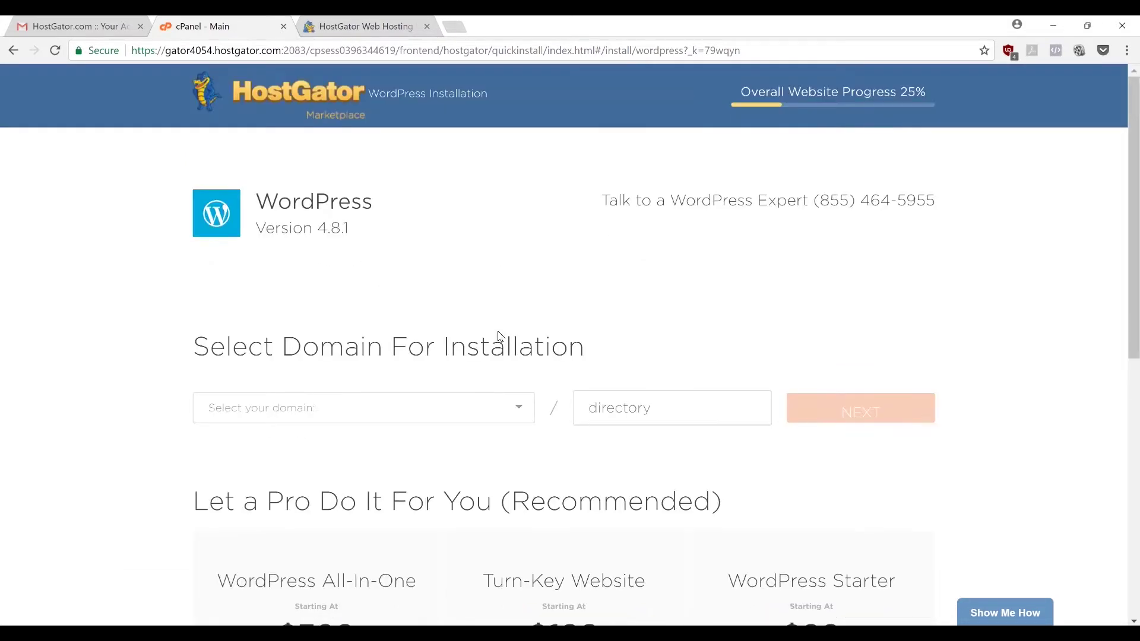
{"action": "scroll", "coordinate": [514, 295], "scroll_direction": "down", "scroll_amount": 1}
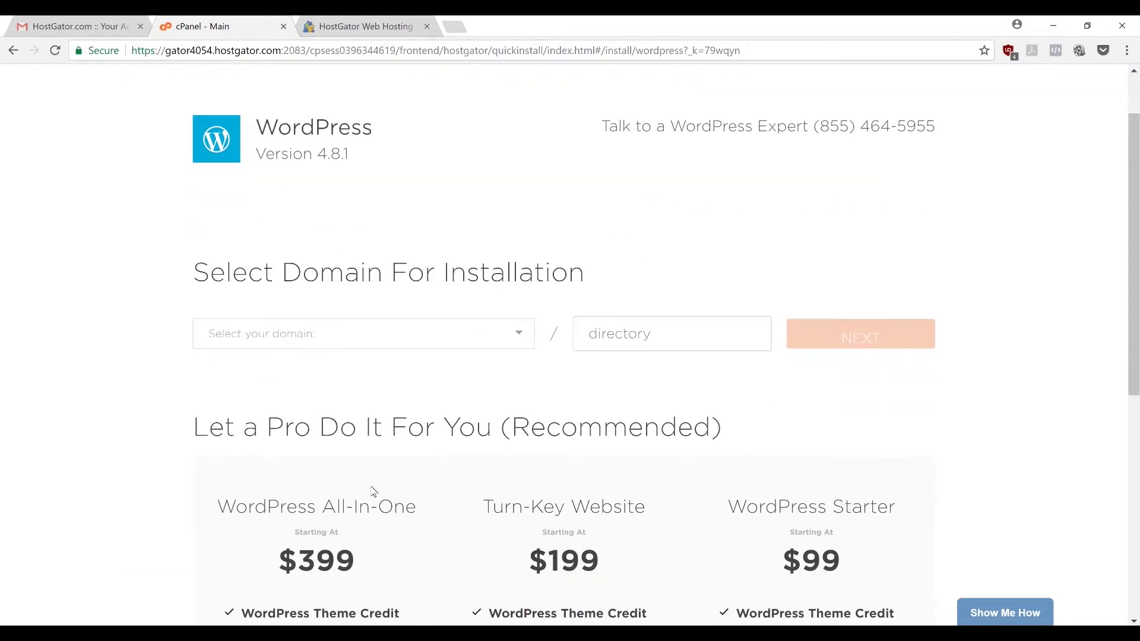
{"action": "scroll", "coordinate": [383, 475], "scroll_direction": "down", "scroll_amount": 1}
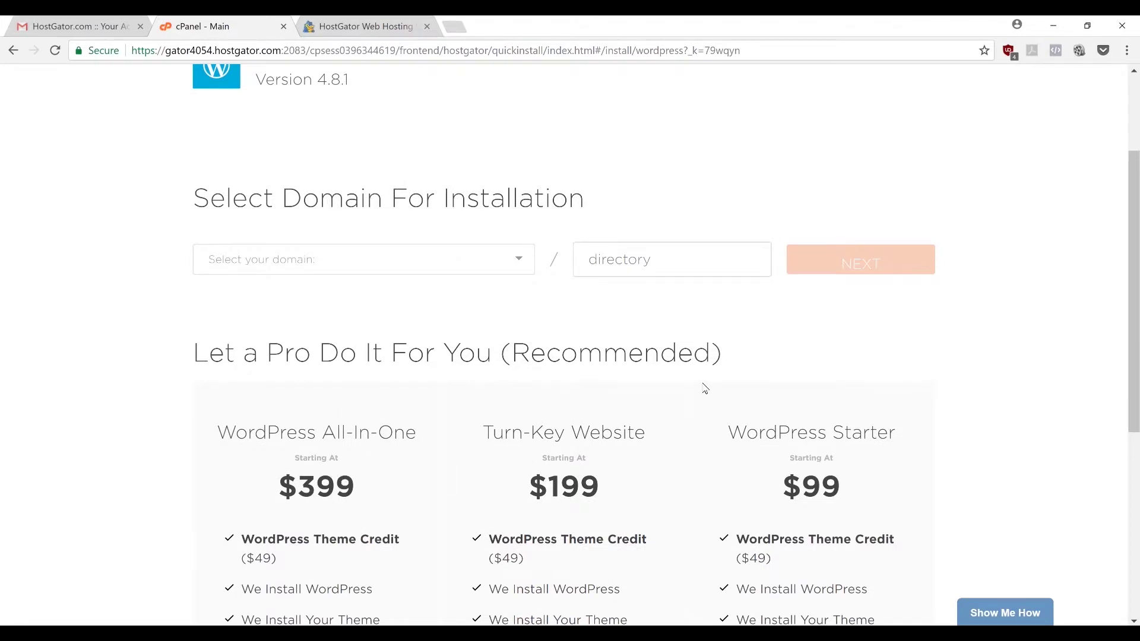
{"action": "scroll", "coordinate": [705, 388], "scroll_direction": "up", "scroll_amount": 1}
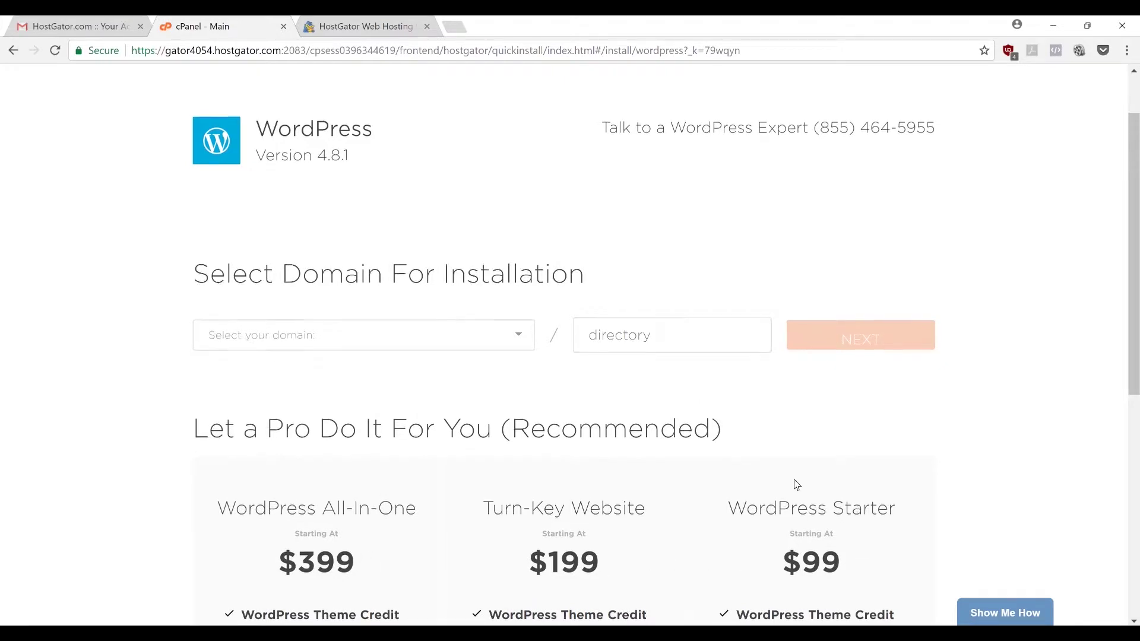
{"action": "scroll", "coordinate": [796, 484], "scroll_direction": "up", "scroll_amount": 1}
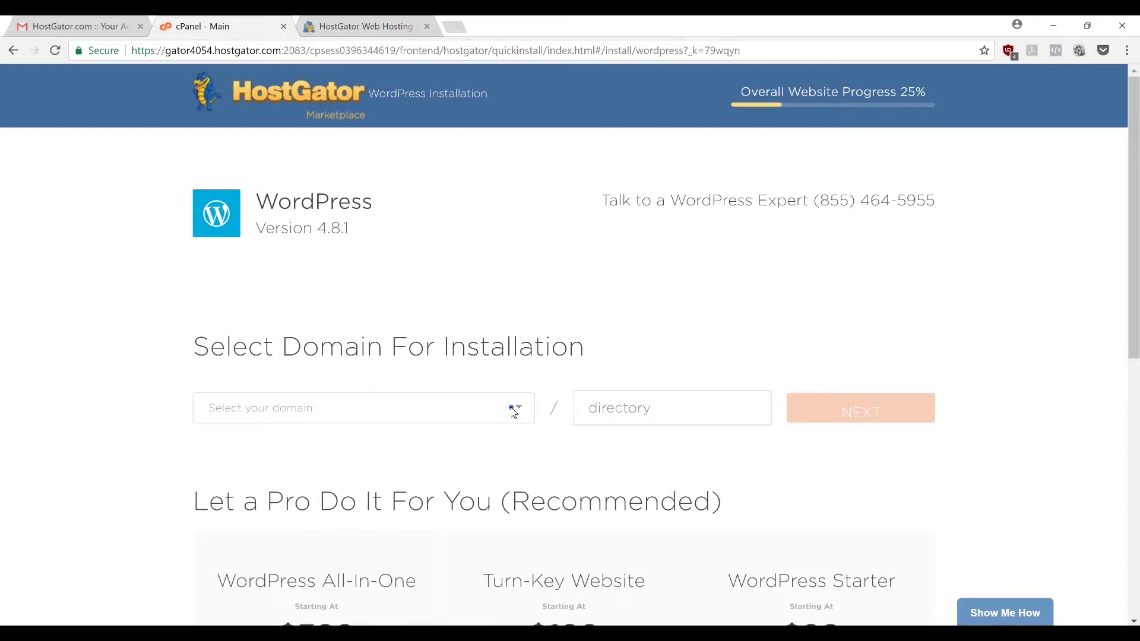
- Pick cleanmodernwebsite.com as the WordPress install domain and continue to the install settings
{"action": "left_click", "coordinate": [514, 408]}
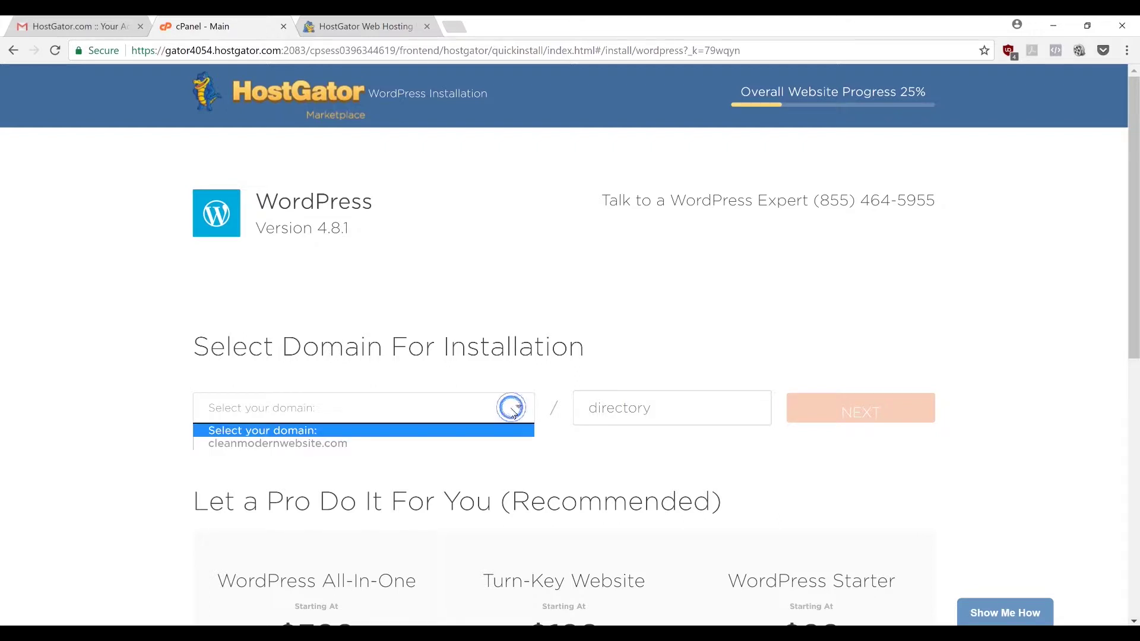
{"action": "left_click", "coordinate": [415, 447]}
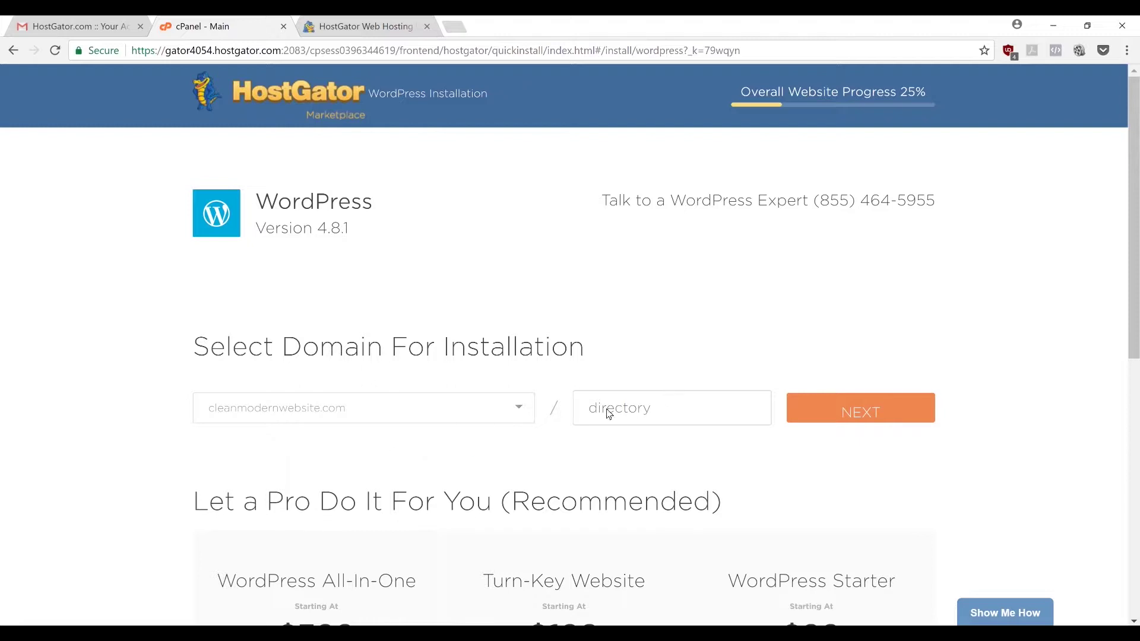
{"action": "left_click", "coordinate": [626, 410]}
{"action": "left_click", "coordinate": [872, 424]}
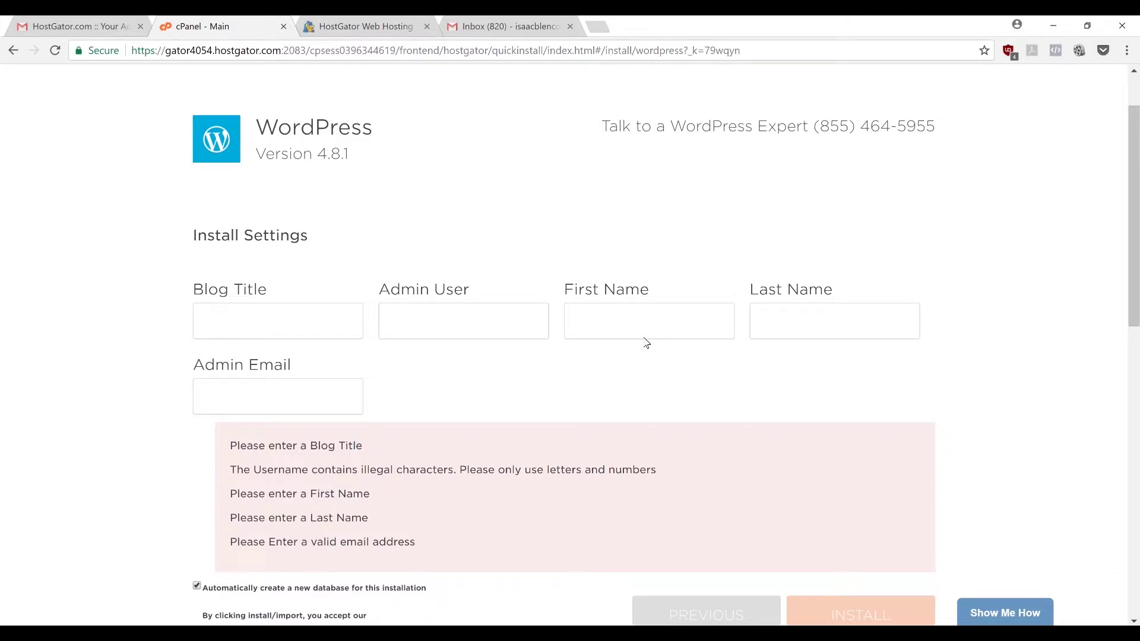
- Enter the blog title 'Clean Modern Website' and the admin username in the install settings
{"action": "left_click", "coordinate": [260, 332]}
{"action": "type", "text": "Modern"}
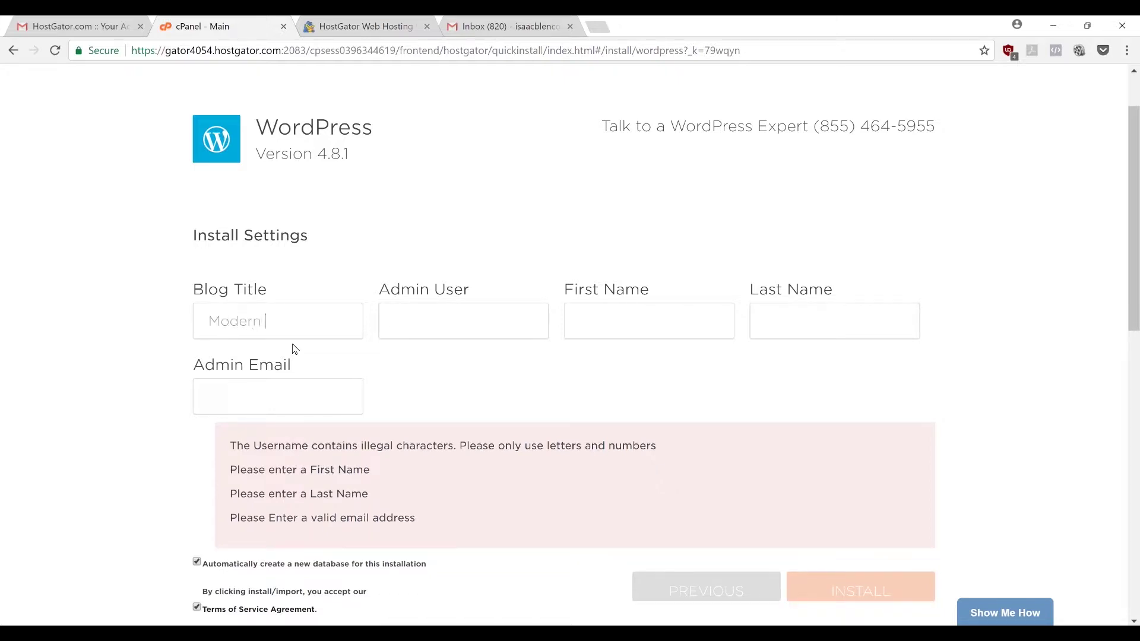
{"action": "key", "text": "BackSpace"}
{"action": "key", "text": "BackSpace"}
{"action": "key", "text": "BackSpace"}
{"action": "key", "text": "BackSpace"}
{"action": "key", "text": "BackSpace"}
{"action": "key", "text": "BackSpace"}
{"action": "type", "text": "Clean Modern Website"}
{"action": "key", "text": "Tab"}
{"action": "type", "text": "Is"}
{"action": "key", "text": "BackSpace"}
{"action": "key", "text": "BackSpace"}
{"action": "type", "text": "isaacb"}
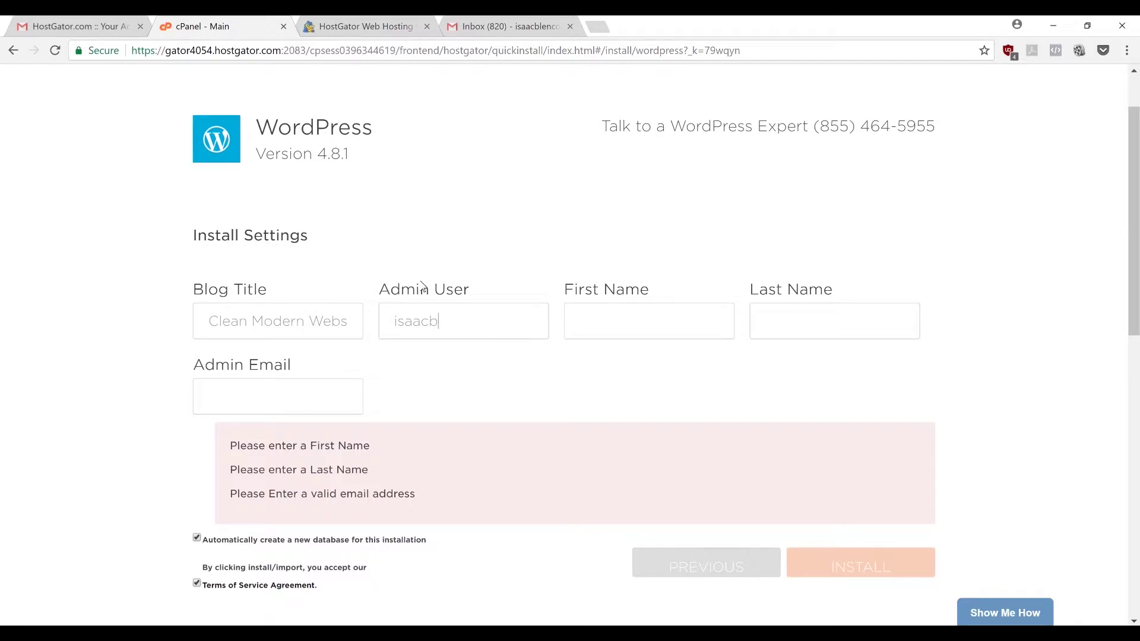
- Fill in the admin's first name, last name and admin email address
{"action": "left_click", "coordinate": [618, 334]}
{"action": "type", "text": "Isaac"}
{"action": "key", "text": "Tab"}
{"action": "type", "text": "Blencowe"}
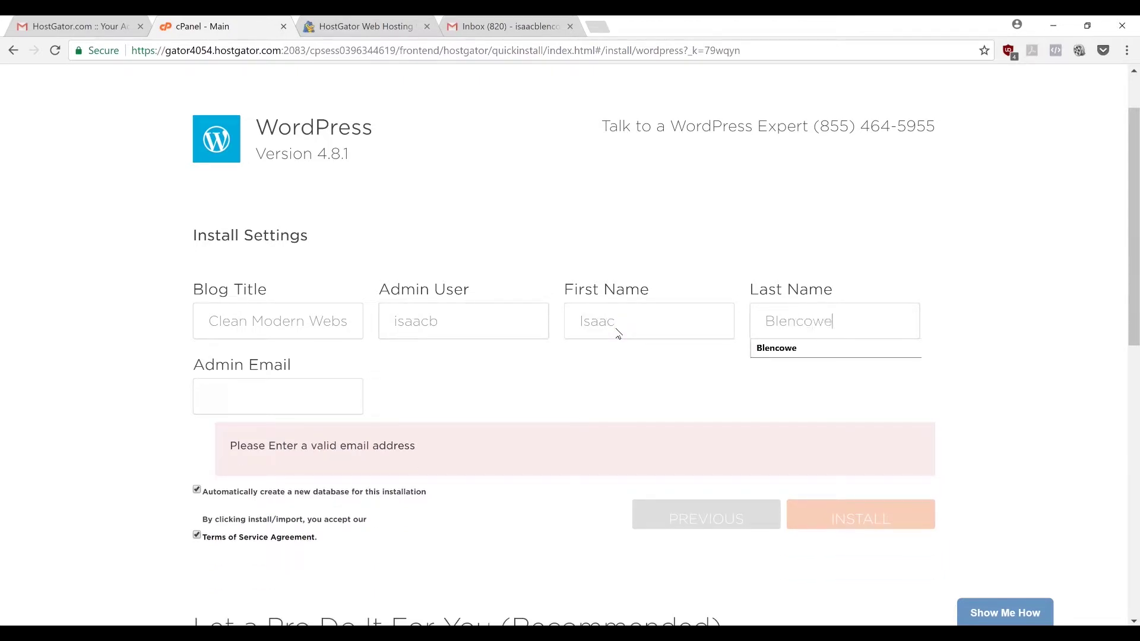
{"action": "left_click", "coordinate": [308, 403]}
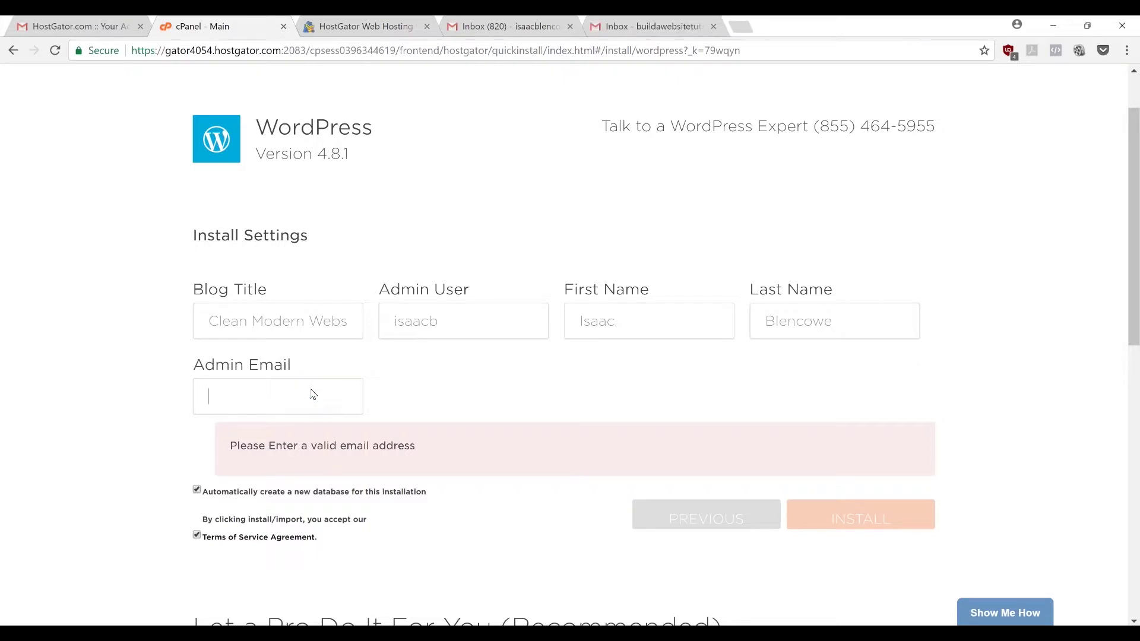
{"action": "type", "text": "buildawebsitetutoria"}
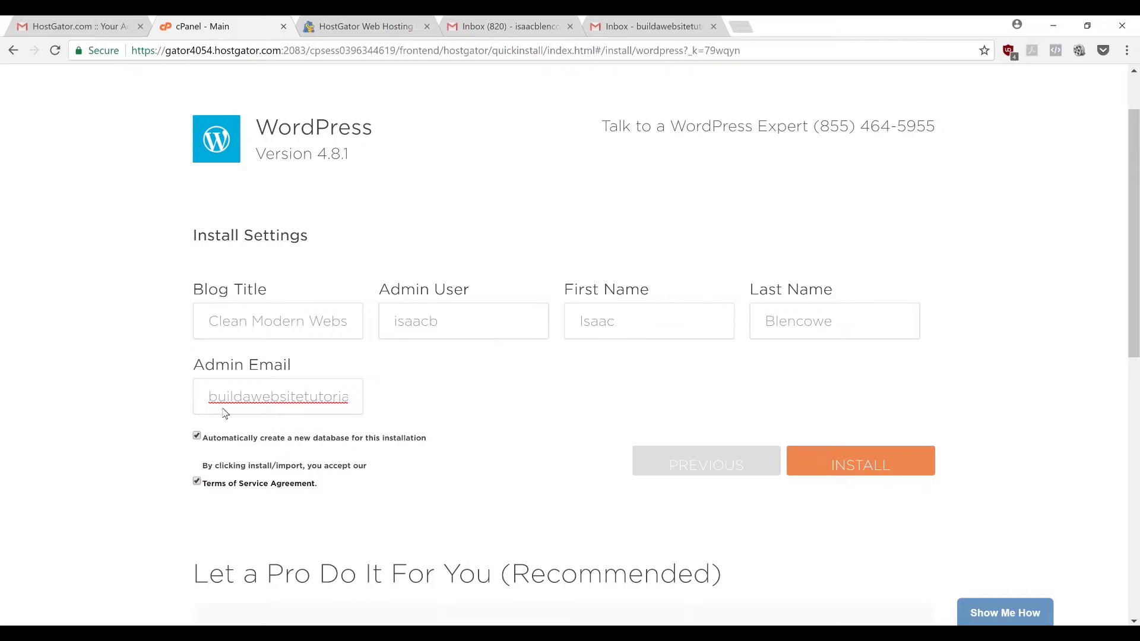
{"action": "left_click_drag", "start_coordinate": [208, 399], "coordinate": [358, 405]}
{"action": "left_click", "coordinate": [289, 400]}
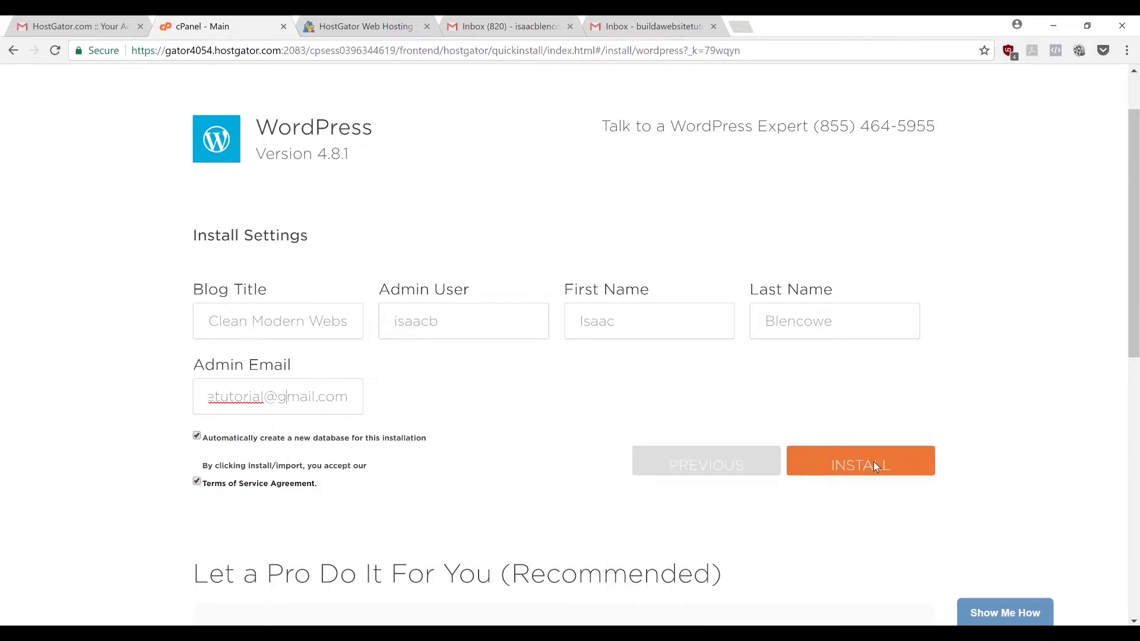
- Install WordPress on cleanmodernwebsite.com and view the Install Complete email in Gmail
{"action": "left_click", "coordinate": [874, 463]}
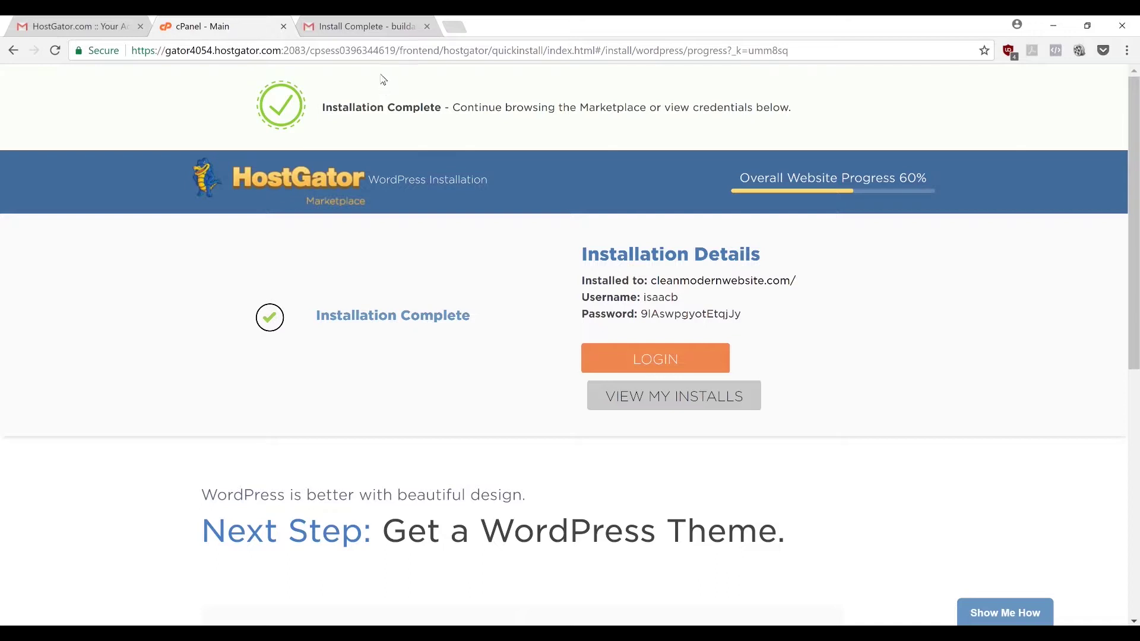
{"action": "left_click", "coordinate": [372, 31]}
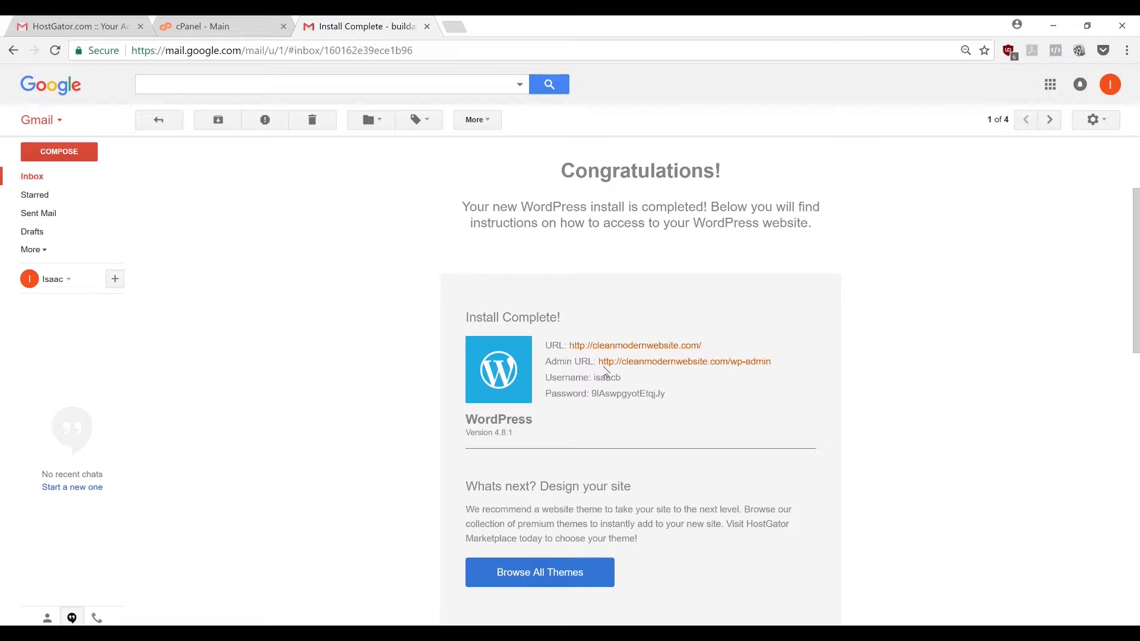
- Copy the admin URL from the email and load it in a new tab
{"action": "left_click_drag", "start_coordinate": [596, 364], "coordinate": [773, 367]}
{"action": "key", "text": "ctrl+c"}
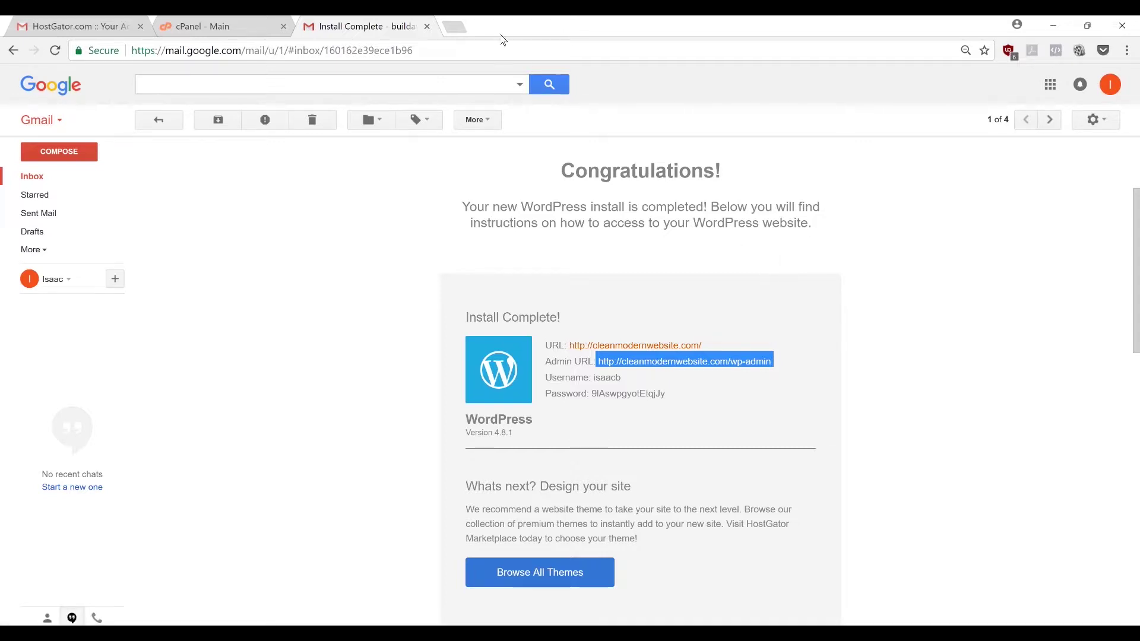
{"action": "left_click", "coordinate": [462, 27]}
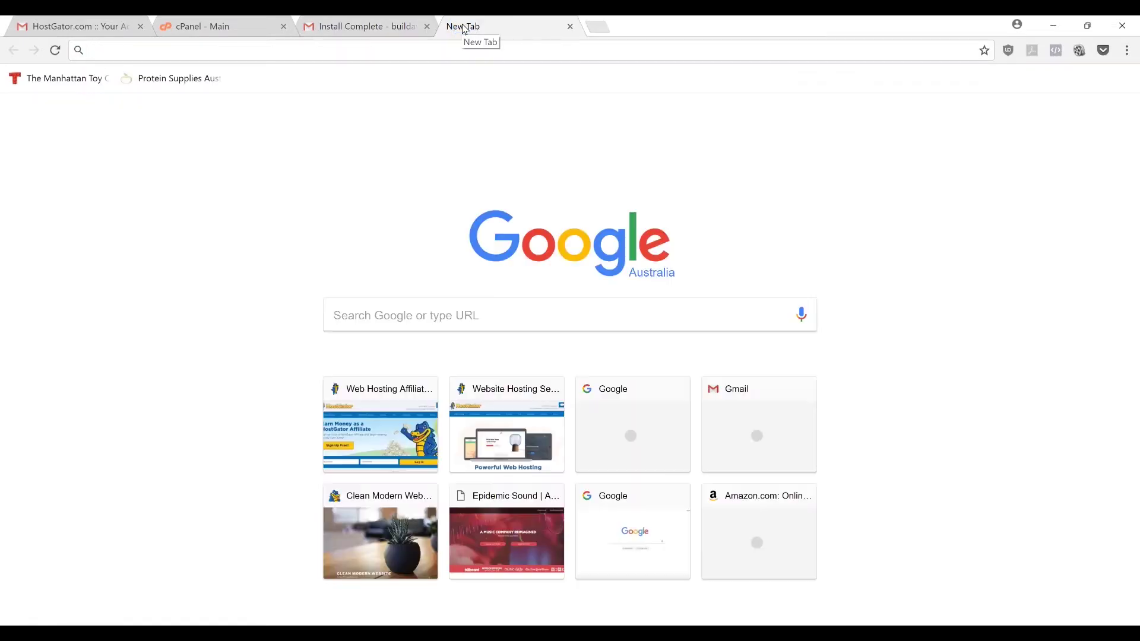
{"action": "key", "text": "ctrl+v"}
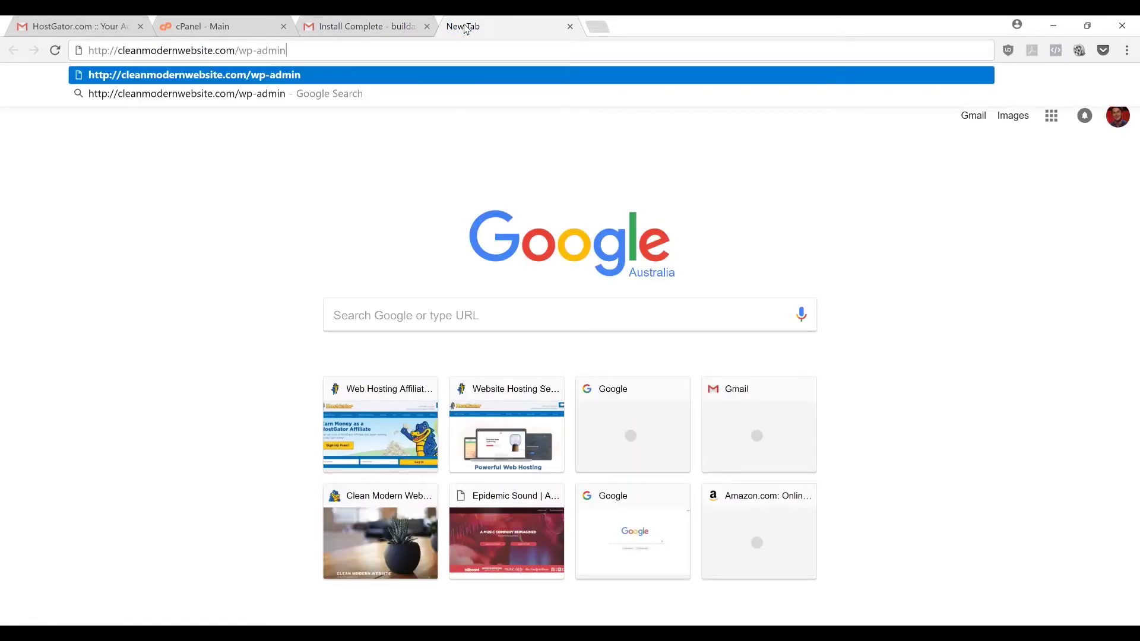
{"action": "key", "text": "Return"}
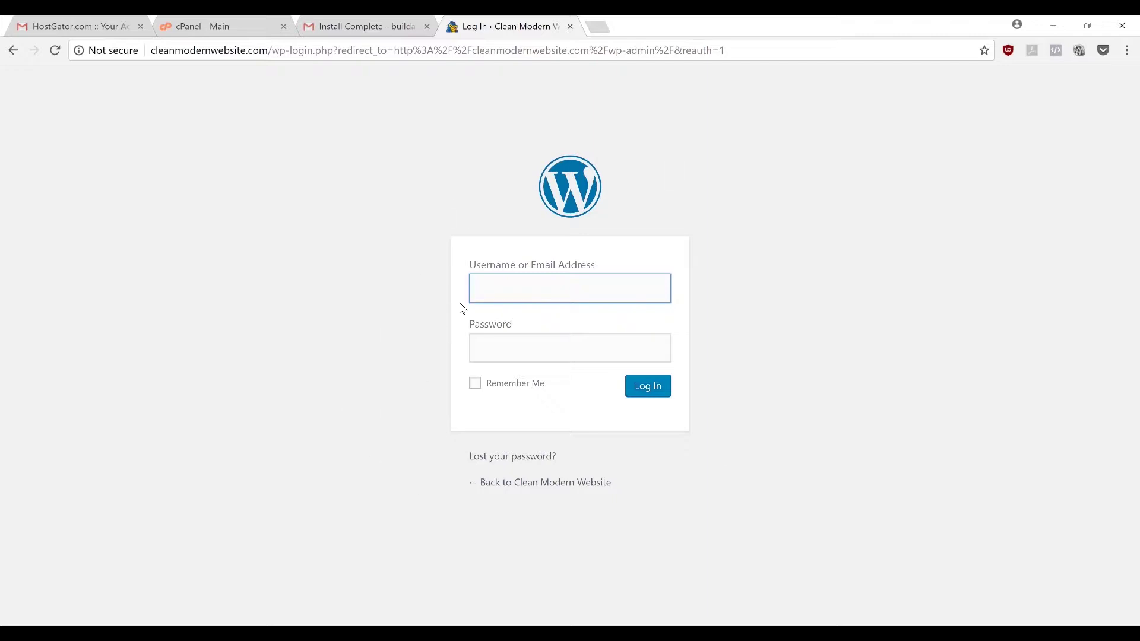
- Copy the admin username from the install email into the login form's Username field
{"action": "left_click", "coordinate": [359, 29]}
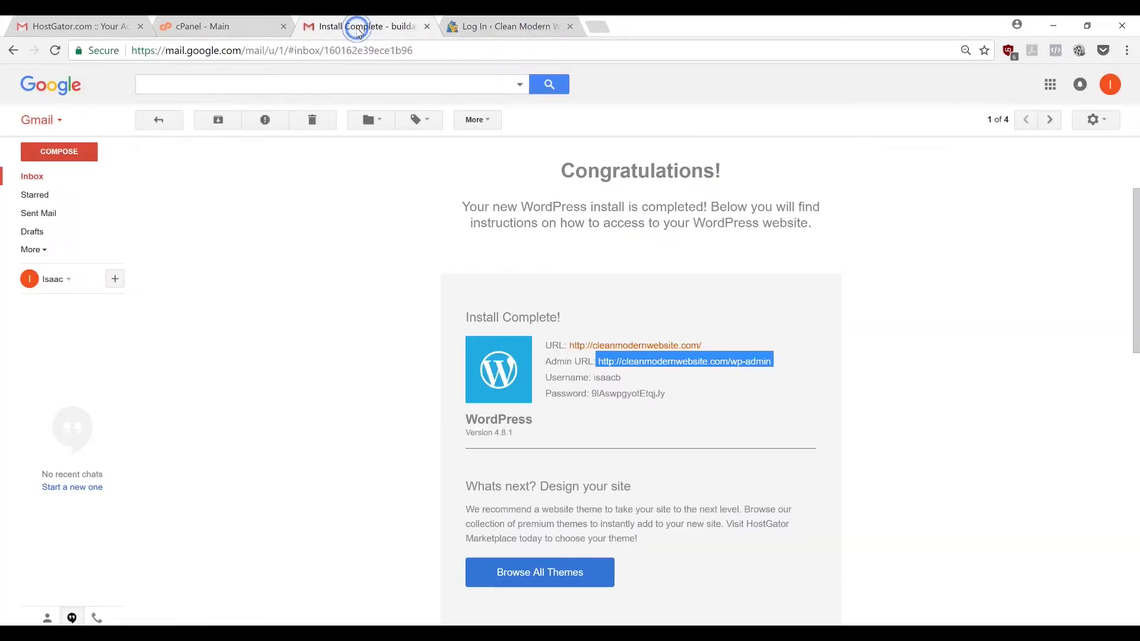
{"action": "left_click", "coordinate": [680, 379]}
{"action": "left_click_drag", "start_coordinate": [594, 377], "coordinate": [624, 378]}
{"action": "key", "text": "ctrl+c"}
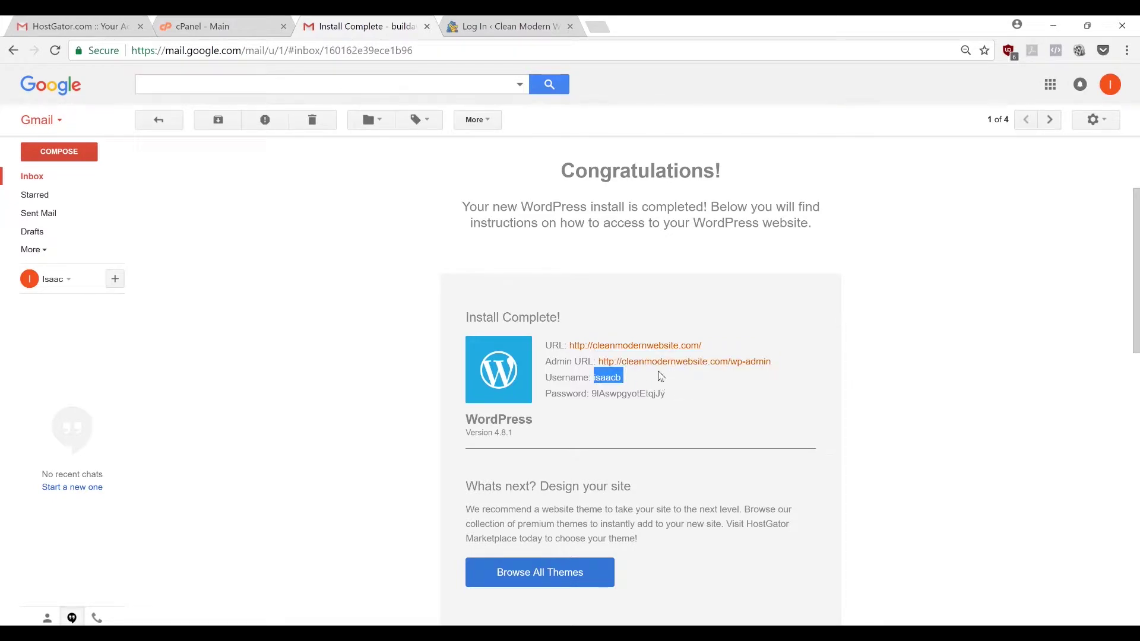
{"action": "left_click", "coordinate": [469, 25]}
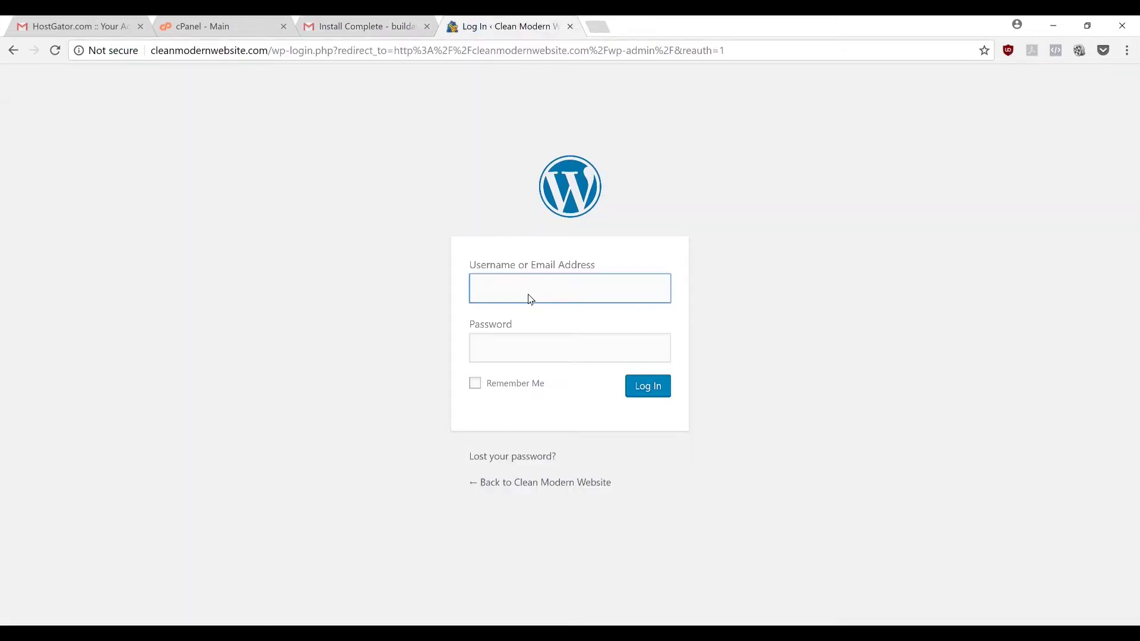
{"action": "key", "text": "ctrl+v"}
- Copy the installer-issued password from the email into the Password field
{"action": "left_click", "coordinate": [500, 349]}
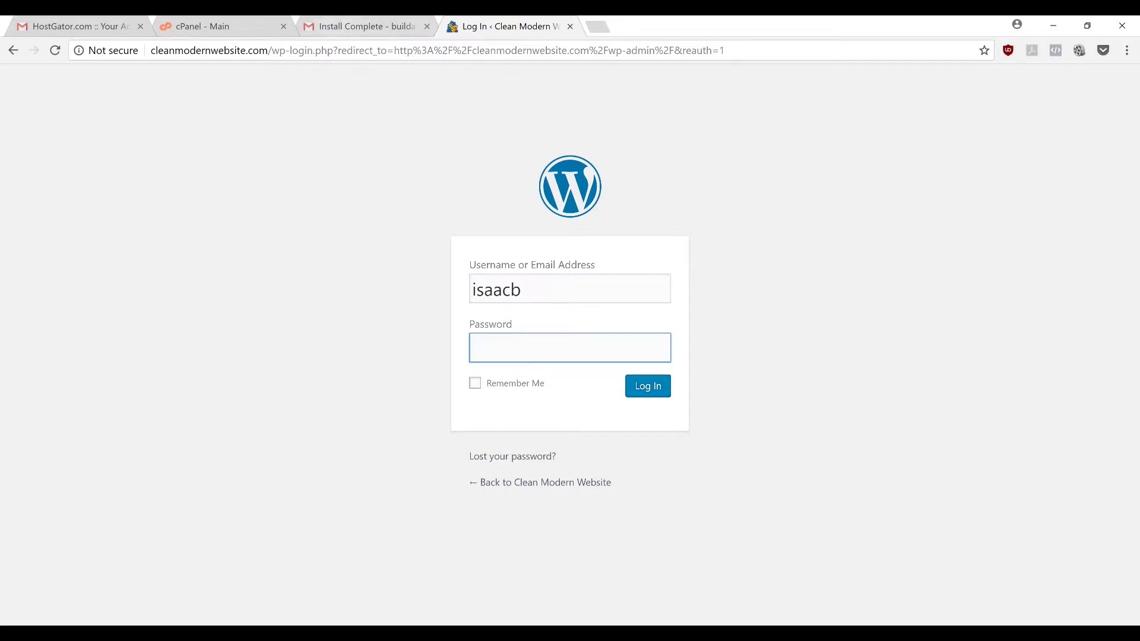
{"action": "left_click", "coordinate": [341, 26]}
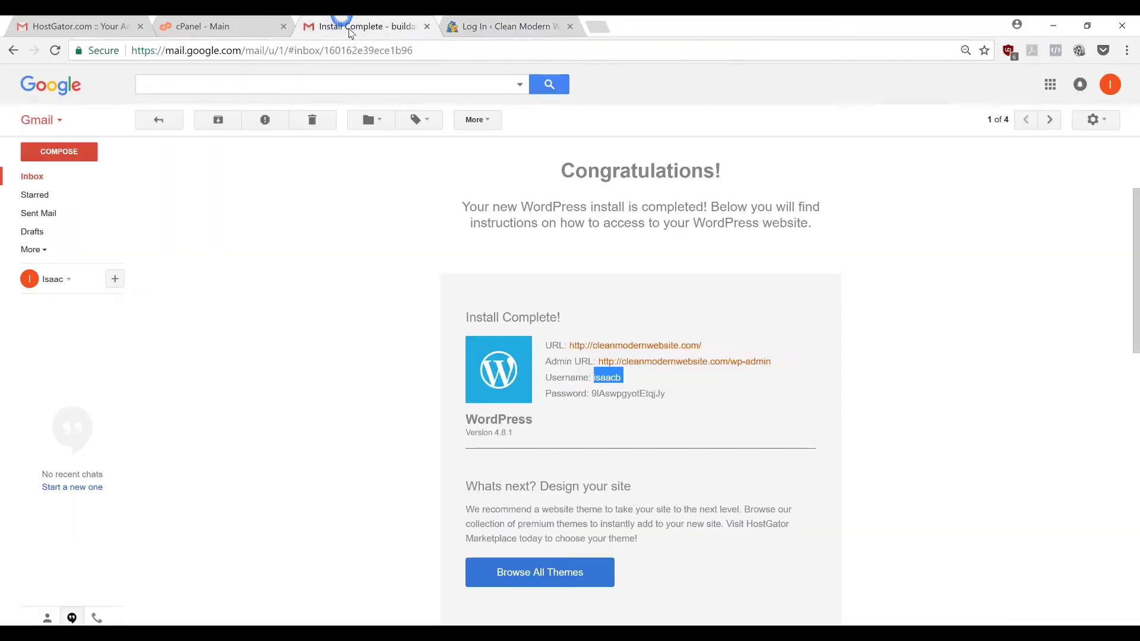
{"action": "double_click", "coordinate": [663, 395]}
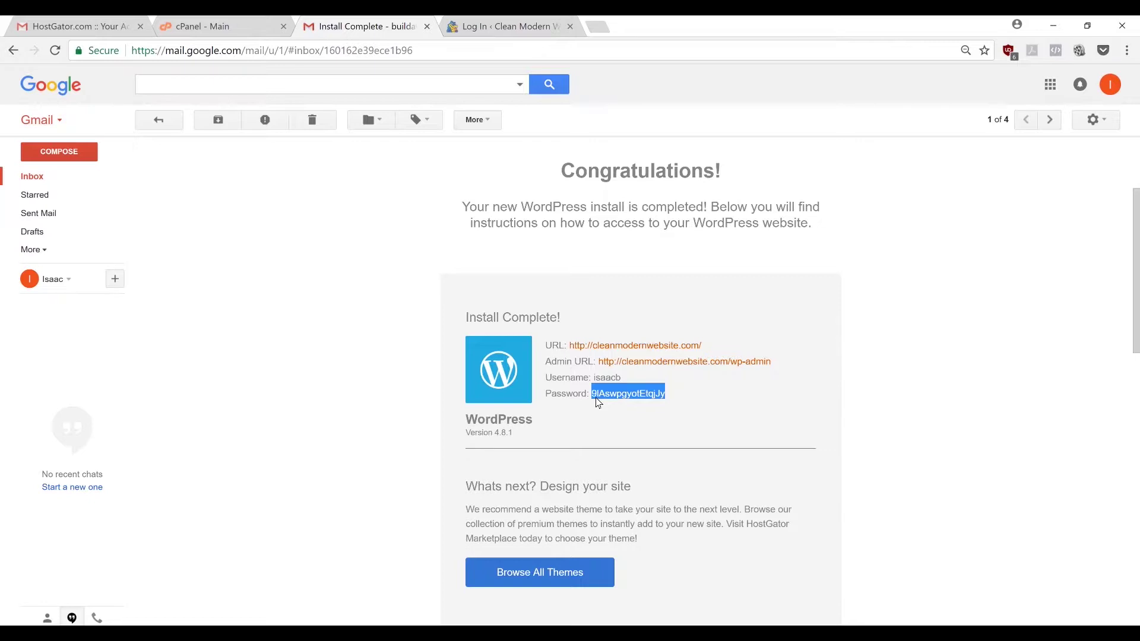
{"action": "left_click", "coordinate": [522, 26]}
{"action": "key", "text": "ctrl+v"}
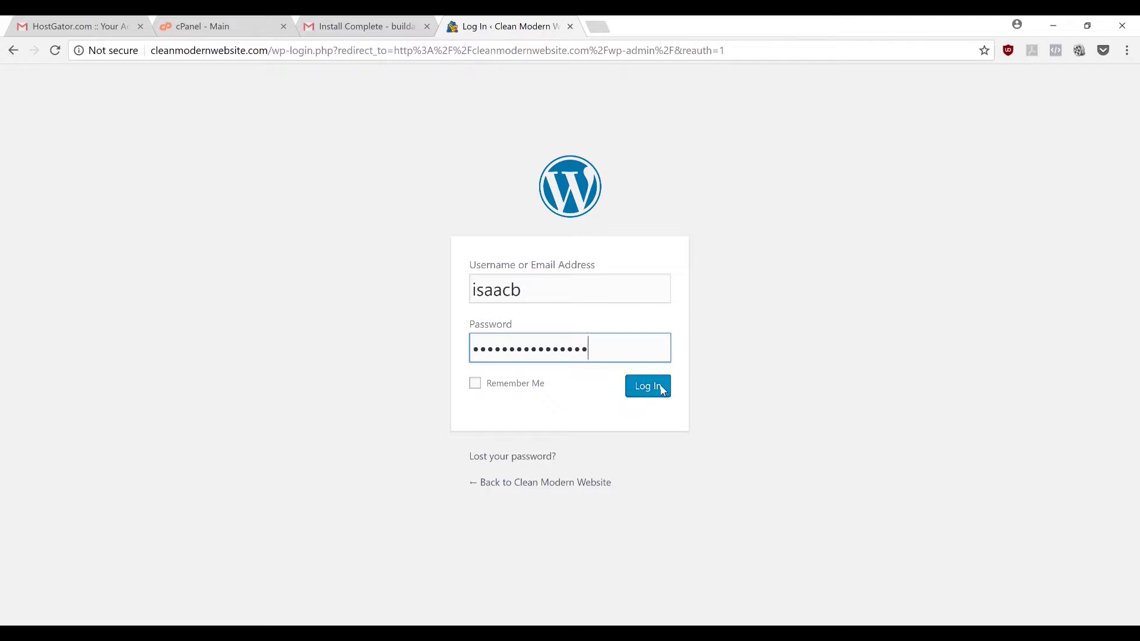
- Log in to the Clean Modern Website dashboard
{"action": "left_click", "coordinate": [660, 386]}
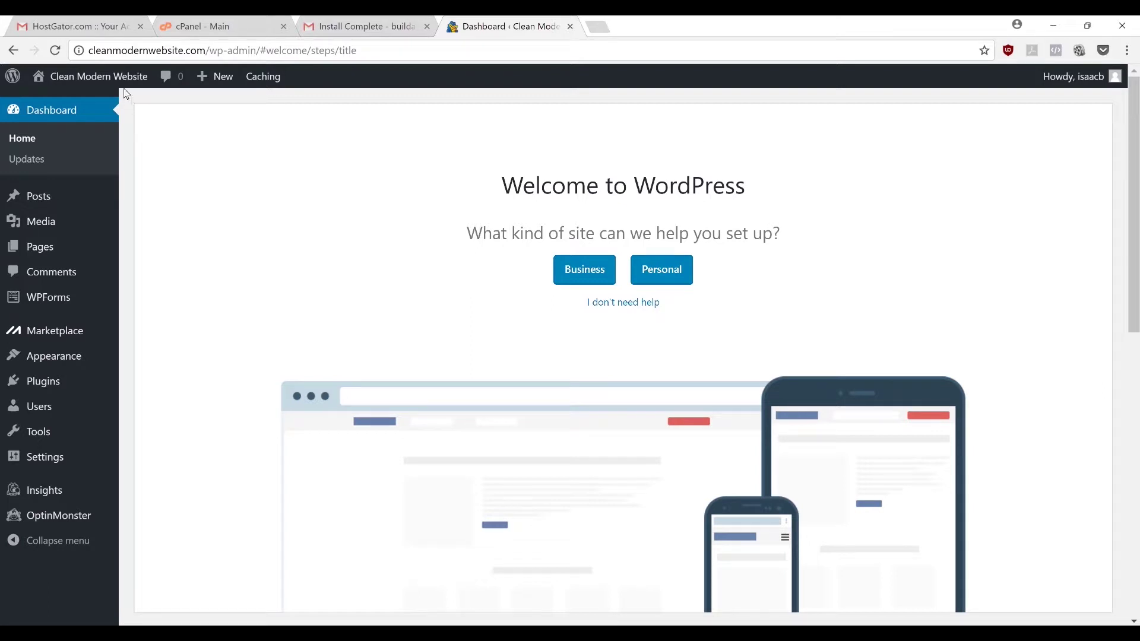
{"action": "mouse_move", "coordinate": [125, 87]}
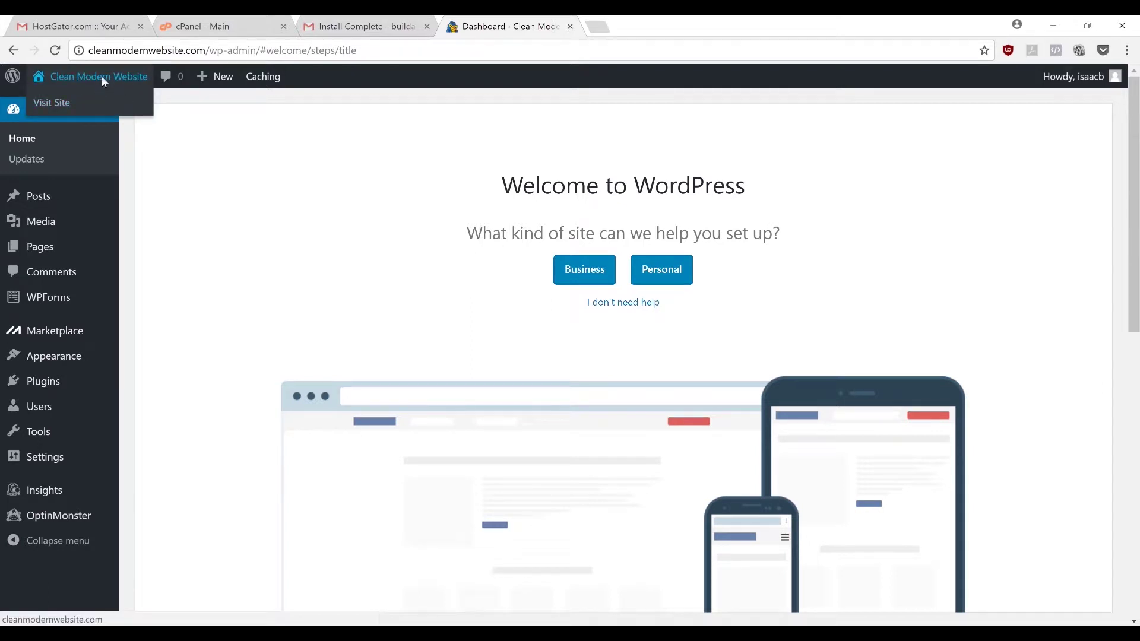
- Visit the live site and scroll its front page to view the Hello world! post
{"action": "left_click", "coordinate": [78, 103]}
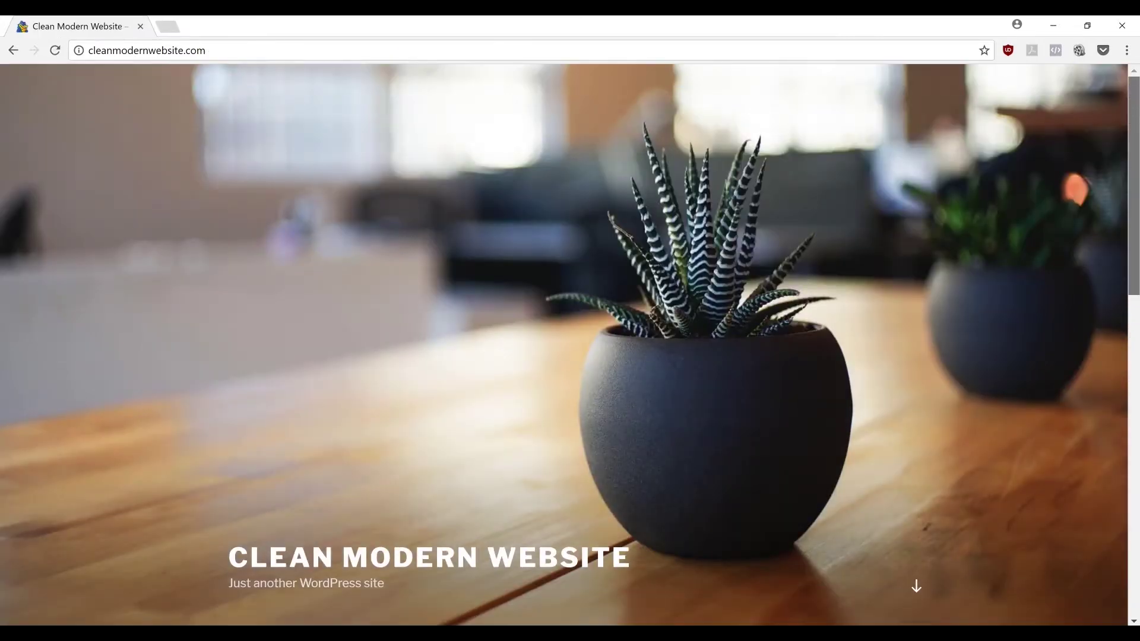
{"action": "left_click_drag", "start_coordinate": [1136, 95], "coordinate": [1136, 230]}
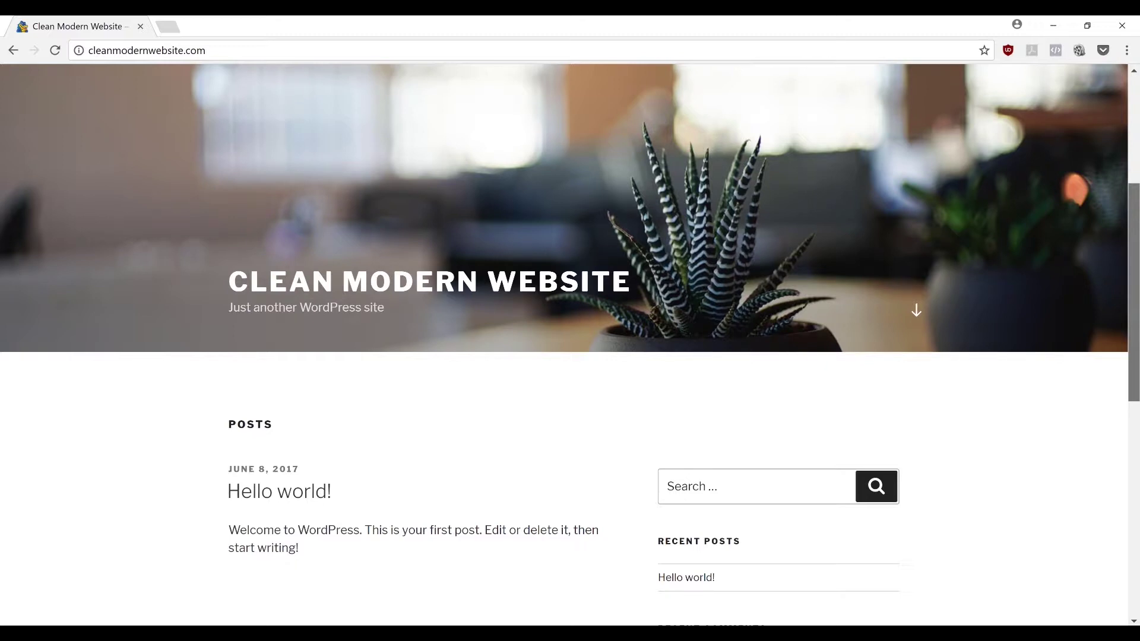
{"action": "left_click_drag", "start_coordinate": [1138, 199], "coordinate": [1138, 97]}
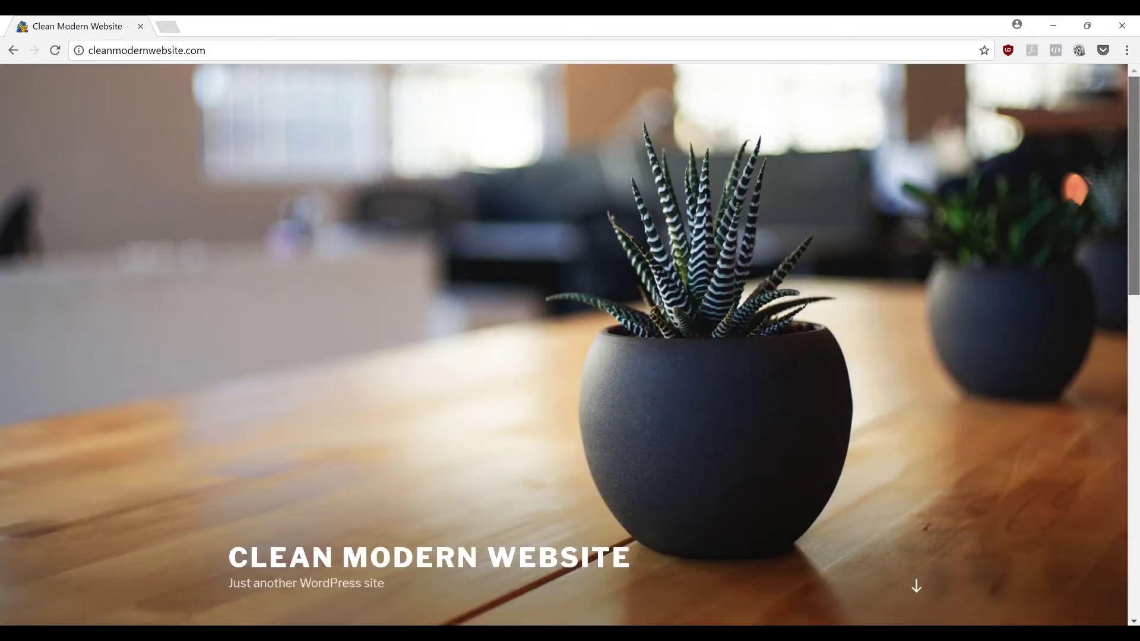
{"action": "left_click_drag", "start_coordinate": [1135, 123], "coordinate": [1109, 67]}
{"action": "left_click_drag", "start_coordinate": [1130, 111], "coordinate": [1120, 79]}
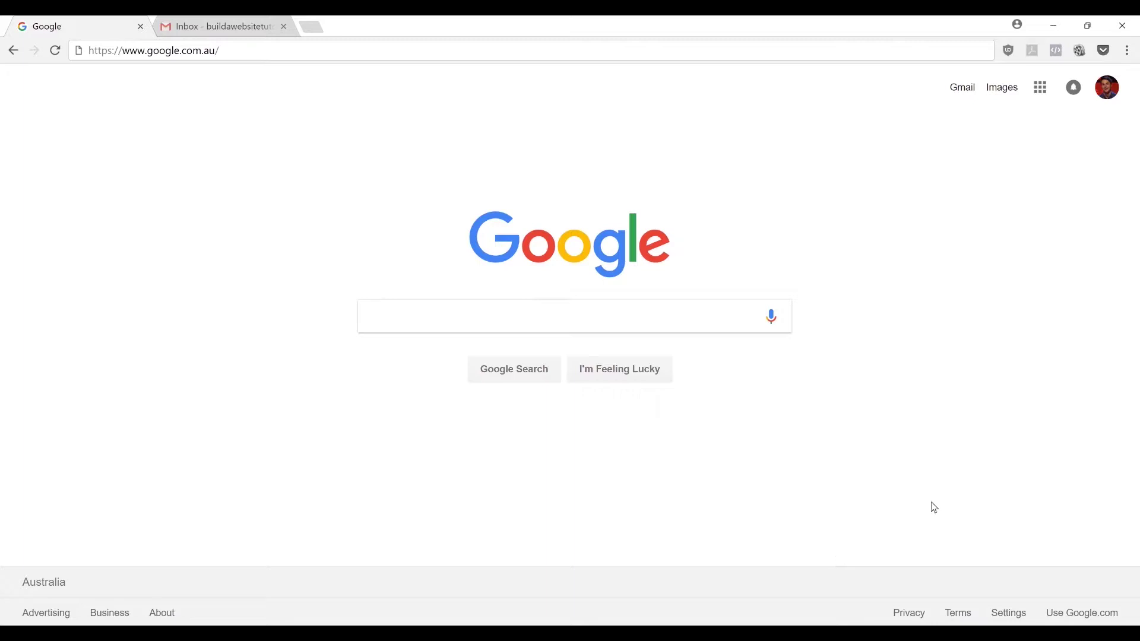
- Go to cleanmodernwebsite.com/wp-admin to reach the WordPress login page
{"action": "left_click", "coordinate": [238, 54]}
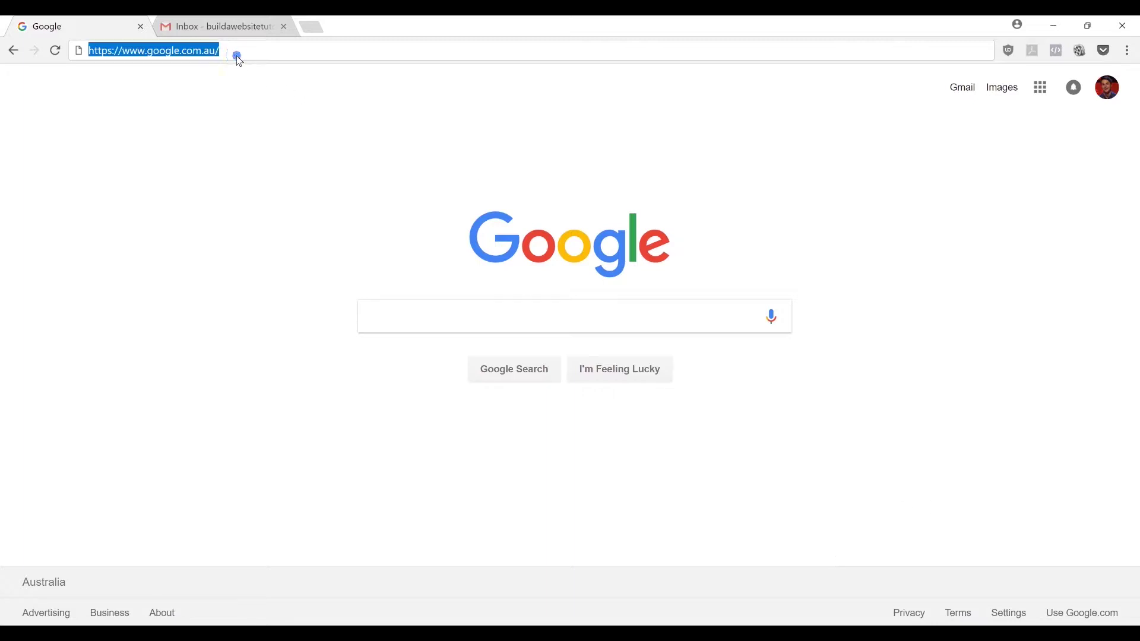
{"action": "type", "text": "cleanmodernwebsite.com"}
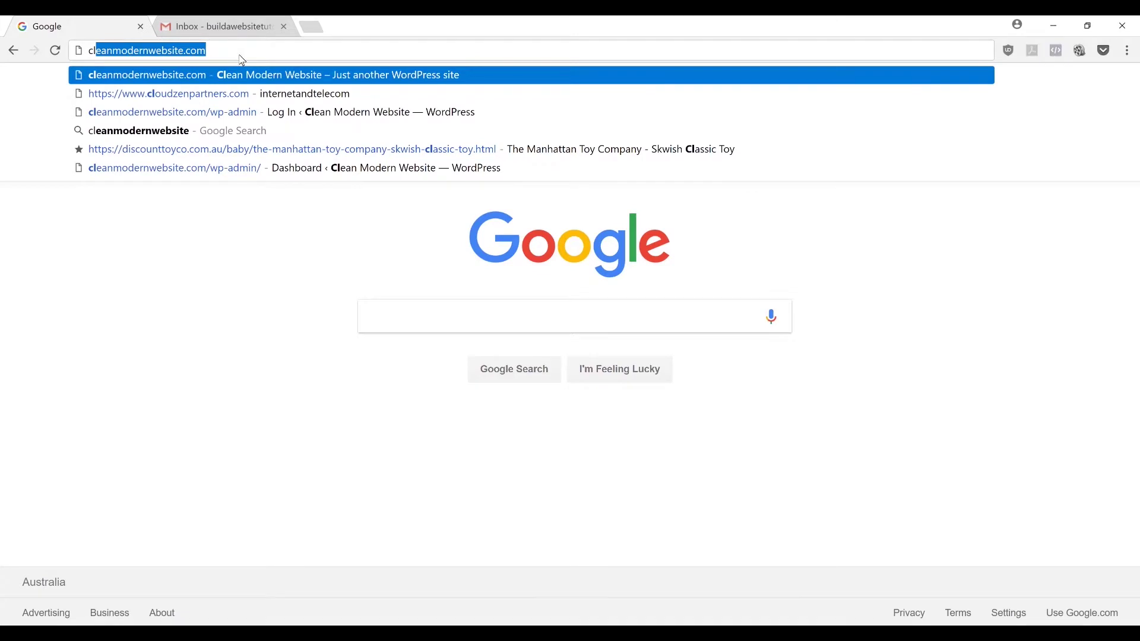
{"action": "key", "text": "End"}
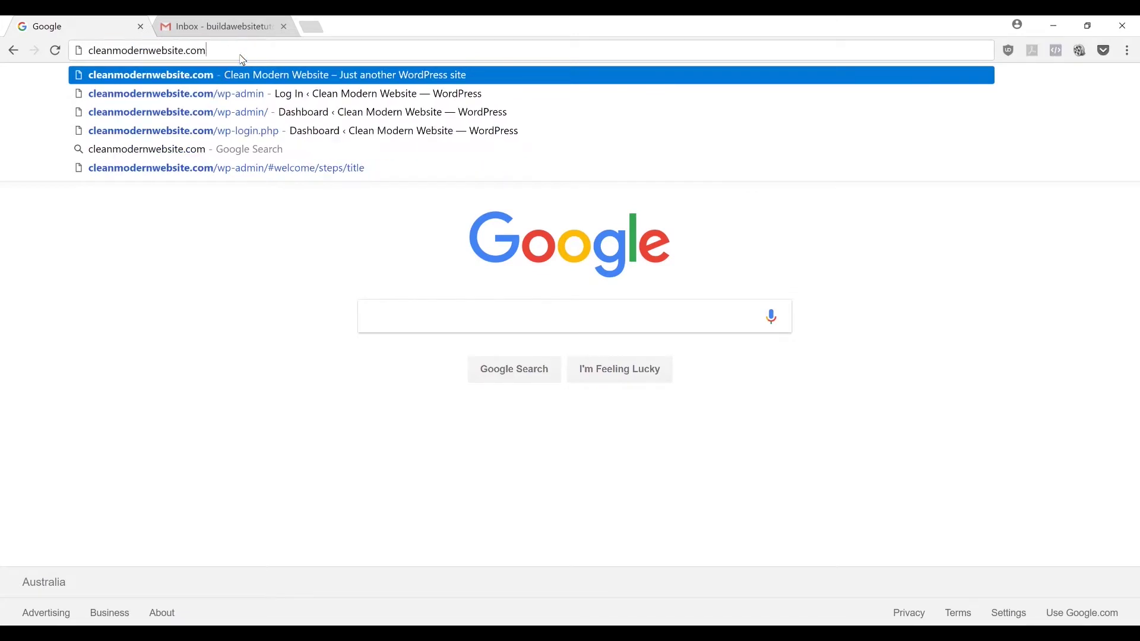
{"action": "type", "text": "/w"}
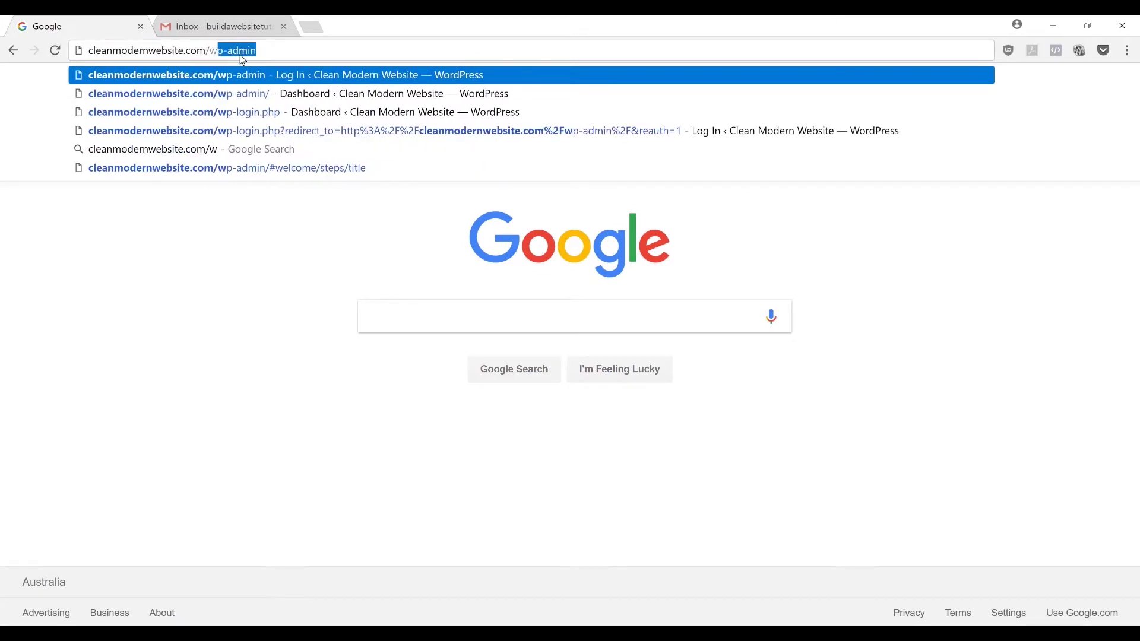
{"action": "type", "text": "p-admin"}
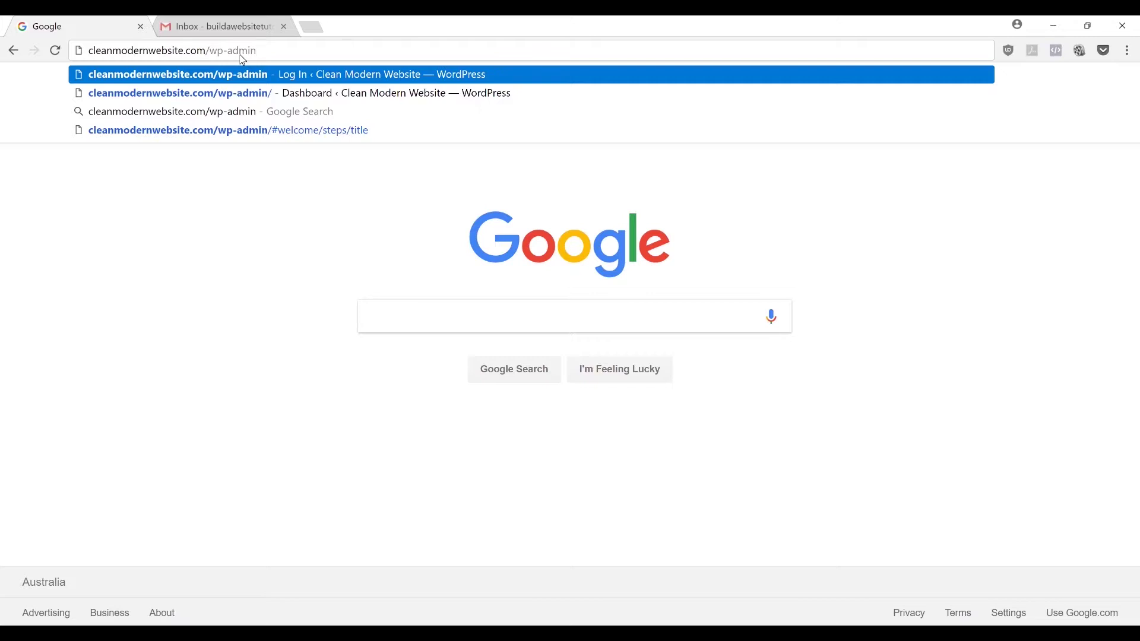
{"action": "key", "text": "Return"}
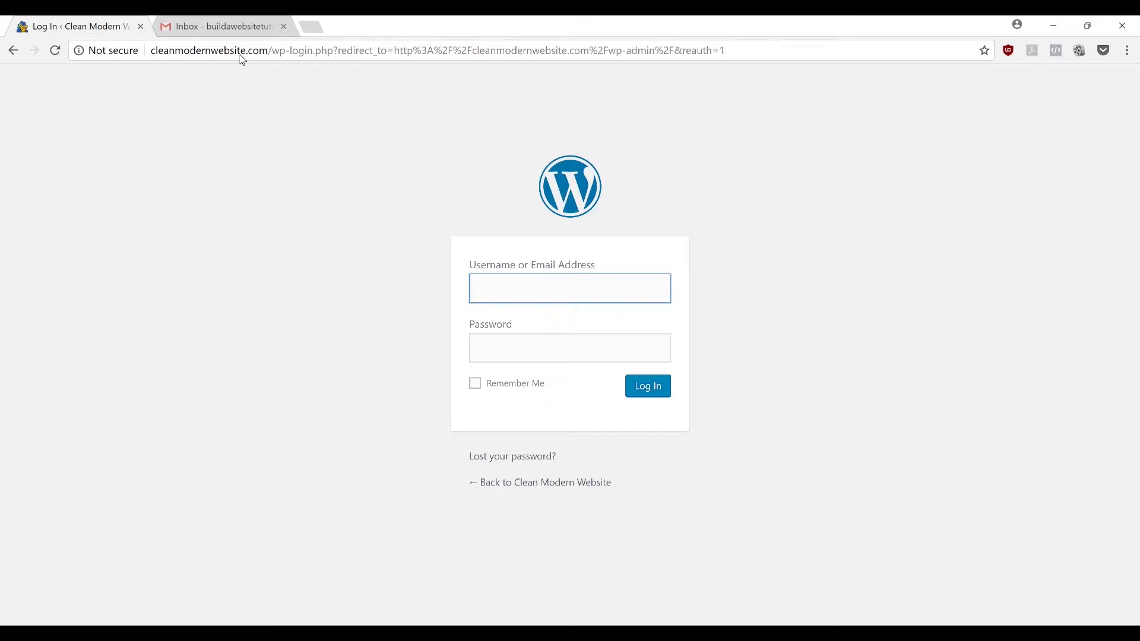
- Enter the admin username on the login form, then open GoDaddy's account-creation email in Gmail
{"action": "left_click", "coordinate": [526, 278]}
{"action": "type", "text": "isaacb"}
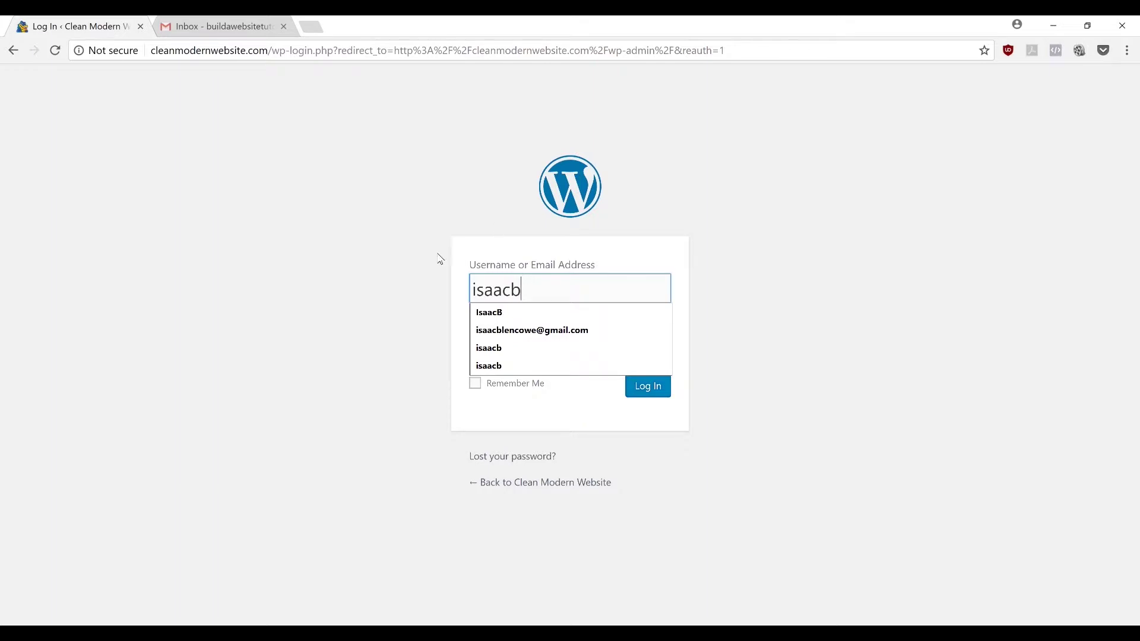
{"action": "left_click", "coordinate": [360, 317]}
{"action": "left_click", "coordinate": [524, 349]}
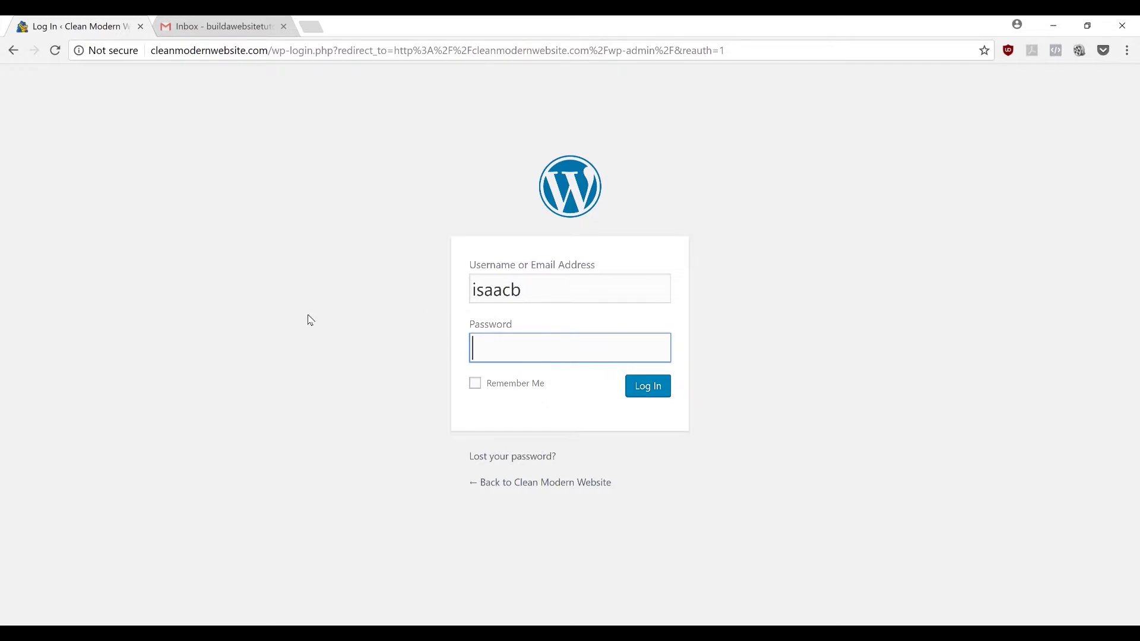
{"action": "left_click", "coordinate": [230, 19]}
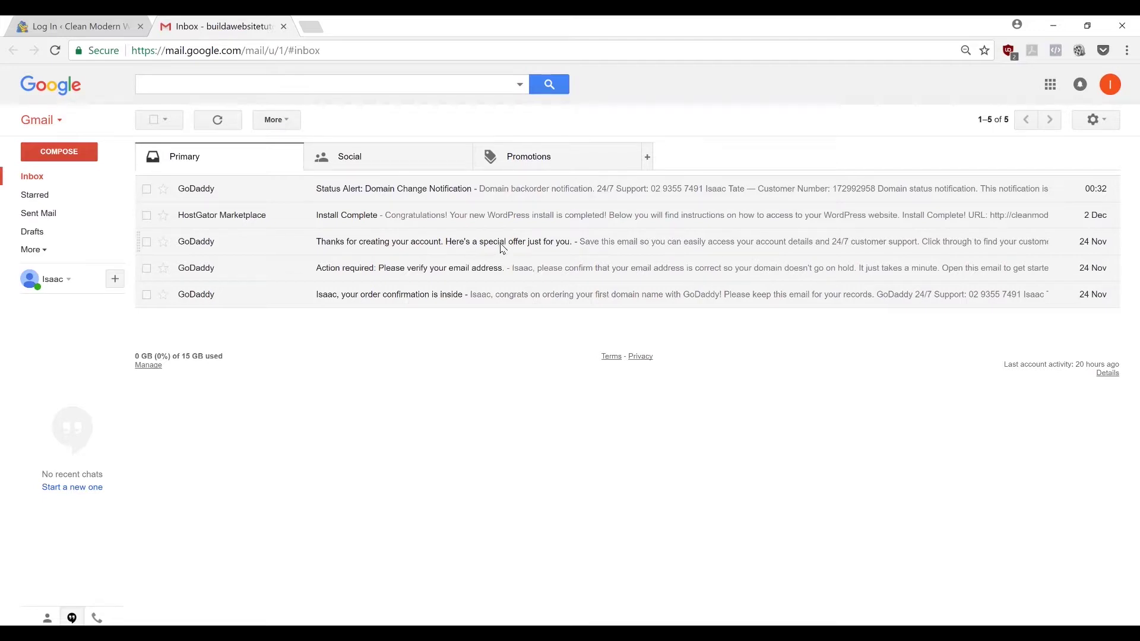
{"action": "left_click", "coordinate": [568, 242]}
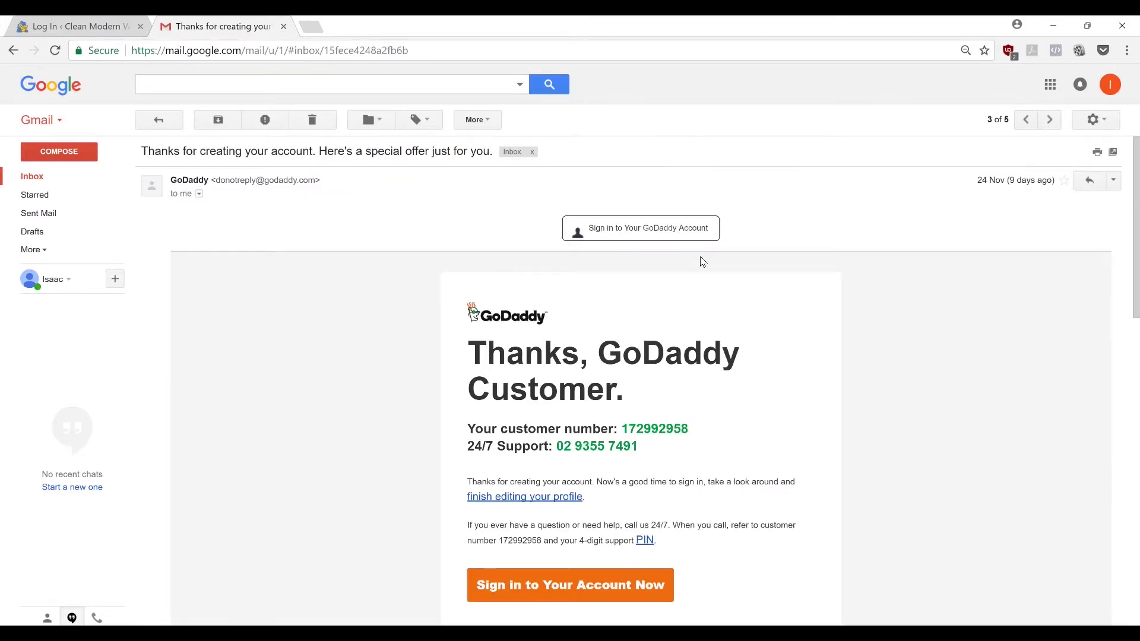
- Open HostGator's Install Complete email and select the installer password for copying
{"action": "left_click", "coordinate": [159, 120]}
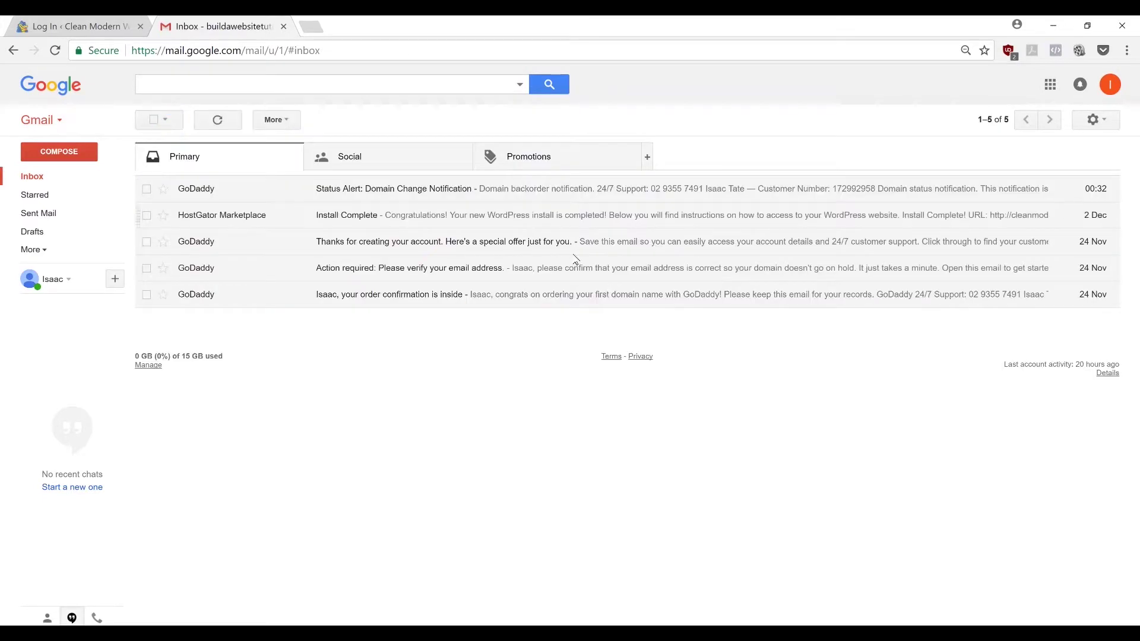
{"action": "left_click", "coordinate": [606, 214]}
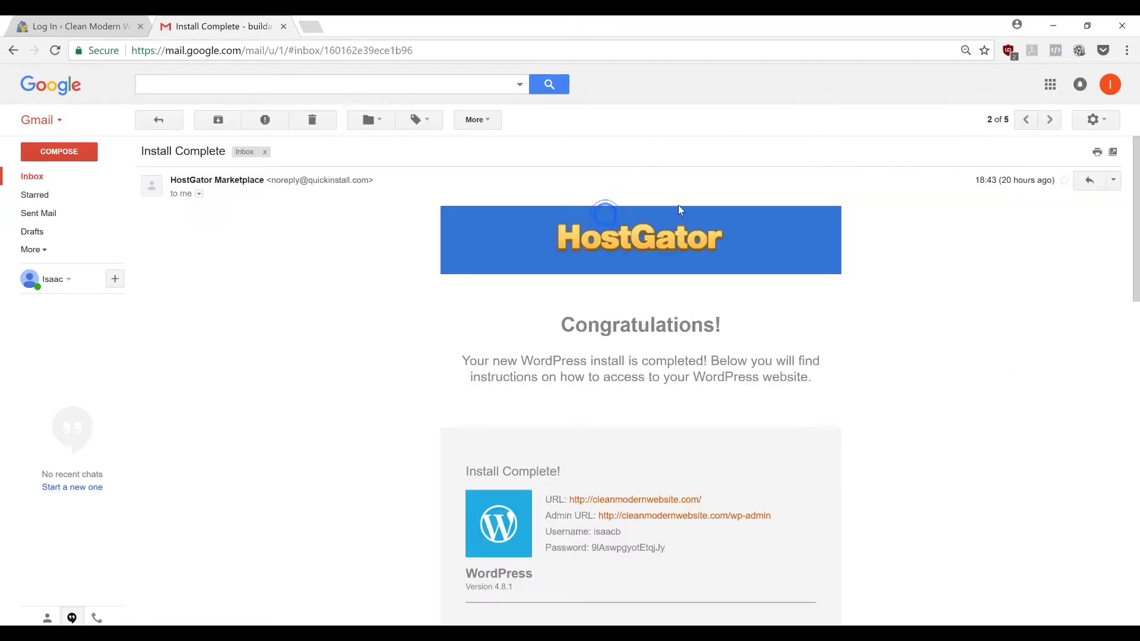
{"action": "scroll", "coordinate": [682, 314], "scroll_direction": "down", "scroll_amount": 1}
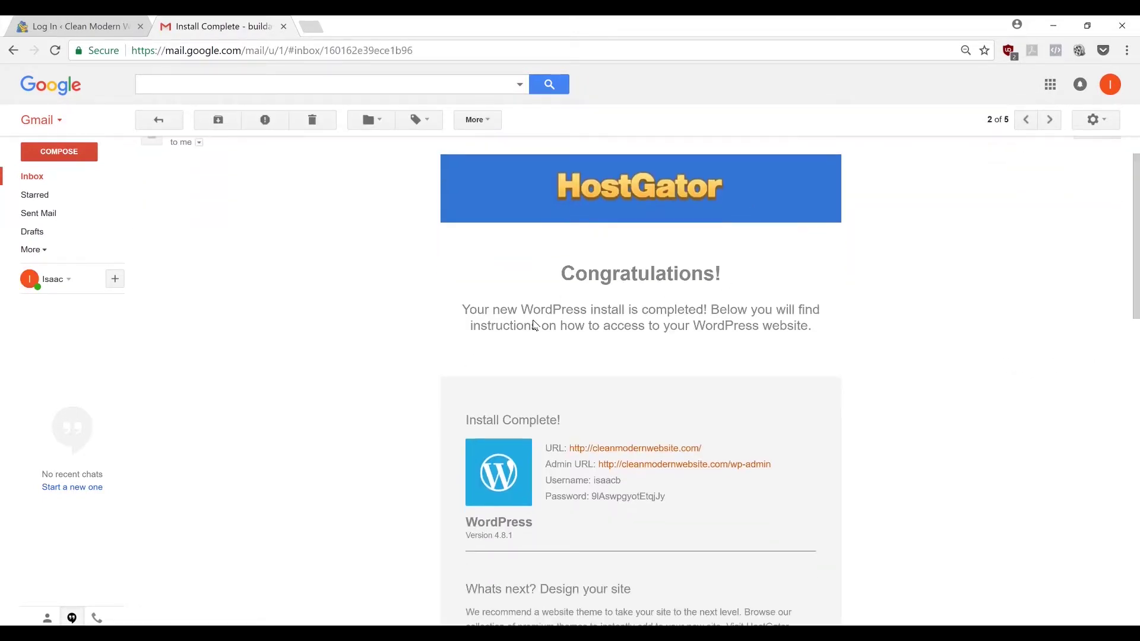
{"action": "scroll", "coordinate": [752, 245], "scroll_direction": "down", "scroll_amount": 1}
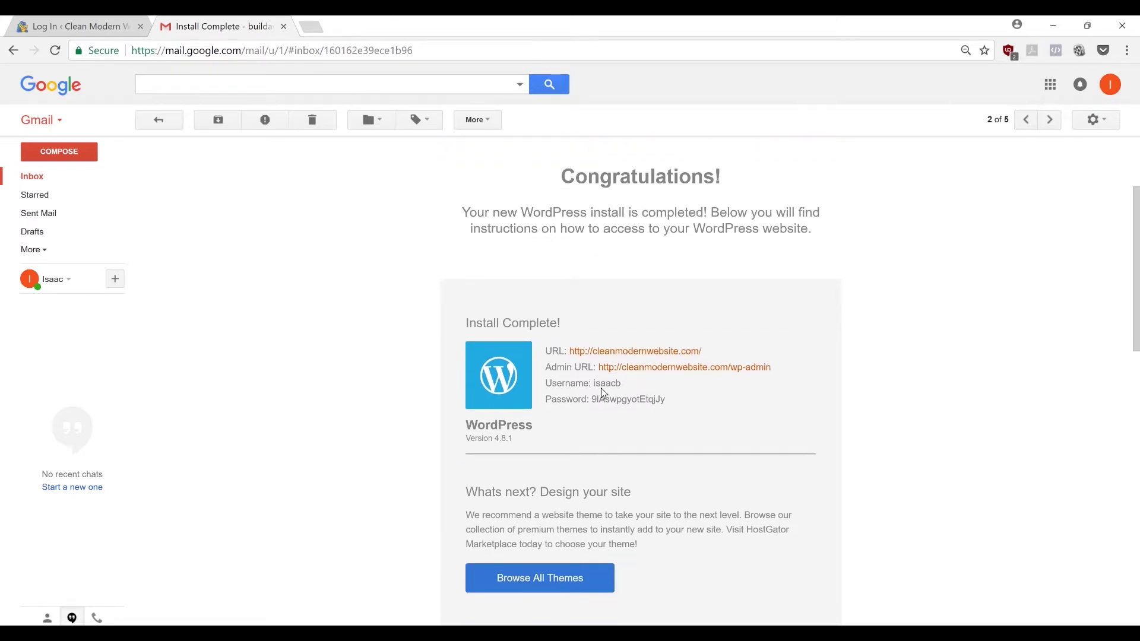
{"action": "left_click", "coordinate": [594, 386]}
{"action": "double_click", "coordinate": [599, 385]}
{"action": "left_click_drag", "start_coordinate": [667, 401], "coordinate": [594, 408]}
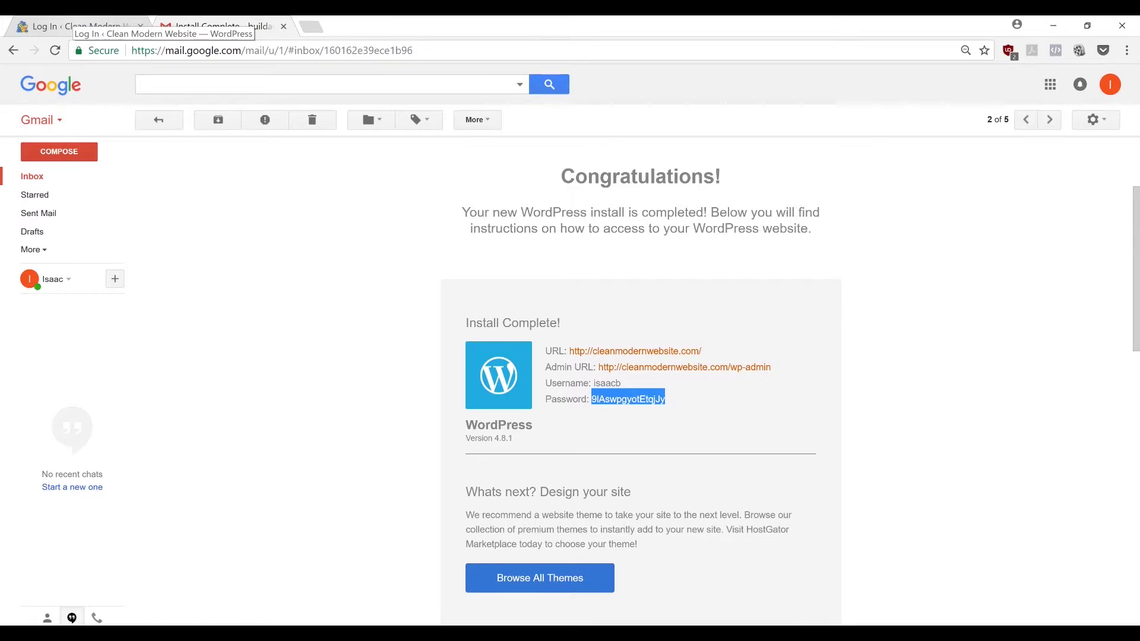
{"action": "left_click", "coordinate": [75, 26]}
- Paste the installer password and log in to the WordPress dashboard
{"action": "key", "text": "ctrl+v"}
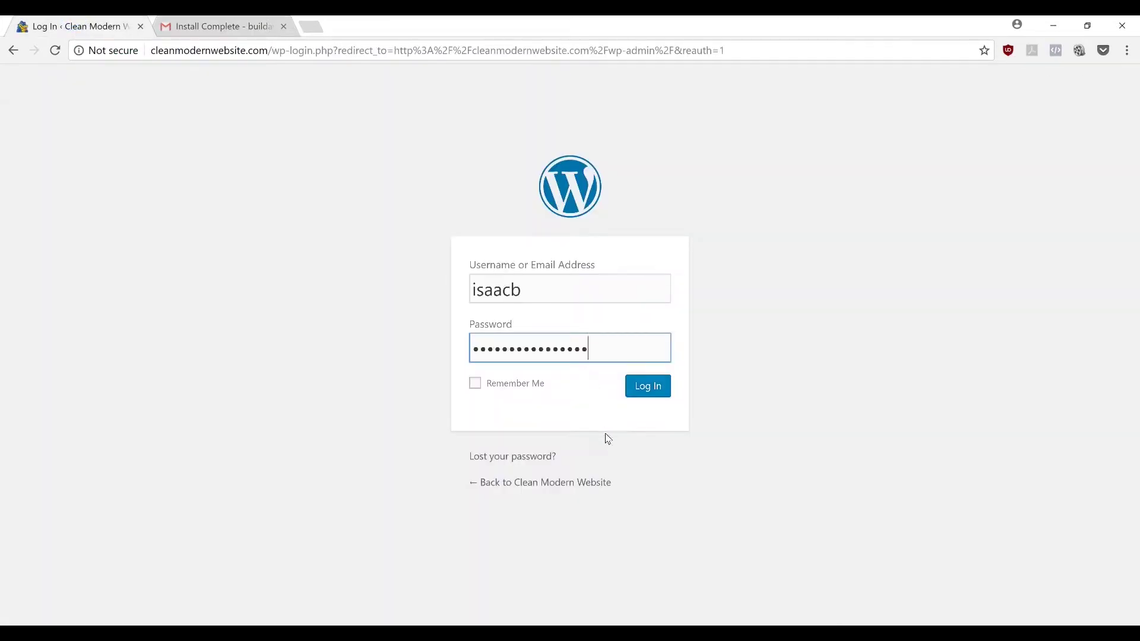
{"action": "left_click", "coordinate": [645, 393]}
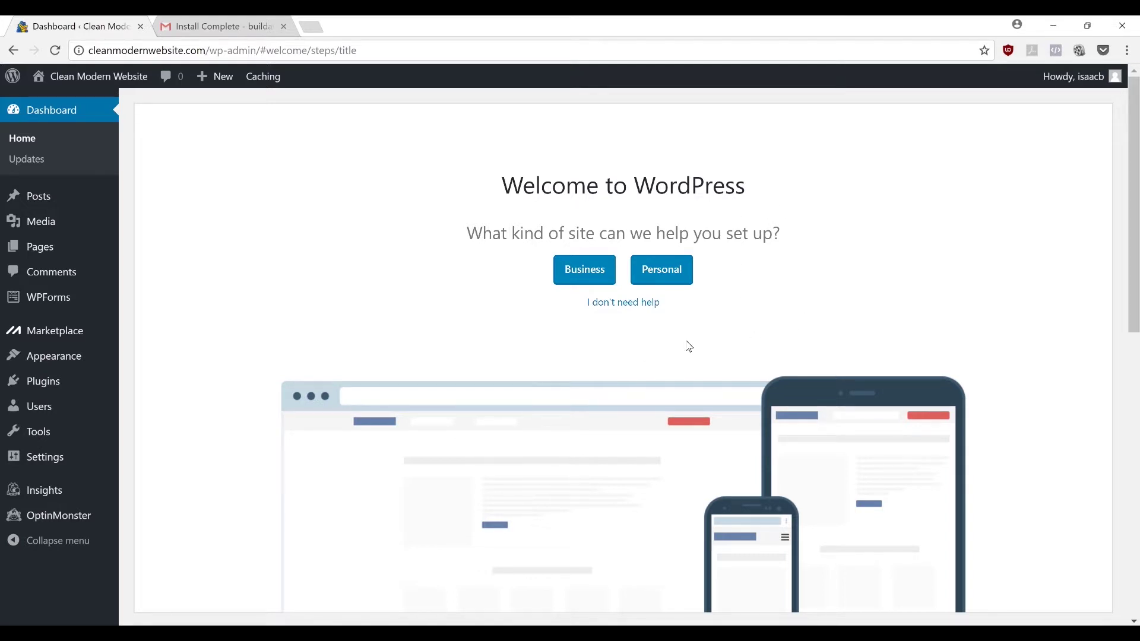
- Skip the guided site setup and bring up the admin bar's account menu
{"action": "left_click", "coordinate": [630, 305]}
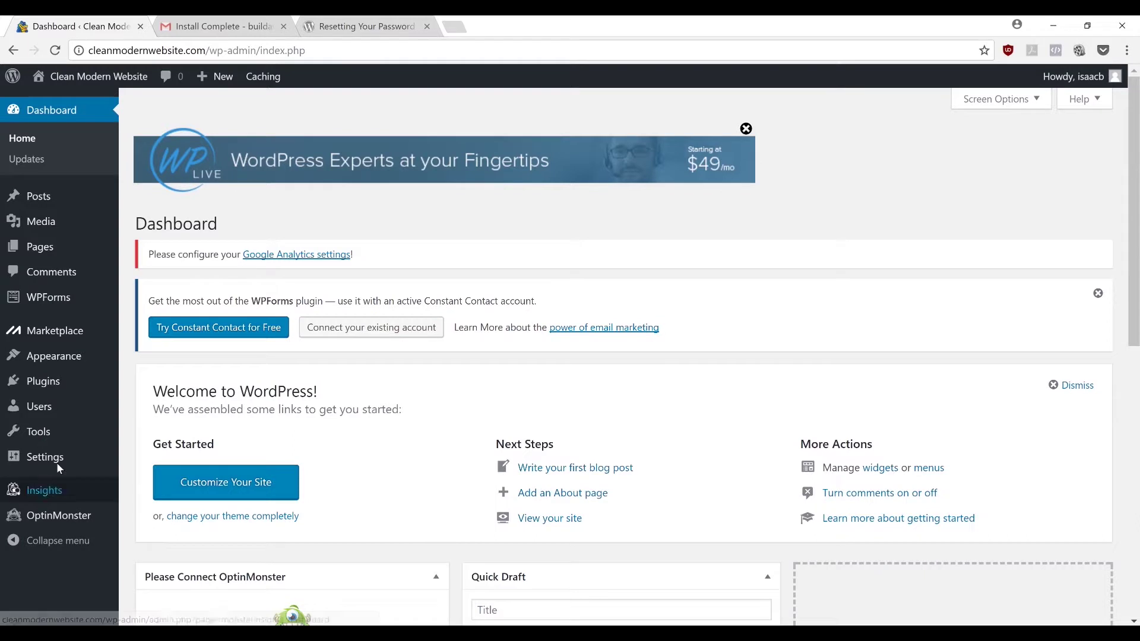
{"action": "mouse_move", "coordinate": [61, 463]}
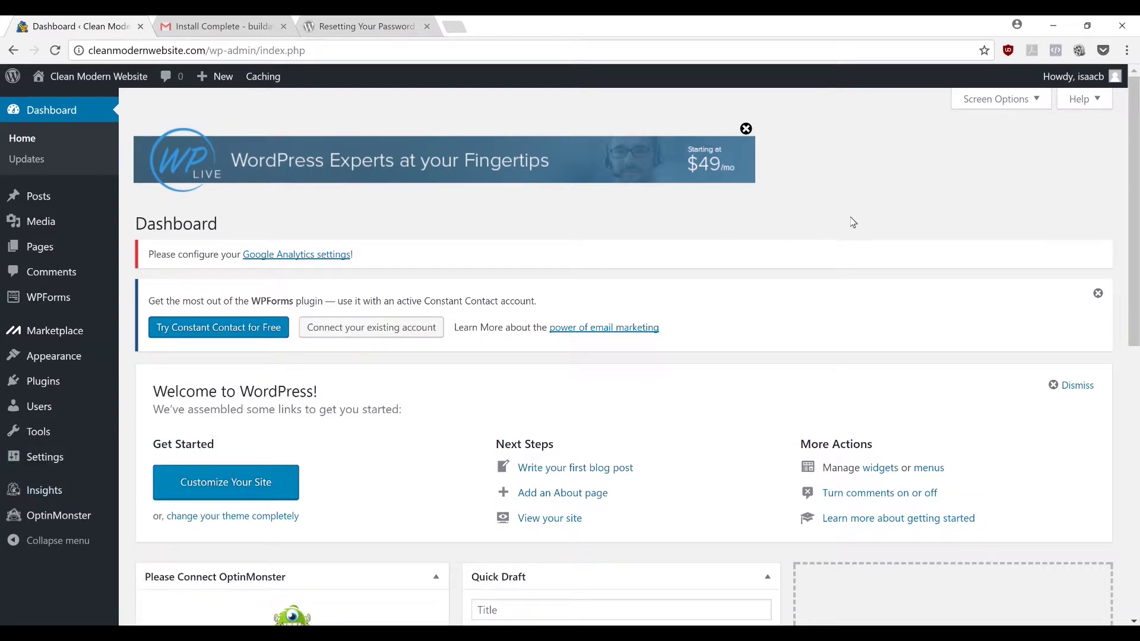
{"action": "mouse_move", "coordinate": [1078, 91]}
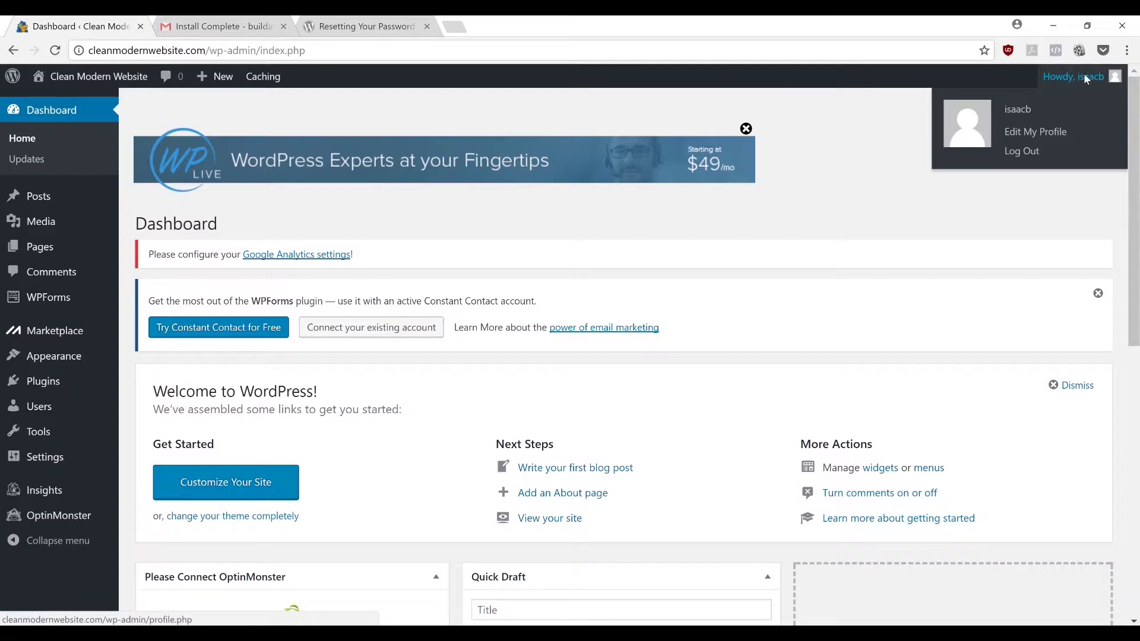
- Open the profile editor and generate a new password under Account Management
{"action": "left_click", "coordinate": [1046, 133]}
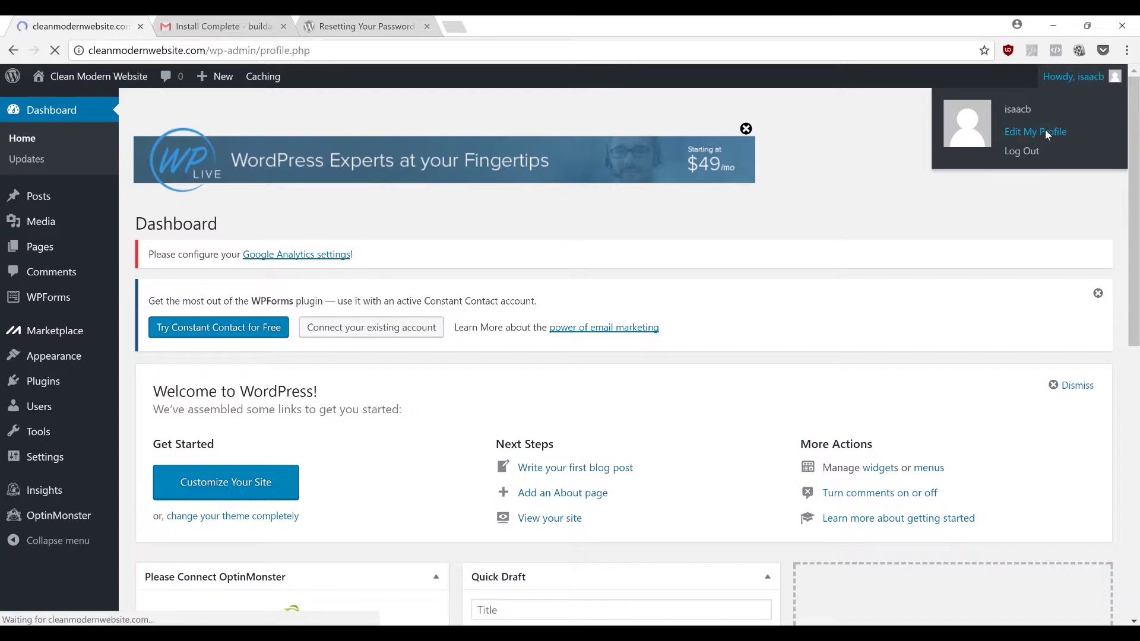
{"action": "scroll", "coordinate": [517, 320], "scroll_direction": "down", "scroll_amount": 7}
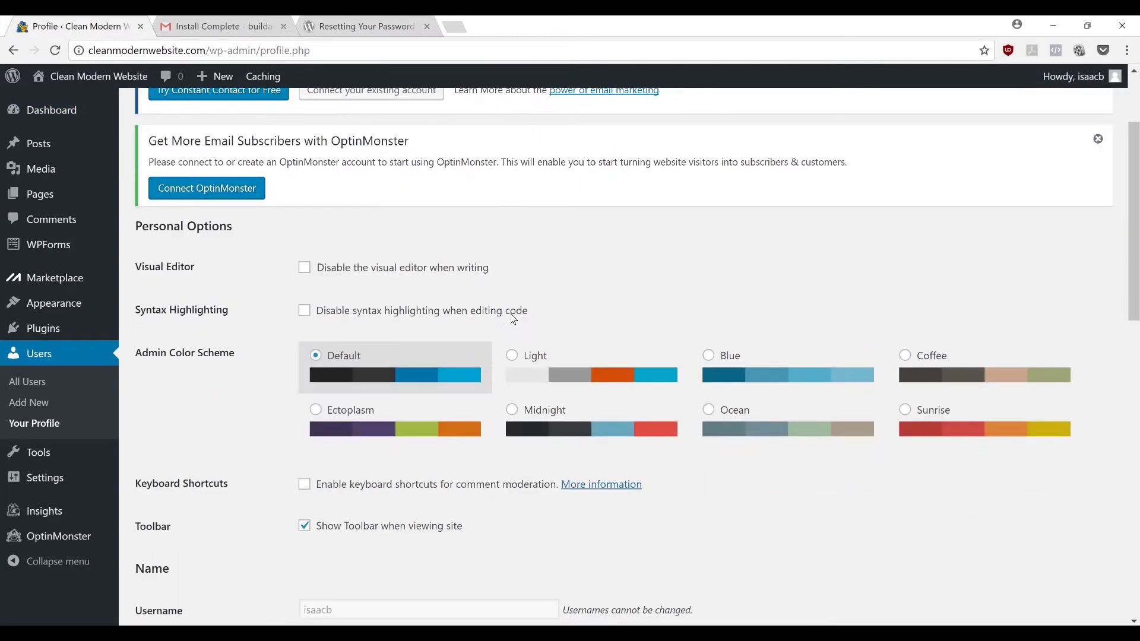
{"action": "scroll", "coordinate": [514, 319], "scroll_direction": "down", "scroll_amount": 5}
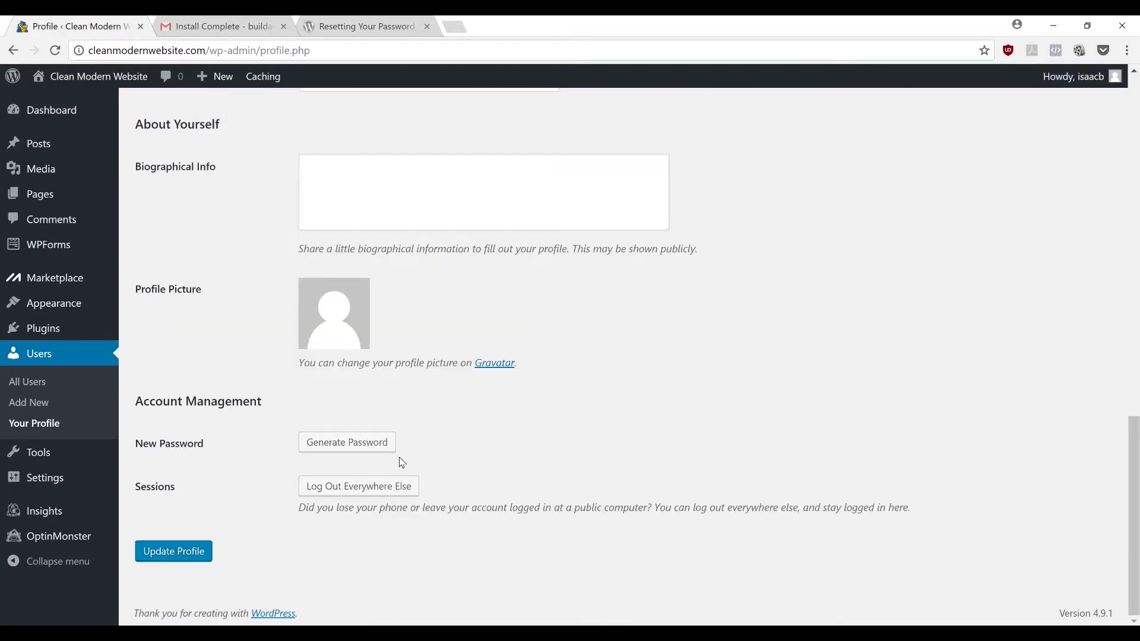
{"action": "left_click", "coordinate": [369, 448]}
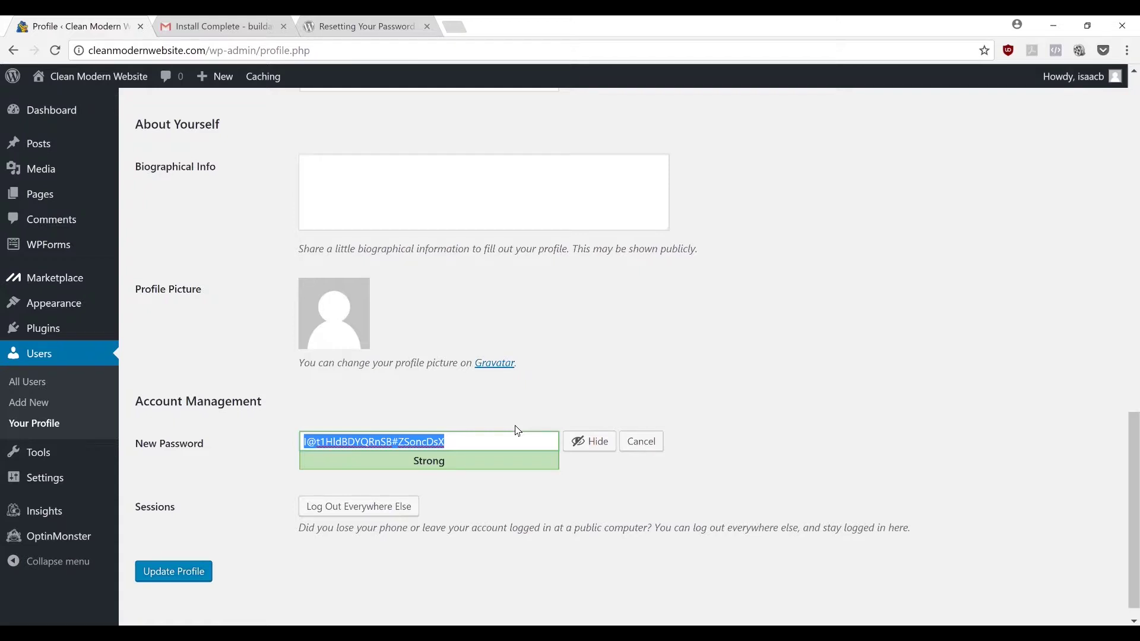
- Replace the generated password with your own account password and update the profile
{"action": "type", "text": "A"}
{"action": "key", "text": "BackSpace"}
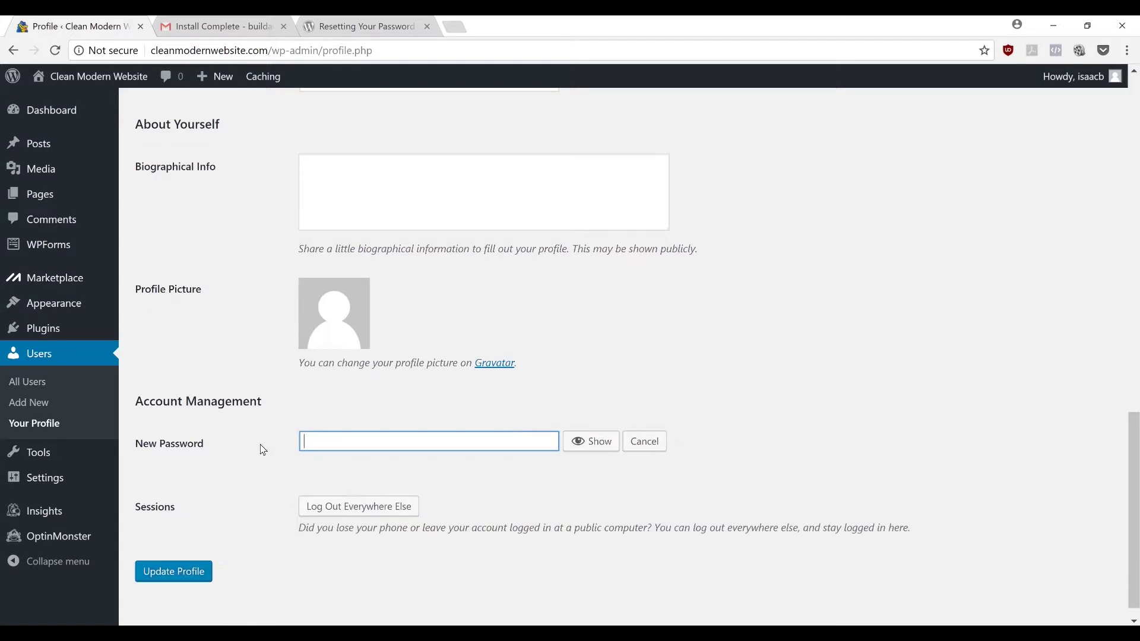
{"action": "type", "text": "•••"}
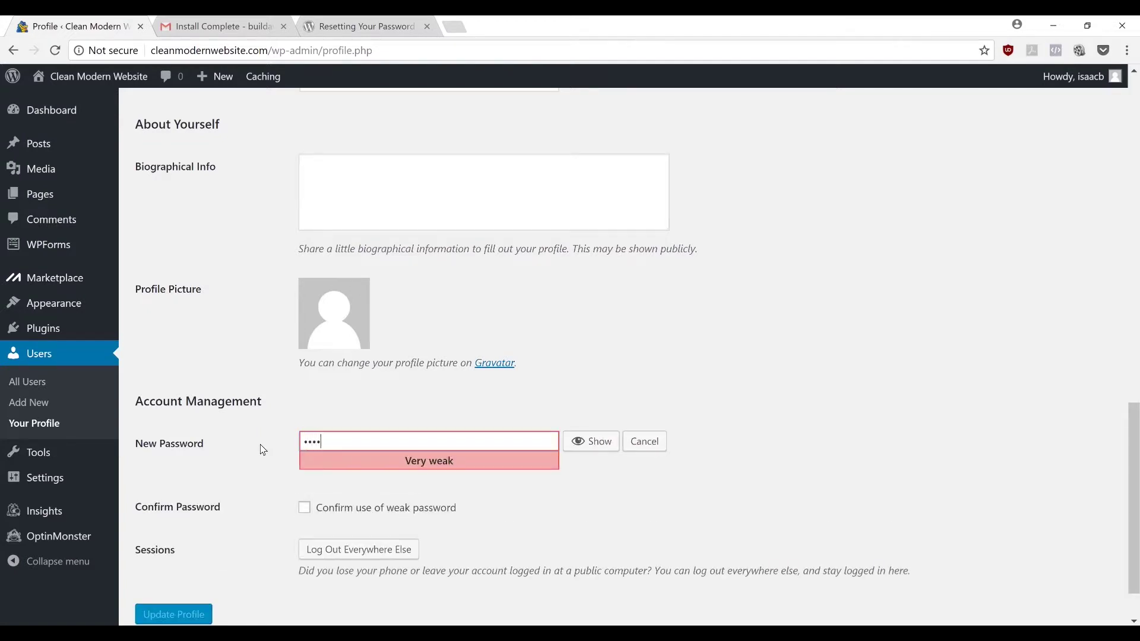
{"action": "key", "text": "BackSpace"}
{"action": "key", "text": "BackSpace"}
{"action": "key", "text": "BackSpace"}
{"action": "type", "text": "•••••••••"}
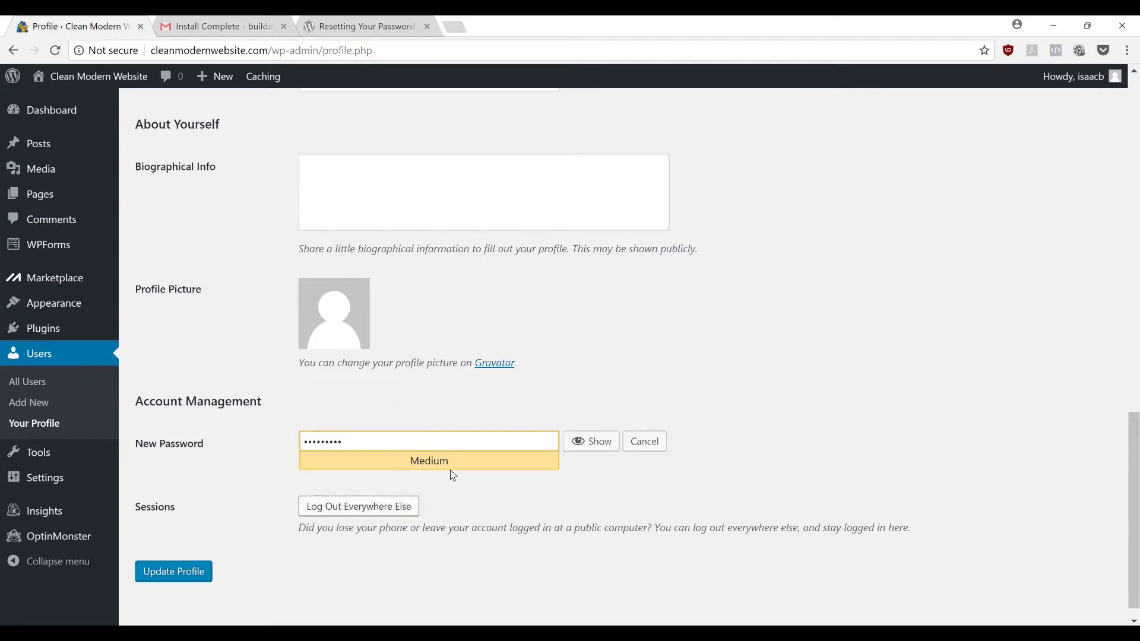
{"action": "left_click_drag", "start_coordinate": [412, 443], "coordinate": [257, 447]}
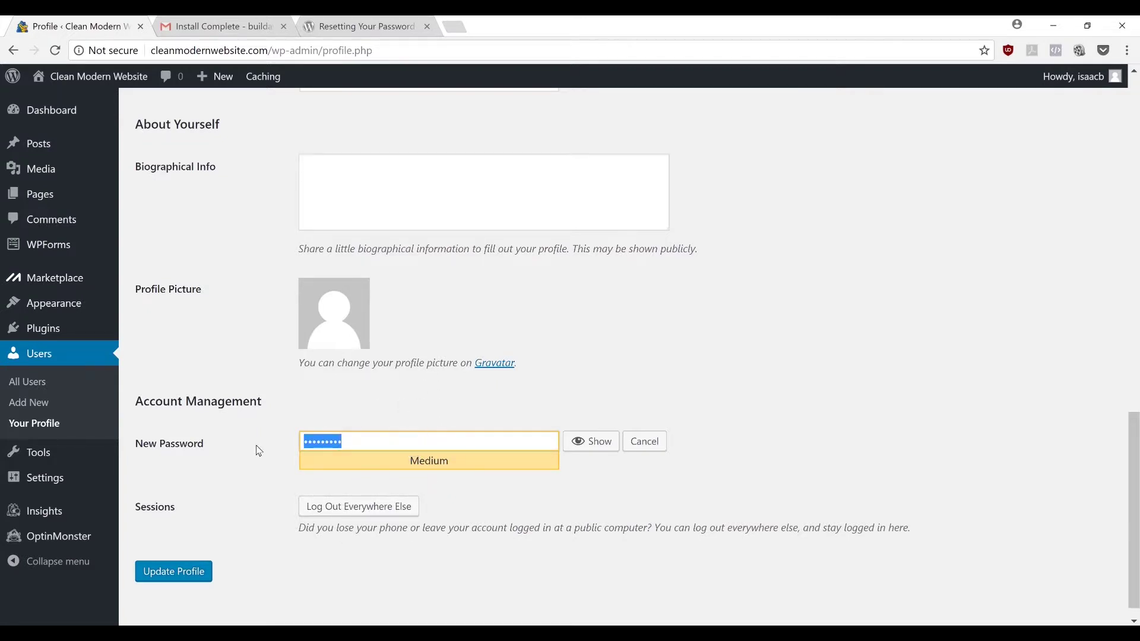
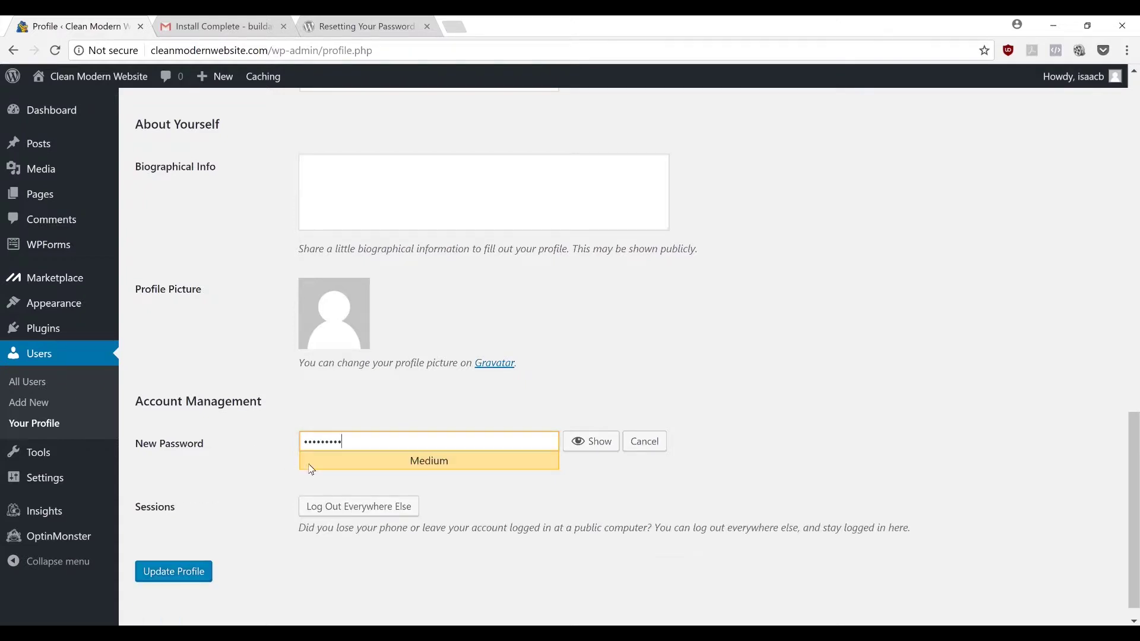
{"action": "left_click", "coordinate": [169, 579]}
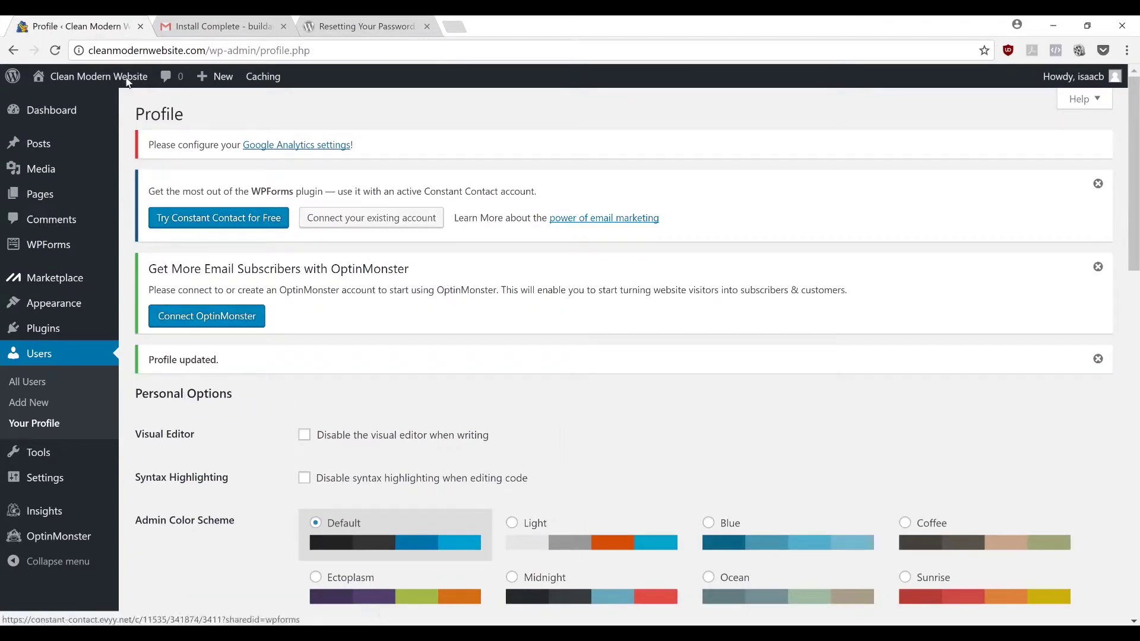
- Return to the Dashboard and preview the Posts, Media, Pages, Appearance, Users, Tools and Settings submenus
{"action": "left_click", "coordinate": [52, 109]}
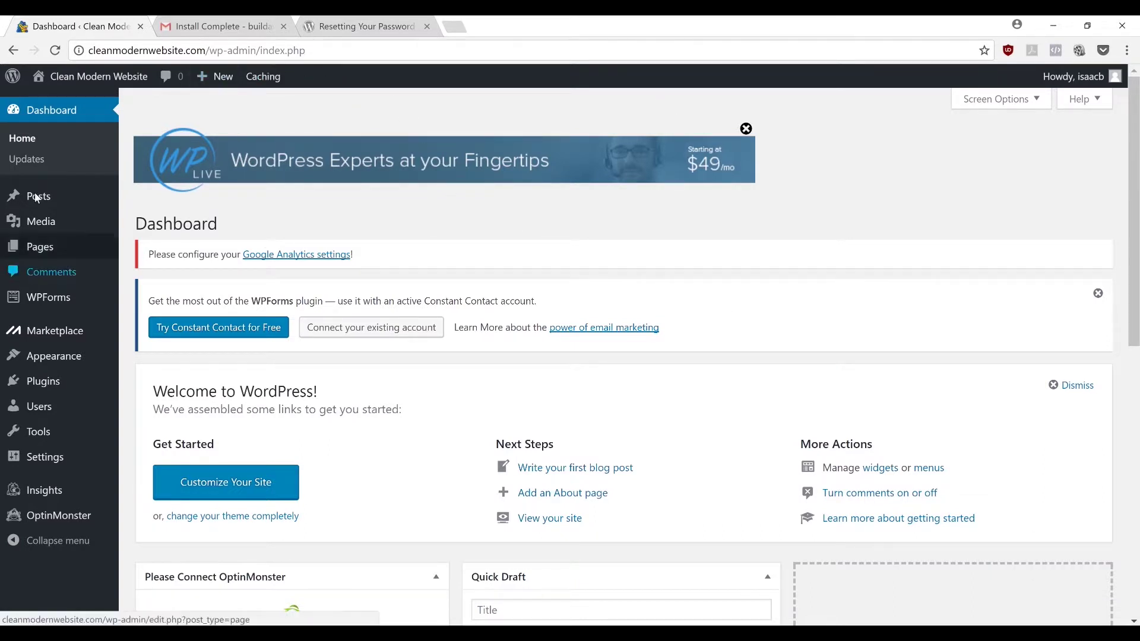
{"action": "mouse_move", "coordinate": [76, 199]}
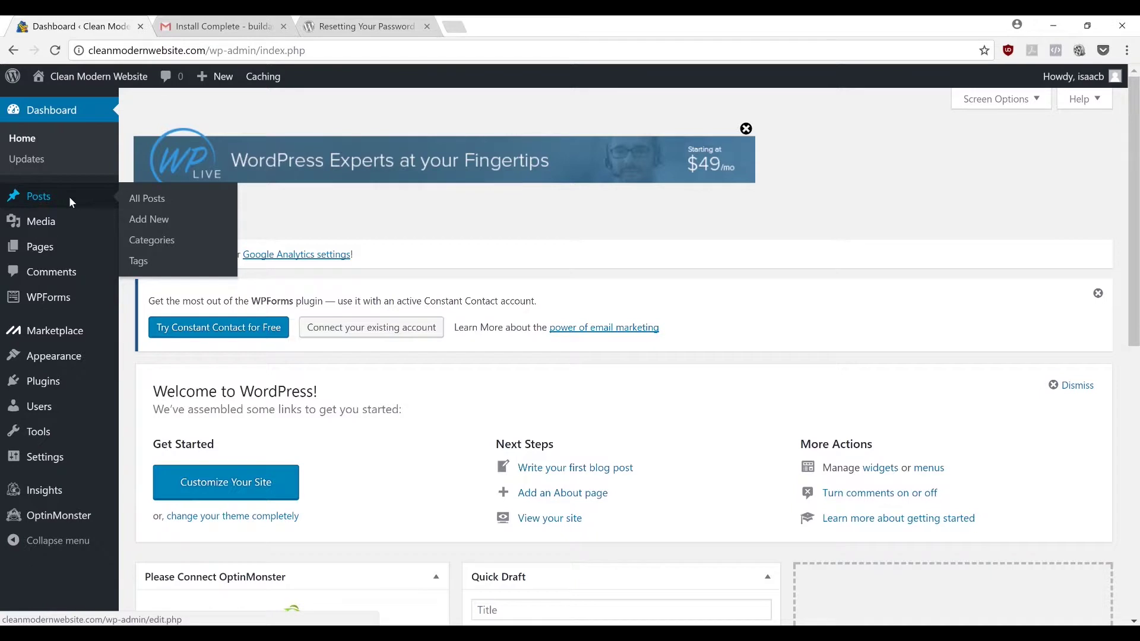
{"action": "mouse_move", "coordinate": [91, 226]}
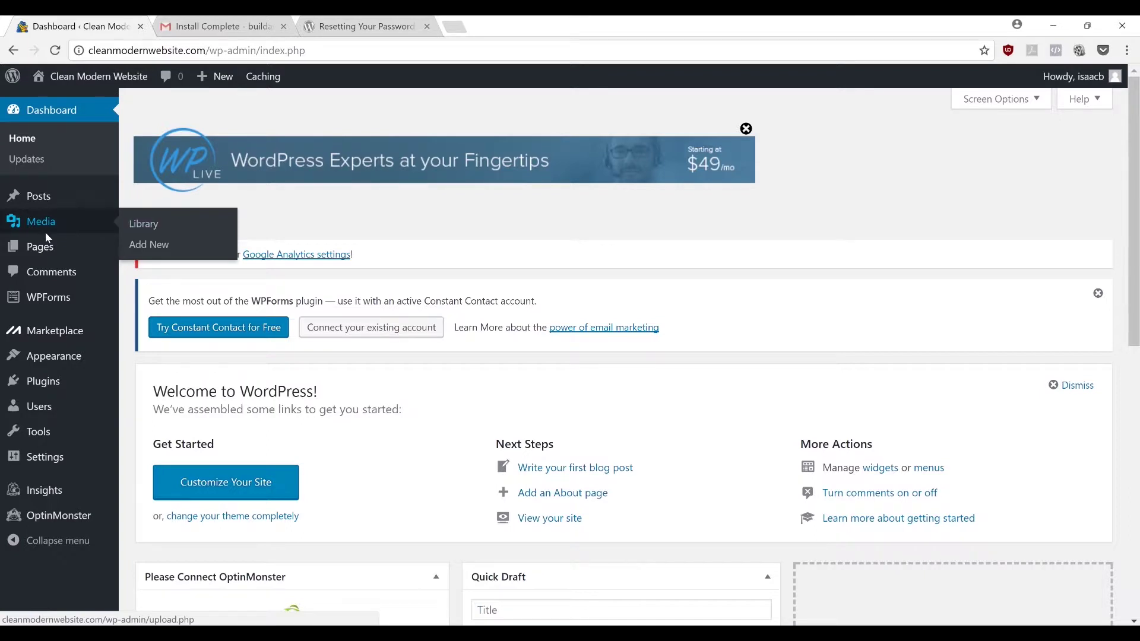
{"action": "mouse_move", "coordinate": [63, 251]}
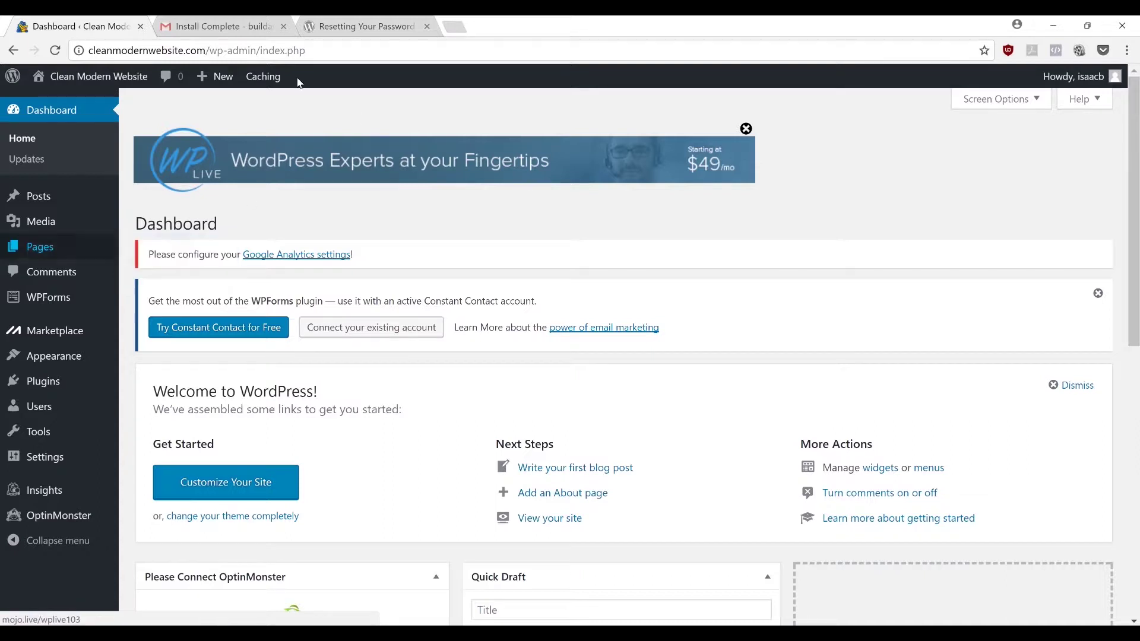
{"action": "mouse_move", "coordinate": [259, 87]}
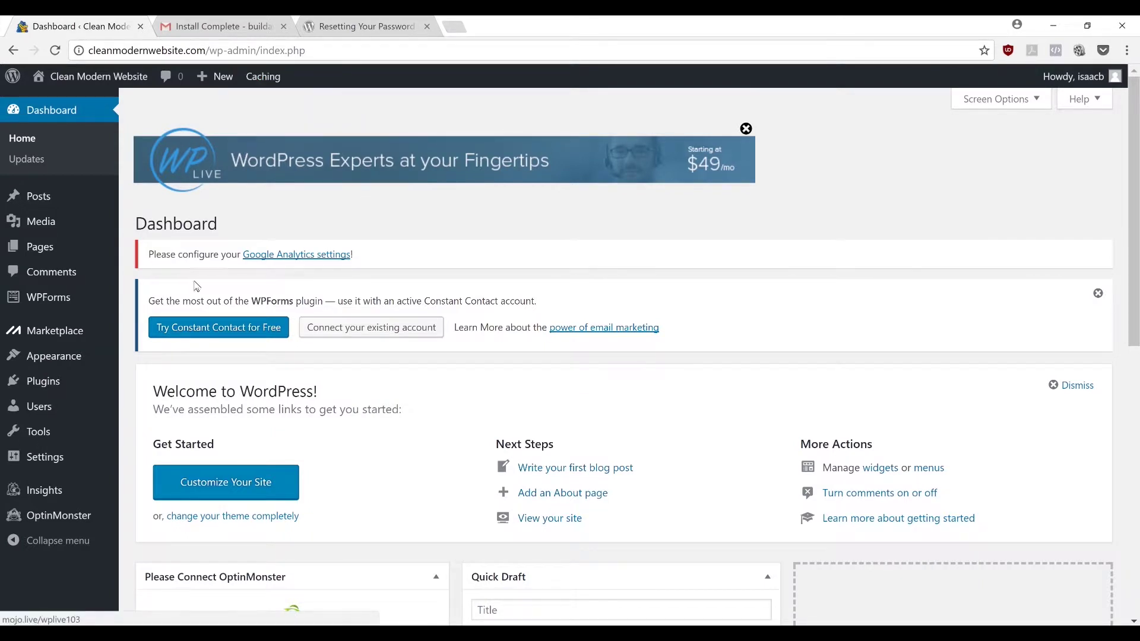
{"action": "mouse_move", "coordinate": [81, 362]}
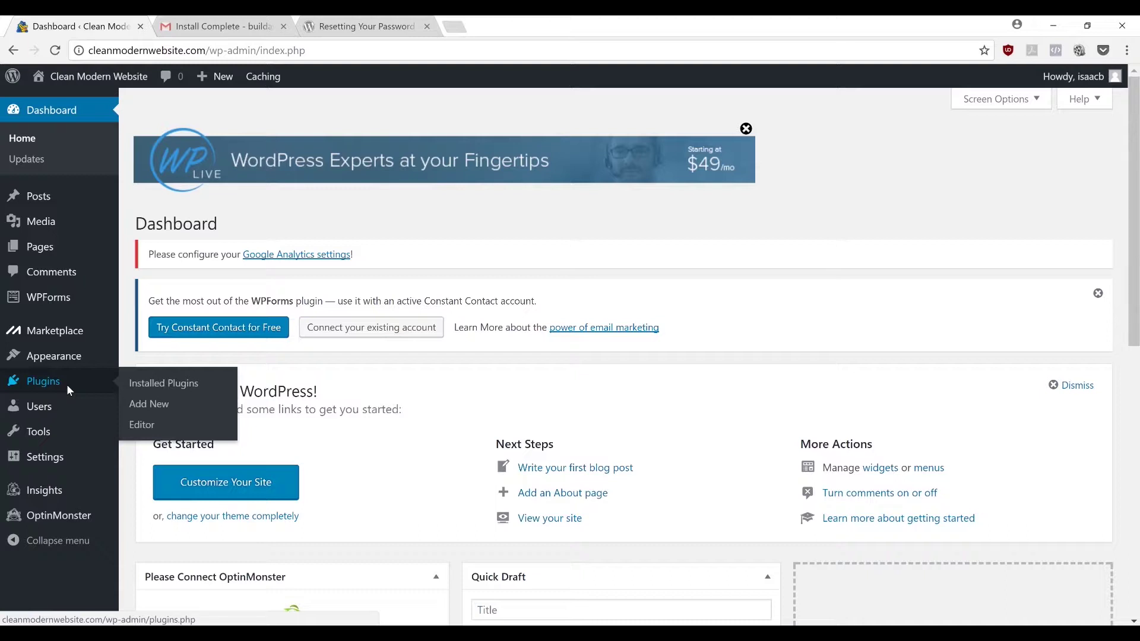
{"action": "mouse_move", "coordinate": [94, 406]}
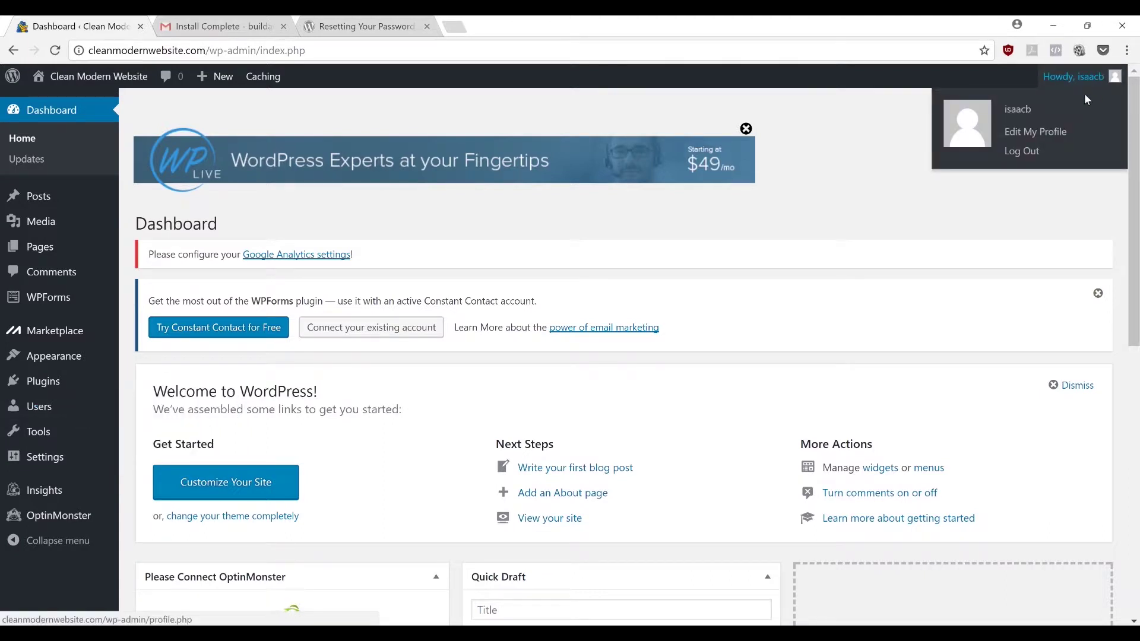
{"action": "mouse_move", "coordinate": [82, 428]}
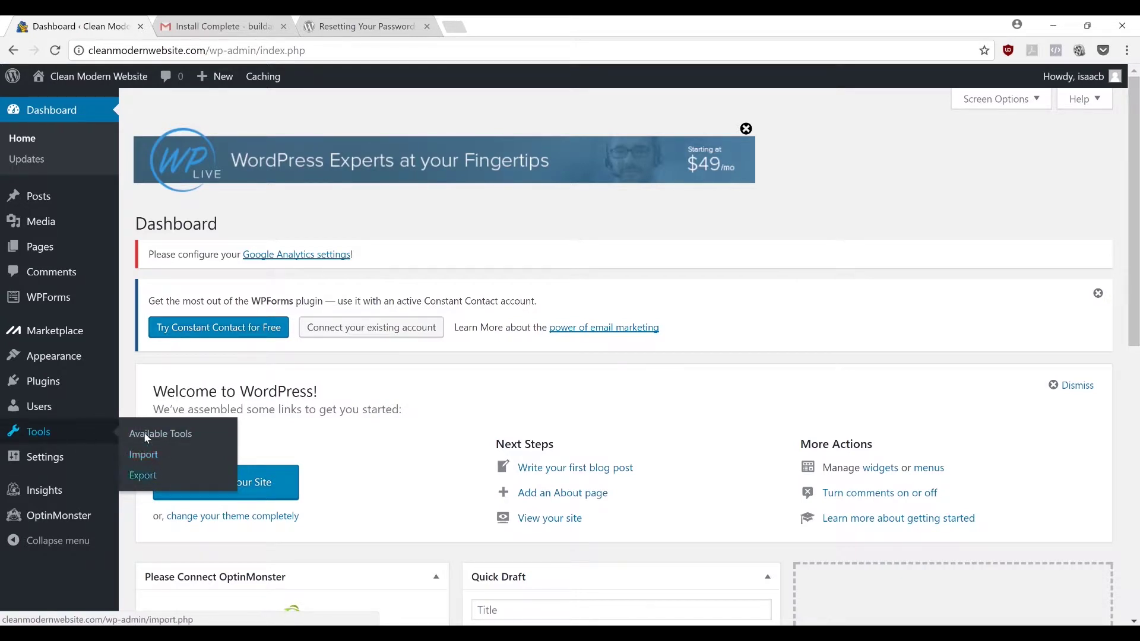
{"action": "mouse_move", "coordinate": [104, 459]}
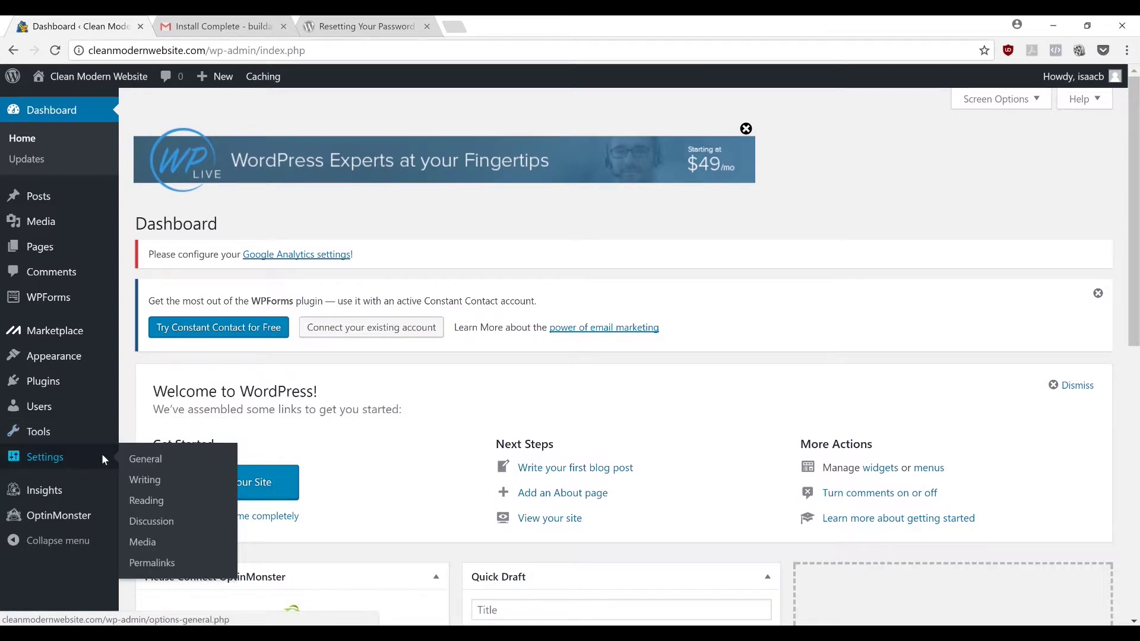
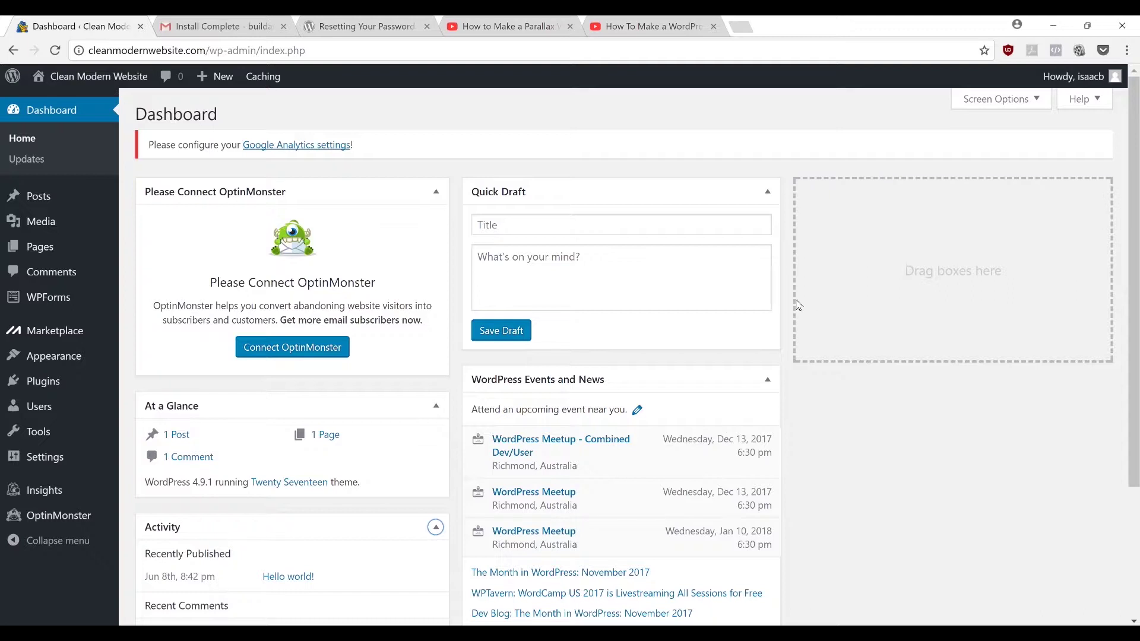
- Collapse the OptinMonster, Quick Draft, Events and News, At a Glance and Activity widgets
{"action": "left_click", "coordinate": [436, 192]}
{"action": "left_click", "coordinate": [755, 195]}
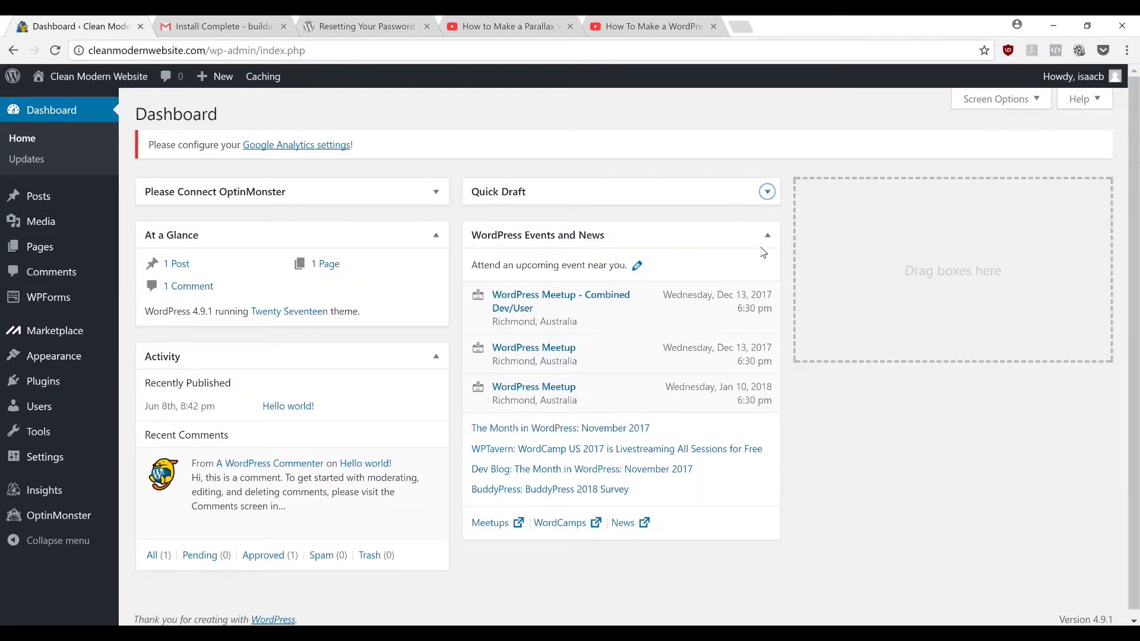
{"action": "left_click", "coordinate": [765, 235]}
{"action": "left_click", "coordinate": [435, 236]}
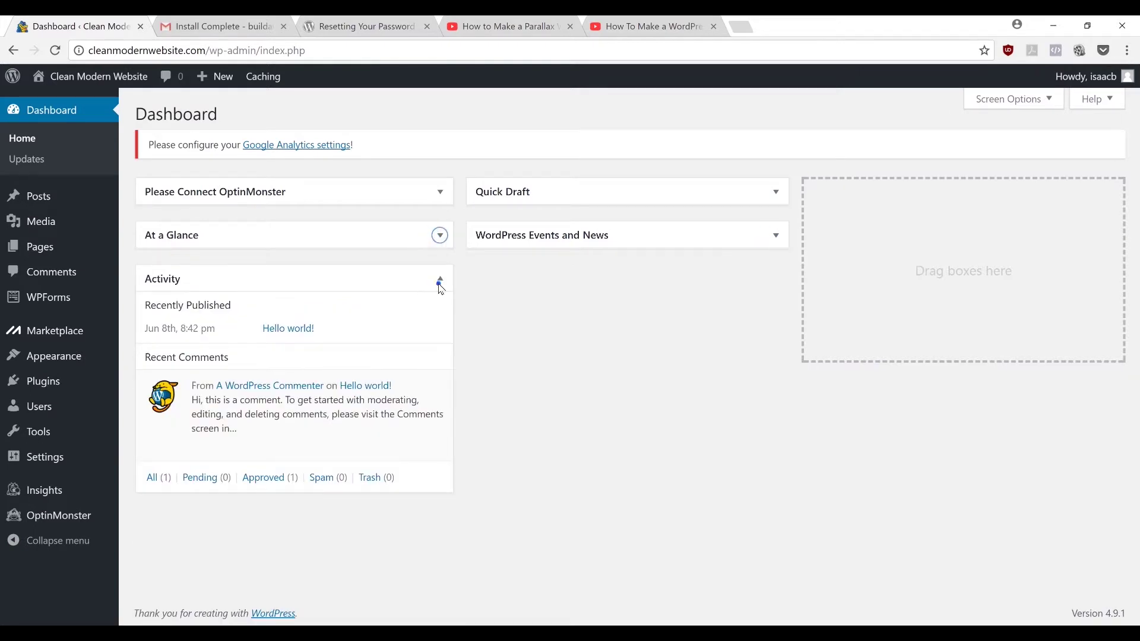
{"action": "left_click", "coordinate": [440, 280]}
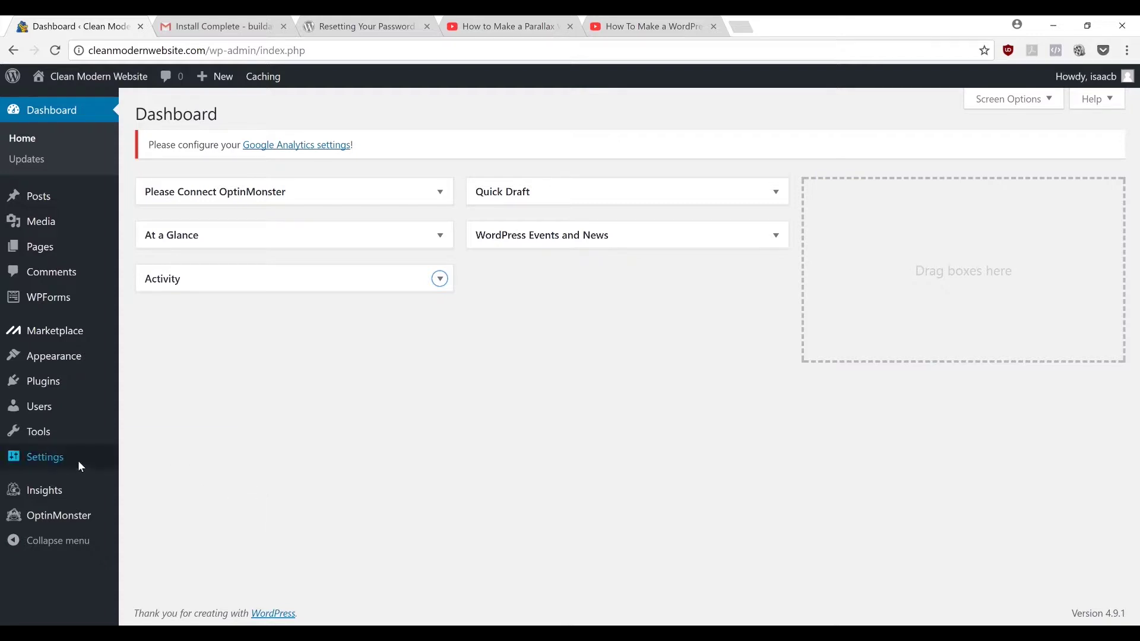
{"action": "mouse_move", "coordinate": [78, 460]}
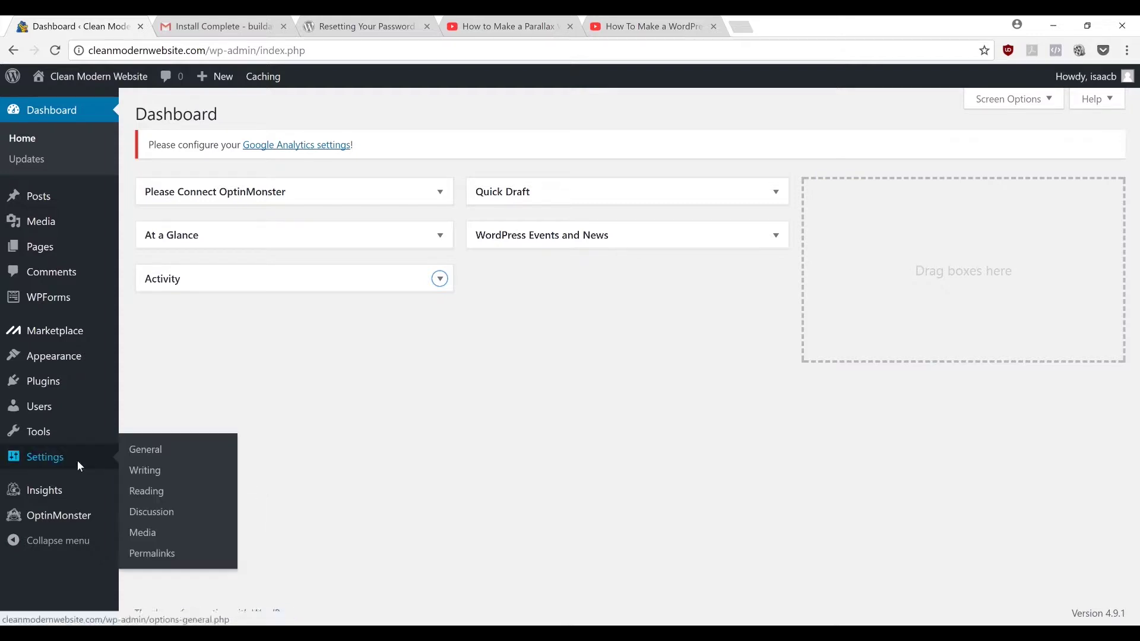
- Switch the permalink structure to Post name (/%postname%/) and save the change
{"action": "left_click", "coordinate": [152, 554]}
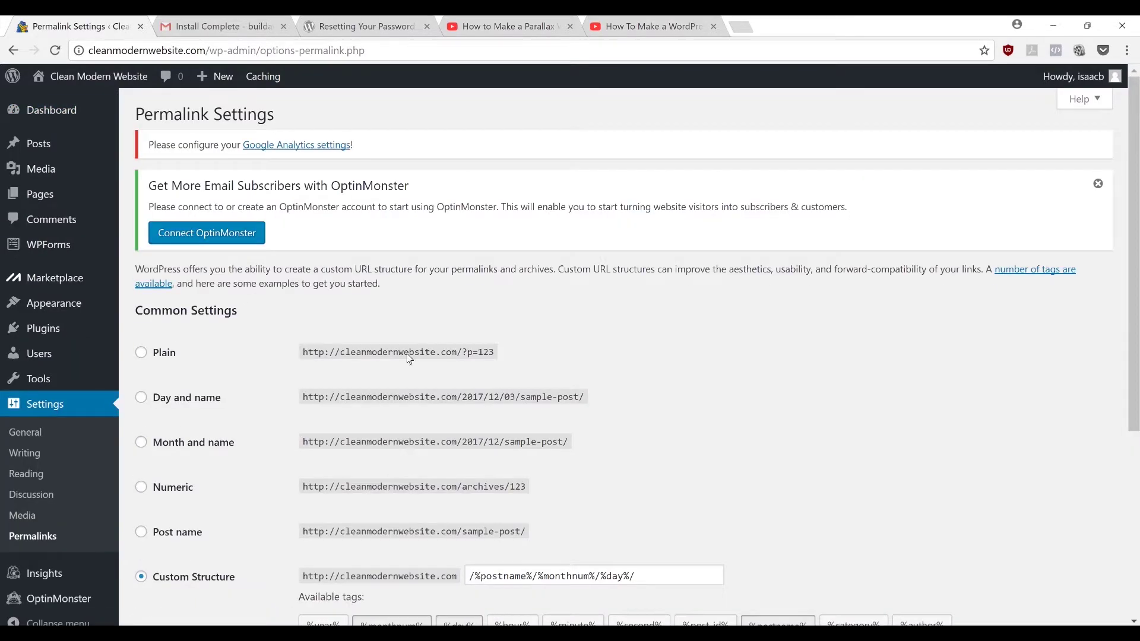
{"action": "scroll", "coordinate": [594, 297], "scroll_direction": "down", "scroll_amount": 2}
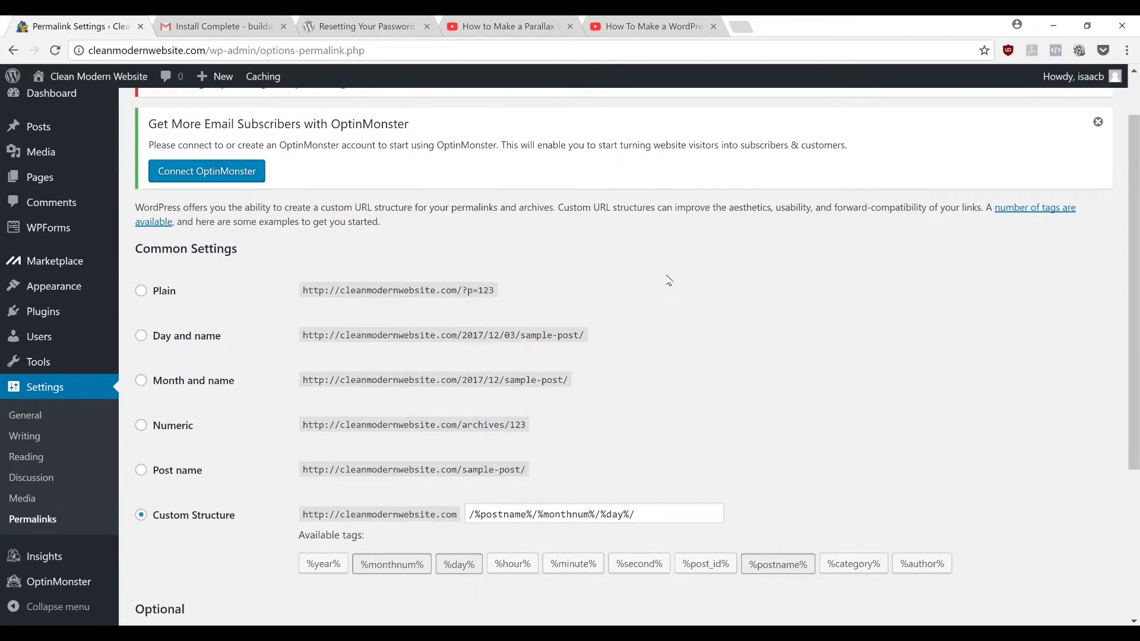
{"action": "scroll", "coordinate": [587, 313], "scroll_direction": "down", "scroll_amount": 1}
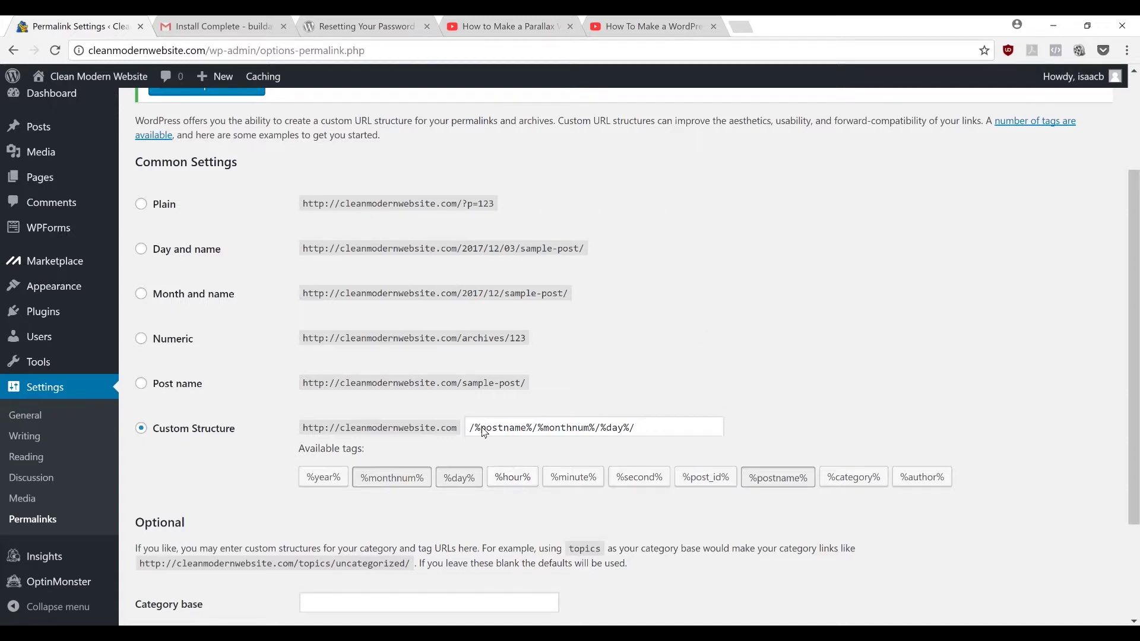
{"action": "left_click_drag", "start_coordinate": [475, 429], "coordinate": [629, 429]}
{"action": "left_click", "coordinate": [678, 427]}
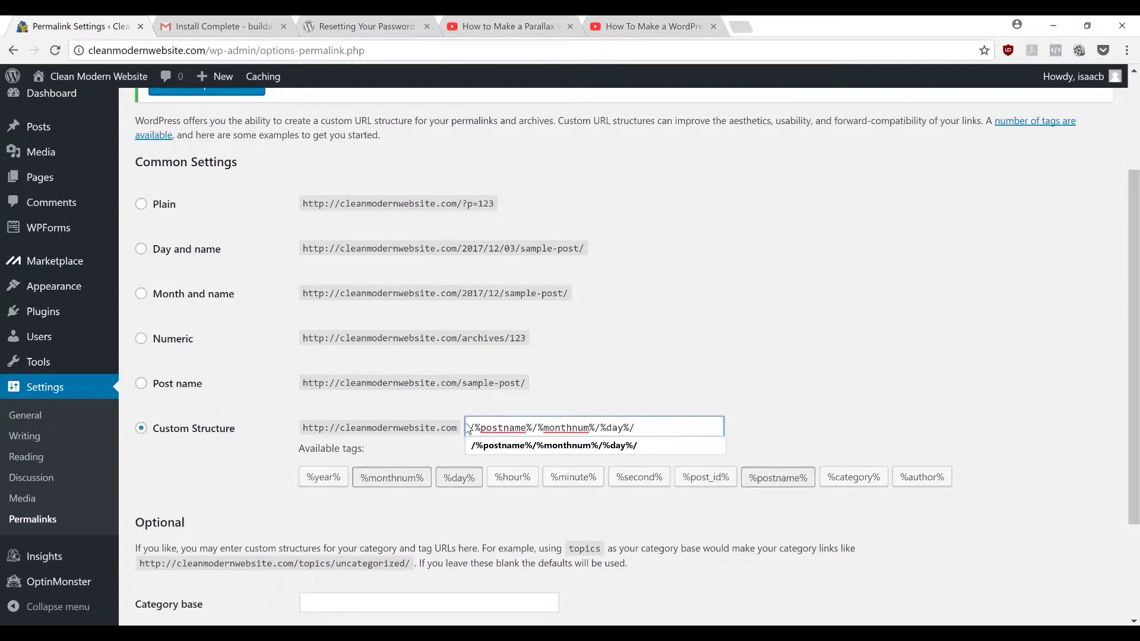
{"action": "left_click", "coordinate": [142, 384]}
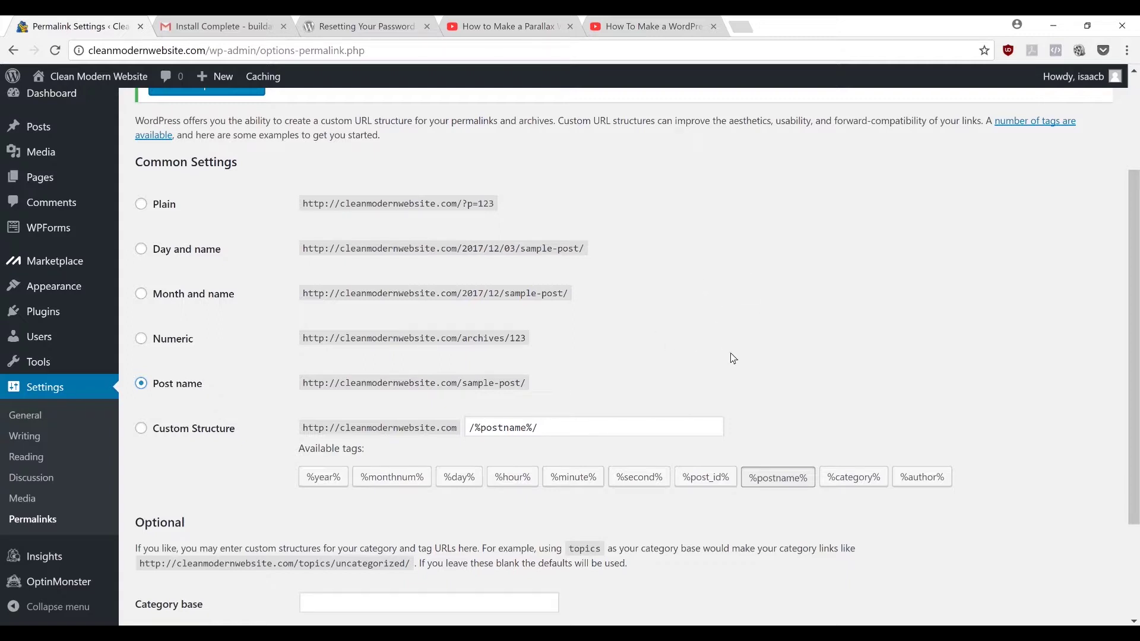
{"action": "scroll", "coordinate": [731, 357], "scroll_direction": "down", "scroll_amount": 3}
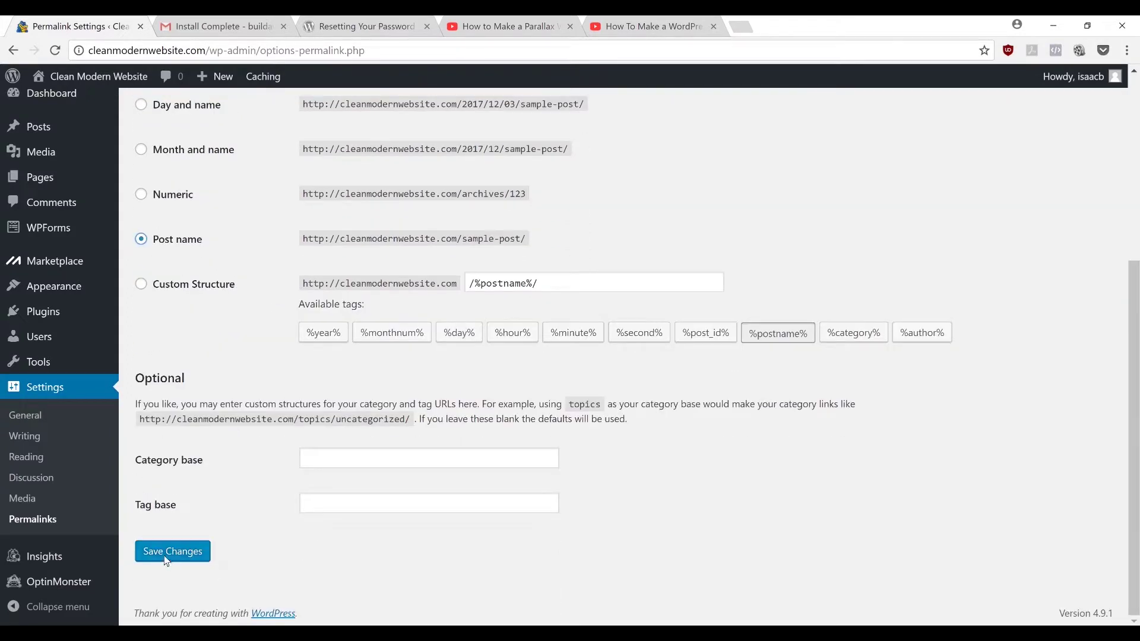
{"action": "left_click", "coordinate": [165, 557]}
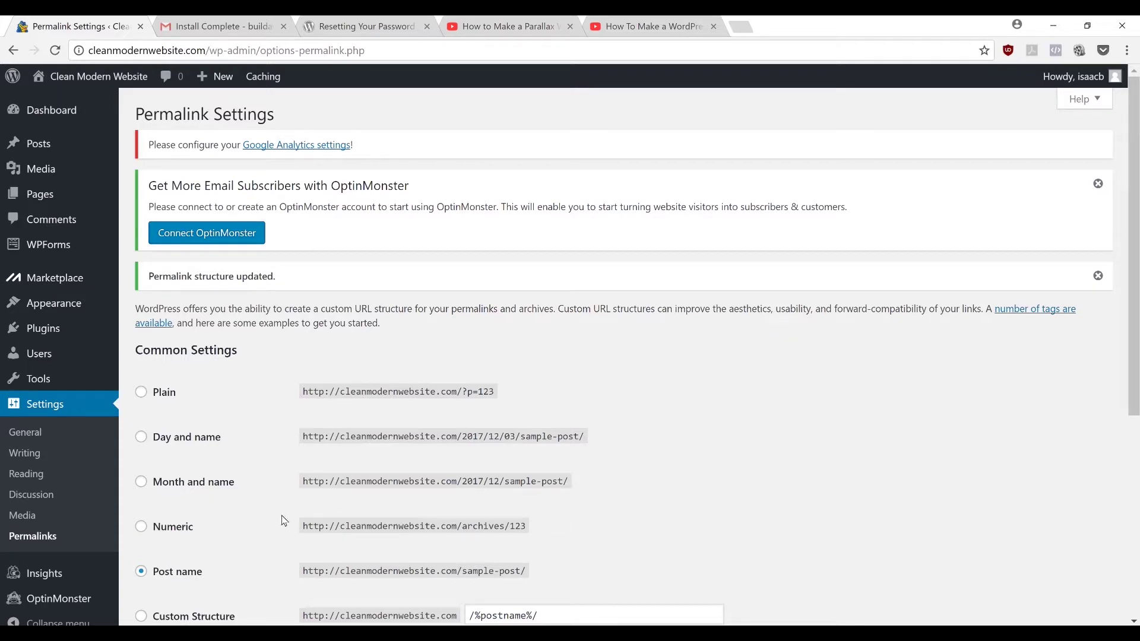
{"action": "left_click", "coordinate": [73, 335]}
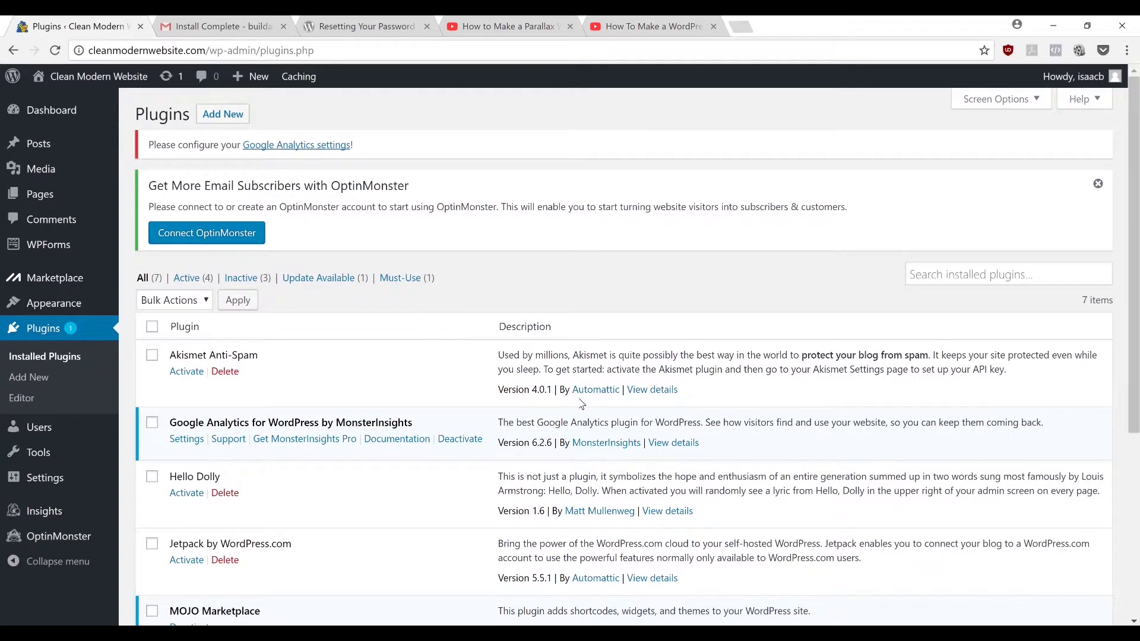
- Tick all seven installed plugins, from Akismet Anti-Spam down to WPForms Lite
{"action": "left_click_drag", "start_coordinate": [1135, 267], "coordinate": [1135, 330]}
{"action": "scroll", "coordinate": [653, 279], "scroll_direction": "down", "scroll_amount": 3}
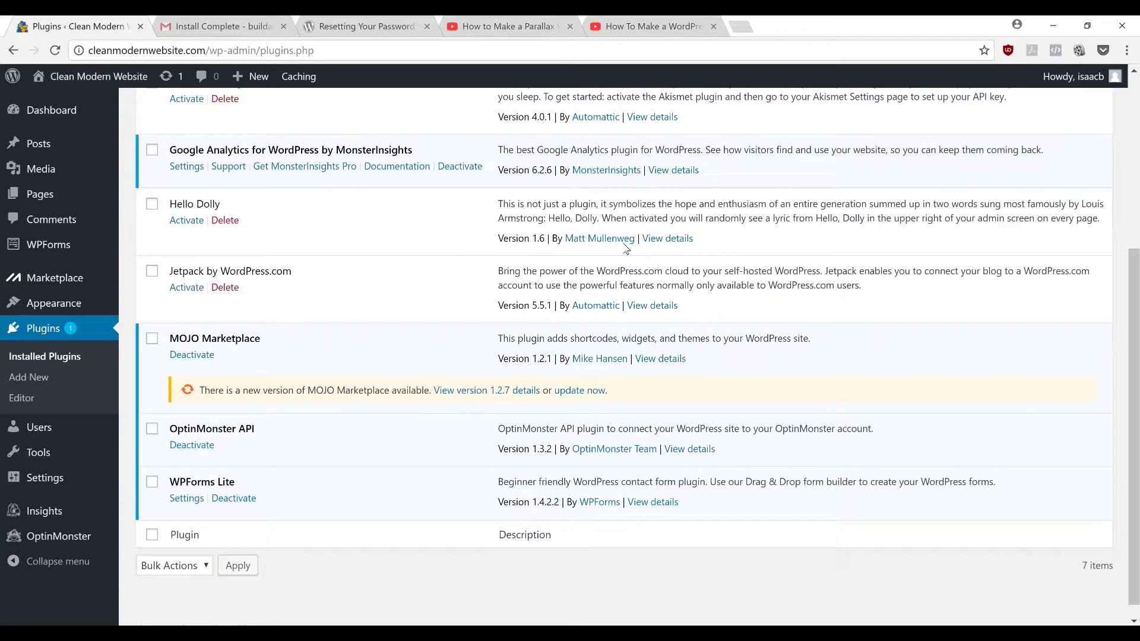
{"action": "scroll", "coordinate": [594, 255], "scroll_direction": "up", "scroll_amount": 3}
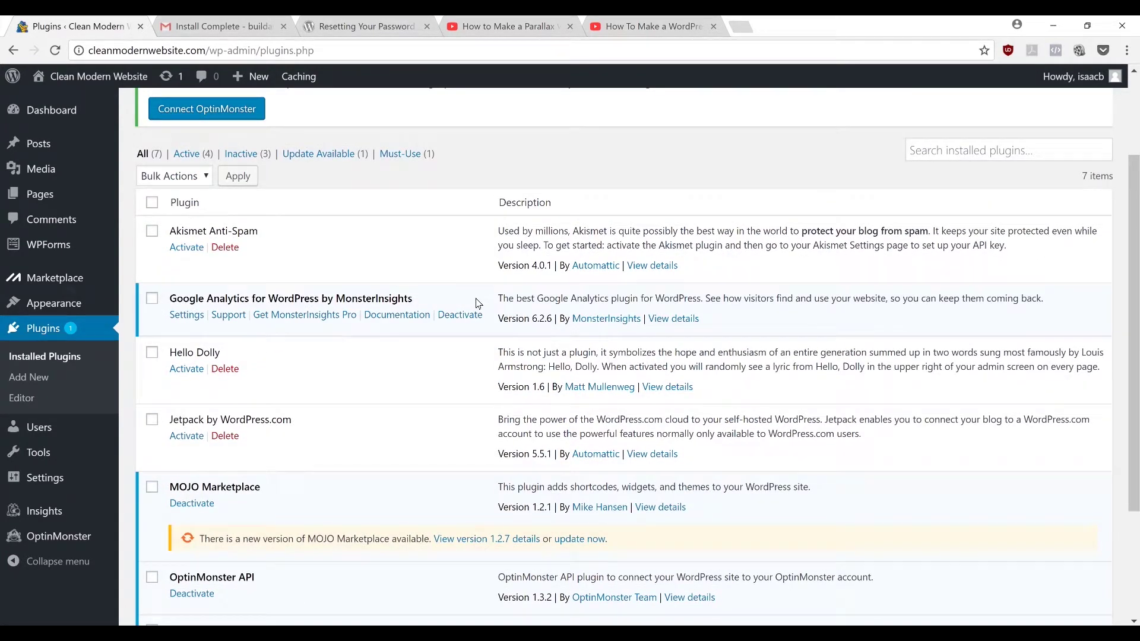
{"action": "left_click", "coordinate": [152, 233]}
{"action": "left_click", "coordinate": [152, 301]}
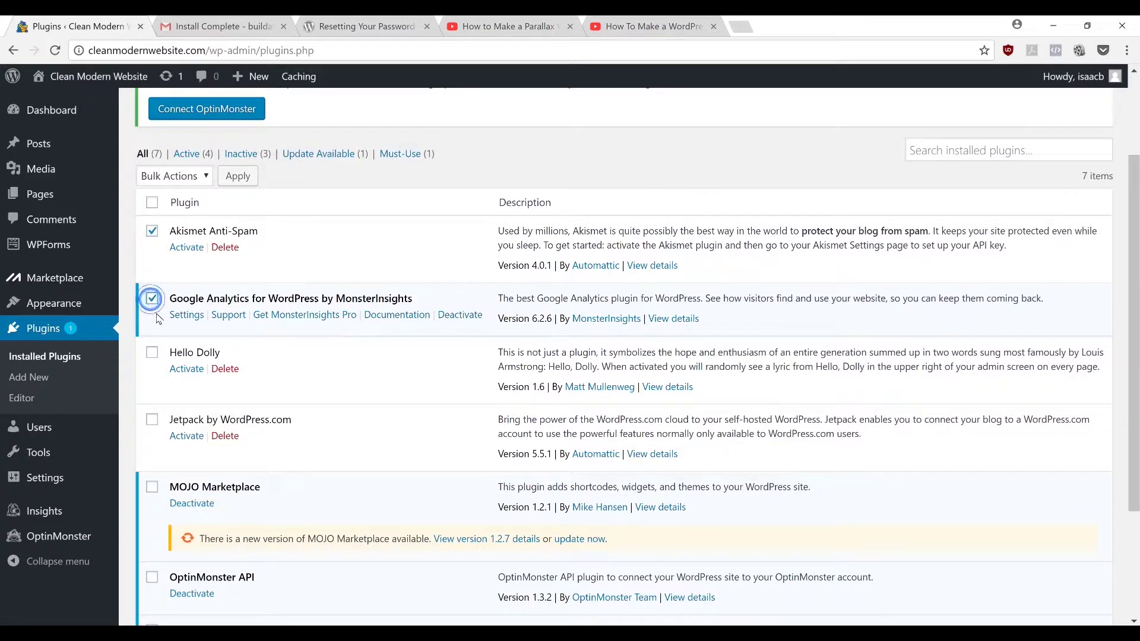
{"action": "left_click", "coordinate": [153, 356]}
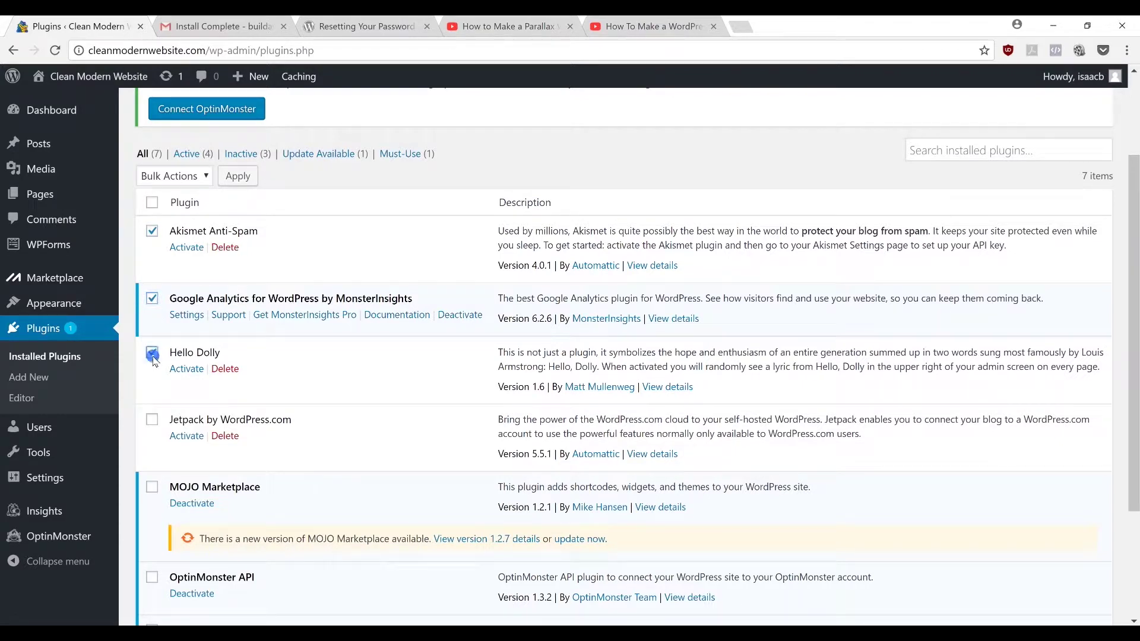
{"action": "left_click", "coordinate": [153, 420]}
{"action": "scroll", "coordinate": [155, 425], "scroll_direction": "down", "scroll_amount": 1}
{"action": "left_click", "coordinate": [152, 413]}
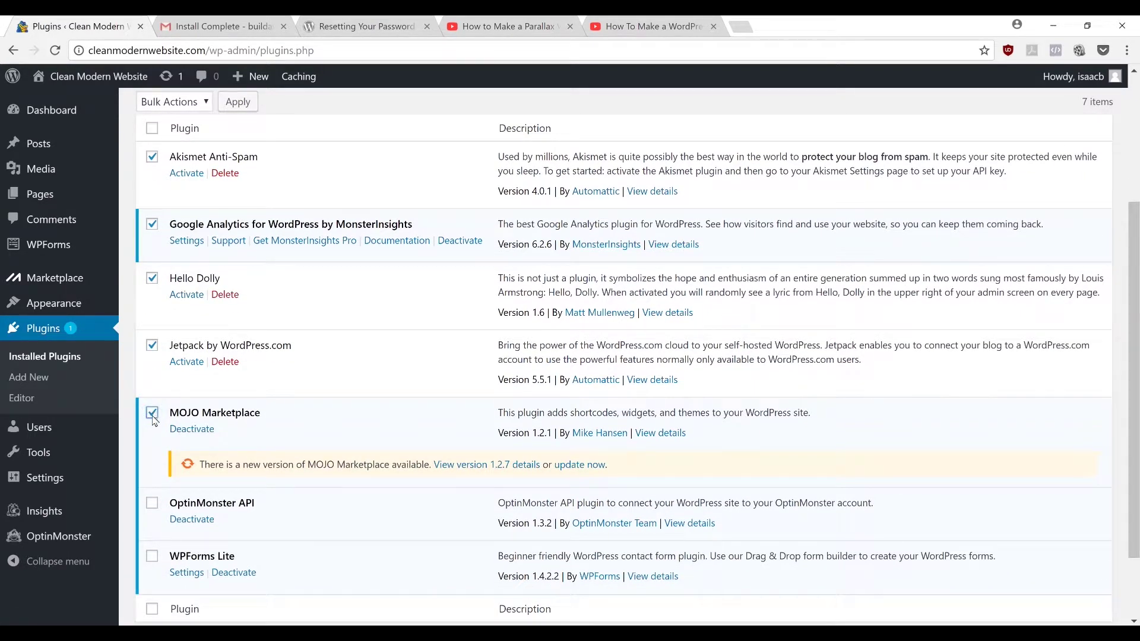
{"action": "left_click", "coordinate": [151, 505]}
{"action": "scroll", "coordinate": [160, 497], "scroll_direction": "down", "scroll_amount": 1}
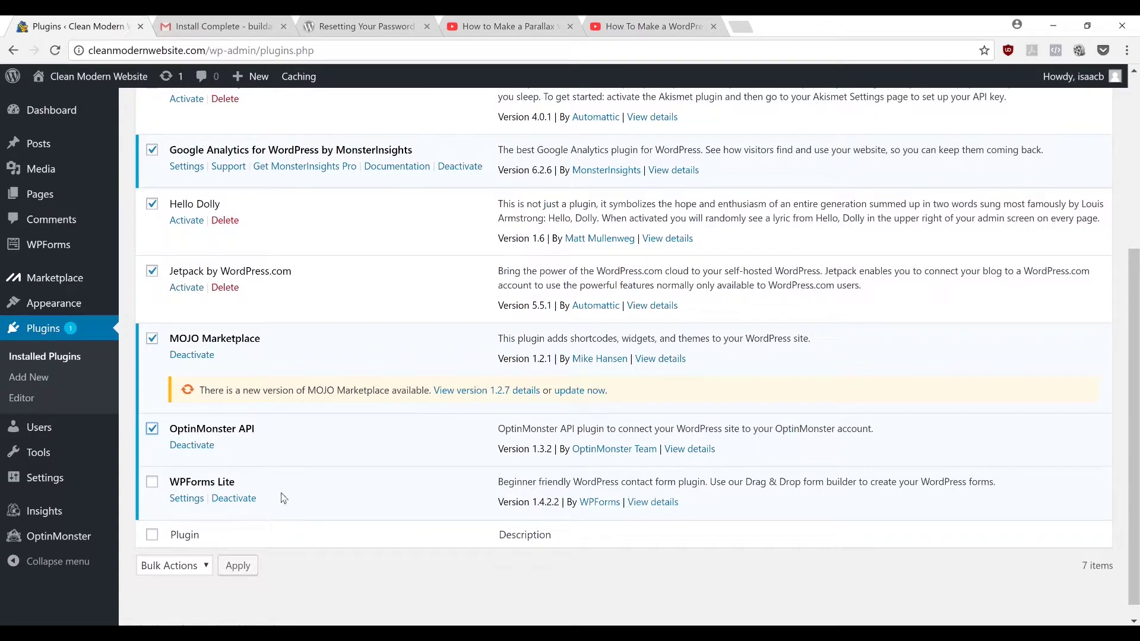
{"action": "left_click", "coordinate": [152, 486]}
{"action": "scroll", "coordinate": [359, 316], "scroll_direction": "up", "scroll_amount": 2}
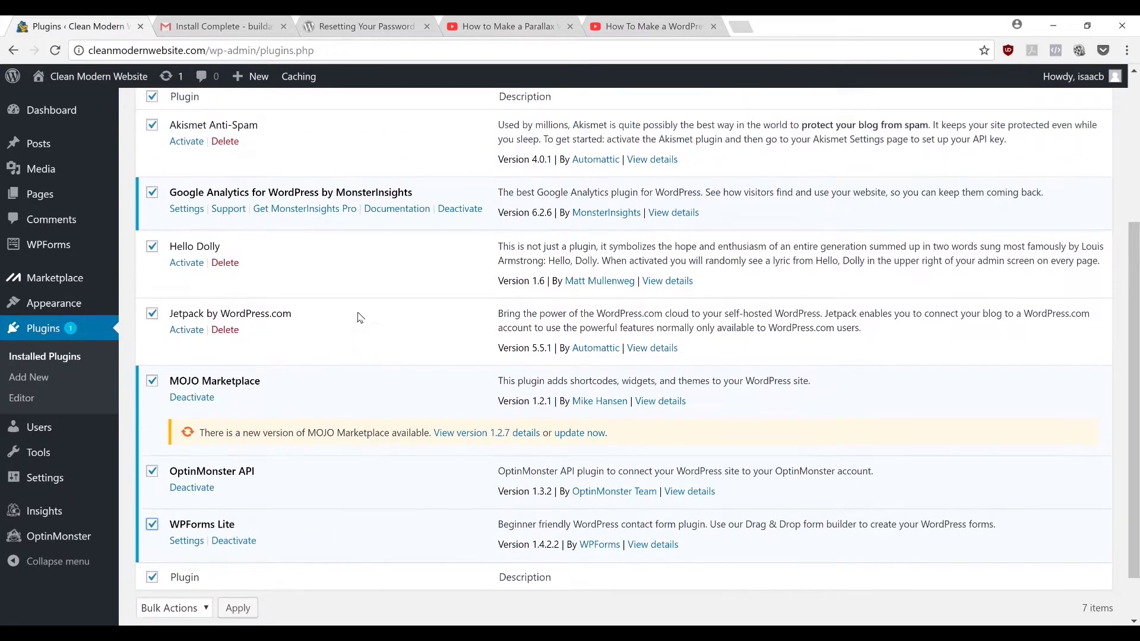
- Apply the Delete bulk action to the checked plugins and confirm the deletion
{"action": "left_click", "coordinate": [199, 176]}
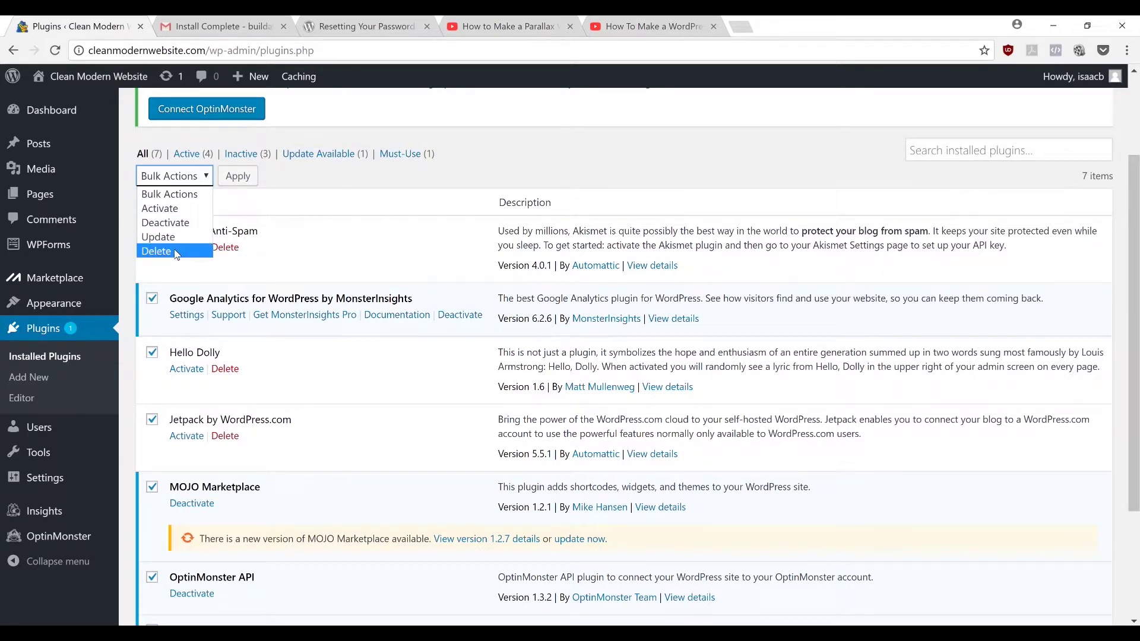
{"action": "left_click", "coordinate": [175, 252]}
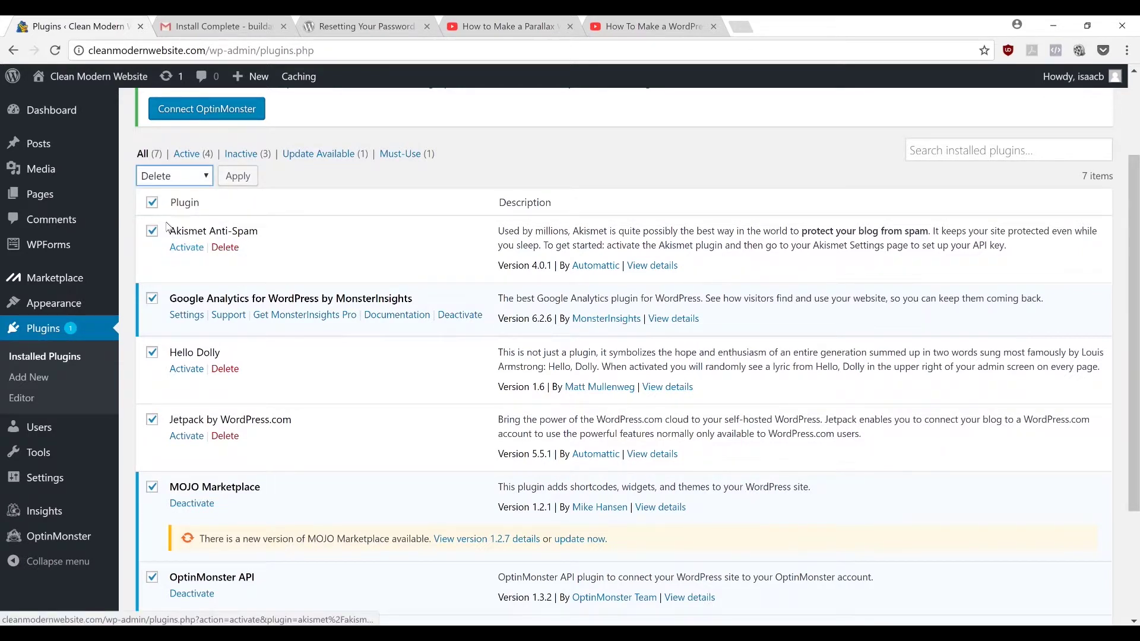
{"action": "left_click", "coordinate": [249, 177]}
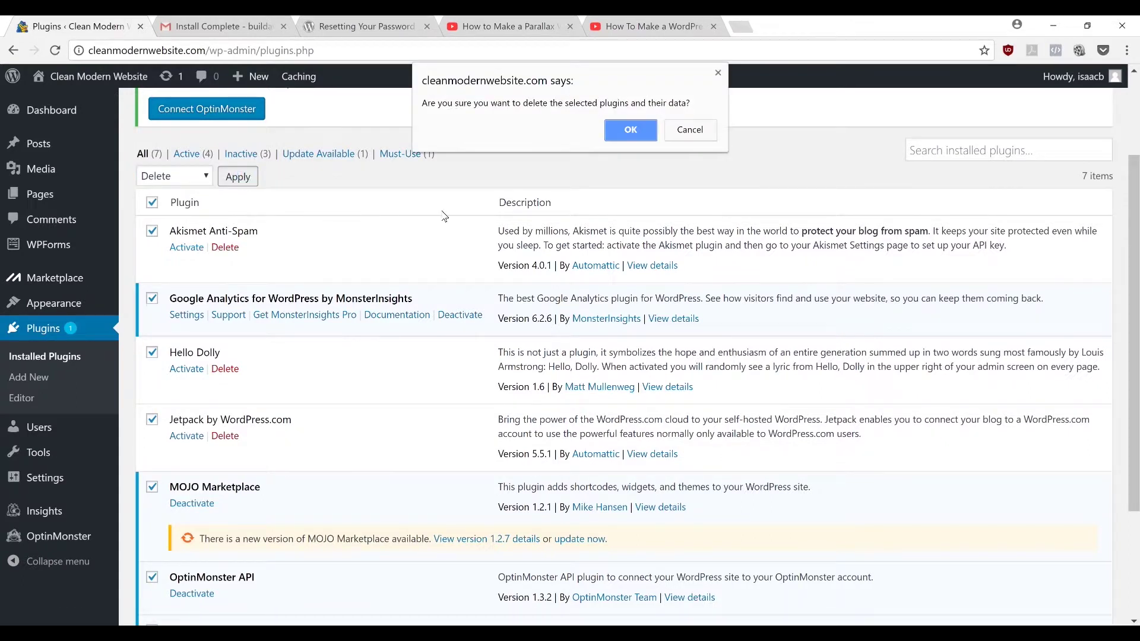
{"action": "left_click", "coordinate": [641, 139]}
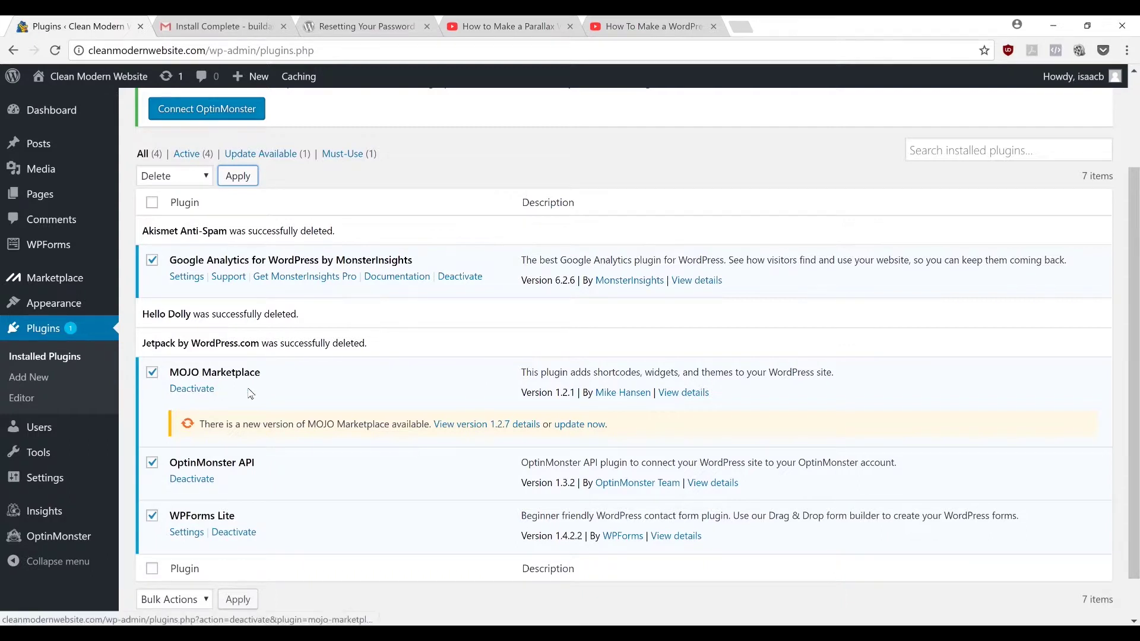
- Deactivate and delete the MOJO Marketplace plugin
{"action": "left_click", "coordinate": [196, 390]}
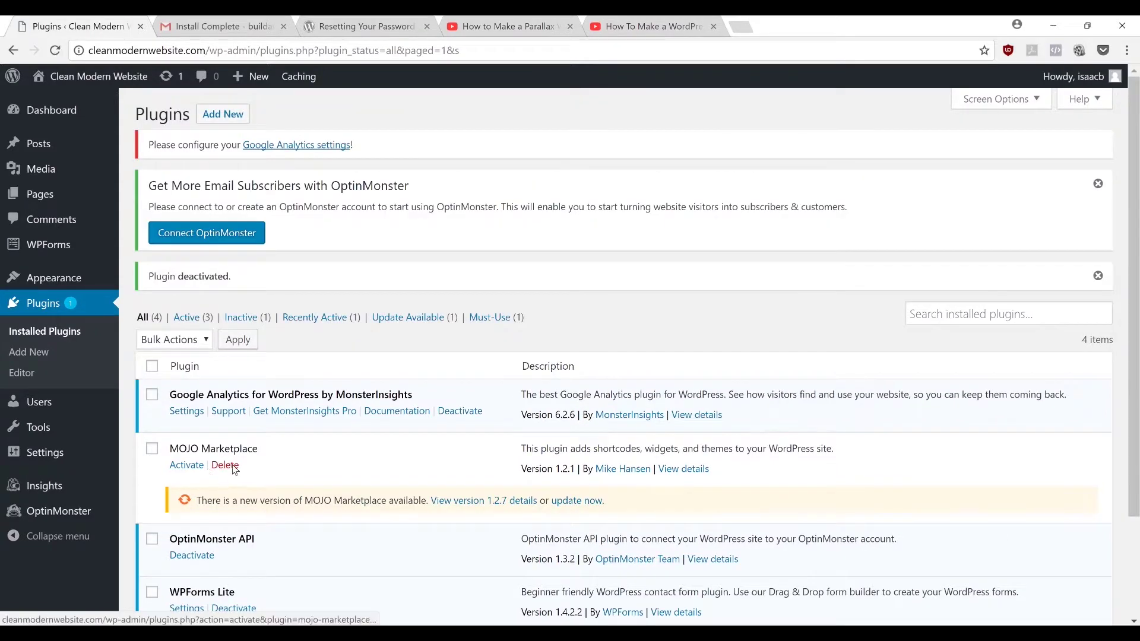
{"action": "left_click", "coordinate": [225, 466]}
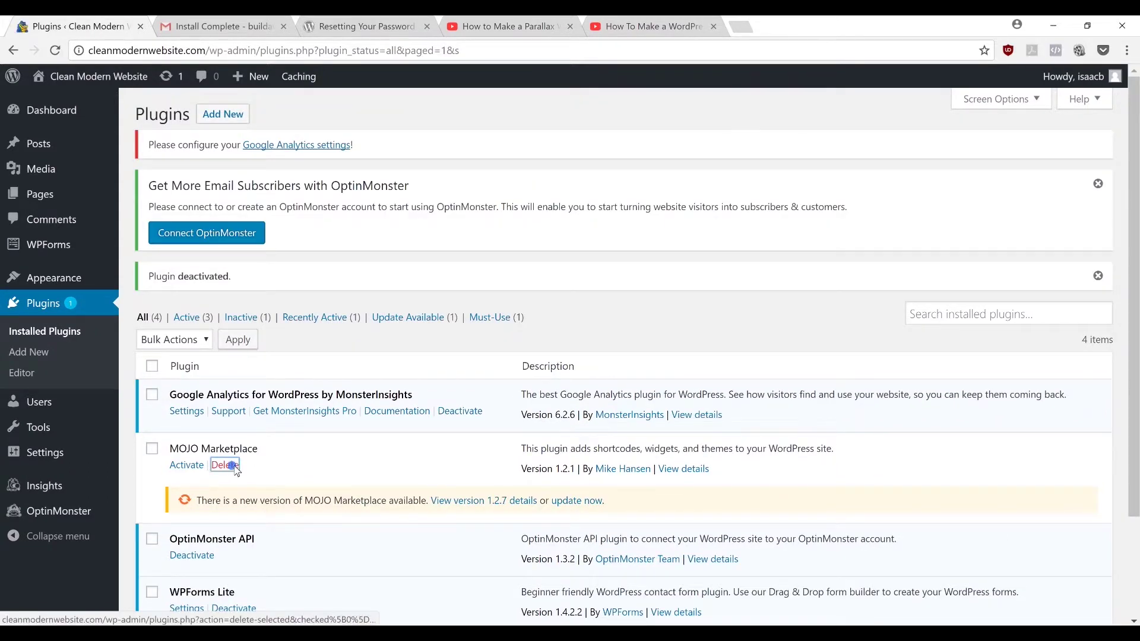
{"action": "left_click", "coordinate": [632, 134]}
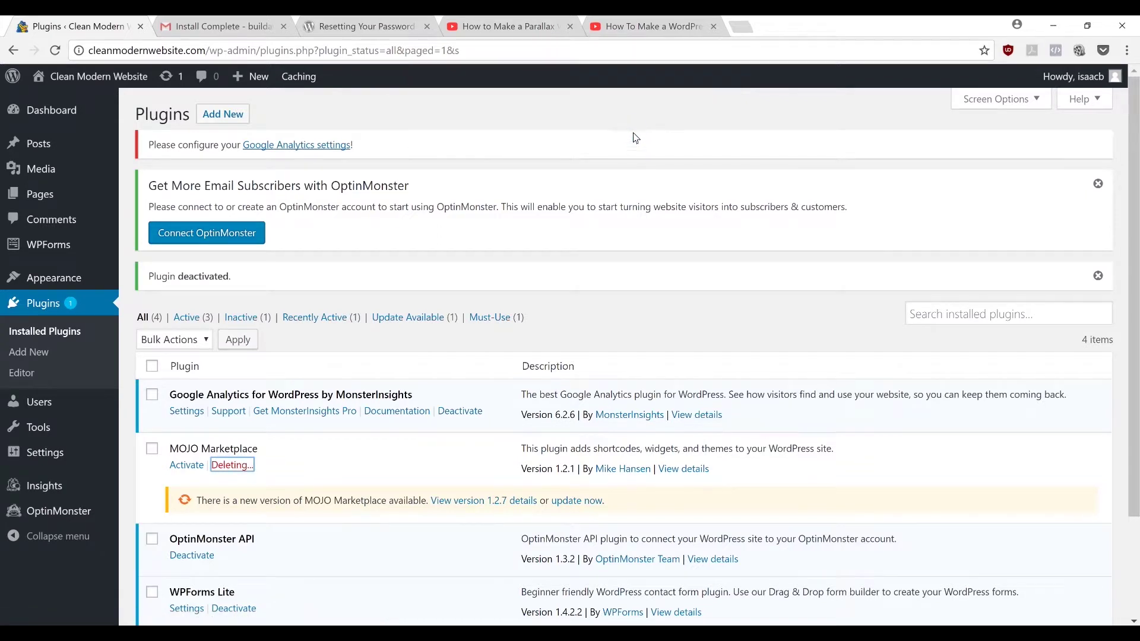
- Select all remaining plugins and bulk-delete them, retrying once and confirming
{"action": "left_click", "coordinate": [152, 366]}
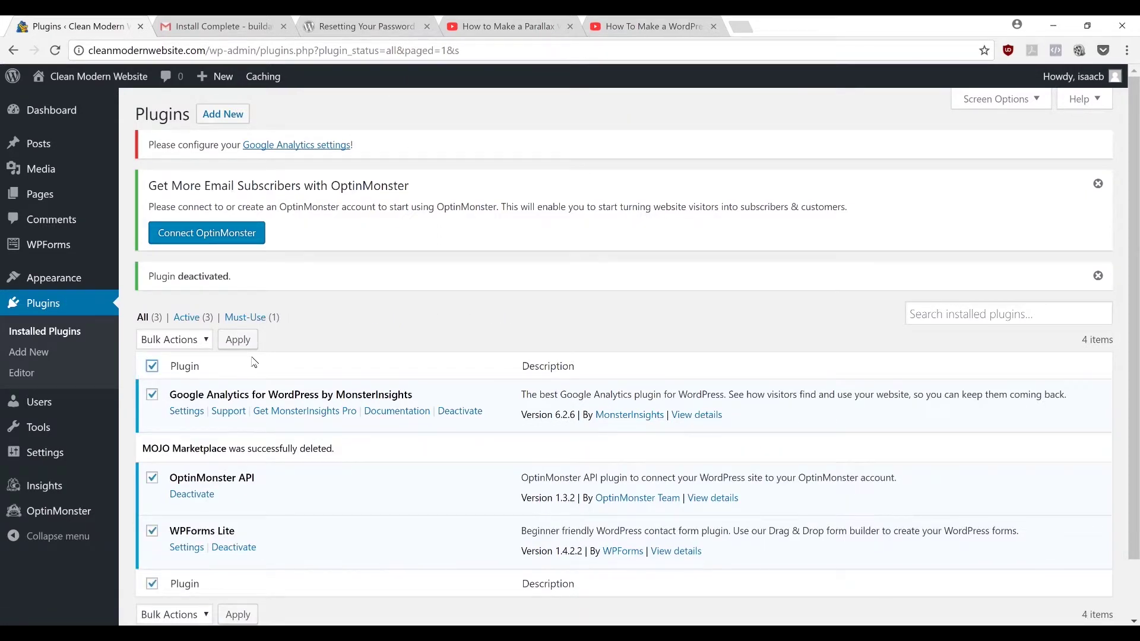
{"action": "left_click", "coordinate": [203, 342]}
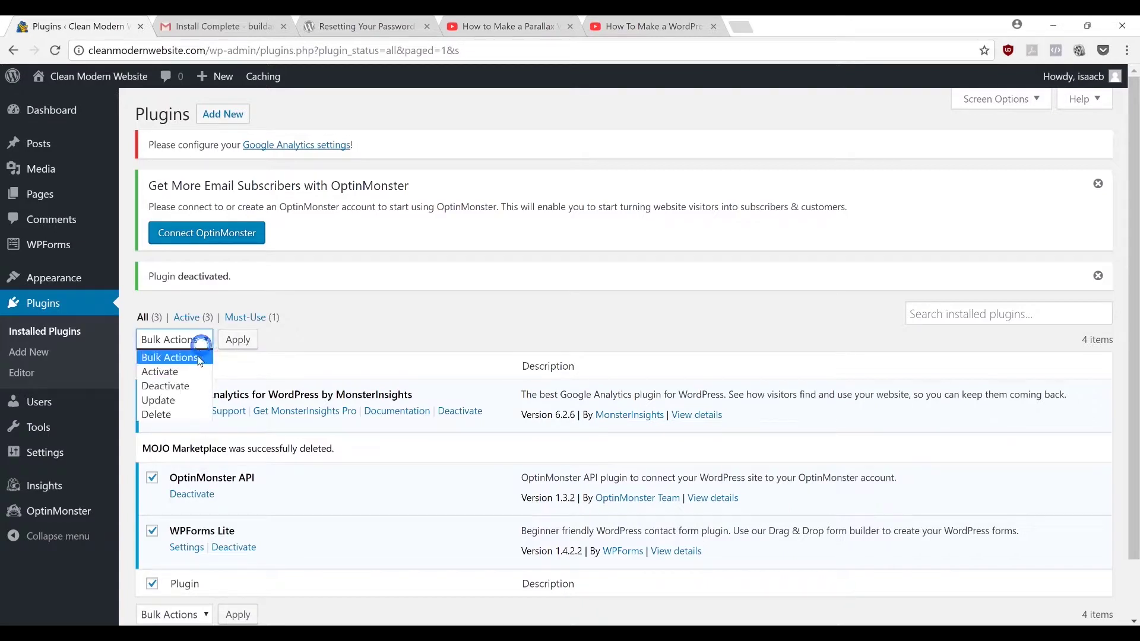
{"action": "left_click", "coordinate": [170, 415]}
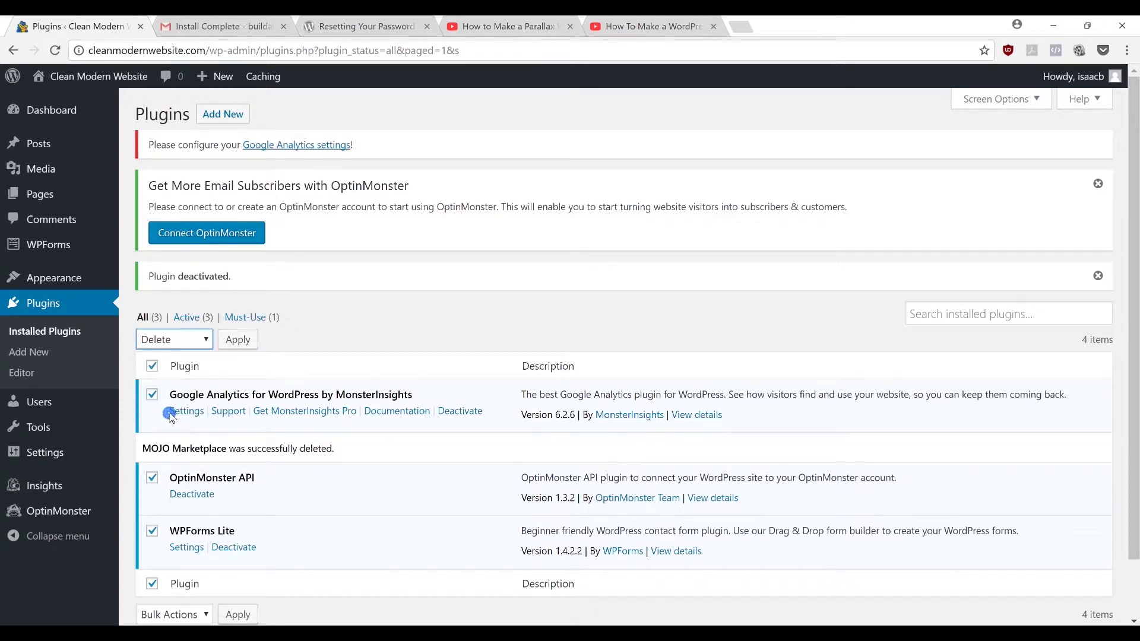
{"action": "left_click", "coordinate": [249, 342]}
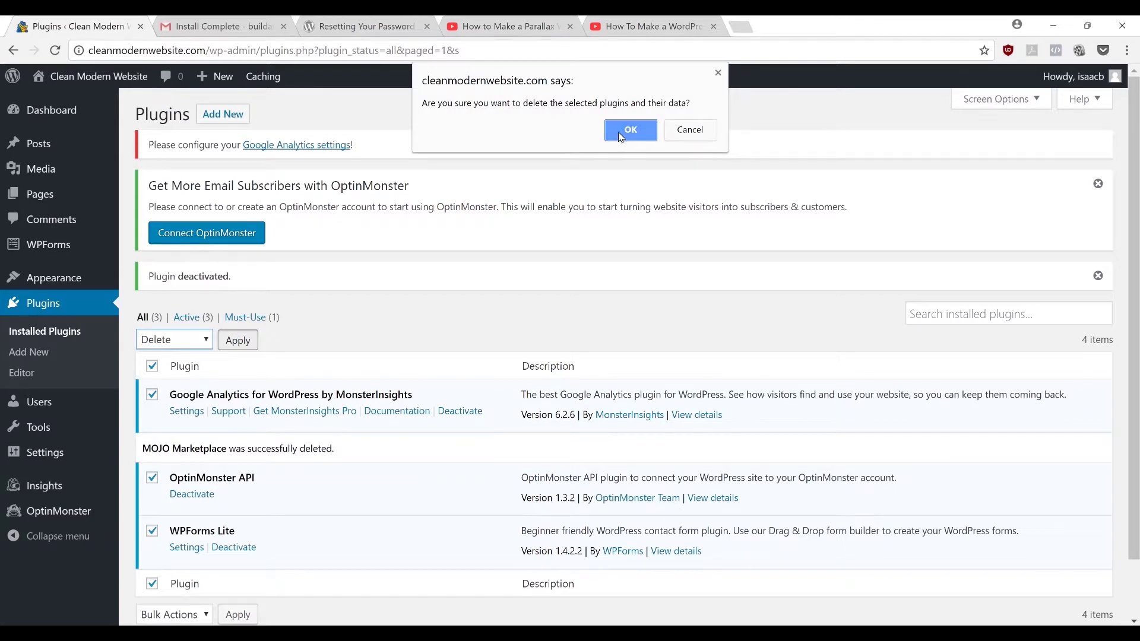
{"action": "left_click", "coordinate": [620, 130]}
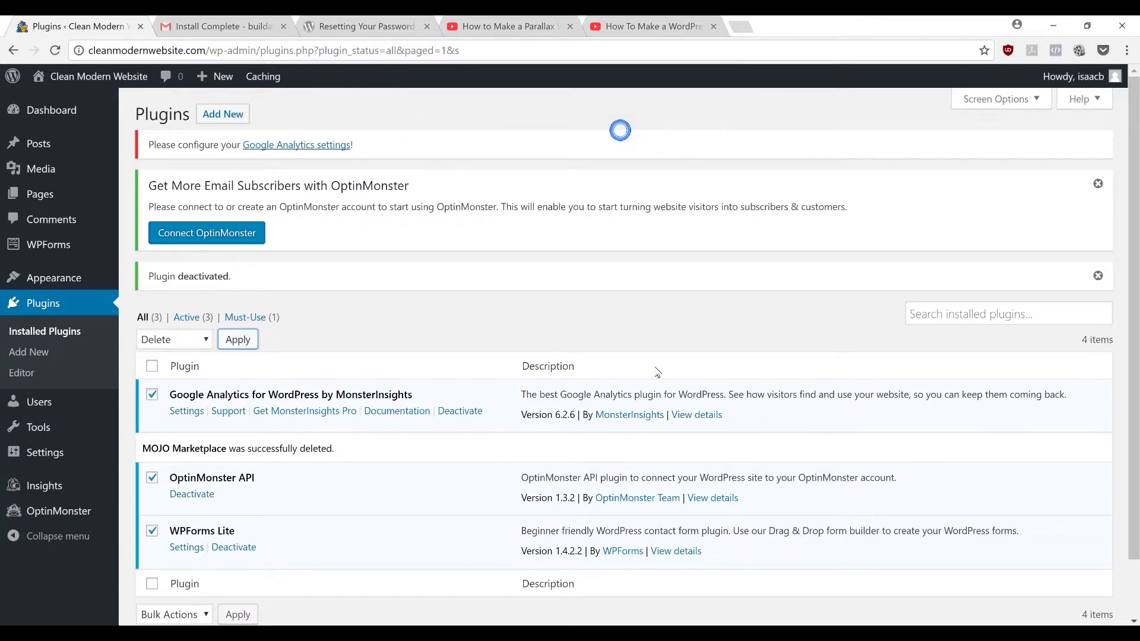
{"action": "left_click", "coordinate": [248, 342]}
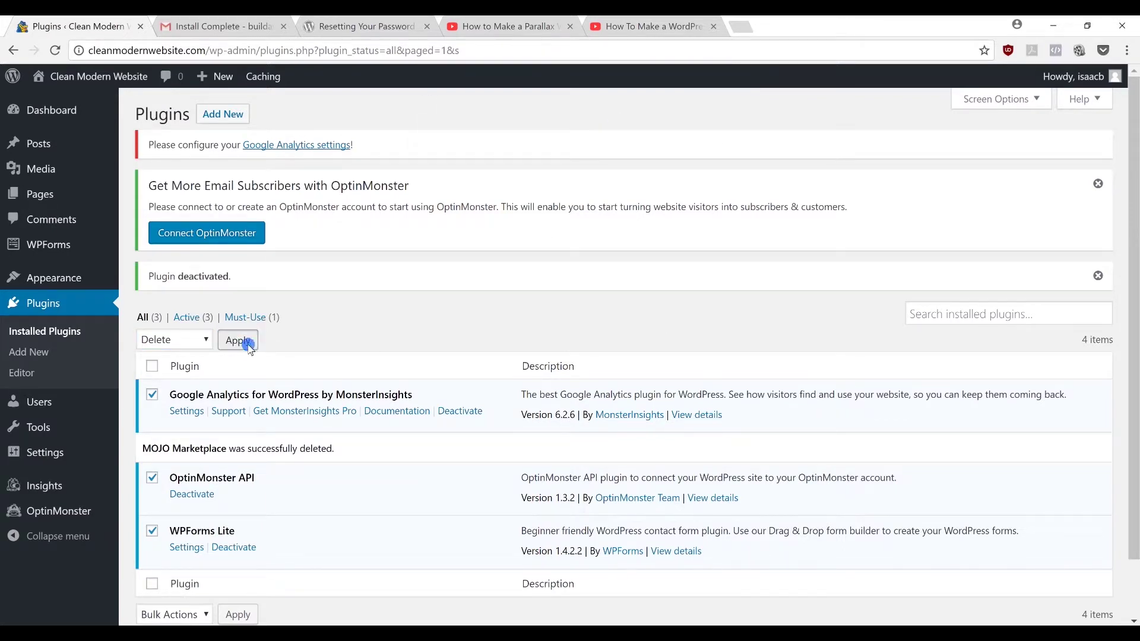
{"action": "left_click", "coordinate": [637, 135]}
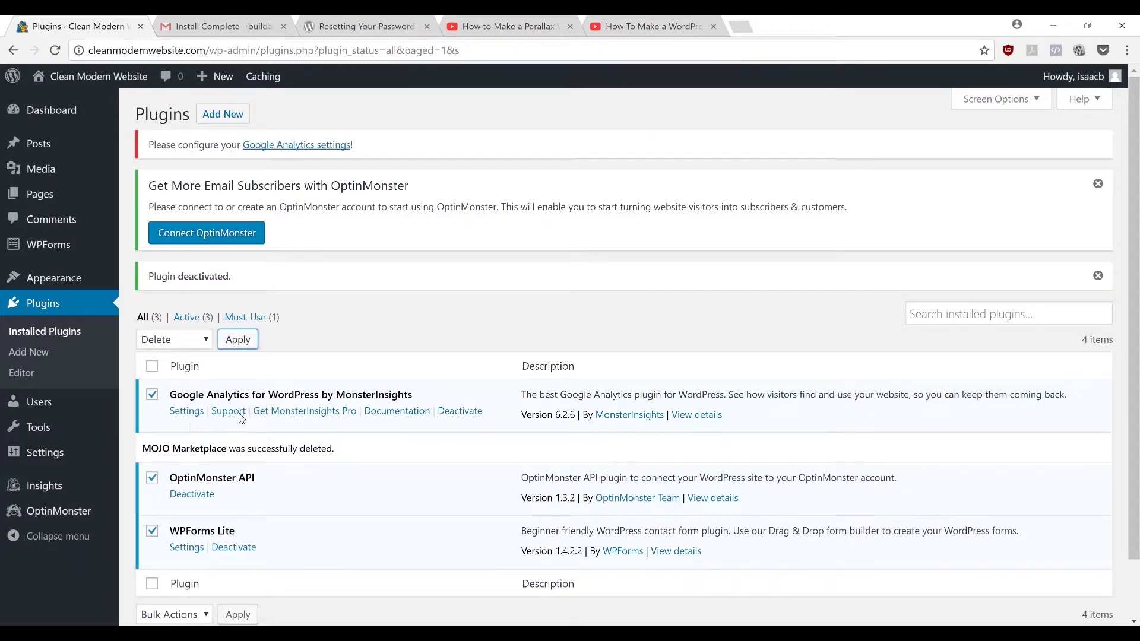
- Deactivate MonsterInsights with reason Other, then delete it
{"action": "left_click", "coordinate": [466, 414]}
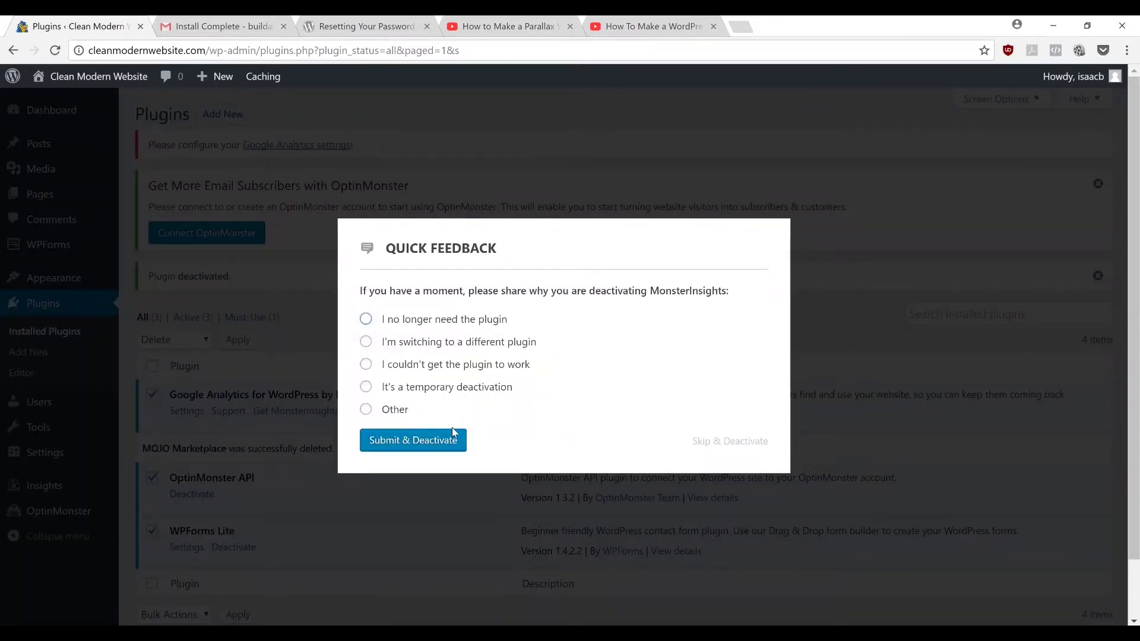
{"action": "left_click", "coordinate": [373, 409]}
{"action": "left_click", "coordinate": [393, 456]}
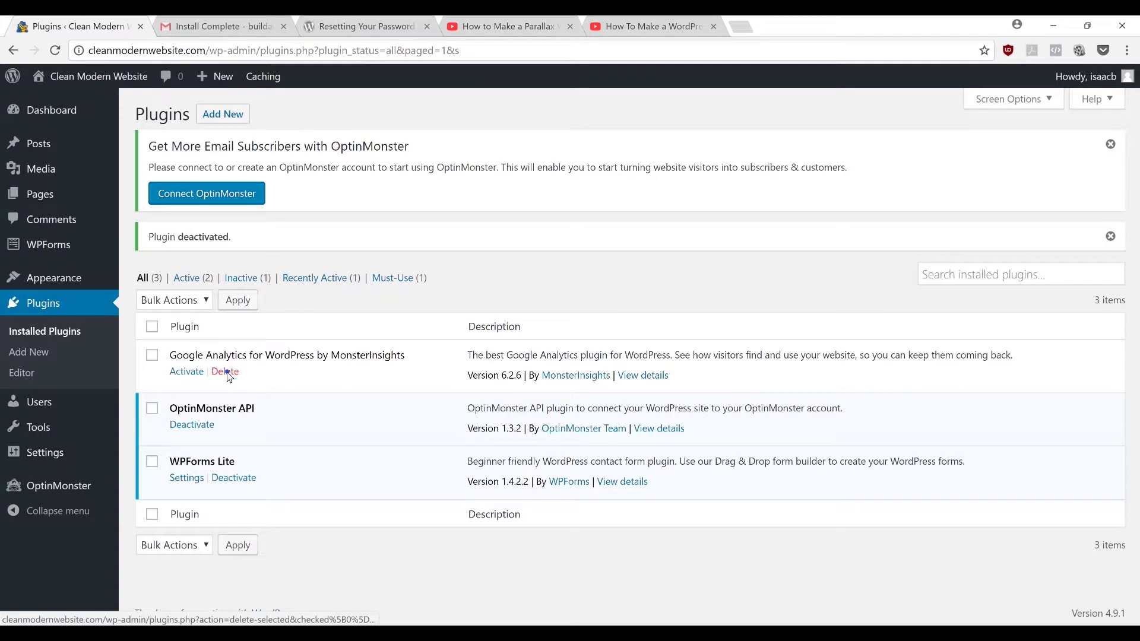
{"action": "left_click", "coordinate": [227, 373]}
{"action": "left_click", "coordinate": [624, 141]}
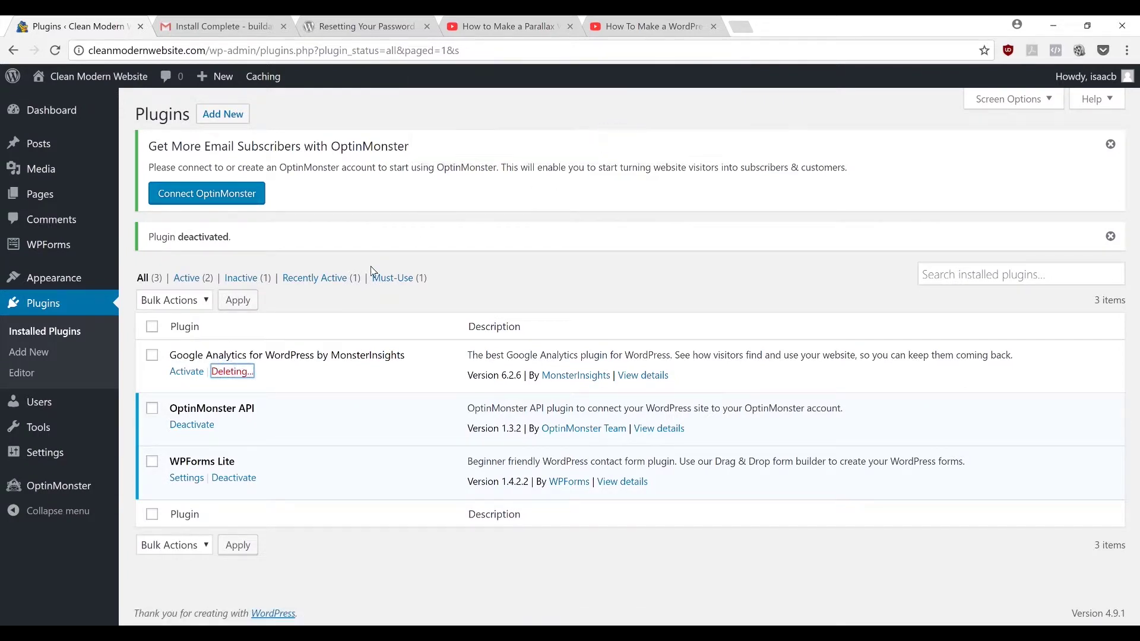
- Deactivate and delete the OptinMonster API plugin
{"action": "left_click", "coordinate": [204, 402]}
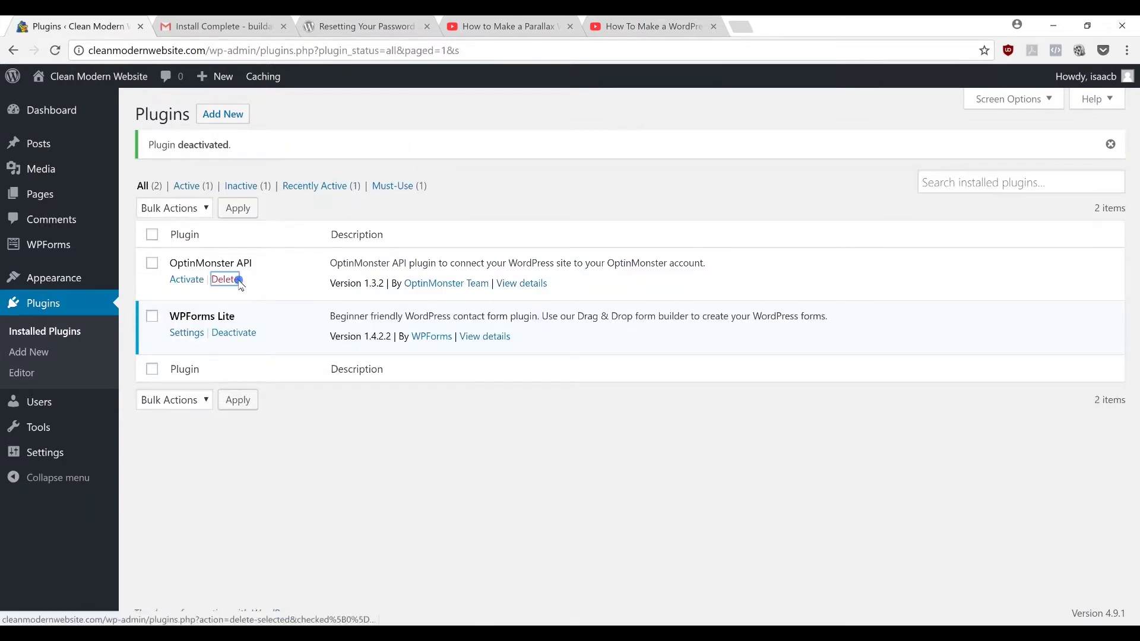
{"action": "left_click", "coordinate": [237, 280]}
{"action": "left_click", "coordinate": [630, 129]}
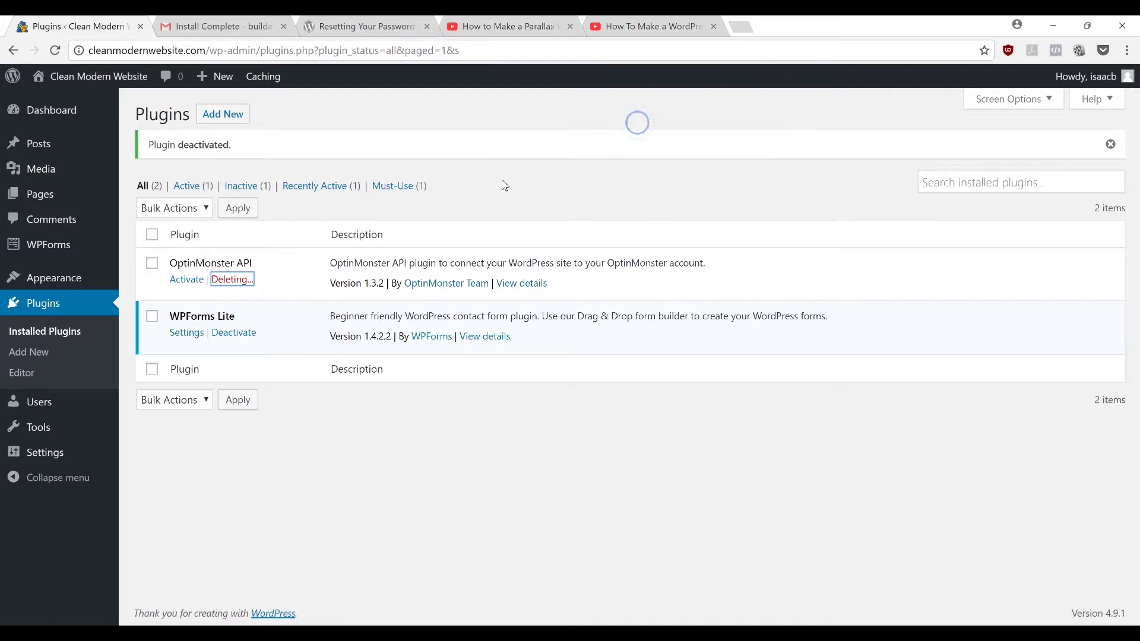
- Deactivate WPForms Lite with reason Other, then delete it and its data
{"action": "left_click", "coordinate": [232, 308]}
{"action": "left_click", "coordinate": [407, 437]}
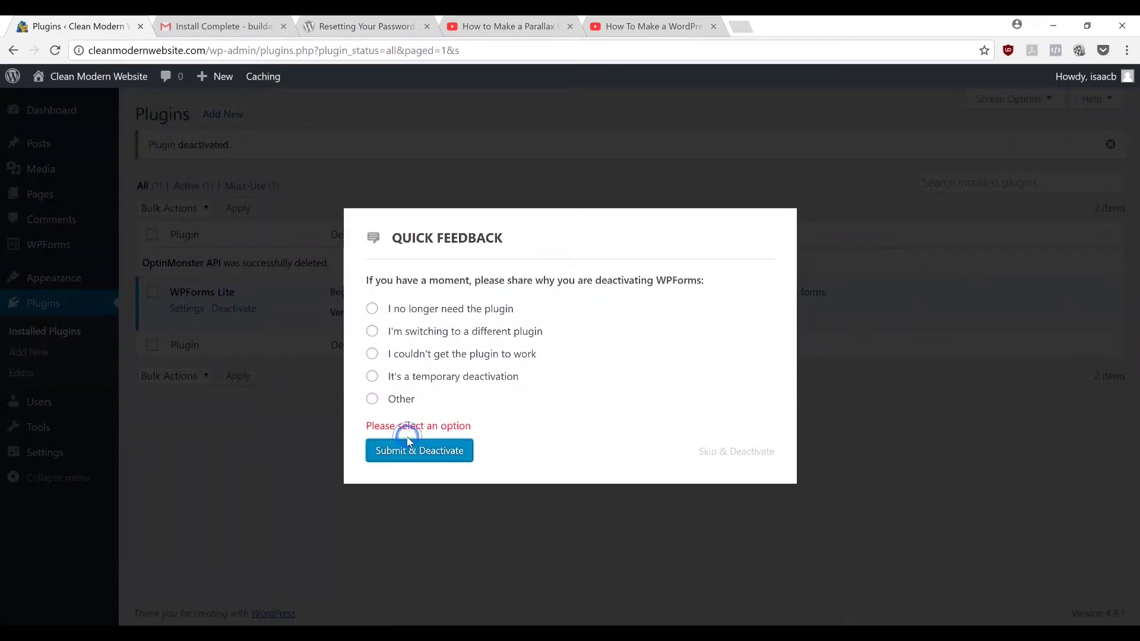
{"action": "left_click", "coordinate": [395, 398]}
{"action": "left_click", "coordinate": [404, 450]}
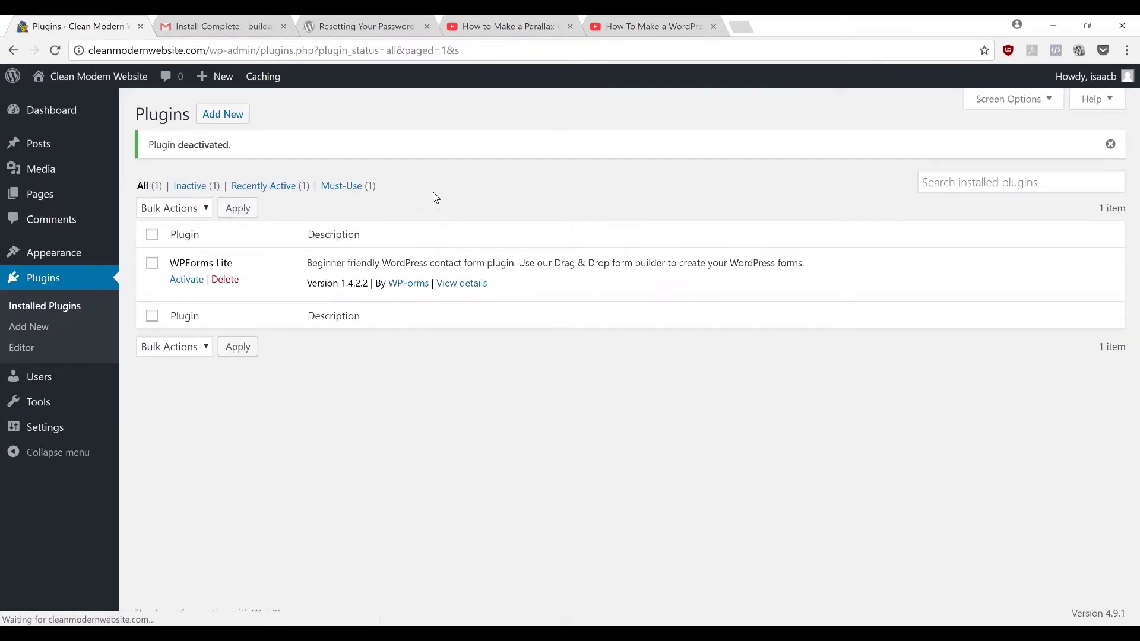
{"action": "left_click", "coordinate": [227, 281]}
{"action": "left_click", "coordinate": [634, 129]}
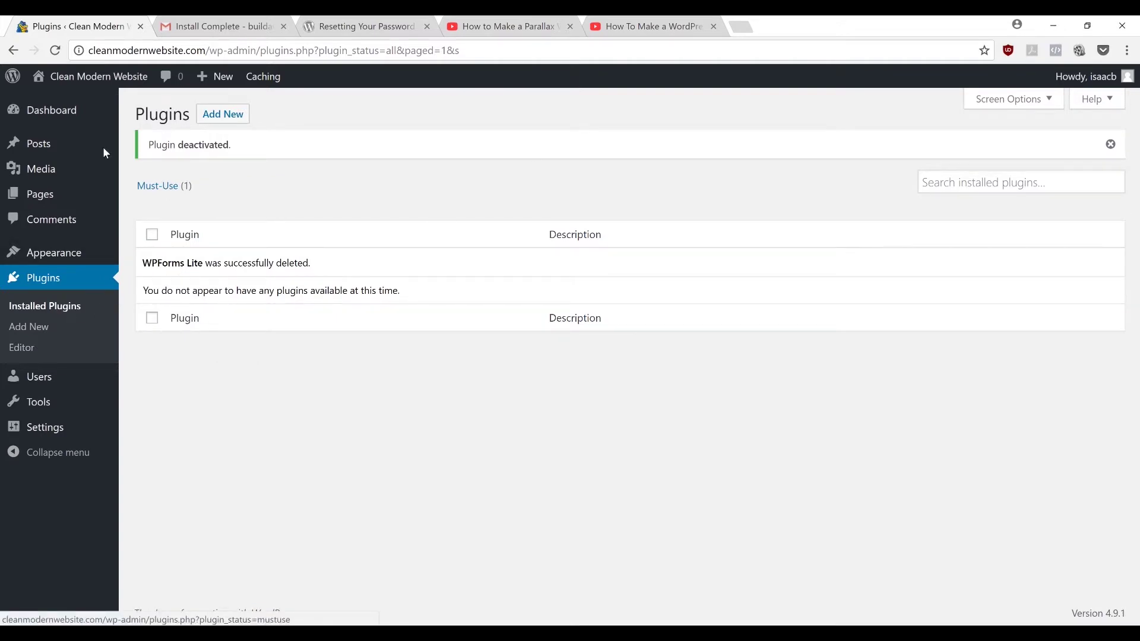
{"action": "mouse_move", "coordinate": [77, 118]}
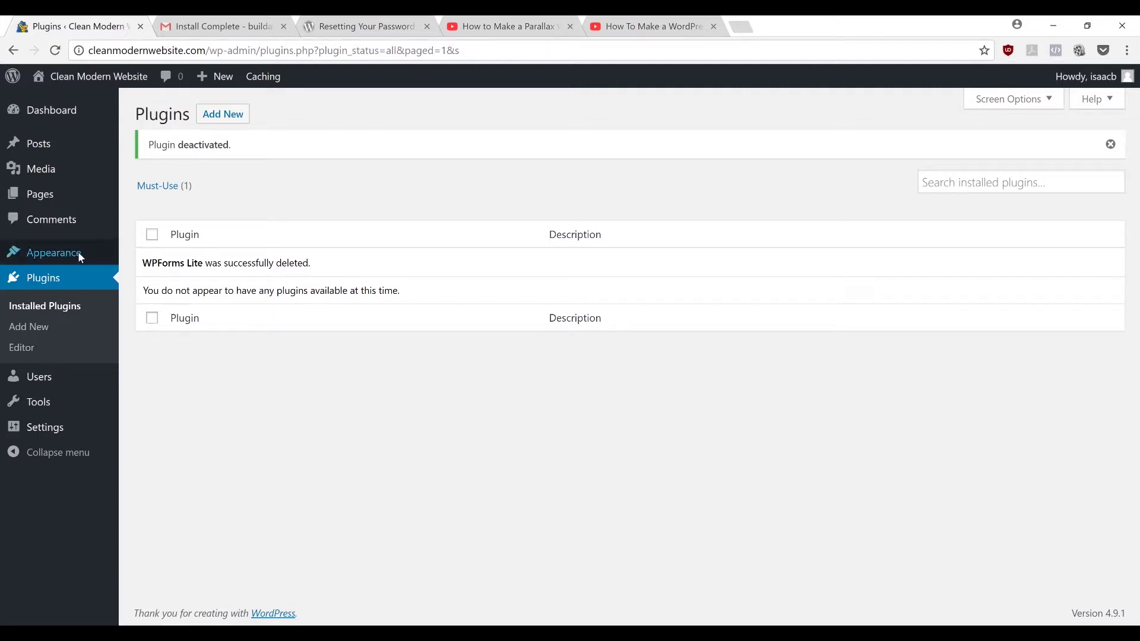
- Open Appearance > Themes and browse the themes available to add
{"action": "mouse_move", "coordinate": [75, 253]}
{"action": "left_click", "coordinate": [159, 256]}
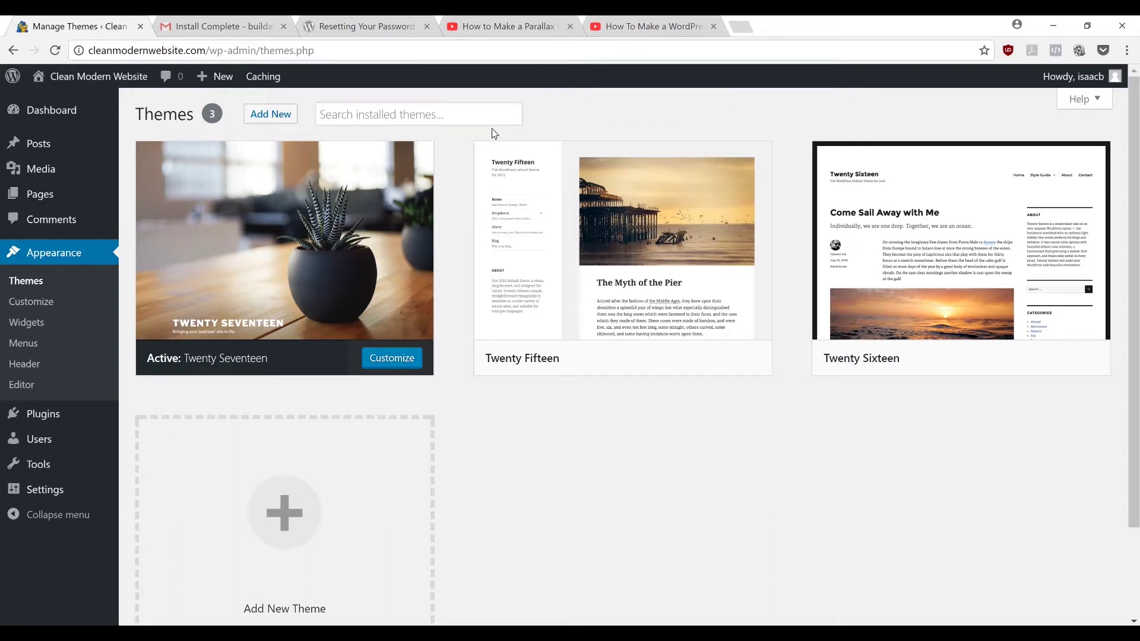
{"action": "left_click", "coordinate": [266, 119]}
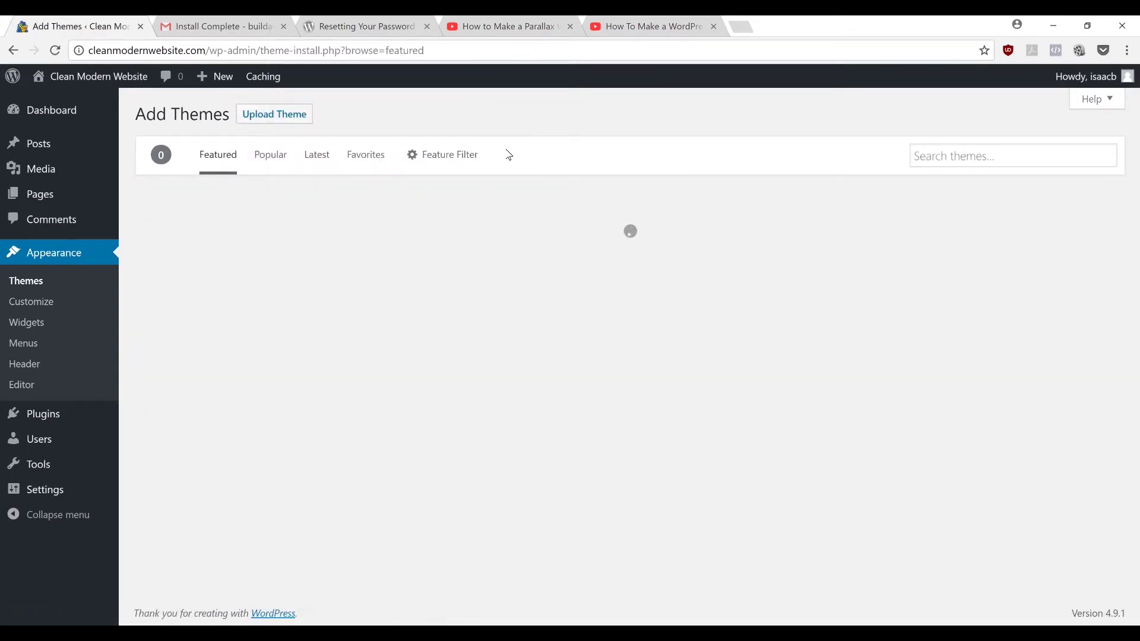
{"action": "left_click_drag", "start_coordinate": [1135, 128], "coordinate": [1121, 76]}
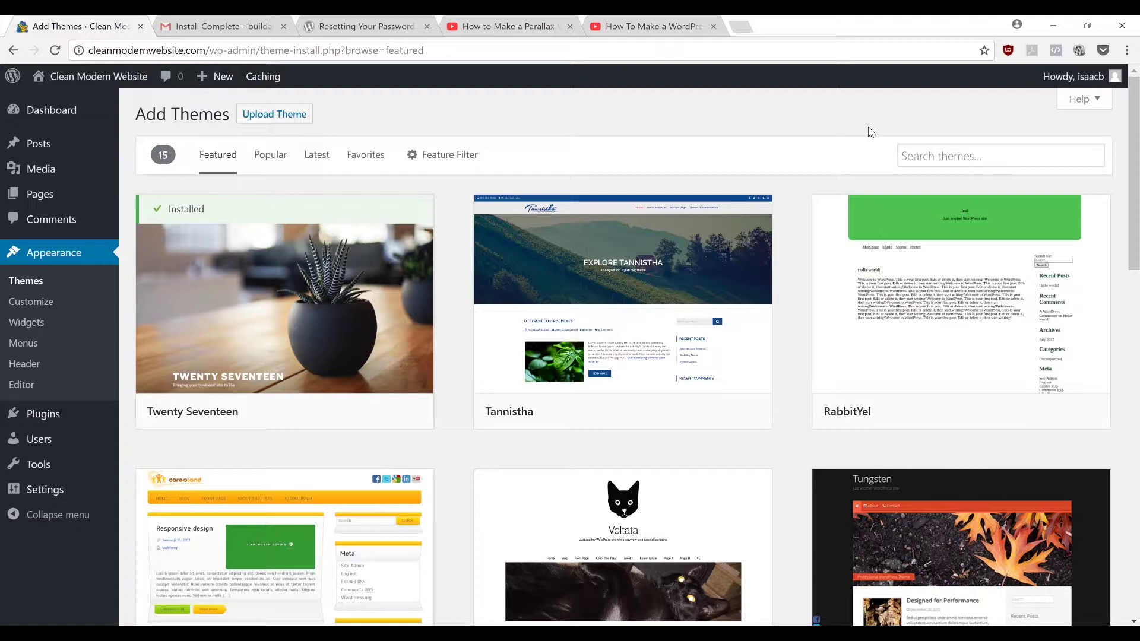
{"action": "mouse_move", "coordinate": [749, 302]}
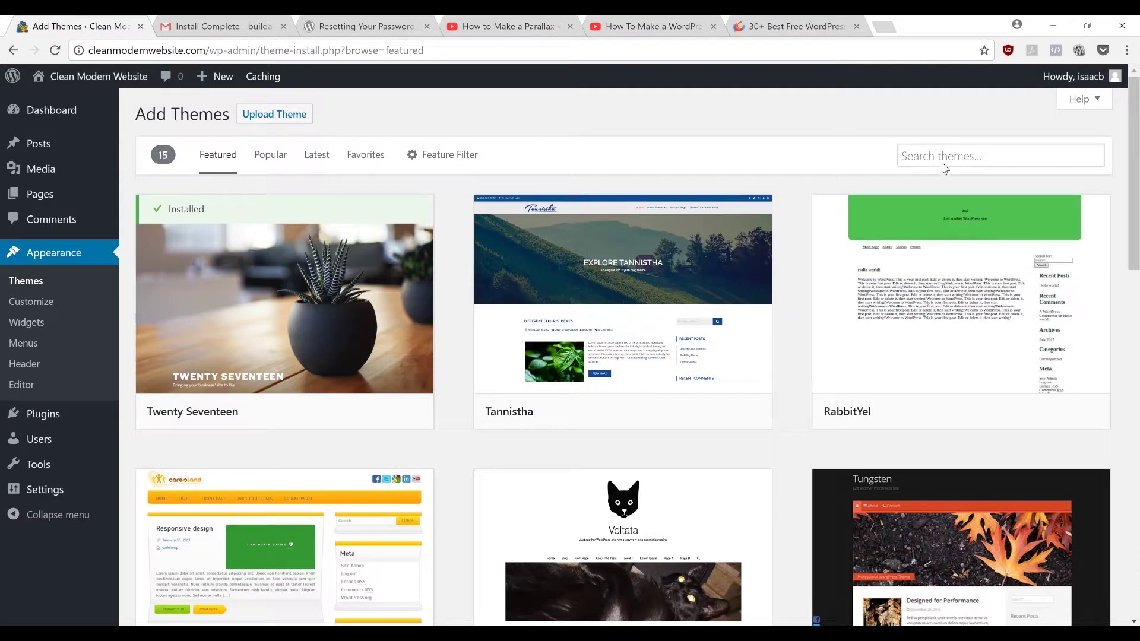
- Search for 'hestia', install the Hestia theme and activate it
{"action": "left_click", "coordinate": [970, 166]}
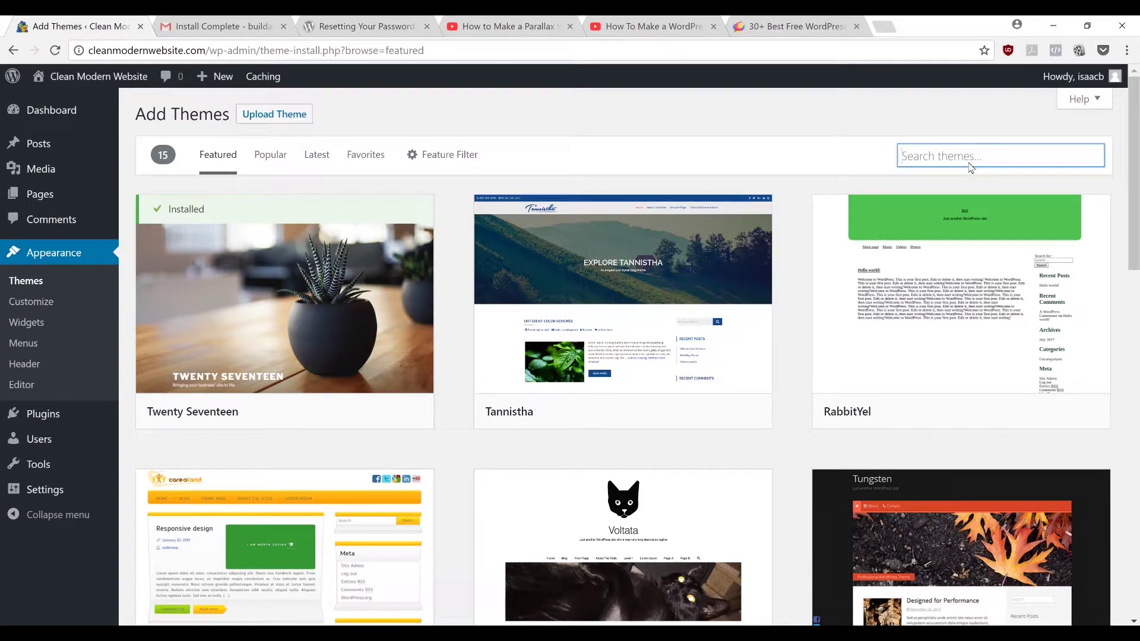
{"action": "type", "text": "hestia"}
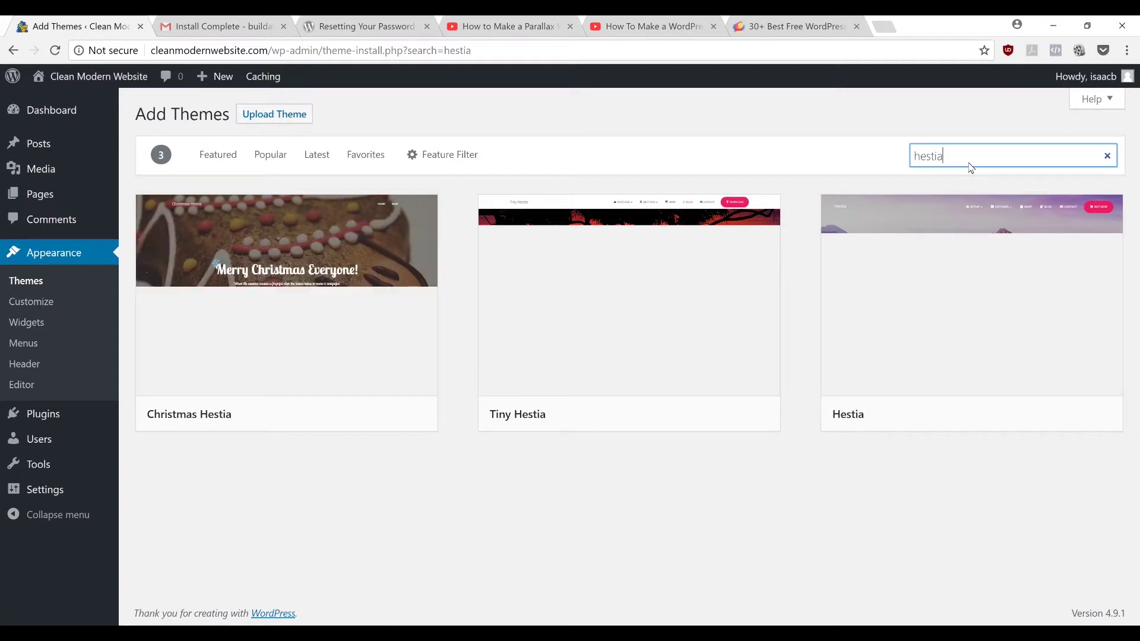
{"action": "mouse_move", "coordinate": [1045, 420]}
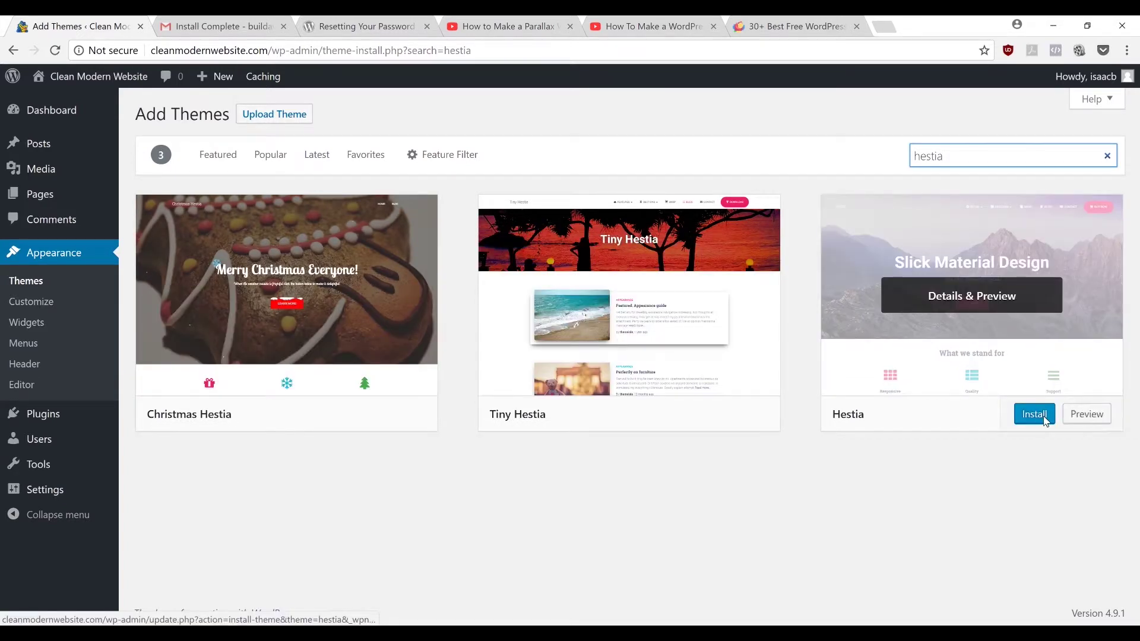
{"action": "left_click", "coordinate": [1044, 420]}
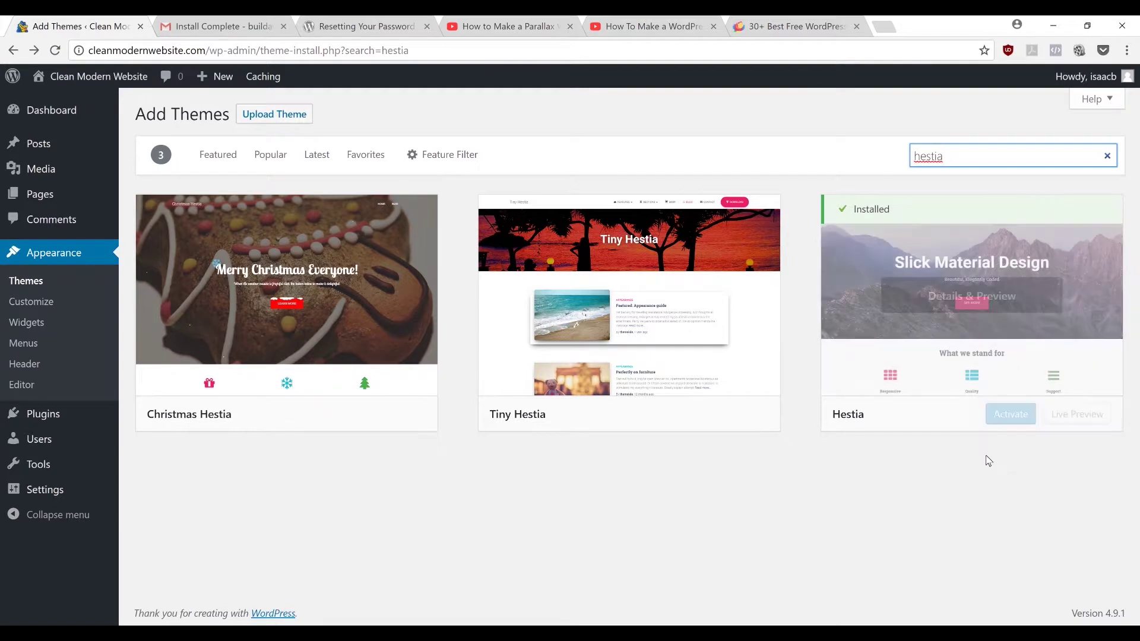
{"action": "left_click", "coordinate": [1009, 416]}
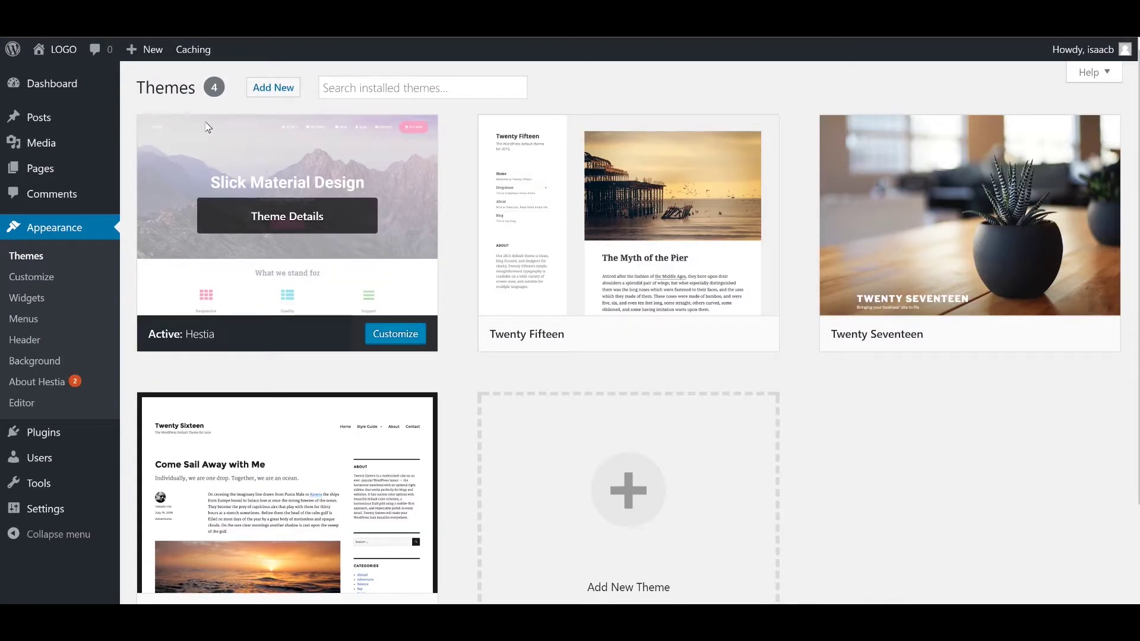
- Visit the live site and scroll through the Hestia-styled front page
{"action": "mouse_move", "coordinate": [63, 49]}
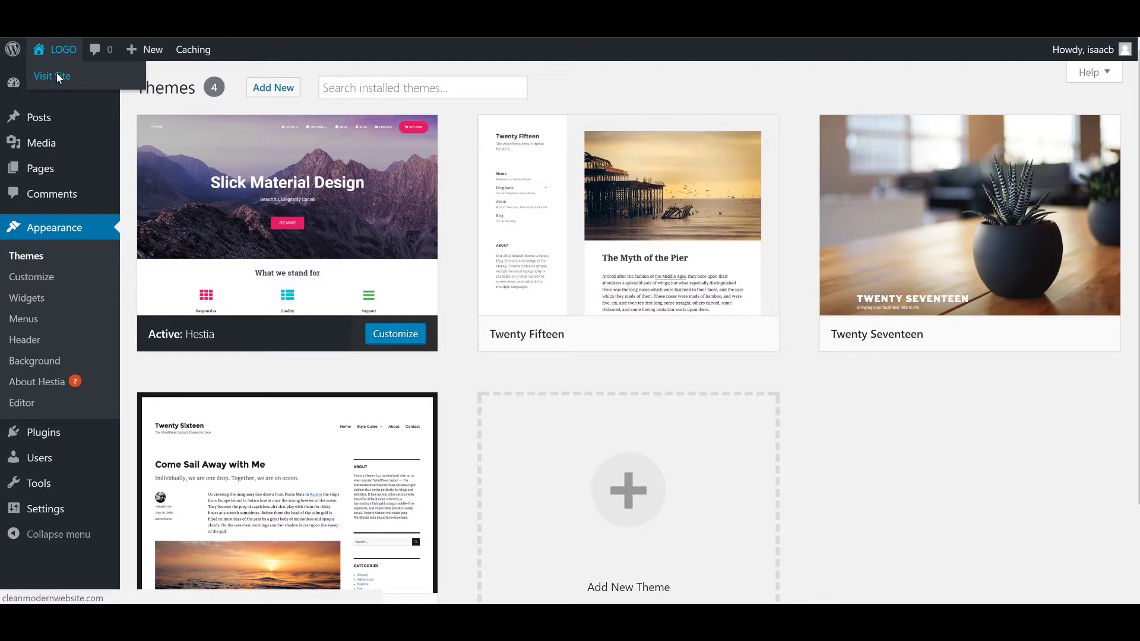
{"action": "left_click", "coordinate": [56, 75]}
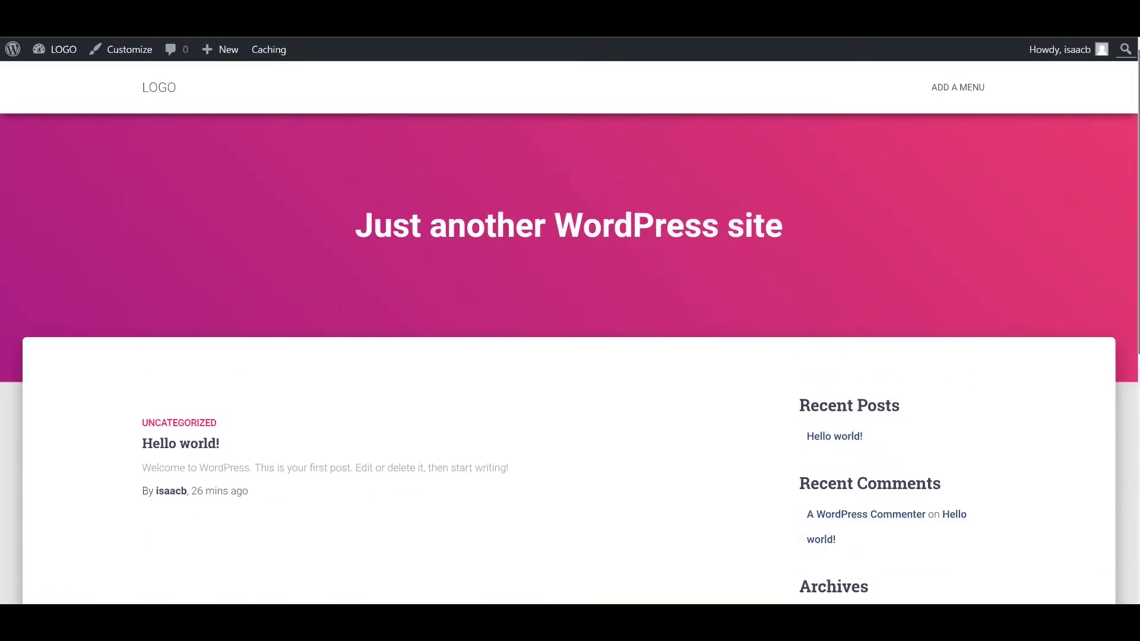
{"action": "scroll", "coordinate": [570, 356], "scroll_direction": "down", "scroll_amount": 5}
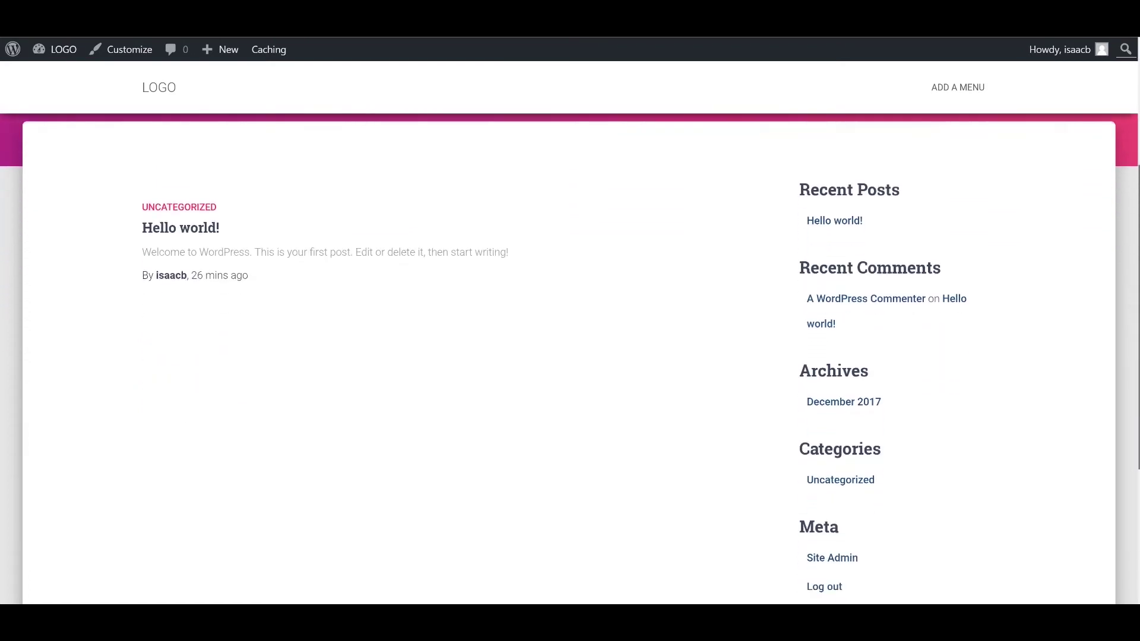
{"action": "scroll", "coordinate": [1136, 76], "scroll_direction": "down", "scroll_amount": 2}
{"action": "scroll", "coordinate": [1136, 76], "scroll_direction": "up", "scroll_amount": 5}
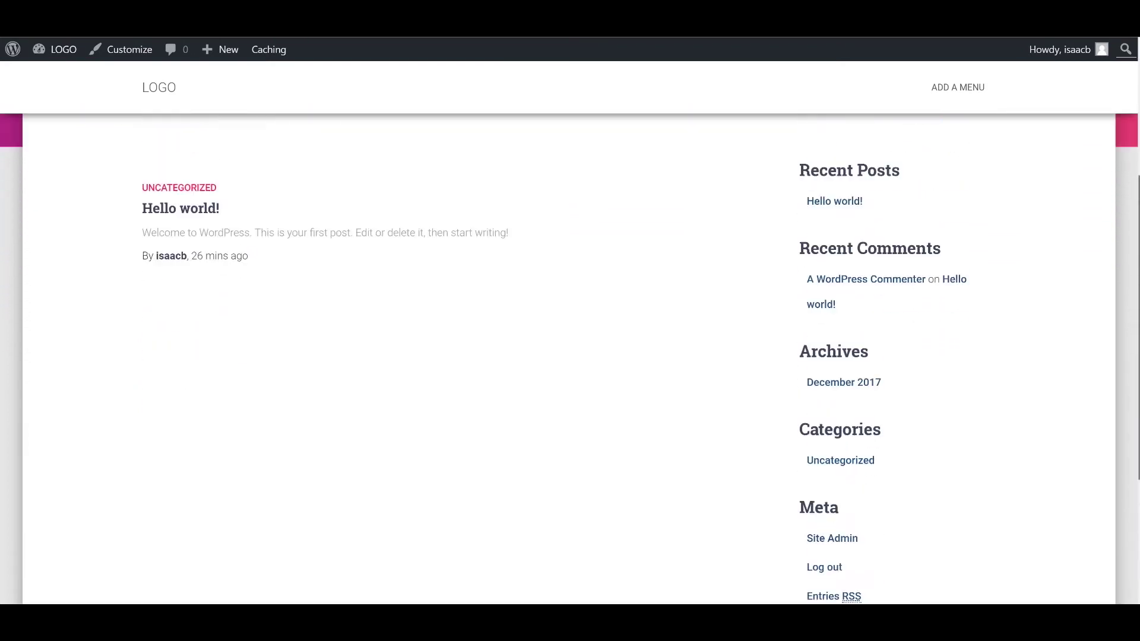
{"action": "scroll", "coordinate": [1135, 76], "scroll_direction": "up", "scroll_amount": 2}
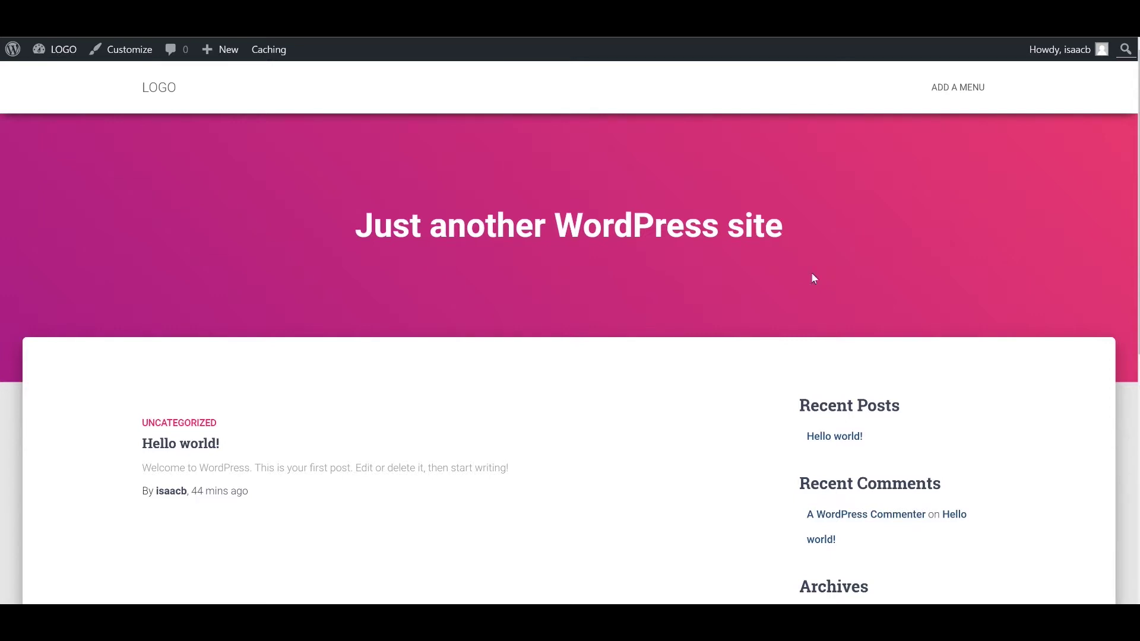
- Back in the admin, publish a new page titled Home
{"action": "mouse_move", "coordinate": [50, 54]}
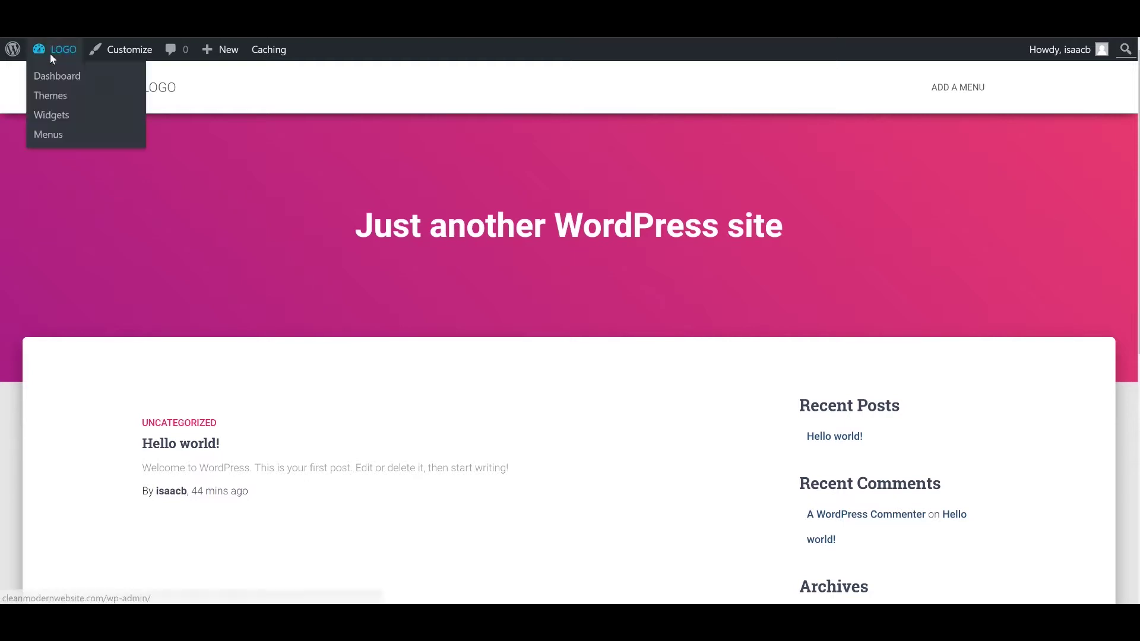
{"action": "left_click", "coordinate": [46, 73]}
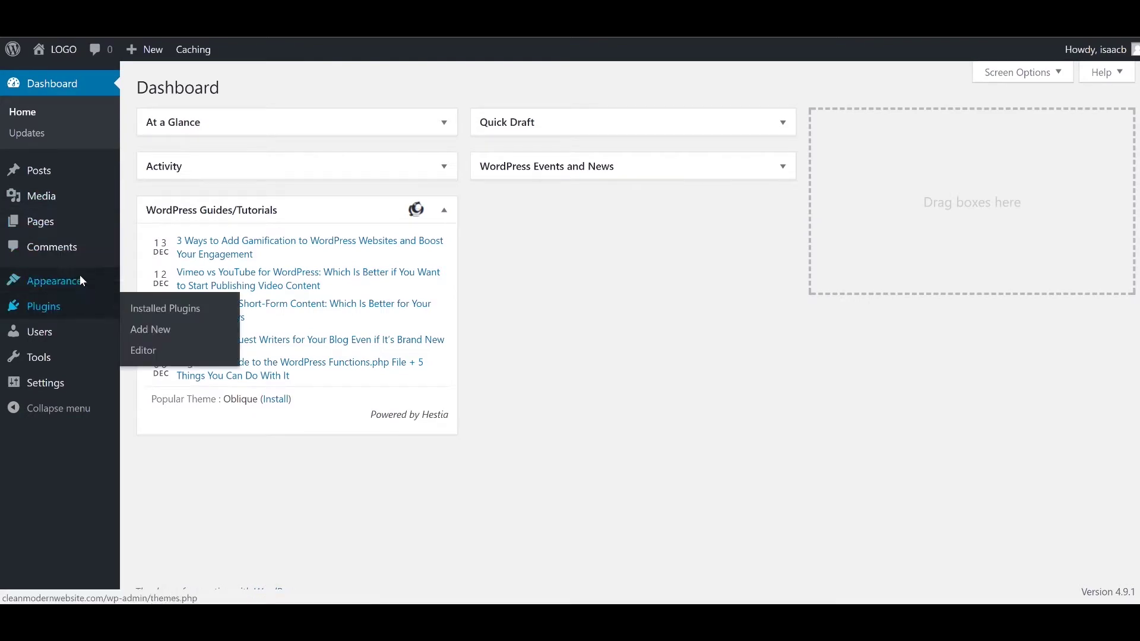
{"action": "mouse_move", "coordinate": [68, 166]}
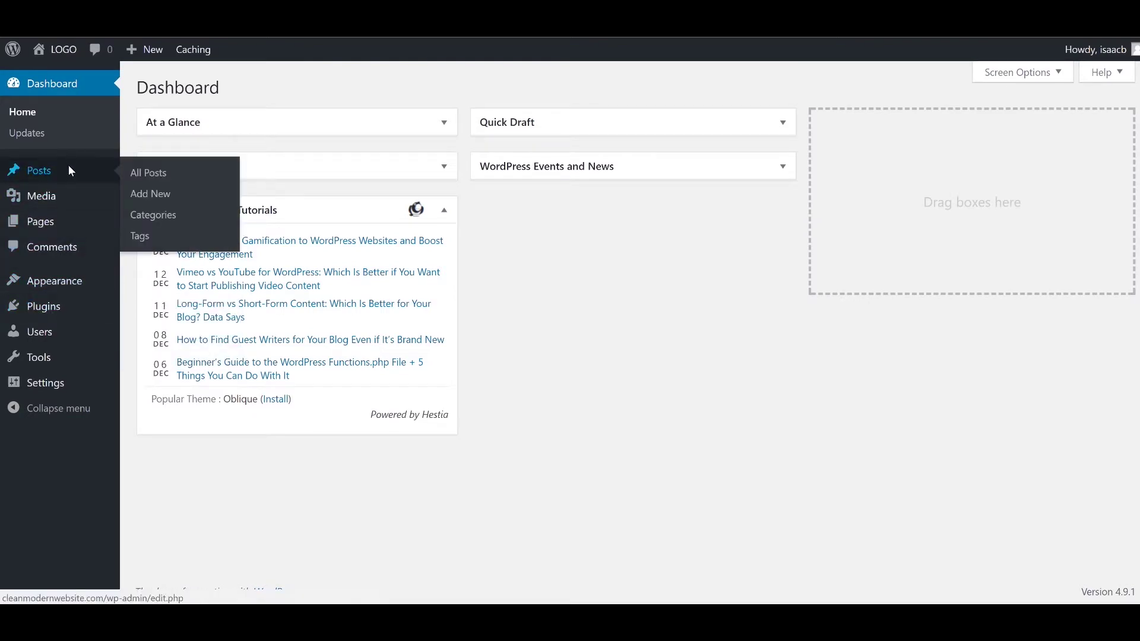
{"action": "mouse_move", "coordinate": [53, 227]}
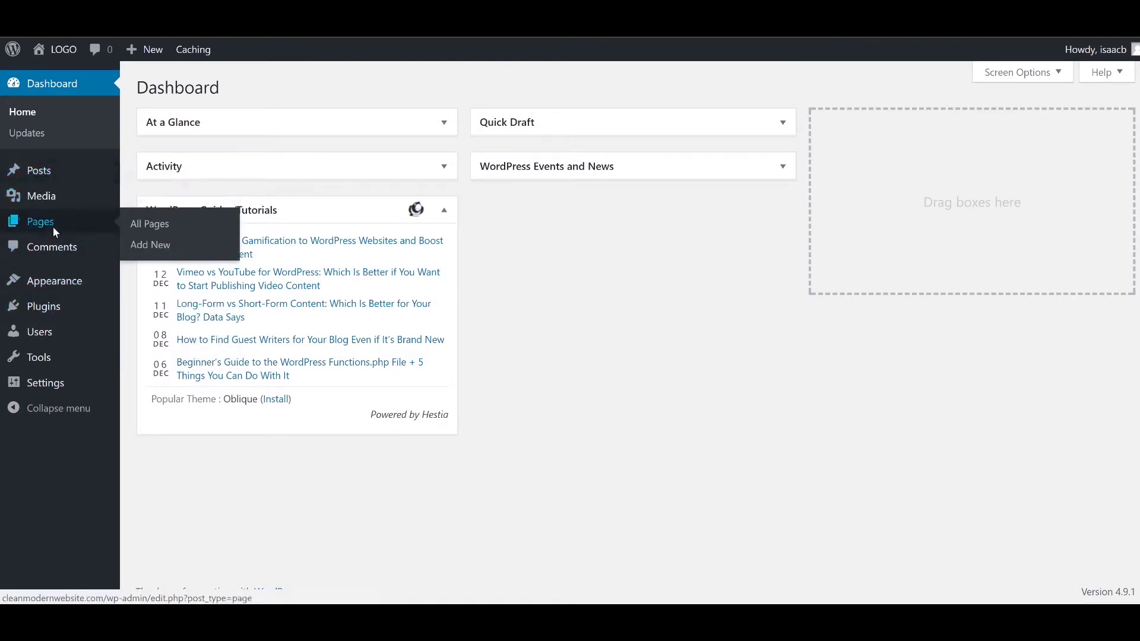
{"action": "left_click", "coordinate": [163, 246]}
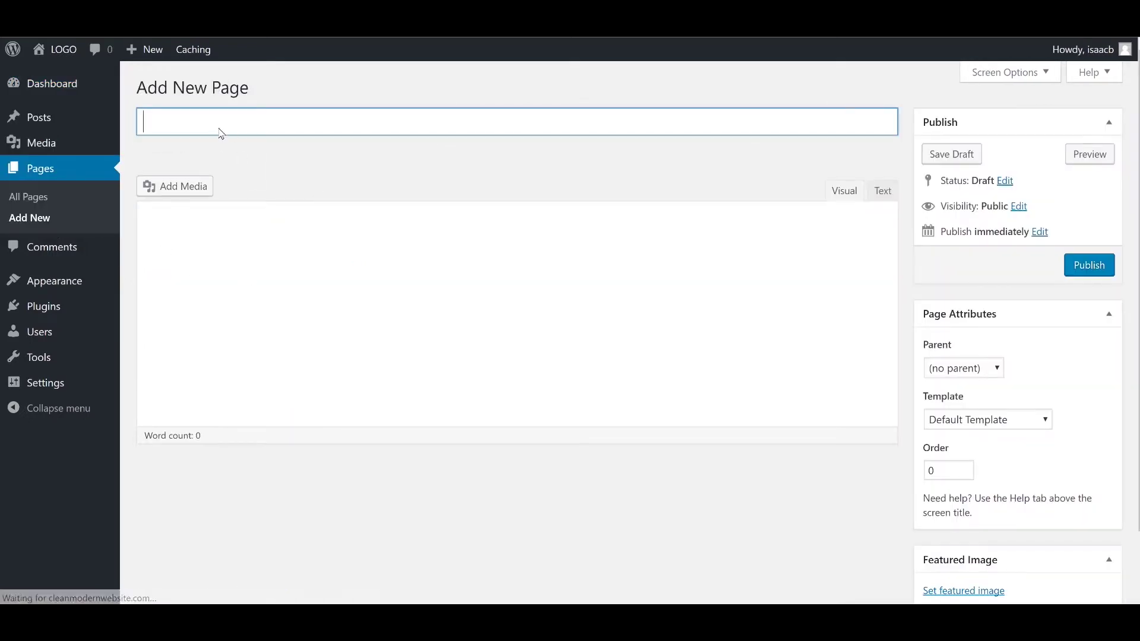
{"action": "left_click", "coordinate": [219, 127]}
{"action": "type", "text": "Home"}
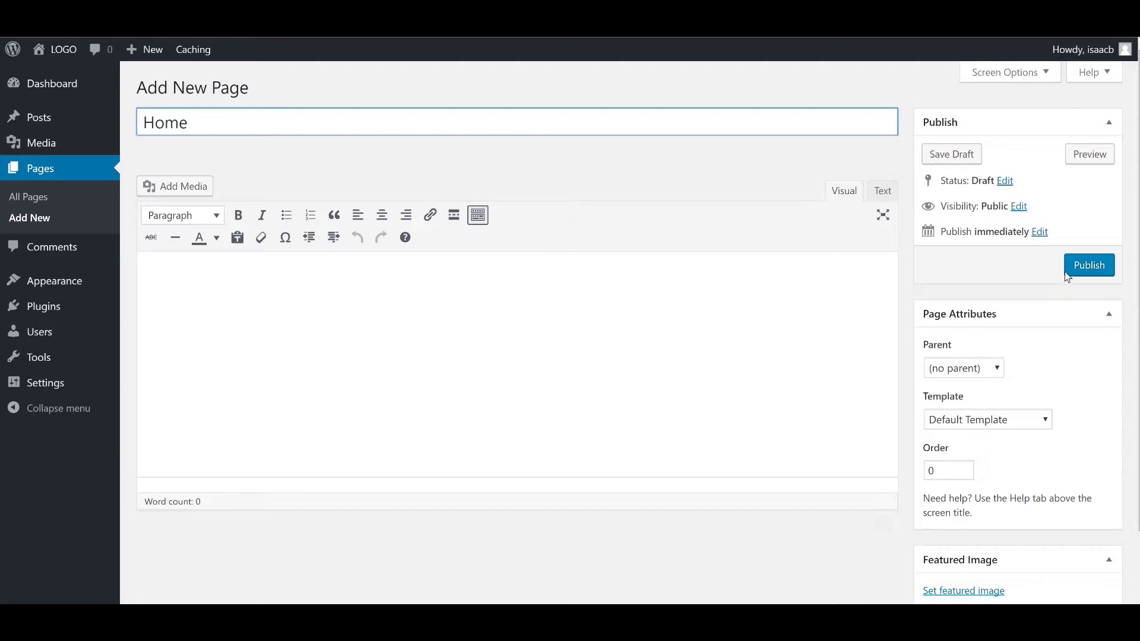
{"action": "left_click", "coordinate": [1091, 267]}
{"action": "left_click", "coordinate": [1091, 267]}
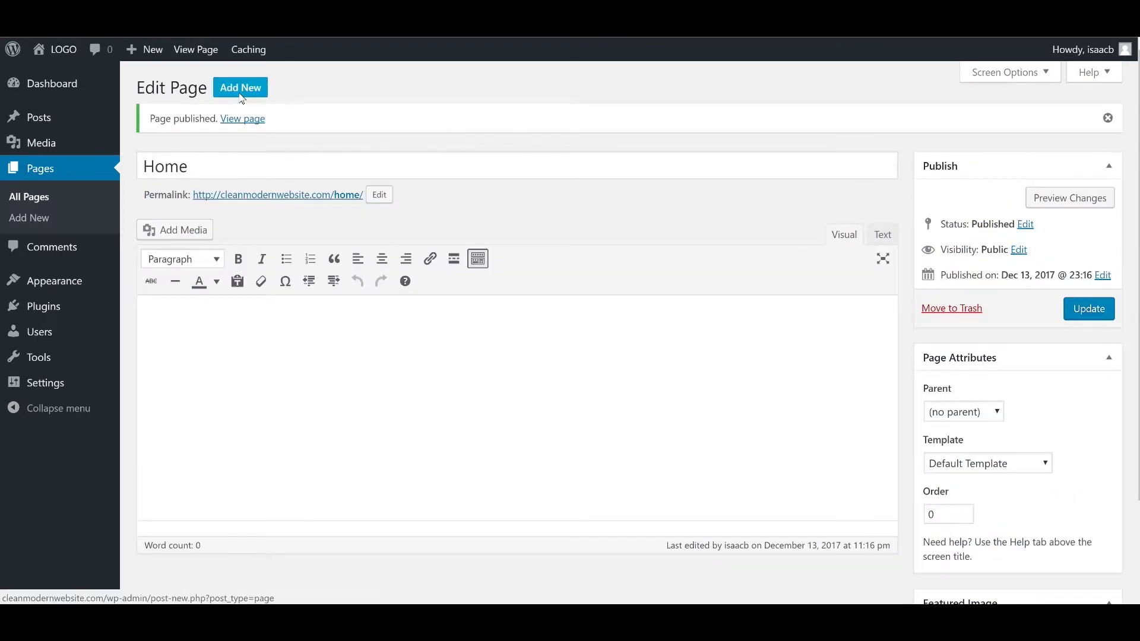
- Publish another new page titled Blog
{"action": "left_click", "coordinate": [259, 93]}
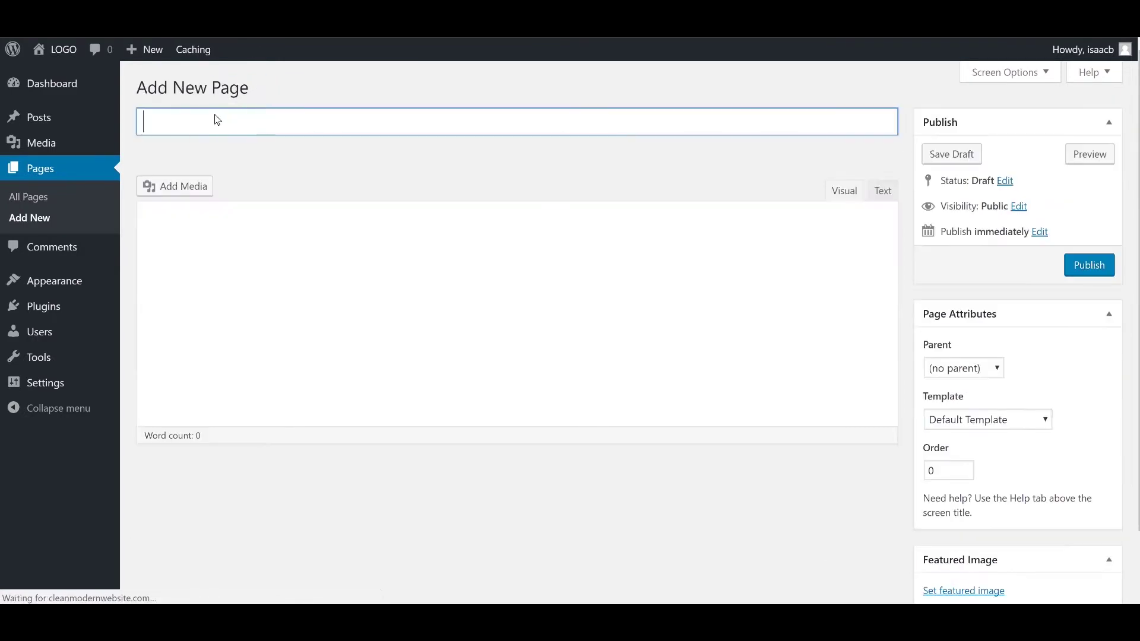
{"action": "type", "text": "Blog"}
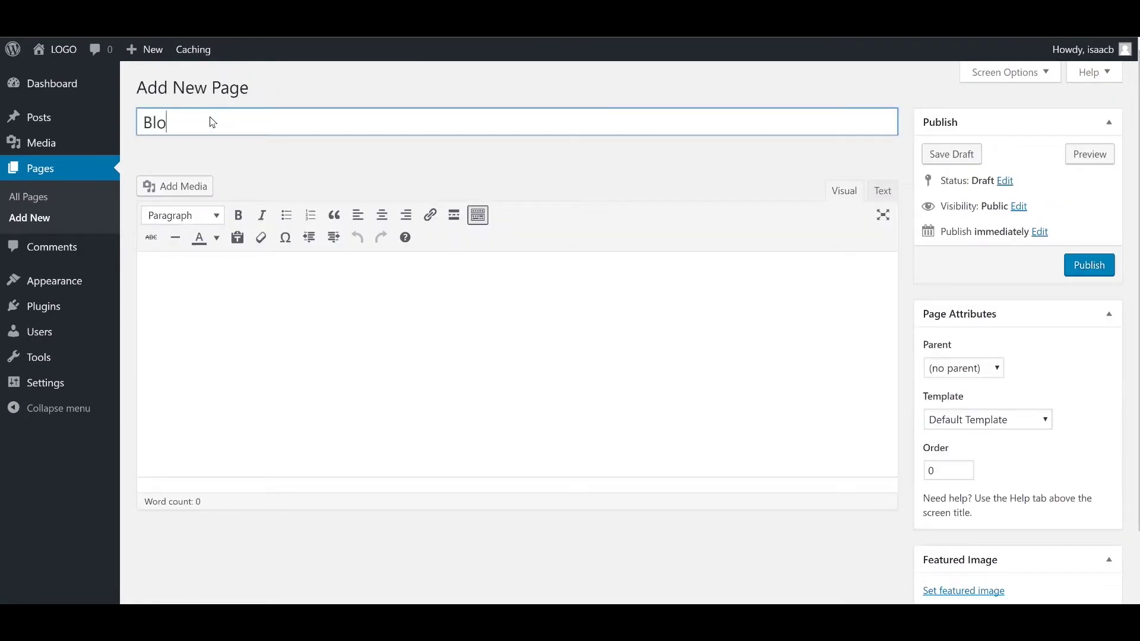
{"action": "left_click", "coordinate": [1101, 273]}
{"action": "left_click", "coordinate": [1100, 273]}
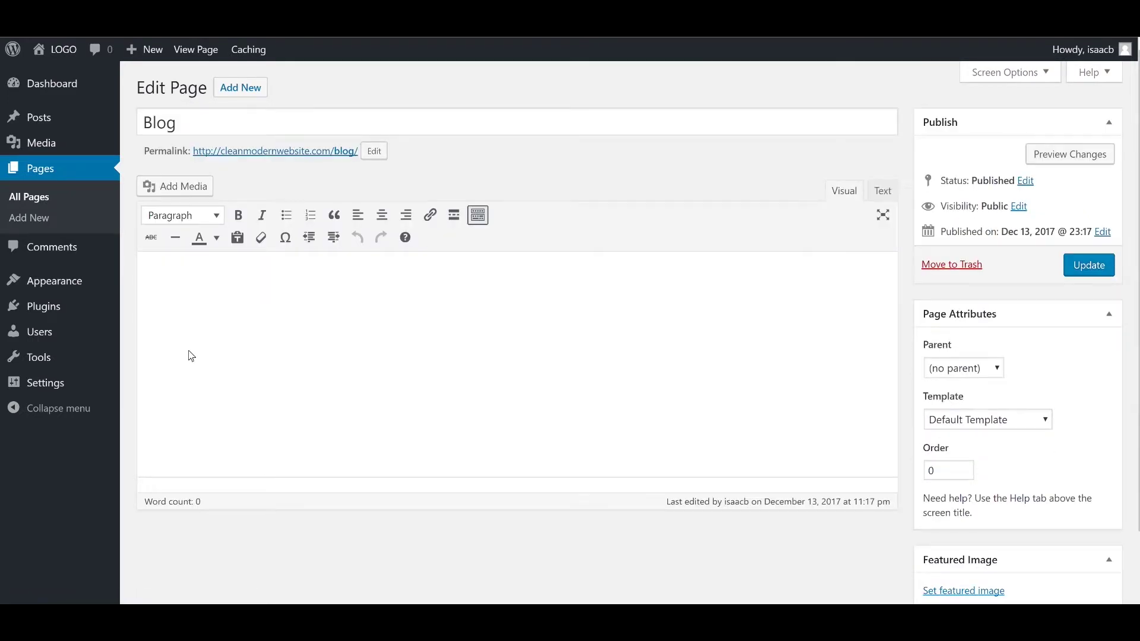
- In Reading settings, use a static page with Home as homepage and Blog as posts page, and save
{"action": "mouse_move", "coordinate": [58, 380]}
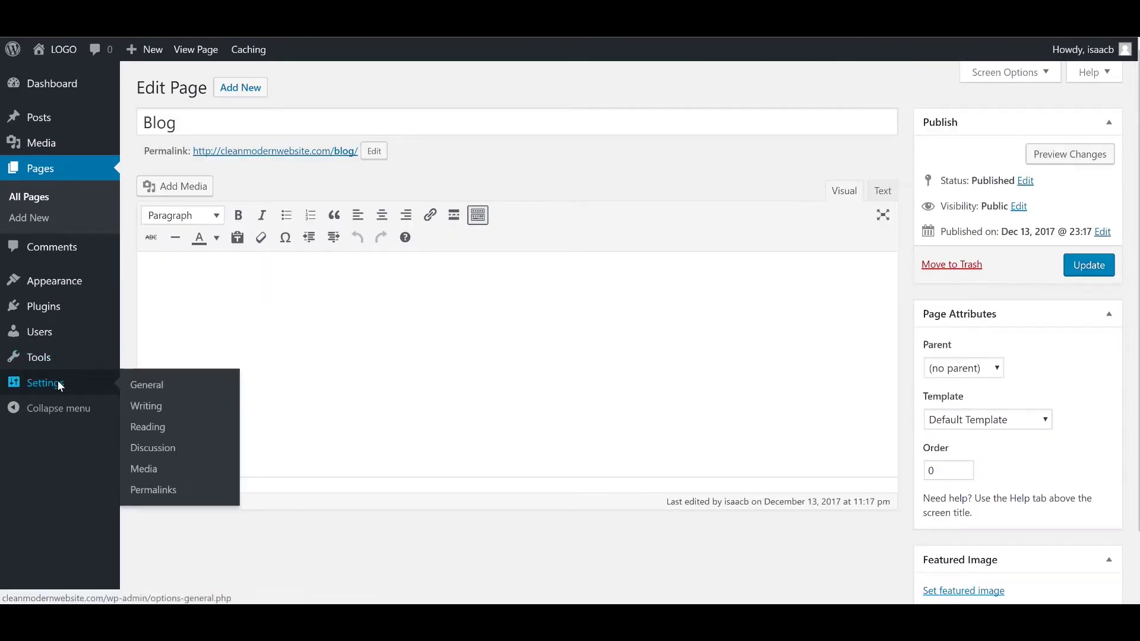
{"action": "left_click", "coordinate": [167, 425]}
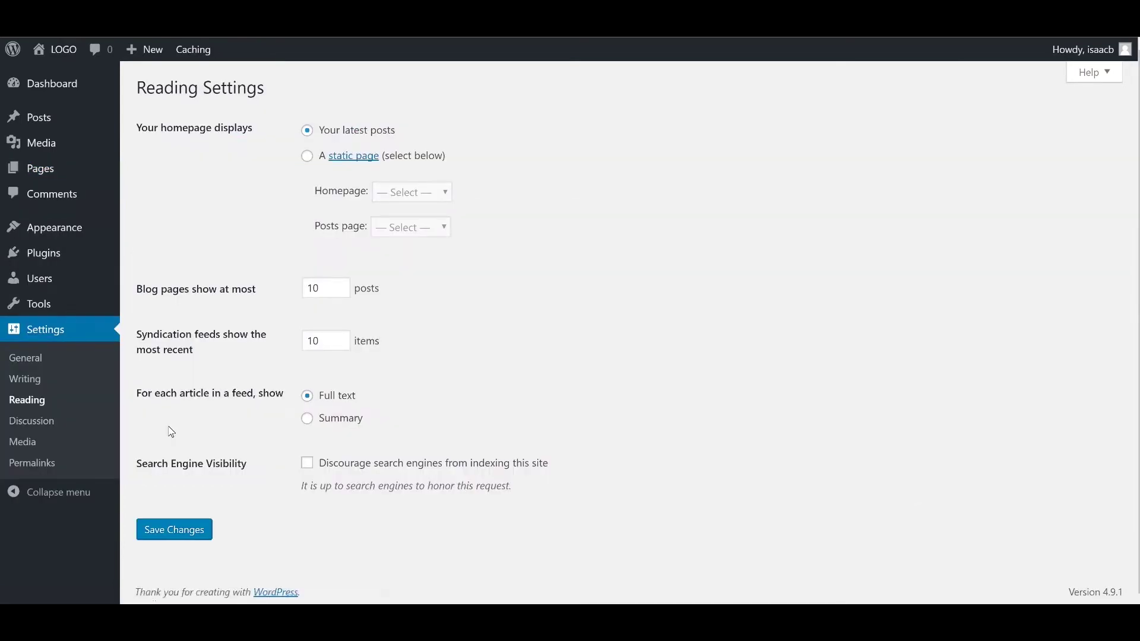
{"action": "left_click", "coordinate": [307, 157]}
{"action": "left_click", "coordinate": [438, 191]}
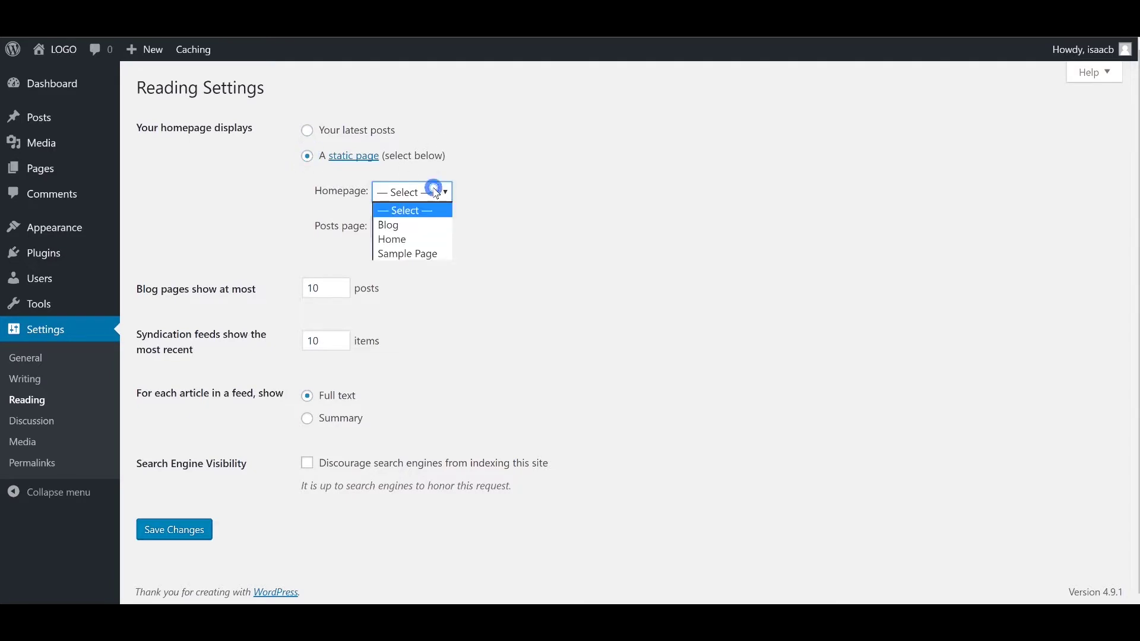
{"action": "left_click", "coordinate": [416, 240]}
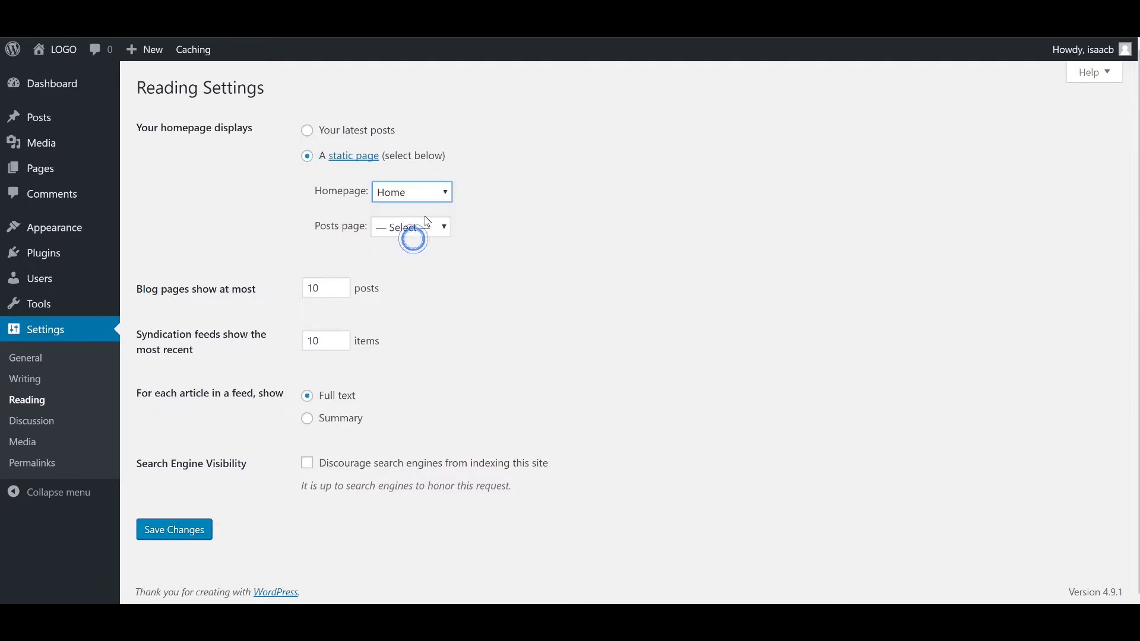
{"action": "left_click", "coordinate": [444, 228]}
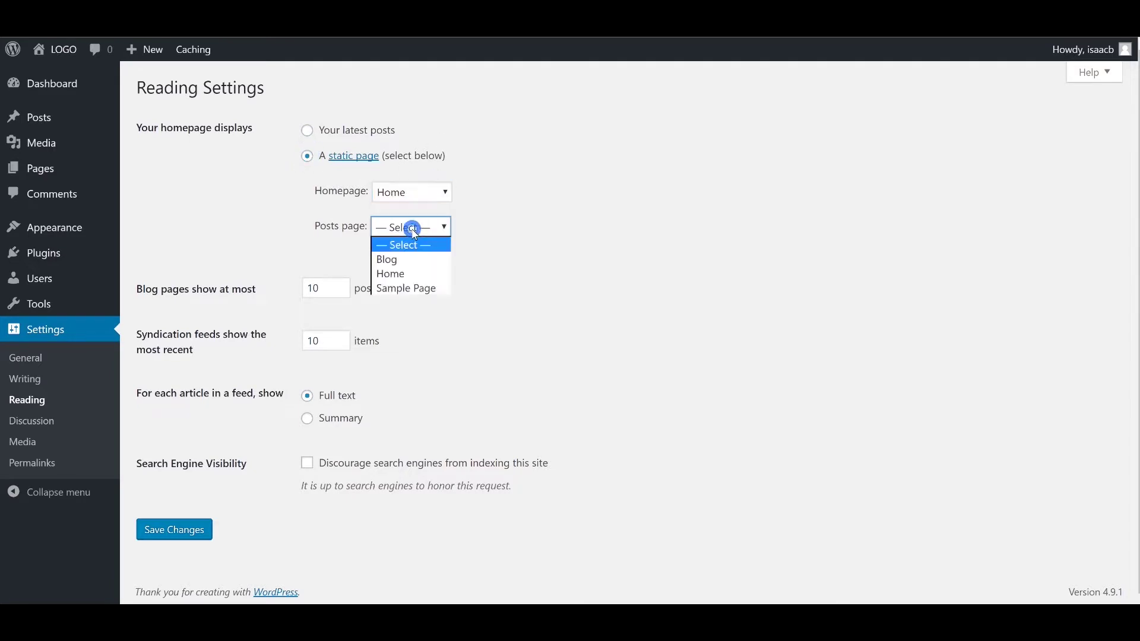
{"action": "left_click", "coordinate": [425, 261]}
{"action": "left_click", "coordinate": [197, 530]}
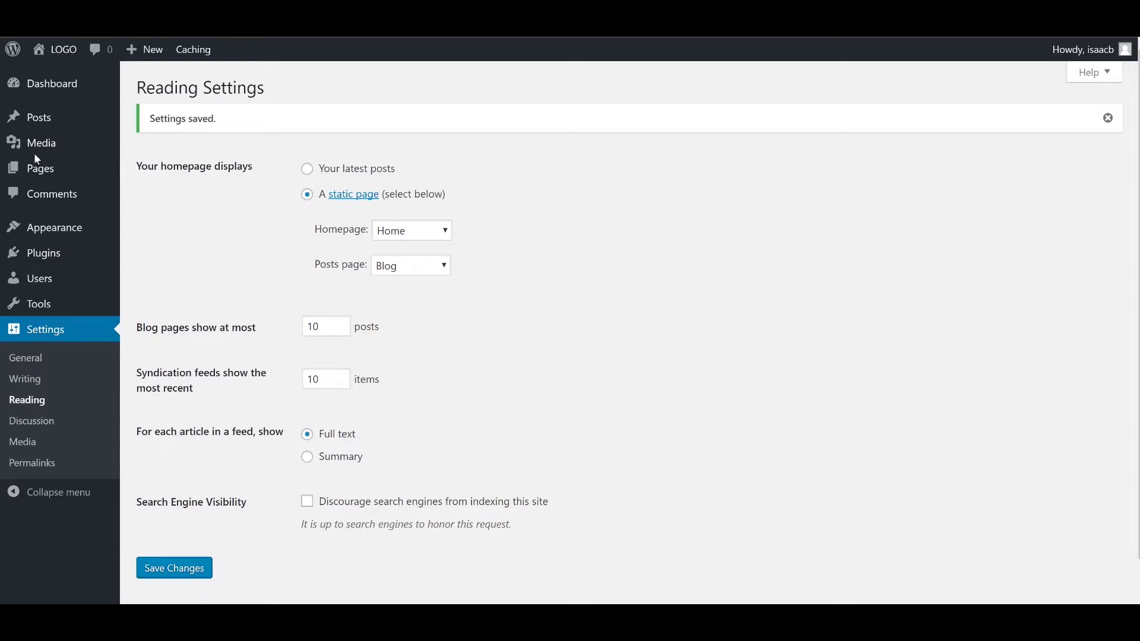
{"action": "mouse_move", "coordinate": [61, 54]}
{"action": "left_click", "coordinate": [59, 78]}
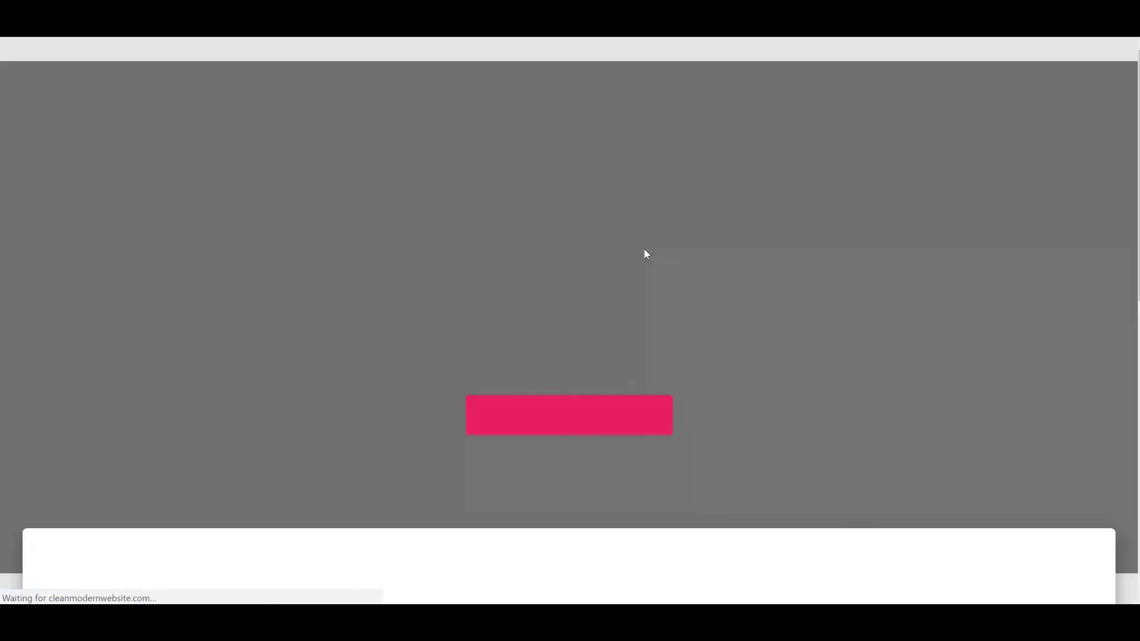
- Scroll through the live static homepage and back up, then return to the Dashboard
{"action": "scroll", "coordinate": [647, 254], "scroll_direction": "down", "scroll_amount": 3}
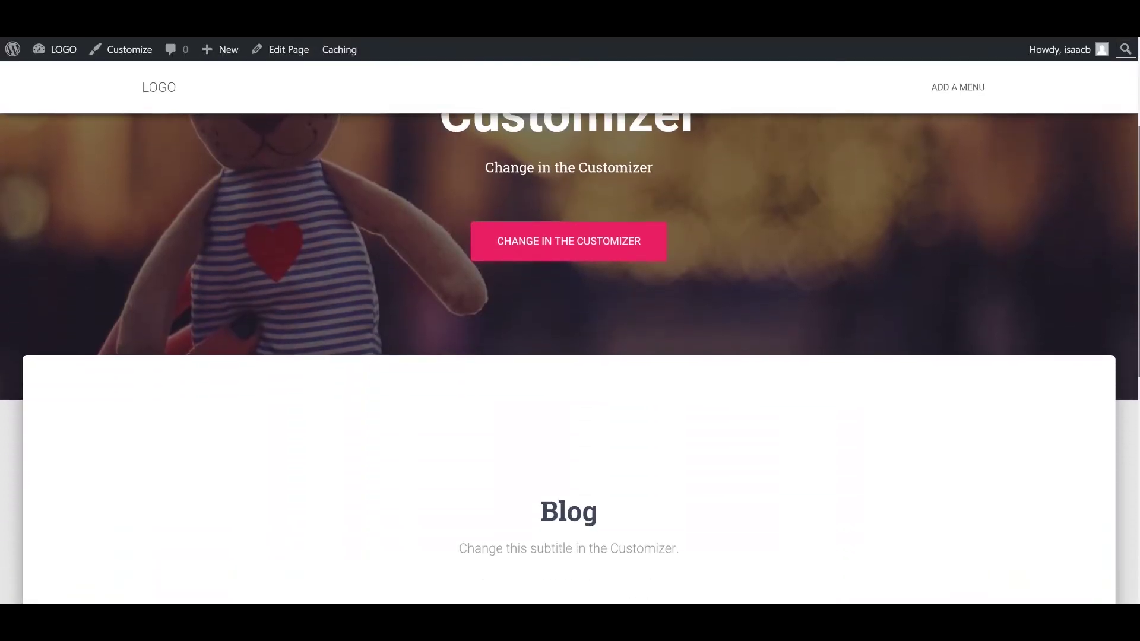
{"action": "scroll", "coordinate": [569, 356], "scroll_direction": "down", "scroll_amount": 5}
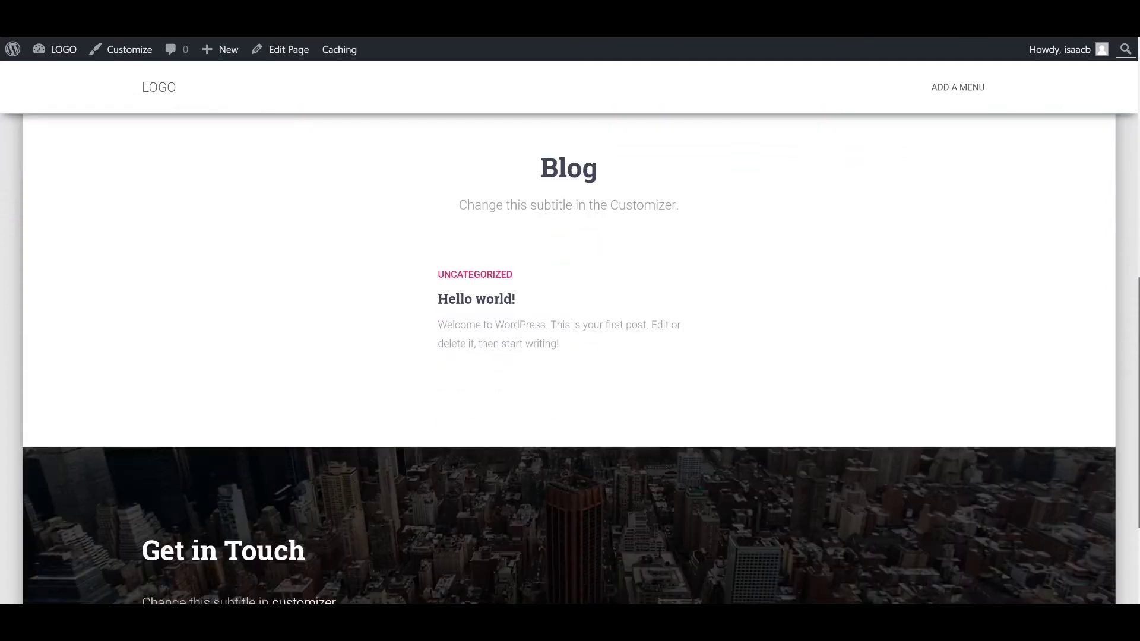
{"action": "scroll", "coordinate": [568, 380], "scroll_direction": "down", "scroll_amount": 2}
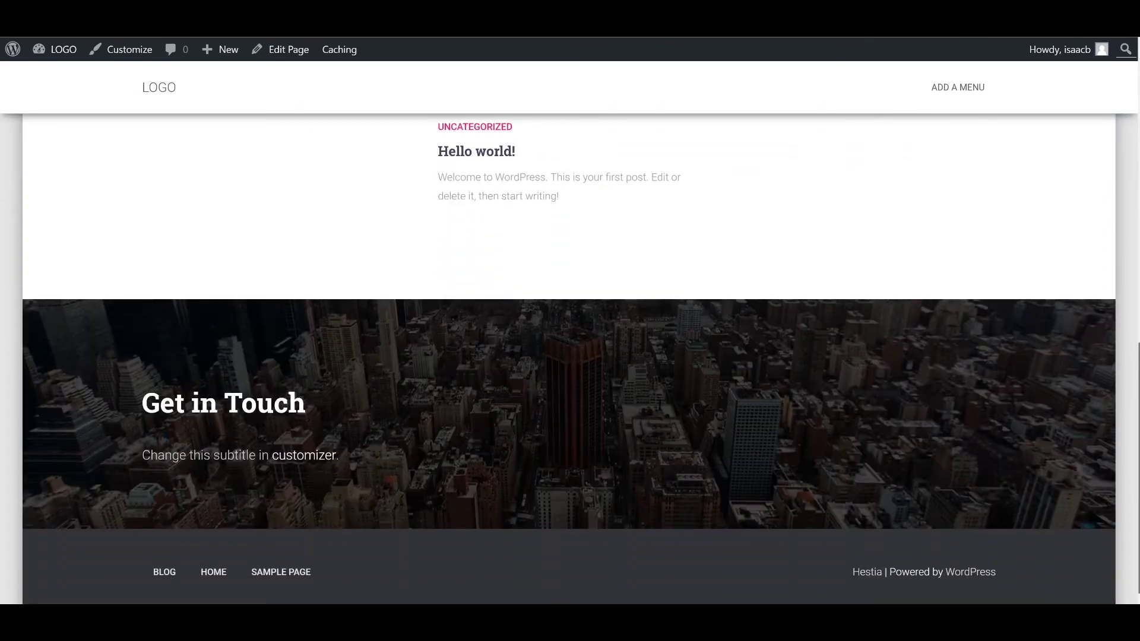
{"action": "scroll", "coordinate": [569, 356], "scroll_direction": "up", "scroll_amount": 10}
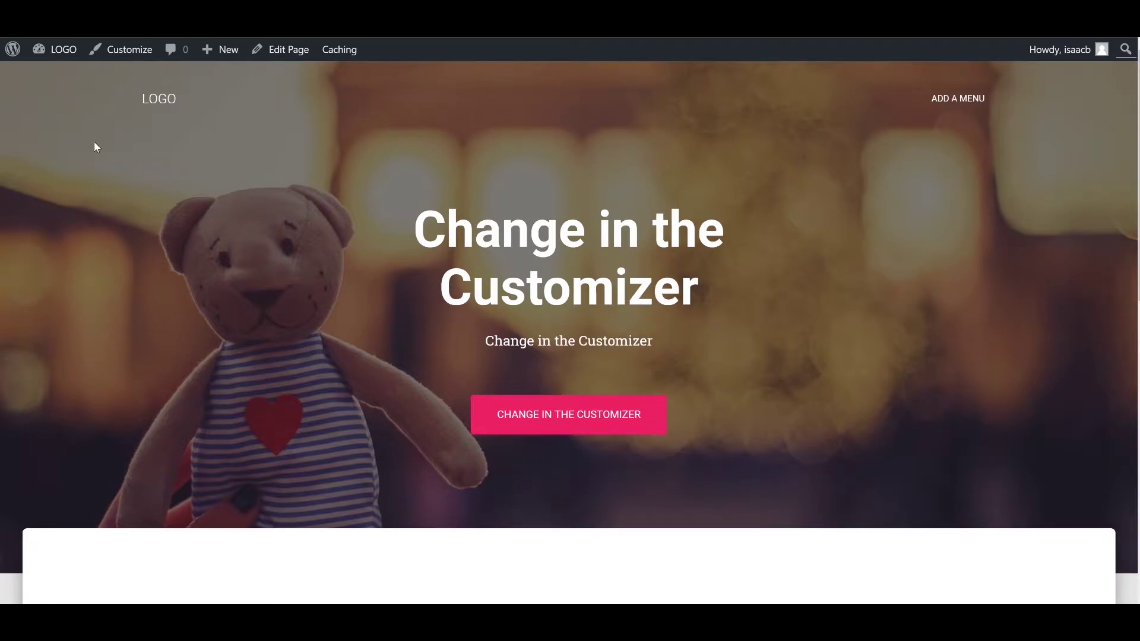
{"action": "mouse_move", "coordinate": [66, 50]}
{"action": "left_click", "coordinate": [109, 73]}
{"action": "mouse_move", "coordinate": [72, 230]}
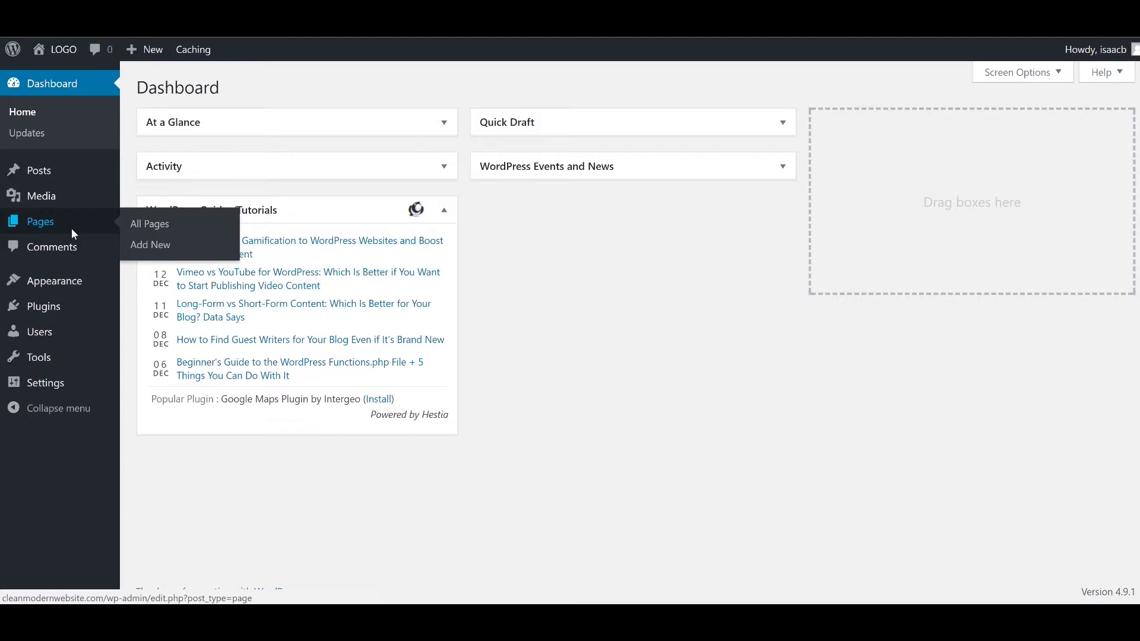
- From About Hestia's Recommended Actions, install and activate ThemeIsle Companion and Pirate Forms
{"action": "mouse_move", "coordinate": [91, 279]}
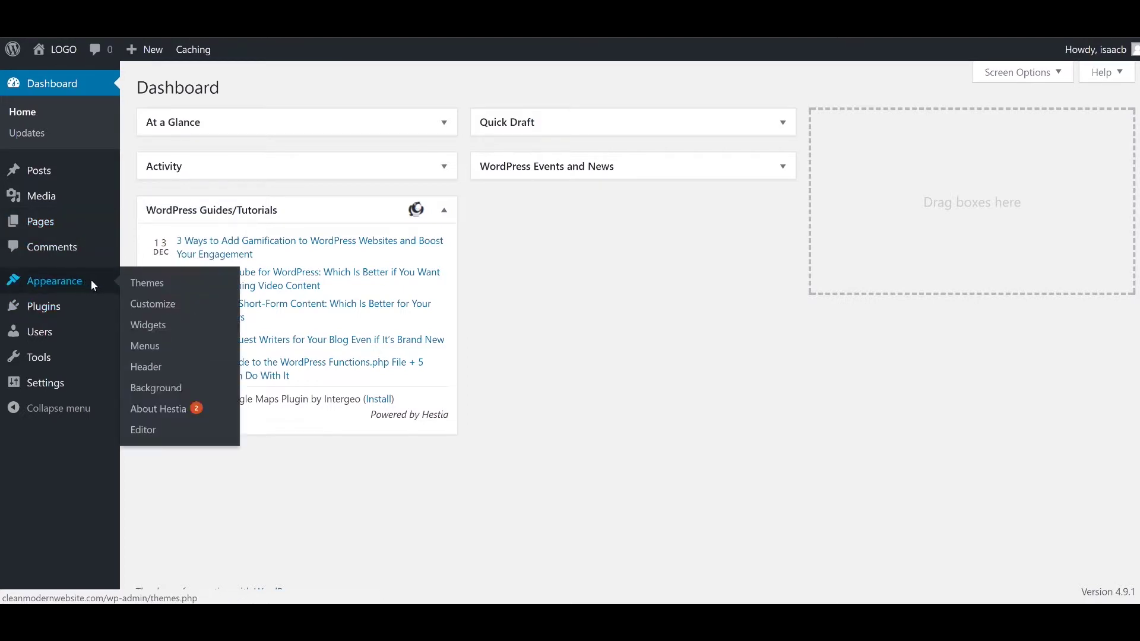
{"action": "left_click", "coordinate": [173, 410]}
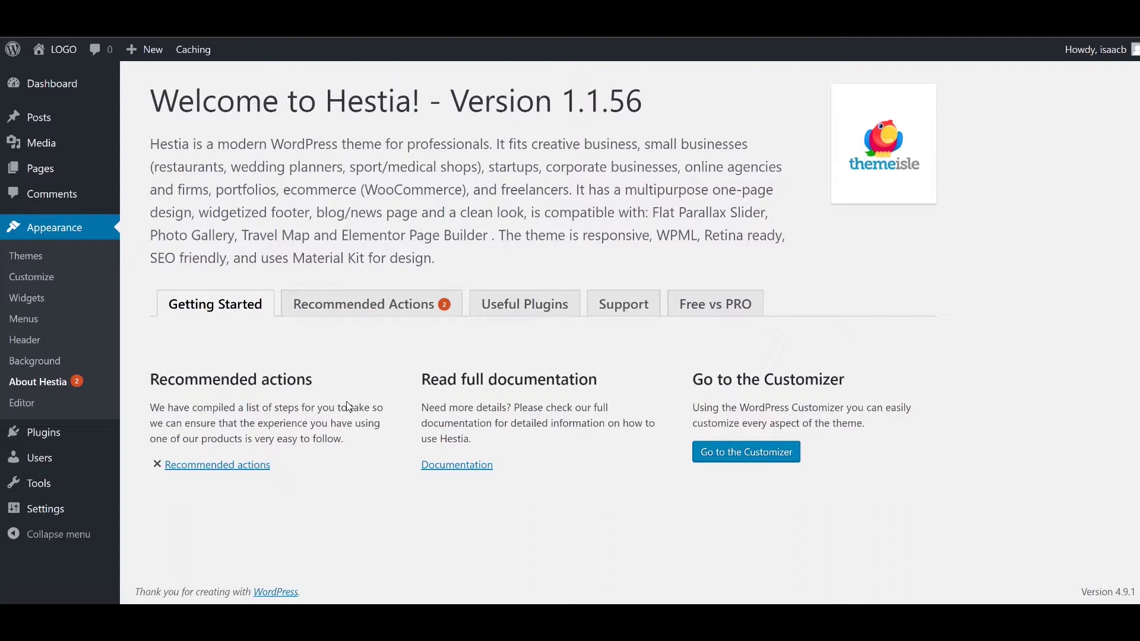
{"action": "left_click", "coordinate": [354, 302]}
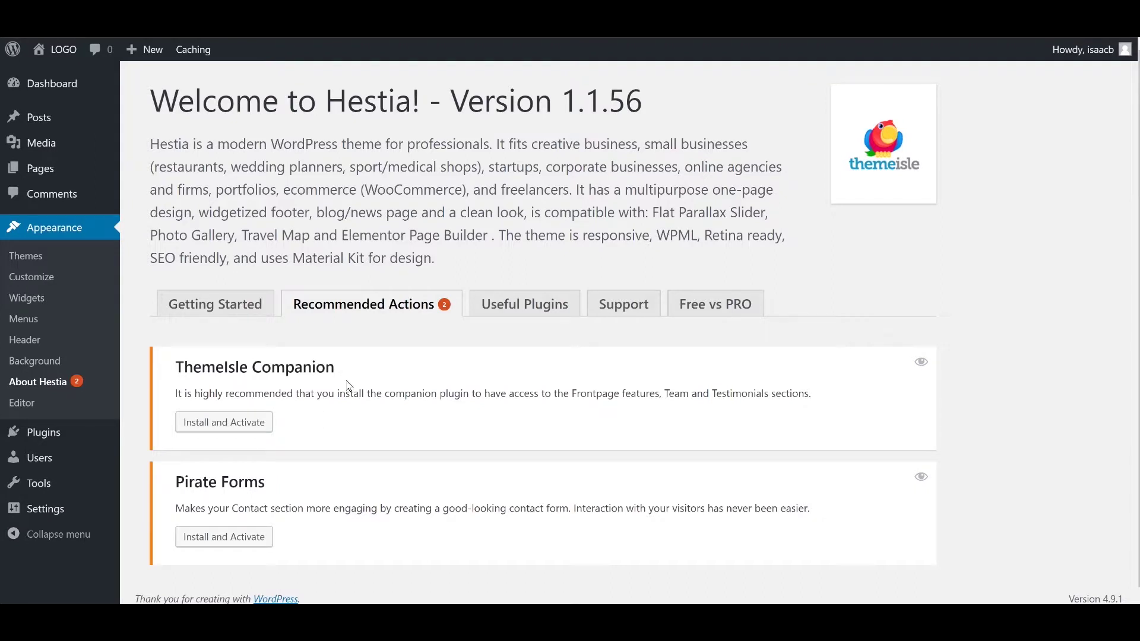
{"action": "left_click", "coordinate": [264, 422]}
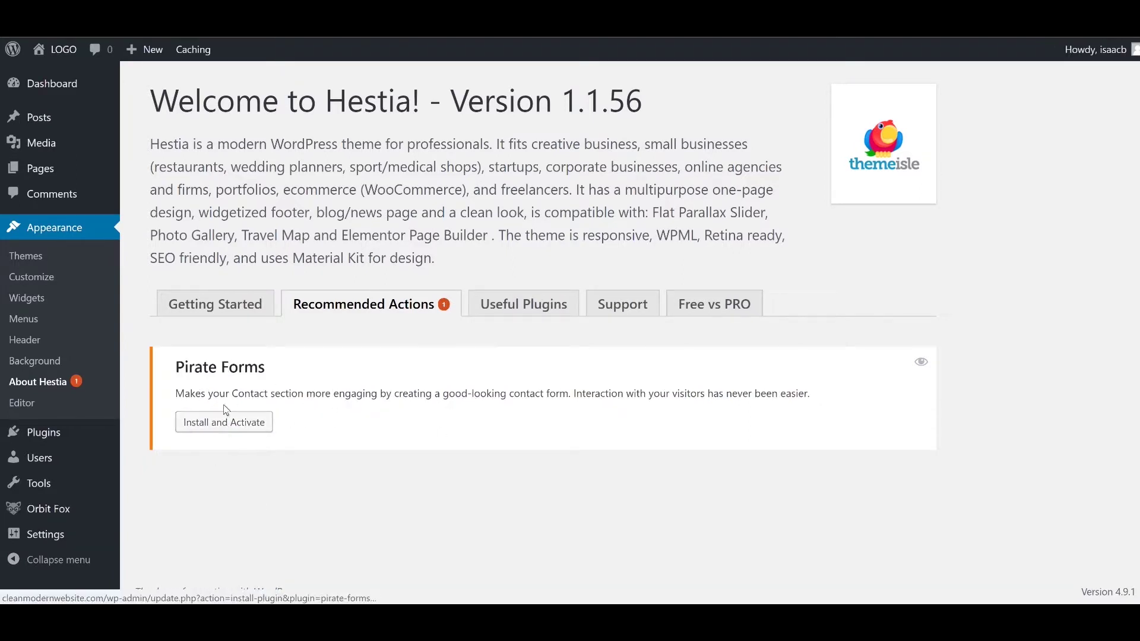
{"action": "left_click", "coordinate": [249, 424]}
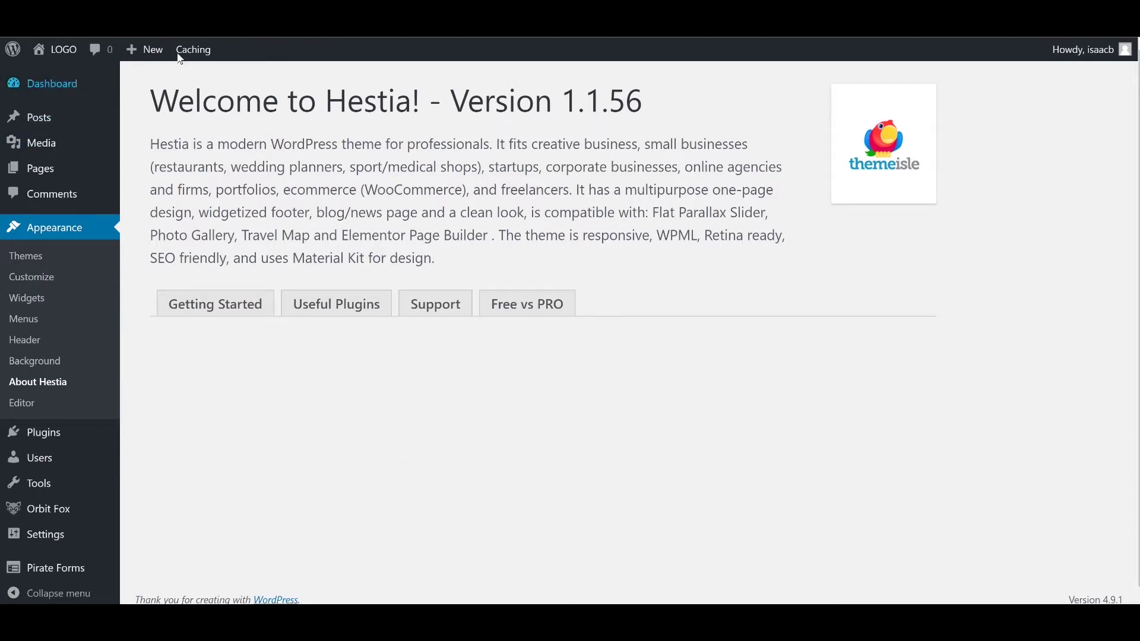
- Visit the live Hestia front page and scroll through the teddy-bear hero and sections
{"action": "mouse_move", "coordinate": [71, 60]}
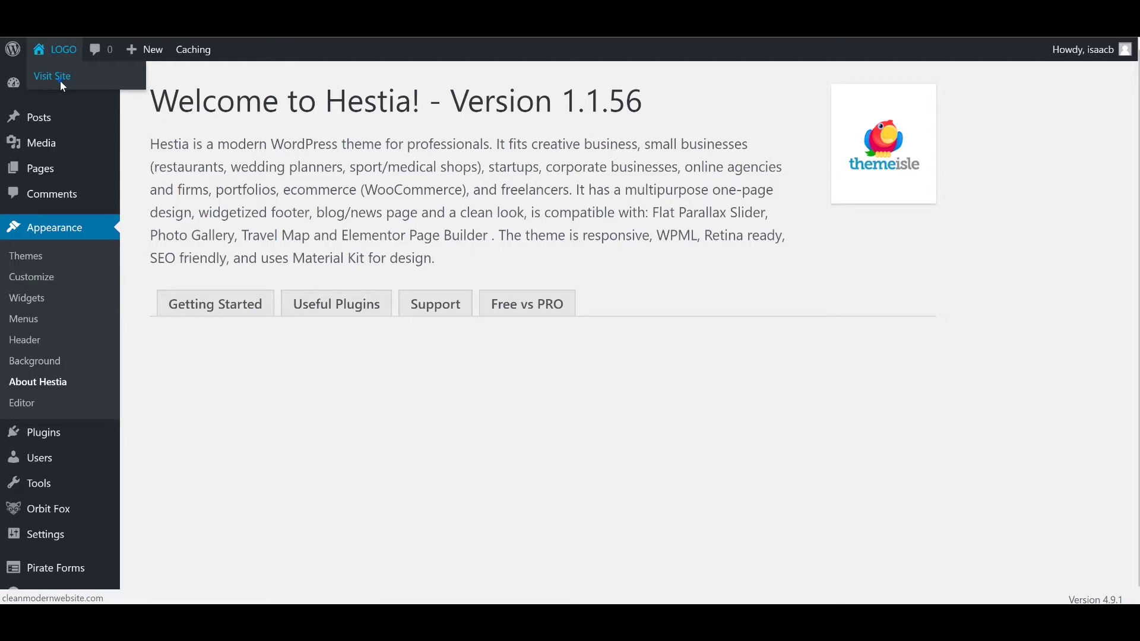
{"action": "left_click", "coordinate": [60, 82]}
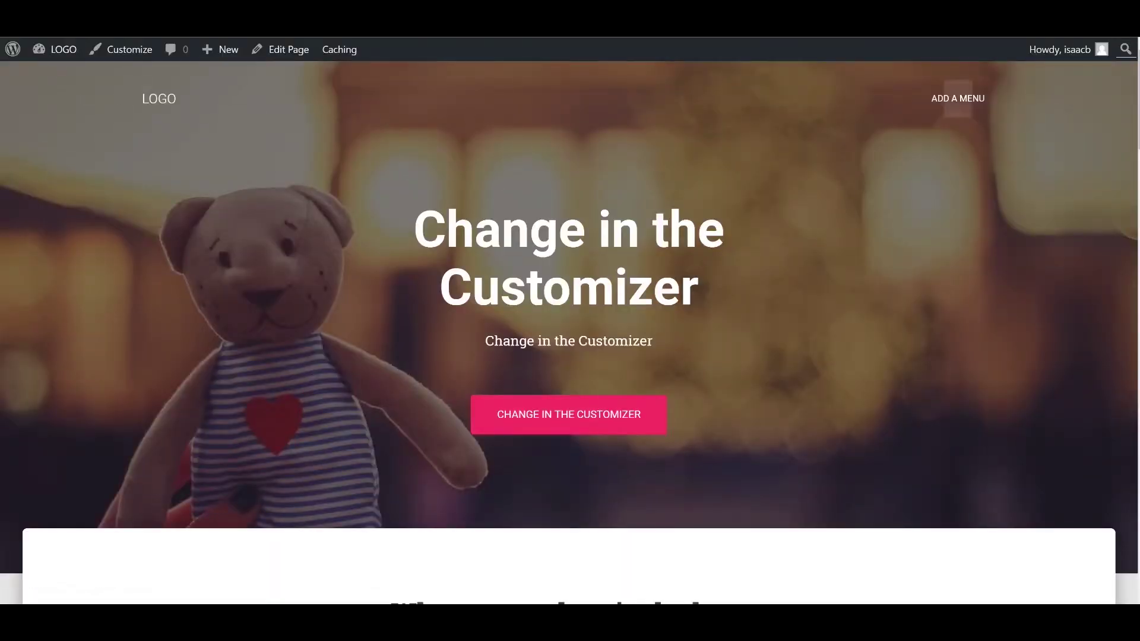
{"action": "scroll", "coordinate": [382, 115], "scroll_direction": "down", "scroll_amount": 1}
{"action": "scroll", "coordinate": [569, 333], "scroll_direction": "down", "scroll_amount": 7}
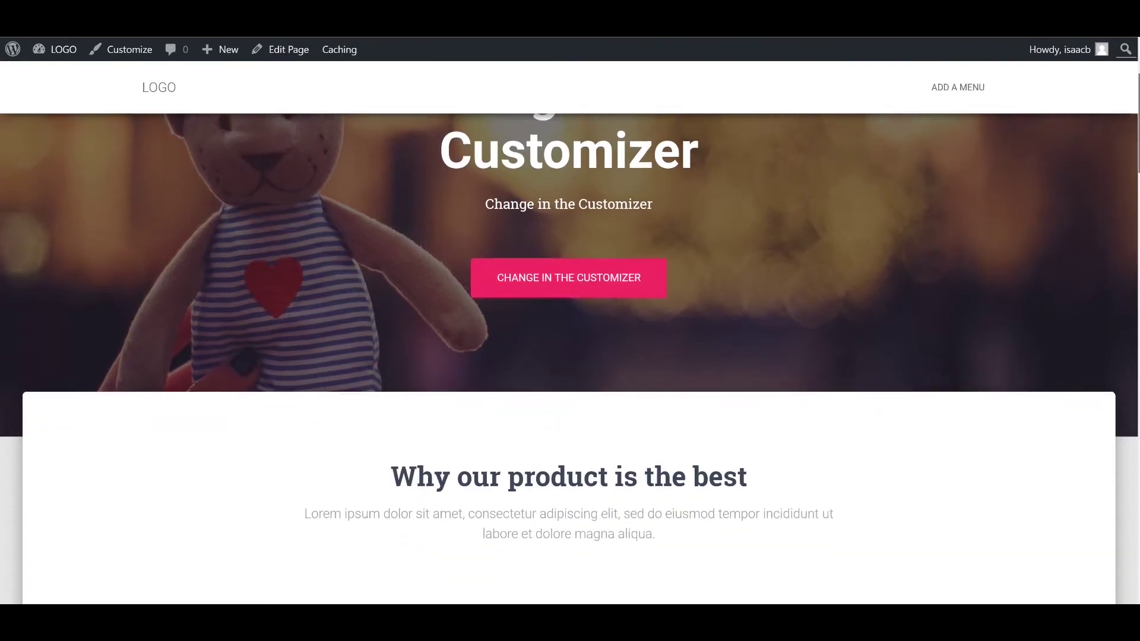
{"action": "scroll", "coordinate": [569, 333], "scroll_direction": "down", "scroll_amount": 9}
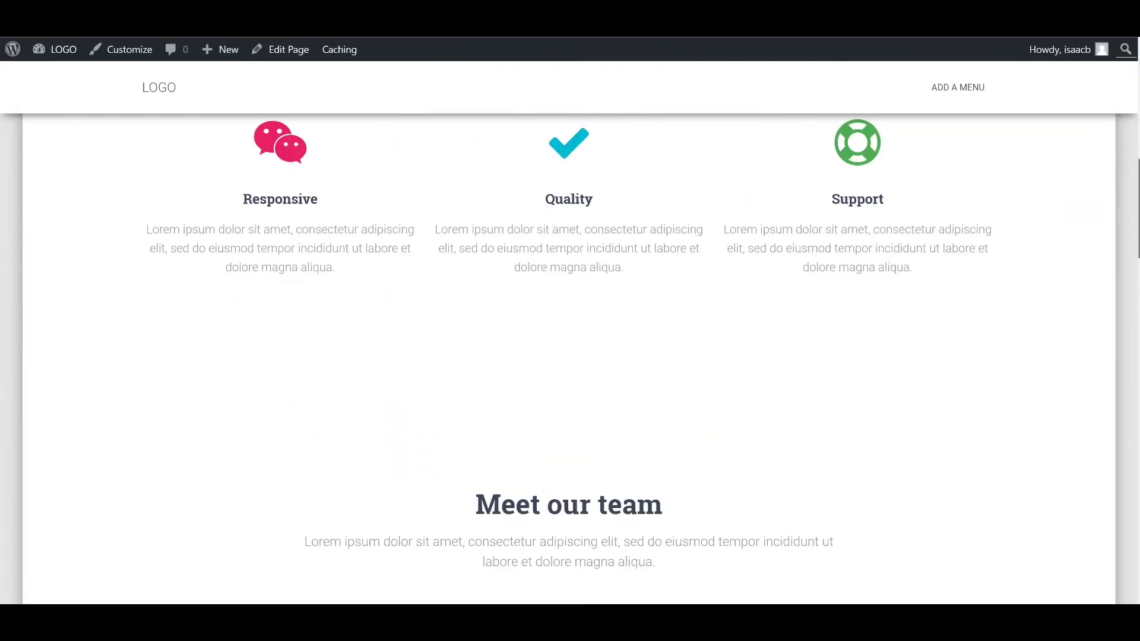
{"action": "scroll", "coordinate": [569, 332], "scroll_direction": "down", "scroll_amount": 7}
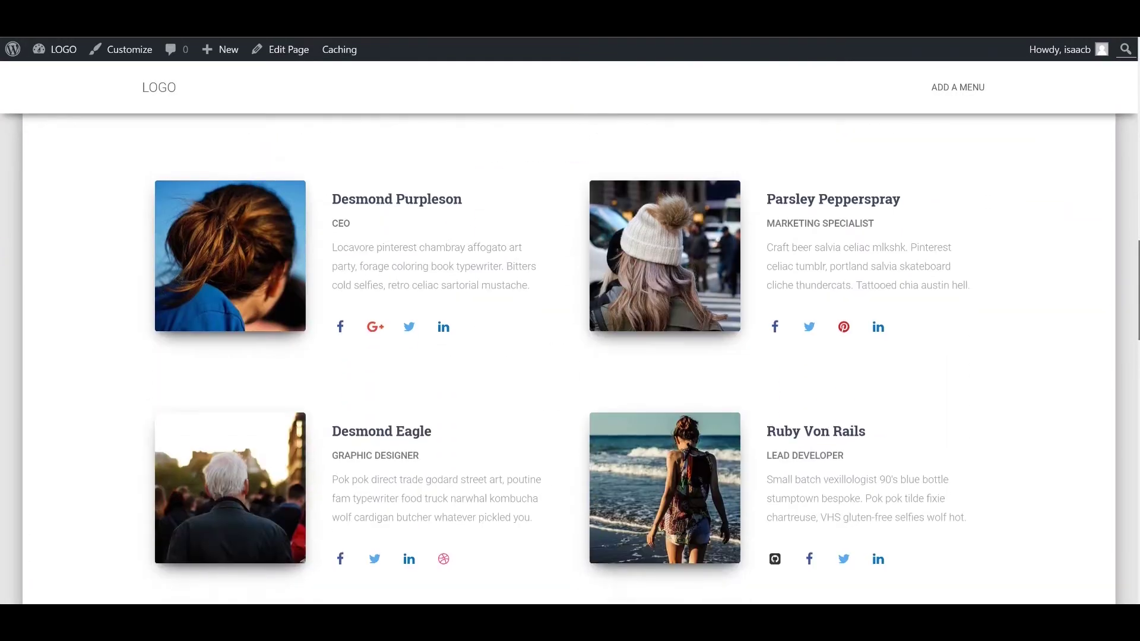
{"action": "scroll", "coordinate": [569, 332], "scroll_direction": "down", "scroll_amount": 7}
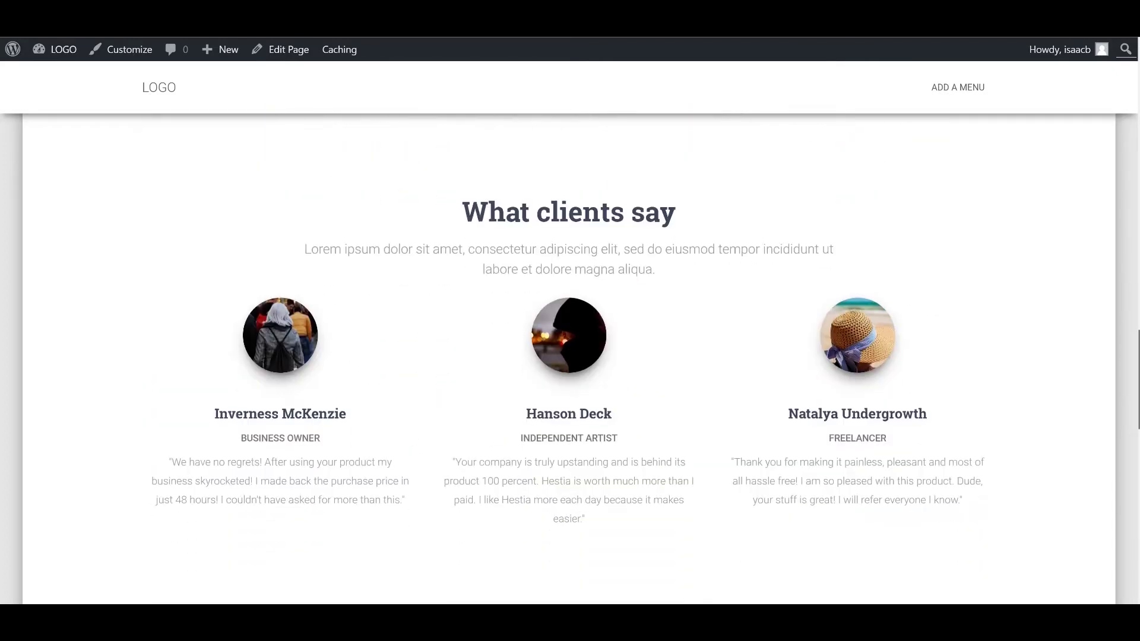
{"action": "scroll", "coordinate": [569, 333], "scroll_direction": "up", "scroll_amount": 14}
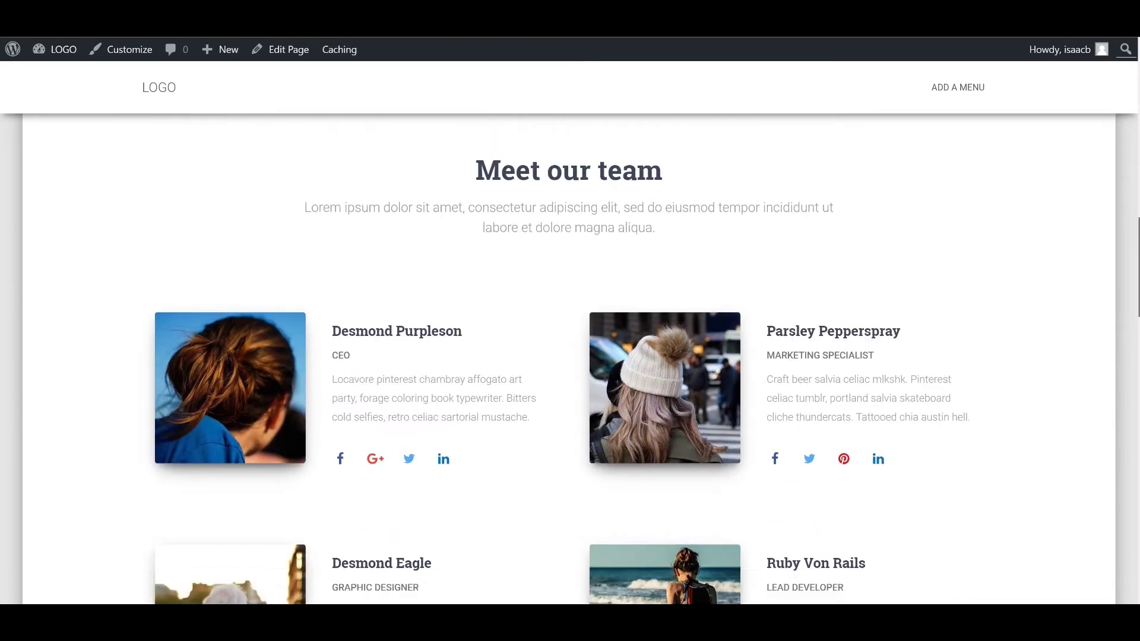
{"action": "scroll", "coordinate": [681, 347], "scroll_direction": "down", "scroll_amount": 5}
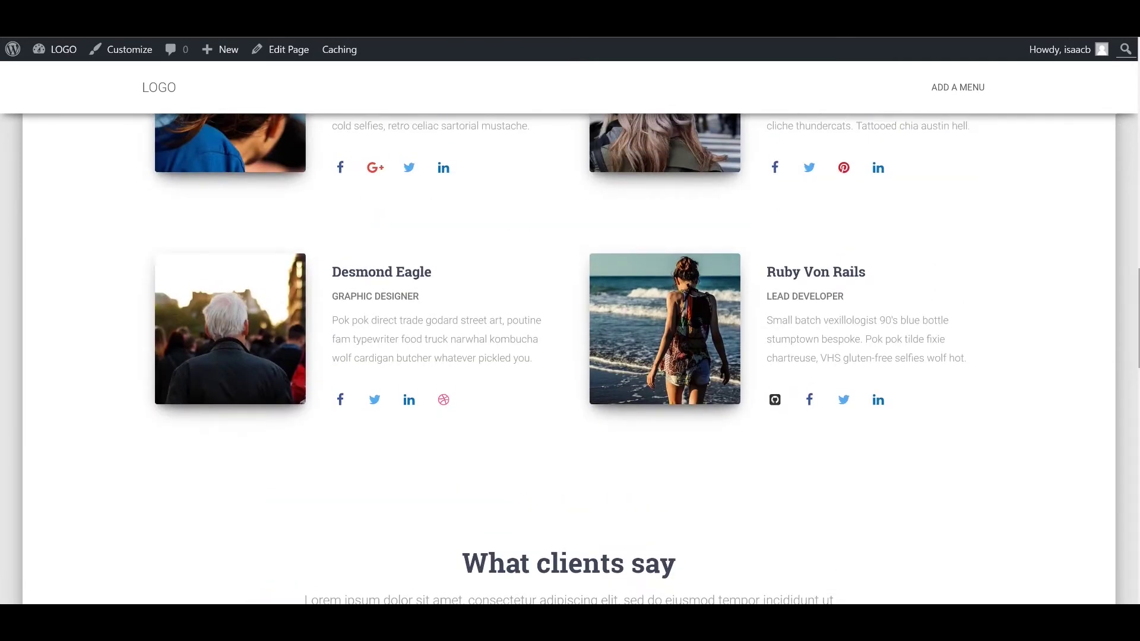
{"action": "scroll", "coordinate": [681, 347], "scroll_direction": "down", "scroll_amount": 9}
{"action": "scroll", "coordinate": [569, 359], "scroll_direction": "down", "scroll_amount": 5}
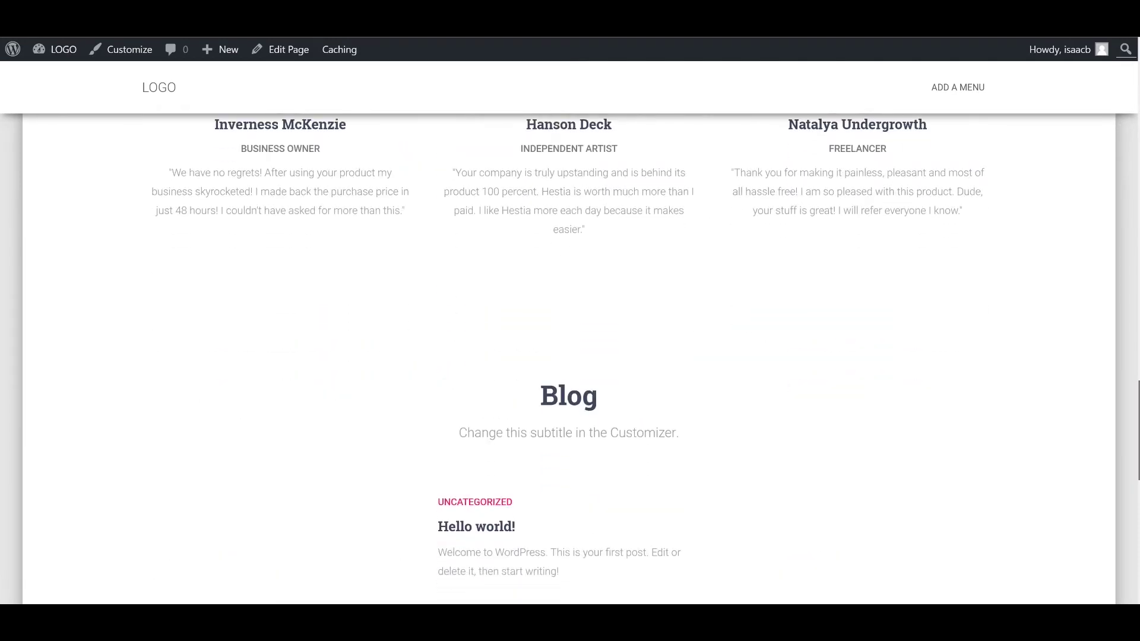
{"action": "scroll", "coordinate": [569, 359], "scroll_direction": "down", "scroll_amount": 6}
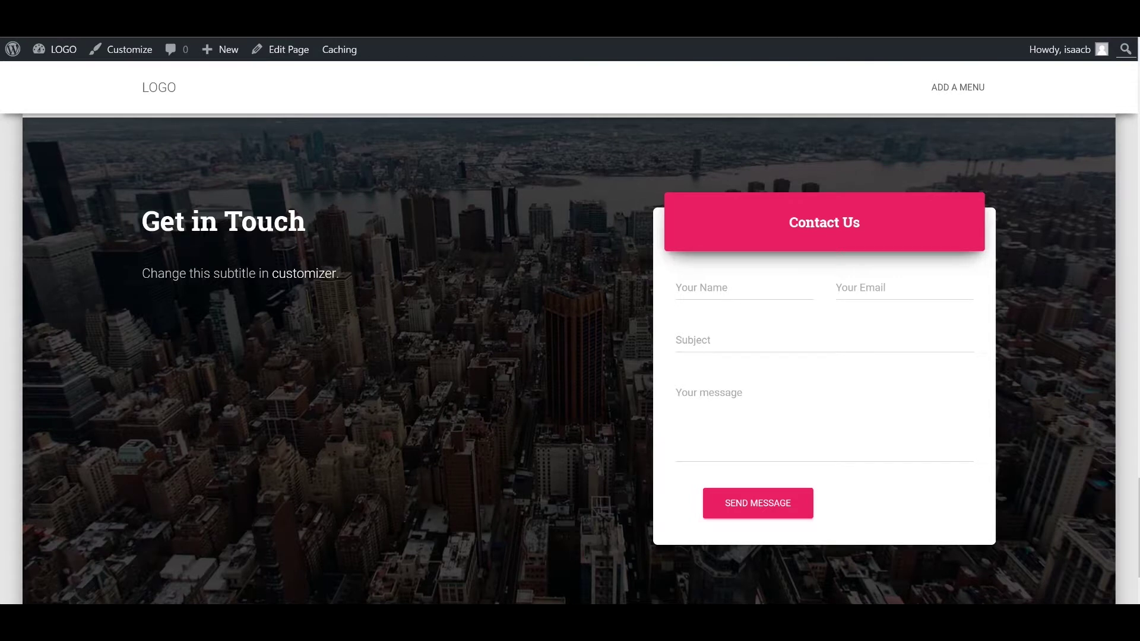
{"action": "scroll", "coordinate": [569, 359], "scroll_direction": "down", "scroll_amount": 2}
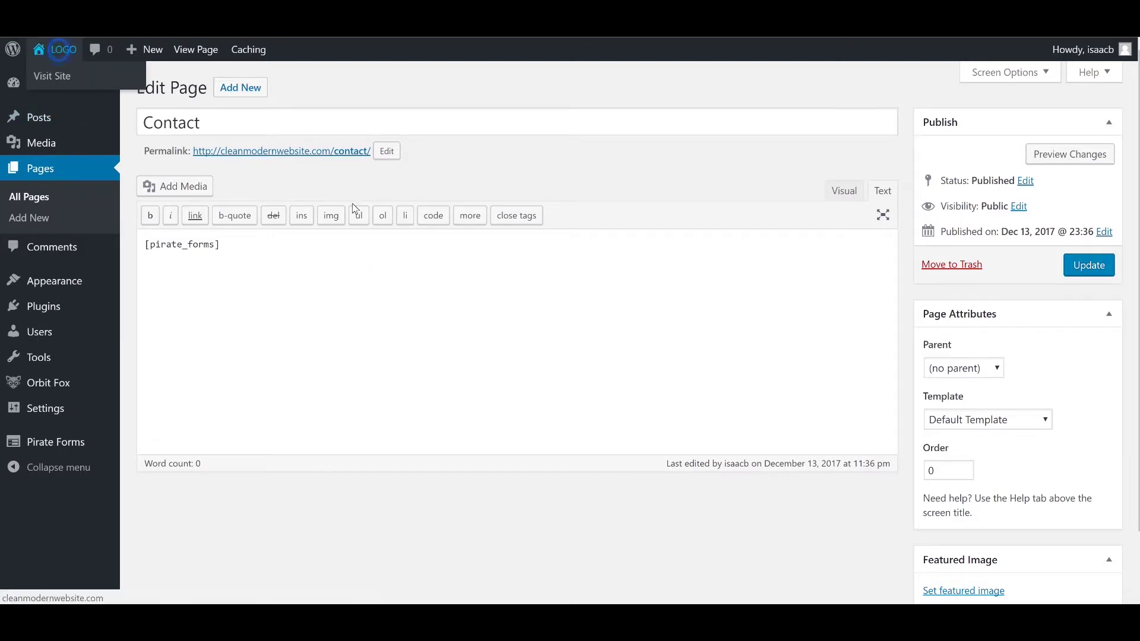
{"action": "left_click", "coordinate": [54, 47]}
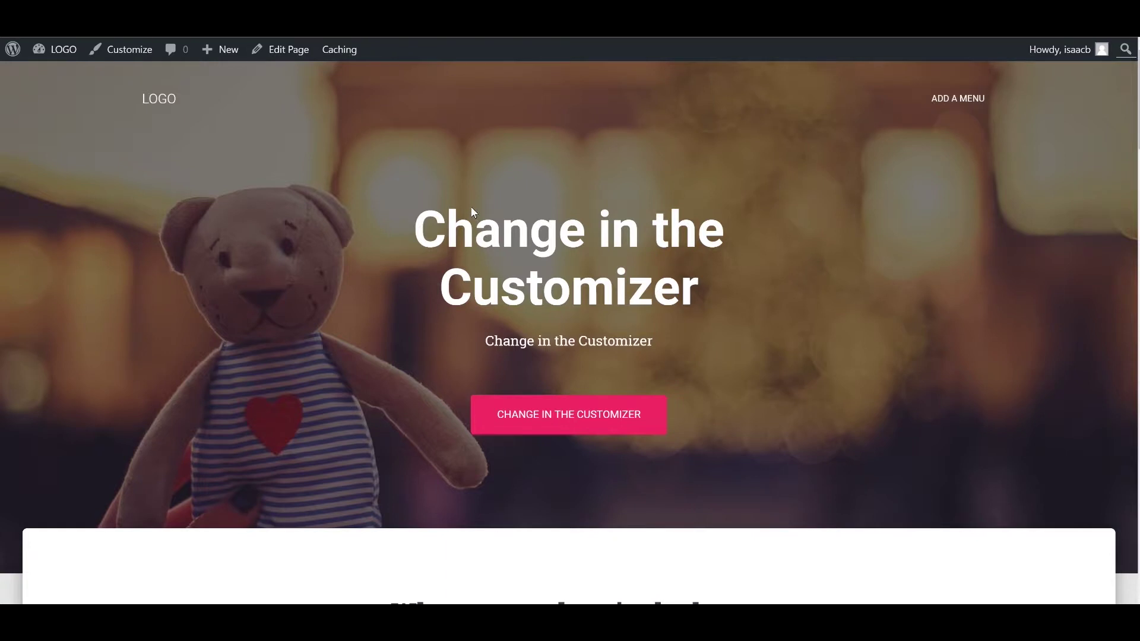
- Create a new menu named 'Top Menu' under Appearance > Menus
{"action": "mouse_move", "coordinate": [64, 55]}
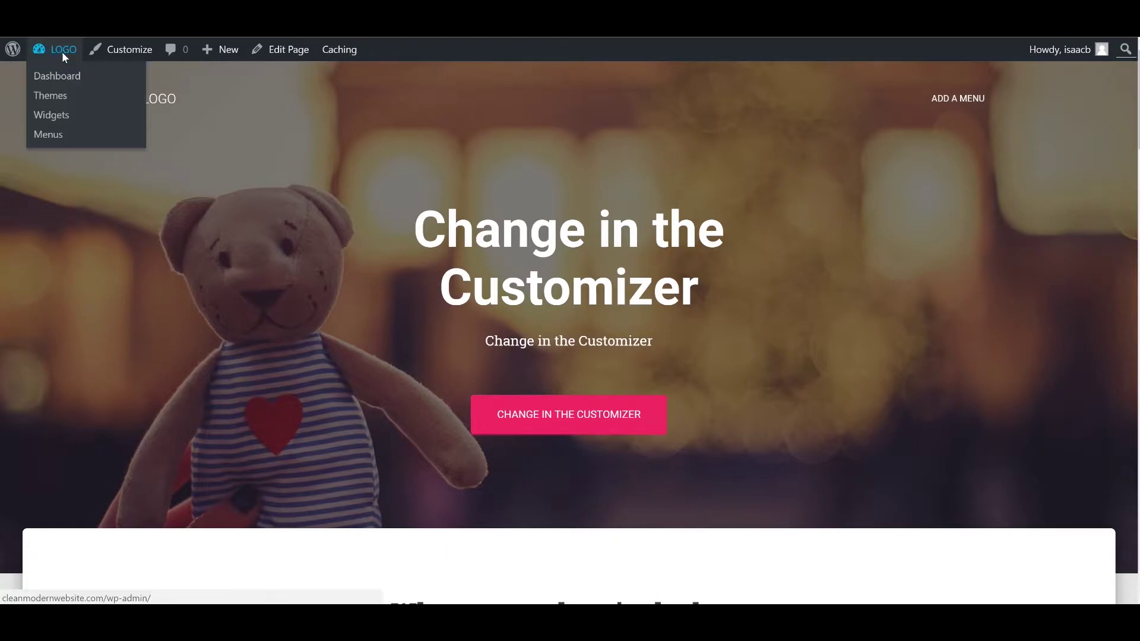
{"action": "left_click", "coordinate": [54, 76]}
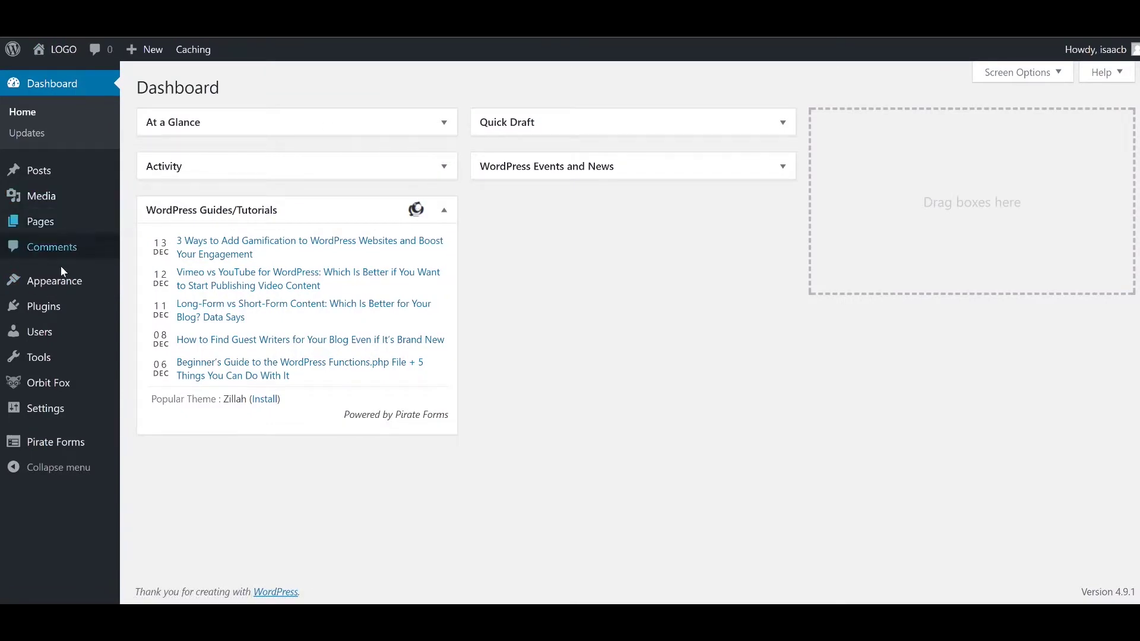
{"action": "mouse_move", "coordinate": [55, 281]}
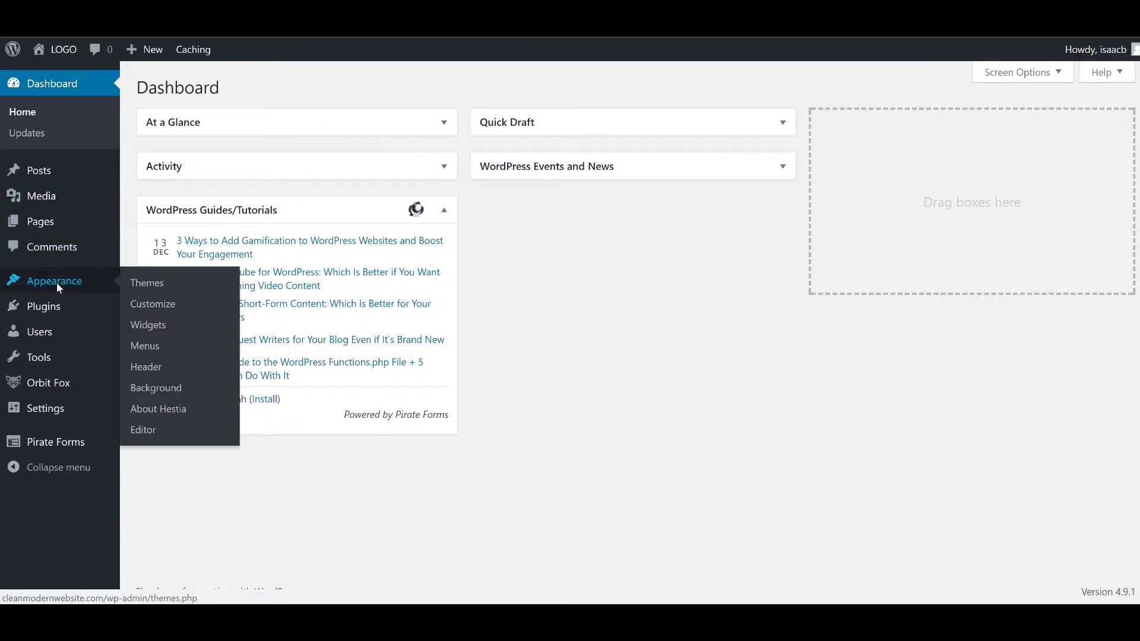
{"action": "left_click", "coordinate": [168, 347]}
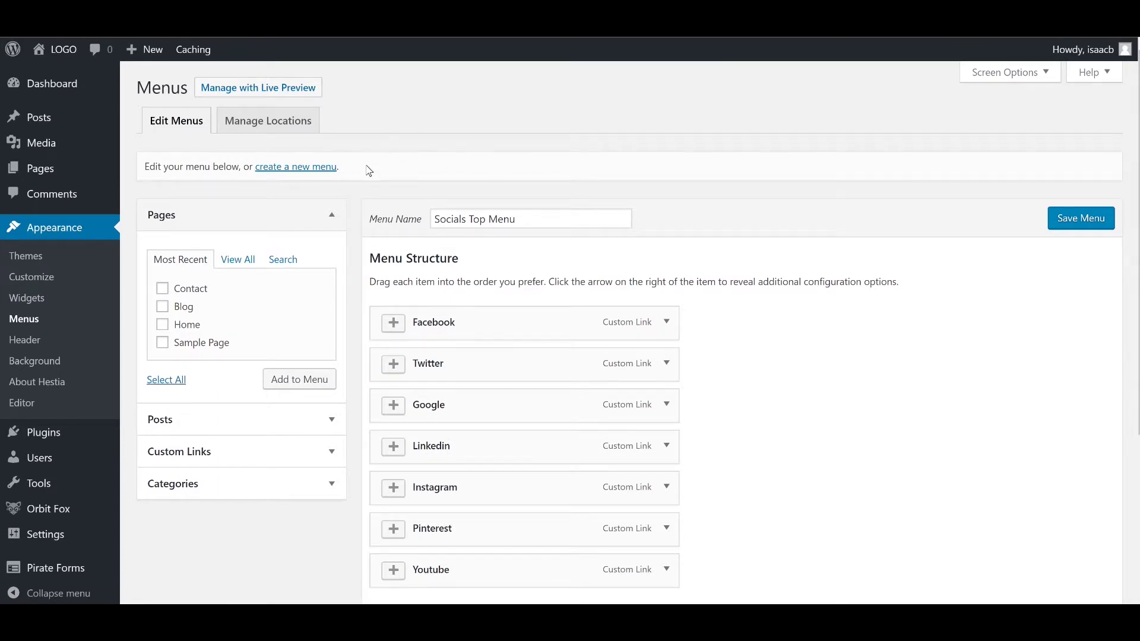
{"action": "left_click", "coordinate": [304, 172]}
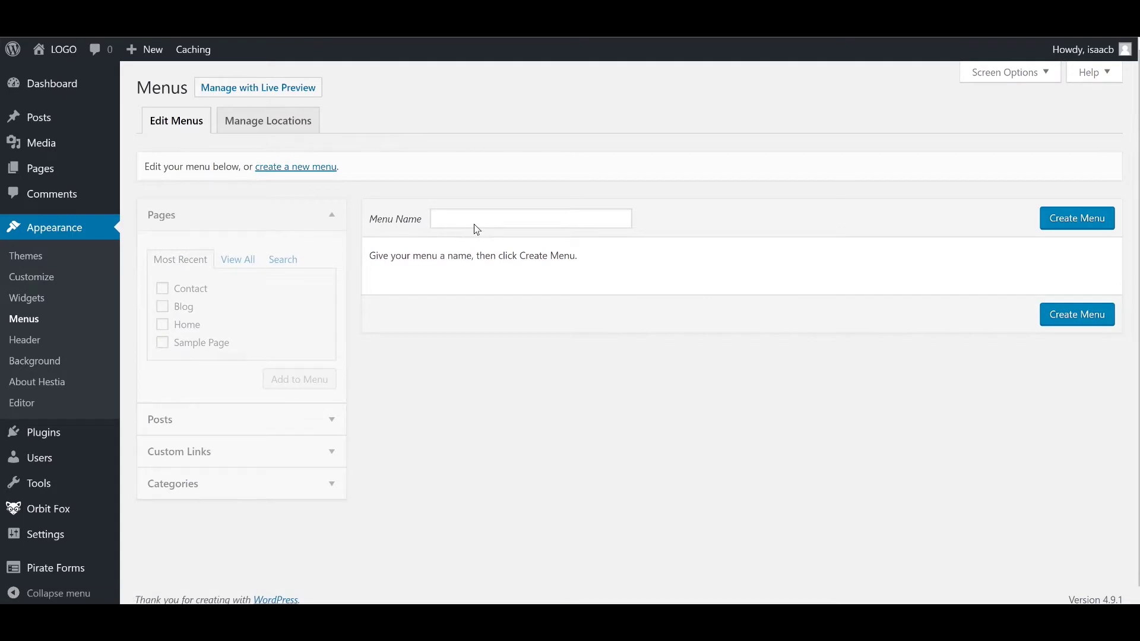
{"action": "left_click", "coordinate": [479, 224]}
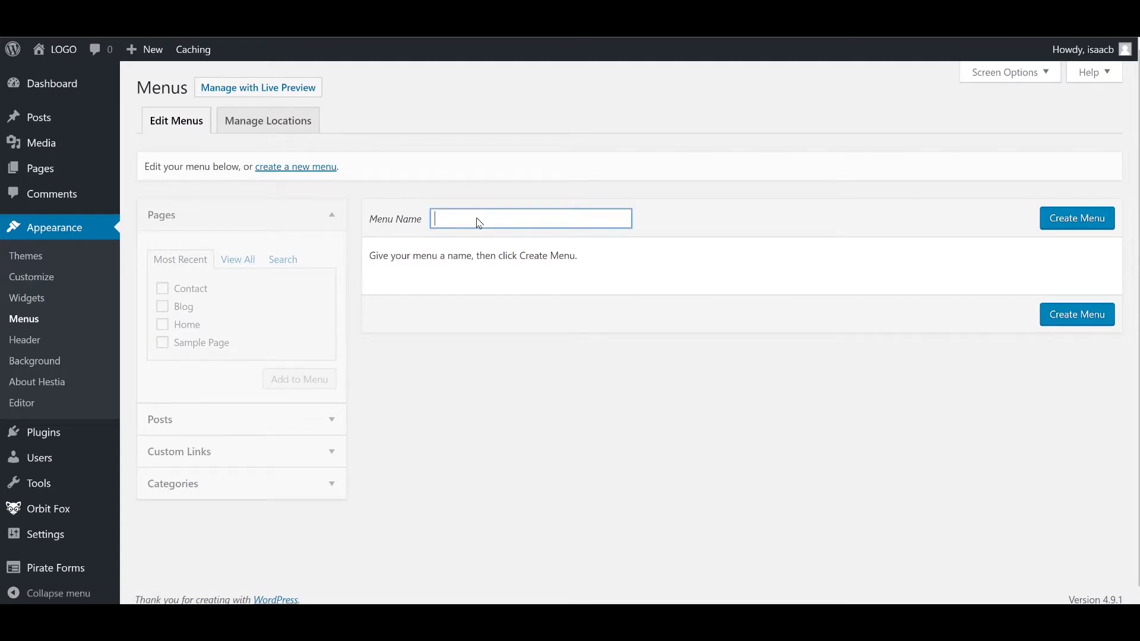
{"action": "type", "text": "Top Menu"}
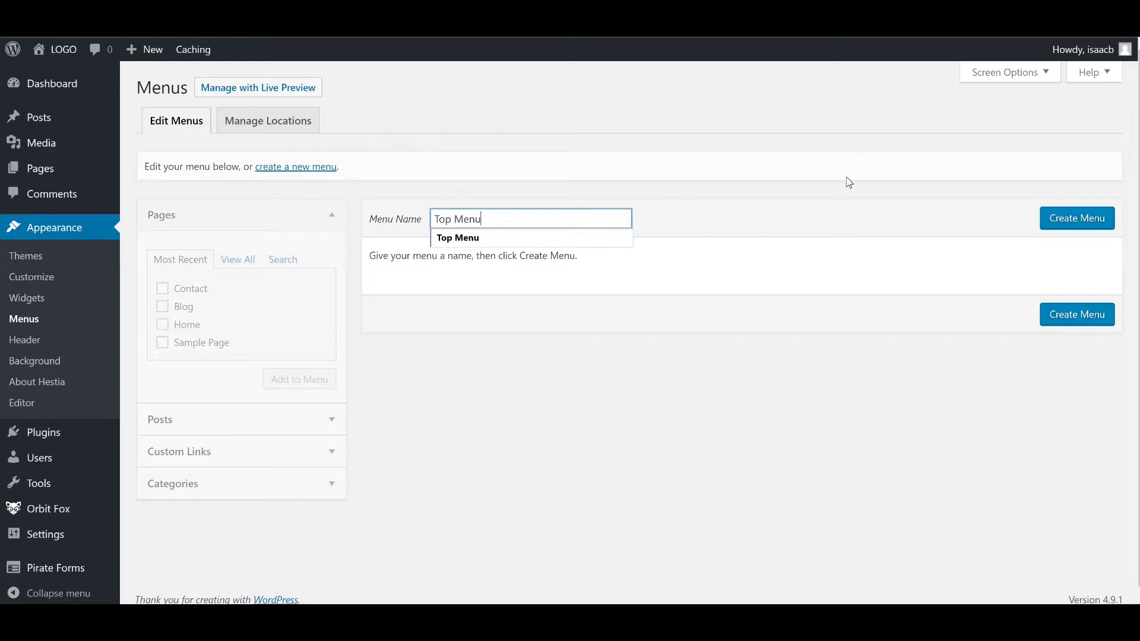
{"action": "left_click", "coordinate": [1107, 225]}
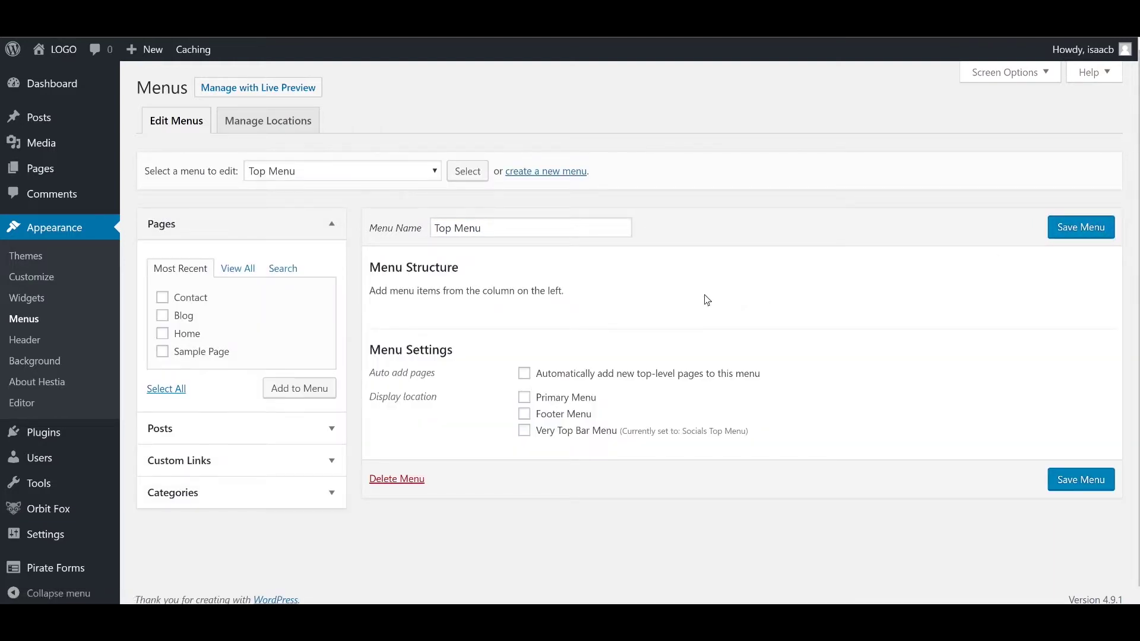
- Add the Contact, Blog and Home pages, assign Primary Menu, and save
{"action": "left_click", "coordinate": [162, 298]}
{"action": "left_click", "coordinate": [162, 315]}
{"action": "left_click", "coordinate": [163, 334]}
{"action": "left_click", "coordinate": [295, 390]}
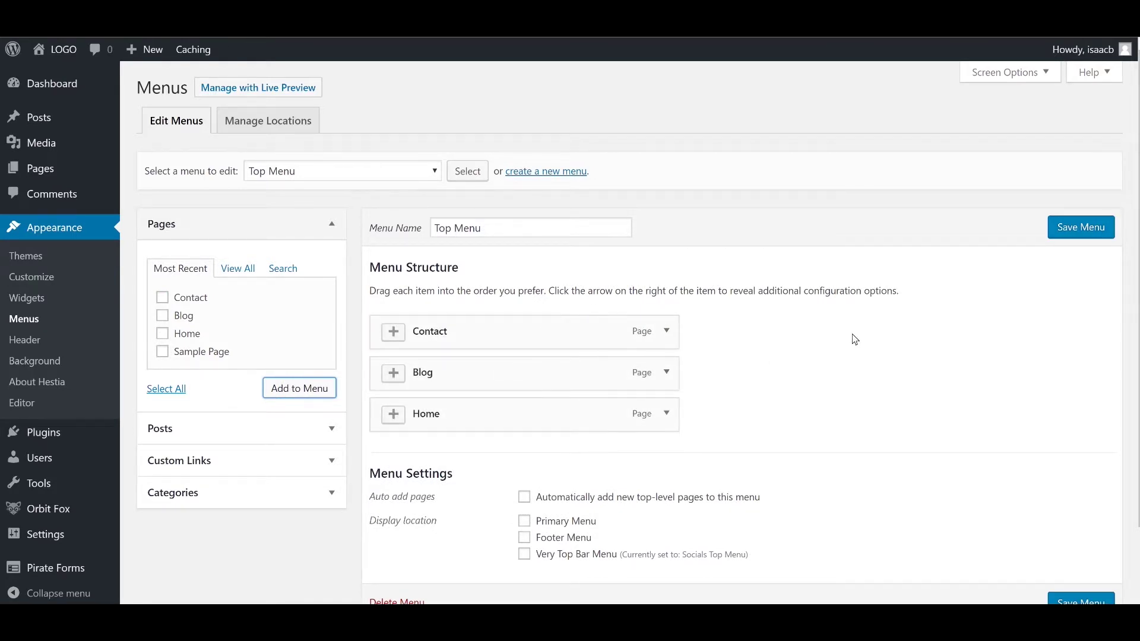
{"action": "scroll", "coordinate": [855, 339], "scroll_direction": "down", "scroll_amount": 2}
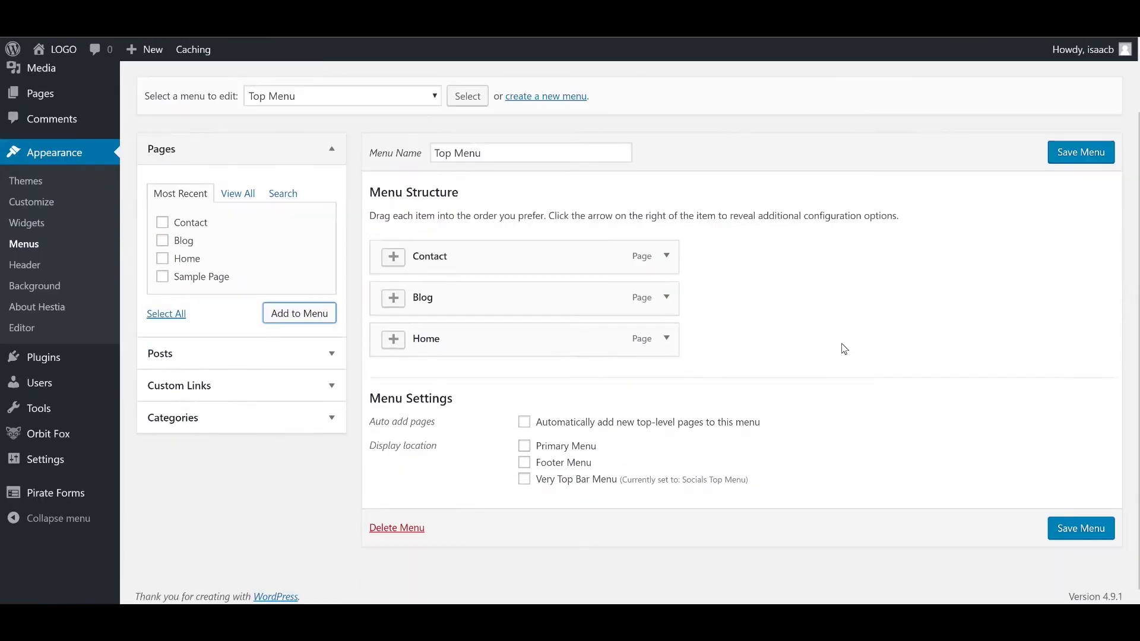
{"action": "left_click", "coordinate": [527, 446]}
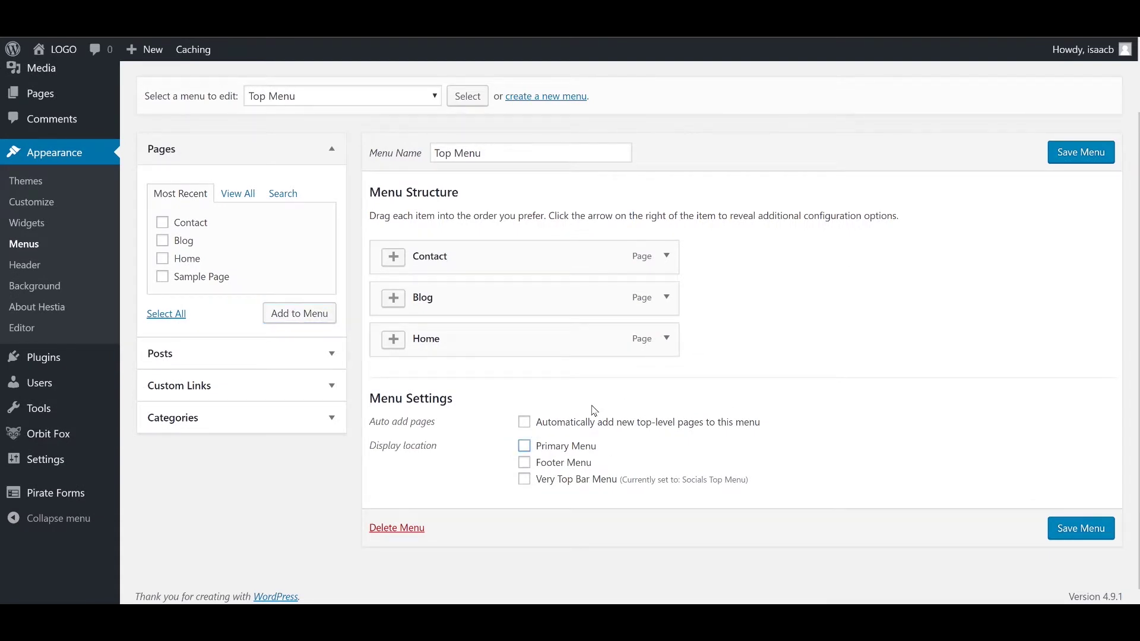
{"action": "left_click", "coordinate": [525, 448]}
{"action": "left_click", "coordinate": [1070, 532]}
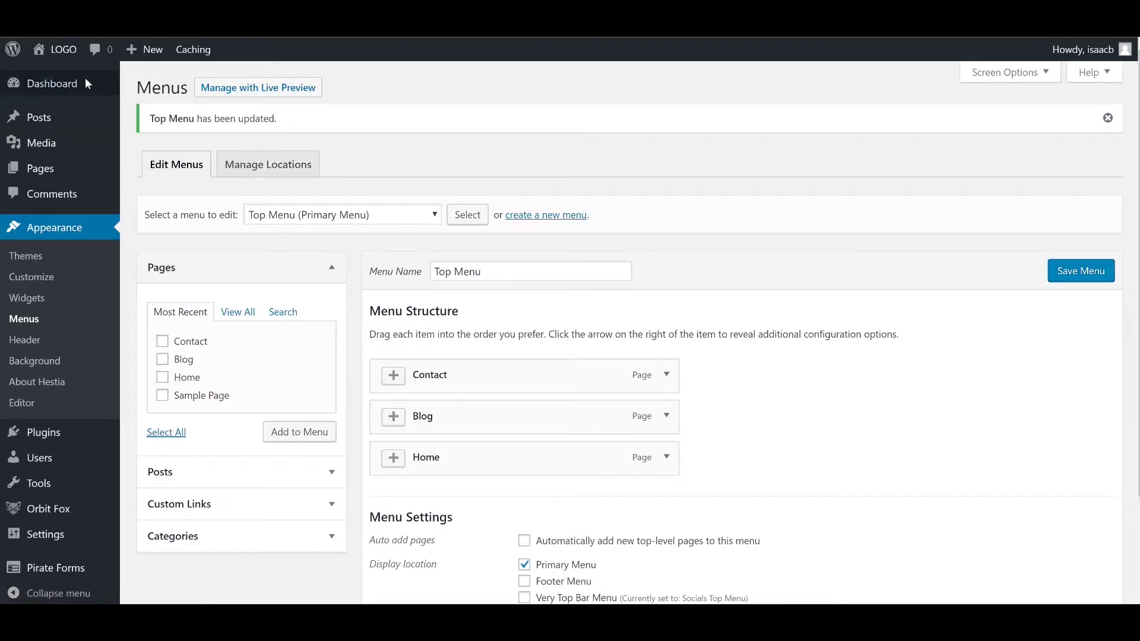
- Check the live header's Contact, Blog and Home links, then launch the Customizer
{"action": "left_click", "coordinate": [68, 53]}
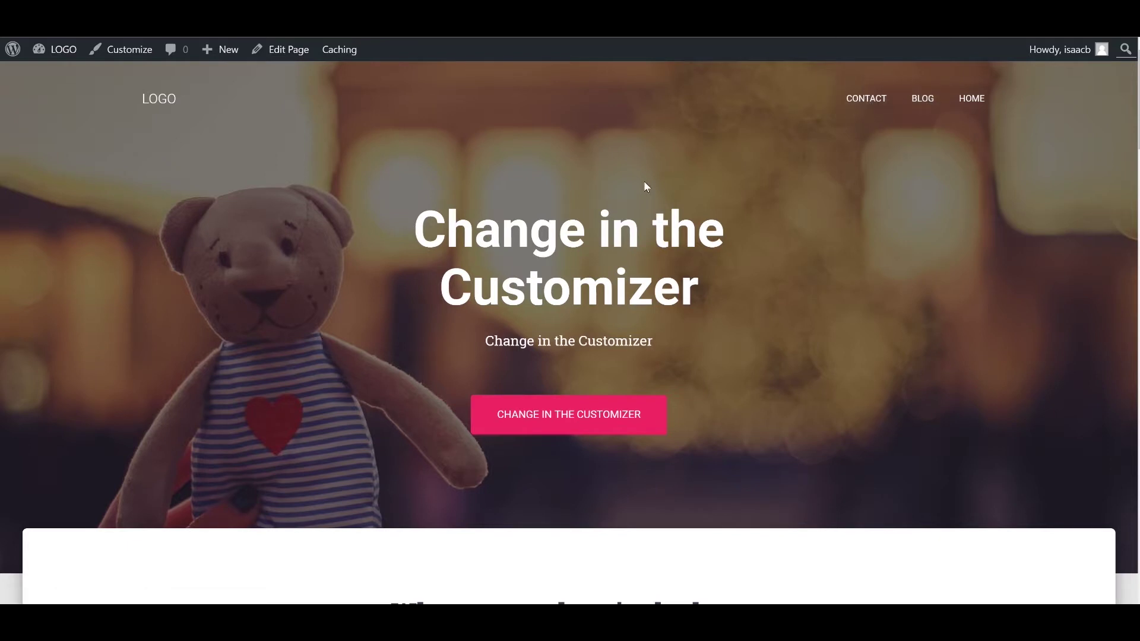
{"action": "left_click", "coordinate": [131, 51]}
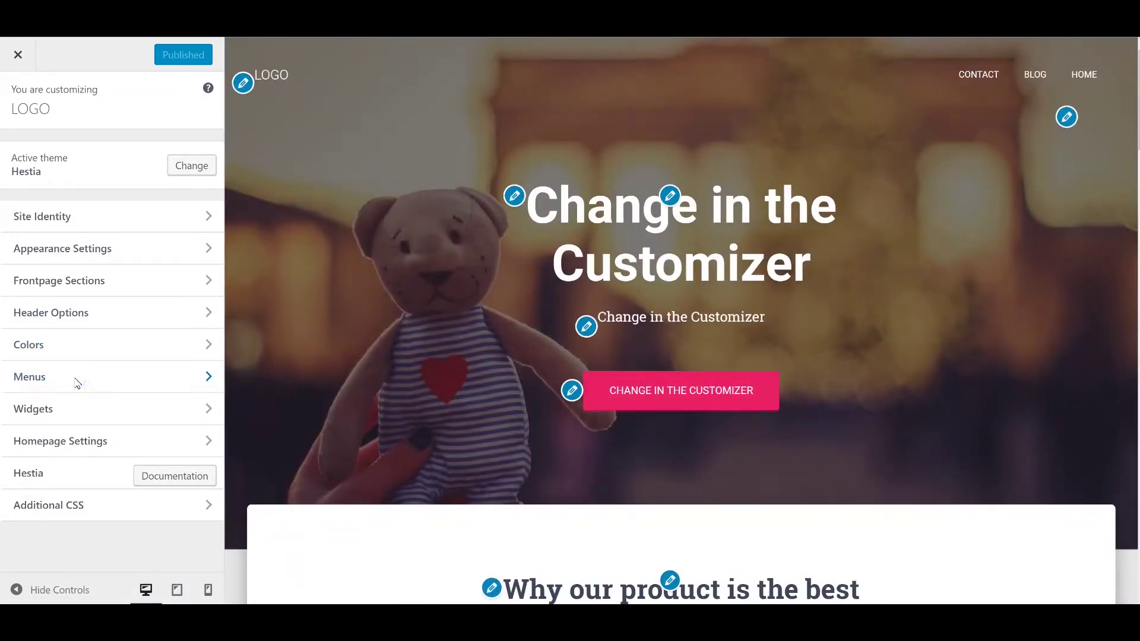
- Reorder the Top Menu to Home, Blog, Contact, publish it, and close the Customizer
{"action": "left_click", "coordinate": [77, 383]}
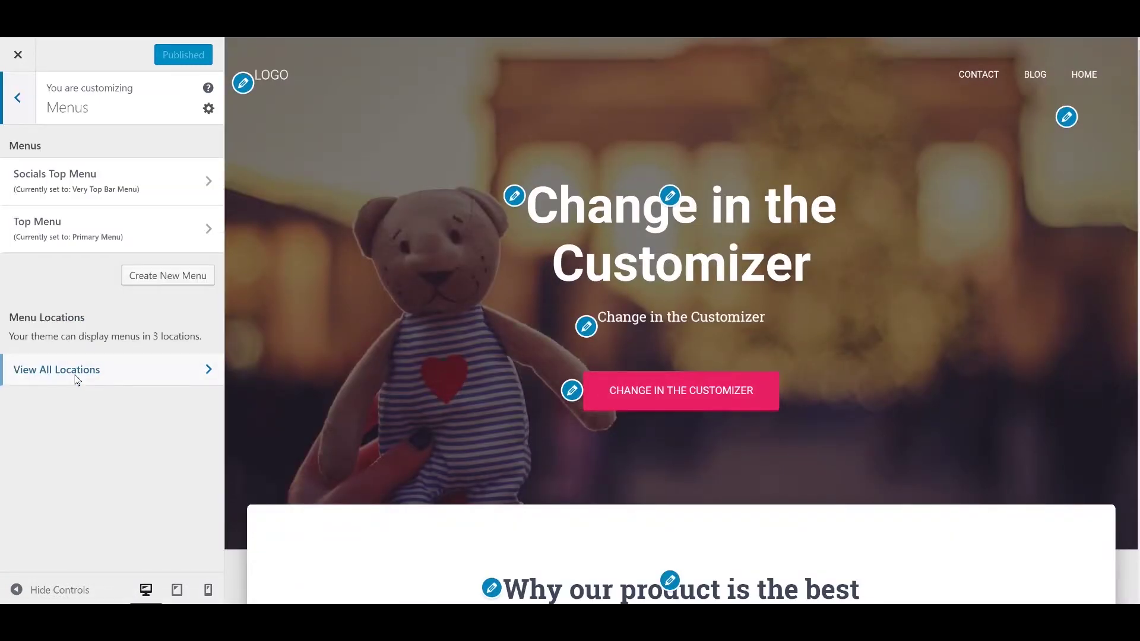
{"action": "left_click", "coordinate": [79, 226]}
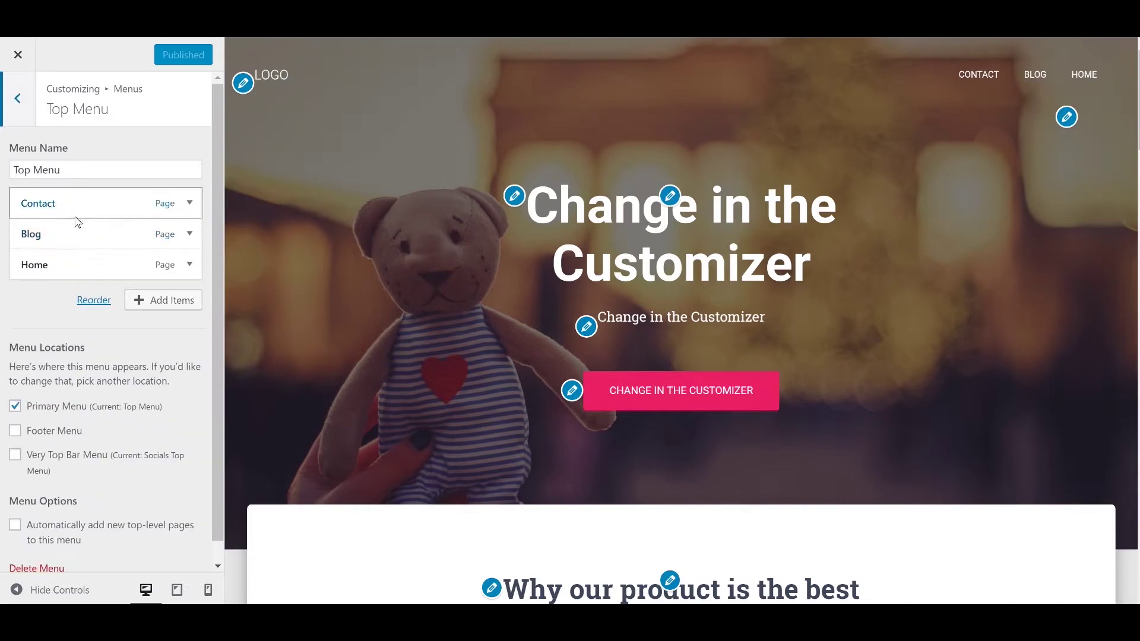
{"action": "left_click_drag", "start_coordinate": [79, 264], "coordinate": [79, 206]}
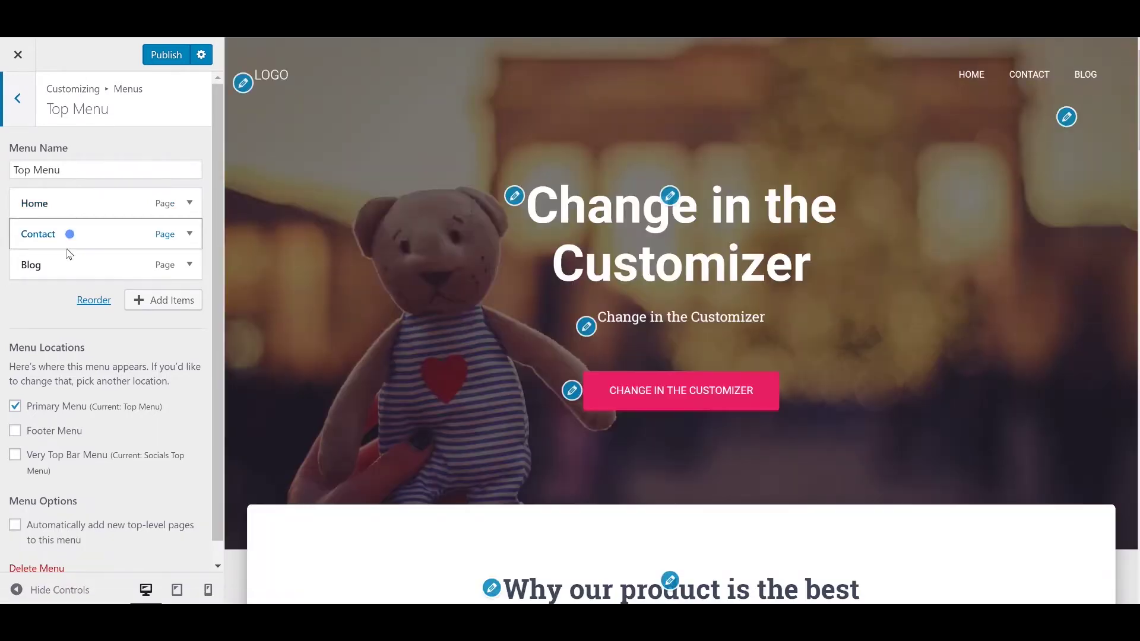
{"action": "left_click_drag", "start_coordinate": [70, 235], "coordinate": [70, 284]}
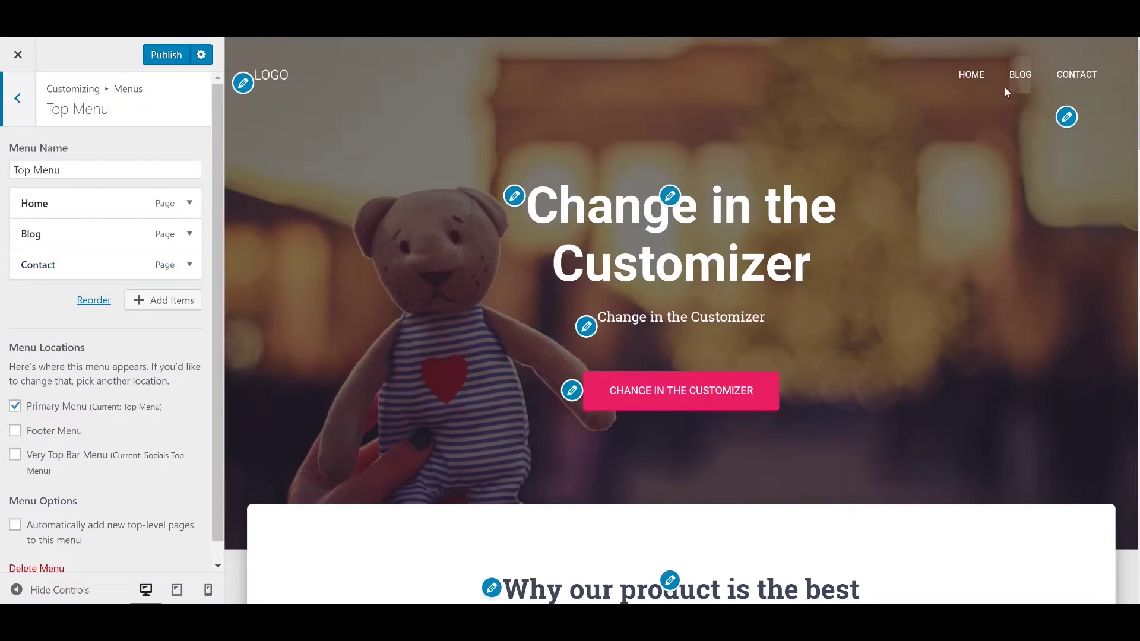
{"action": "left_click", "coordinate": [178, 57]}
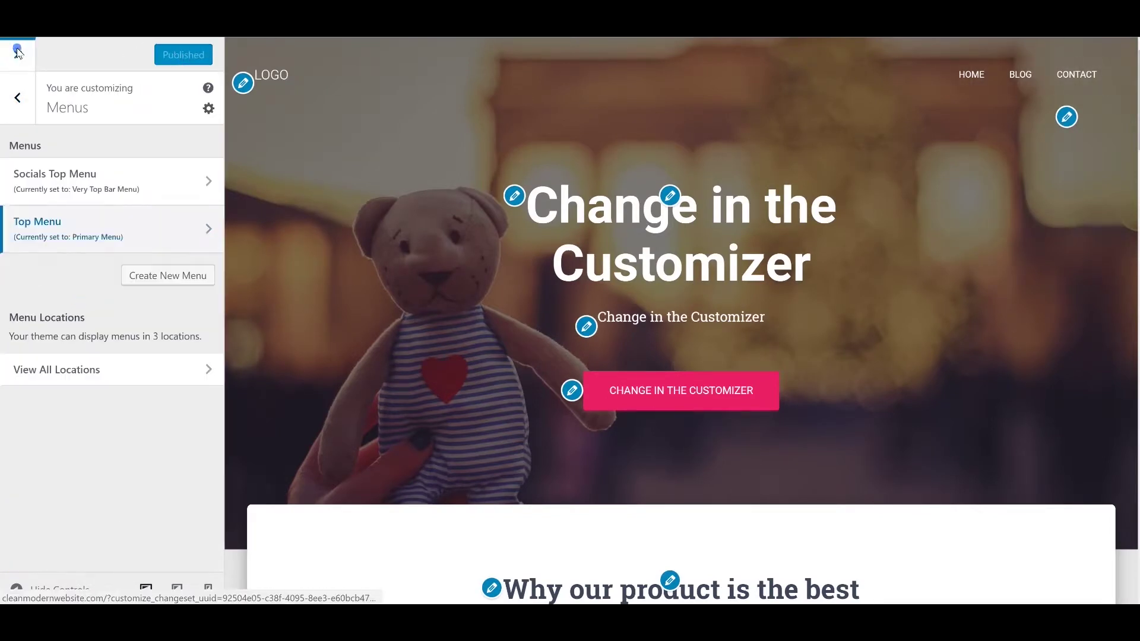
{"action": "left_click", "coordinate": [15, 57]}
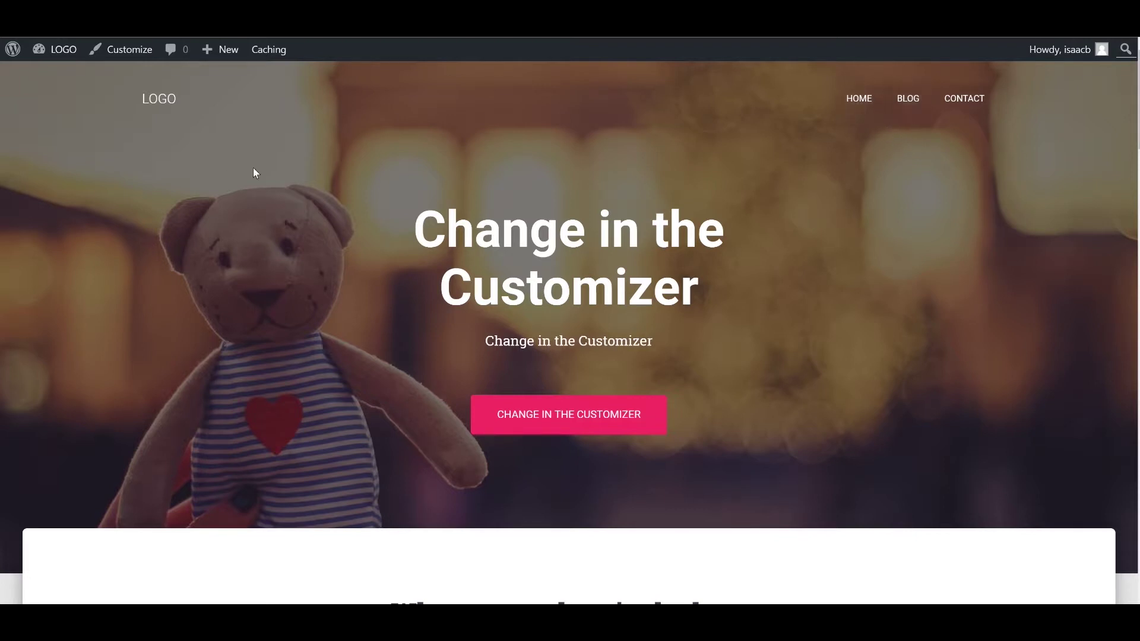
- Search the plugin directory for 'menu icons', then install and activate Menu Icons
{"action": "mouse_move", "coordinate": [58, 51]}
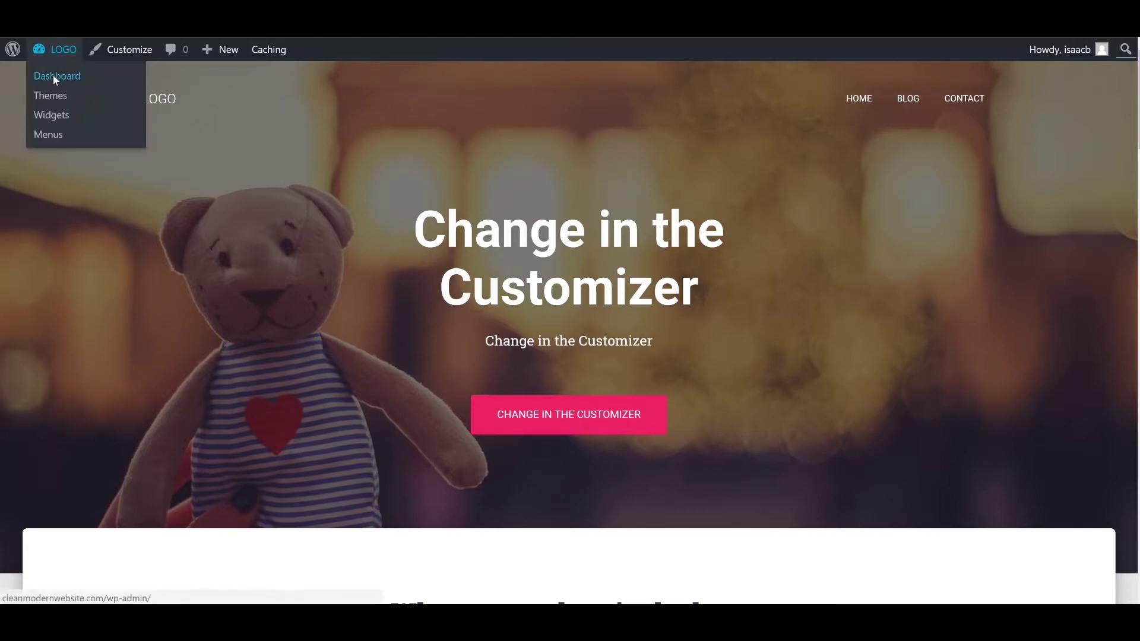
{"action": "left_click", "coordinate": [54, 78]}
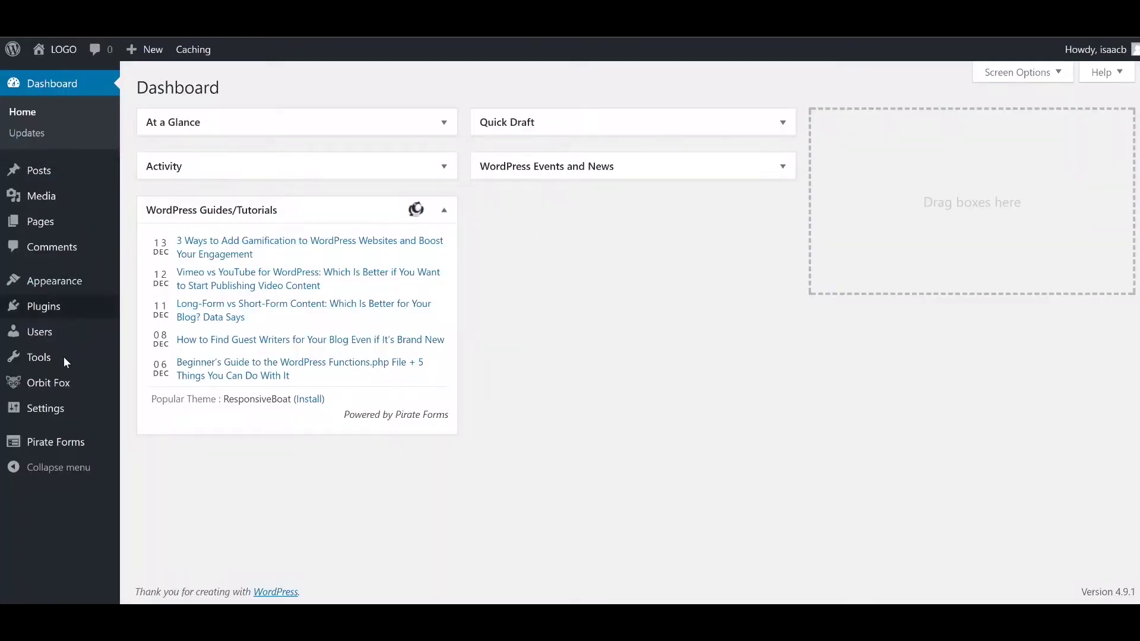
{"action": "mouse_move", "coordinate": [72, 306]}
{"action": "left_click", "coordinate": [159, 327]}
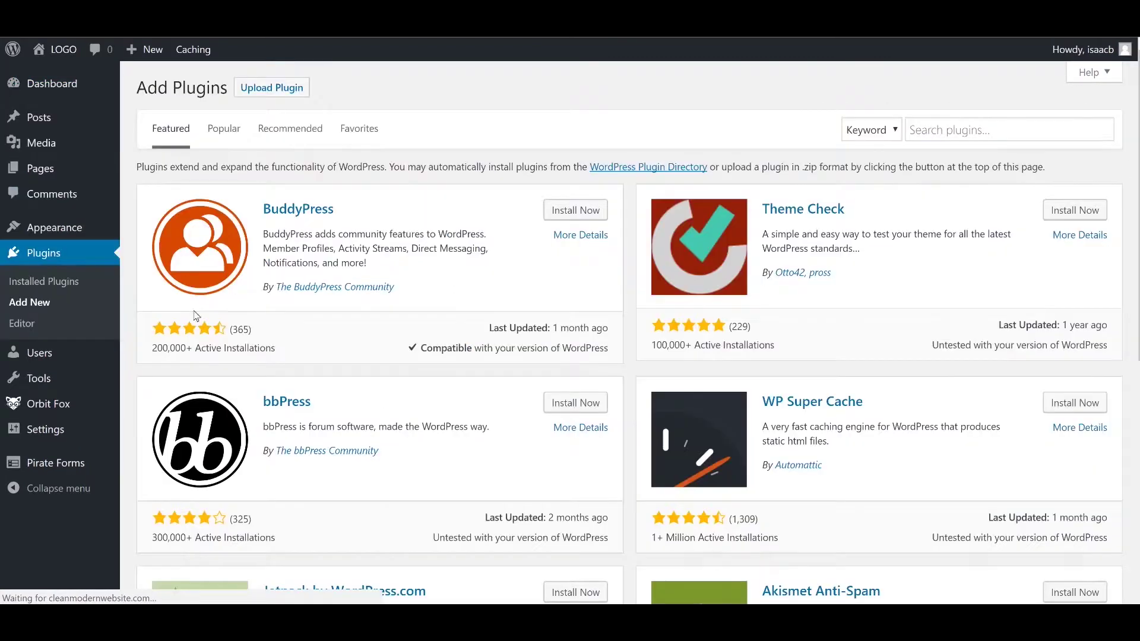
{"action": "left_click", "coordinate": [982, 136]}
{"action": "type", "text": "menu icons"}
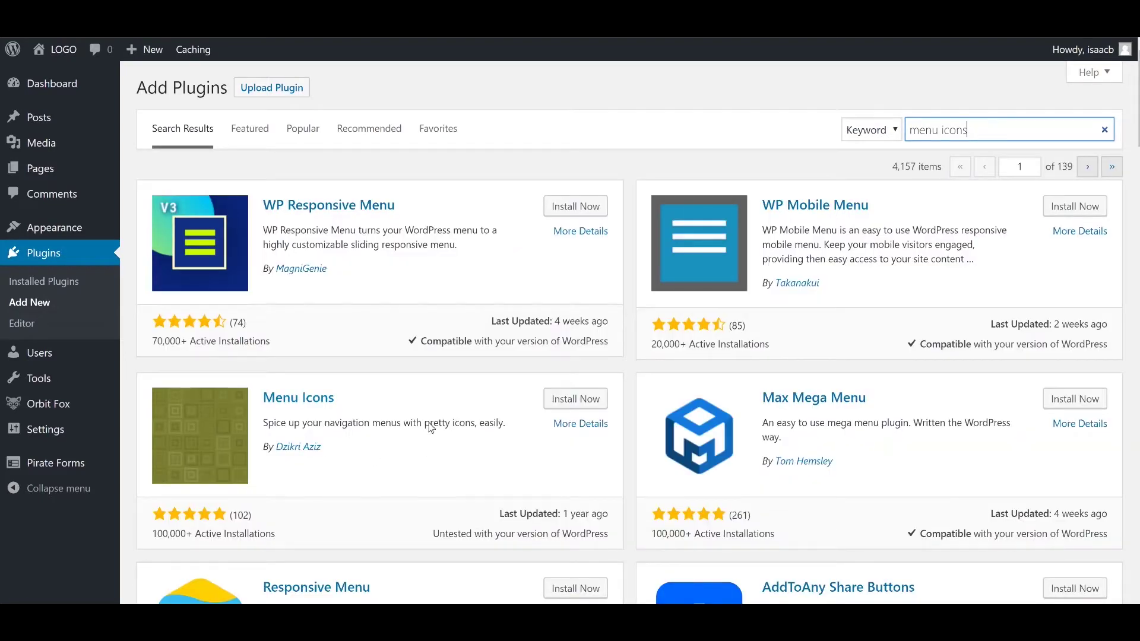
{"action": "left_click", "coordinate": [584, 408]}
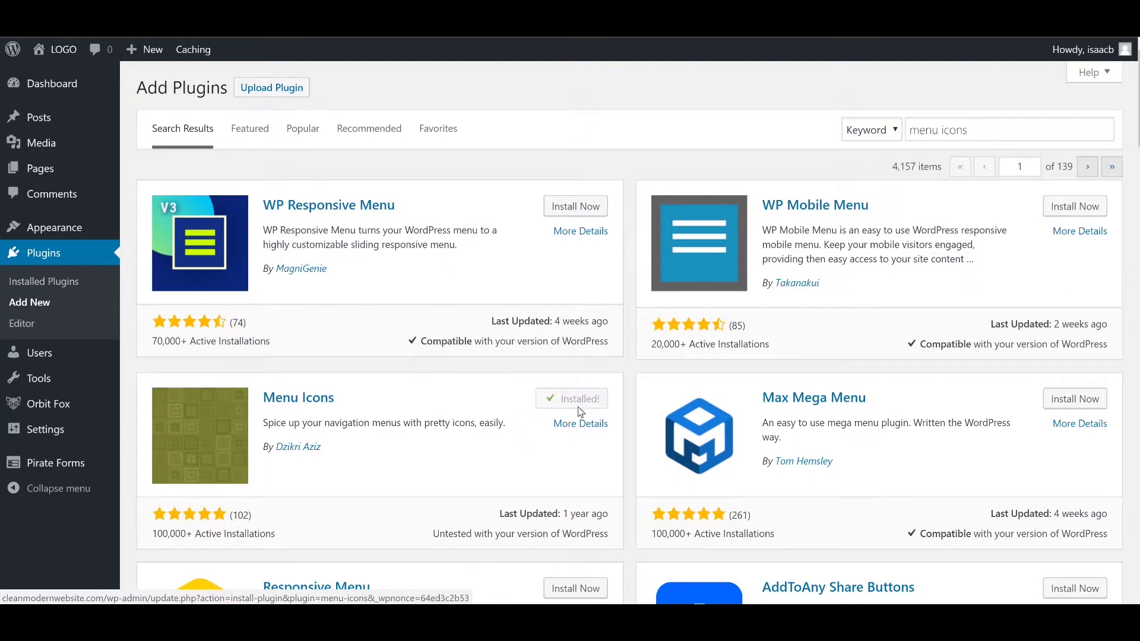
{"action": "left_click", "coordinate": [582, 404]}
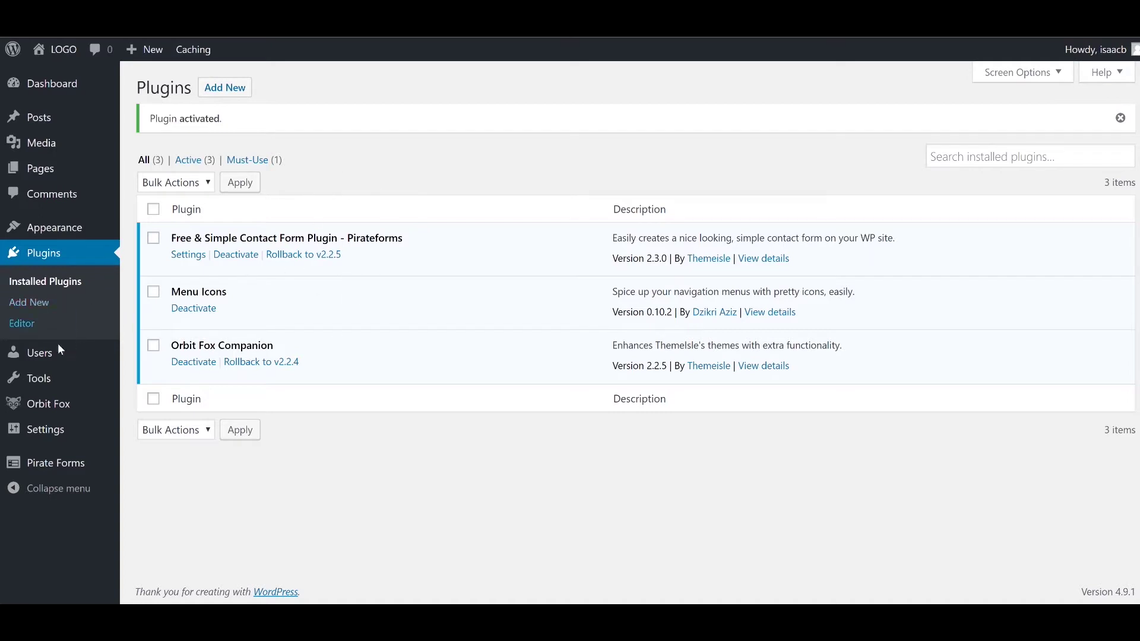
{"action": "mouse_move", "coordinate": [52, 227]}
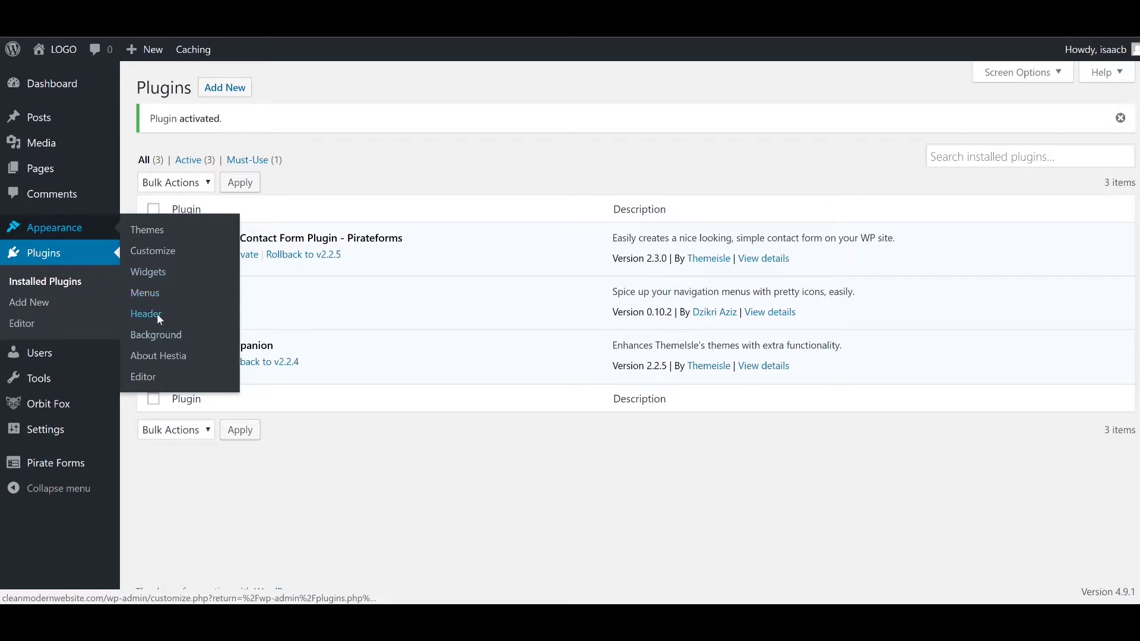
- Give the Top Menu's Home item the Dashicons Home house icon
{"action": "left_click", "coordinate": [165, 292]}
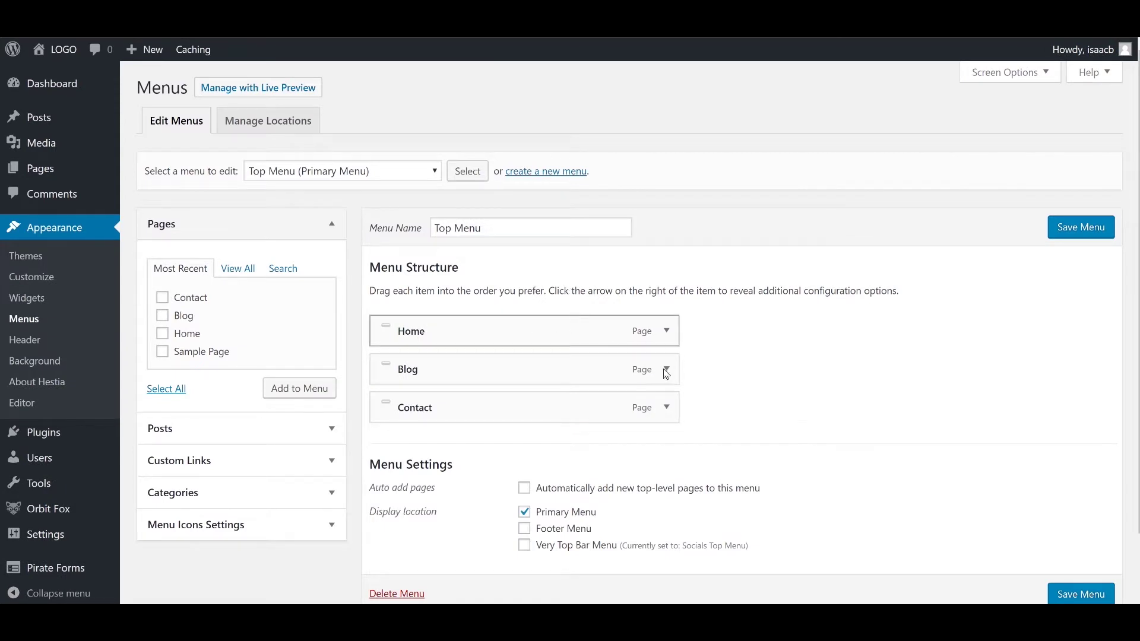
{"action": "left_click", "coordinate": [669, 334]}
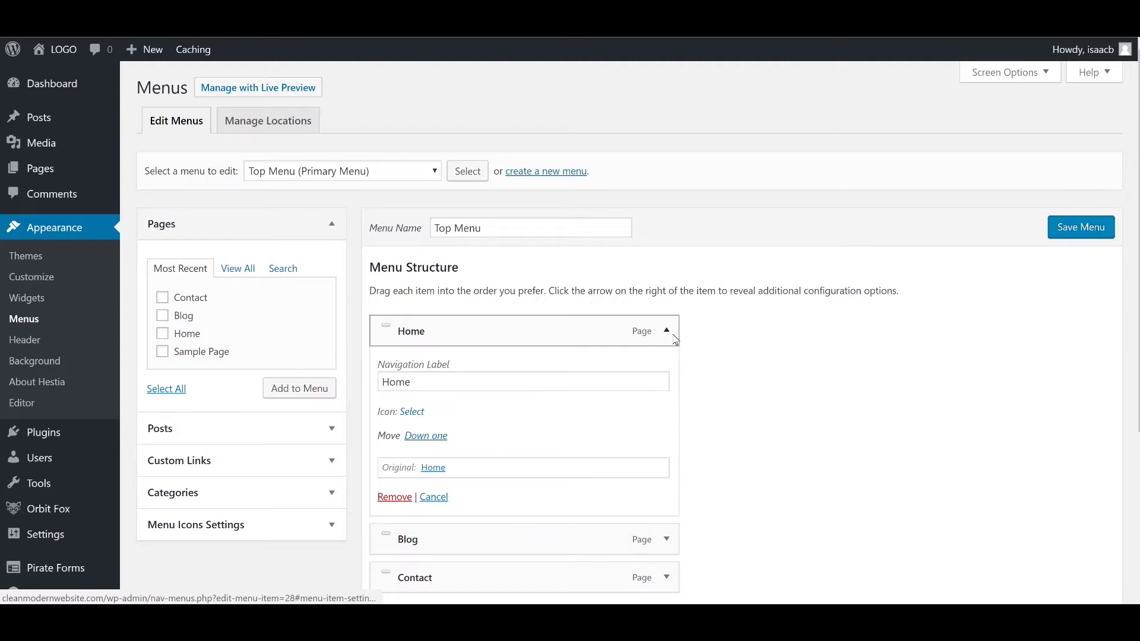
{"action": "left_click", "coordinate": [412, 414]}
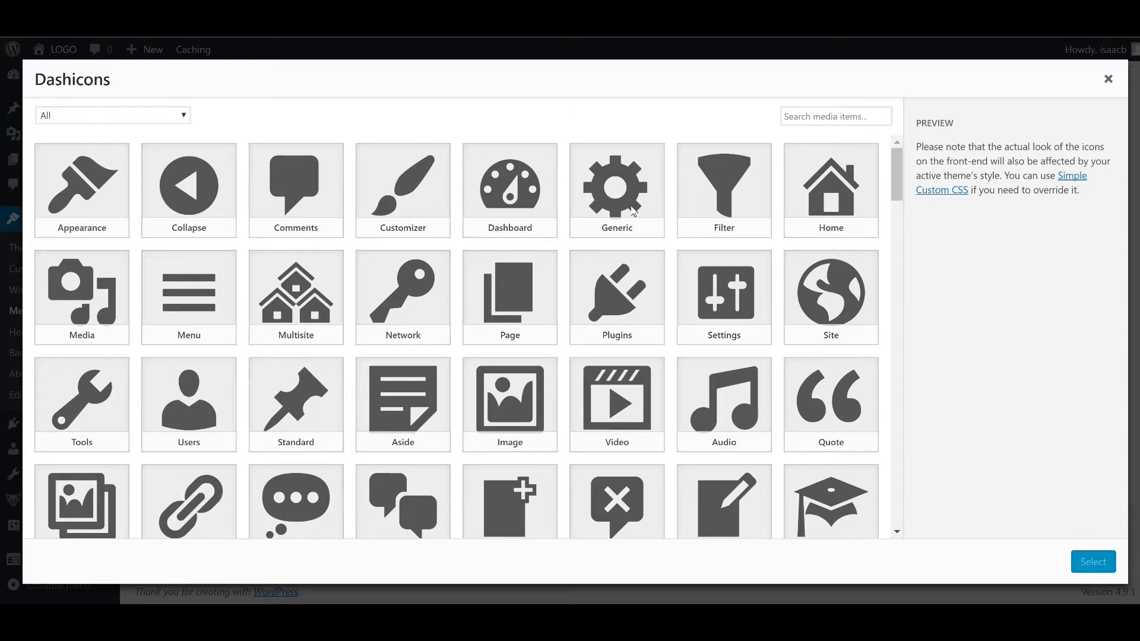
{"action": "scroll", "coordinate": [623, 273], "scroll_direction": "down", "scroll_amount": 1}
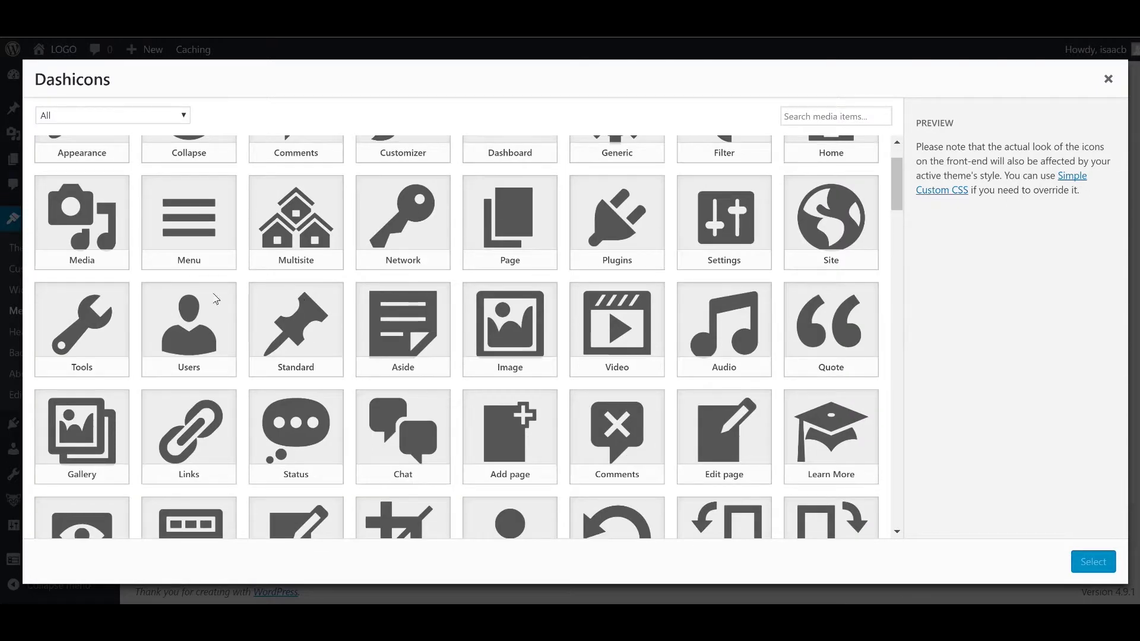
{"action": "left_click", "coordinate": [818, 119]}
{"action": "type", "text": "home"}
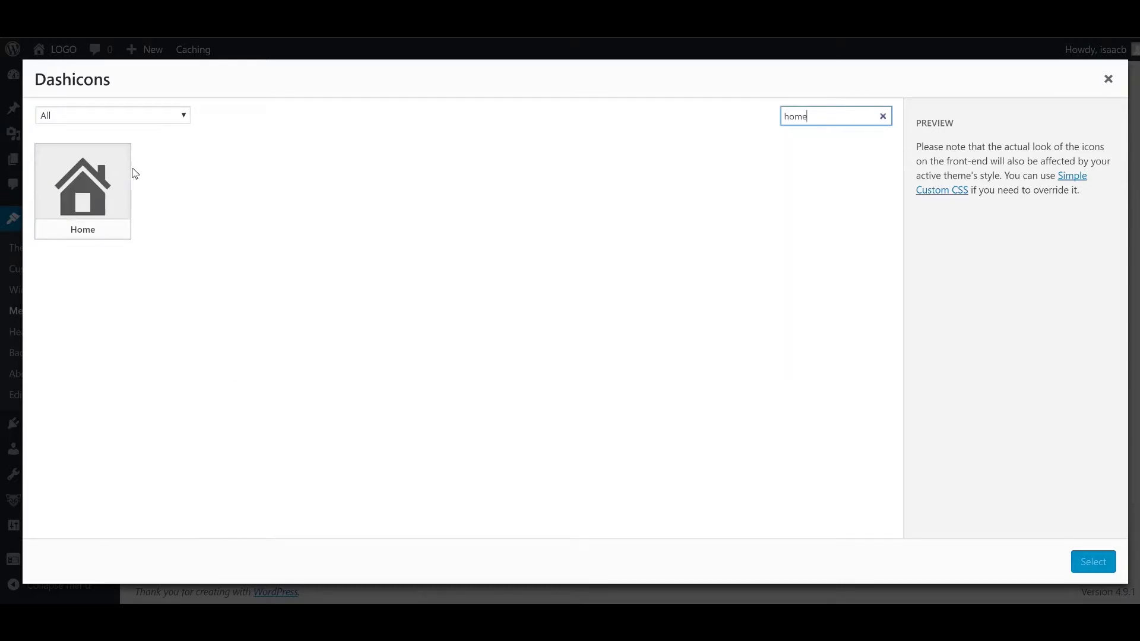
{"action": "left_click", "coordinate": [91, 185]}
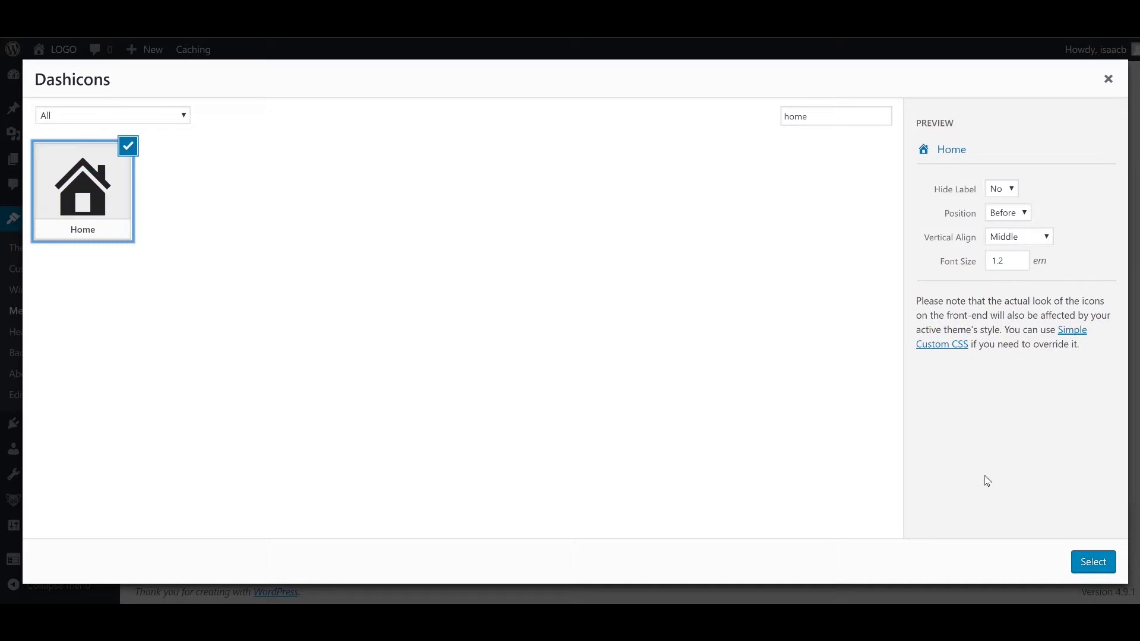
{"action": "left_click", "coordinate": [1092, 561]}
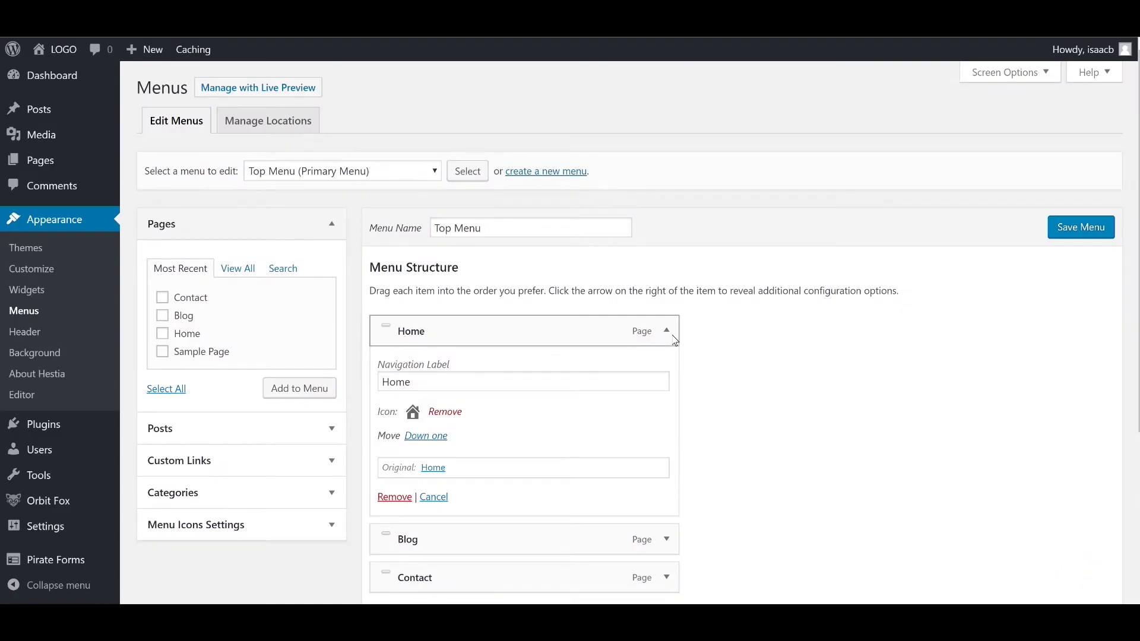
{"action": "left_click", "coordinate": [667, 331]}
{"action": "left_click", "coordinate": [667, 368]}
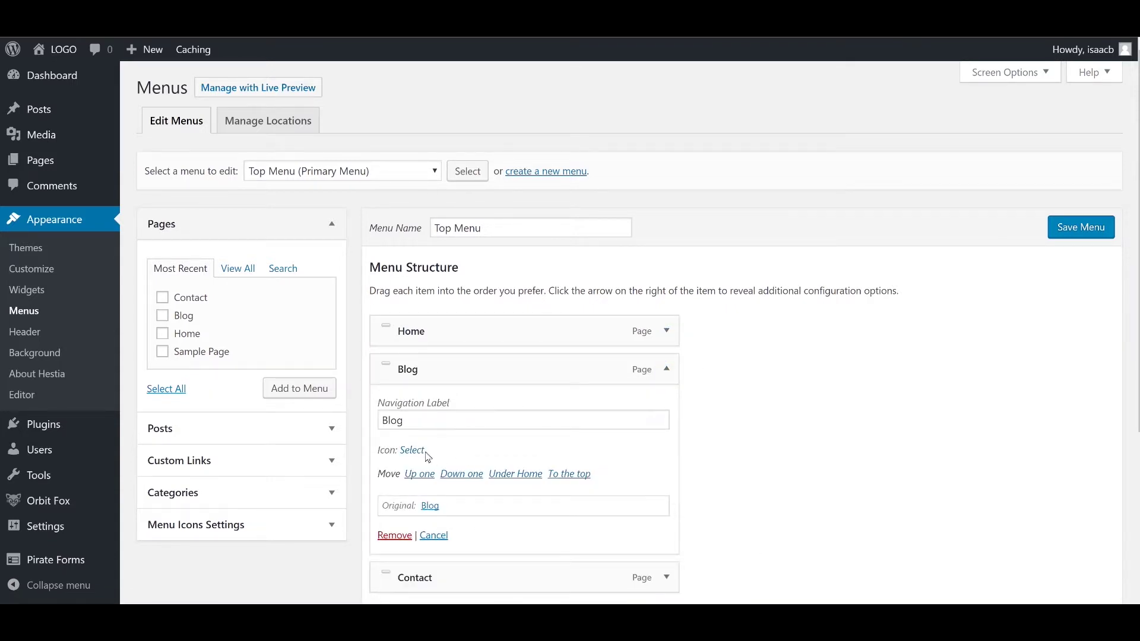
- Clear the old 'home' search and give the Blog item the Write Blog icon
{"action": "left_click", "coordinate": [418, 449]}
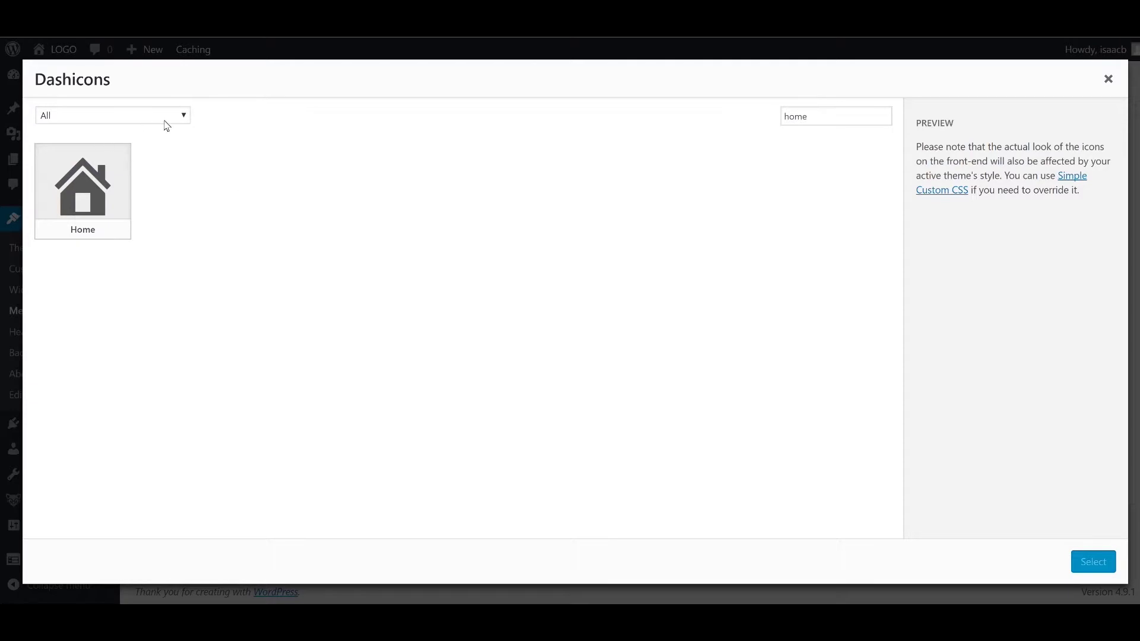
{"action": "left_click_drag", "start_coordinate": [811, 116], "coordinate": [755, 119]}
{"action": "key", "text": "BackSpace"}
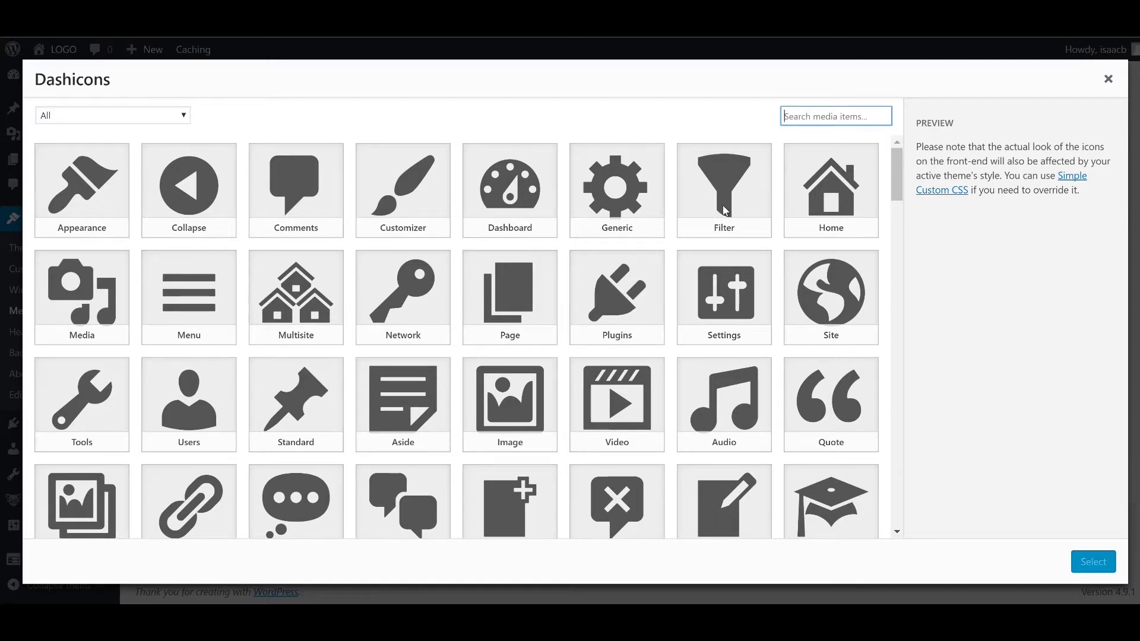
{"action": "scroll", "coordinate": [705, 225], "scroll_direction": "down", "scroll_amount": 4}
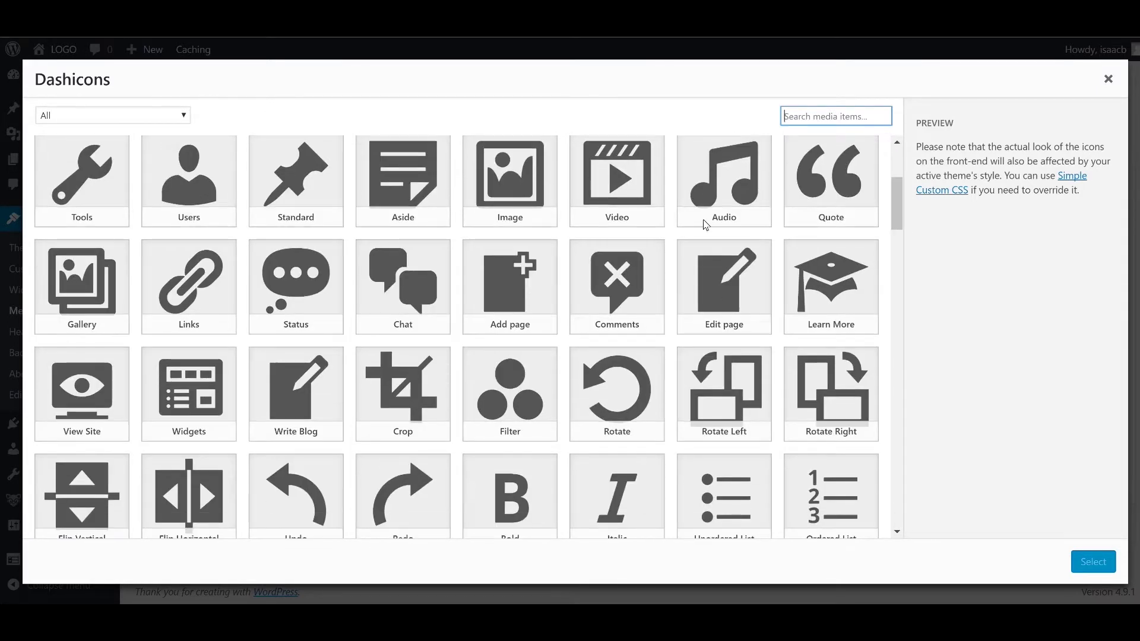
{"action": "scroll", "coordinate": [620, 389], "scroll_direction": "down", "scroll_amount": 1}
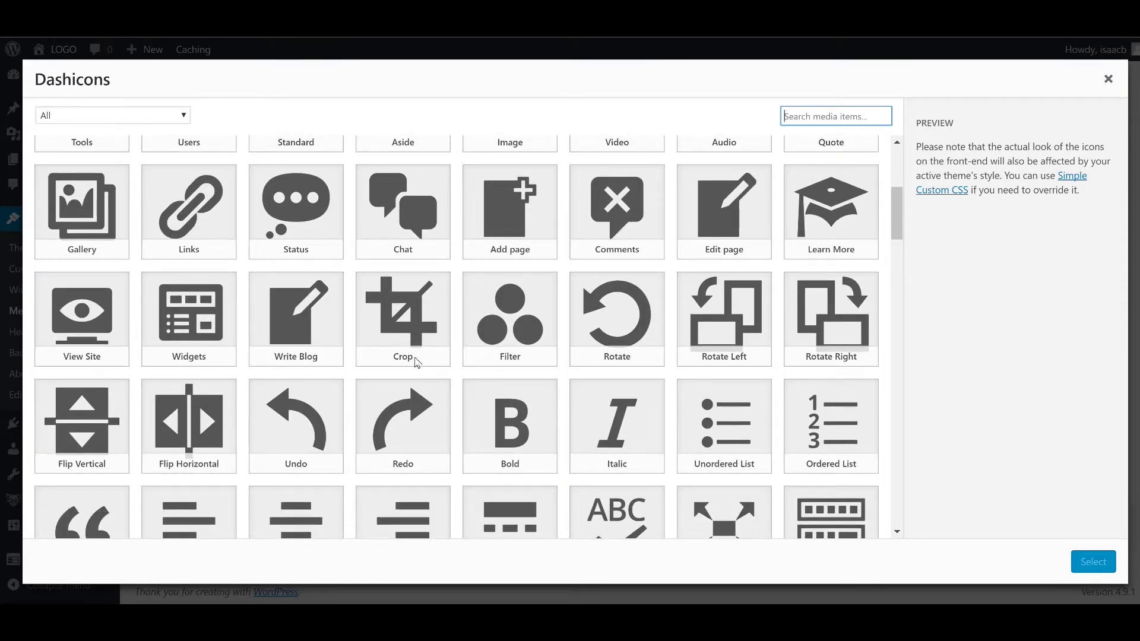
{"action": "left_click", "coordinate": [300, 324]}
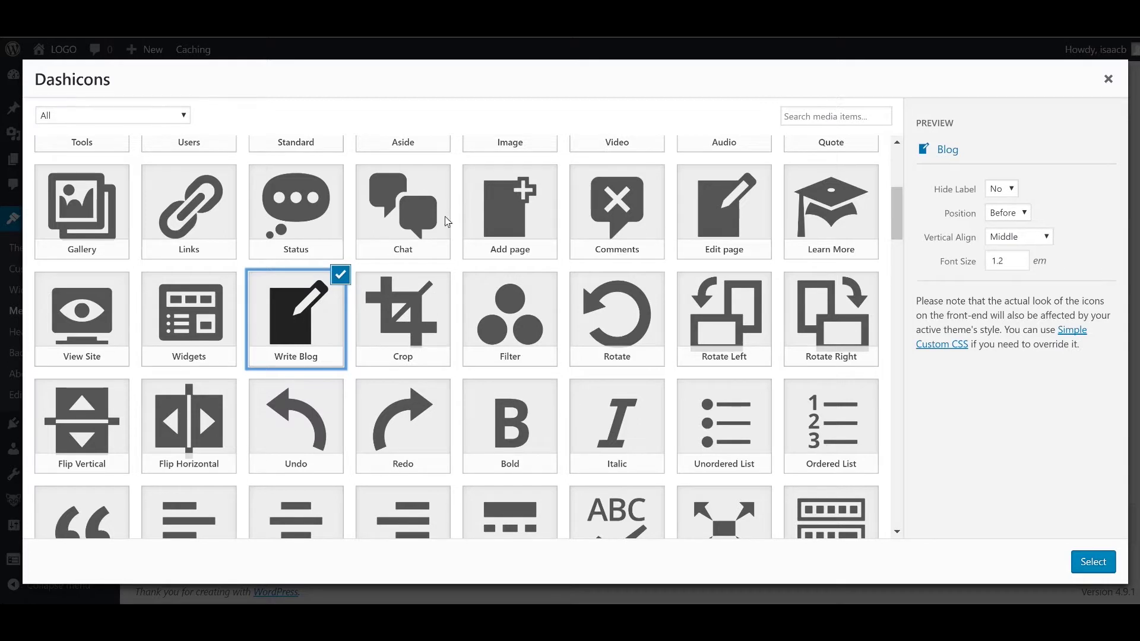
{"action": "left_click", "coordinate": [1093, 562]}
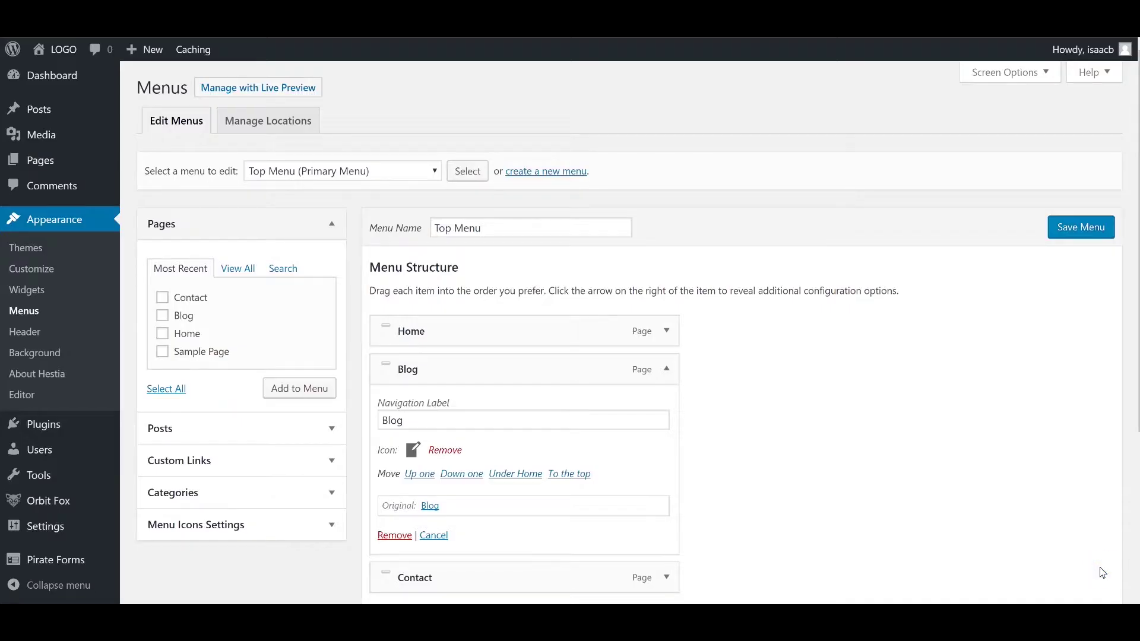
{"action": "left_click", "coordinate": [667, 369]}
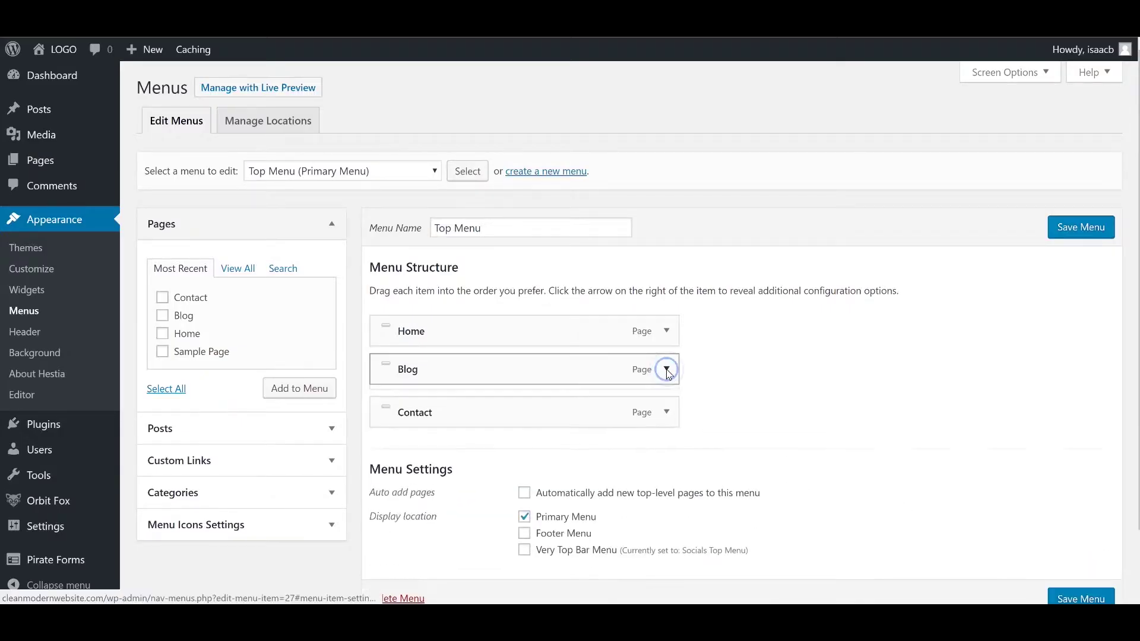
- Give the Contact item the outlined envelope Email icon and save the Top Menu
{"action": "left_click", "coordinate": [666, 408]}
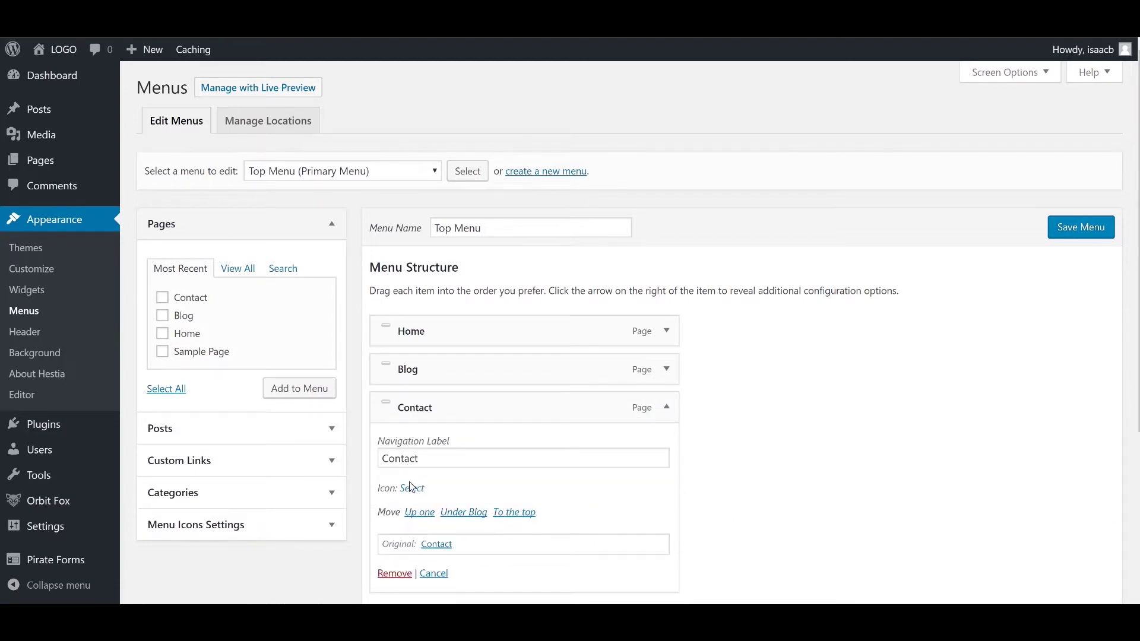
{"action": "left_click", "coordinate": [414, 489]}
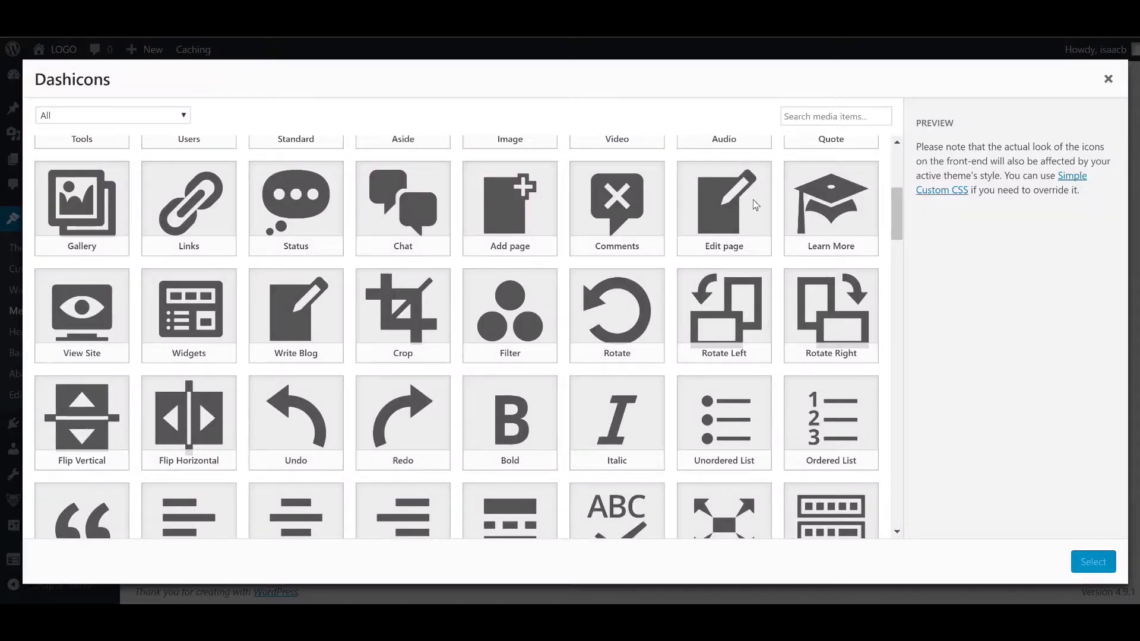
{"action": "left_click", "coordinate": [818, 122]}
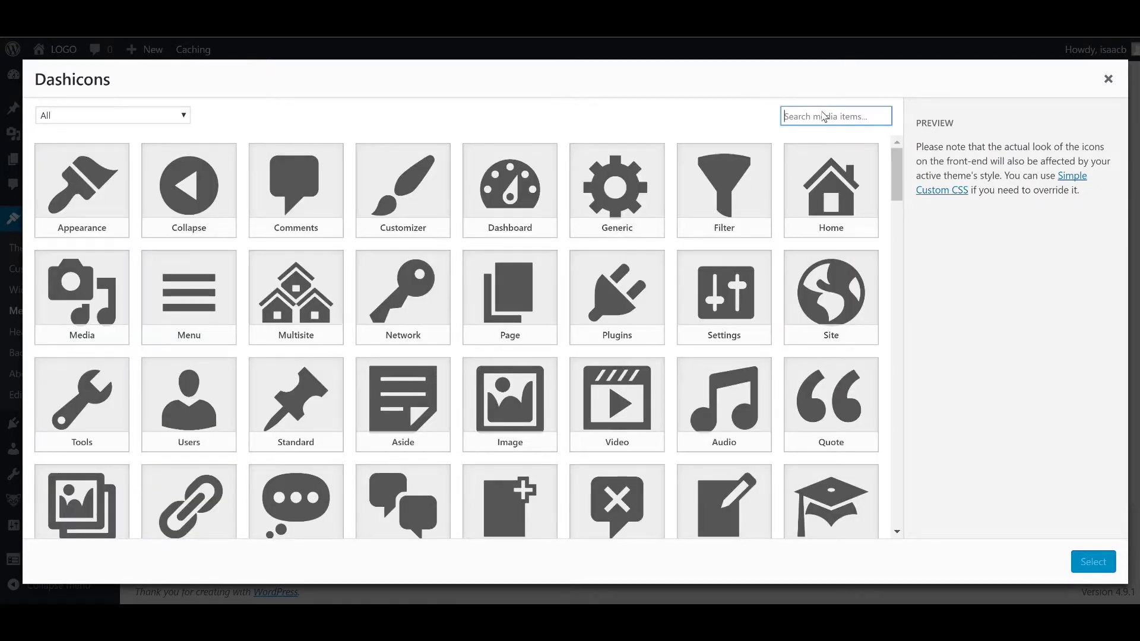
{"action": "type", "text": "mail"}
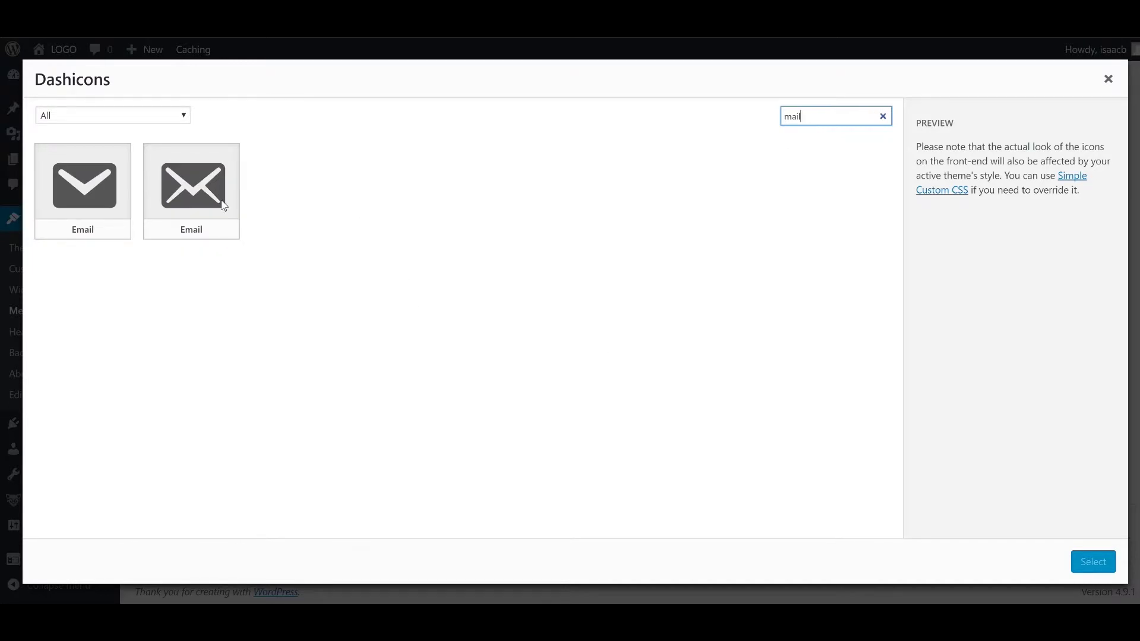
{"action": "left_click", "coordinate": [198, 197]}
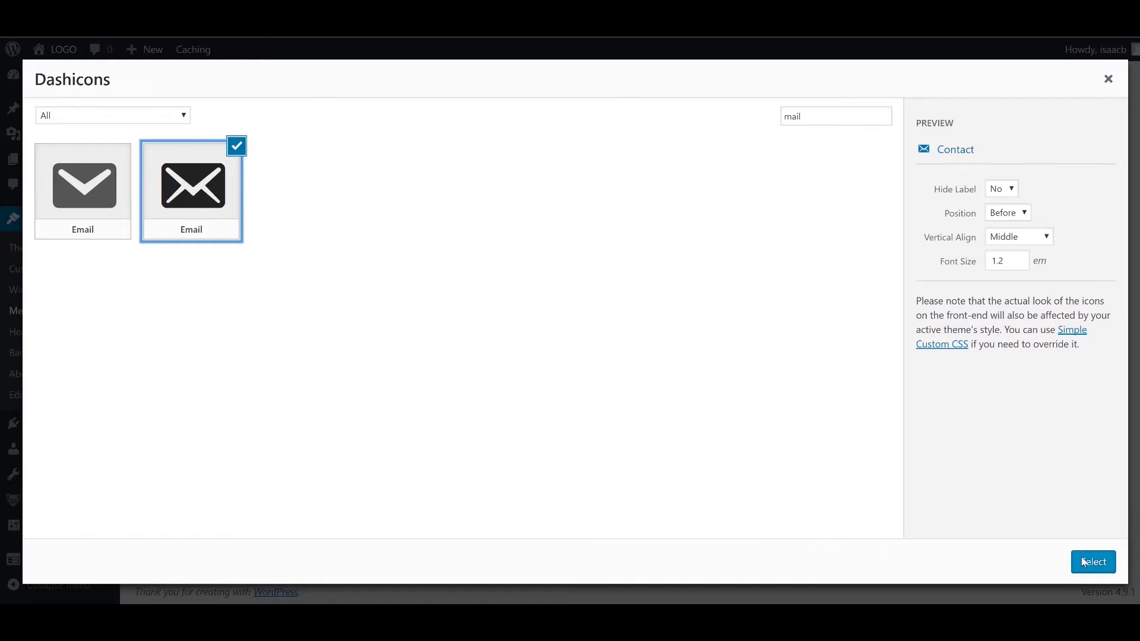
{"action": "left_click", "coordinate": [1091, 564]}
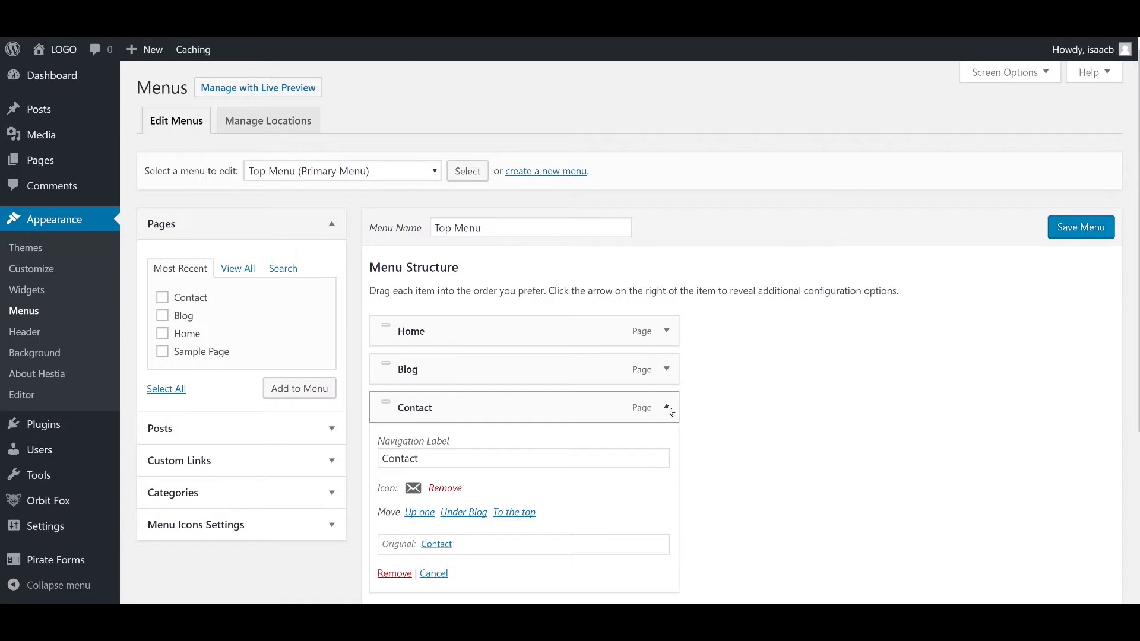
{"action": "left_click", "coordinate": [668, 407]}
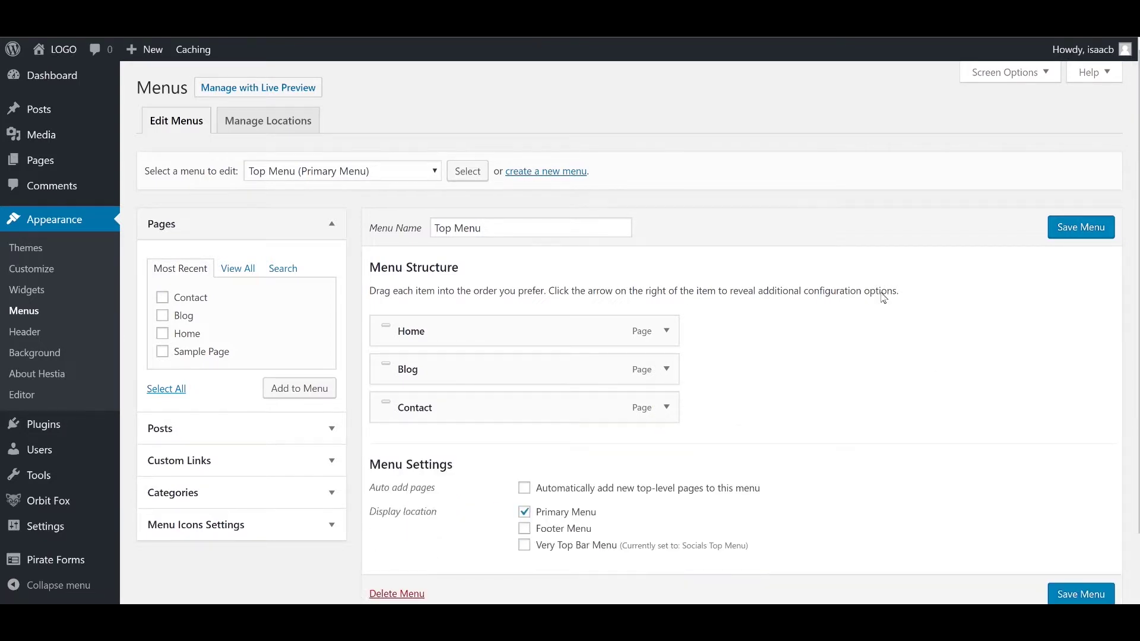
{"action": "left_click", "coordinate": [1090, 238]}
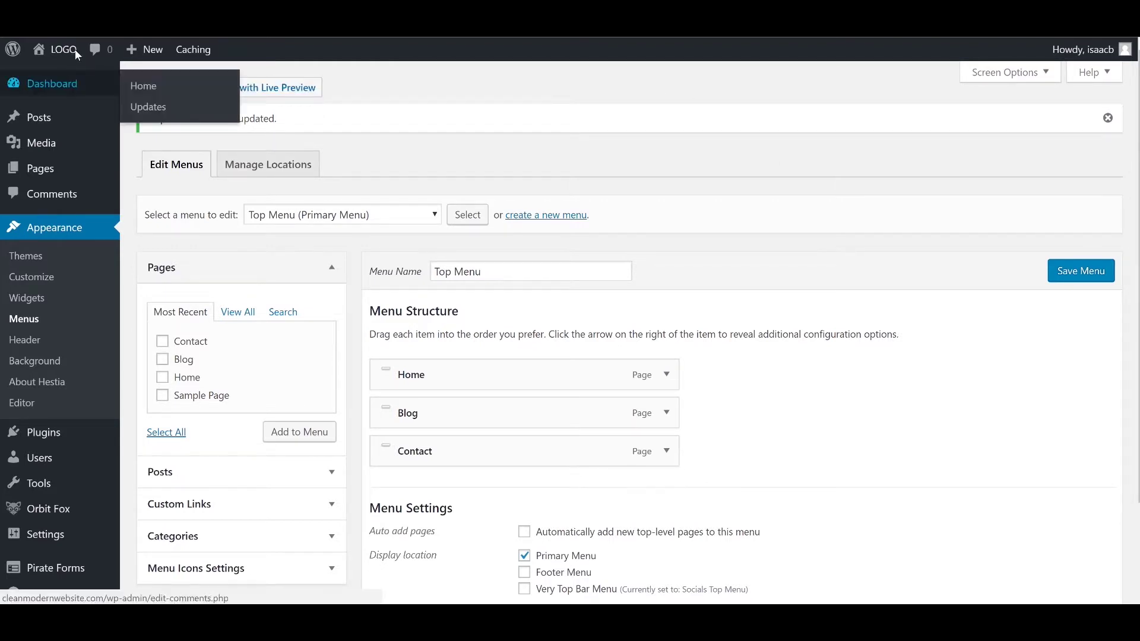
- Check the live header's house, pen and envelope icons, then return to the Dashboard
{"action": "mouse_move", "coordinate": [75, 52]}
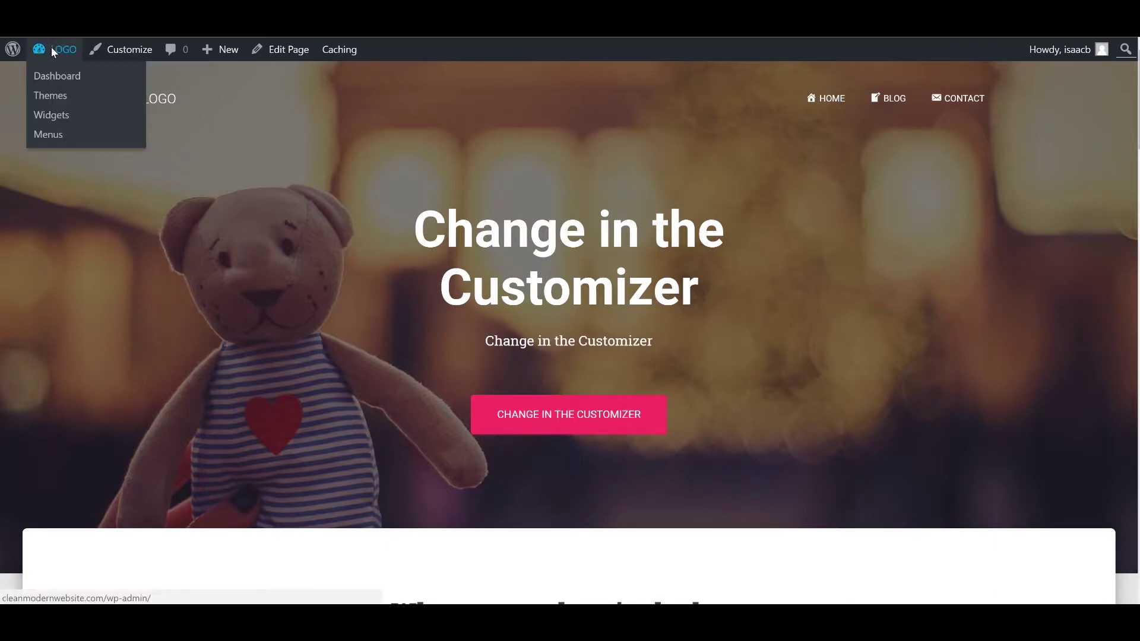
{"action": "left_click", "coordinate": [51, 74]}
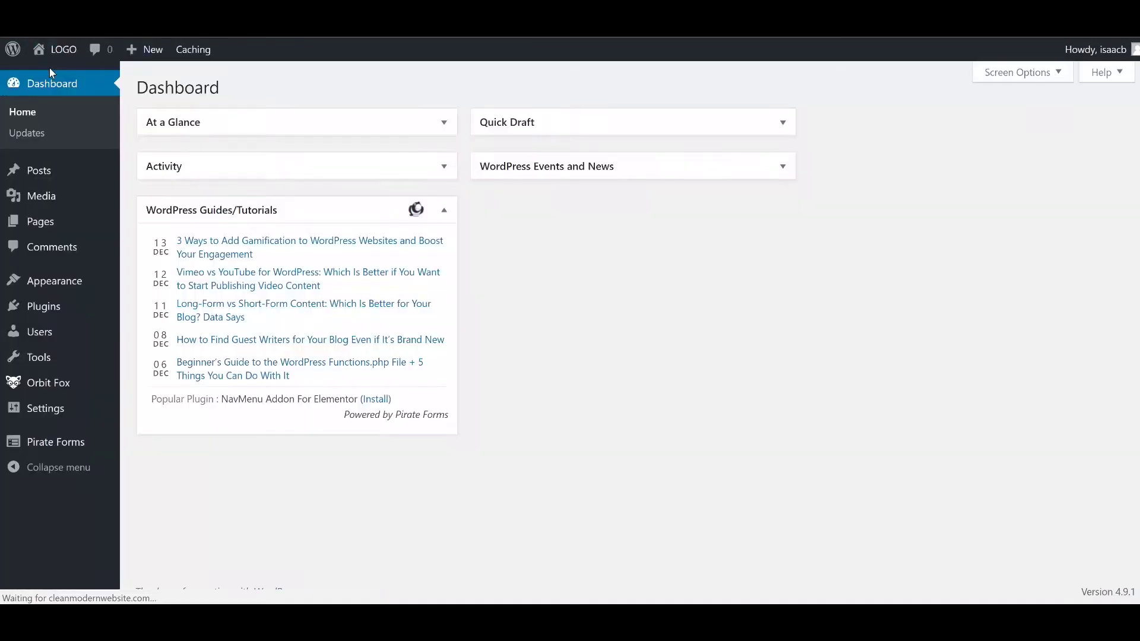
{"action": "mouse_move", "coordinate": [60, 223]}
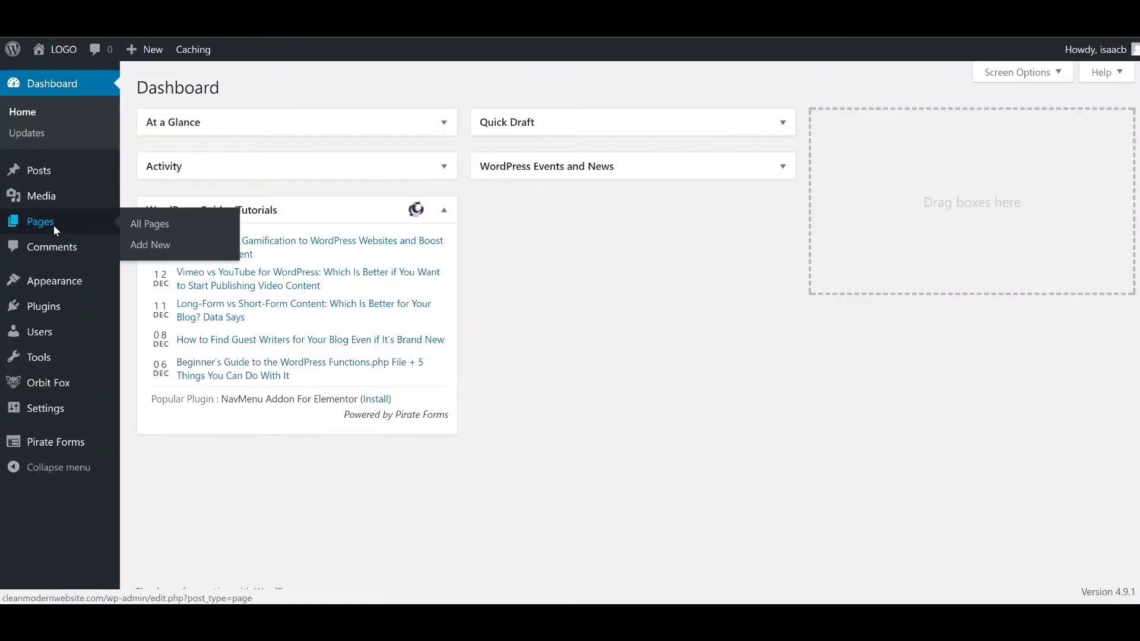
- Publish a new empty page titled 'About'
{"action": "left_click", "coordinate": [152, 245]}
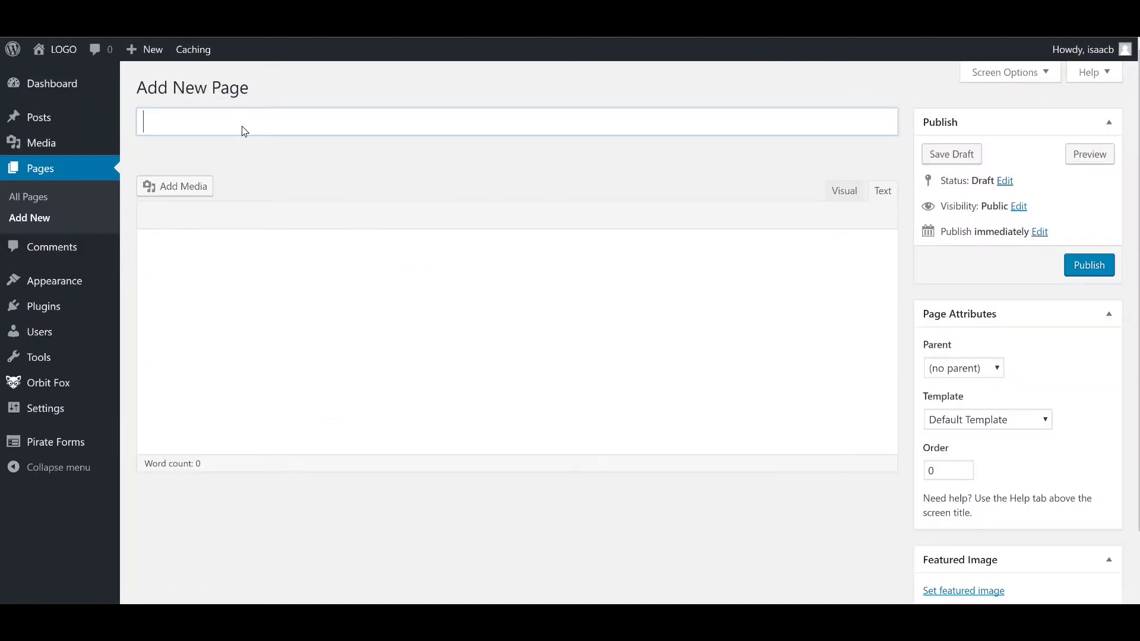
{"action": "left_click", "coordinate": [244, 121]}
{"action": "type", "text": "Ab"}
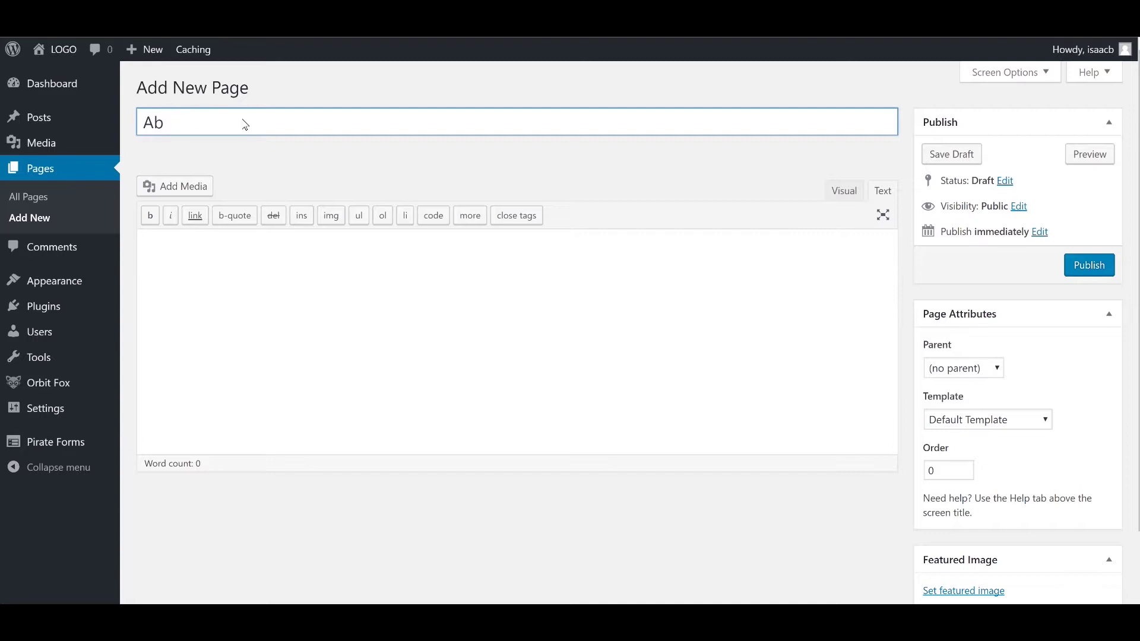
{"action": "type", "text": "out"}
{"action": "left_click", "coordinate": [167, 247]}
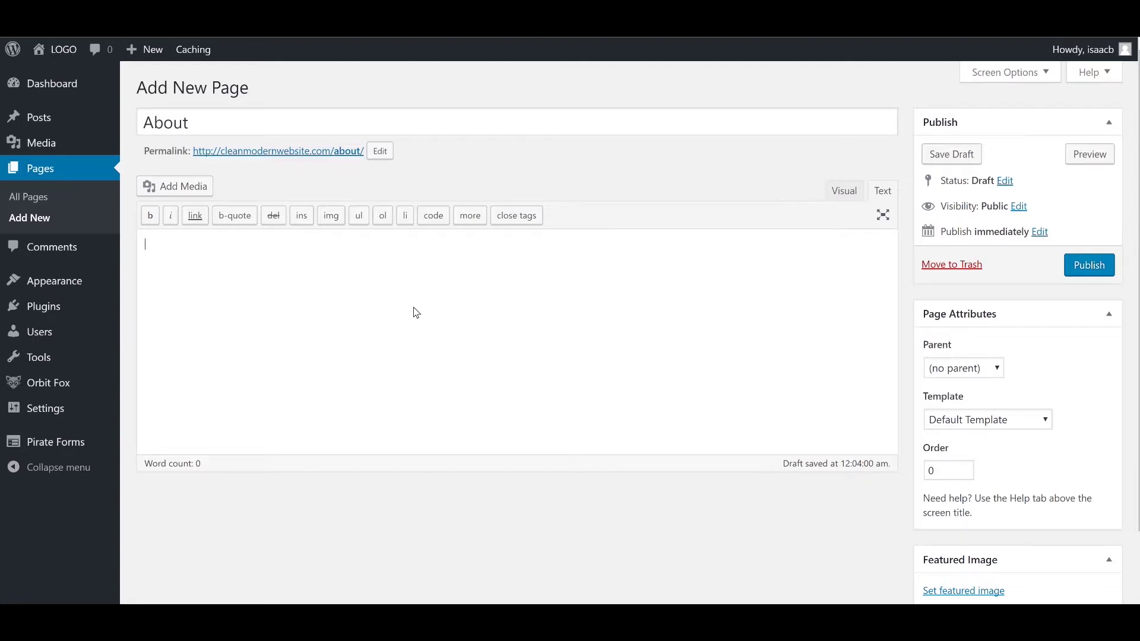
{"action": "left_click", "coordinate": [498, 361]}
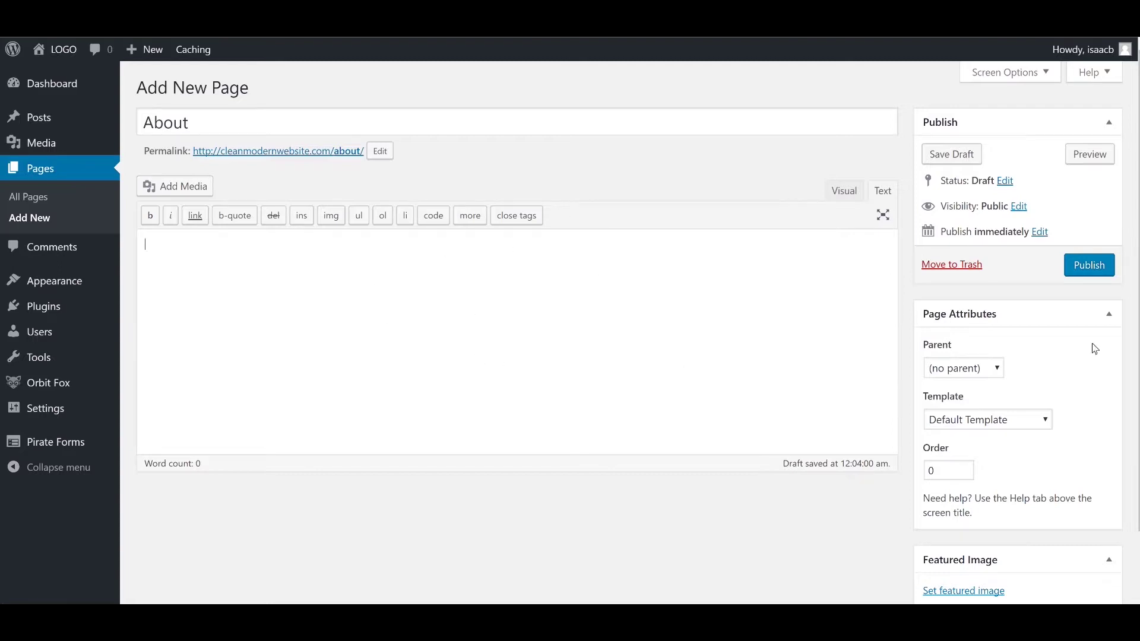
{"action": "left_click", "coordinate": [1104, 276]}
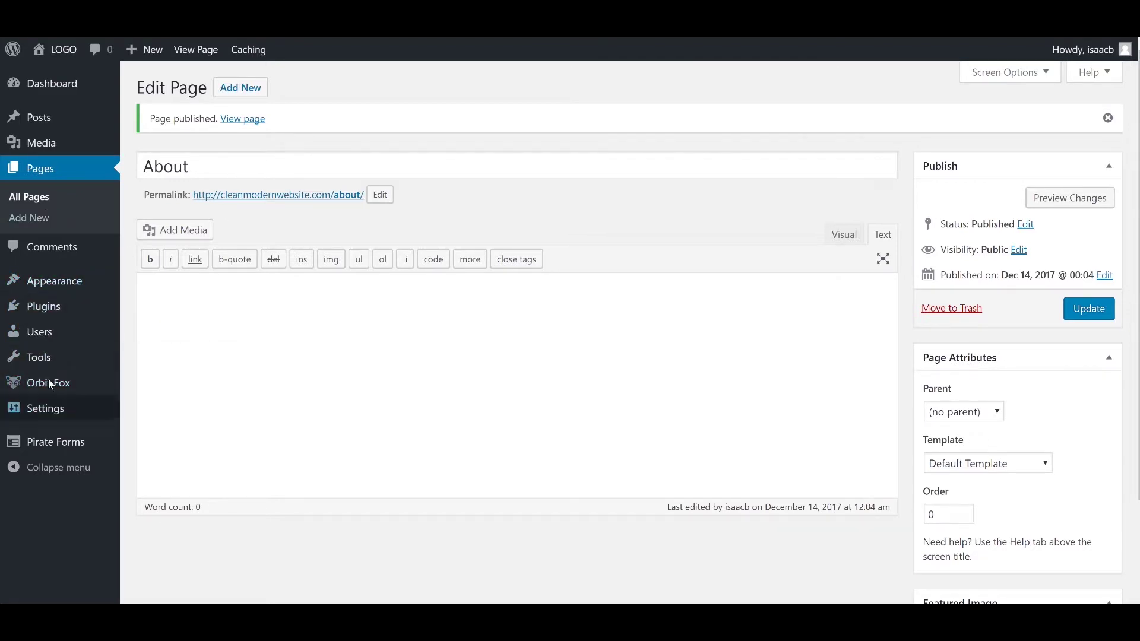
- Add the About page to the Top Menu and place it right after Home
{"action": "mouse_move", "coordinate": [66, 279]}
{"action": "left_click", "coordinate": [146, 345]}
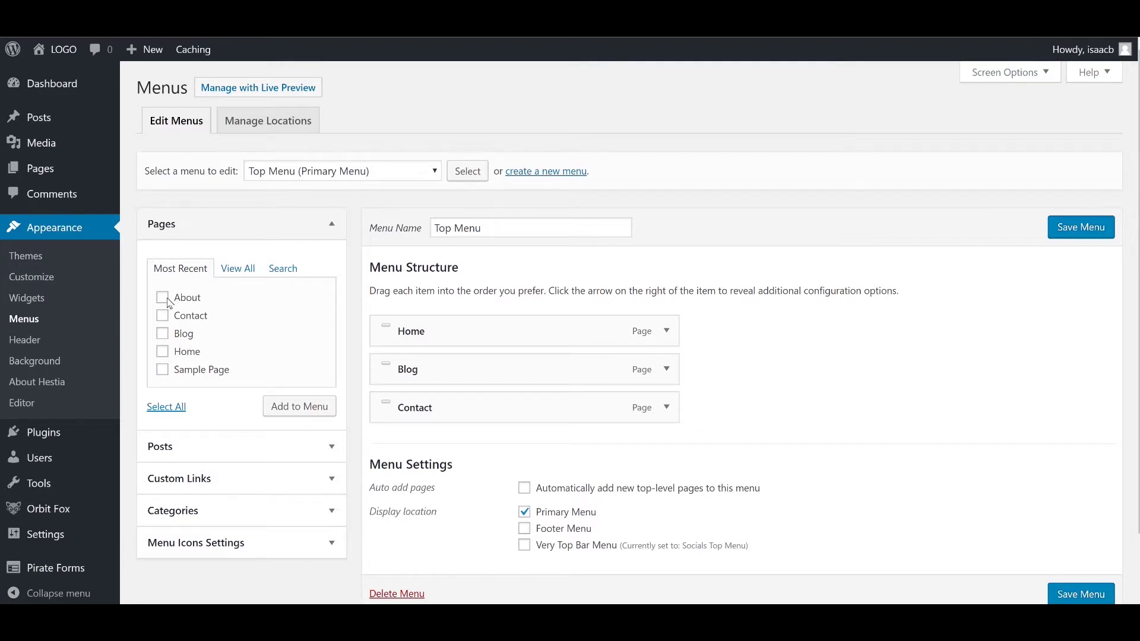
{"action": "left_click", "coordinate": [164, 301]}
{"action": "left_click", "coordinate": [291, 410]}
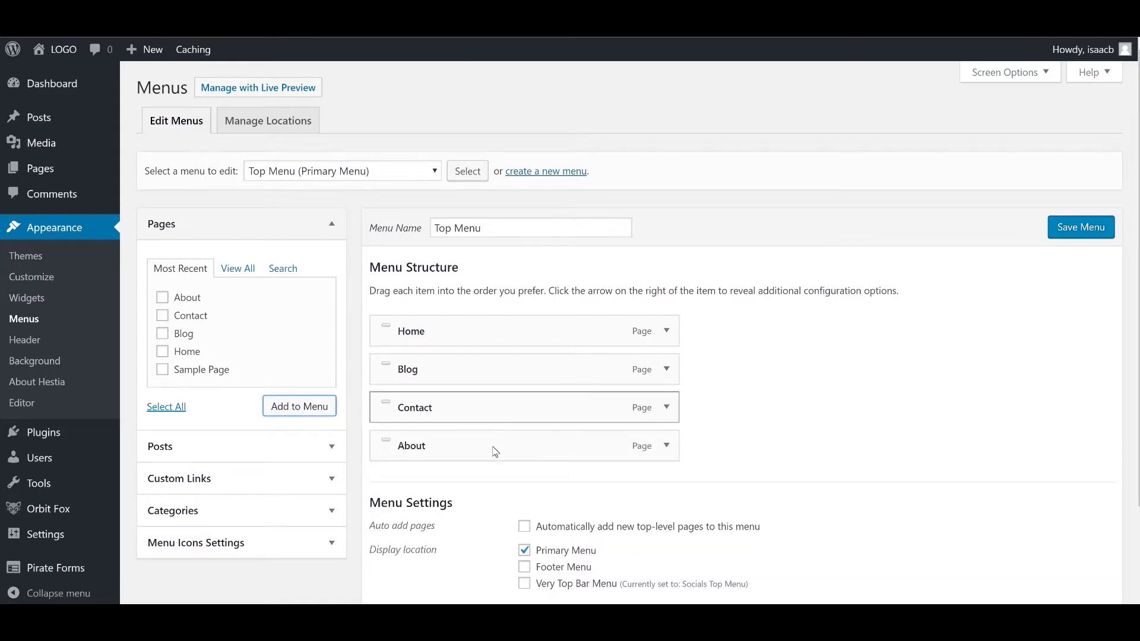
{"action": "left_click_drag", "start_coordinate": [483, 454], "coordinate": [475, 370]}
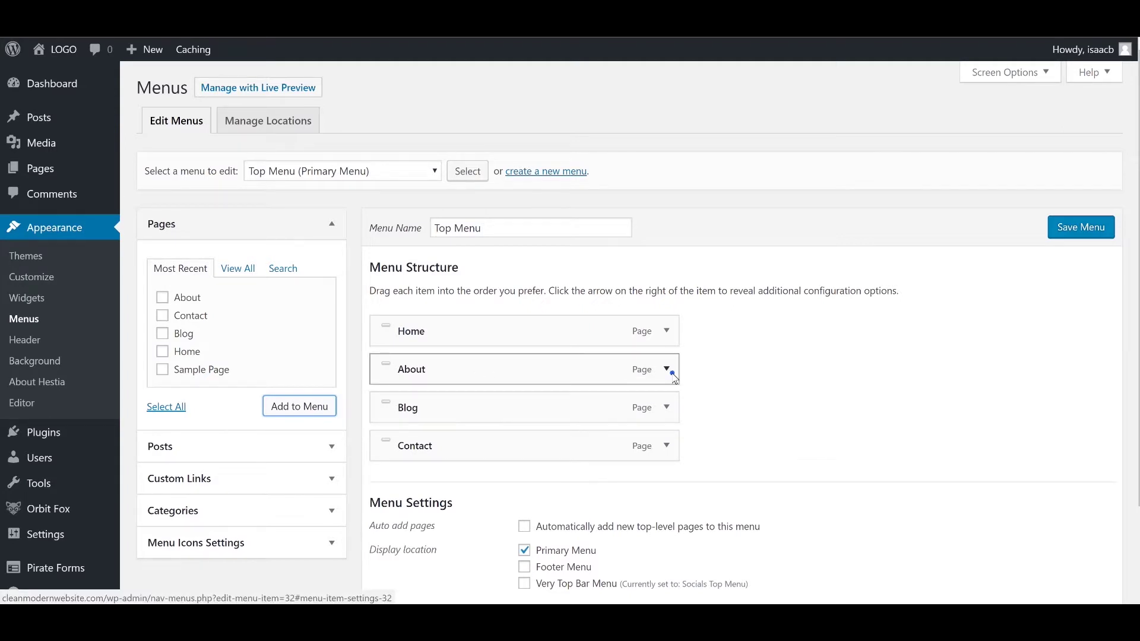
- Give the About menu item the Aside dashicon and save the Top Menu
{"action": "left_click", "coordinate": [672, 373]}
{"action": "left_click", "coordinate": [411, 451]}
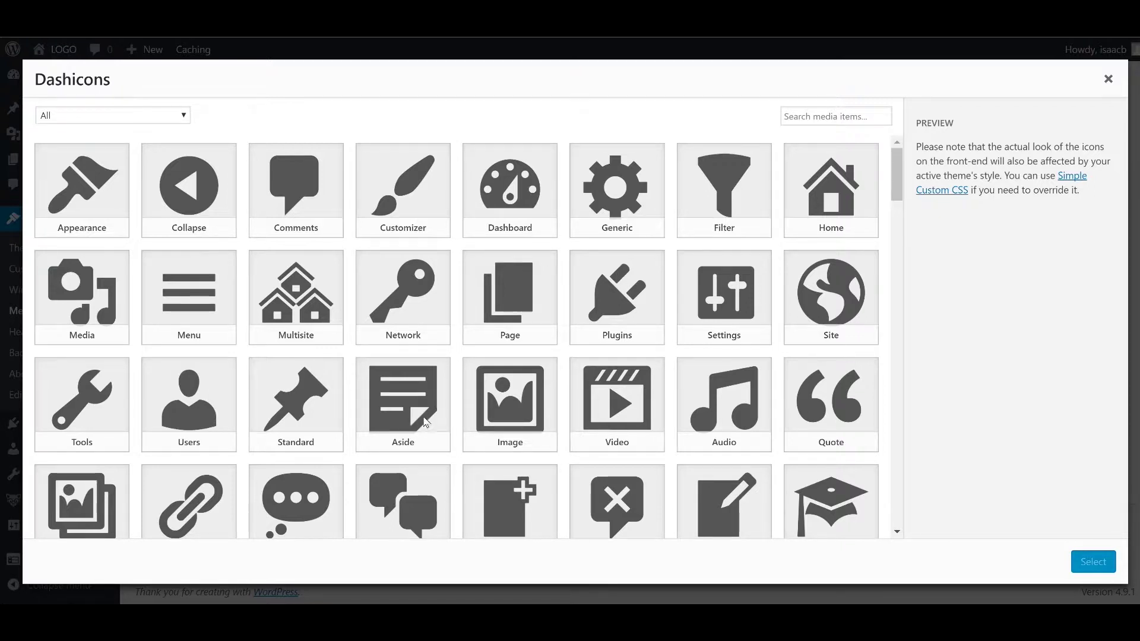
{"action": "left_click", "coordinate": [420, 397]}
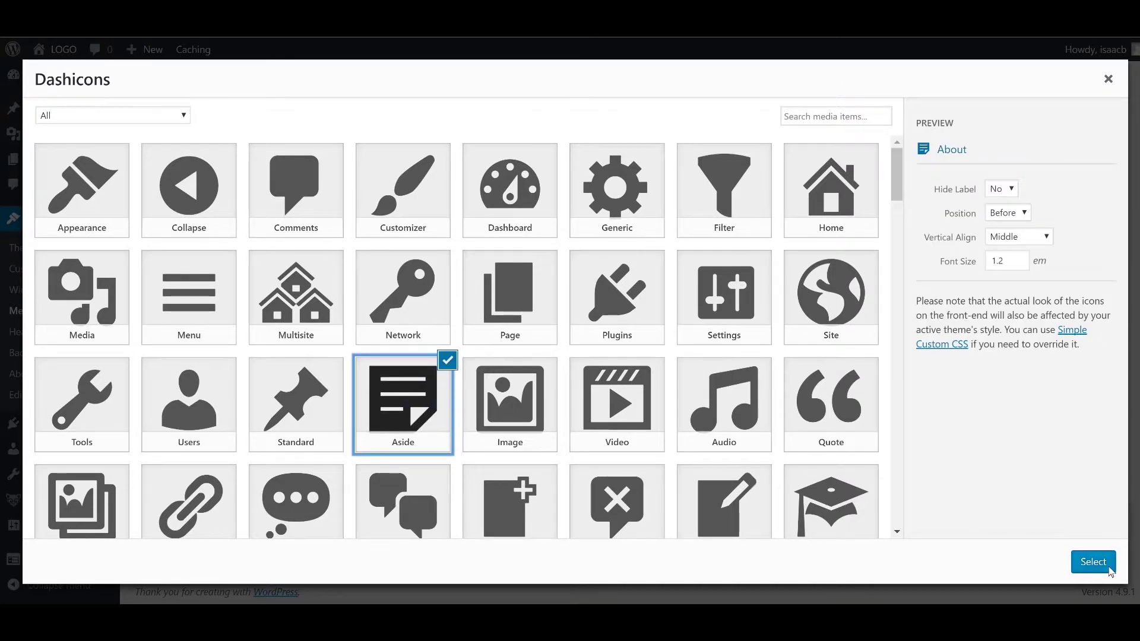
{"action": "left_click", "coordinate": [1093, 561]}
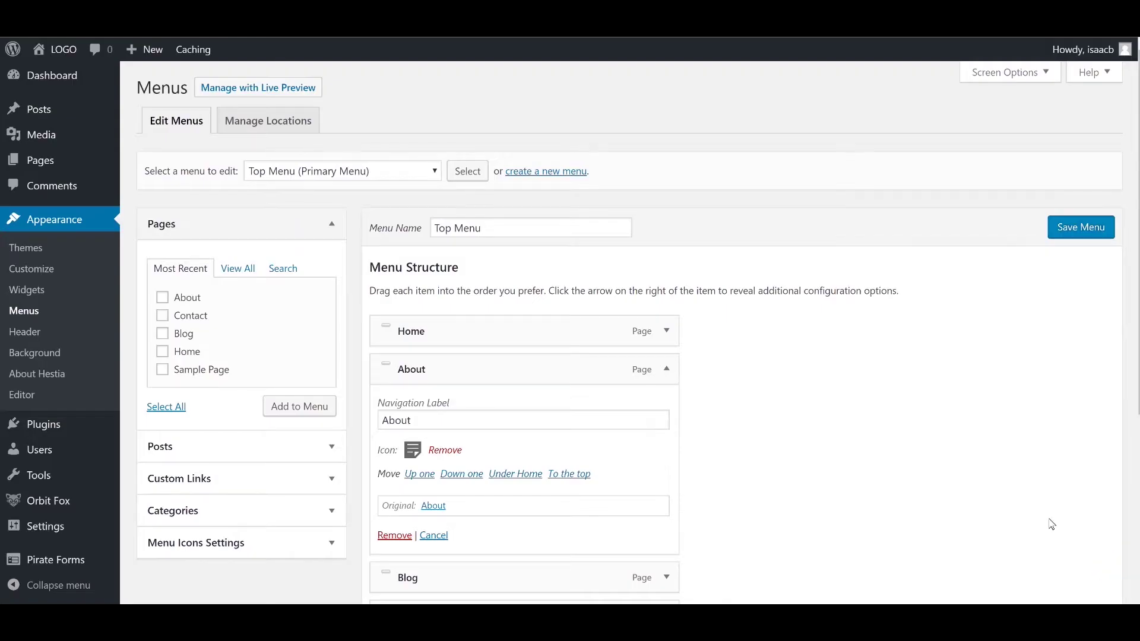
{"action": "left_click", "coordinate": [667, 377]}
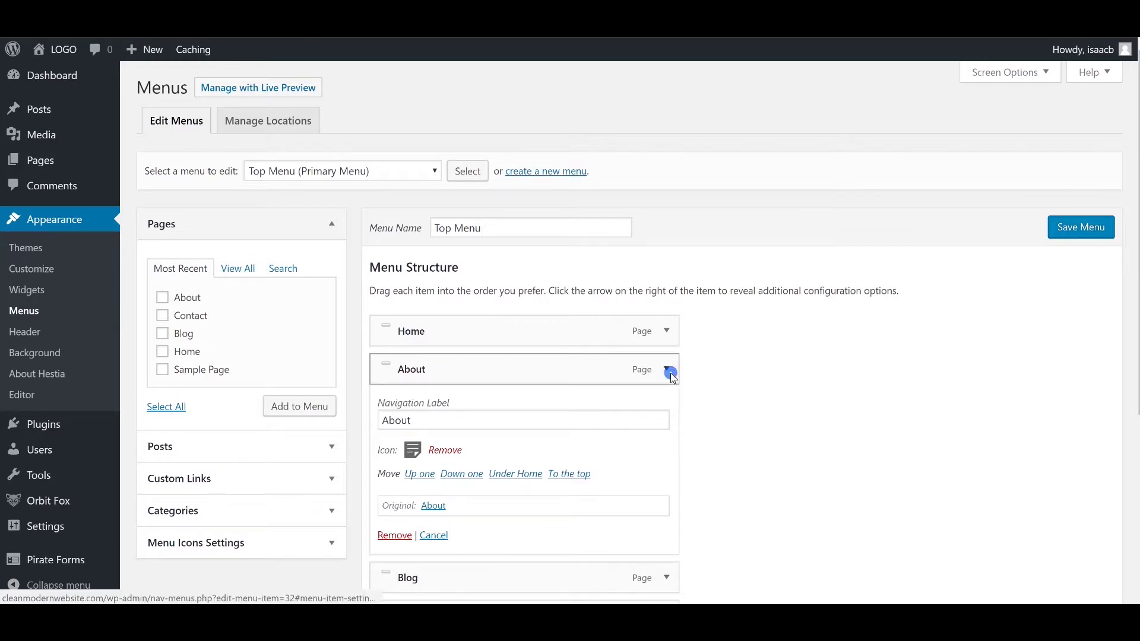
{"action": "left_click", "coordinate": [1060, 233]}
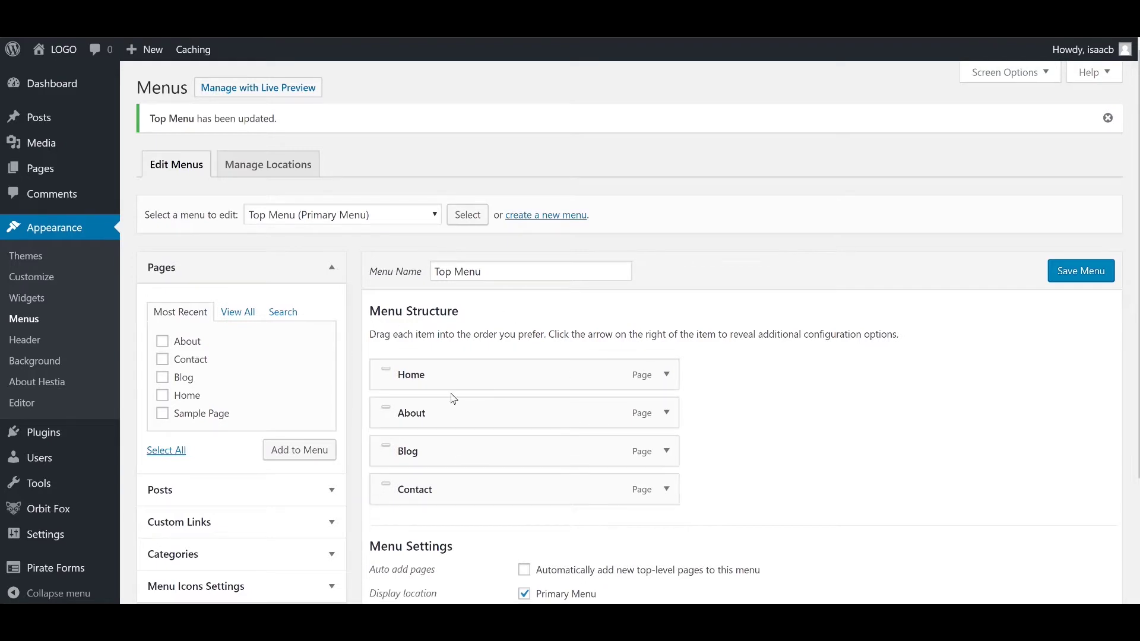
- Visit the live site and check the header menu of Home, About, Blog, Contact
{"action": "mouse_move", "coordinate": [33, 168]}
{"action": "mouse_move", "coordinate": [74, 50]}
{"action": "left_click", "coordinate": [67, 79]}
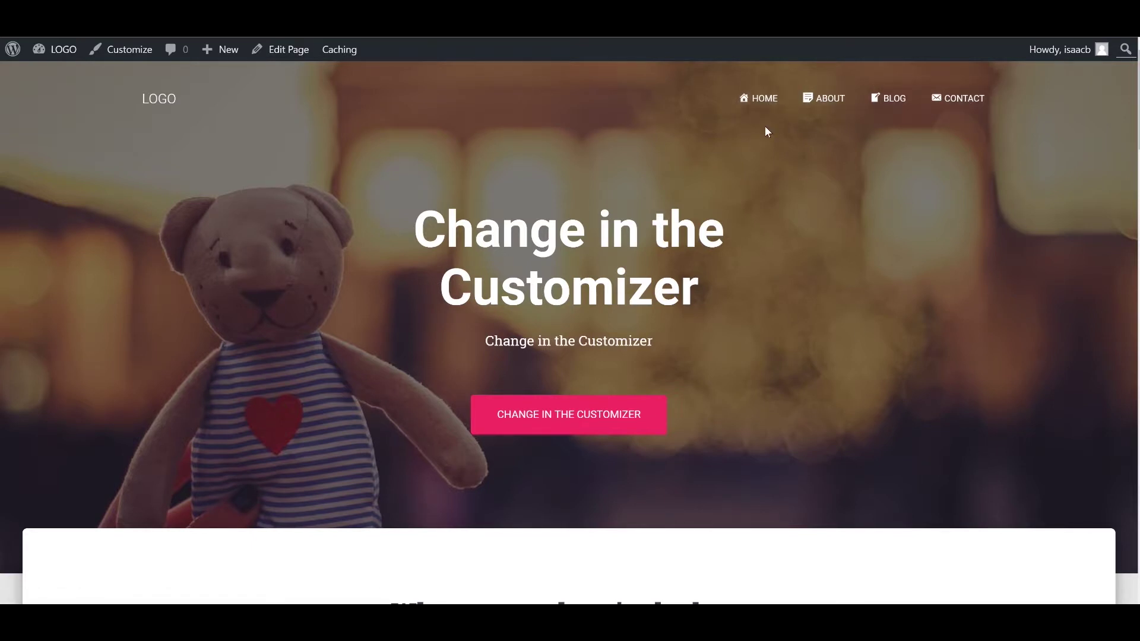
{"action": "scroll", "coordinate": [1028, 107], "scroll_direction": "down", "scroll_amount": 1}
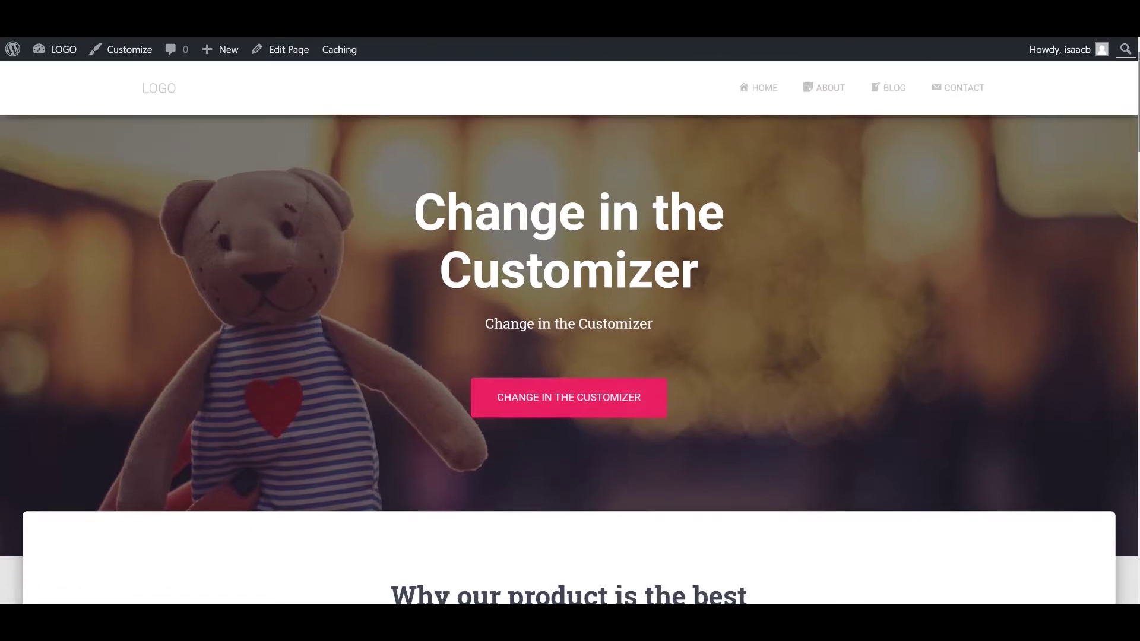
{"action": "left_click_drag", "start_coordinate": [1138, 129], "coordinate": [1138, 566]}
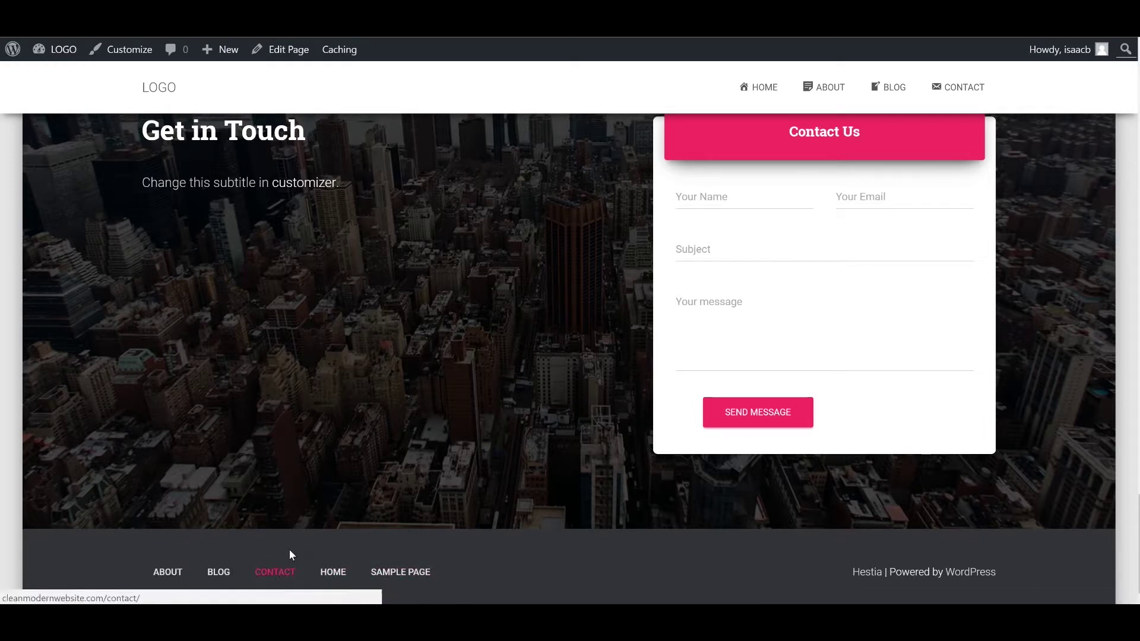
{"action": "scroll", "coordinate": [569, 357], "scroll_direction": "up", "scroll_amount": 2}
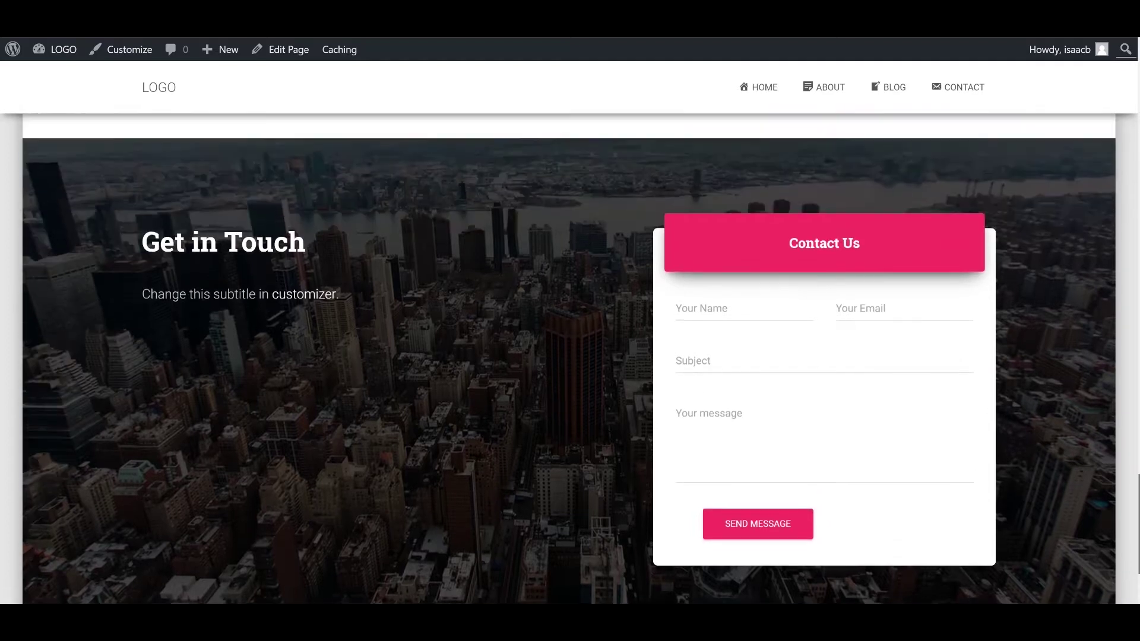
{"action": "scroll", "coordinate": [569, 356], "scroll_direction": "up", "scroll_amount": 15}
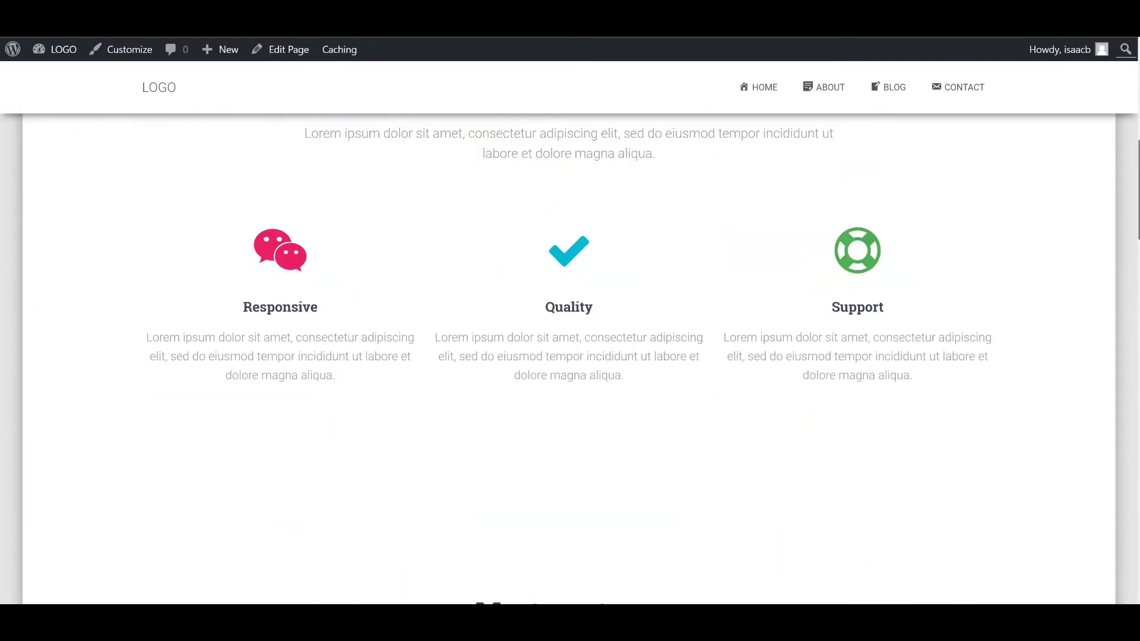
{"action": "scroll", "coordinate": [569, 357], "scroll_direction": "up", "scroll_amount": 8}
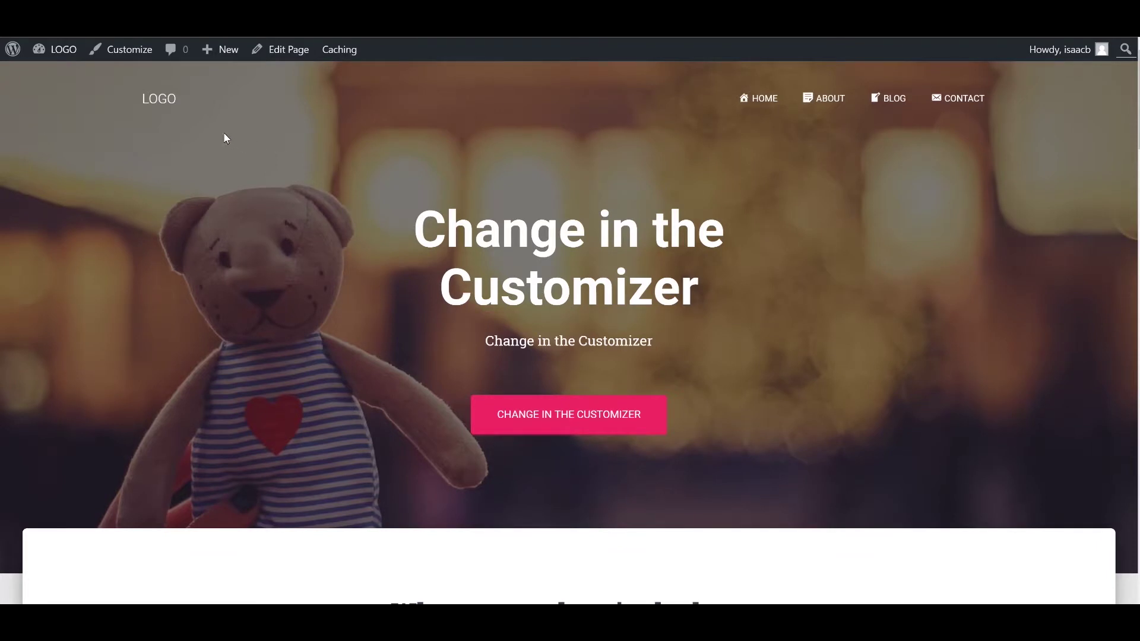
- In the Customizer's Menus, rename the Socials Top Menu to Socials Footer
{"action": "left_click", "coordinate": [114, 54]}
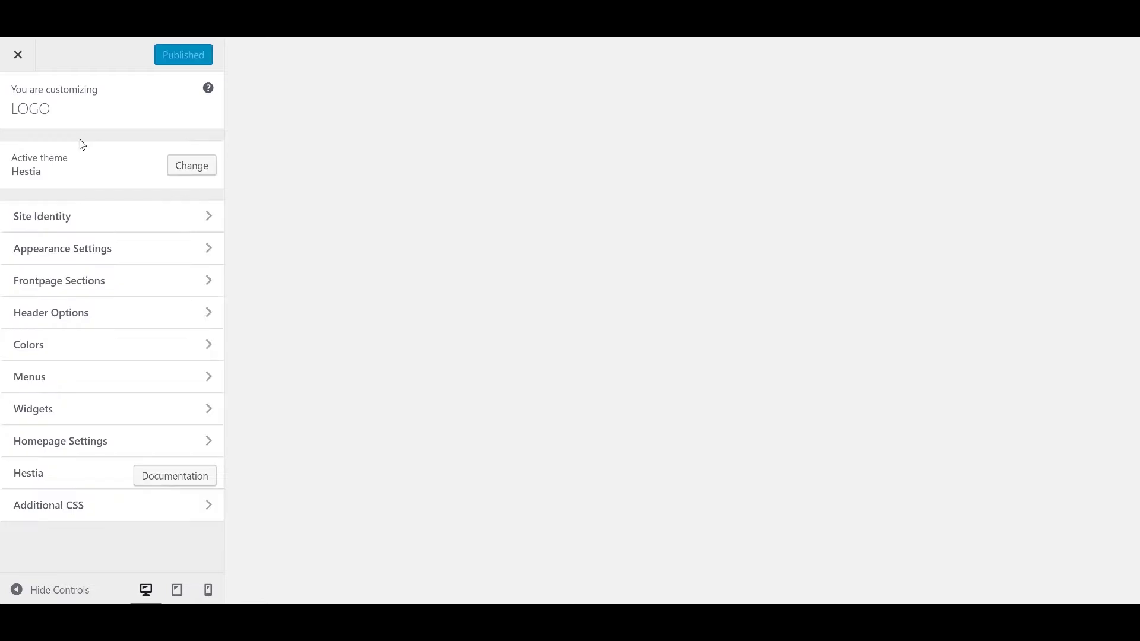
{"action": "left_click", "coordinate": [101, 384]}
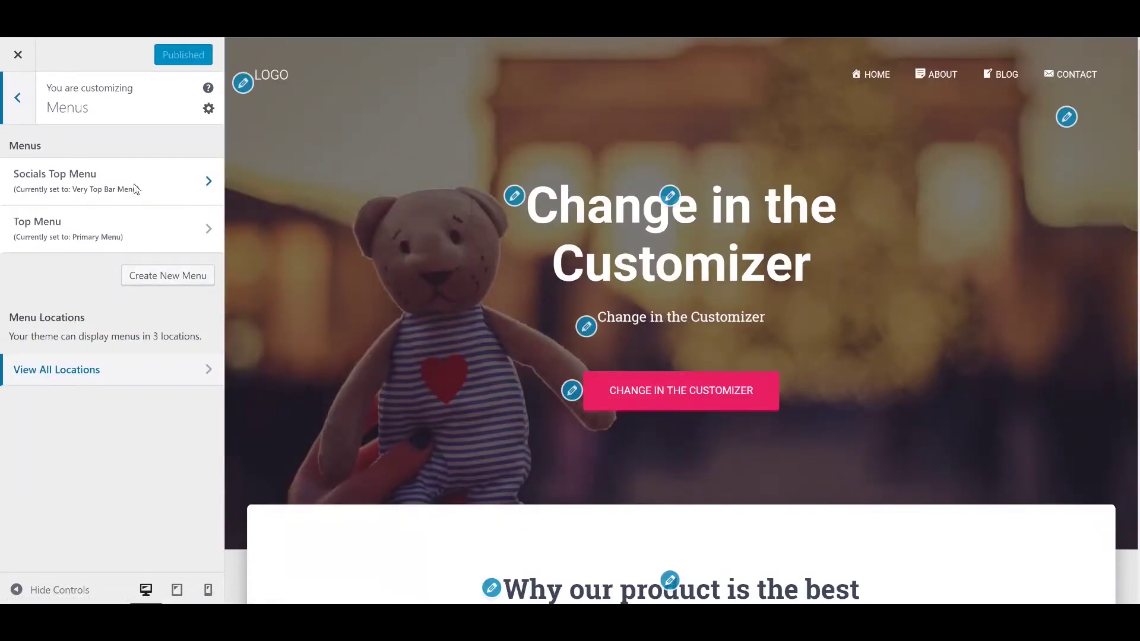
{"action": "left_click", "coordinate": [138, 187]}
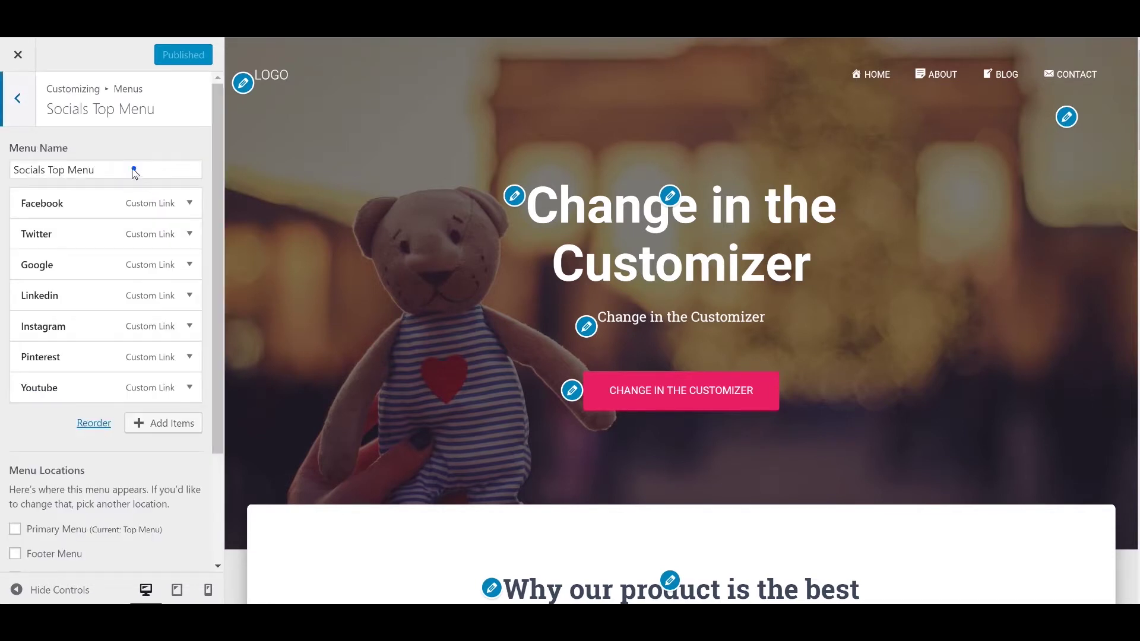
{"action": "left_click_drag", "start_coordinate": [134, 171], "coordinate": [50, 172]}
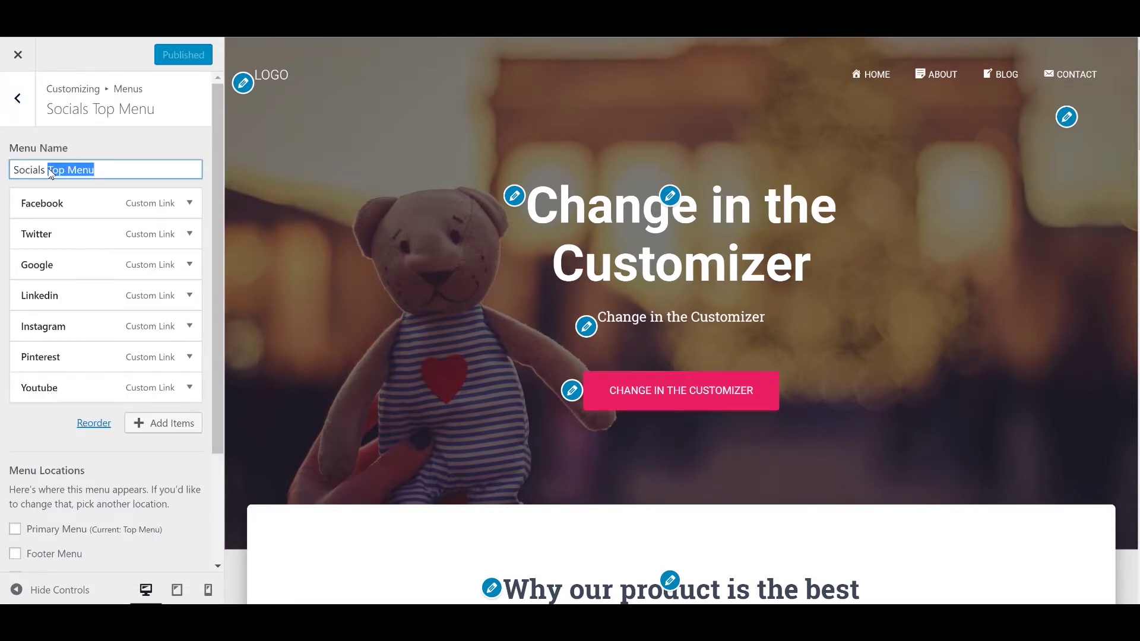
{"action": "type", "text": "Footer"}
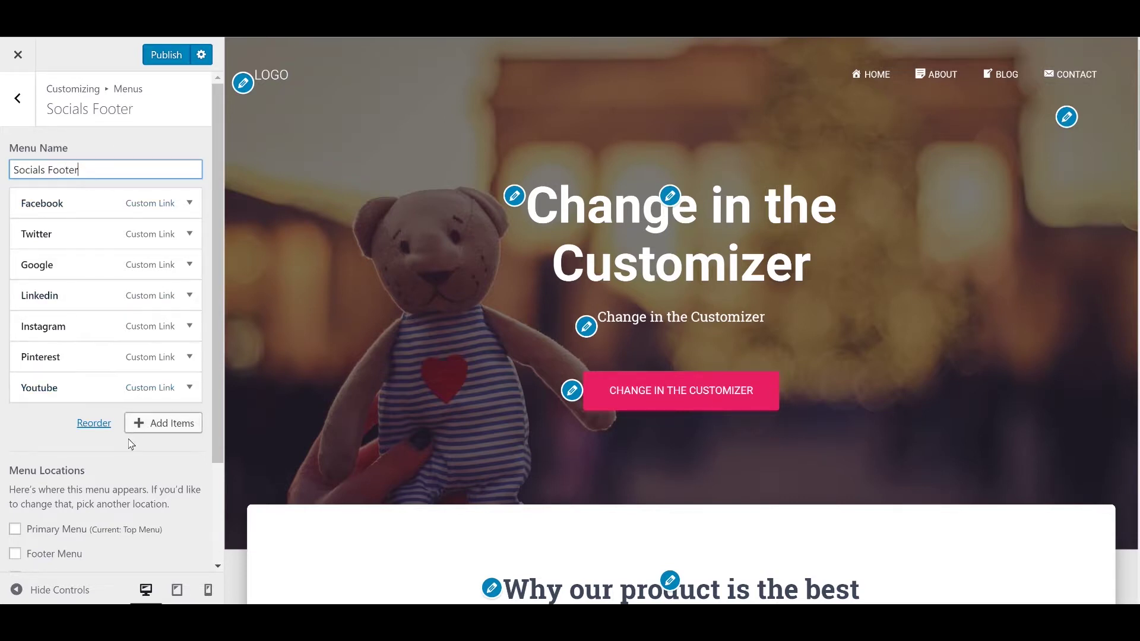
- Assign Socials Footer to the Footer Menu location, removing it from Very Top Bar Menu
{"action": "scroll", "coordinate": [89, 466], "scroll_direction": "down", "scroll_amount": 2}
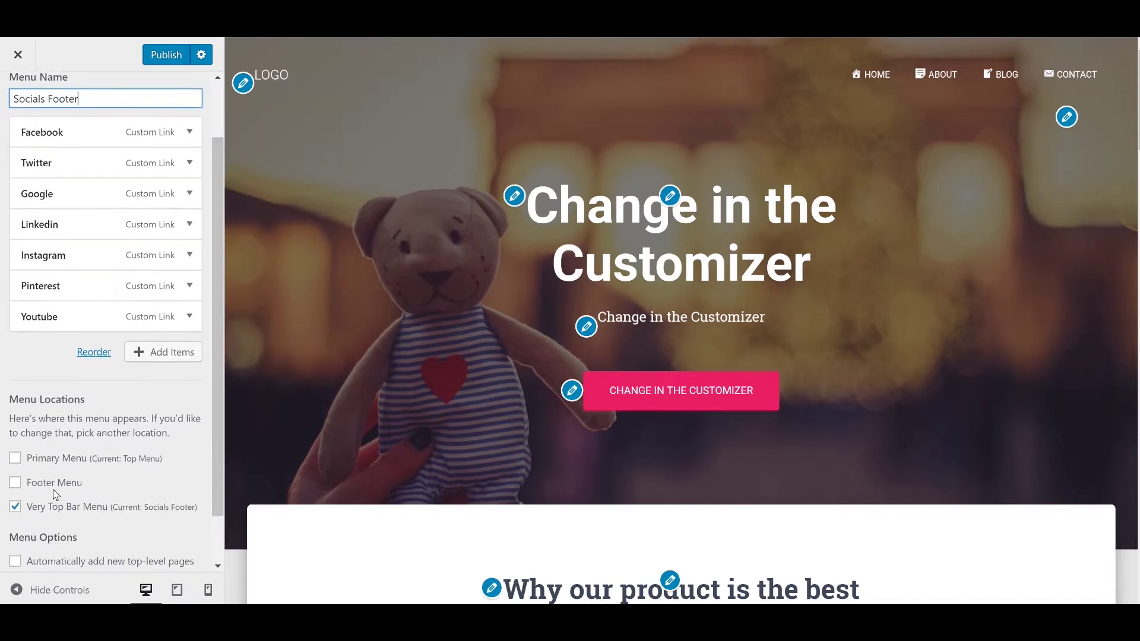
{"action": "left_click", "coordinate": [16, 480]}
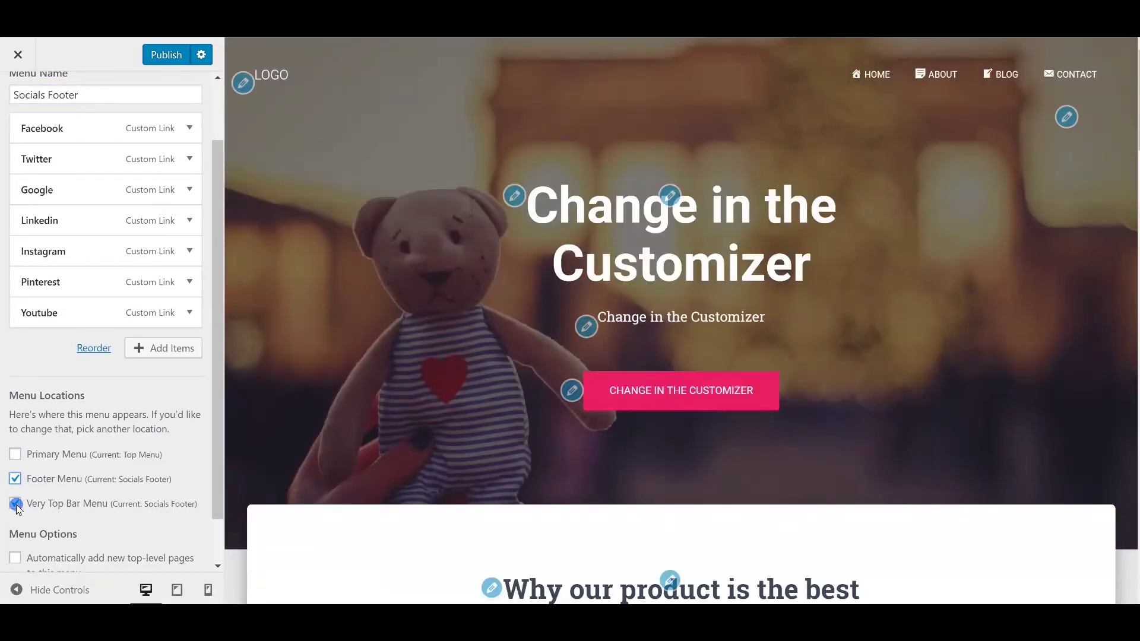
{"action": "left_click", "coordinate": [16, 504]}
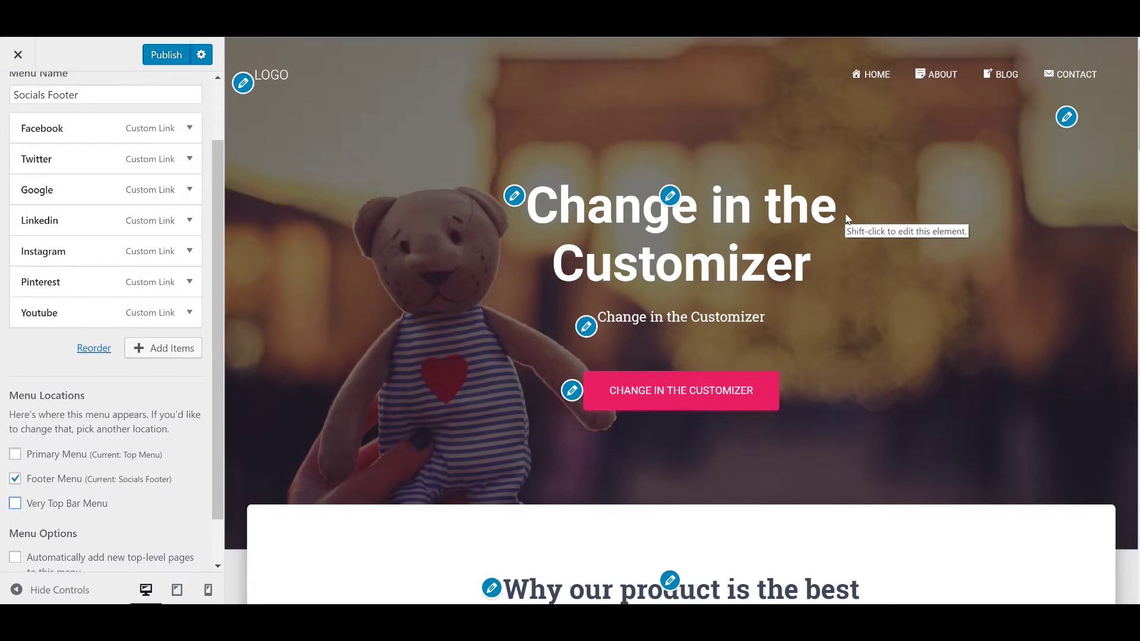
{"action": "scroll", "coordinate": [883, 200], "scroll_direction": "down", "scroll_amount": 3}
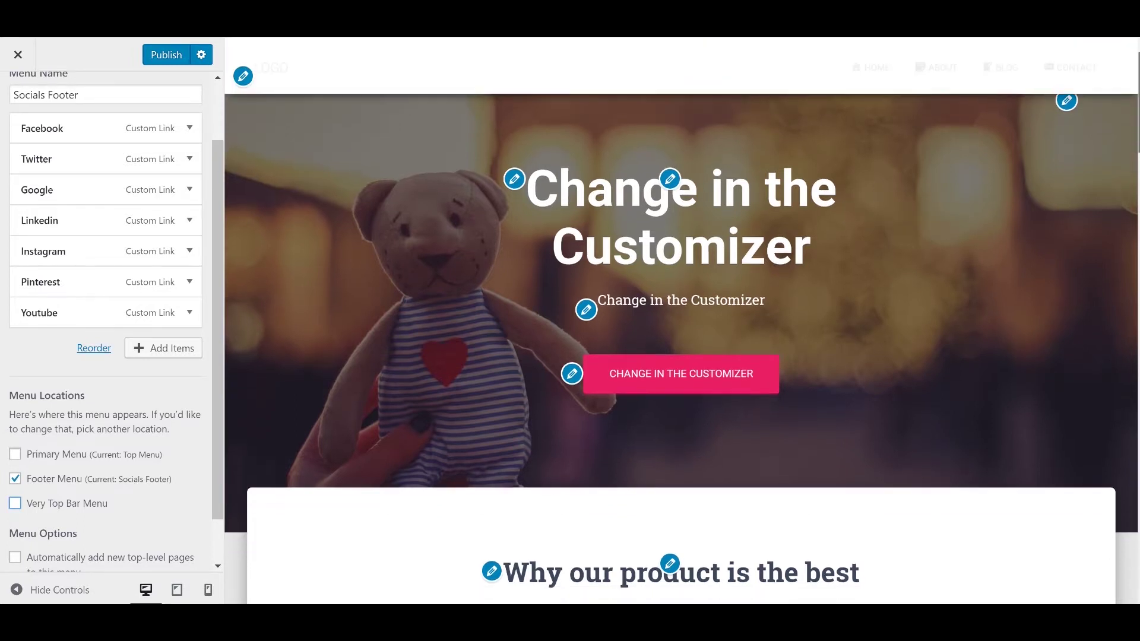
{"action": "scroll", "coordinate": [682, 347], "scroll_direction": "down", "scroll_amount": 10}
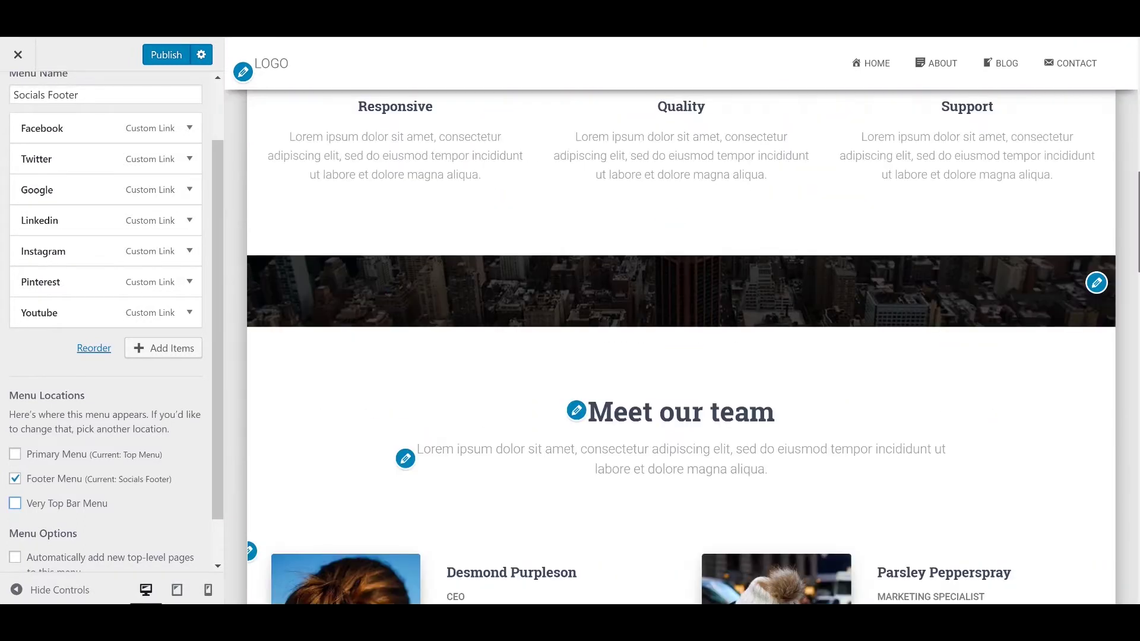
{"action": "scroll", "coordinate": [683, 347], "scroll_direction": "down", "scroll_amount": 10}
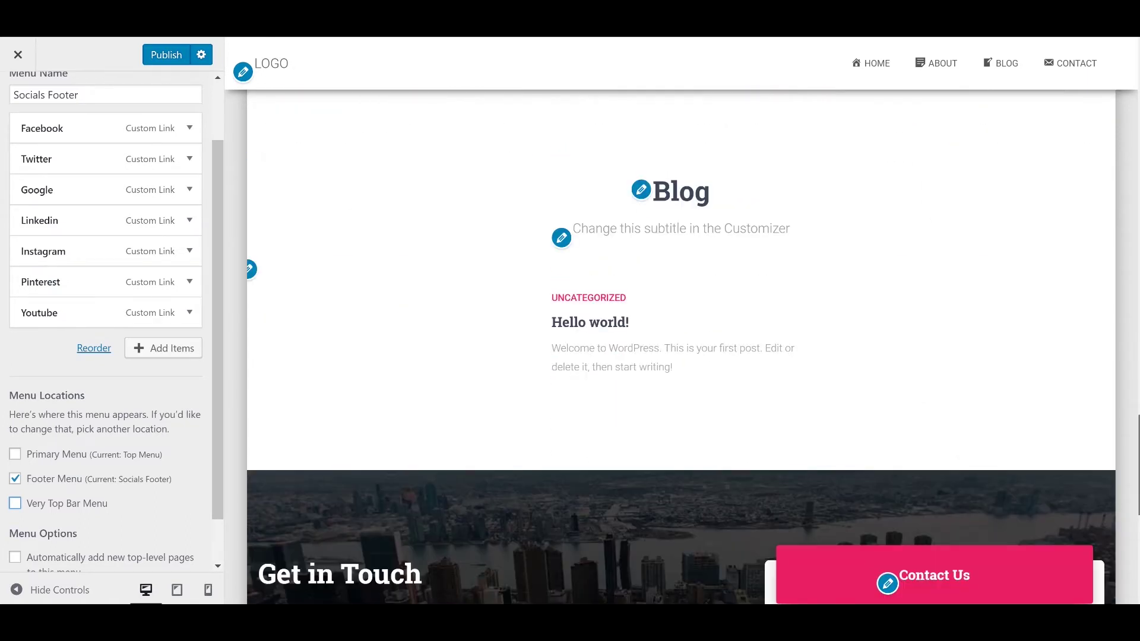
{"action": "scroll", "coordinate": [682, 348], "scroll_direction": "down", "scroll_amount": 1}
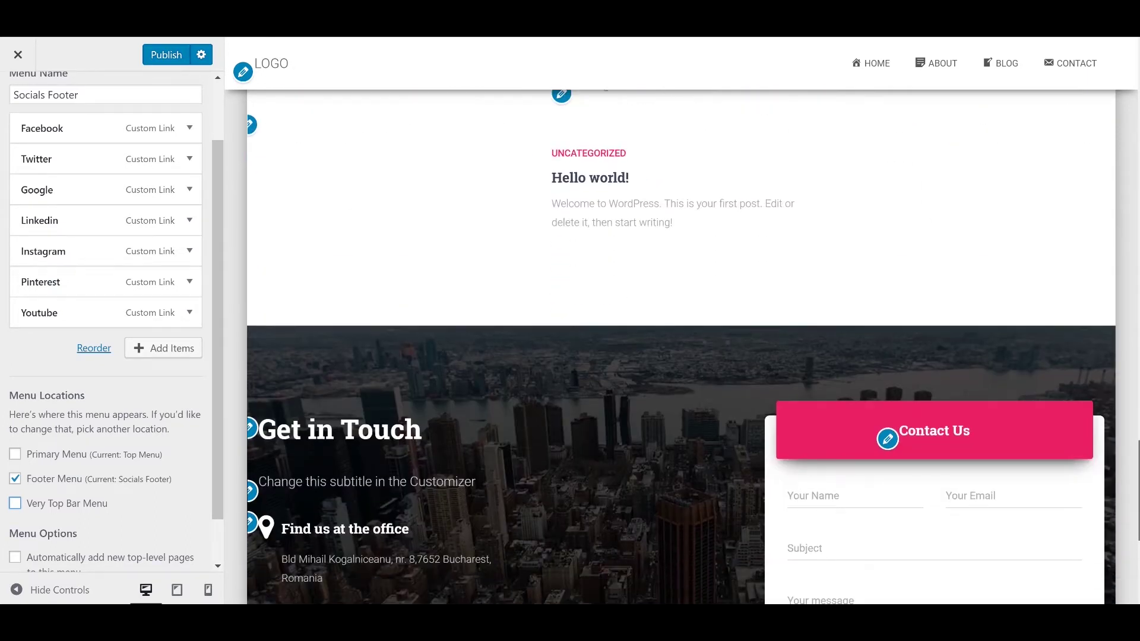
{"action": "scroll", "coordinate": [682, 348], "scroll_direction": "down", "scroll_amount": 6}
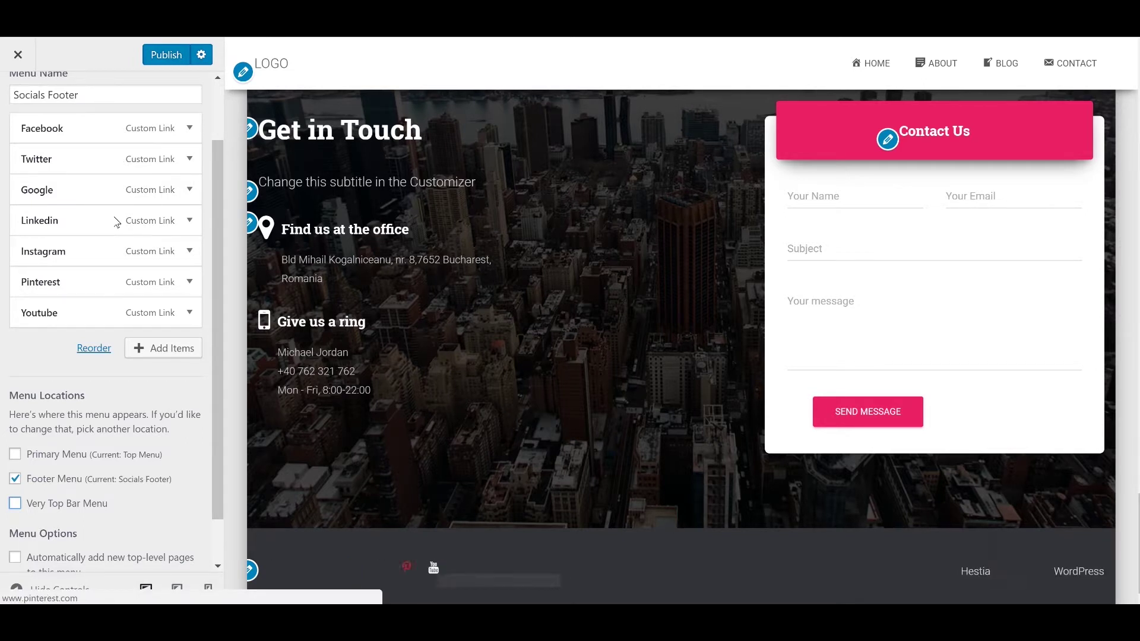
- Inspect the Facebook and Twitter link settings in the Socials Footer menu
{"action": "left_click", "coordinate": [189, 127]}
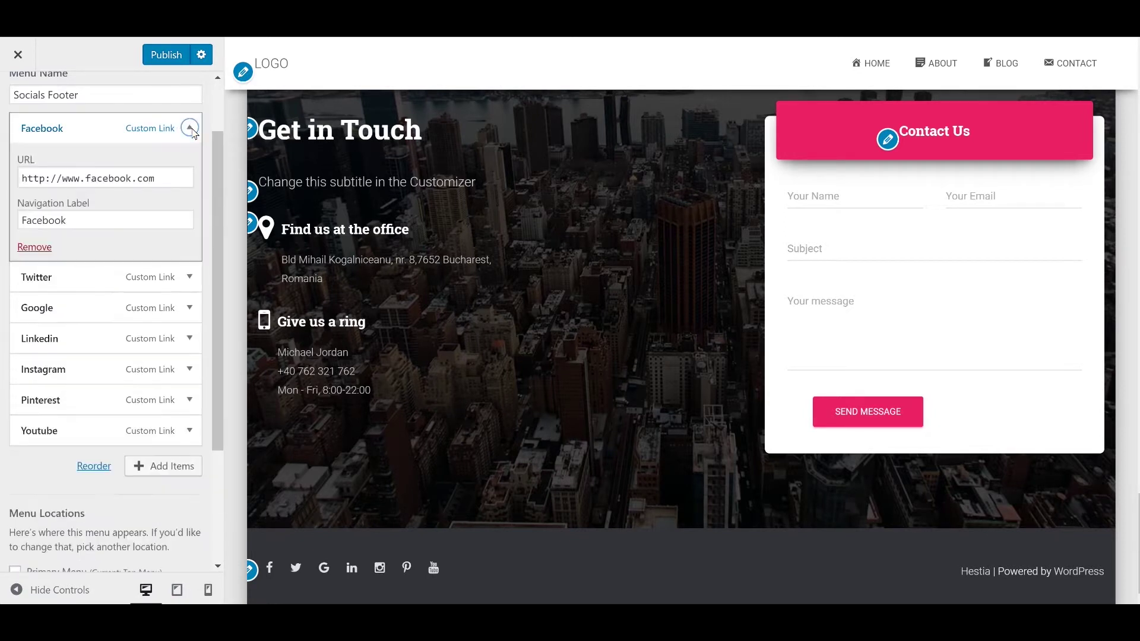
{"action": "left_click_drag", "start_coordinate": [169, 180], "coordinate": [23, 178]}
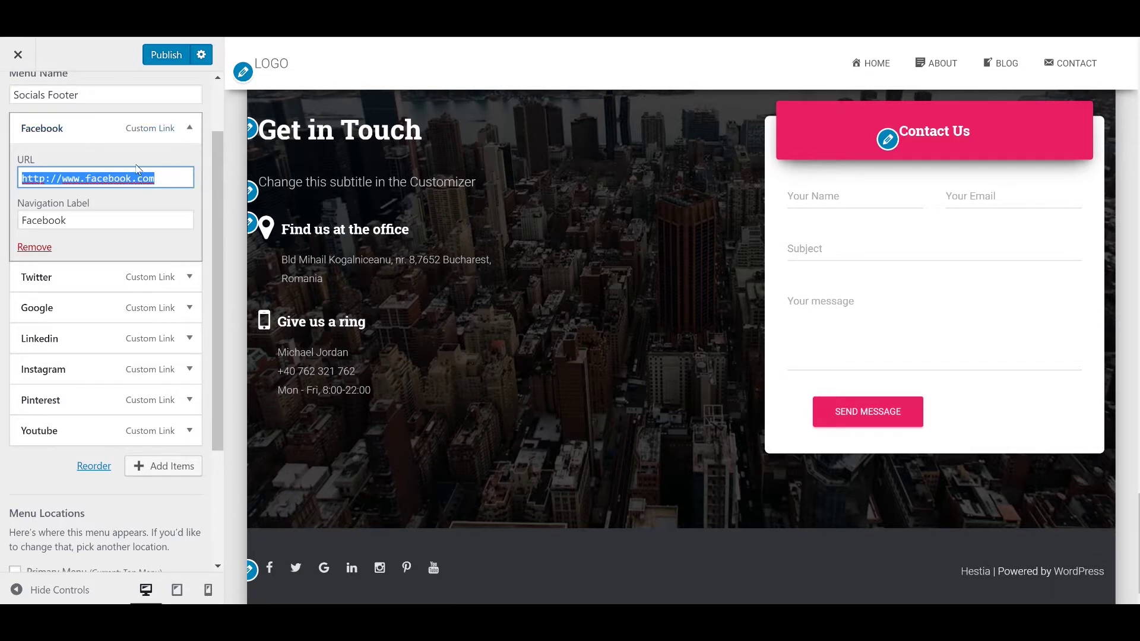
{"action": "left_click", "coordinate": [189, 127]}
{"action": "left_click", "coordinate": [189, 158]}
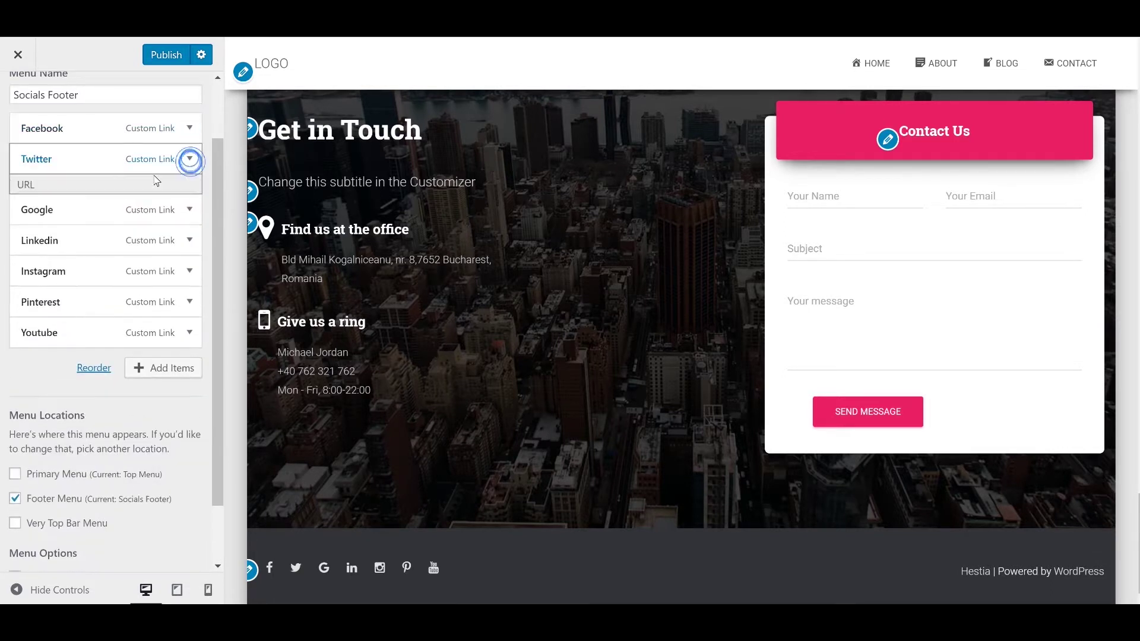
{"action": "left_click", "coordinate": [190, 158]}
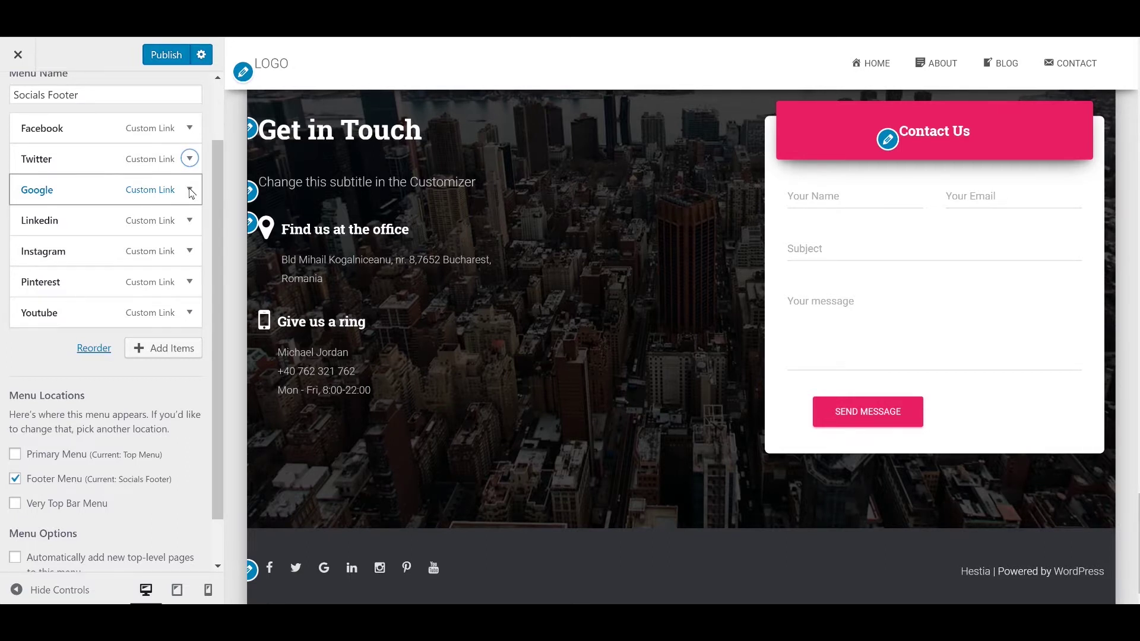
- Remove the Google and Pinterest links, publish the changes, and close the Customizer
{"action": "left_click", "coordinate": [190, 190]}
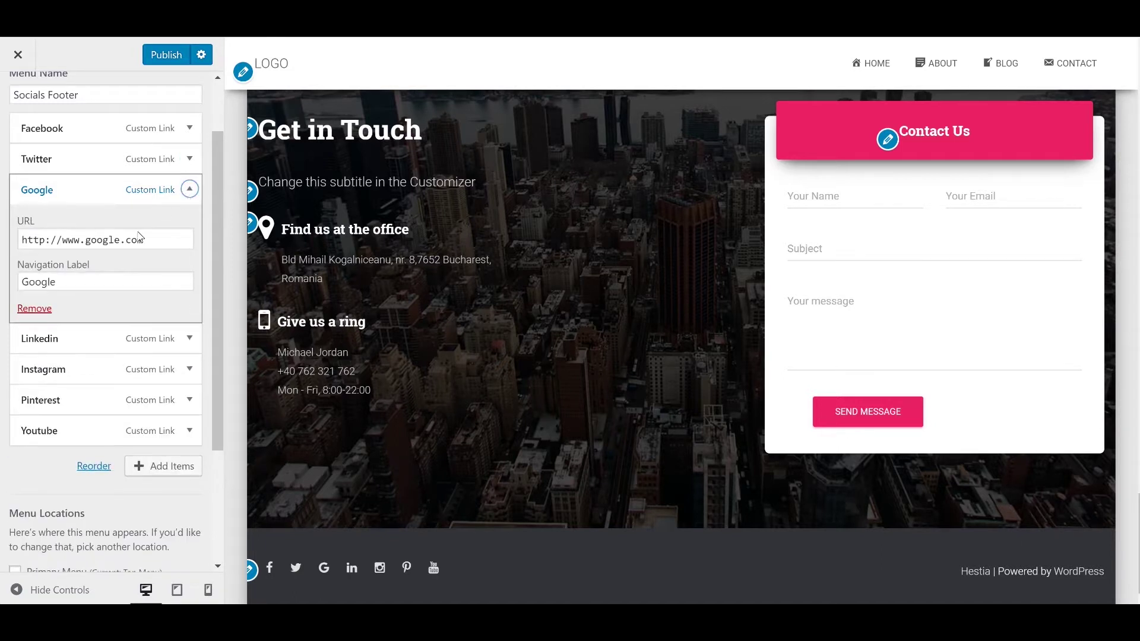
{"action": "left_click", "coordinate": [49, 310]}
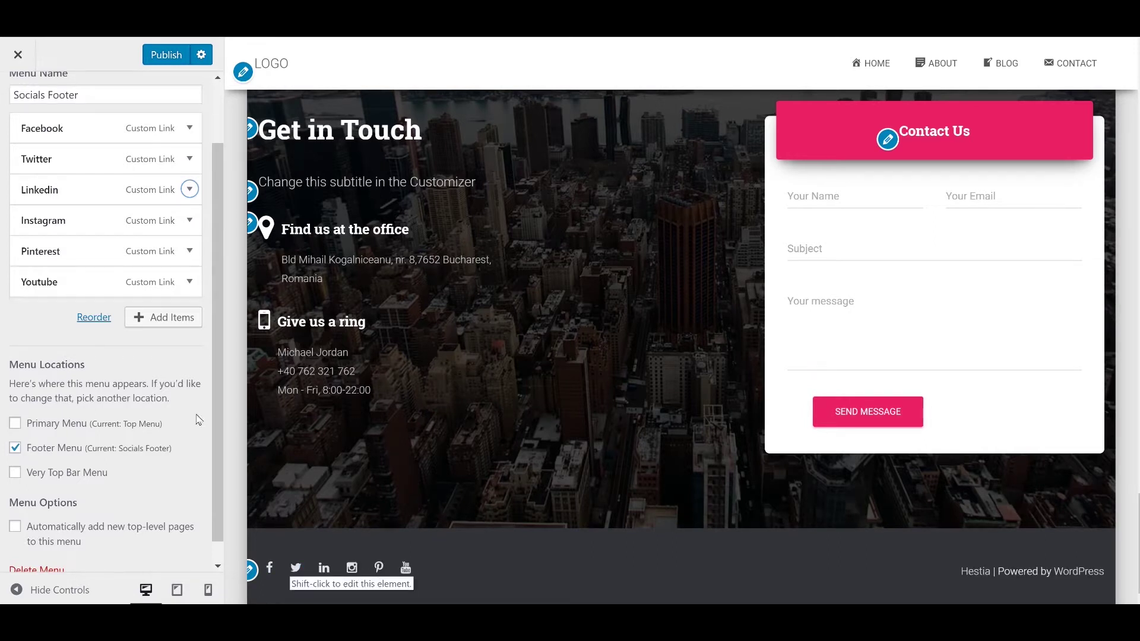
{"action": "left_click", "coordinate": [190, 251]}
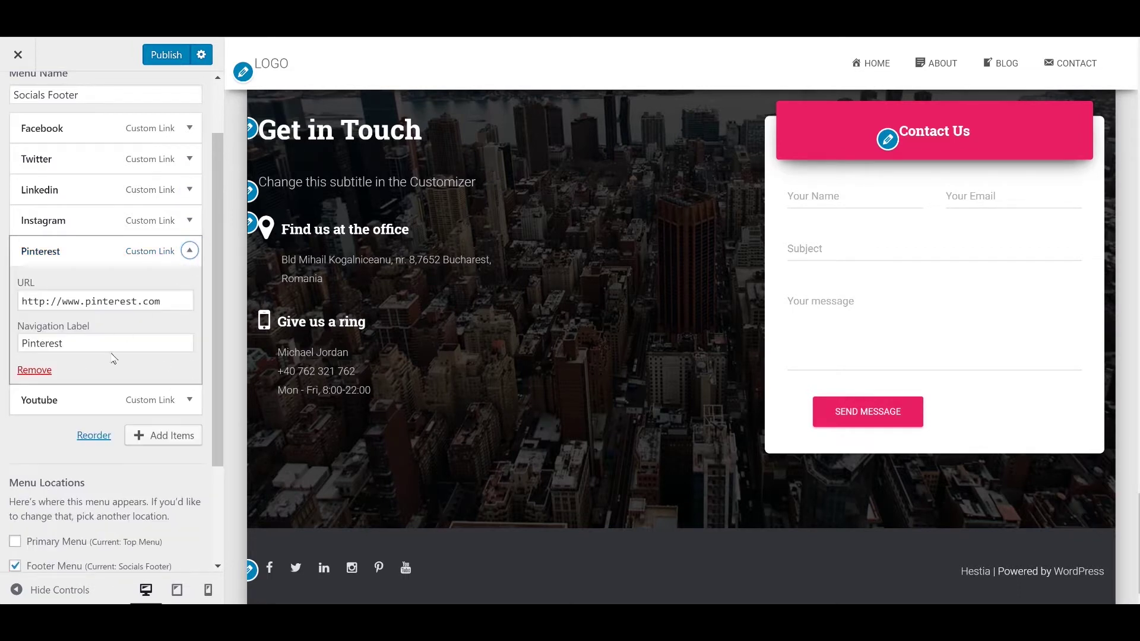
{"action": "left_click", "coordinate": [48, 375]}
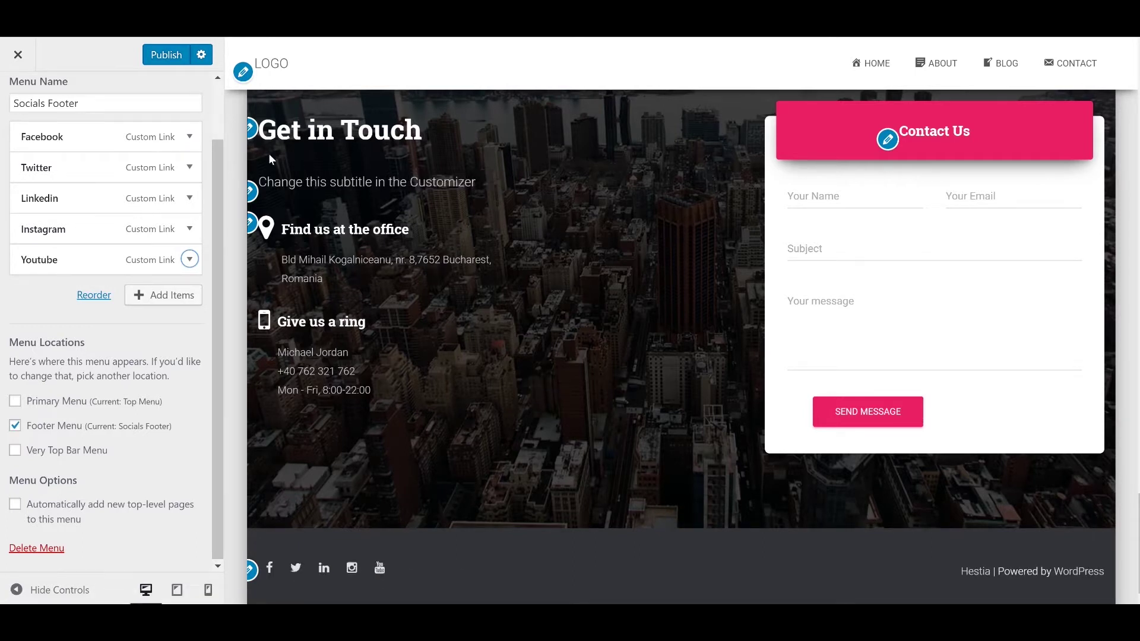
{"action": "left_click", "coordinate": [165, 57]}
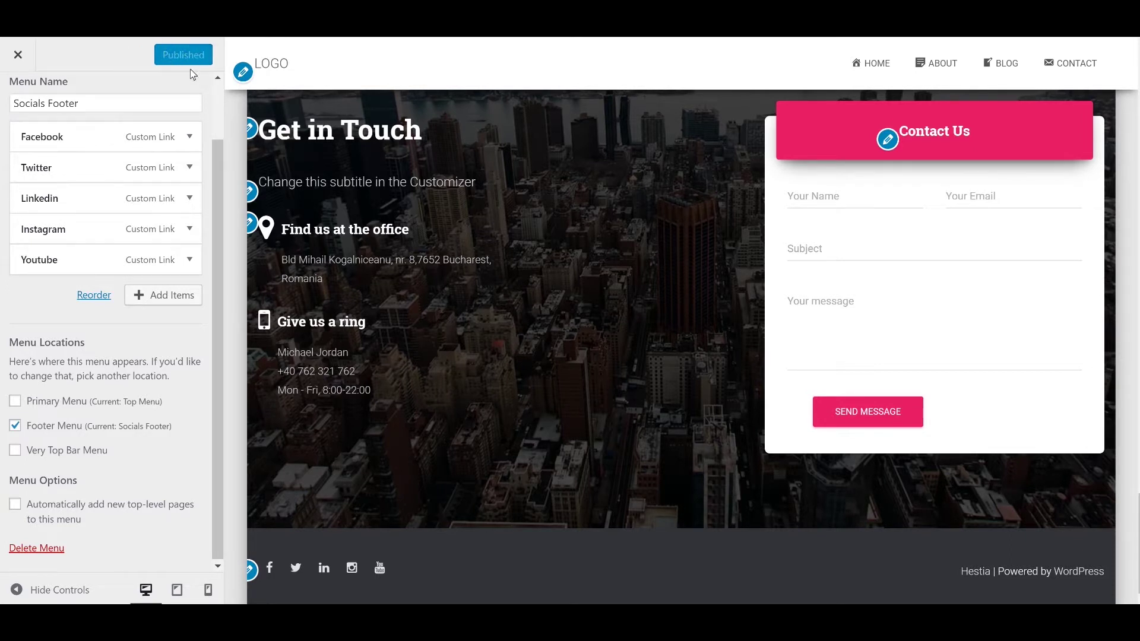
{"action": "left_click", "coordinate": [31, 63]}
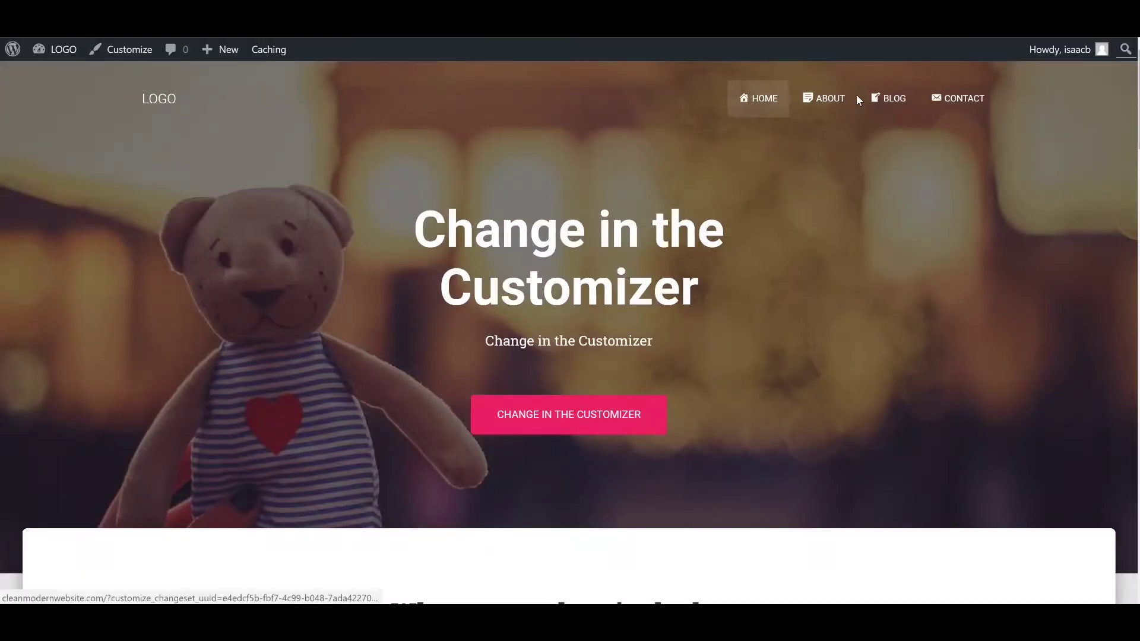
- Scroll the live site down to check the five footer social icons, then back up
{"action": "scroll", "coordinate": [859, 101], "scroll_direction": "down", "scroll_amount": 6}
{"action": "scroll", "coordinate": [569, 359], "scroll_direction": "down", "scroll_amount": 20}
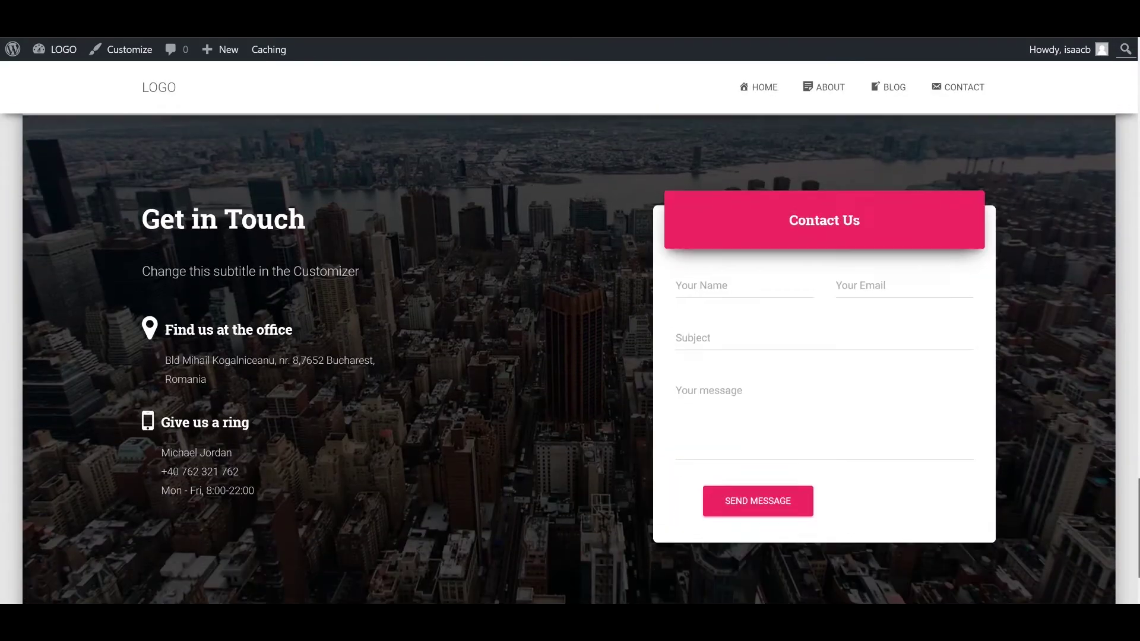
{"action": "scroll", "coordinate": [997, 553], "scroll_direction": "down", "scroll_amount": 2}
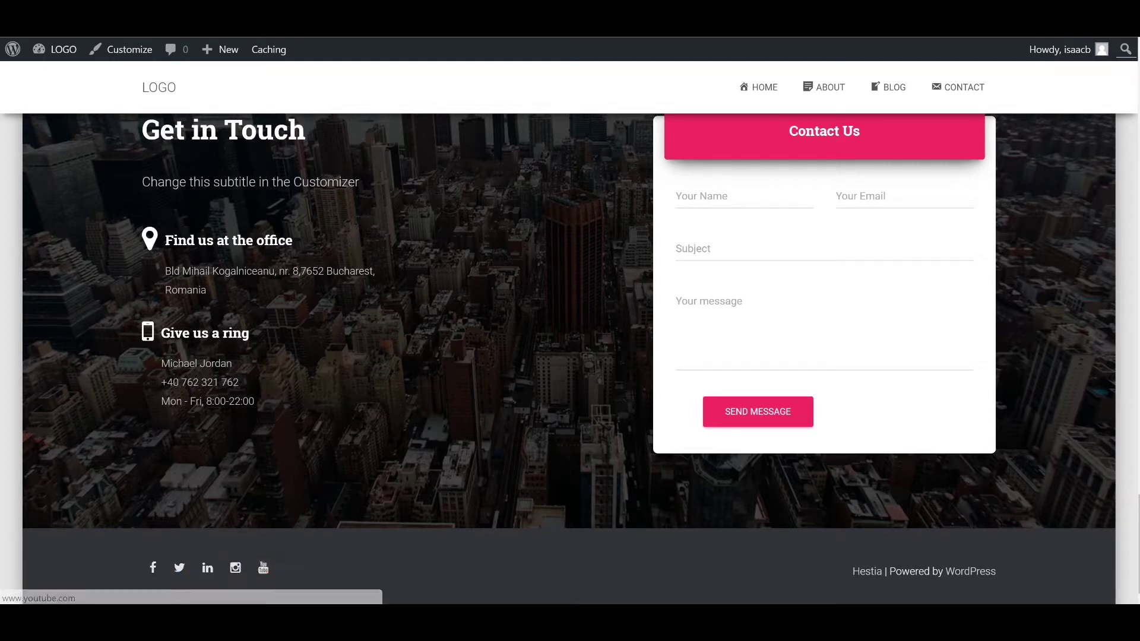
{"action": "scroll", "coordinate": [569, 356], "scroll_direction": "up", "scroll_amount": 15}
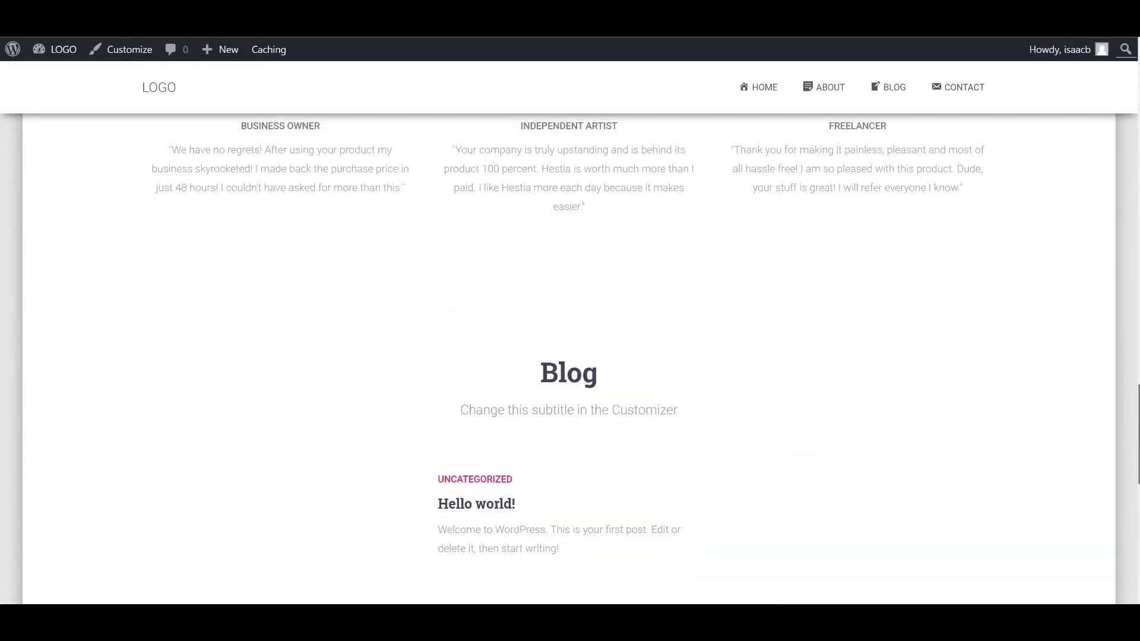
{"action": "scroll", "coordinate": [532, 232], "scroll_direction": "up", "scroll_amount": 8}
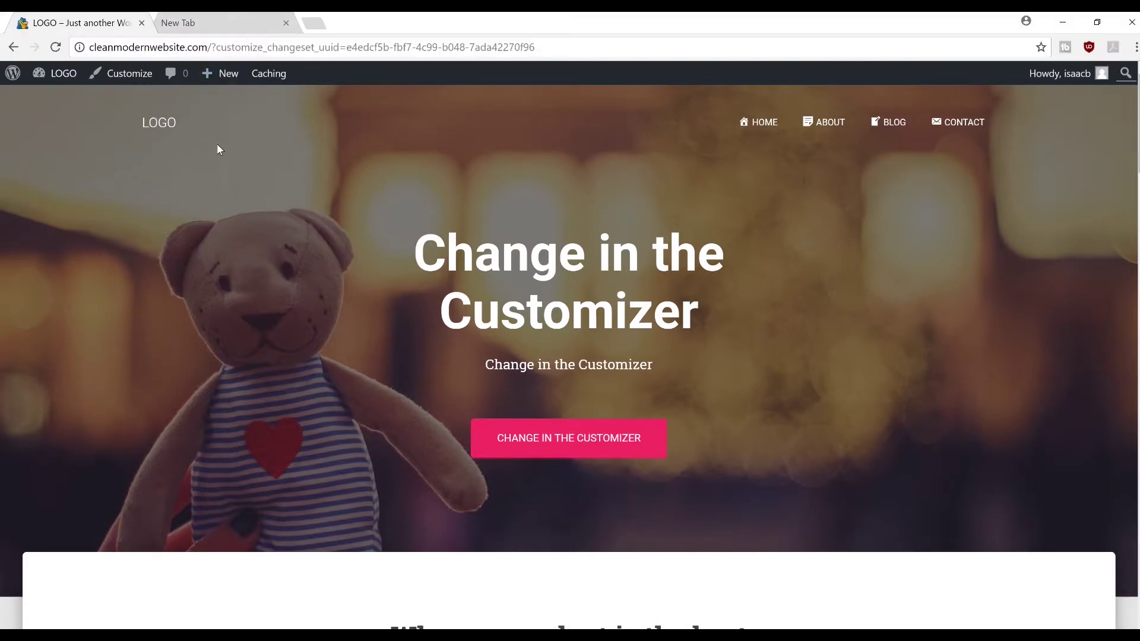
- Go to pixabay in the empty second tab
{"action": "left_click", "coordinate": [208, 29]}
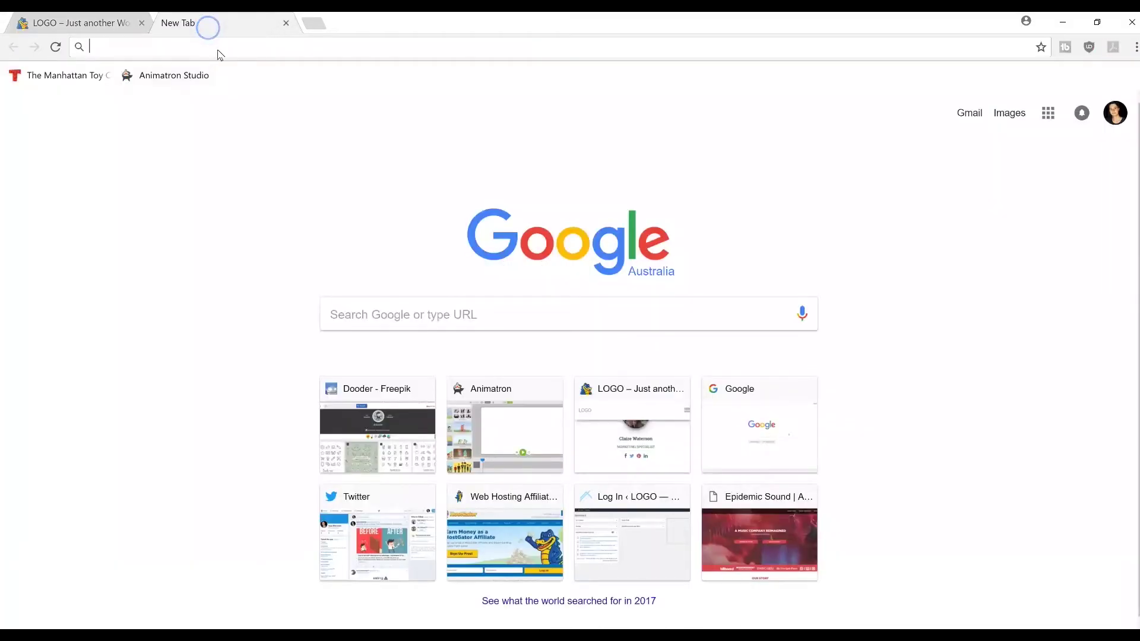
{"action": "type", "text": "pixabay.com"}
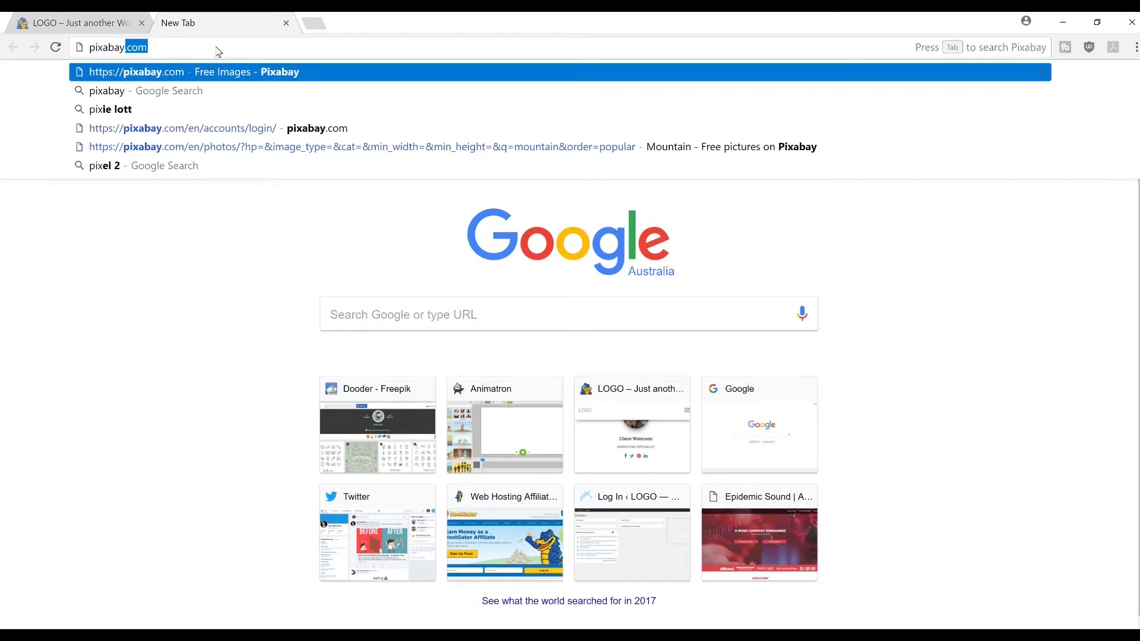
{"action": "key", "text": "Return"}
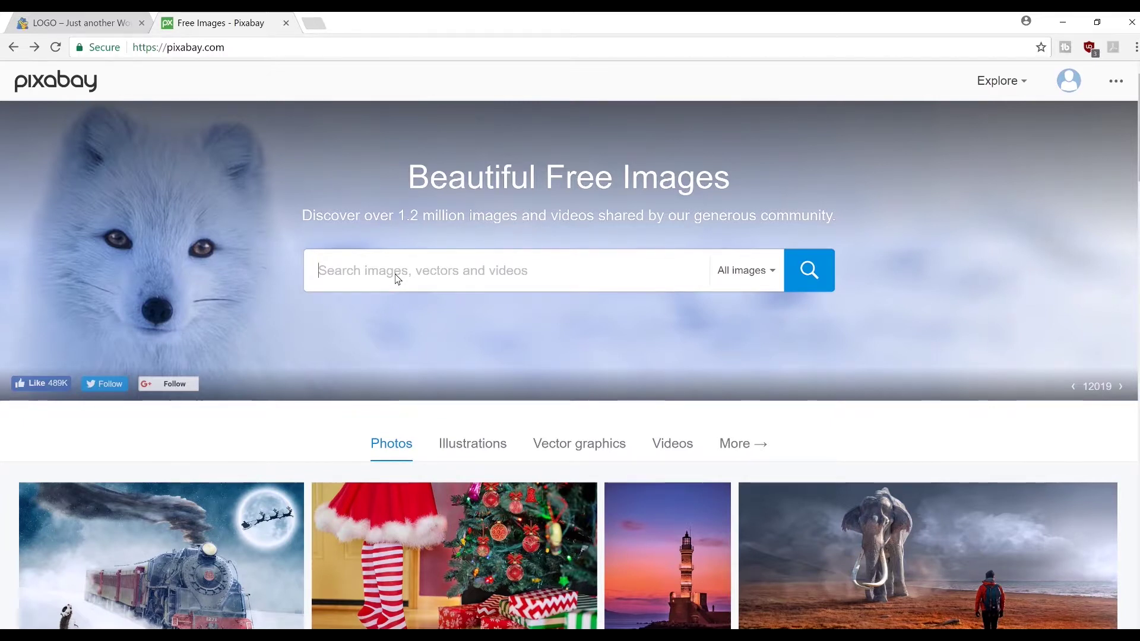
- Search Pixabay for 'aerial man' and open the photo of the man on a mountain ridge
{"action": "type", "text": "aerial man"}
{"action": "key", "text": "Return"}
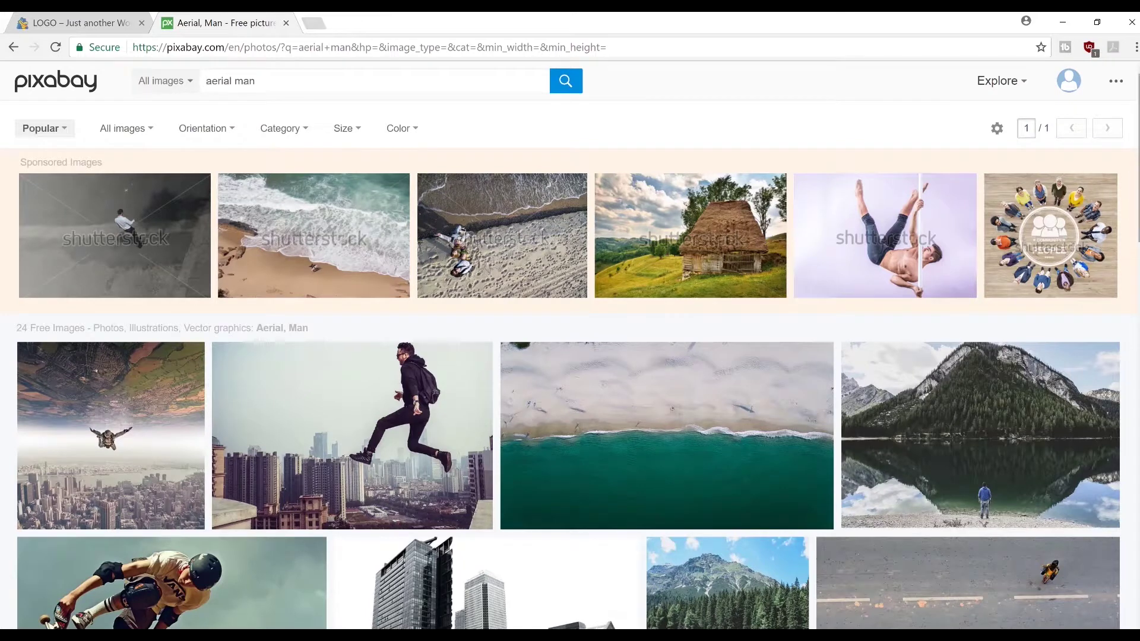
{"action": "scroll", "coordinate": [996, 301], "scroll_direction": "down", "scroll_amount": 1}
{"action": "scroll", "coordinate": [568, 345], "scroll_direction": "down", "scroll_amount": 9}
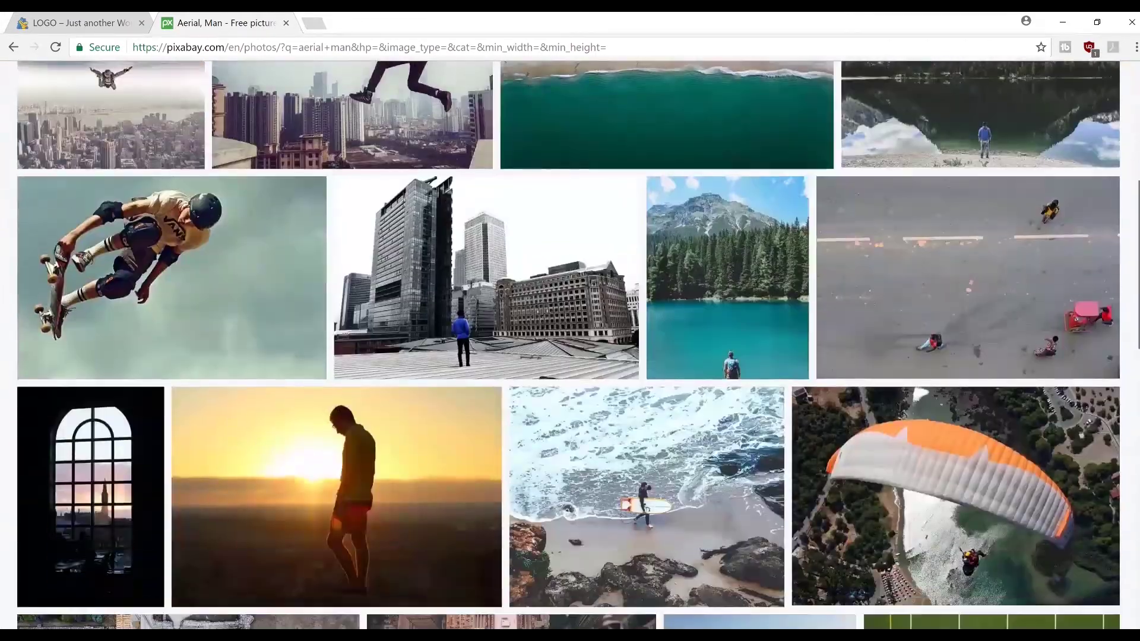
{"action": "scroll", "coordinate": [494, 461], "scroll_direction": "down", "scroll_amount": 1}
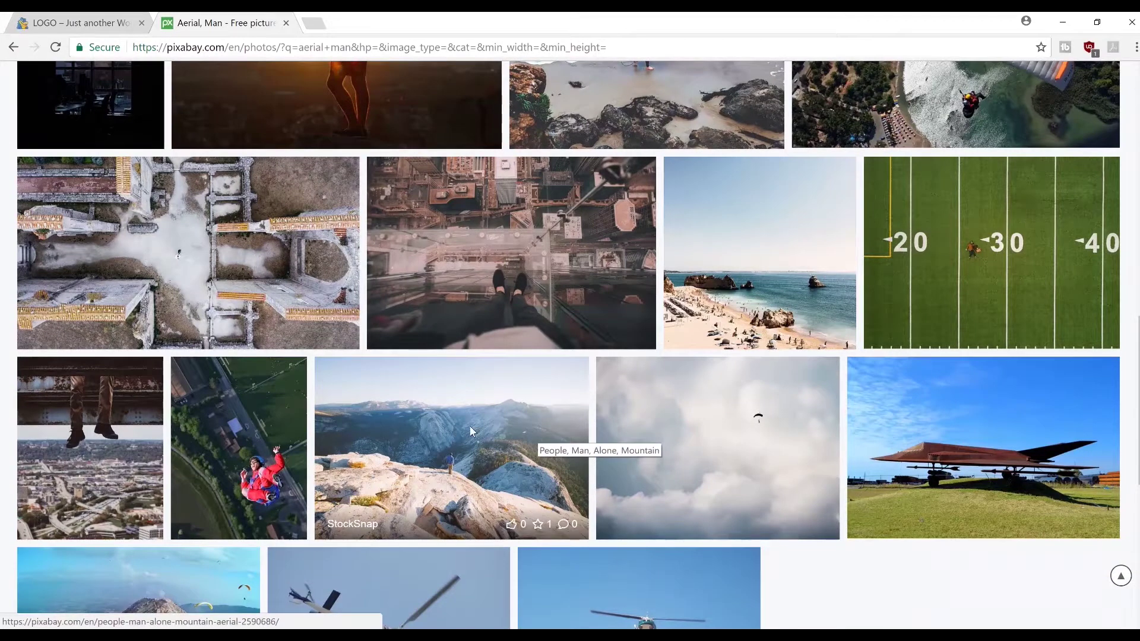
{"action": "left_click", "coordinate": [408, 492]}
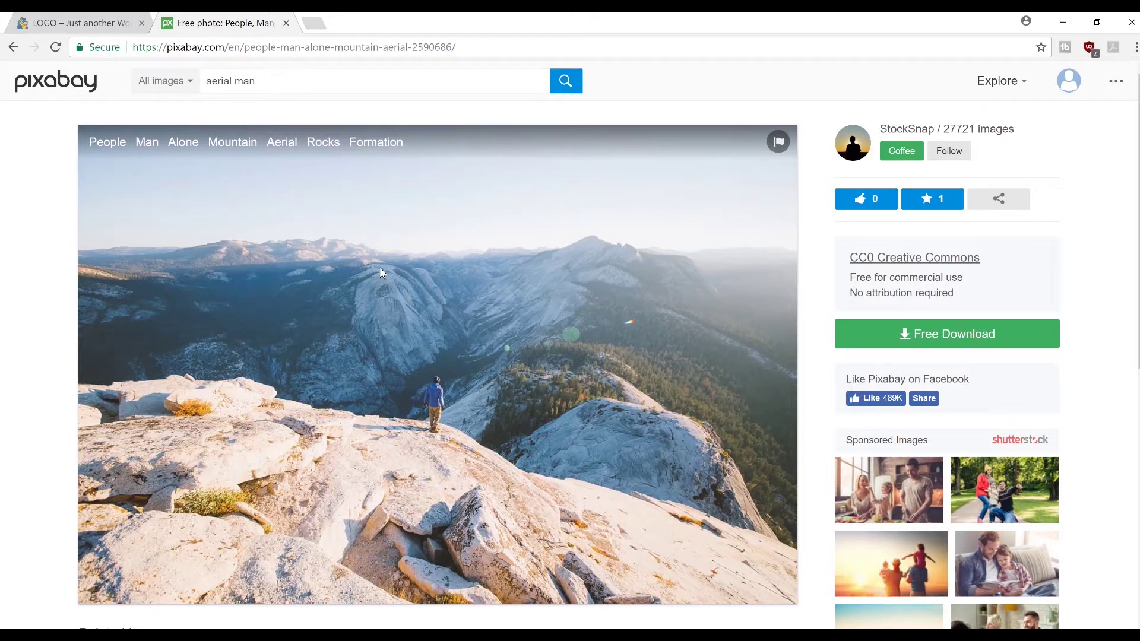
- Download the mountain photo at the 1920×1280 size
{"action": "left_click", "coordinate": [947, 334]}
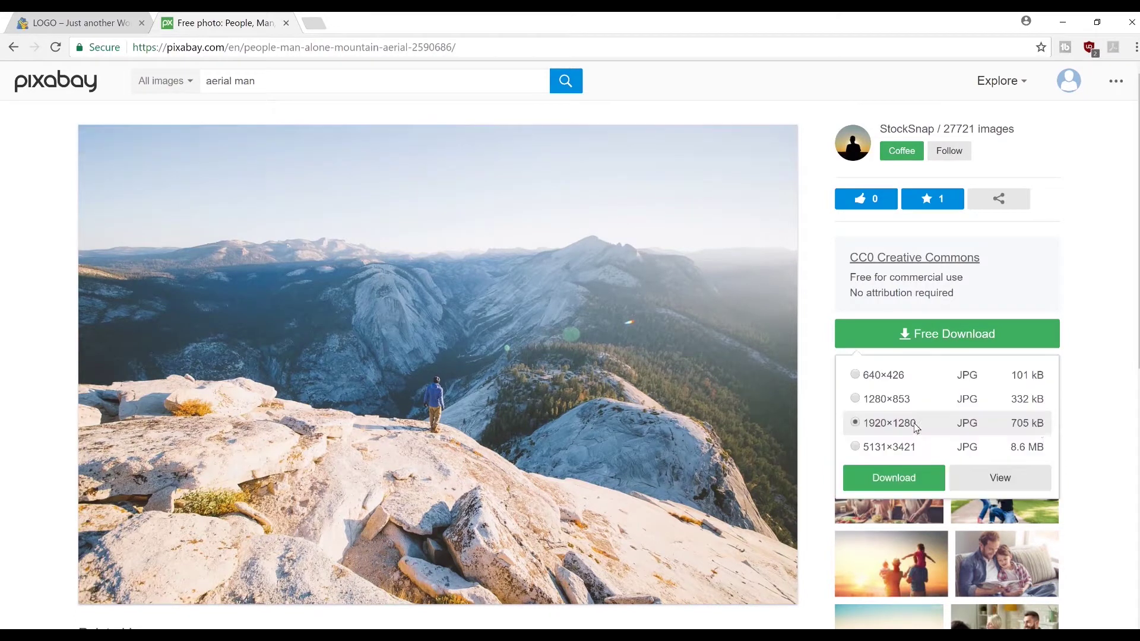
{"action": "left_click", "coordinate": [856, 447]}
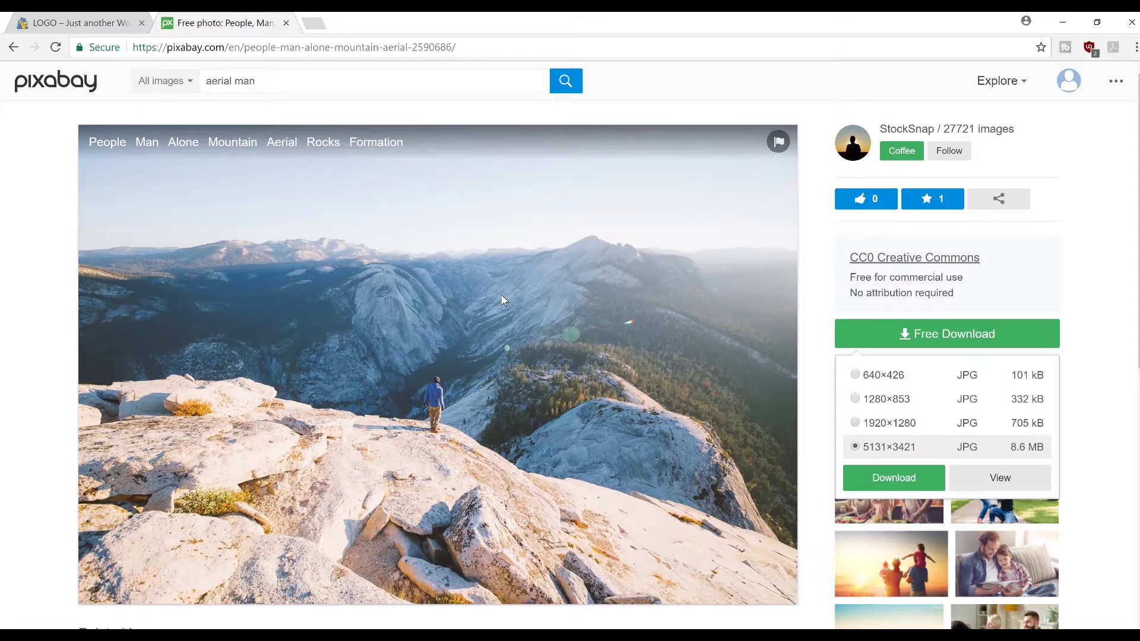
{"action": "left_click", "coordinate": [855, 422]}
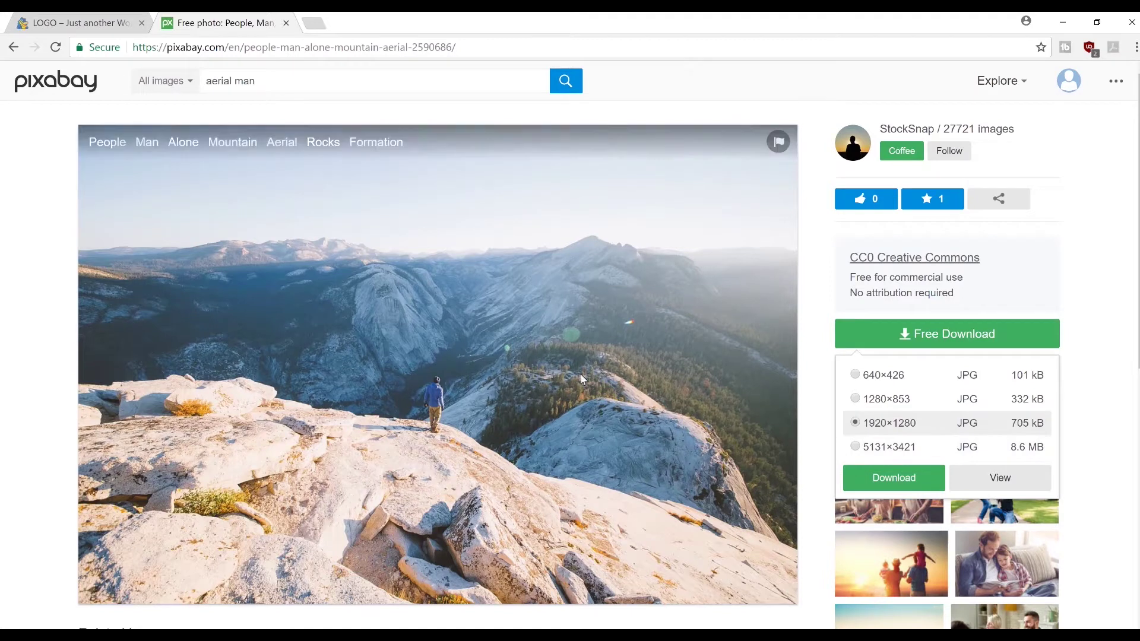
{"action": "left_click", "coordinate": [879, 481]}
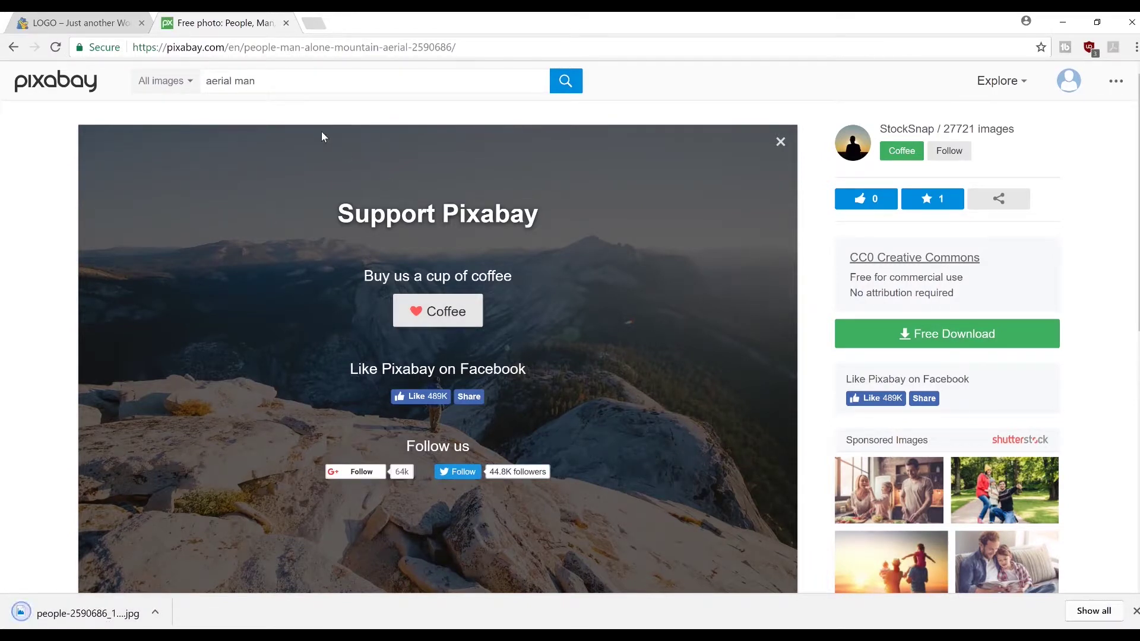
{"action": "triple_click", "coordinate": [298, 83]}
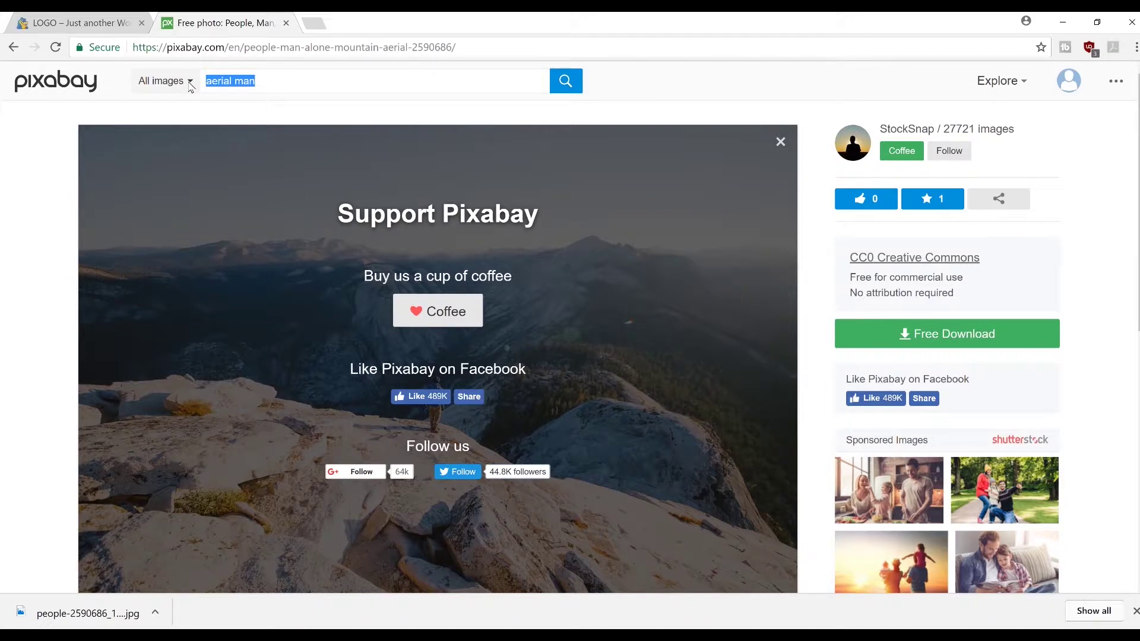
{"action": "type", "text": "mountain"}
{"action": "key", "text": "Return"}
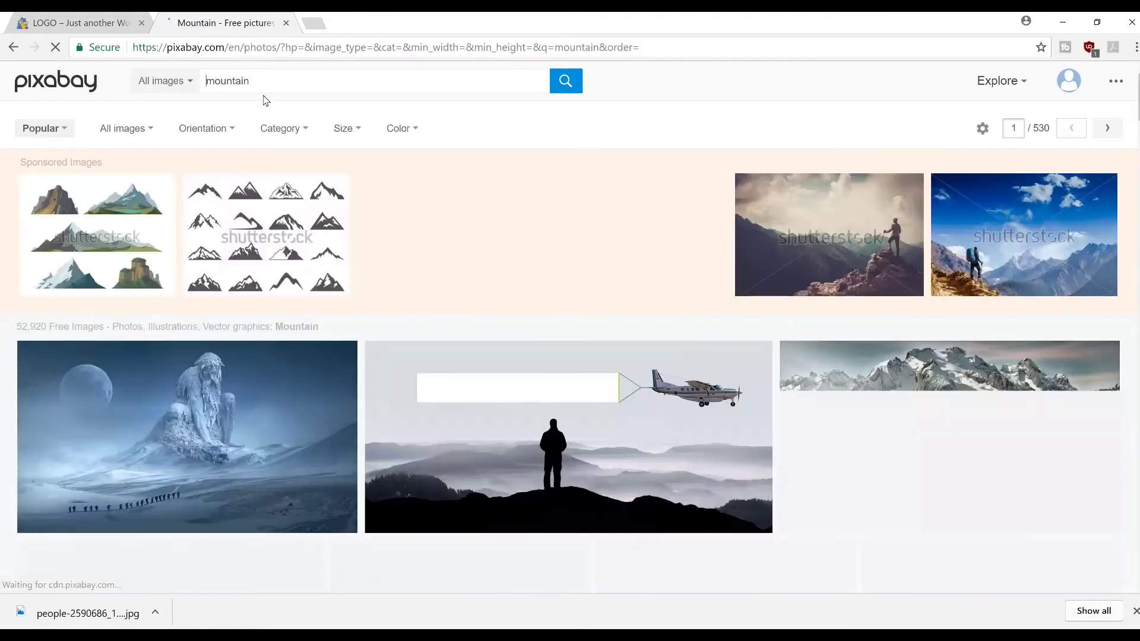
{"action": "scroll", "coordinate": [883, 315], "scroll_direction": "down", "scroll_amount": 5}
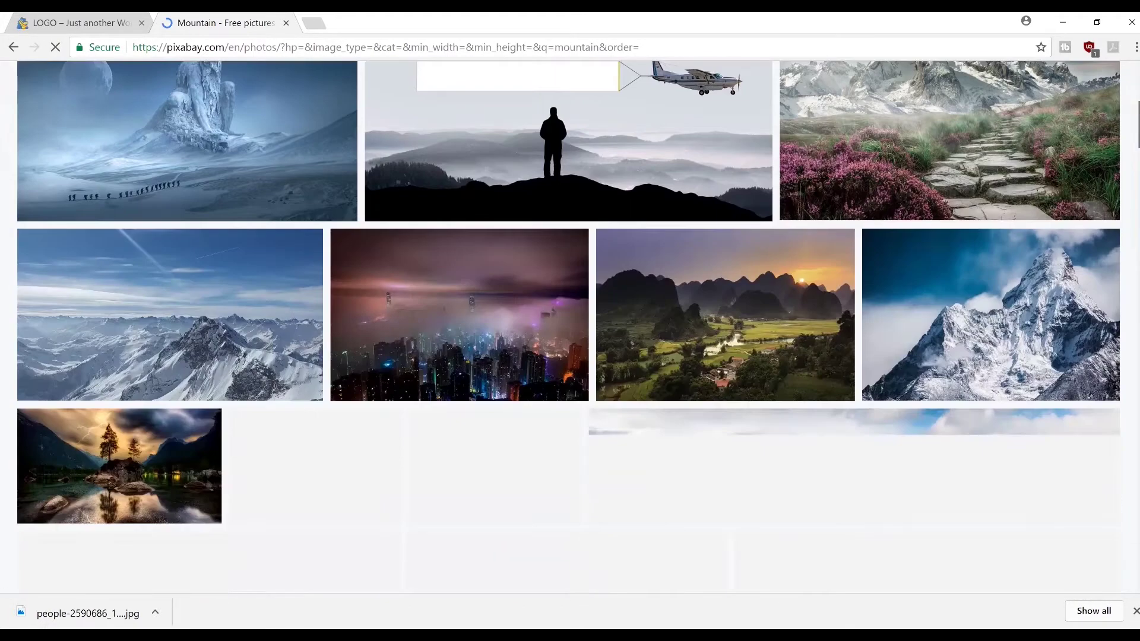
{"action": "scroll", "coordinate": [964, 174], "scroll_direction": "down", "scroll_amount": 5}
{"action": "scroll", "coordinate": [965, 174], "scroll_direction": "down", "scroll_amount": 1}
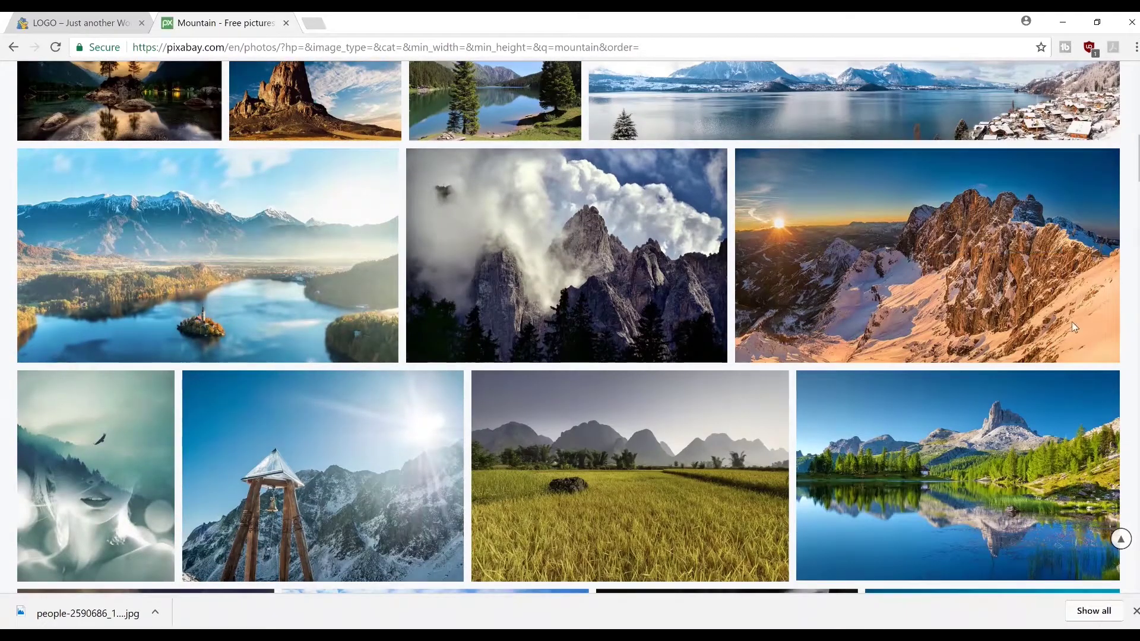
{"action": "scroll", "coordinate": [1114, 281], "scroll_direction": "down", "scroll_amount": 10}
{"action": "scroll", "coordinate": [568, 267], "scroll_direction": "down", "scroll_amount": 6}
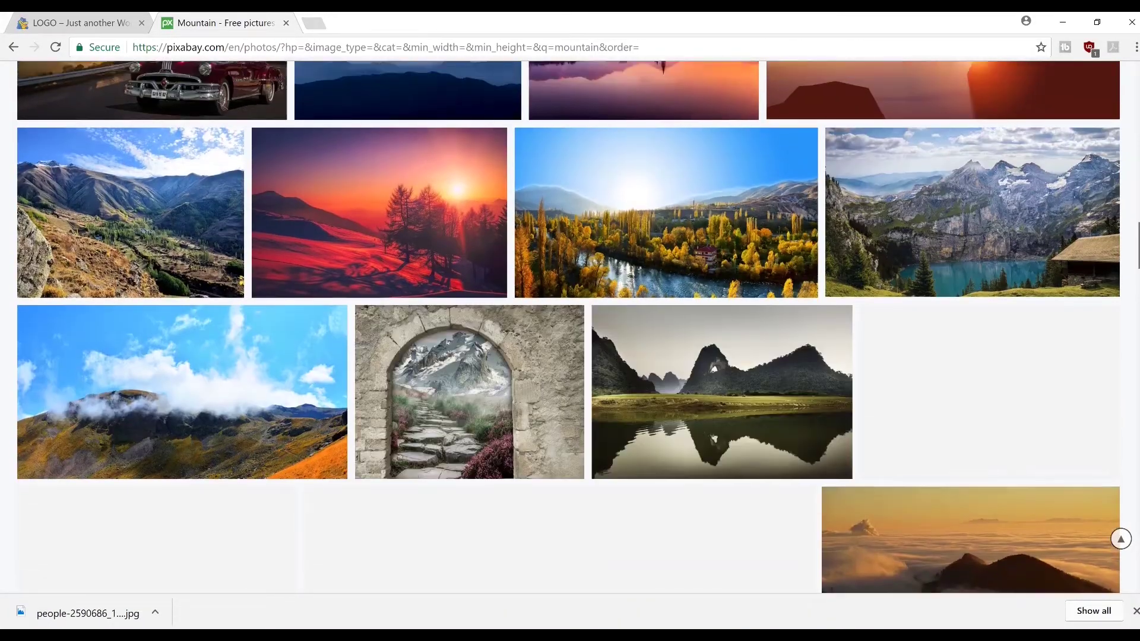
{"action": "scroll", "coordinate": [568, 326], "scroll_direction": "up", "scroll_amount": 16}
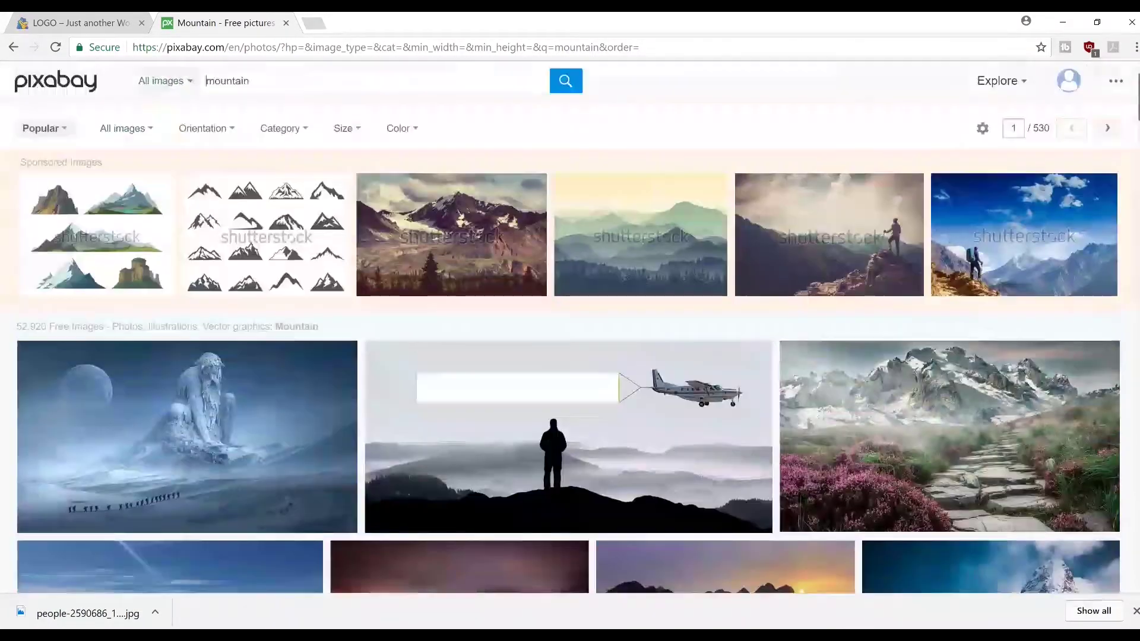
{"action": "key", "text": "alt+Left"}
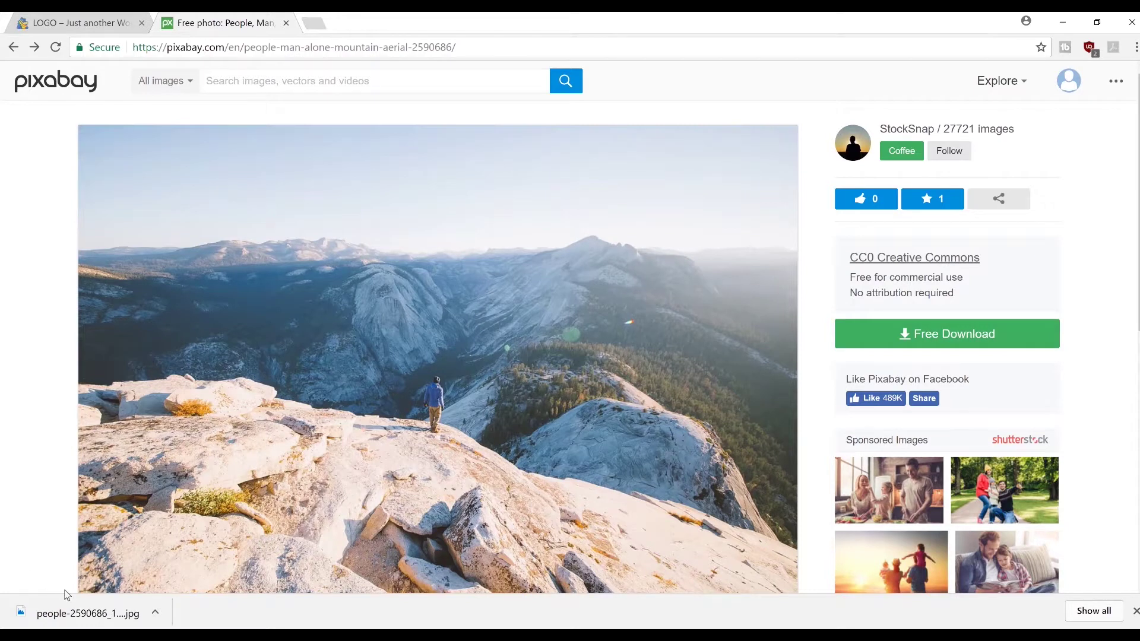
- Back on the WordPress tab, open the Customizer's Big Title Section
{"action": "left_click", "coordinate": [54, 22]}
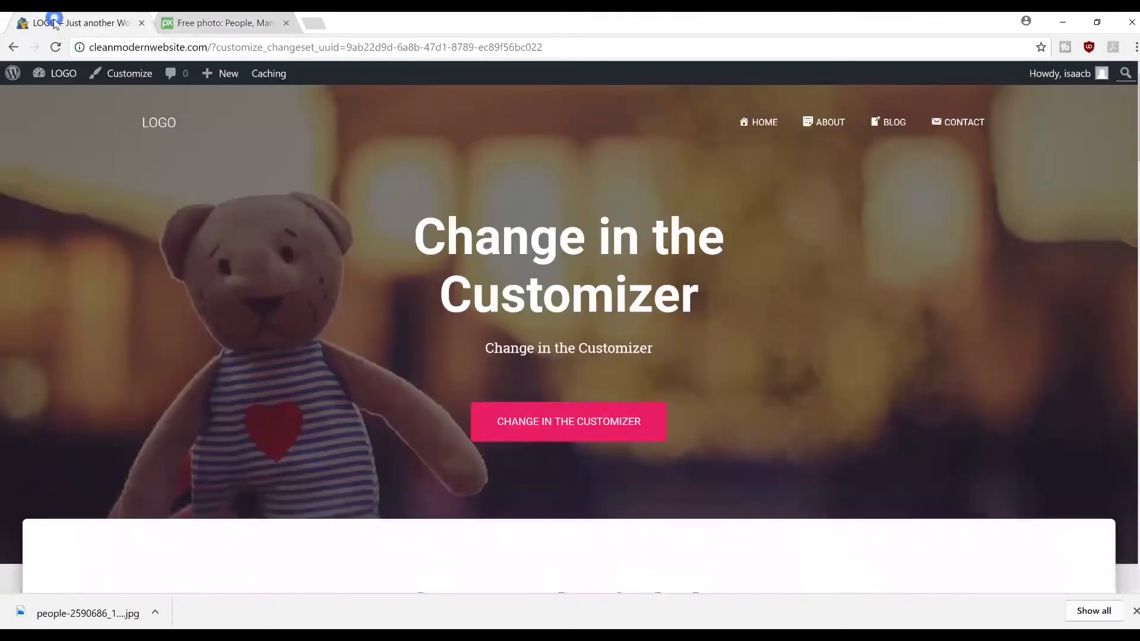
{"action": "left_click", "coordinate": [126, 74]}
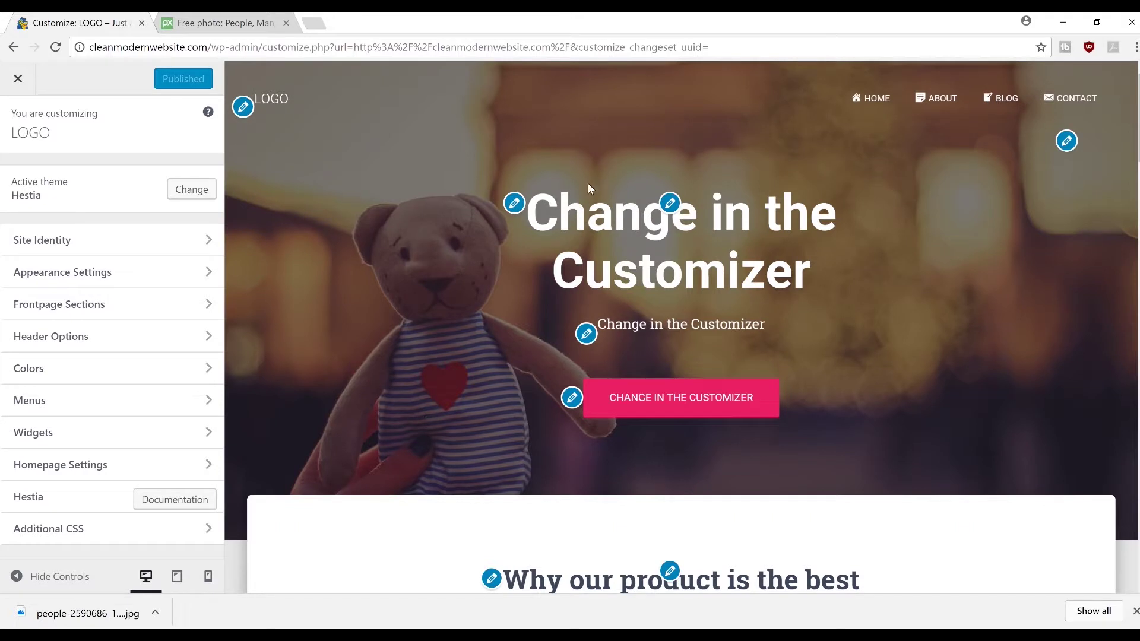
{"action": "left_click", "coordinate": [517, 209]}
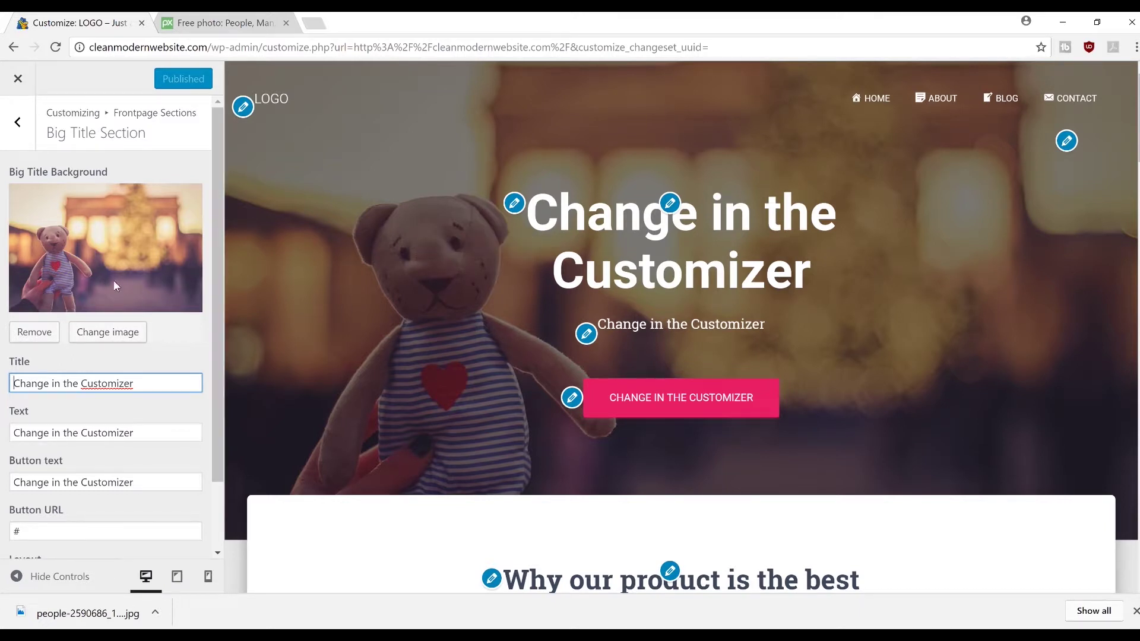
- Upload the downloaded mountain-ridge jpg and set it as the Big Title background image
{"action": "left_click", "coordinate": [90, 333]}
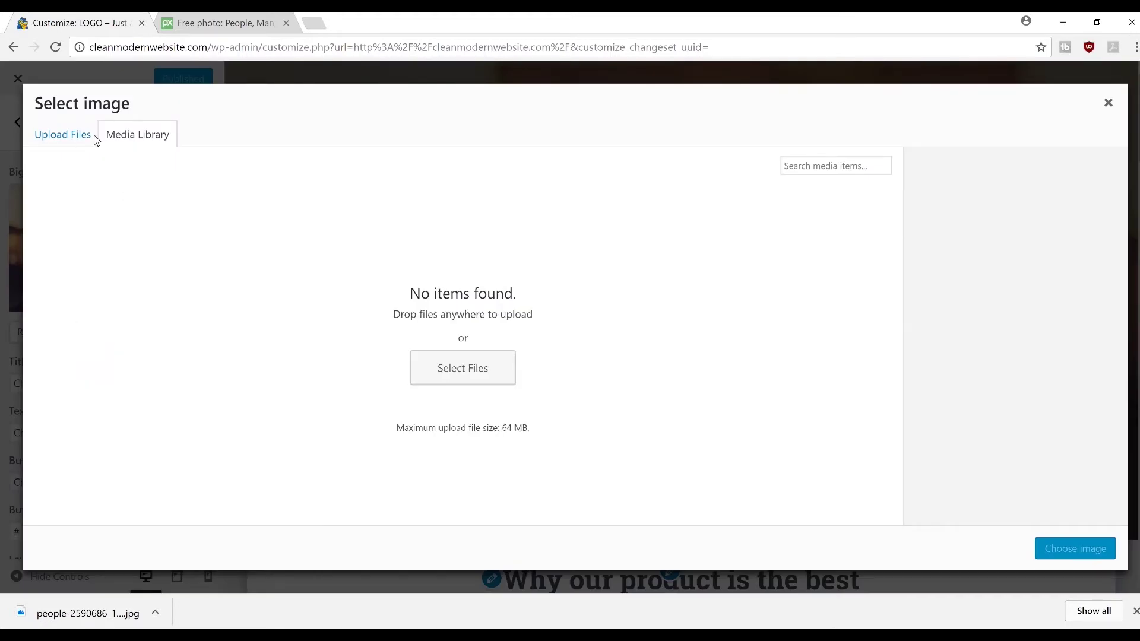
{"action": "left_click", "coordinate": [77, 133]}
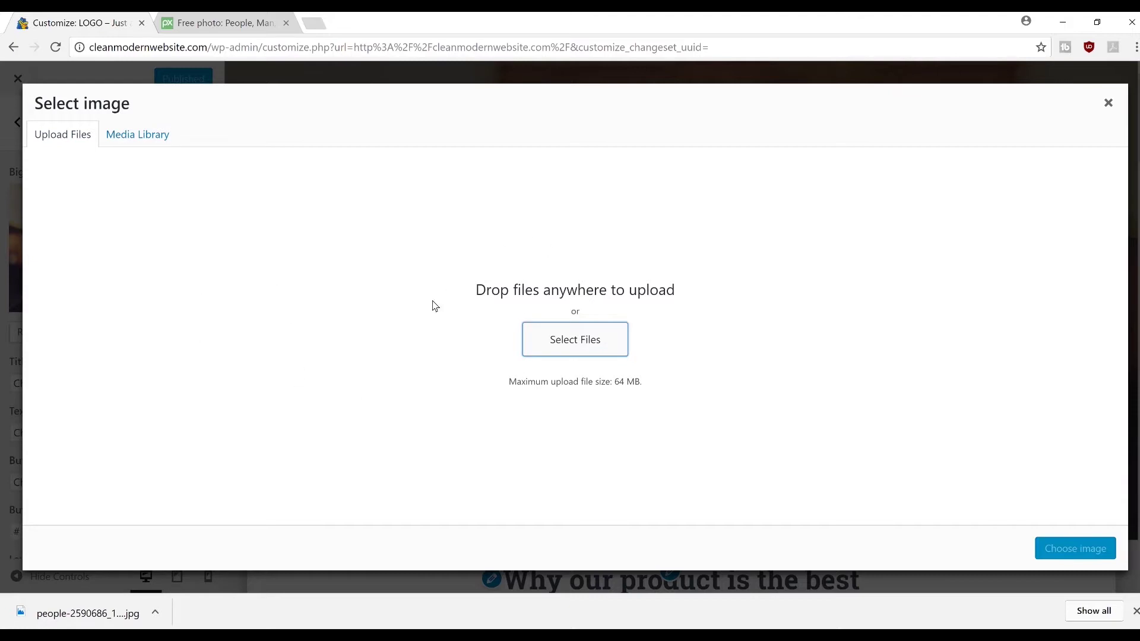
{"action": "left_click_drag", "start_coordinate": [88, 613], "coordinate": [565, 328]}
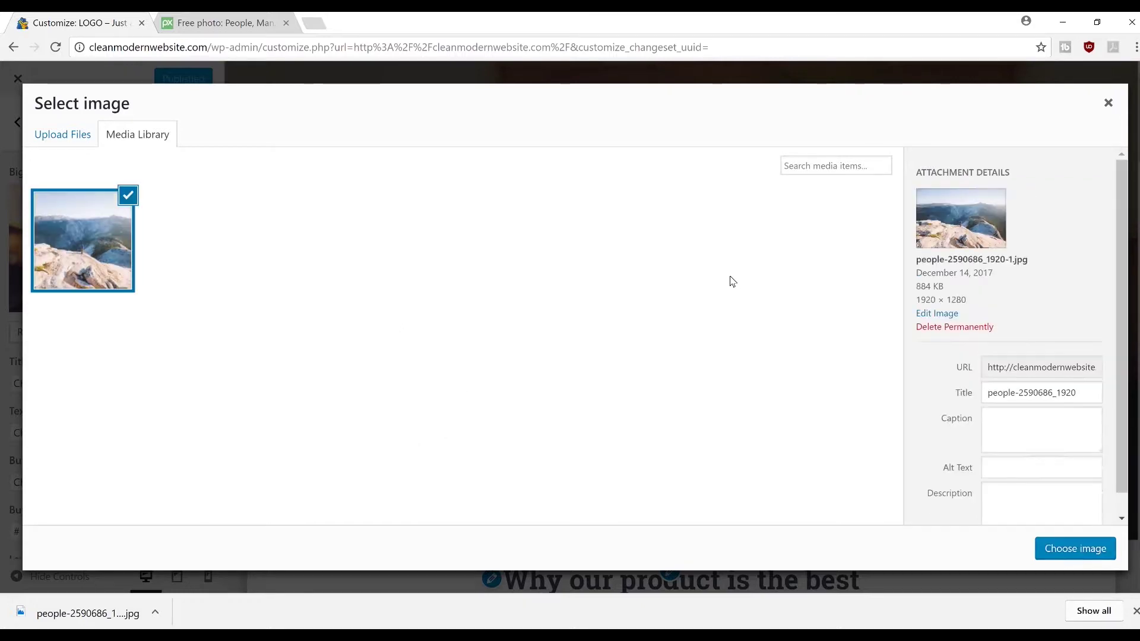
{"action": "left_click", "coordinate": [1072, 555]}
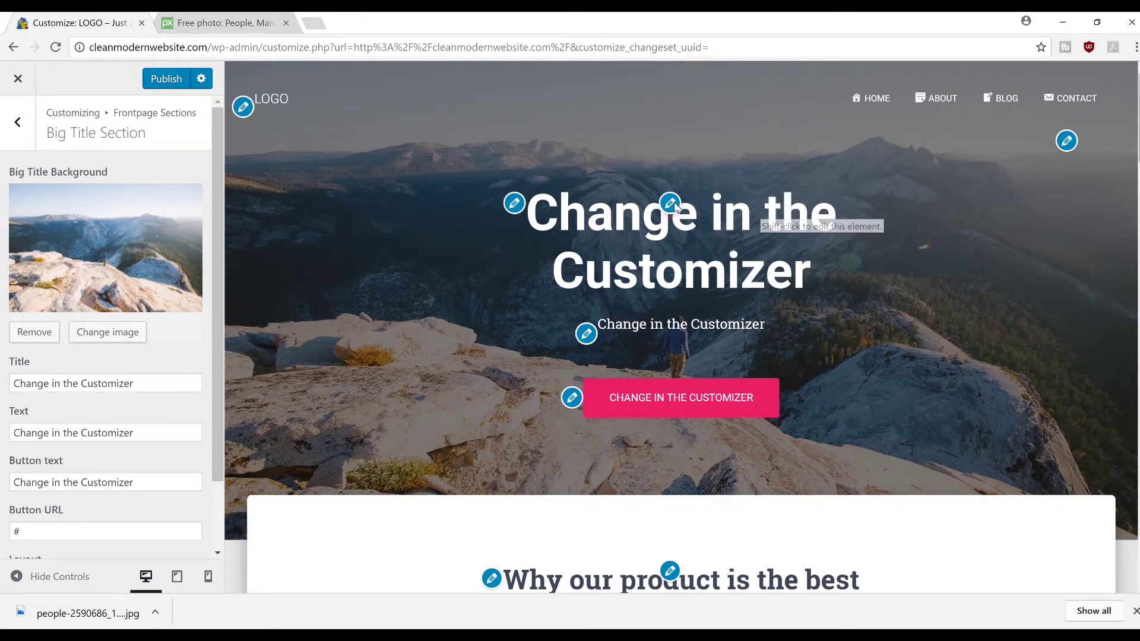
- Set the hero title to INSPIRE and keep the subtitle as 'Live Your Life.'
{"action": "left_click", "coordinate": [671, 205]}
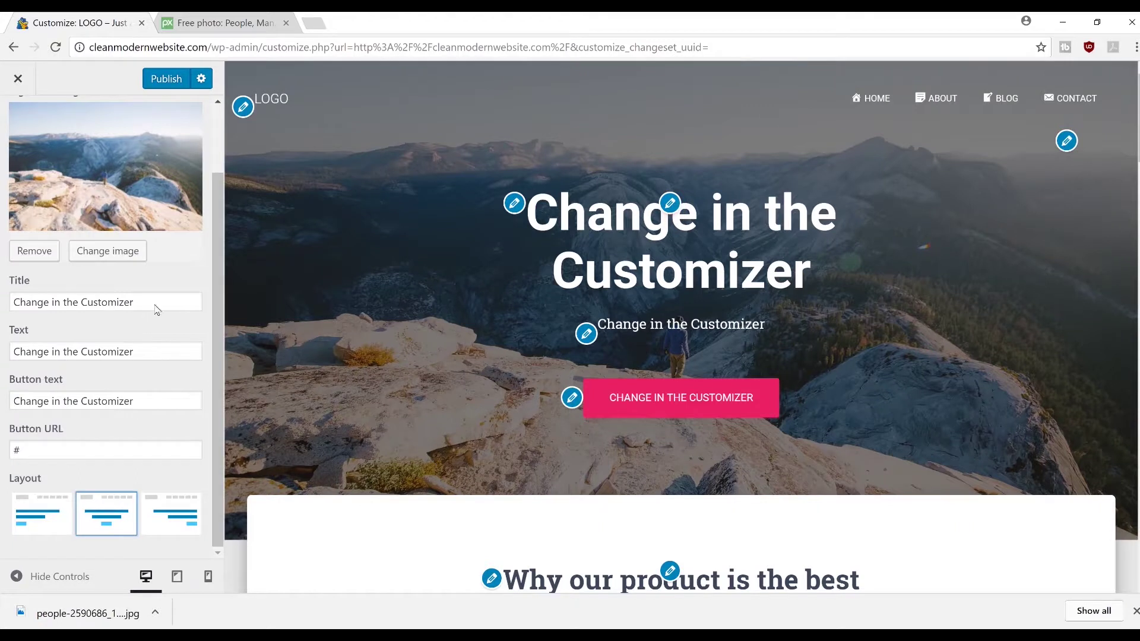
{"action": "left_click_drag", "start_coordinate": [162, 302], "coordinate": [1, 304]}
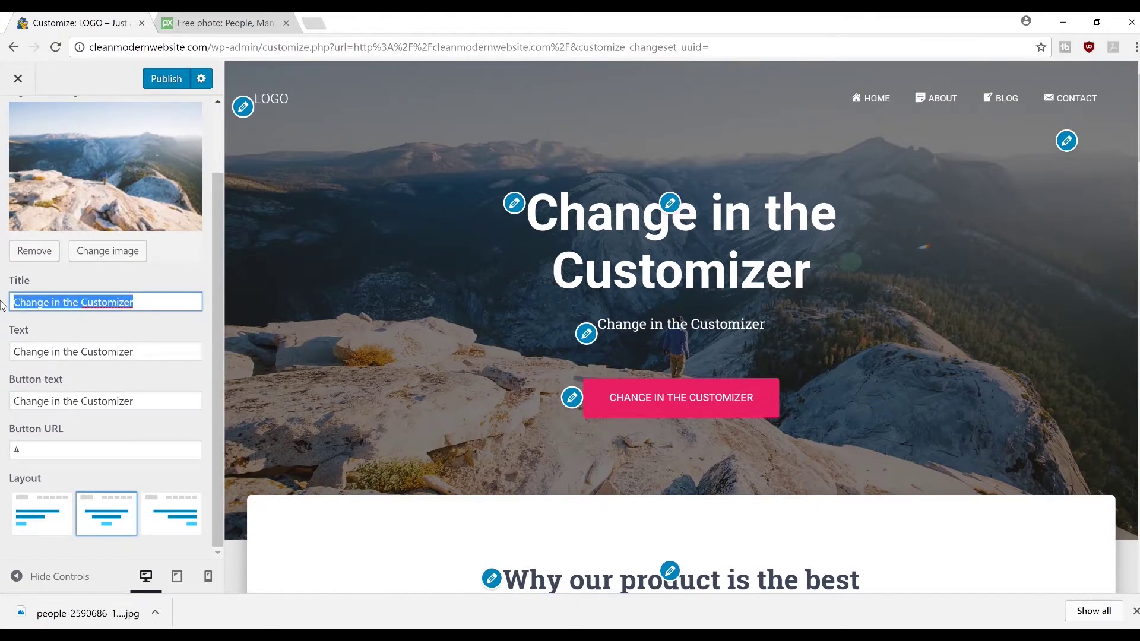
{"action": "type", "text": "I"}
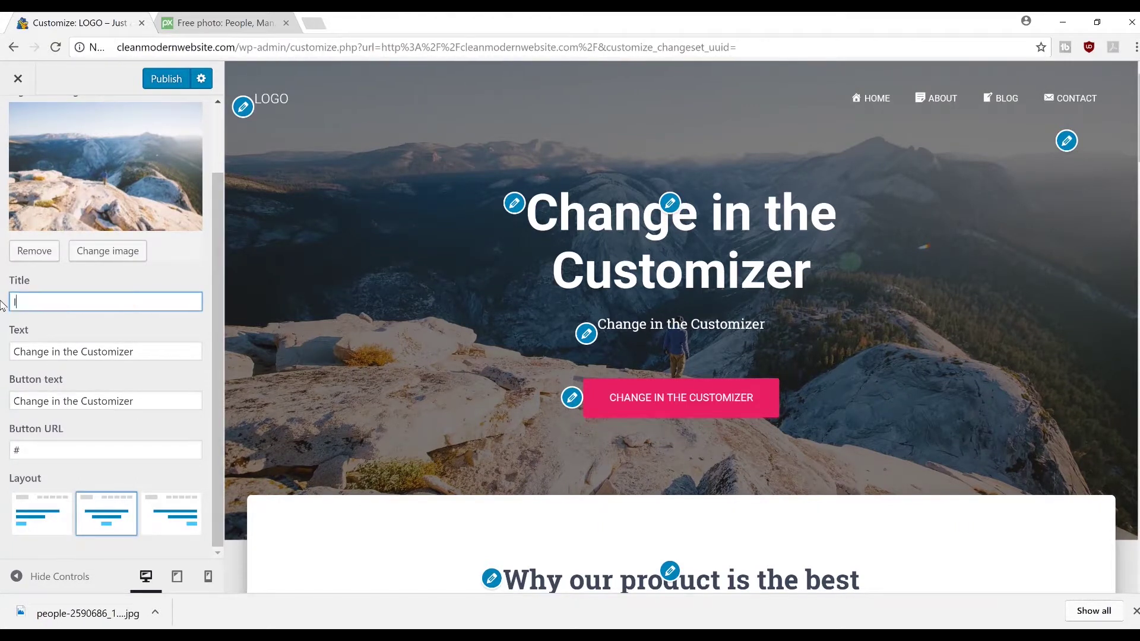
{"action": "type", "text": "NSPIRE"}
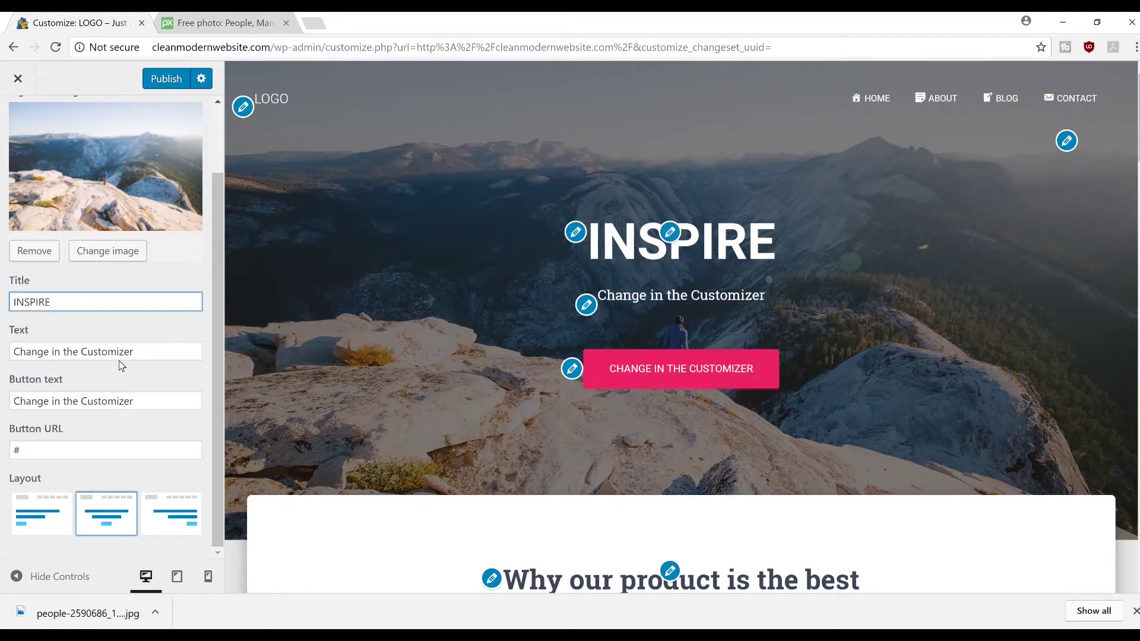
{"action": "triple_click", "coordinate": [158, 351]}
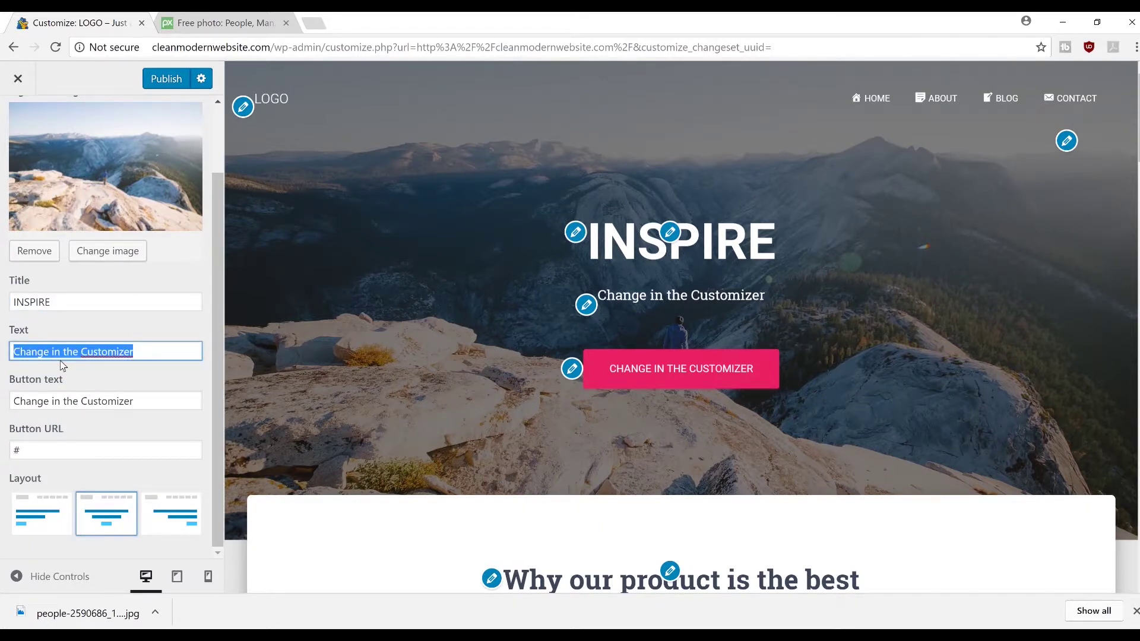
{"action": "type", "text": "Live Your Life."}
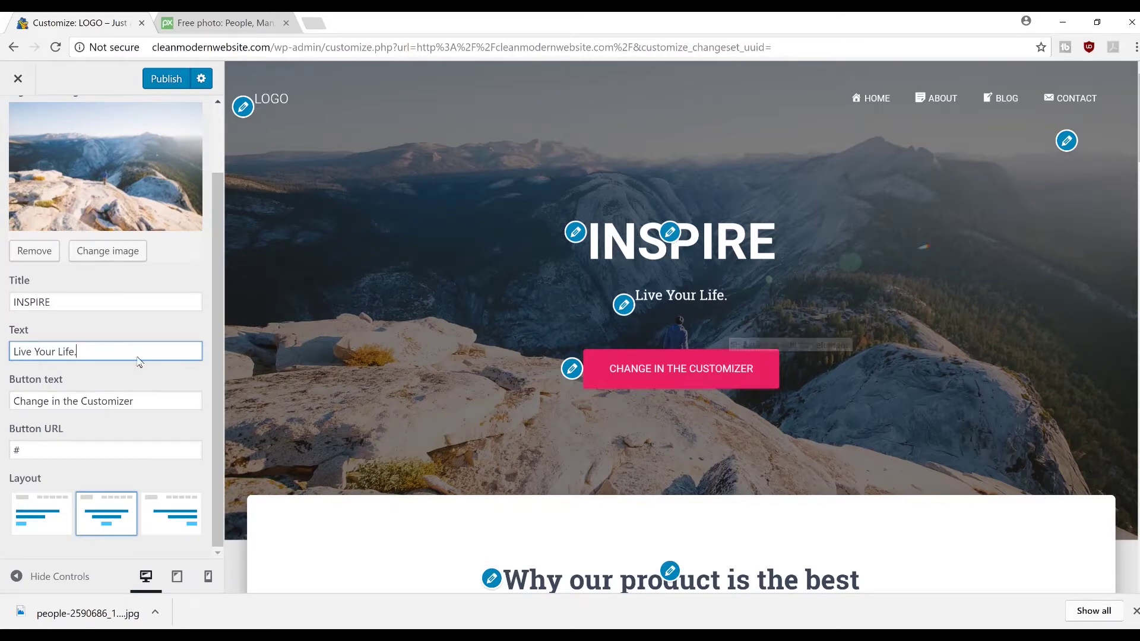
{"action": "triple_click", "coordinate": [119, 351]}
{"action": "key", "text": "BackSpace"}
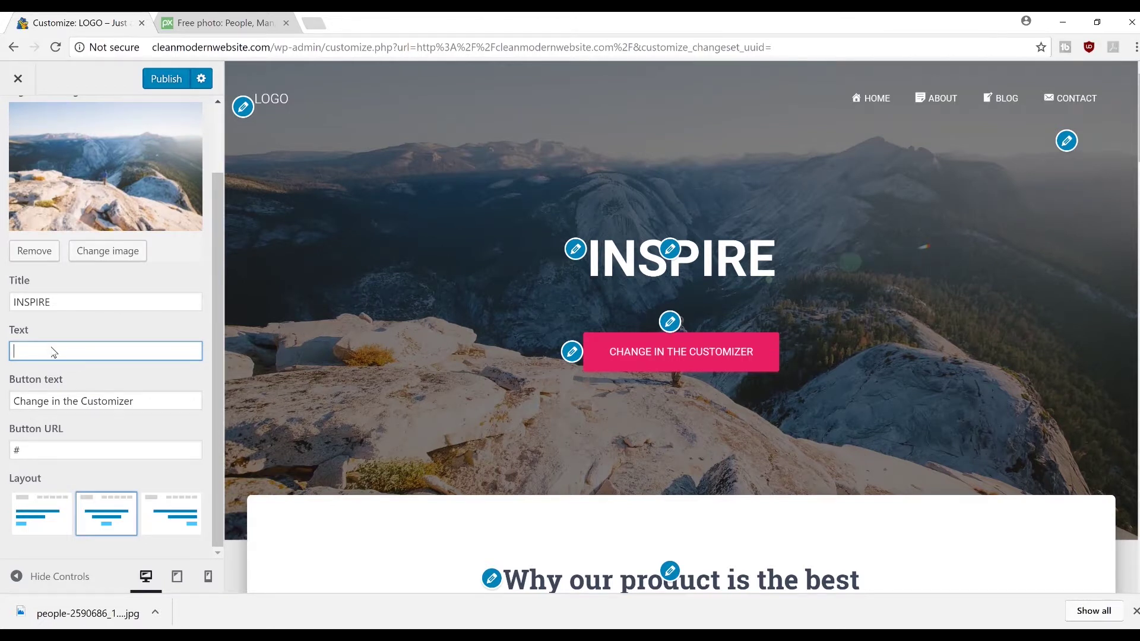
{"action": "key", "text": "ctrl+z"}
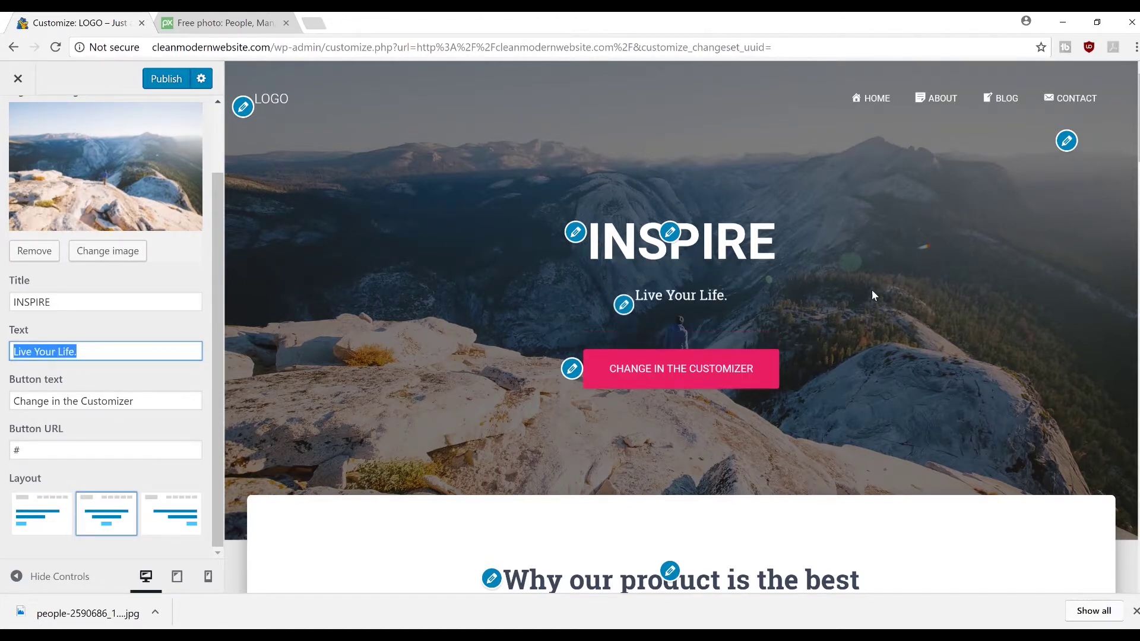
- Change the button text to 'Find Out More' and clear the placeholder # button link
{"action": "key", "text": "Tab"}
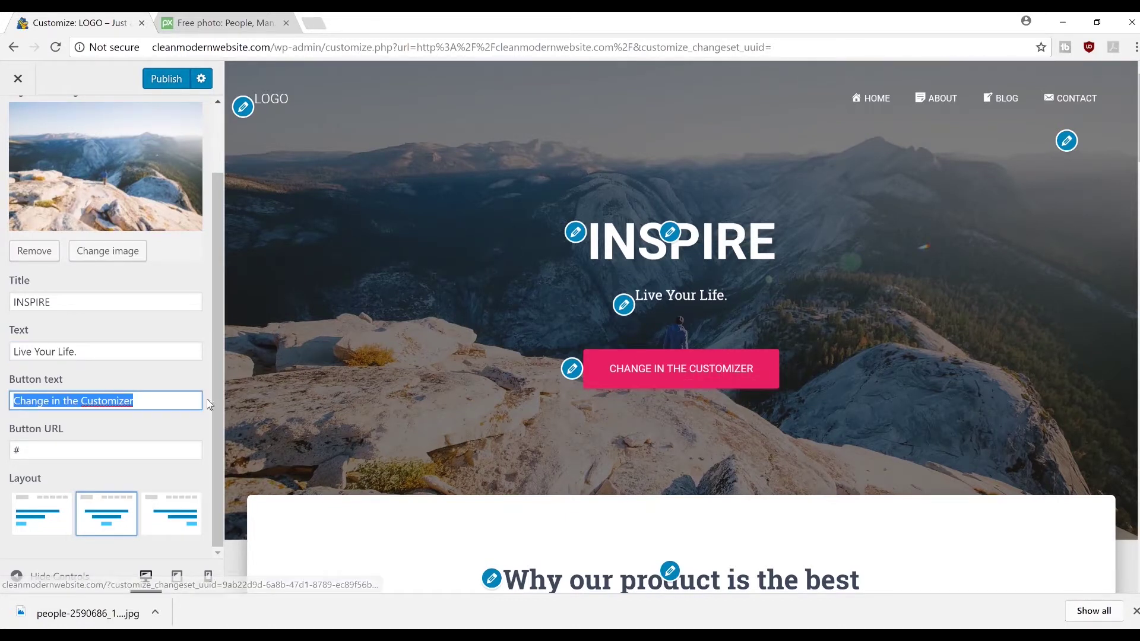
{"action": "left_click_drag", "start_coordinate": [140, 406], "coordinate": [8, 404]}
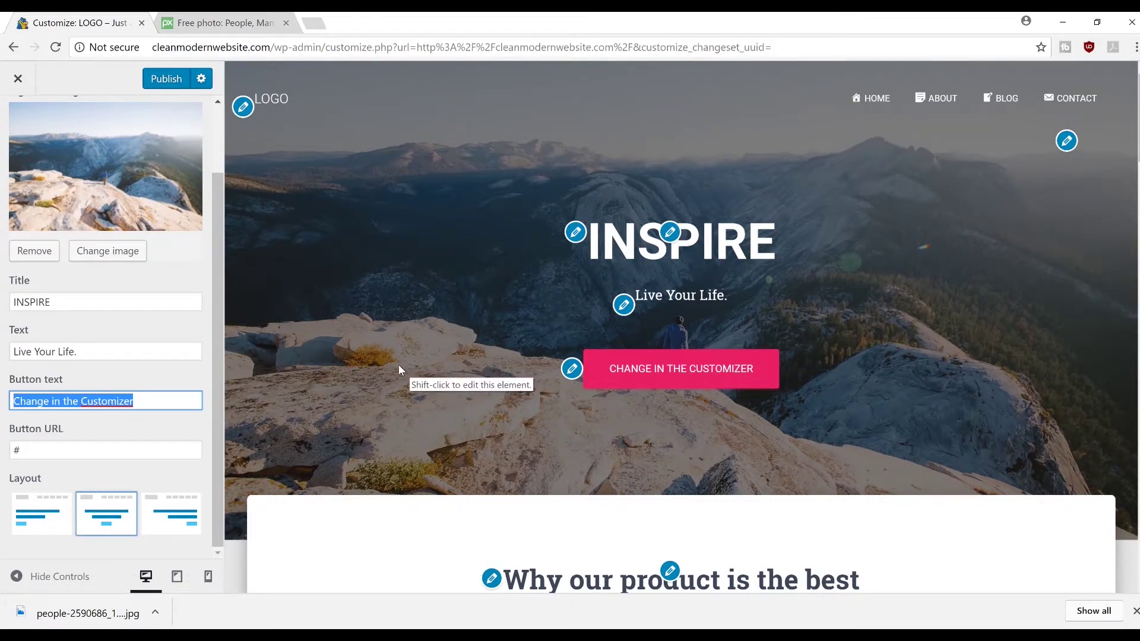
{"action": "type", "text": "Find Out More"}
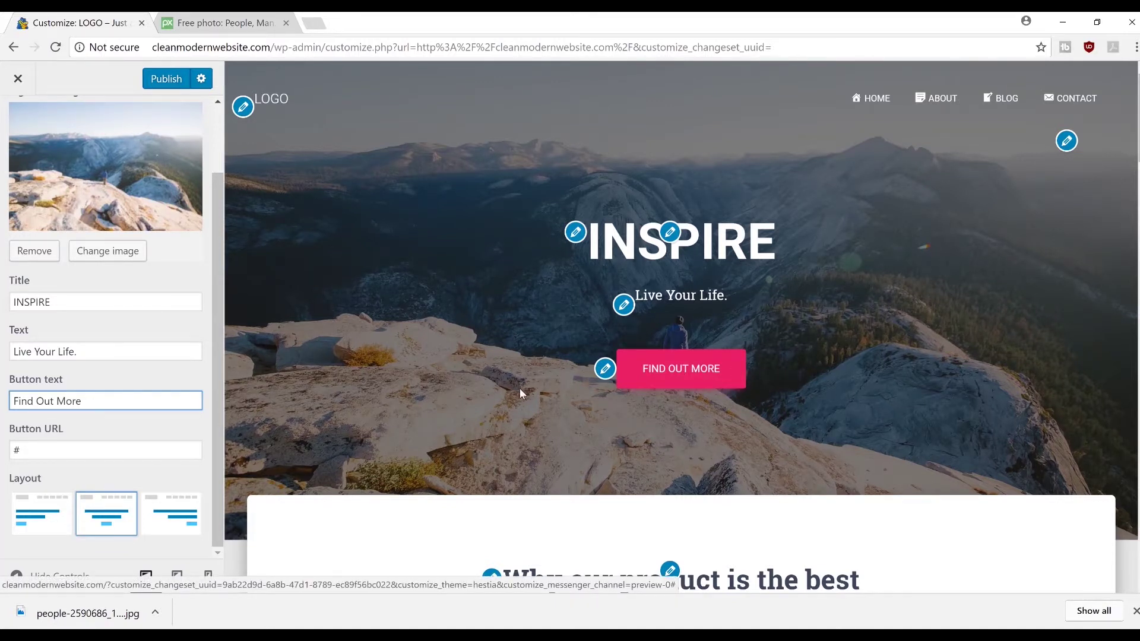
{"action": "left_click", "coordinate": [38, 450]}
{"action": "key", "text": "BackSpace"}
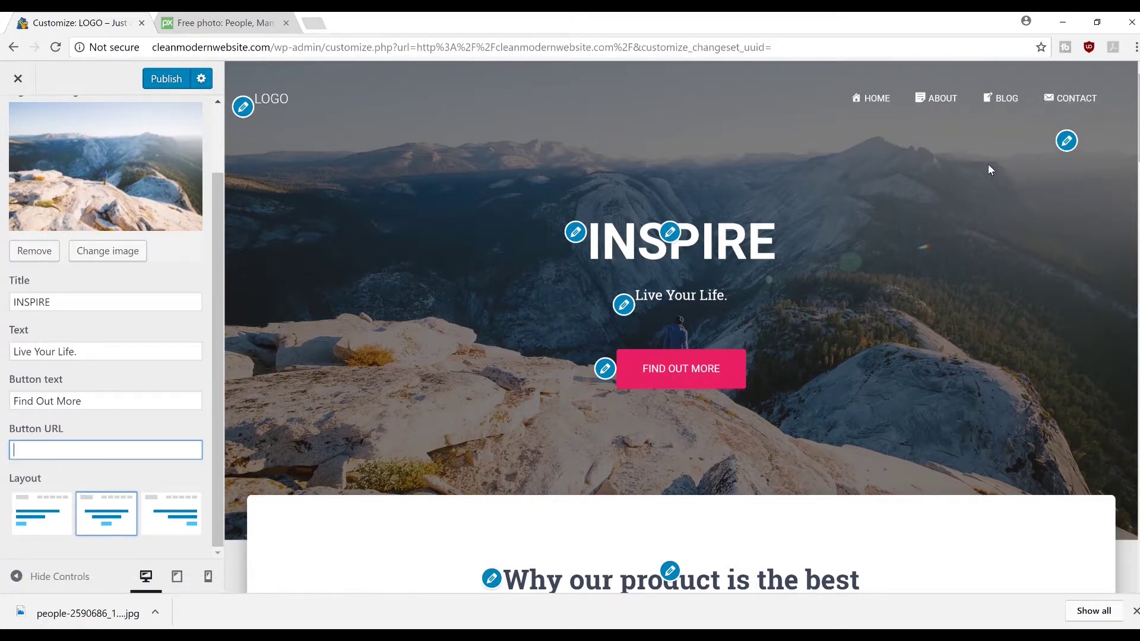
- Open the Contact page in a new tab and copy its address
{"action": "right_click", "coordinate": [1060, 99]}
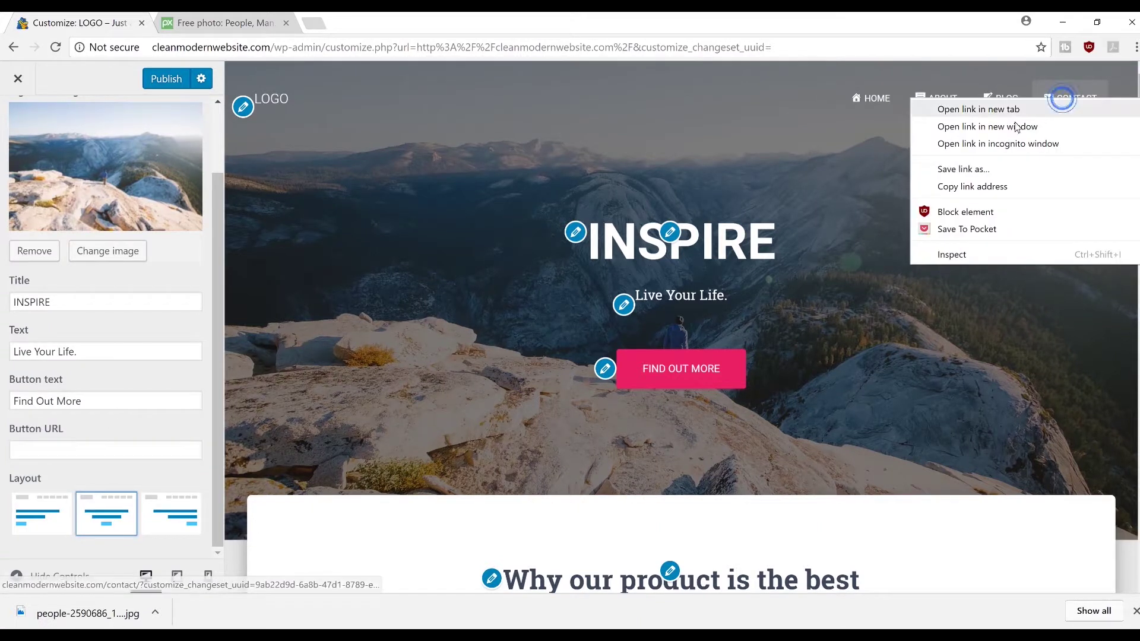
{"action": "left_click", "coordinate": [980, 111]}
{"action": "left_click", "coordinate": [209, 22]}
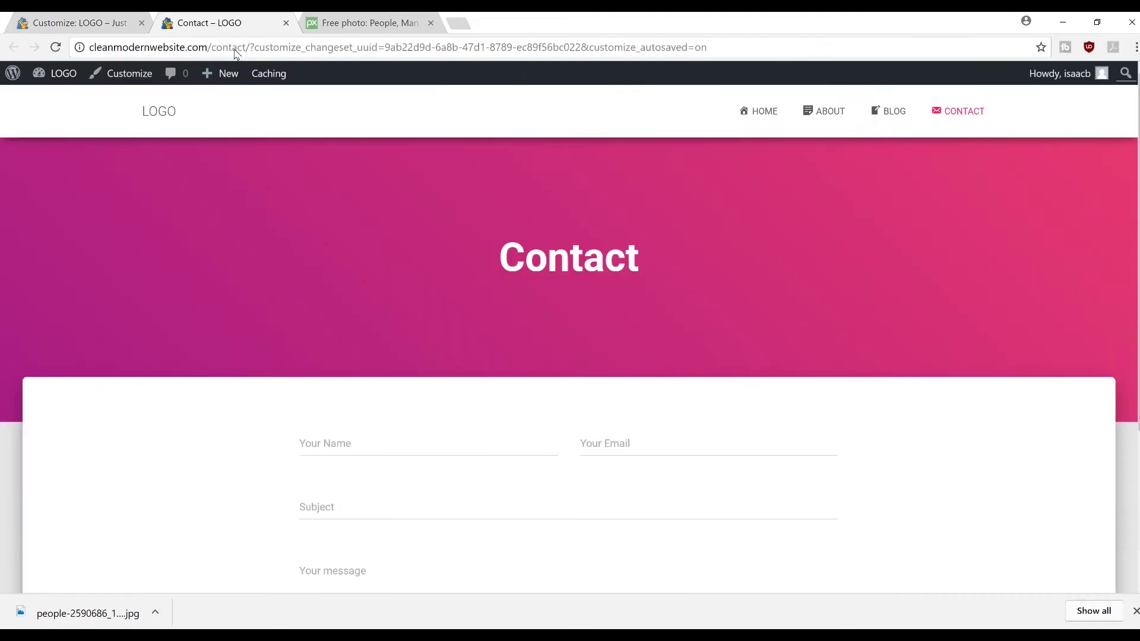
{"action": "left_click_drag", "start_coordinate": [250, 50], "coordinate": [71, 57]}
{"action": "key", "text": "ctrl+c"}
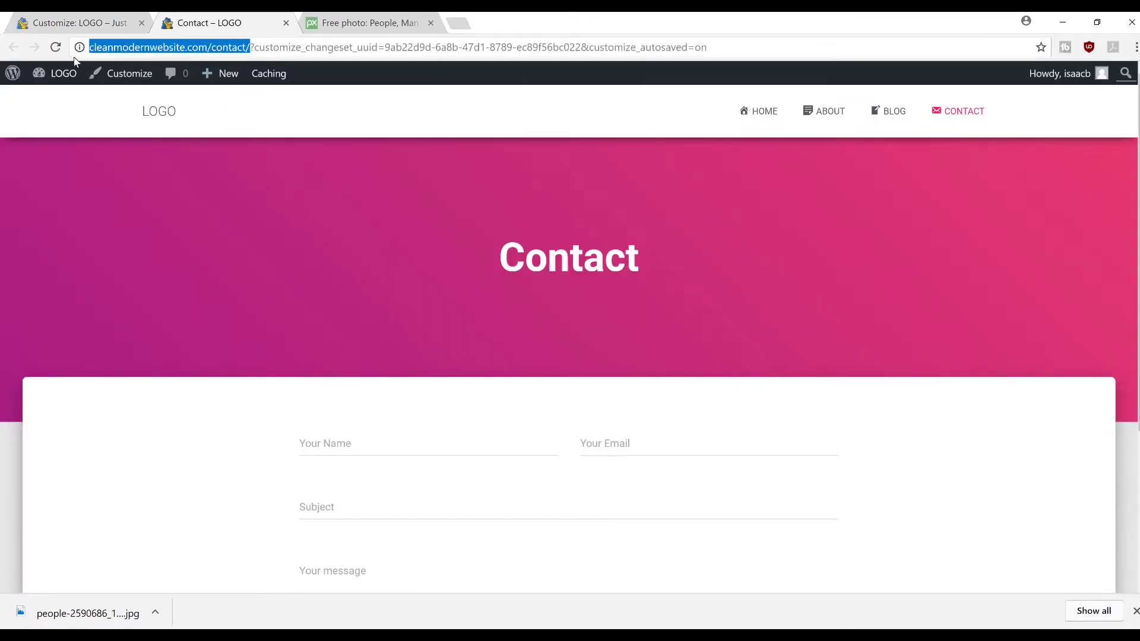
{"action": "left_click", "coordinate": [100, 22]}
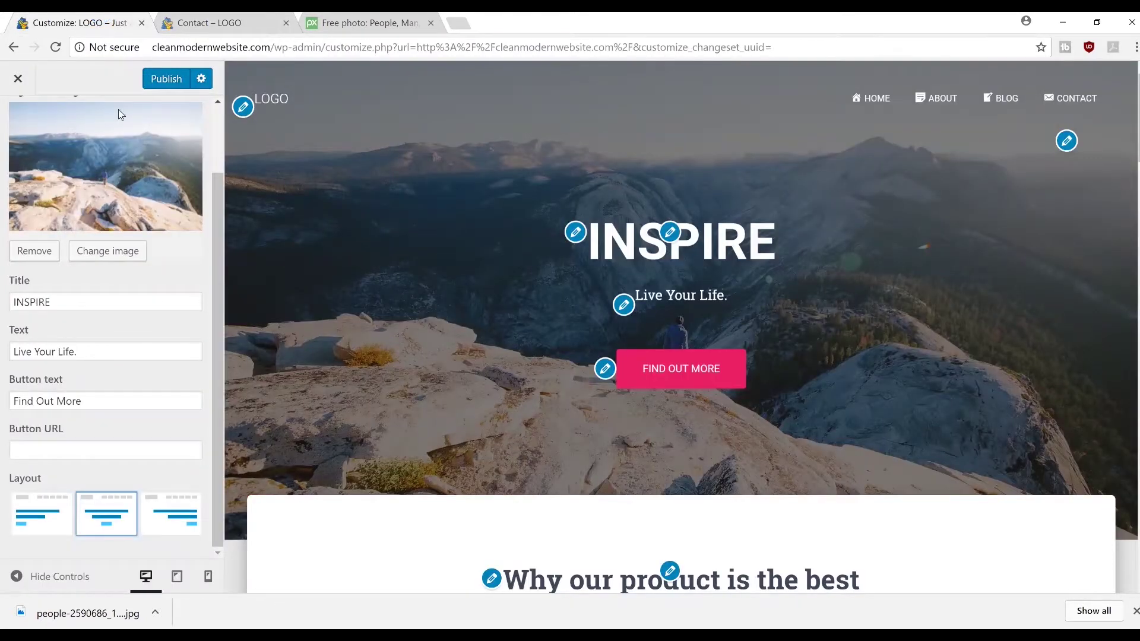
{"action": "left_click", "coordinate": [67, 451]}
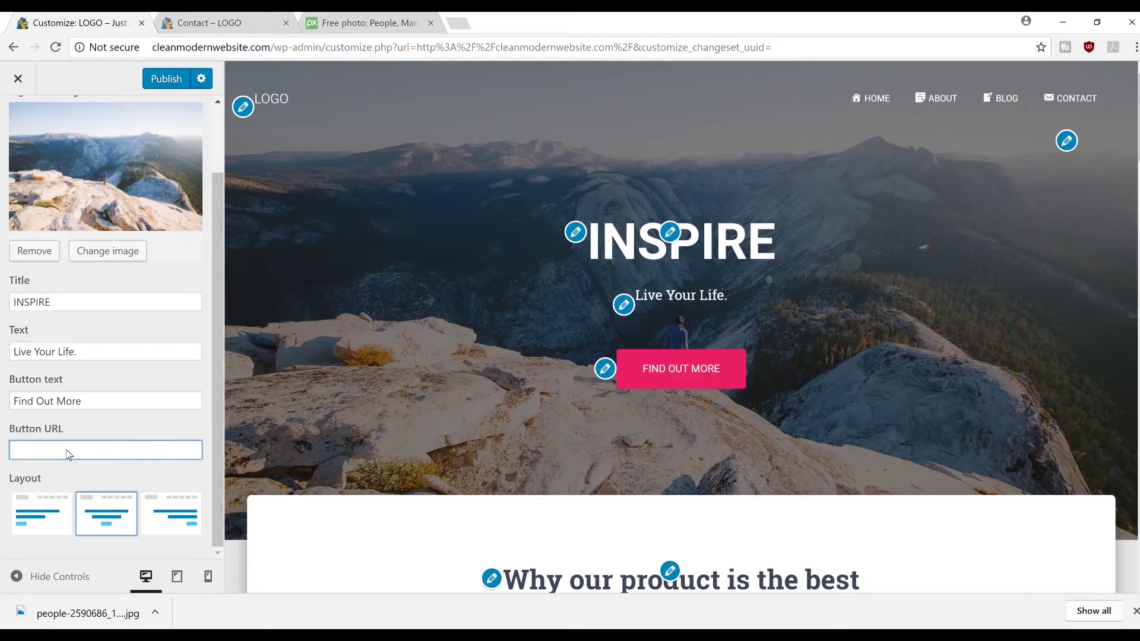
{"action": "key", "text": "ctrl+v"}
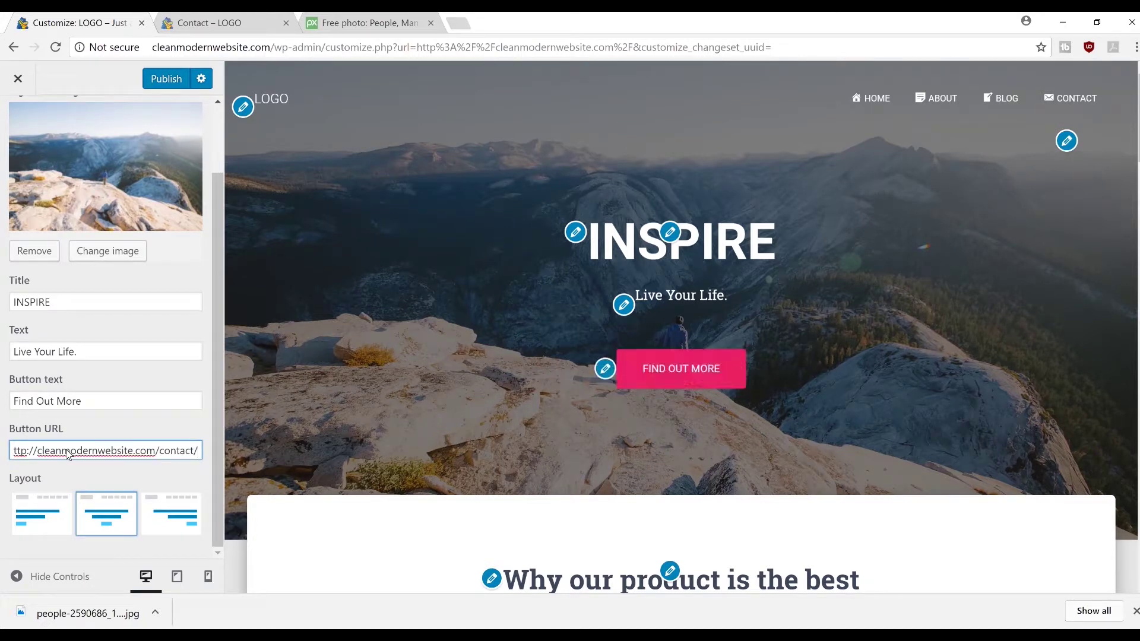
{"action": "left_click", "coordinate": [693, 368]}
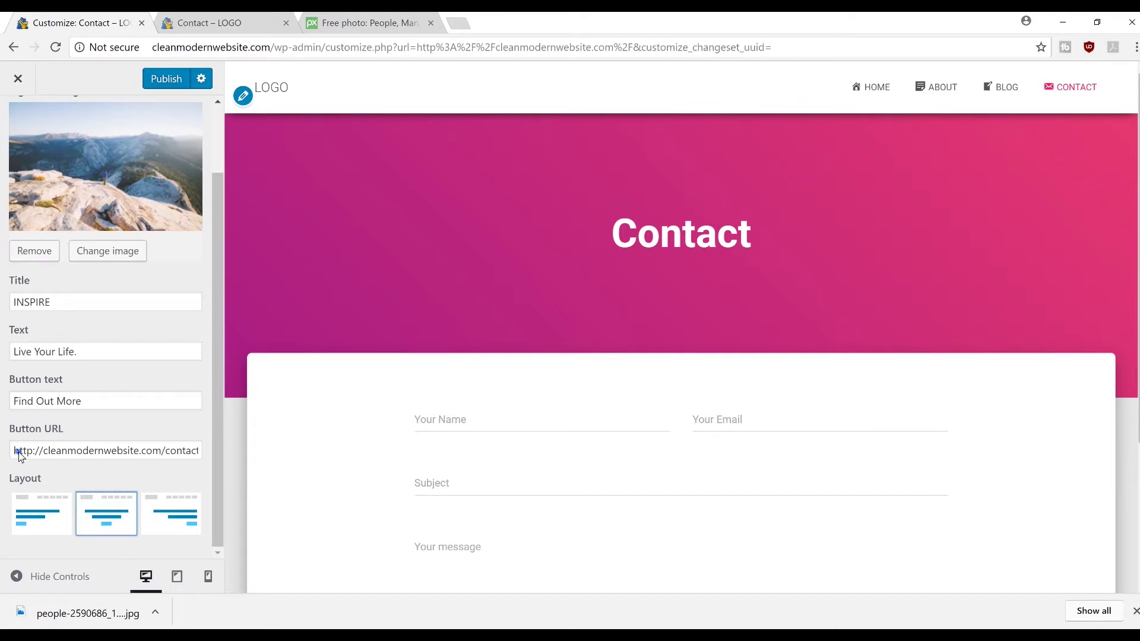
{"action": "left_click_drag", "start_coordinate": [14, 451], "coordinate": [287, 453]}
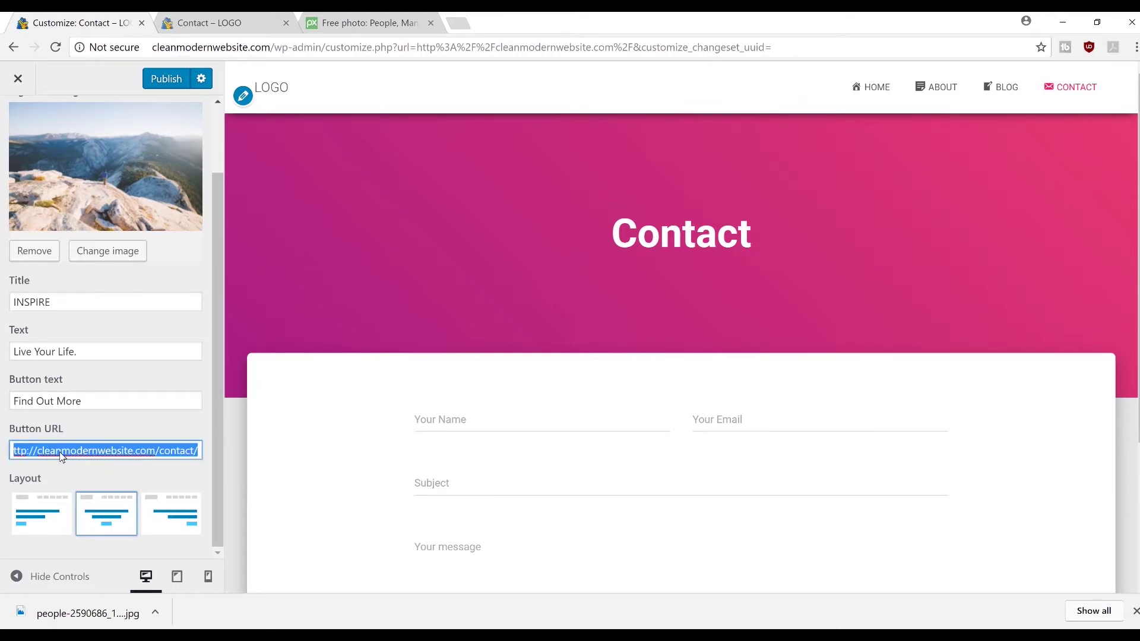
{"action": "left_click", "coordinate": [138, 453]}
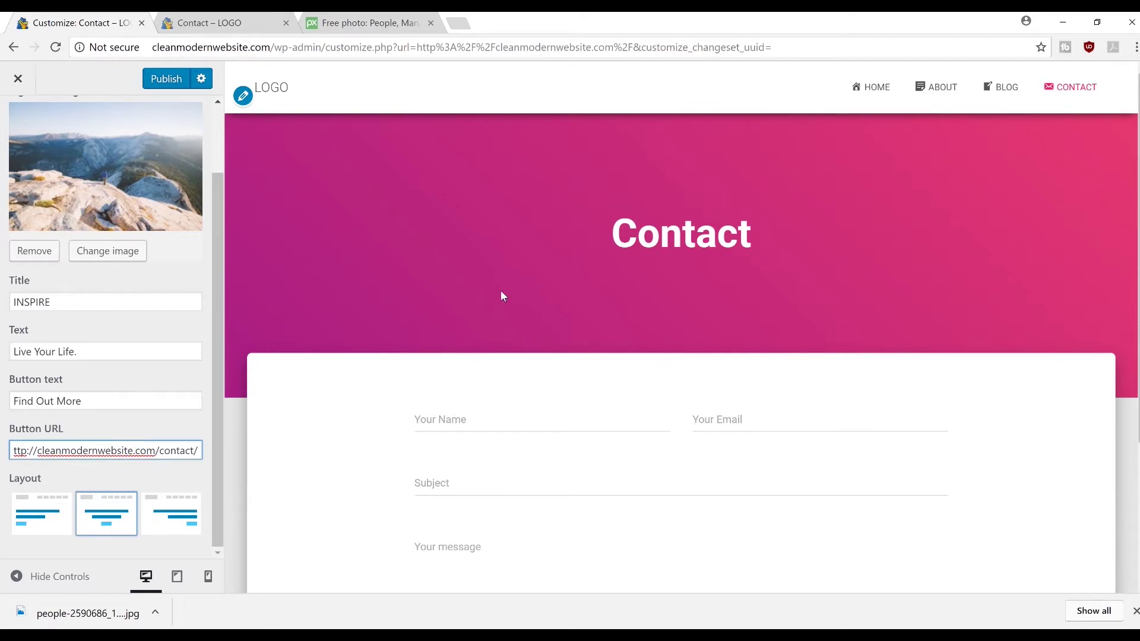
{"action": "left_click", "coordinate": [274, 95]}
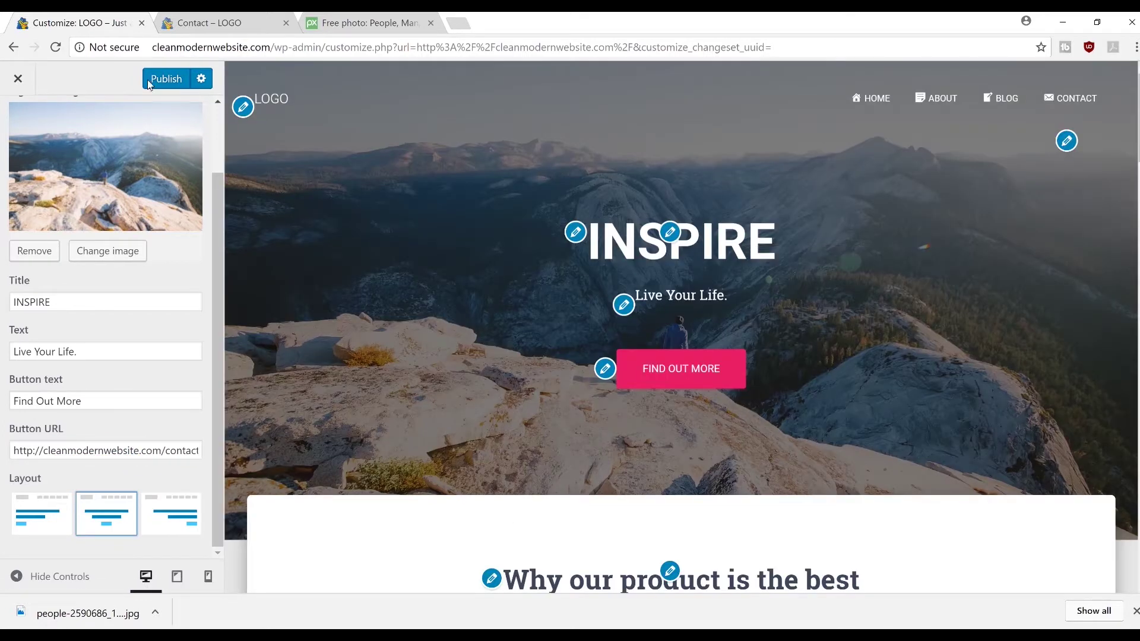
- Publish the Customizer changes and close it to view the live INSPIRE front page
{"action": "left_click", "coordinate": [173, 80]}
{"action": "left_click", "coordinate": [17, 78]}
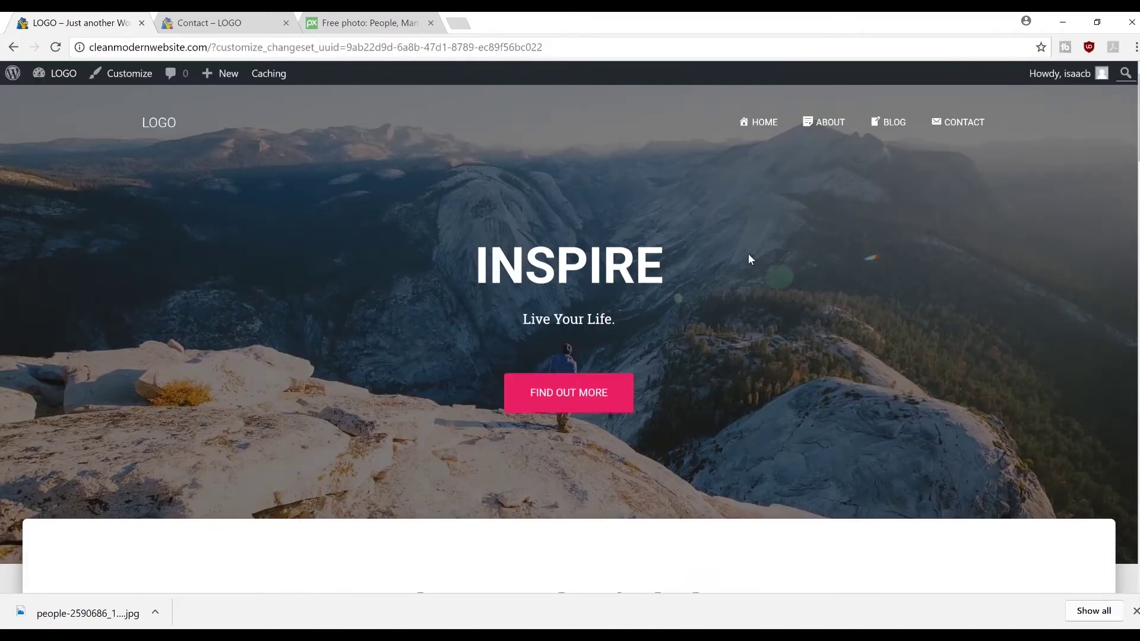
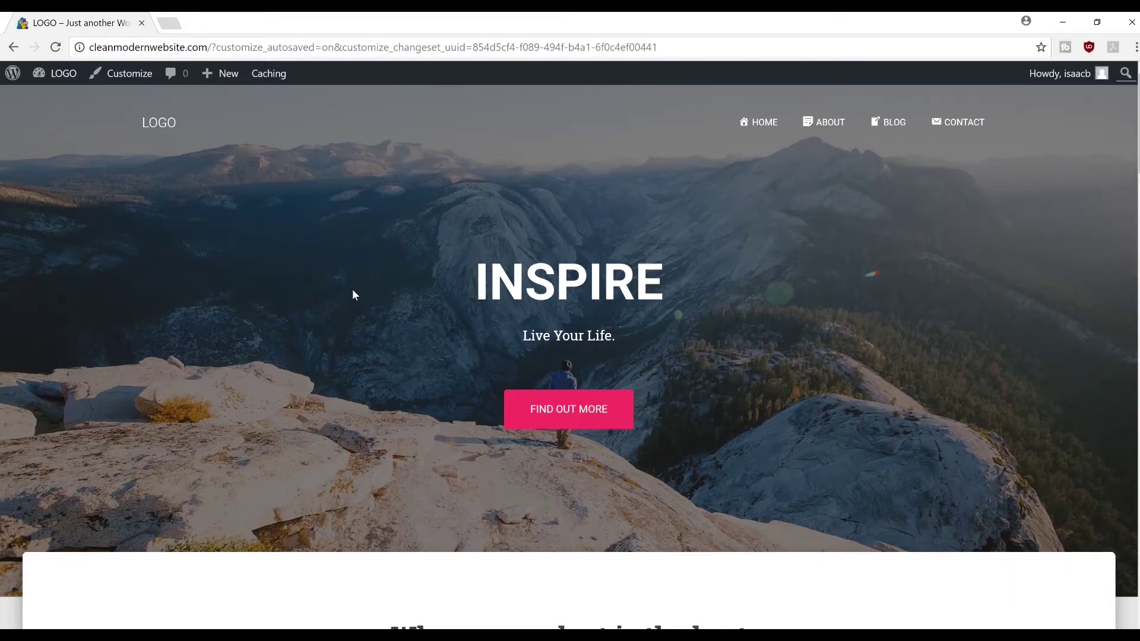
- Search Google for logomakr in a new tab and open the Free Logo Maker site
{"action": "left_click", "coordinate": [171, 25]}
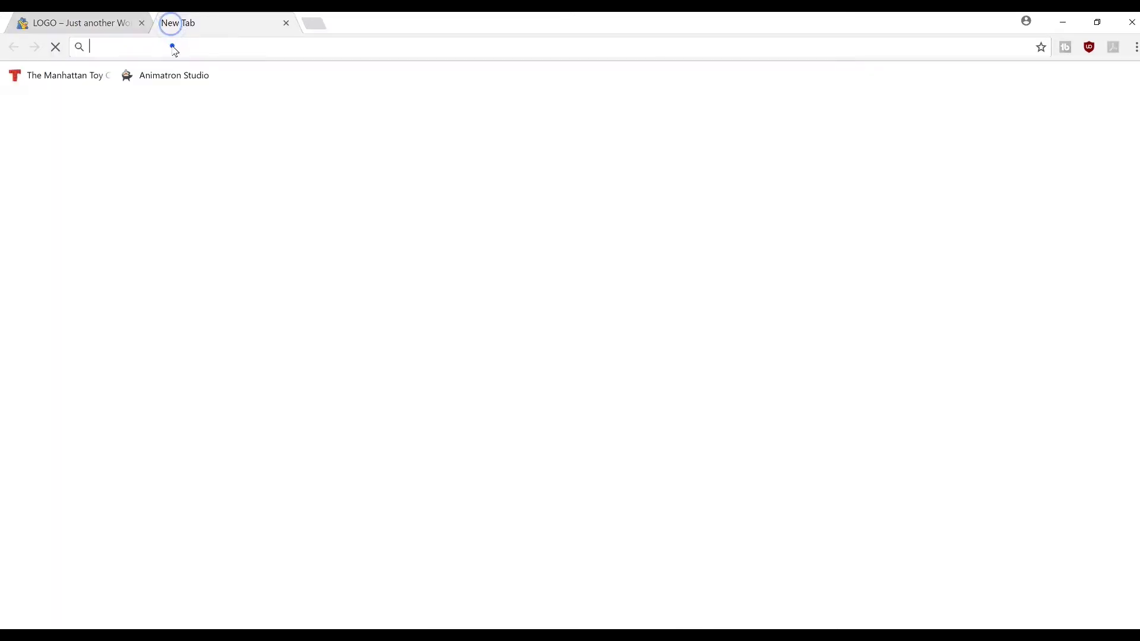
{"action": "type", "text": "logo"}
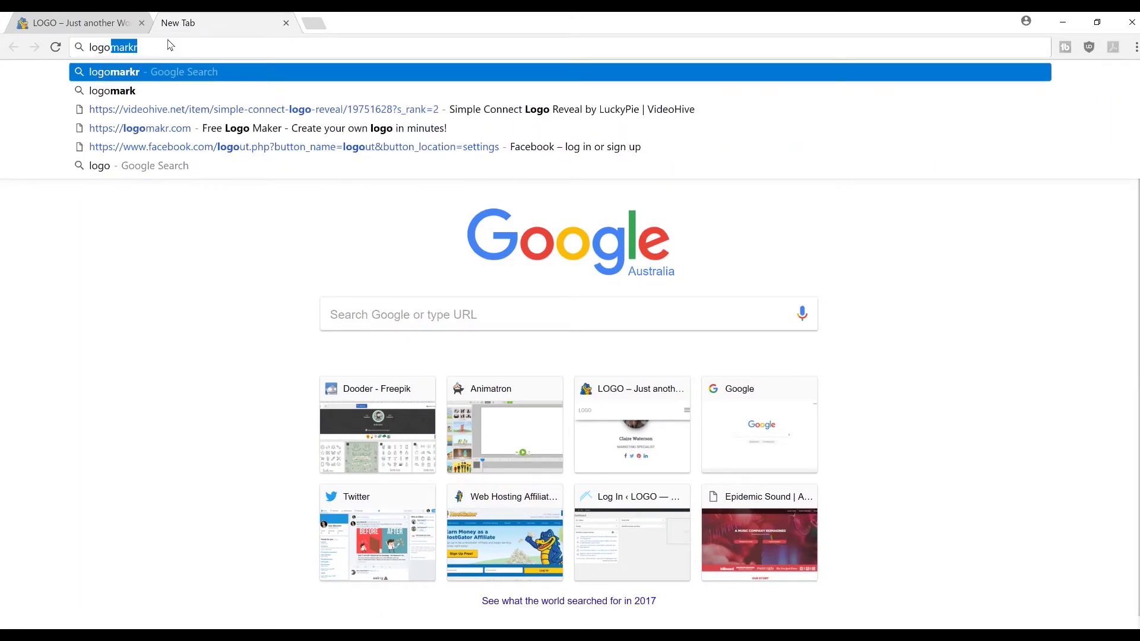
{"action": "type", "text": "makr"}
{"action": "key", "text": "Return"}
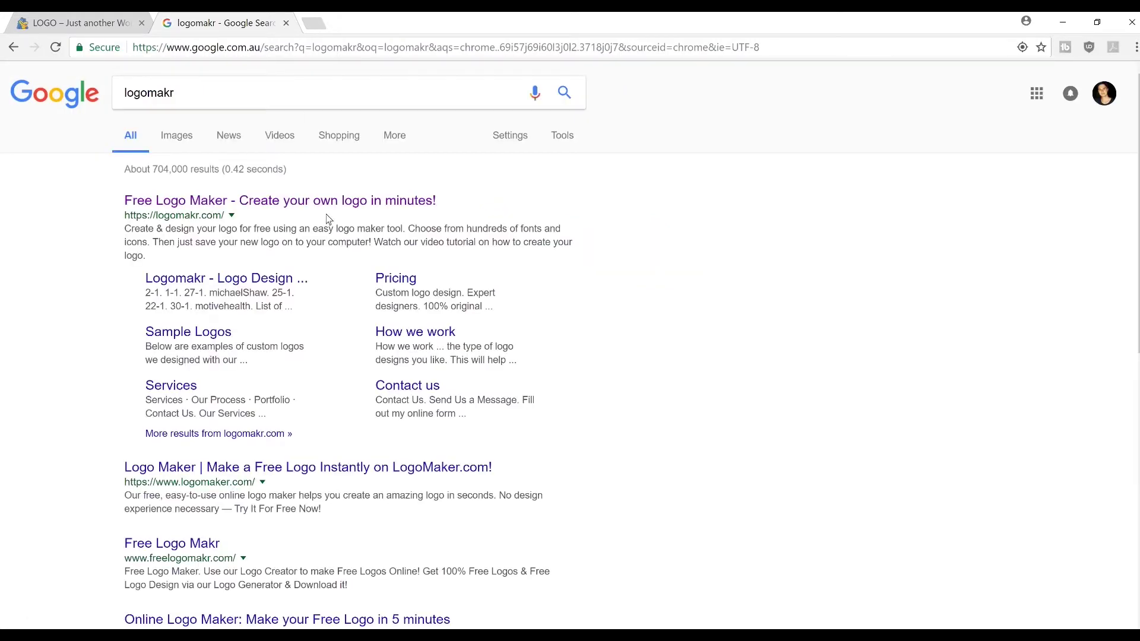
{"action": "left_click", "coordinate": [323, 201]}
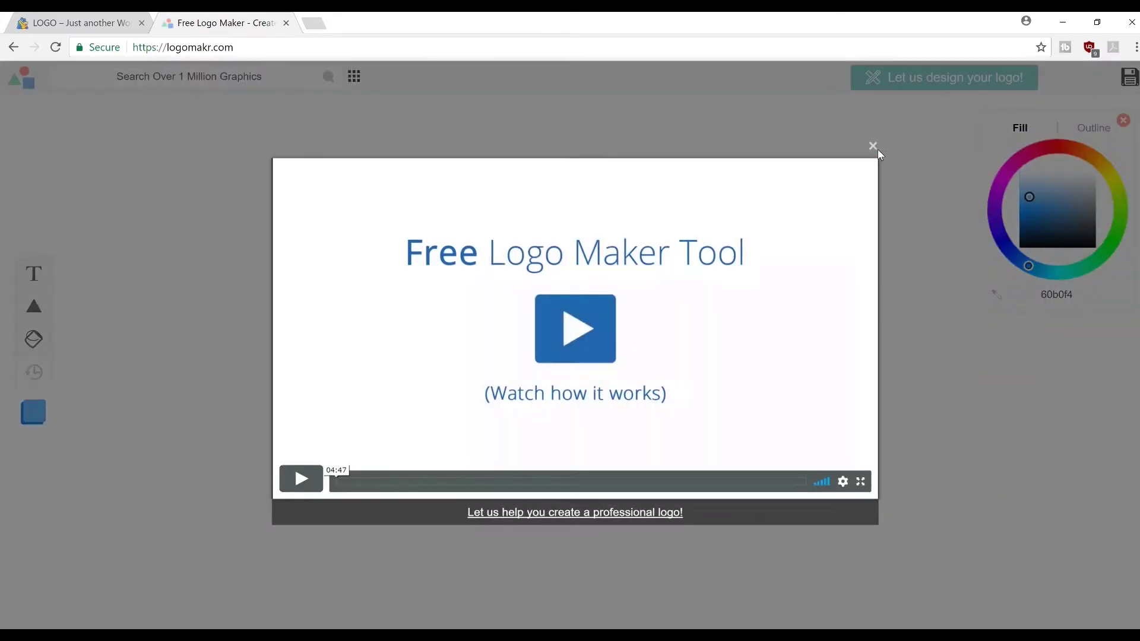
- Dismiss the intro popups and place the three-hexagon clipart from the Abstract graphics on the canvas
{"action": "left_click", "coordinate": [876, 147]}
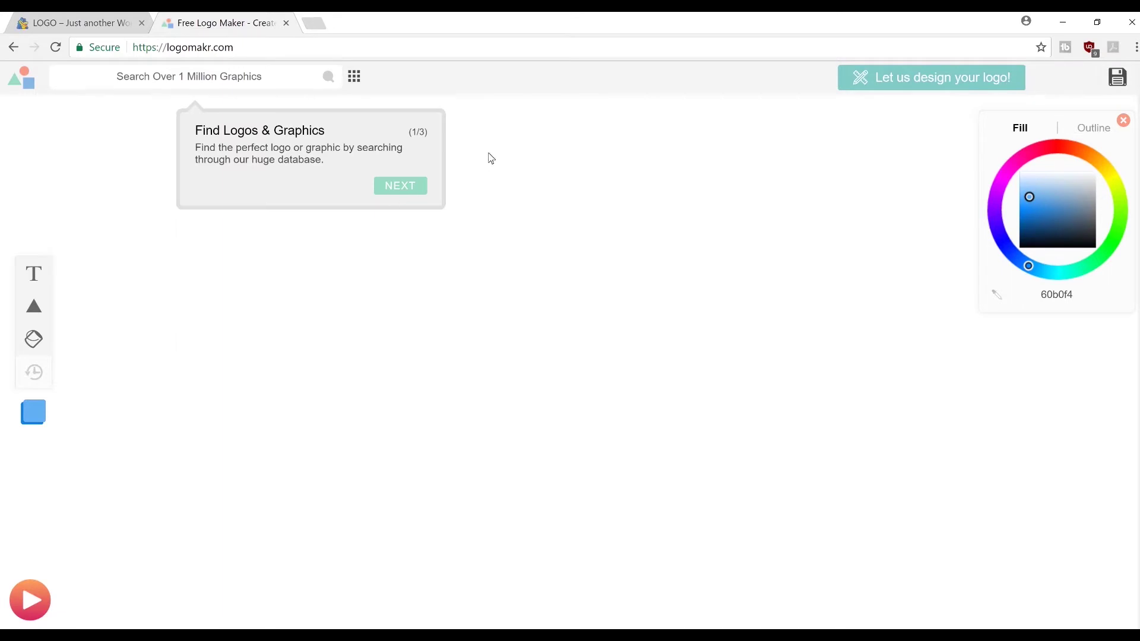
{"action": "left_click", "coordinate": [355, 75]}
{"action": "left_click", "coordinate": [356, 78]}
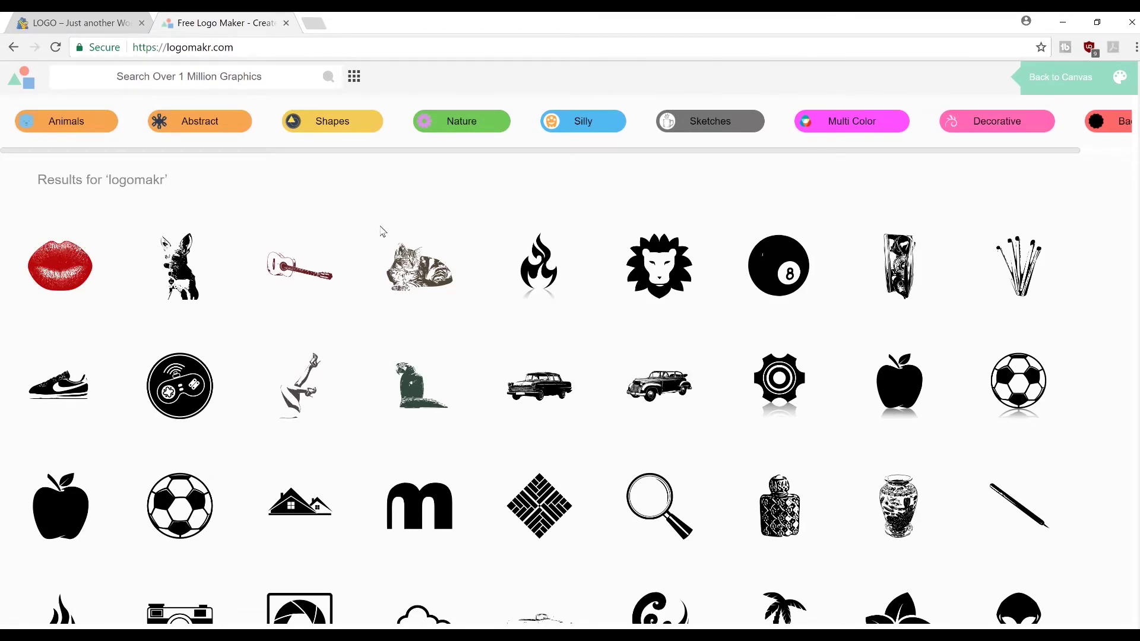
{"action": "left_click", "coordinate": [218, 128]}
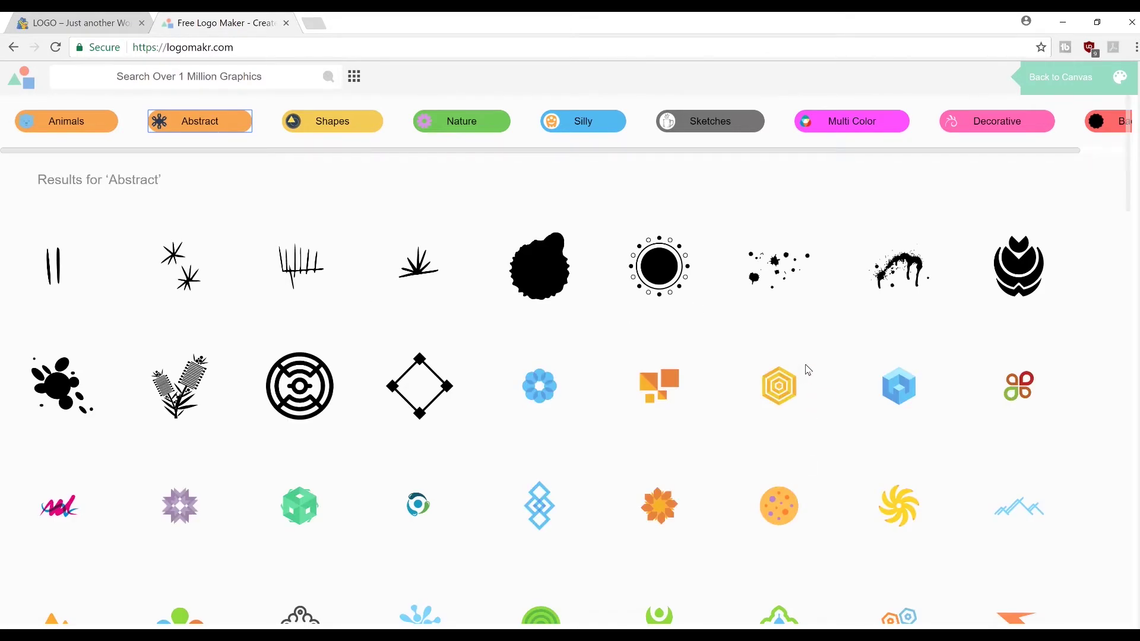
{"action": "scroll", "coordinate": [808, 371], "scroll_direction": "down", "scroll_amount": 3}
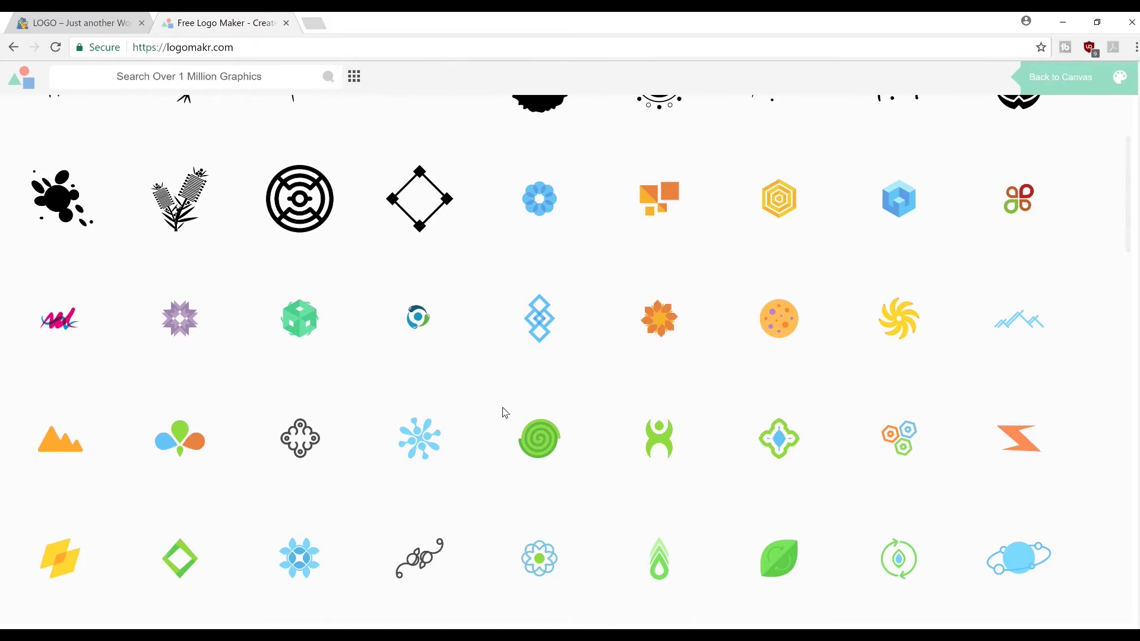
{"action": "scroll", "coordinate": [504, 413], "scroll_direction": "down", "scroll_amount": 3}
{"action": "scroll", "coordinate": [767, 359], "scroll_direction": "up", "scroll_amount": 3}
{"action": "left_click", "coordinate": [906, 446]}
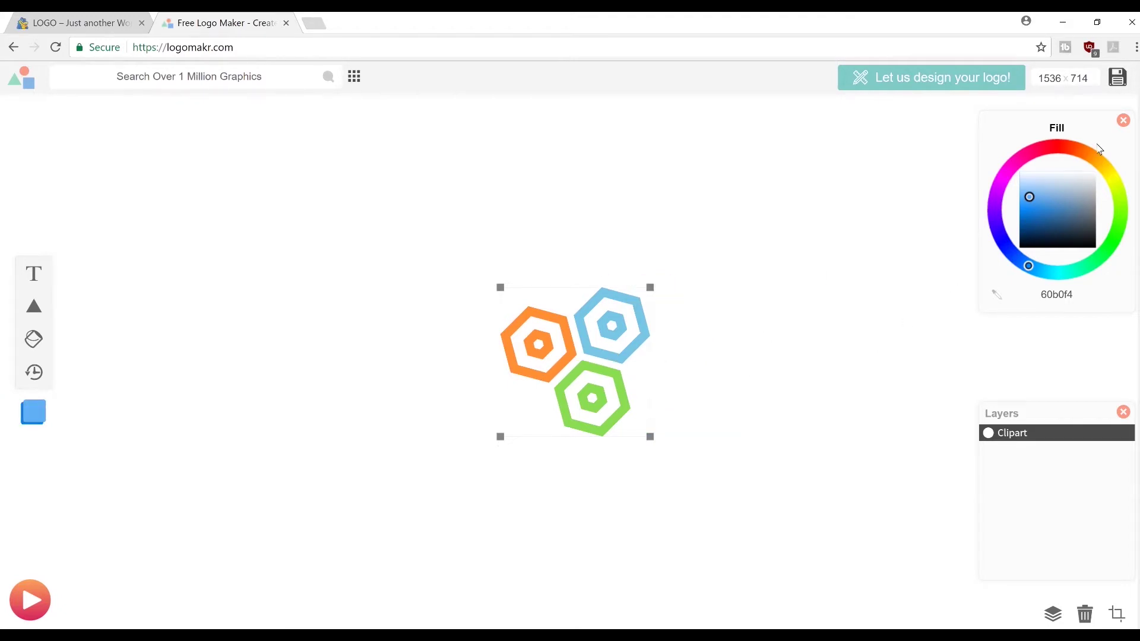
- Save and download the free logo as Logomakr_2VSbTQ.png, agreeing to give credit
{"action": "left_click", "coordinate": [1118, 77]}
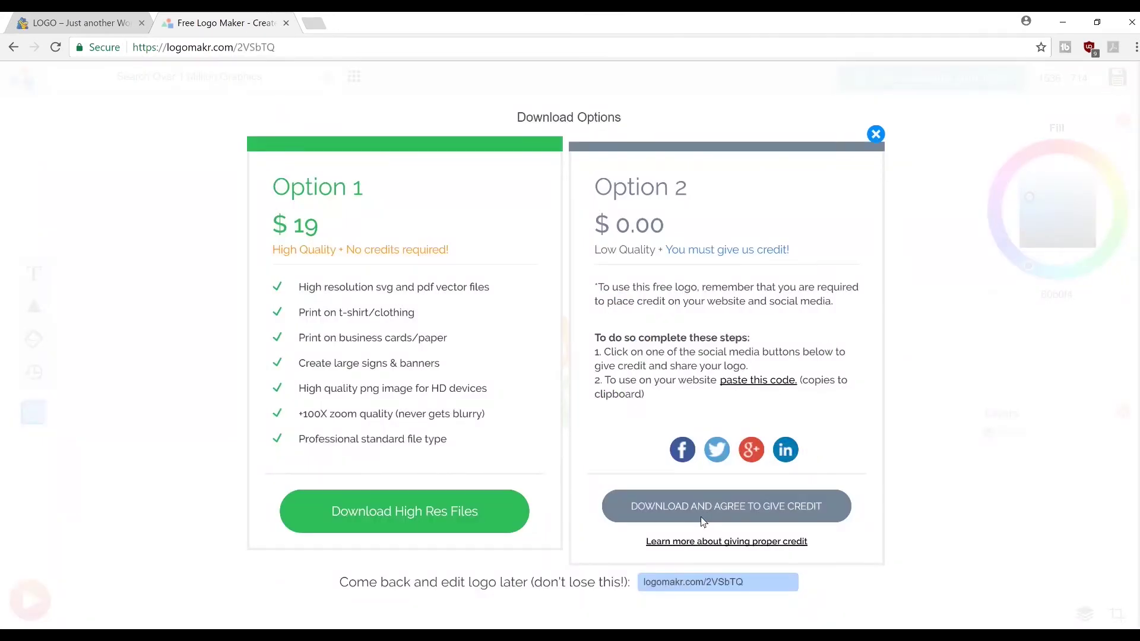
{"action": "left_click", "coordinate": [711, 508]}
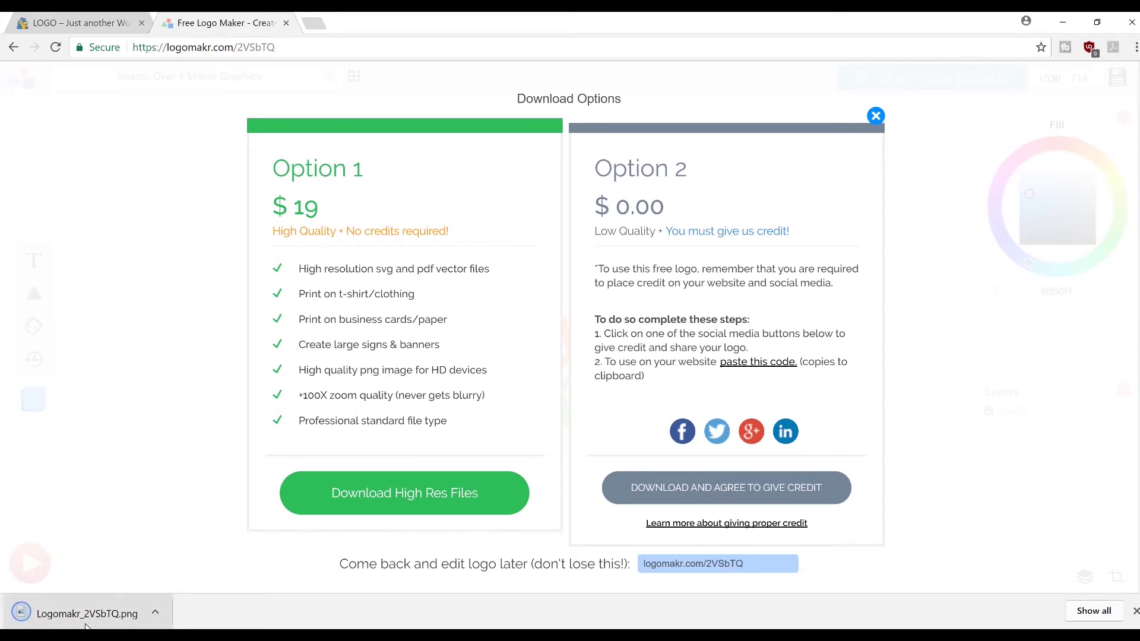
{"action": "left_click", "coordinate": [87, 22]}
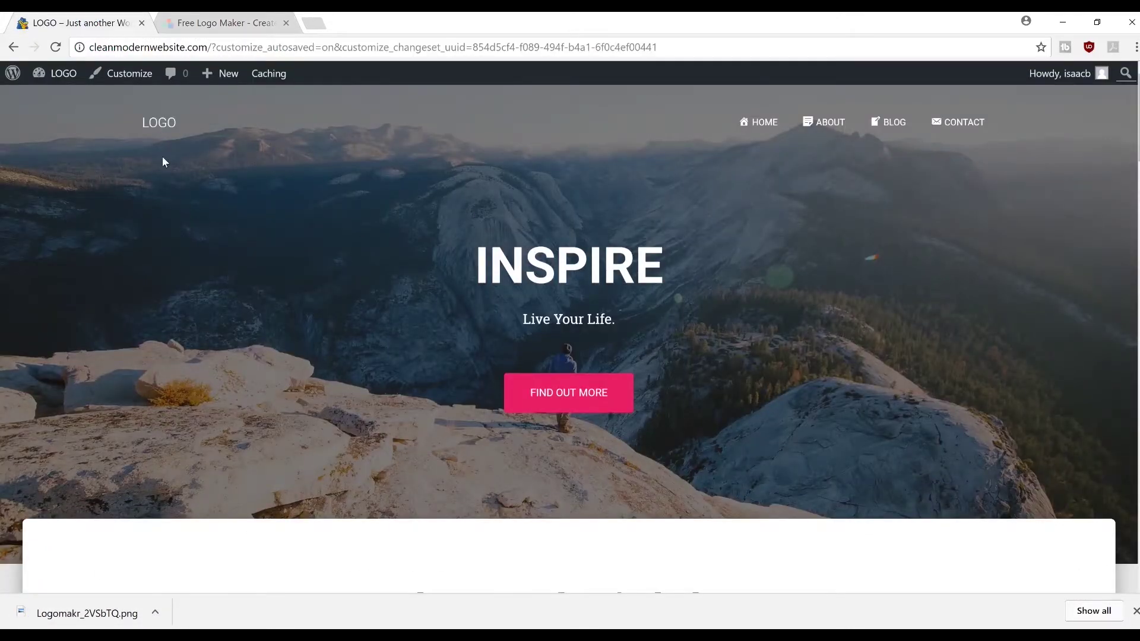
- Upload Logomakr_2VSbTQ.png under Site Identity and select it as the site logo
{"action": "left_click", "coordinate": [141, 81]}
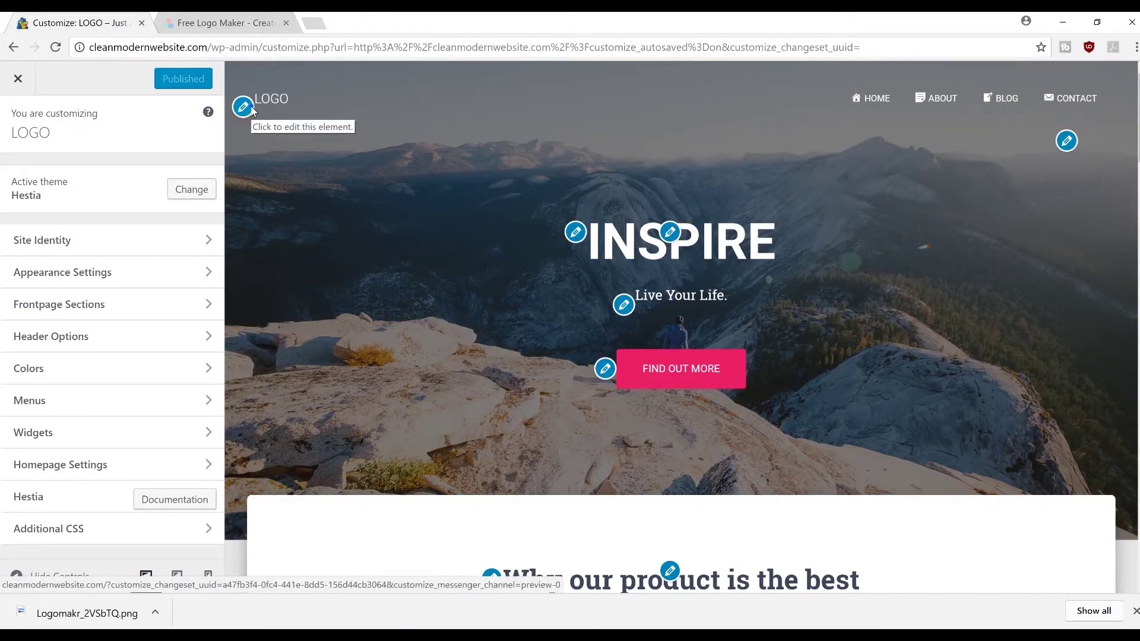
{"action": "left_click", "coordinate": [251, 107]}
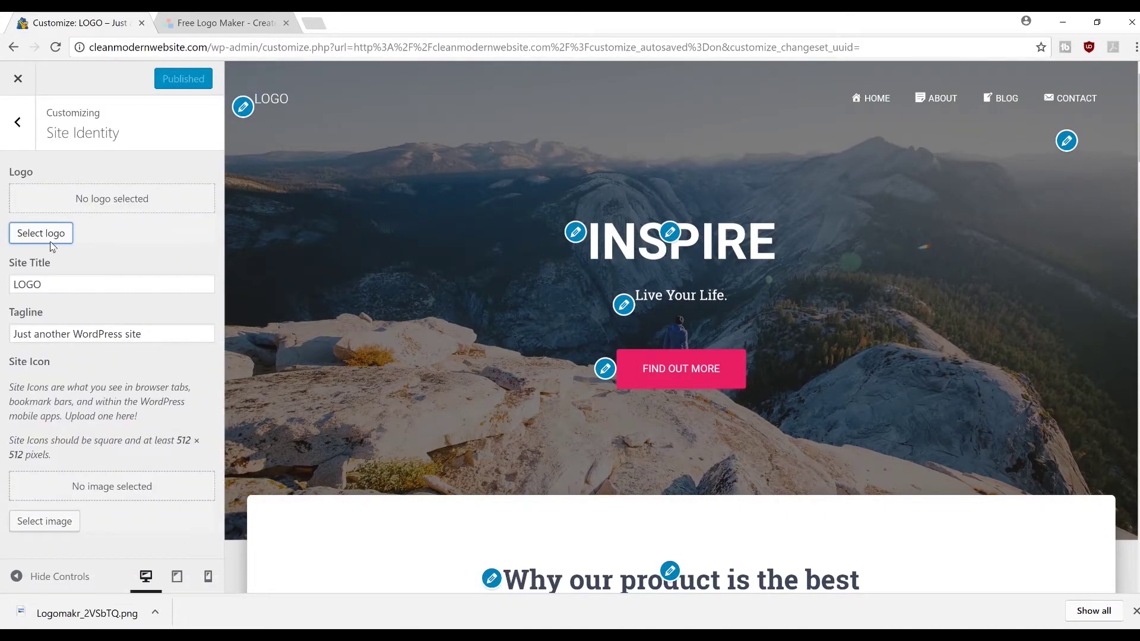
{"action": "left_click", "coordinate": [65, 236]}
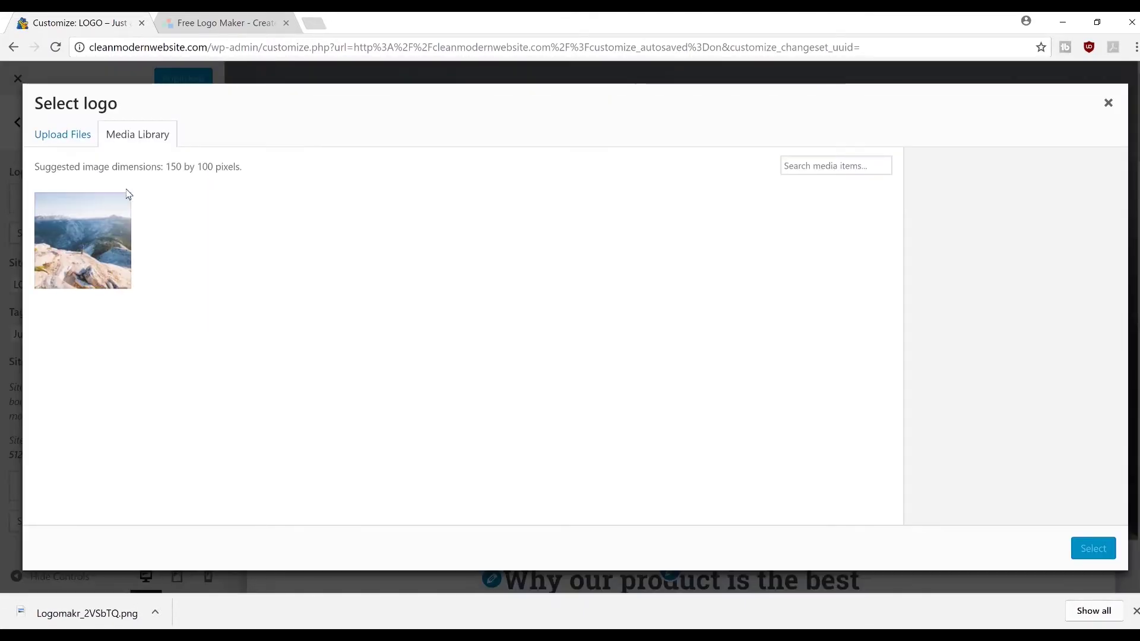
{"action": "left_click", "coordinate": [77, 138]}
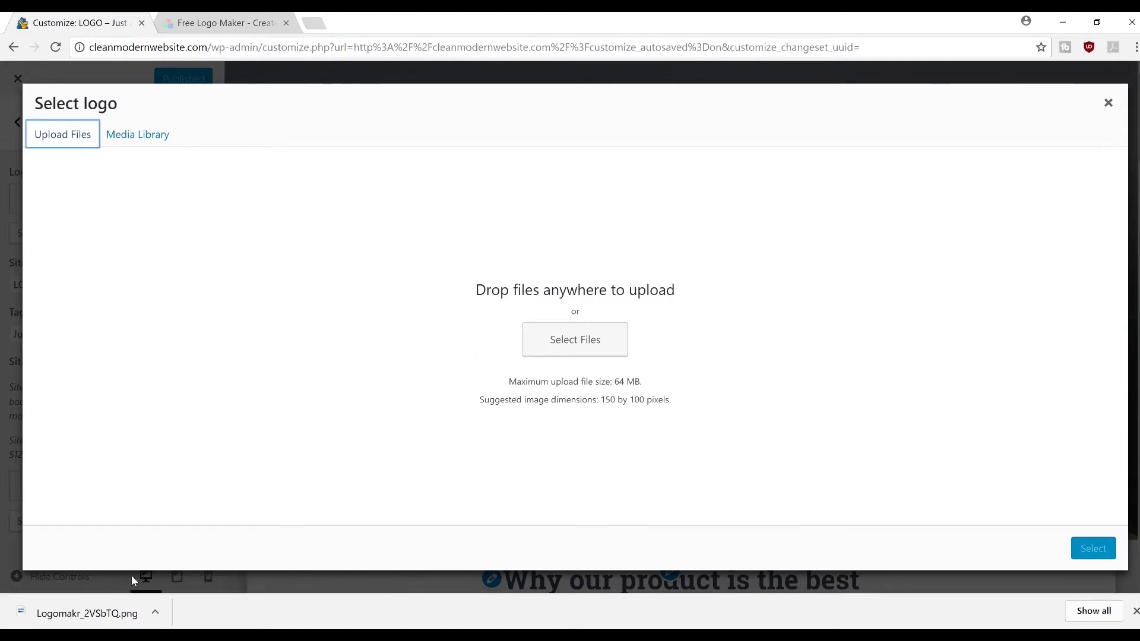
{"action": "left_click_drag", "start_coordinate": [83, 613], "coordinate": [546, 350]}
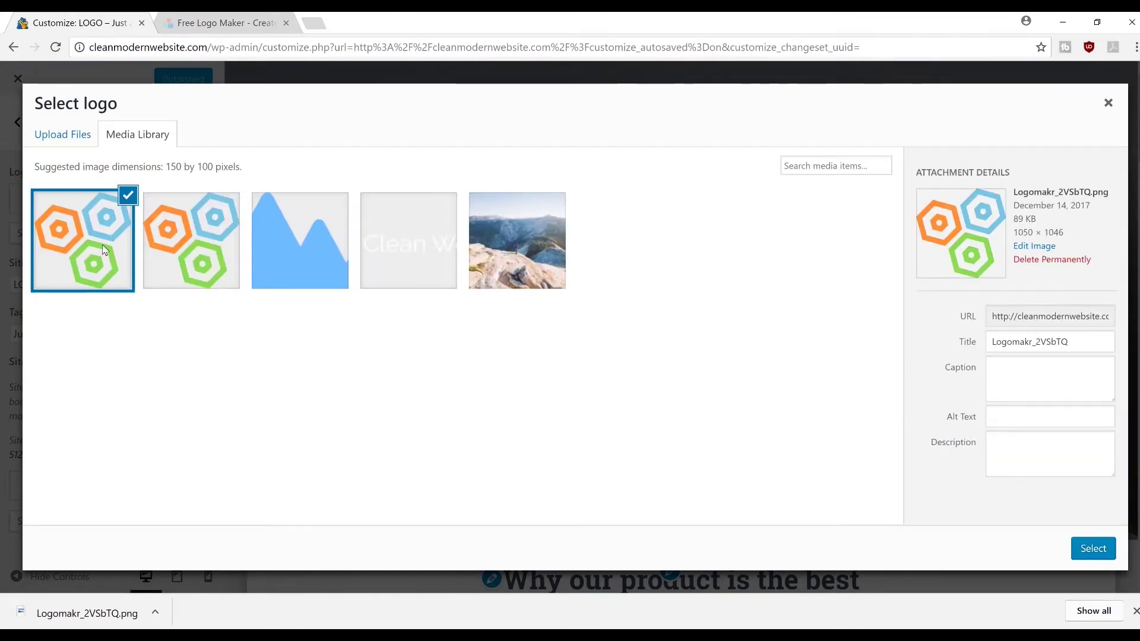
{"action": "left_click", "coordinate": [1098, 552]}
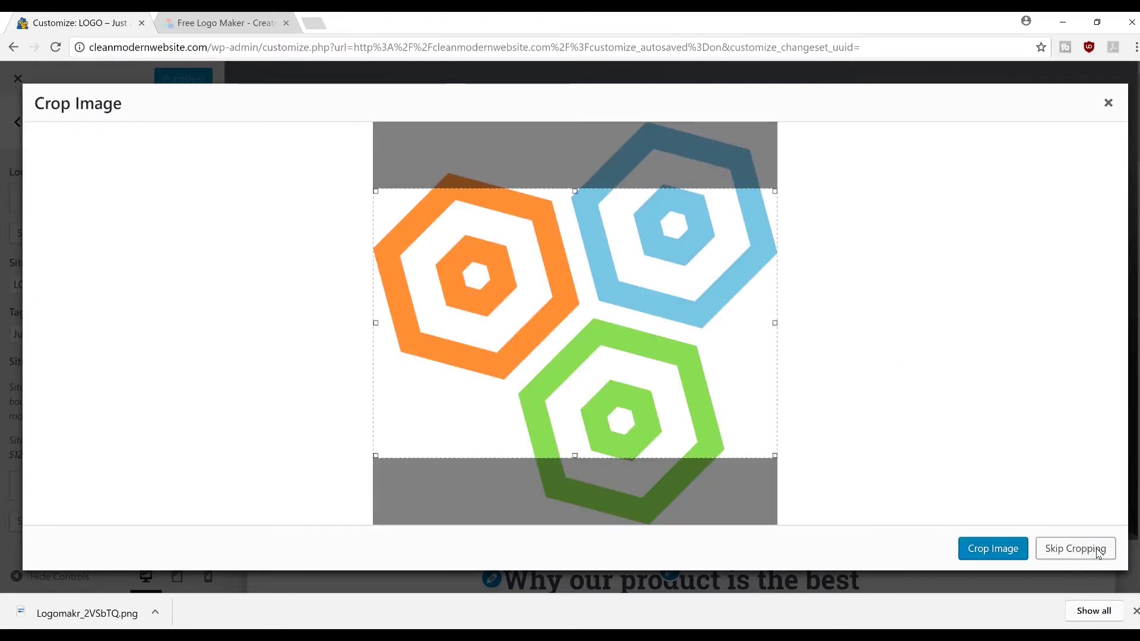
- Crop the hexagon logo to the full image height and check it in the header preview
{"action": "left_click_drag", "start_coordinate": [775, 191], "coordinate": [797, 109]}
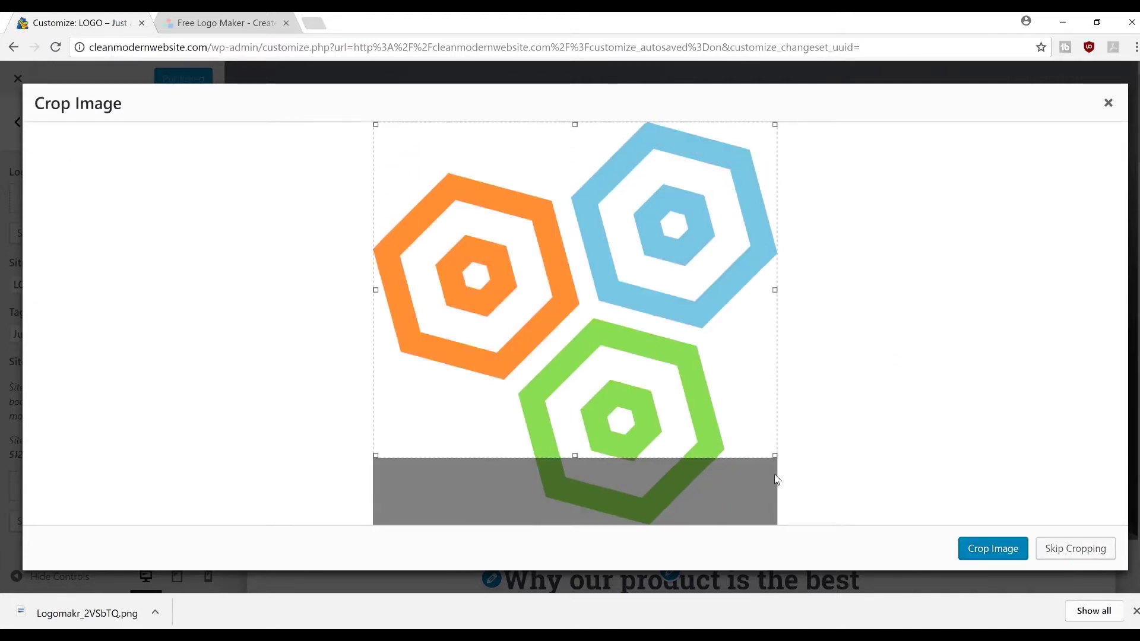
{"action": "left_click_drag", "start_coordinate": [777, 457], "coordinate": [804, 552]}
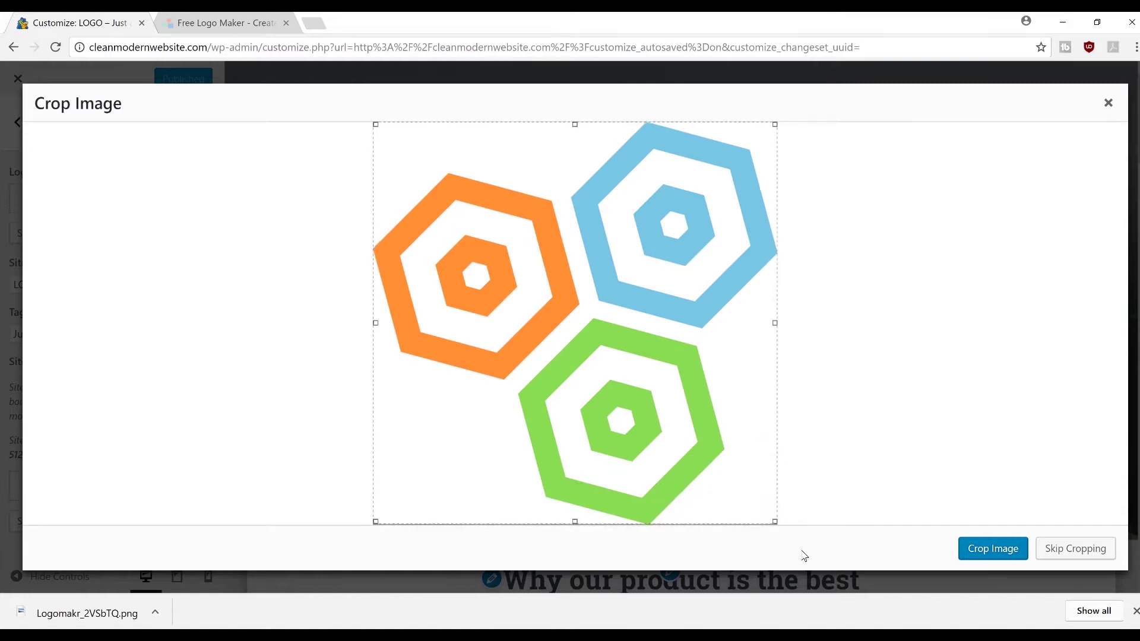
{"action": "left_click", "coordinate": [992, 549]}
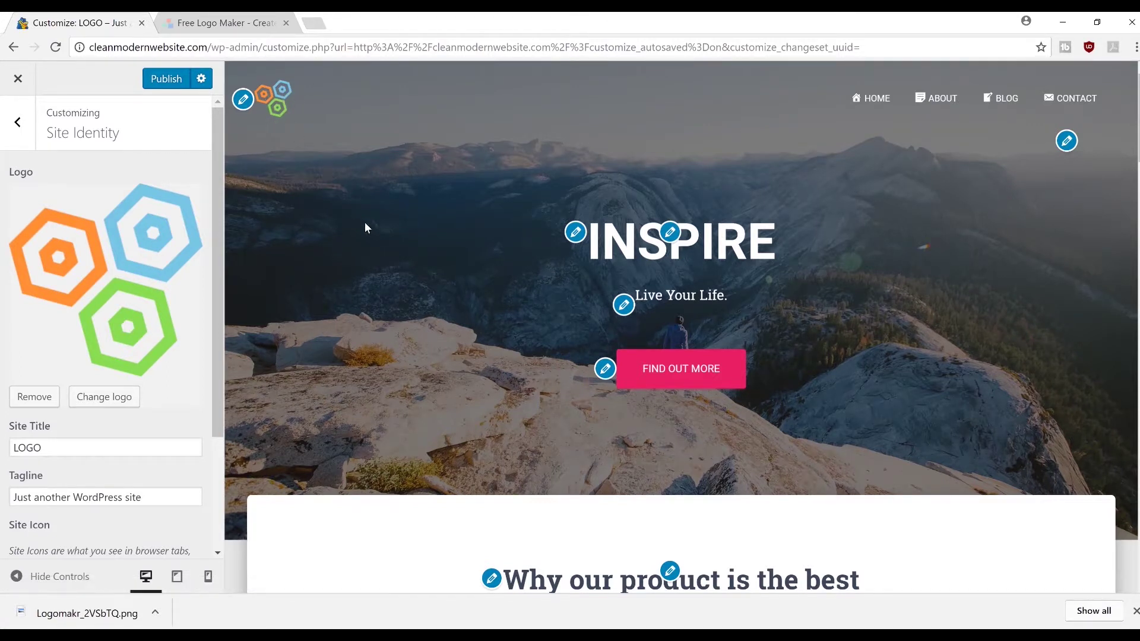
{"action": "scroll", "coordinate": [364, 228], "scroll_direction": "down", "scroll_amount": 2}
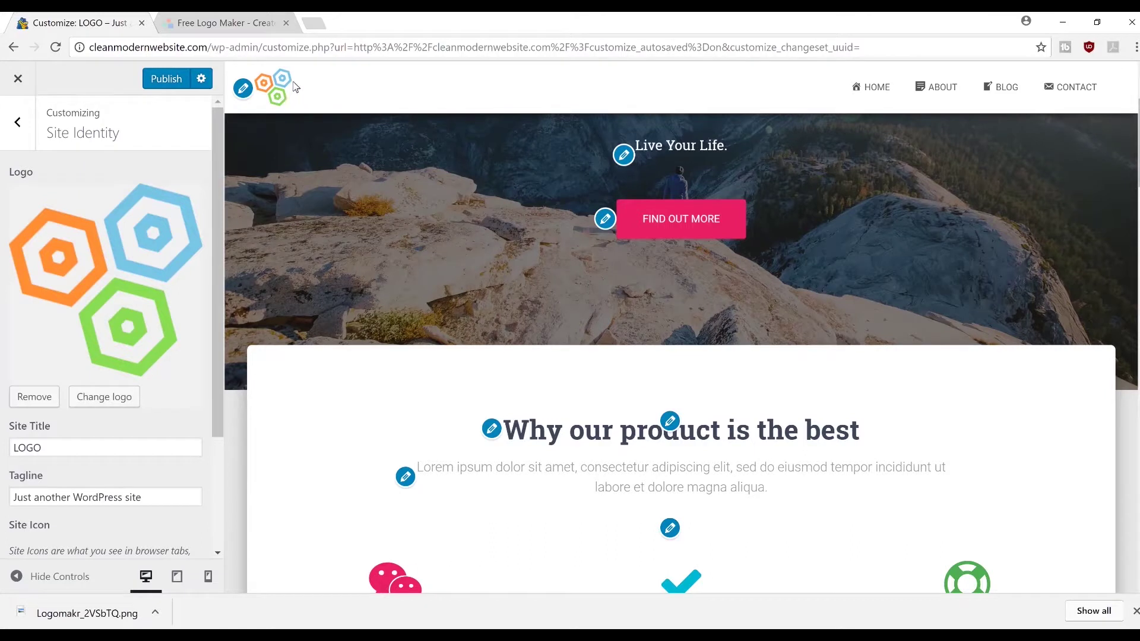
{"action": "scroll", "coordinate": [368, 110], "scroll_direction": "down", "scroll_amount": 2}
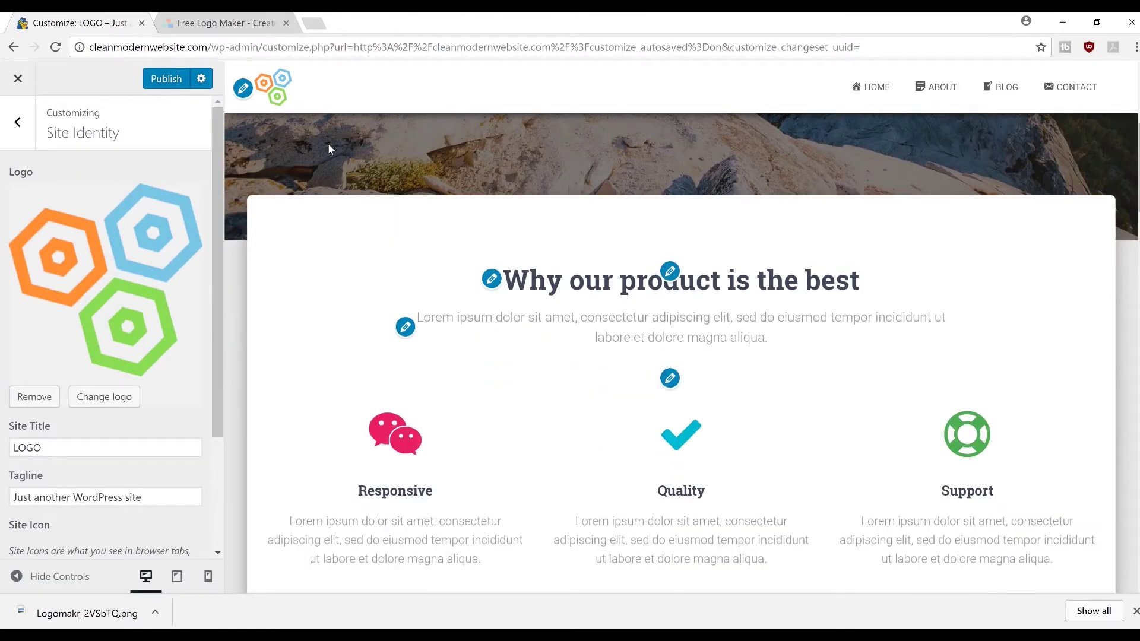
{"action": "scroll", "coordinate": [382, 181], "scroll_direction": "up", "scroll_amount": 5}
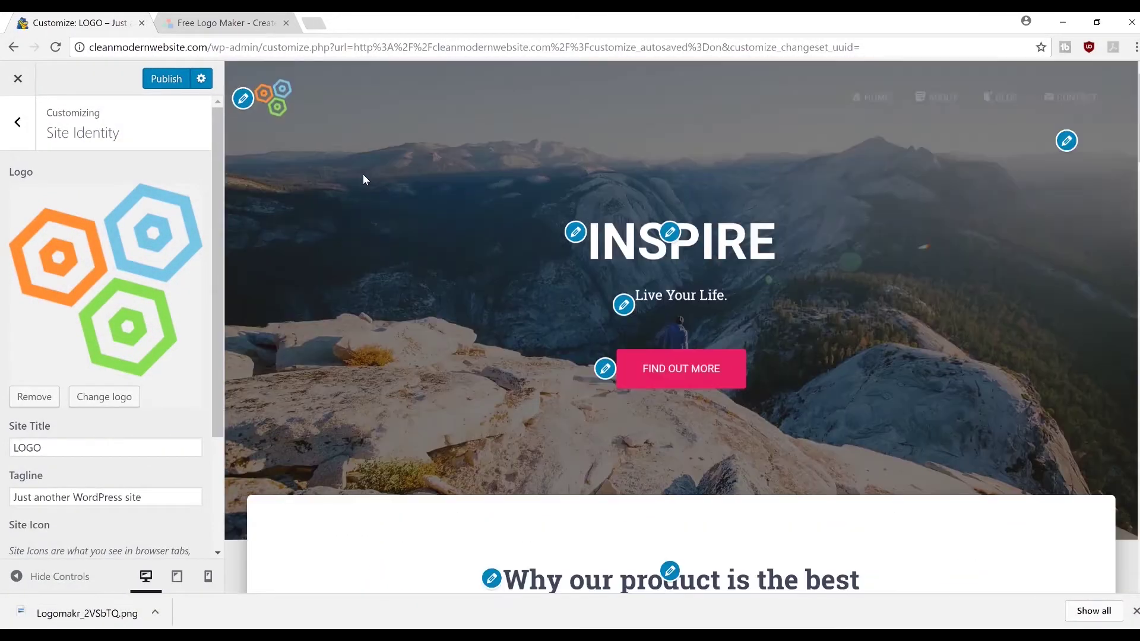
{"action": "left_click", "coordinate": [239, 24]}
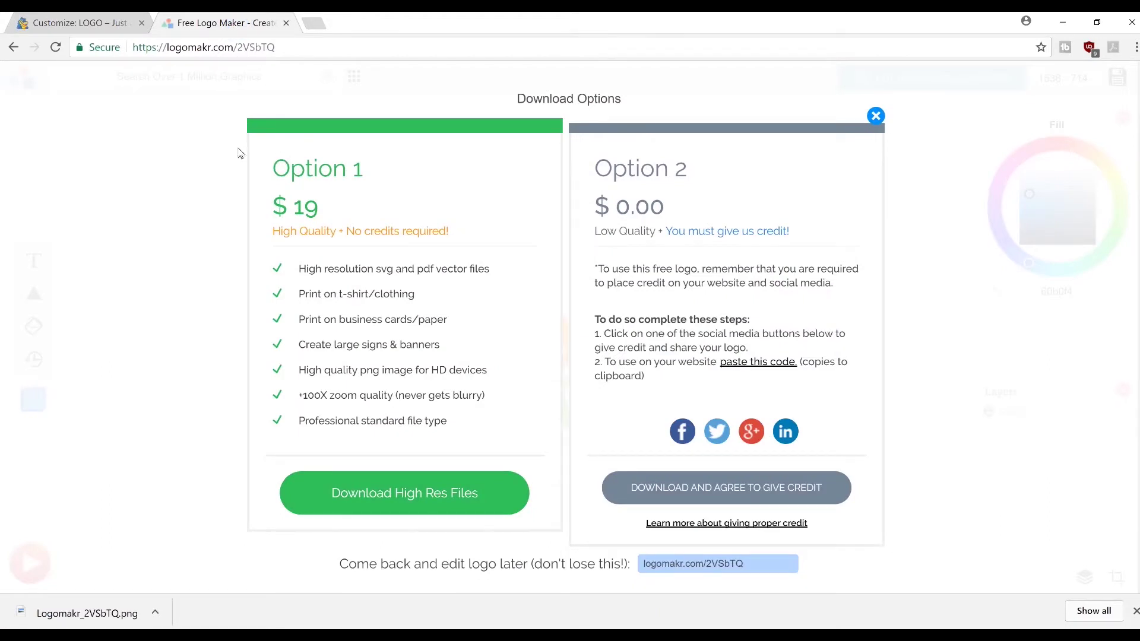
- Close the download options and browse the Abstract graphics for the hexagon clipart
{"action": "left_click", "coordinate": [876, 115]}
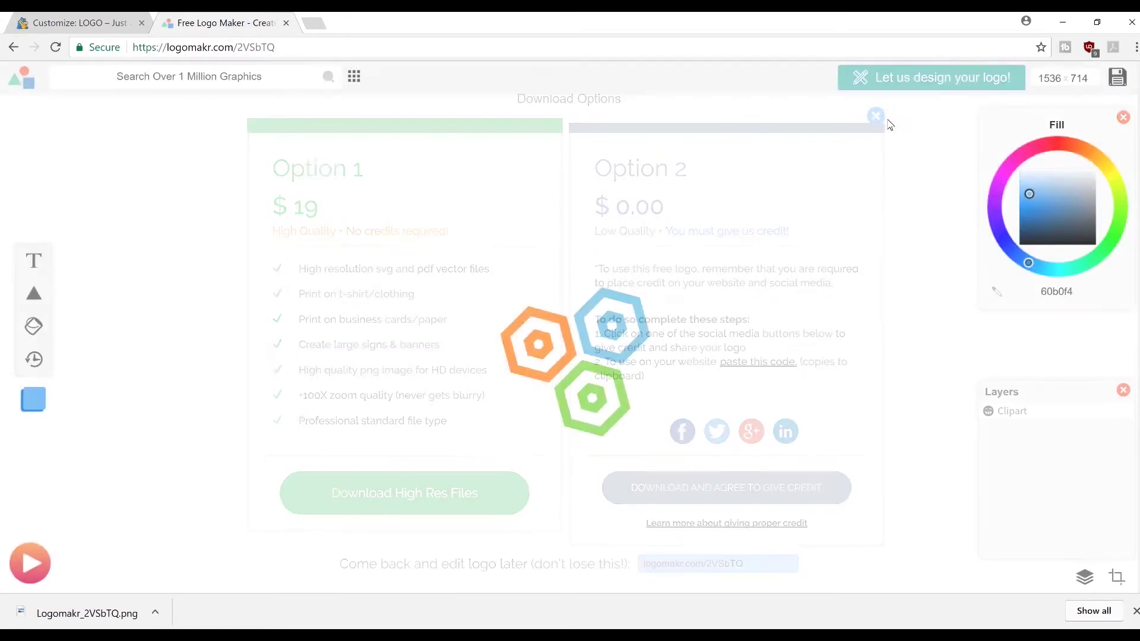
{"action": "left_click", "coordinate": [354, 76]}
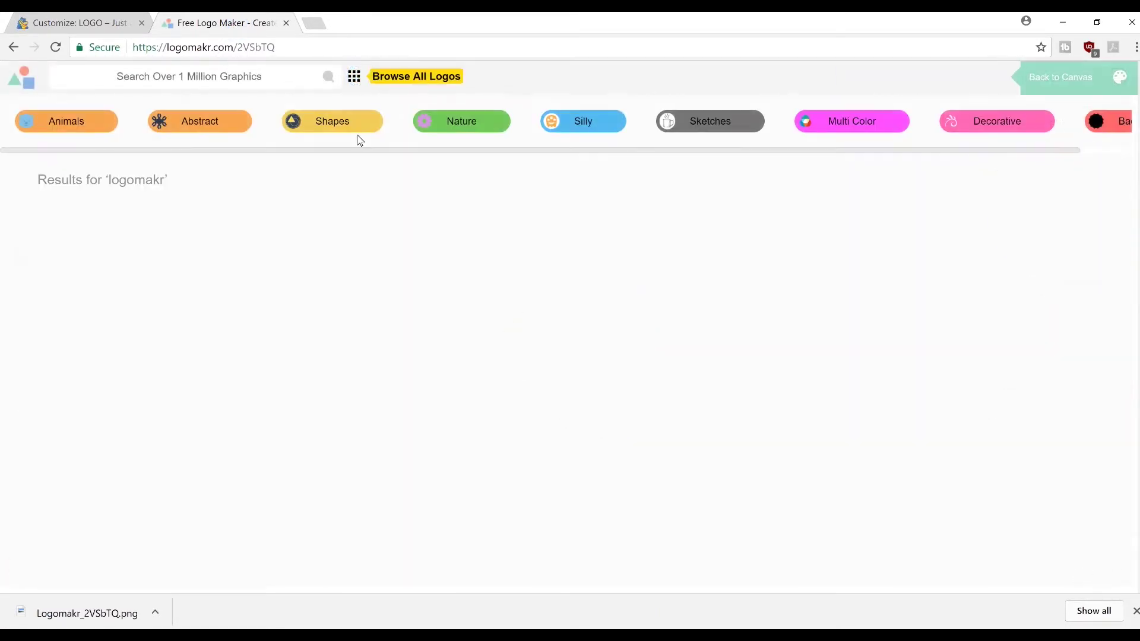
{"action": "left_click", "coordinate": [218, 122]}
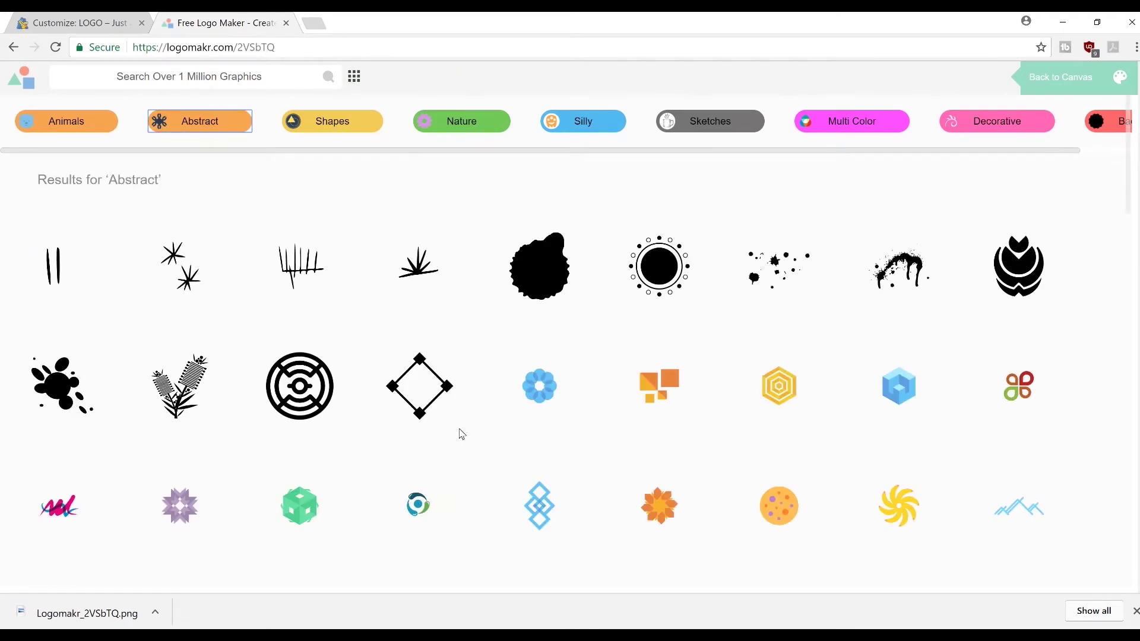
{"action": "scroll", "coordinate": [463, 416], "scroll_direction": "down", "scroll_amount": 3}
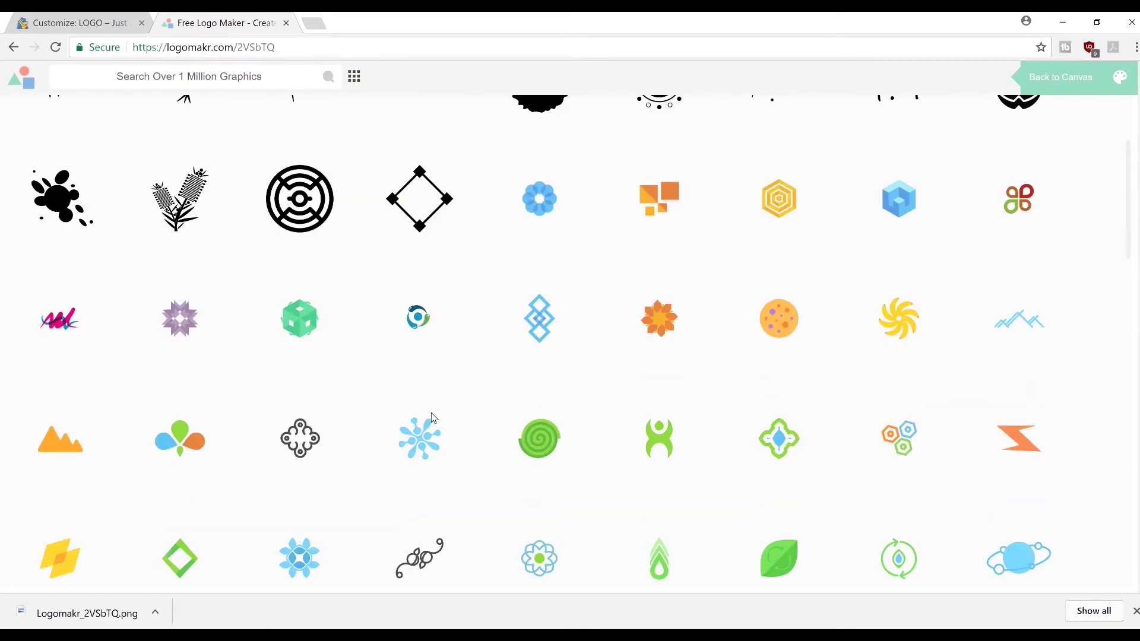
{"action": "scroll", "coordinate": [536, 331], "scroll_direction": "up", "scroll_amount": 3}
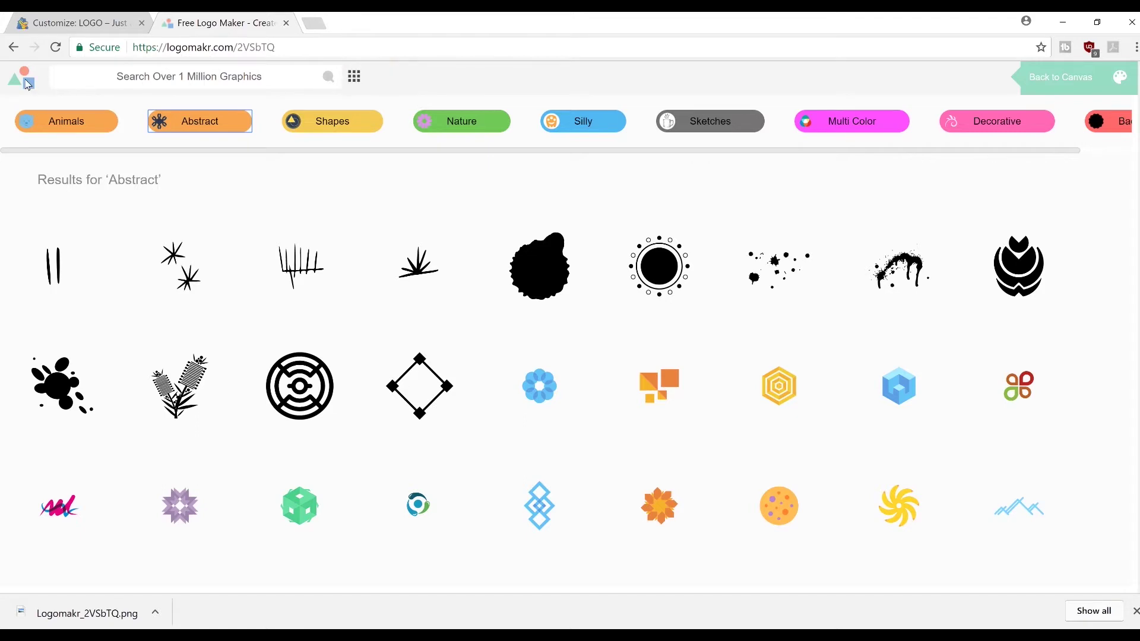
{"action": "left_click", "coordinate": [16, 48]}
{"action": "scroll", "coordinate": [546, 380], "scroll_direction": "down", "scroll_amount": 6}
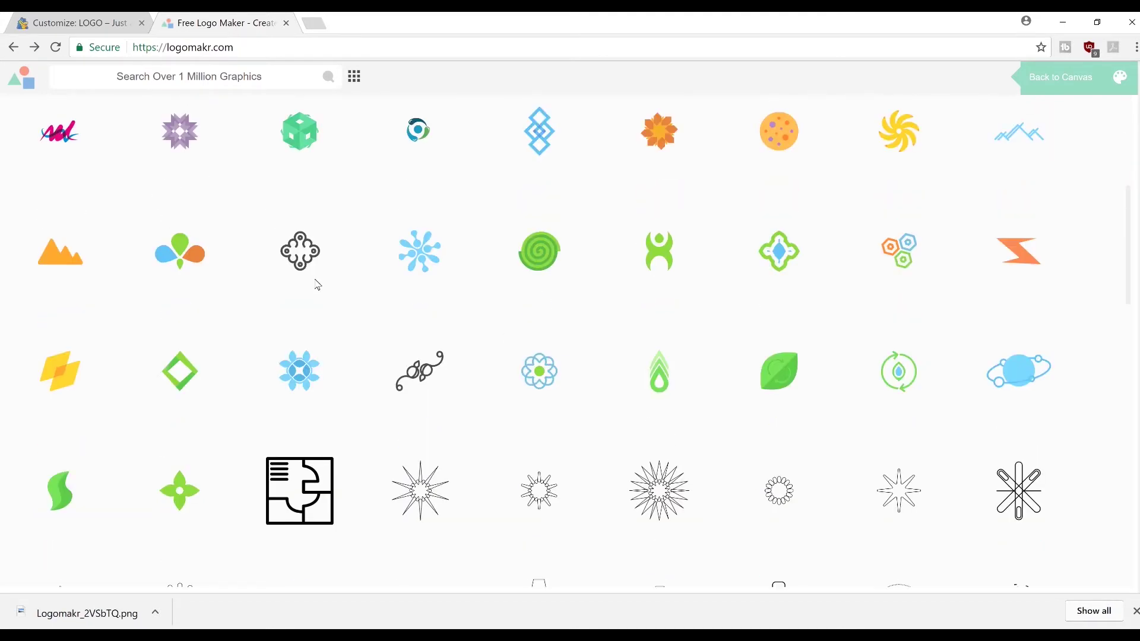
{"action": "scroll", "coordinate": [318, 285], "scroll_direction": "down", "scroll_amount": 3}
{"action": "scroll", "coordinate": [717, 284], "scroll_direction": "up", "scroll_amount": 9}
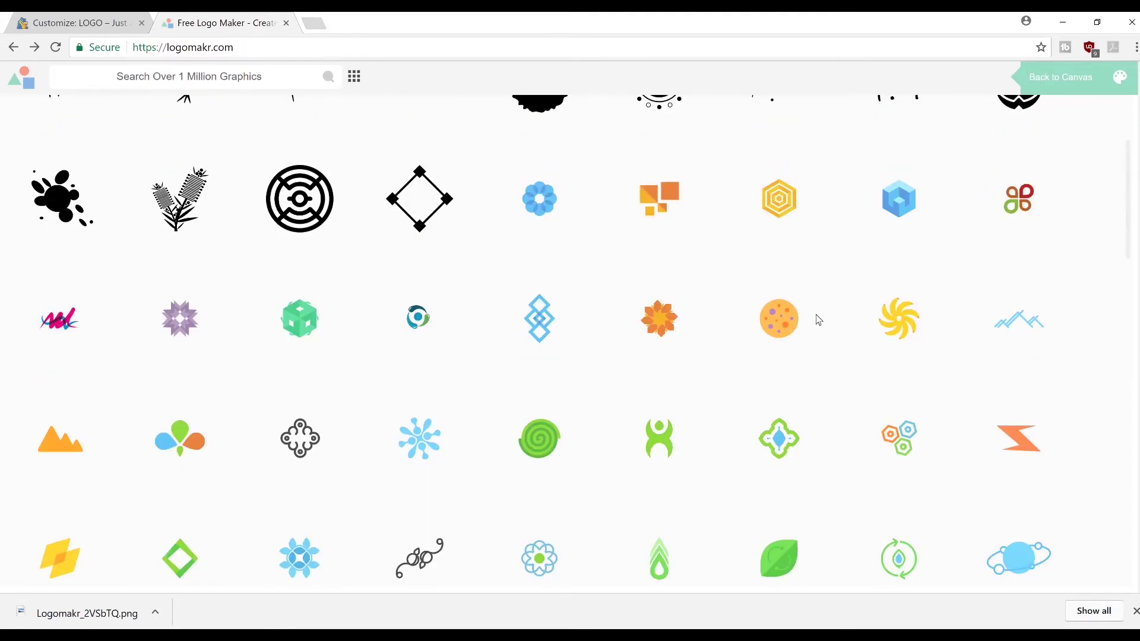
- Add the three-hexagon graphic, delete its duplicate, and move it left of centre
{"action": "left_click", "coordinate": [900, 439]}
{"action": "left_click_drag", "start_coordinate": [618, 315], "coordinate": [594, 287]}
{"action": "key", "text": "Delete"}
{"action": "left_click", "coordinate": [597, 292]}
{"action": "left_click_drag", "start_coordinate": [647, 261], "coordinate": [434, 330]}
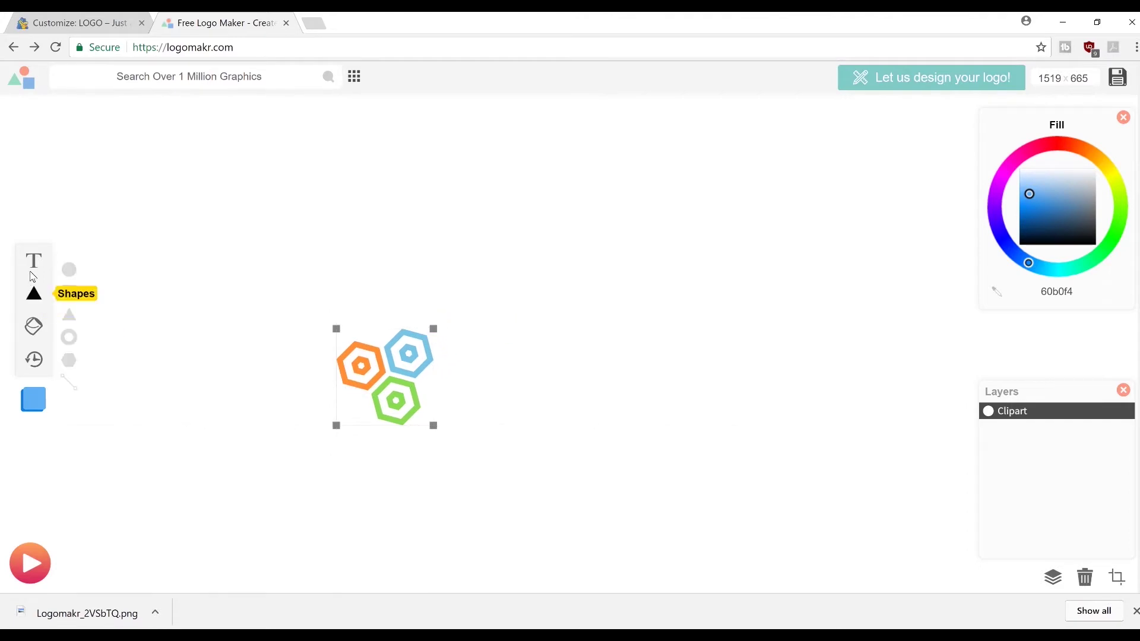
- Add the text 'Clean Website' beside the hexagons
{"action": "left_click", "coordinate": [34, 260]}
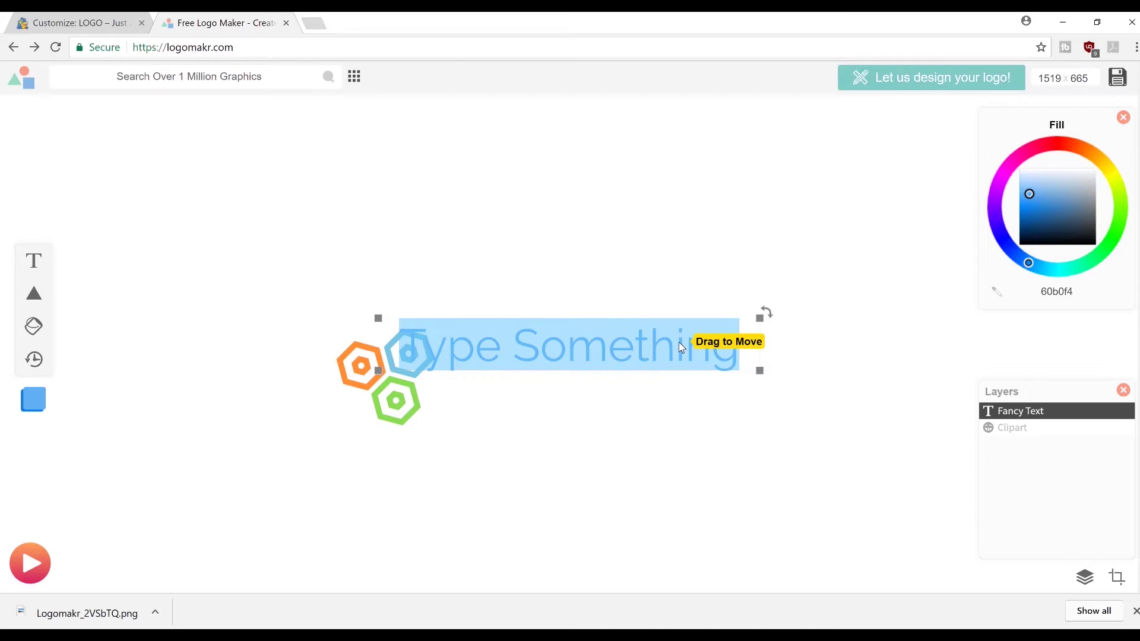
{"action": "type", "text": "Clea"}
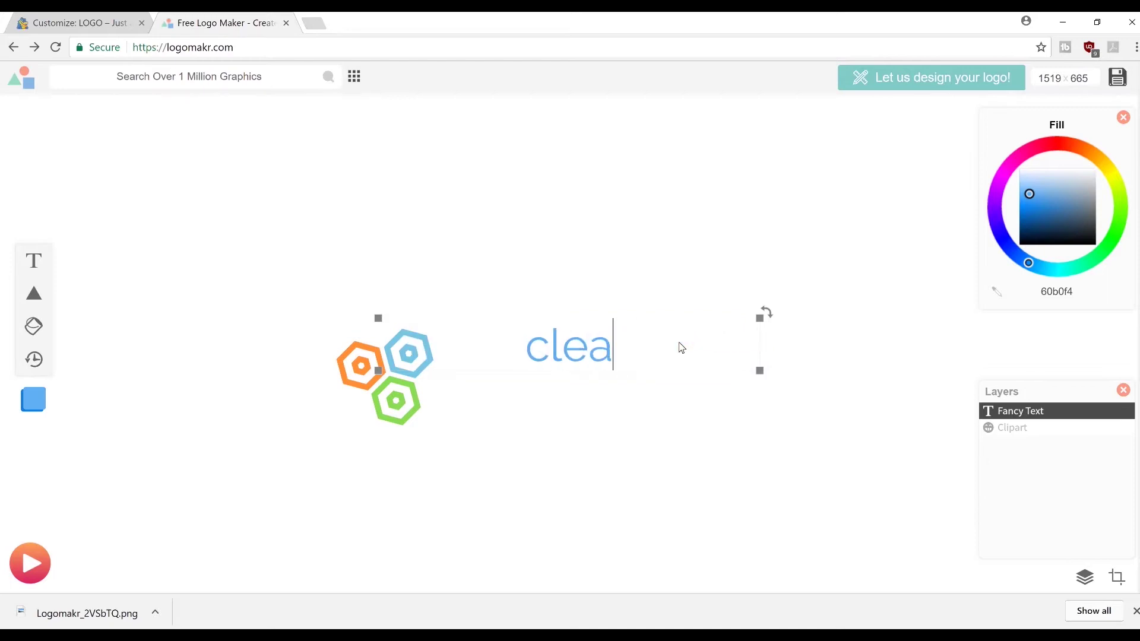
{"action": "key", "text": "BackSpace"}
{"action": "key", "text": "BackSpace"}
{"action": "key", "text": "BackSpace"}
{"action": "key", "text": "BackSpace"}
{"action": "type", "text": "Clean WEbsite"}
{"action": "key", "text": "BackSpace"}
{"action": "key", "text": "BackSpace"}
{"action": "key", "text": "BackSpace"}
{"action": "key", "text": "BackSpace"}
{"action": "key", "text": "BackSpace"}
{"action": "key", "text": "BackSpace"}
{"action": "type", "text": "ebsite"}
{"action": "left_click_drag", "start_coordinate": [678, 345], "coordinate": [684, 377]}
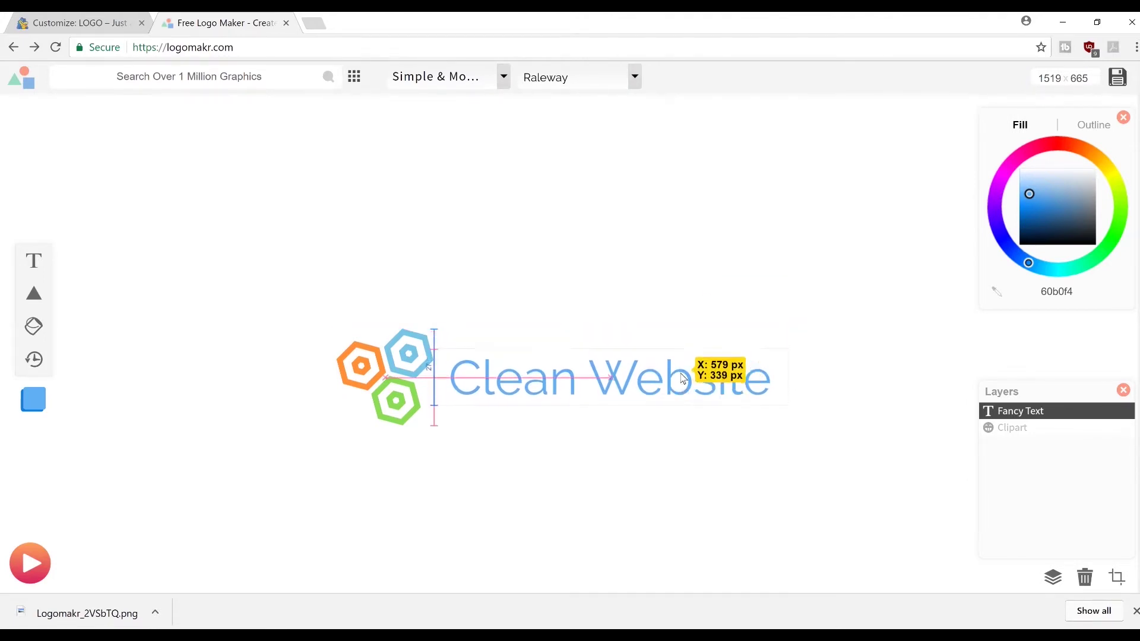
- Change the Clean Website text colour to white (ffffff)
{"action": "left_click", "coordinate": [791, 258]}
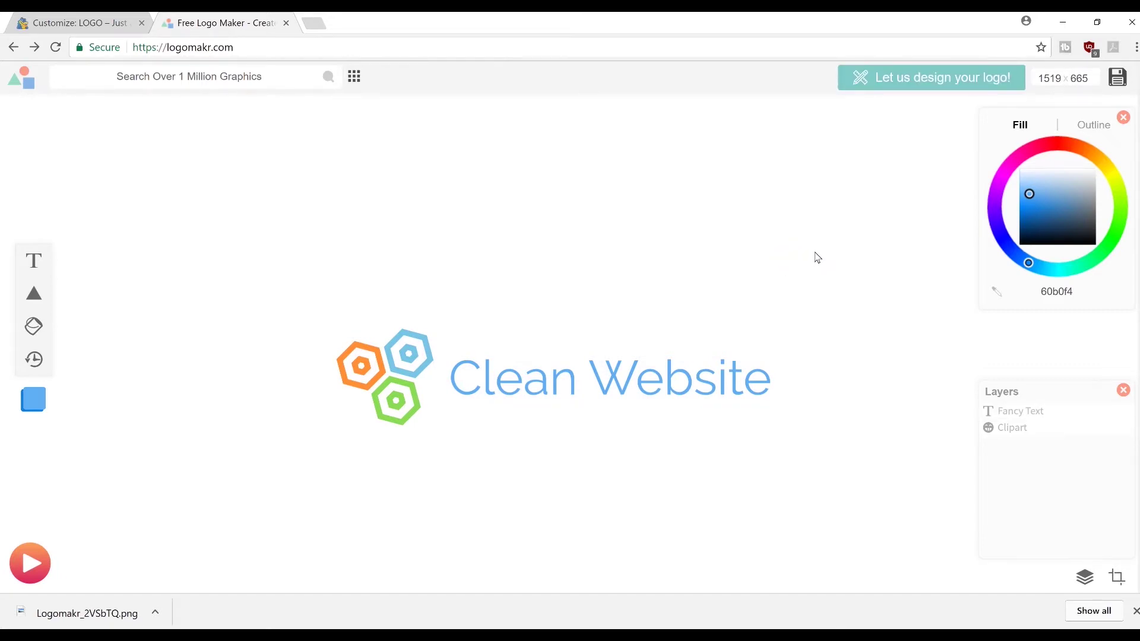
{"action": "left_click", "coordinate": [746, 385]}
{"action": "left_click", "coordinate": [736, 380]}
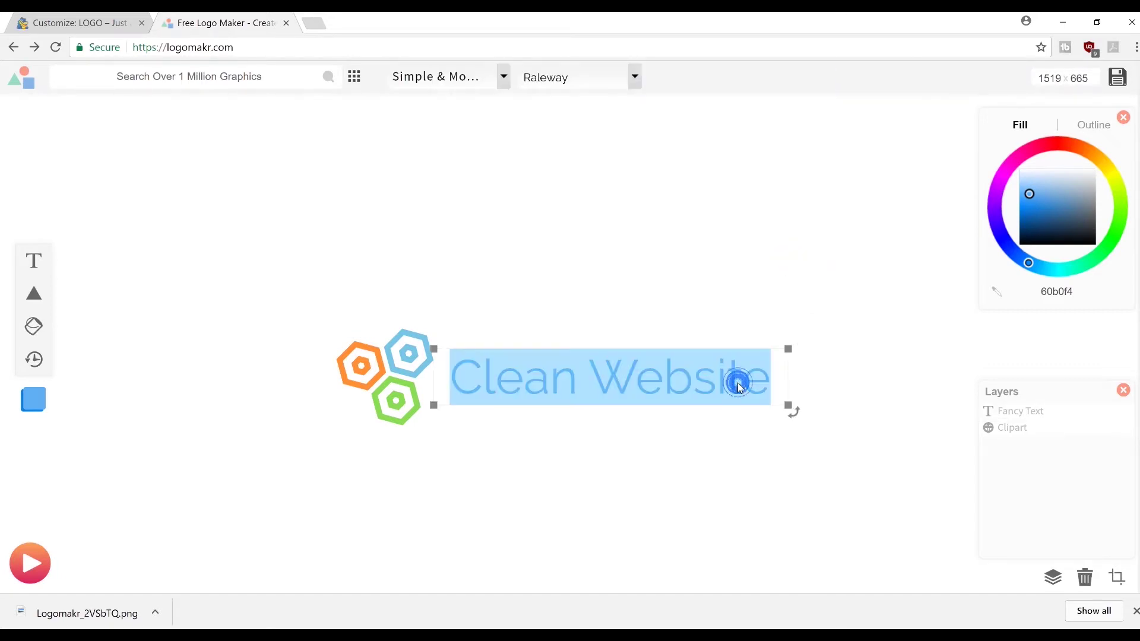
{"action": "mouse_move", "coordinate": [1049, 189]}
{"action": "left_mouse_down"}
{"action": "mouse_move", "coordinate": [1046, 171]}
{"action": "mouse_move", "coordinate": [1065, 166]}
{"action": "left_mouse_up"}
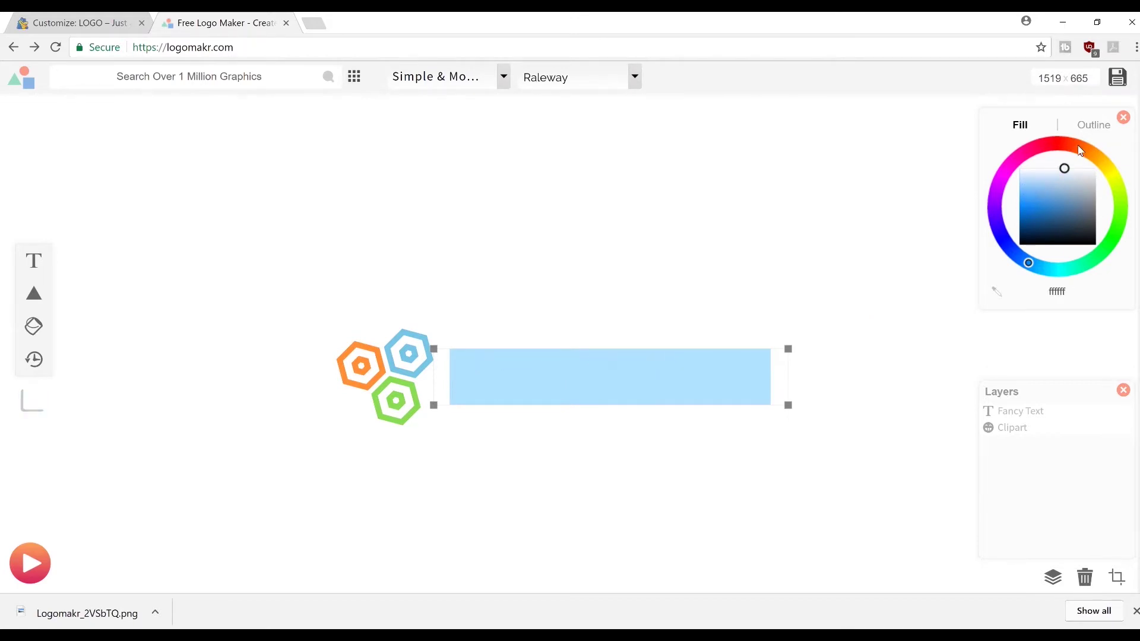
{"action": "left_click", "coordinate": [767, 294]}
{"action": "left_click", "coordinate": [735, 359]}
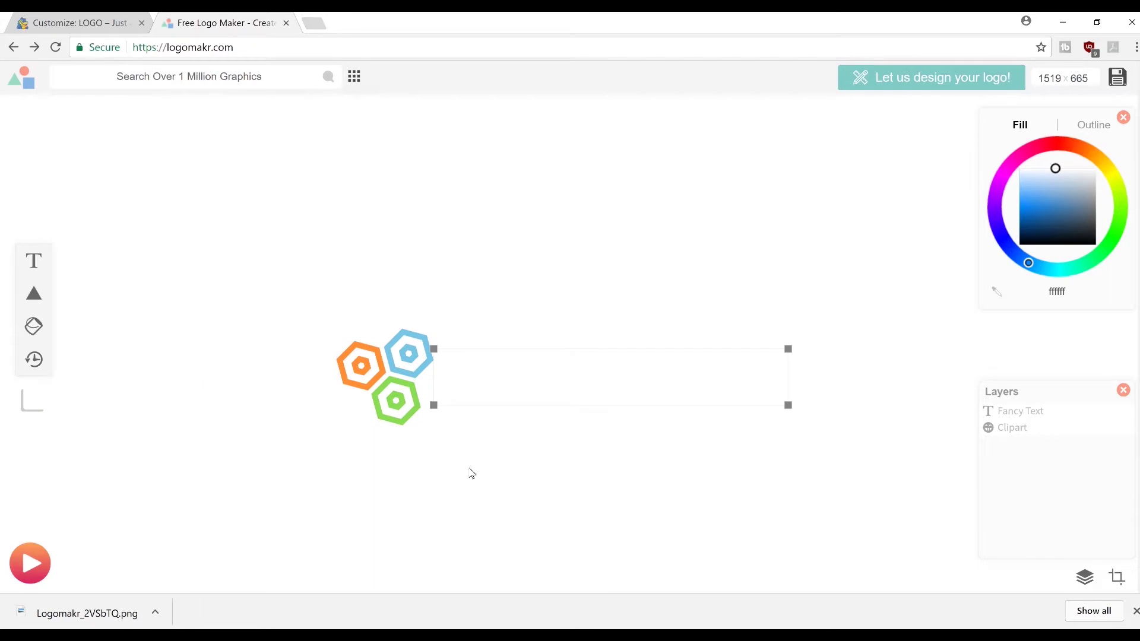
- Save and download the free logo as Logomakr_7YBpAI.png, agreeing to give credit
{"action": "left_click", "coordinate": [1116, 79]}
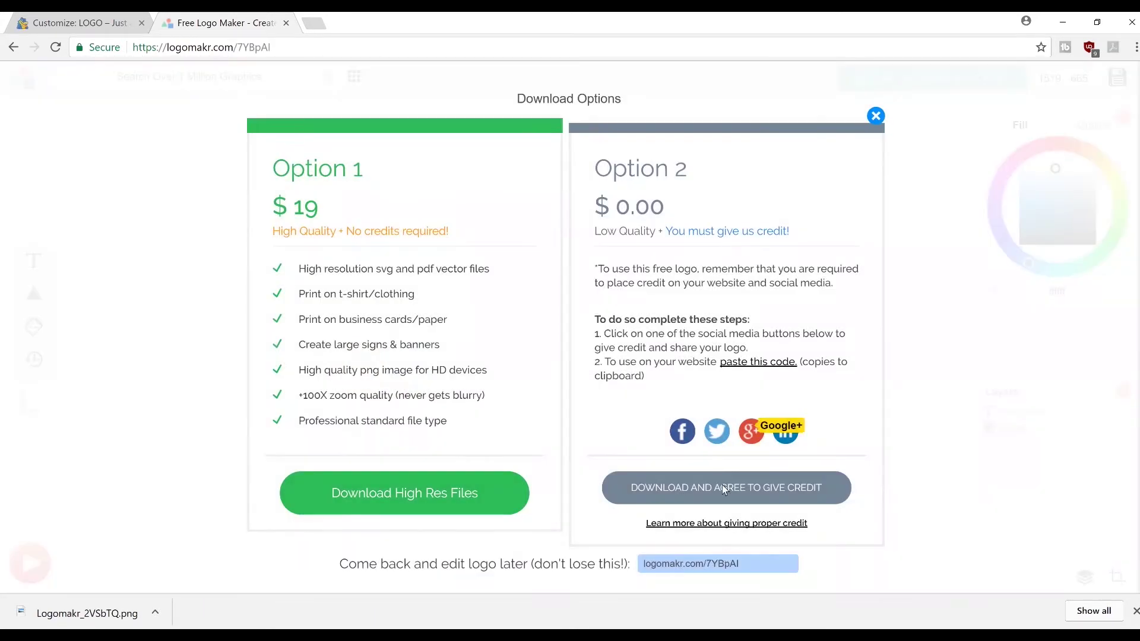
{"action": "left_click", "coordinate": [727, 492]}
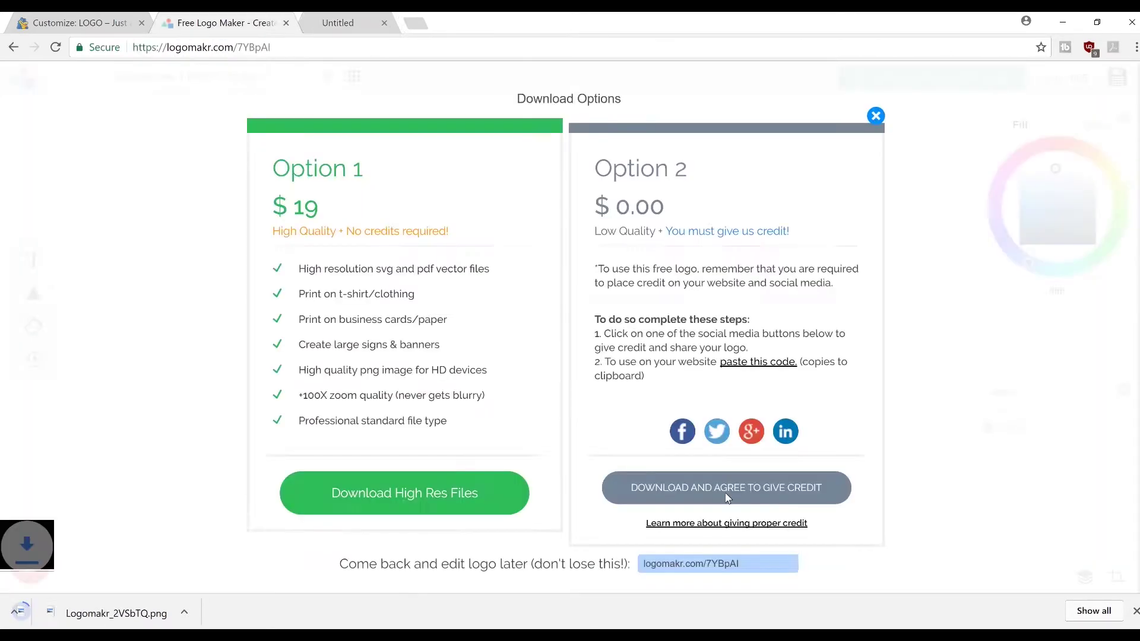
{"action": "left_click", "coordinate": [61, 22]}
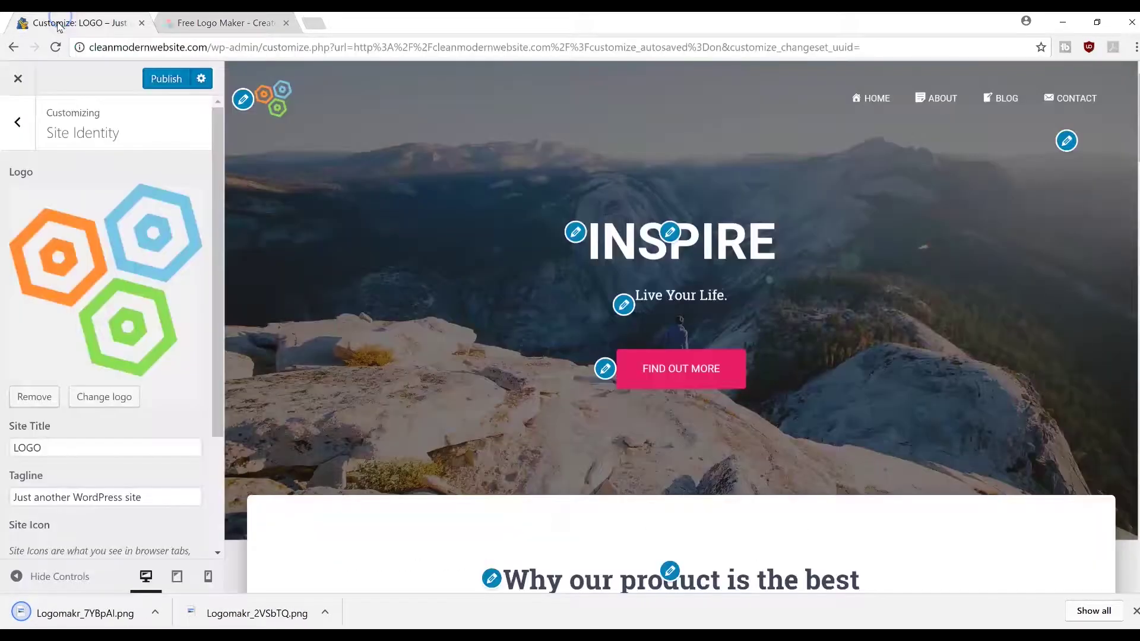
- Replace the site logo with Logomakr_7YBpAI.png, cropped to the image's full width
{"action": "left_click", "coordinate": [98, 398]}
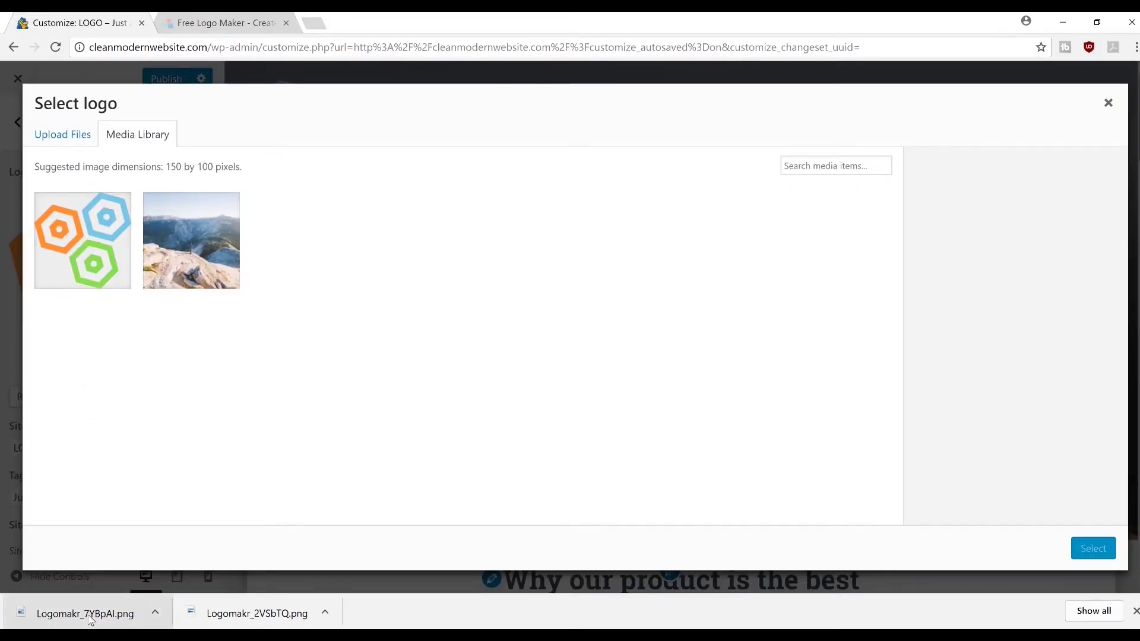
{"action": "left_click", "coordinate": [77, 143]}
{"action": "left_click_drag", "start_coordinate": [85, 613], "coordinate": [579, 374]}
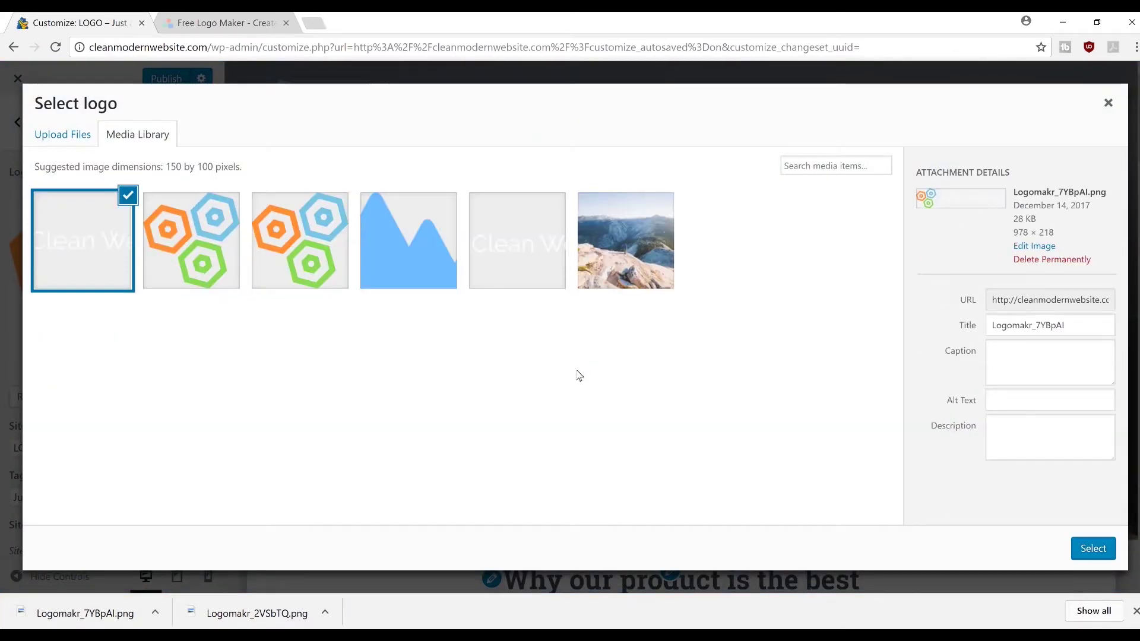
{"action": "left_click", "coordinate": [1090, 552]}
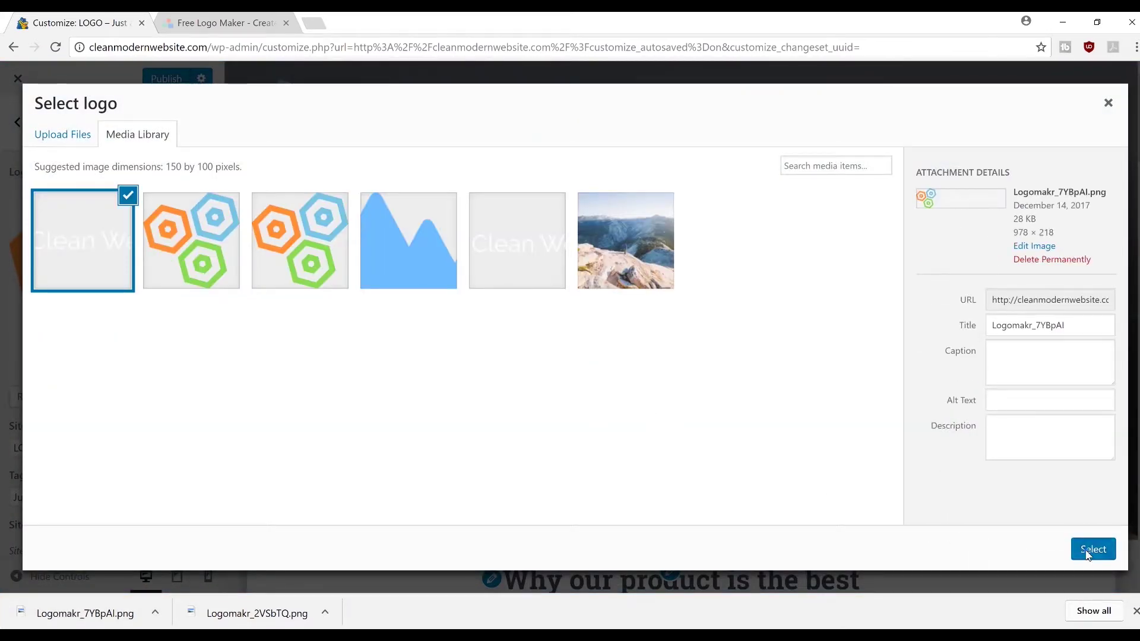
{"action": "left_click_drag", "start_coordinate": [457, 284], "coordinate": [212, 283]}
{"action": "left_click_drag", "start_coordinate": [696, 283], "coordinate": [1007, 341]}
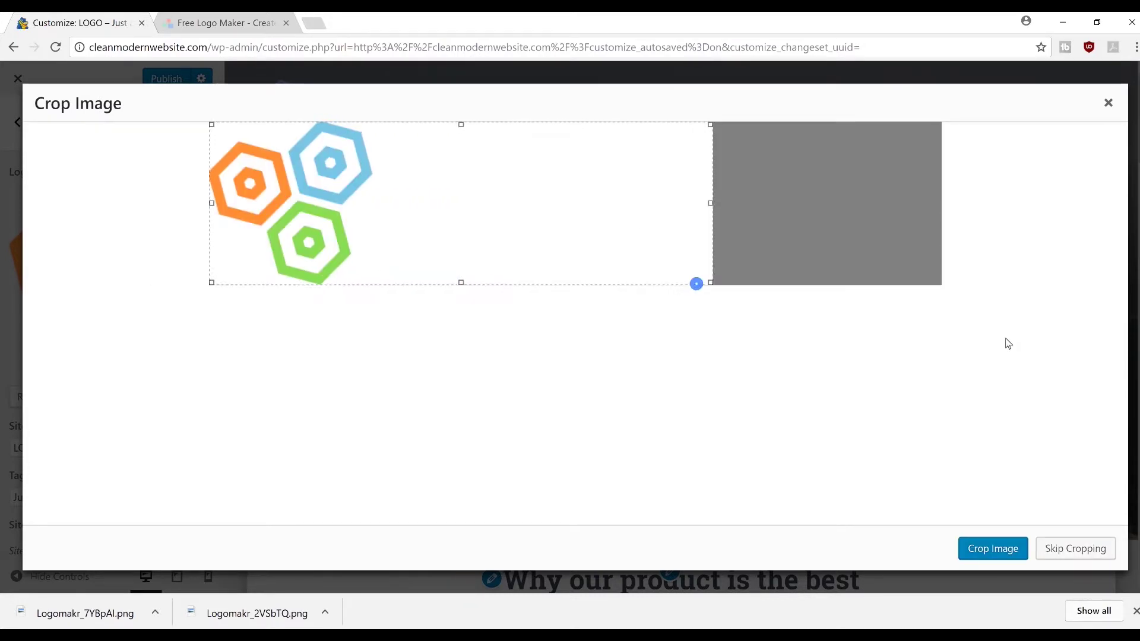
{"action": "left_click", "coordinate": [1010, 551]}
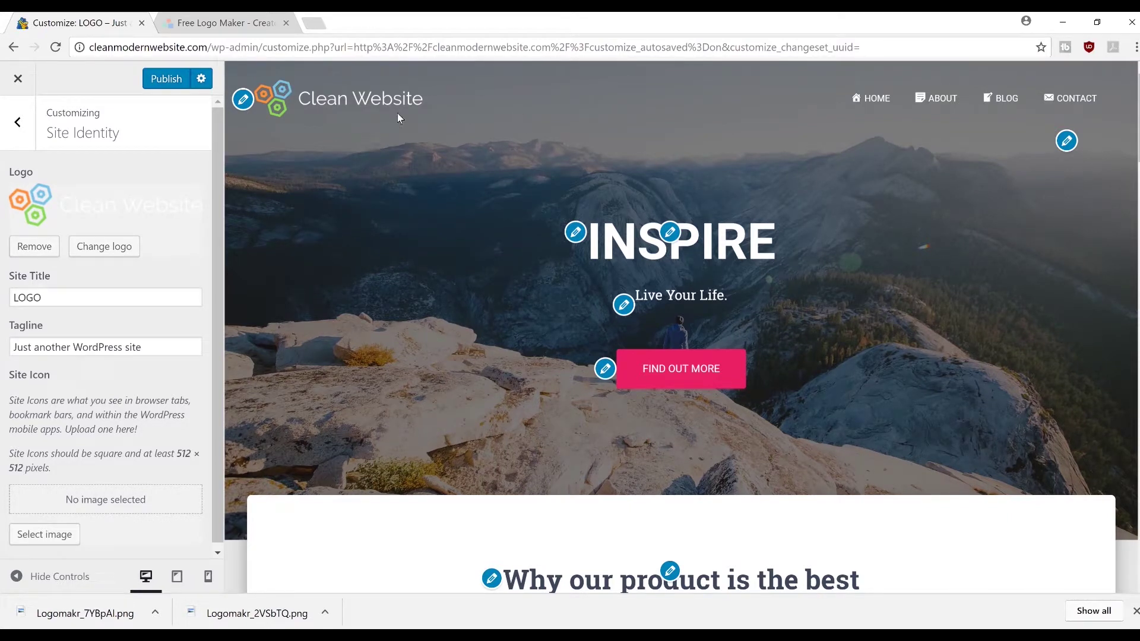
{"action": "left_click", "coordinate": [248, 21]}
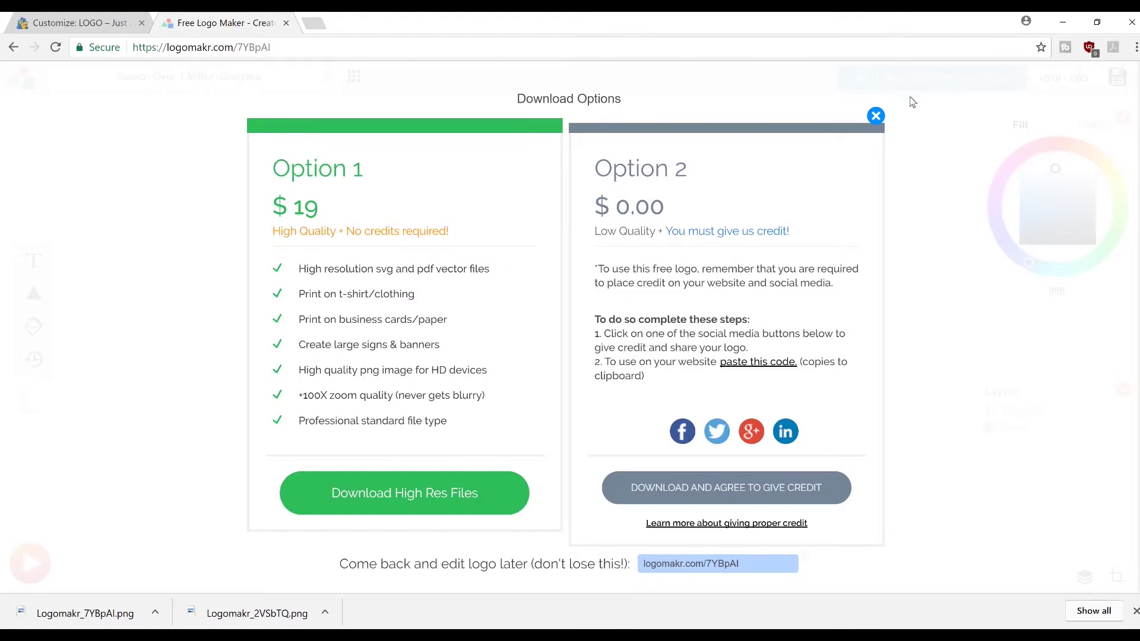
- Close Logomakr's download options and return to the Customizer showing the Clean Website logo
{"action": "left_click", "coordinate": [875, 117]}
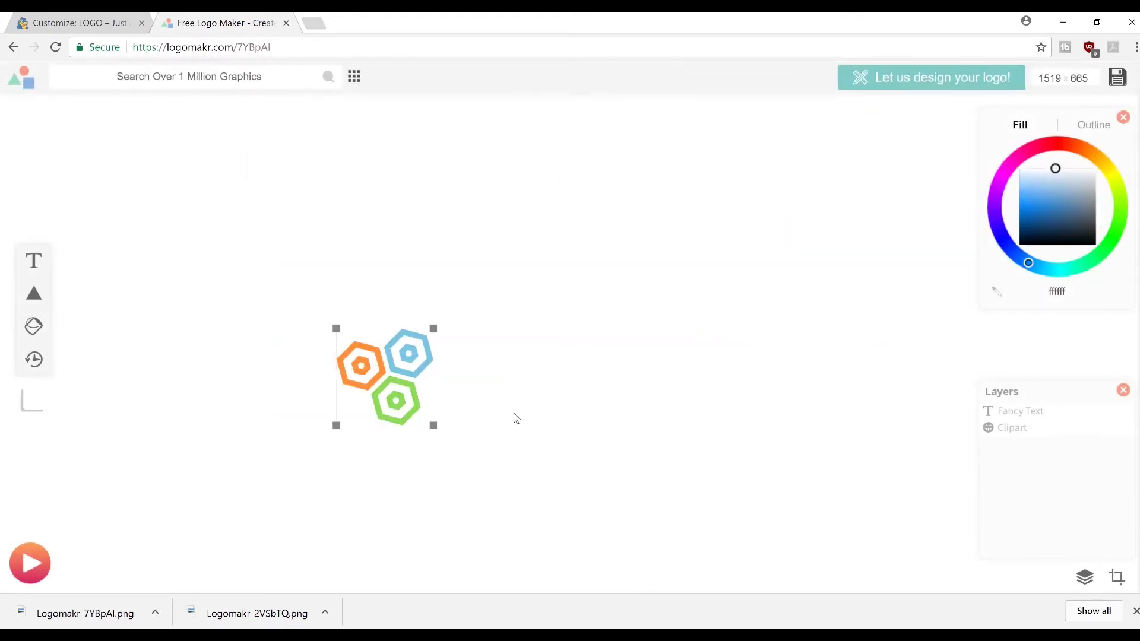
{"action": "left_click", "coordinate": [352, 372]}
{"action": "left_click", "coordinate": [69, 18]}
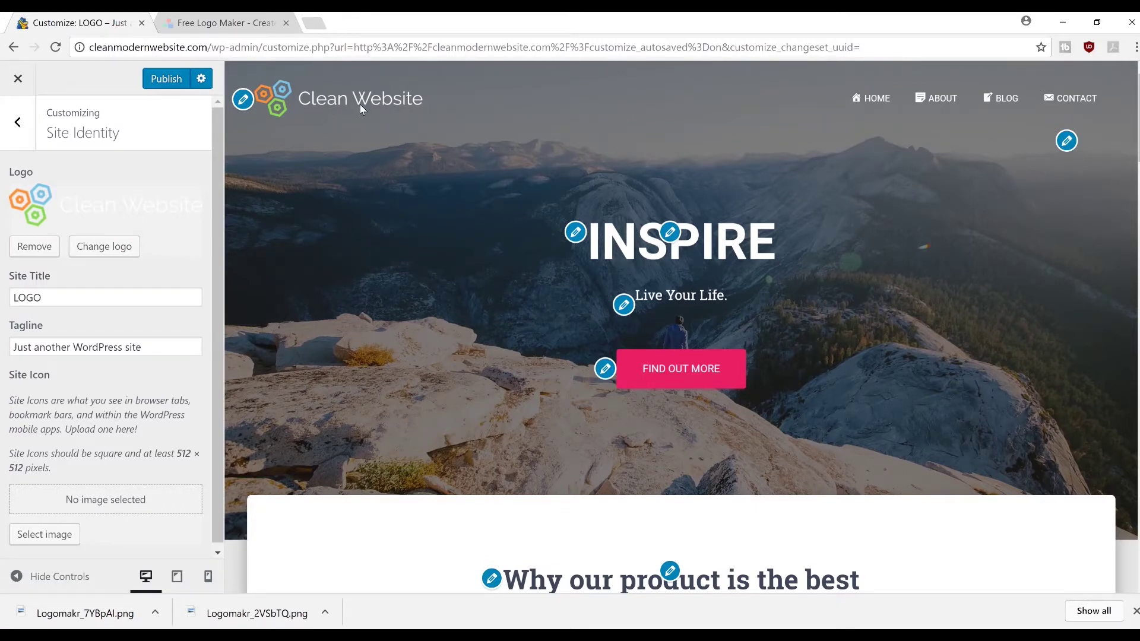
- Remove the site logo, replace the LOGO site title with the owner's name, and publish
{"action": "left_click", "coordinate": [34, 246]}
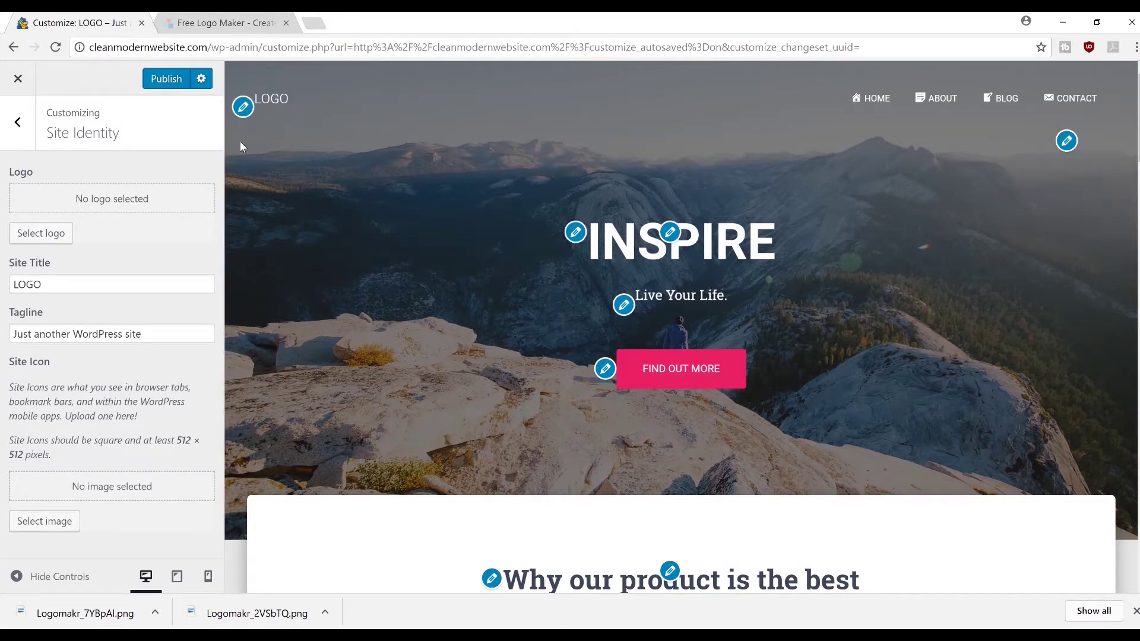
{"action": "double_click", "coordinate": [71, 285]}
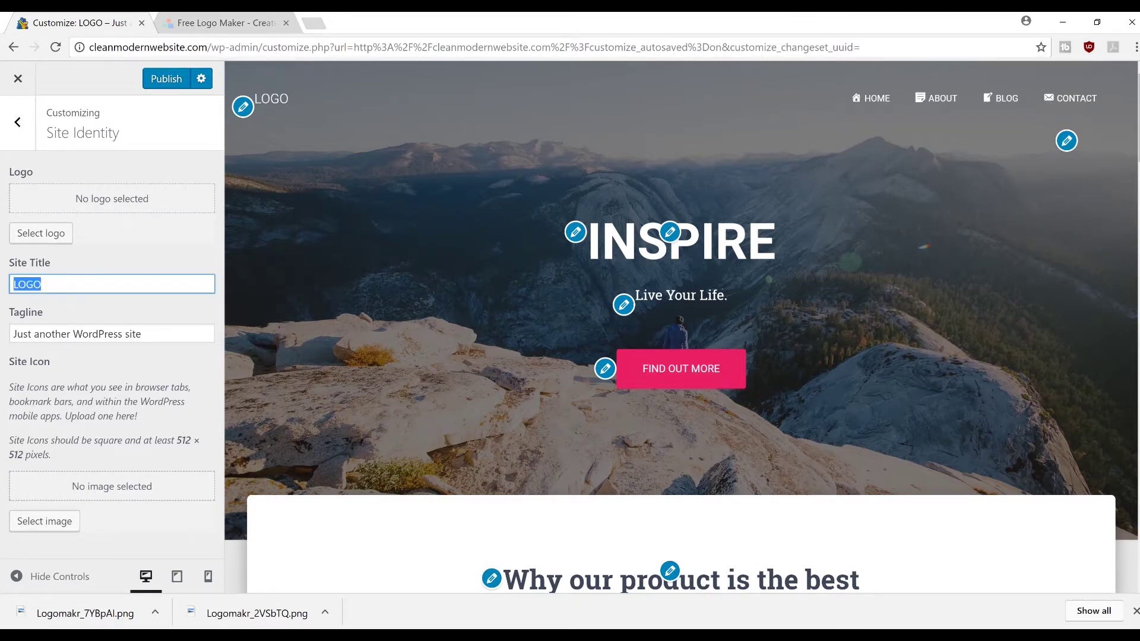
{"action": "type", "text": "Is"}
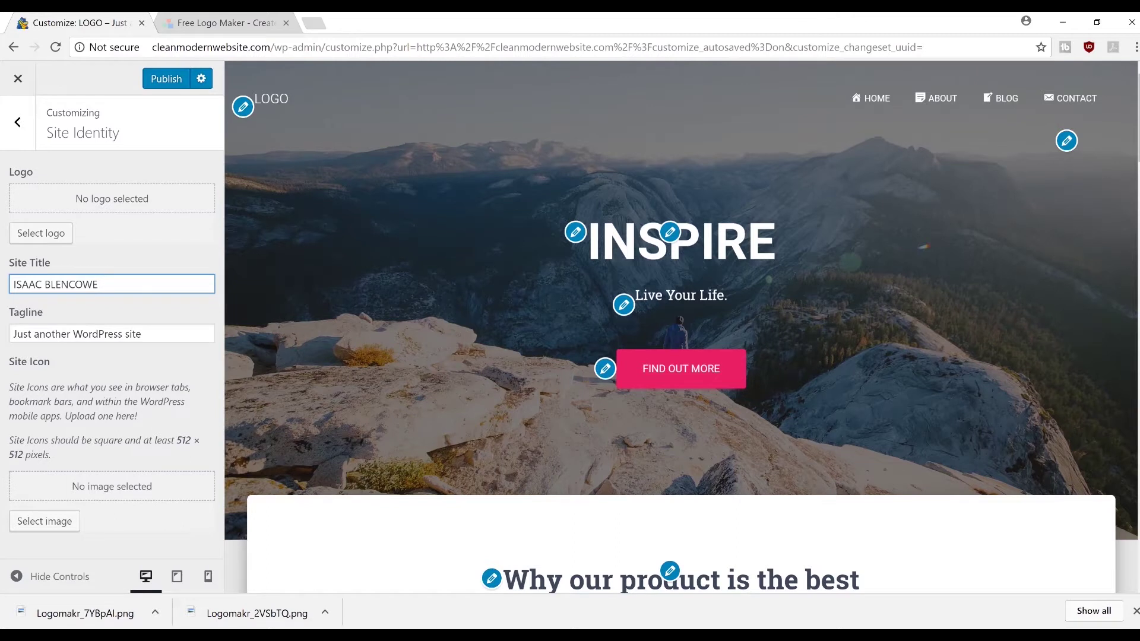
{"action": "left_click", "coordinate": [371, 274]}
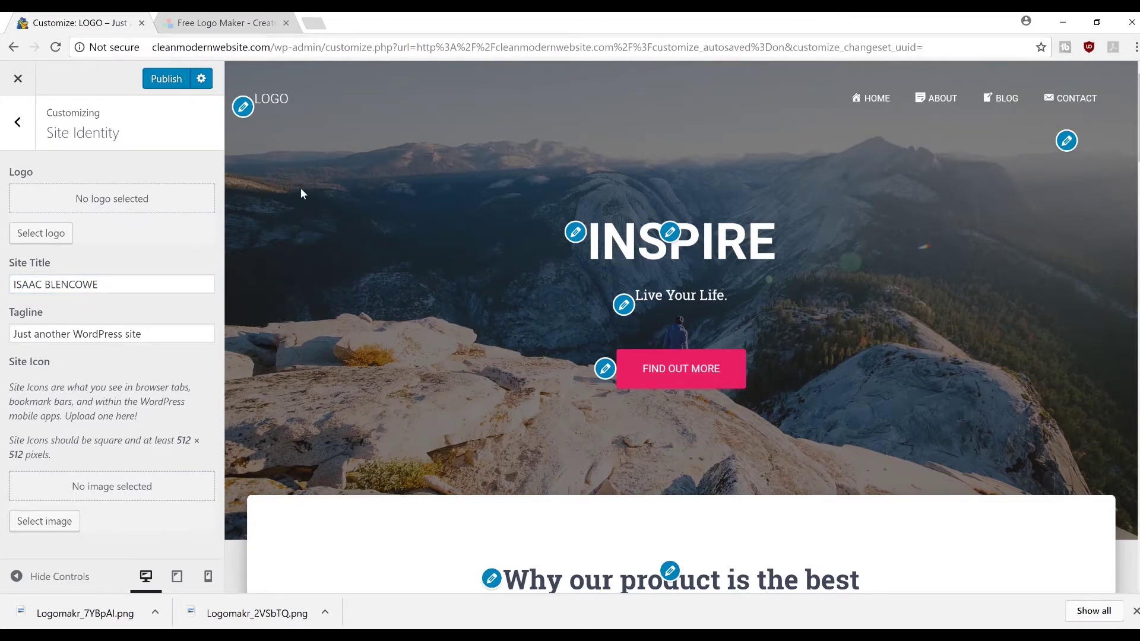
{"action": "left_click", "coordinate": [172, 86]}
- Close the Customizer, review the homepage's text title, then reopen the Customizer
{"action": "left_click", "coordinate": [23, 84]}
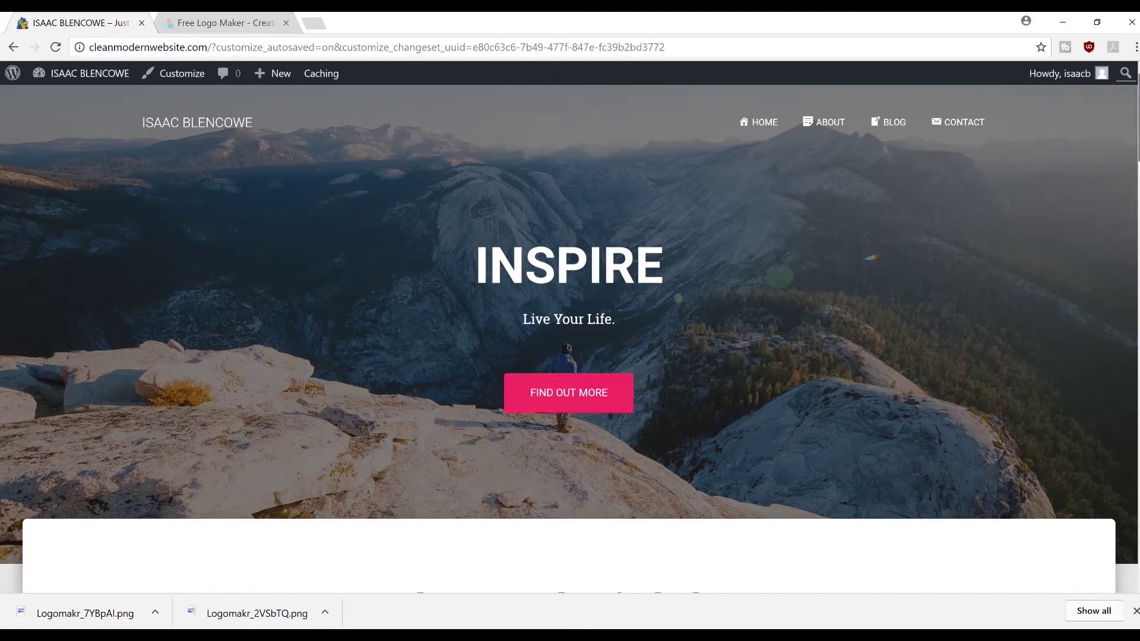
{"action": "scroll", "coordinate": [569, 339], "scroll_direction": "down", "scroll_amount": 3}
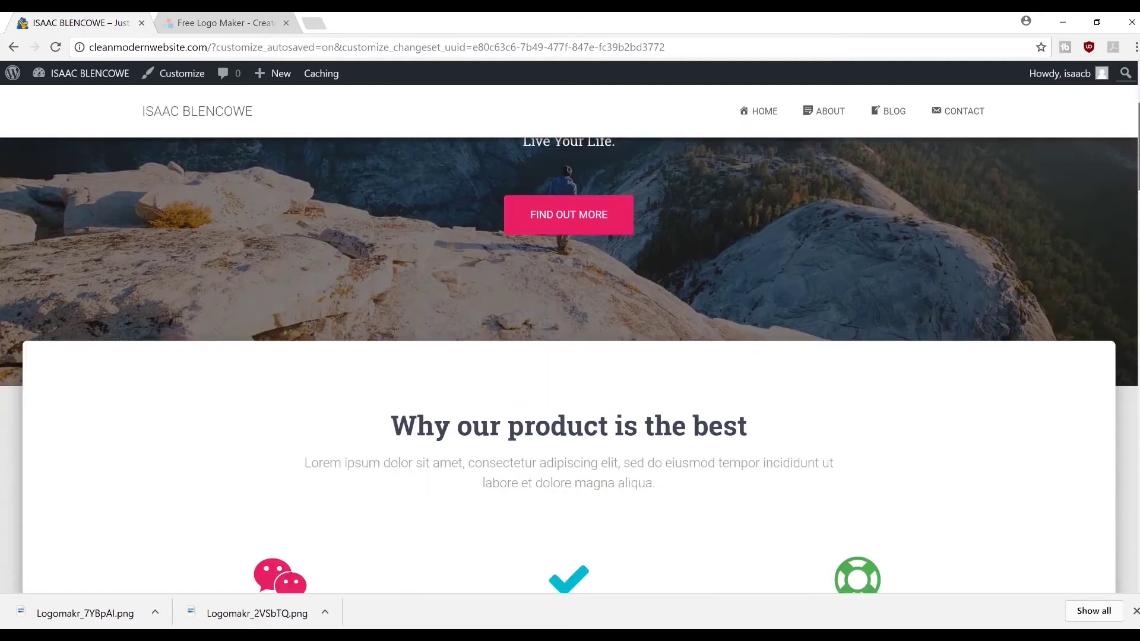
{"action": "scroll", "coordinate": [568, 356], "scroll_direction": "down", "scroll_amount": 4}
{"action": "scroll", "coordinate": [569, 356], "scroll_direction": "up", "scroll_amount": 1}
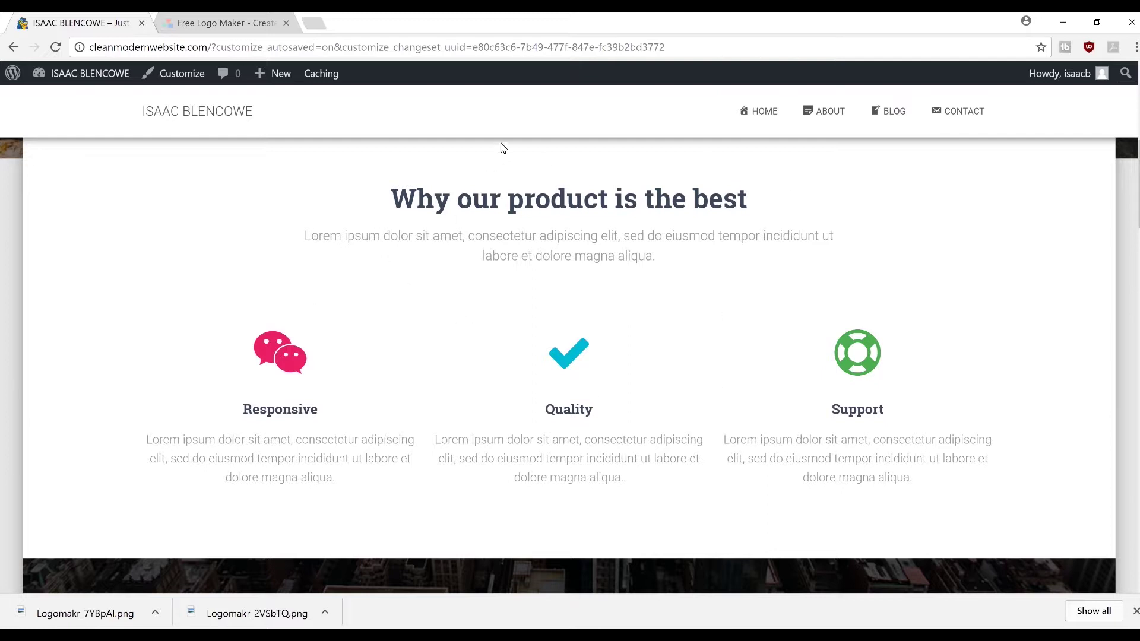
{"action": "left_click", "coordinate": [181, 74]}
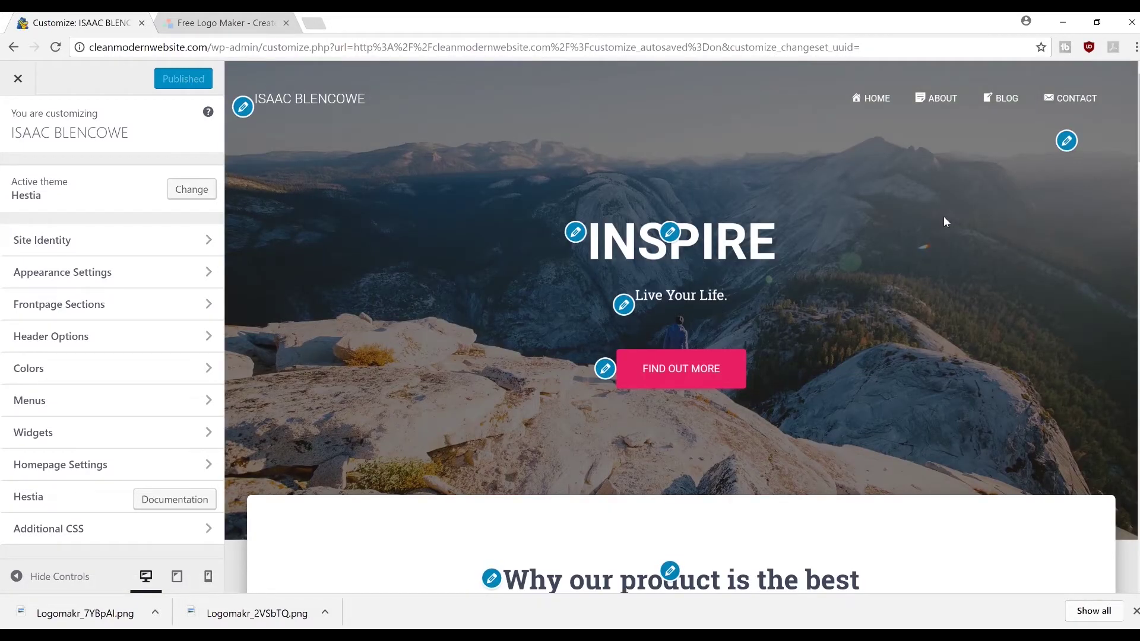
- Retitle the Features section 'What I Offer'
{"action": "scroll", "coordinate": [945, 222], "scroll_direction": "down", "scroll_amount": 4}
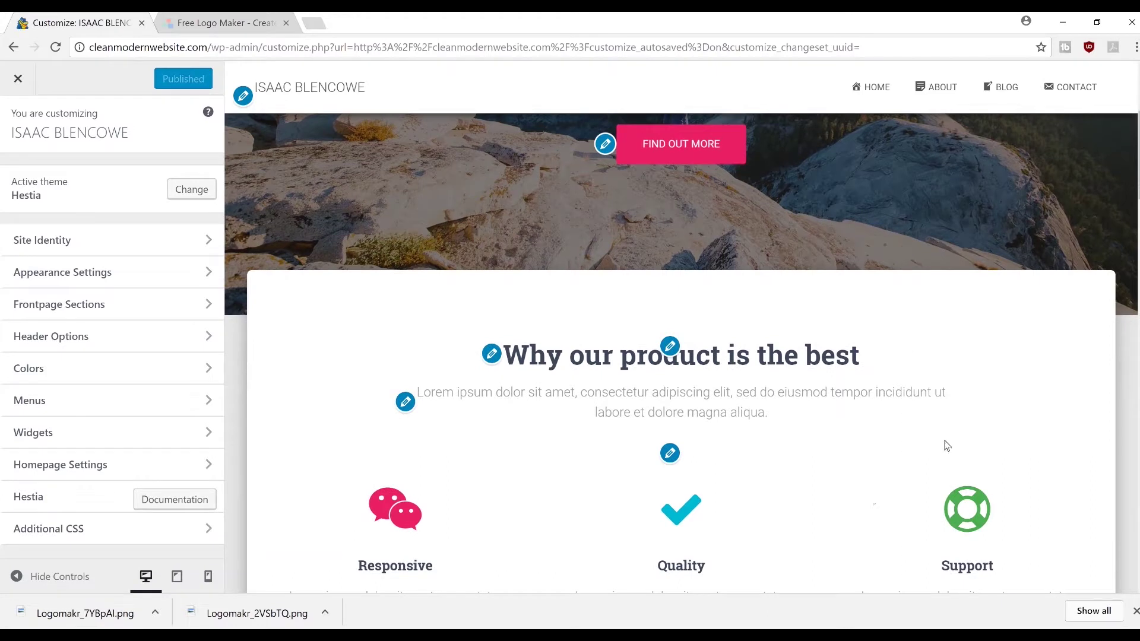
{"action": "scroll", "coordinate": [720, 302], "scroll_direction": "down", "scroll_amount": 3}
{"action": "scroll", "coordinate": [721, 303], "scroll_direction": "up", "scroll_amount": 1}
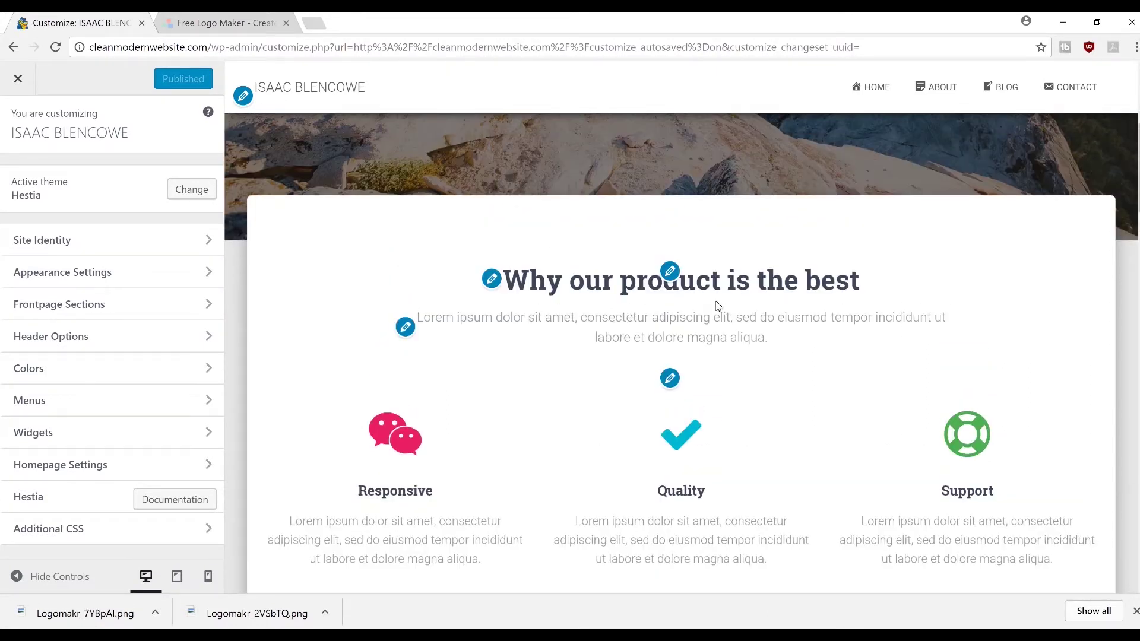
{"action": "left_click", "coordinate": [670, 272]}
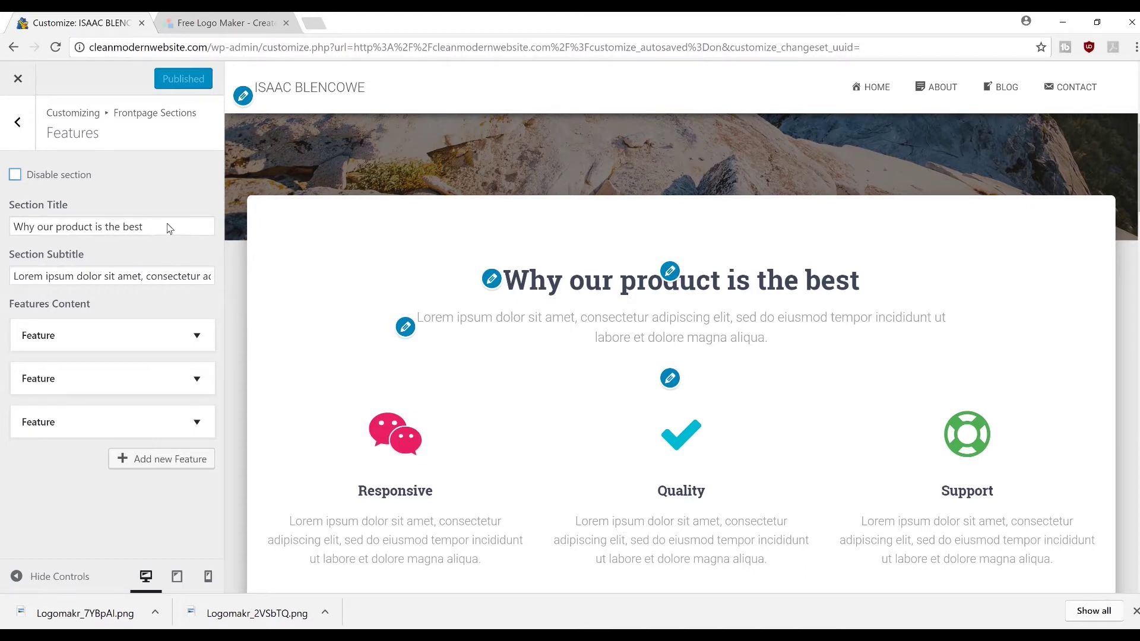
{"action": "left_click_drag", "start_coordinate": [169, 233], "coordinate": [2, 230]}
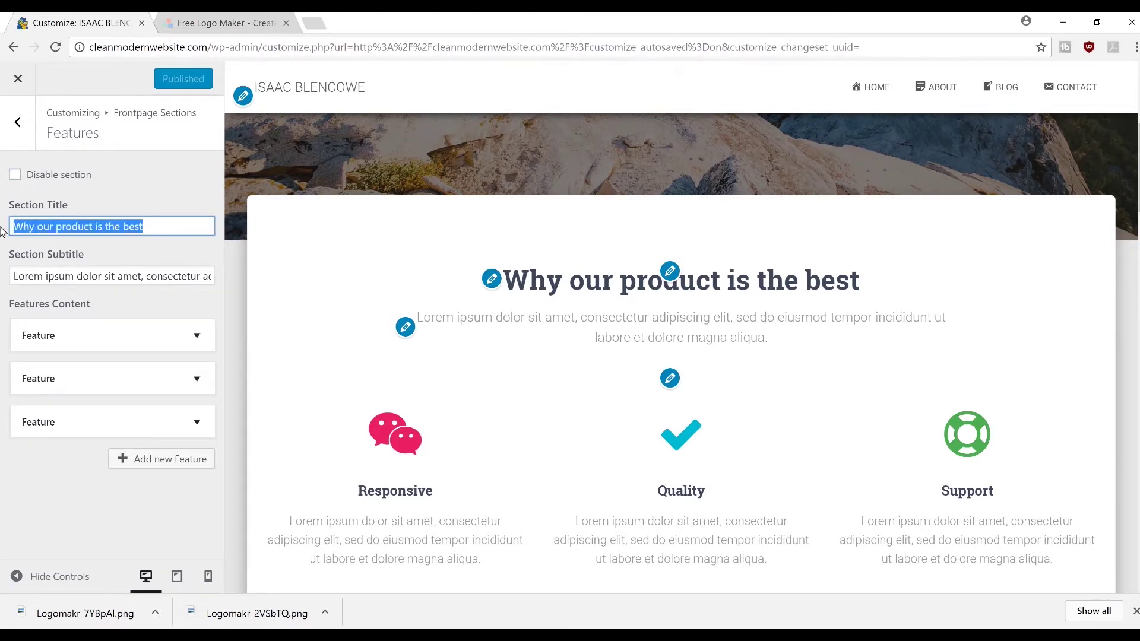
{"action": "type", "text": "Services"}
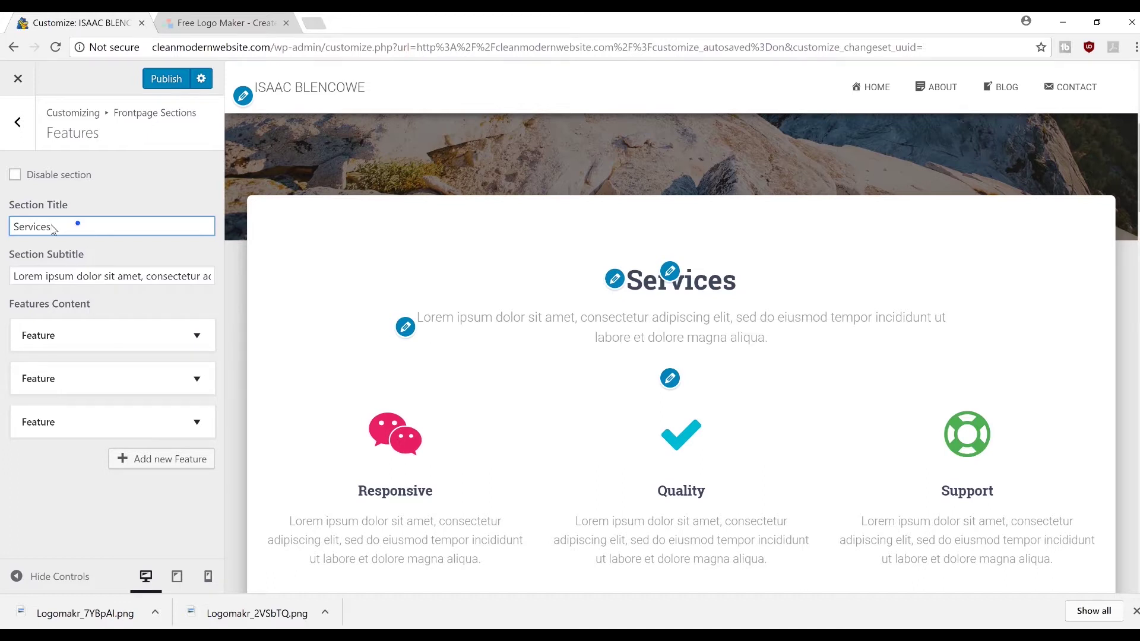
{"action": "left_click_drag", "start_coordinate": [55, 227], "coordinate": [1, 233]}
{"action": "type", "text": "Offers"}
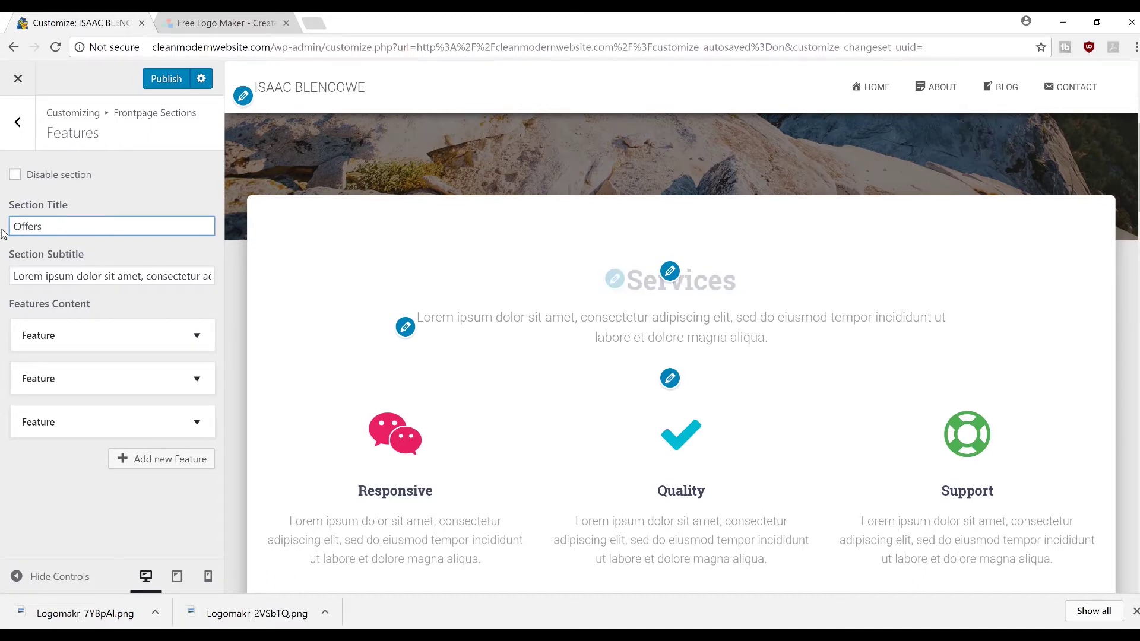
{"action": "double_click", "coordinate": [66, 225]}
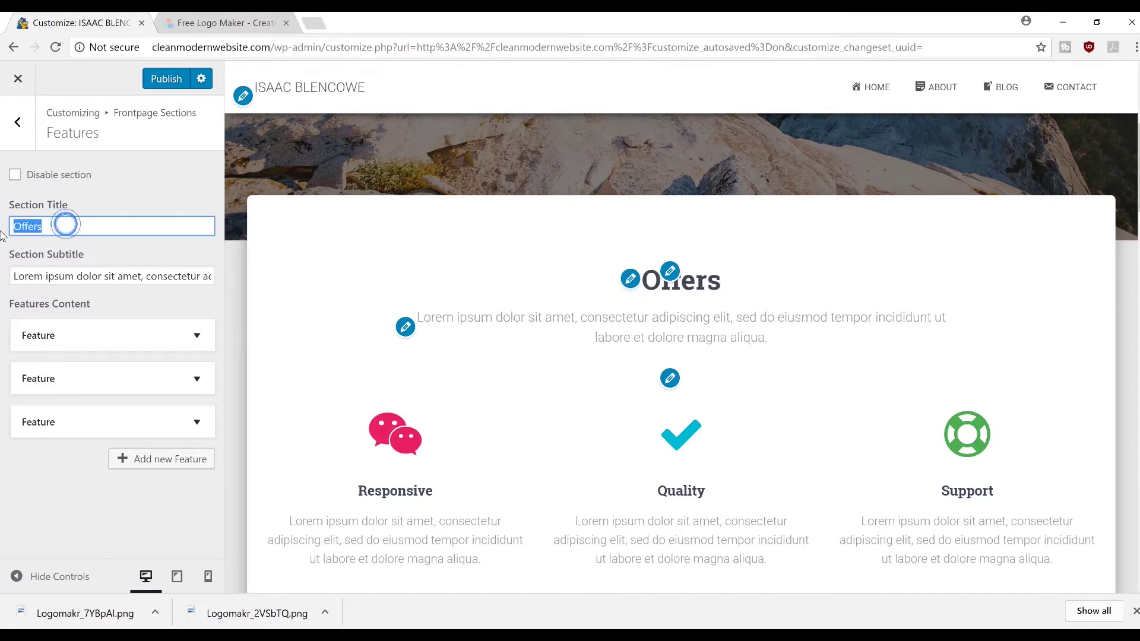
{"action": "type", "text": "What We"}
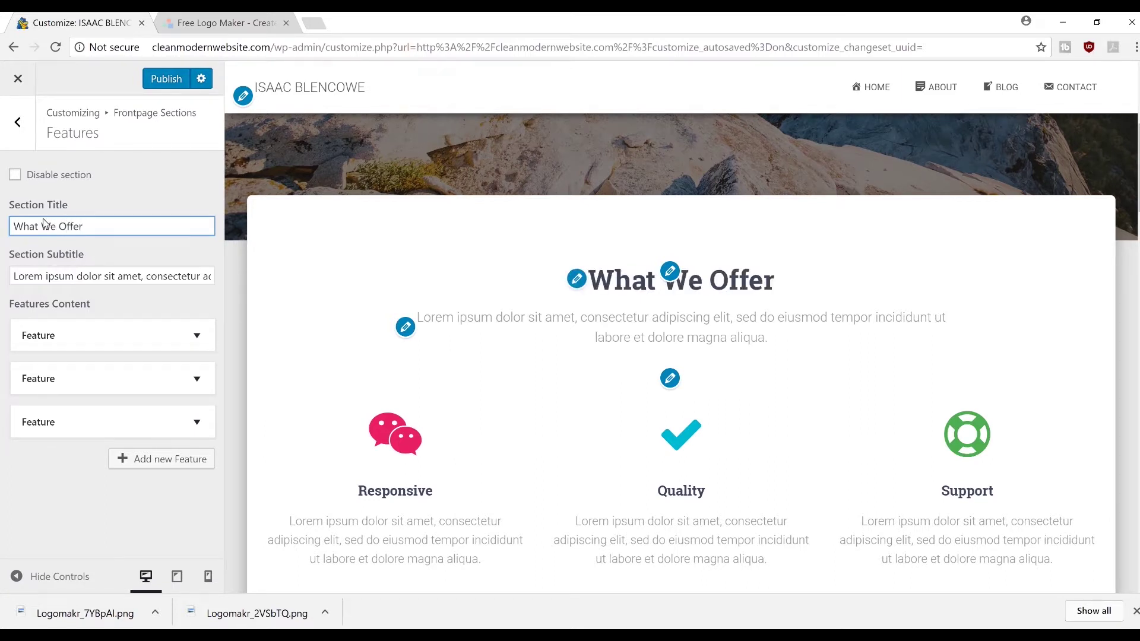
{"action": "triple_click", "coordinate": [102, 226]}
{"action": "type", "text": "What"}
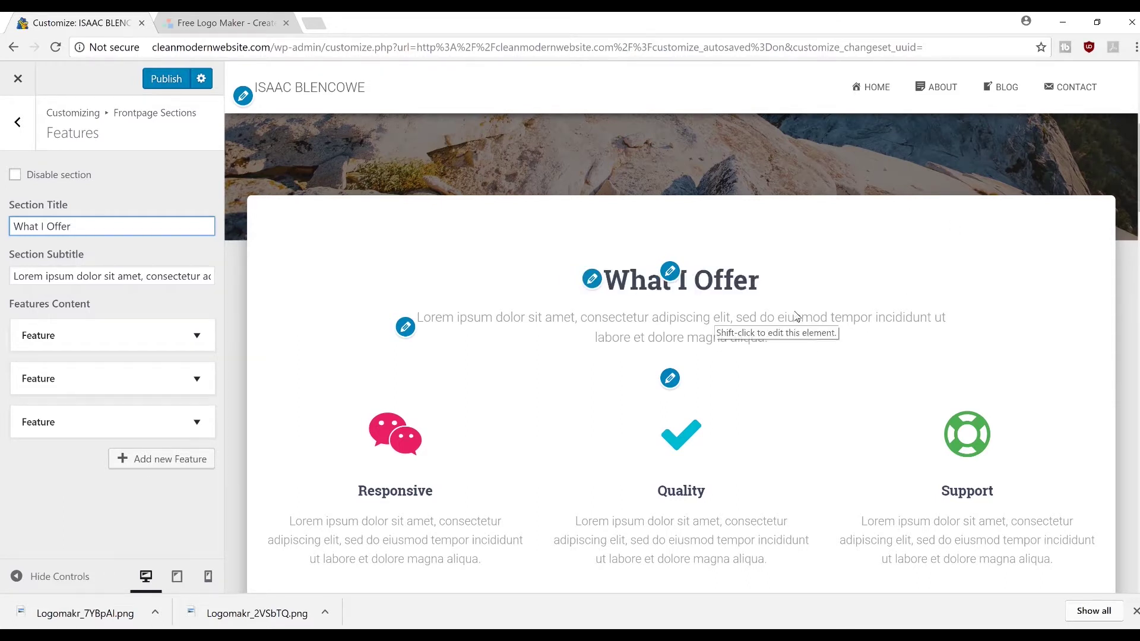
- Delete the Features section's subtitle so it is left empty
{"action": "left_click_drag", "start_coordinate": [12, 276], "coordinate": [411, 285]}
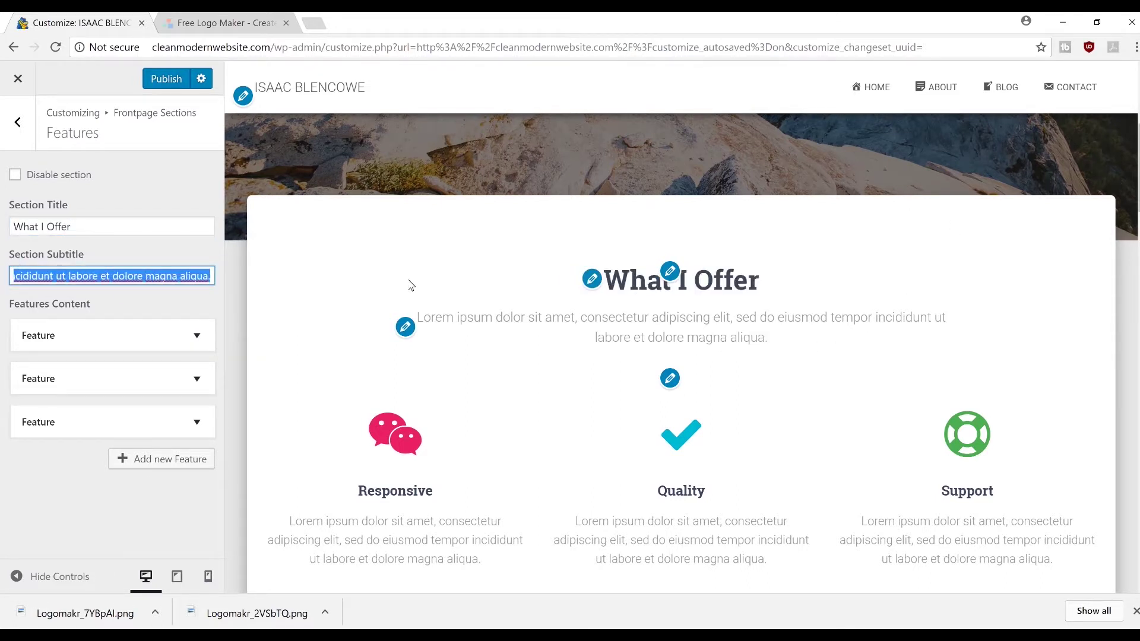
{"action": "key", "text": "BackSpace"}
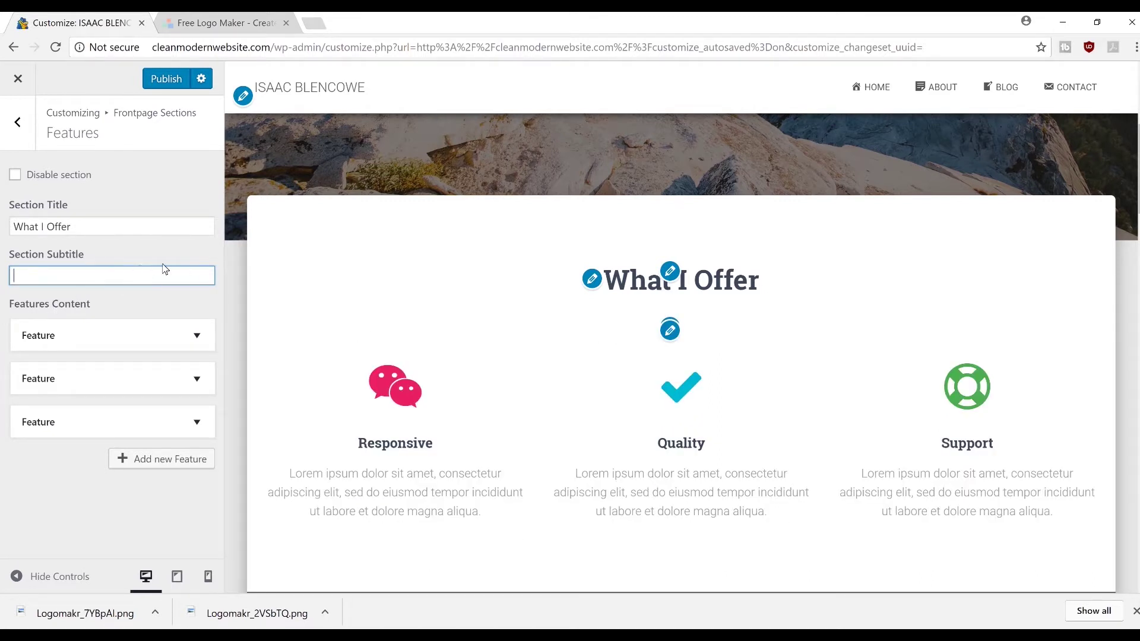
{"action": "type", "text": "asfdsda askfb lagsfd"}
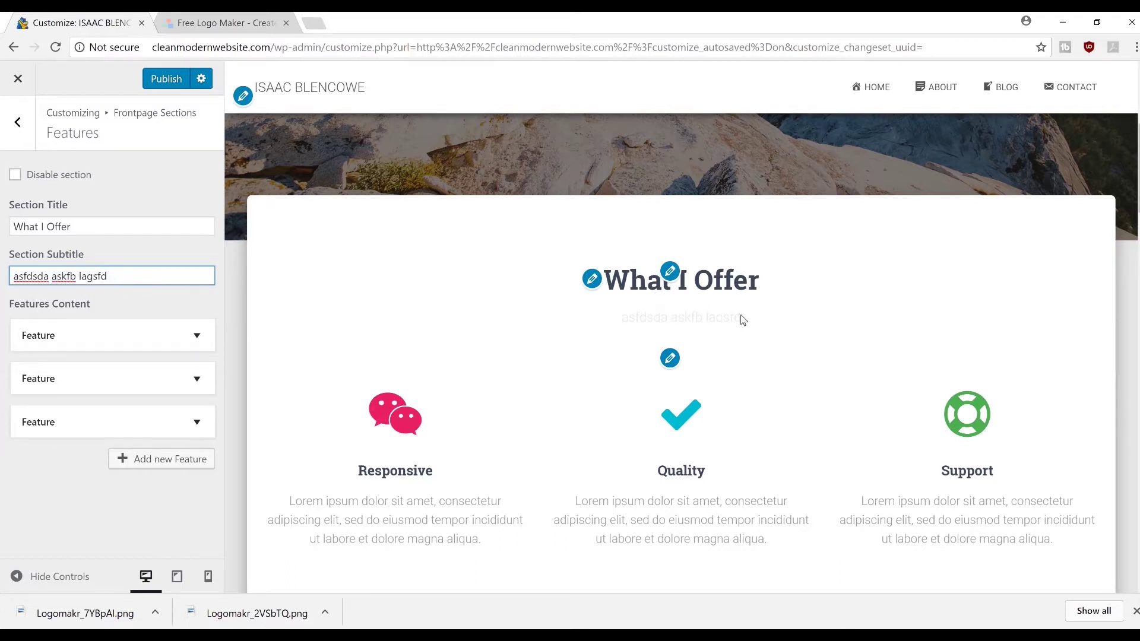
{"action": "left_click", "coordinate": [898, 272]}
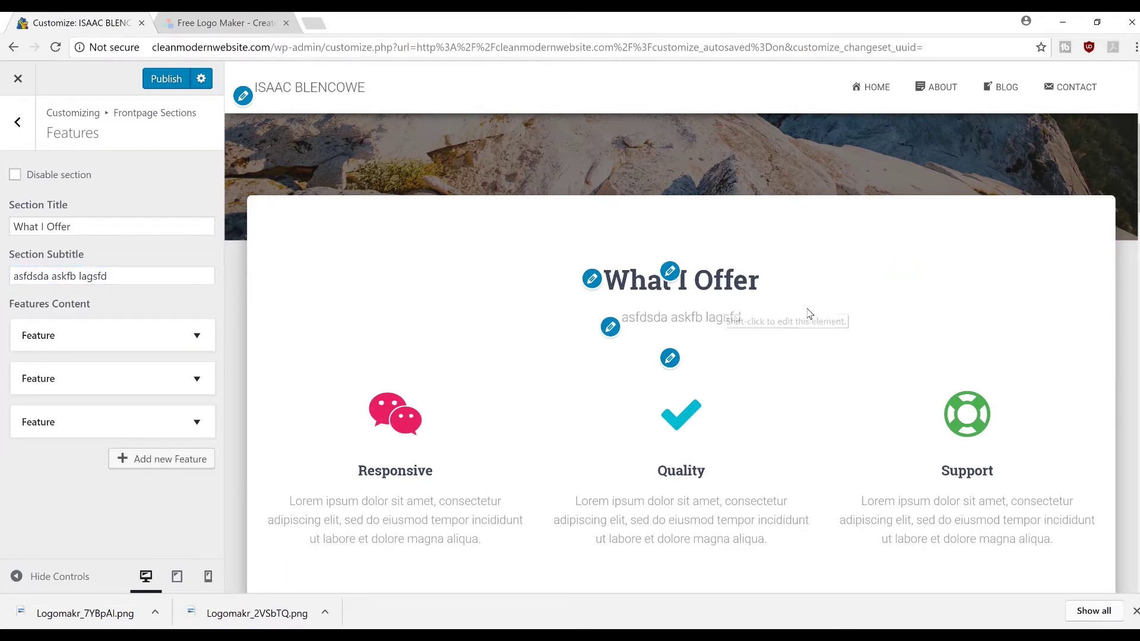
{"action": "triple_click", "coordinate": [146, 277]}
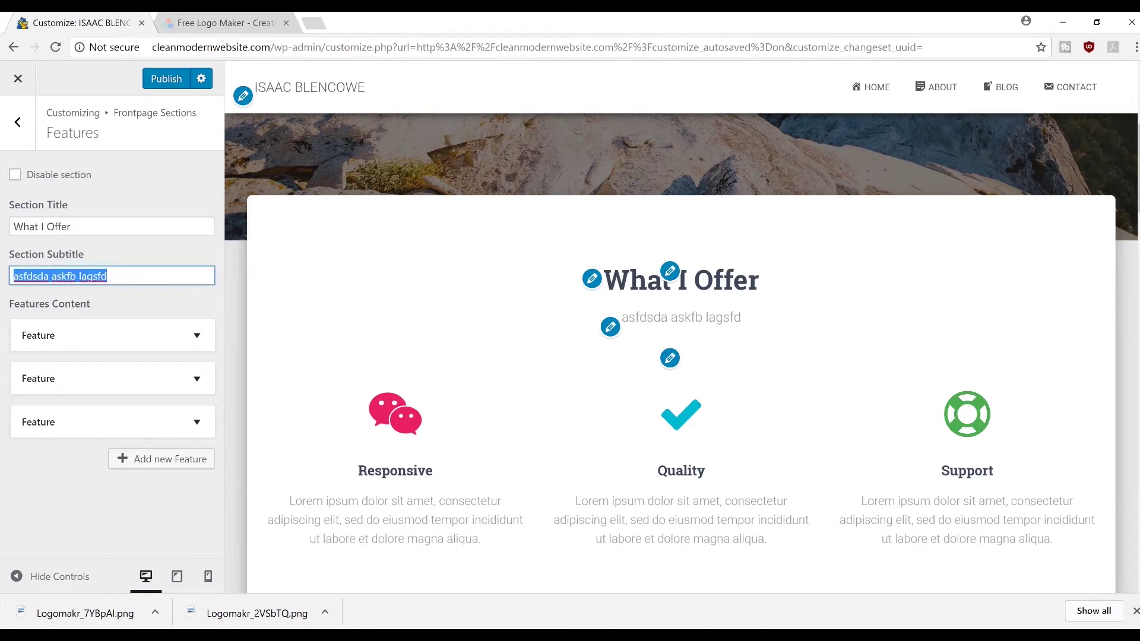
{"action": "key", "text": "BackSpace"}
{"action": "left_click", "coordinate": [154, 238]}
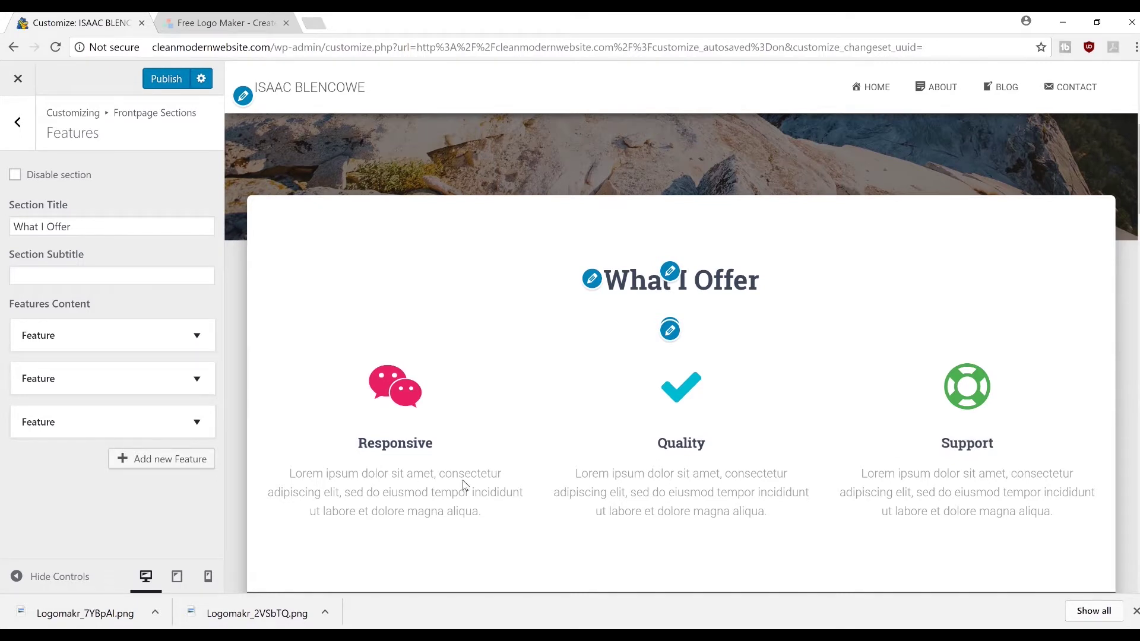
- Expand the first feature and keep its title as 'Responsive'
{"action": "left_click", "coordinate": [196, 336]}
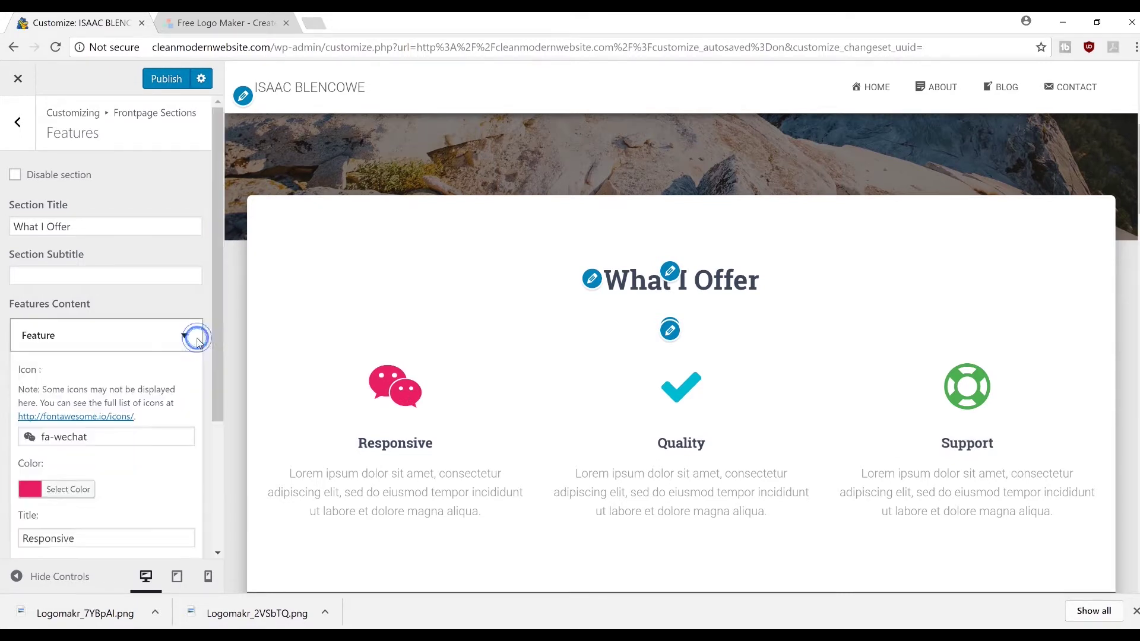
{"action": "scroll", "coordinate": [105, 380], "scroll_direction": "down", "scroll_amount": 3}
{"action": "left_click_drag", "start_coordinate": [105, 389], "coordinate": [3, 393]}
{"action": "key", "text": "BackSpace"}
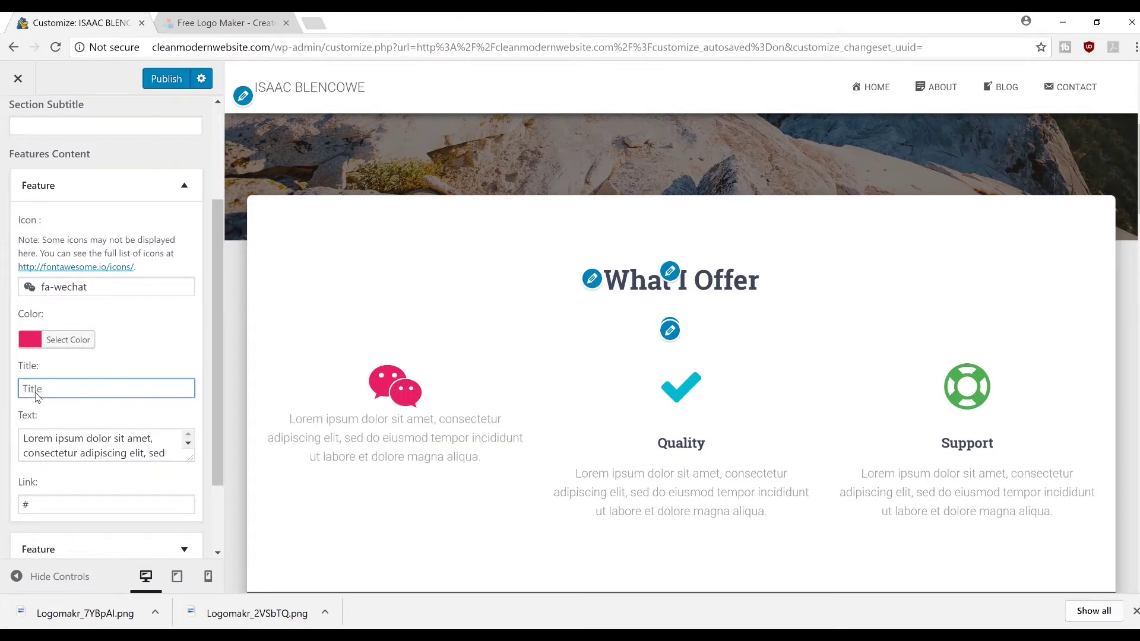
{"action": "type", "text": "RE"}
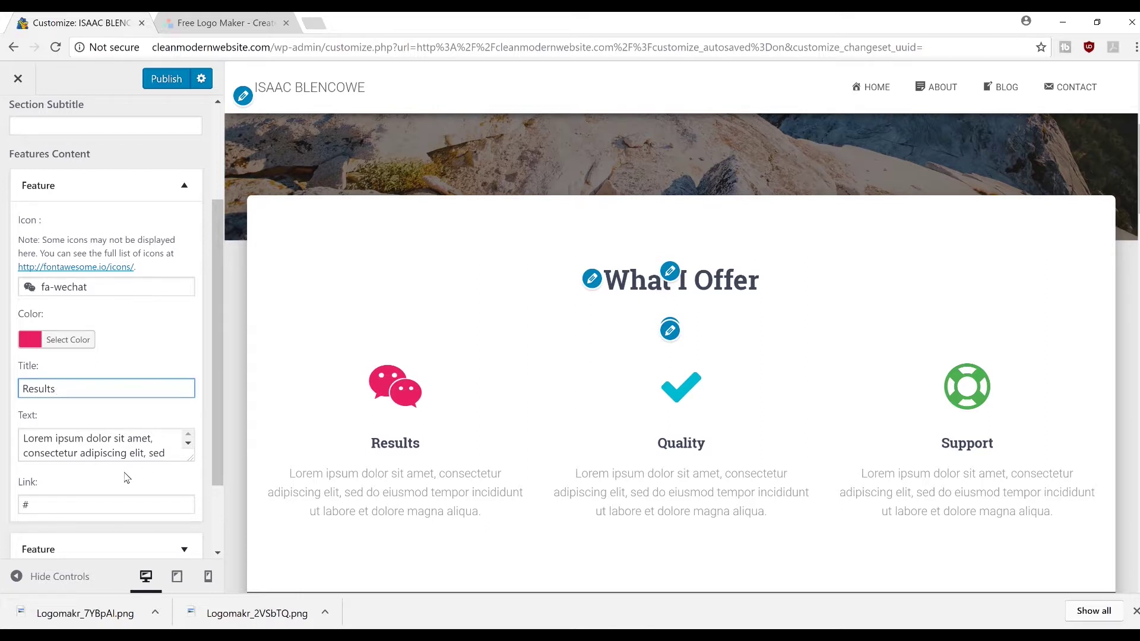
{"action": "double_click", "coordinate": [75, 387]}
{"action": "type", "text": "Responsive"}
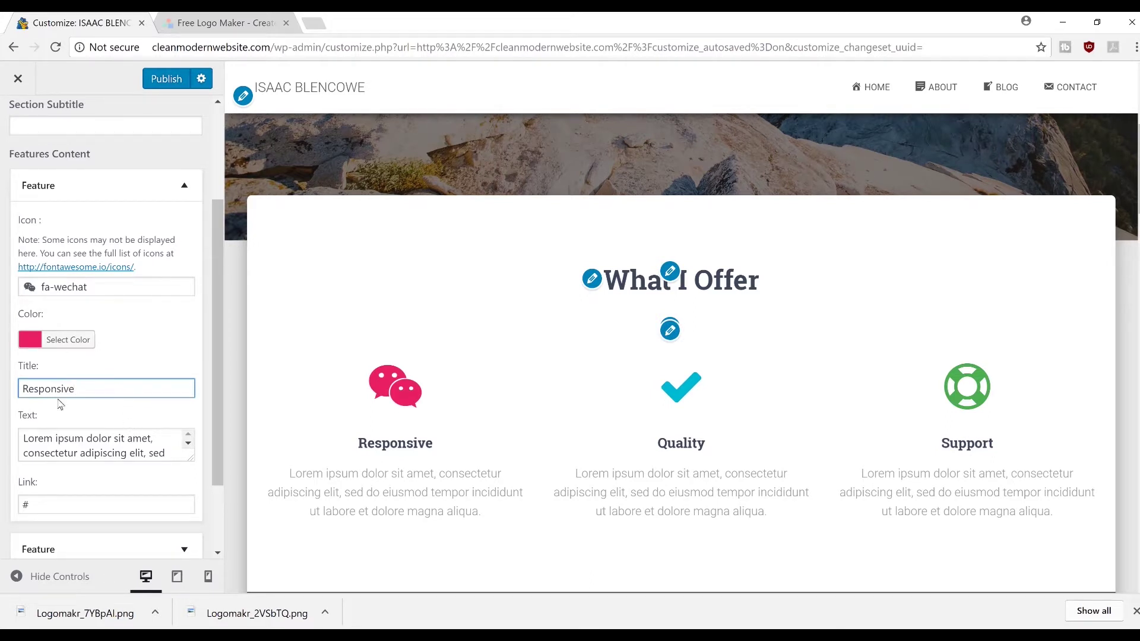
- Try icons for the first feature, first the archive box, then YouTube
{"action": "left_click", "coordinate": [73, 288]}
{"action": "left_click", "coordinate": [56, 438]}
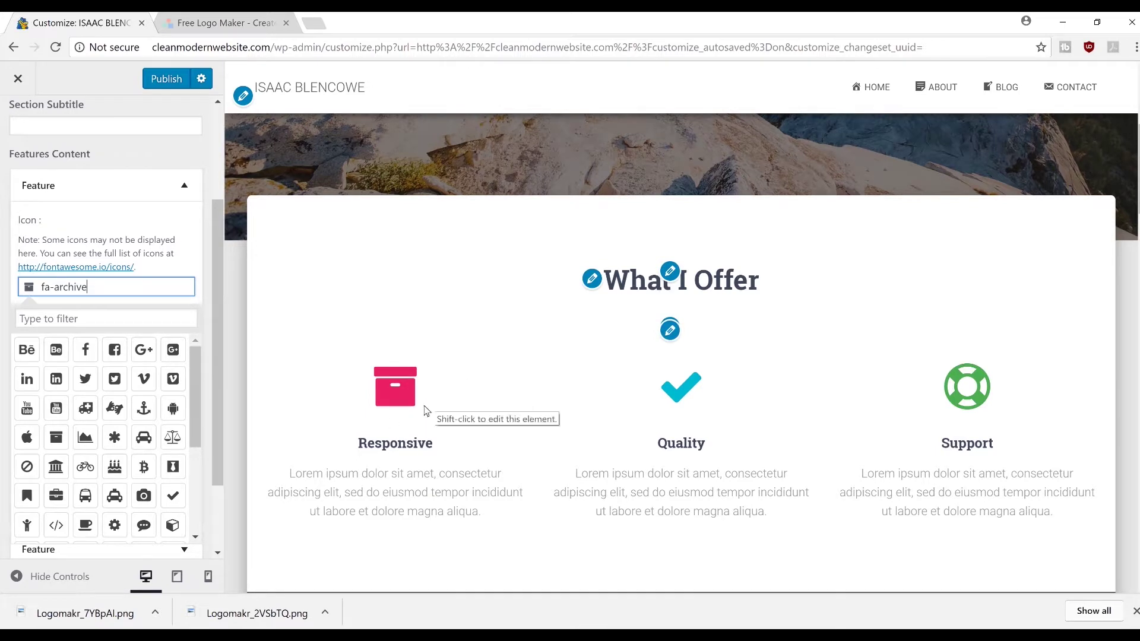
{"action": "left_click", "coordinate": [207, 468]}
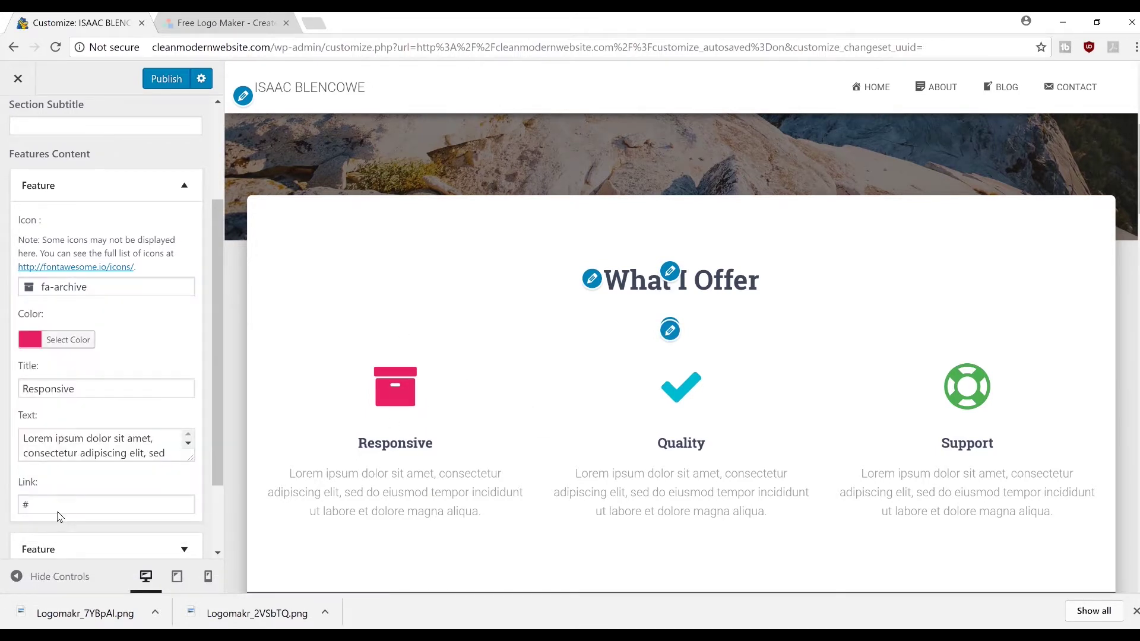
{"action": "double_click", "coordinate": [33, 504]}
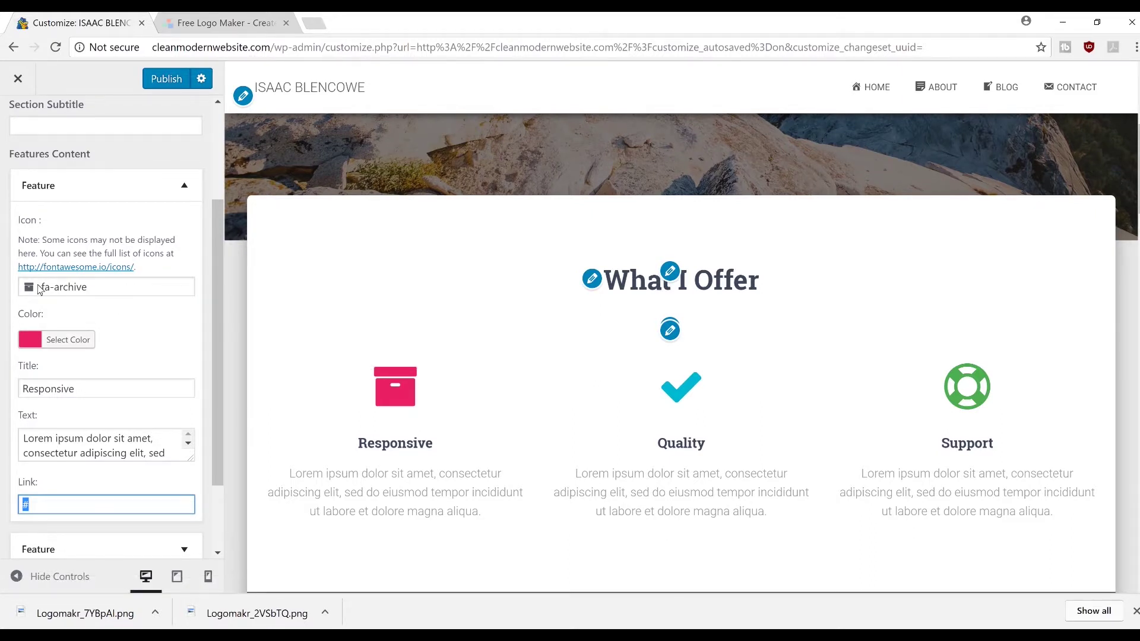
{"action": "left_click", "coordinate": [90, 286]}
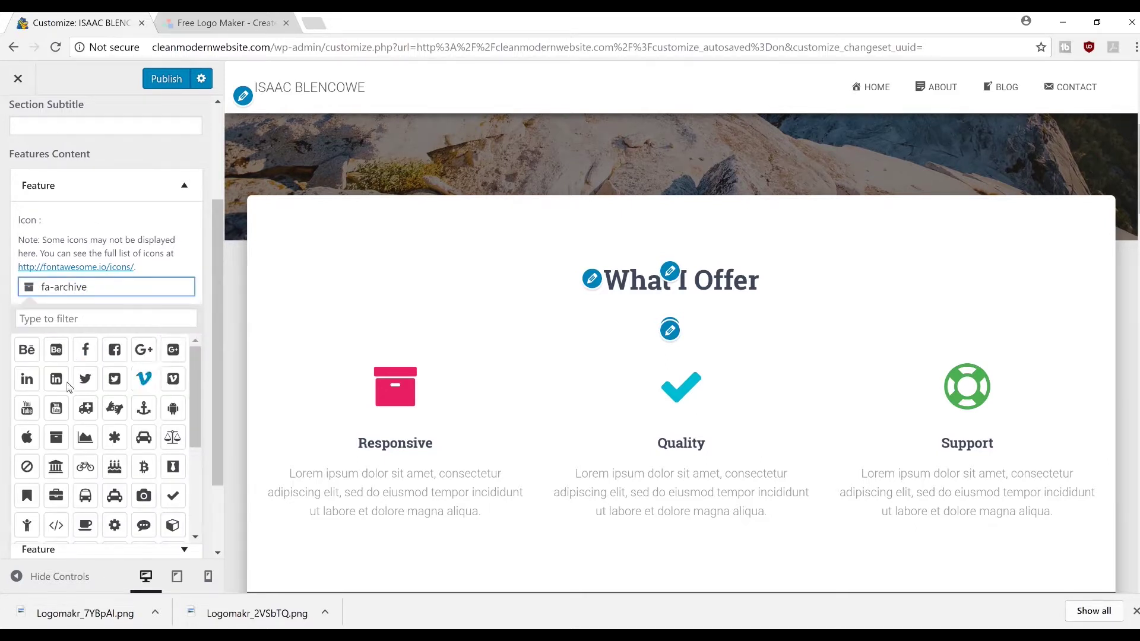
{"action": "left_click", "coordinate": [27, 409]}
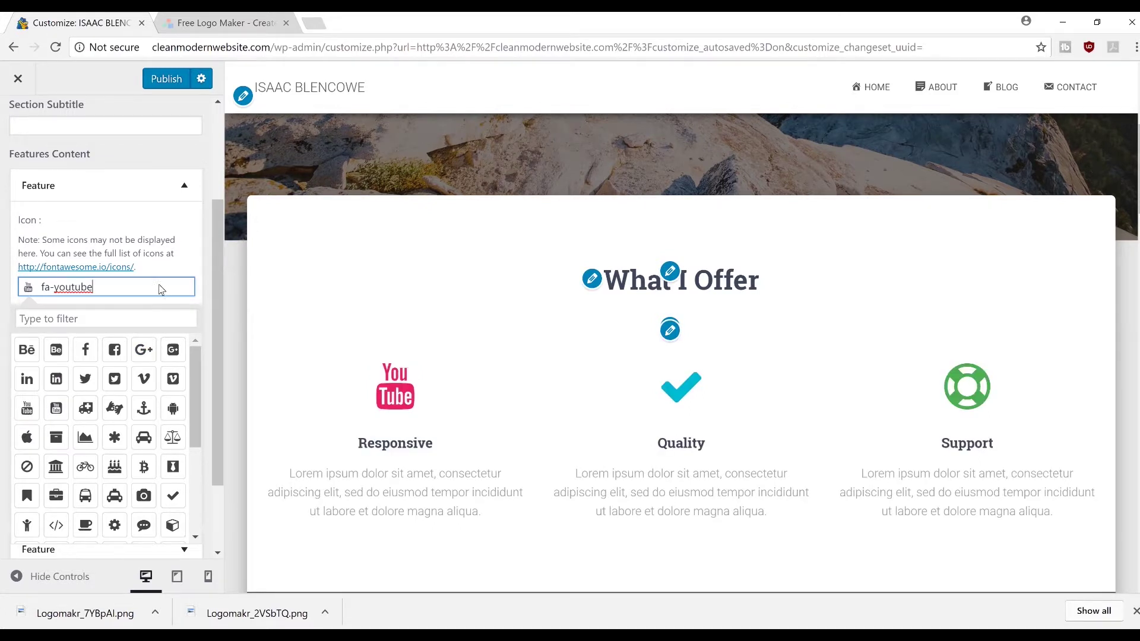
{"action": "scroll", "coordinate": [161, 291], "scroll_direction": "down", "scroll_amount": 1}
{"action": "left_click", "coordinate": [190, 186]}
- Clear the first feature's link value and its description text
{"action": "key", "text": "Tab"}
{"action": "key", "text": "Tab"}
{"action": "key", "text": "Tab"}
{"action": "key", "text": "Tab"}
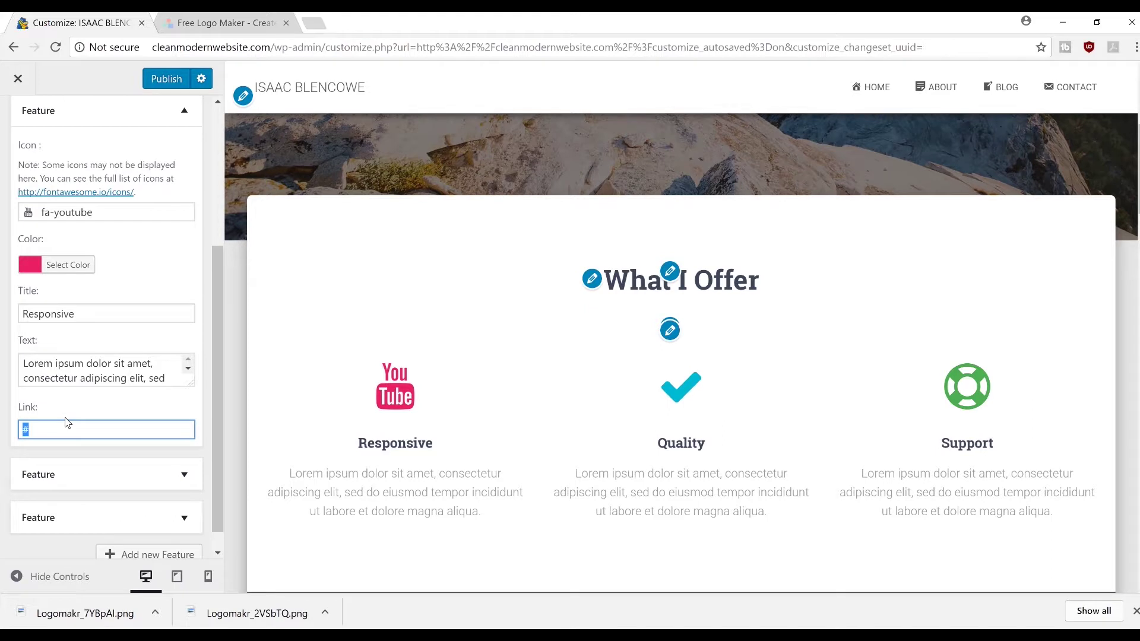
{"action": "key", "text": "BackSpace"}
{"action": "type", "text": "asd"}
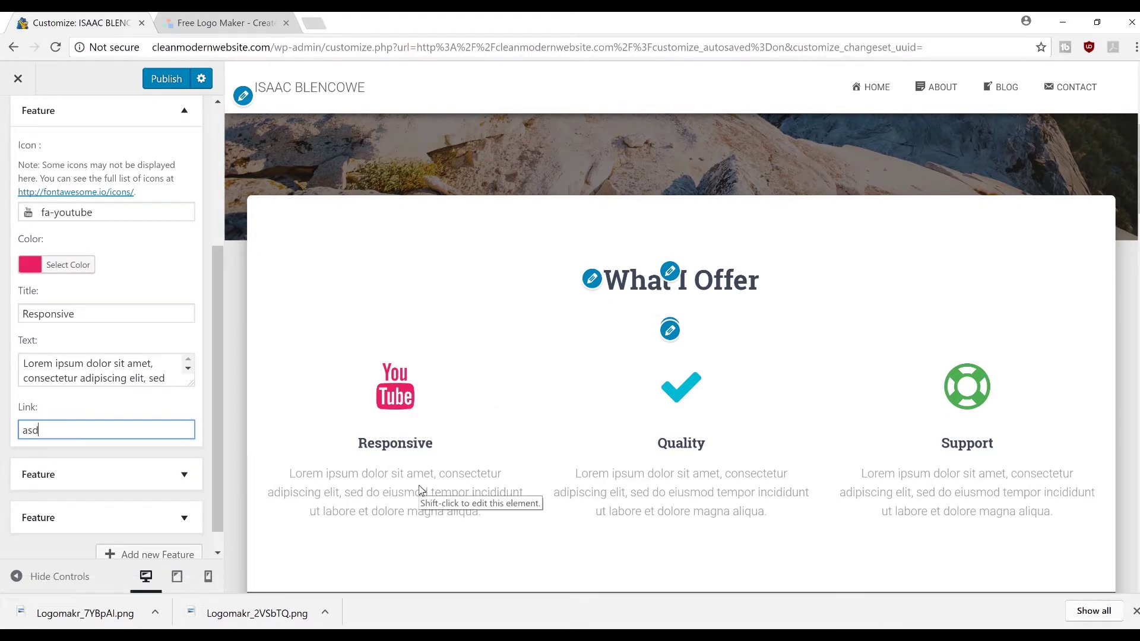
{"action": "key", "text": "BackSpace"}
{"action": "key", "text": "BackSpace"}
{"action": "key", "text": "BackSpace"}
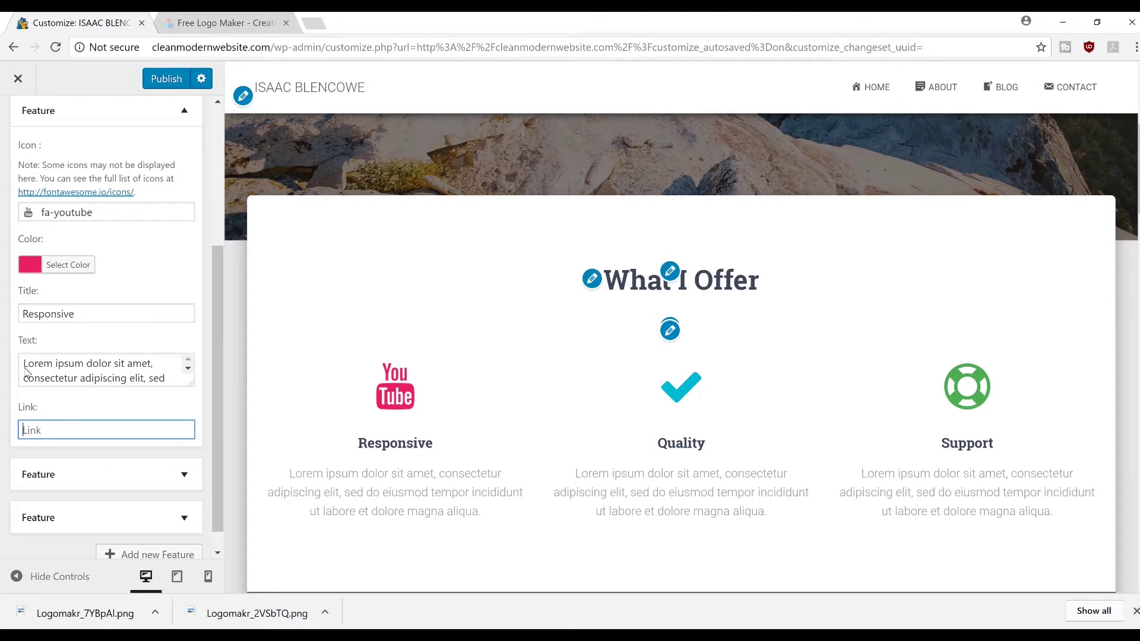
{"action": "left_click_drag", "start_coordinate": [23, 368], "coordinate": [203, 401]}
{"action": "key", "text": "BackSpace"}
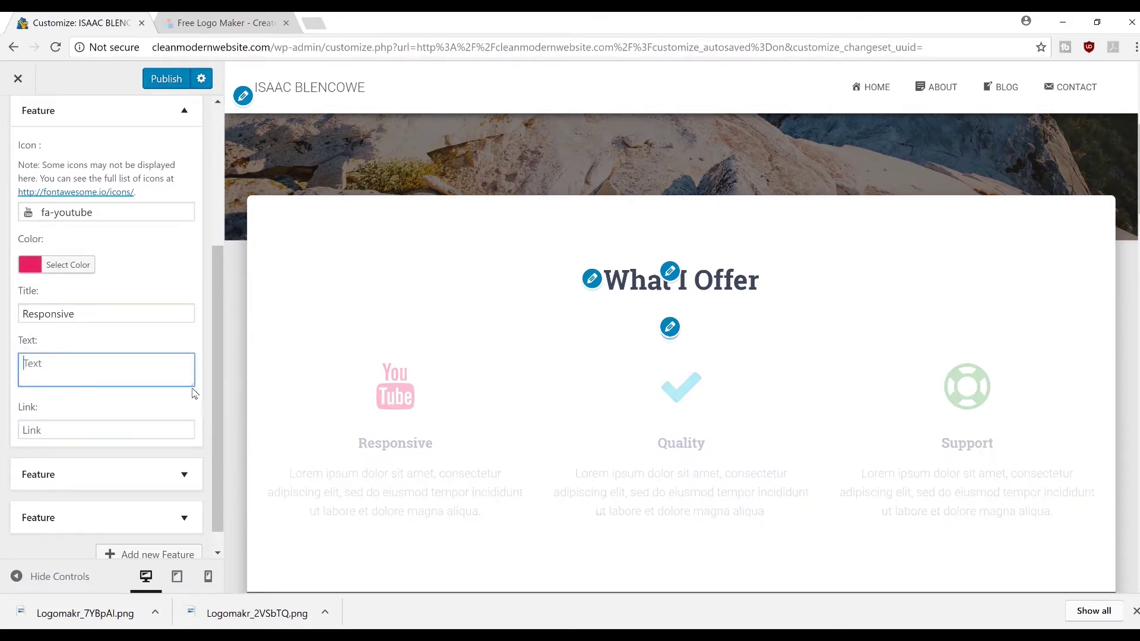
- Set the first feature's icon back to fa-archive and collapse the feature
{"action": "left_click", "coordinate": [30, 214]}
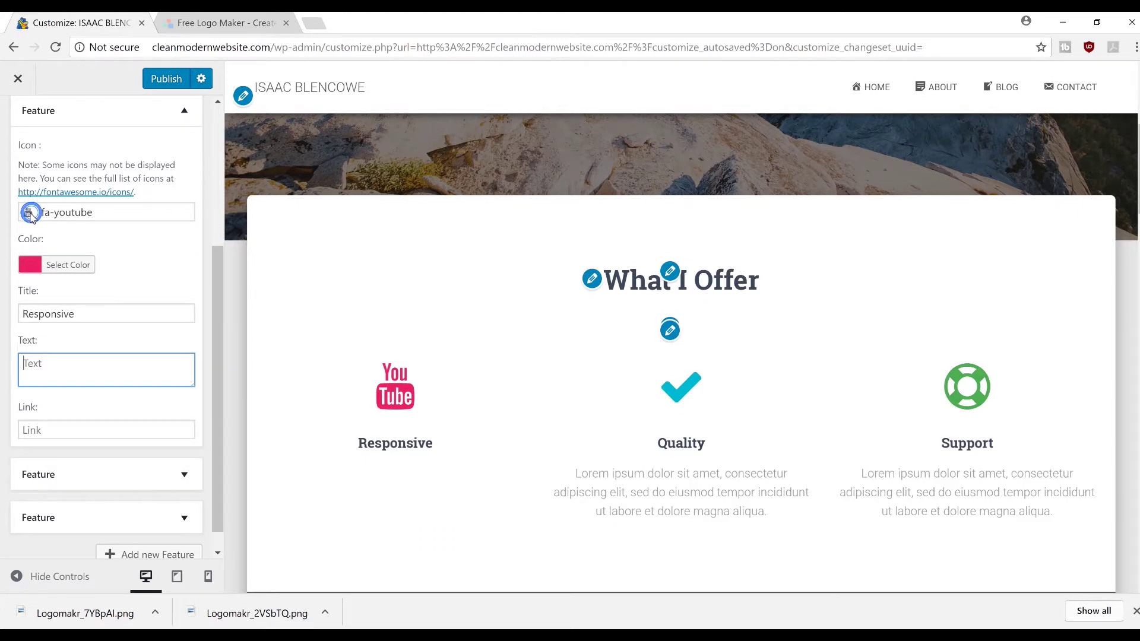
{"action": "left_click", "coordinate": [24, 215]}
{"action": "left_click", "coordinate": [99, 218]}
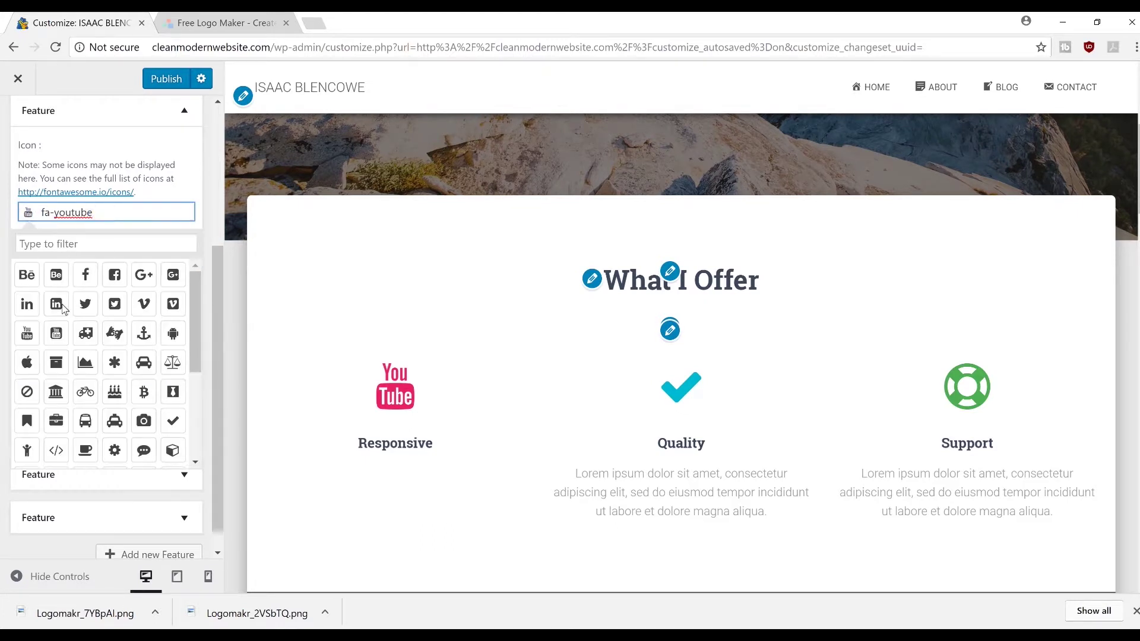
{"action": "left_click", "coordinate": [57, 363]}
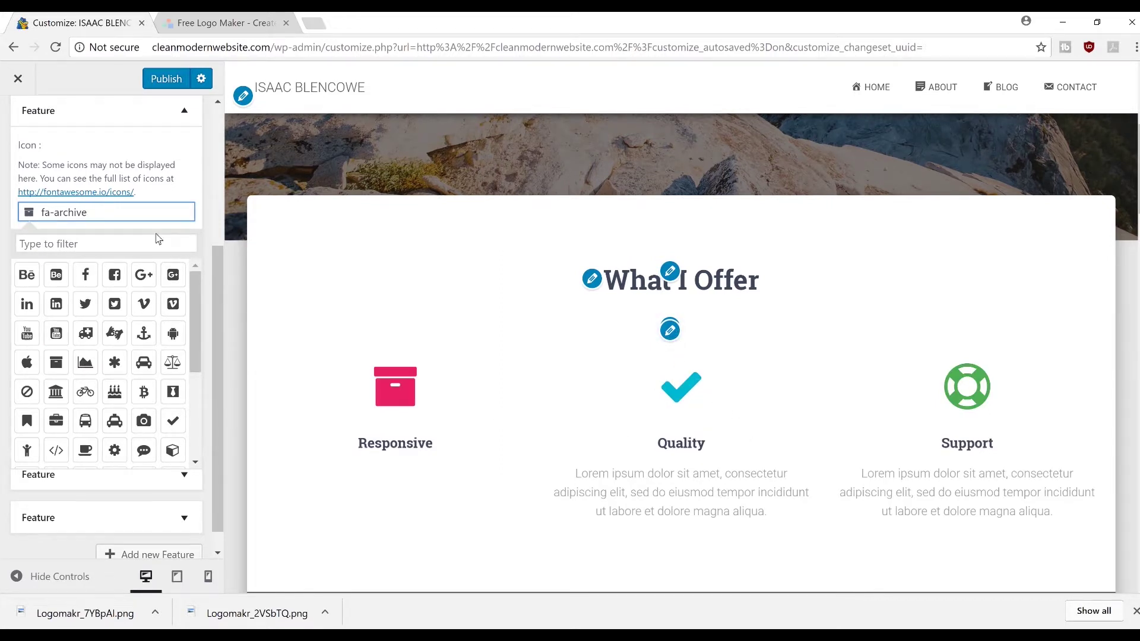
{"action": "left_click", "coordinate": [184, 110]}
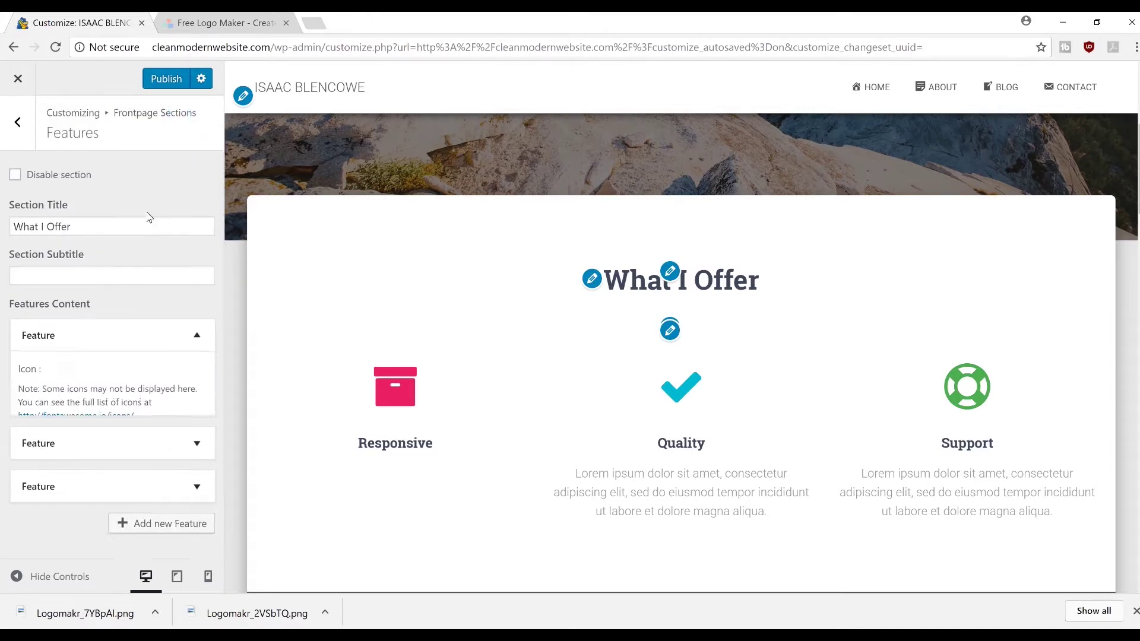
- Change the Quality feature's icon to fa-diamond
{"action": "left_click", "coordinate": [146, 378]}
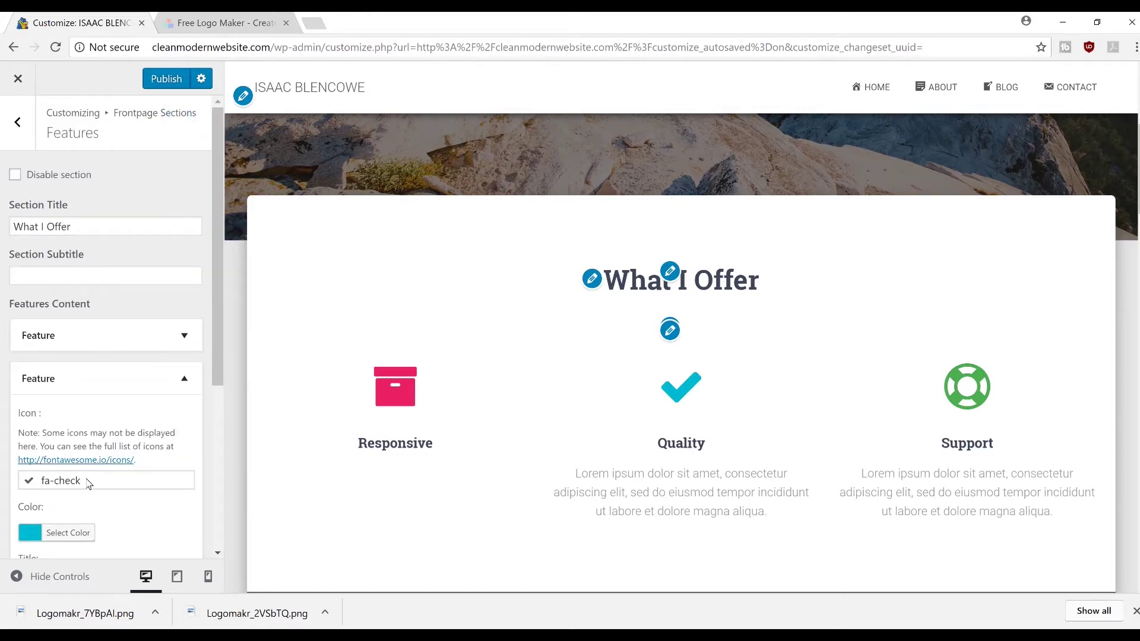
{"action": "scroll", "coordinate": [119, 451], "scroll_direction": "down", "scroll_amount": 1}
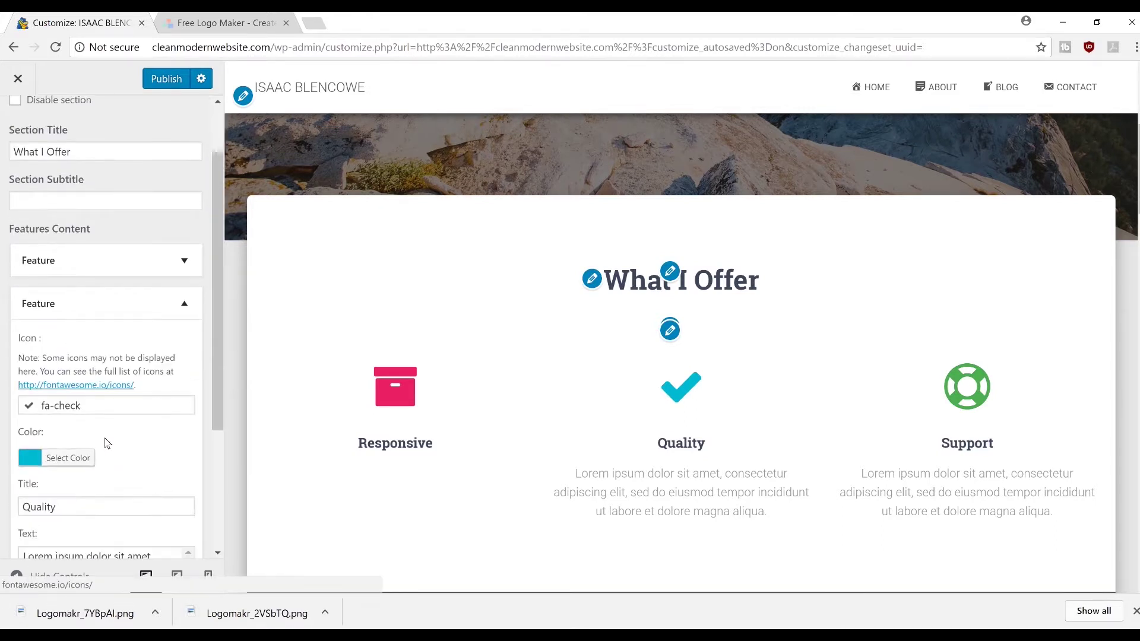
{"action": "left_click", "coordinate": [28, 405]}
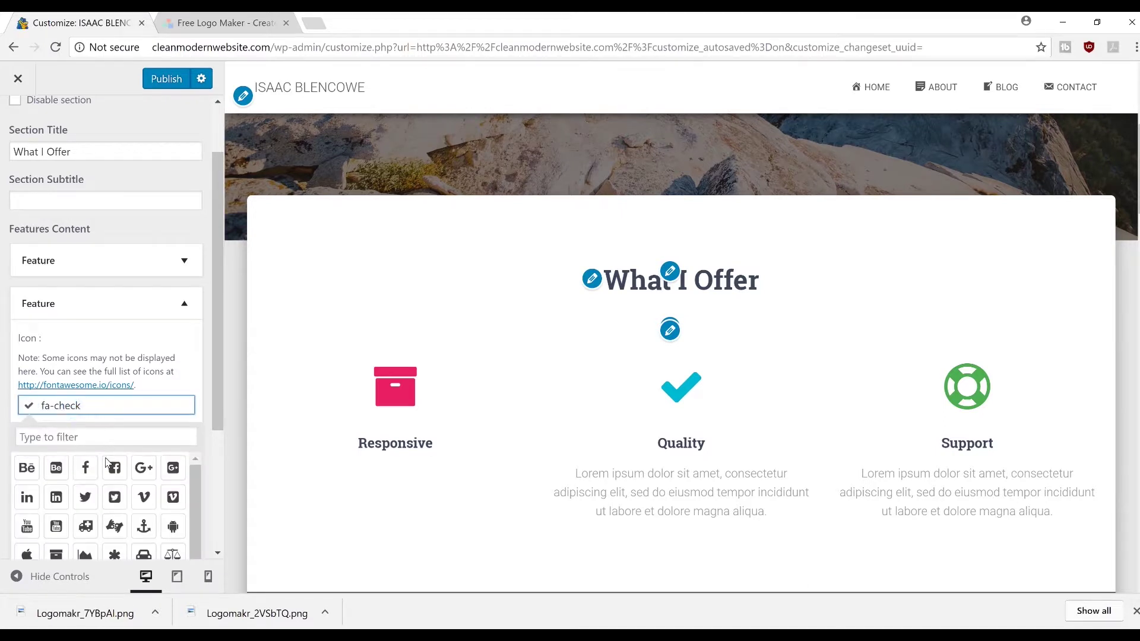
{"action": "left_click", "coordinate": [54, 524]}
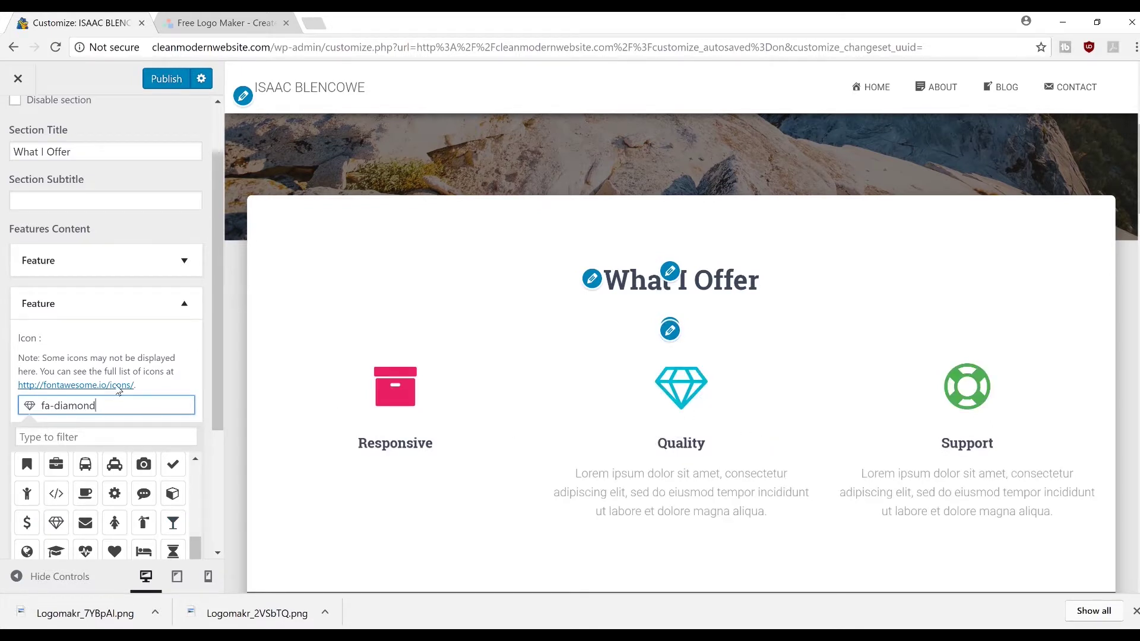
{"action": "left_click", "coordinate": [188, 312]}
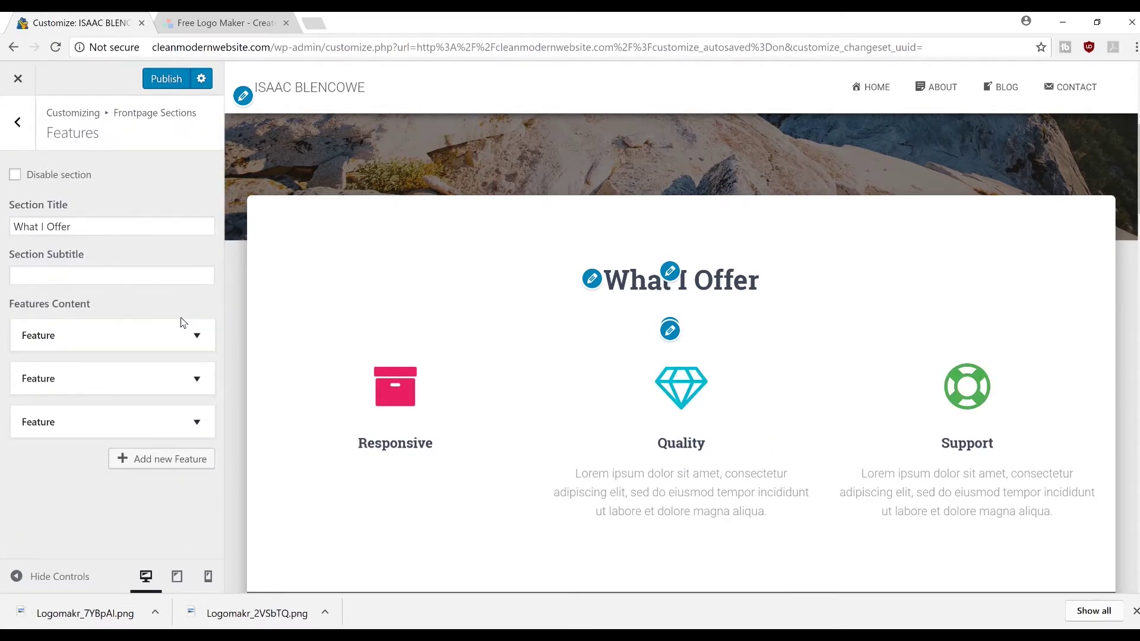
- Delete the Quality feature's description text
{"action": "left_click", "coordinate": [185, 368]}
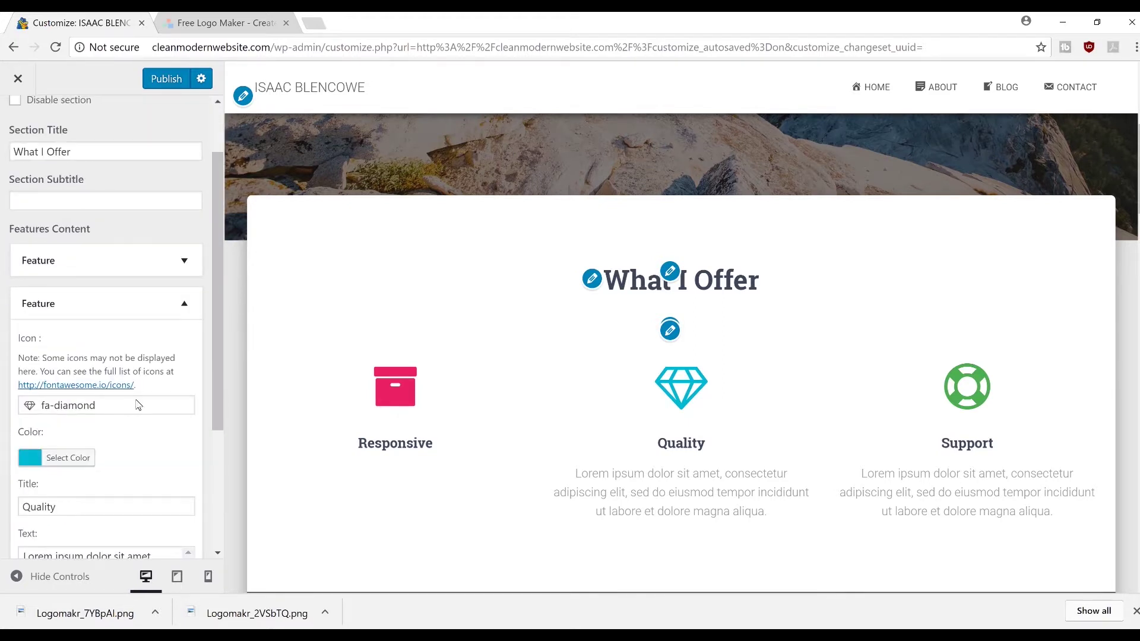
{"action": "scroll", "coordinate": [137, 405], "scroll_direction": "down", "scroll_amount": 3}
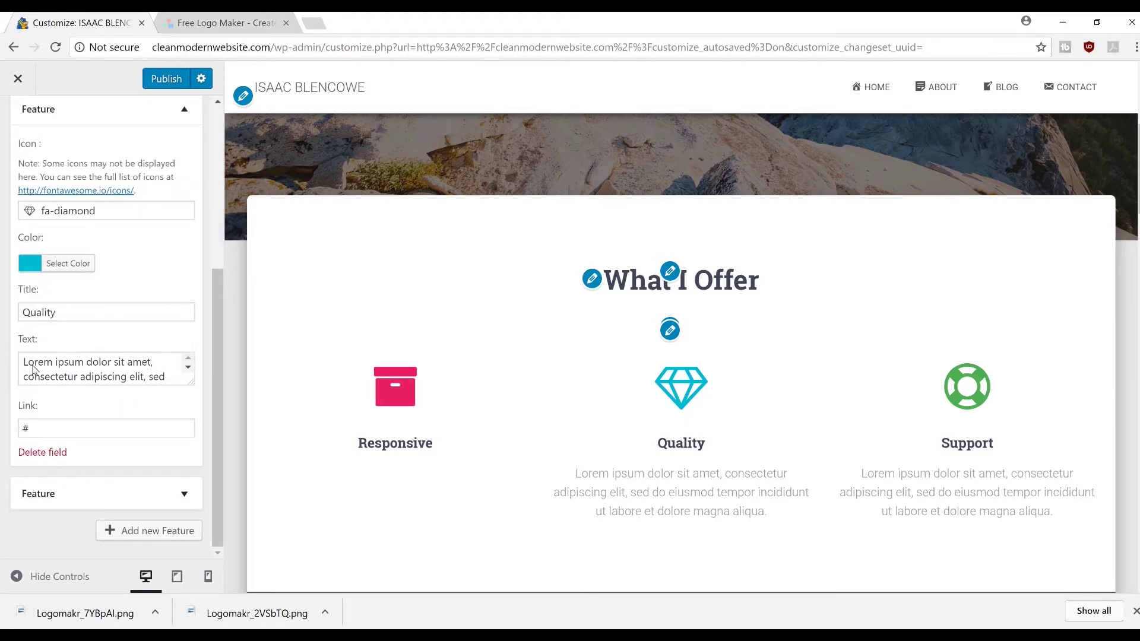
{"action": "left_click_drag", "start_coordinate": [33, 367], "coordinate": [185, 415]}
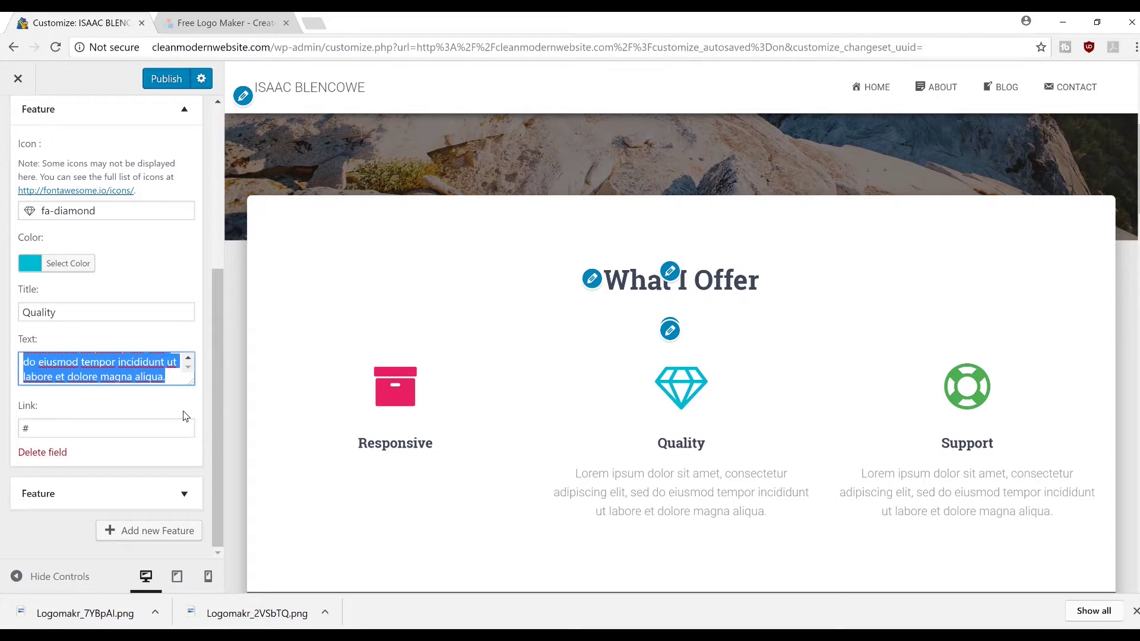
{"action": "key", "text": "BackSpace"}
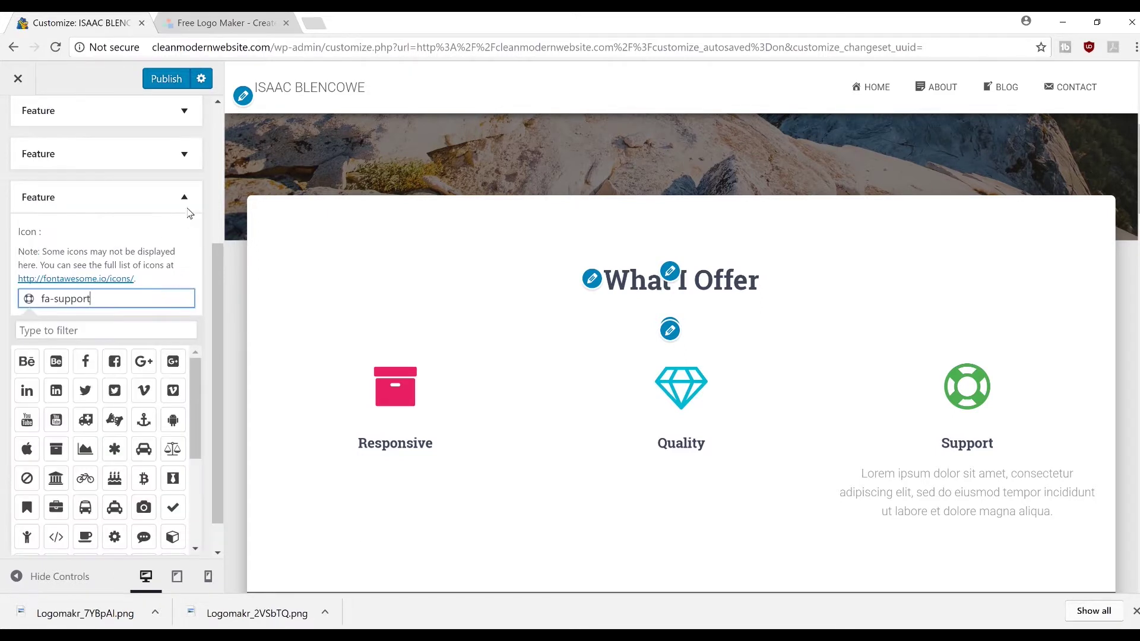
{"action": "left_click", "coordinate": [187, 193]}
- Rename the third feature from Support to 'Affordable'
{"action": "left_click", "coordinate": [188, 422]}
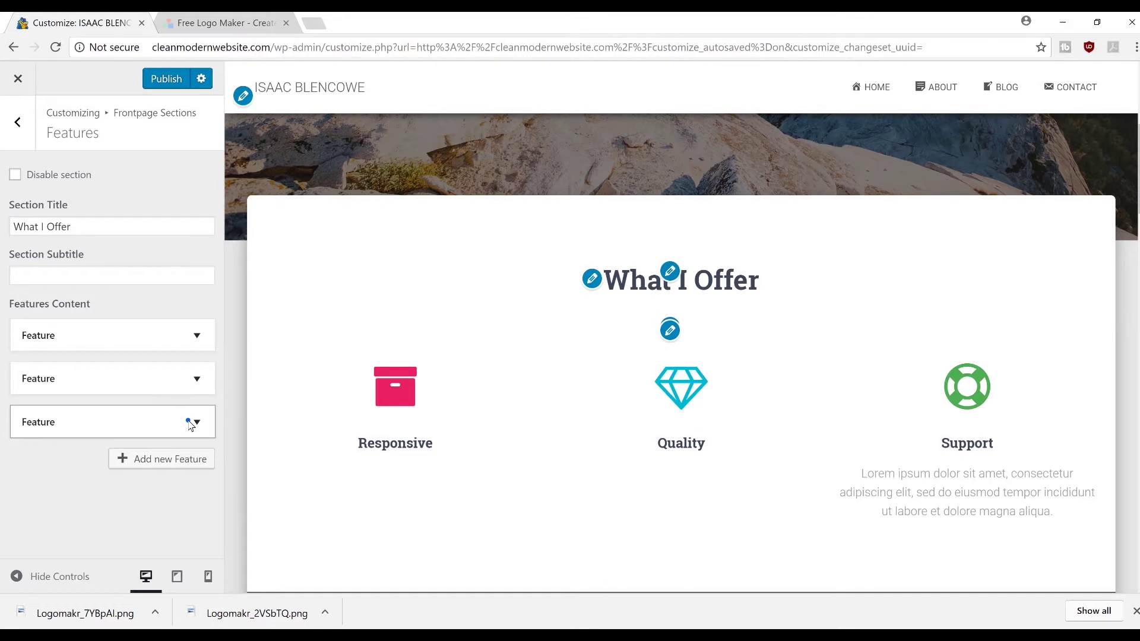
{"action": "scroll", "coordinate": [188, 422], "scroll_direction": "down", "scroll_amount": 1}
{"action": "scroll", "coordinate": [109, 496], "scroll_direction": "down", "scroll_amount": 1}
{"action": "double_click", "coordinate": [81, 475]}
{"action": "type", "text": "Affordable"}
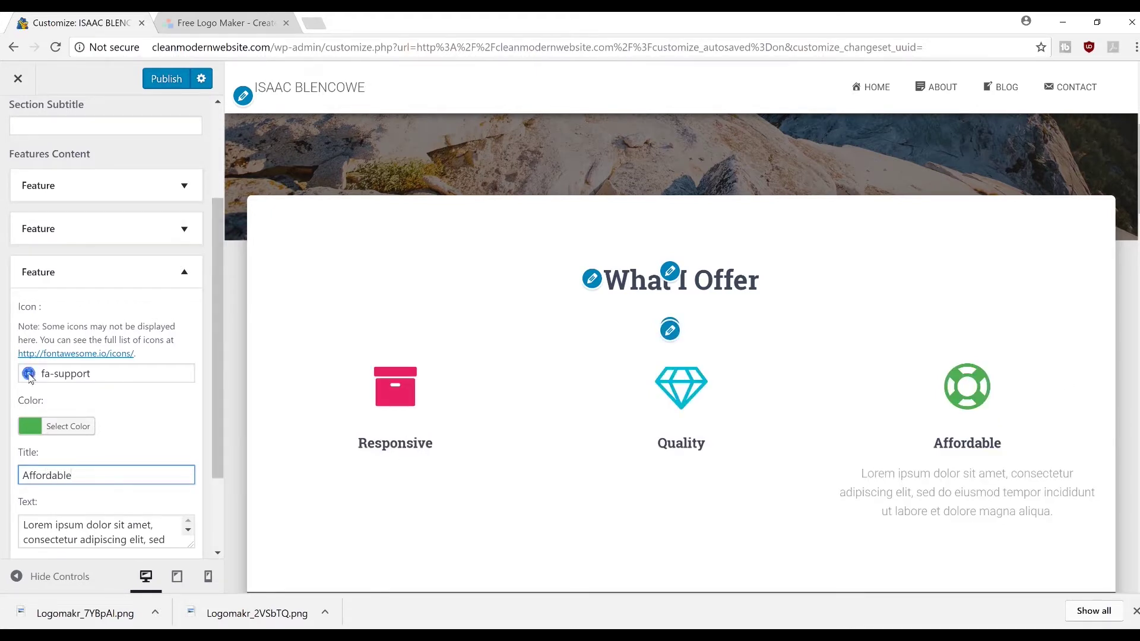
- Give the Affordable feature the fa-dollar icon
{"action": "left_click", "coordinate": [76, 374]}
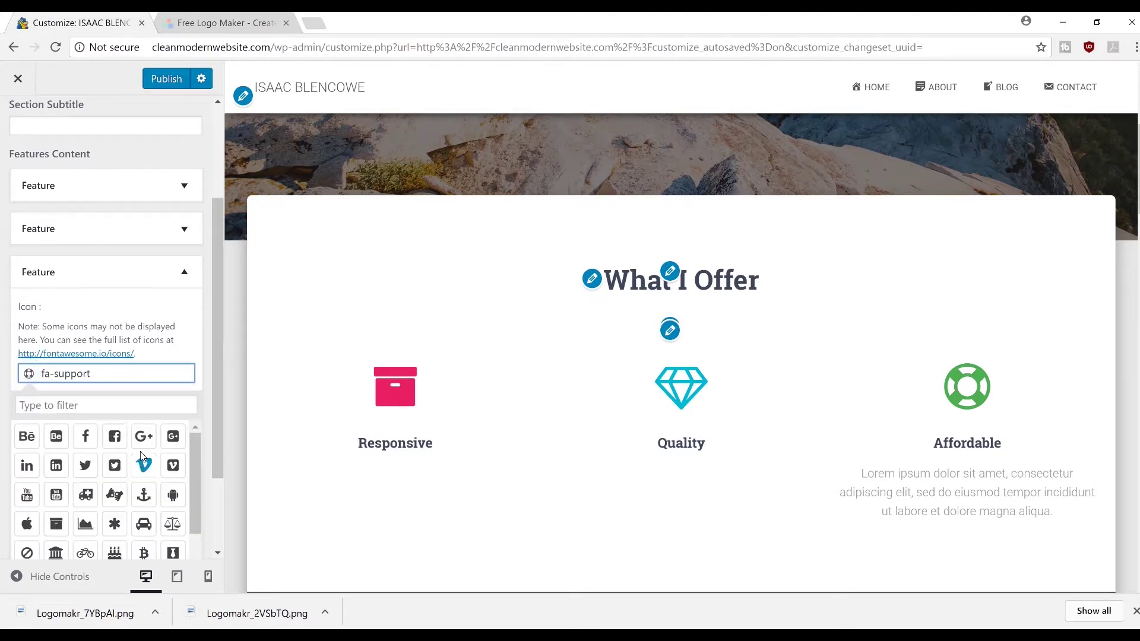
{"action": "scroll", "coordinate": [137, 472], "scroll_direction": "down", "scroll_amount": 2}
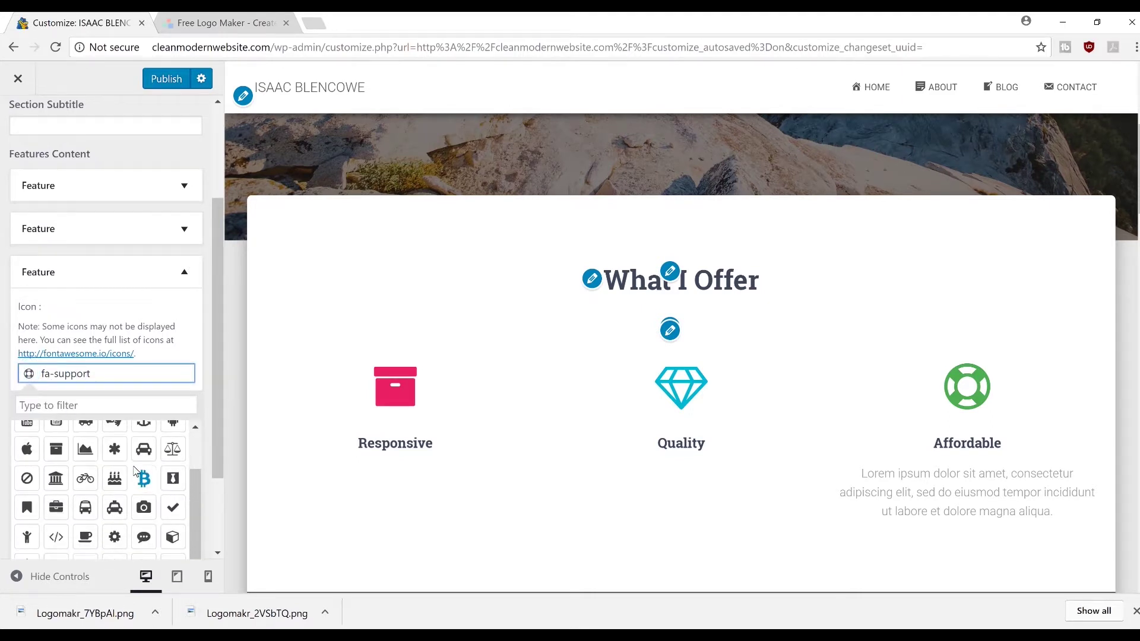
{"action": "scroll", "coordinate": [141, 469], "scroll_direction": "down", "scroll_amount": 3}
{"action": "left_click", "coordinate": [26, 468]}
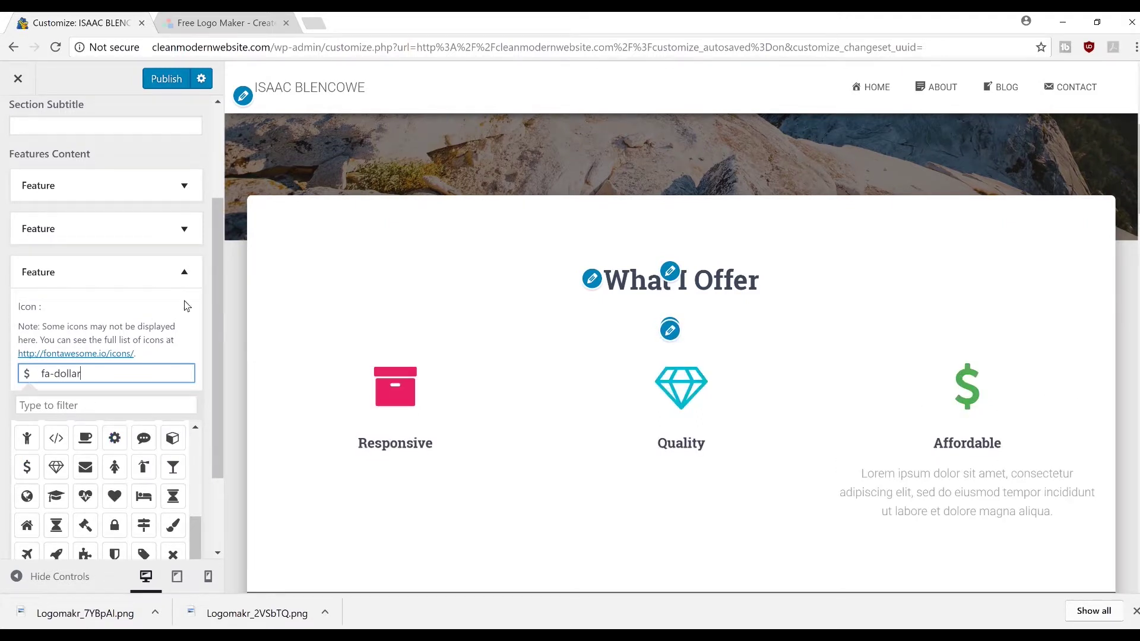
{"action": "left_click", "coordinate": [184, 272]}
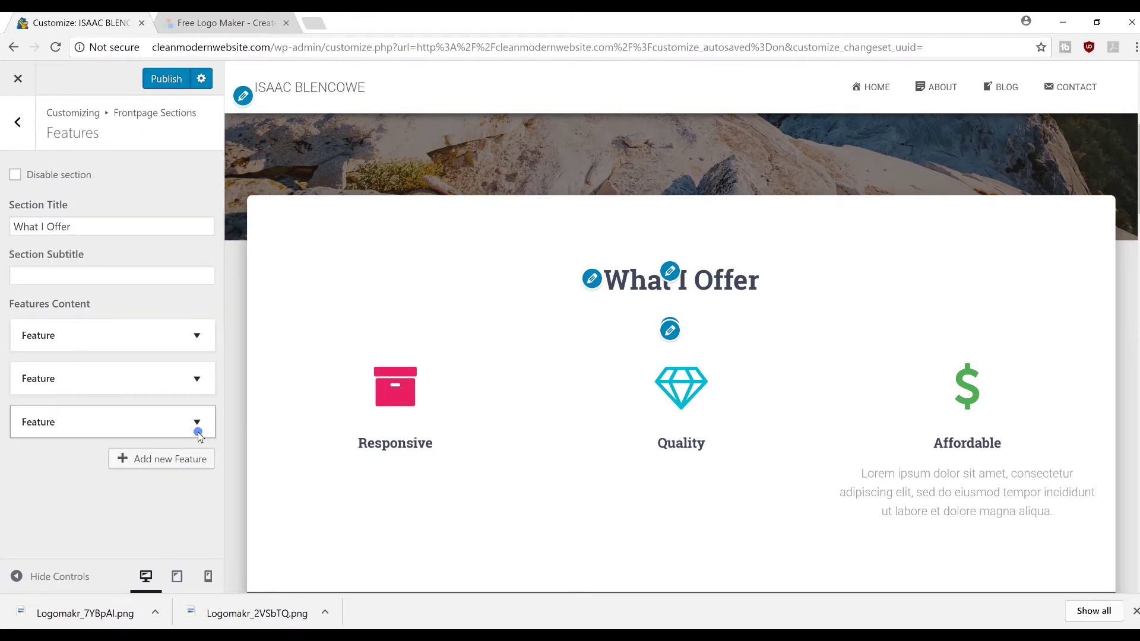
- Delete the Affordable feature's description text
{"action": "left_click", "coordinate": [198, 432]}
{"action": "scroll", "coordinate": [113, 510], "scroll_direction": "down", "scroll_amount": 3}
{"action": "triple_click", "coordinate": [26, 528]}
{"action": "scroll", "coordinate": [119, 415], "scroll_direction": "down", "scroll_amount": 2}
{"action": "key", "text": "BackSpace"}
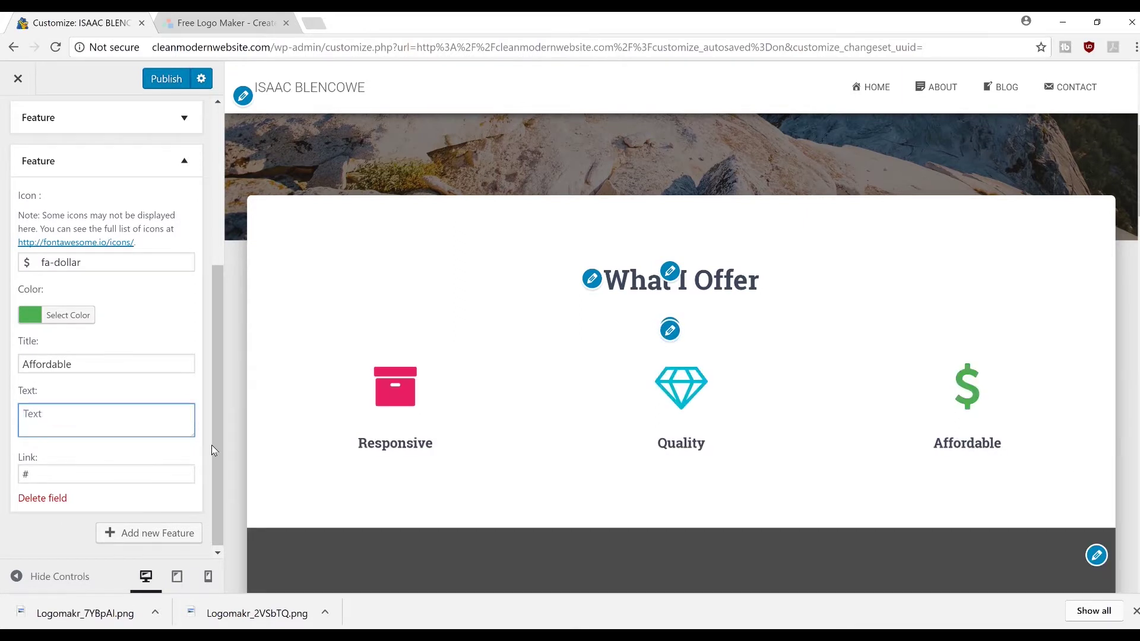
- Add a fourth feature and give it the fa-bicycle icon
{"action": "left_click", "coordinate": [157, 537]}
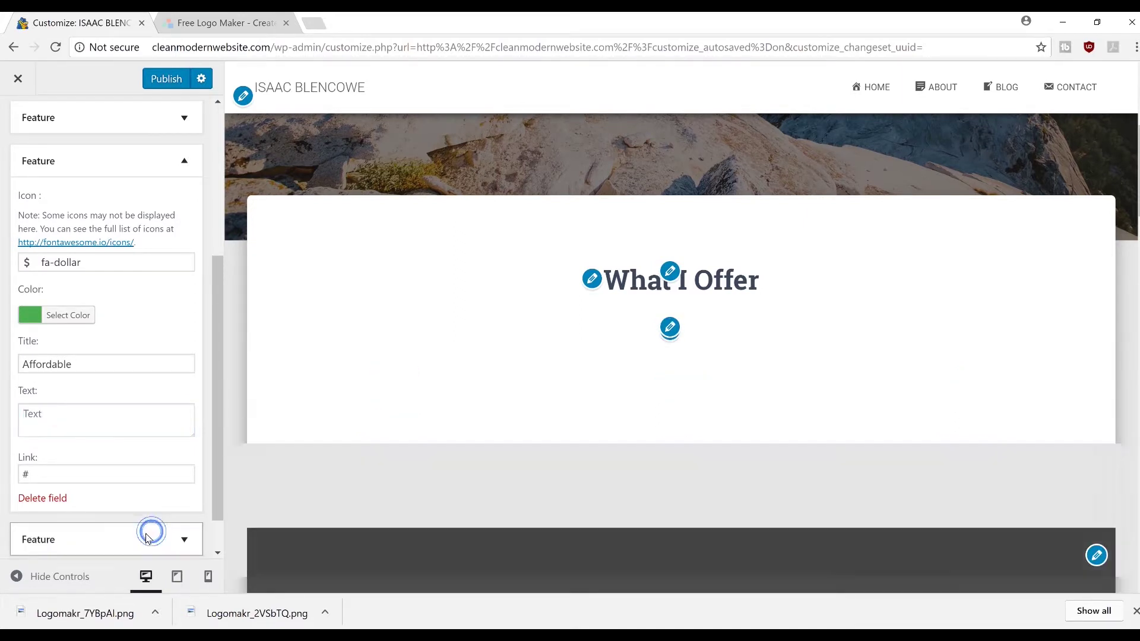
{"action": "scroll", "coordinate": [152, 532], "scroll_direction": "down", "scroll_amount": 1}
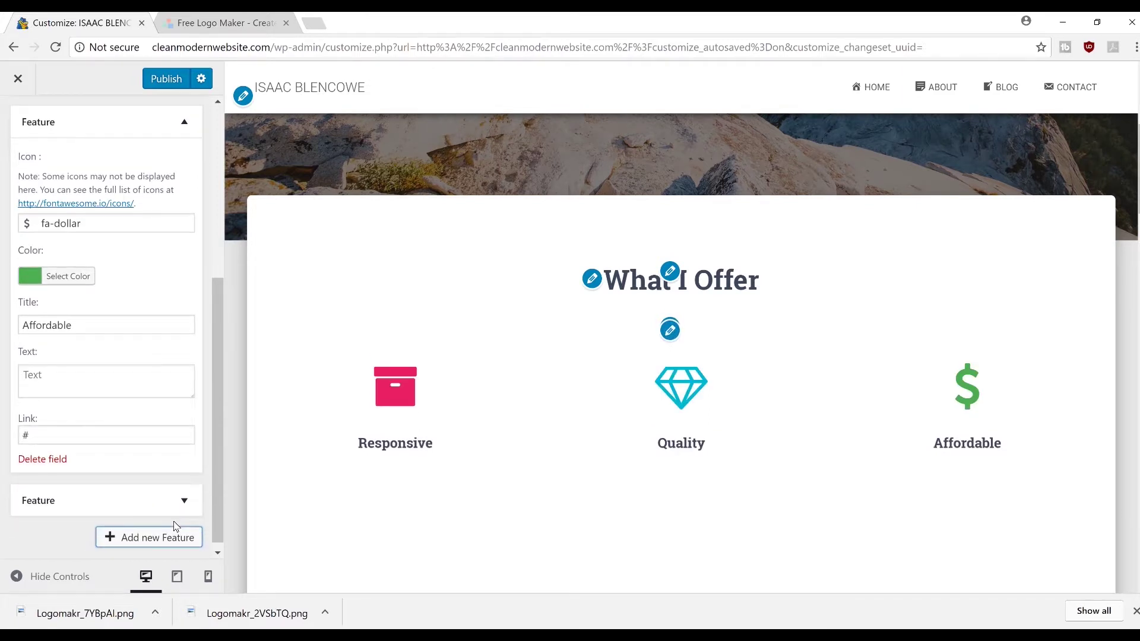
{"action": "left_click", "coordinate": [184, 494]}
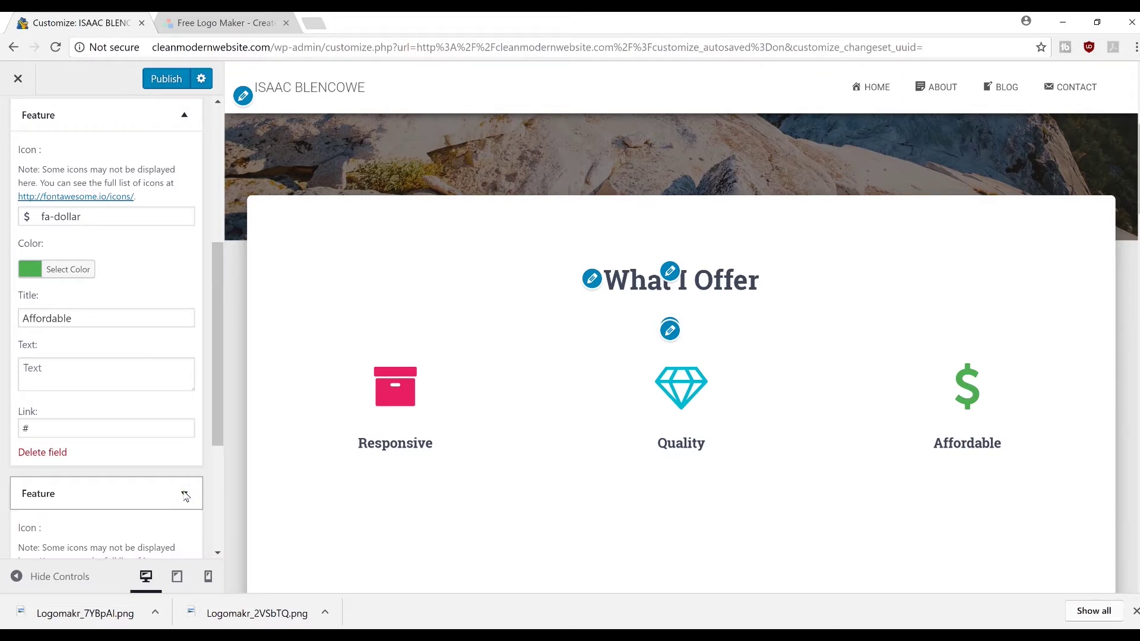
{"action": "scroll", "coordinate": [97, 451], "scroll_direction": "down", "scroll_amount": 3}
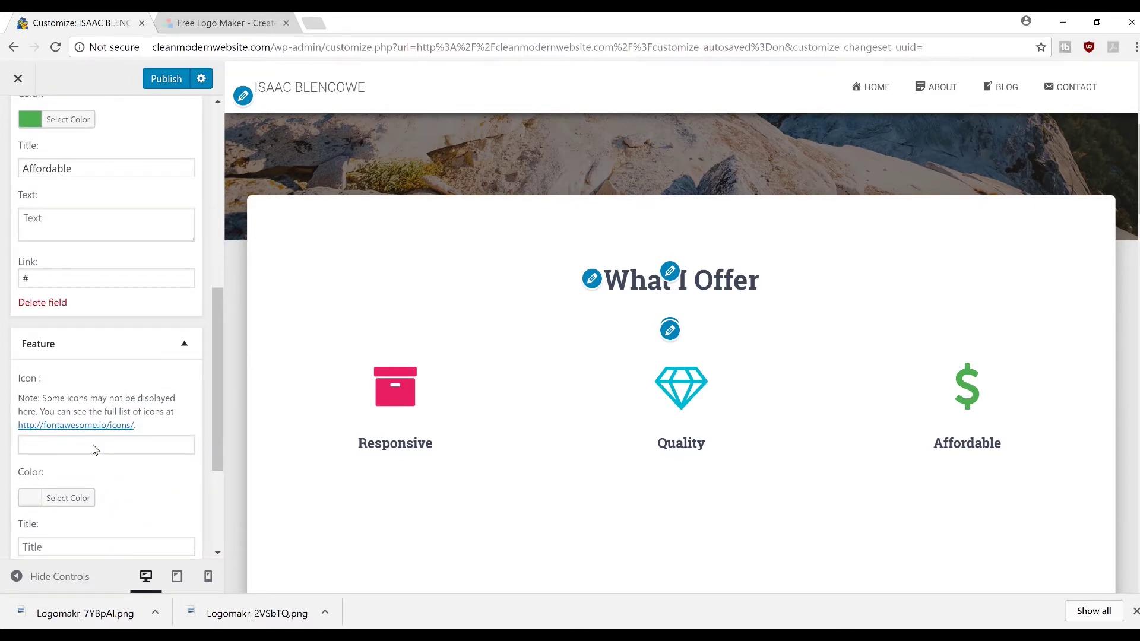
{"action": "left_click", "coordinate": [93, 449]}
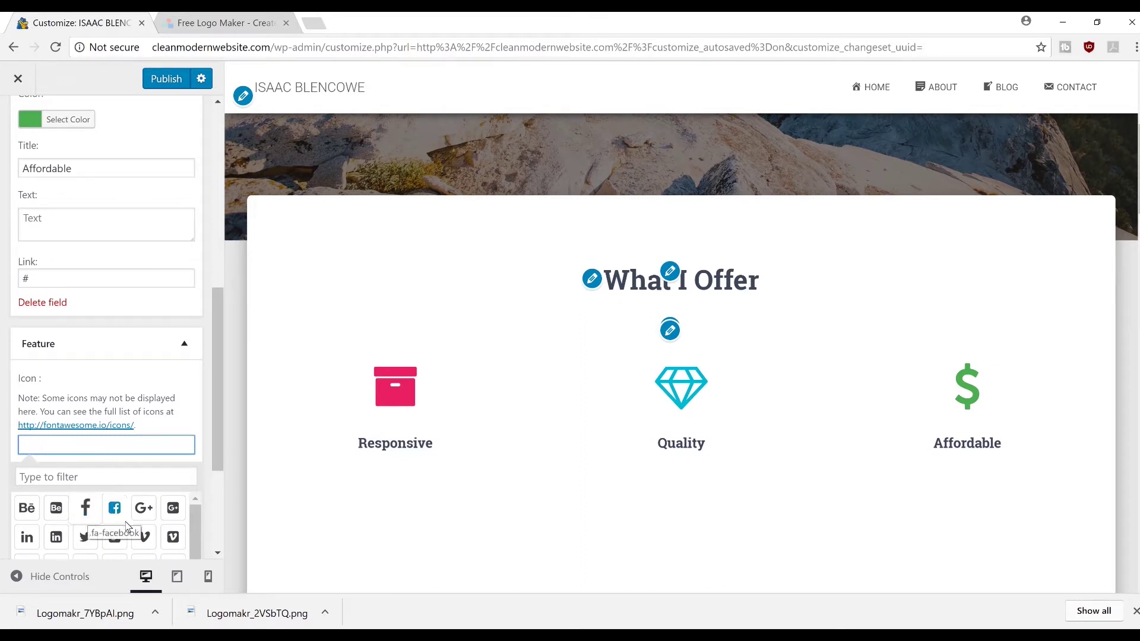
{"action": "scroll", "coordinate": [119, 526], "scroll_direction": "down", "scroll_amount": 5}
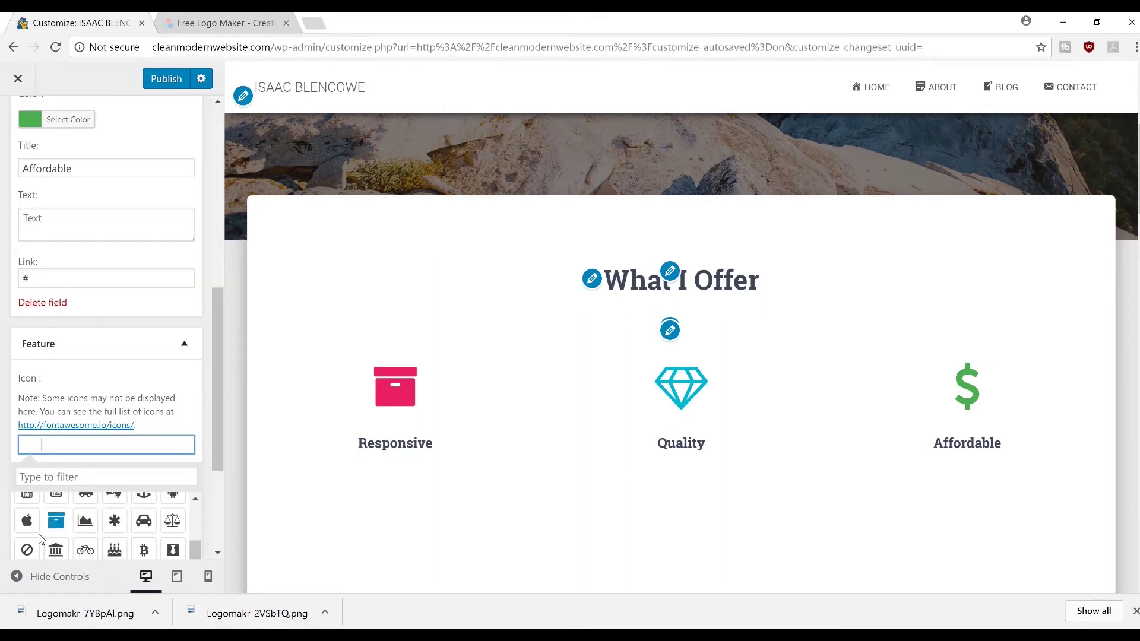
{"action": "left_click", "coordinate": [85, 550]}
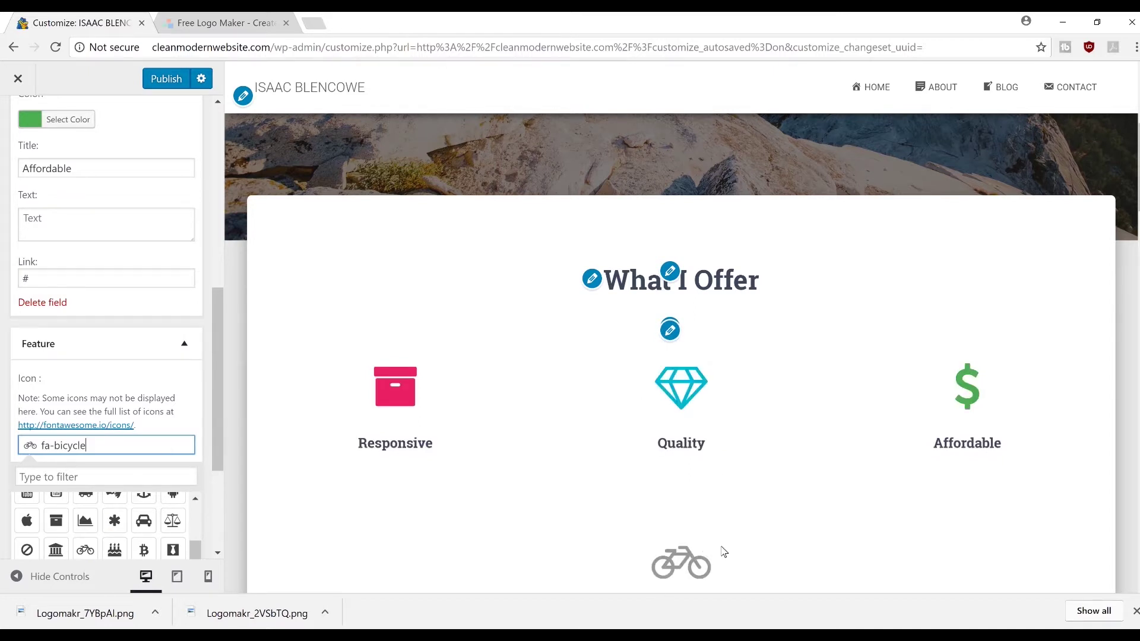
{"action": "scroll", "coordinate": [724, 552], "scroll_direction": "down", "scroll_amount": 1}
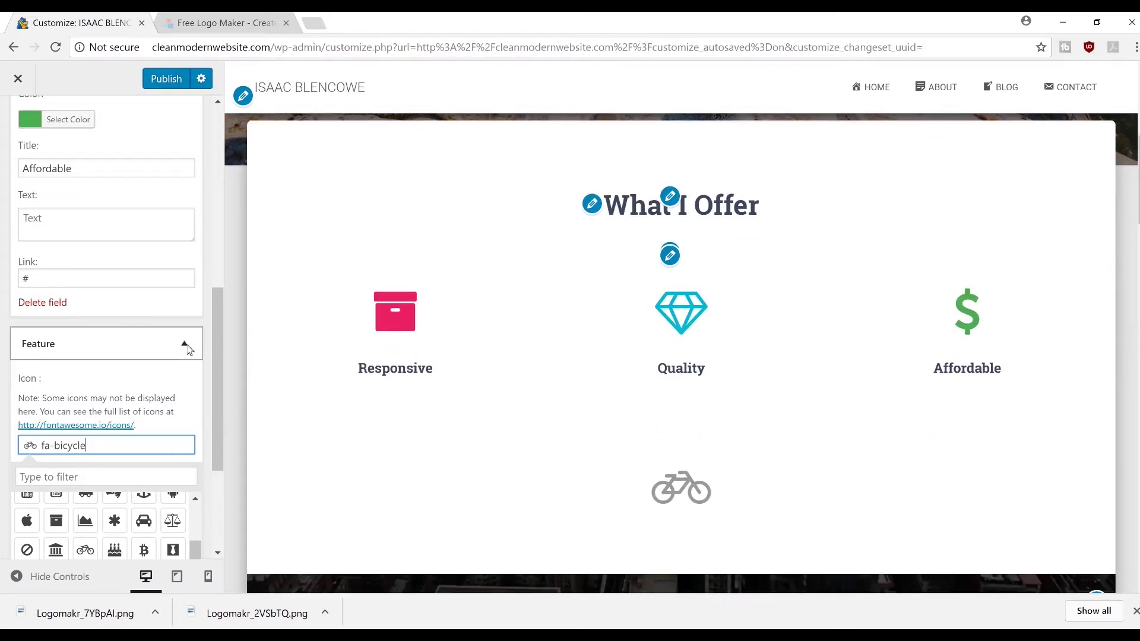
{"action": "left_click", "coordinate": [185, 345]}
{"action": "left_click", "coordinate": [115, 374]}
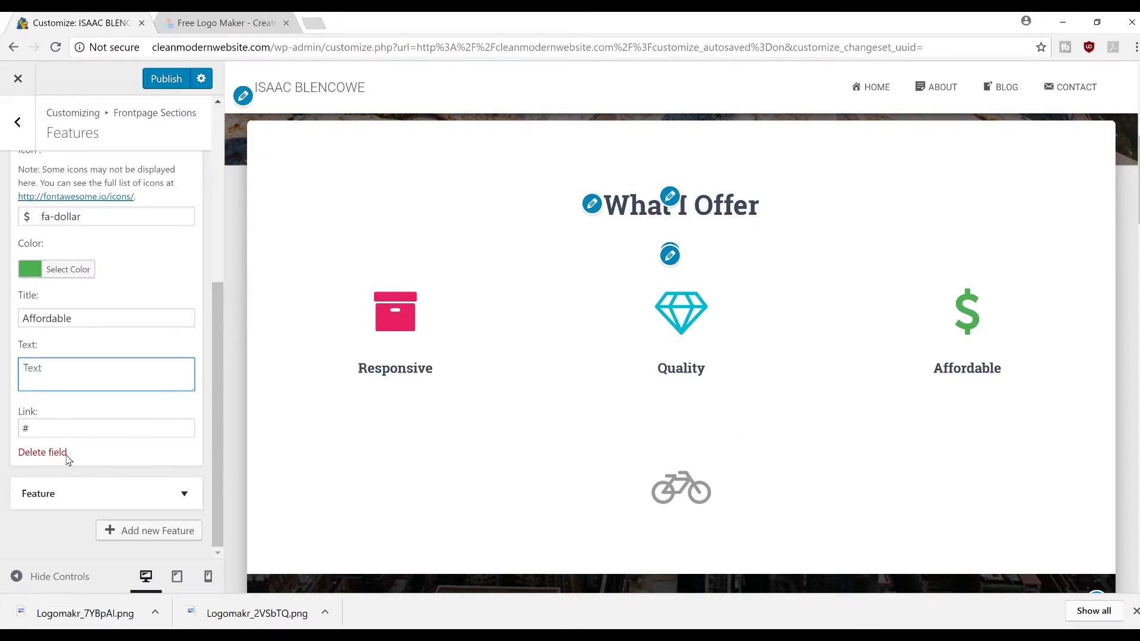
- Delete the extra bicycle feature and publish the What I Offer changes
{"action": "left_click", "coordinate": [42, 452]}
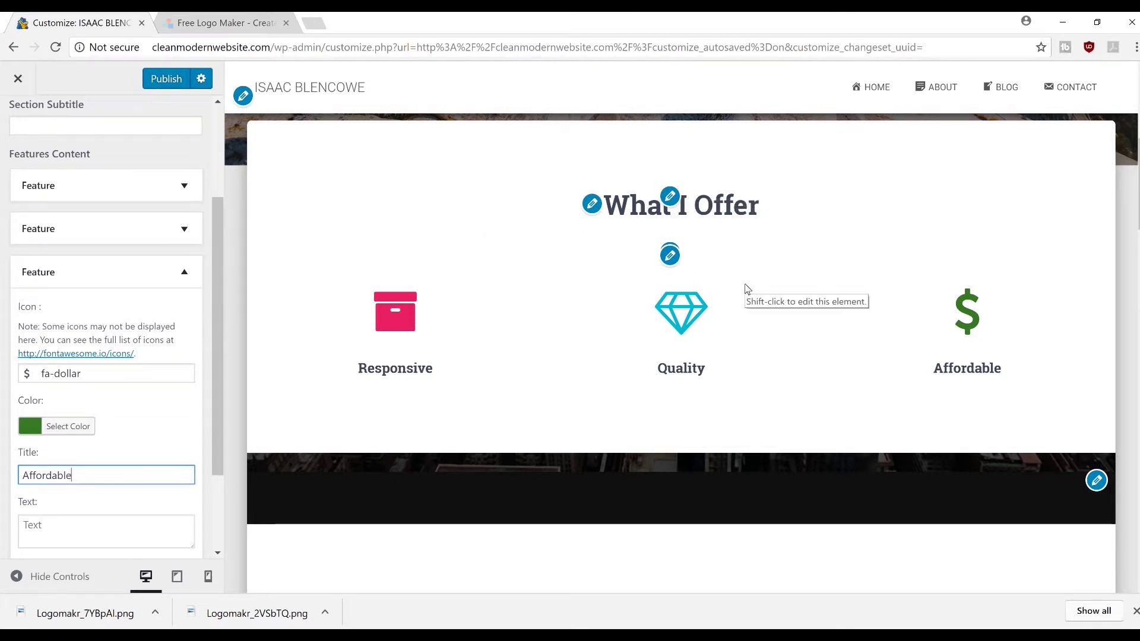
{"action": "left_click", "coordinate": [162, 84]}
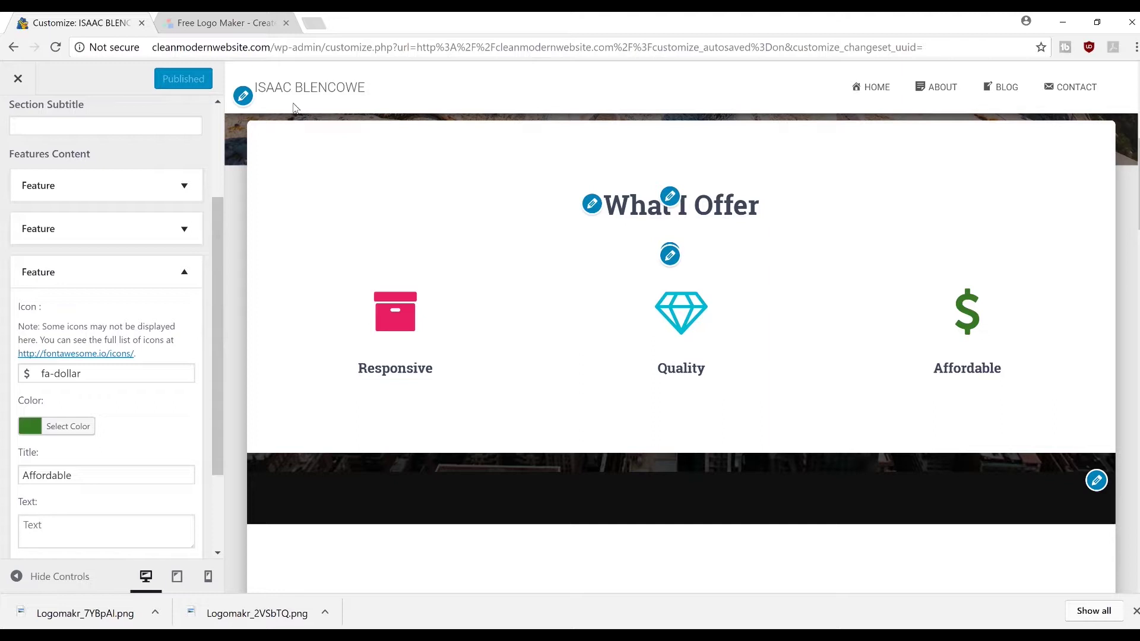
{"action": "left_click", "coordinate": [19, 78]}
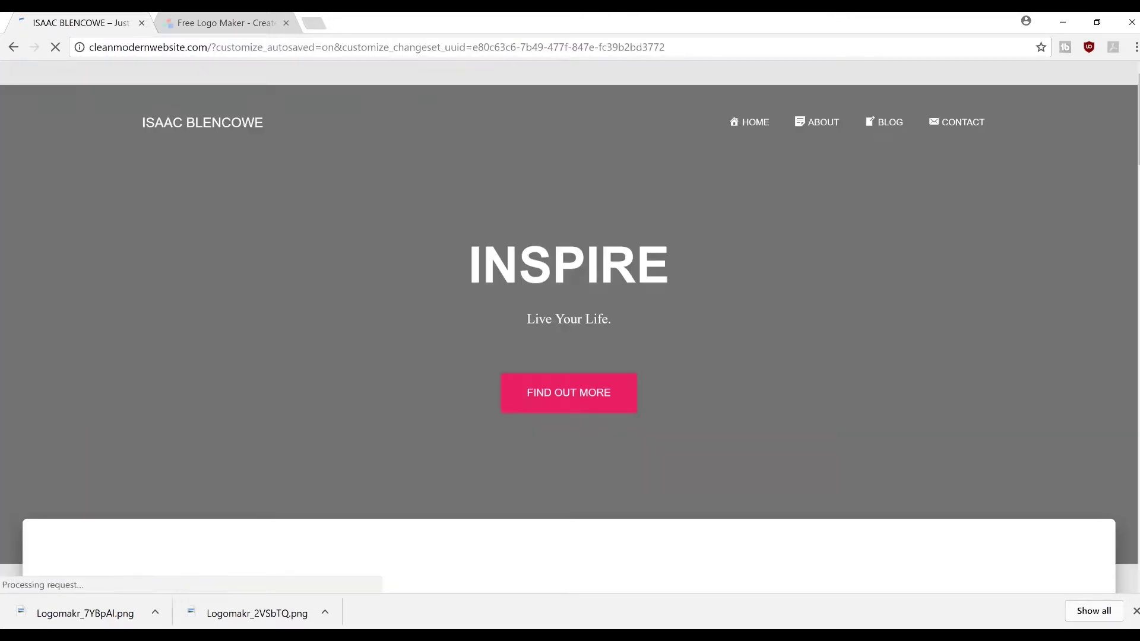
- Check Responsive, Quality and Affordable on the live page, then reopen the Customizer
{"action": "scroll", "coordinate": [569, 326], "scroll_direction": "down", "scroll_amount": 4}
{"action": "scroll", "coordinate": [568, 327], "scroll_direction": "down", "scroll_amount": 4}
{"action": "scroll", "coordinate": [569, 327], "scroll_direction": "up", "scroll_amount": 2}
{"action": "scroll", "coordinate": [569, 365], "scroll_direction": "up", "scroll_amount": 3}
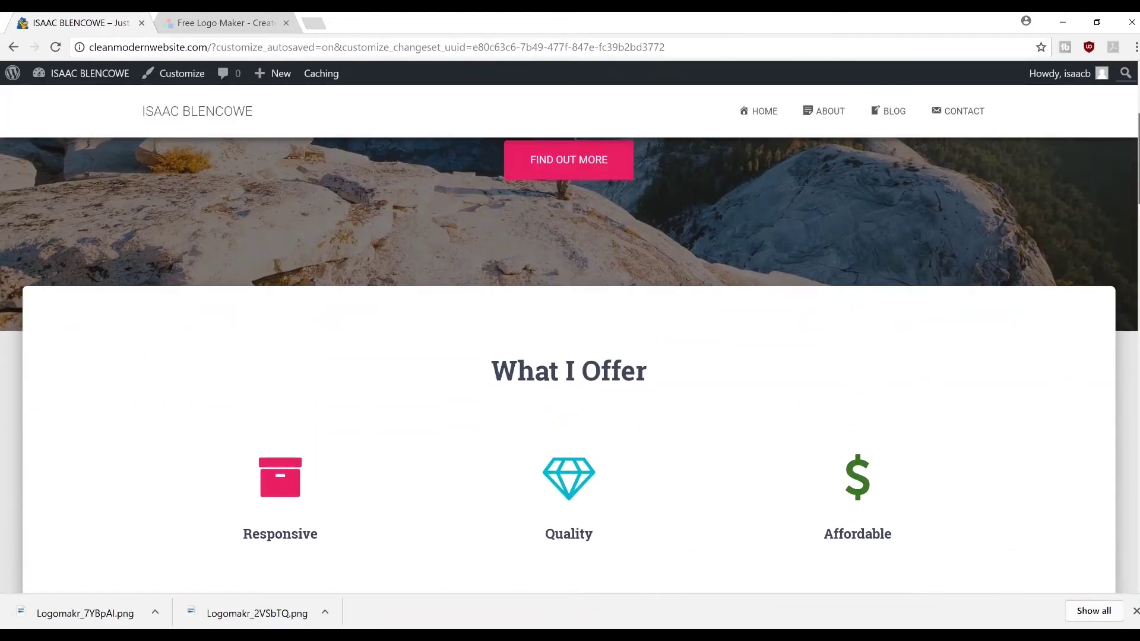
{"action": "scroll", "coordinate": [569, 365], "scroll_direction": "up", "scroll_amount": 3}
{"action": "scroll", "coordinate": [569, 365], "scroll_direction": "down", "scroll_amount": 5}
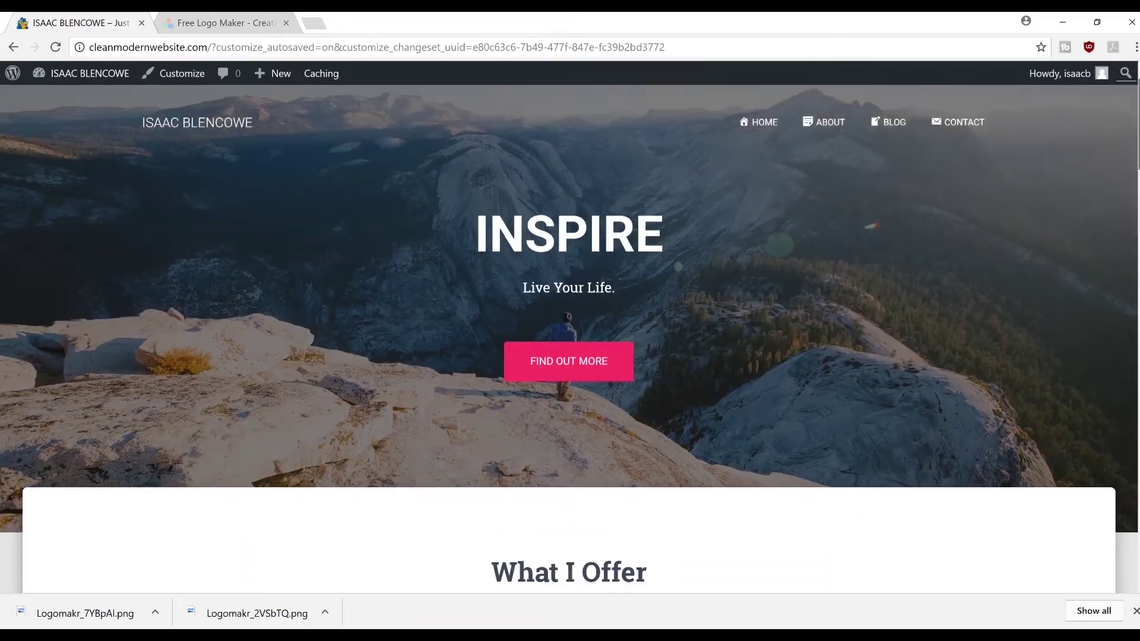
{"action": "scroll", "coordinate": [569, 365], "scroll_direction": "down", "scroll_amount": 1}
{"action": "scroll", "coordinate": [569, 365], "scroll_direction": "up", "scroll_amount": 1}
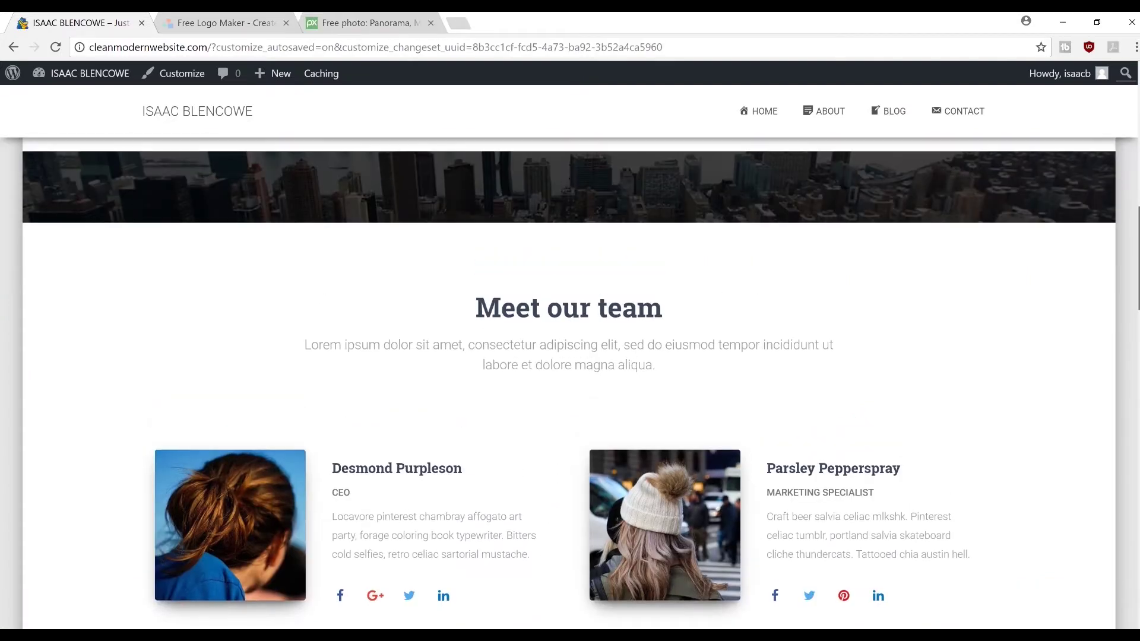
{"action": "scroll", "coordinate": [445, 242], "scroll_direction": "up", "scroll_amount": 5}
{"action": "left_click", "coordinate": [178, 79]}
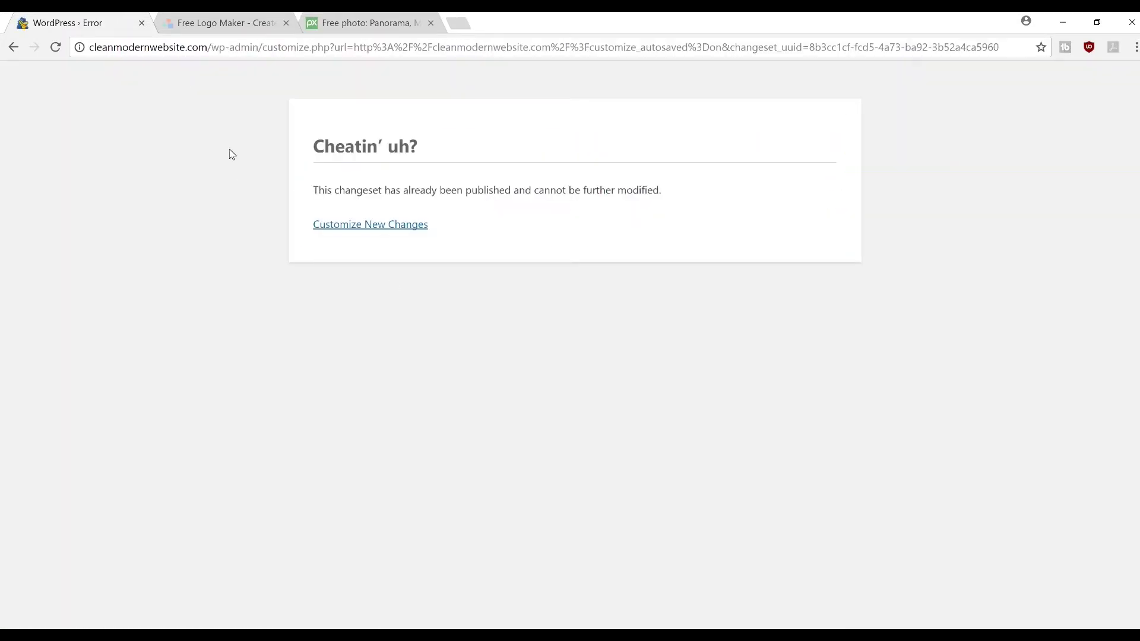
{"action": "left_click", "coordinate": [364, 226]}
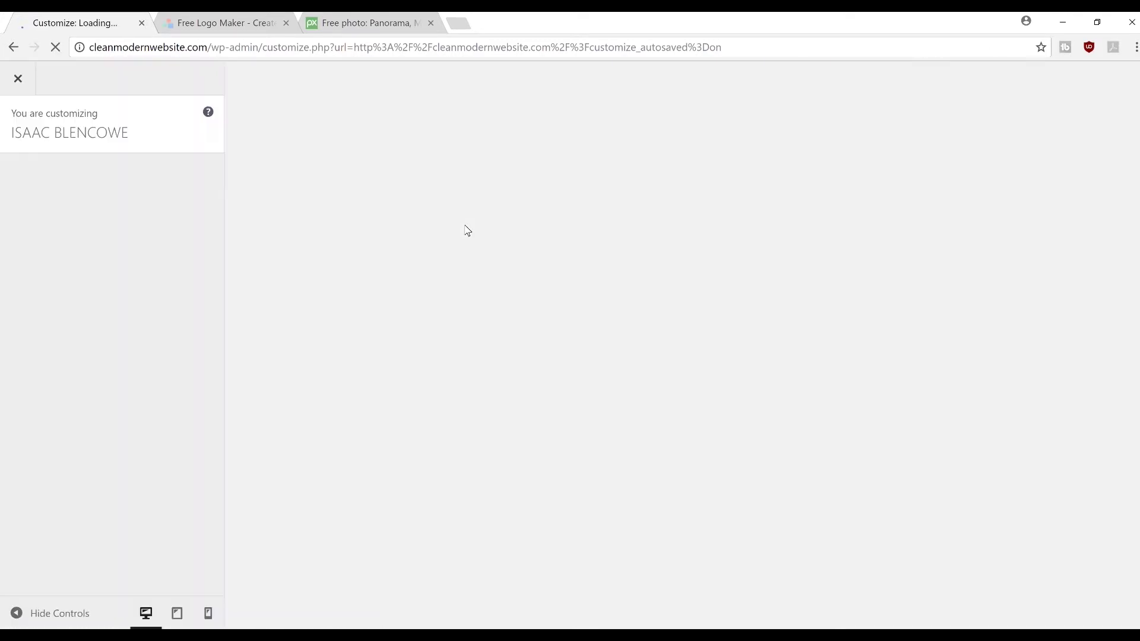
{"action": "scroll", "coordinate": [681, 368], "scroll_direction": "down", "scroll_amount": 3}
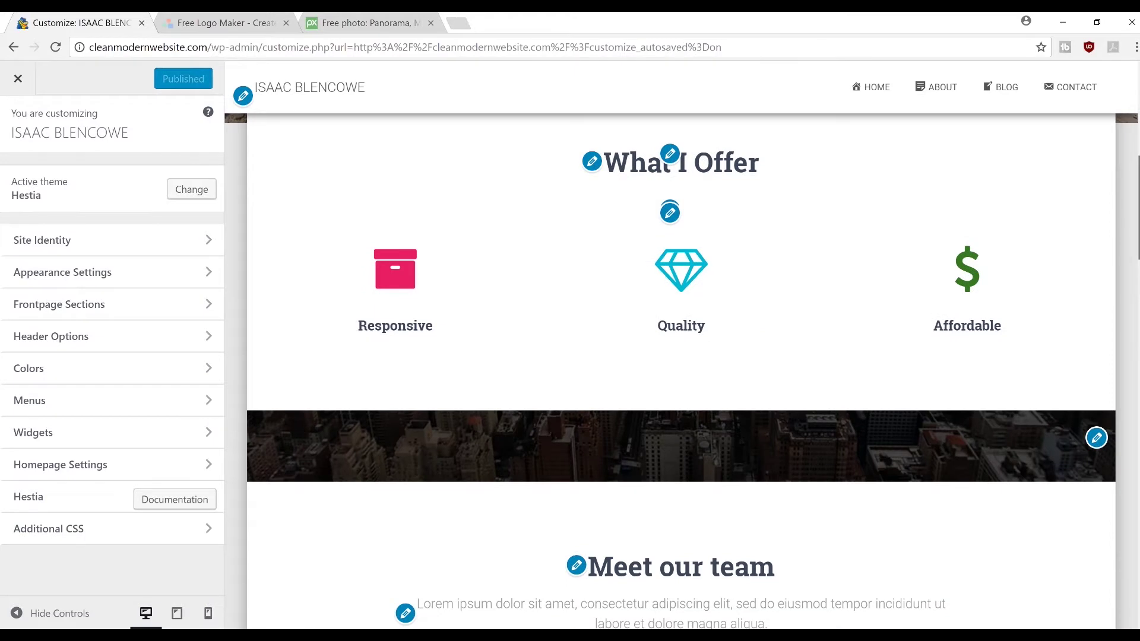
{"action": "scroll", "coordinate": [1018, 463], "scroll_direction": "down", "scroll_amount": 4}
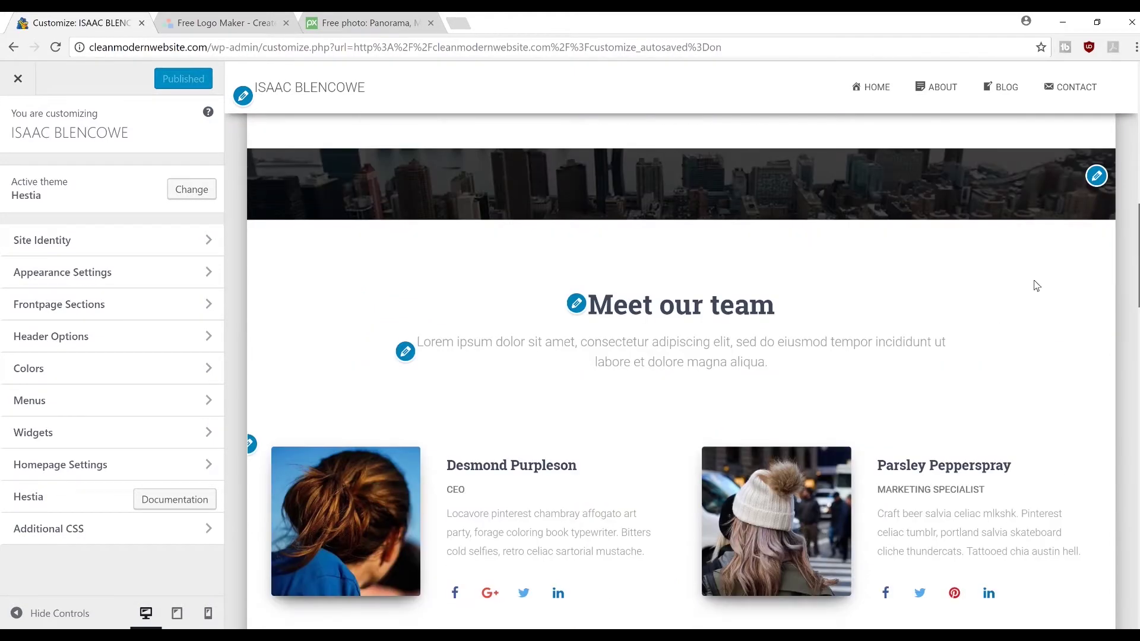
{"action": "scroll", "coordinate": [772, 256], "scroll_direction": "up", "scroll_amount": 1}
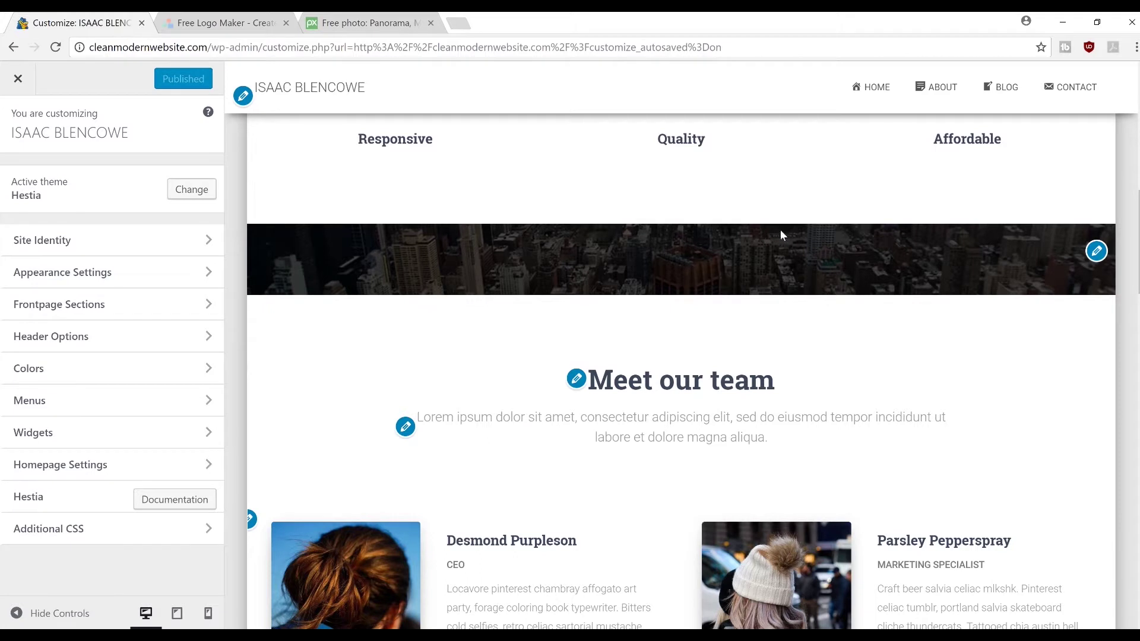
- Open the About section's settings and scroll to its city skyline background image
{"action": "left_click", "coordinate": [1095, 252]}
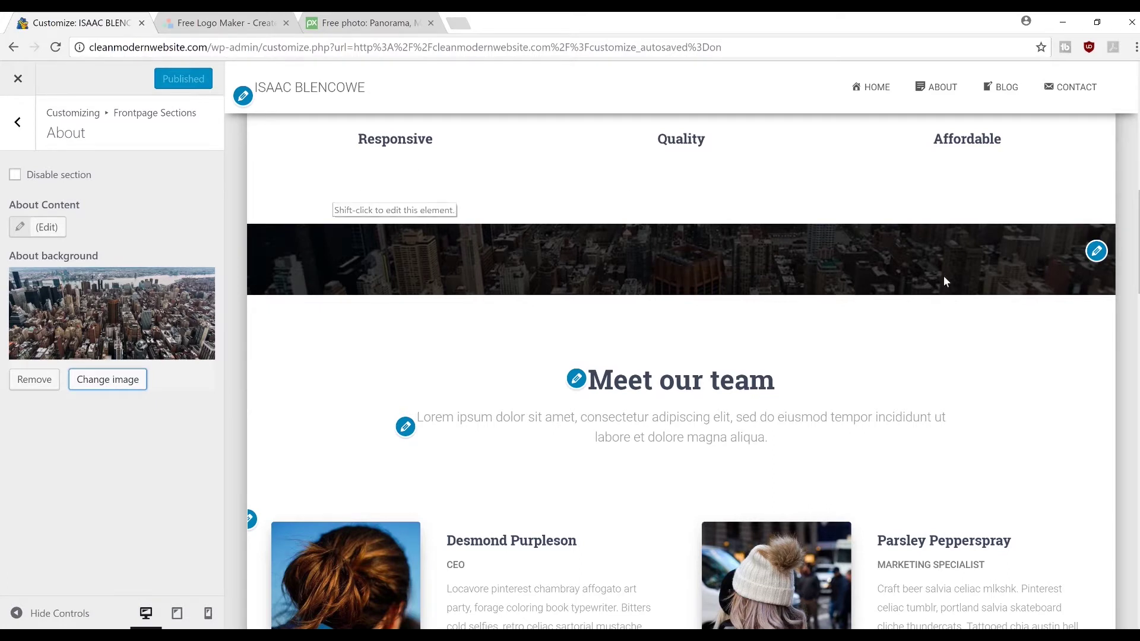
{"action": "scroll", "coordinate": [945, 282], "scroll_direction": "down", "scroll_amount": 1}
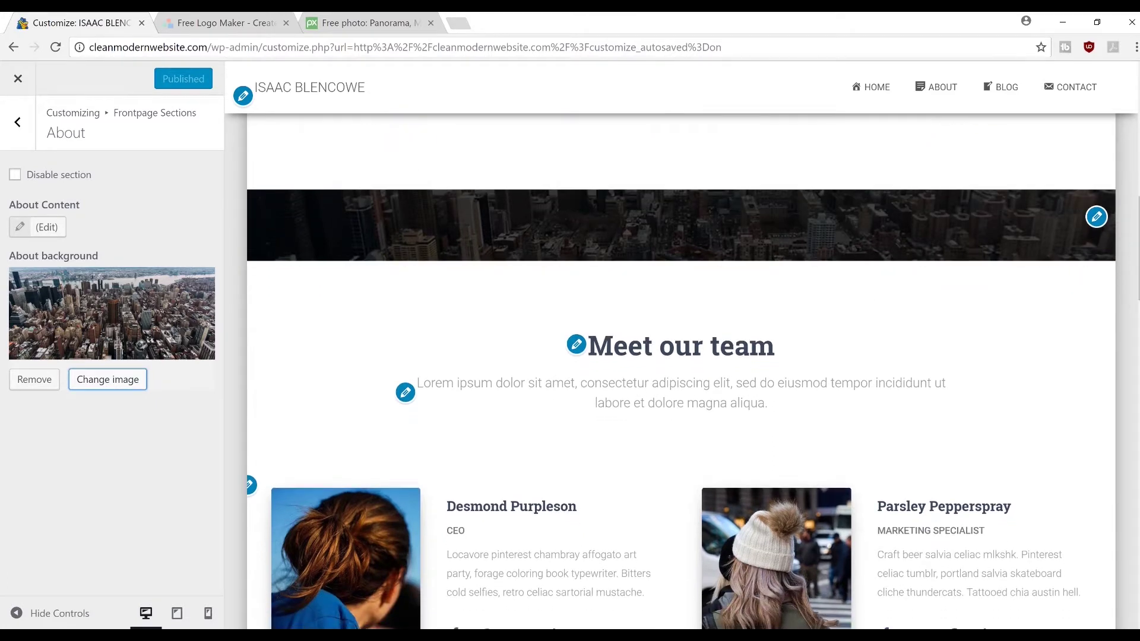
{"action": "scroll", "coordinate": [738, 231], "scroll_direction": "down", "scroll_amount": 3}
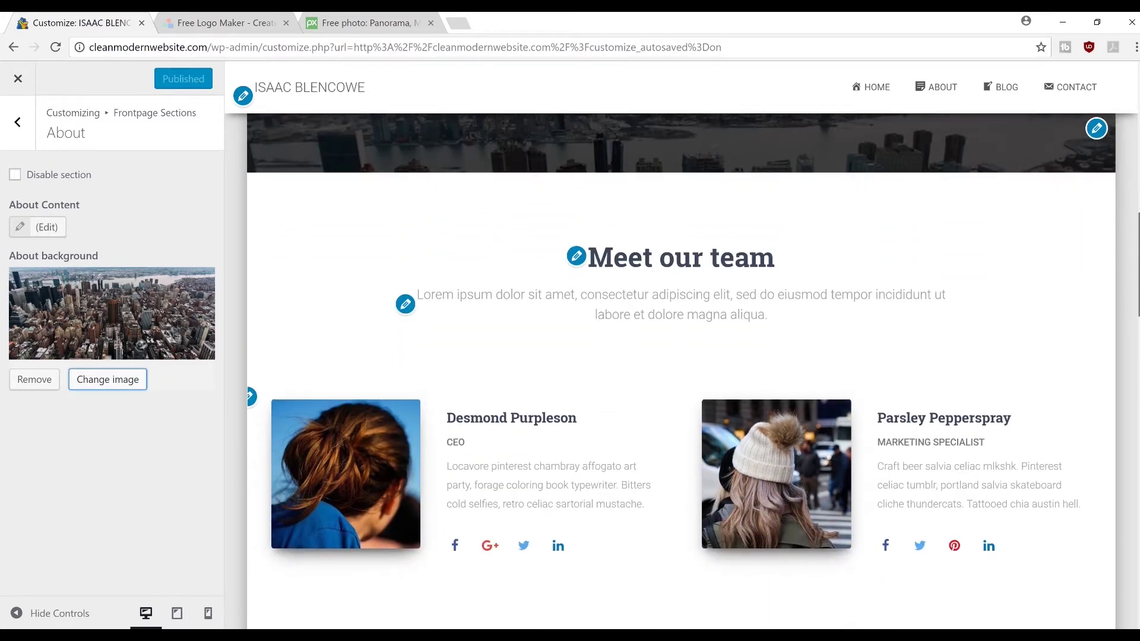
- Retitle the Meet our team section 'About Me'
{"action": "left_click", "coordinate": [576, 204]}
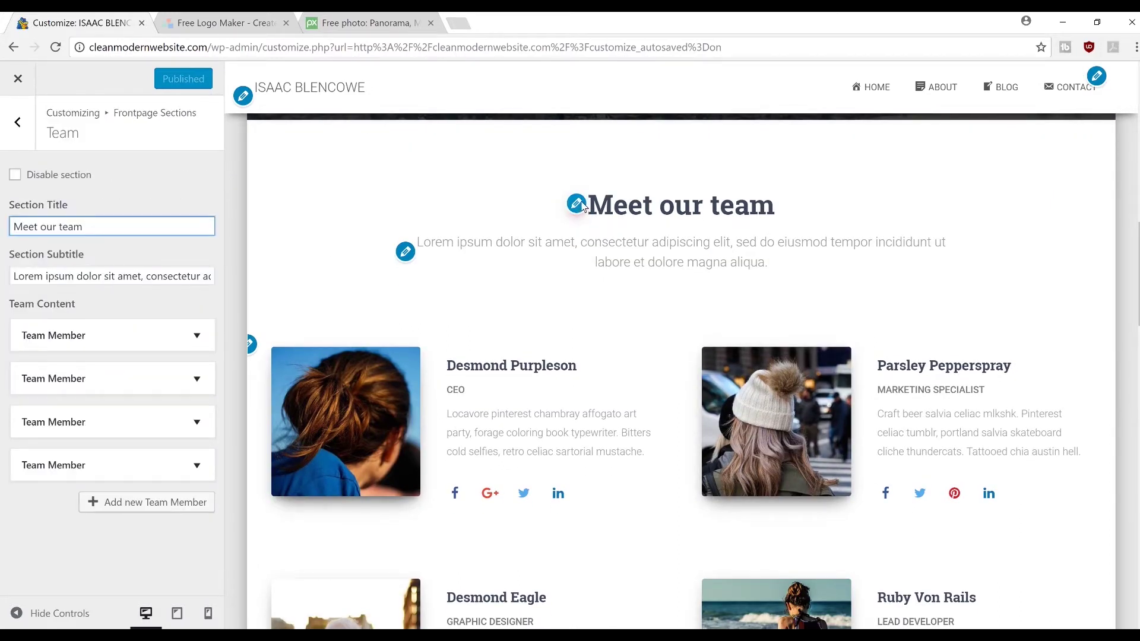
{"action": "triple_click", "coordinate": [117, 231]}
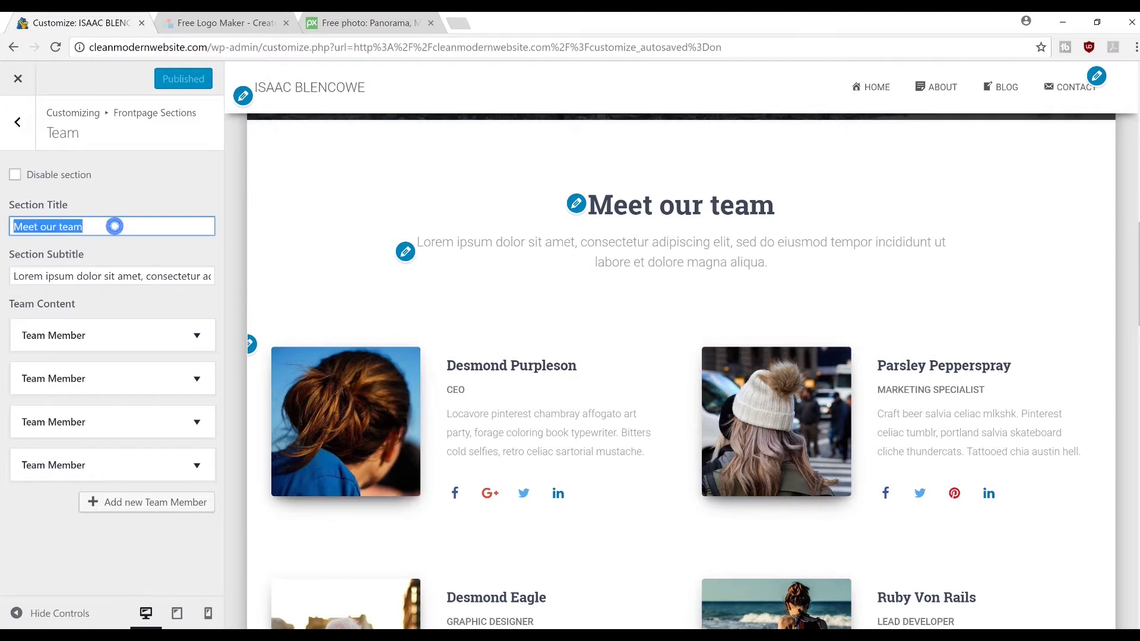
{"action": "type", "text": "About U"}
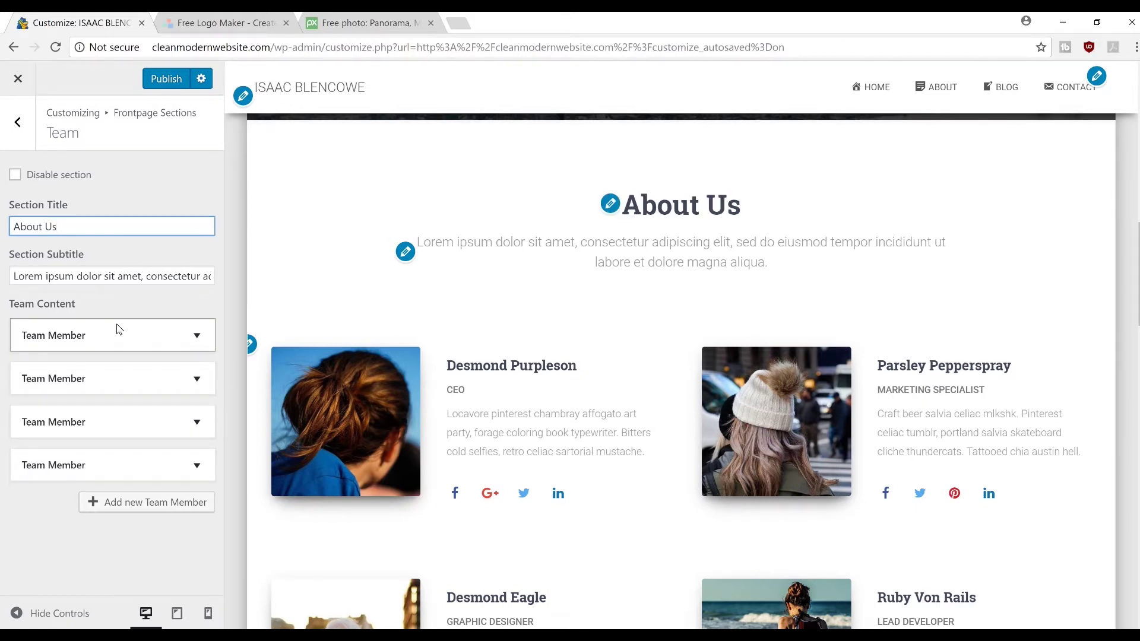
{"action": "key", "text": "BackSpace"}
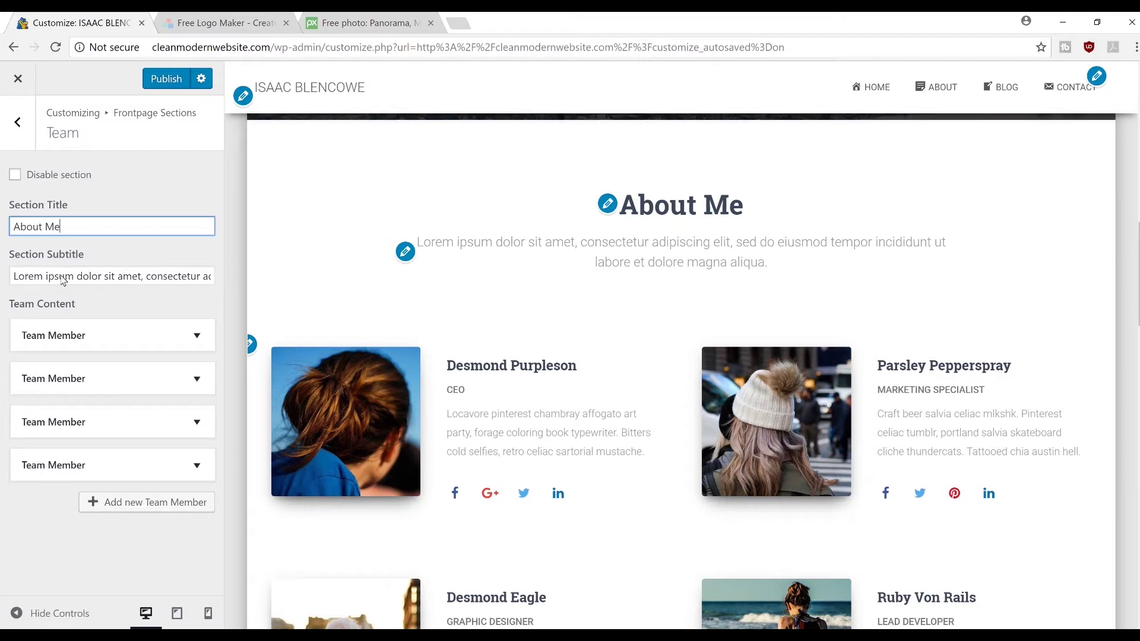
- Clear the team section's subtitle, leaving it empty
{"action": "left_click_drag", "start_coordinate": [15, 283], "coordinate": [351, 285]}
{"action": "key", "text": "BackSpace"}
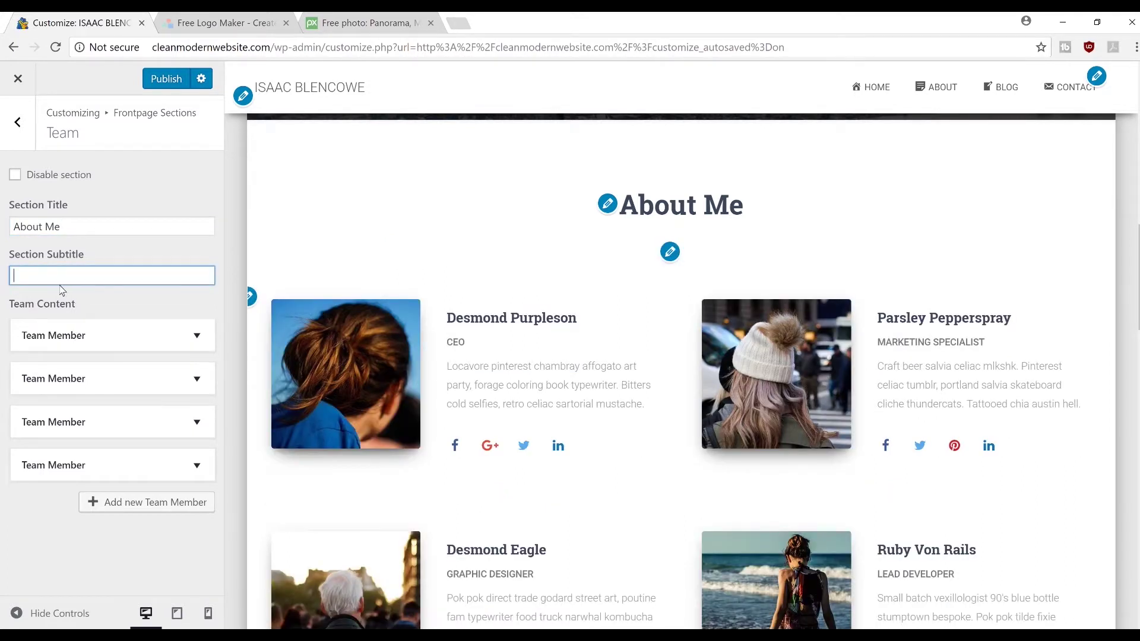
{"action": "left_click", "coordinate": [57, 282]}
{"action": "type", "text": "My name is Isaac Blencowe"}
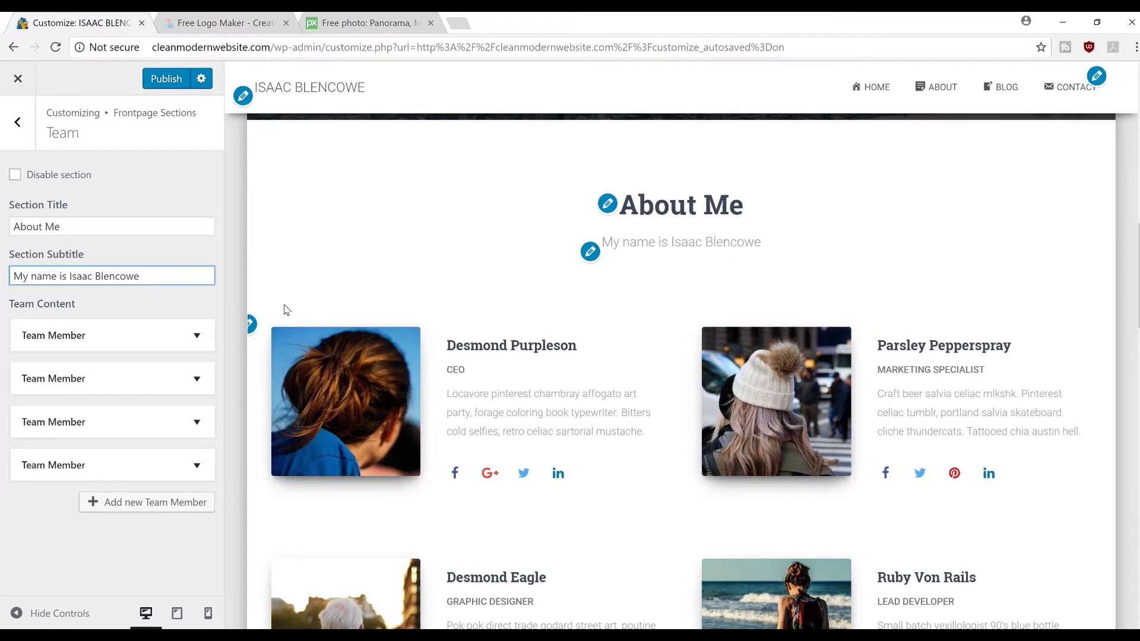
{"action": "left_click_drag", "start_coordinate": [147, 277], "coordinate": [3, 278]}
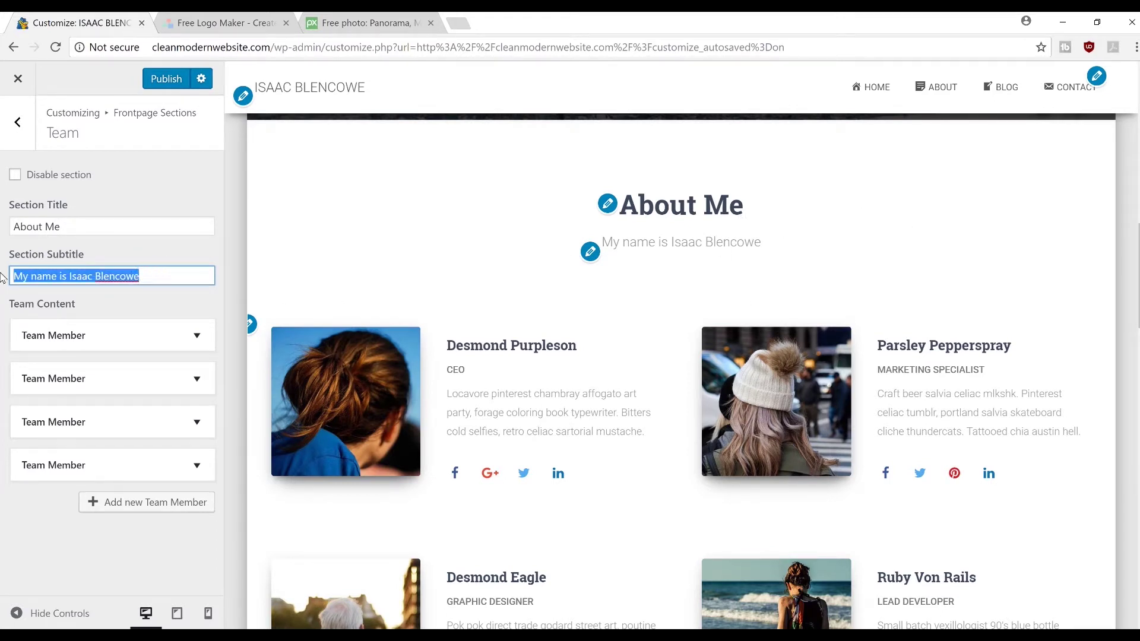
{"action": "key", "text": "BackSpace"}
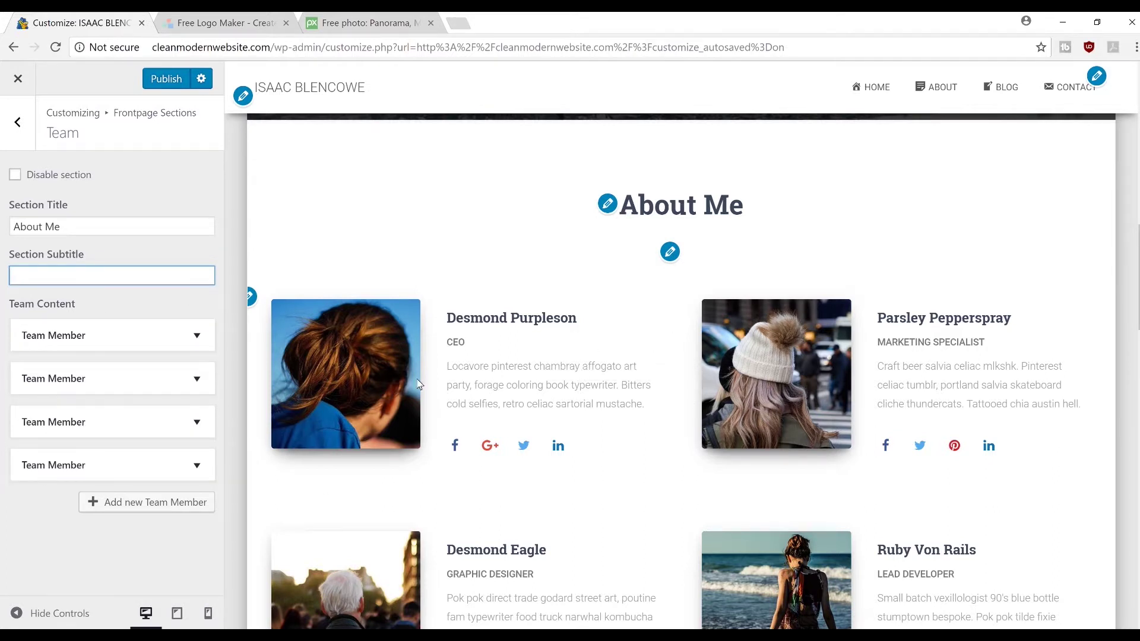
- Upload man.jpg and set it as the first team member's photo
{"action": "left_click", "coordinate": [188, 349]}
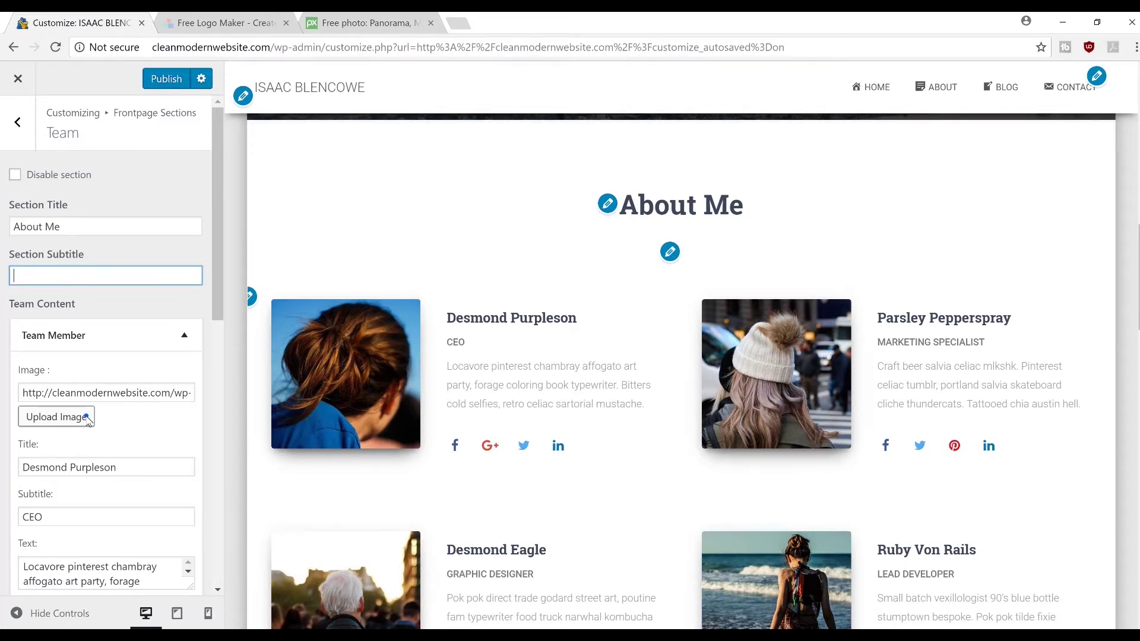
{"action": "left_click", "coordinate": [87, 418]}
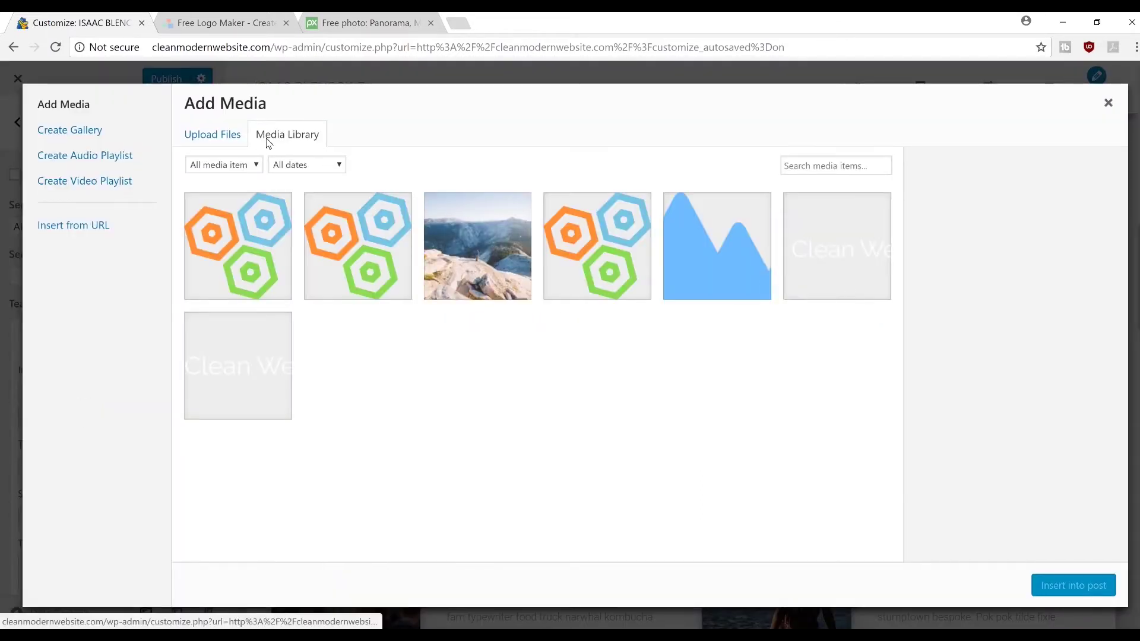
{"action": "left_click", "coordinate": [235, 133]}
{"action": "left_click", "coordinate": [673, 362]}
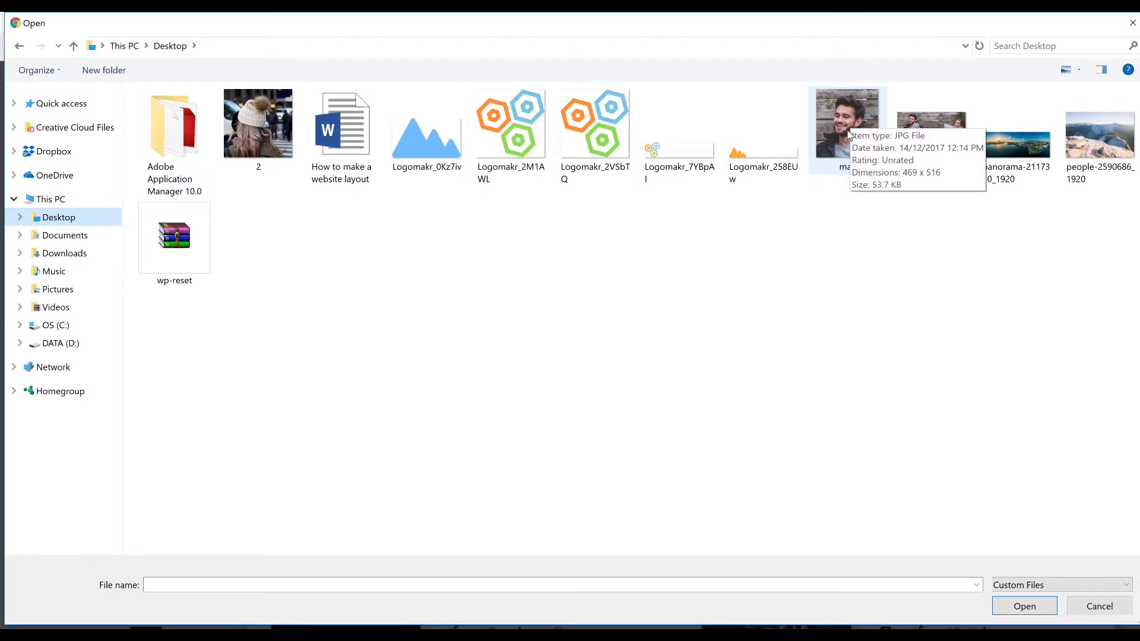
{"action": "double_click", "coordinate": [847, 128]}
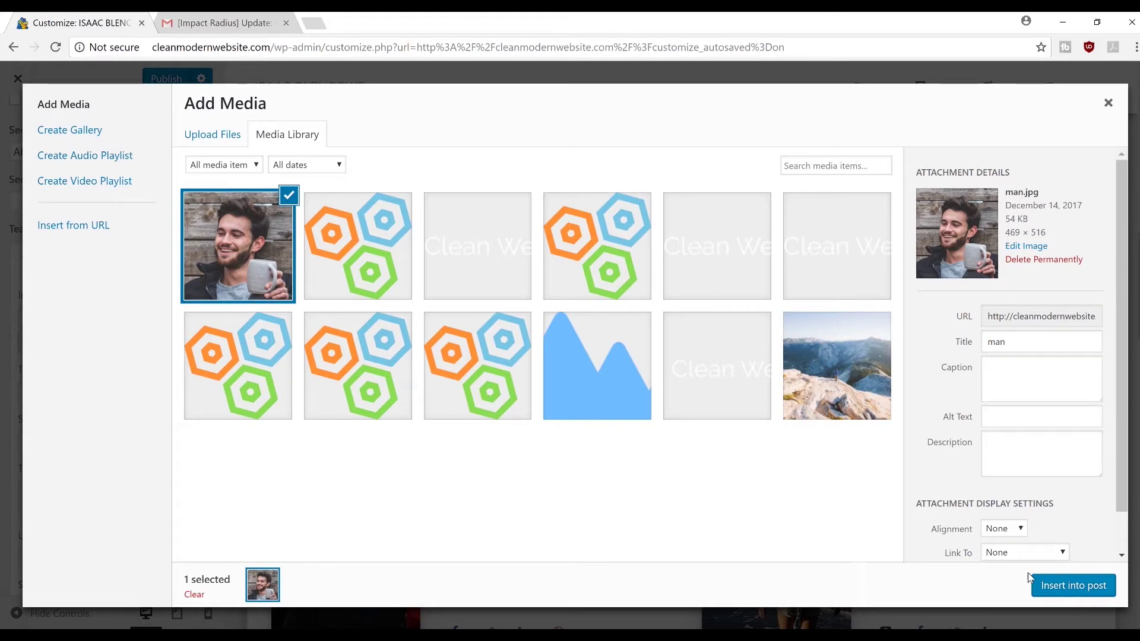
{"action": "left_click", "coordinate": [1068, 594]}
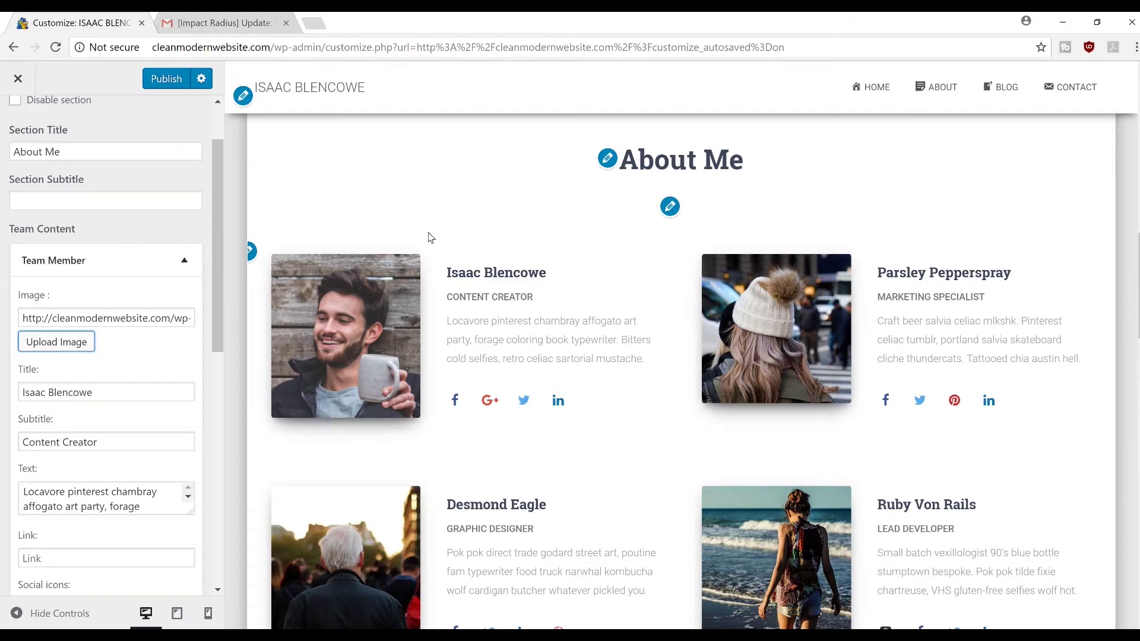
- Remove the fa-google-plus social icon from the first team member, keeping Facebook, Twitter and LinkedIn
{"action": "scroll", "coordinate": [122, 371], "scroll_direction": "down", "scroll_amount": 1}
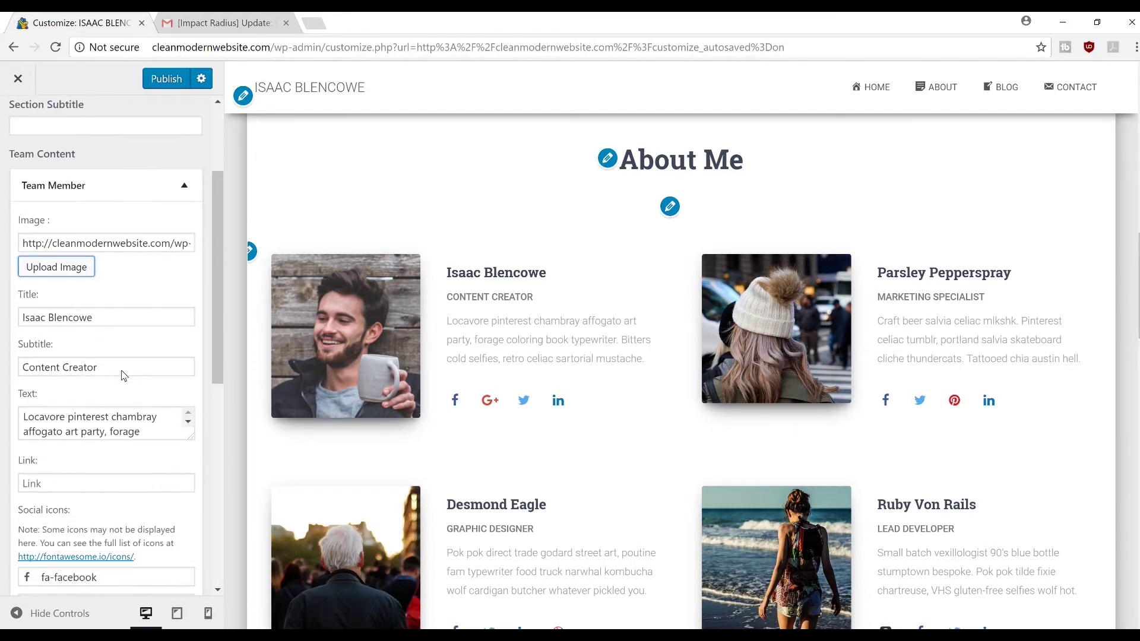
{"action": "scroll", "coordinate": [123, 375], "scroll_direction": "down", "scroll_amount": 2}
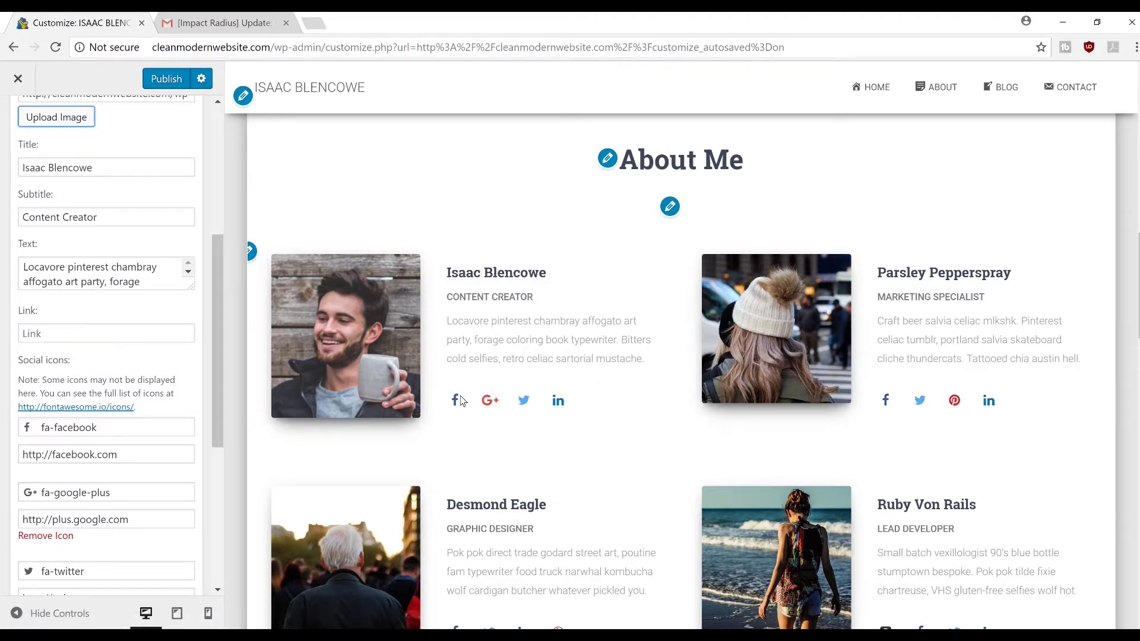
{"action": "scroll", "coordinate": [368, 383], "scroll_direction": "down", "scroll_amount": 1}
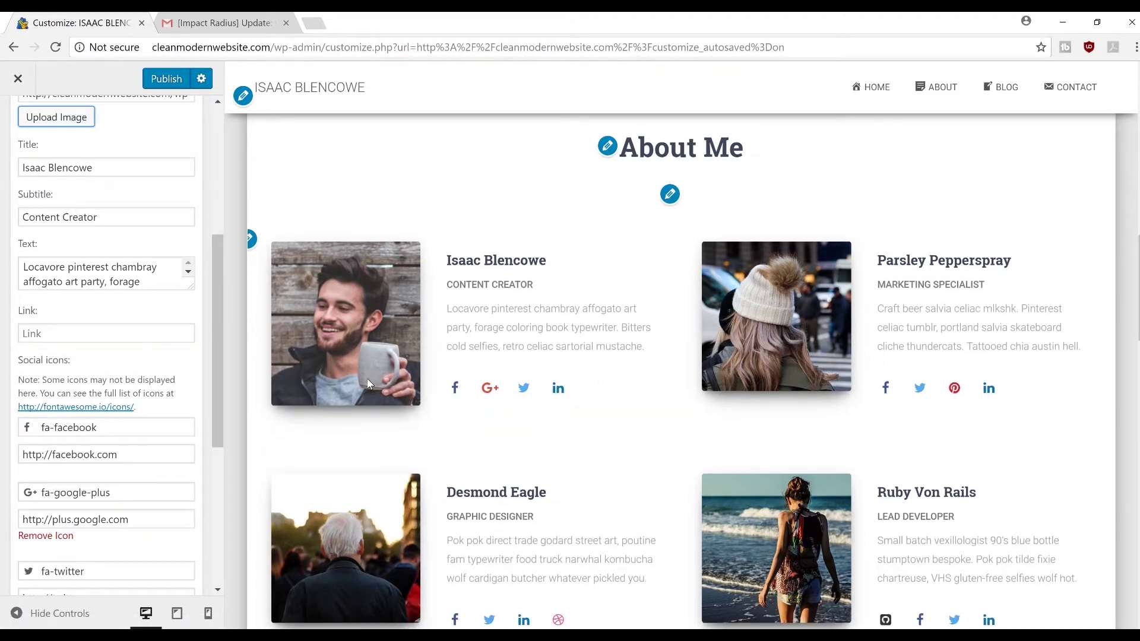
{"action": "scroll", "coordinate": [78, 448], "scroll_direction": "down", "scroll_amount": 2}
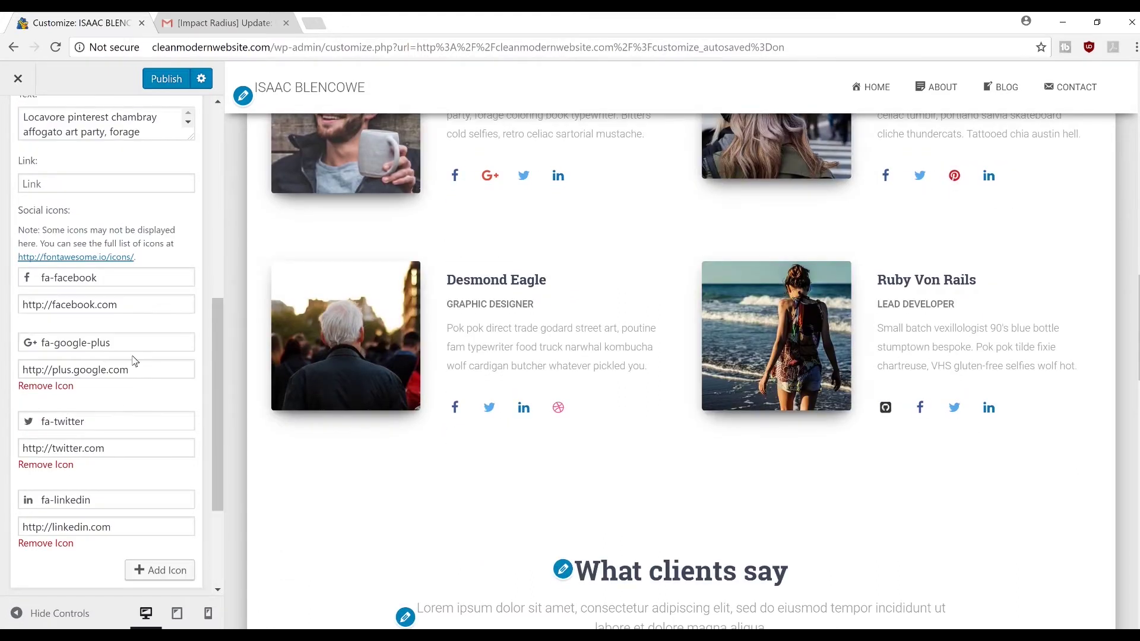
{"action": "triple_click", "coordinate": [153, 309]}
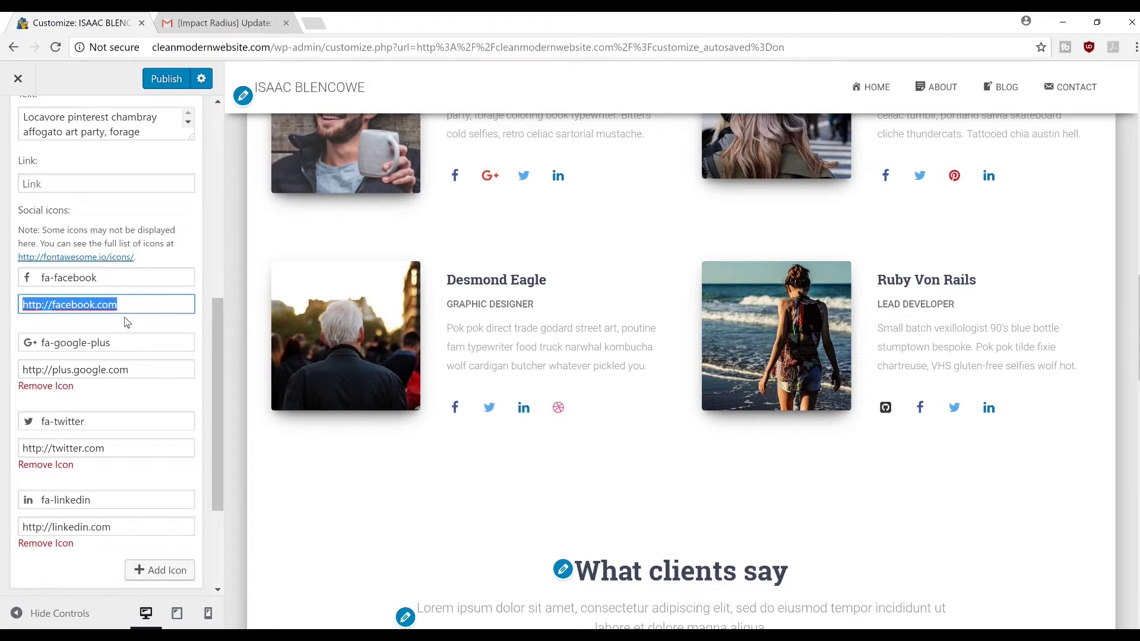
{"action": "left_click", "coordinate": [121, 370]}
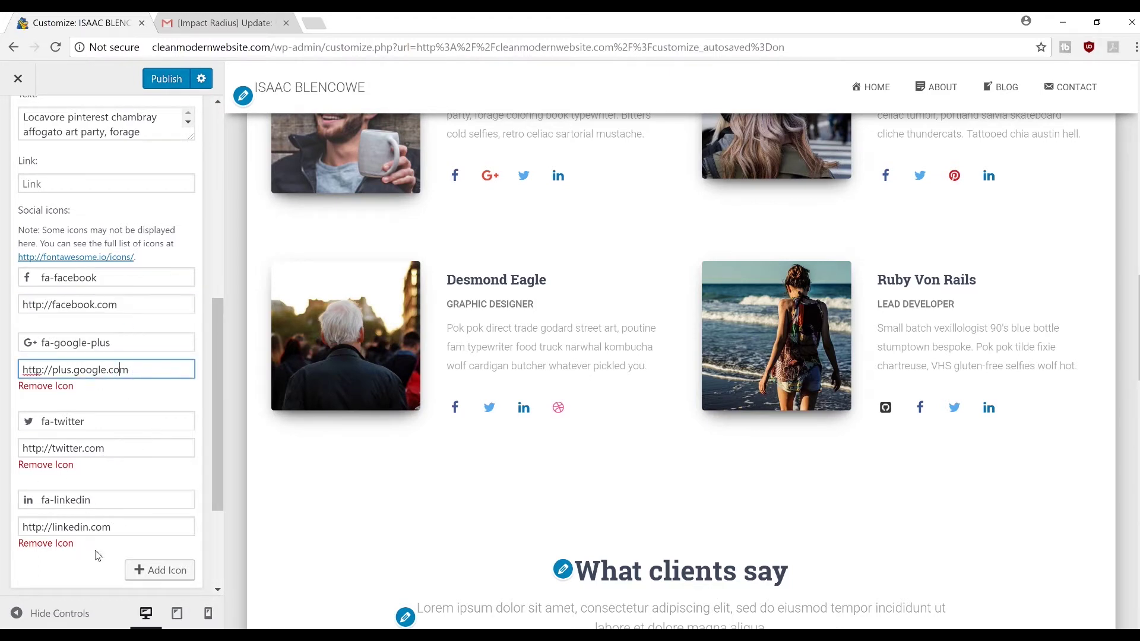
{"action": "scroll", "coordinate": [490, 269], "scroll_direction": "up", "scroll_amount": 1}
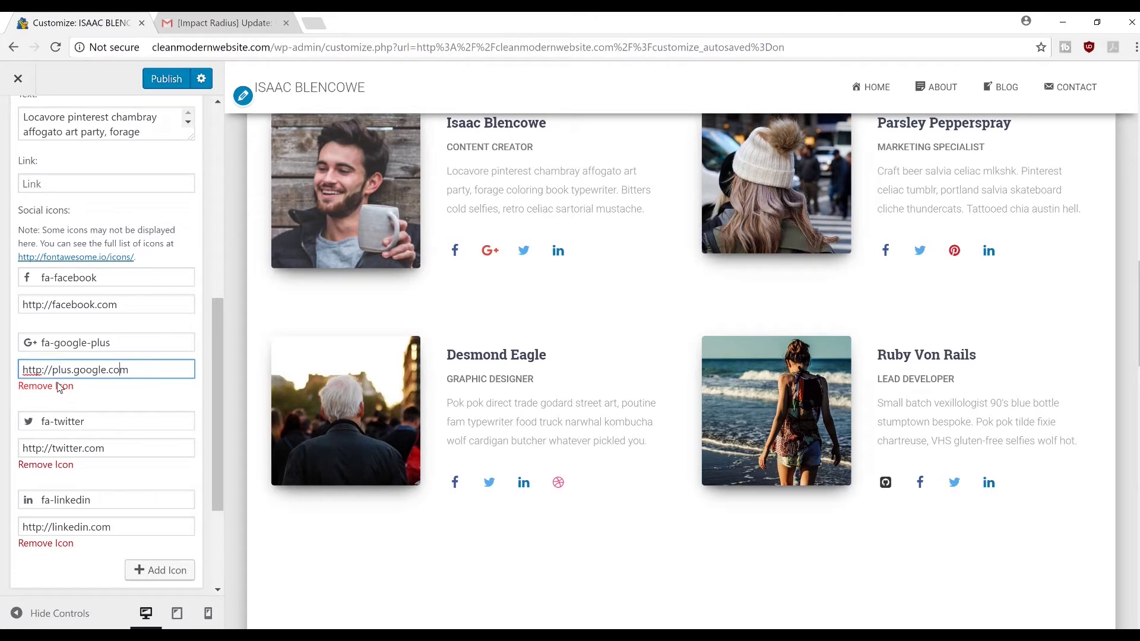
{"action": "left_click", "coordinate": [55, 387]}
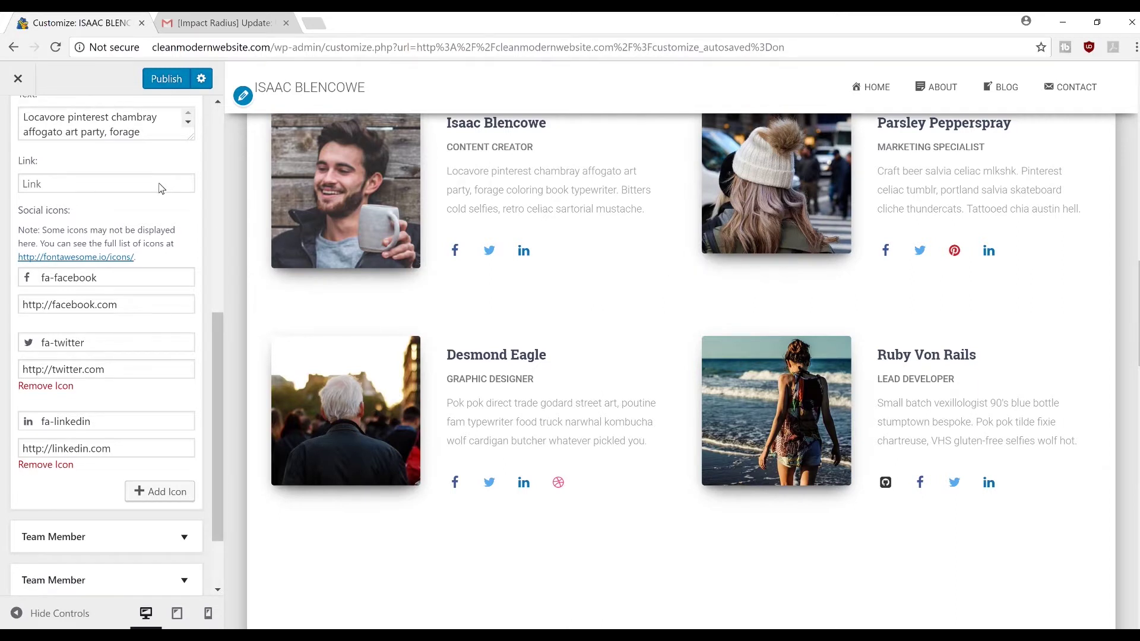
{"action": "scroll", "coordinate": [165, 189], "scroll_direction": "up", "scroll_amount": 3}
{"action": "scroll", "coordinate": [171, 234], "scroll_direction": "up", "scroll_amount": 5}
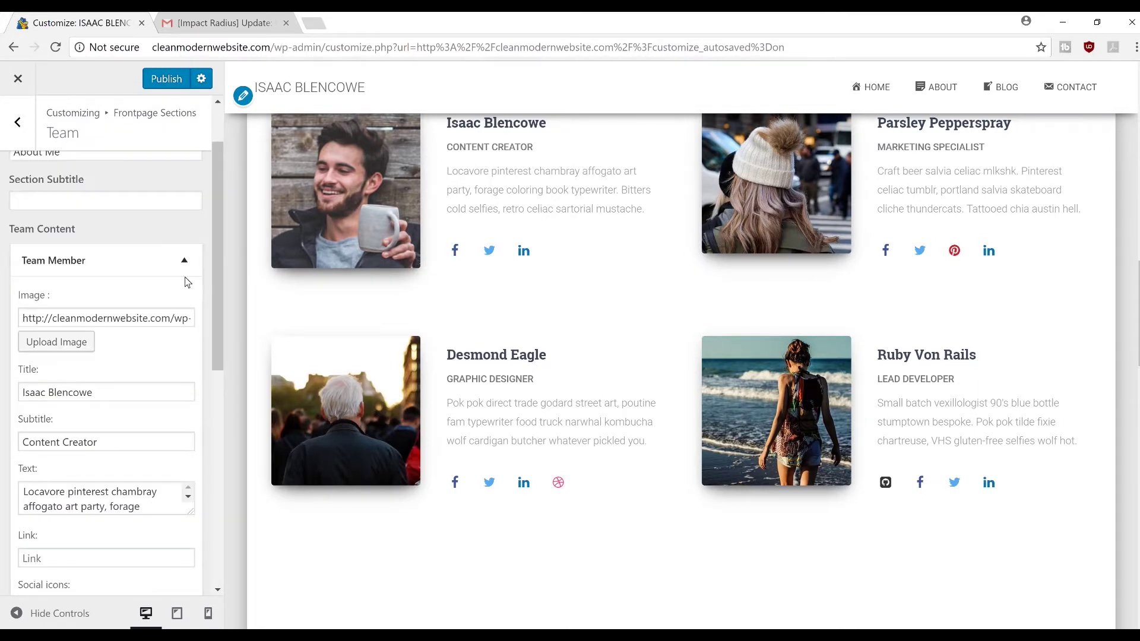
- Expand and collapse the team member cards to look through their details
{"action": "left_click", "coordinate": [186, 265]}
{"action": "left_click", "coordinate": [199, 379]}
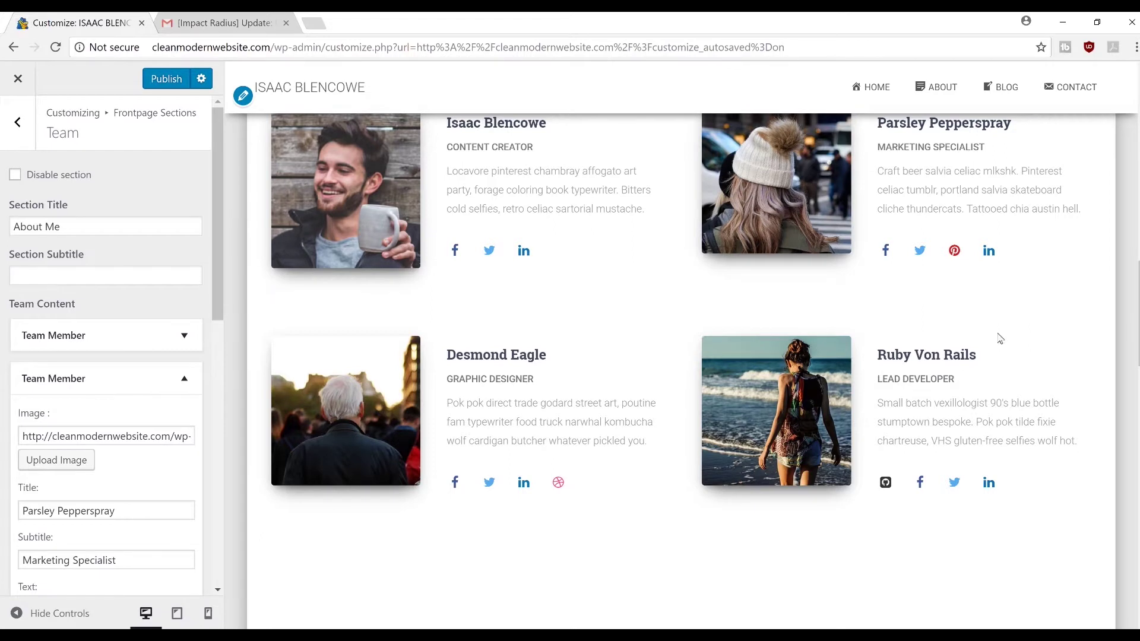
{"action": "left_click", "coordinate": [184, 379]}
{"action": "left_click", "coordinate": [191, 469]}
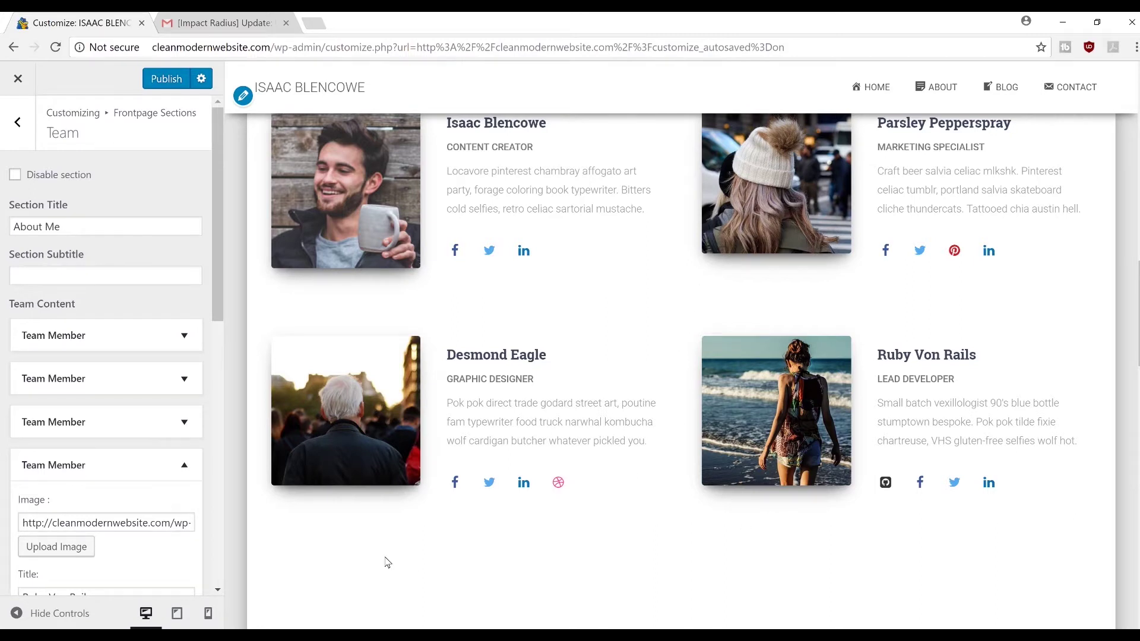
{"action": "scroll", "coordinate": [143, 427], "scroll_direction": "down", "scroll_amount": 6}
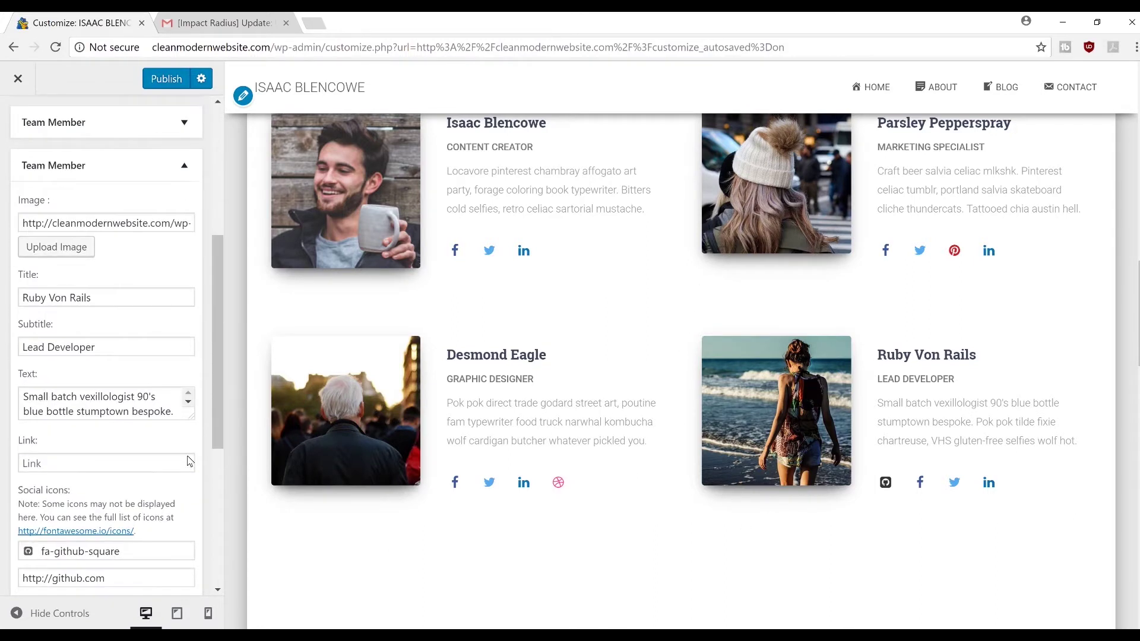
{"action": "scroll", "coordinate": [188, 461], "scroll_direction": "down", "scroll_amount": 4}
{"action": "left_click", "coordinate": [42, 547]}
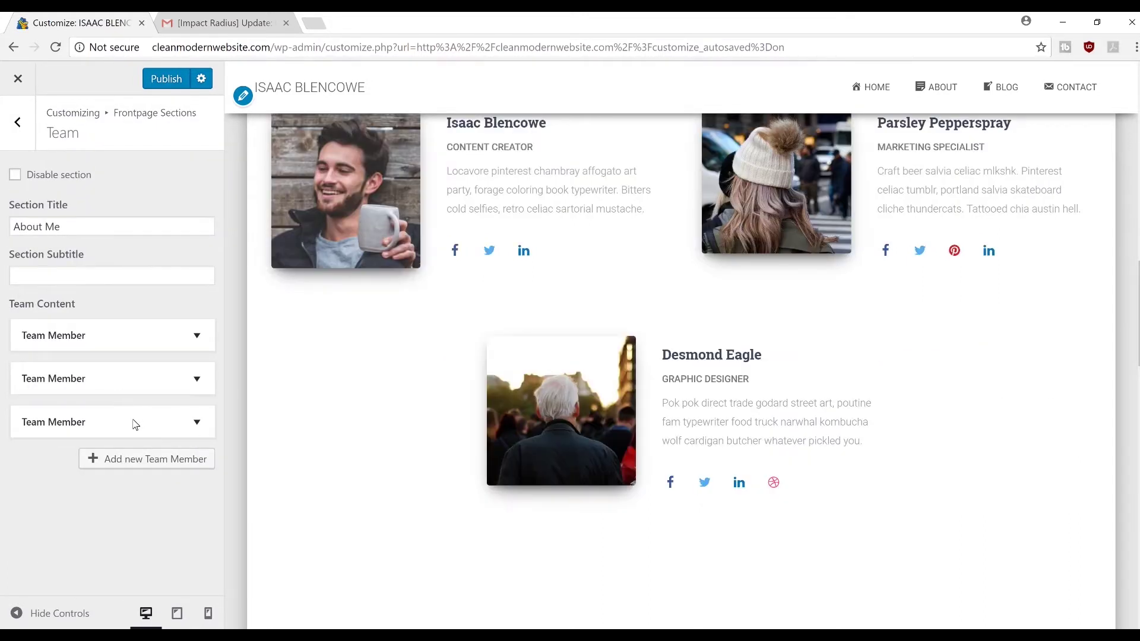
- Delete the third team member card, the graphic designer
{"action": "left_click", "coordinate": [172, 428]}
{"action": "scroll", "coordinate": [104, 496], "scroll_direction": "down", "scroll_amount": 5}
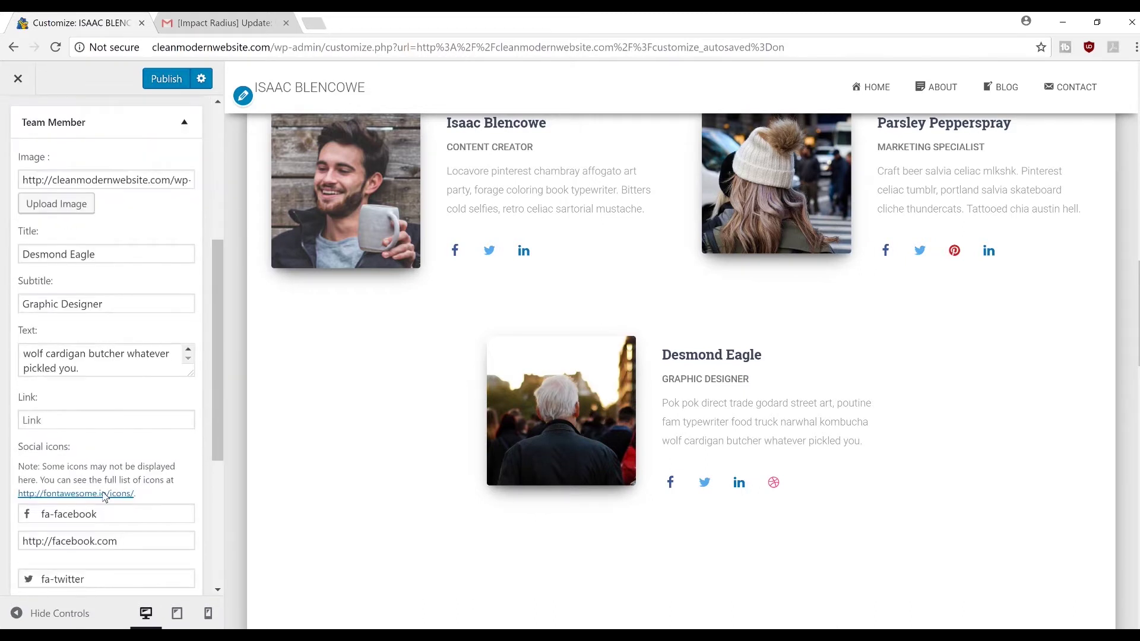
{"action": "scroll", "coordinate": [142, 511], "scroll_direction": "down", "scroll_amount": 3}
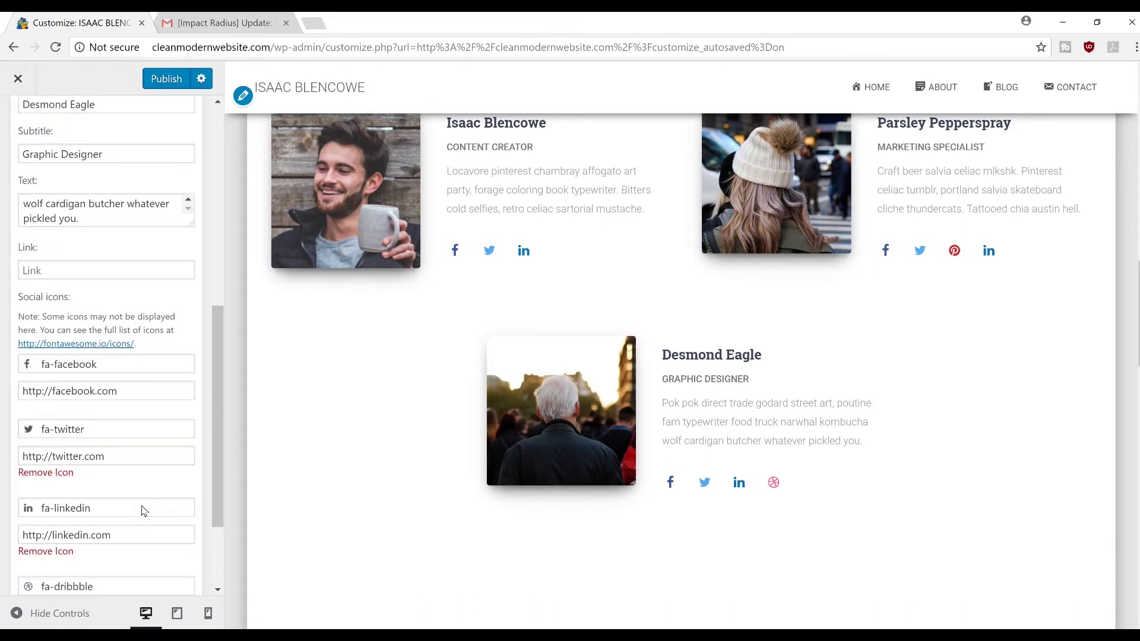
{"action": "scroll", "coordinate": [53, 541], "scroll_direction": "down", "scroll_amount": 2}
{"action": "left_click", "coordinate": [62, 534]}
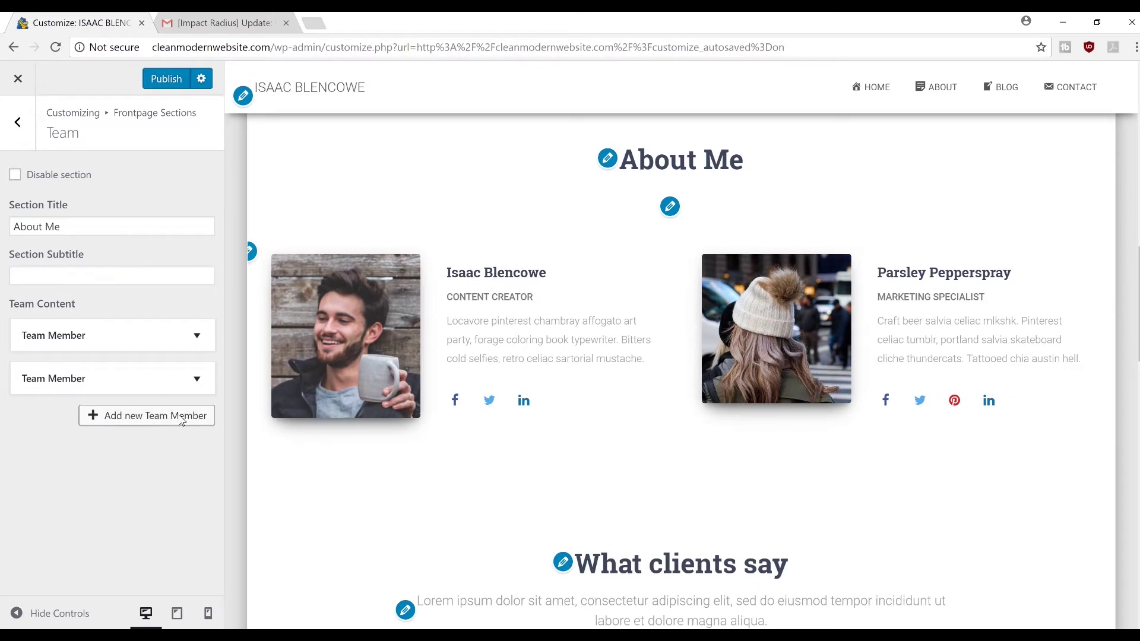
- Add a new team member entry and look through its empty fields
{"action": "left_click", "coordinate": [182, 415]}
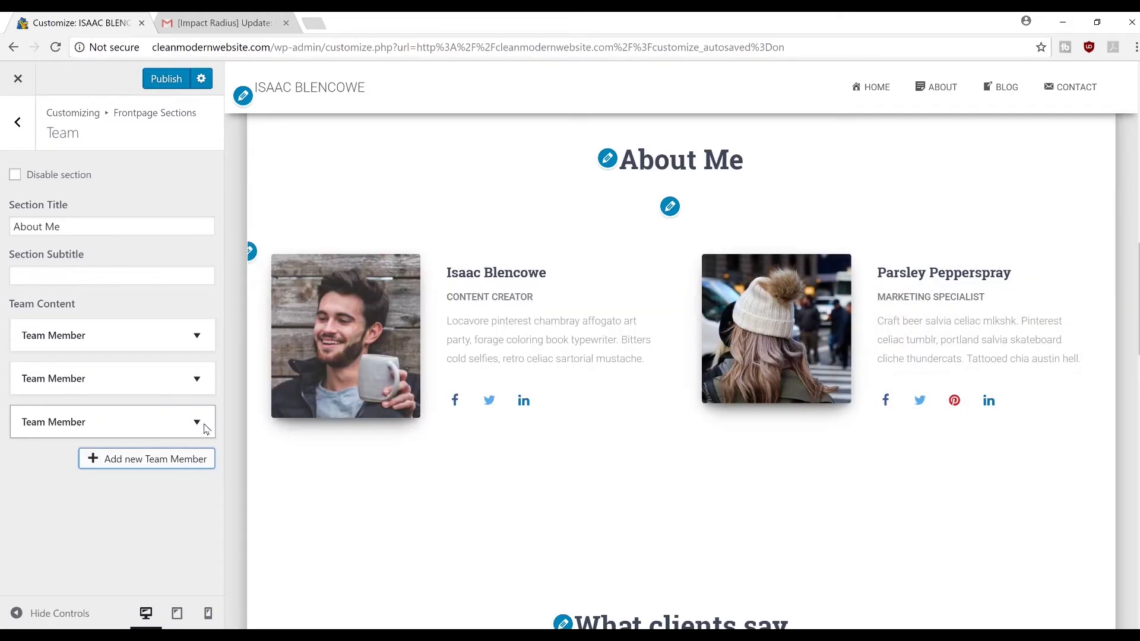
{"action": "left_click", "coordinate": [202, 424]}
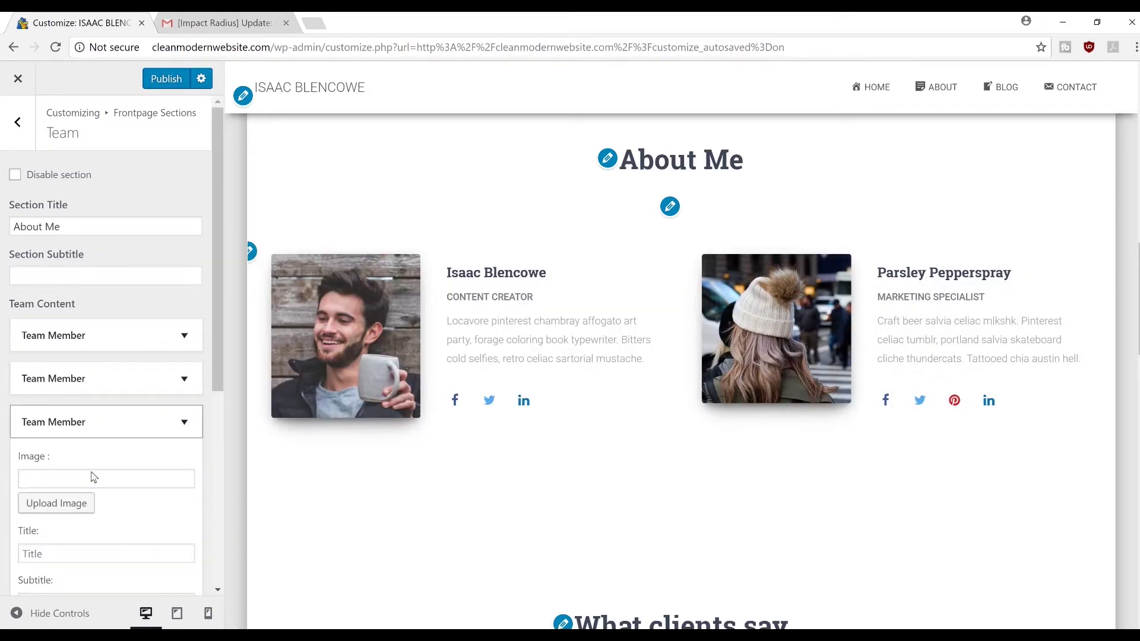
{"action": "scroll", "coordinate": [101, 502], "scroll_direction": "down", "scroll_amount": 1}
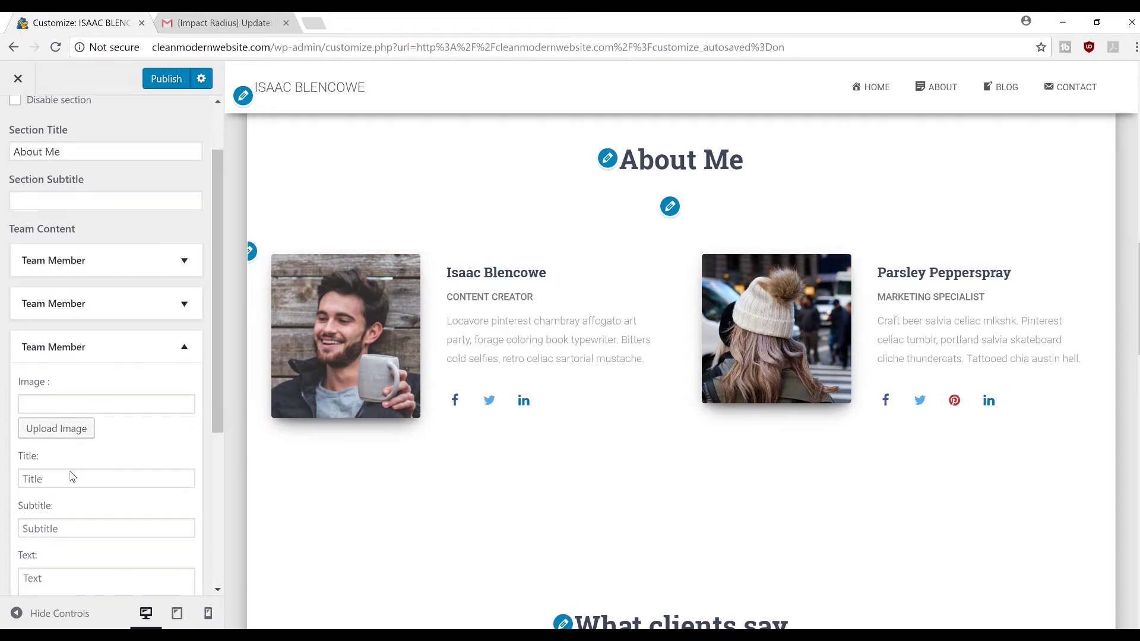
{"action": "scroll", "coordinate": [84, 499], "scroll_direction": "down", "scroll_amount": 1}
{"action": "scroll", "coordinate": [72, 511], "scroll_direction": "down", "scroll_amount": 3}
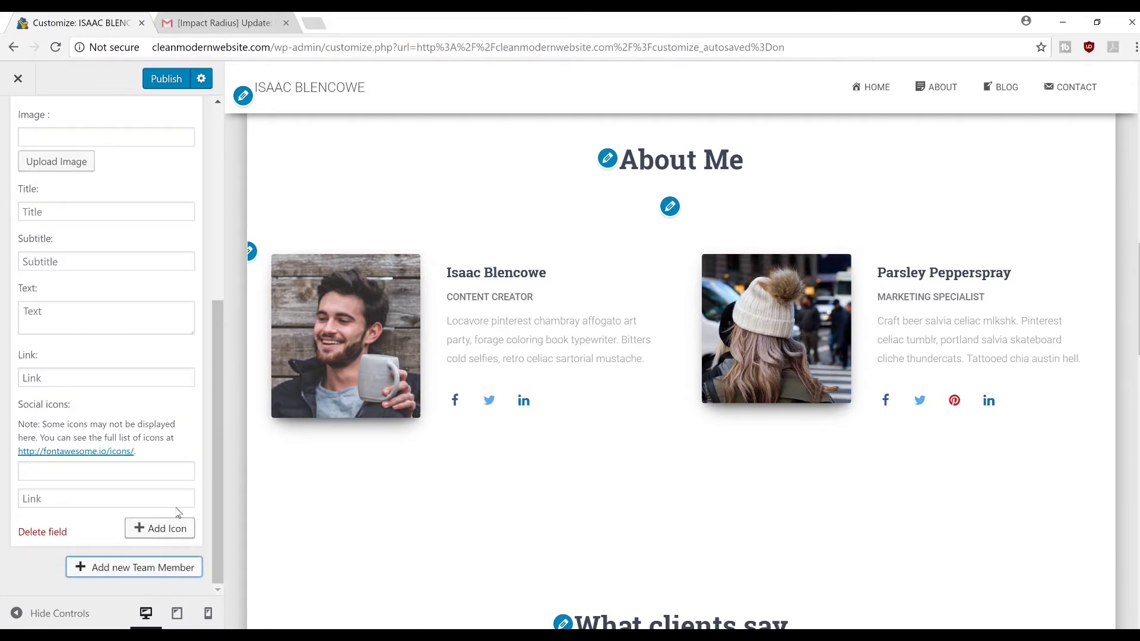
{"action": "scroll", "coordinate": [106, 420], "scroll_direction": "up", "scroll_amount": 3}
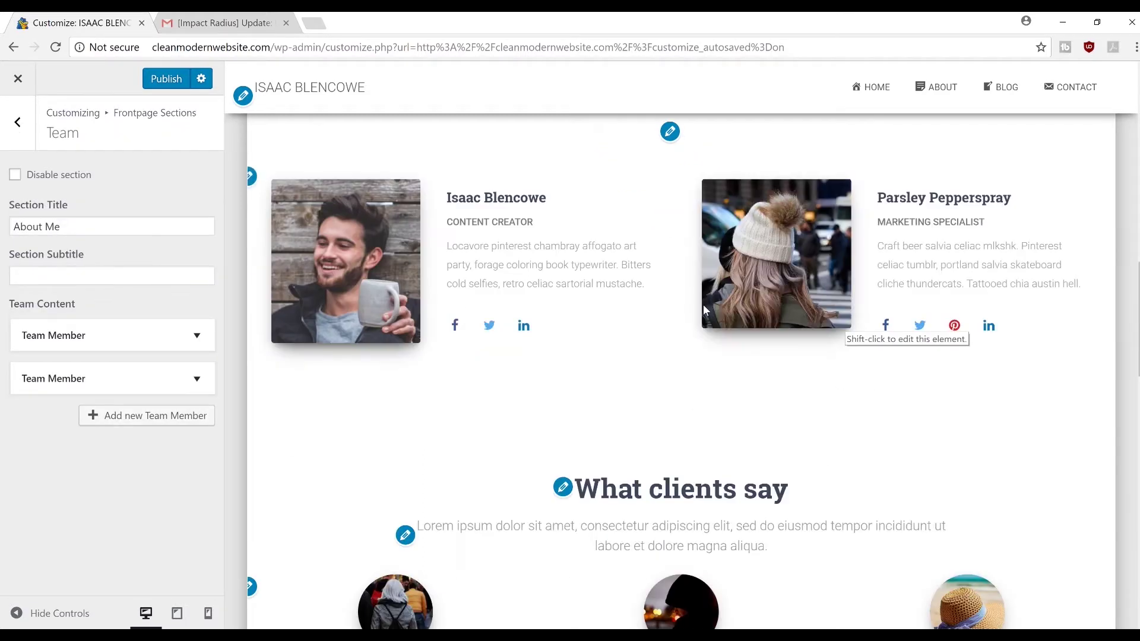
{"action": "scroll", "coordinate": [873, 285], "scroll_direction": "up", "scroll_amount": 4}
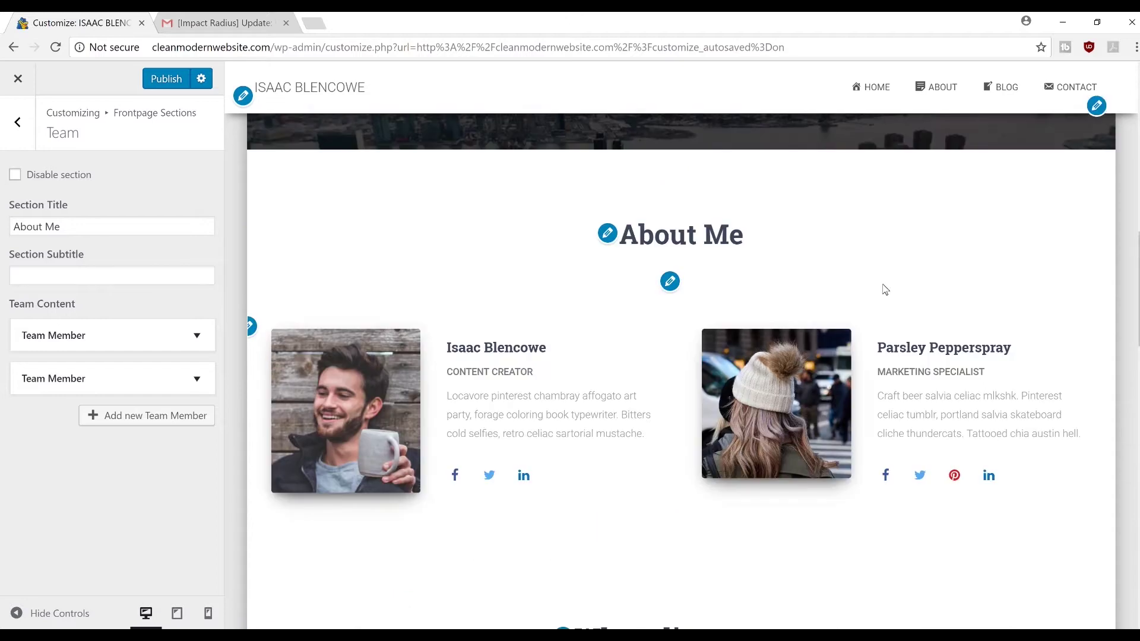
{"action": "scroll", "coordinate": [873, 369], "scroll_direction": "down", "scroll_amount": 1}
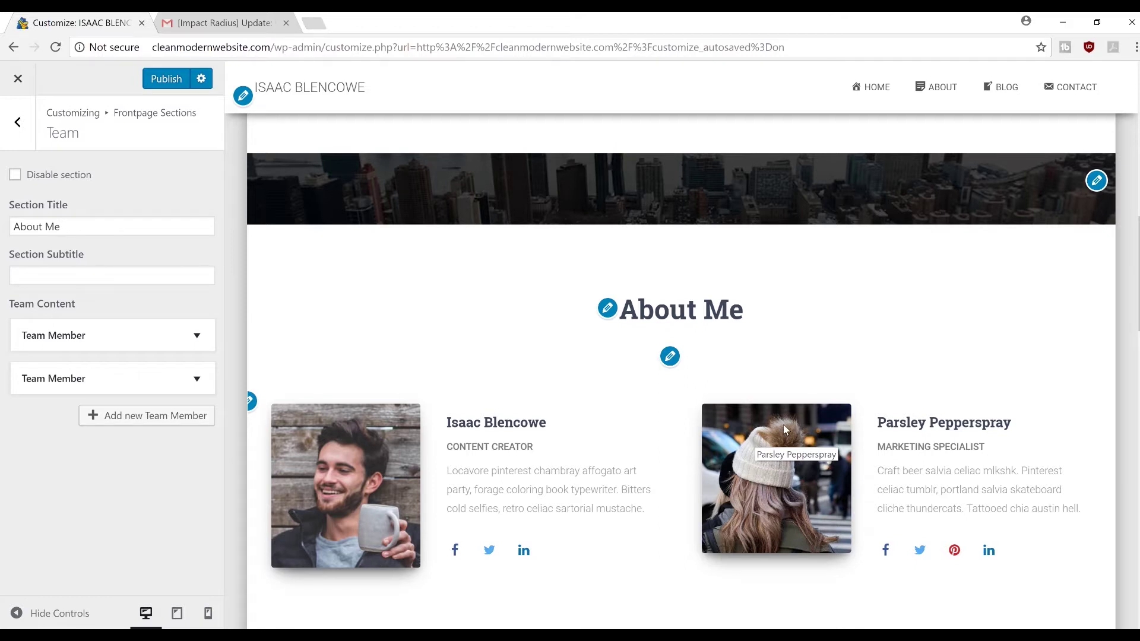
{"action": "scroll", "coordinate": [785, 429], "scroll_direction": "down", "scroll_amount": 2}
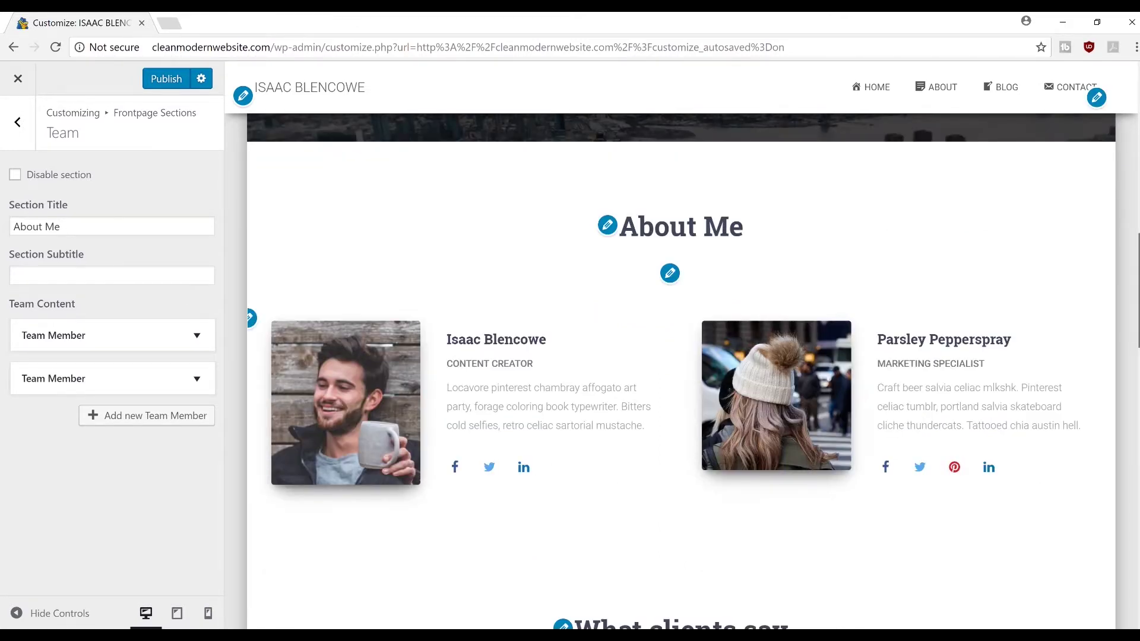
{"action": "scroll", "coordinate": [681, 371], "scroll_direction": "down", "scroll_amount": 1}
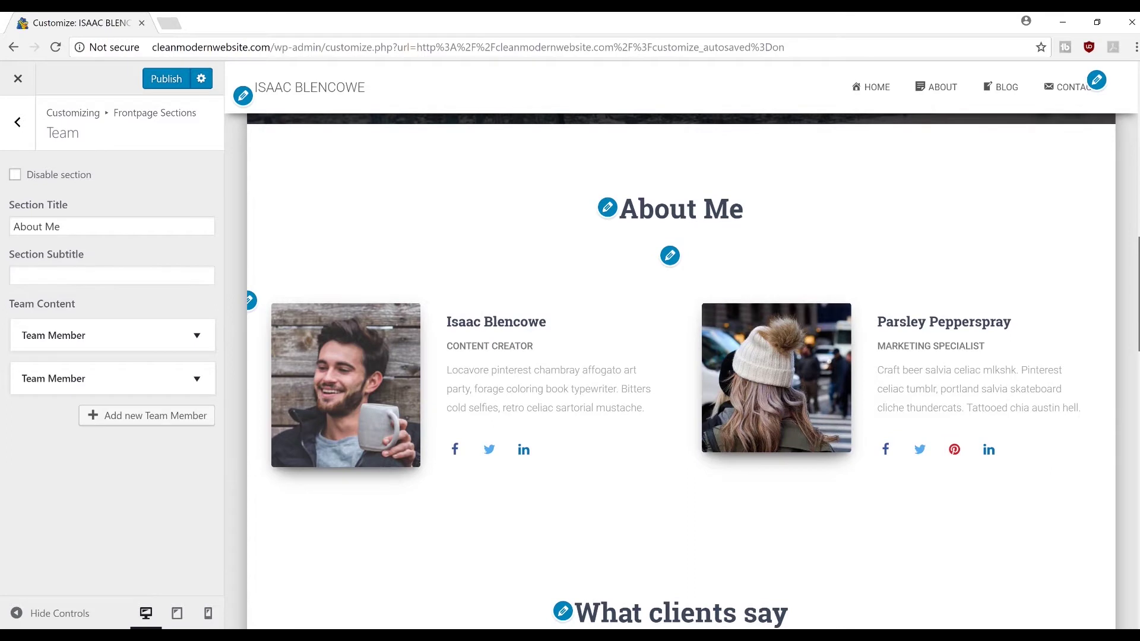
{"action": "scroll", "coordinate": [681, 371], "scroll_direction": "down", "scroll_amount": 5}
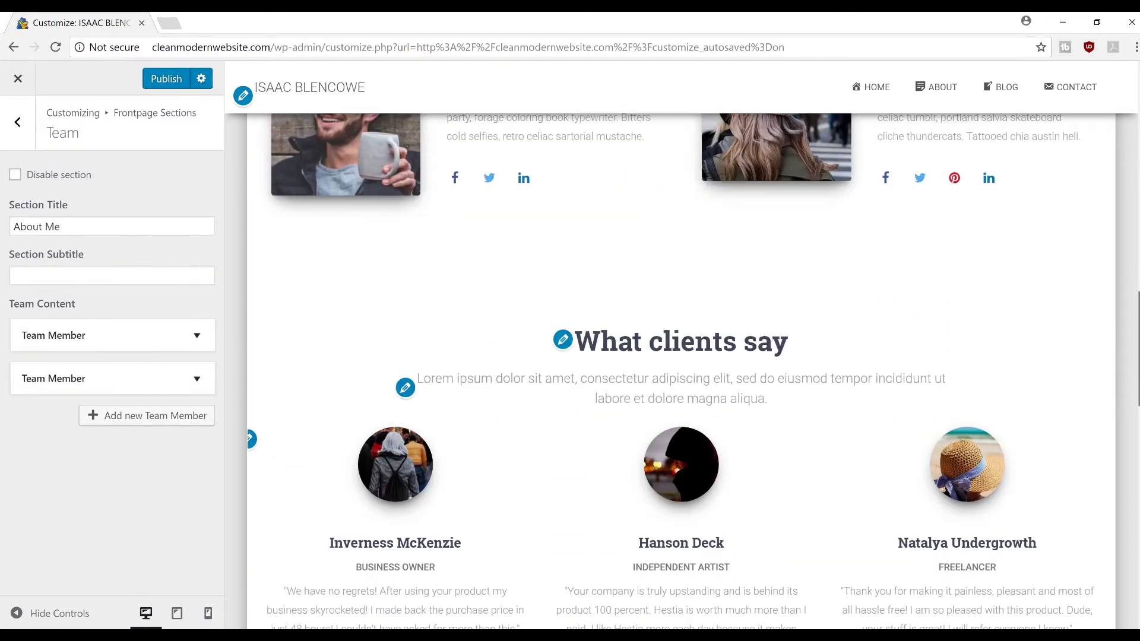
- Rename the testimonials section title to 'What People Say'
{"action": "scroll", "coordinate": [681, 371], "scroll_direction": "down", "scroll_amount": 1}
{"action": "scroll", "coordinate": [596, 382], "scroll_direction": "down", "scroll_amount": 1}
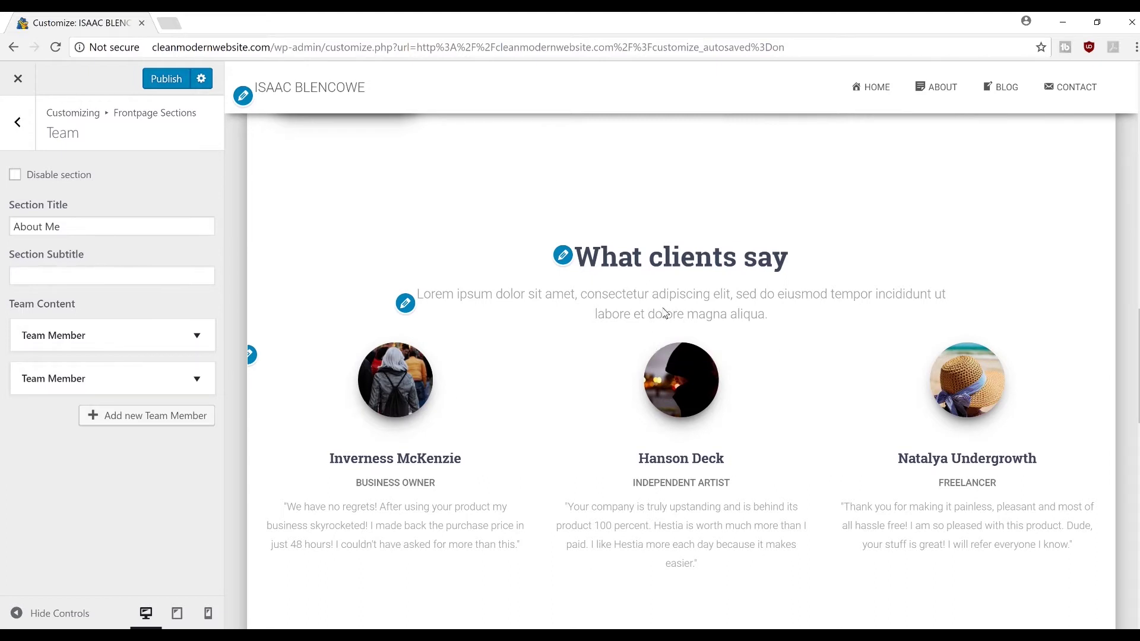
{"action": "left_click", "coordinate": [564, 257]}
{"action": "triple_click", "coordinate": [121, 220]}
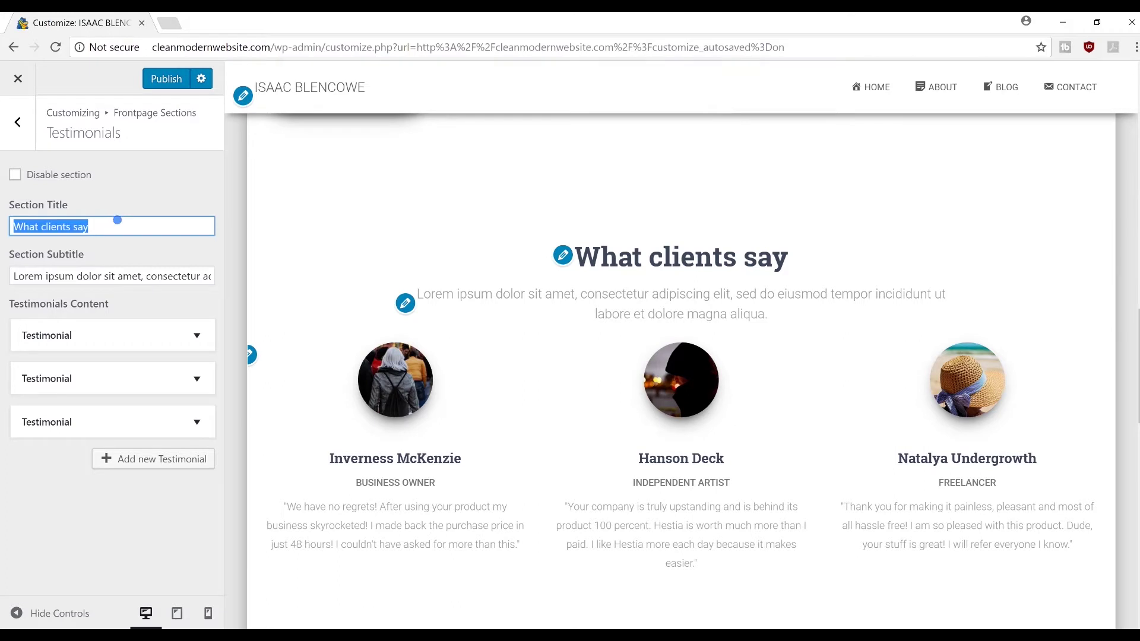
{"action": "key", "text": "BackSpace"}
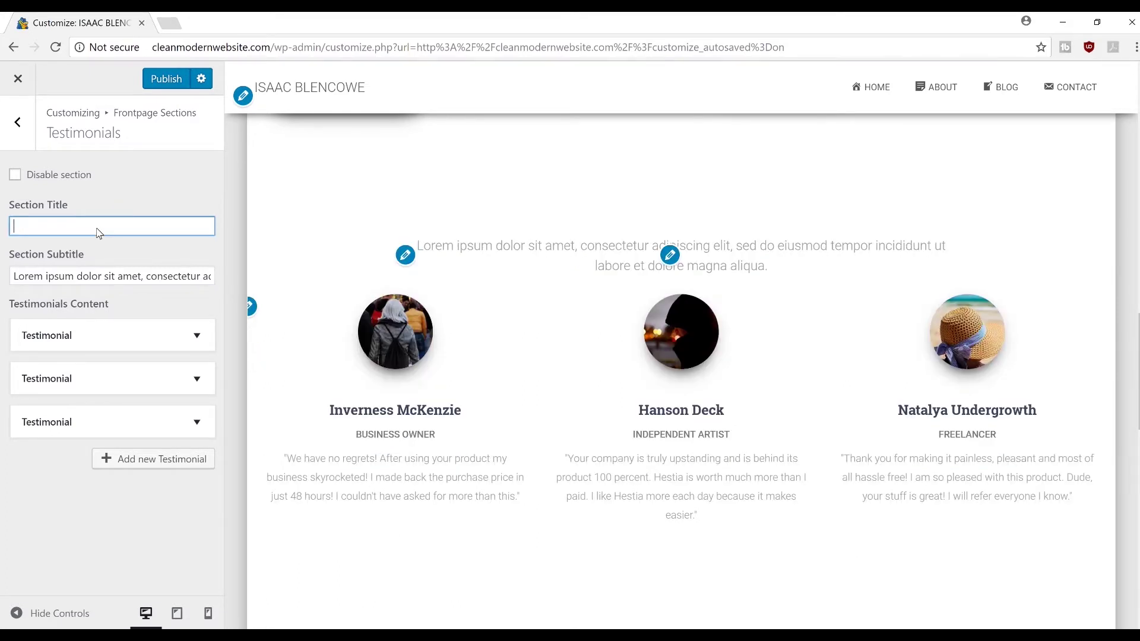
{"action": "type", "text": "What People Say"}
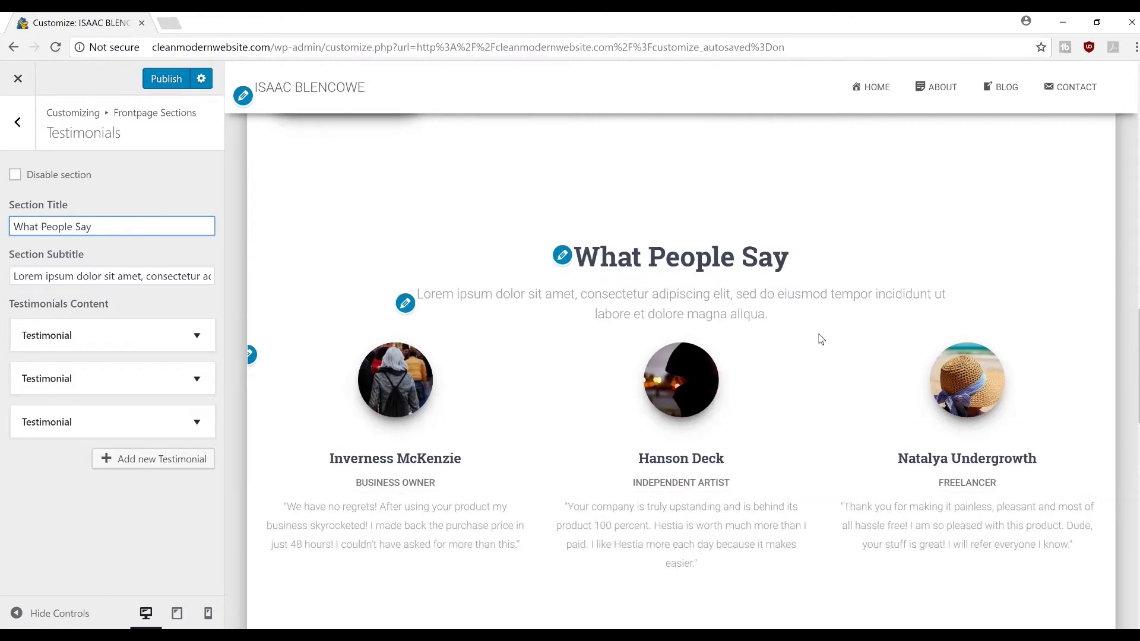
- Clear the lorem ipsum testimonials subtitle and expand the first testimonial
{"action": "left_click_drag", "start_coordinate": [16, 279], "coordinate": [318, 274]}
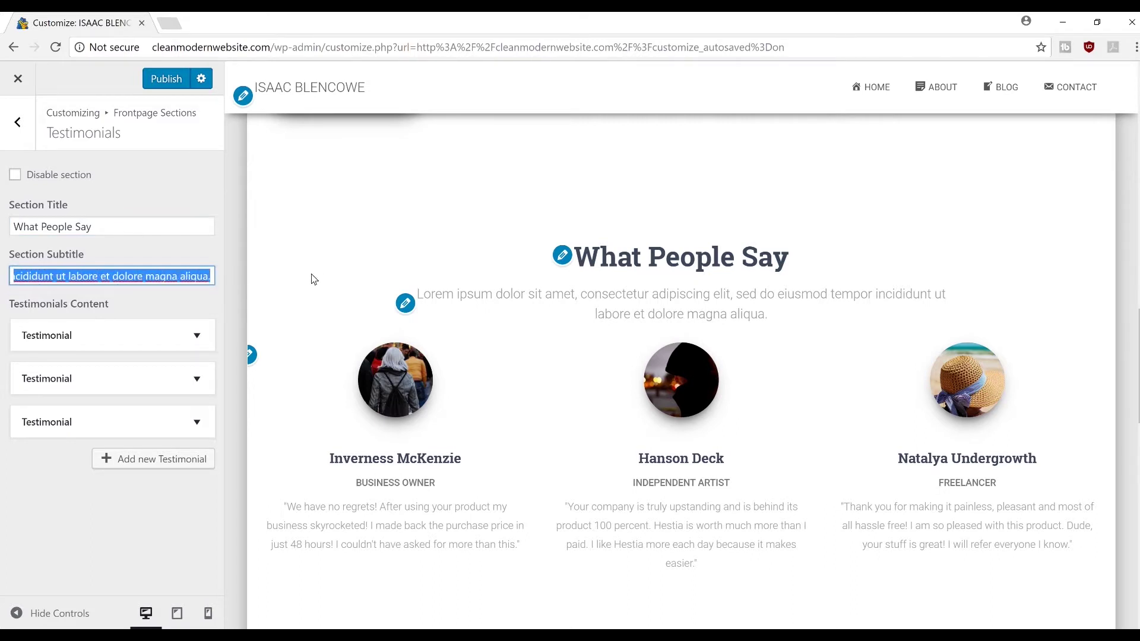
{"action": "key", "text": "BackSpace"}
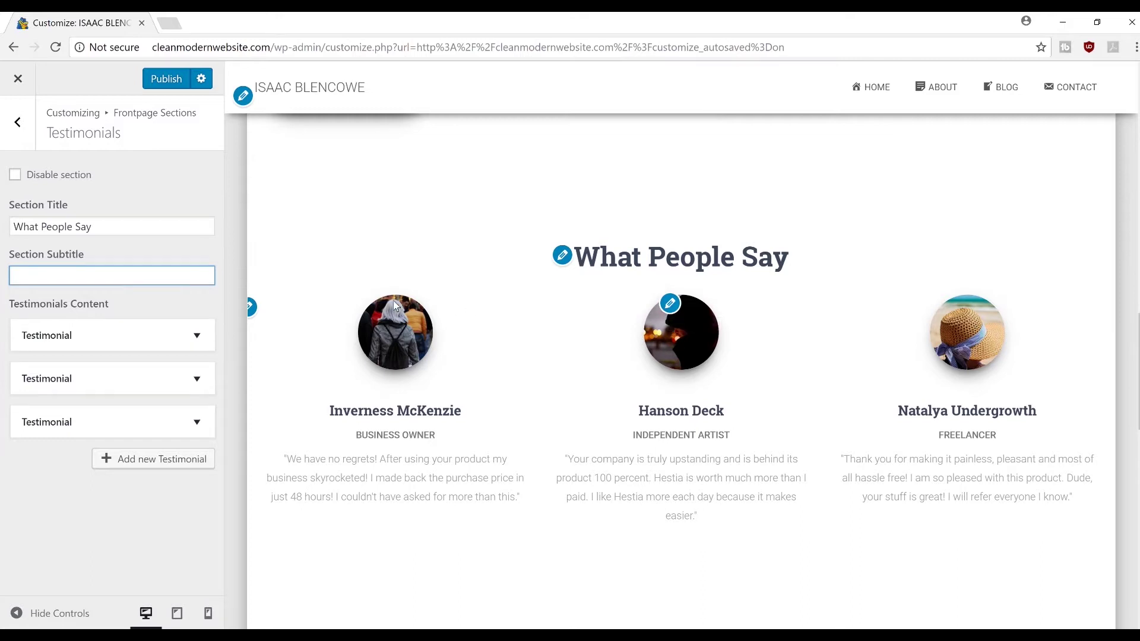
{"action": "left_click", "coordinate": [102, 333]}
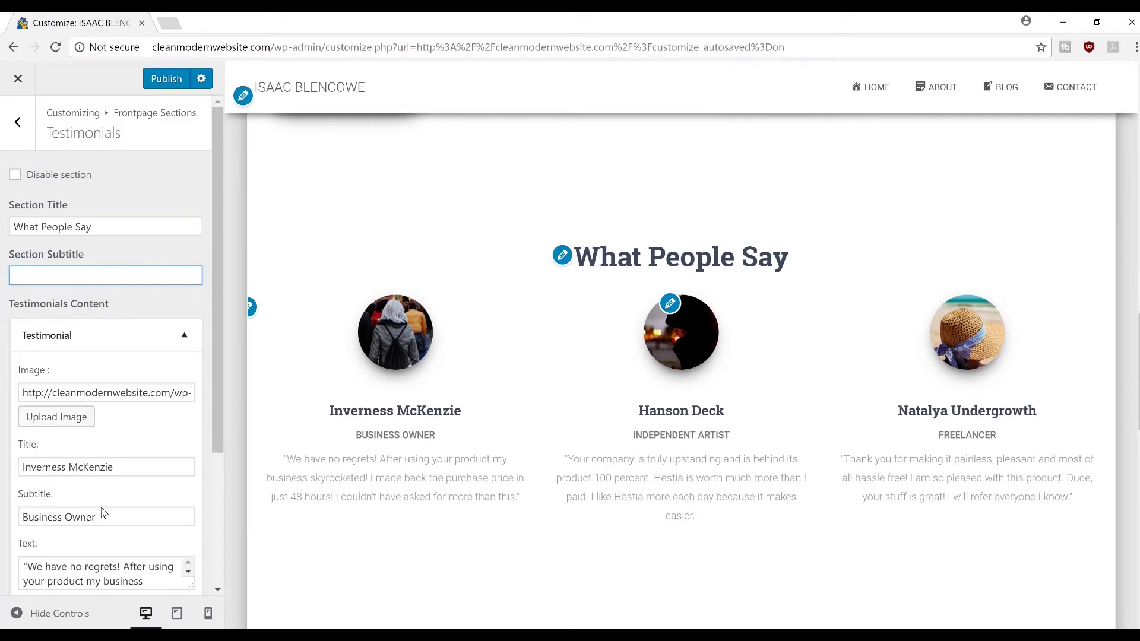
- Disable the Testimonials section, then re-enable it so it shows again
{"action": "scroll", "coordinate": [103, 513], "scroll_direction": "down", "scroll_amount": 2}
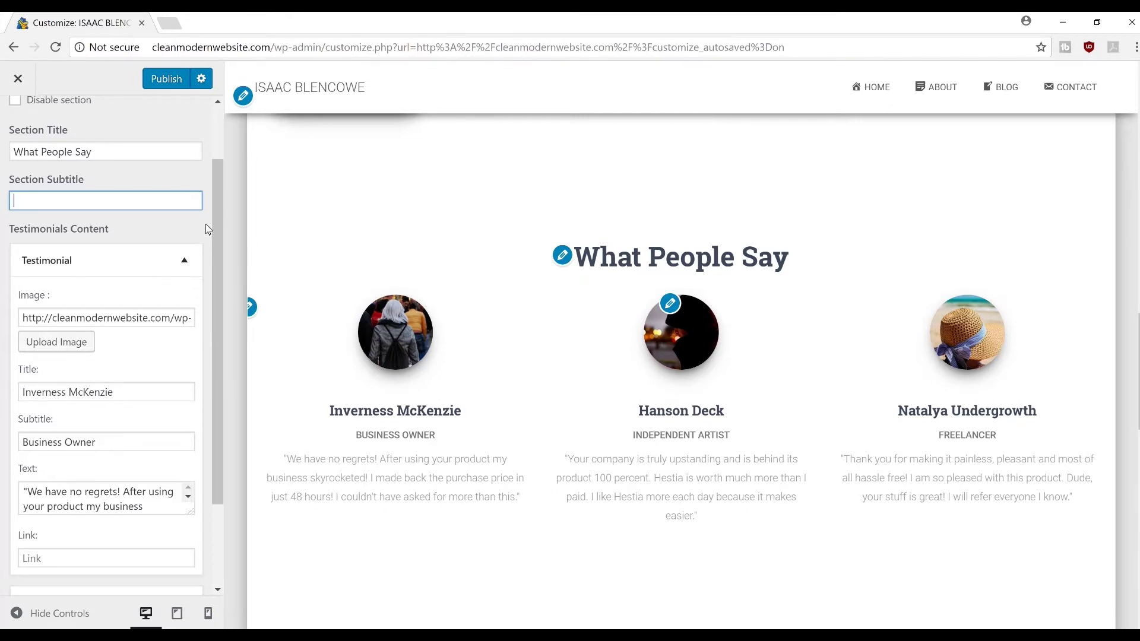
{"action": "scroll", "coordinate": [123, 143], "scroll_direction": "up", "scroll_amount": 2}
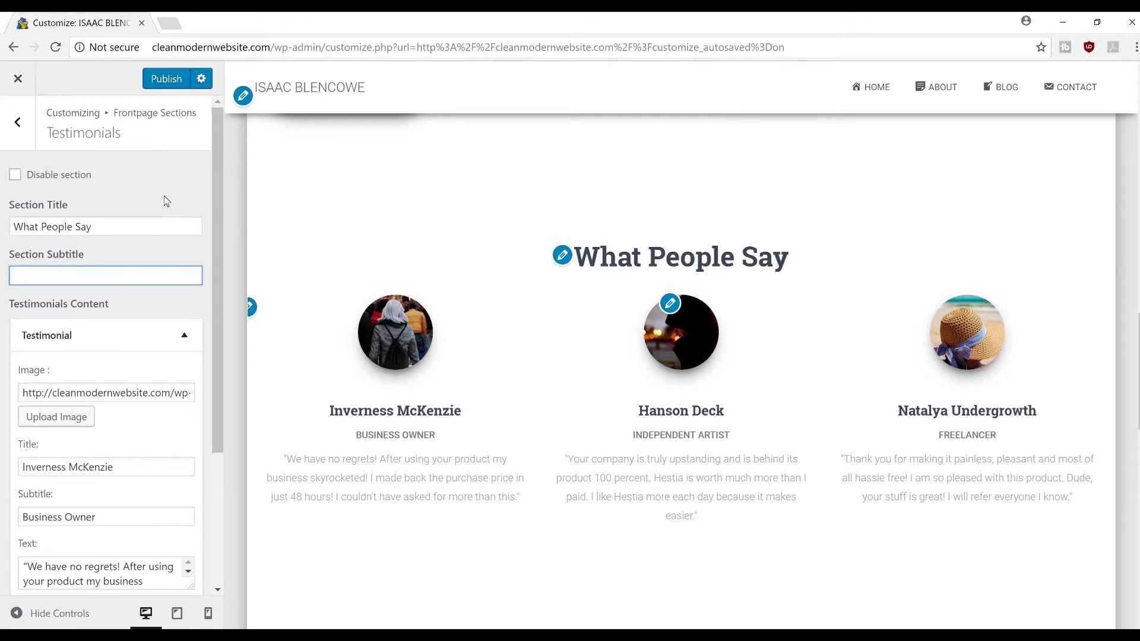
{"action": "left_click", "coordinate": [15, 175]}
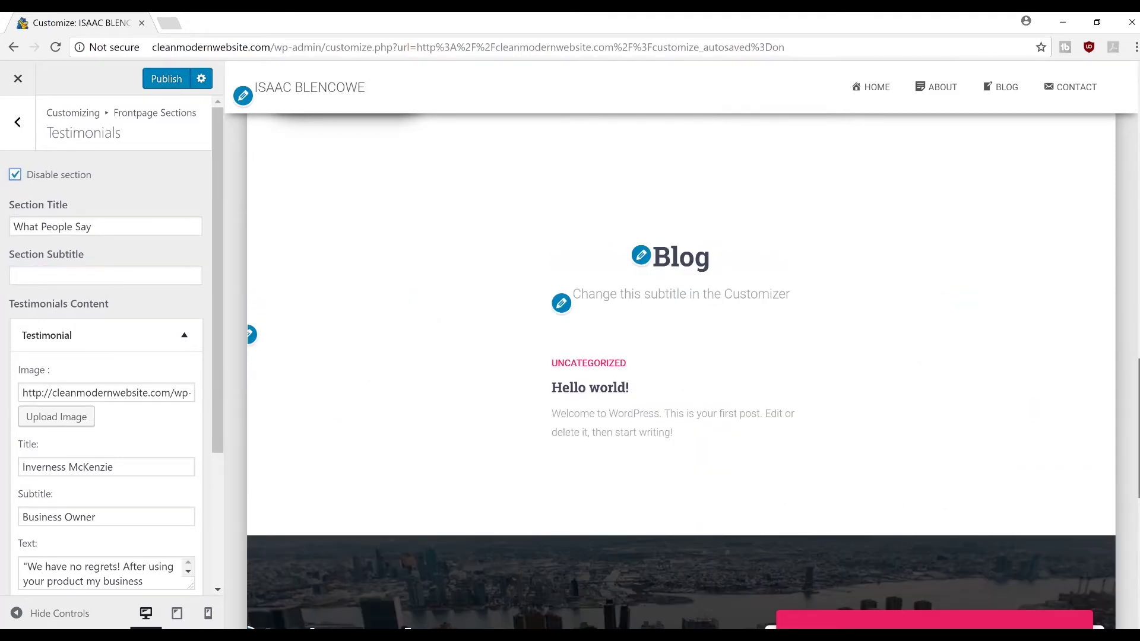
{"action": "scroll", "coordinate": [681, 371], "scroll_direction": "up", "scroll_amount": 3}
{"action": "scroll", "coordinate": [681, 371], "scroll_direction": "up", "scroll_amount": 4}
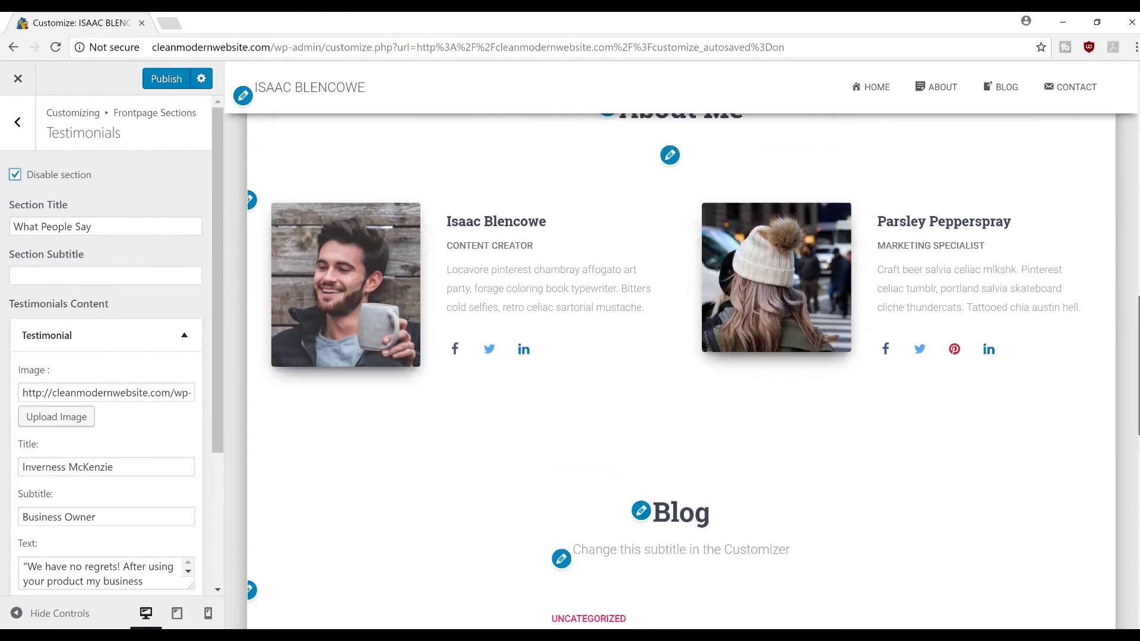
{"action": "left_click_drag", "start_coordinate": [1138, 363], "coordinate": [1139, 388]}
{"action": "left_click", "coordinate": [15, 174]}
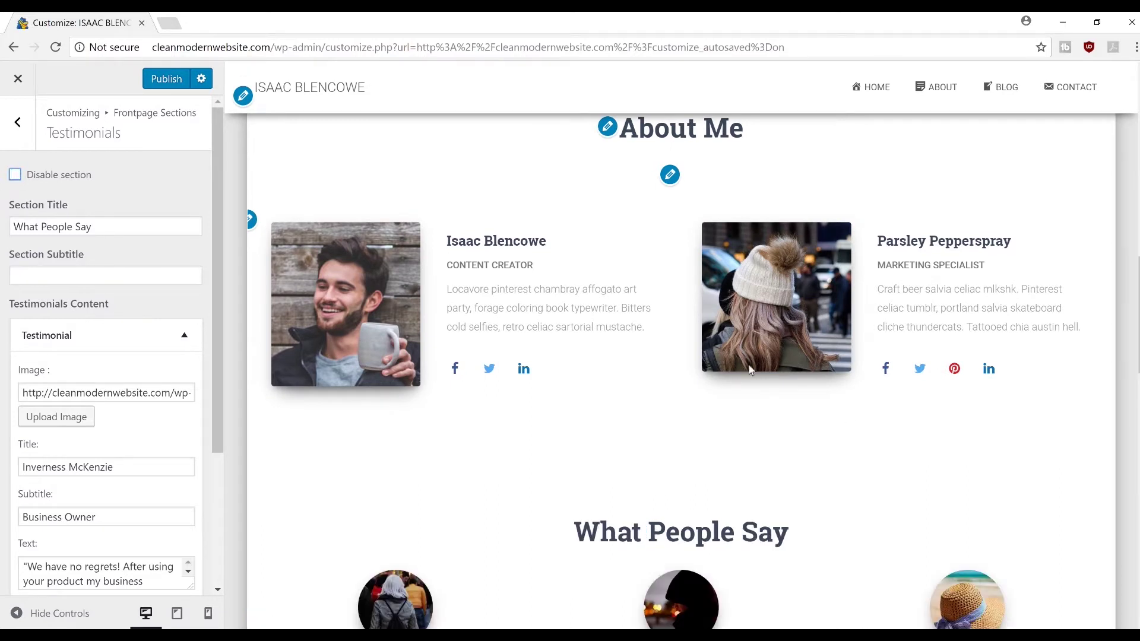
{"action": "mouse_move", "coordinate": [1138, 344]}
{"action": "left_mouse_down"}
{"action": "mouse_move", "coordinate": [1139, 400]}
{"action": "mouse_move", "coordinate": [1139, 361]}
{"action": "left_mouse_up"}
{"action": "scroll", "coordinate": [644, 265], "scroll_direction": "up", "scroll_amount": 4}
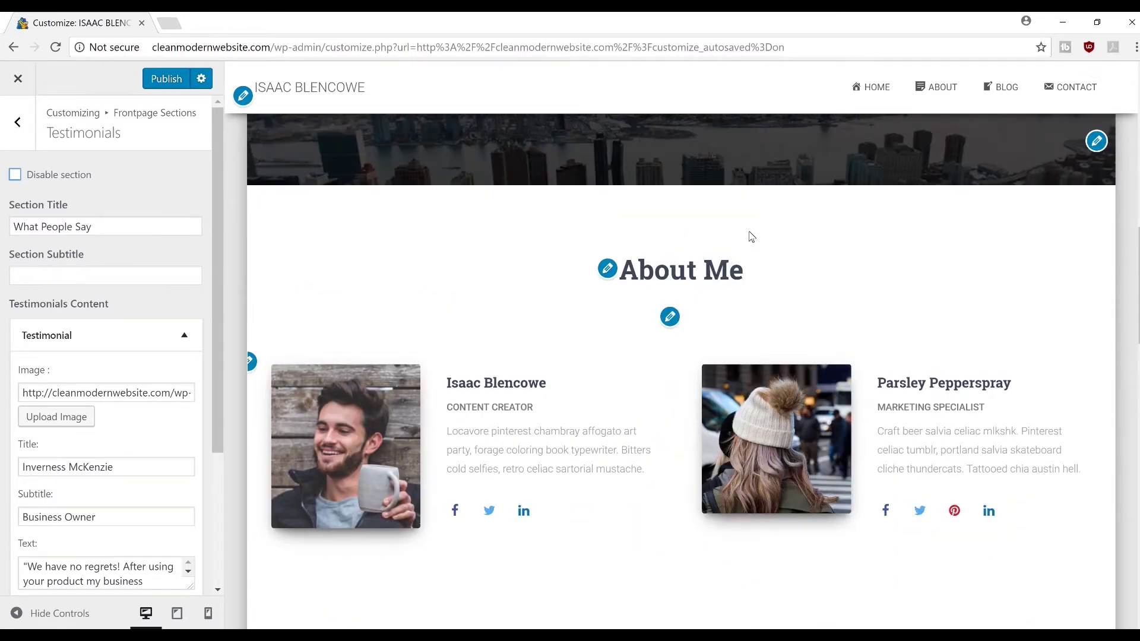
{"action": "scroll", "coordinate": [744, 265], "scroll_direction": "down", "scroll_amount": 2}
- Look at the About Me section settings, then return to the main Customizer menu
{"action": "left_click", "coordinate": [607, 194]}
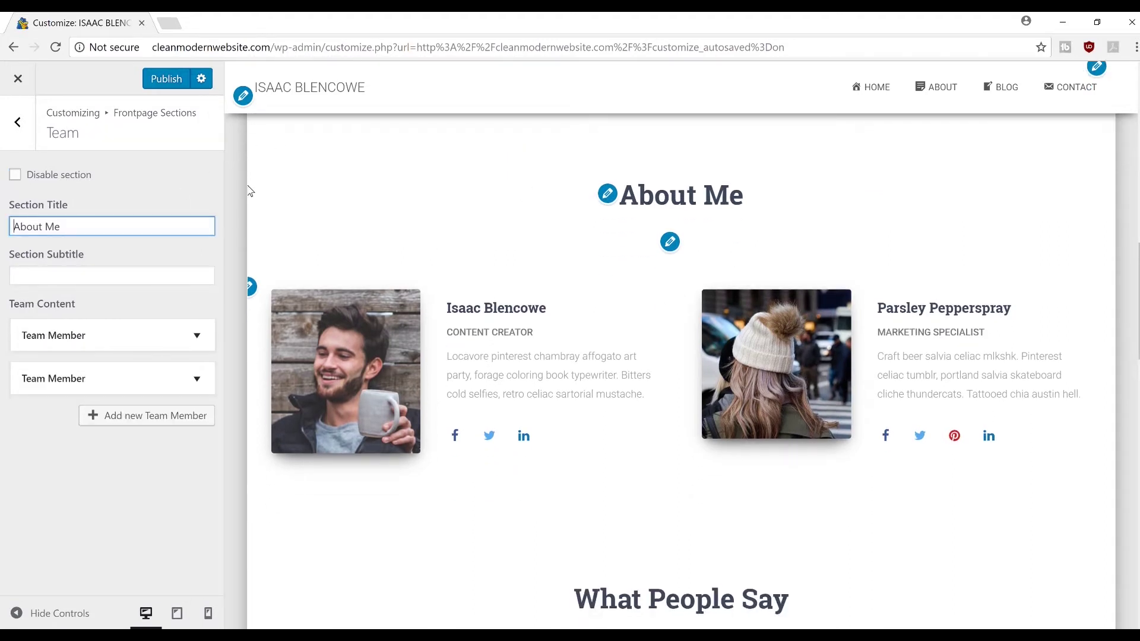
{"action": "scroll", "coordinate": [662, 275], "scroll_direction": "down", "scroll_amount": 4}
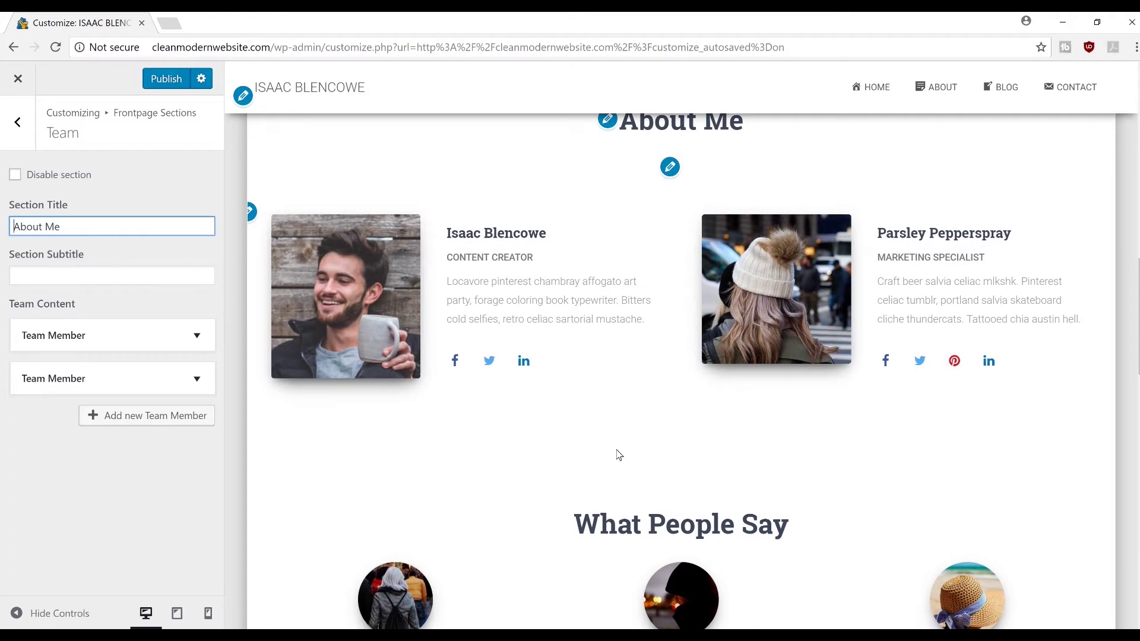
{"action": "scroll", "coordinate": [606, 437], "scroll_direction": "down", "scroll_amount": 3}
{"action": "left_click", "coordinate": [18, 122]}
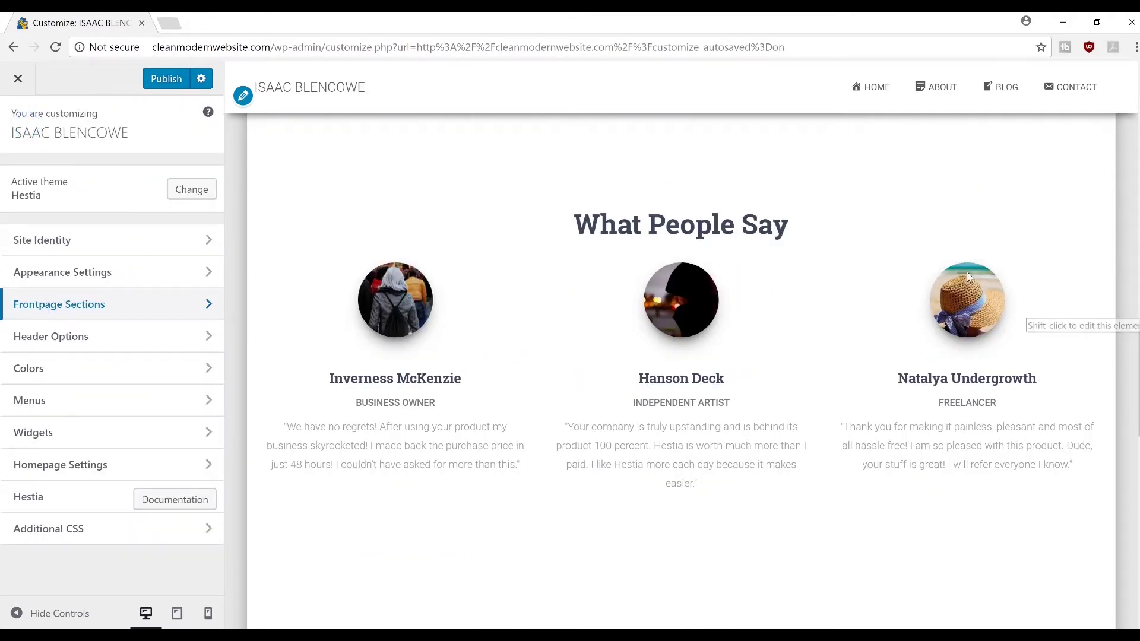
- Publish the Team section changes and reopen the Customizer from the admin bar
{"action": "scroll", "coordinate": [681, 356], "scroll_direction": "down", "scroll_amount": 2}
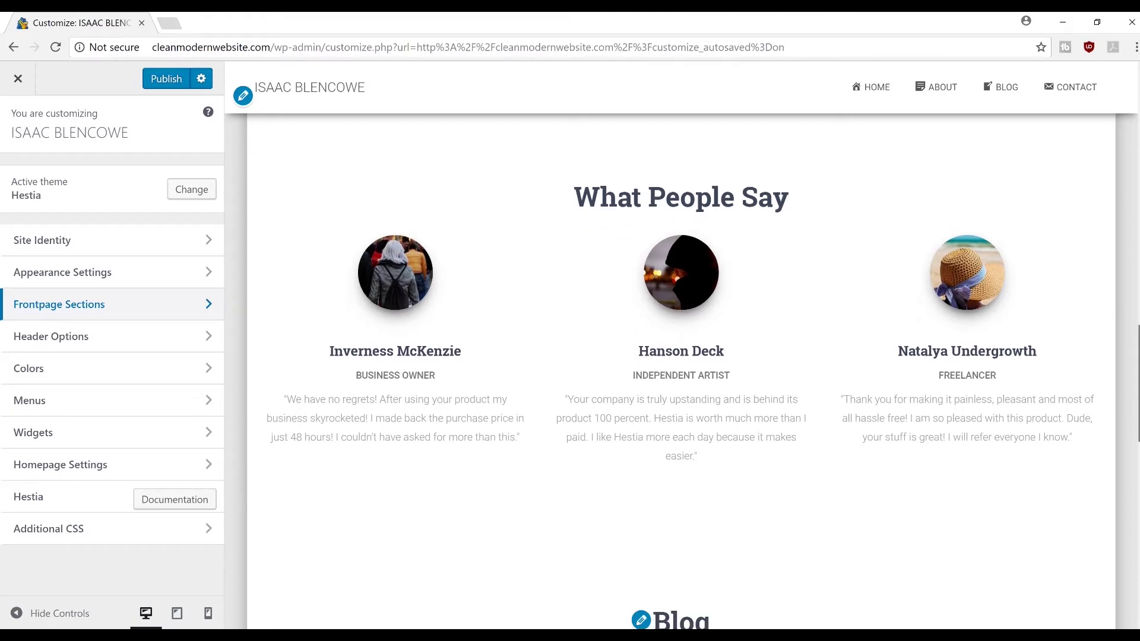
{"action": "scroll", "coordinate": [683, 431], "scroll_direction": "down", "scroll_amount": 2}
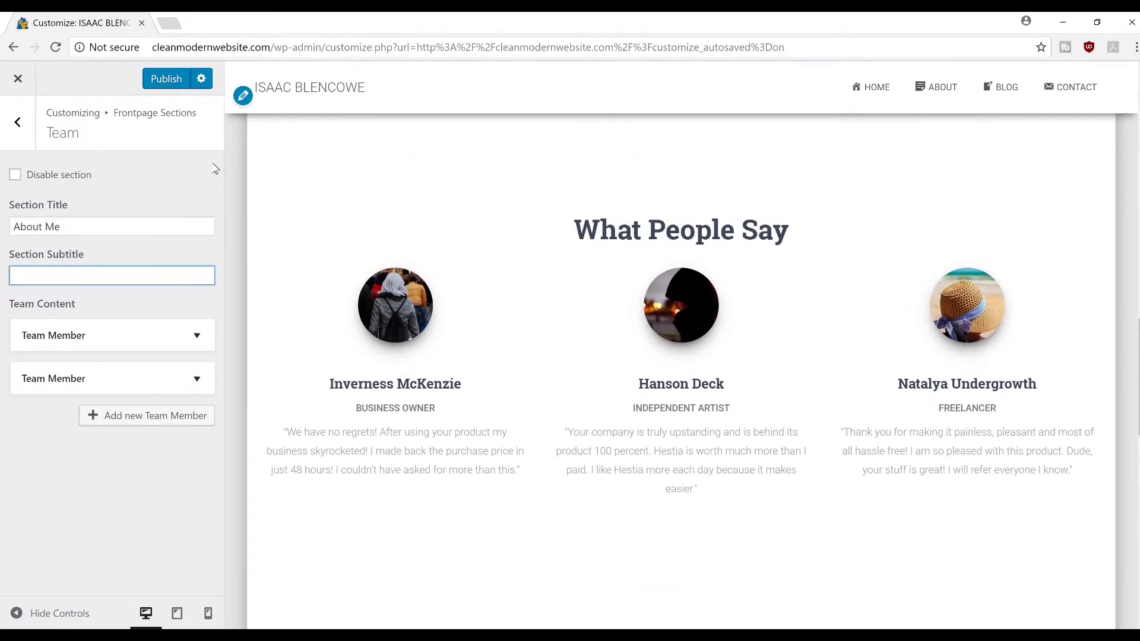
{"action": "left_click", "coordinate": [178, 85]}
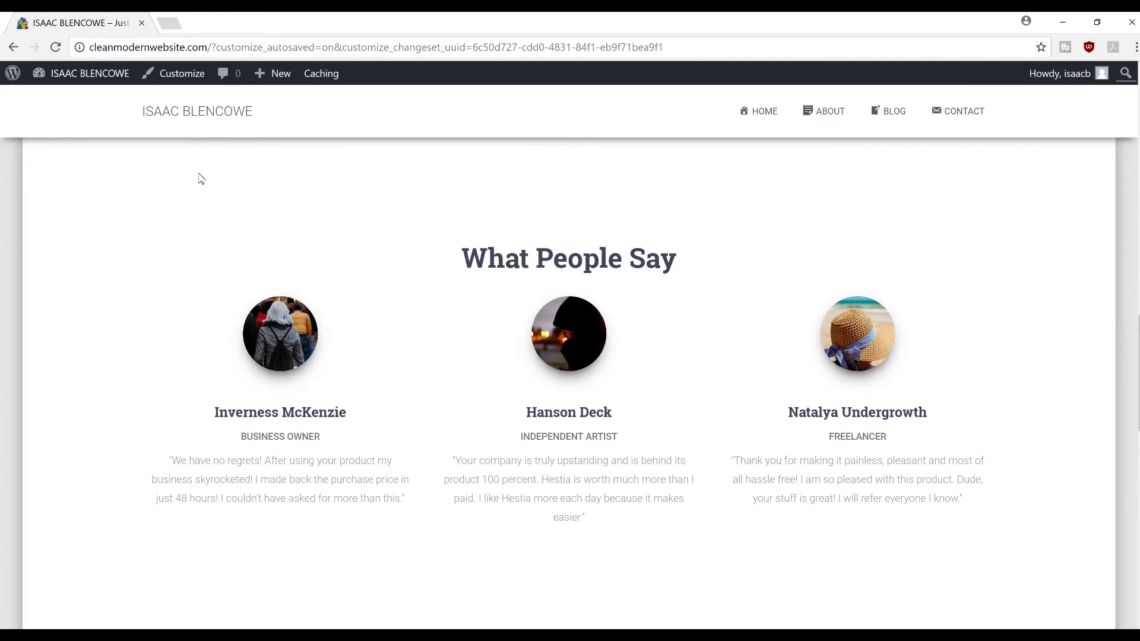
{"action": "left_click", "coordinate": [184, 80]}
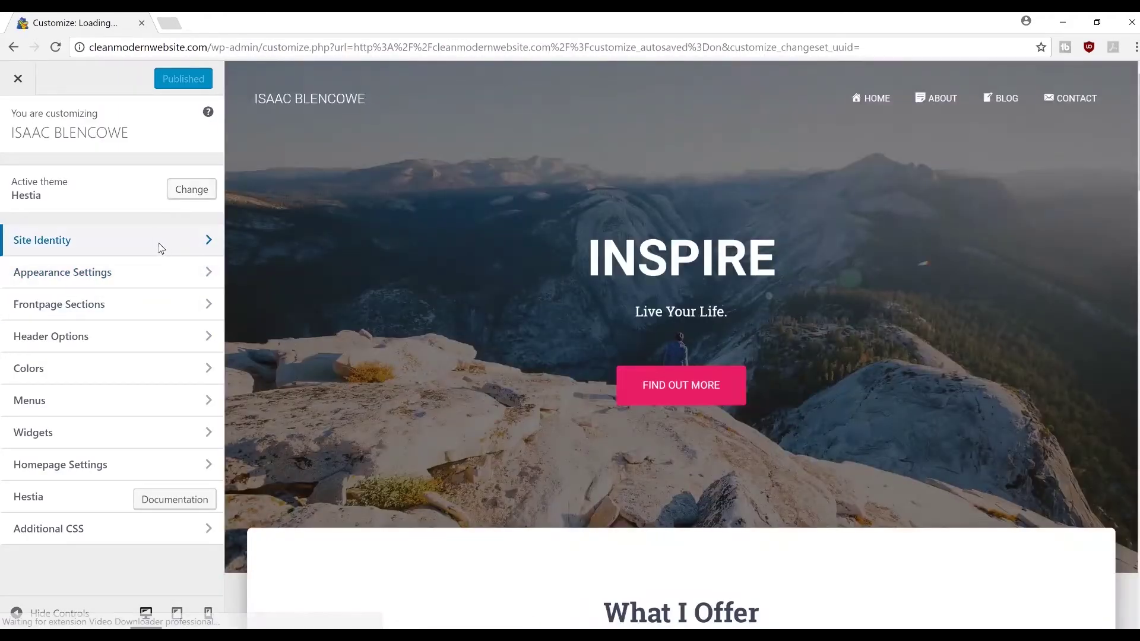
- Enable the Subscribe front page section and check its 'Subscribe to our Newsletter' banner in the preview
{"action": "left_click", "coordinate": [133, 308]}
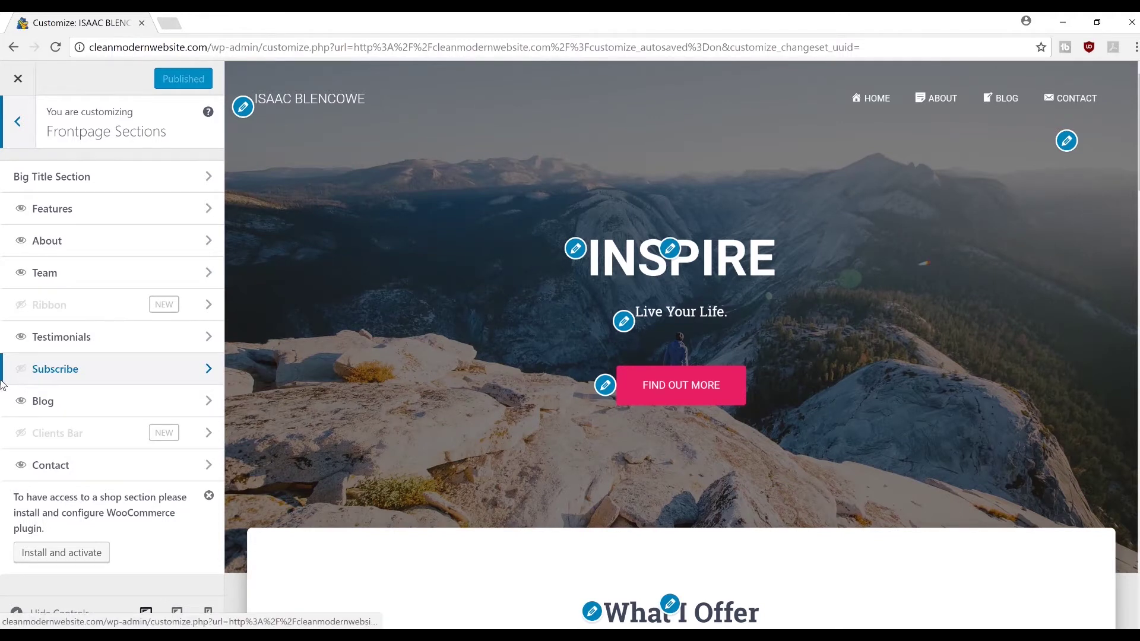
{"action": "left_click", "coordinate": [139, 368]}
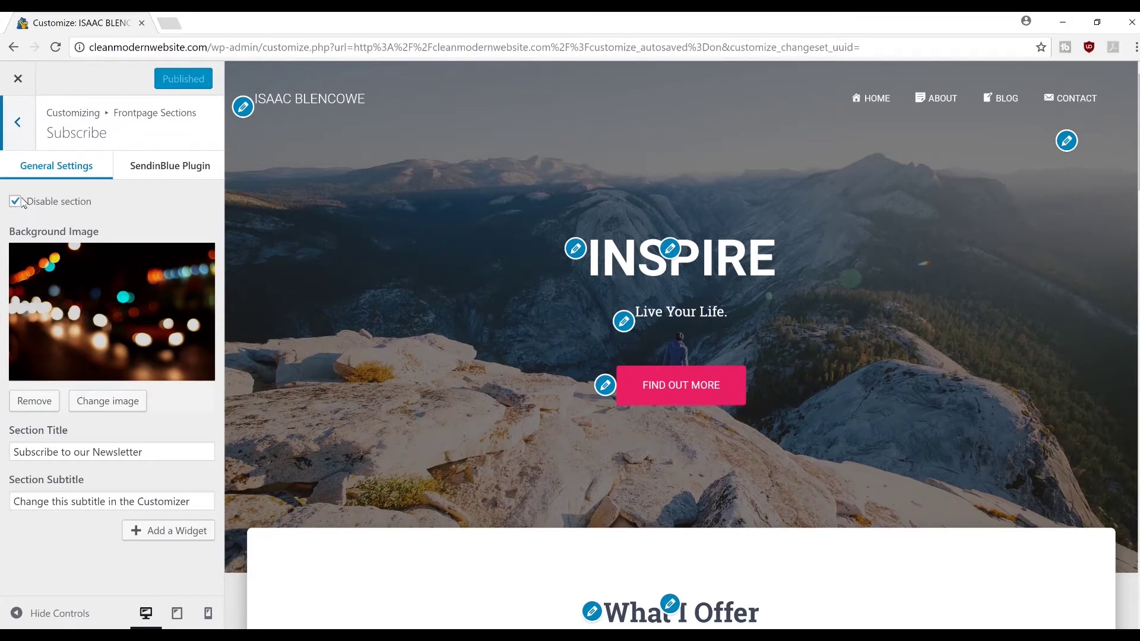
{"action": "left_click", "coordinate": [17, 203]}
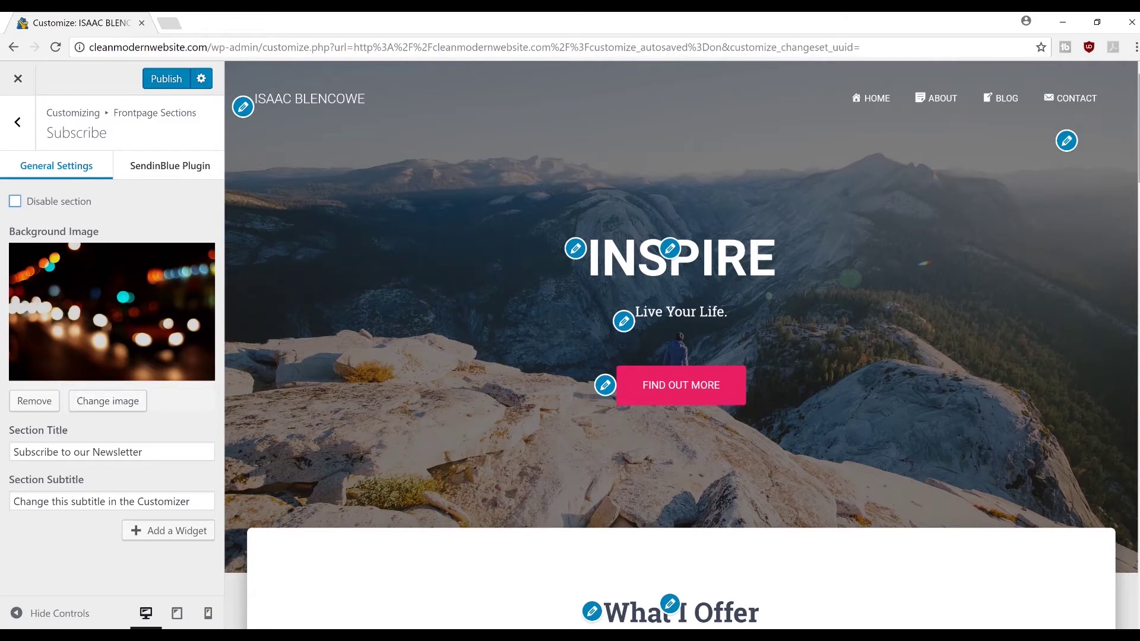
{"action": "scroll", "coordinate": [682, 345], "scroll_direction": "down", "scroll_amount": 6}
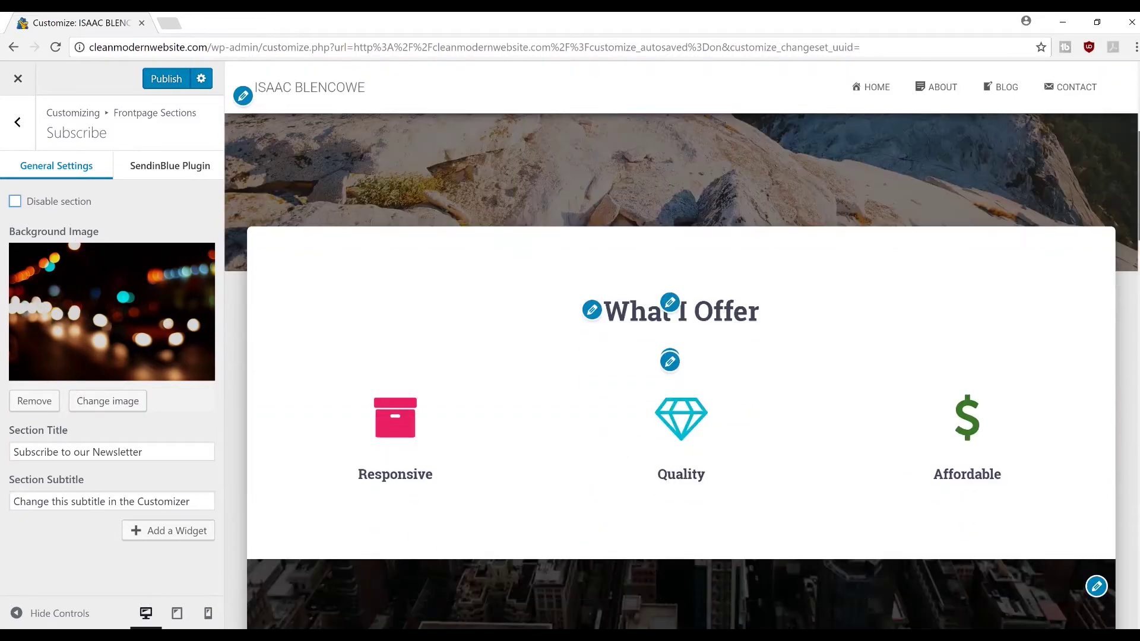
{"action": "scroll", "coordinate": [682, 356], "scroll_direction": "down", "scroll_amount": 10}
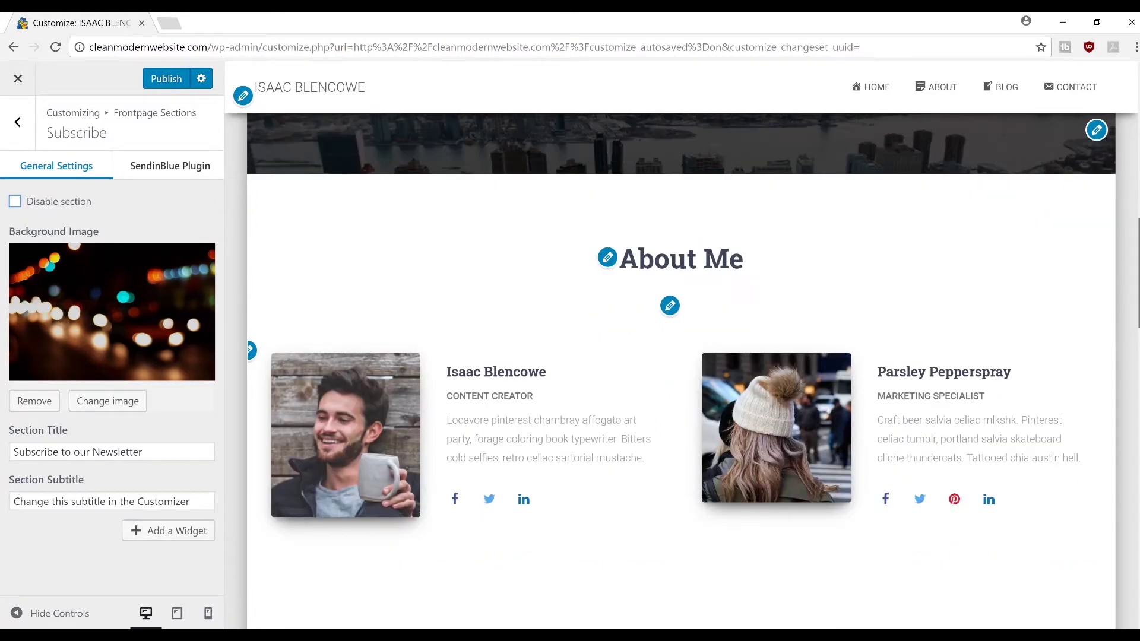
{"action": "scroll", "coordinate": [1134, 411], "scroll_direction": "down", "scroll_amount": 4}
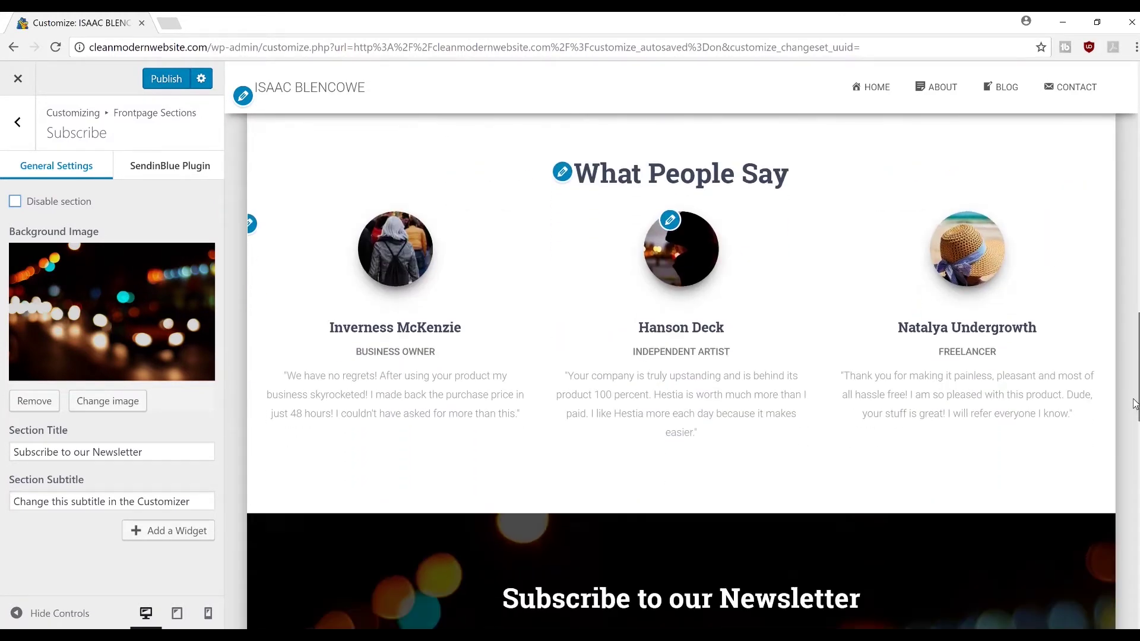
{"action": "scroll", "coordinate": [1134, 411], "scroll_direction": "down", "scroll_amount": 4}
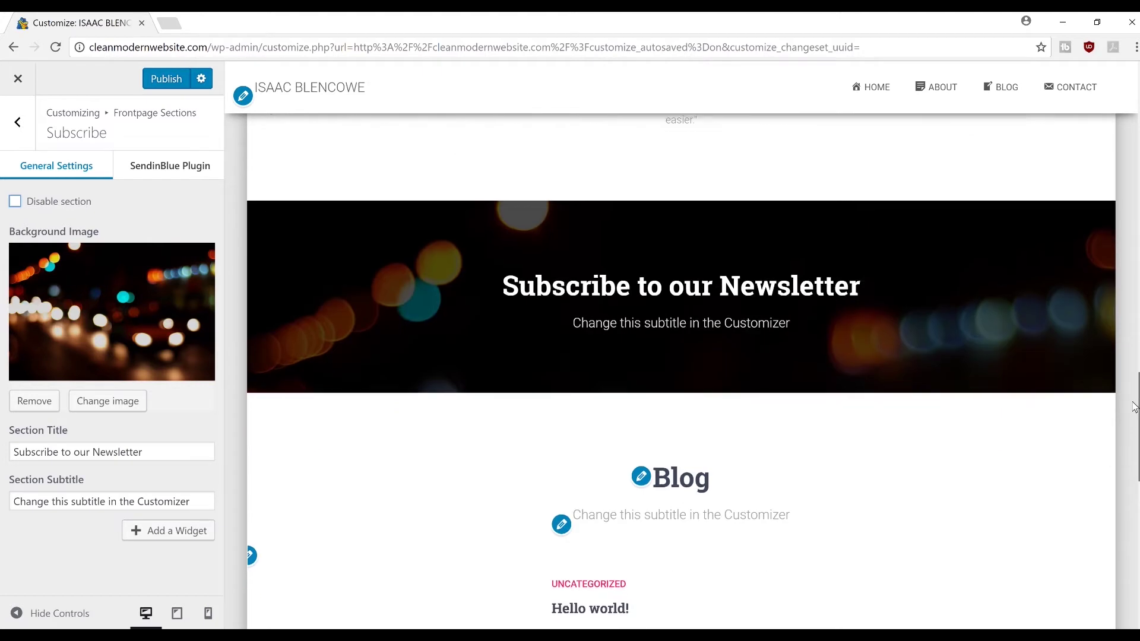
{"action": "scroll", "coordinate": [1134, 400], "scroll_direction": "up", "scroll_amount": 1}
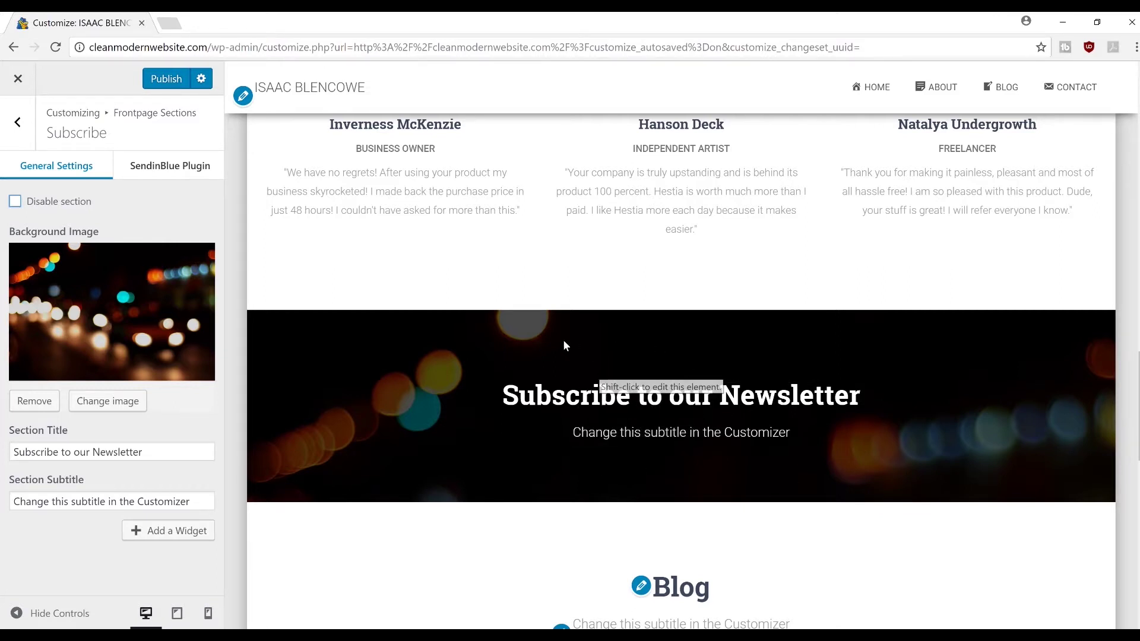
- Install and activate the SendinBlue plugin from the Subscribe section, then close the Customizer
{"action": "left_click", "coordinate": [155, 171]}
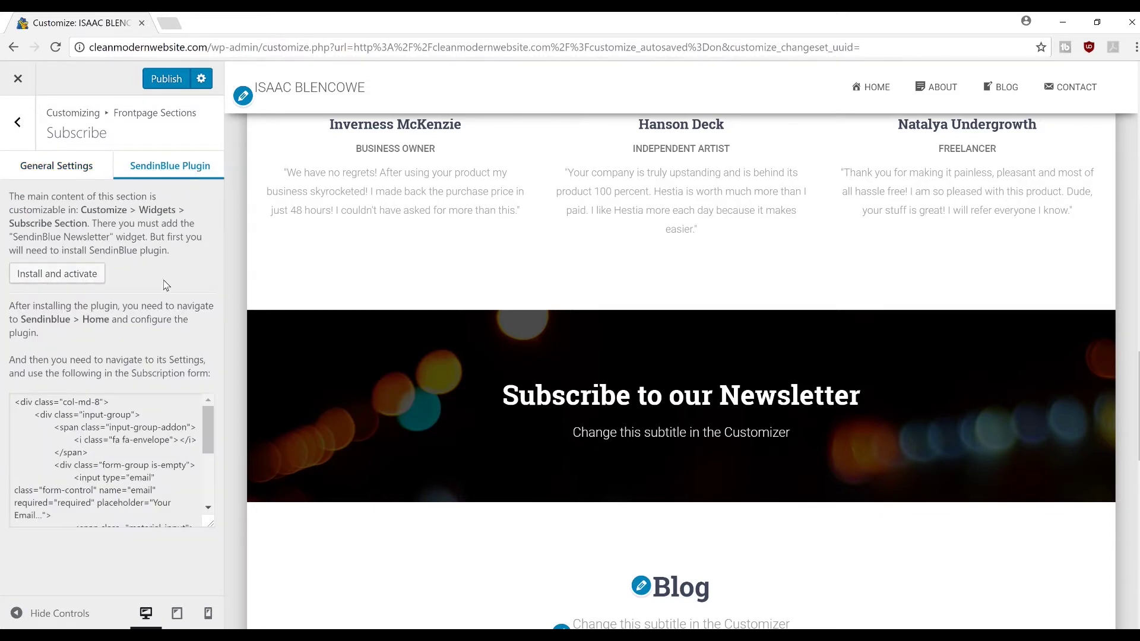
{"action": "left_click", "coordinate": [53, 274]}
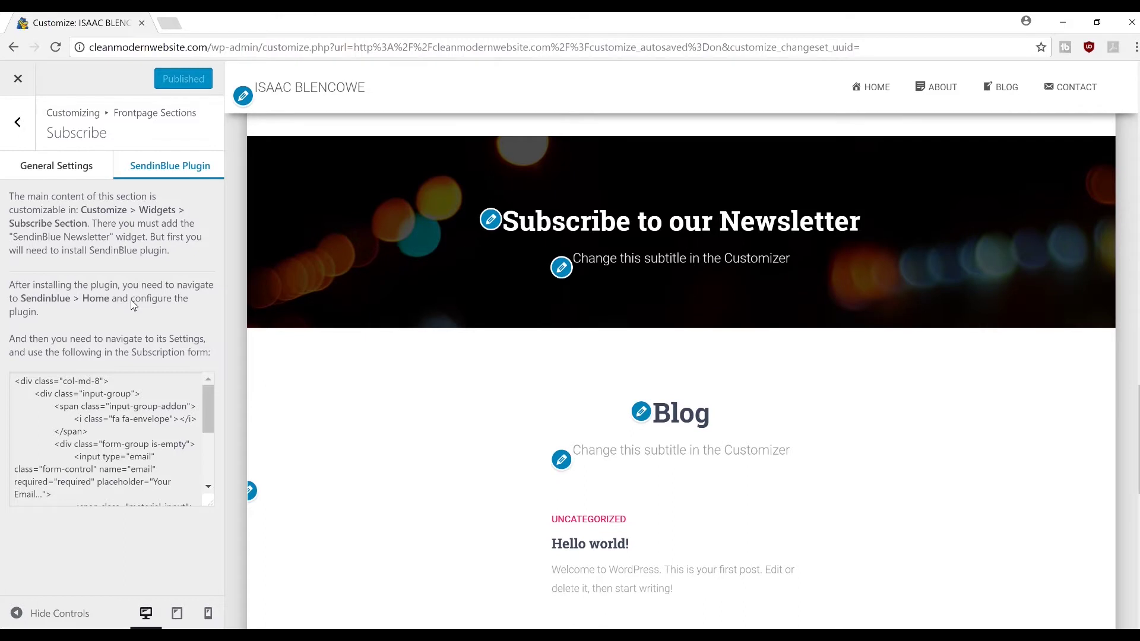
{"action": "left_click", "coordinate": [180, 86]}
{"action": "left_click", "coordinate": [61, 174]}
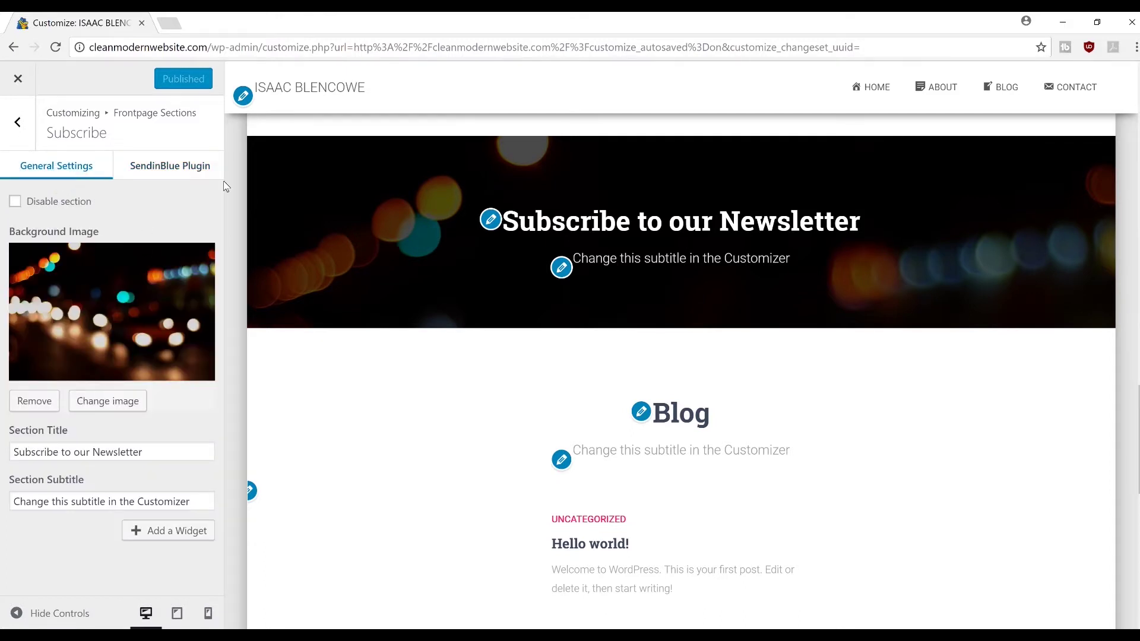
{"action": "left_click", "coordinate": [178, 172]}
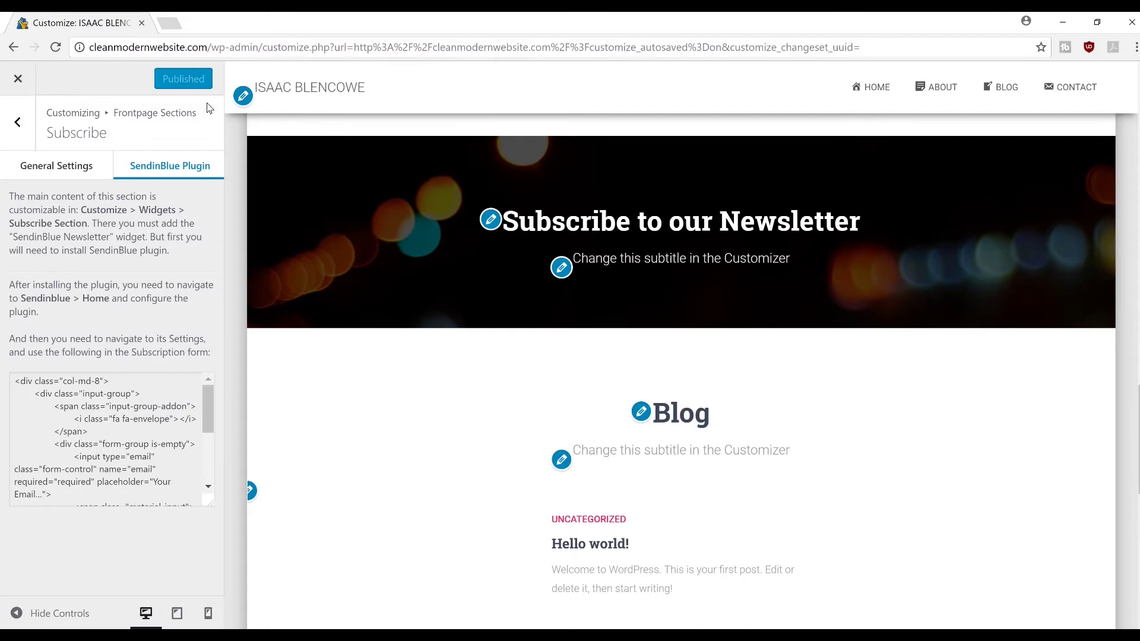
{"action": "left_click", "coordinate": [15, 82]}
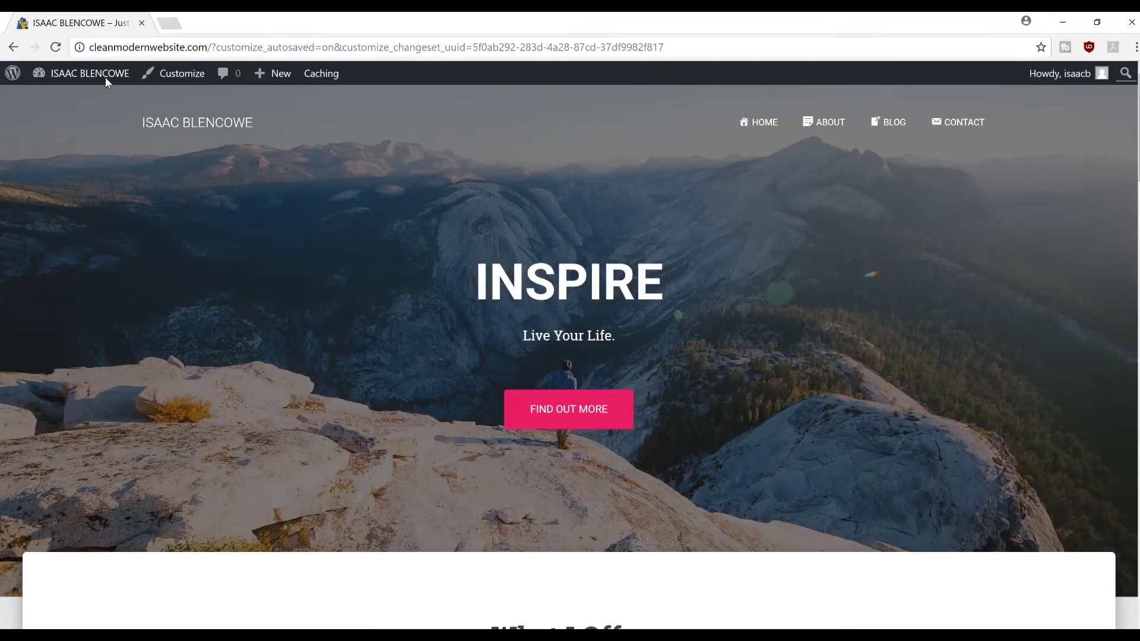
- Go from the Dashboard to the SendinBlue plugin page and start creating a free account
{"action": "mouse_move", "coordinate": [89, 73]}
{"action": "left_click", "coordinate": [81, 98]}
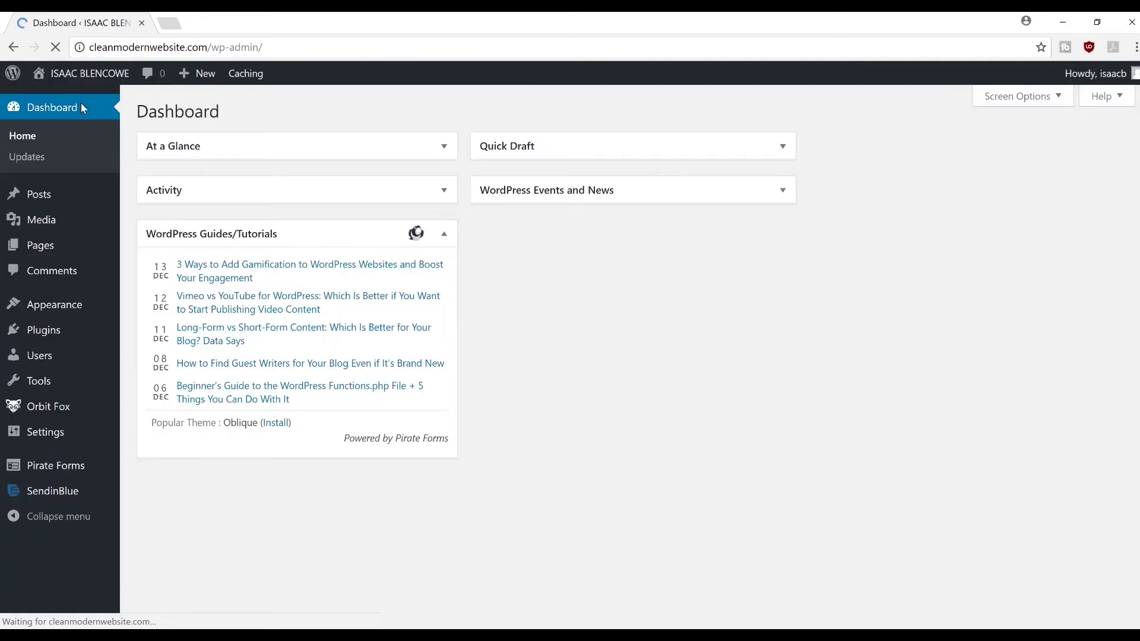
{"action": "mouse_move", "coordinate": [70, 500]}
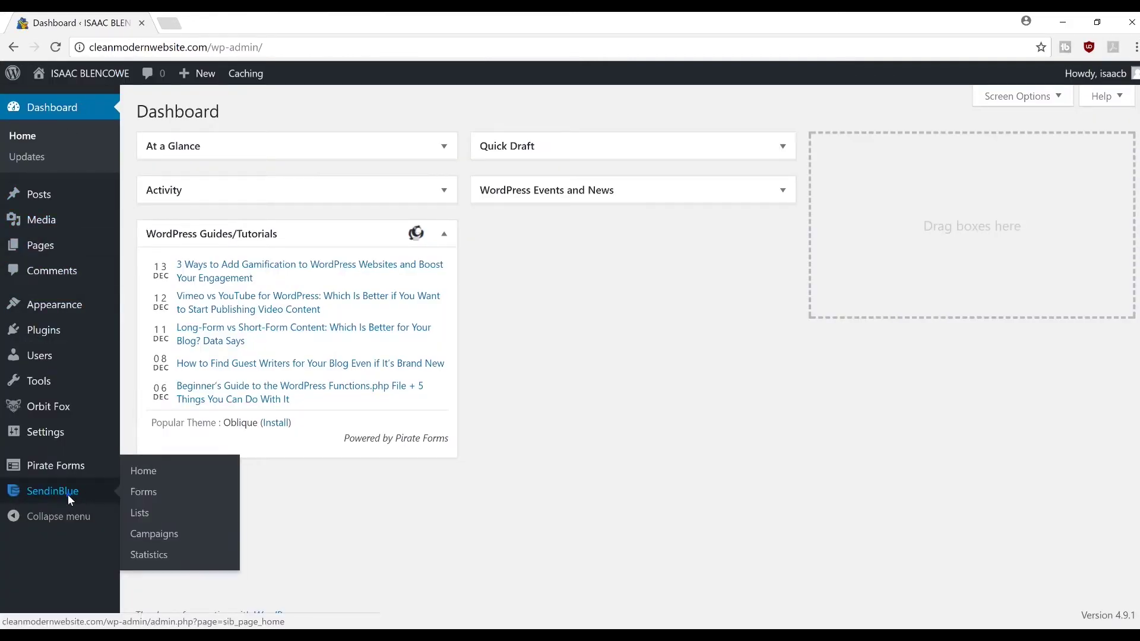
{"action": "left_click", "coordinate": [69, 493]}
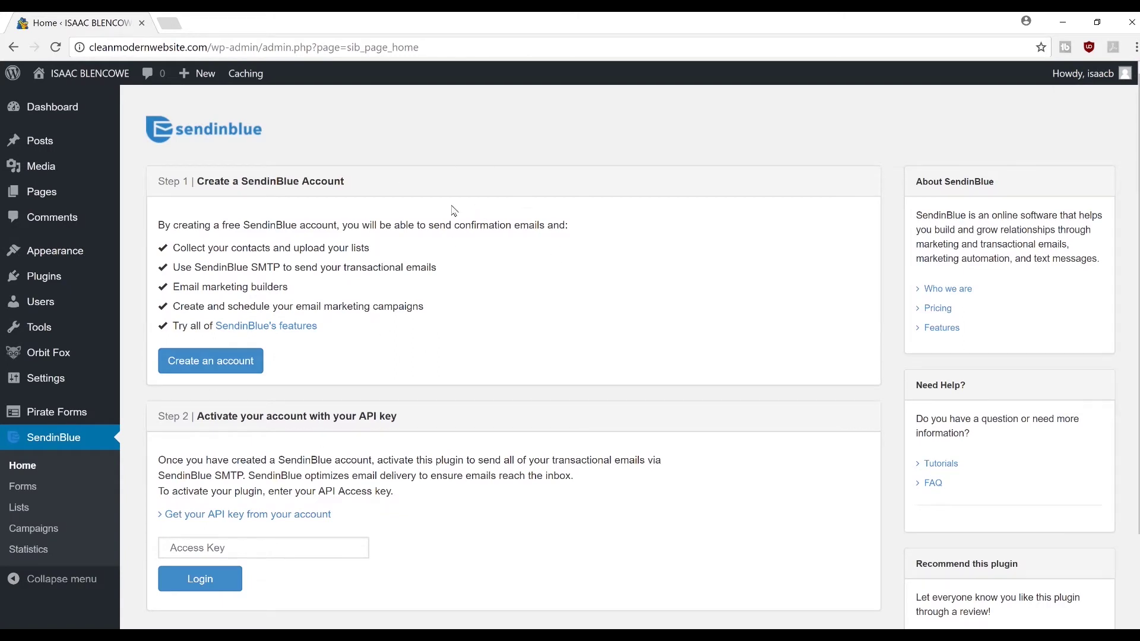
{"action": "left_click", "coordinate": [231, 370]}
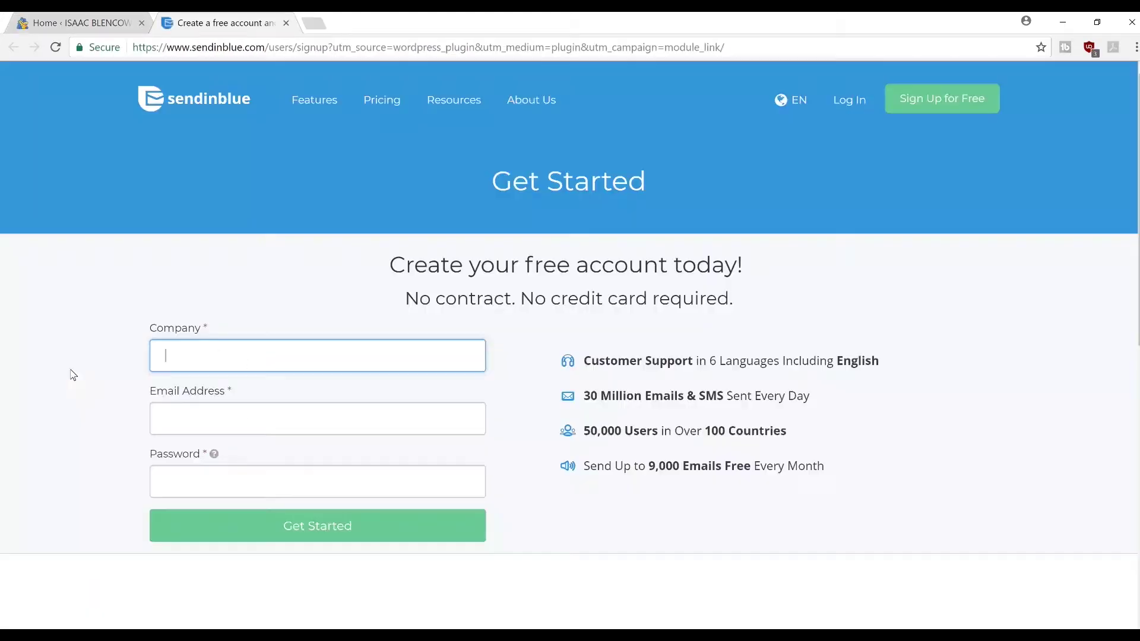
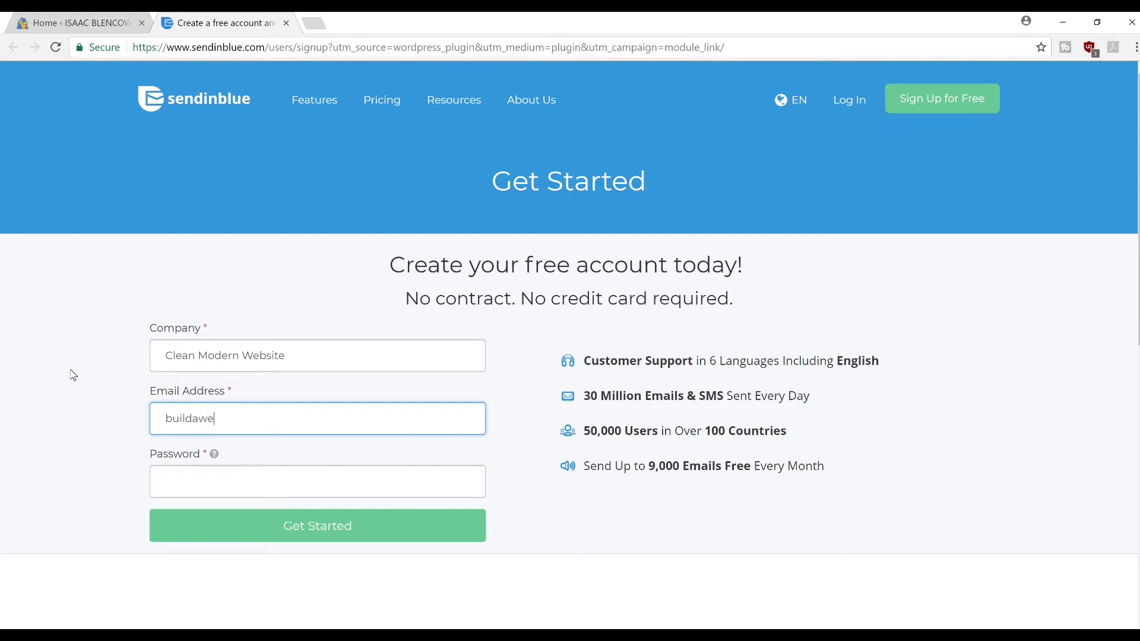
- Sign up for SendinBlue with company 'Clean Modern Website', an e-mail address and a password
{"action": "left_click", "coordinate": [201, 484]}
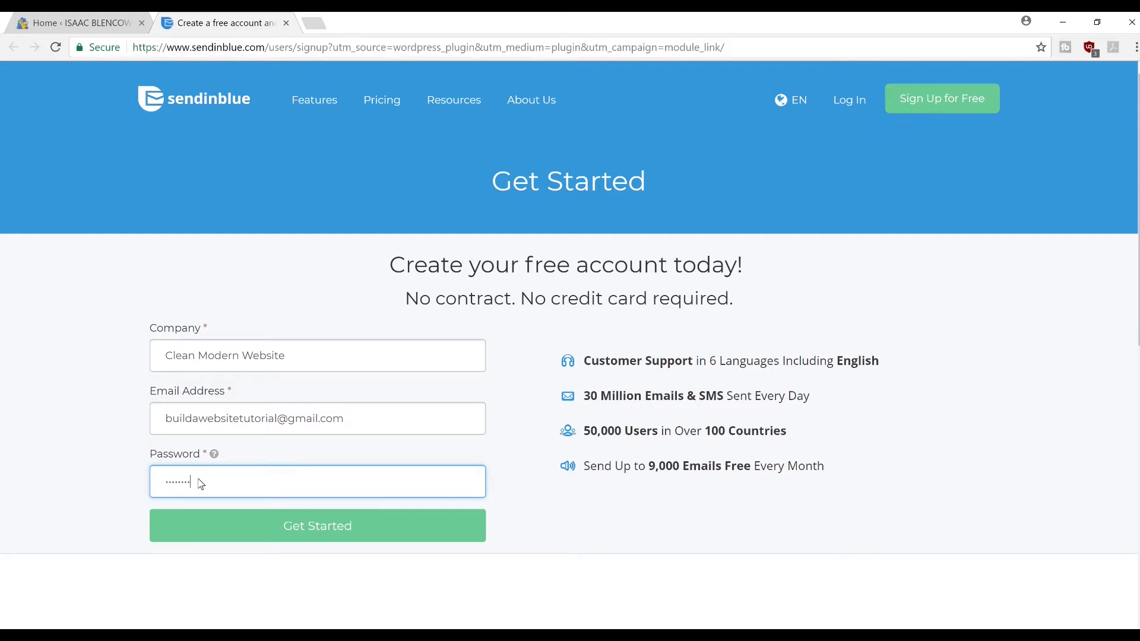
{"action": "left_click", "coordinate": [318, 531]}
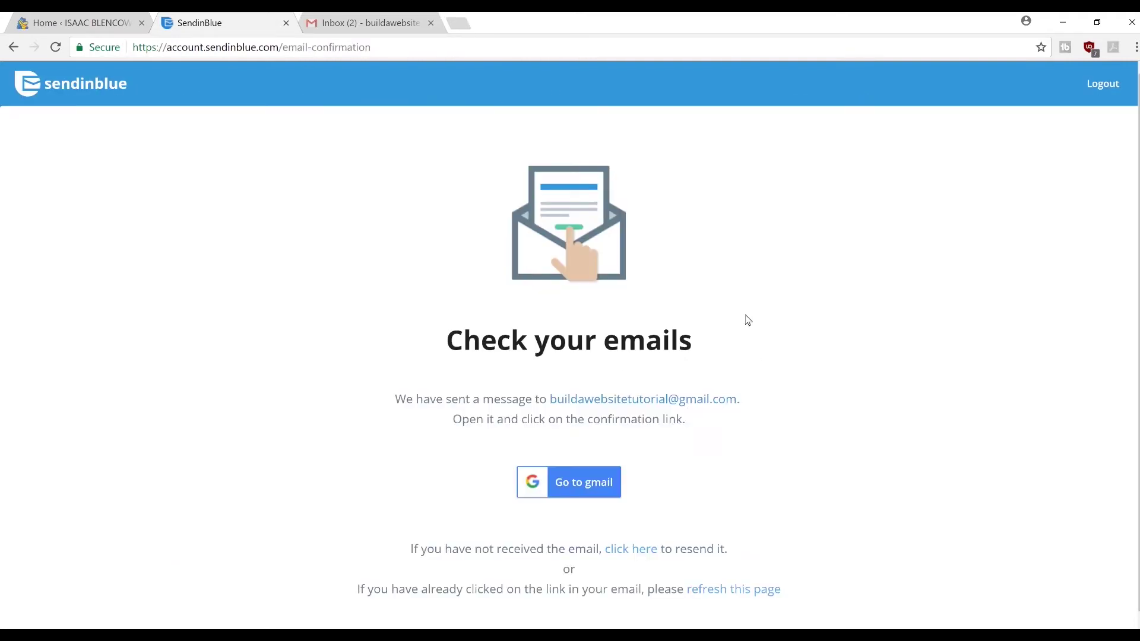
- Confirm the SendinBlue e-mail address through the Gmail link, then return to the WordPress tab
{"action": "left_click", "coordinate": [362, 20]}
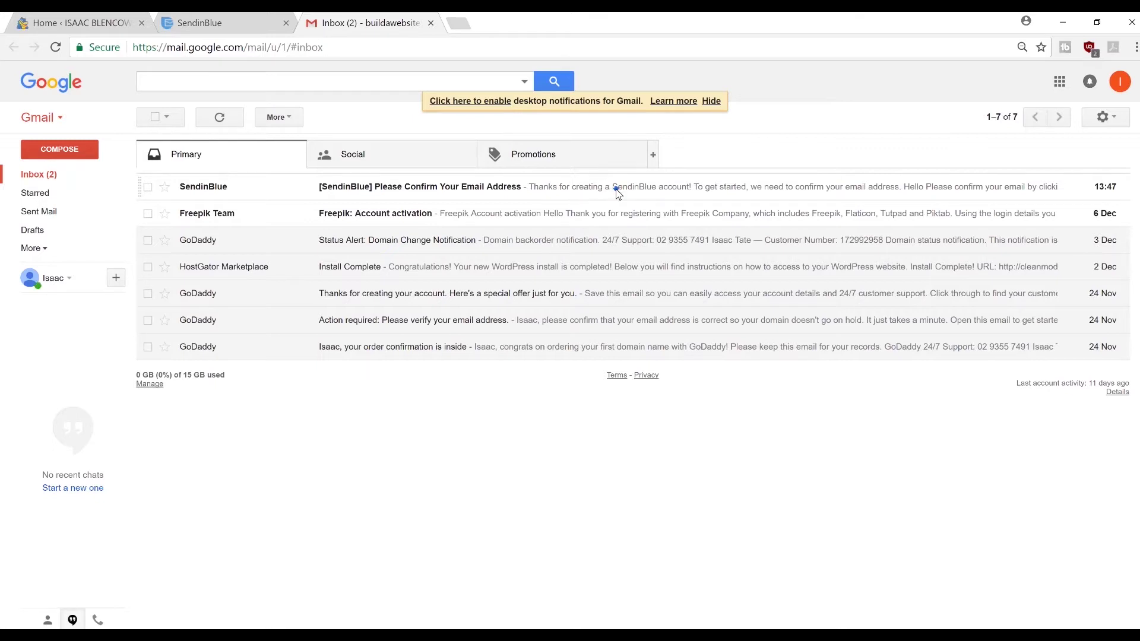
{"action": "left_click", "coordinate": [617, 186]}
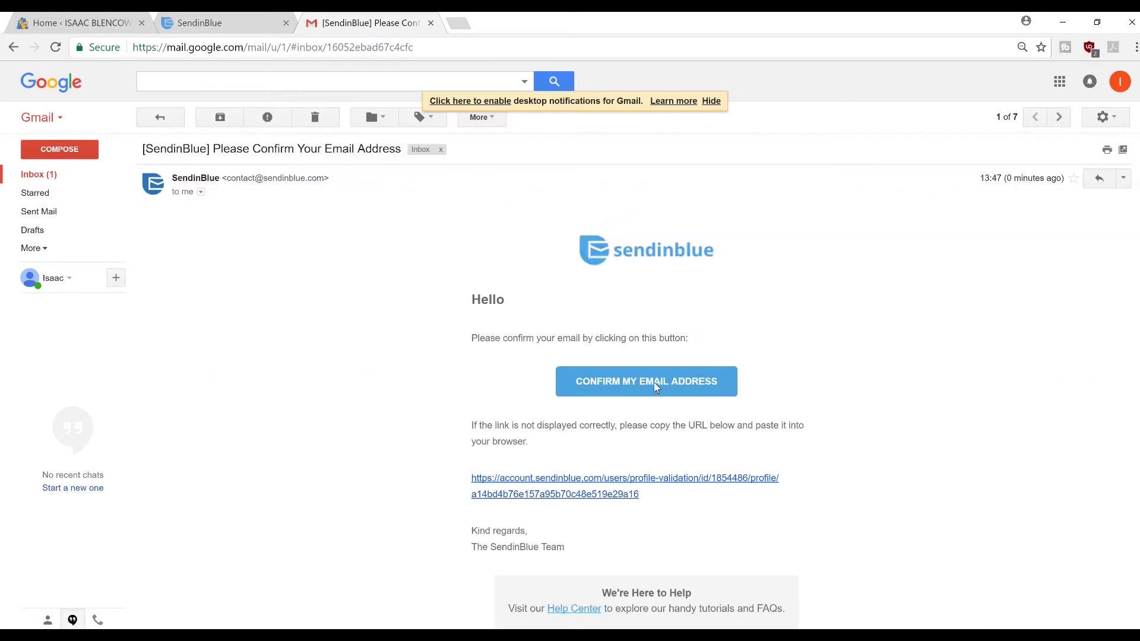
{"action": "left_click", "coordinate": [657, 387]}
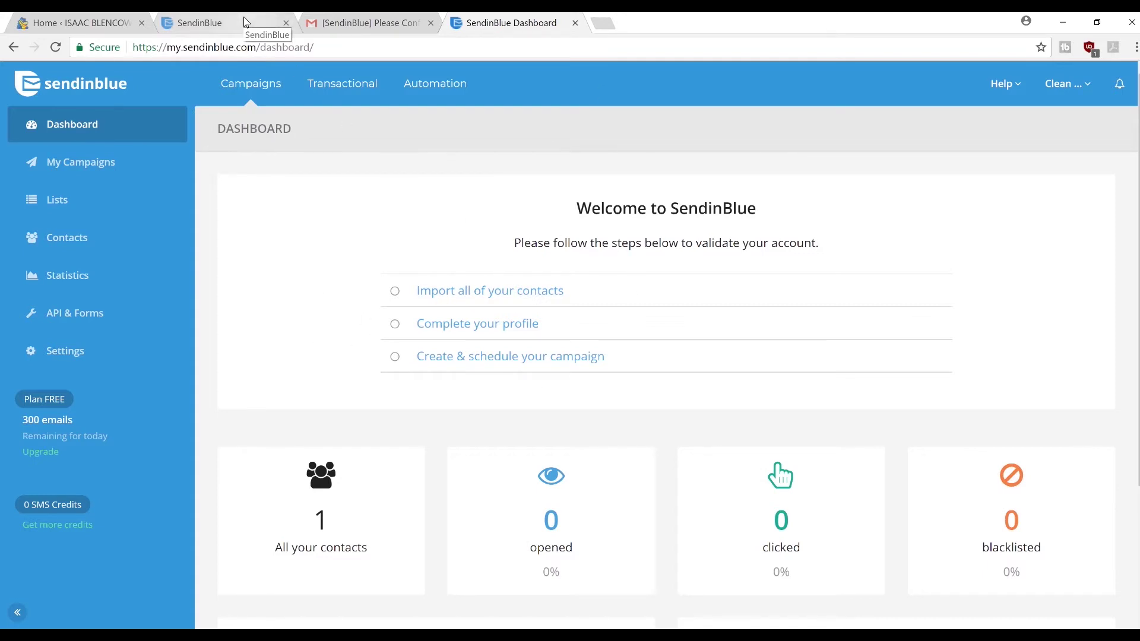
{"action": "left_click", "coordinate": [86, 23]}
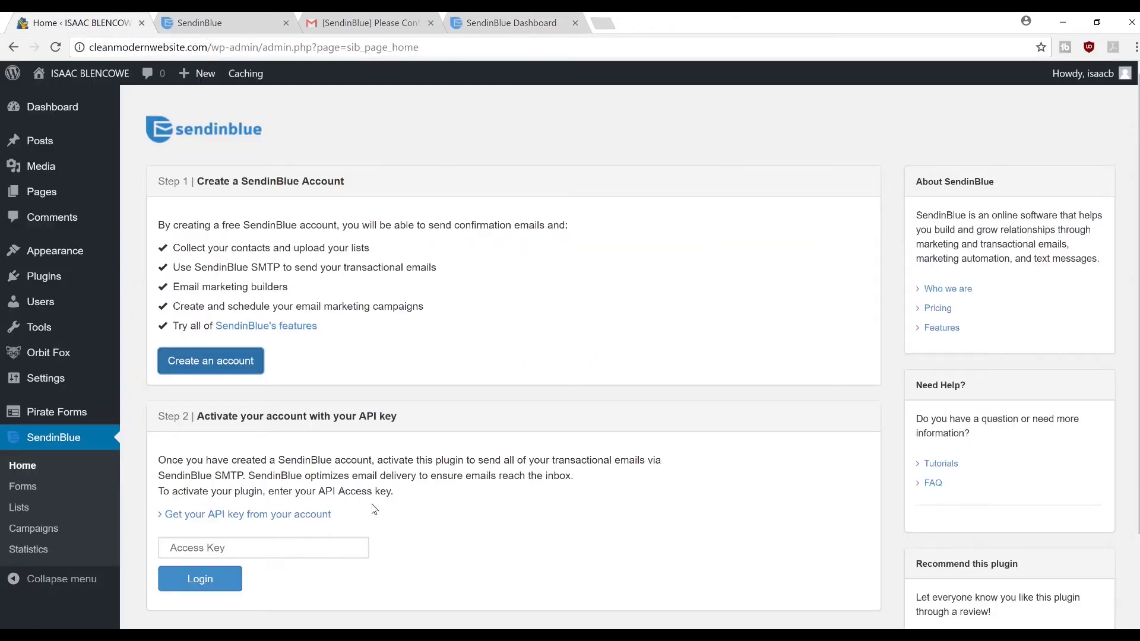
- Select the API key shown in the SendinBlue account
{"action": "left_click", "coordinate": [270, 515]}
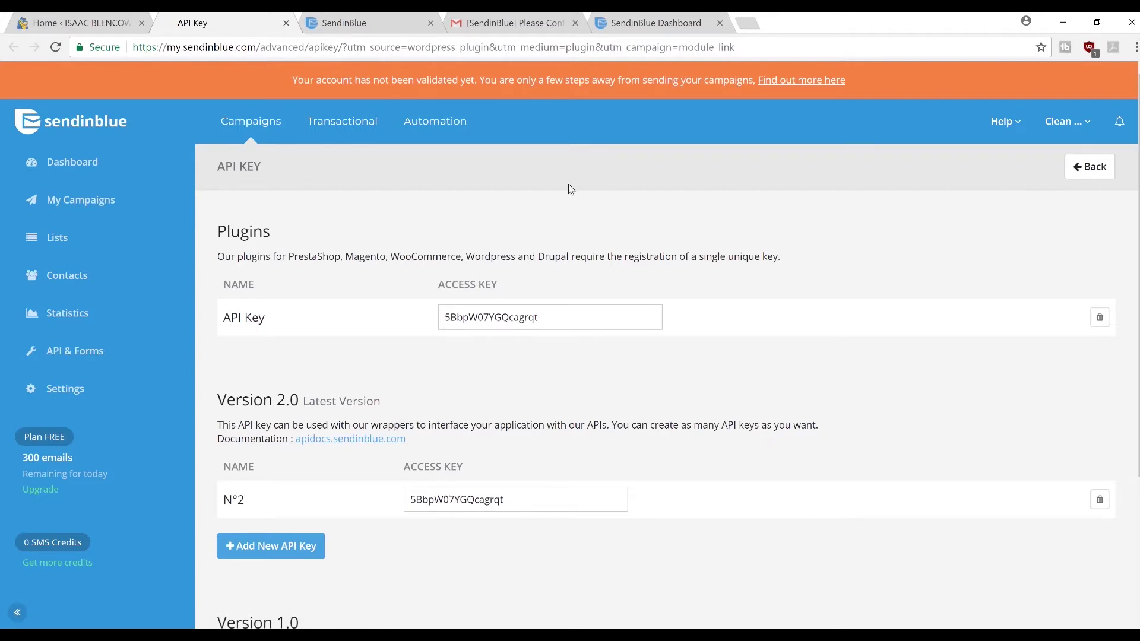
{"action": "left_click", "coordinate": [565, 328]}
{"action": "left_click_drag", "start_coordinate": [565, 325], "coordinate": [399, 321]}
{"action": "key", "text": "ctrl+c"}
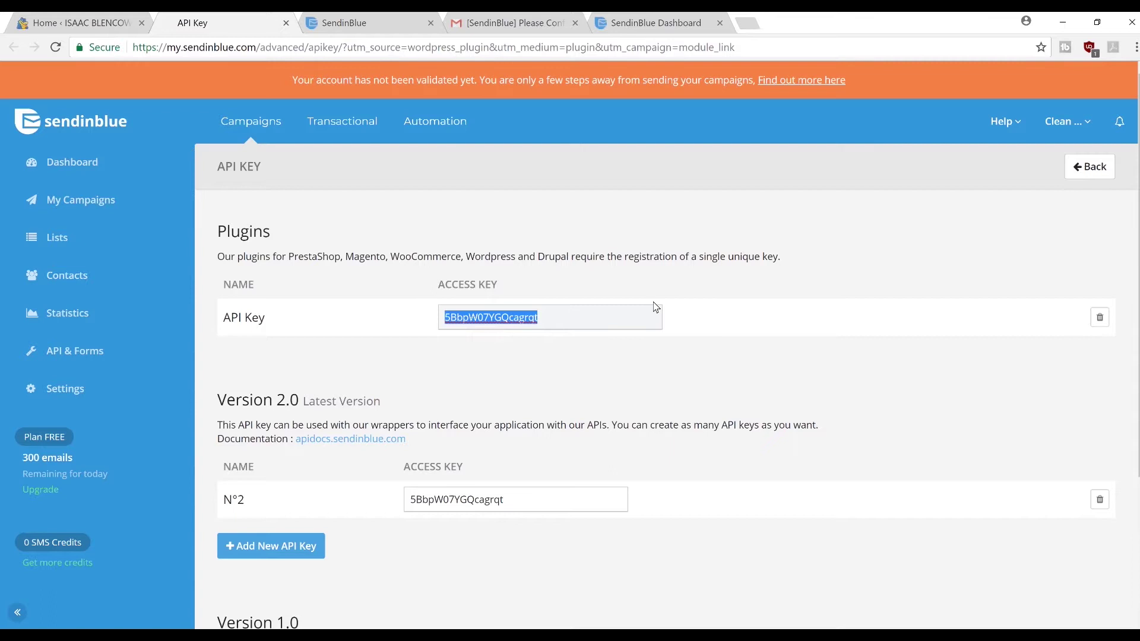
- Paste the API key into the plugin's Step 2 field and log in to reach My Account
{"action": "left_click", "coordinate": [93, 18]}
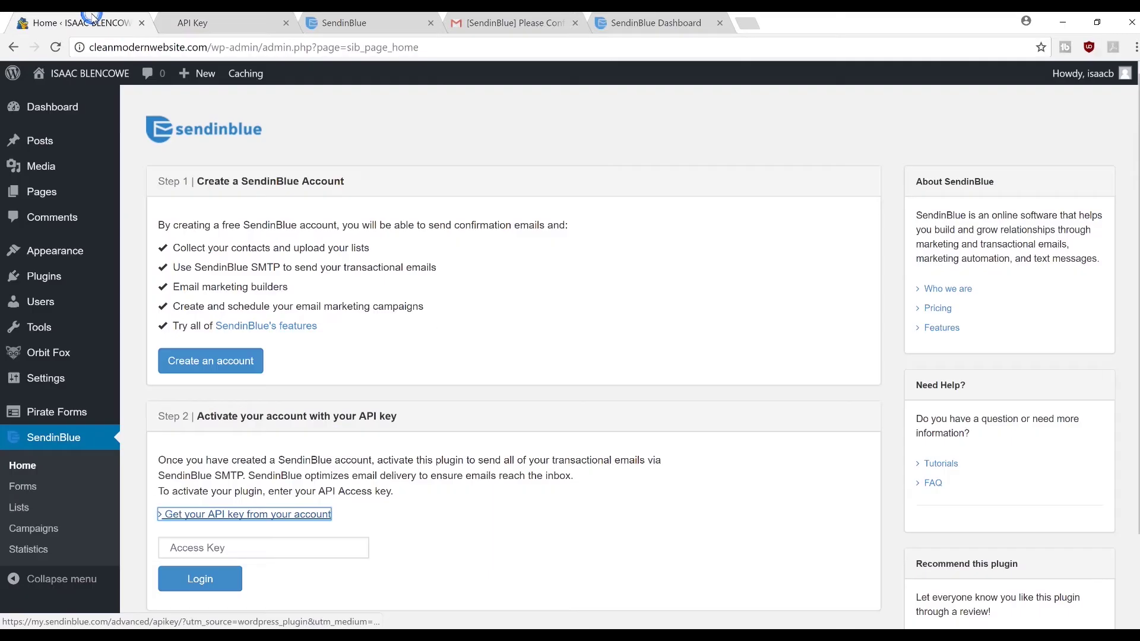
{"action": "left_click", "coordinate": [202, 543]}
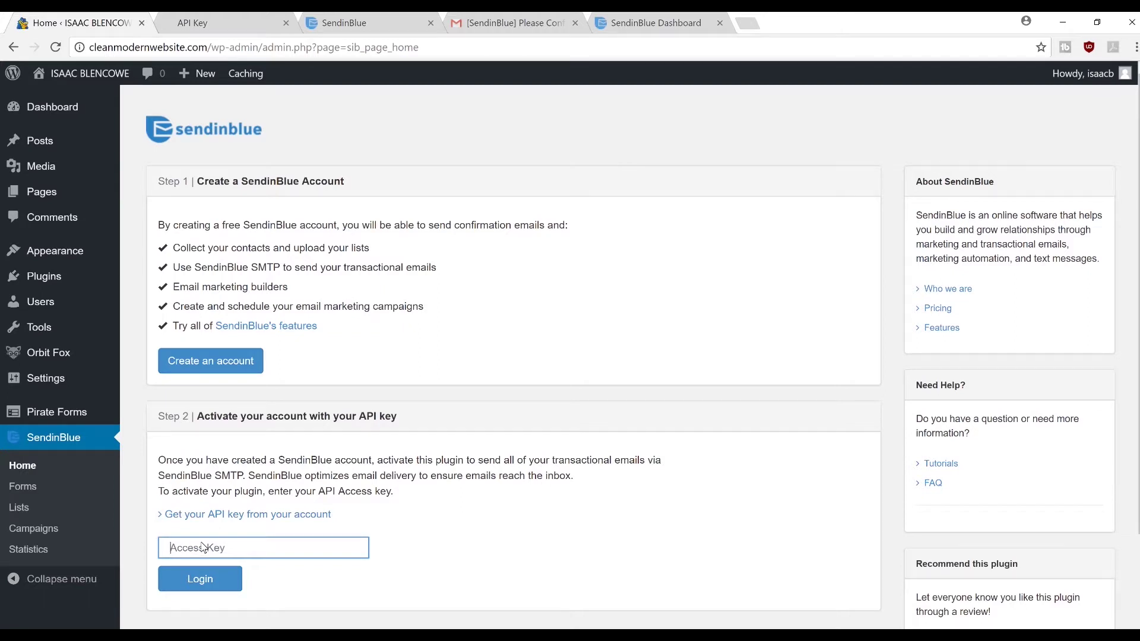
{"action": "key", "text": "ctrl+v"}
{"action": "left_click", "coordinate": [211, 578]}
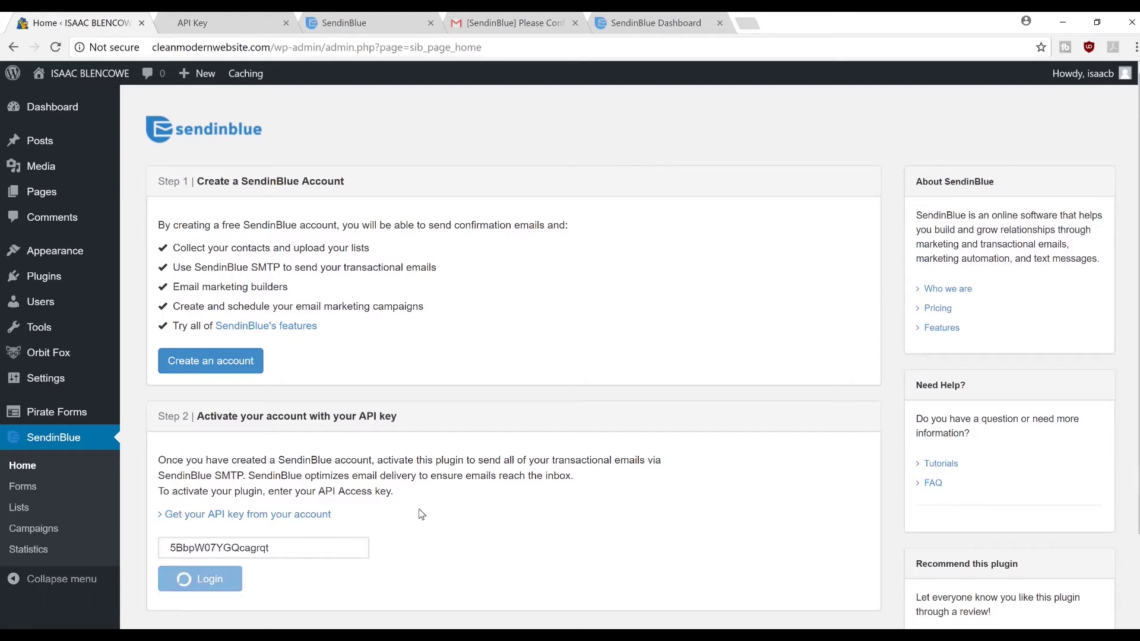
{"action": "scroll", "coordinate": [433, 377], "scroll_direction": "down", "scroll_amount": 1}
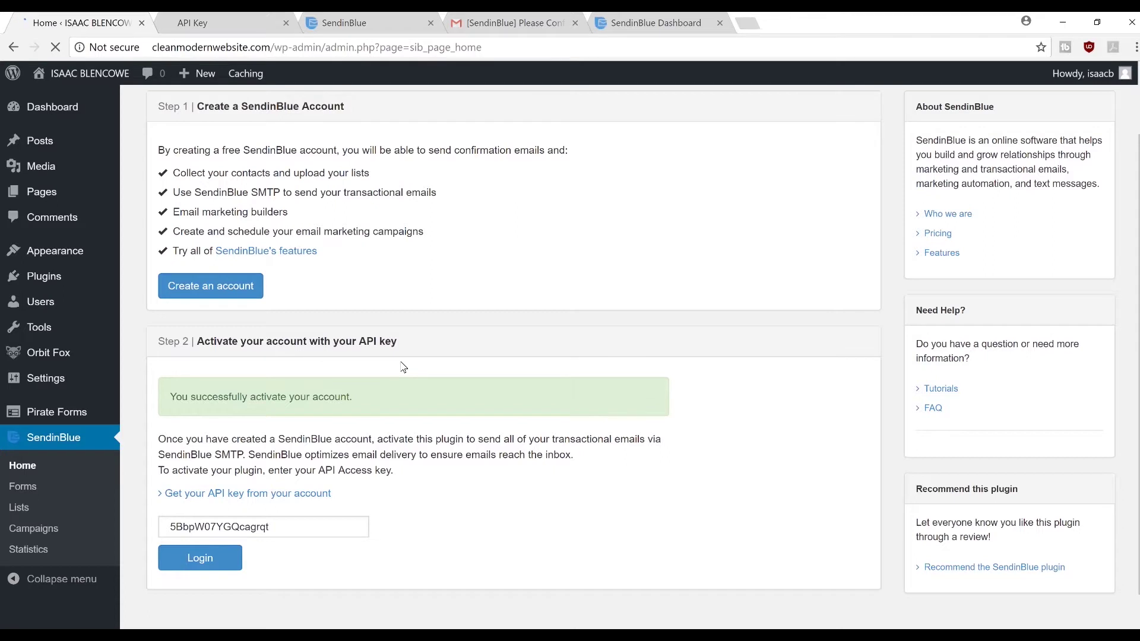
{"action": "scroll", "coordinate": [552, 317], "scroll_direction": "up", "scroll_amount": 1}
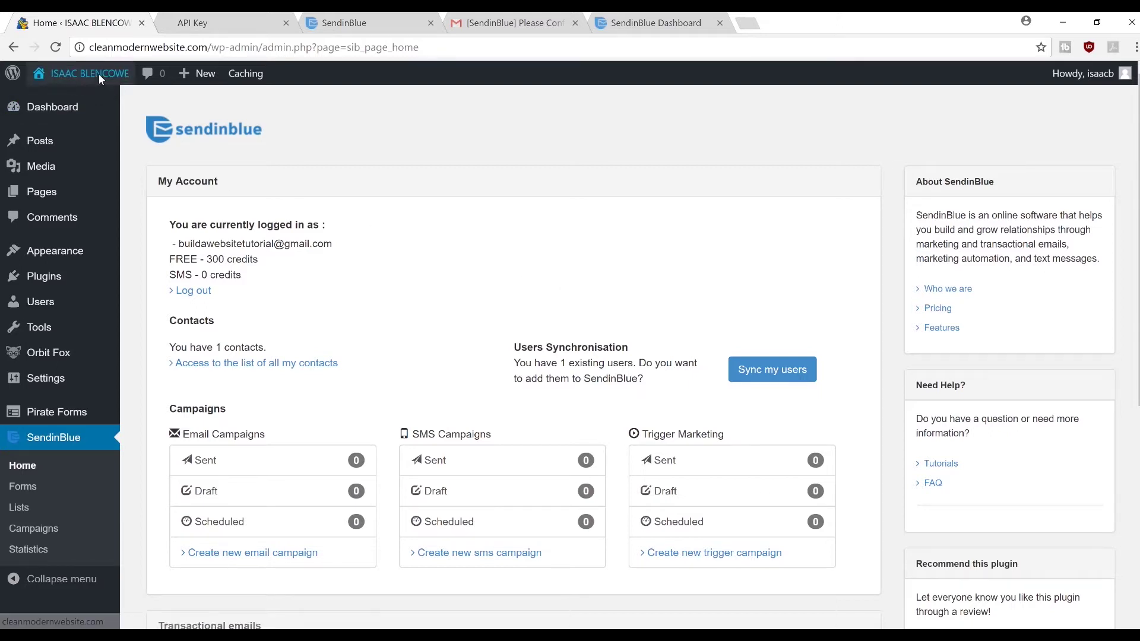
- In the Customizer, open Frontpage Sections > Subscribe and its SendinBlue Plugin instructions
{"action": "mouse_move", "coordinate": [99, 77]}
{"action": "left_click", "coordinate": [74, 99]}
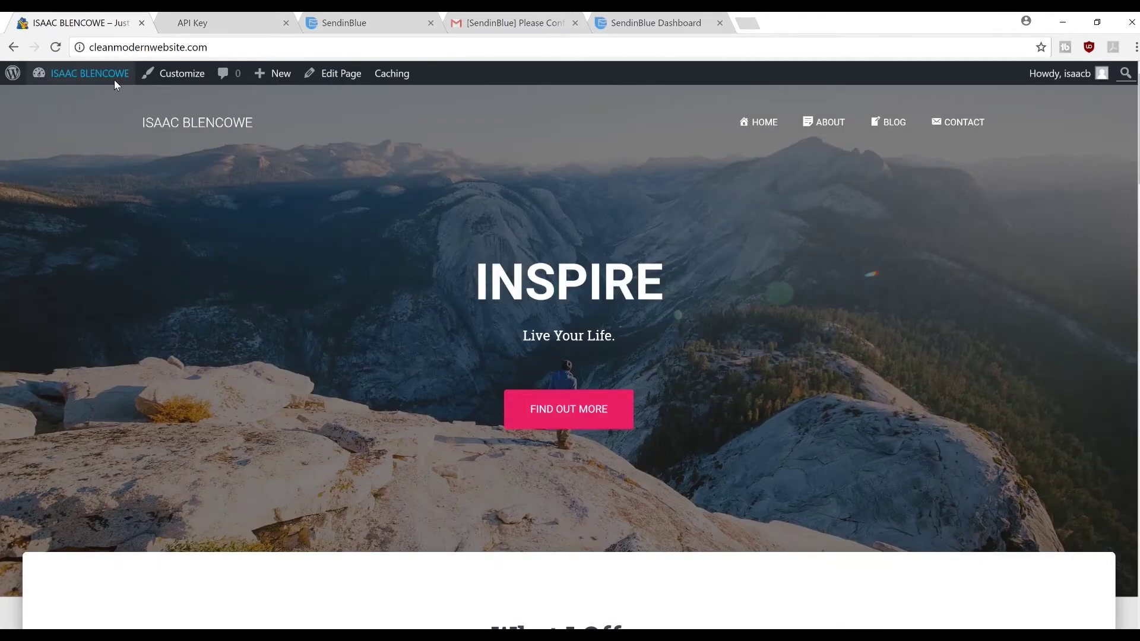
{"action": "left_click", "coordinate": [165, 73]}
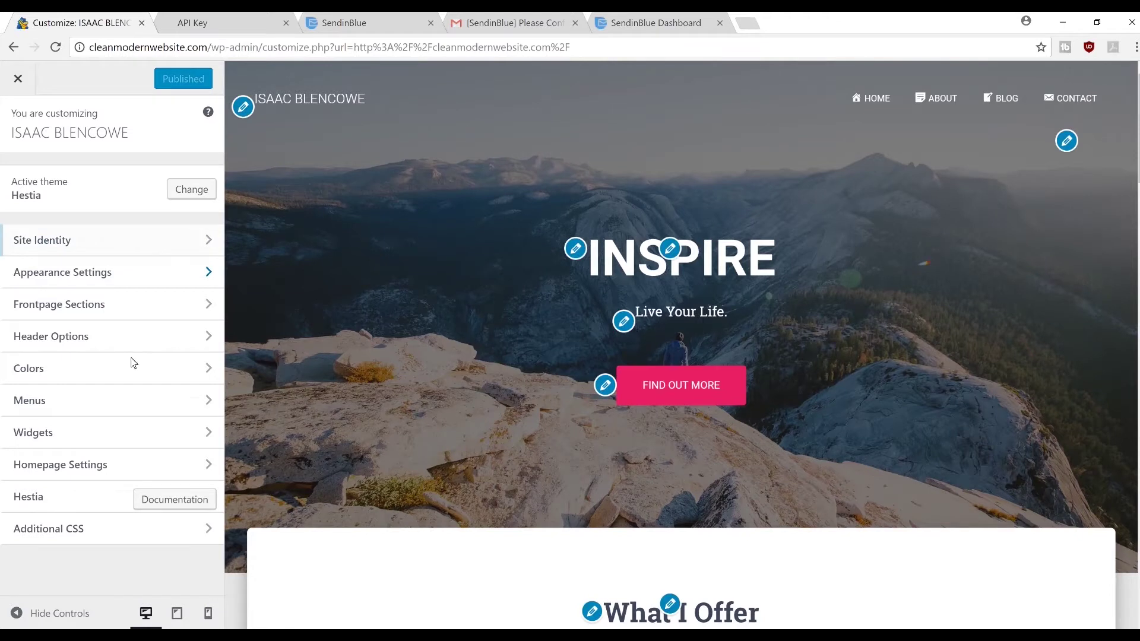
{"action": "left_click", "coordinate": [153, 305]}
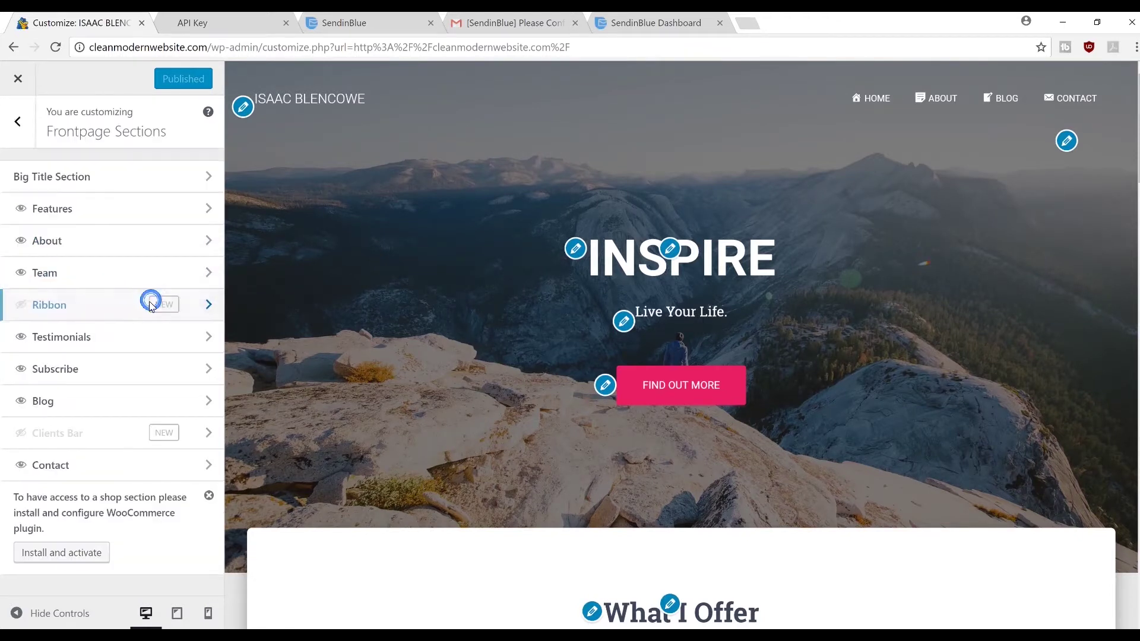
{"action": "left_click", "coordinate": [81, 366]}
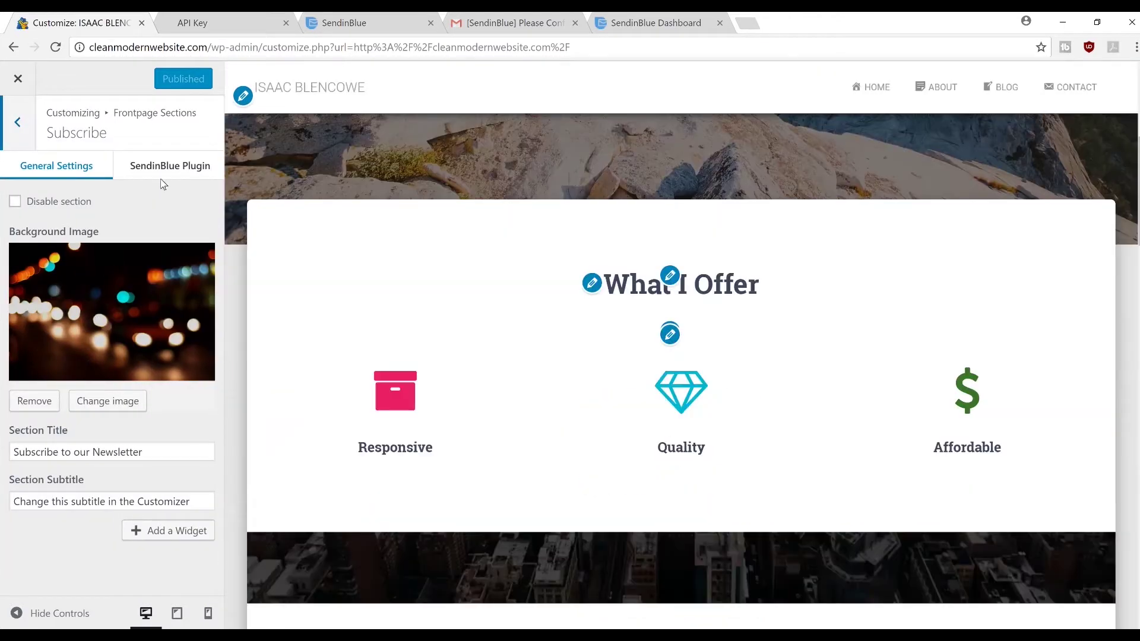
{"action": "left_click", "coordinate": [170, 165]}
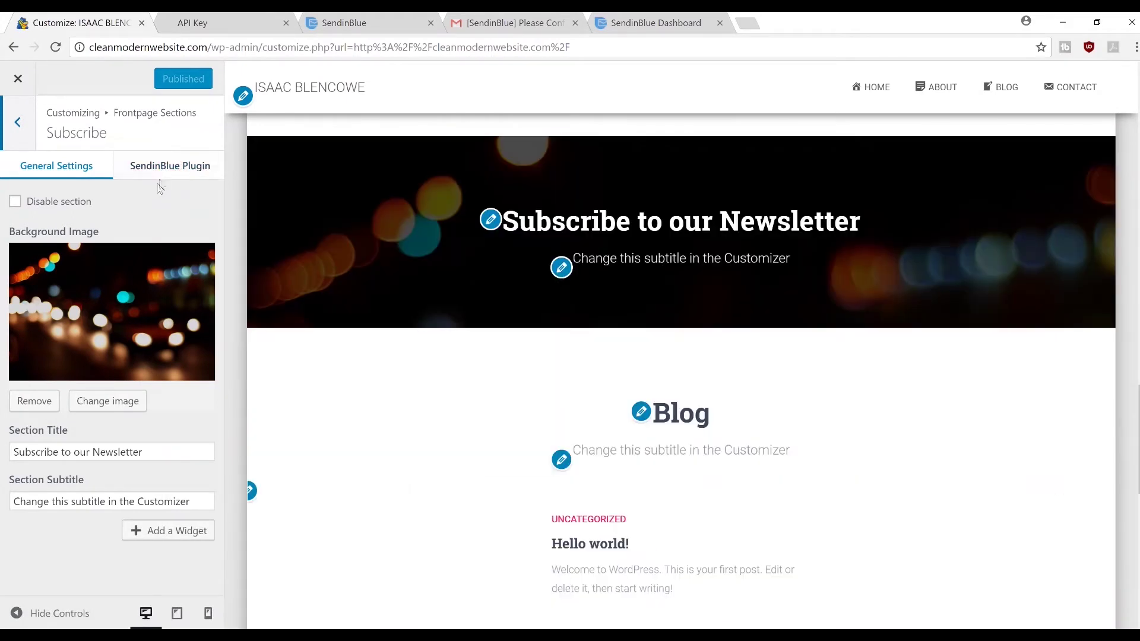
- Copy the suggested subscription-form code and close the Customizer
{"action": "left_click_drag", "start_coordinate": [15, 385], "coordinate": [113, 496]}
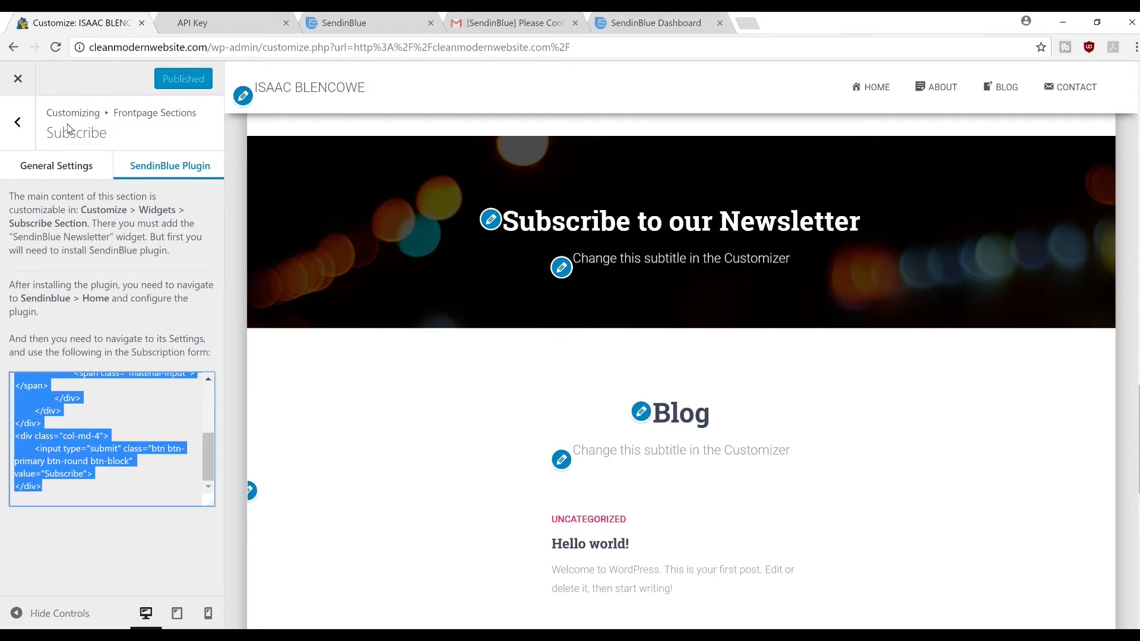
{"action": "left_click", "coordinate": [18, 80]}
{"action": "left_click", "coordinate": [18, 81]}
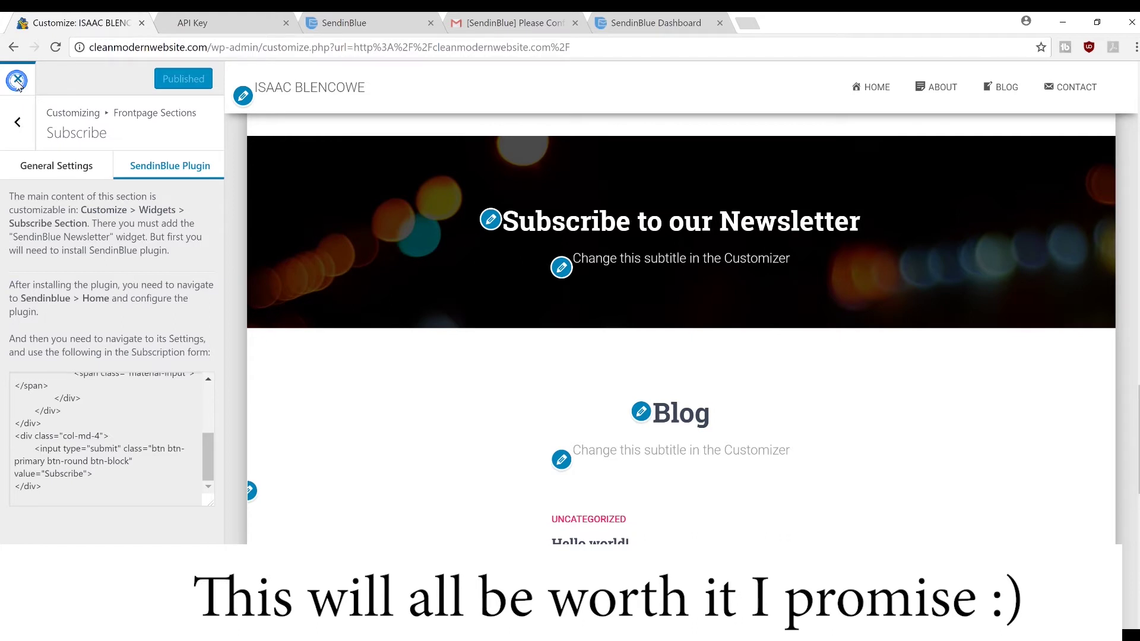
{"action": "left_click", "coordinate": [18, 81]}
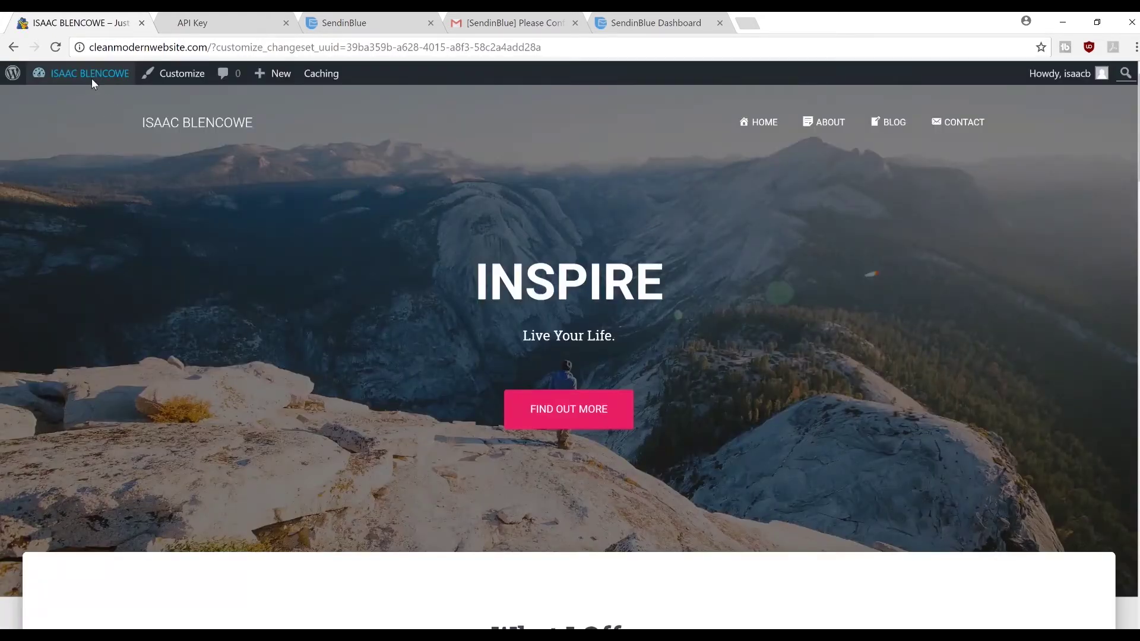
- Go to SendinBlue > Forms in the dashboard and edit the Default Form
{"action": "mouse_move", "coordinate": [89, 74]}
{"action": "left_click", "coordinate": [75, 99]}
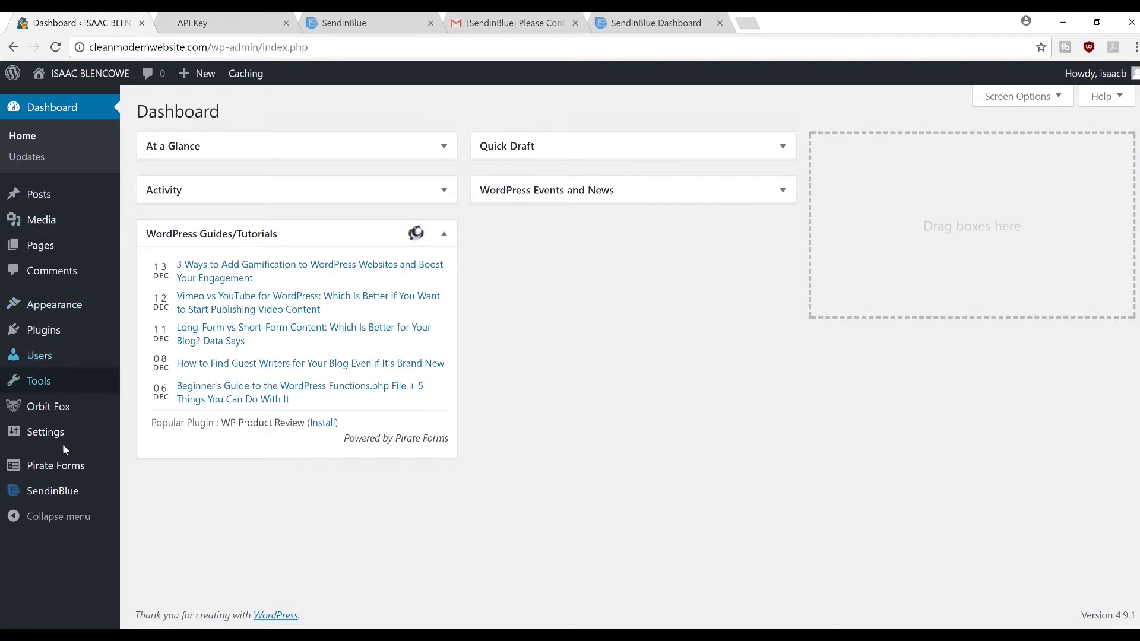
{"action": "mouse_move", "coordinate": [59, 493]}
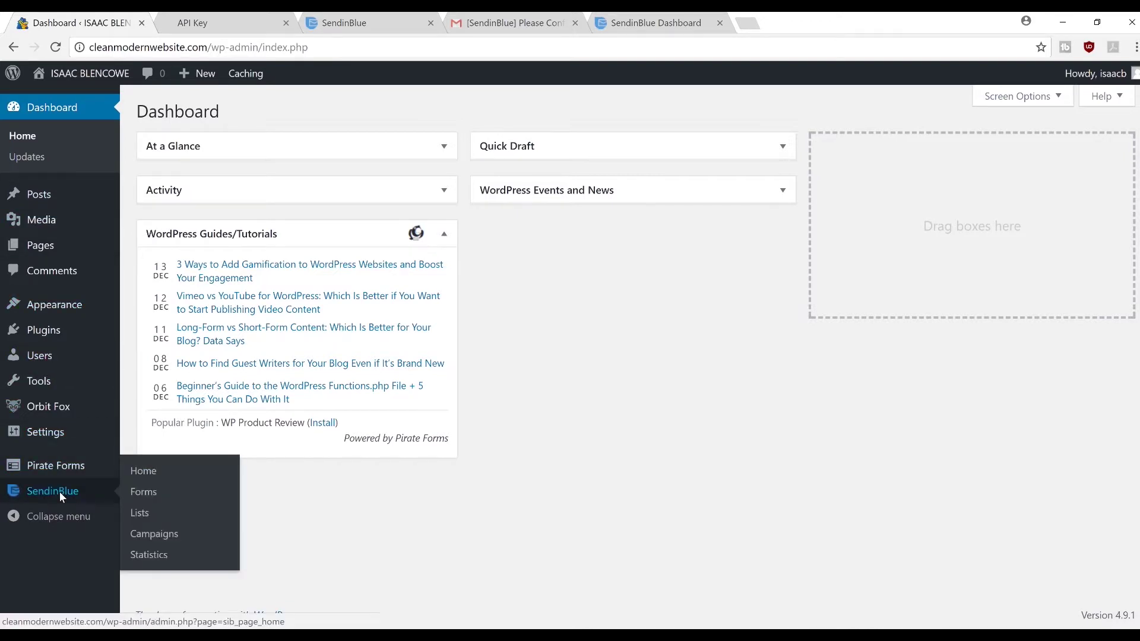
{"action": "left_click", "coordinate": [156, 495]}
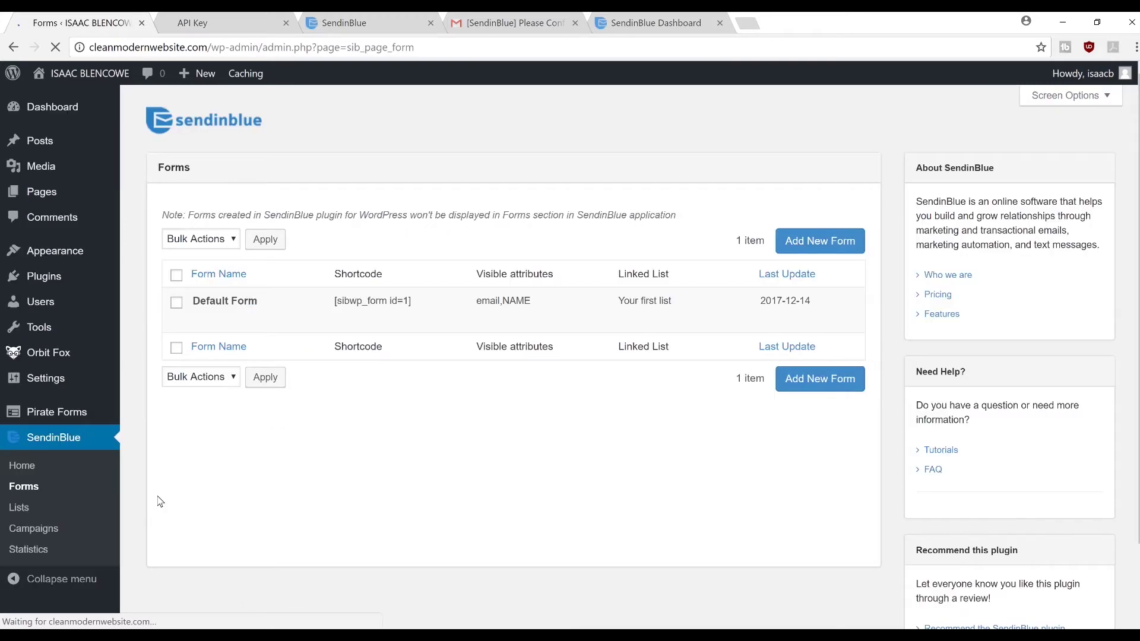
{"action": "mouse_move", "coordinate": [352, 296]}
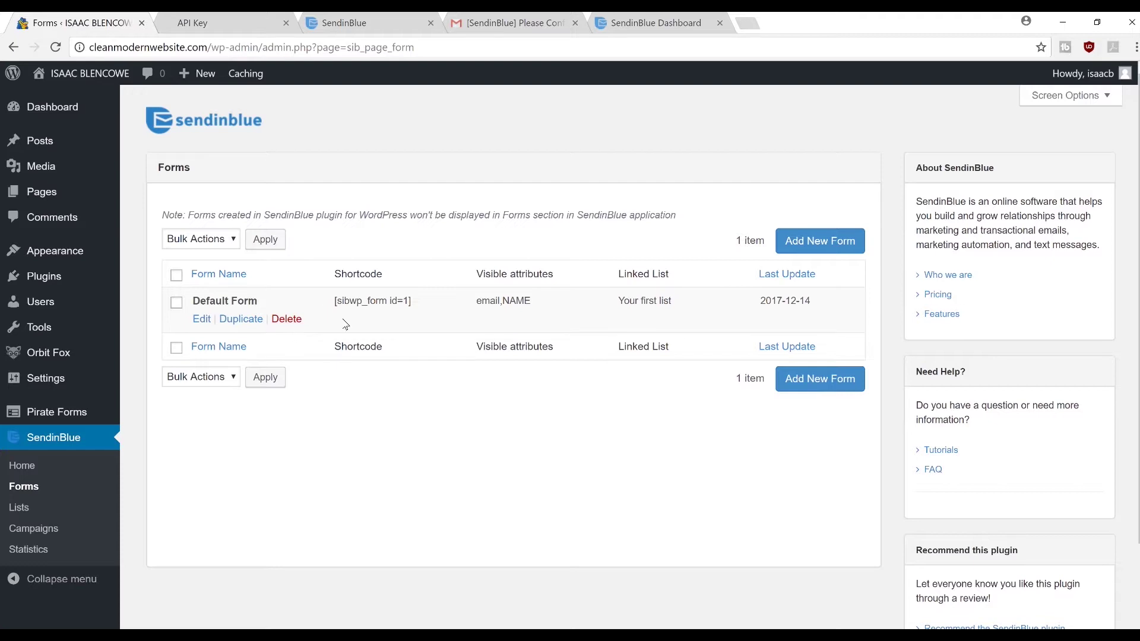
{"action": "left_click", "coordinate": [201, 318]}
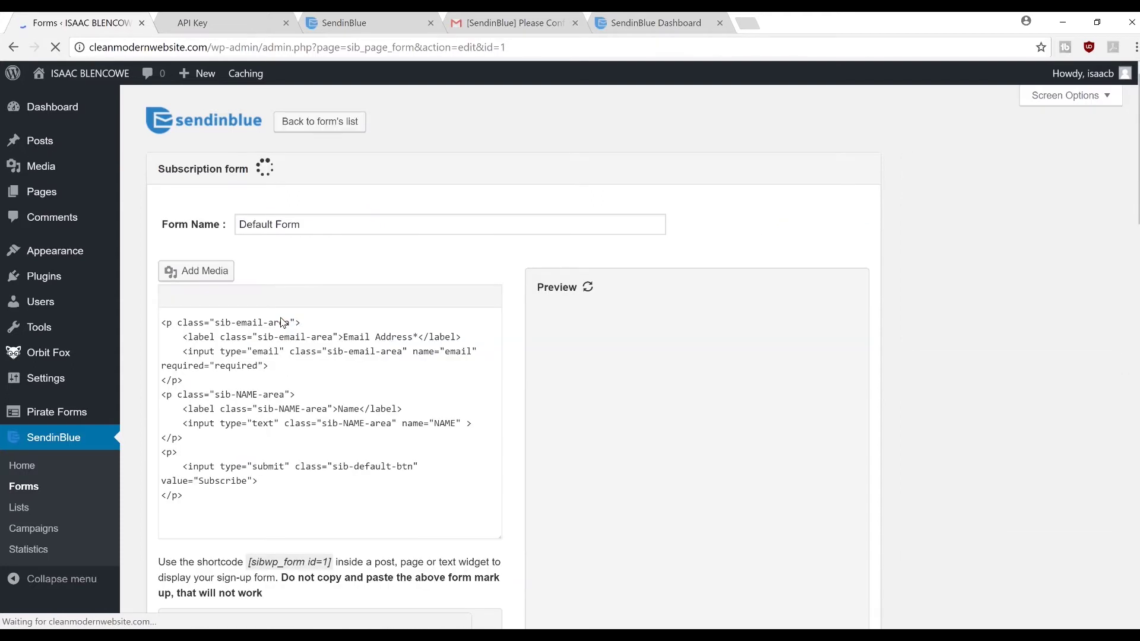
- Replace the Default Form markup with the copied theme code and save it
{"action": "left_click_drag", "start_coordinate": [268, 538], "coordinate": [156, 336]}
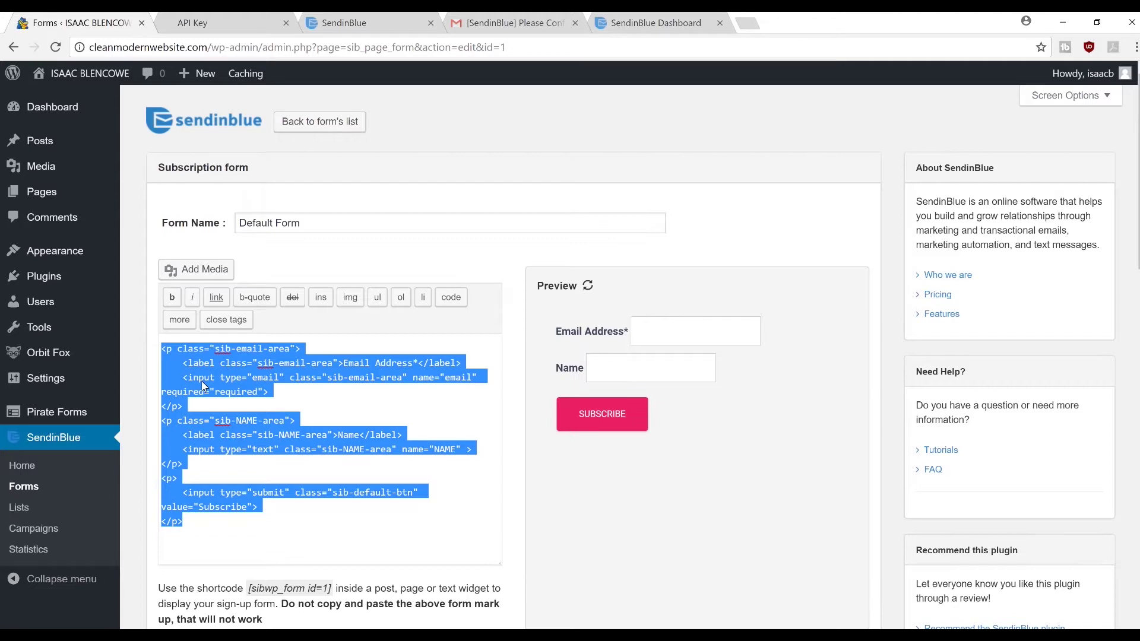
{"action": "key", "text": "ctrl+v"}
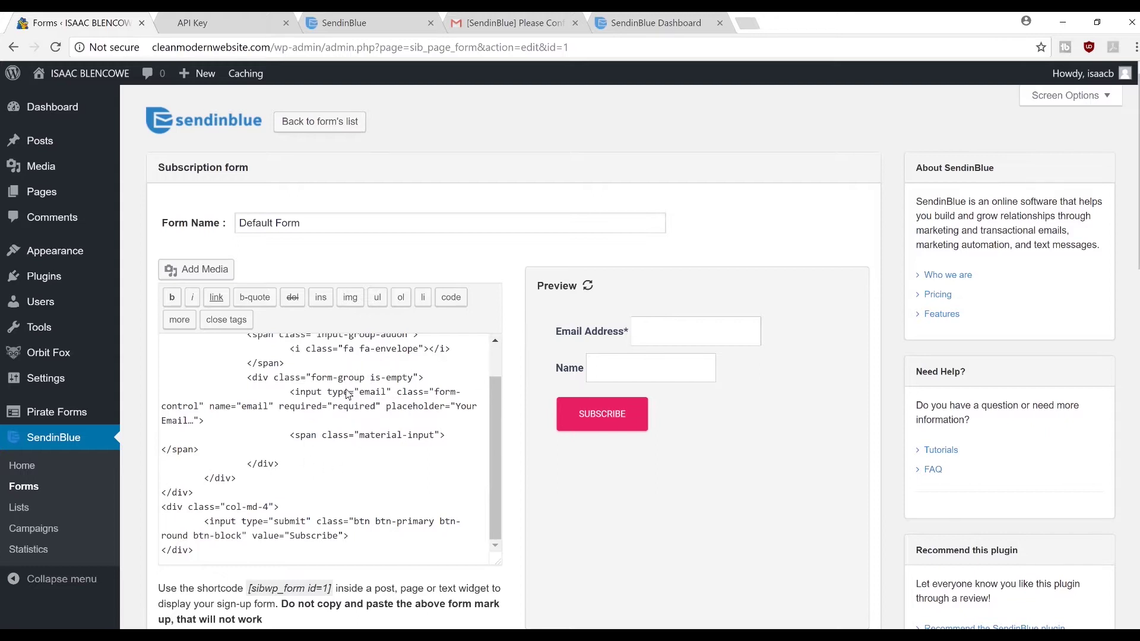
{"action": "scroll", "coordinate": [356, 369], "scroll_direction": "down", "scroll_amount": 3}
{"action": "scroll", "coordinate": [357, 369], "scroll_direction": "down", "scroll_amount": 9}
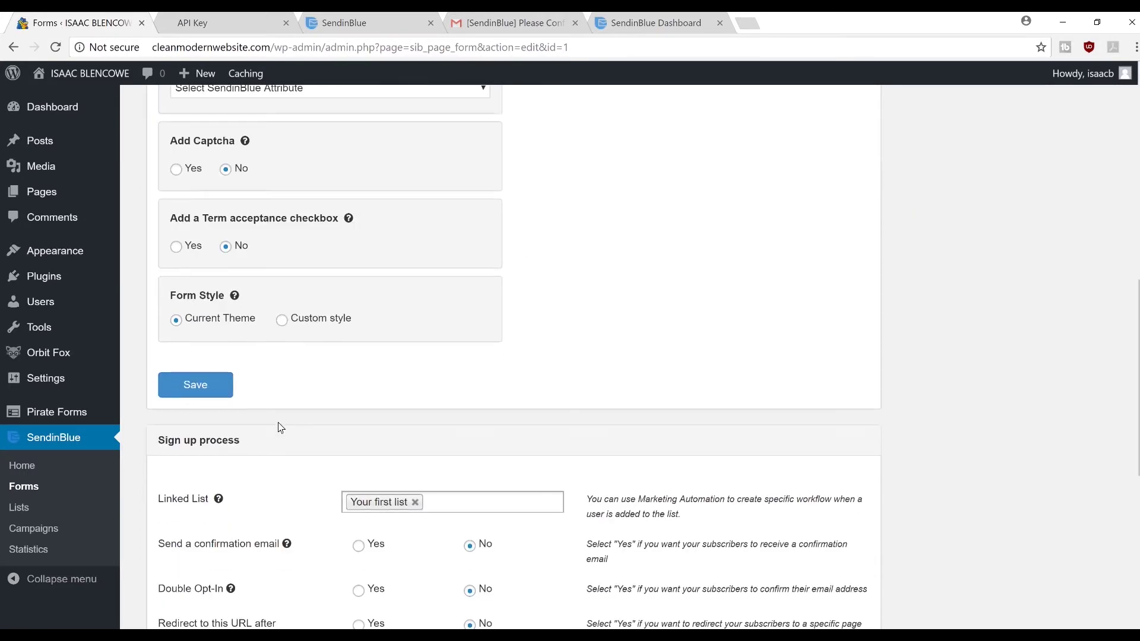
{"action": "left_click", "coordinate": [229, 391]}
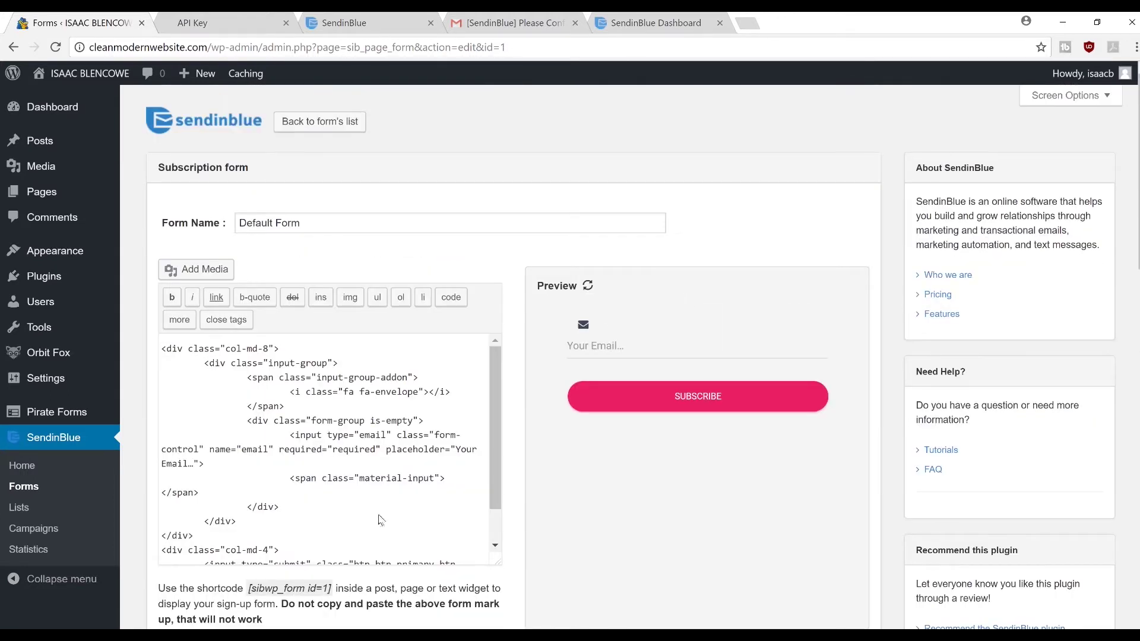
{"action": "scroll", "coordinate": [497, 232], "scroll_direction": "down", "scroll_amount": 3}
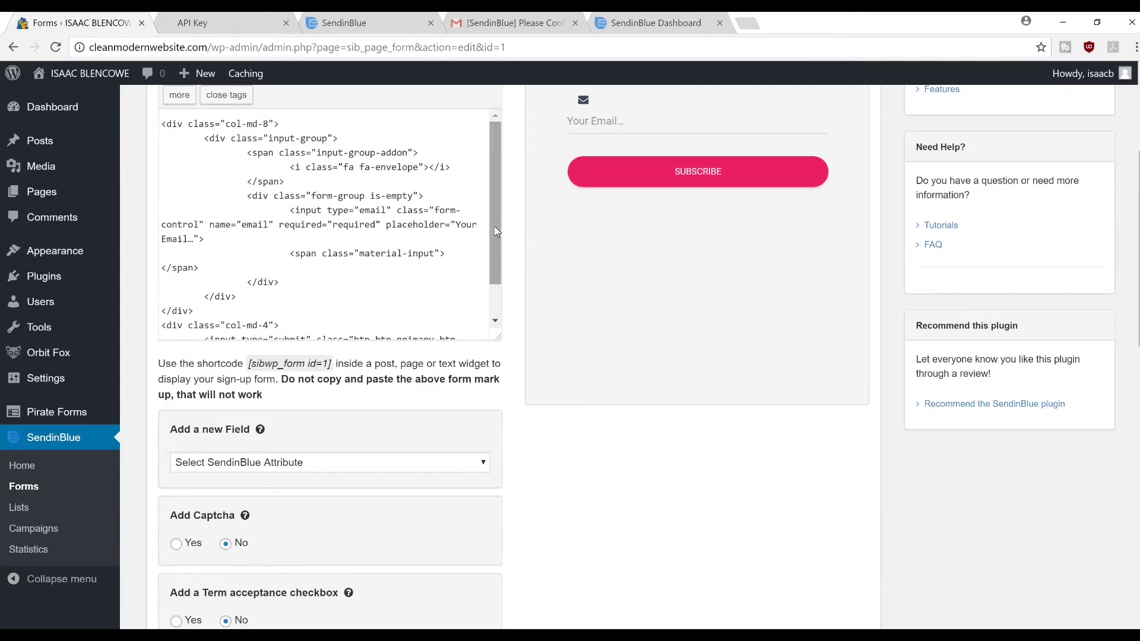
{"action": "scroll", "coordinate": [497, 232], "scroll_direction": "up", "scroll_amount": 3}
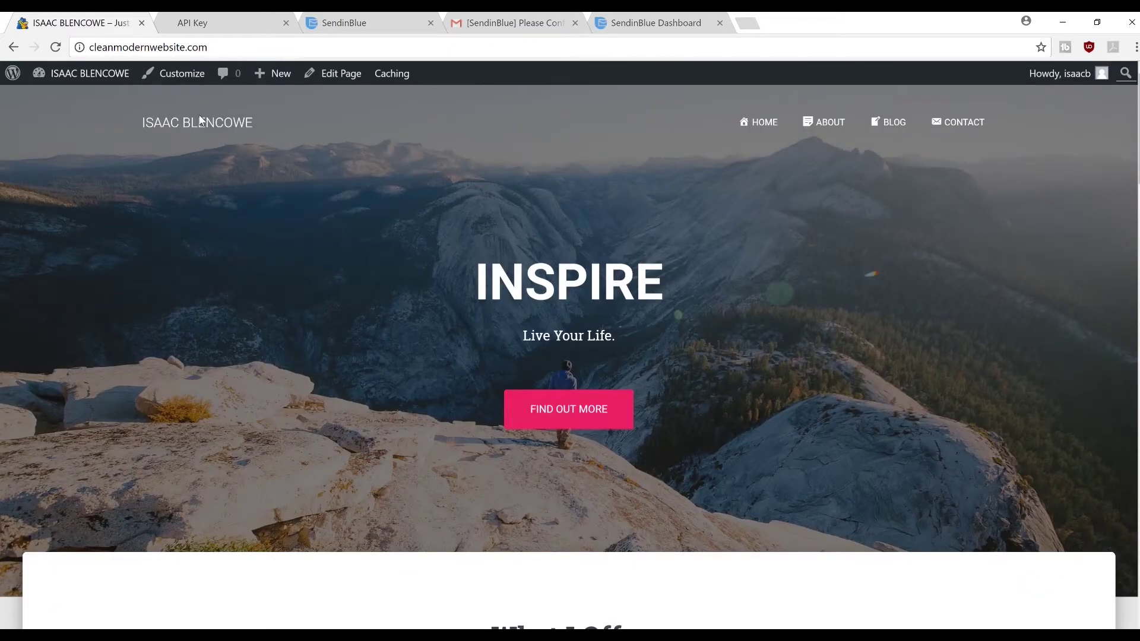
- Add a SendinBlue Widget using the Default Form to the Subscribe section and apply it
{"action": "left_click", "coordinate": [184, 76]}
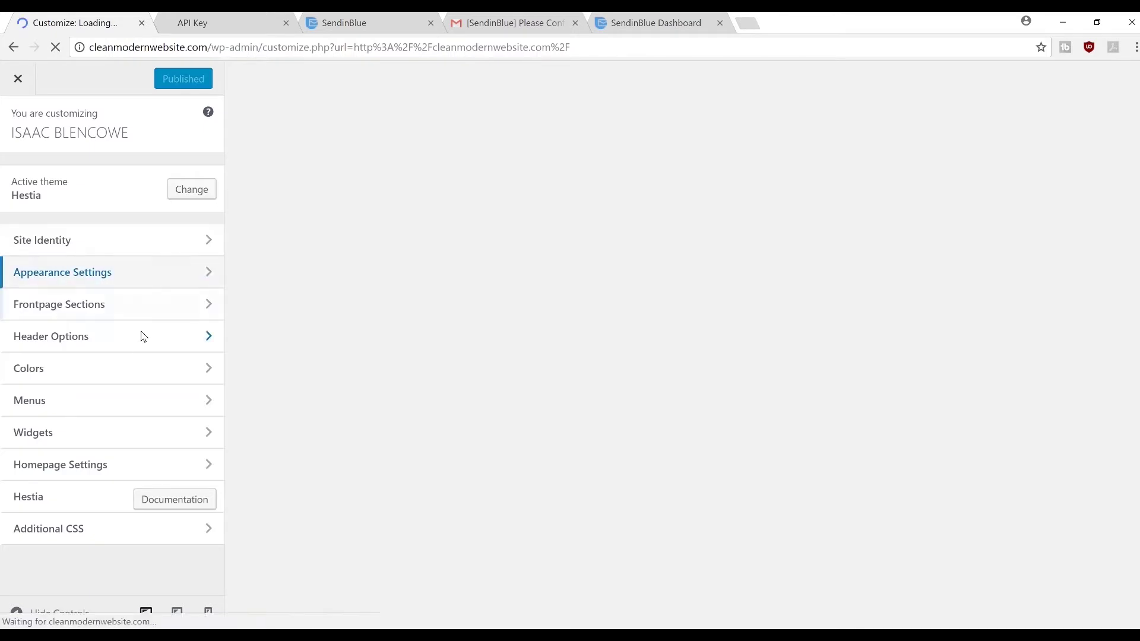
{"action": "left_click", "coordinate": [144, 303]}
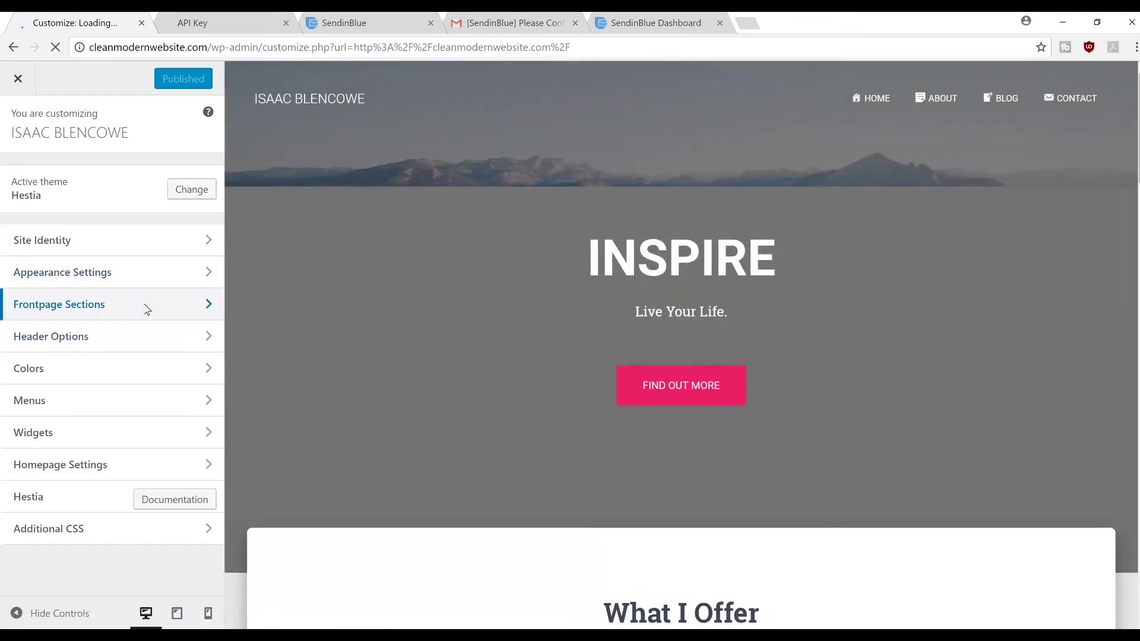
{"action": "left_click", "coordinate": [134, 371]}
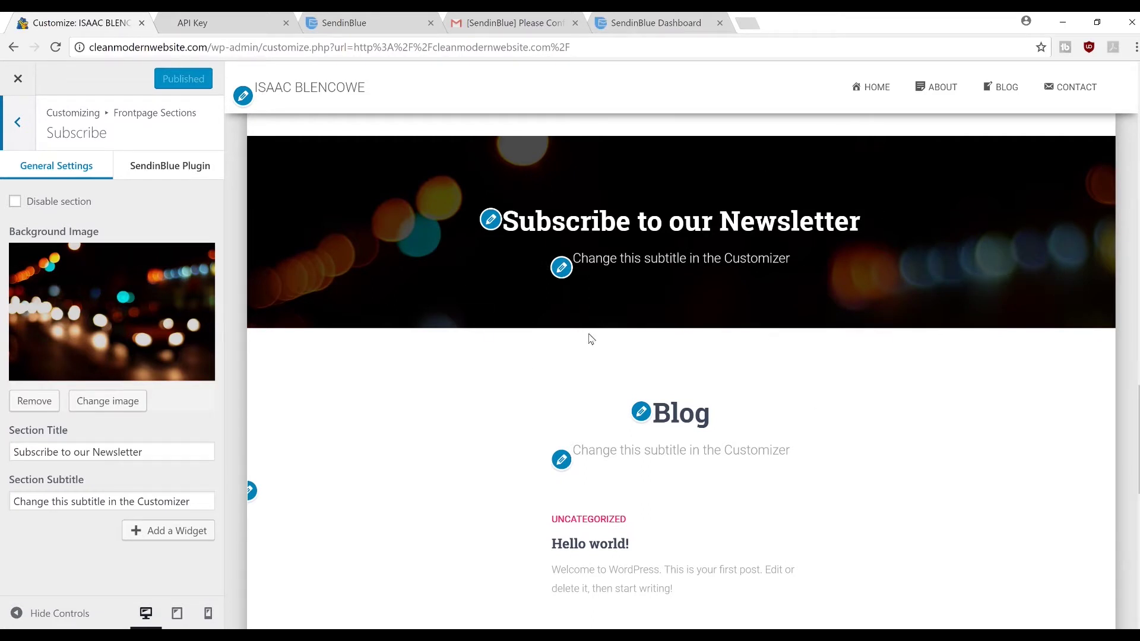
{"action": "left_click", "coordinate": [165, 534]}
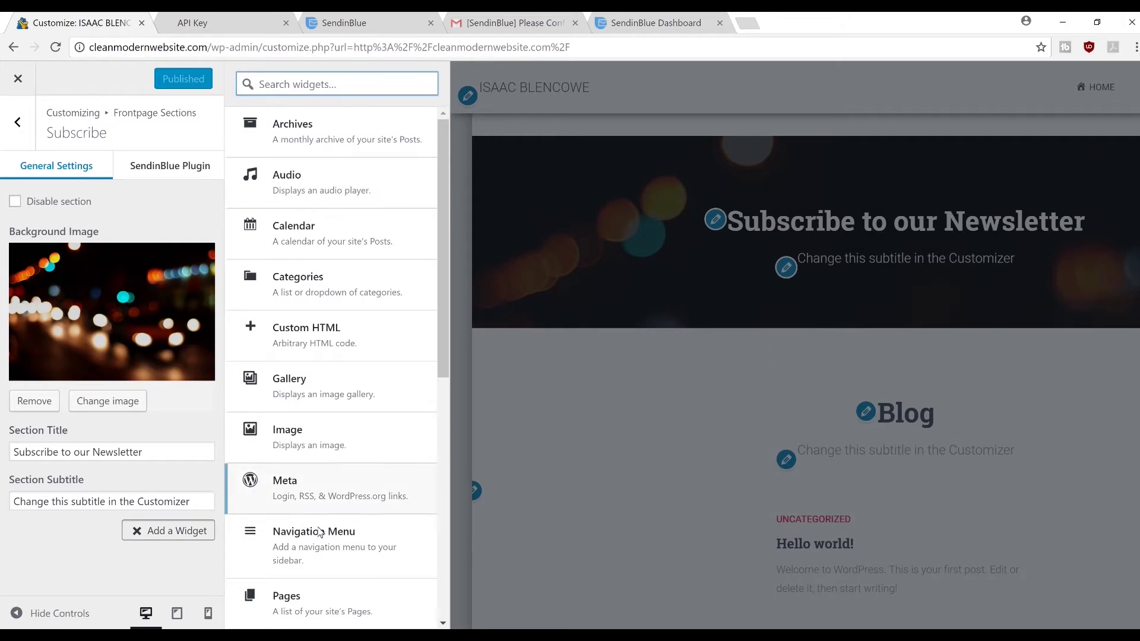
{"action": "scroll", "coordinate": [359, 318], "scroll_direction": "down", "scroll_amount": 8}
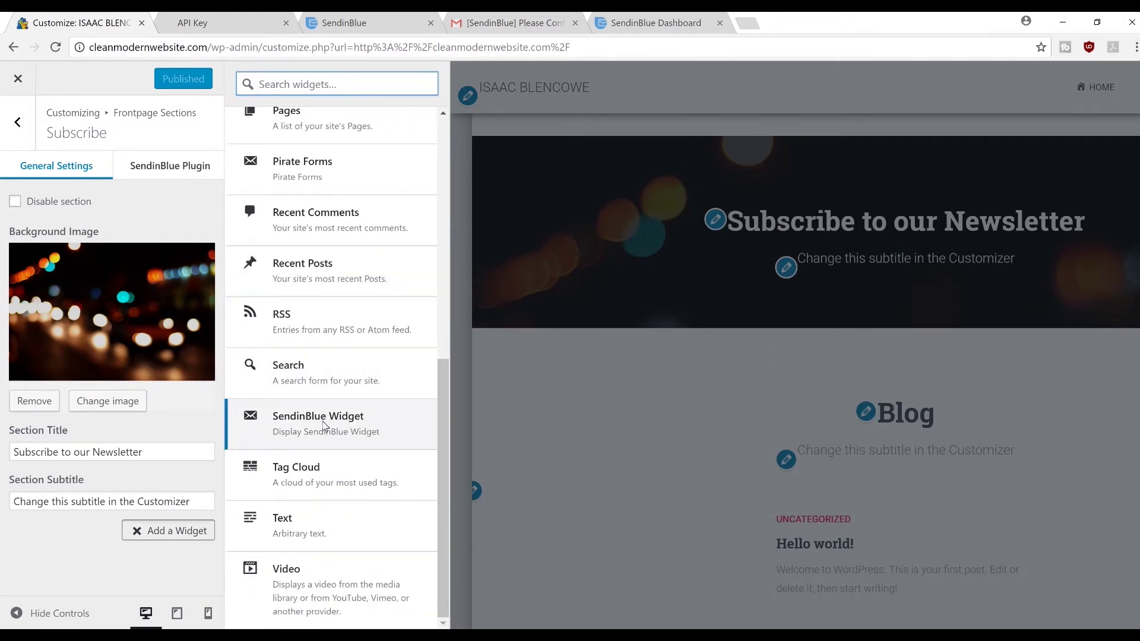
{"action": "left_click", "coordinate": [319, 433]}
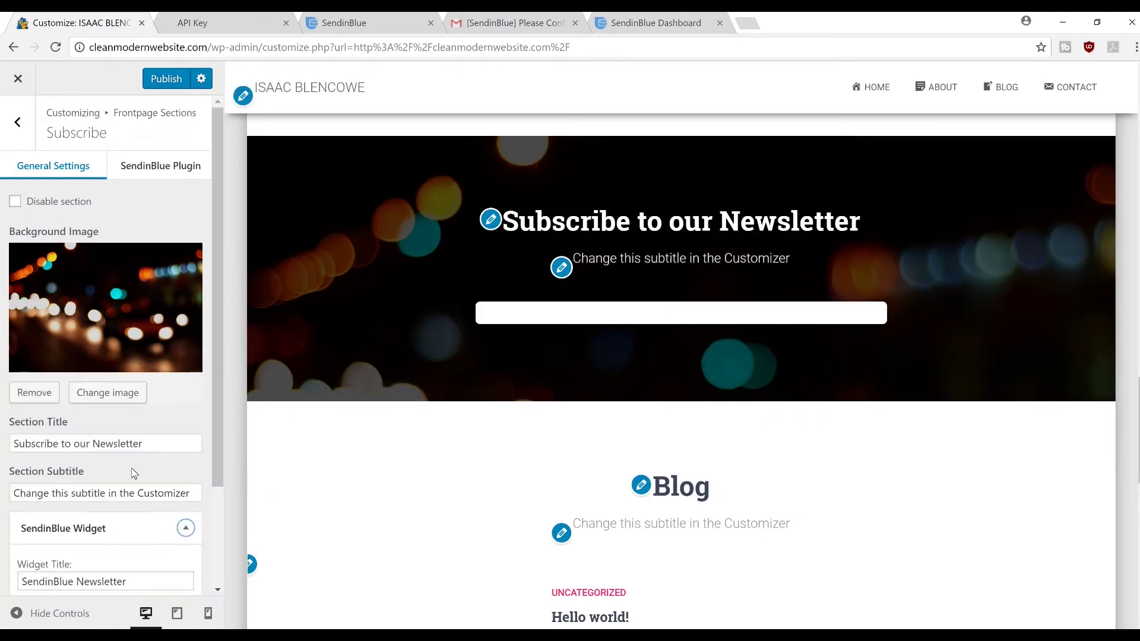
{"action": "scroll", "coordinate": [130, 468], "scroll_direction": "down", "scroll_amount": 2}
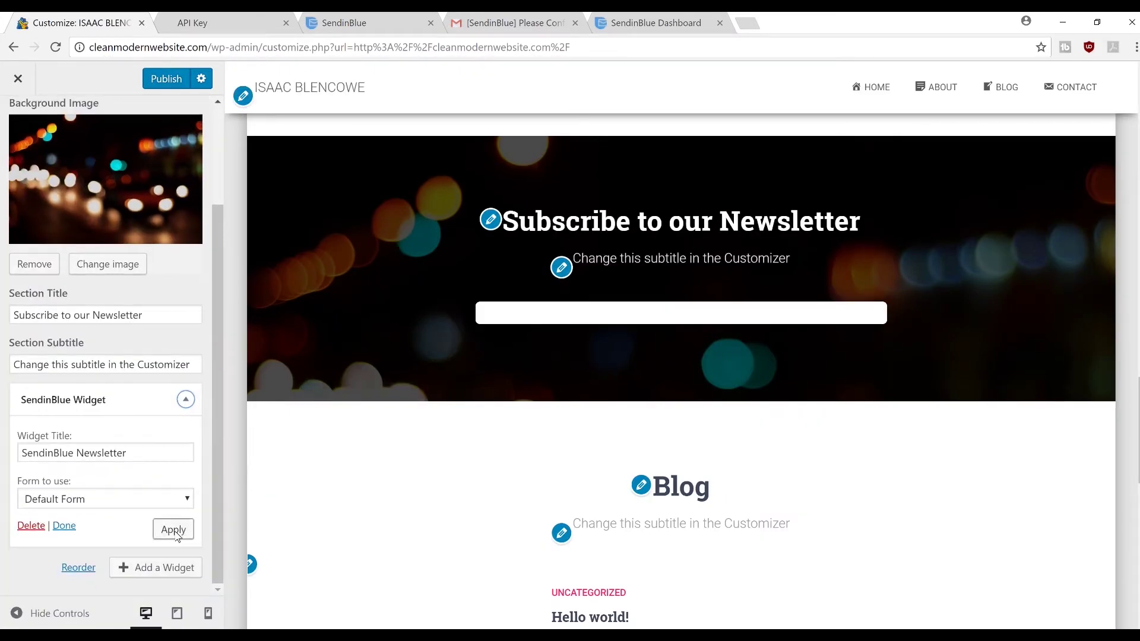
{"action": "left_click", "coordinate": [175, 535]}
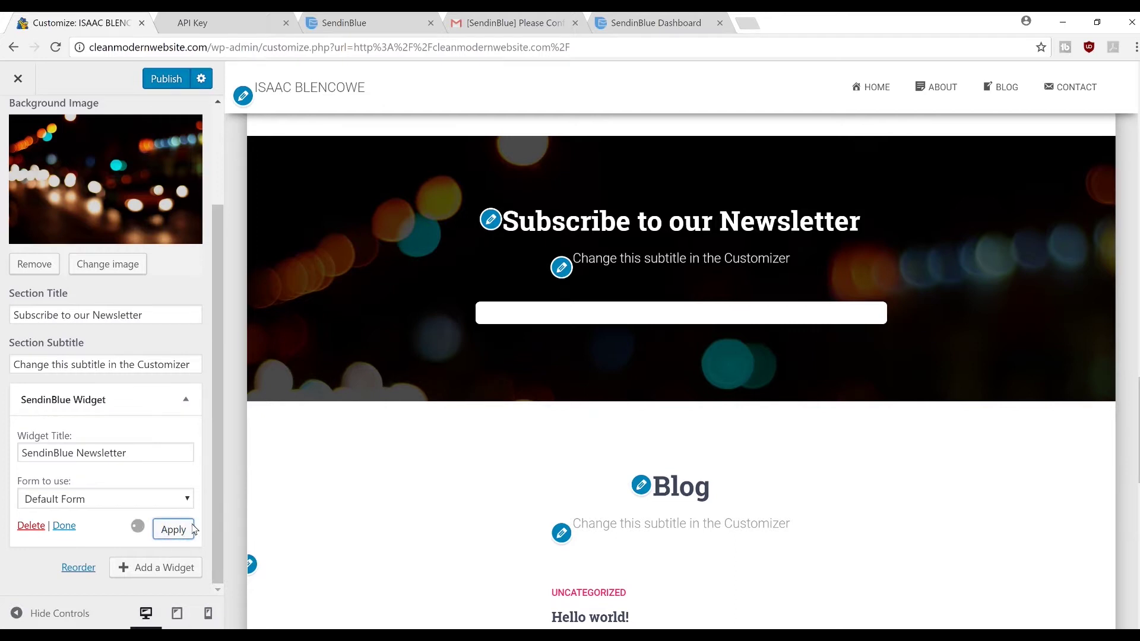
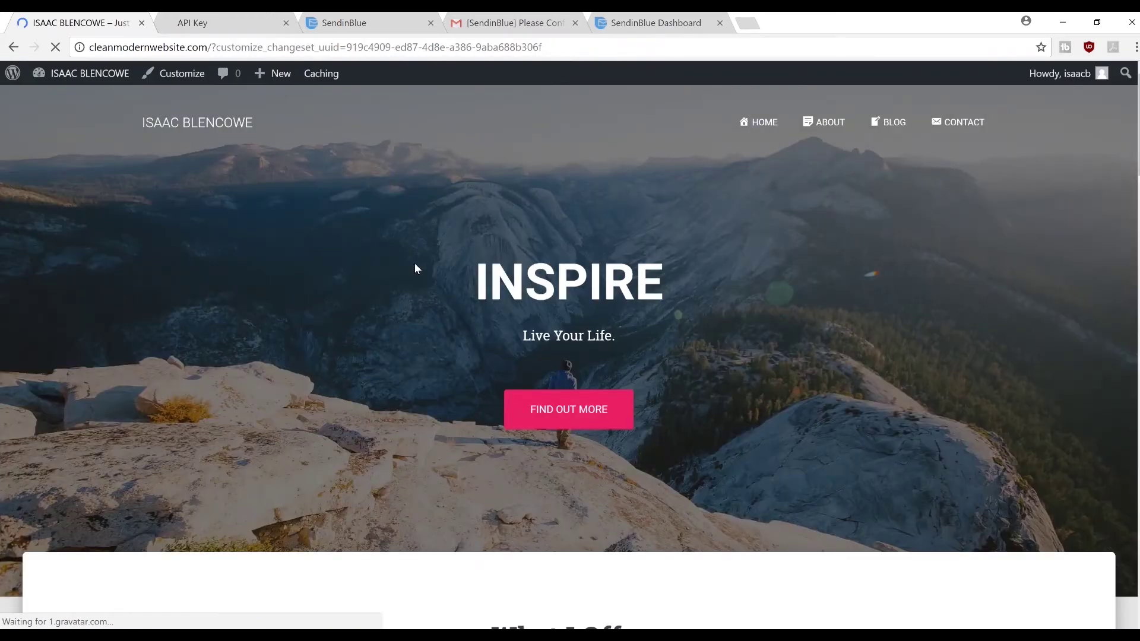
- Leave the live site preview through the site-name menu and go back to the wp-admin Dashboard
{"action": "mouse_move", "coordinate": [83, 74]}
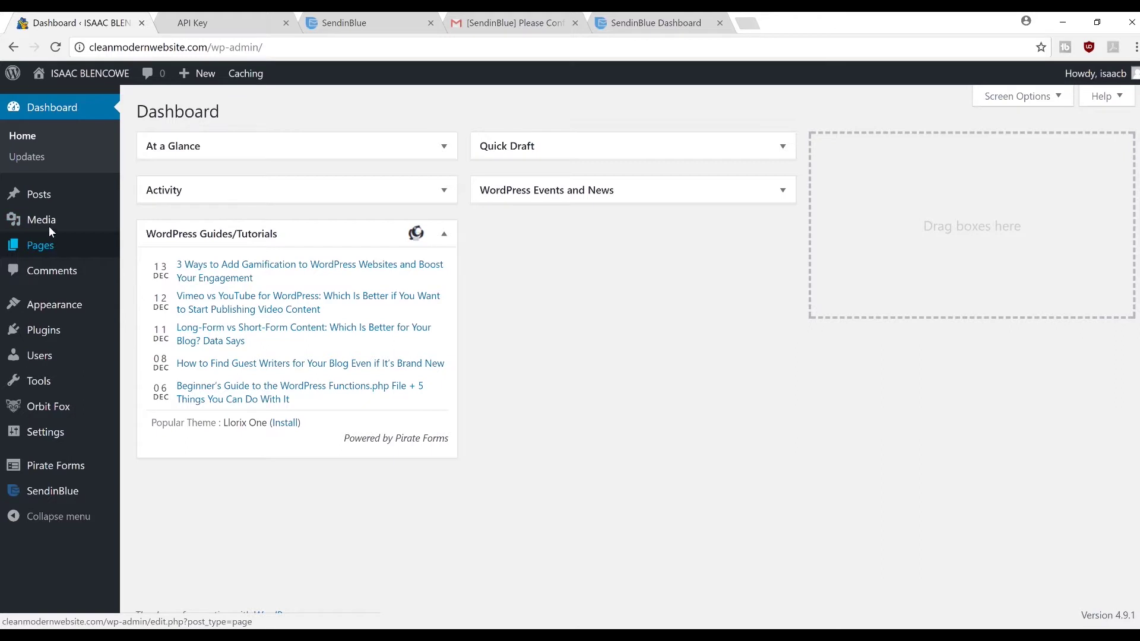
{"action": "mouse_move", "coordinate": [46, 196]}
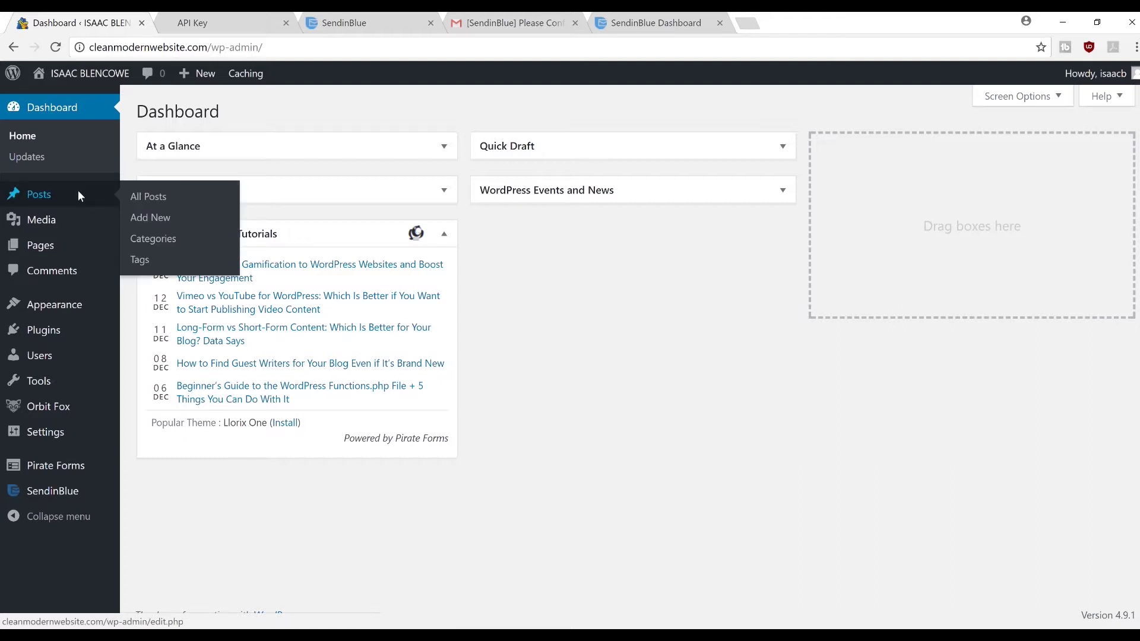
- Trash the sample 'Hello world!' post from All Posts and start a new blank post
{"action": "left_click", "coordinate": [62, 194]}
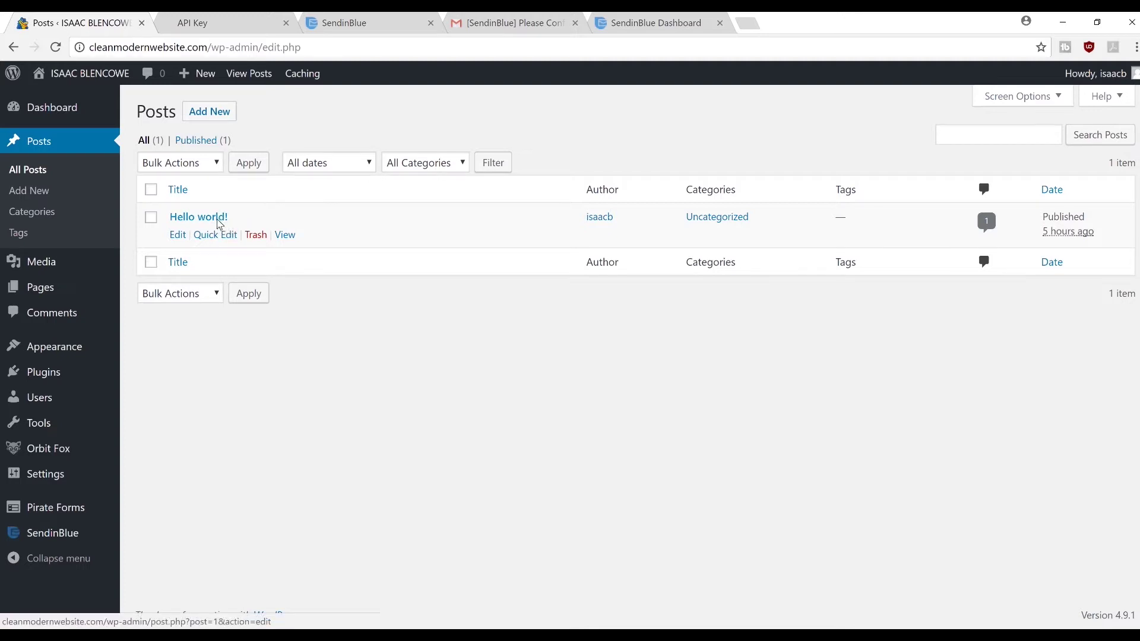
{"action": "left_click", "coordinate": [258, 236]}
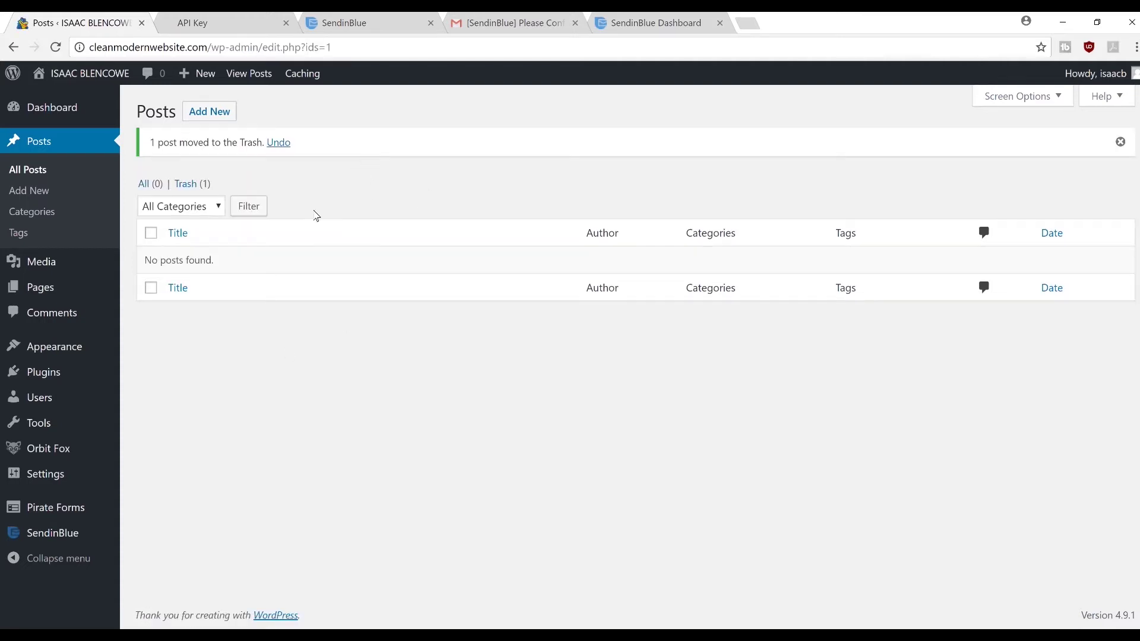
{"action": "left_click", "coordinate": [226, 116]}
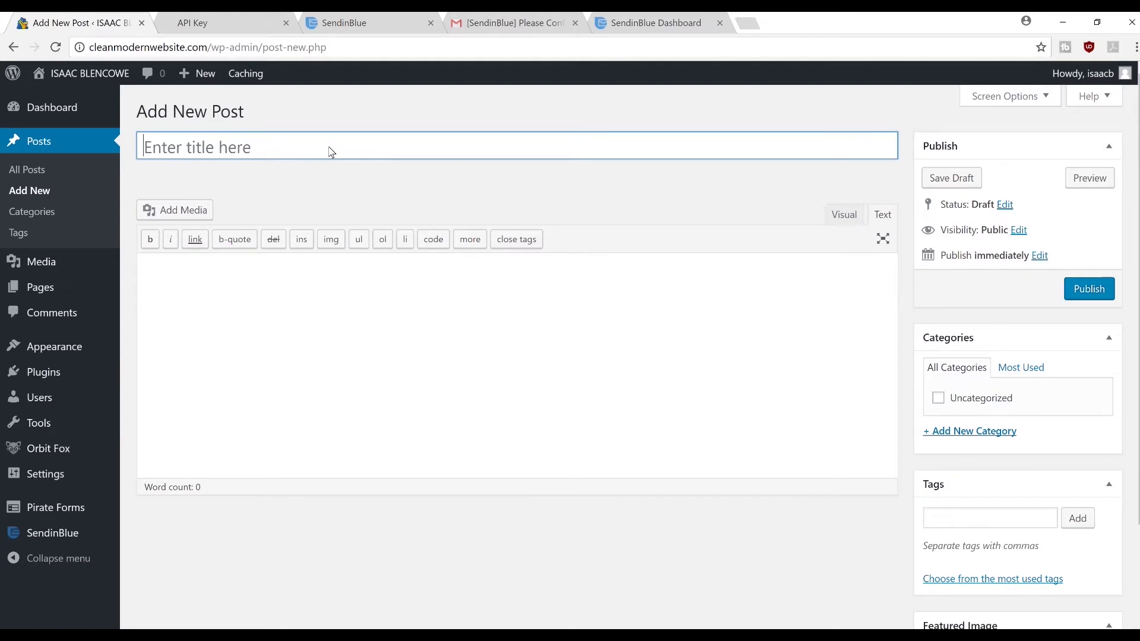
- Title the post 'The Benefits of a Morning Routine' and write the body line 'Start your day well.'
{"action": "left_click", "coordinate": [331, 152]}
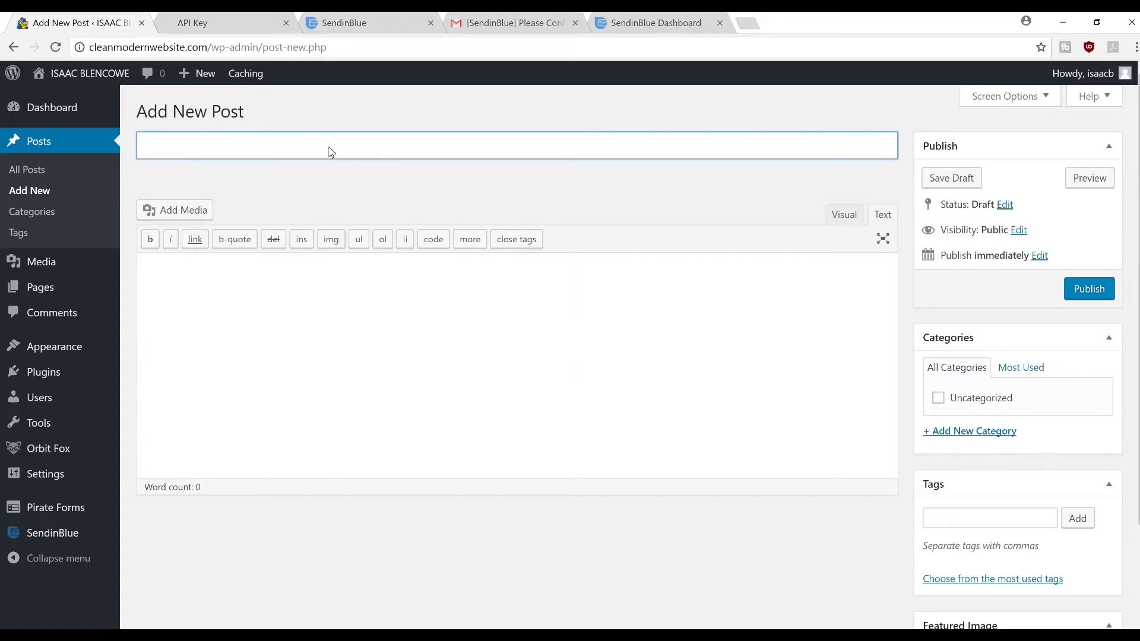
{"action": "type", "text": "The Be"}
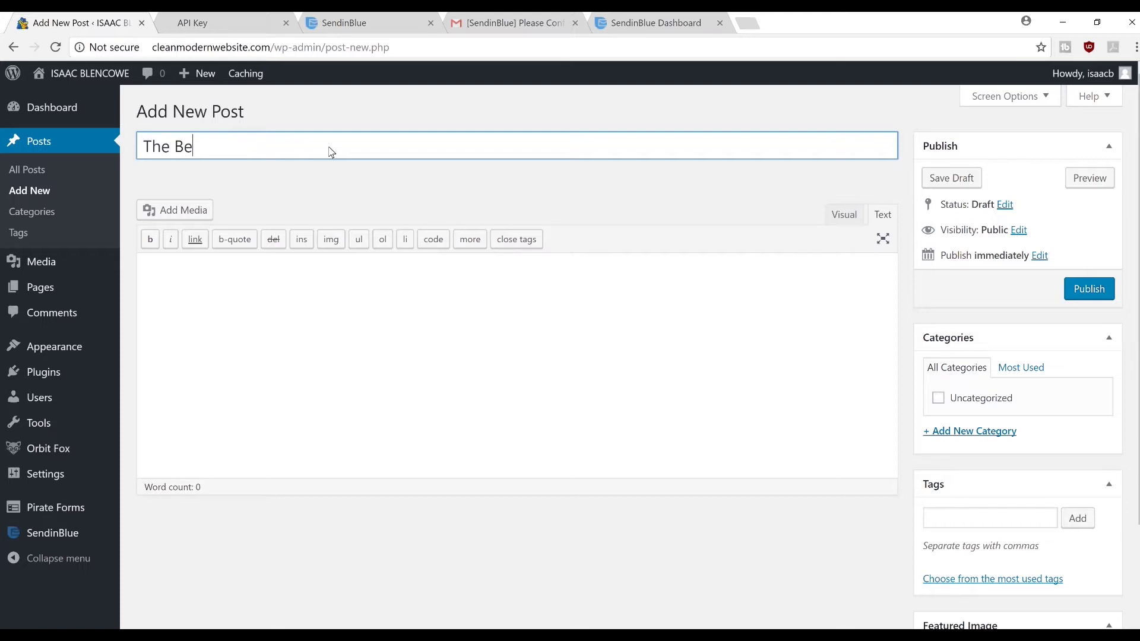
{"action": "type", "text": "nefits of a Morning "}
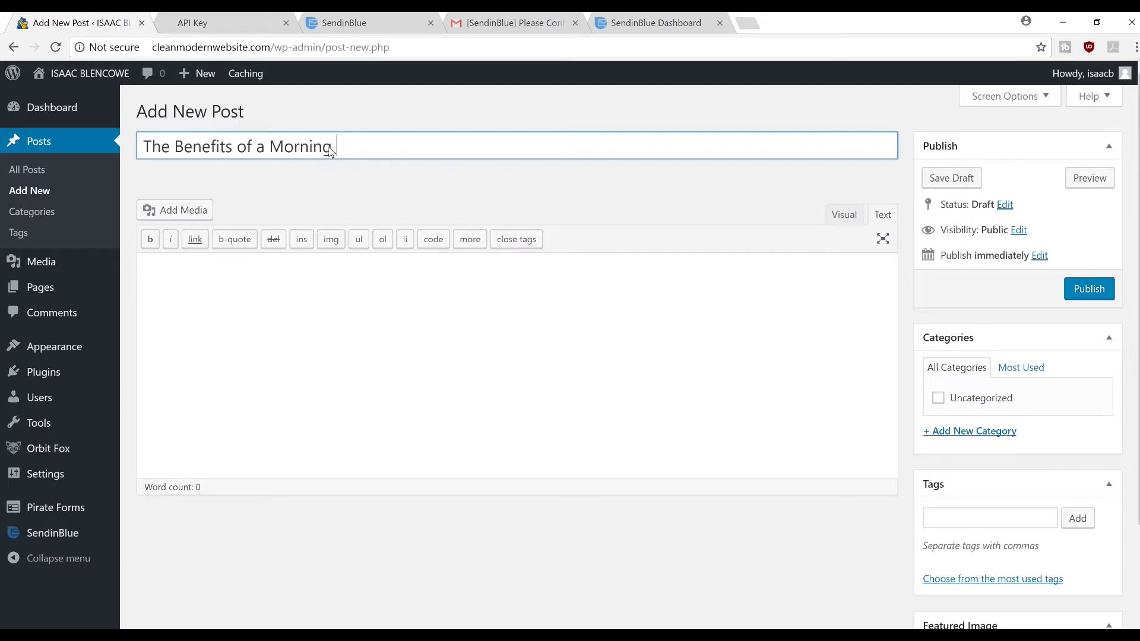
{"action": "type", "text": "Routine"}
{"action": "left_click", "coordinate": [339, 293]}
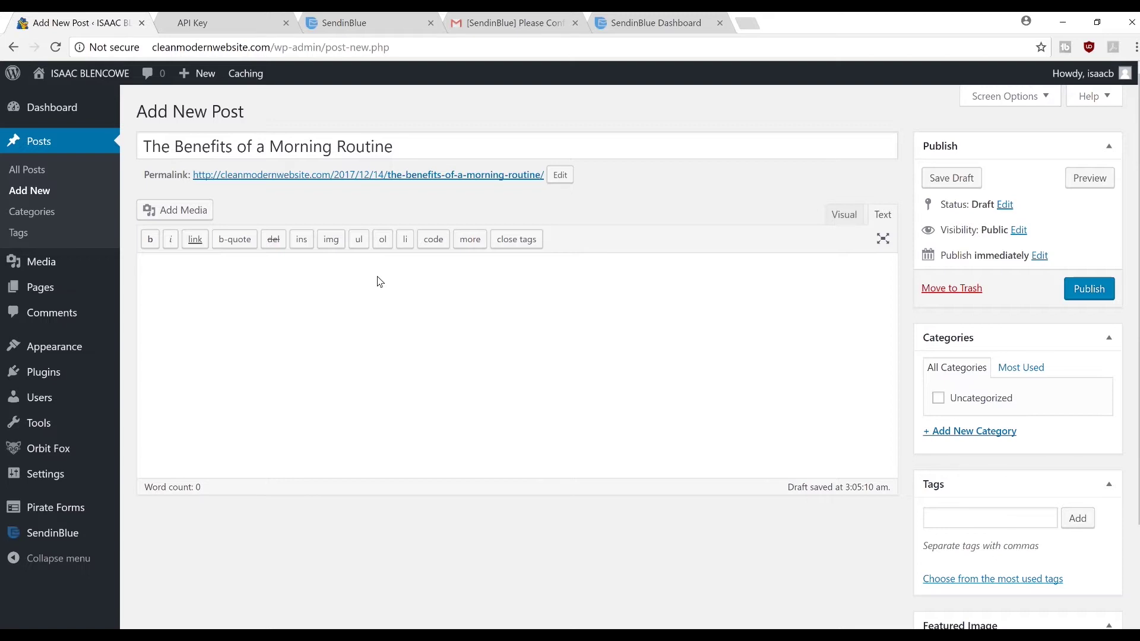
{"action": "type", "text": "asdf"}
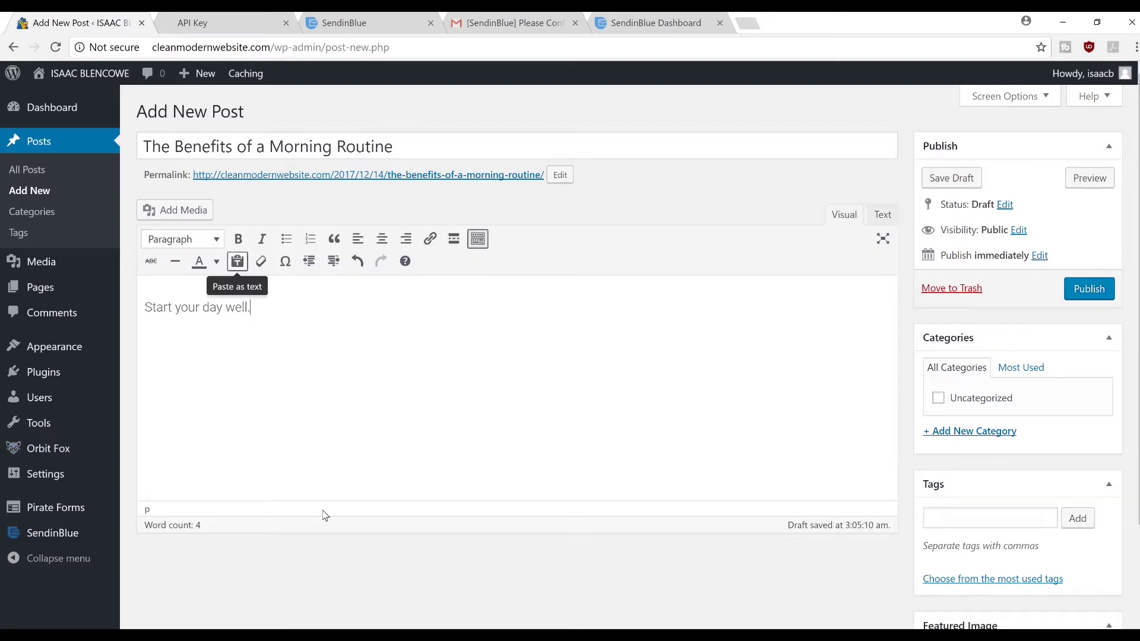
- From the end of the body sentence, pick the mountain photo in the media library
{"action": "left_click", "coordinate": [208, 392]}
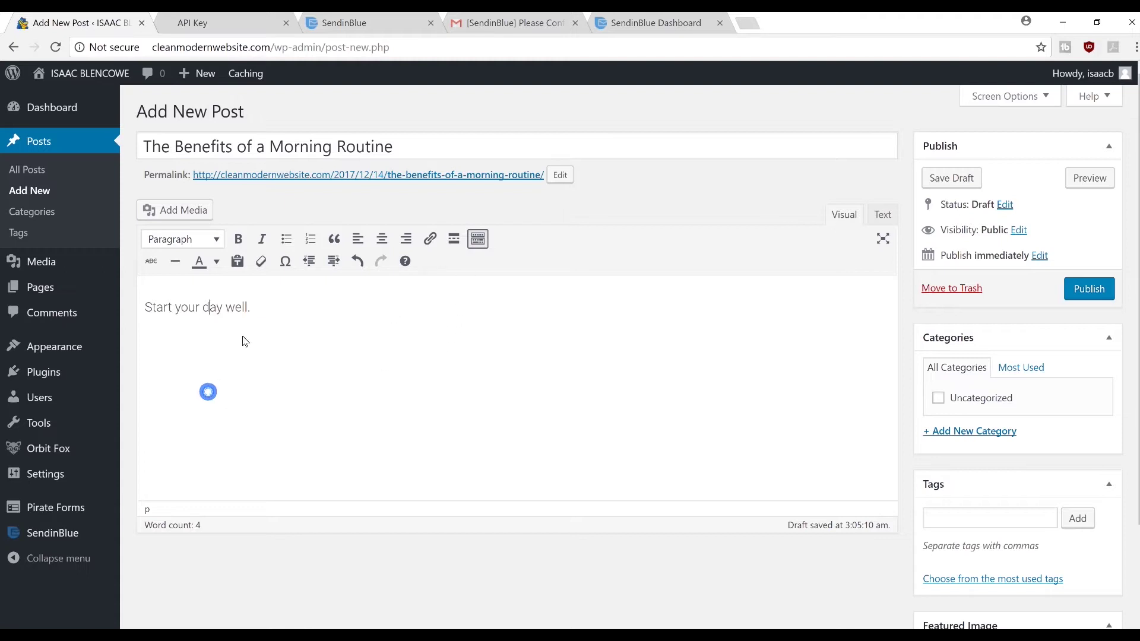
{"action": "left_click", "coordinate": [275, 313]}
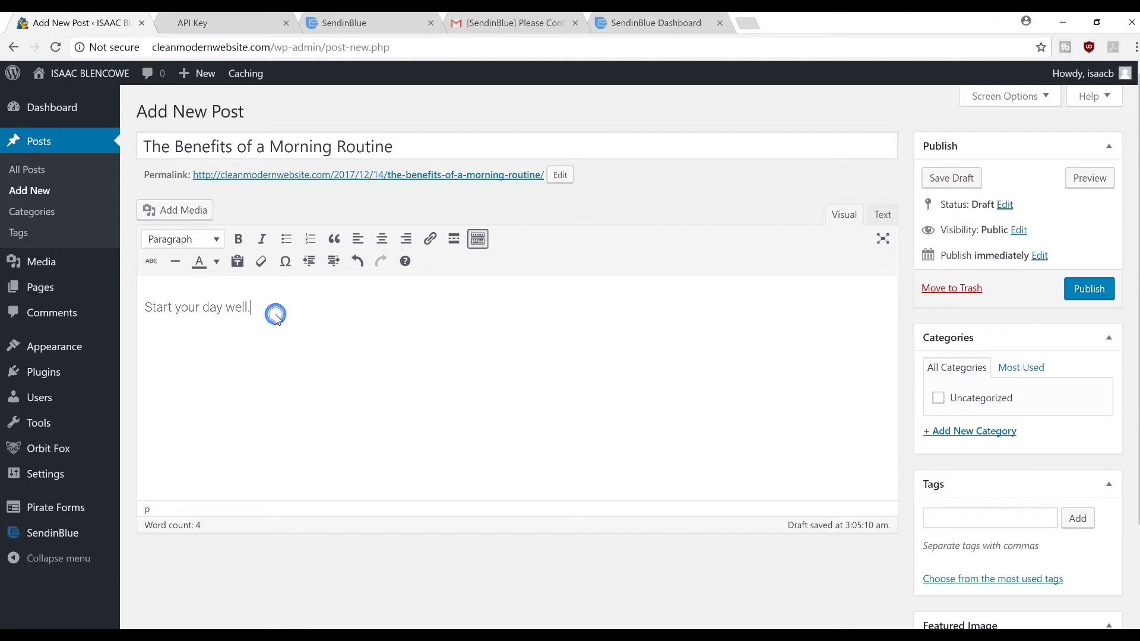
{"action": "left_click", "coordinate": [200, 219]}
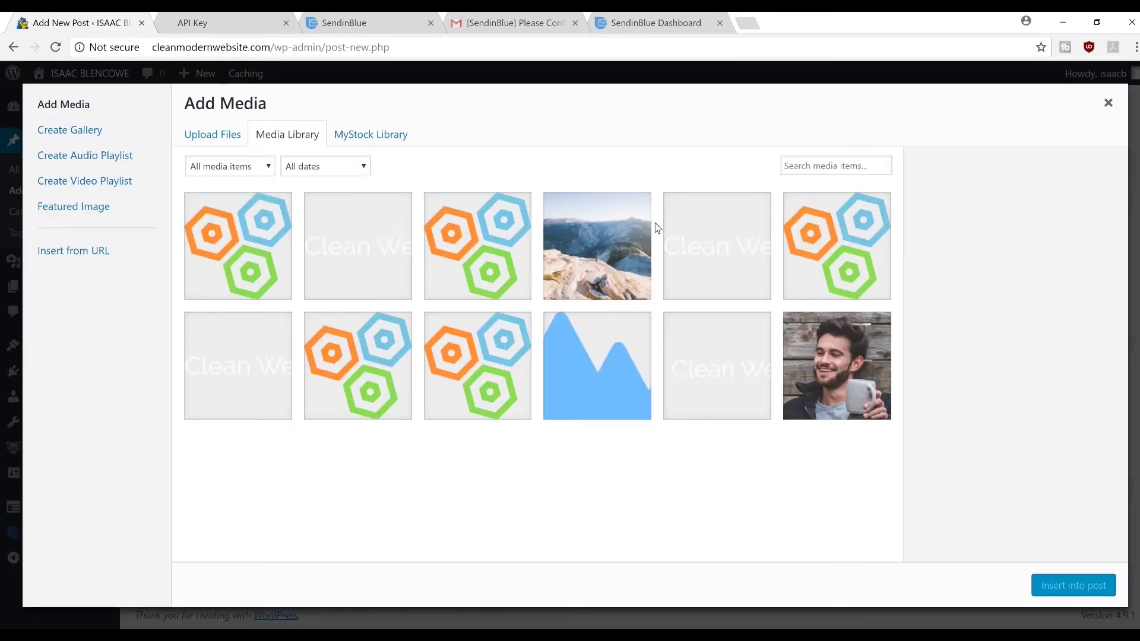
{"action": "left_click", "coordinate": [635, 218]}
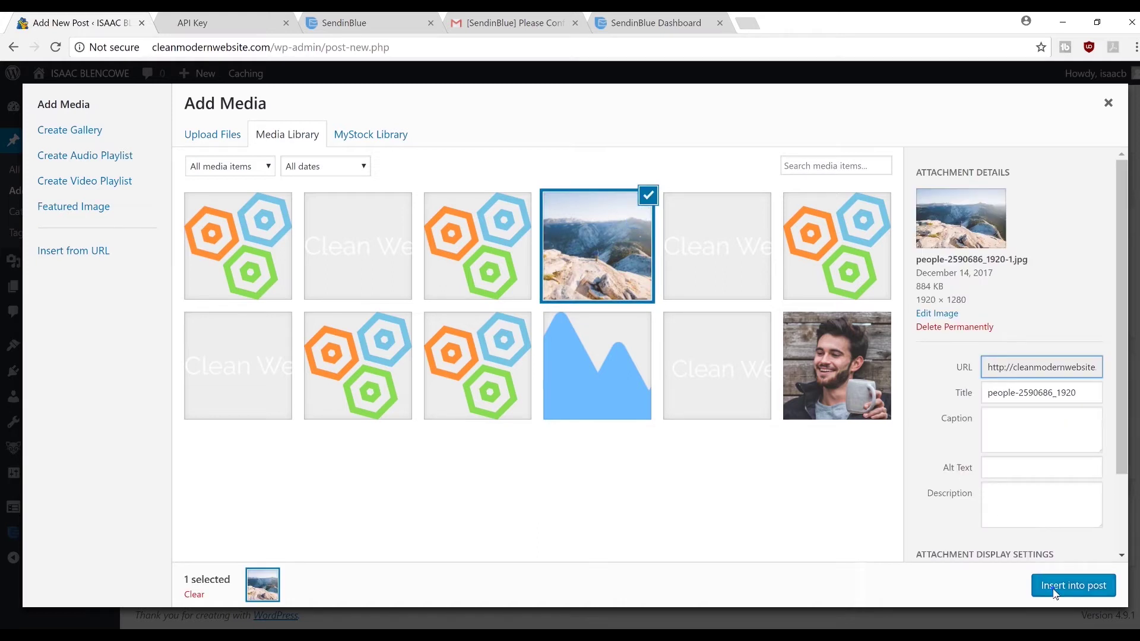
- Insert the mountain photo and move it above 'Start your day well.', which sits on its own line
{"action": "left_click", "coordinate": [1053, 588]}
{"action": "left_click", "coordinate": [285, 464]}
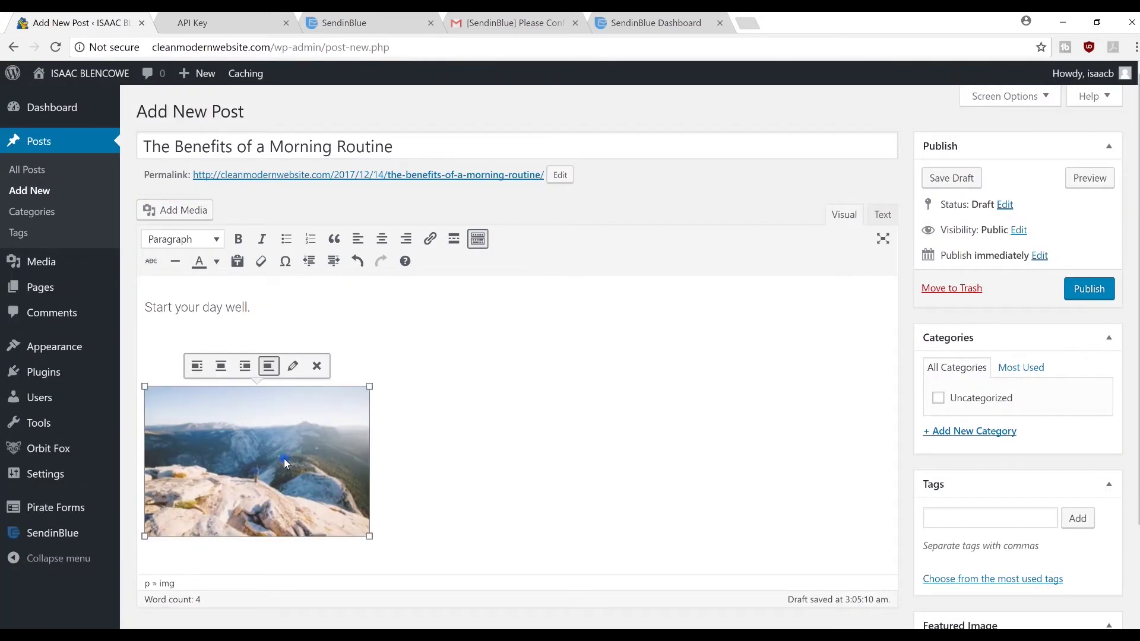
{"action": "left_click_drag", "start_coordinate": [215, 414], "coordinate": [151, 307]}
{"action": "left_click", "coordinate": [387, 445]}
{"action": "left_click", "coordinate": [380, 451]}
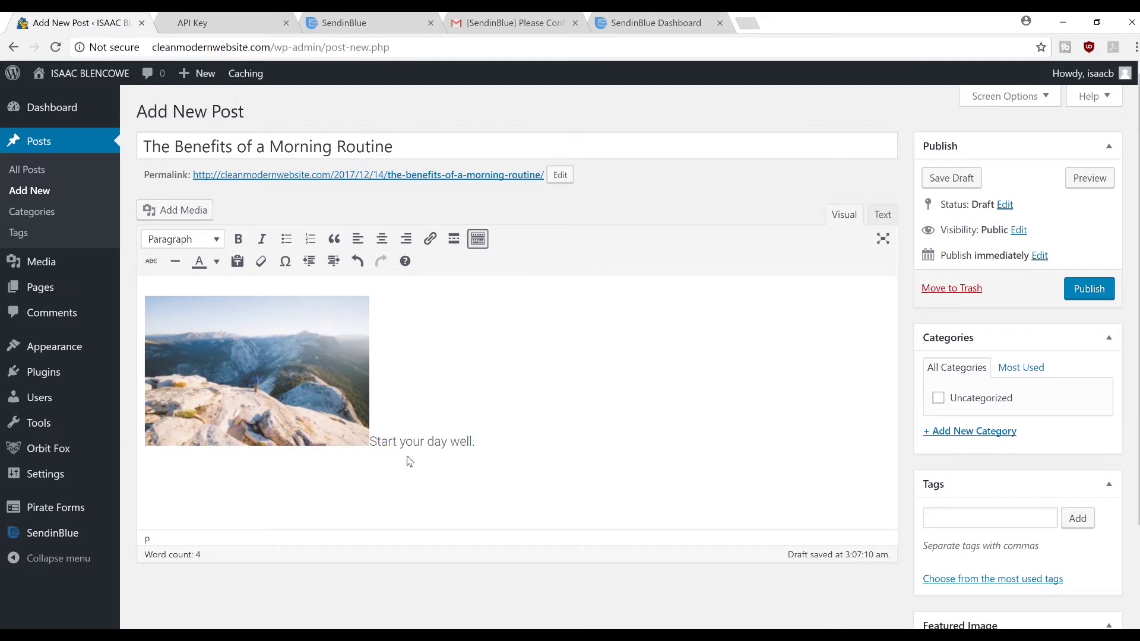
{"action": "key", "text": "Return"}
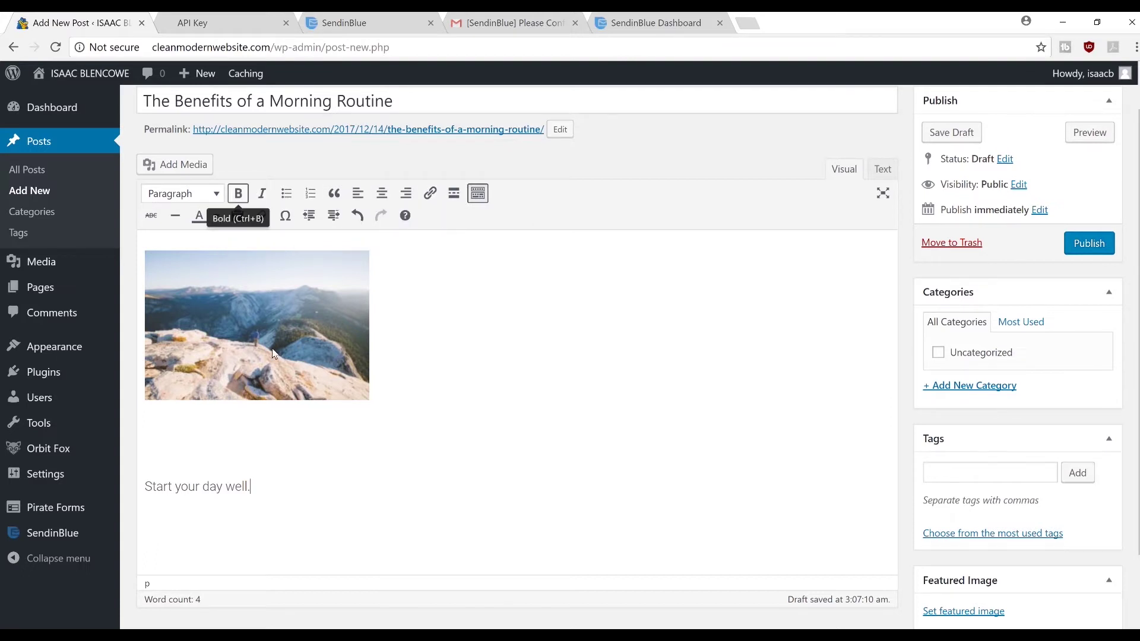
- Toggle bold on and off for 'Start your day well.' and open the featured image picker
{"action": "left_click_drag", "start_coordinate": [272, 485], "coordinate": [146, 469]}
{"action": "left_click", "coordinate": [236, 194]}
{"action": "left_click", "coordinate": [236, 194]}
{"action": "left_click", "coordinate": [298, 498]}
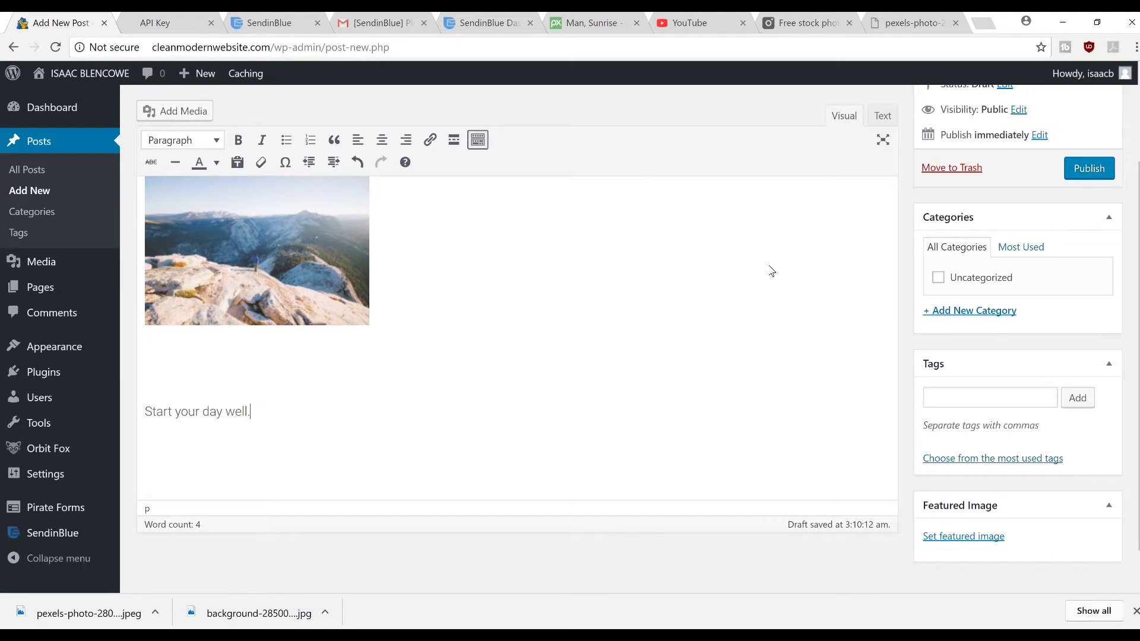
{"action": "left_click", "coordinate": [971, 536]}
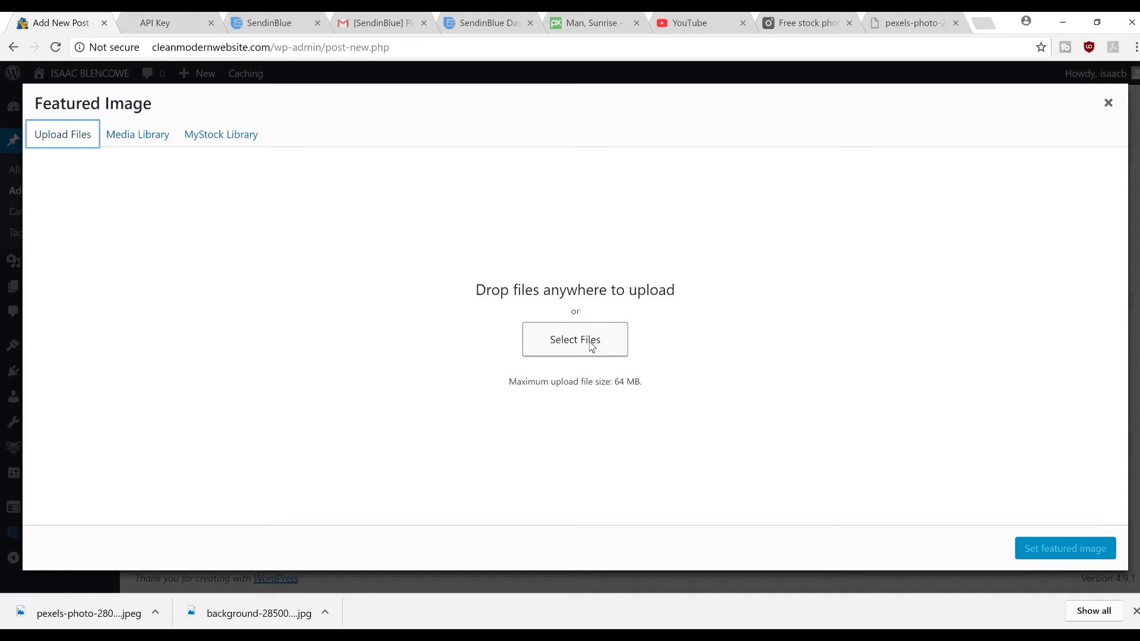
- Upload the downloaded alarm clock photo, set it as the featured image, and publish the post
{"action": "left_click_drag", "start_coordinate": [89, 614], "coordinate": [535, 340]}
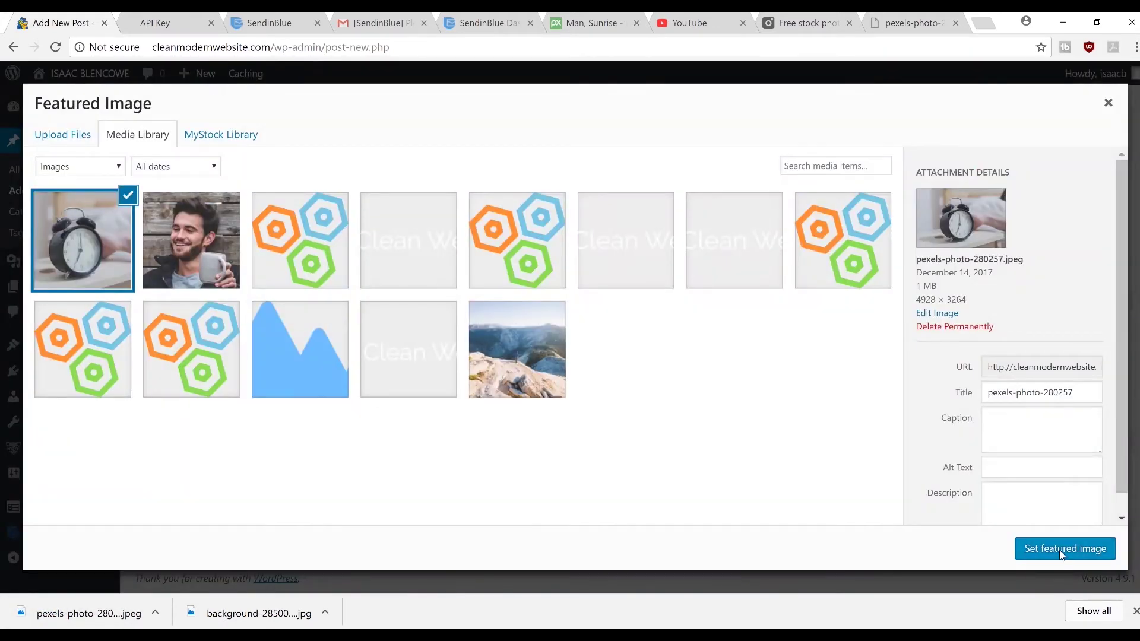
{"action": "left_click", "coordinate": [1063, 549]}
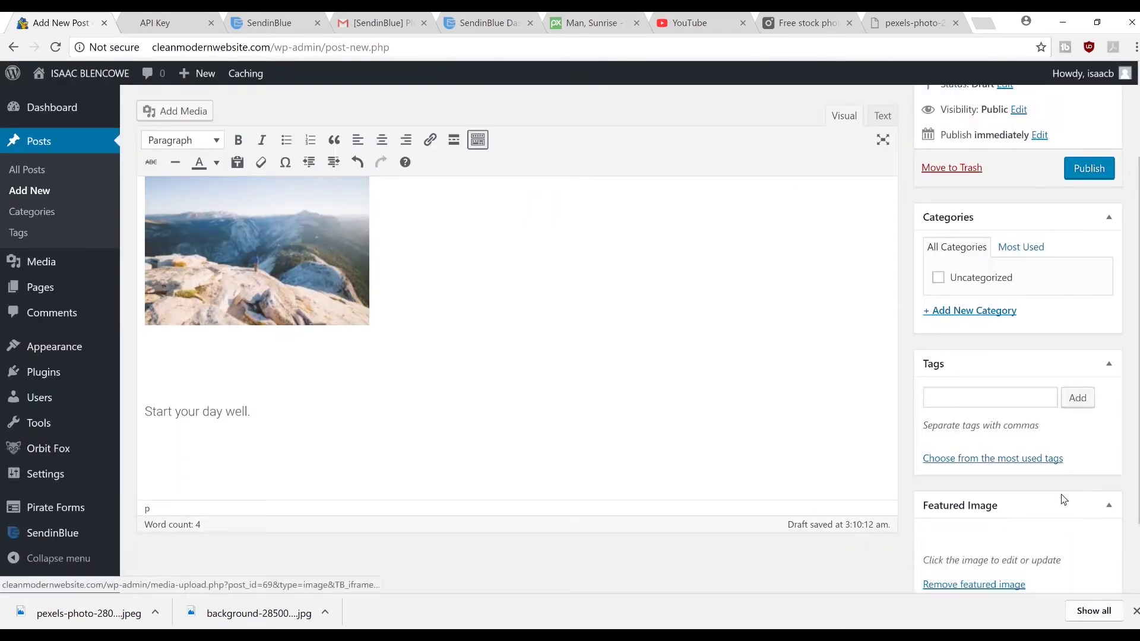
{"action": "scroll", "coordinate": [1111, 415], "scroll_direction": "up", "scroll_amount": 2}
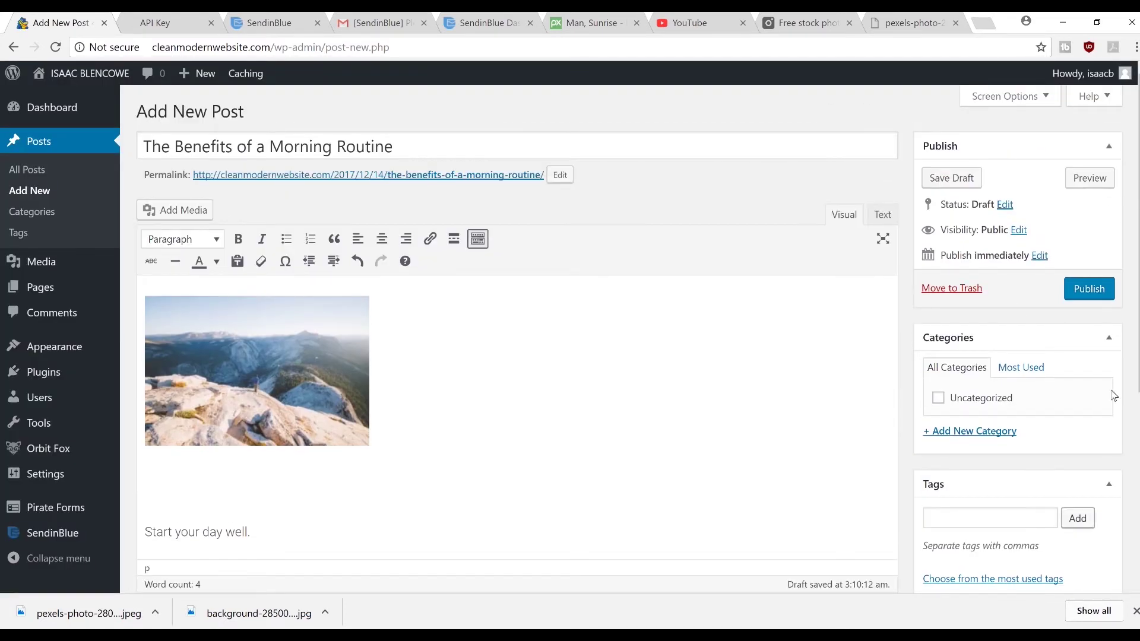
{"action": "left_click", "coordinate": [1089, 289]}
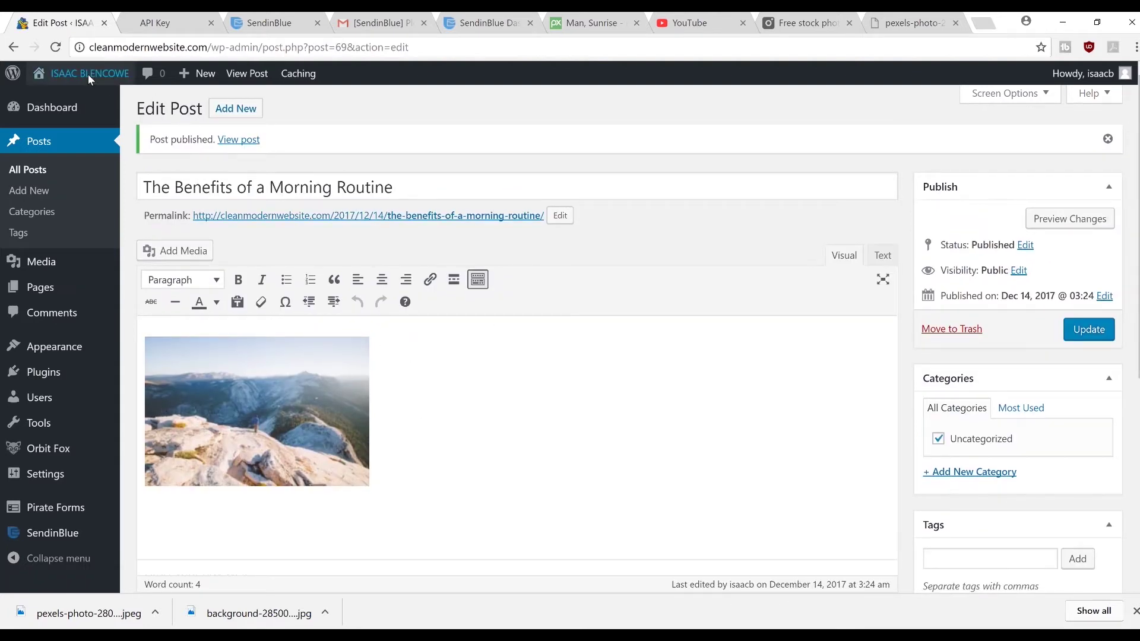
- Open the live site in a new tab and scroll through the homepage
{"action": "mouse_move", "coordinate": [89, 79]}
{"action": "right_click", "coordinate": [87, 101]}
{"action": "left_click", "coordinate": [88, 104]}
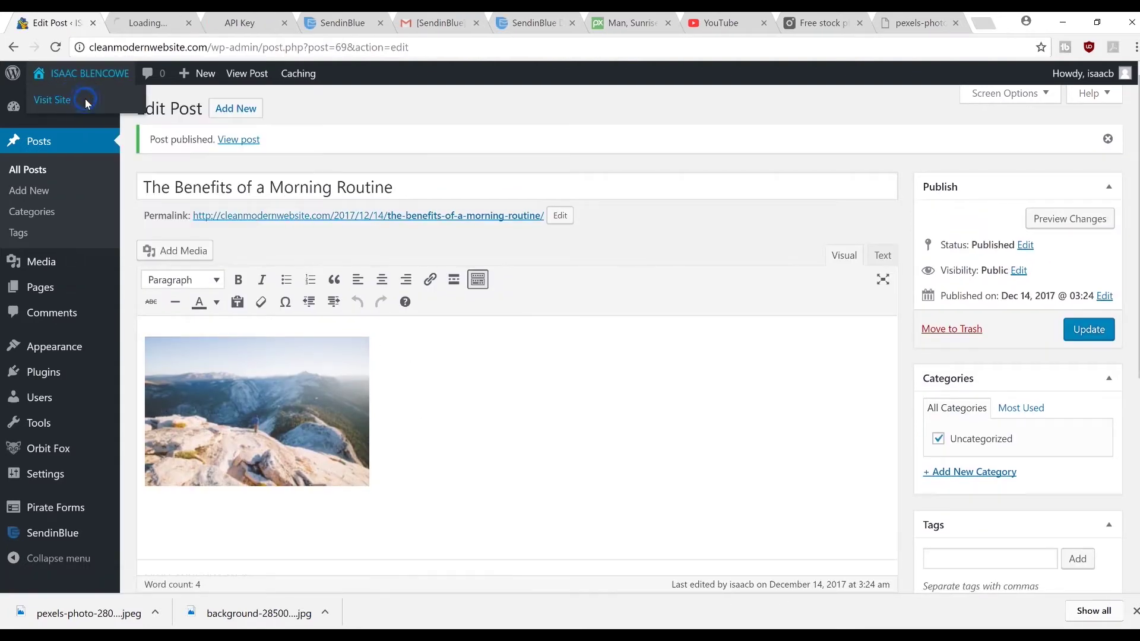
{"action": "left_click", "coordinate": [126, 20]}
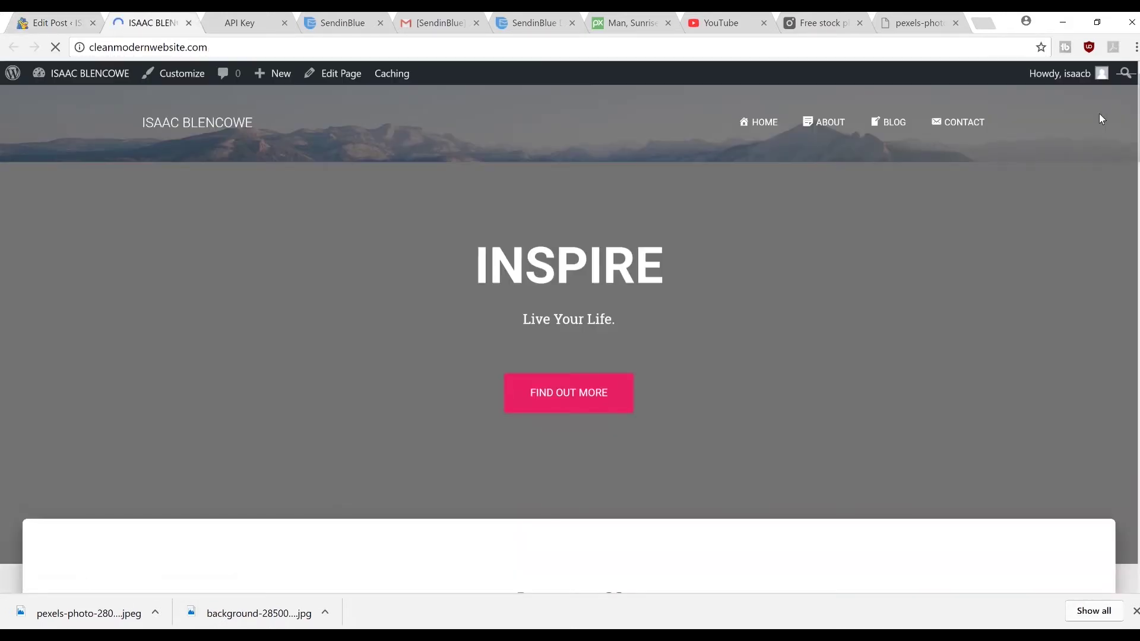
{"action": "scroll", "coordinate": [570, 325], "scroll_direction": "down", "scroll_amount": 10}
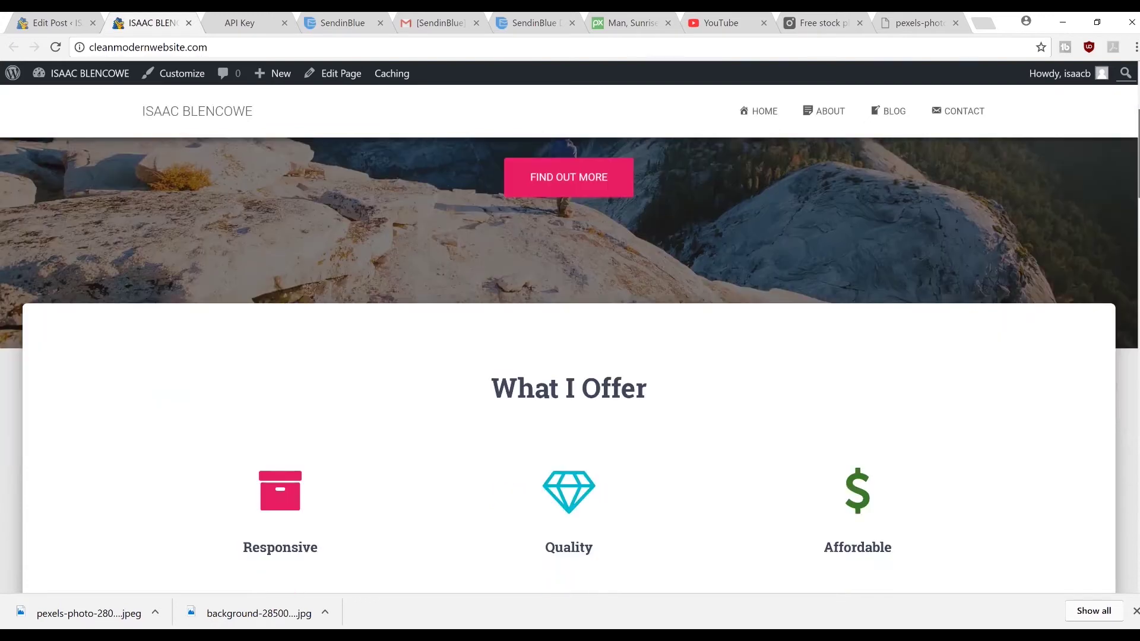
{"action": "scroll", "coordinate": [753, 236], "scroll_direction": "down", "scroll_amount": 12}
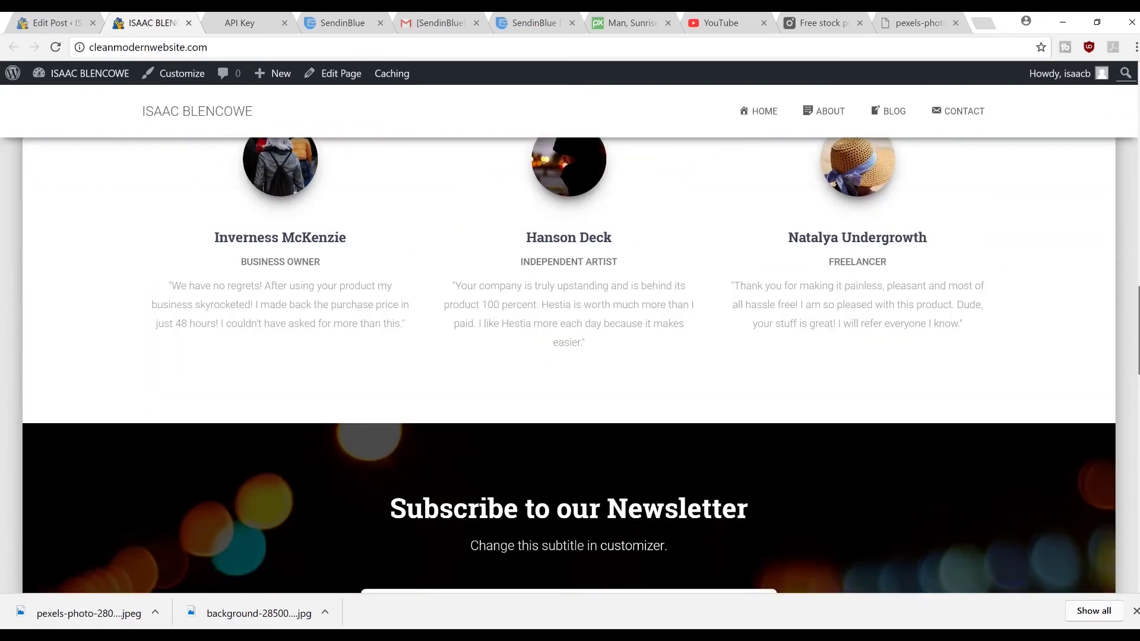
{"action": "scroll", "coordinate": [753, 236], "scroll_direction": "down", "scroll_amount": 3}
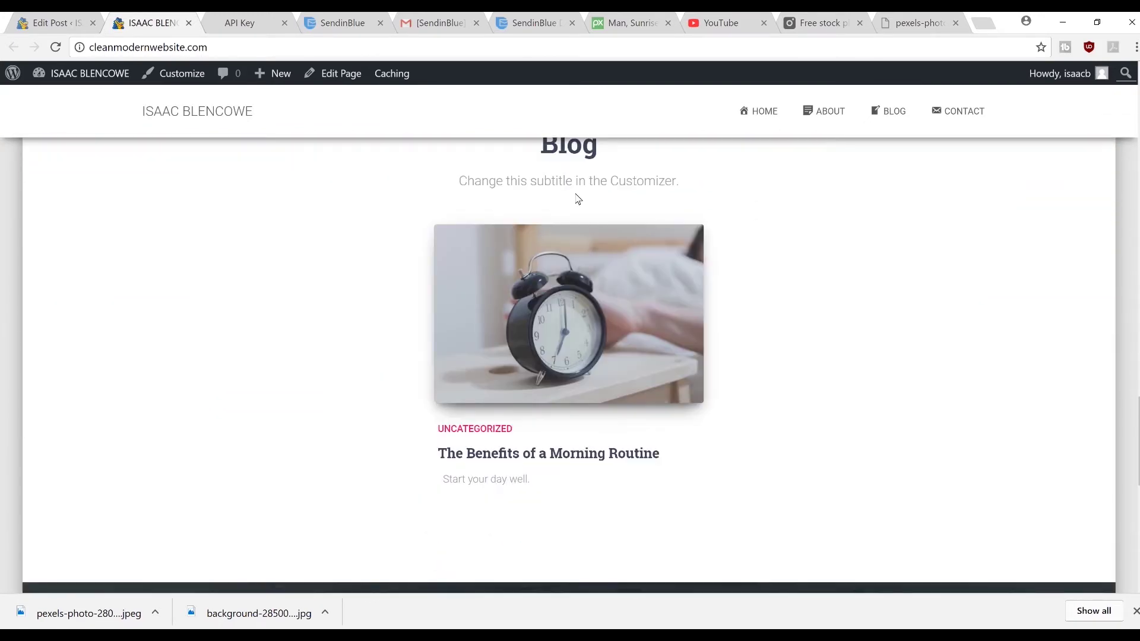
{"action": "scroll", "coordinate": [587, 298], "scroll_direction": "up", "scroll_amount": 3}
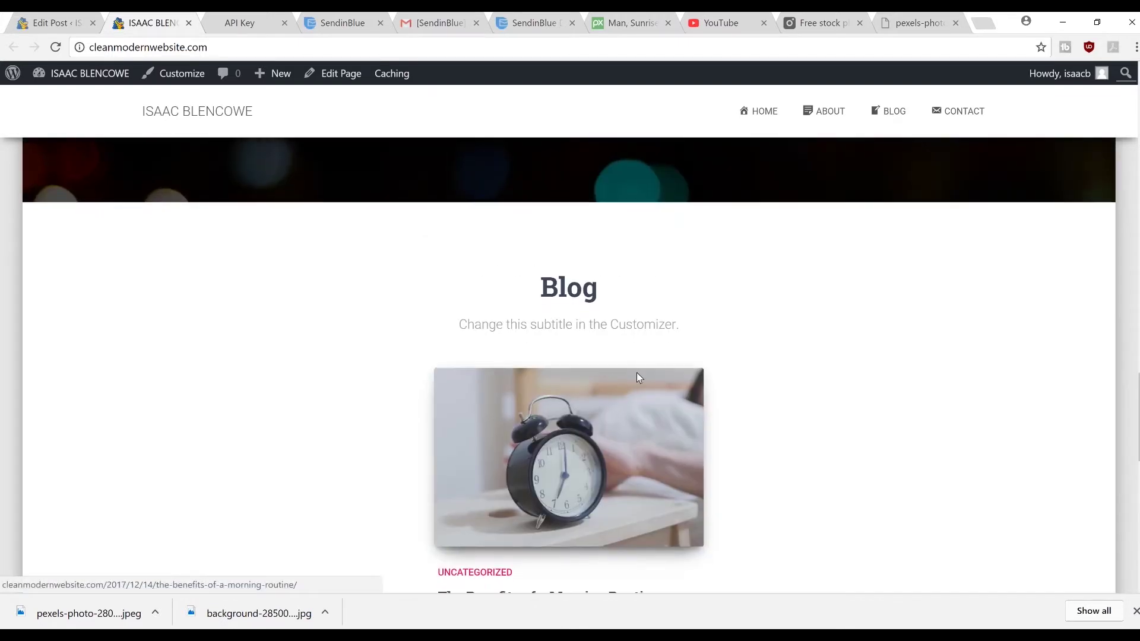
{"action": "scroll", "coordinate": [636, 372], "scroll_direction": "down", "scroll_amount": 1}
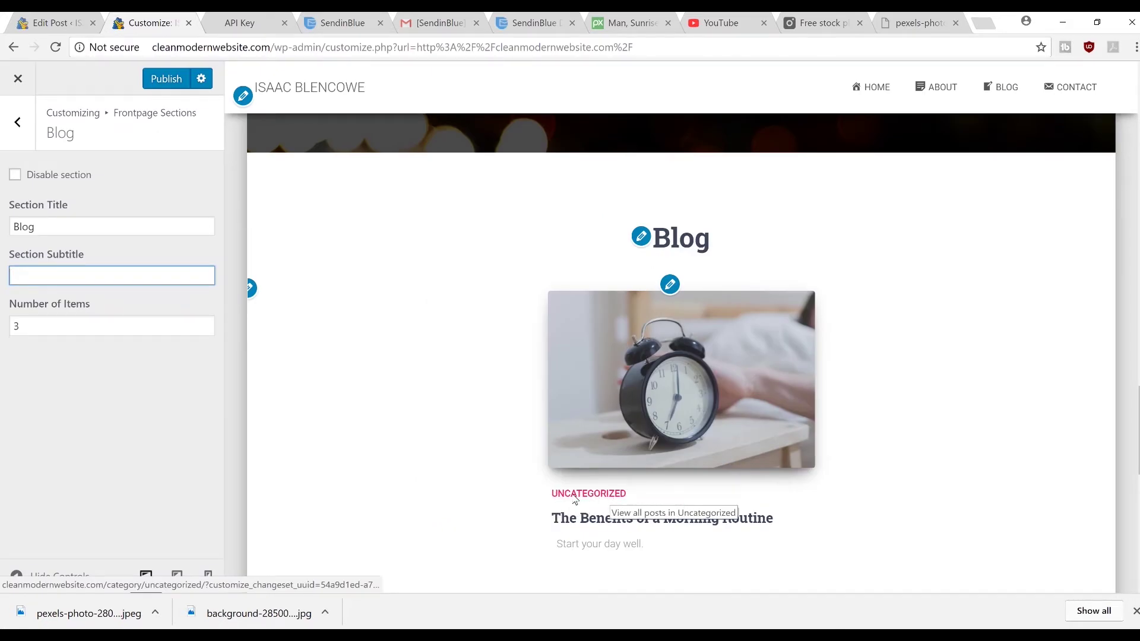
- Publish the cleared Blog section subtitle and return to the admin Dashboard
{"action": "left_click", "coordinate": [160, 84]}
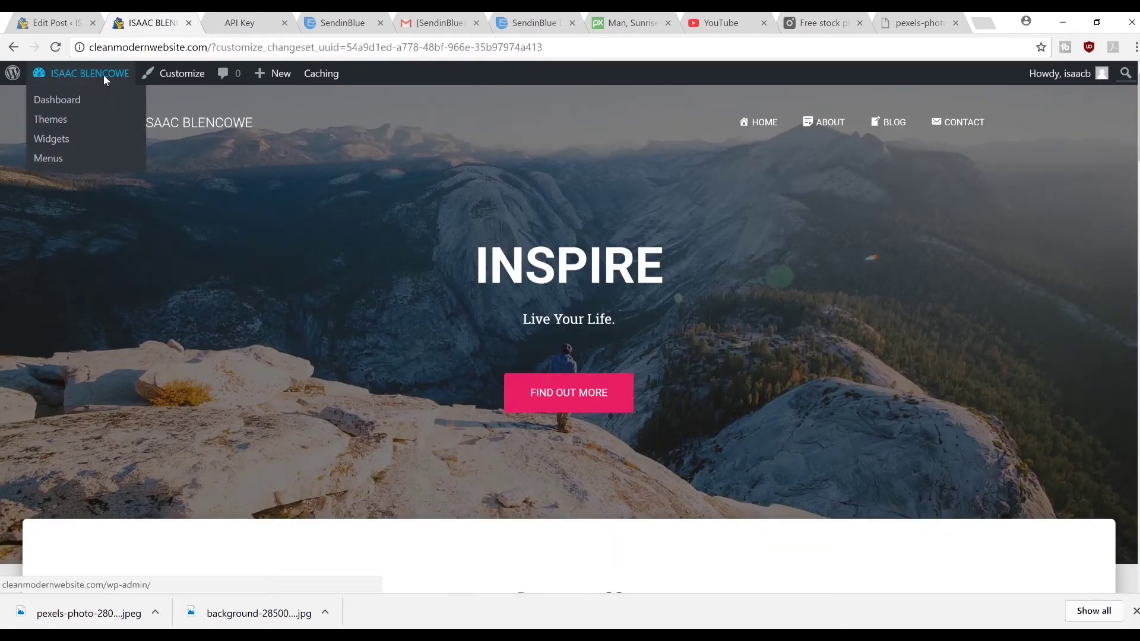
{"action": "left_click", "coordinate": [103, 75]}
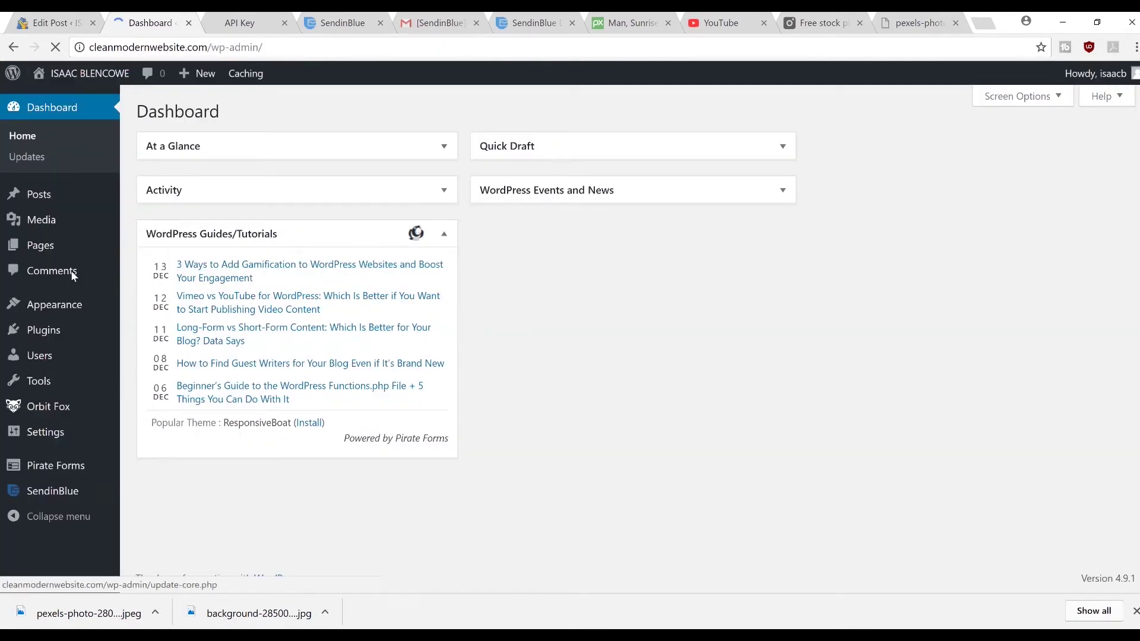
{"action": "mouse_move", "coordinate": [69, 200]}
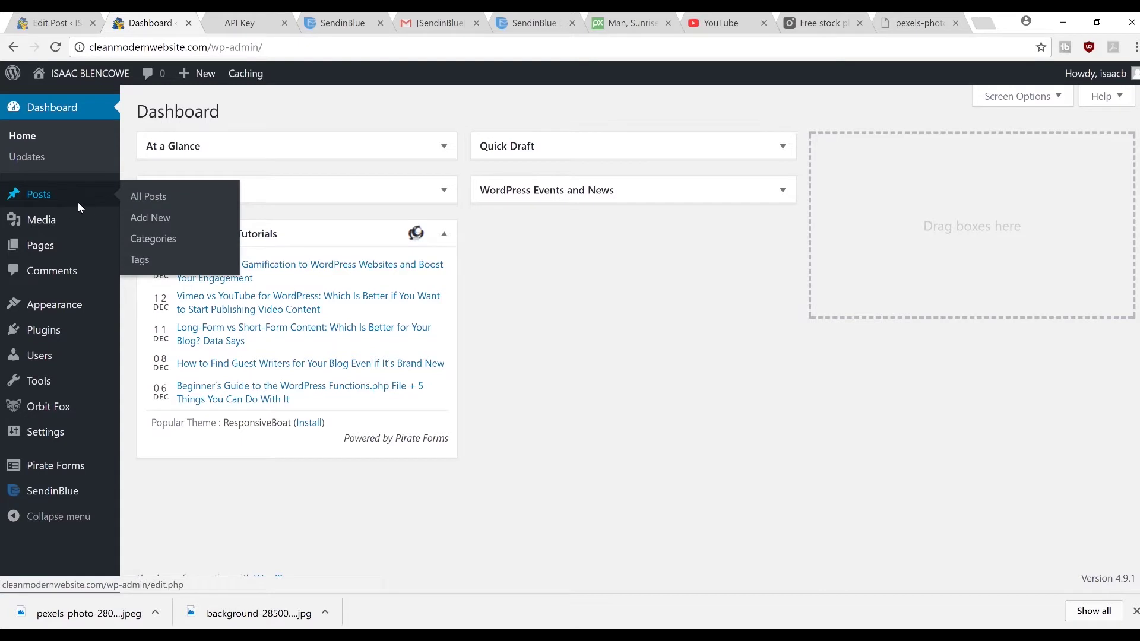
- Under Posts > Categories add 'Motivation' (slug motivation), then edit Uncategorized
{"action": "left_click", "coordinate": [176, 239]}
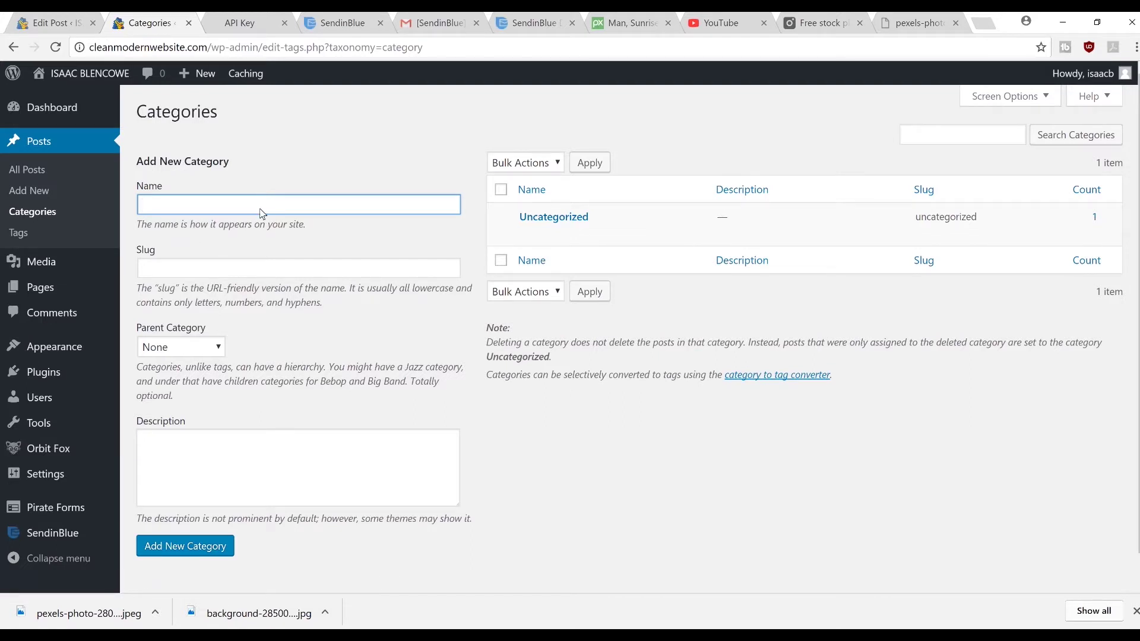
{"action": "type", "text": "otivation"}
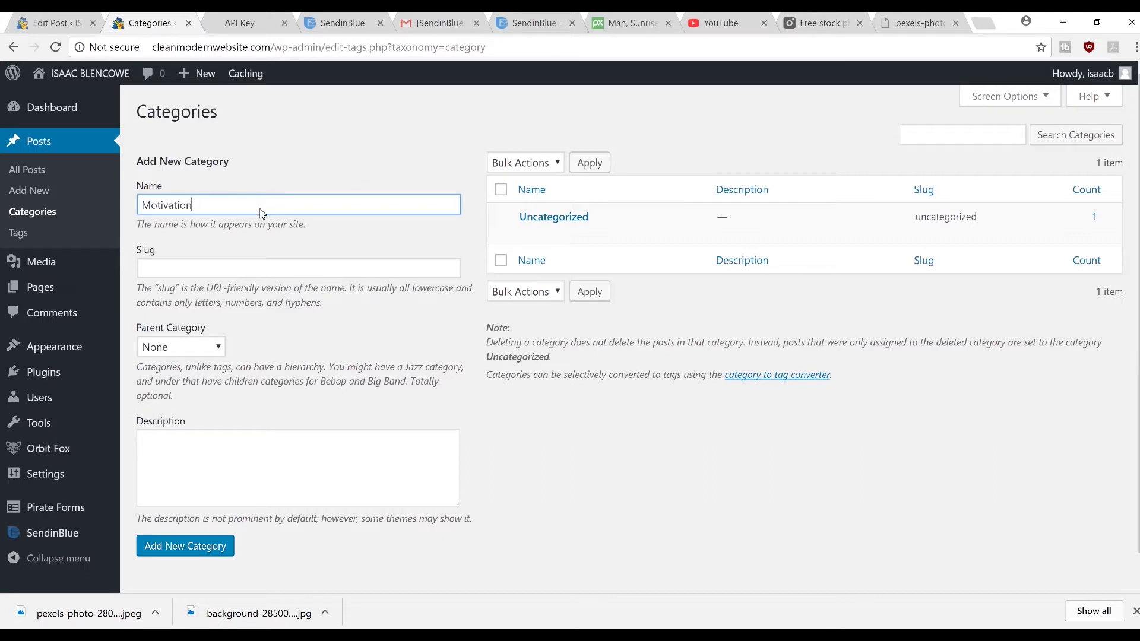
{"action": "left_click", "coordinate": [189, 285]}
{"action": "type", "text": "motivation"}
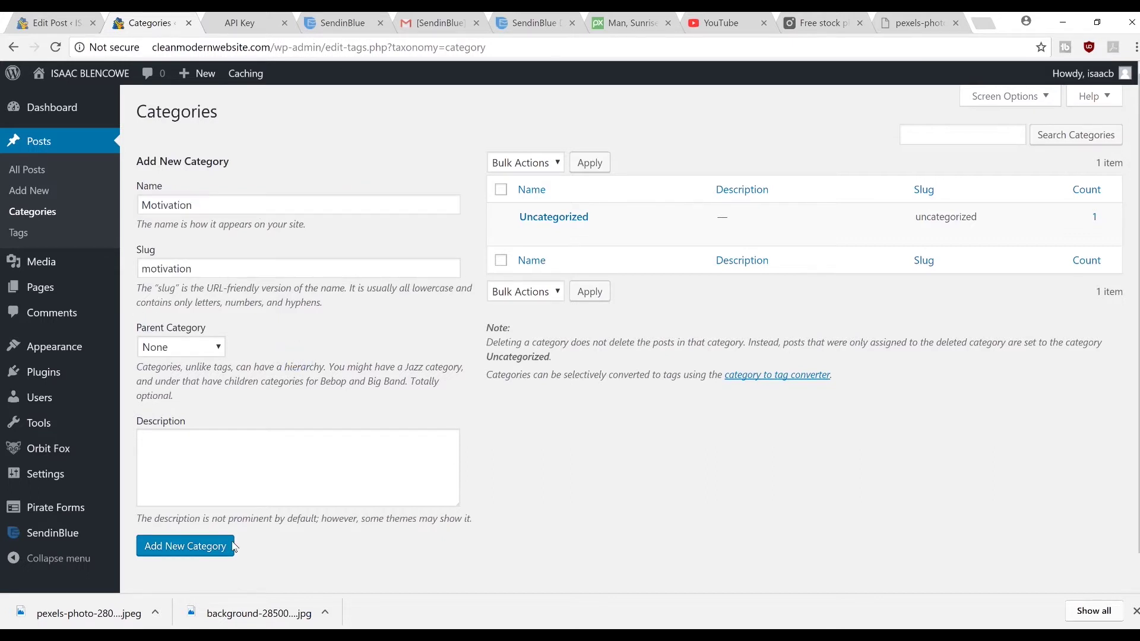
{"action": "left_click", "coordinate": [219, 549]}
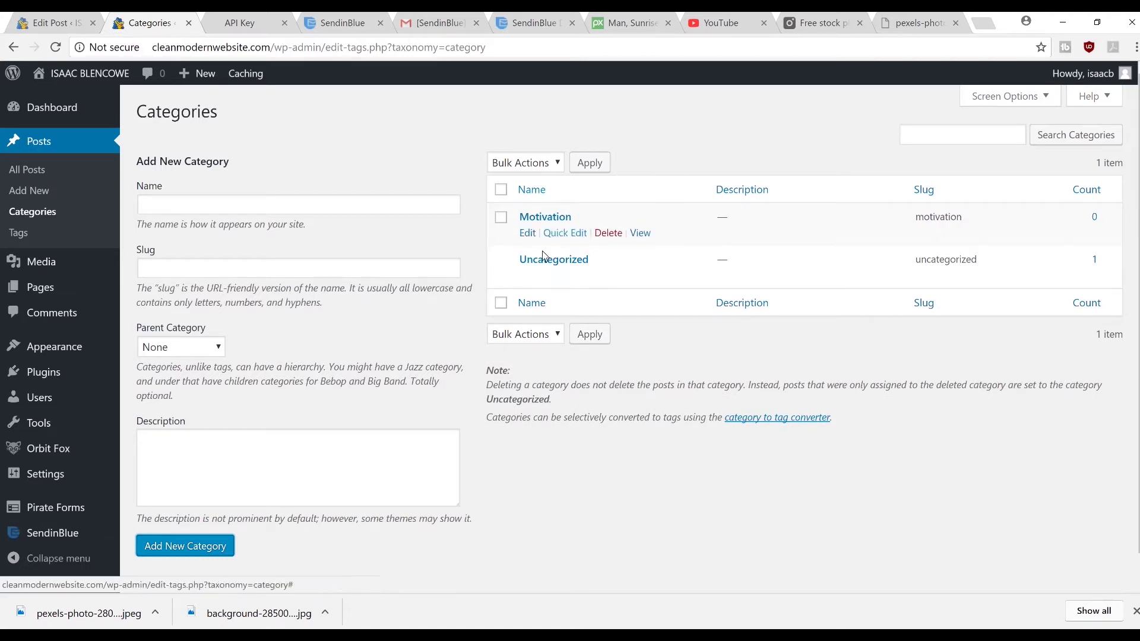
{"action": "left_click", "coordinate": [536, 277]}
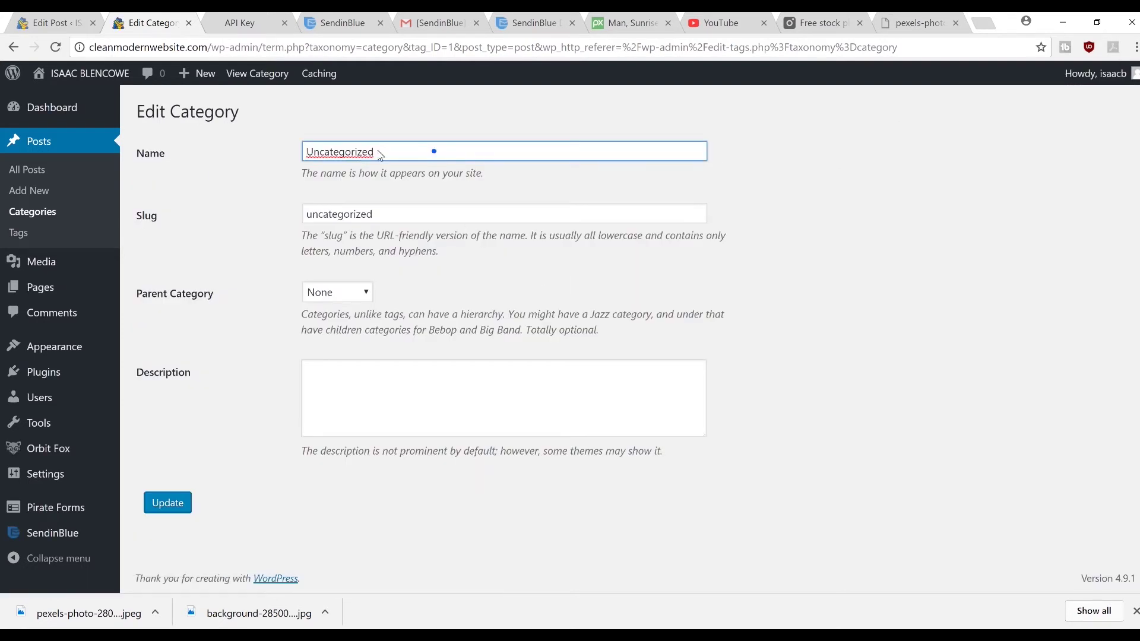
- Rename Uncategorized to 'Self Development', clear the old slug so it becomes self-development, and update
{"action": "double_click", "coordinate": [434, 151]}
{"action": "type", "text": "Self Devel"}
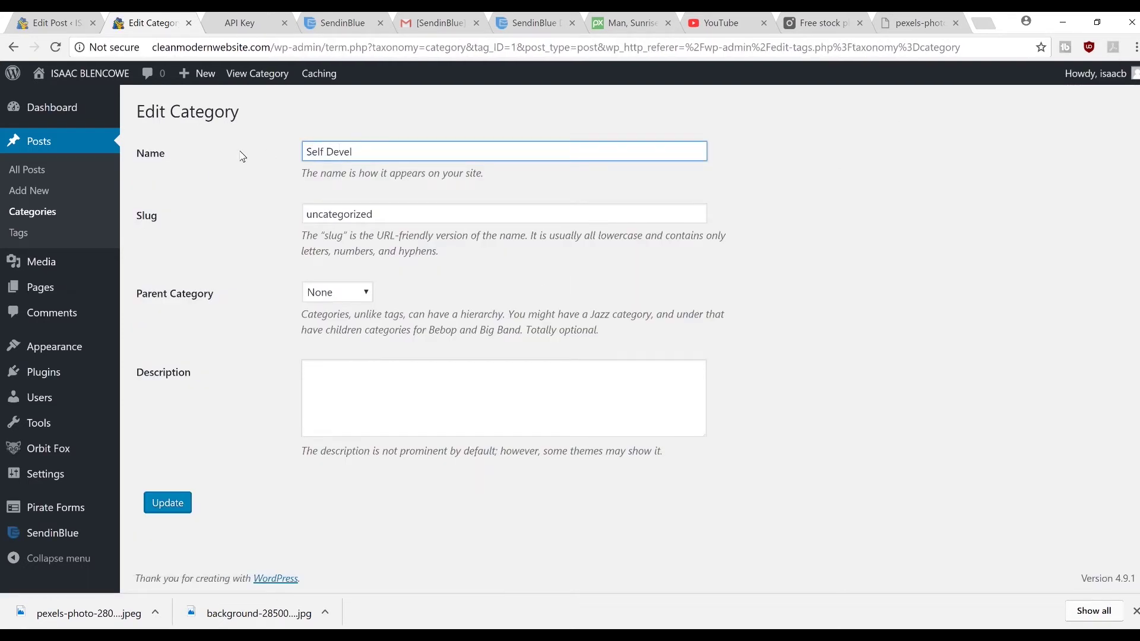
{"action": "type", "text": "opment"}
{"action": "key", "text": "Tab"}
{"action": "key", "text": "BackSpace"}
{"action": "left_click", "coordinate": [169, 503]}
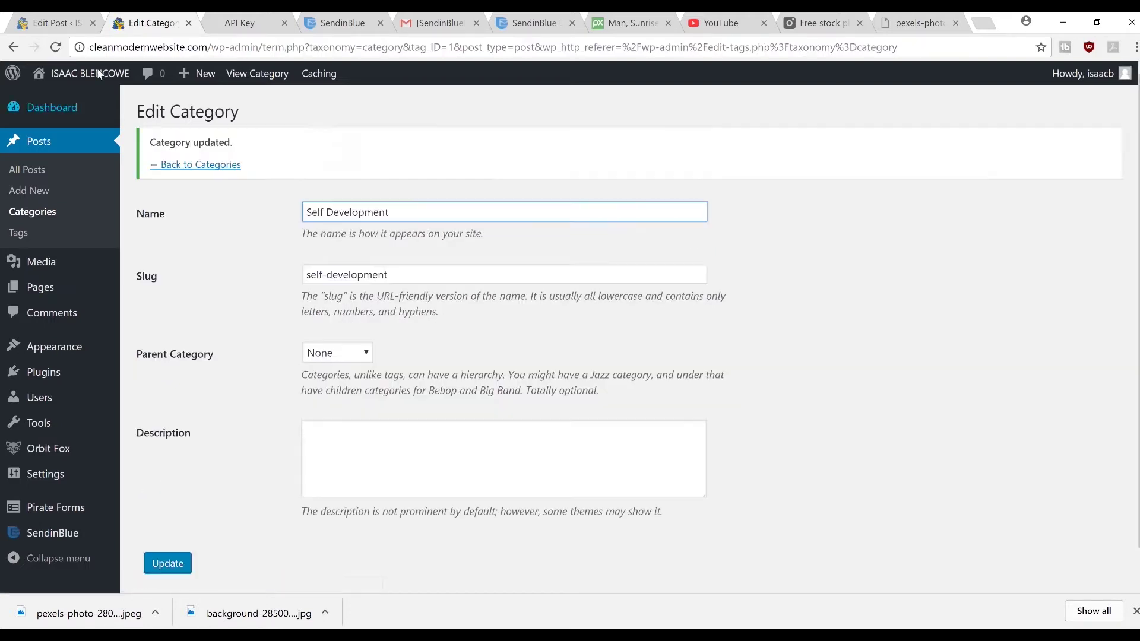
{"action": "mouse_move", "coordinate": [99, 74]}
{"action": "left_click", "coordinate": [73, 91]}
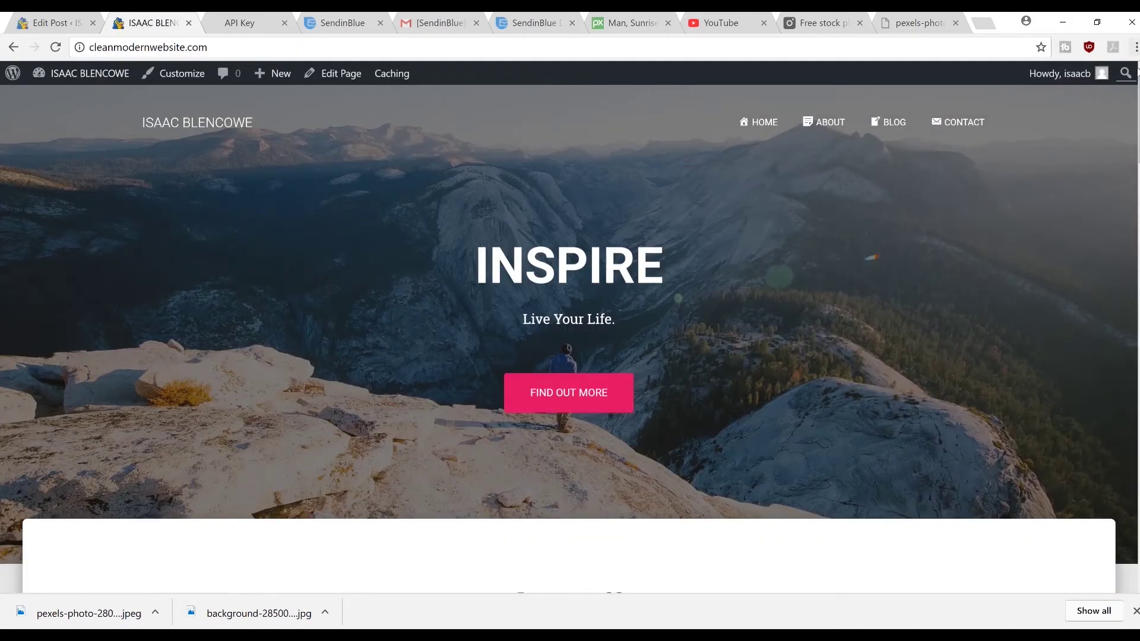
- Scroll the live homepage to the Blog section to check the post, and dismiss the downloads bar
{"action": "scroll", "coordinate": [699, 201], "scroll_direction": "down", "scroll_amount": 8}
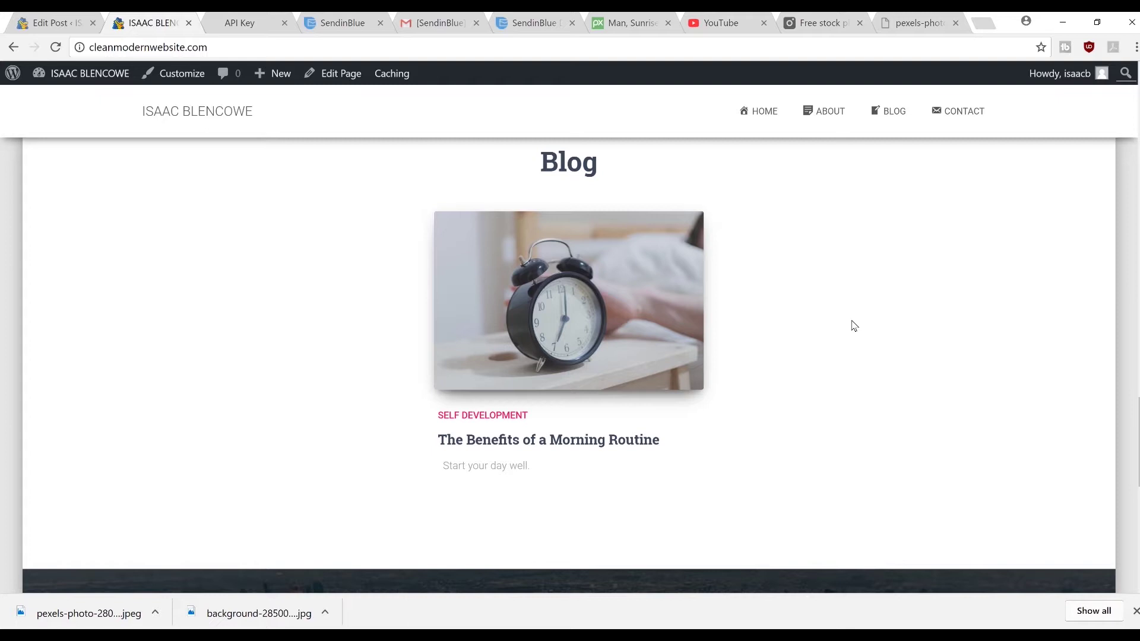
{"action": "left_click", "coordinate": [1135, 611]}
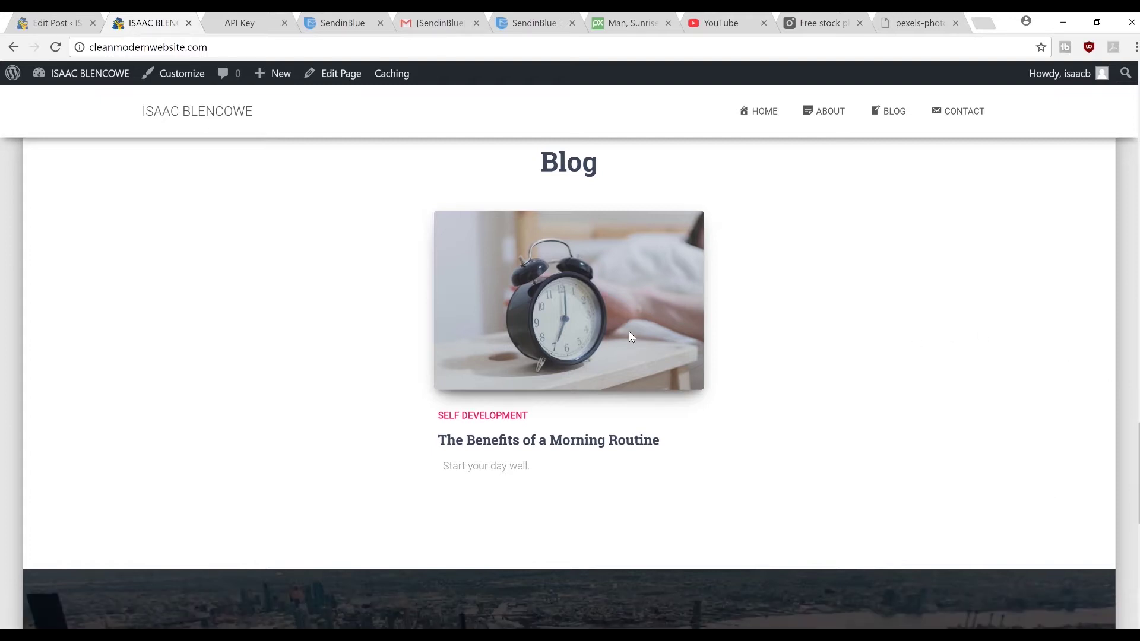
{"action": "left_click", "coordinate": [178, 81]}
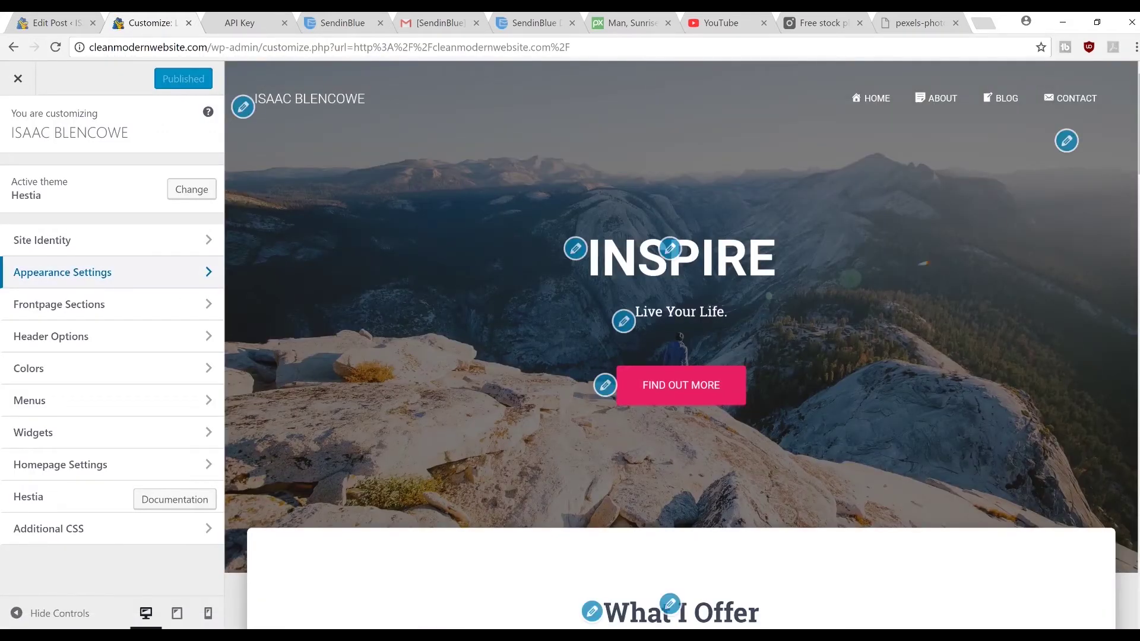
- Delete the placeholder subtitle of the Subscribe to our Newsletter section in the Customizer
{"action": "scroll", "coordinate": [682, 344], "scroll_direction": "down", "scroll_amount": 7}
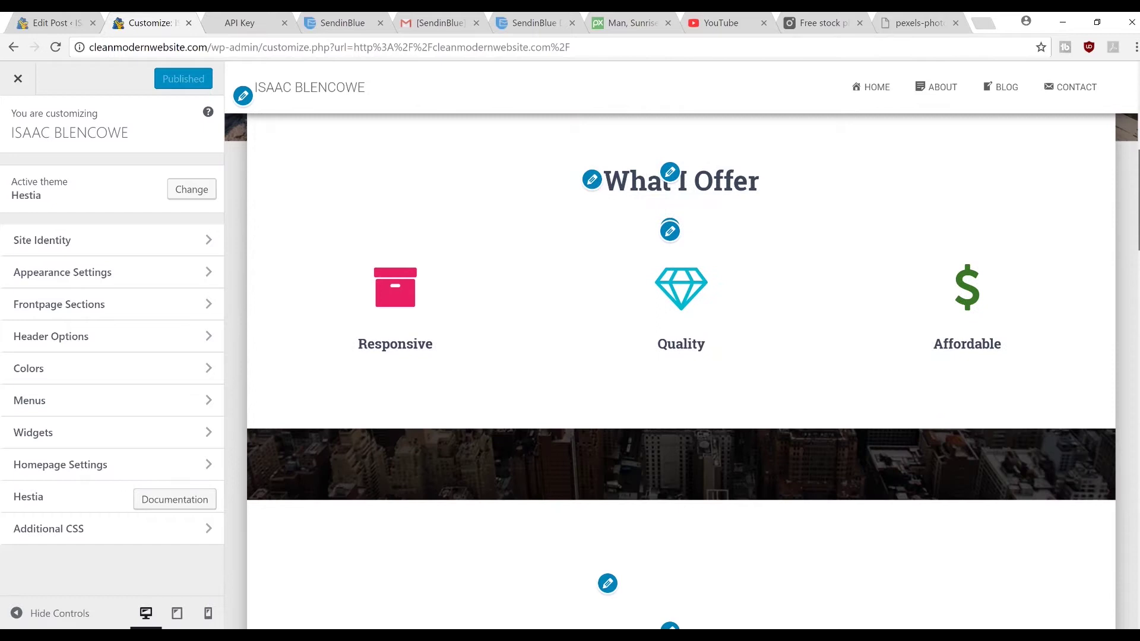
{"action": "scroll", "coordinate": [1136, 394], "scroll_direction": "down", "scroll_amount": 10}
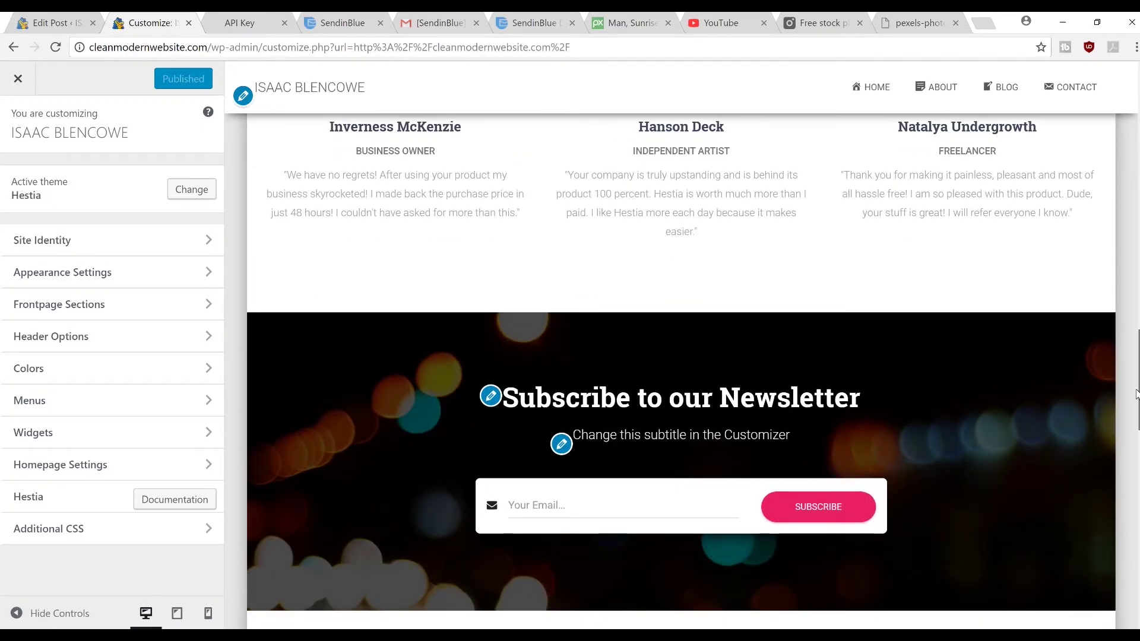
{"action": "scroll", "coordinate": [1136, 395], "scroll_direction": "down", "scroll_amount": 2}
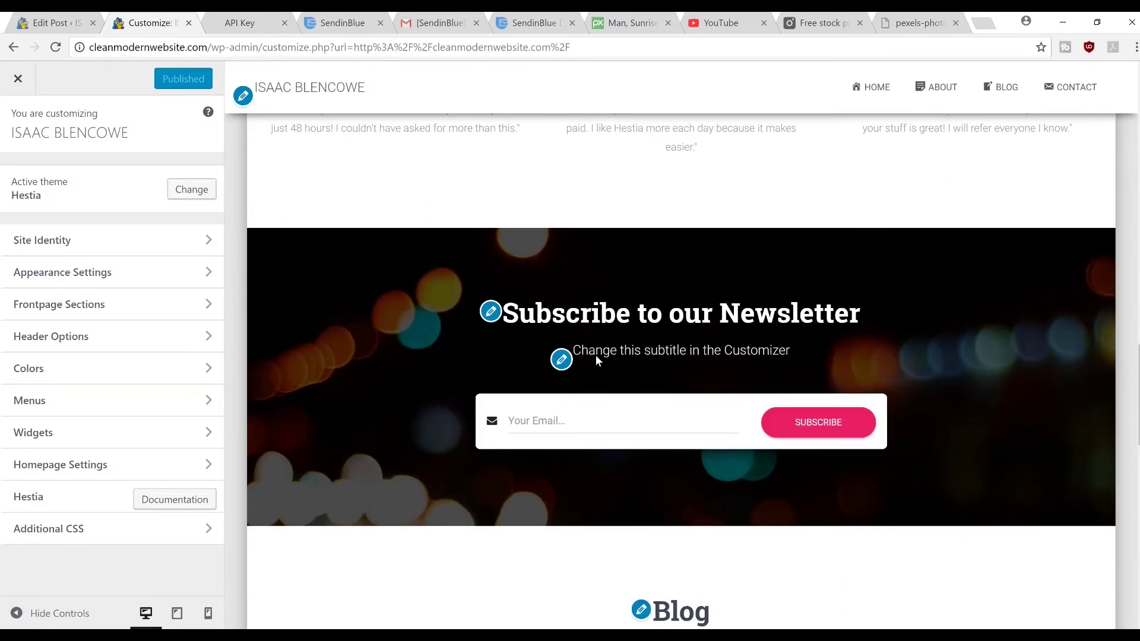
{"action": "left_click", "coordinate": [561, 360]}
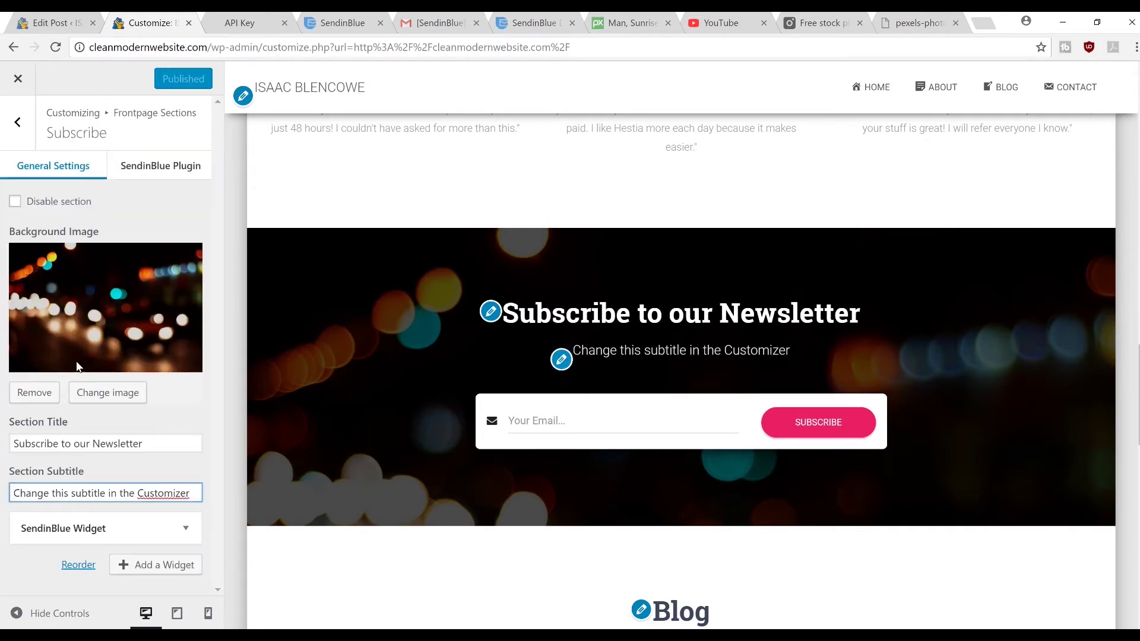
{"action": "left_click_drag", "start_coordinate": [191, 493], "coordinate": [10, 494]}
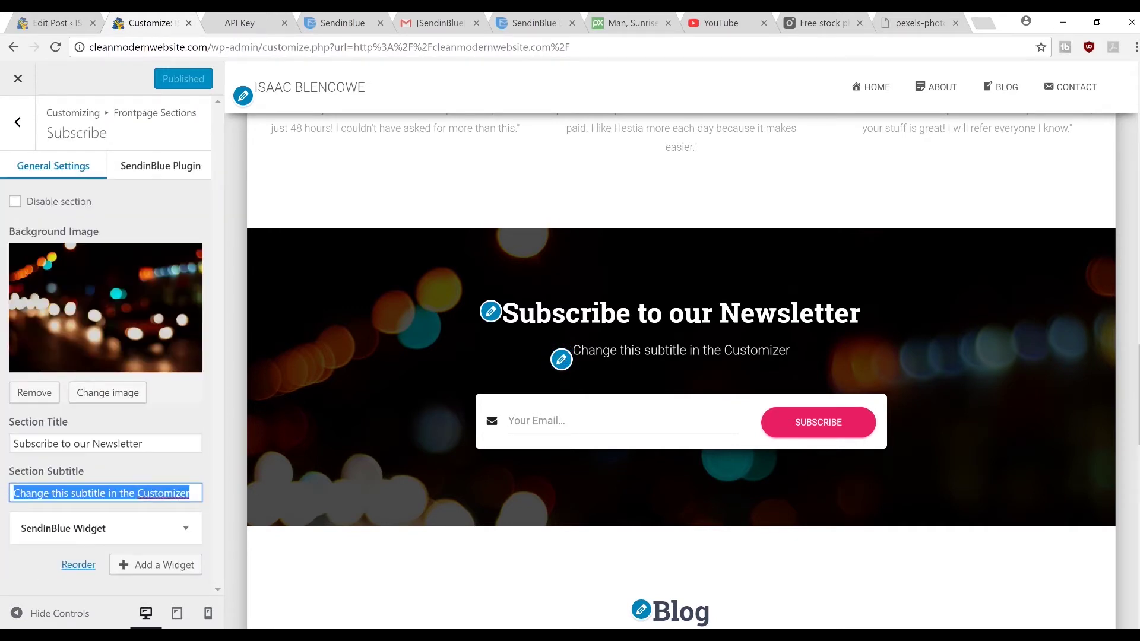
{"action": "key", "text": "BackSpace"}
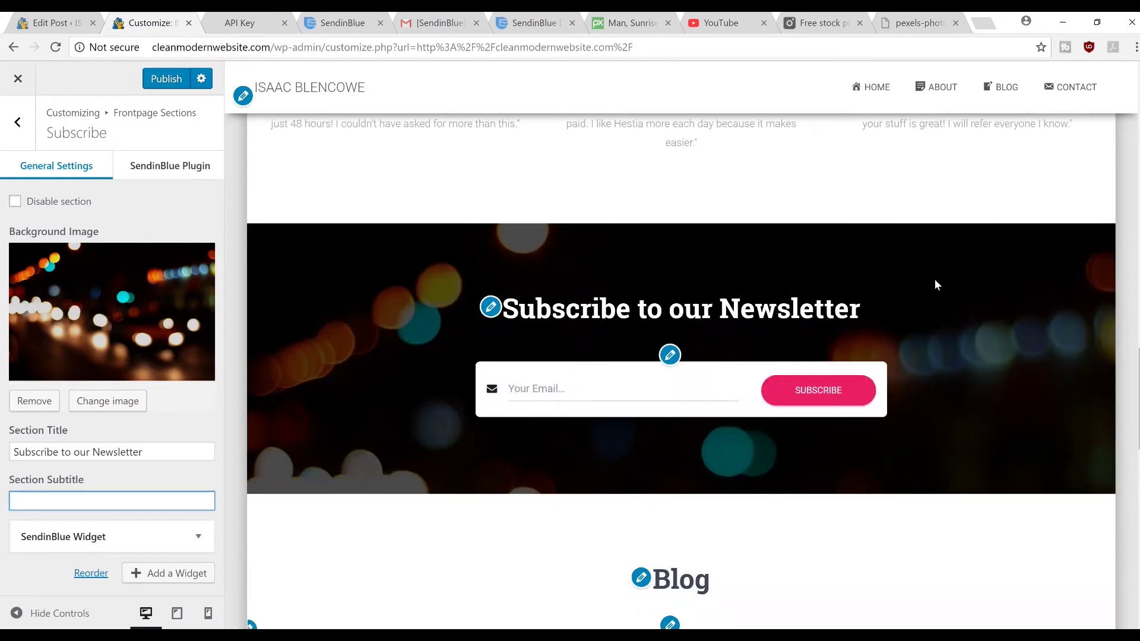
- Scroll further down the preview and open the Get in Touch contact section settings
{"action": "scroll", "coordinate": [934, 282], "scroll_direction": "down", "scroll_amount": 5}
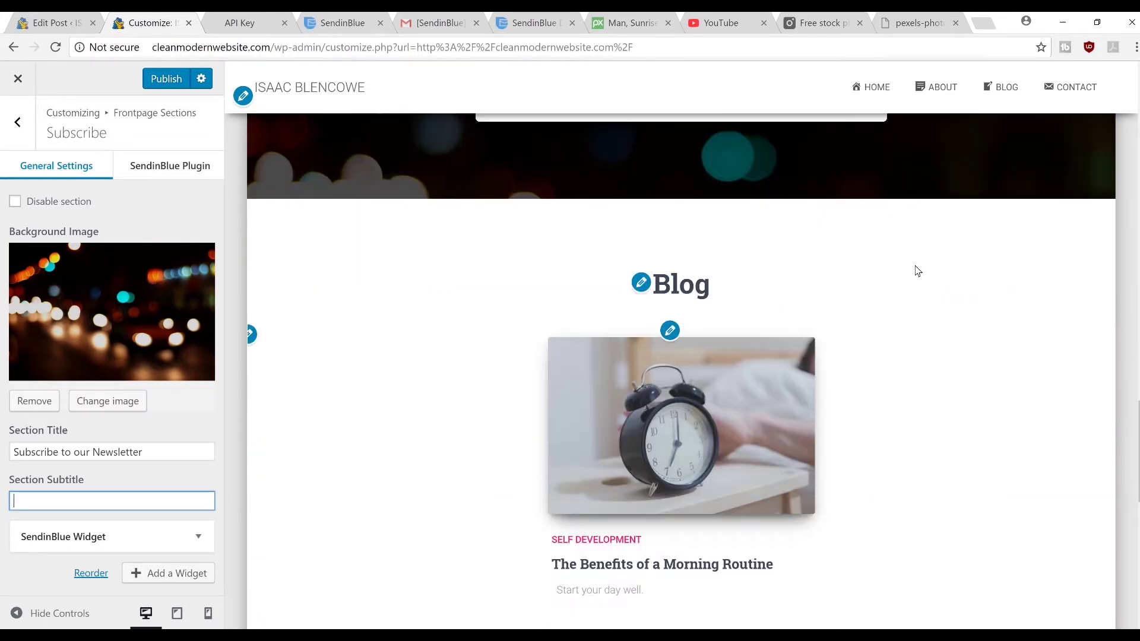
{"action": "scroll", "coordinate": [918, 271], "scroll_direction": "down", "scroll_amount": 5}
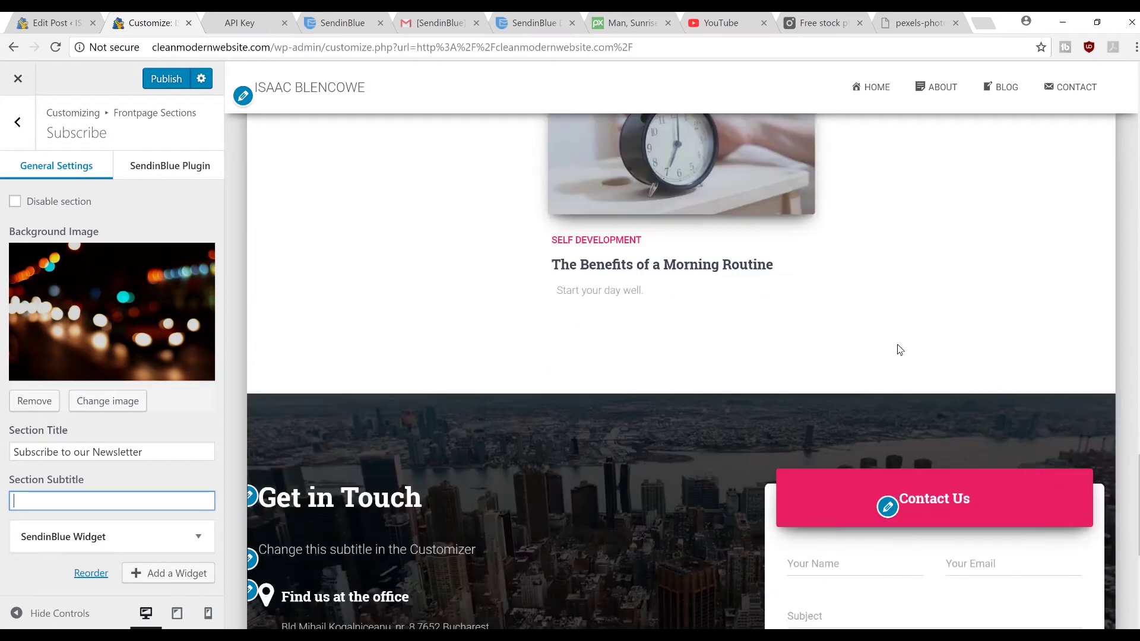
{"action": "scroll", "coordinate": [746, 376], "scroll_direction": "down", "scroll_amount": 1}
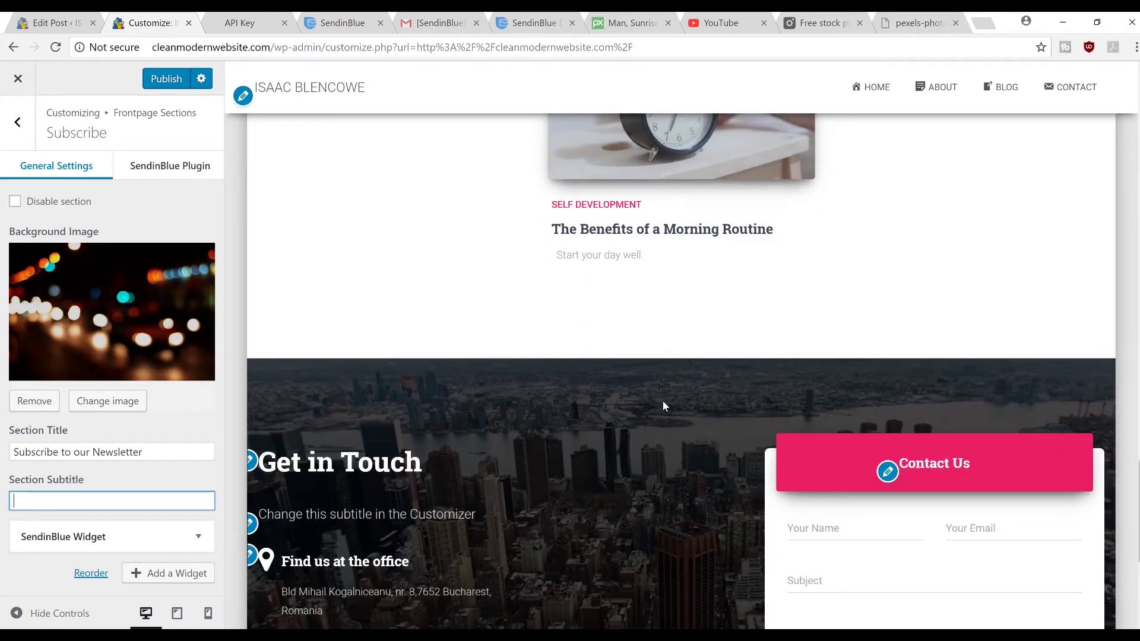
{"action": "scroll", "coordinate": [656, 394], "scroll_direction": "down", "scroll_amount": 1}
{"action": "scroll", "coordinate": [653, 386], "scroll_direction": "down", "scroll_amount": 3}
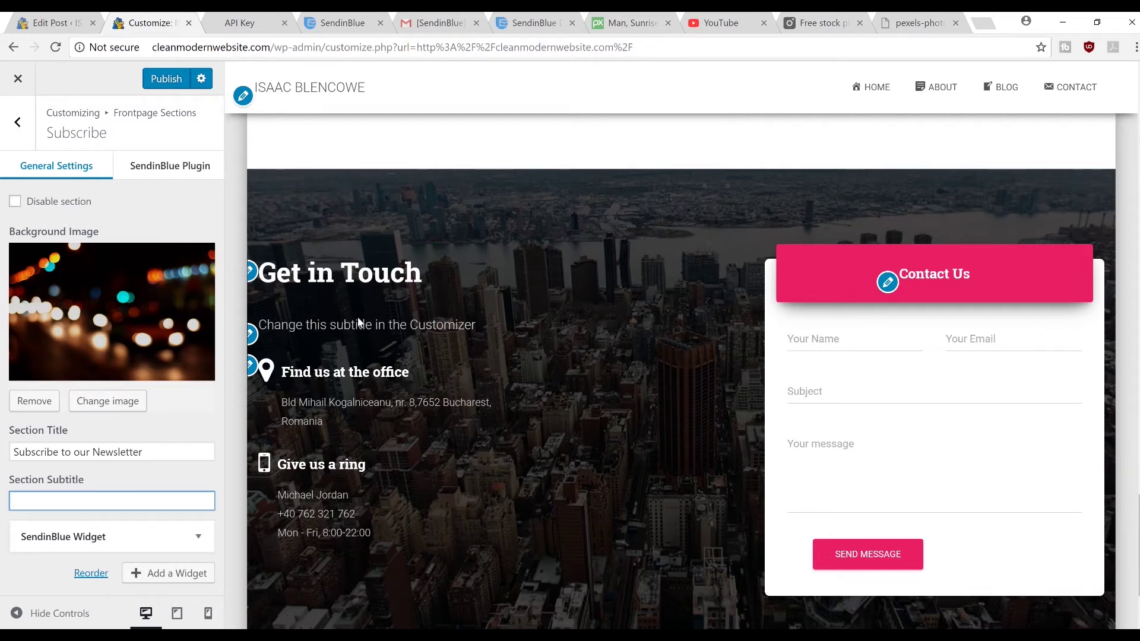
{"action": "left_click", "coordinate": [251, 272]}
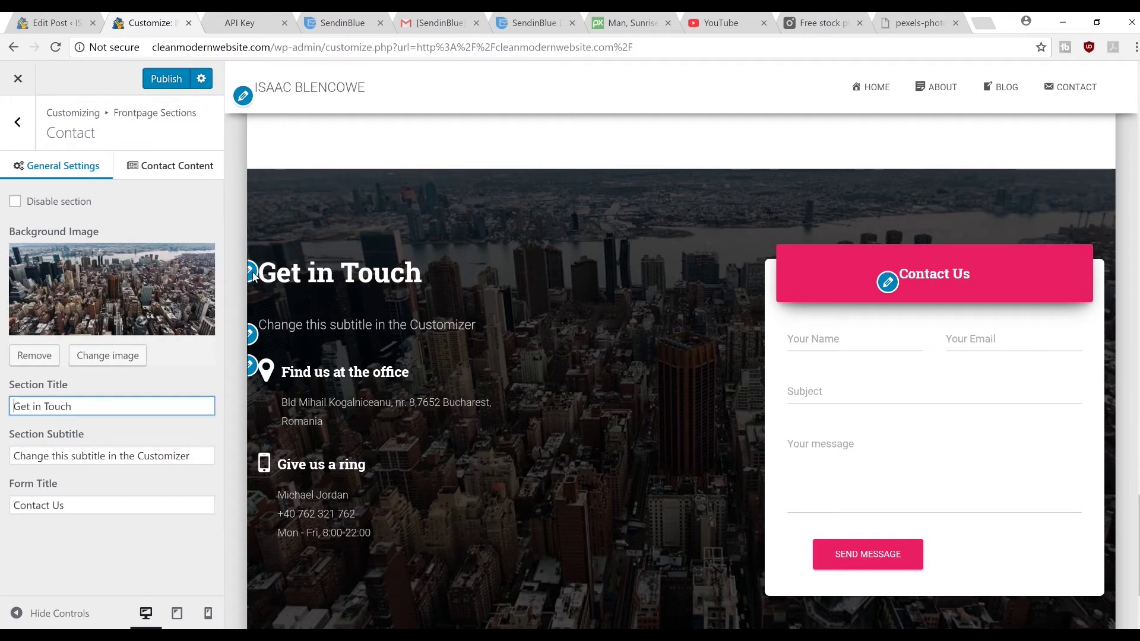
- Retitle the Customizer's Contact section heading to 'Contact'
{"action": "triple_click", "coordinate": [97, 407]}
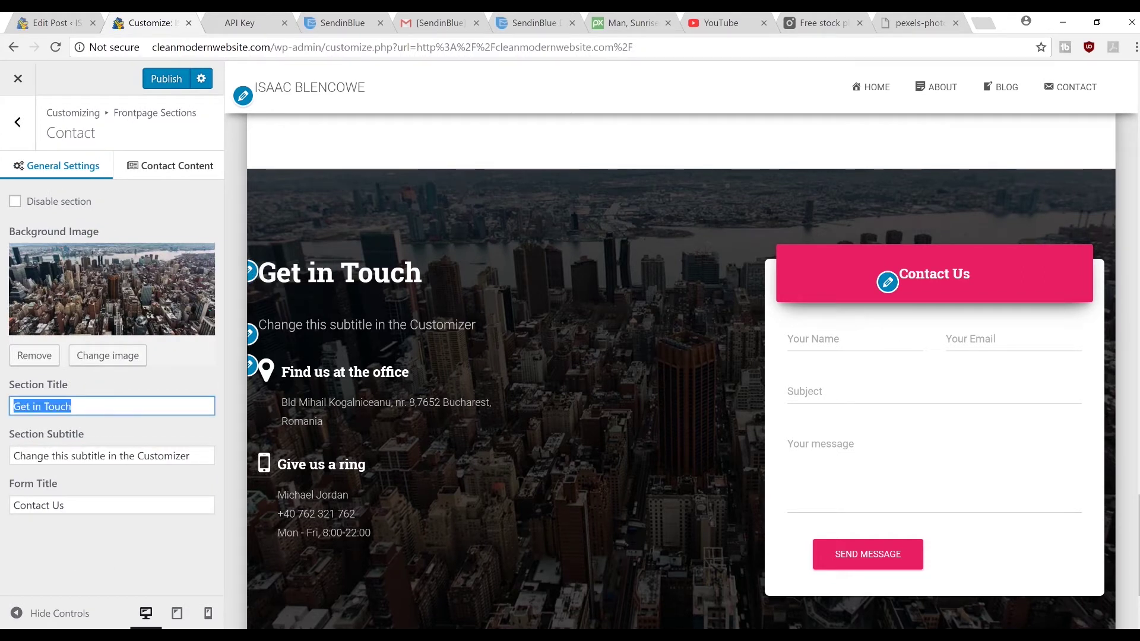
{"action": "type", "text": "Contact"}
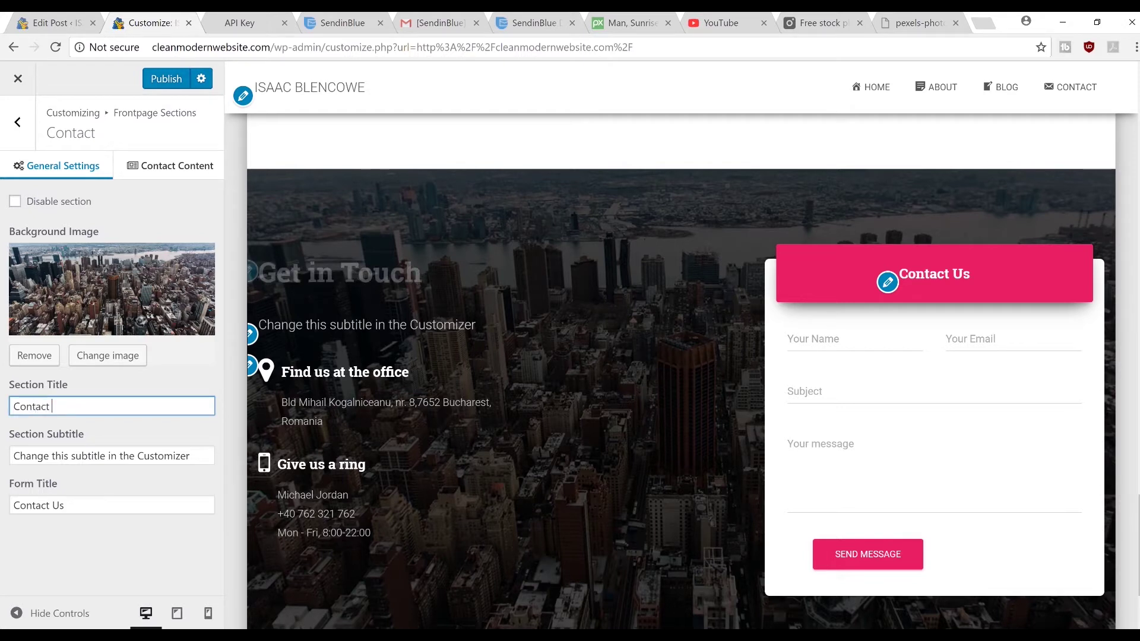
{"action": "type", "text": " Us"}
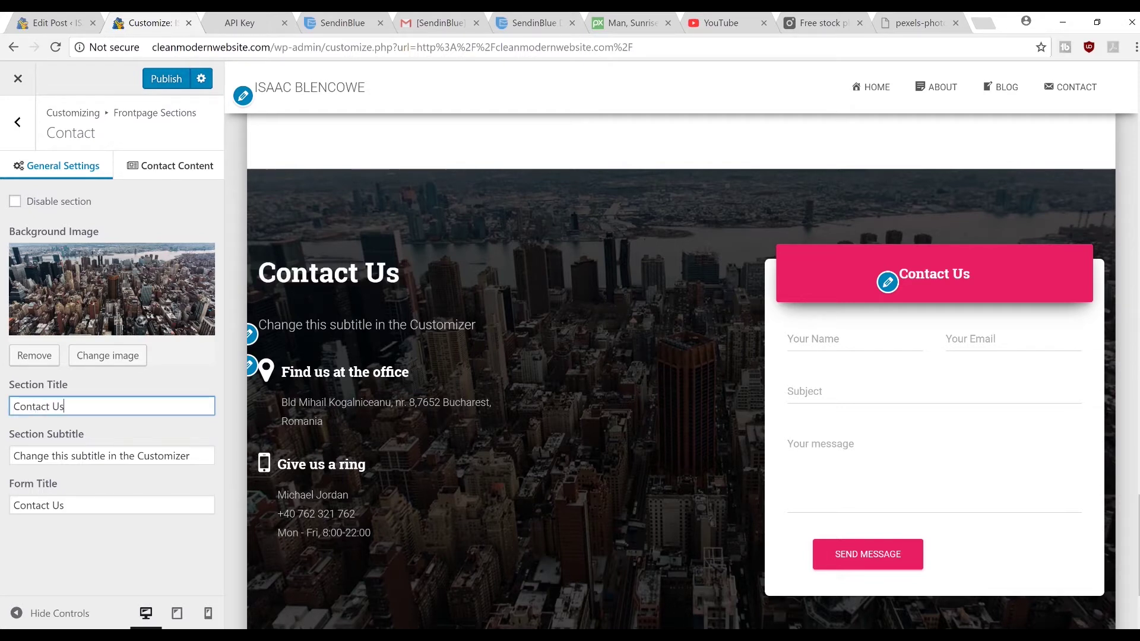
{"action": "left_click_drag", "start_coordinate": [79, 415], "coordinate": [57, 409]}
{"action": "type", "text": "ME"}
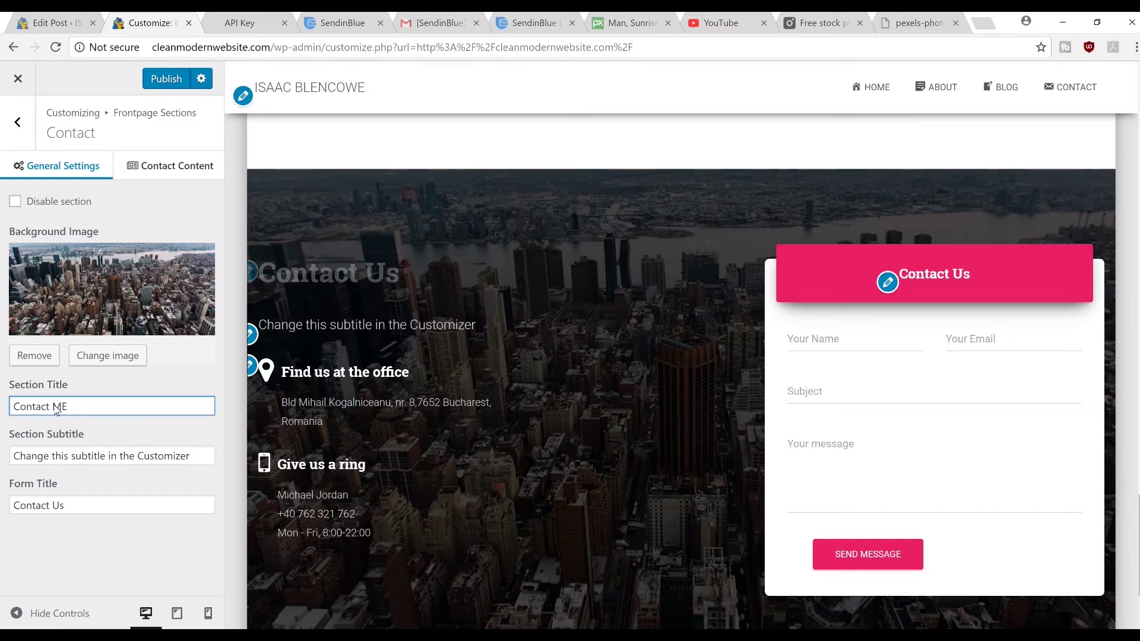
{"action": "key", "text": "BackSpace"}
{"action": "type", "text": "e"}
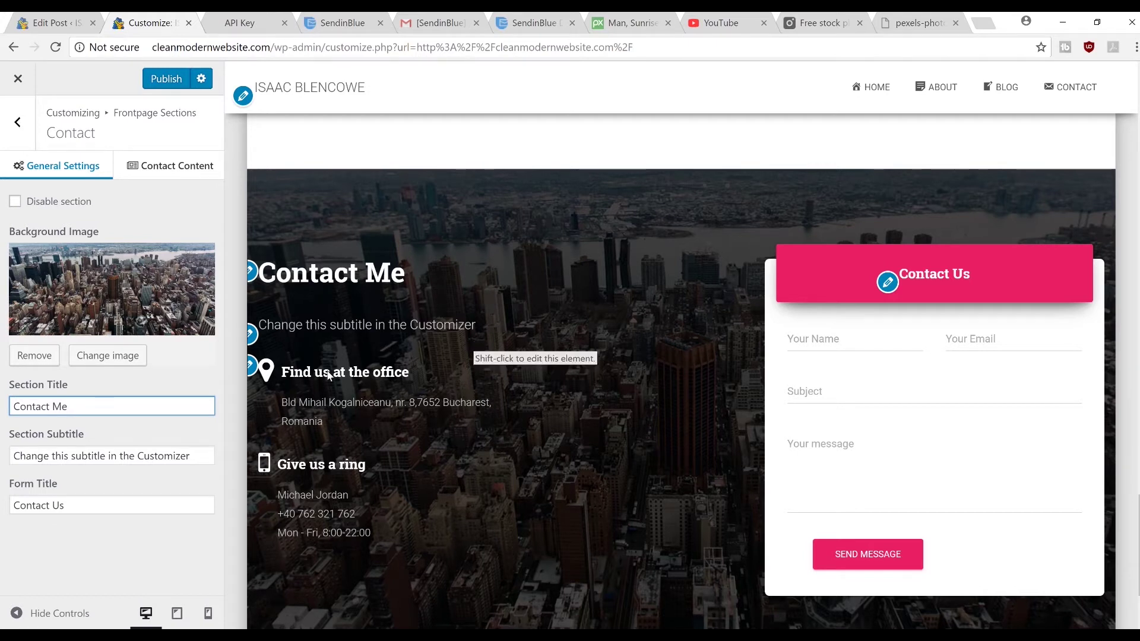
{"action": "key", "text": "BackSpace"}
{"action": "key", "text": "BackSpace"}
{"action": "key", "text": "BackSpace"}
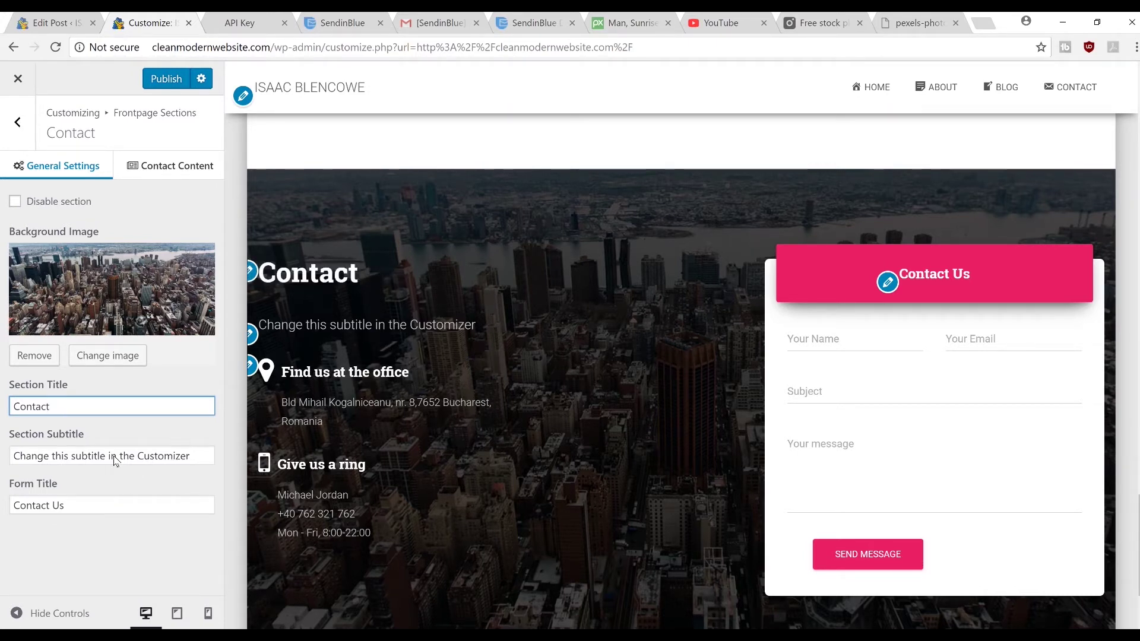
- Replace the subtitle with 'We are always available to contact' and trim the form title to Contact
{"action": "left_click_drag", "start_coordinate": [191, 456], "coordinate": [12, 458]}
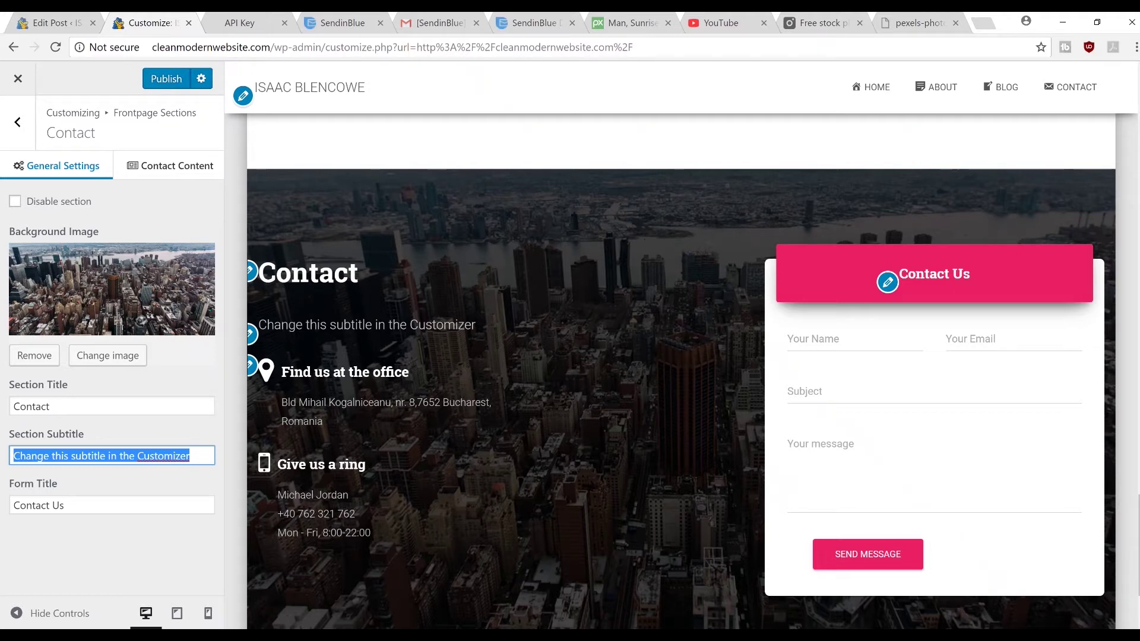
{"action": "type", "text": "We are always available to contact"}
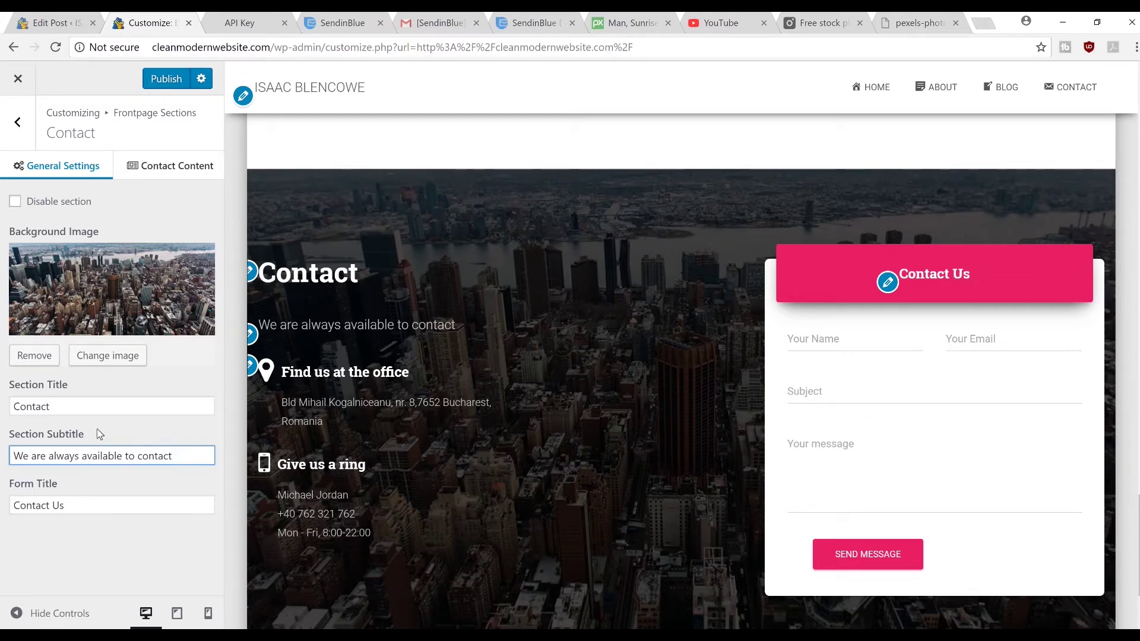
{"action": "left_click", "coordinate": [90, 505]}
{"action": "key", "text": "BackSpace"}
{"action": "key", "text": "BackSpace"}
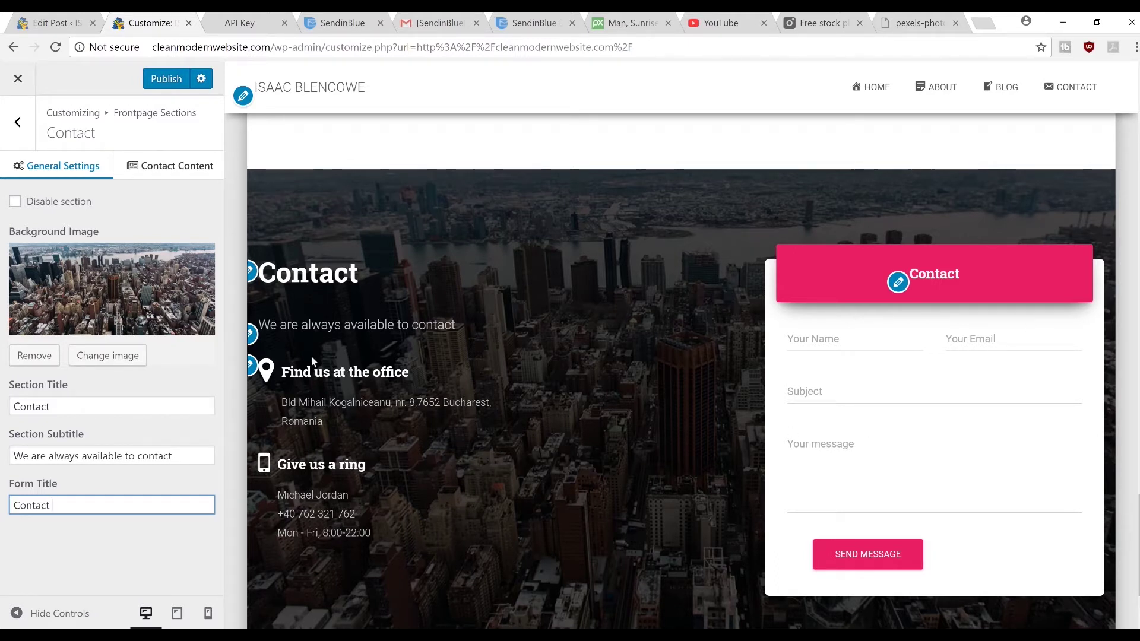
{"action": "left_click", "coordinate": [252, 365]}
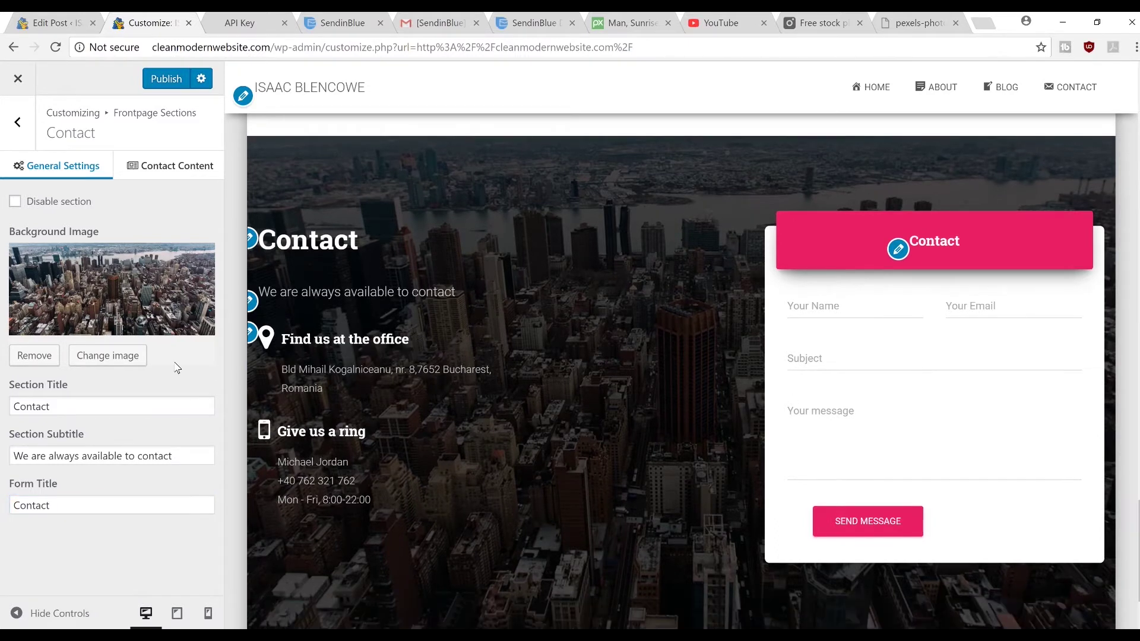
{"action": "left_click", "coordinate": [168, 172]}
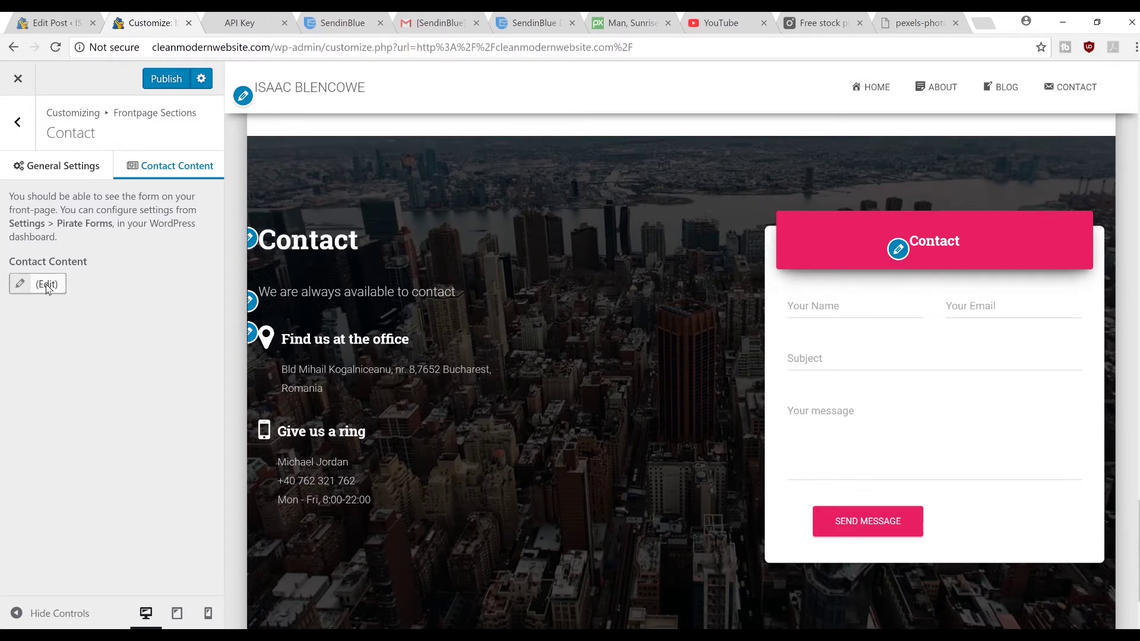
- Change the contact headings to 'Our Location' and 'Call Me:', replace the contact name, and save
{"action": "left_click", "coordinate": [47, 284]}
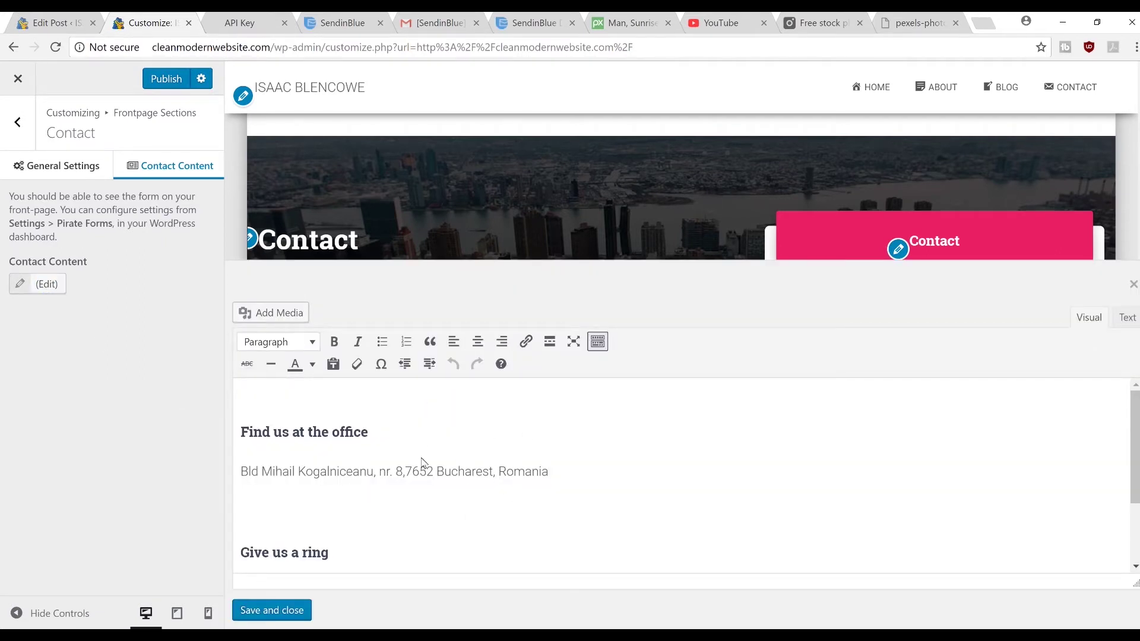
{"action": "left_click_drag", "start_coordinate": [384, 434], "coordinate": [241, 425]}
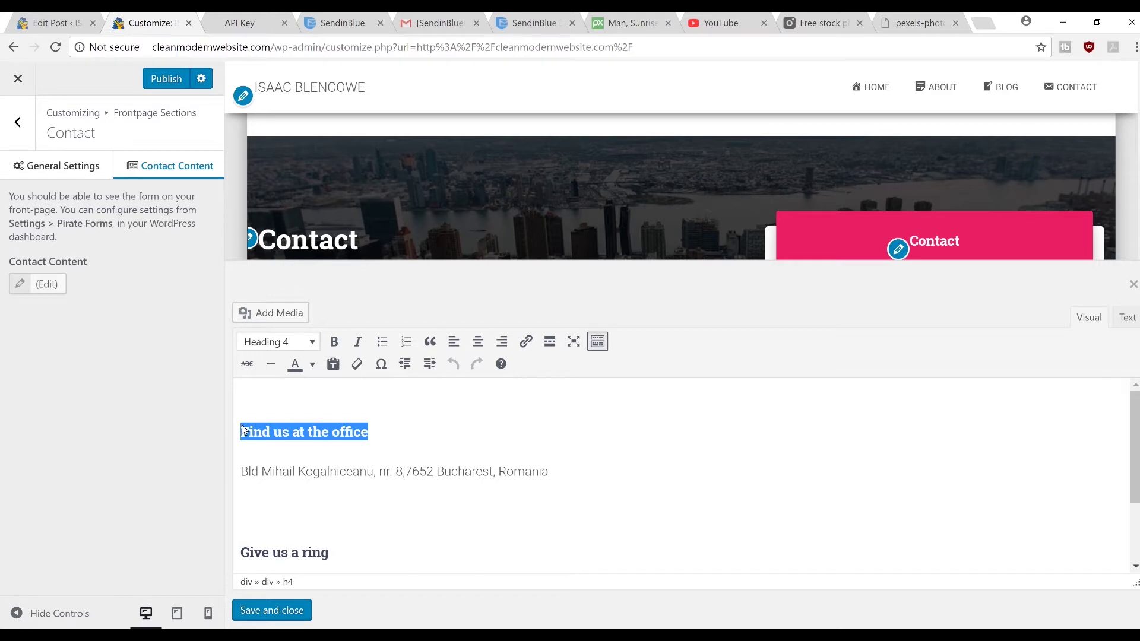
{"action": "type", "text": "Our Location"}
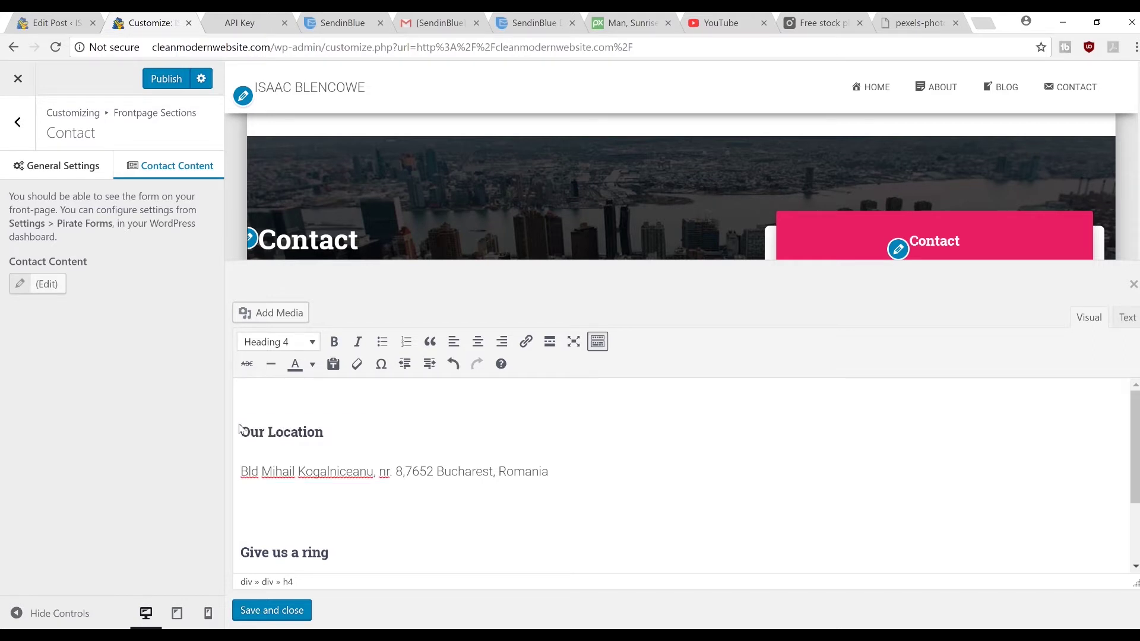
{"action": "left_click_drag", "start_coordinate": [392, 474], "coordinate": [239, 472]}
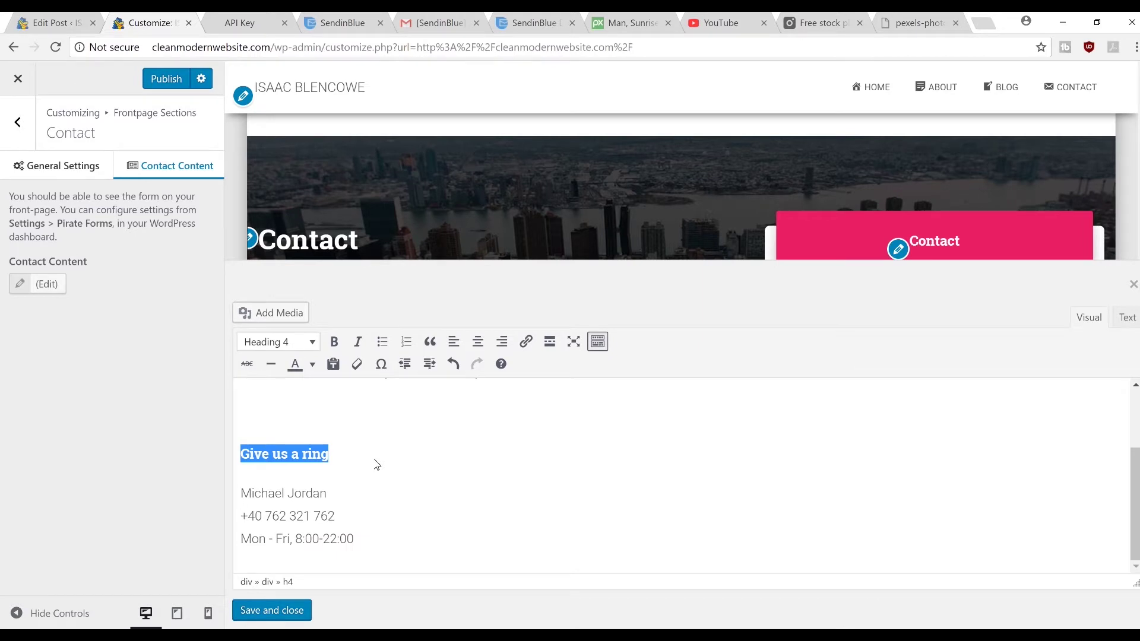
{"action": "type", "text": "CAll Me:"}
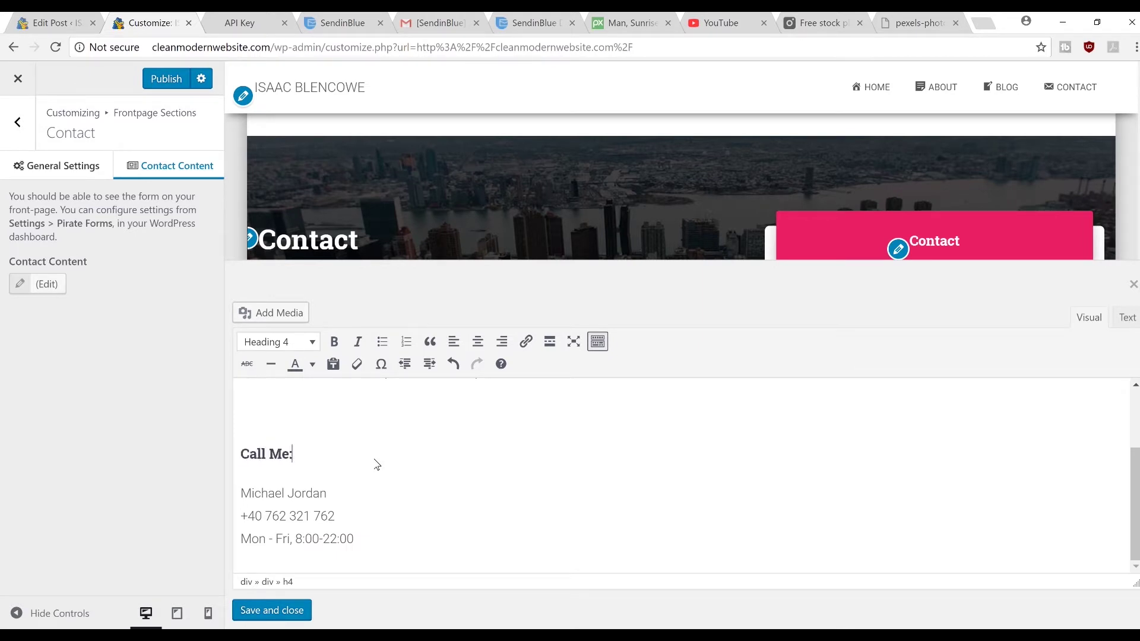
{"action": "triple_click", "coordinate": [339, 493]}
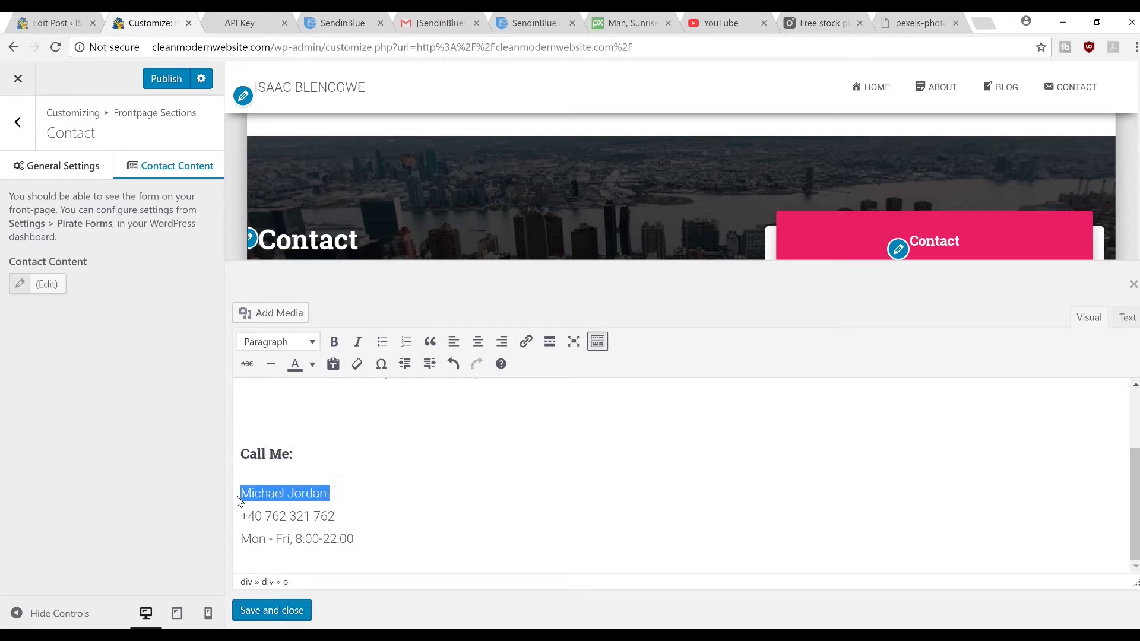
{"action": "type", "text": "Isaac Blencowe"}
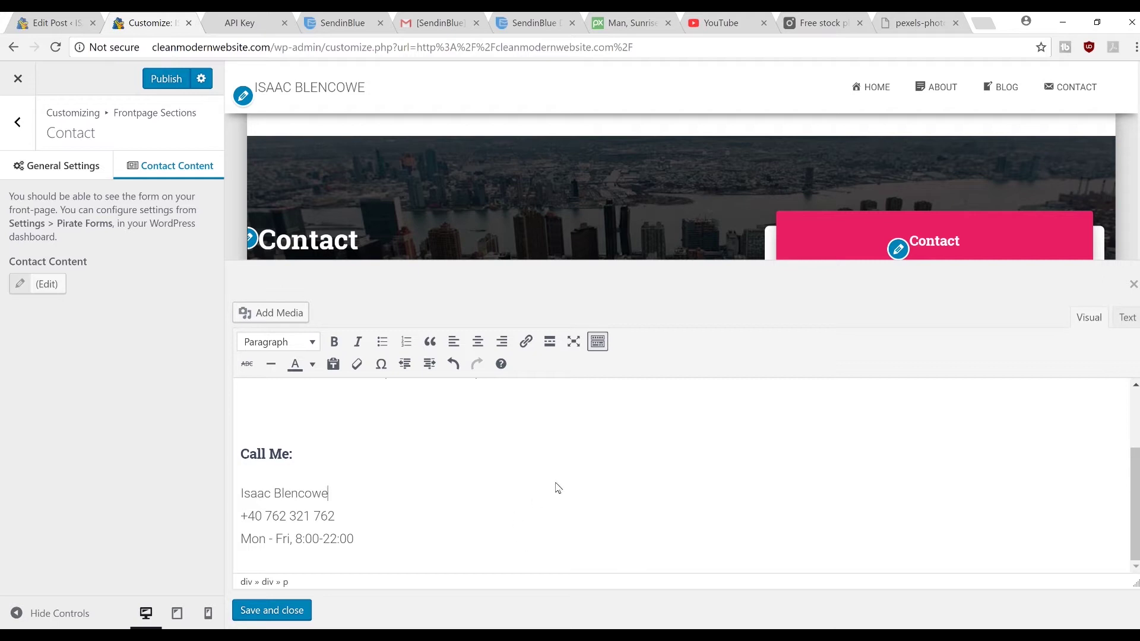
{"action": "left_click", "coordinate": [299, 612]}
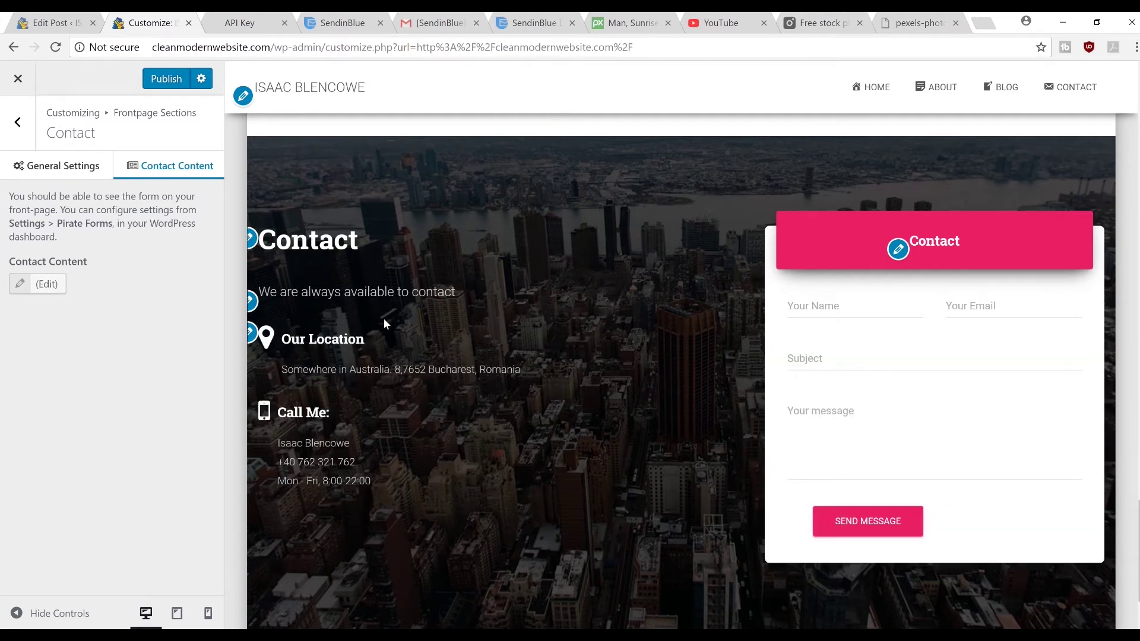
- Publish the Customizer changes and view the live home page with the INSPIRE hero
{"action": "scroll", "coordinate": [1136, 534], "scroll_direction": "down", "scroll_amount": 3}
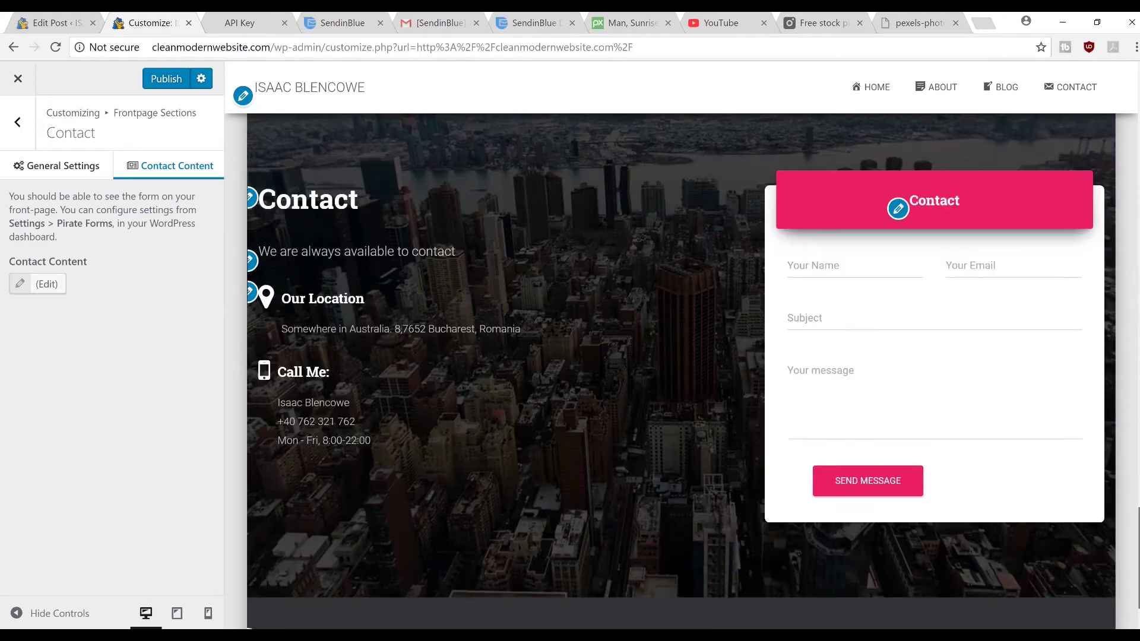
{"action": "scroll", "coordinate": [1137, 535], "scroll_direction": "up", "scroll_amount": 3}
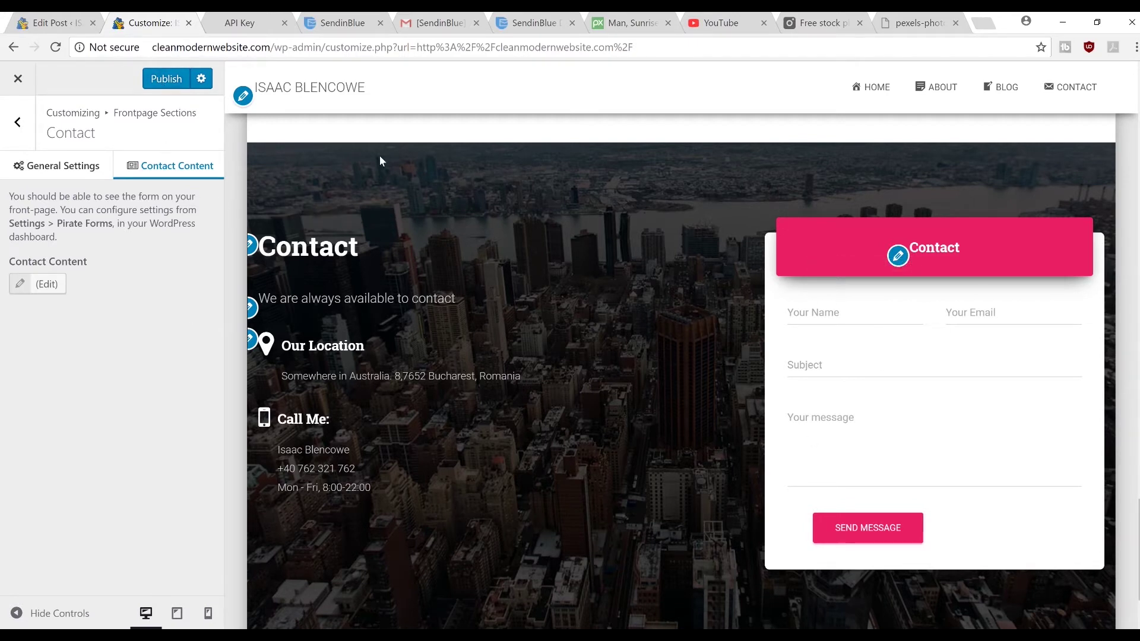
{"action": "left_click", "coordinate": [168, 79]}
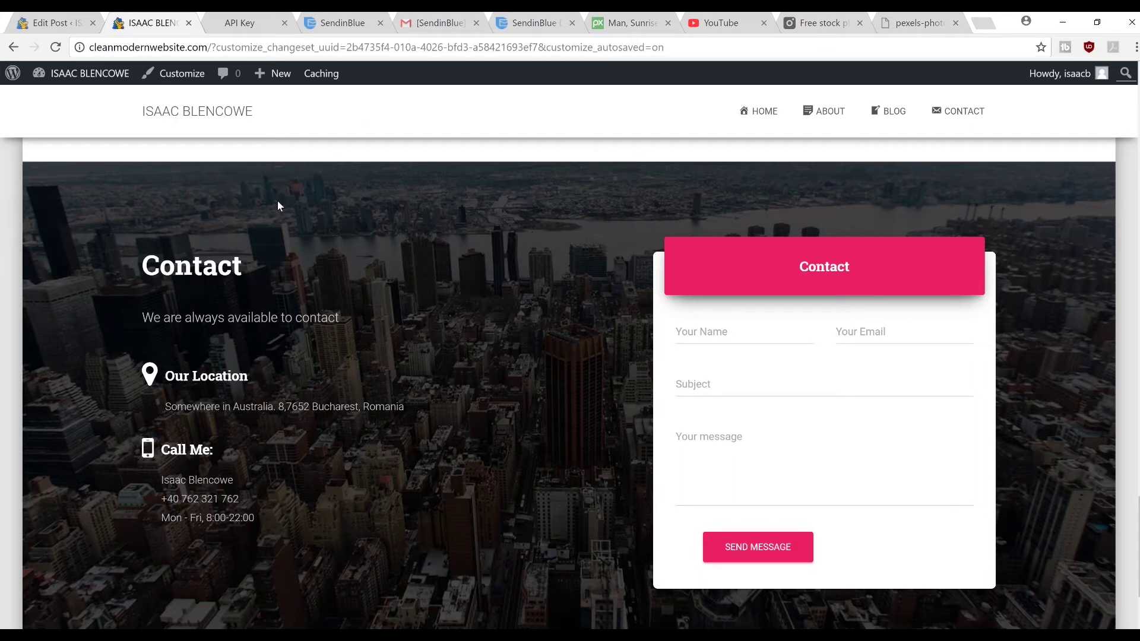
{"action": "left_click", "coordinate": [198, 70]}
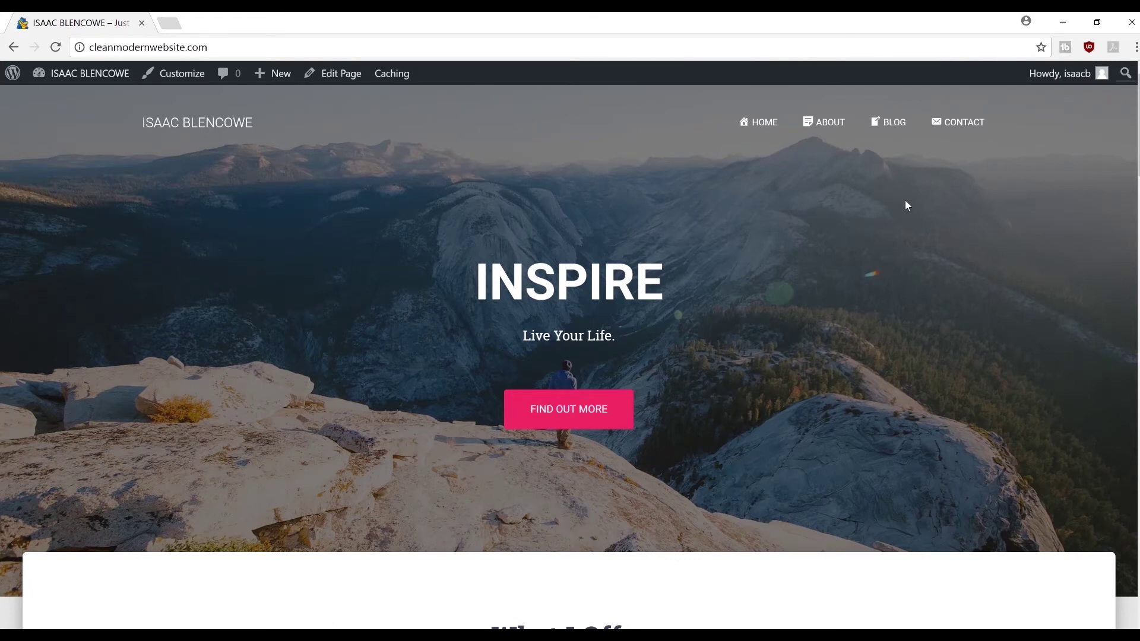
- Paste the bio paragraph into the About page body in the page editor
{"action": "left_click", "coordinate": [829, 127]}
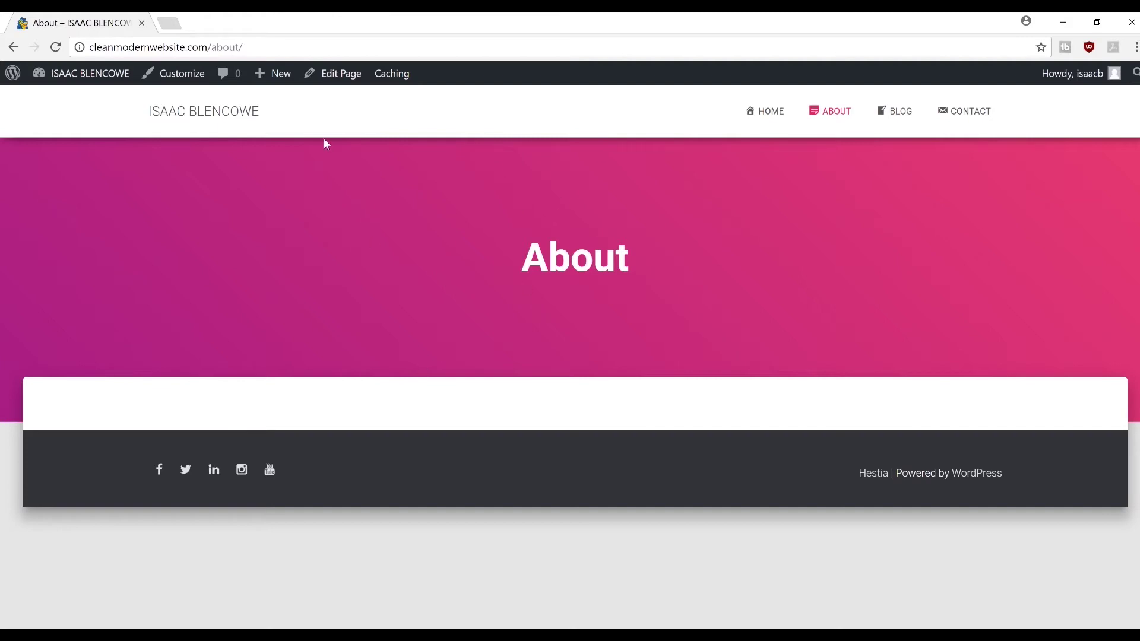
{"action": "left_click", "coordinate": [336, 71]}
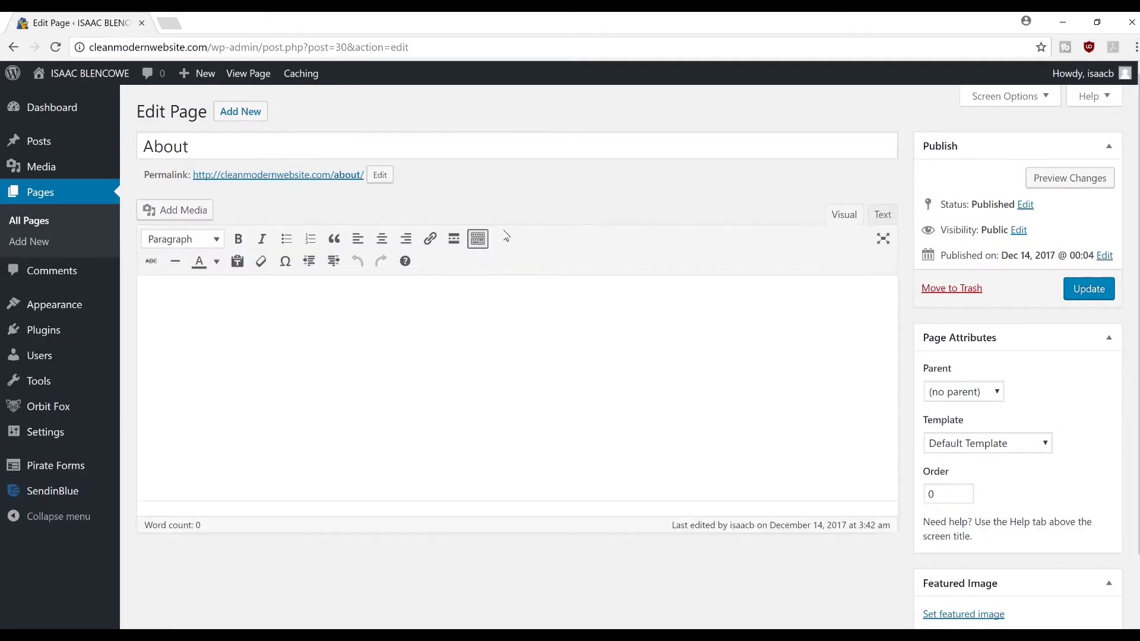
{"action": "left_click", "coordinate": [213, 298]}
{"action": "type", "text": "Isaac Blencowe is a content creator on Youtube. His passions include health, nutrition, fitness, personal development, entrepreneurship and technology. Connect with Isaac on Youtube, Linkedin, Twitter and Google+"}
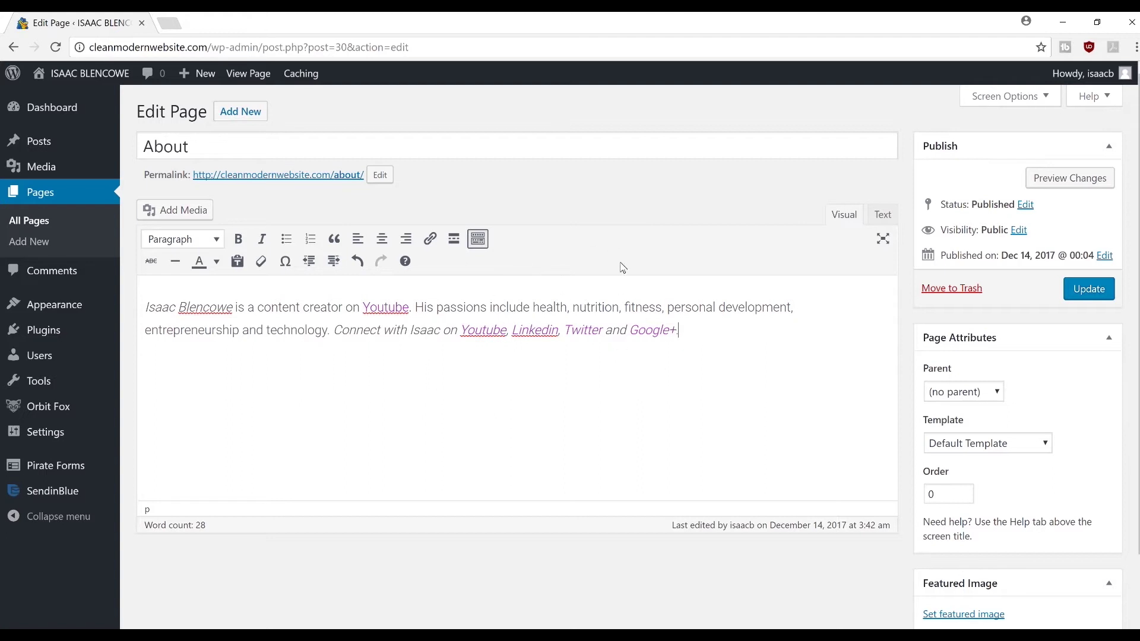
{"action": "scroll", "coordinate": [977, 545], "scroll_direction": "down", "scroll_amount": 1}
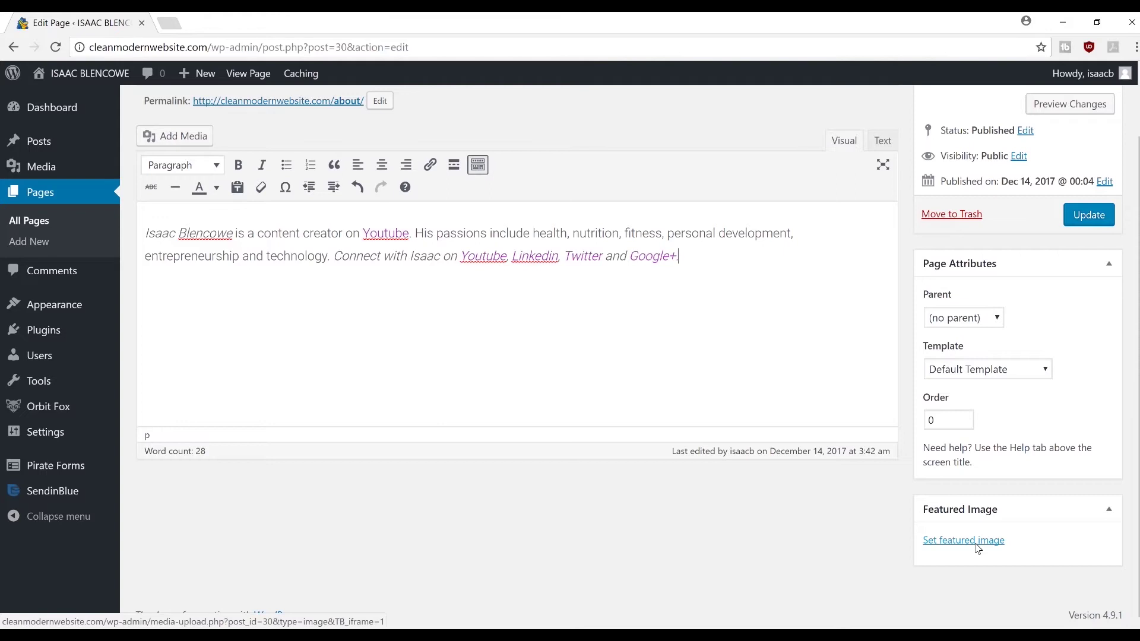
- Set the mountain photo as the About page's featured image, update it, and preview it
{"action": "left_click", "coordinate": [977, 542]}
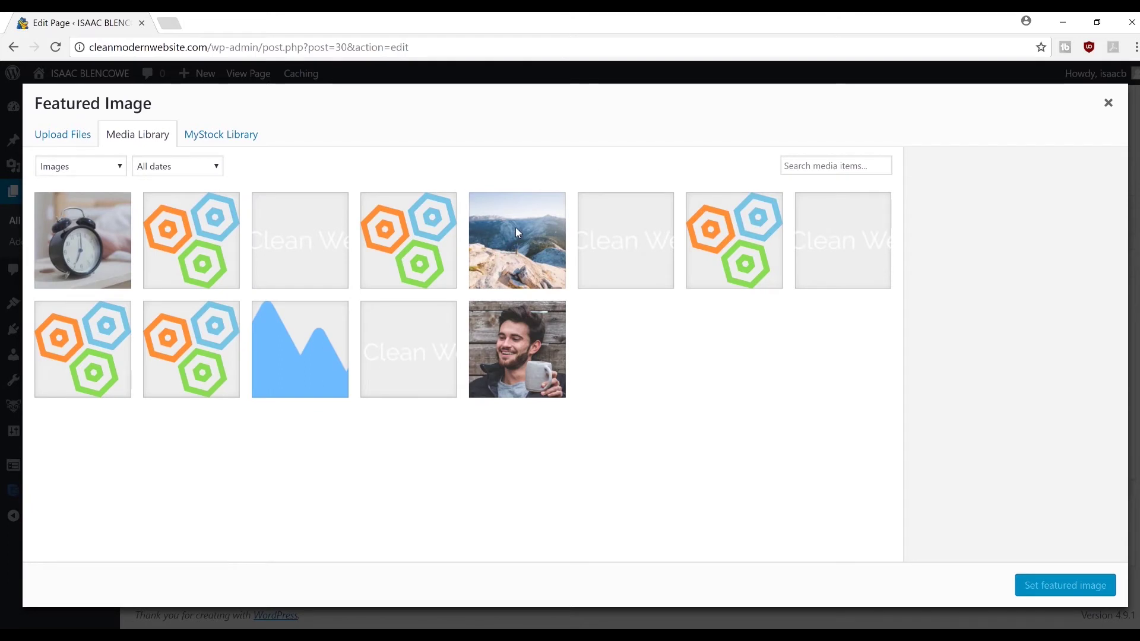
{"action": "left_click", "coordinate": [516, 232]}
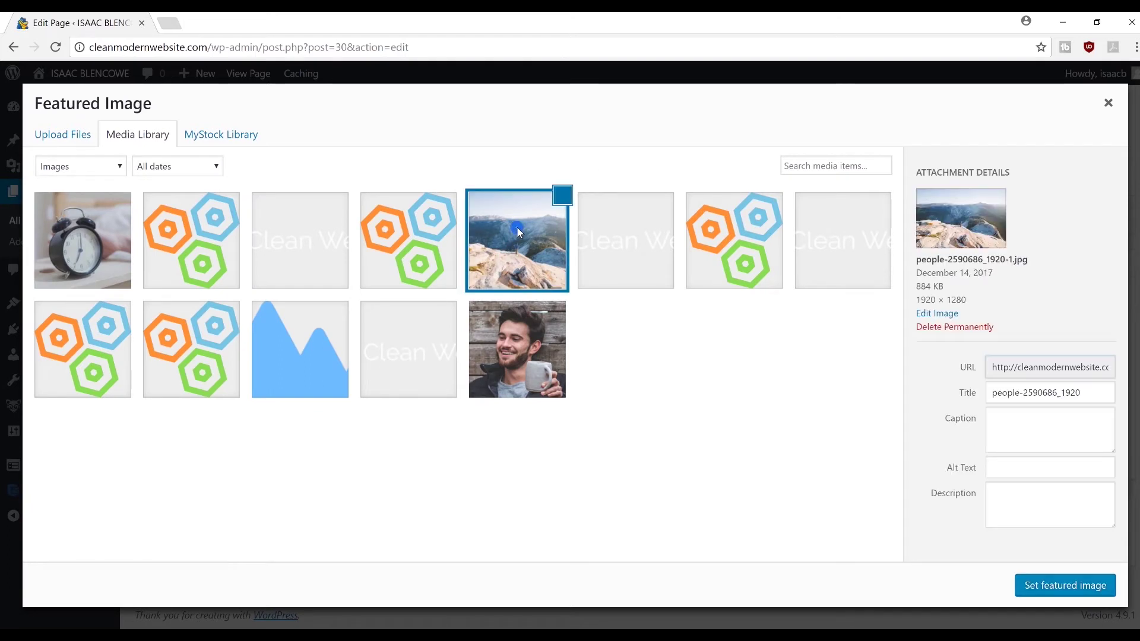
{"action": "left_click", "coordinate": [1062, 586]}
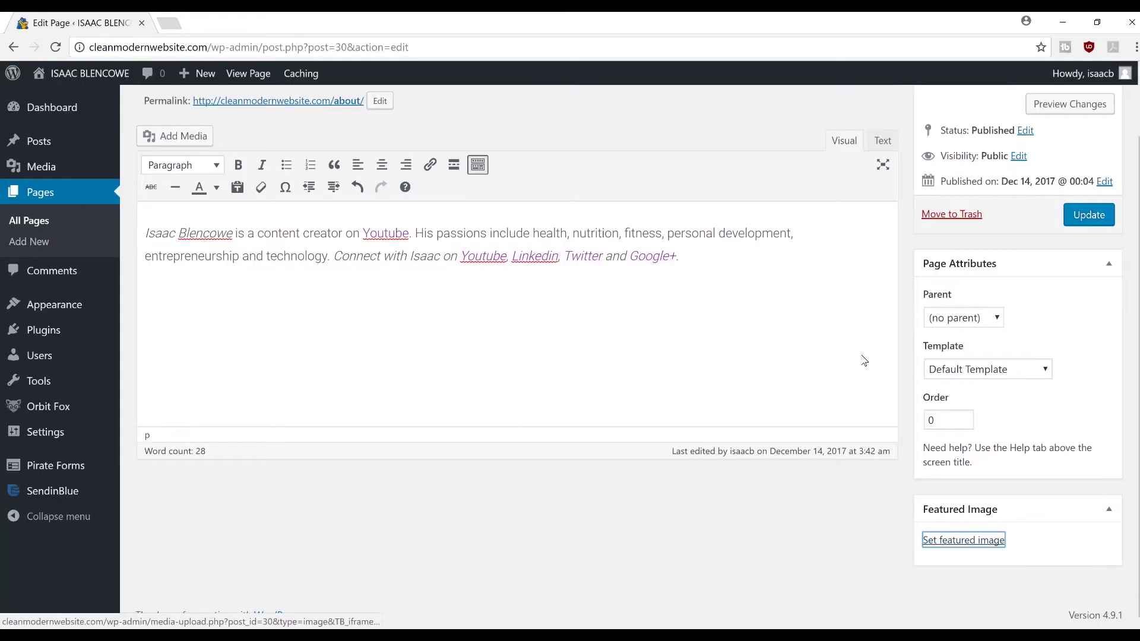
{"action": "scroll", "coordinate": [1013, 407], "scroll_direction": "down", "scroll_amount": 3}
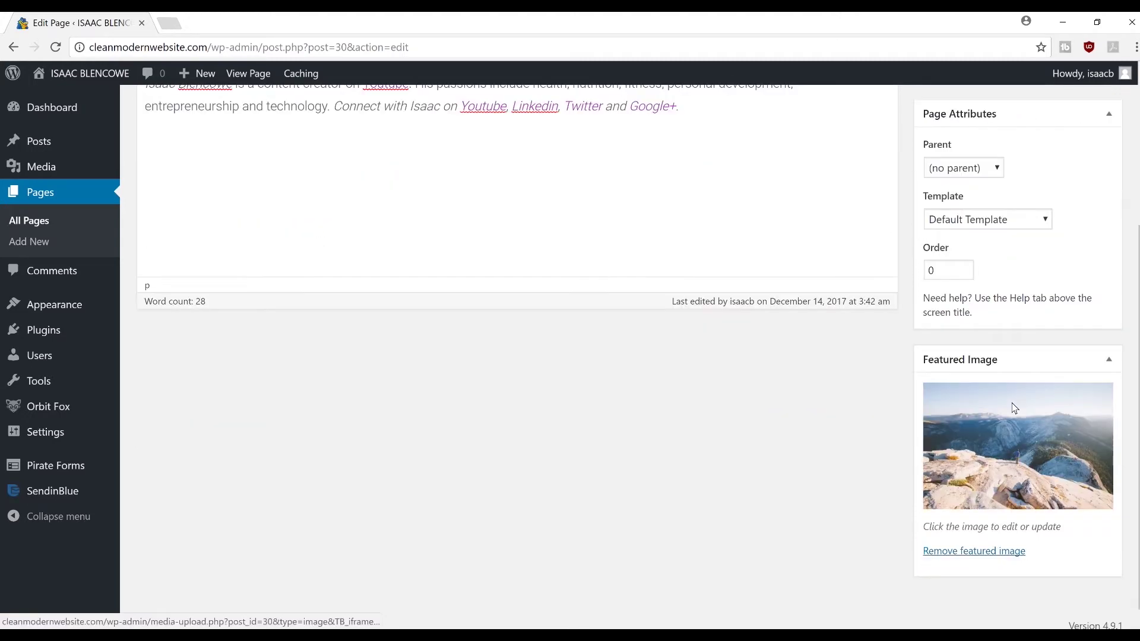
{"action": "scroll", "coordinate": [1013, 407], "scroll_direction": "up", "scroll_amount": 4}
{"action": "left_click", "coordinate": [1100, 295]}
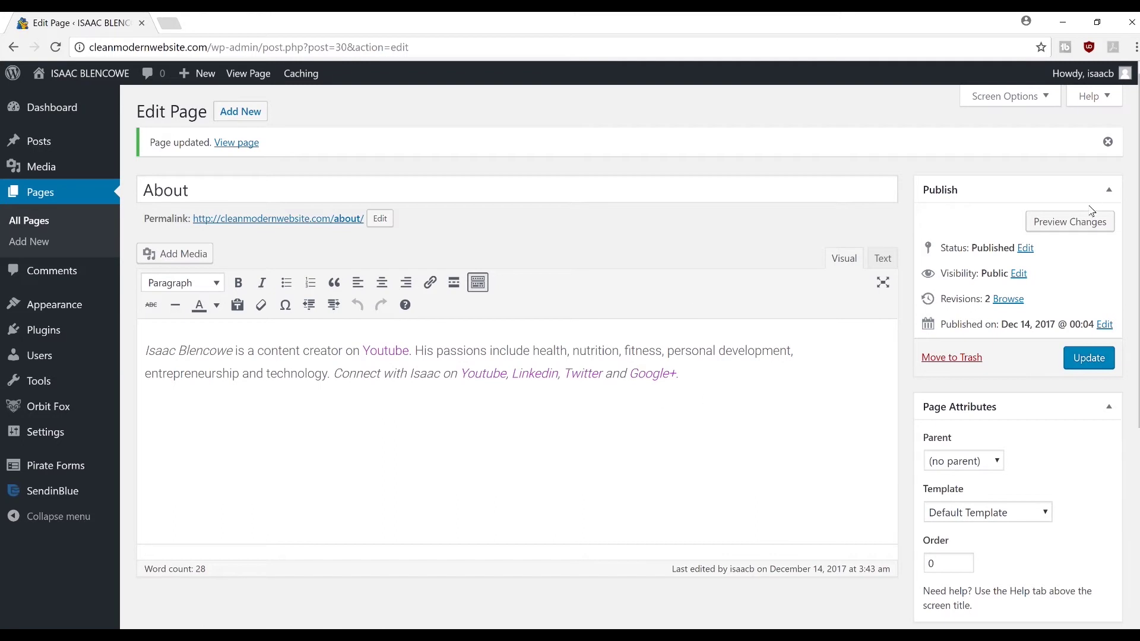
{"action": "left_click", "coordinate": [1074, 222]}
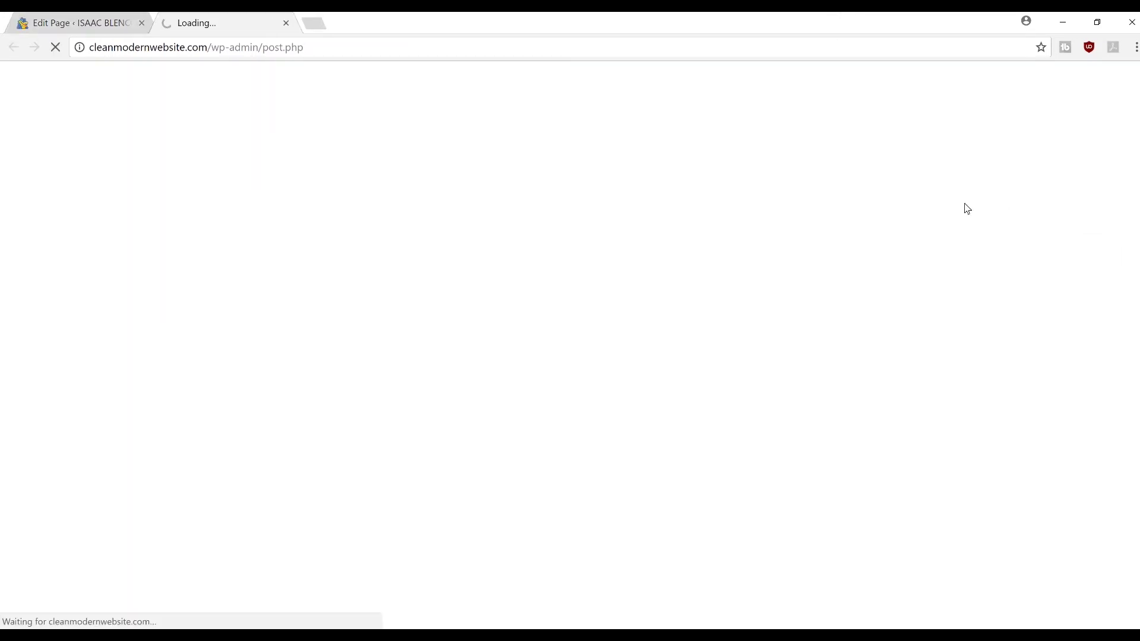
{"action": "left_click", "coordinate": [77, 21]}
- Check the About preview's mountain header above the bio, then go to the Blog page
{"action": "left_click", "coordinate": [1069, 222]}
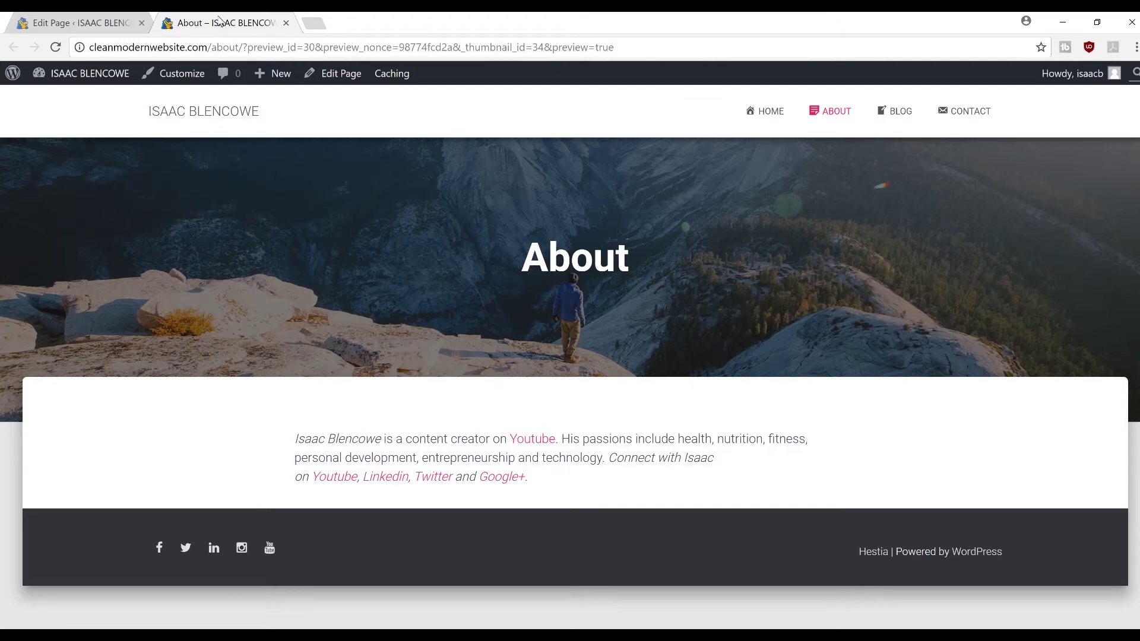
{"action": "left_click", "coordinate": [107, 22]}
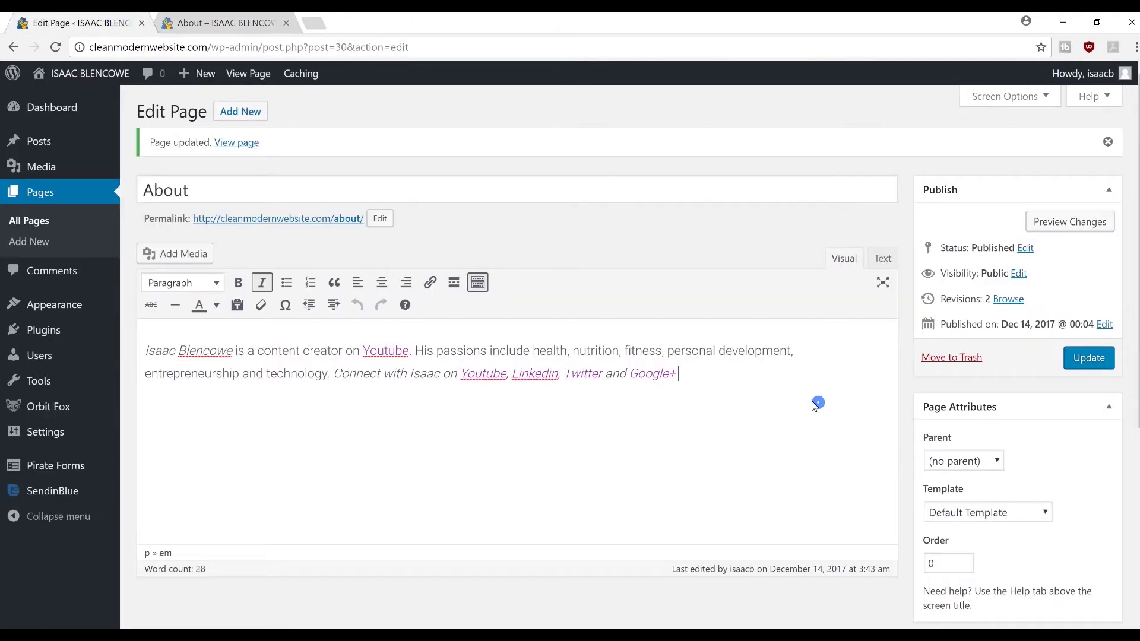
{"action": "key", "text": "Return"}
{"action": "key", "text": "Return"}
{"action": "key", "text": "Return"}
{"action": "key", "text": "Return"}
{"action": "key", "text": "Return"}
{"action": "key", "text": "Return"}
{"action": "key", "text": "Return"}
{"action": "key", "text": "Return"}
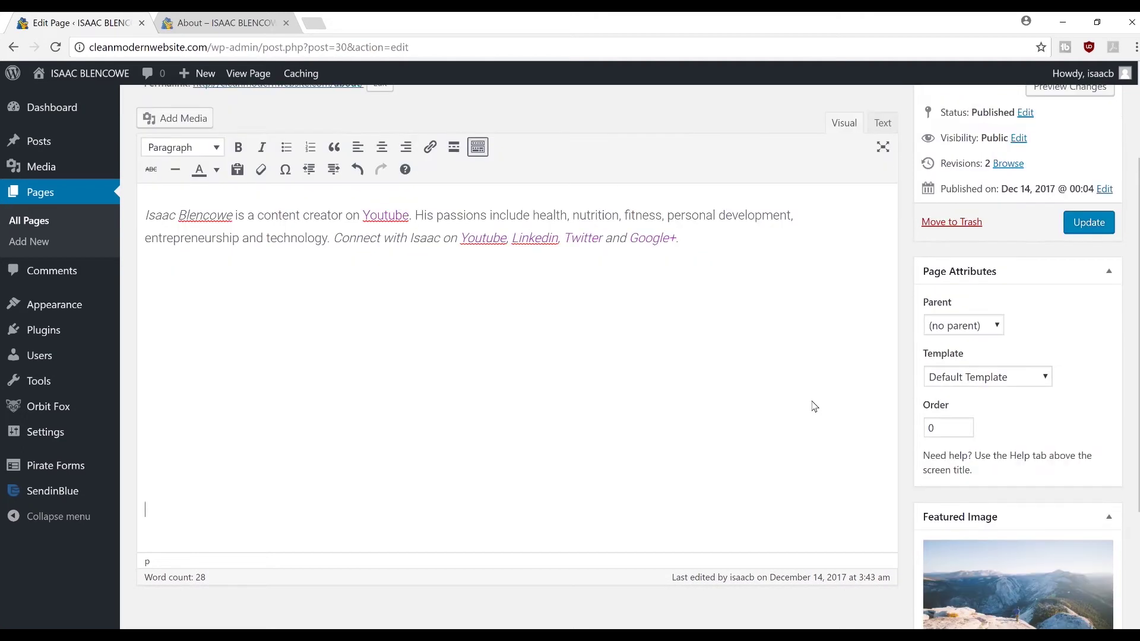
{"action": "key", "text": "Return"}
{"action": "scroll", "coordinate": [832, 392], "scroll_direction": "up", "scroll_amount": 4}
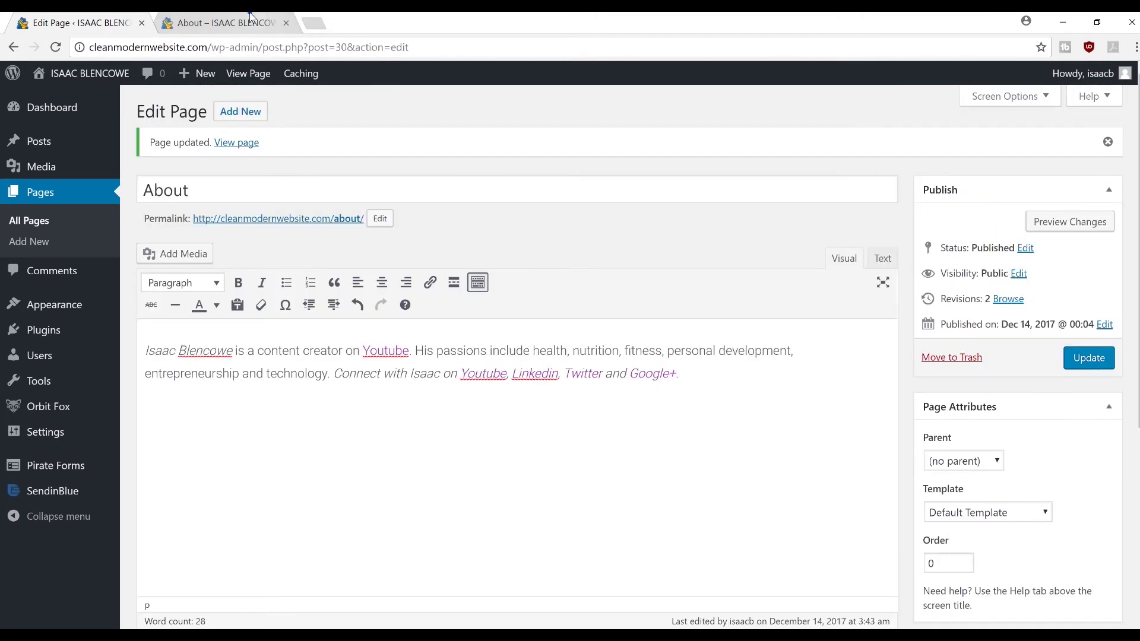
{"action": "left_click", "coordinate": [249, 17]}
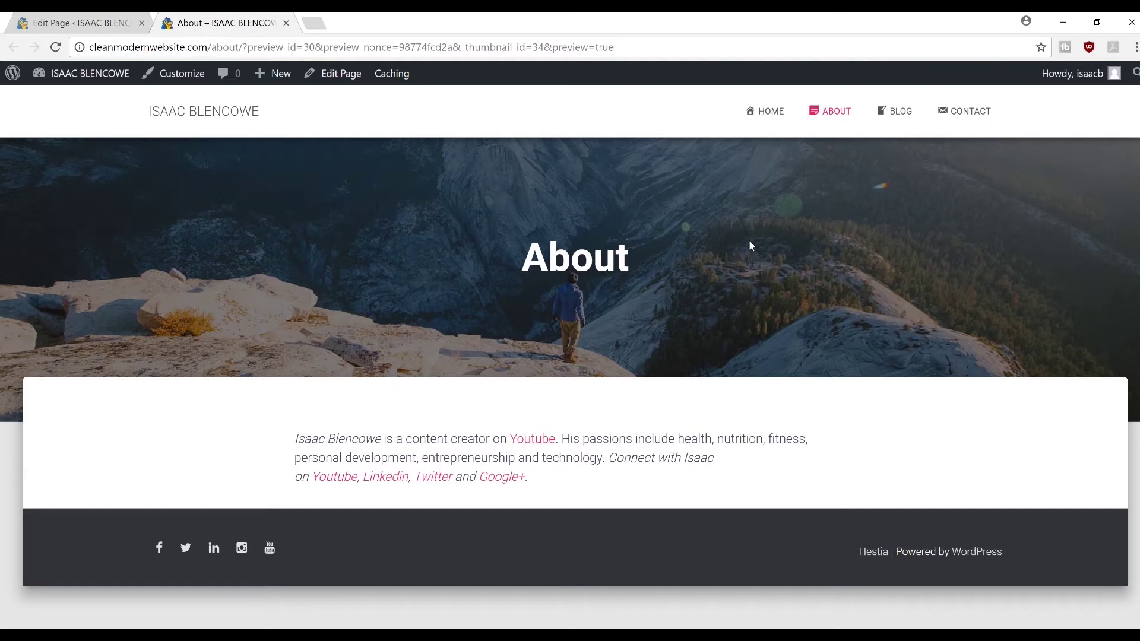
{"action": "left_click", "coordinate": [893, 112]}
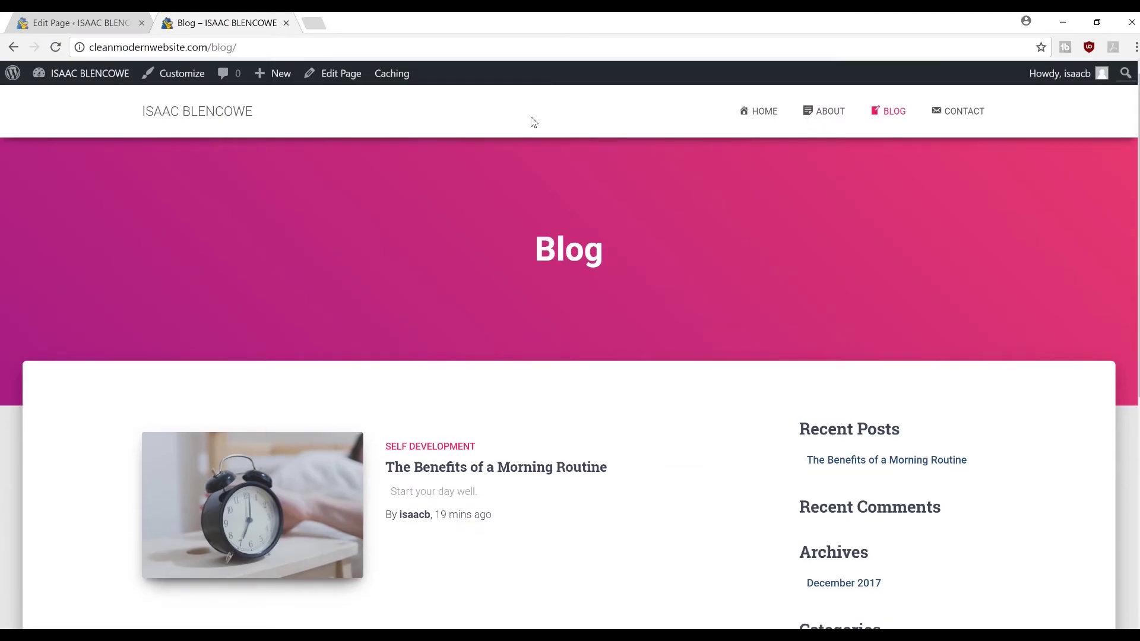
- Set the mountain photo as the Blog page's featured image and update the page
{"action": "left_click", "coordinate": [334, 74]}
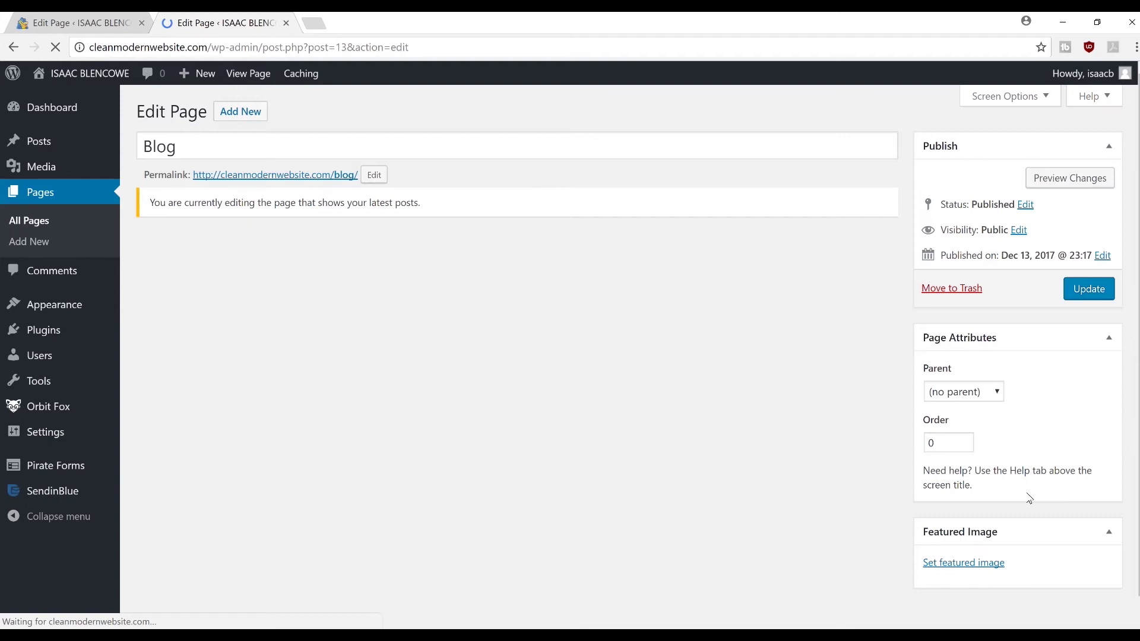
{"action": "left_click", "coordinate": [969, 565]}
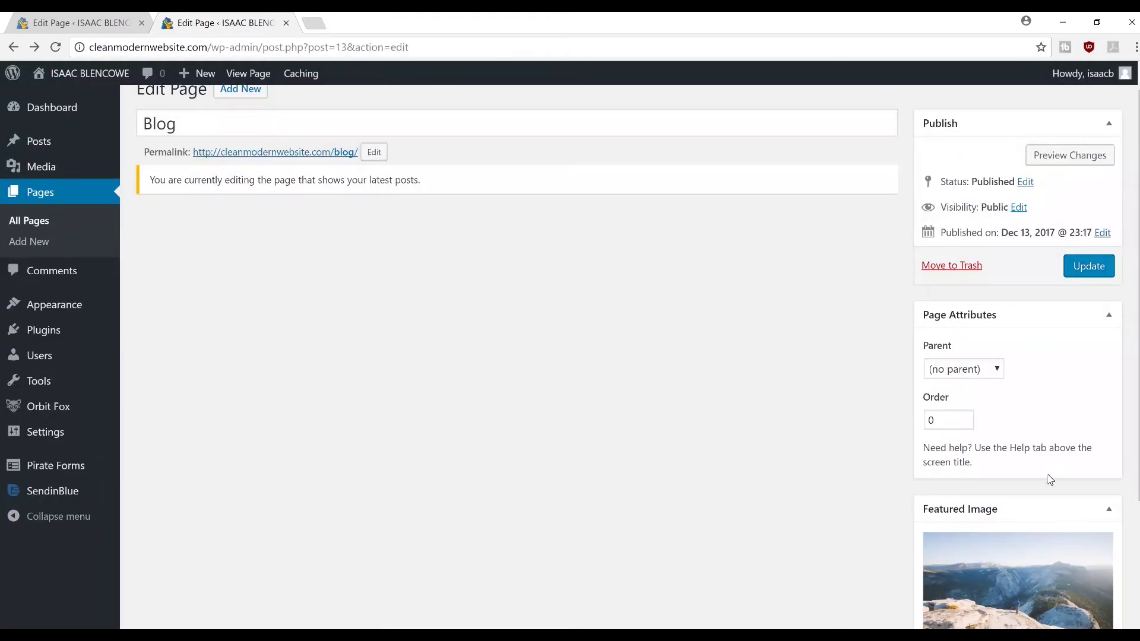
{"action": "scroll", "coordinate": [1050, 476], "scroll_direction": "down", "scroll_amount": 3}
{"action": "scroll", "coordinate": [1055, 465], "scroll_direction": "up", "scroll_amount": 5}
{"action": "left_click", "coordinate": [1073, 251]}
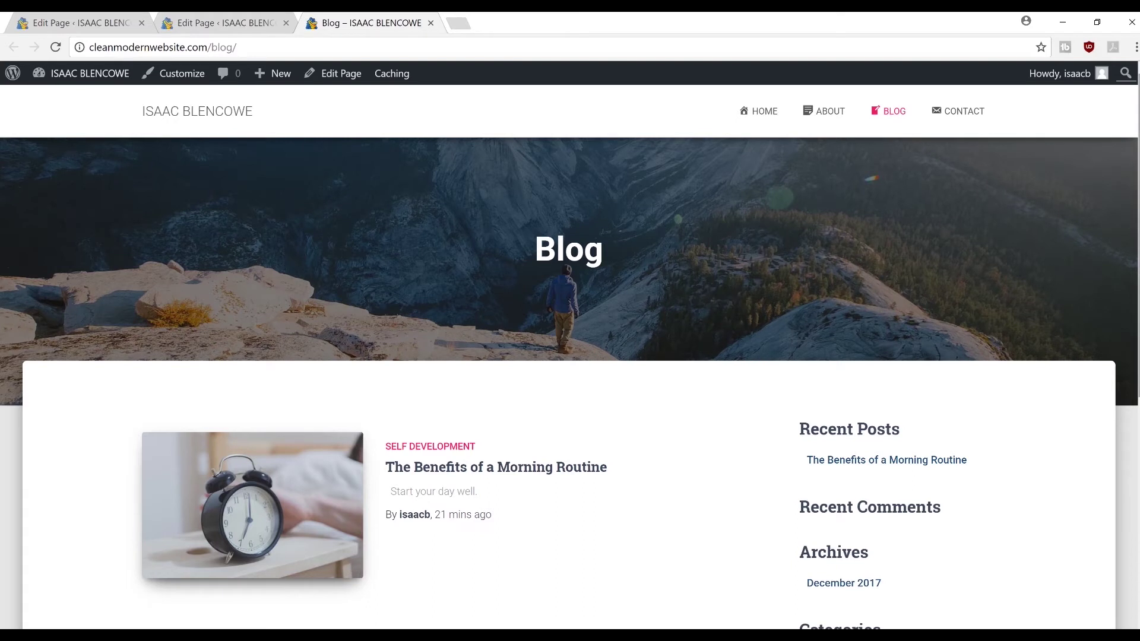
{"action": "left_click", "coordinate": [966, 116]}
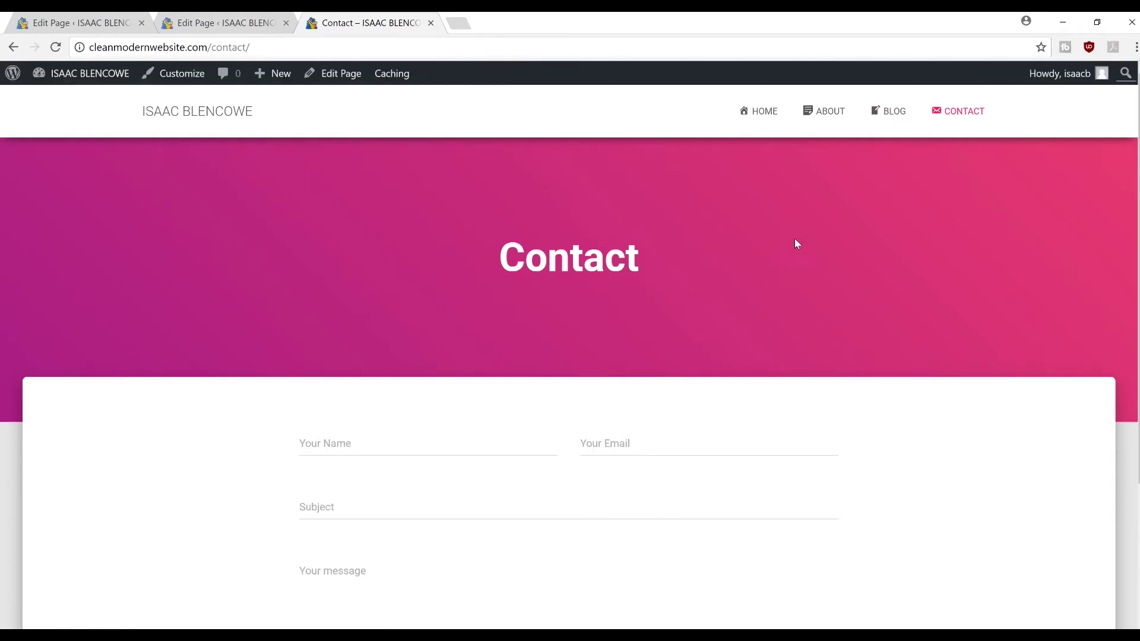
- Set the mountain photo as the Contact page's featured image, update it, and preview it
{"action": "left_click", "coordinate": [340, 73]}
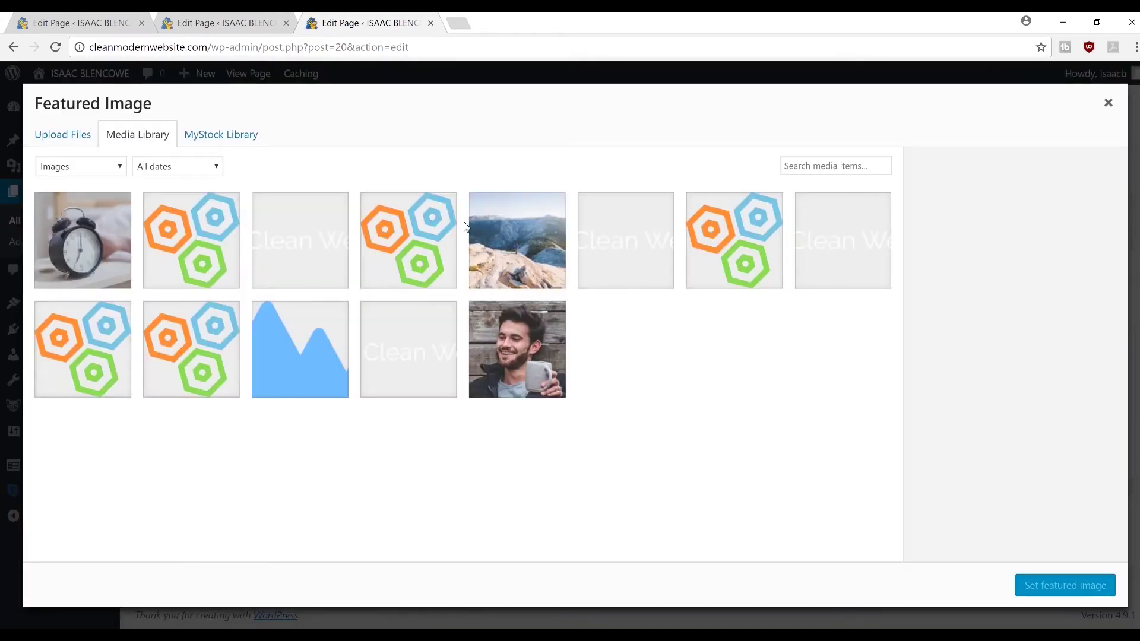
{"action": "left_click", "coordinate": [493, 237]}
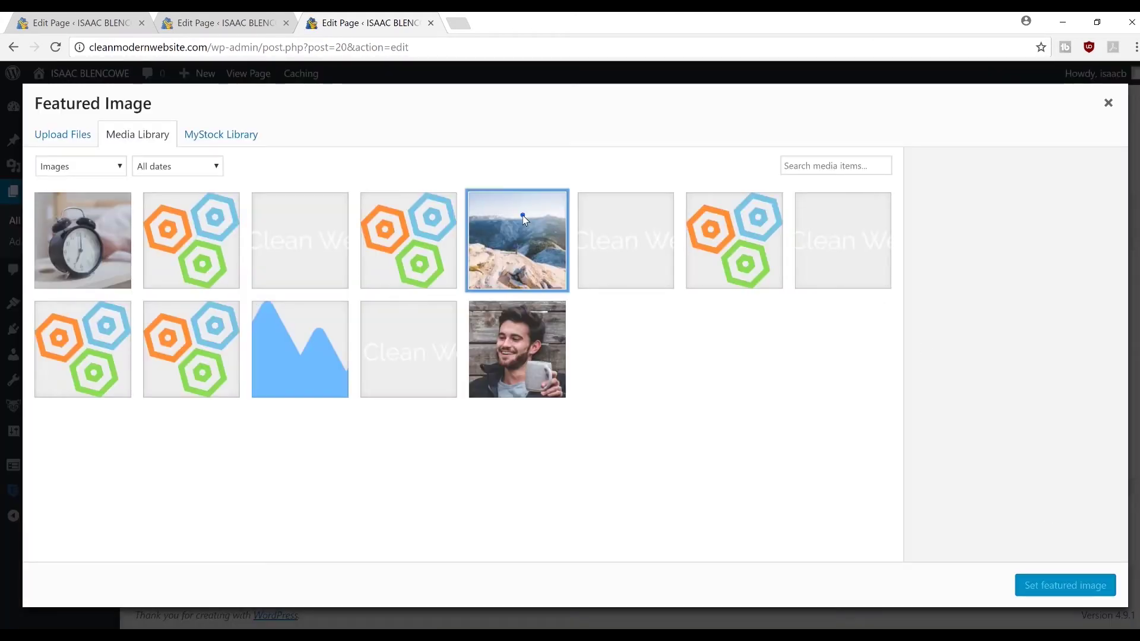
{"action": "left_click", "coordinate": [1065, 585]}
{"action": "left_click", "coordinate": [1081, 213]}
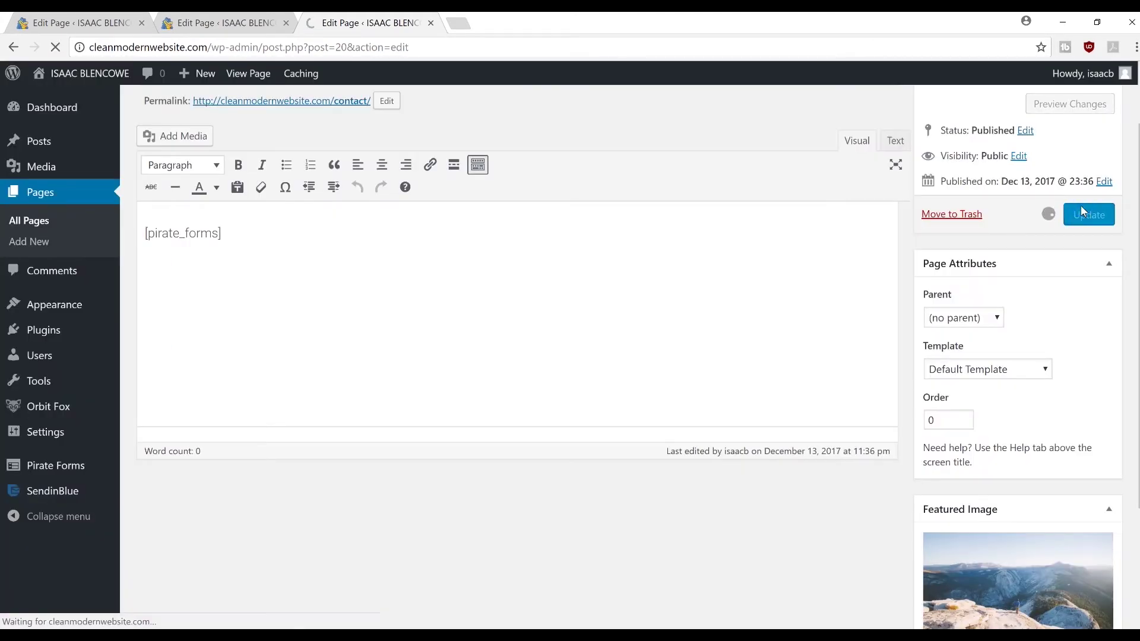
{"action": "left_click", "coordinate": [1062, 223]}
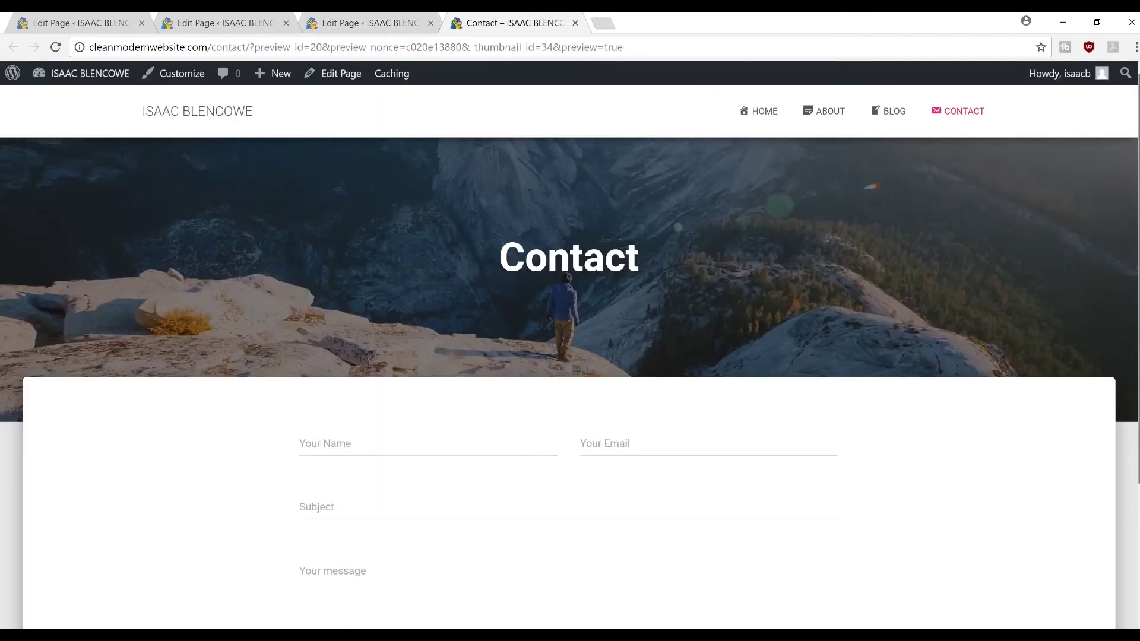
{"action": "scroll", "coordinate": [569, 356], "scroll_direction": "down", "scroll_amount": 3}
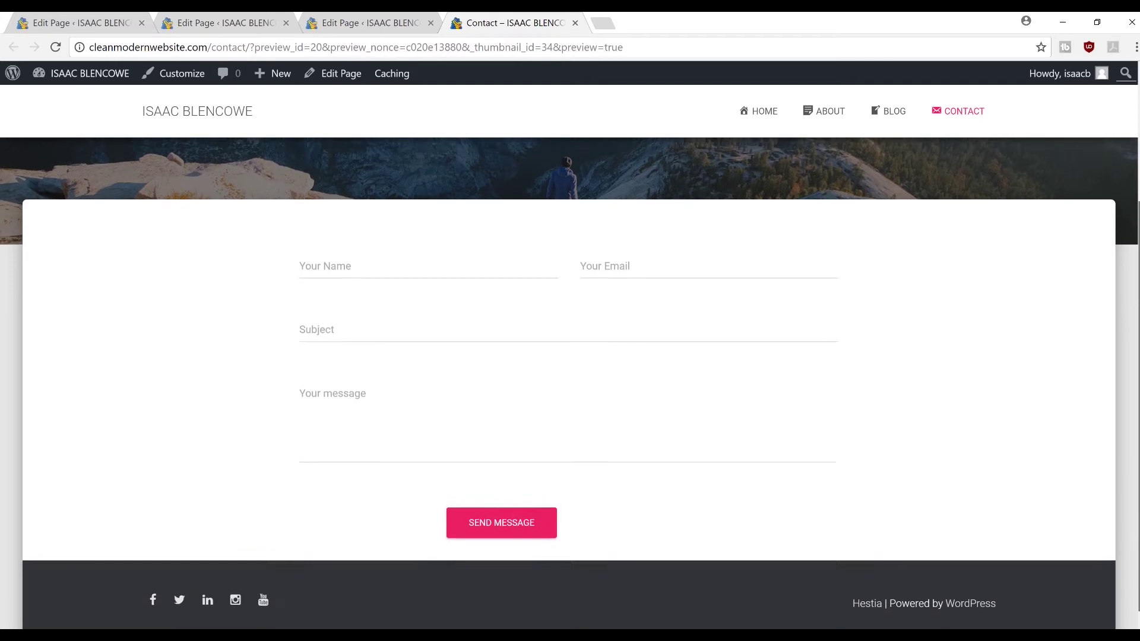
{"action": "scroll", "coordinate": [916, 117], "scroll_direction": "up", "scroll_amount": 3}
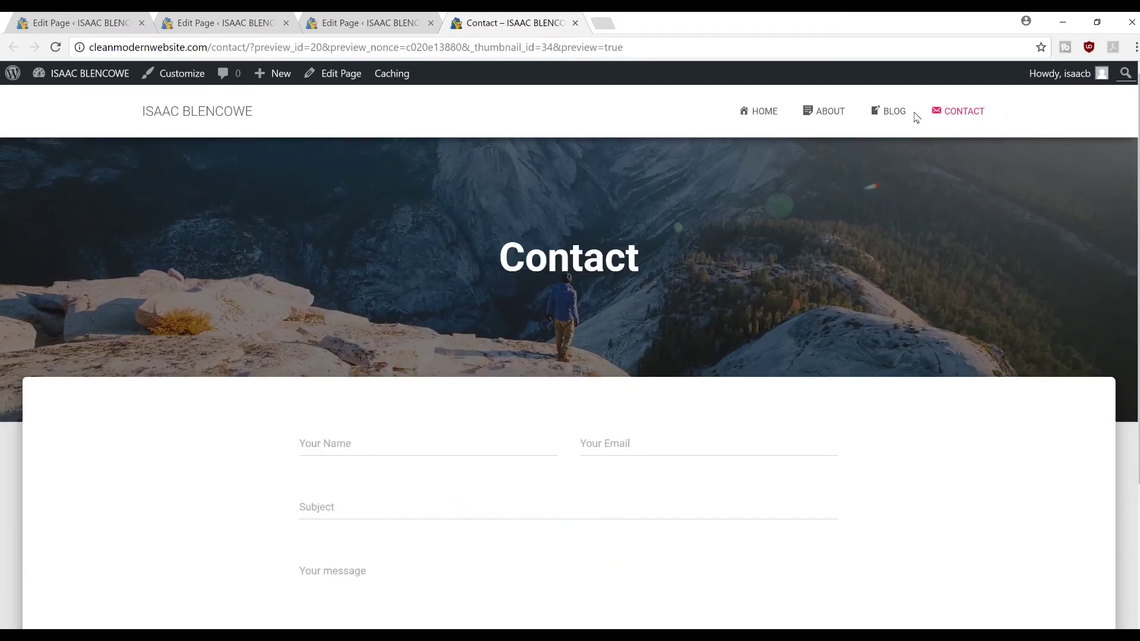
- Check the Blog and About pages, then return to the home page
{"action": "left_click", "coordinate": [904, 112]}
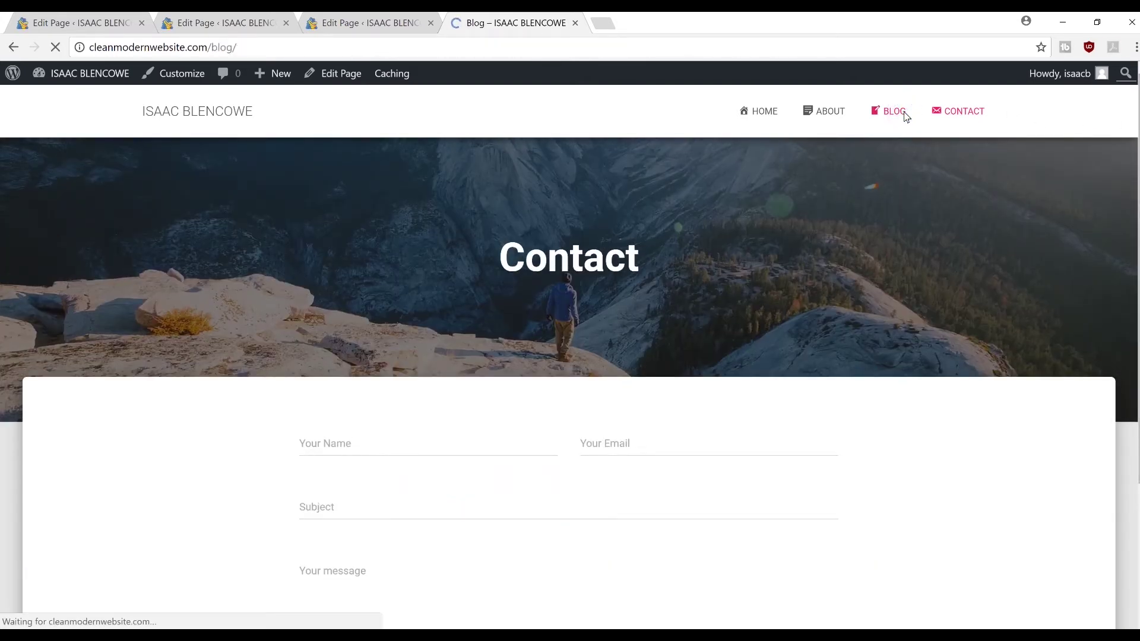
{"action": "left_click", "coordinate": [831, 117]}
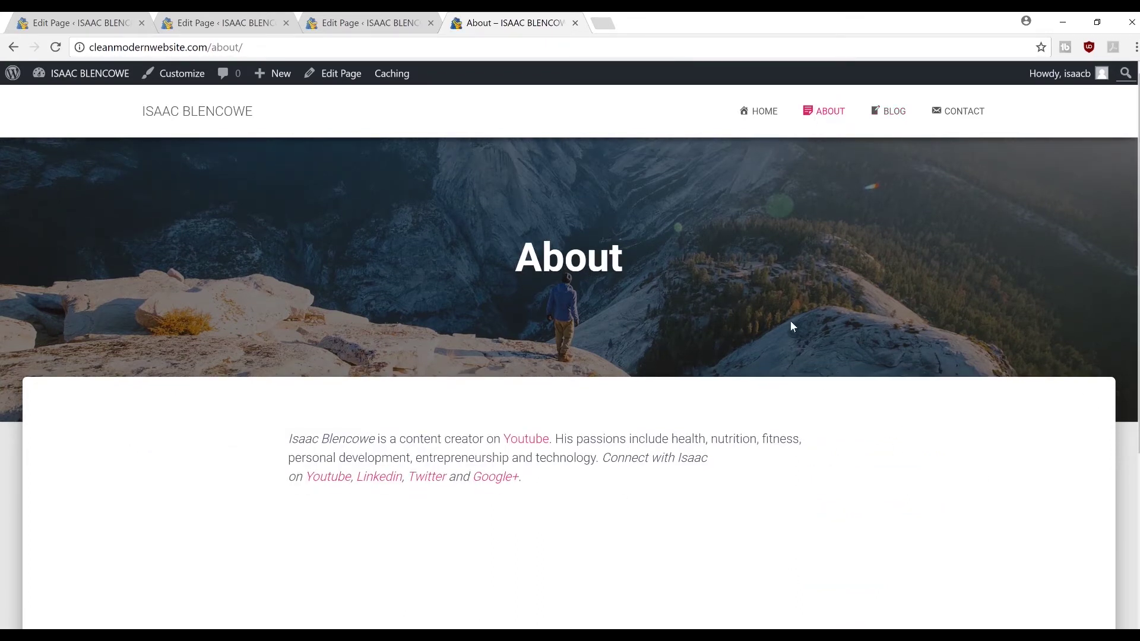
{"action": "left_click", "coordinate": [755, 112]}
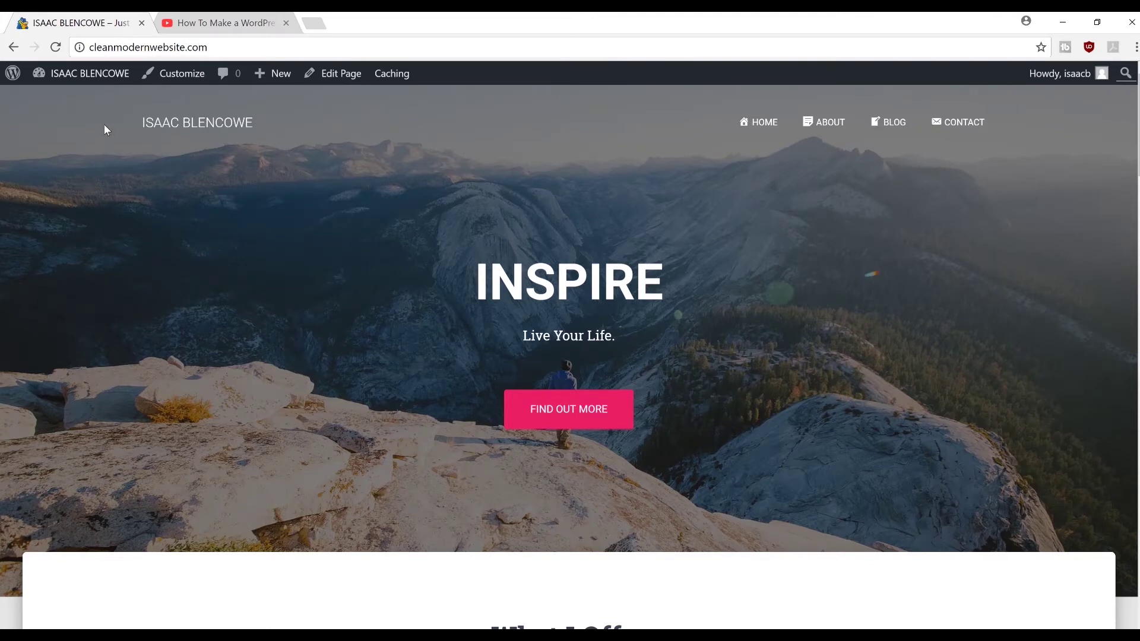
- Go from the live home page to the WordPress admin Dashboard
{"action": "left_click", "coordinate": [91, 80]}
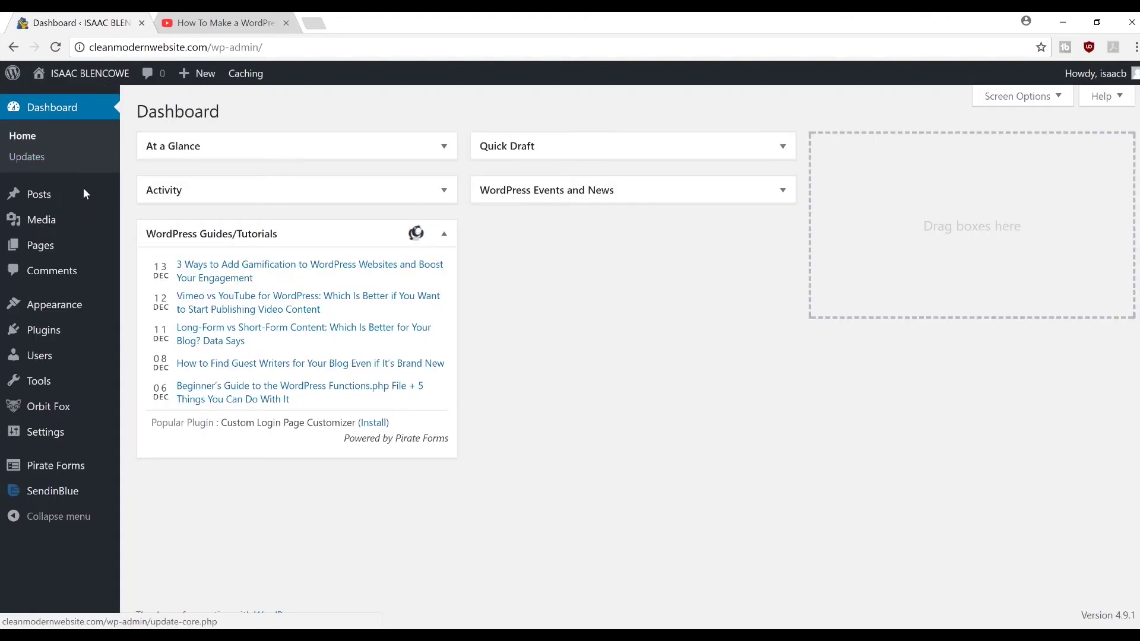
- Install and activate Akismet Anti-Spam from Plugins > Add New
{"action": "mouse_move", "coordinate": [35, 334]}
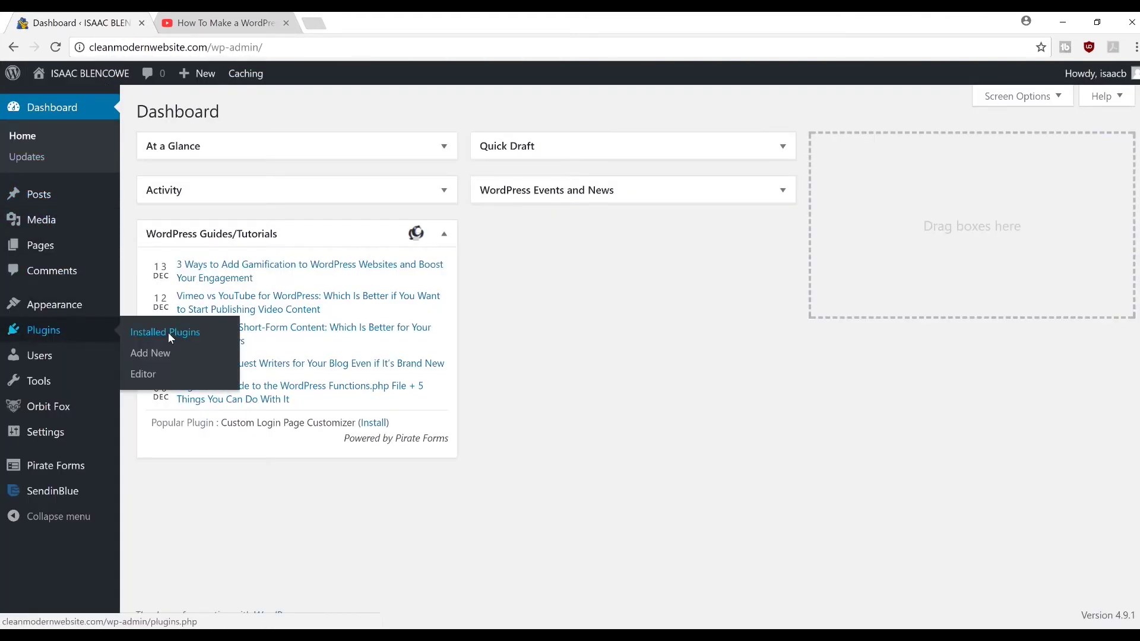
{"action": "left_click", "coordinate": [158, 355]}
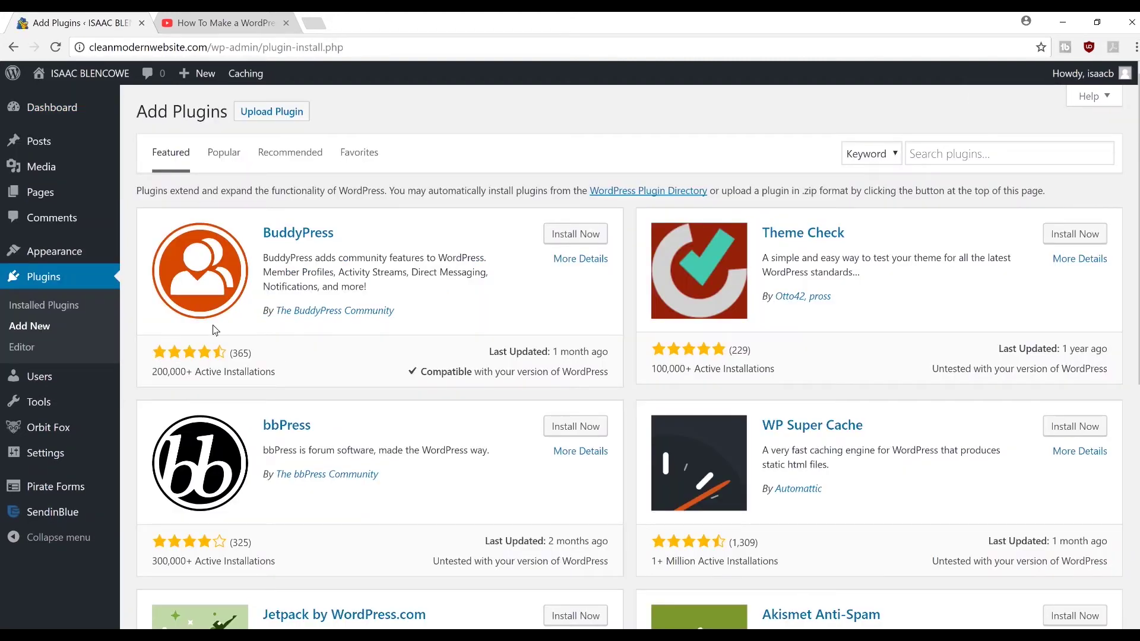
{"action": "scroll", "coordinate": [246, 178], "scroll_direction": "down", "scroll_amount": 3}
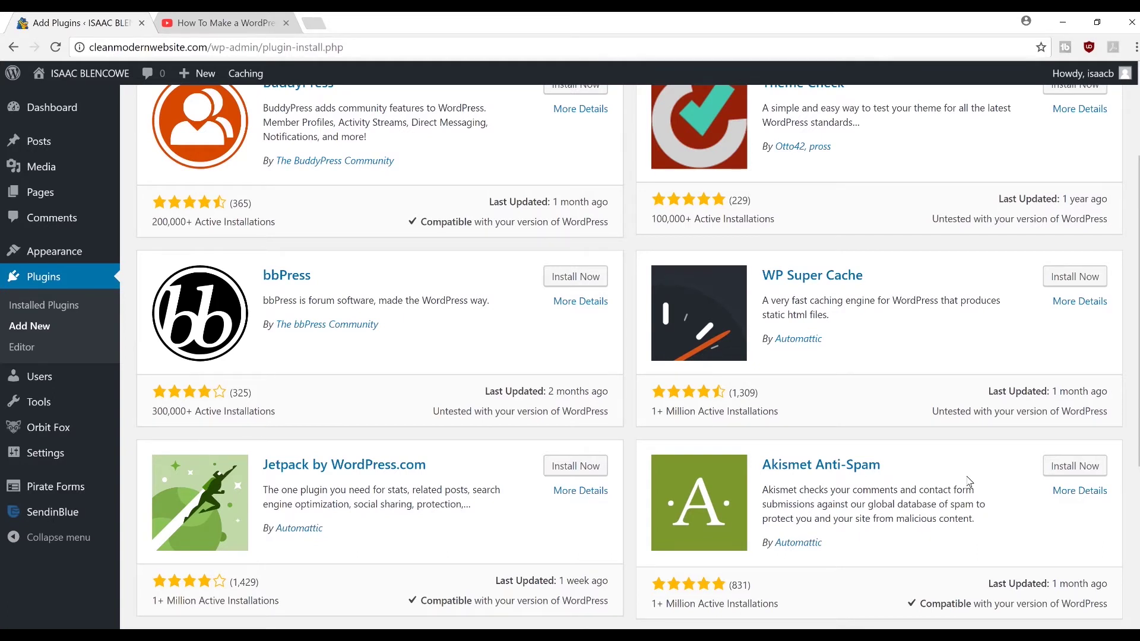
{"action": "left_click", "coordinate": [1081, 466]}
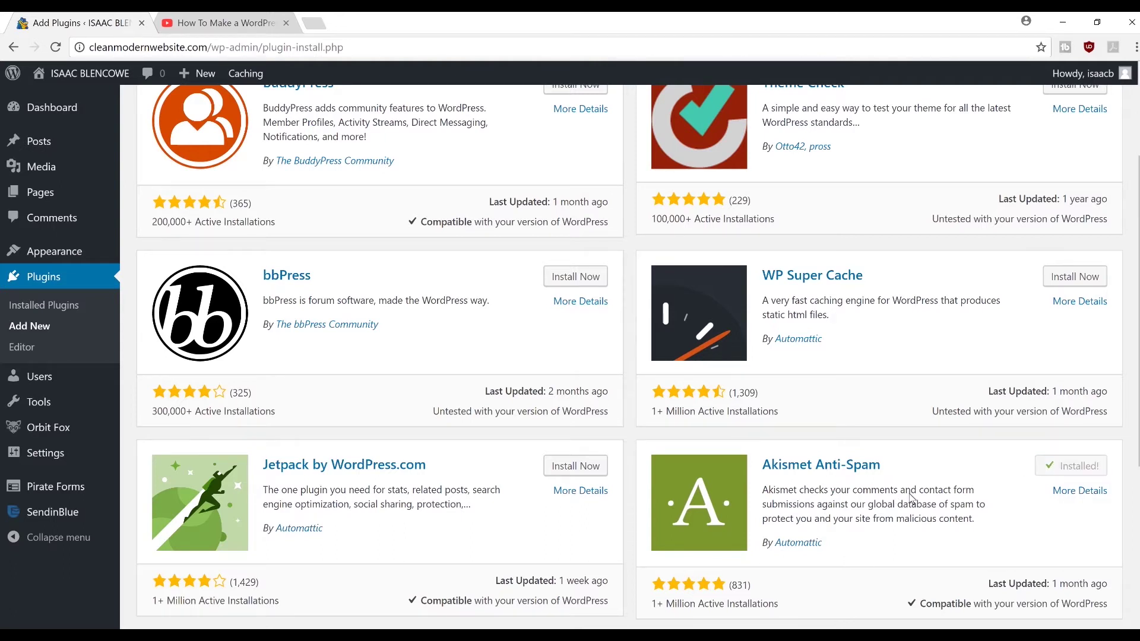
{"action": "left_click", "coordinate": [1080, 467]}
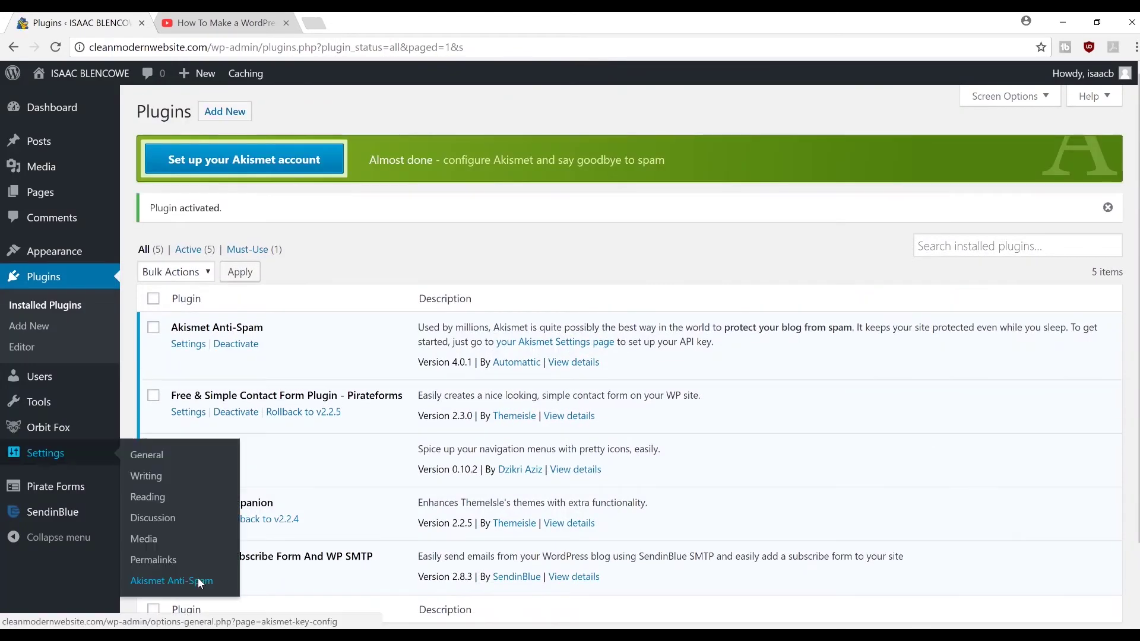
- Open Settings > Akismet Anti-Spam and begin getting an API key via WordPress.com
{"action": "mouse_move", "coordinate": [41, 449]}
{"action": "left_click", "coordinate": [166, 581]}
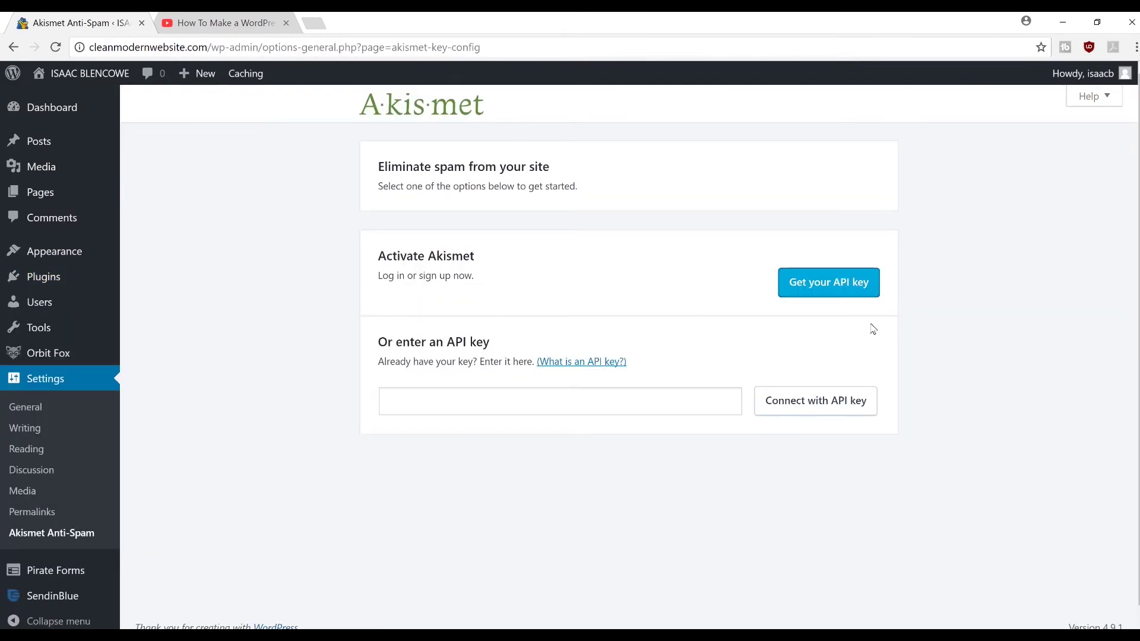
{"action": "left_click", "coordinate": [846, 288]}
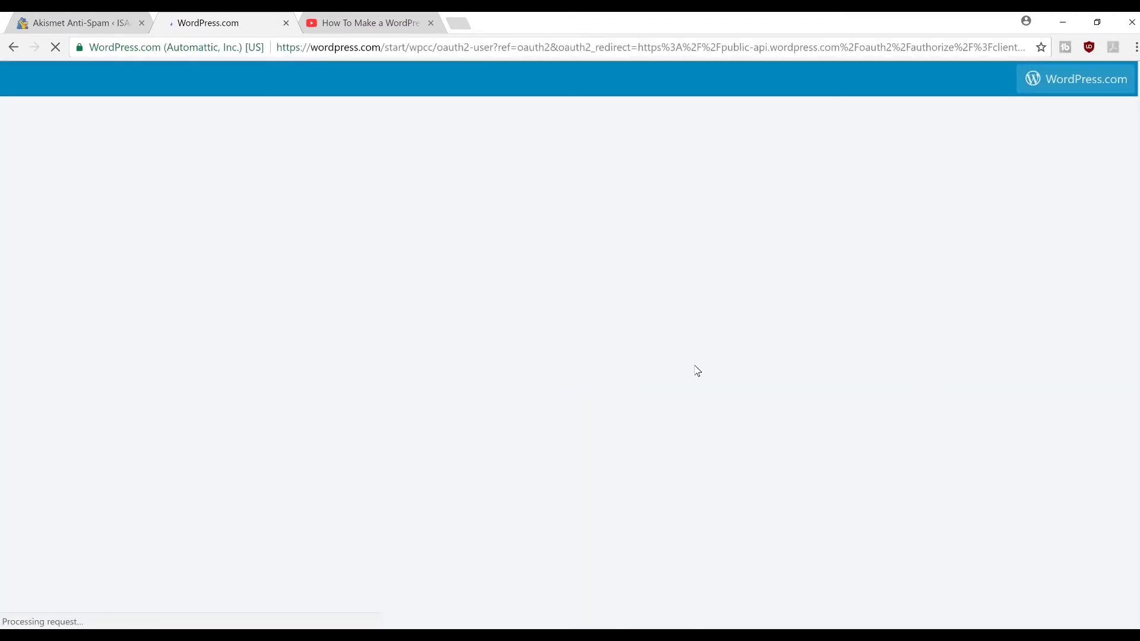
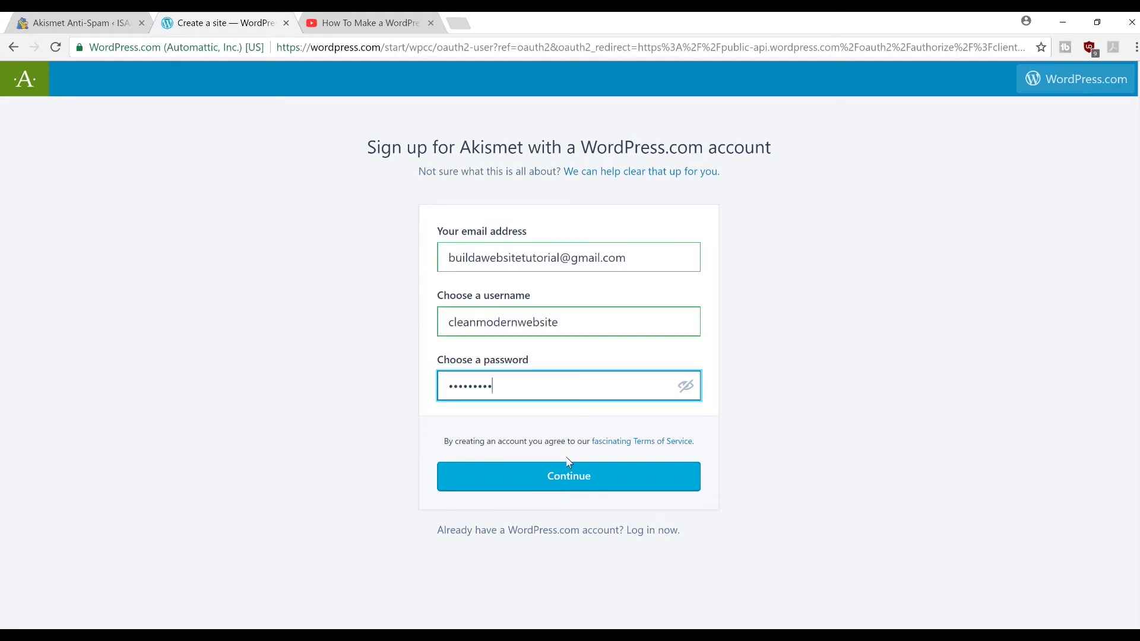
- Submit the Akismet sign-up form and create a Personal subscription priced at A$0
{"action": "left_click", "coordinate": [564, 476]}
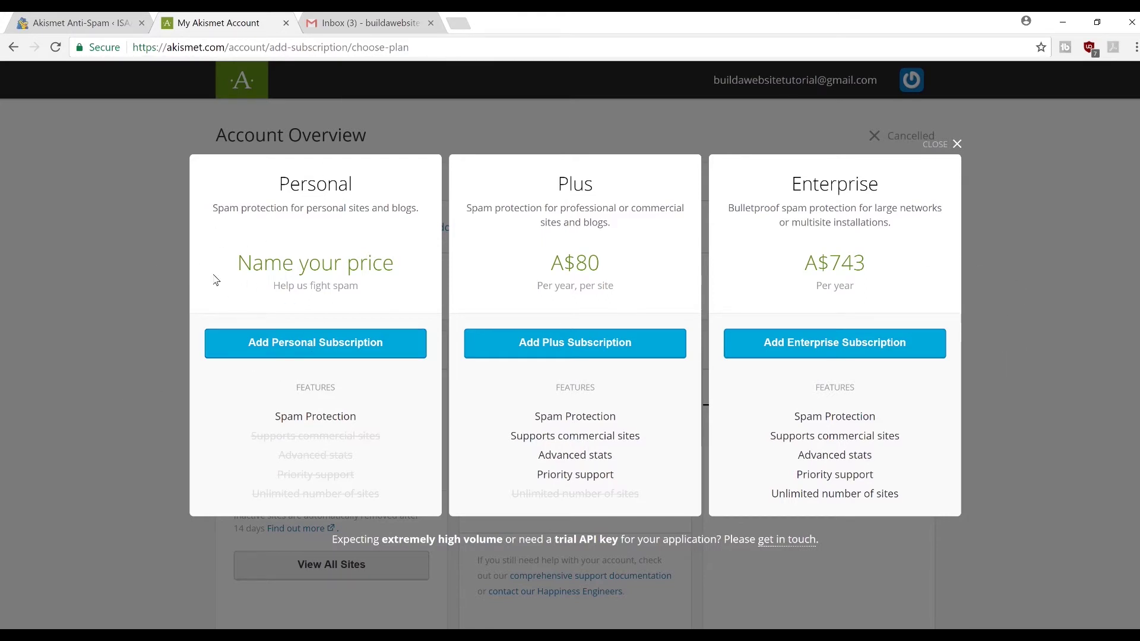
{"action": "left_click", "coordinate": [306, 343]}
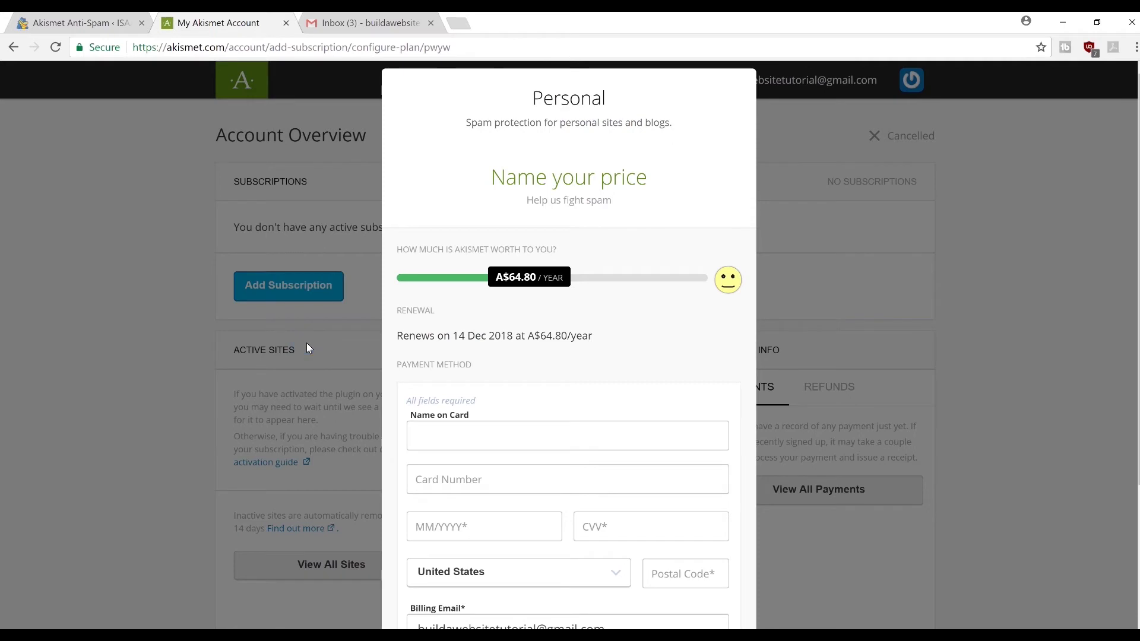
{"action": "left_click_drag", "start_coordinate": [531, 282], "coordinate": [505, 282]}
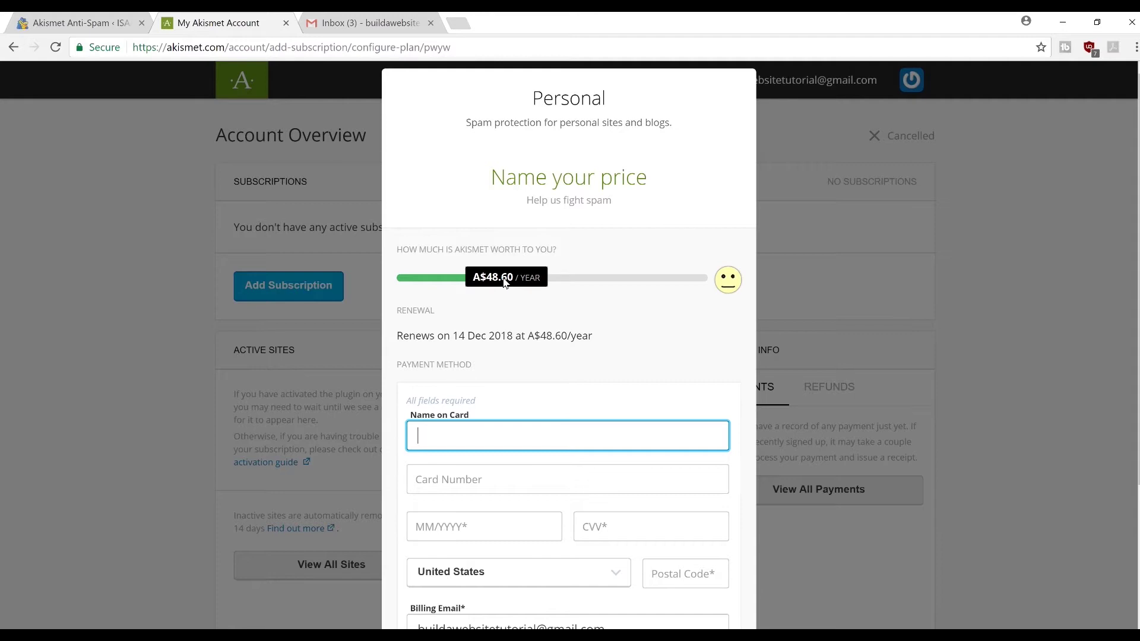
{"action": "left_click_drag", "start_coordinate": [505, 282], "coordinate": [344, 295]}
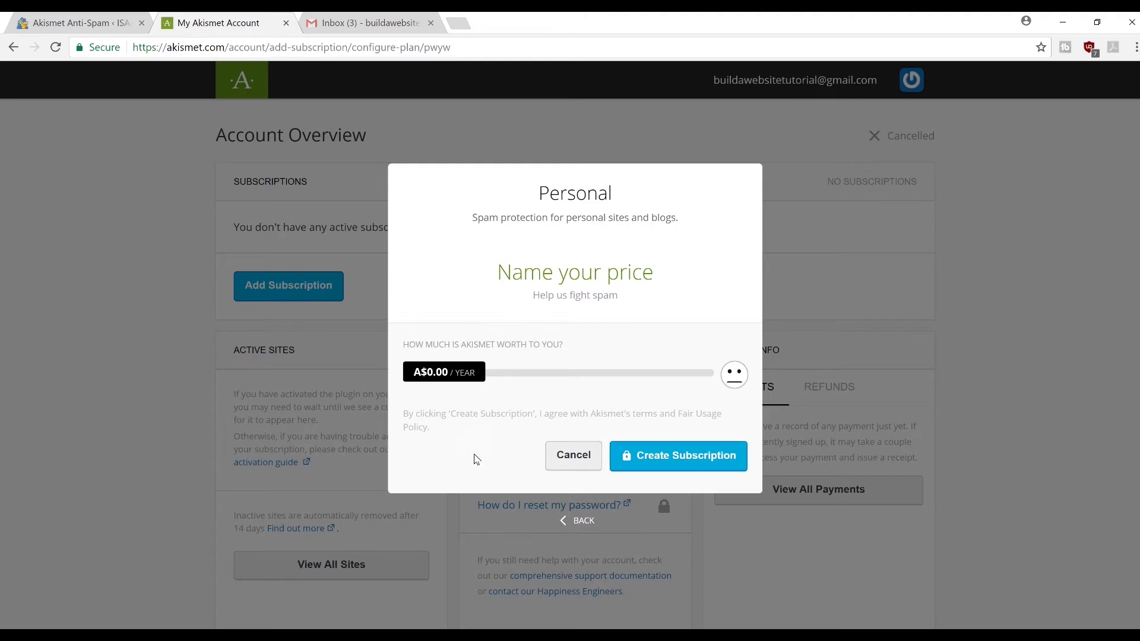
{"action": "left_click", "coordinate": [678, 454]}
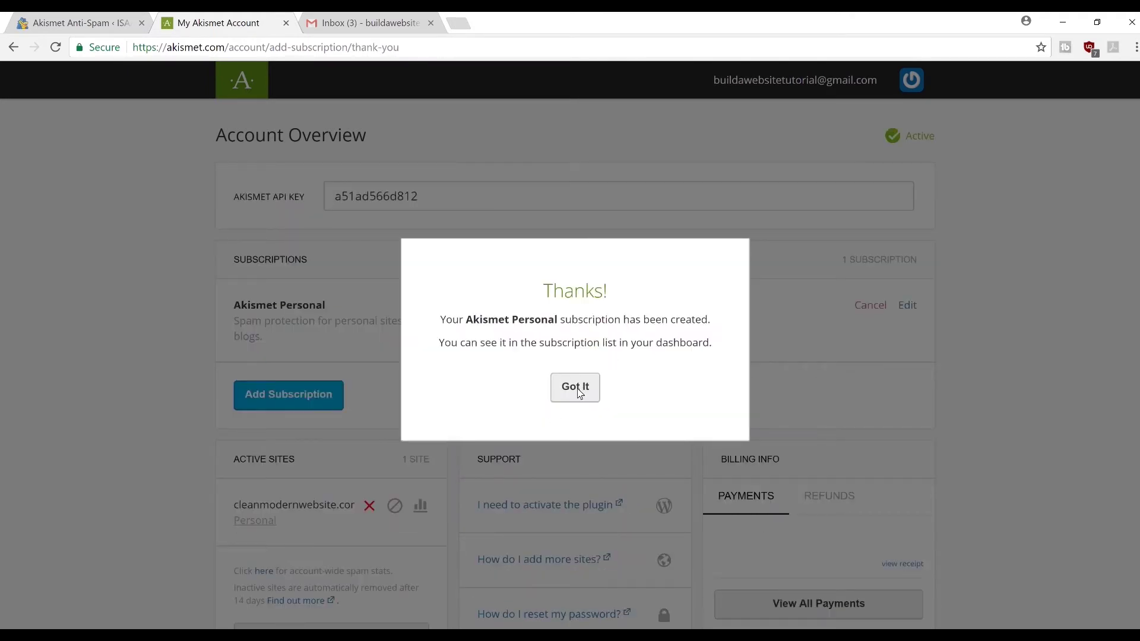
- Copy the new Akismet API key from the account overview and go back to WordPress
{"action": "left_click", "coordinate": [575, 389]}
{"action": "left_click_drag", "start_coordinate": [437, 195], "coordinate": [324, 200]}
{"action": "key", "text": "ctrl+c"}
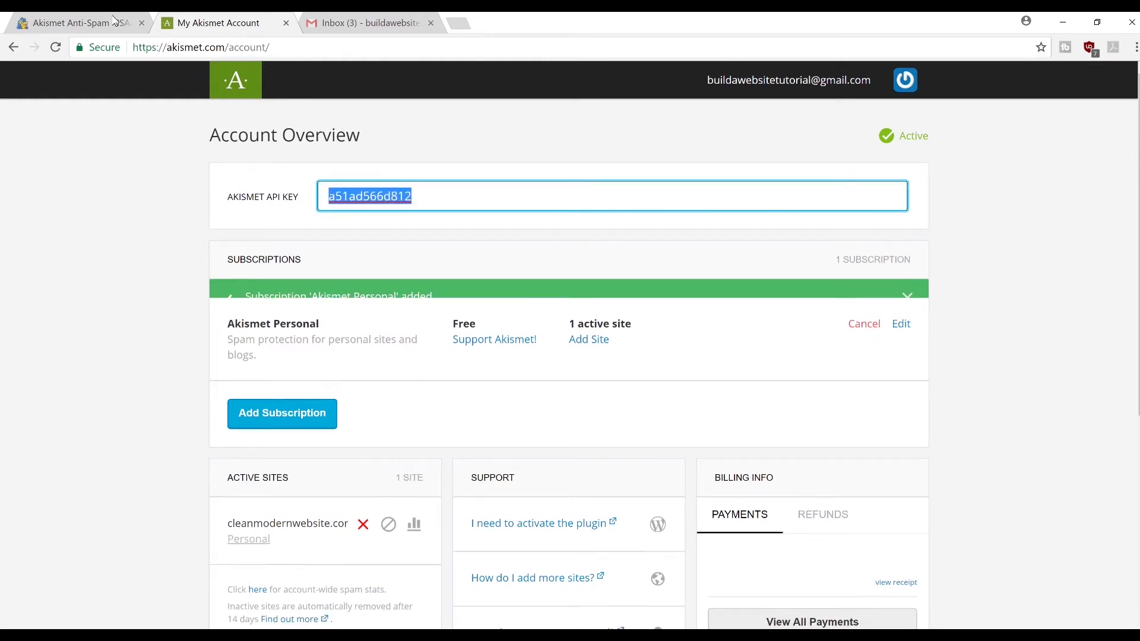
{"action": "left_click", "coordinate": [135, 17]}
- Paste the copied API key into the Akismet settings and connect the site
{"action": "left_click", "coordinate": [501, 396]}
{"action": "key", "text": "ctrl+v"}
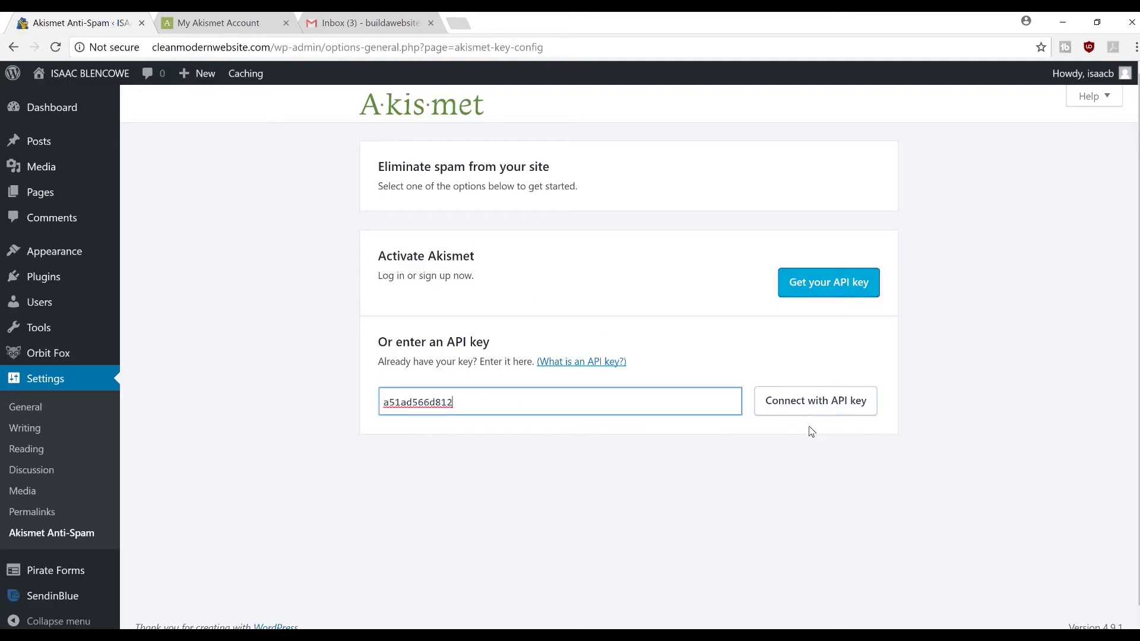
{"action": "left_click", "coordinate": [837, 408]}
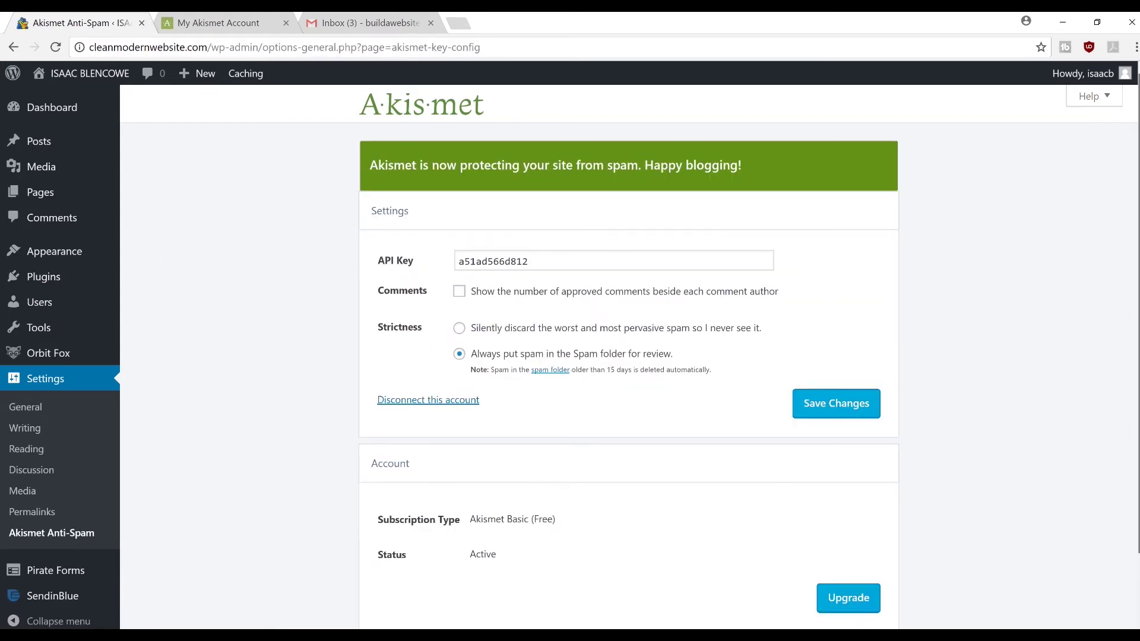
{"action": "scroll", "coordinate": [1135, 256], "scroll_direction": "down", "scroll_amount": 2}
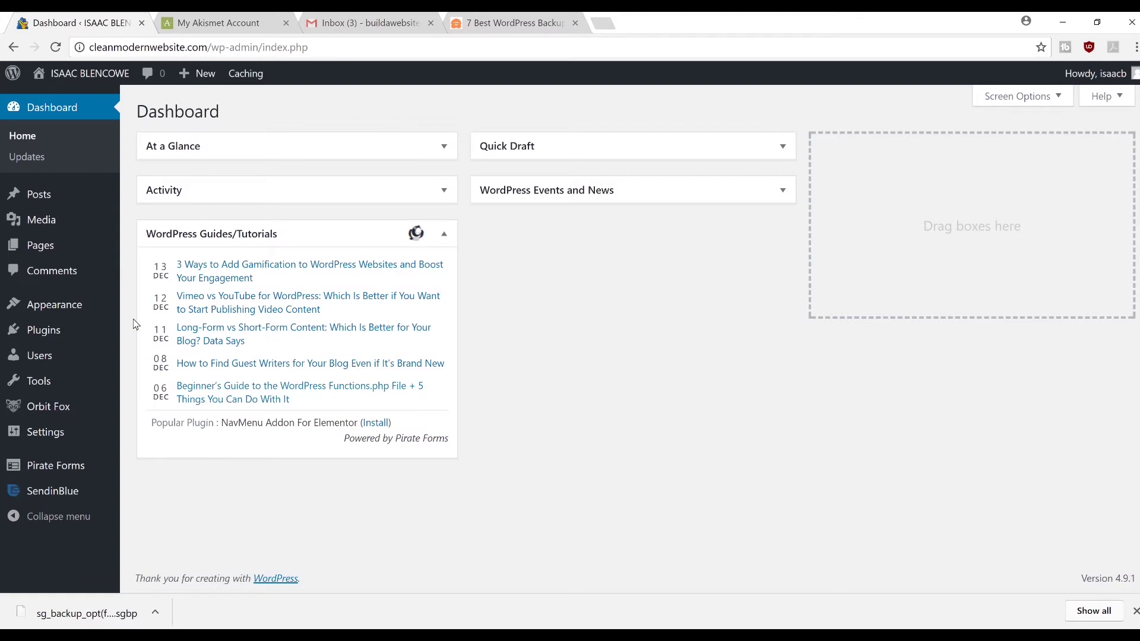
- Search the Add Plugins directory for 'backup'
{"action": "mouse_move", "coordinate": [70, 333]}
{"action": "left_click", "coordinate": [169, 359]}
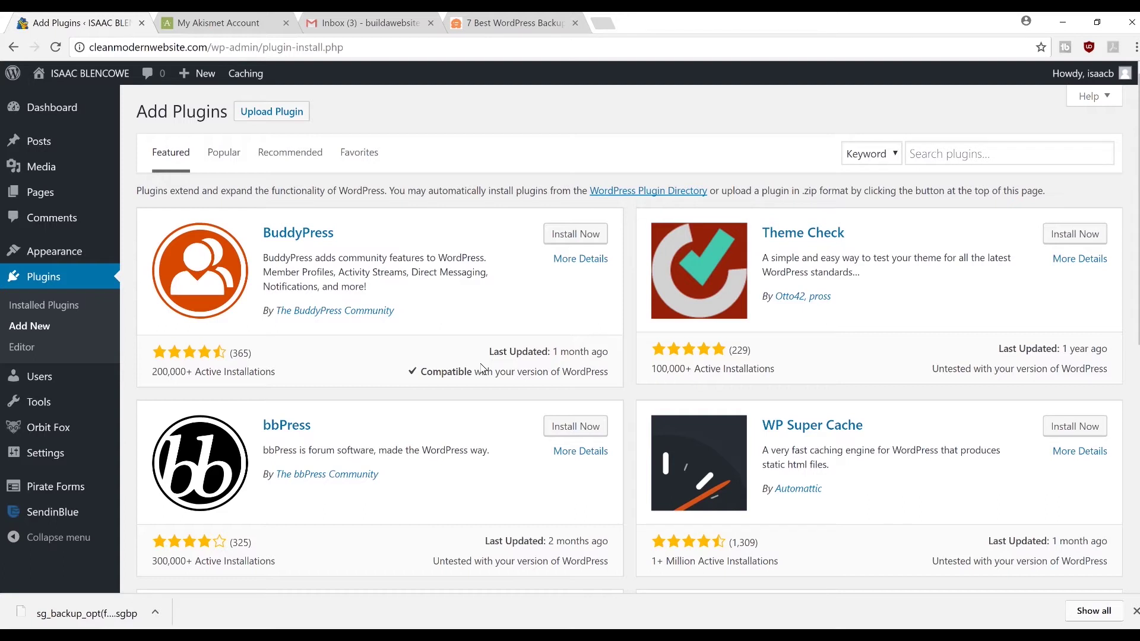
{"action": "left_click", "coordinate": [945, 156]}
{"action": "type", "text": "backup"}
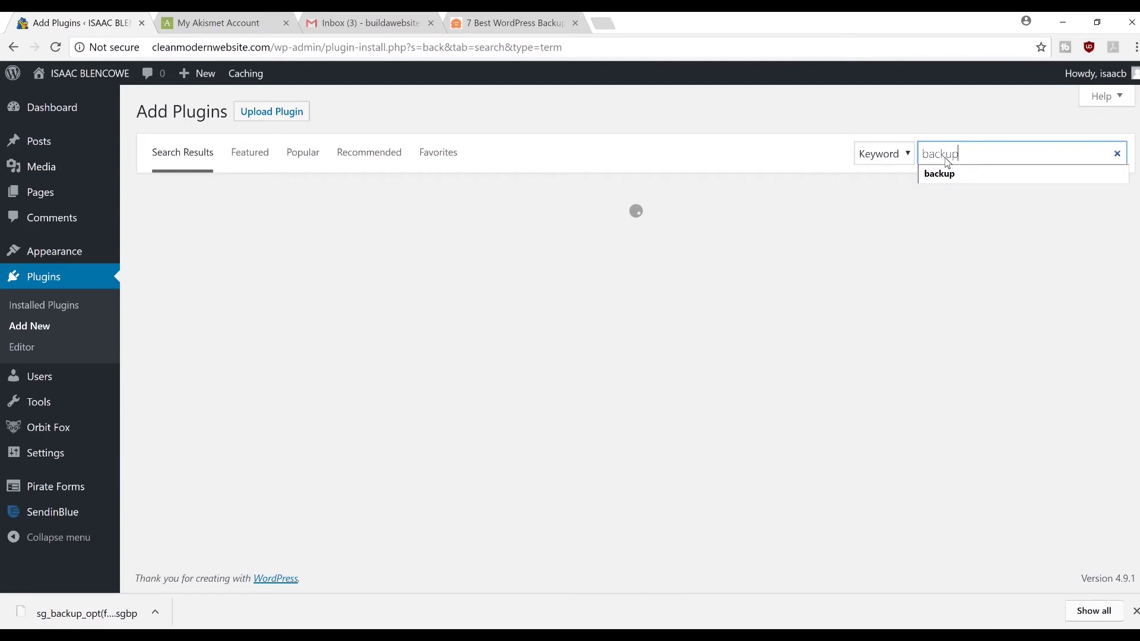
{"action": "key", "text": "Return"}
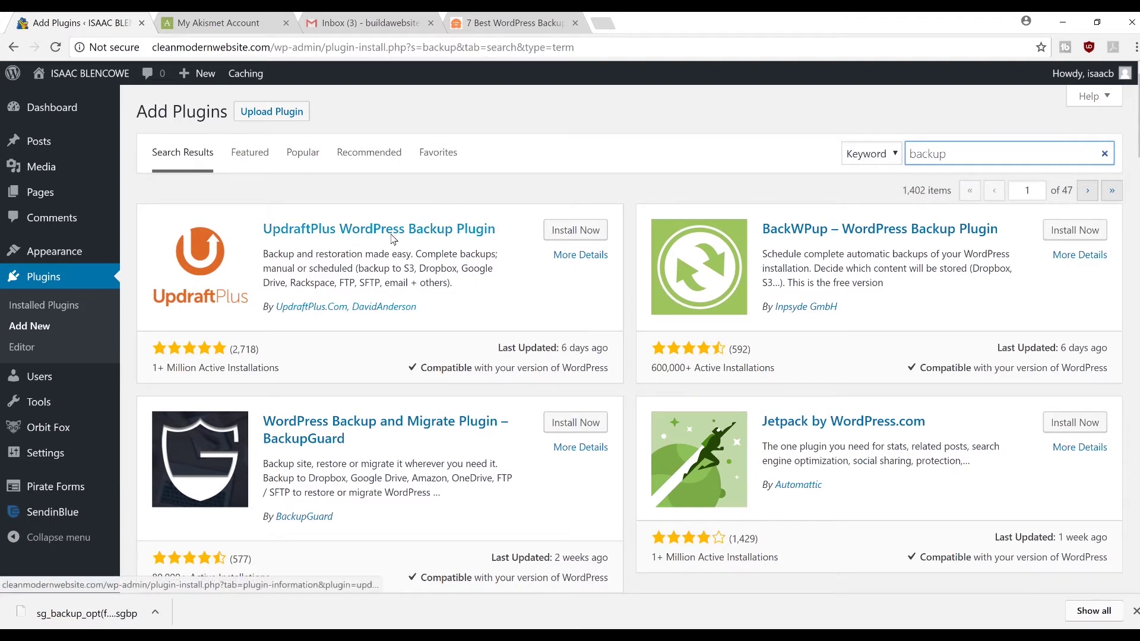
- Install and activate UpdraftPlus, then open its Backup/Restore page
{"action": "left_click", "coordinate": [554, 235]}
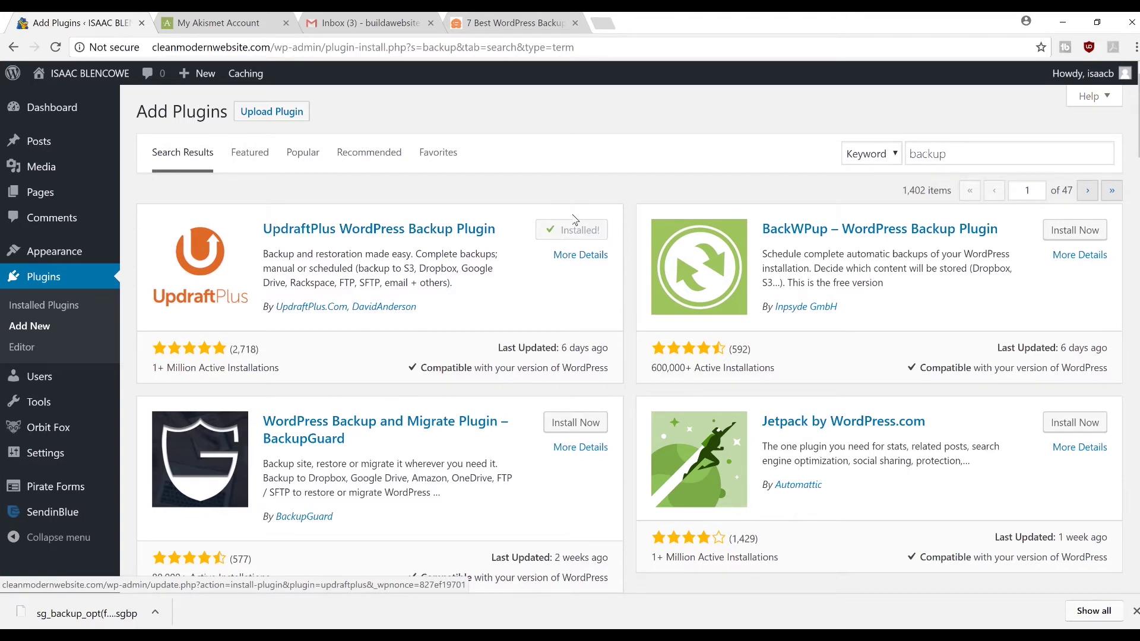
{"action": "left_click", "coordinate": [565, 236]}
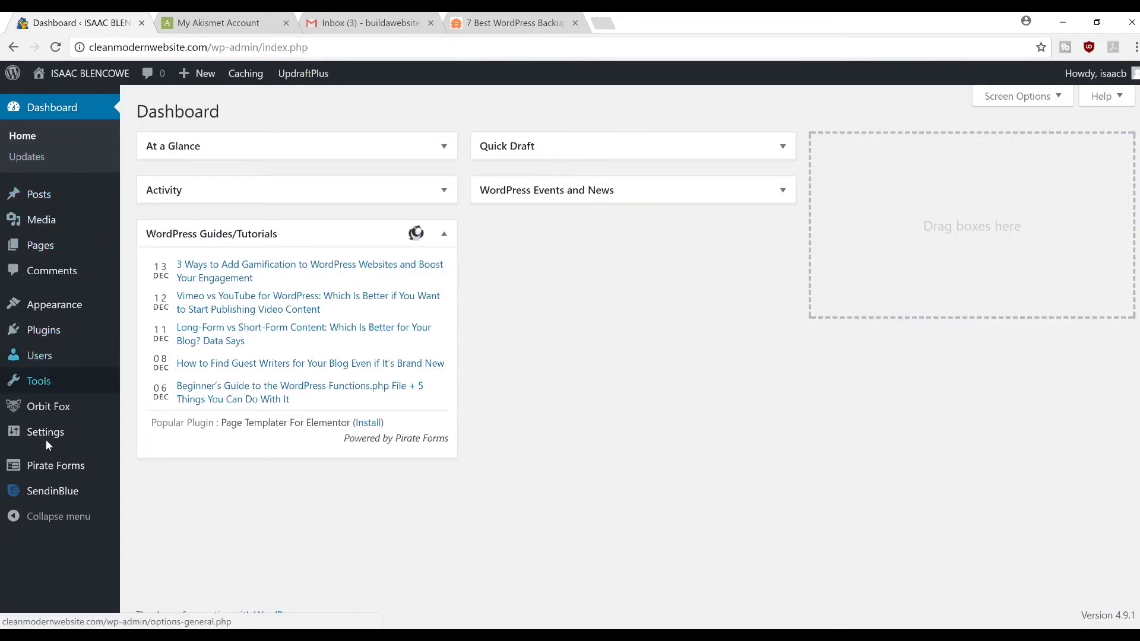
{"action": "mouse_move", "coordinate": [47, 442]}
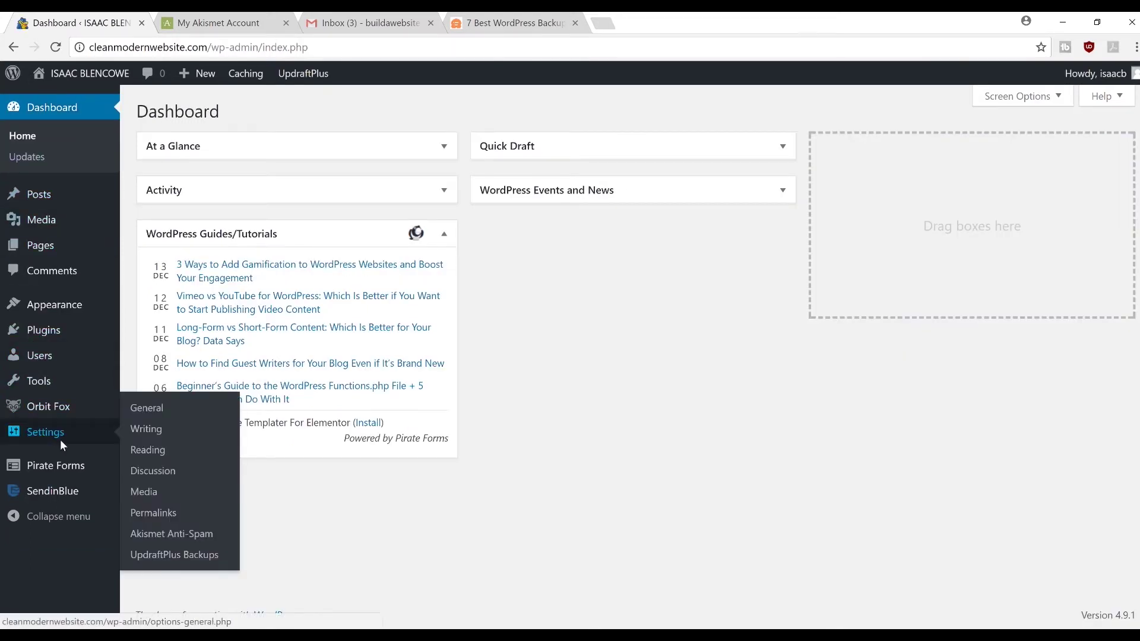
{"action": "left_click", "coordinate": [187, 557]}
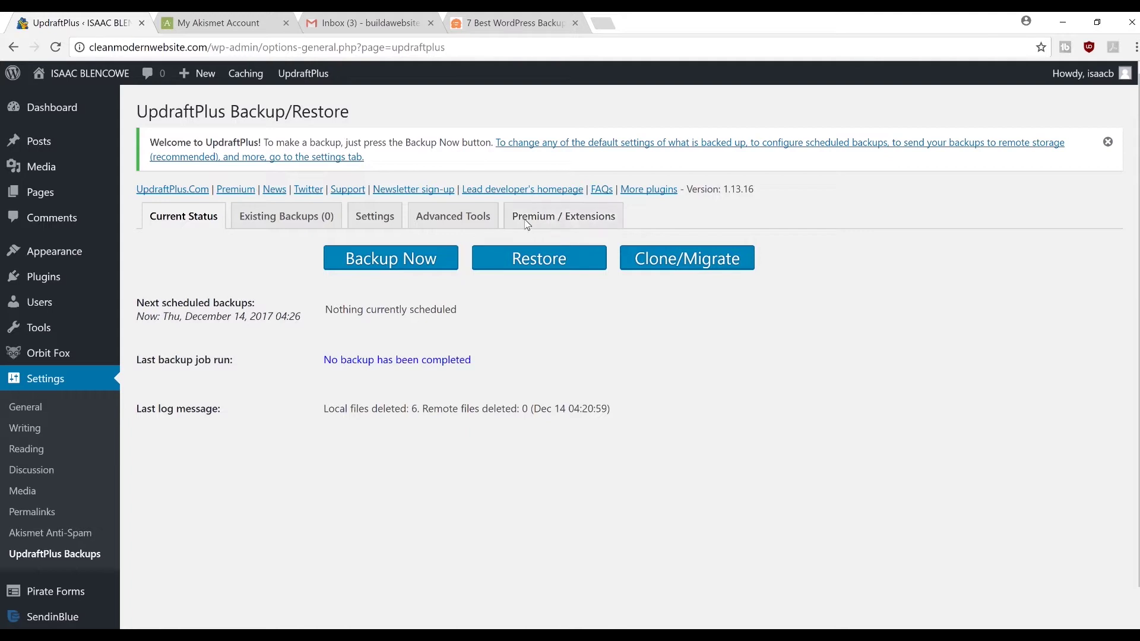
- Set the UpdraftPlus files and database backup schedules both to Daily
{"action": "left_click", "coordinate": [373, 218]}
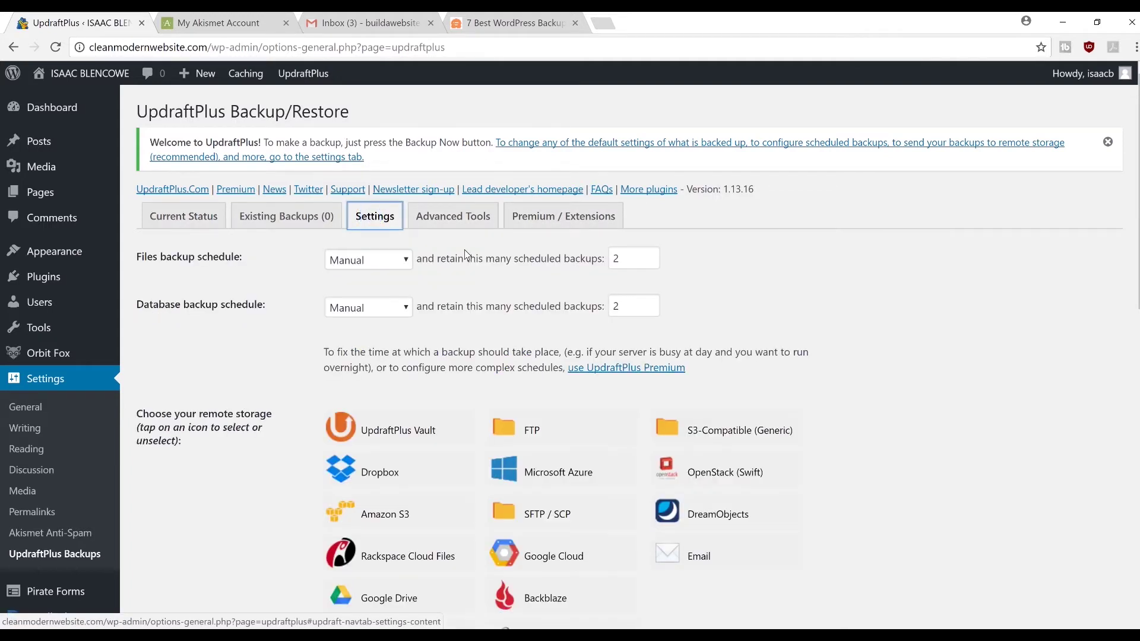
{"action": "left_click", "coordinate": [397, 262]}
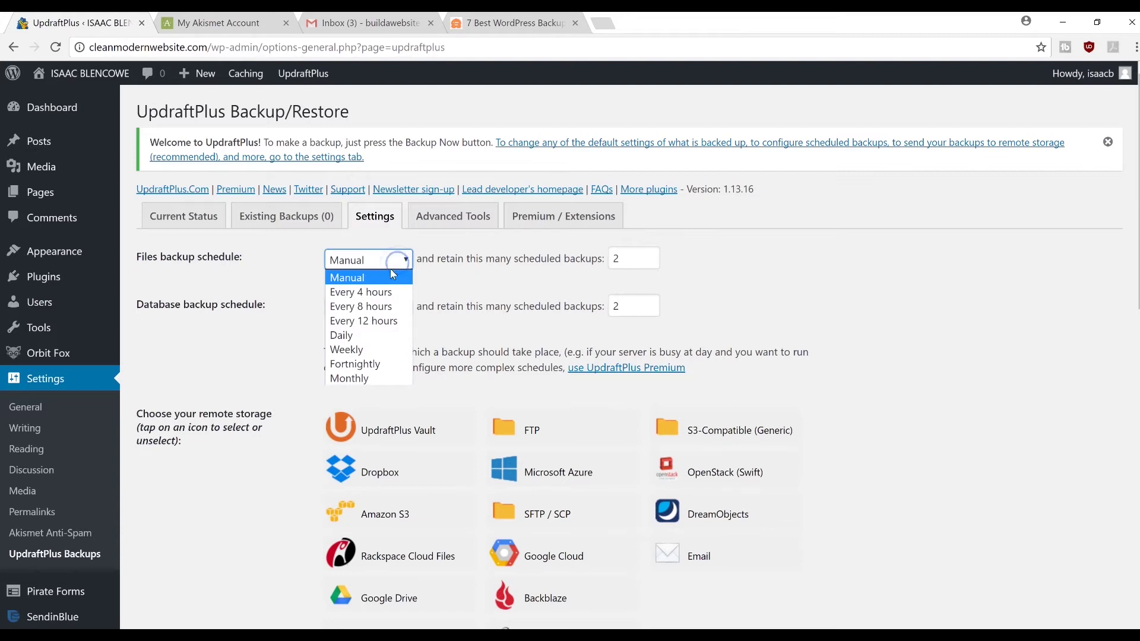
{"action": "left_click", "coordinate": [365, 335]}
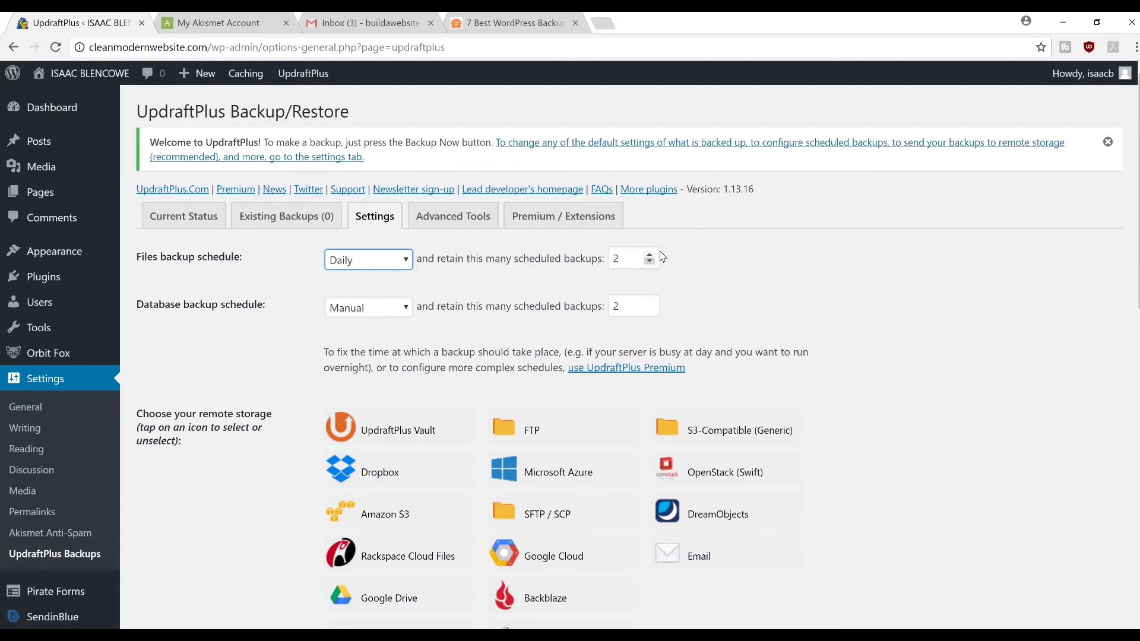
{"action": "left_click", "coordinate": [363, 310]}
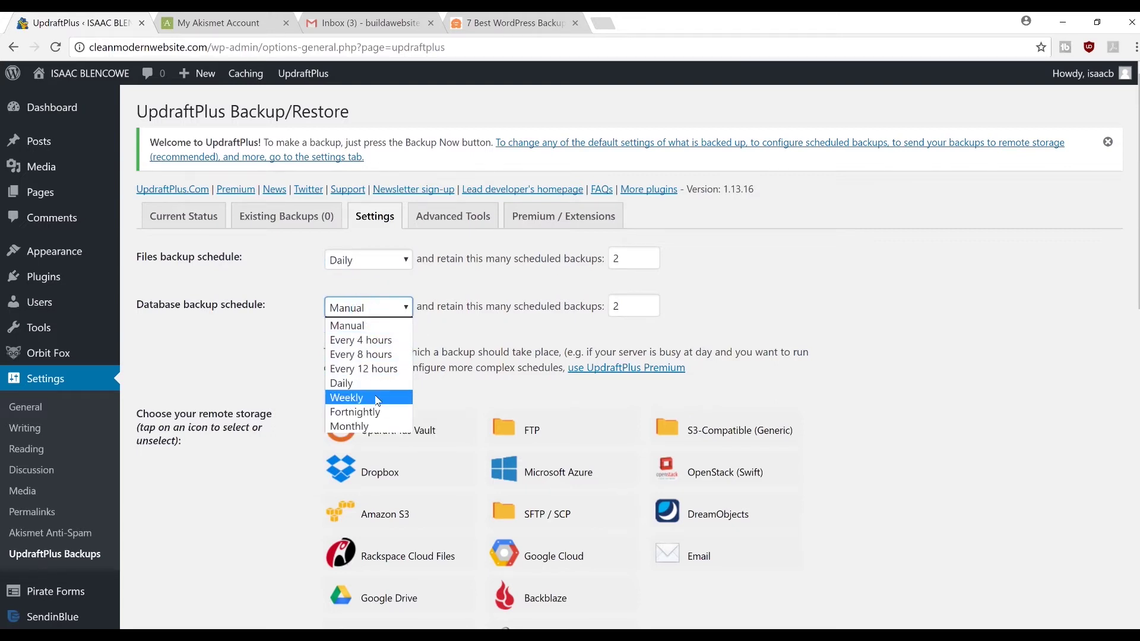
{"action": "left_click", "coordinate": [374, 382]}
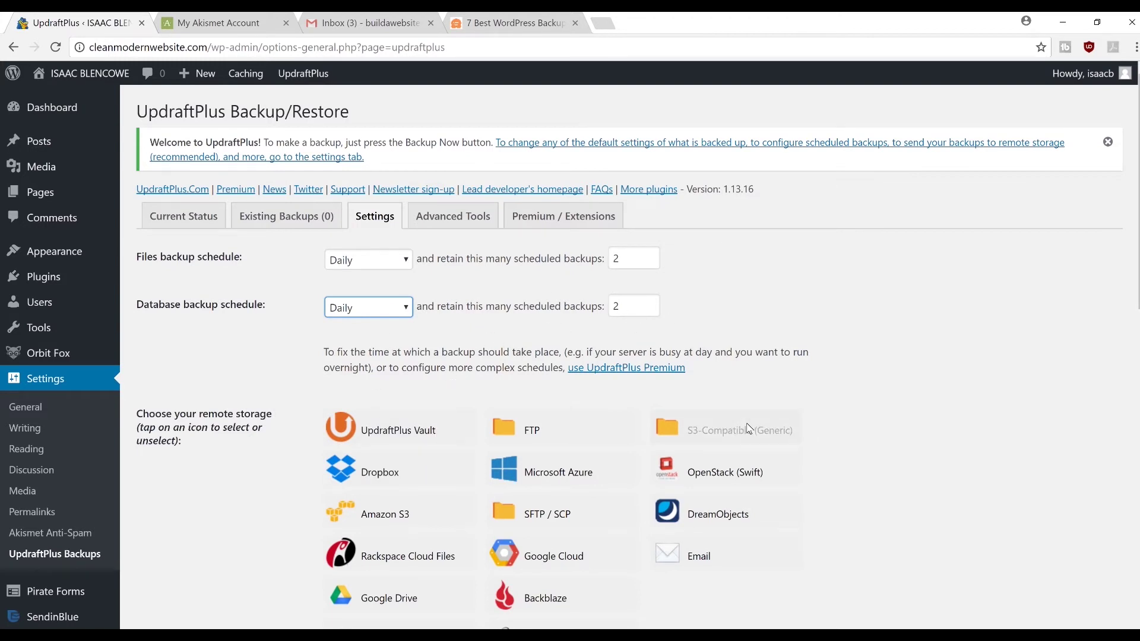
- Check Existing Backups, which shows no backups yet and 233 B of disk space used
{"action": "scroll", "coordinate": [788, 404], "scroll_direction": "down", "scroll_amount": 3}
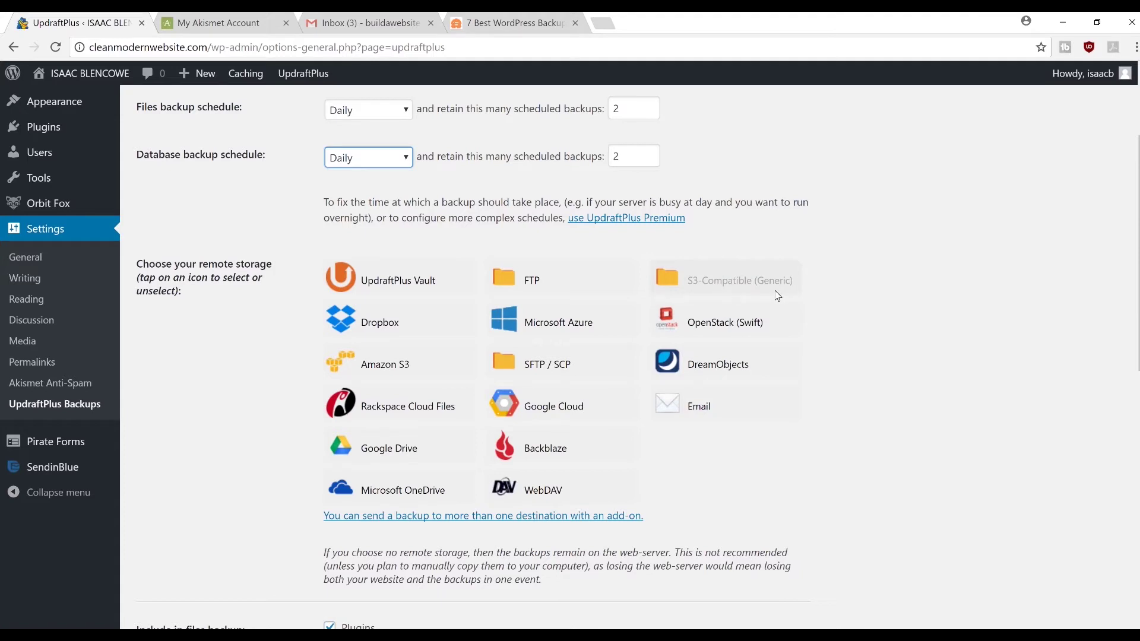
{"action": "scroll", "coordinate": [777, 296], "scroll_direction": "down", "scroll_amount": 5}
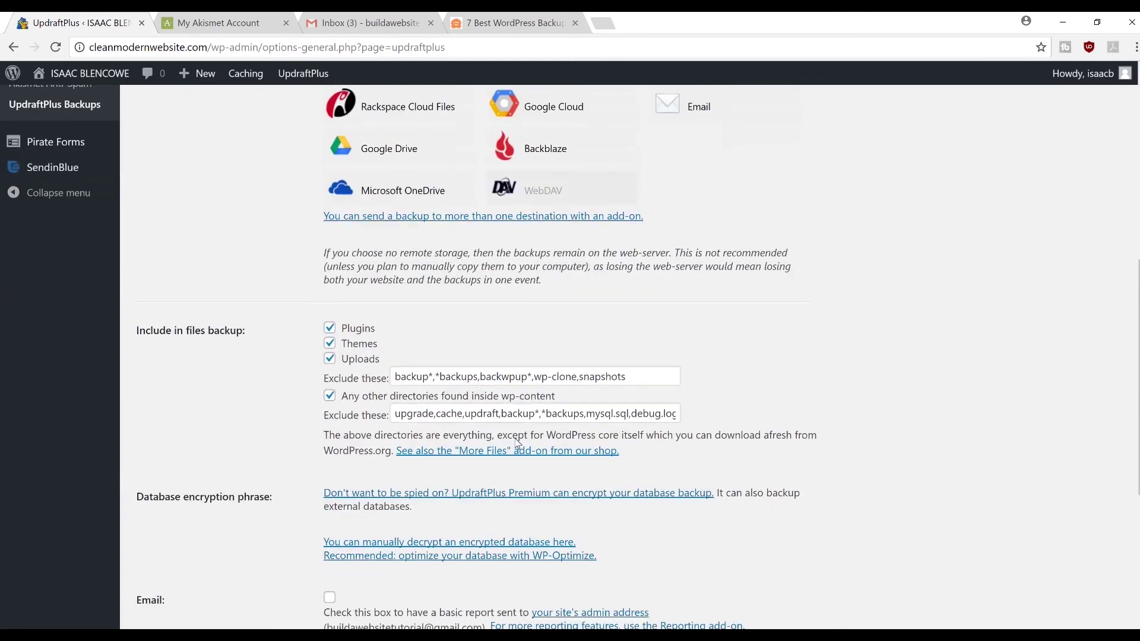
{"action": "scroll", "coordinate": [496, 471], "scroll_direction": "down", "scroll_amount": 5}
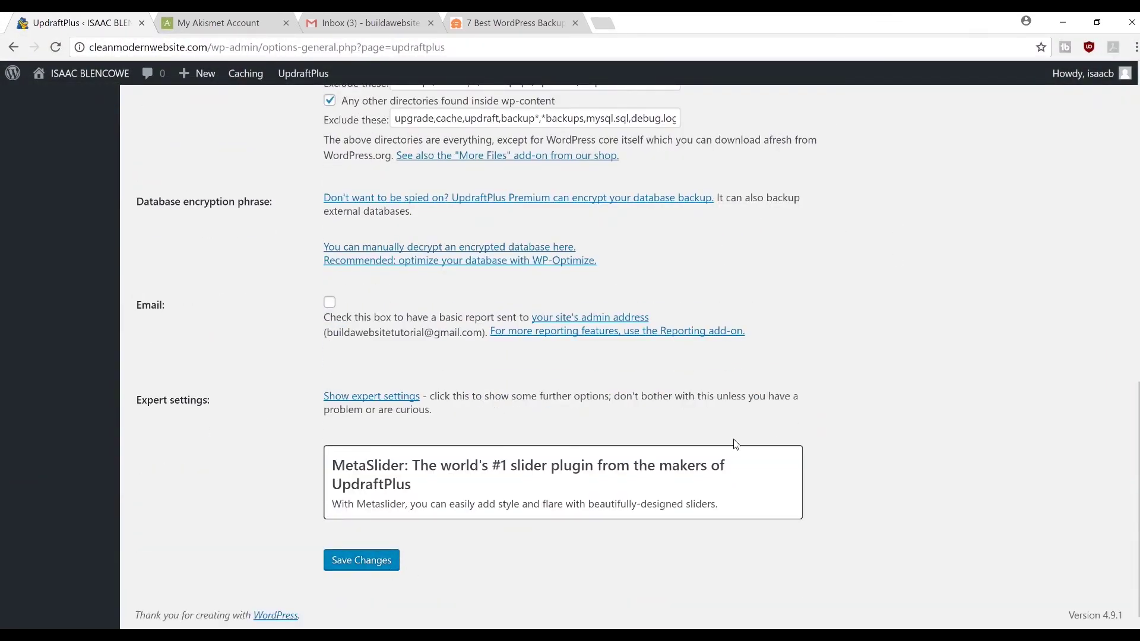
{"action": "scroll", "coordinate": [781, 442], "scroll_direction": "up", "scroll_amount": 2}
{"action": "scroll", "coordinate": [778, 443], "scroll_direction": "up", "scroll_amount": 10}
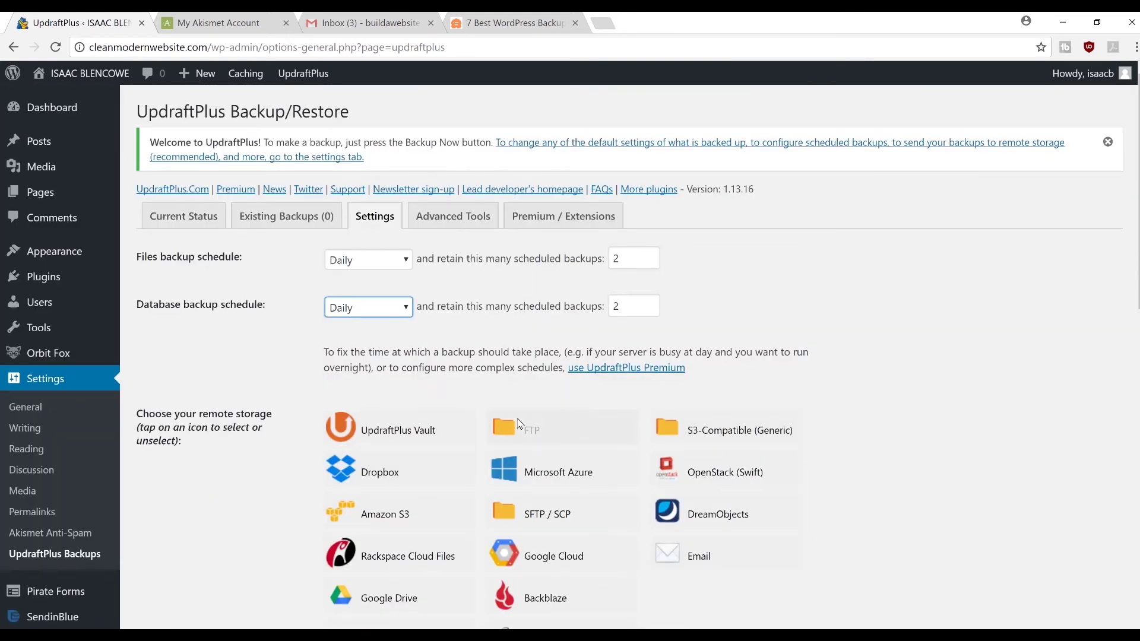
{"action": "left_click", "coordinate": [291, 218]}
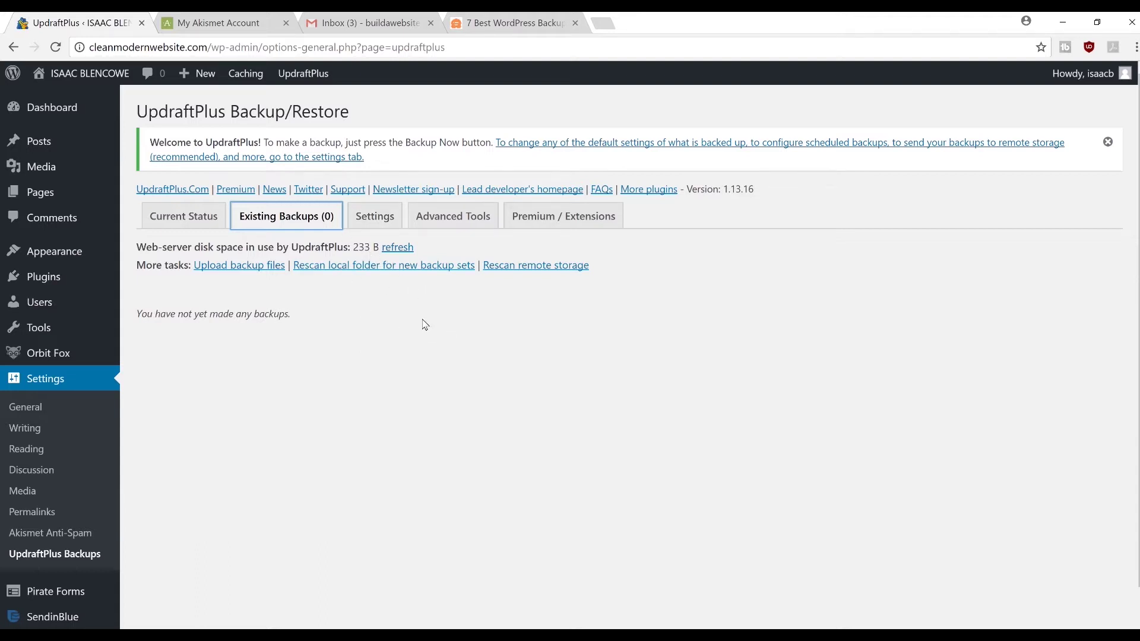
{"action": "left_click", "coordinate": [316, 374]}
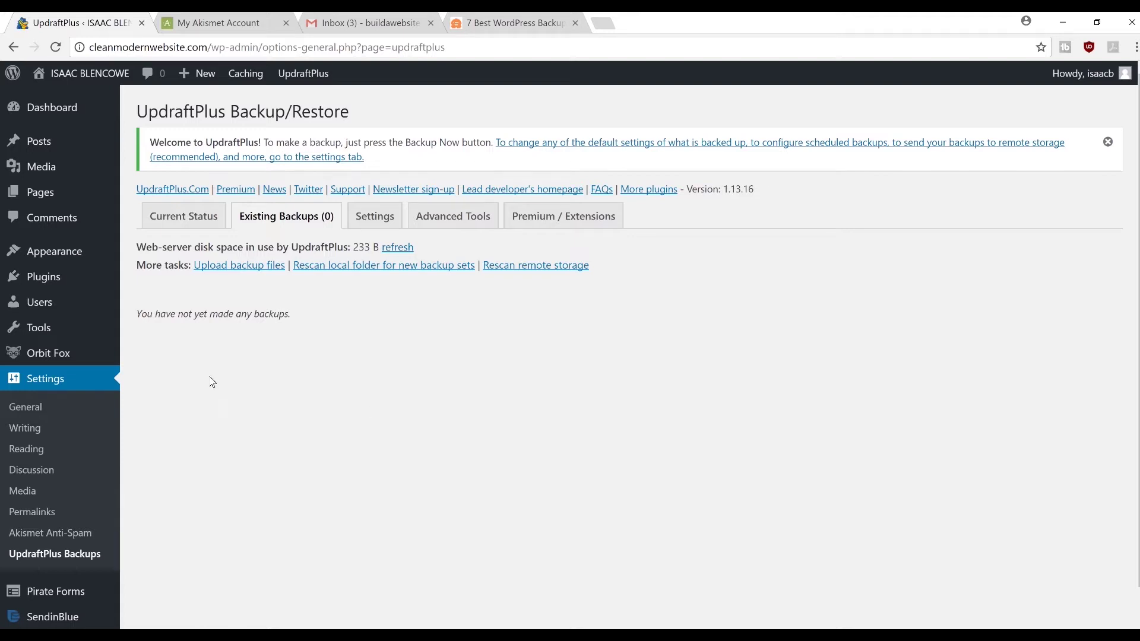
- Search plugins for 'SEO', install and activate Yoast SEO, and open its dashboard
{"action": "mouse_move", "coordinate": [67, 283]}
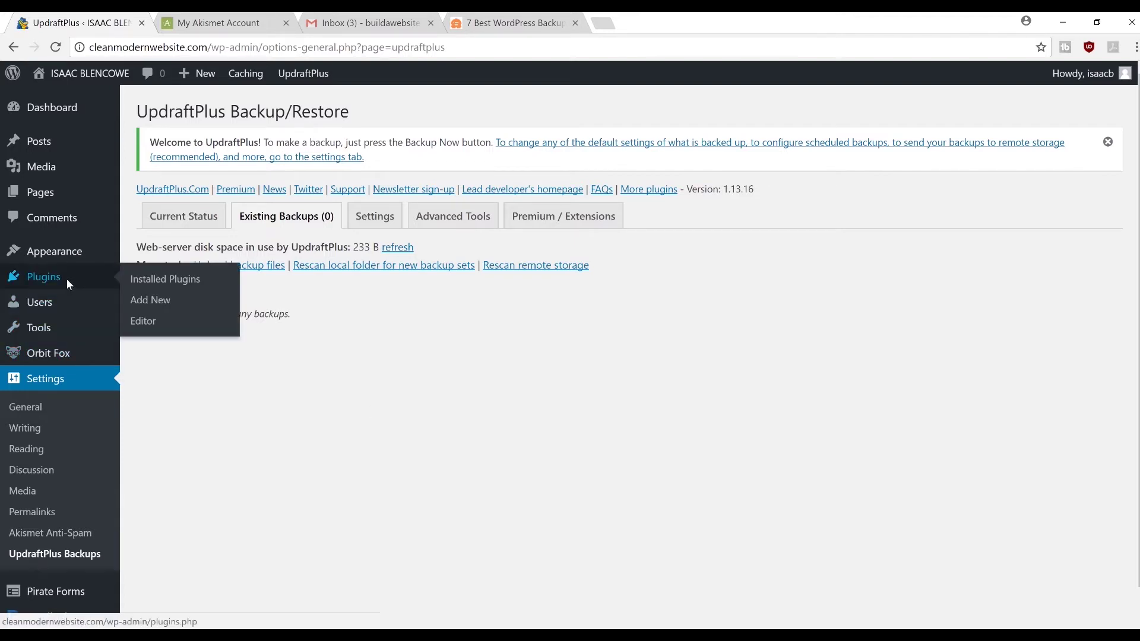
{"action": "left_click", "coordinate": [138, 301]}
{"action": "key", "text": "Return"}
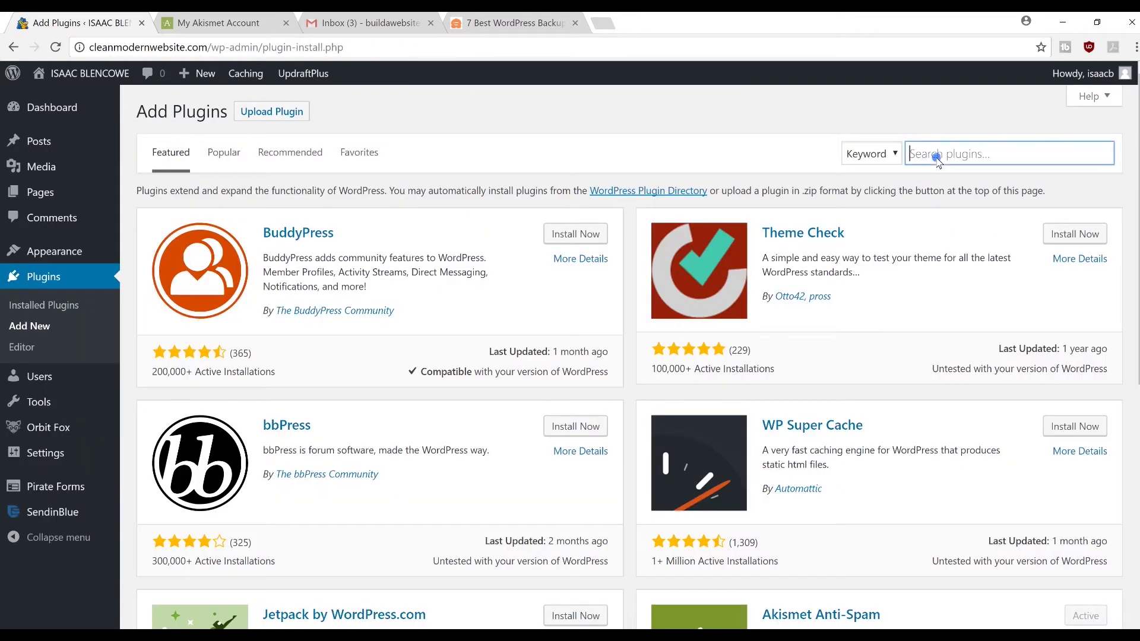
{"action": "type", "text": "SEO"}
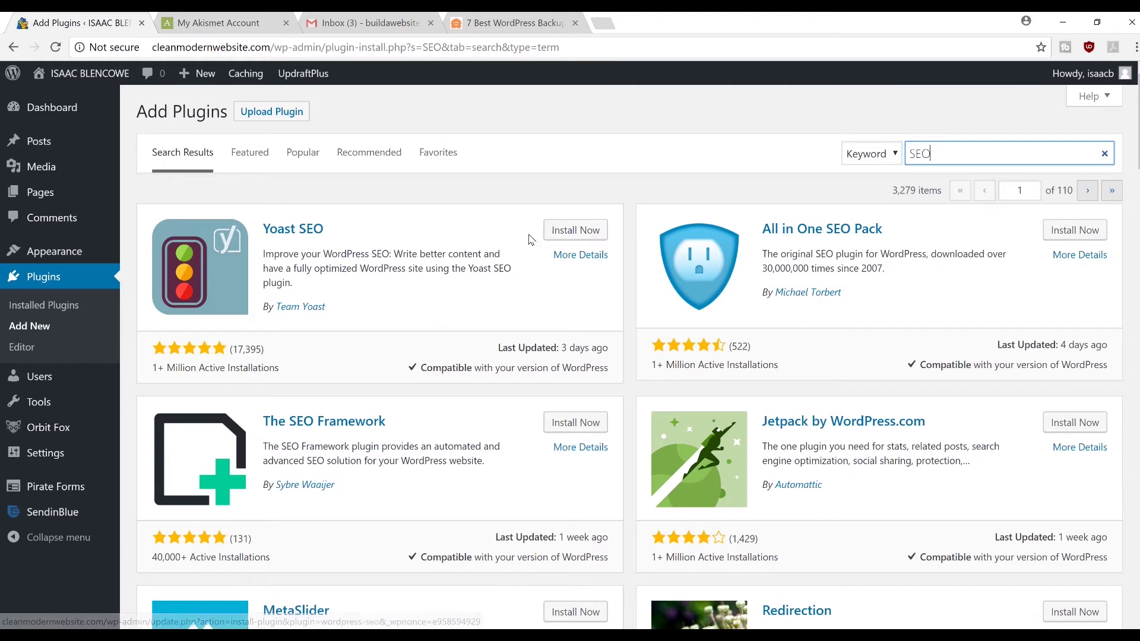
{"action": "left_click", "coordinate": [569, 231]}
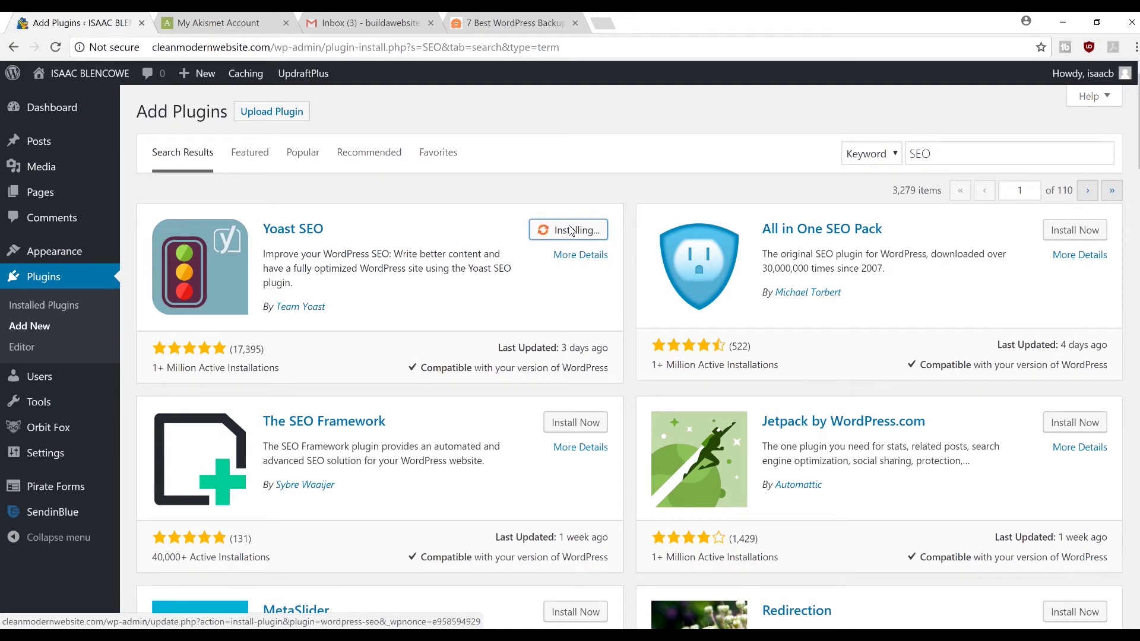
{"action": "left_click", "coordinate": [572, 230]}
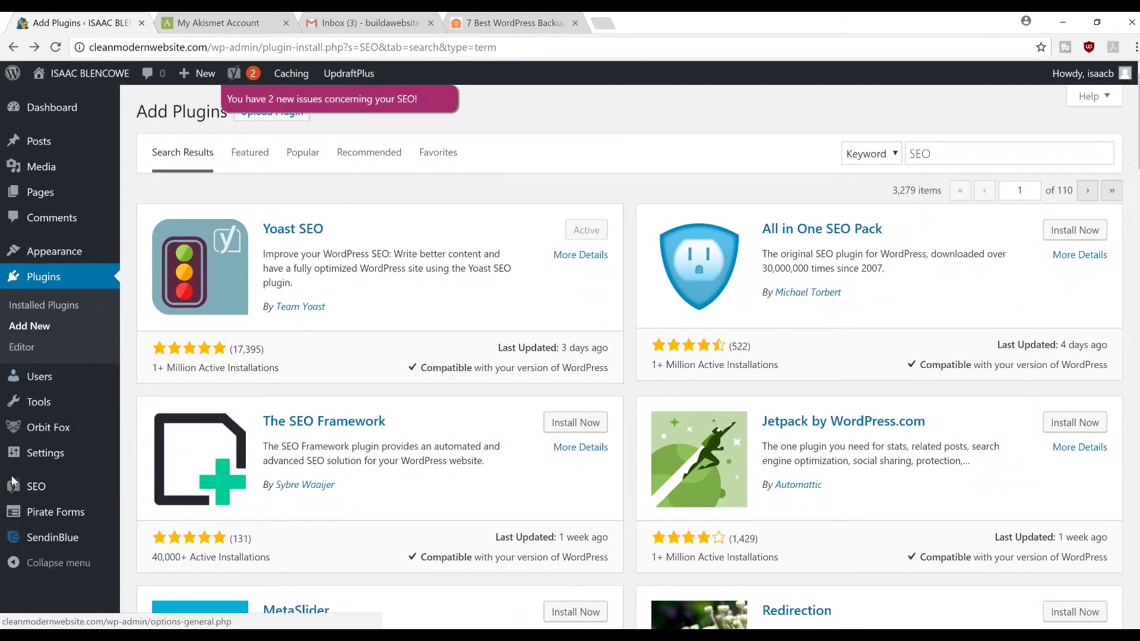
{"action": "left_click", "coordinate": [44, 488]}
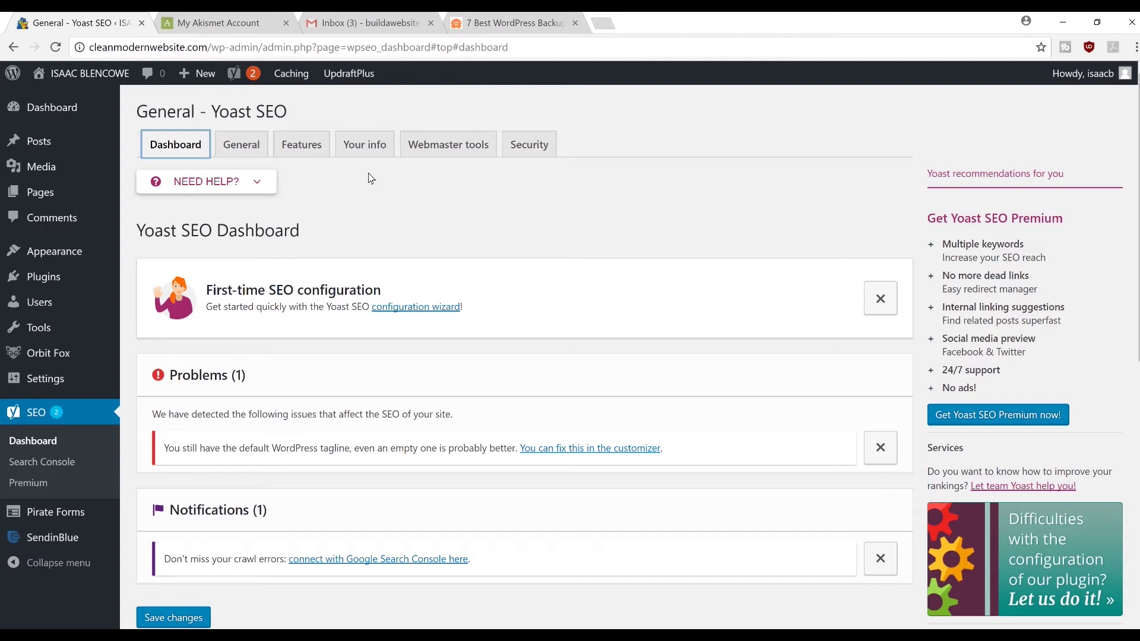
- Set the website name to 'Clean Modern Website' and save the site owner's name as Person
{"action": "left_click", "coordinate": [348, 148]}
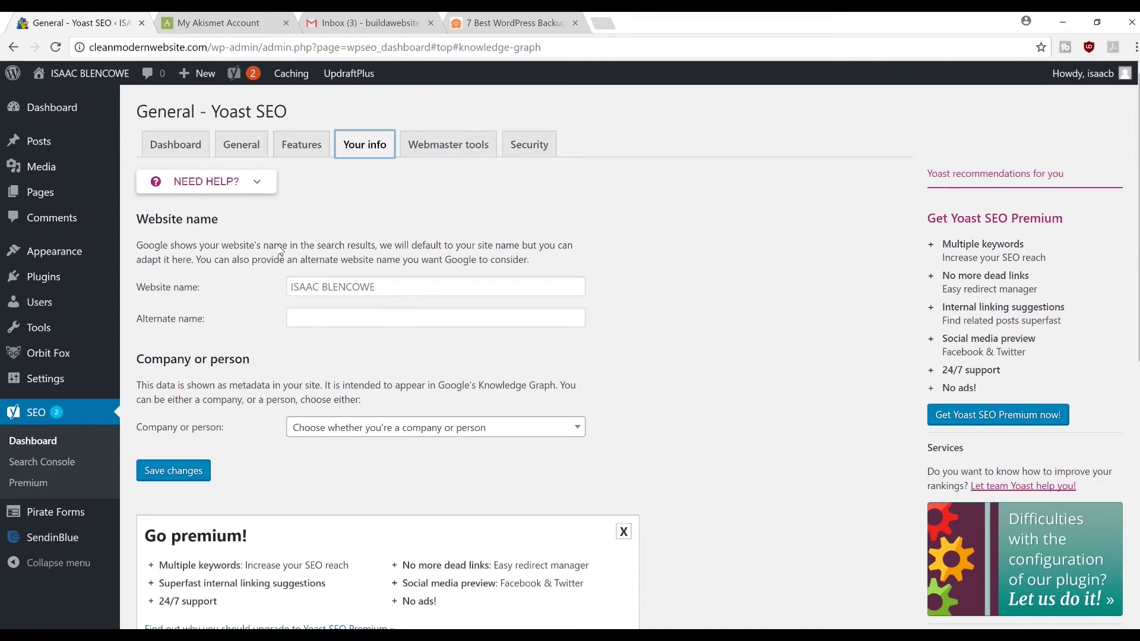
{"action": "left_click", "coordinate": [405, 290]}
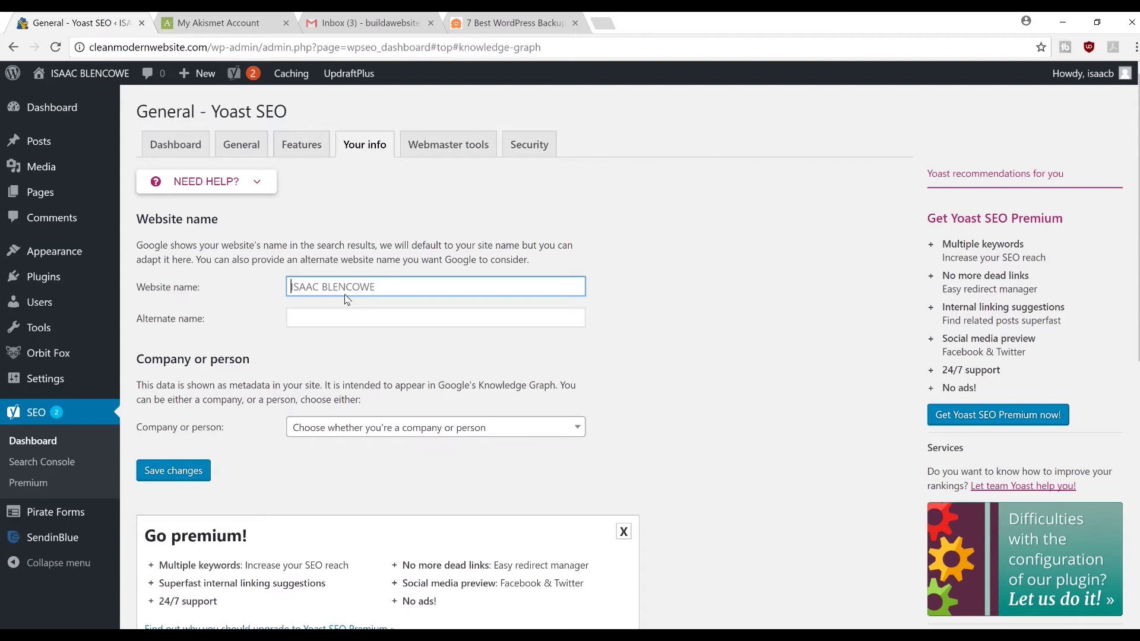
{"action": "type", "text": "C"}
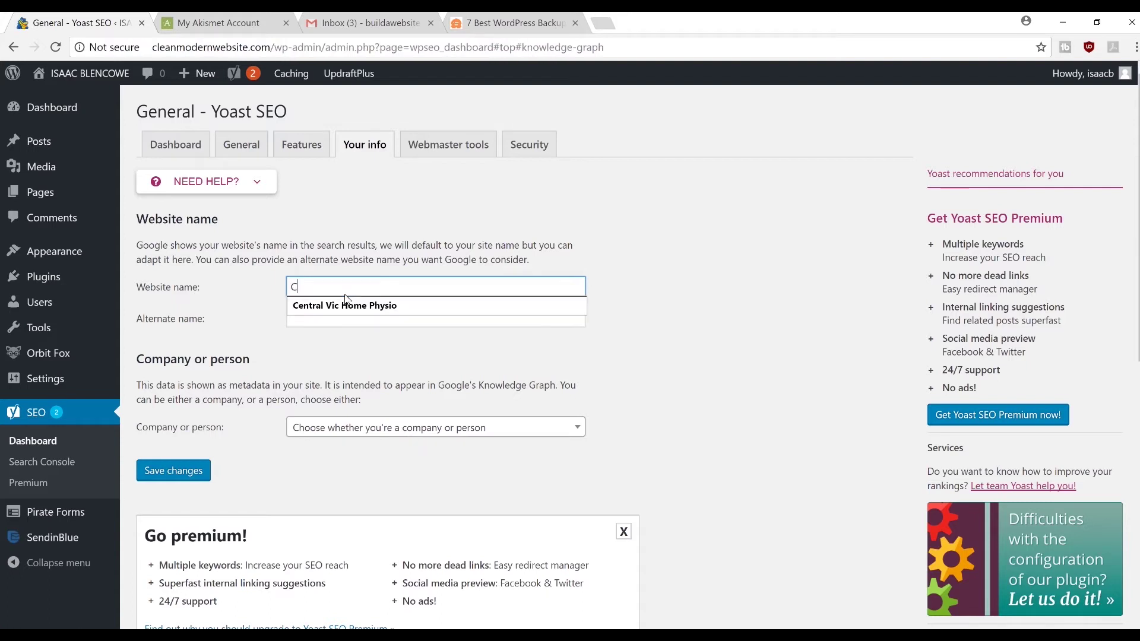
{"action": "type", "text": "lean "}
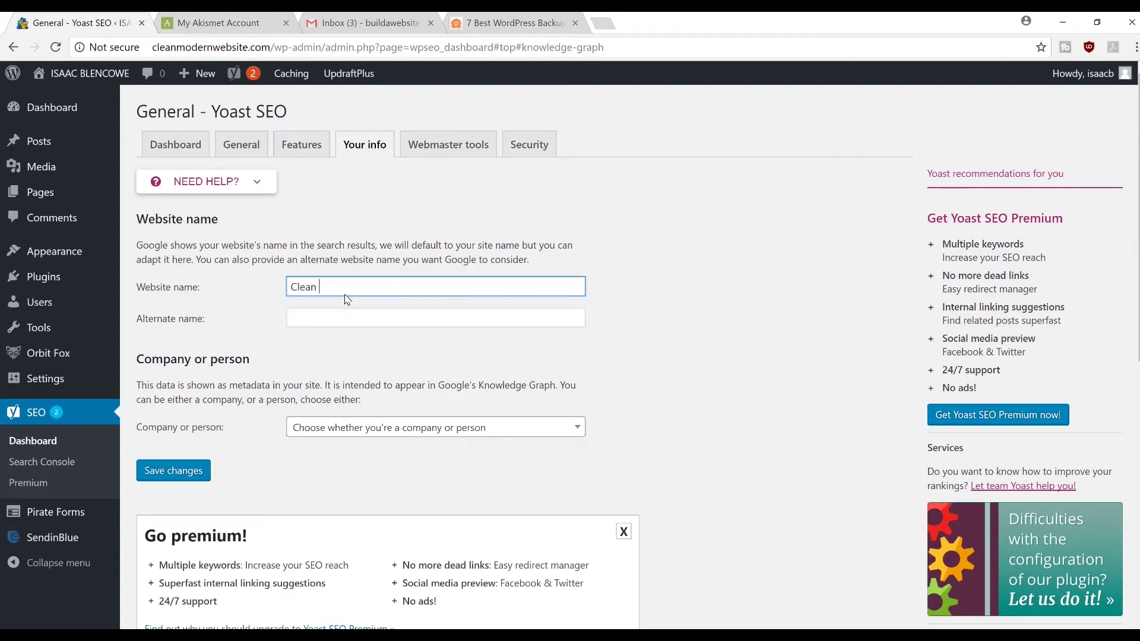
{"action": "type", "text": "Modern Website"}
{"action": "left_click", "coordinate": [409, 434]}
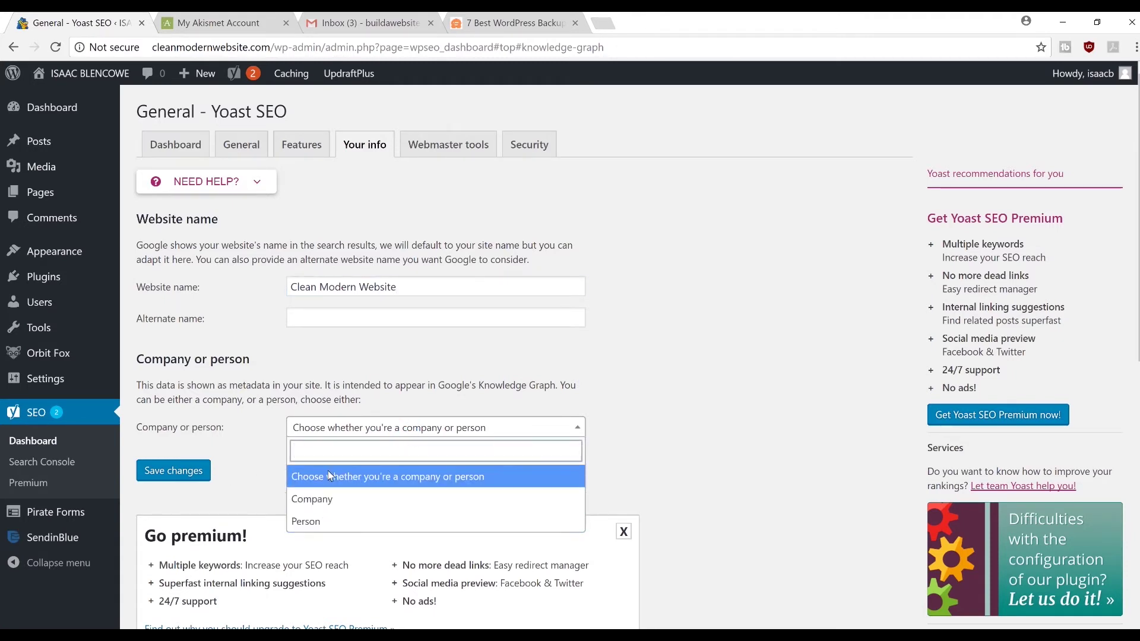
{"action": "left_click", "coordinate": [303, 520]}
{"action": "left_click", "coordinate": [297, 485]}
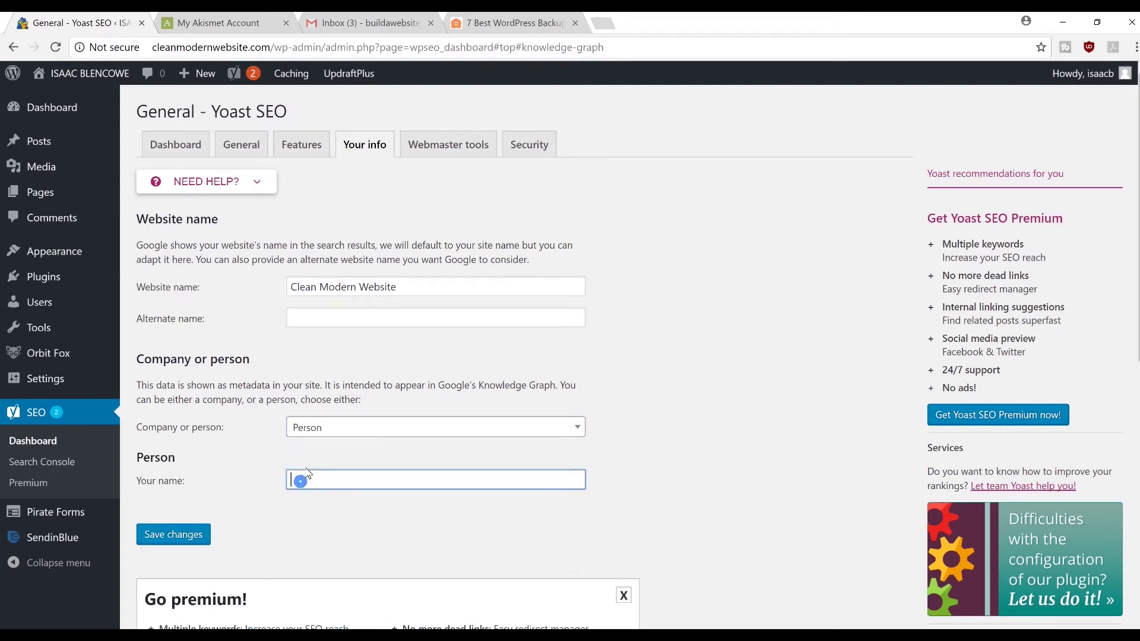
{"action": "type", "text": "ISaa"}
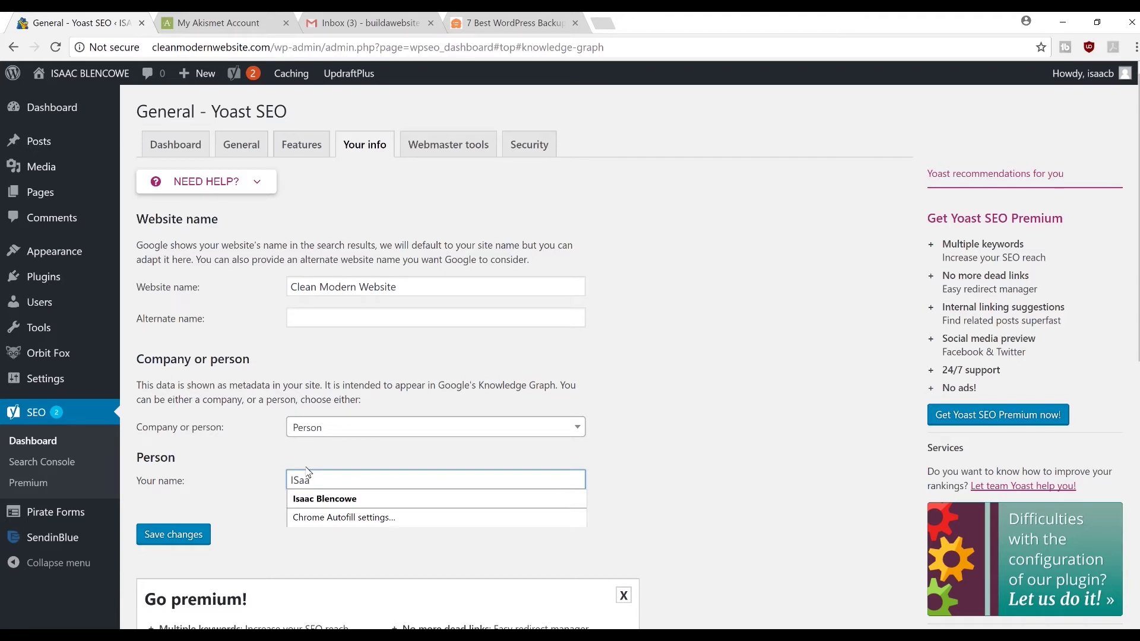
{"action": "type", "text": "aac Blencowe"}
{"action": "left_click", "coordinate": [186, 536]}
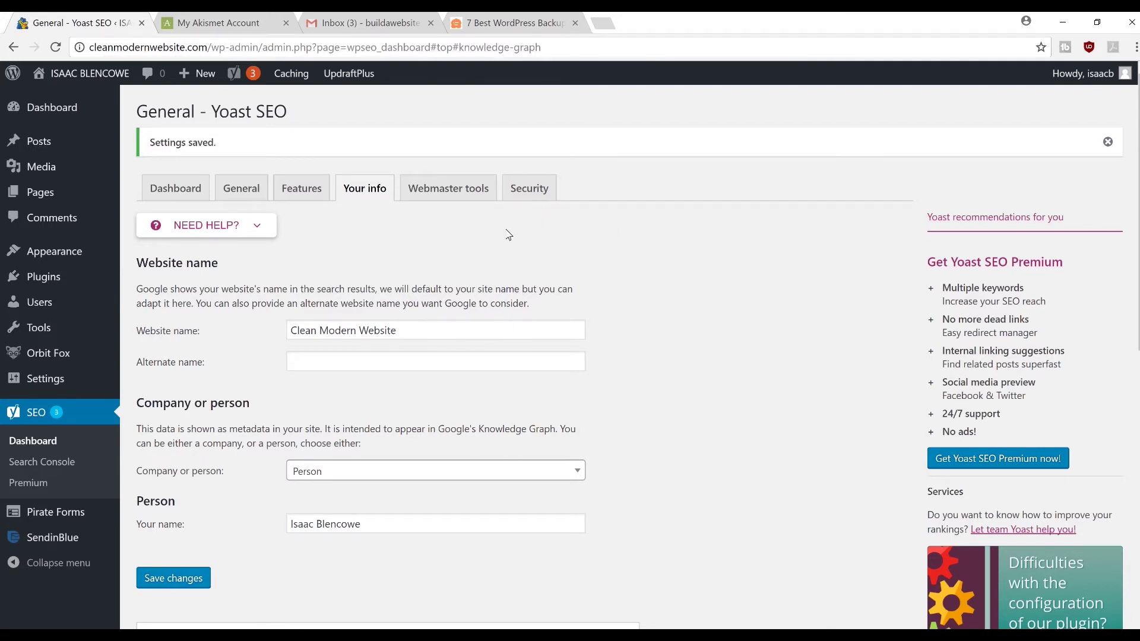
- Look through the Webmaster tools and Security tabs, then return to the Yoast Dashboard
{"action": "left_click", "coordinate": [435, 188]}
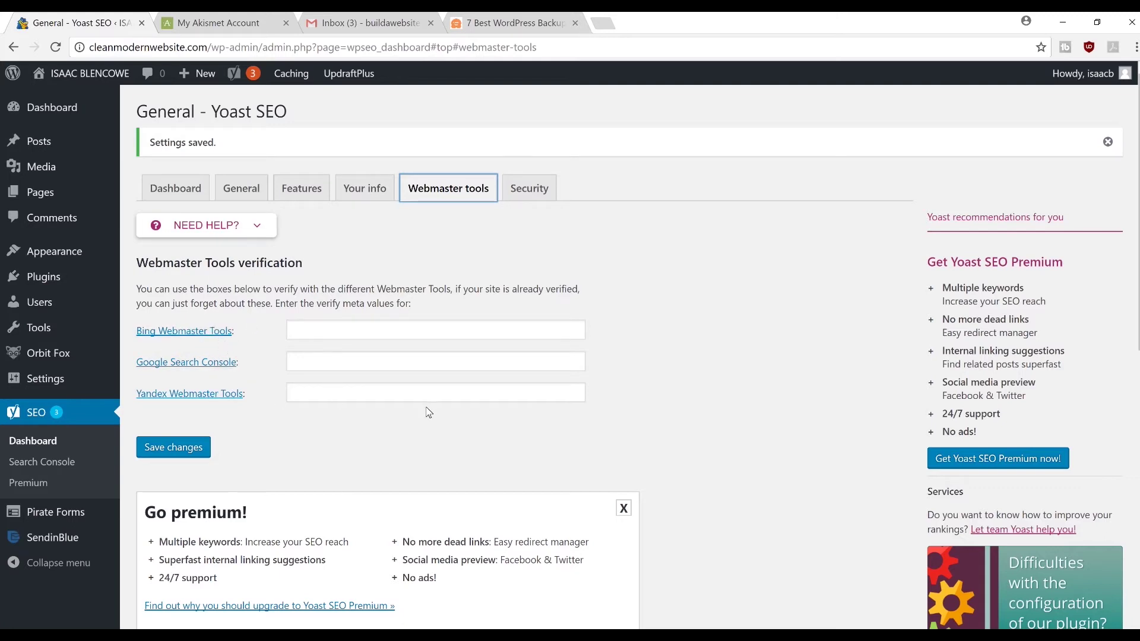
{"action": "left_click", "coordinate": [545, 188]}
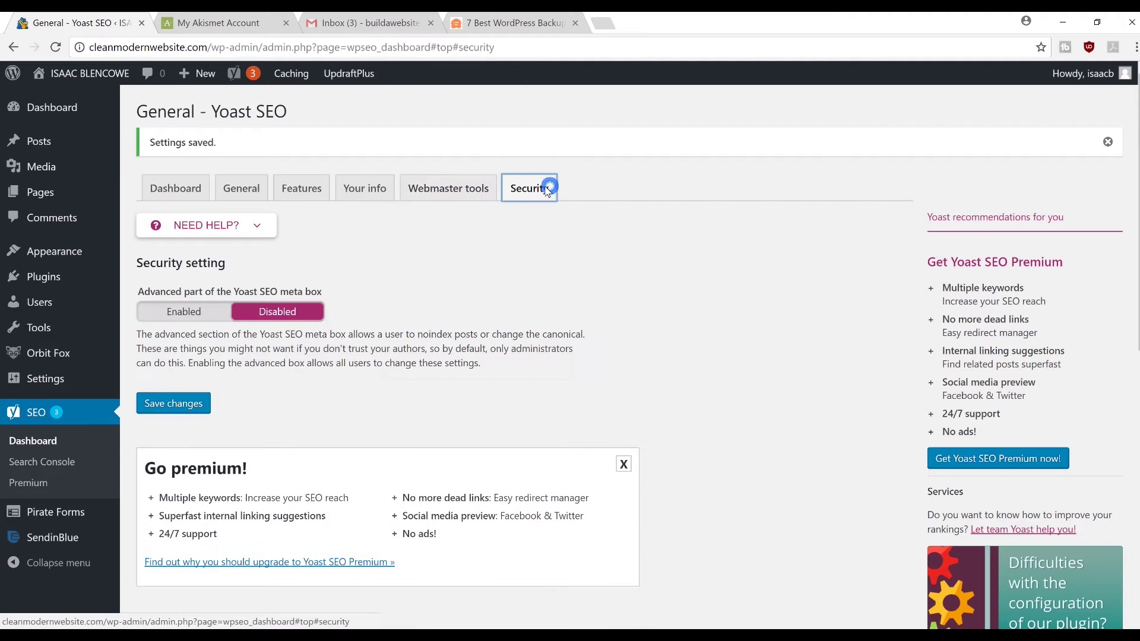
{"action": "left_click", "coordinate": [181, 188]}
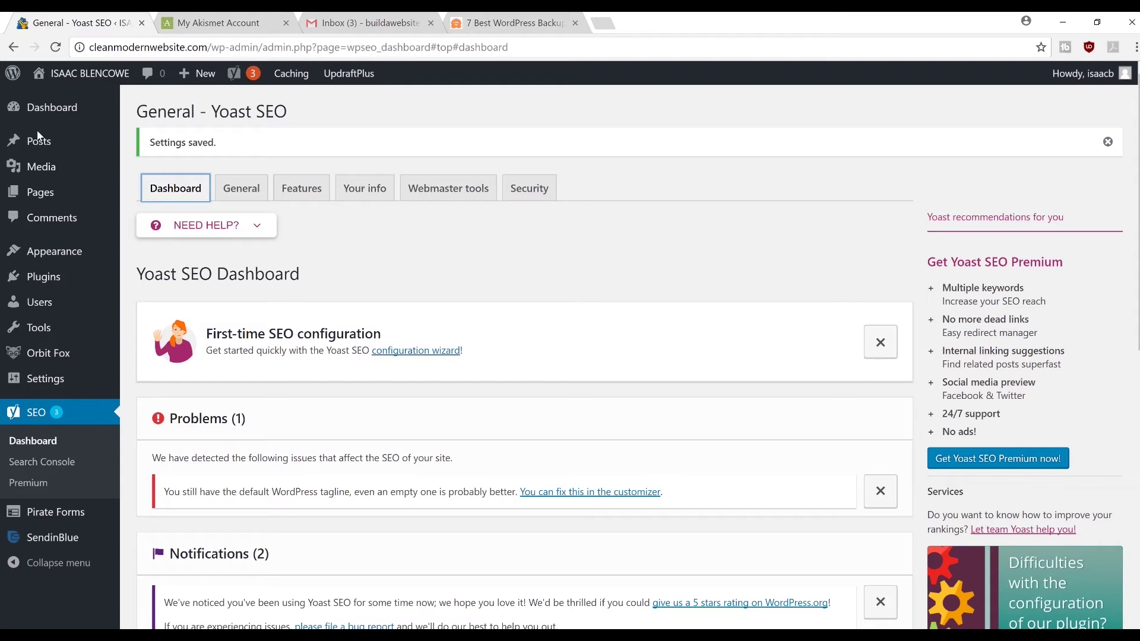
{"action": "mouse_move", "coordinate": [39, 142]}
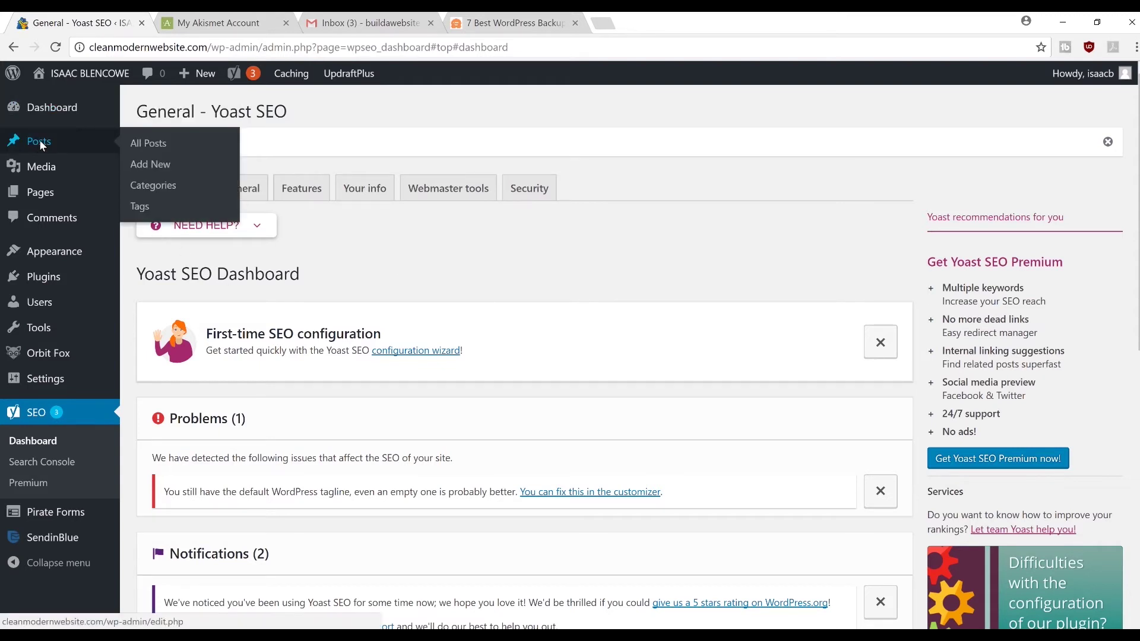
- Open the post 'The Benefits of a Morning Routine' and scroll to its Yoast SEO box
{"action": "left_click", "coordinate": [155, 142]}
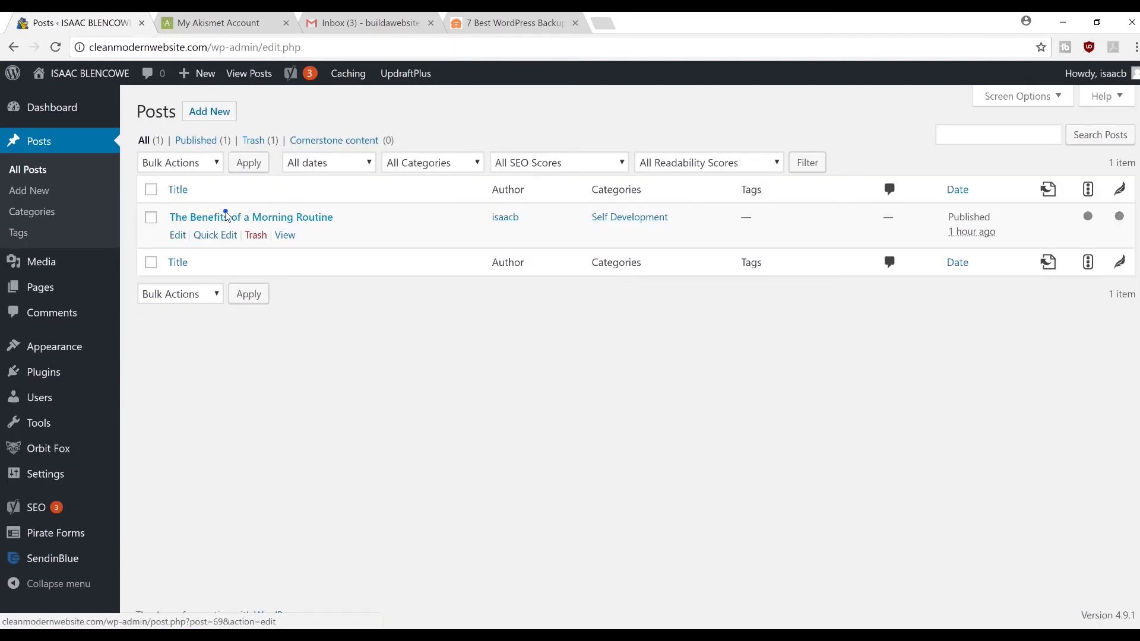
{"action": "left_click", "coordinate": [225, 215]}
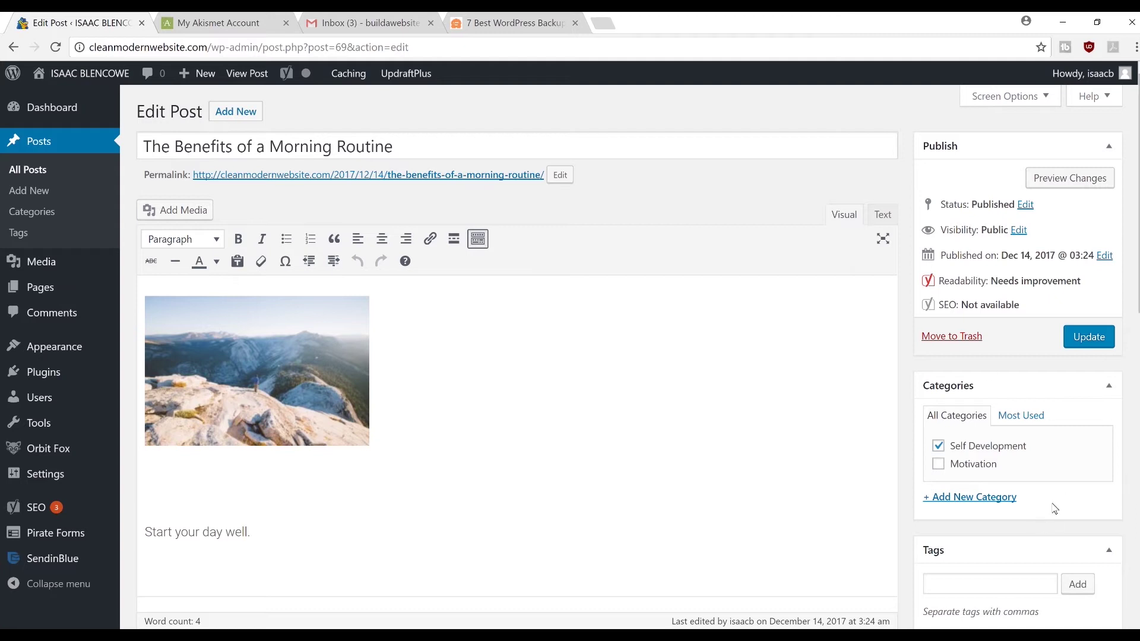
{"action": "scroll", "coordinate": [771, 454], "scroll_direction": "down", "scroll_amount": 5}
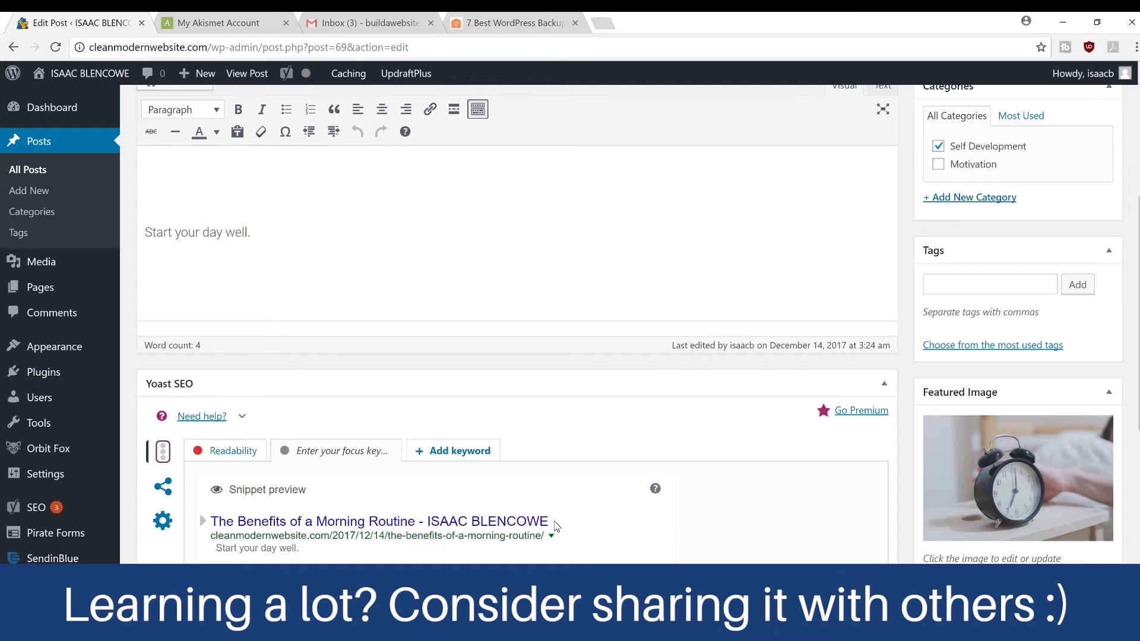
{"action": "scroll", "coordinate": [528, 526], "scroll_direction": "down", "scroll_amount": 3}
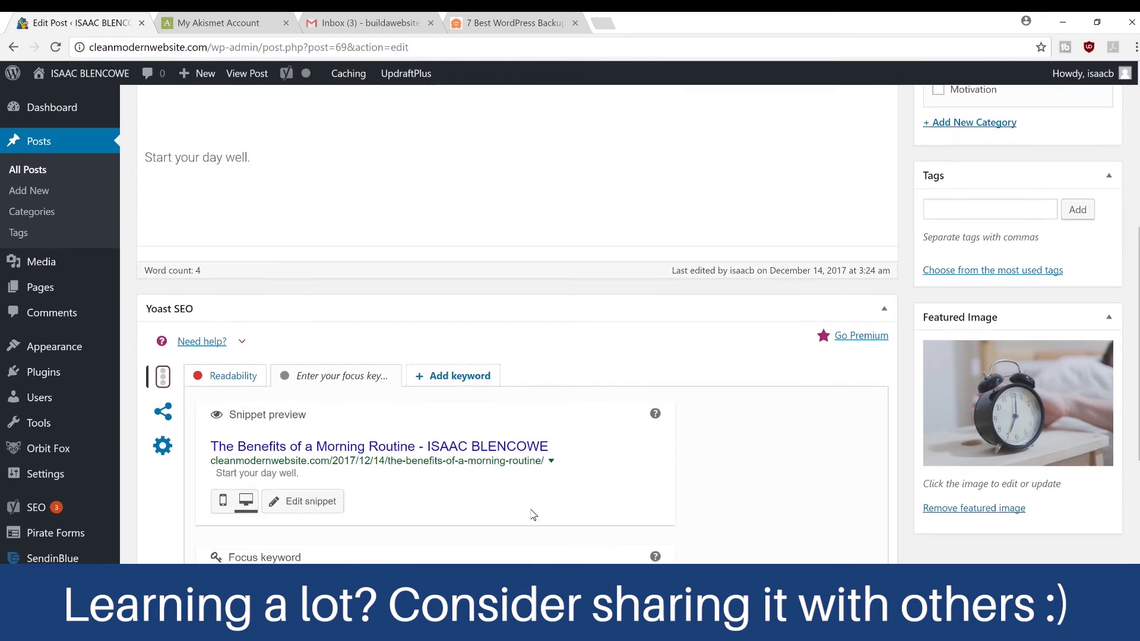
{"action": "scroll", "coordinate": [531, 491], "scroll_direction": "down", "scroll_amount": 2}
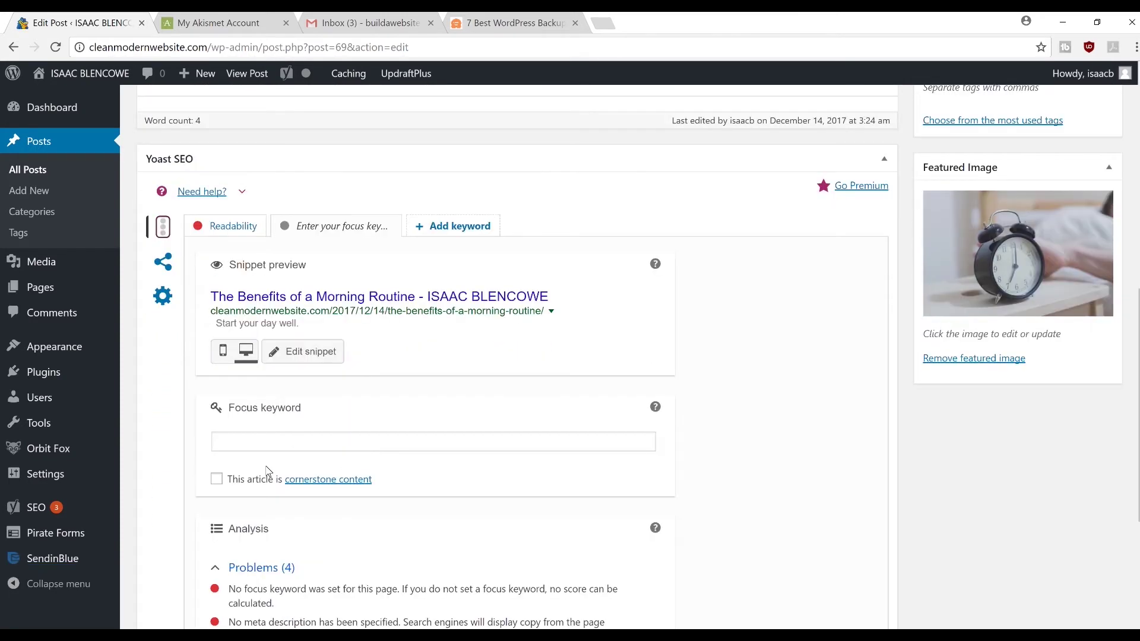
- Set the Yoast focus keyword to 'Mourning Routine' and view the readability analysis
{"action": "left_click", "coordinate": [285, 441]}
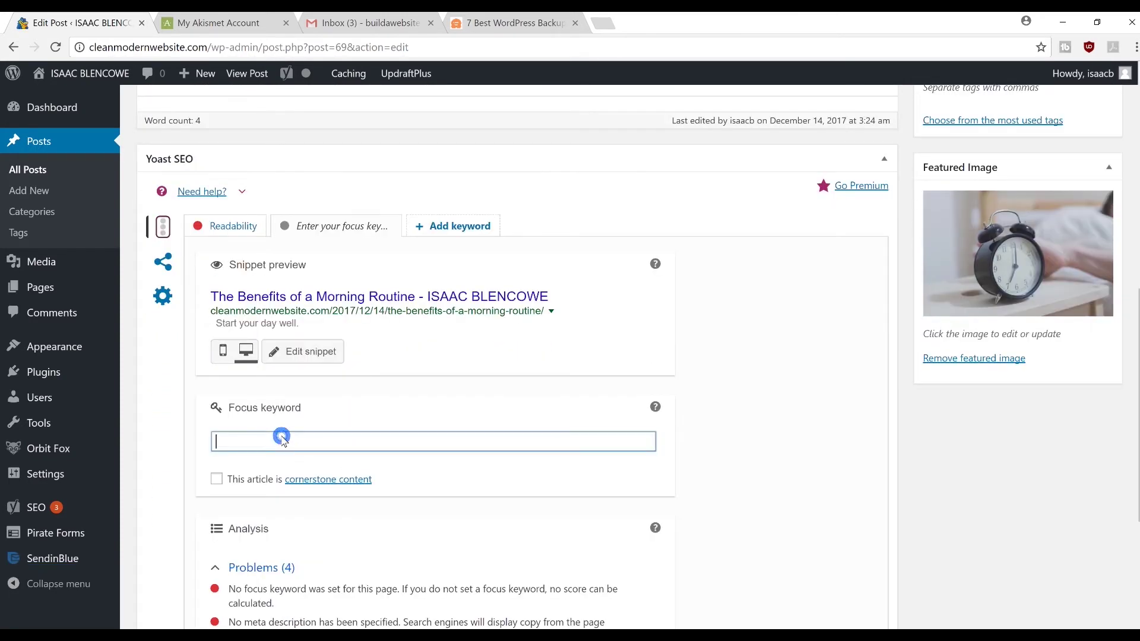
{"action": "type", "text": "Mour"}
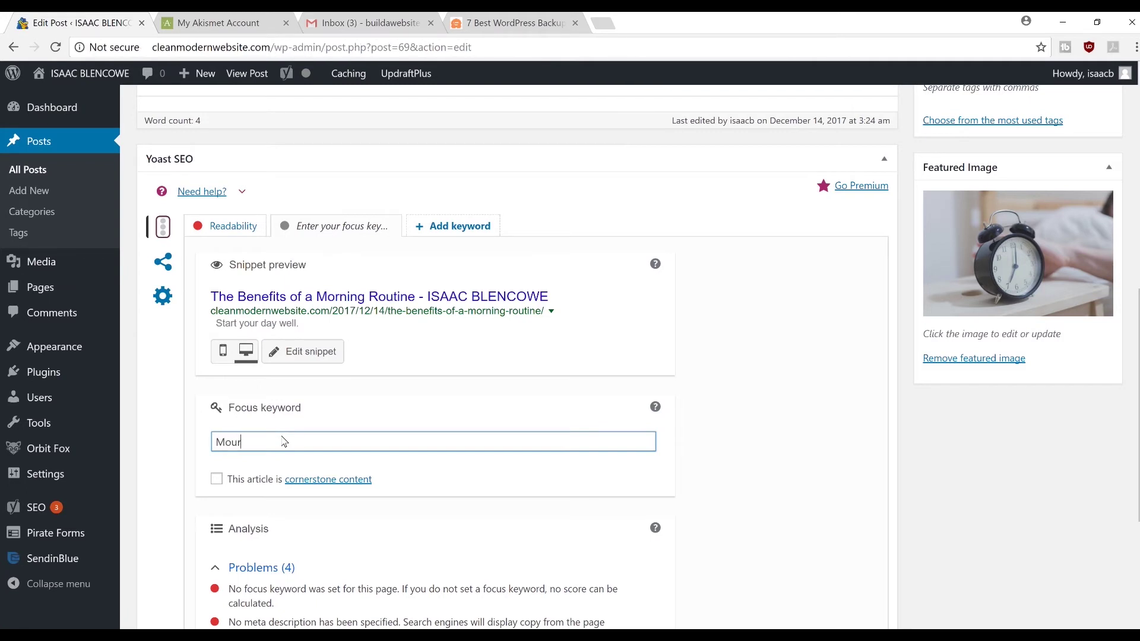
{"action": "type", "text": "ning Routine"}
{"action": "left_click", "coordinate": [582, 527]}
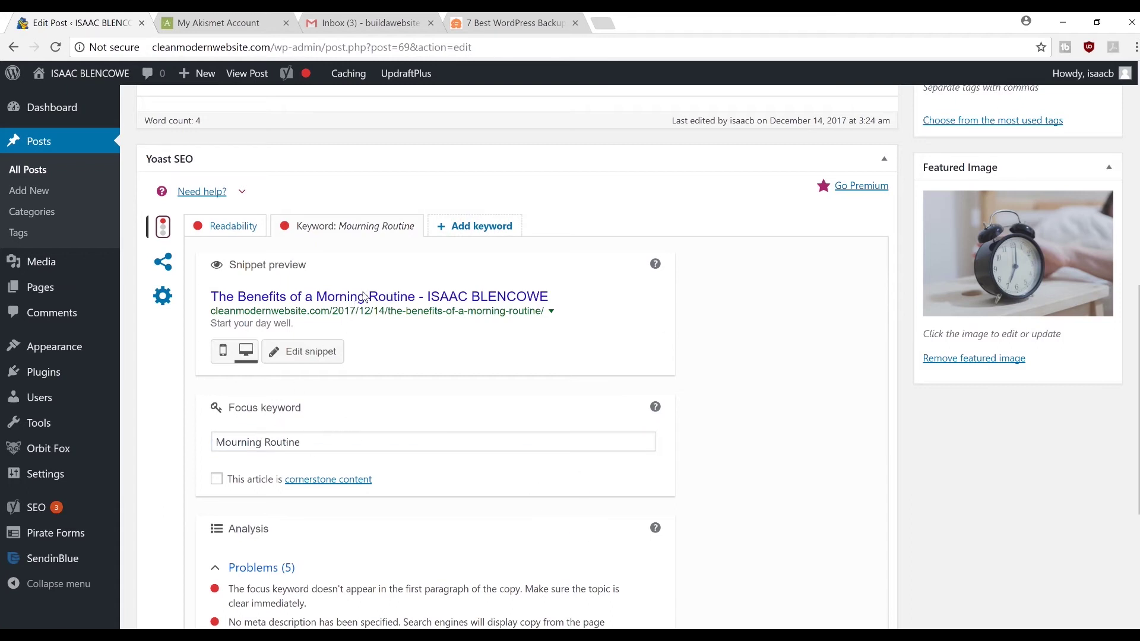
{"action": "scroll", "coordinate": [416, 386], "scroll_direction": "up", "scroll_amount": 2}
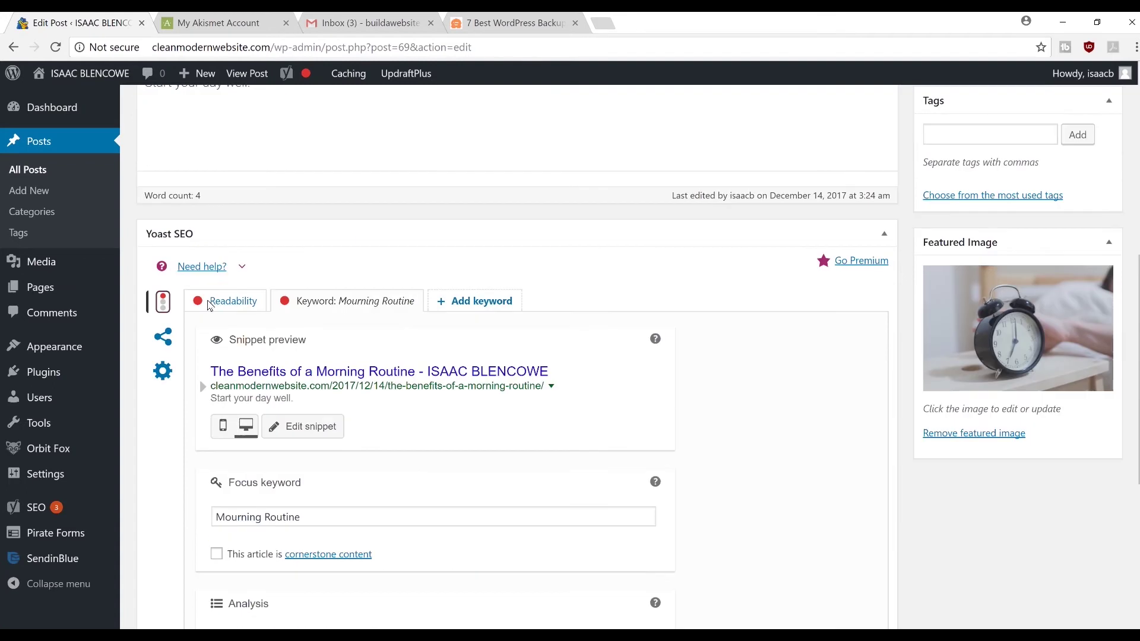
{"action": "left_click", "coordinate": [208, 302]}
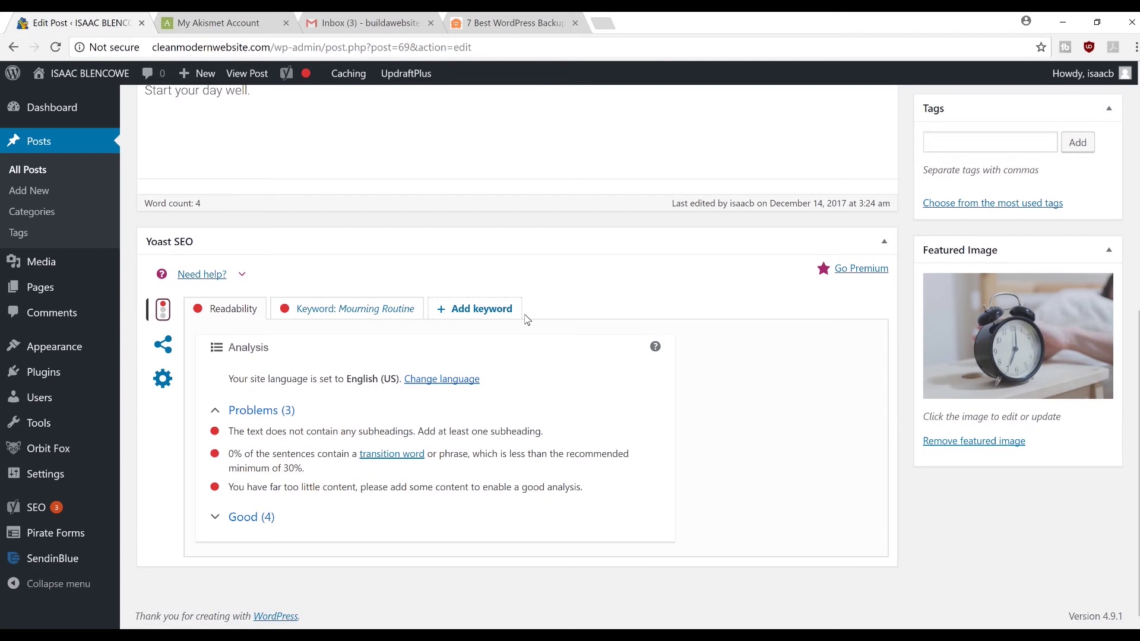
{"action": "scroll", "coordinate": [524, 316], "scroll_direction": "up", "scroll_amount": 3}
{"action": "scroll", "coordinate": [492, 213], "scroll_direction": "down", "scroll_amount": 1}
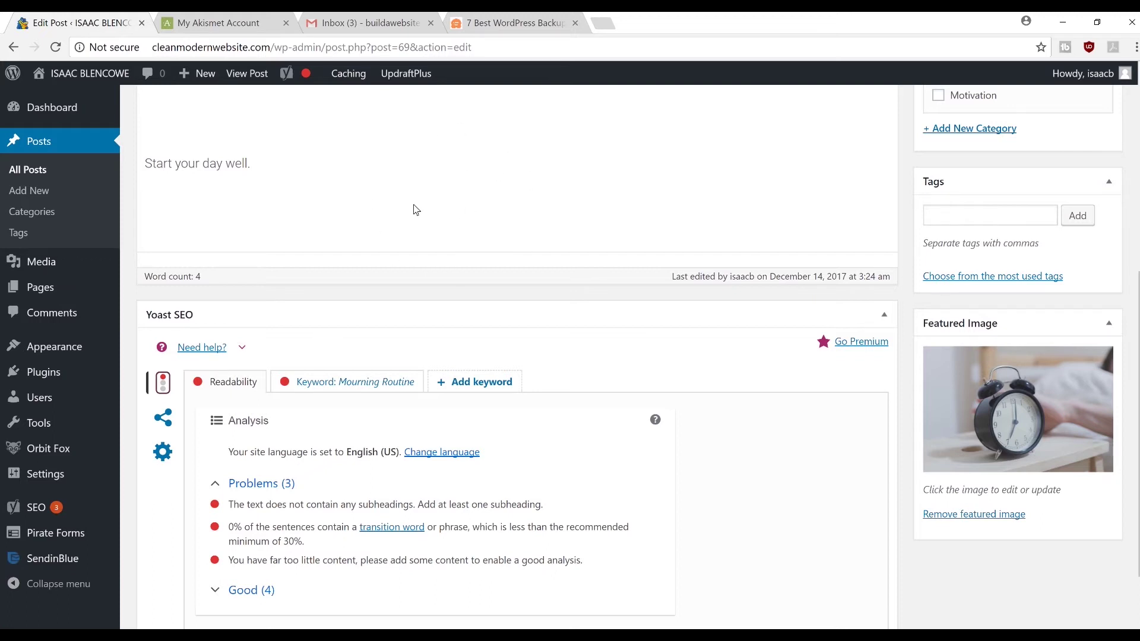
{"action": "left_click", "coordinate": [348, 386]}
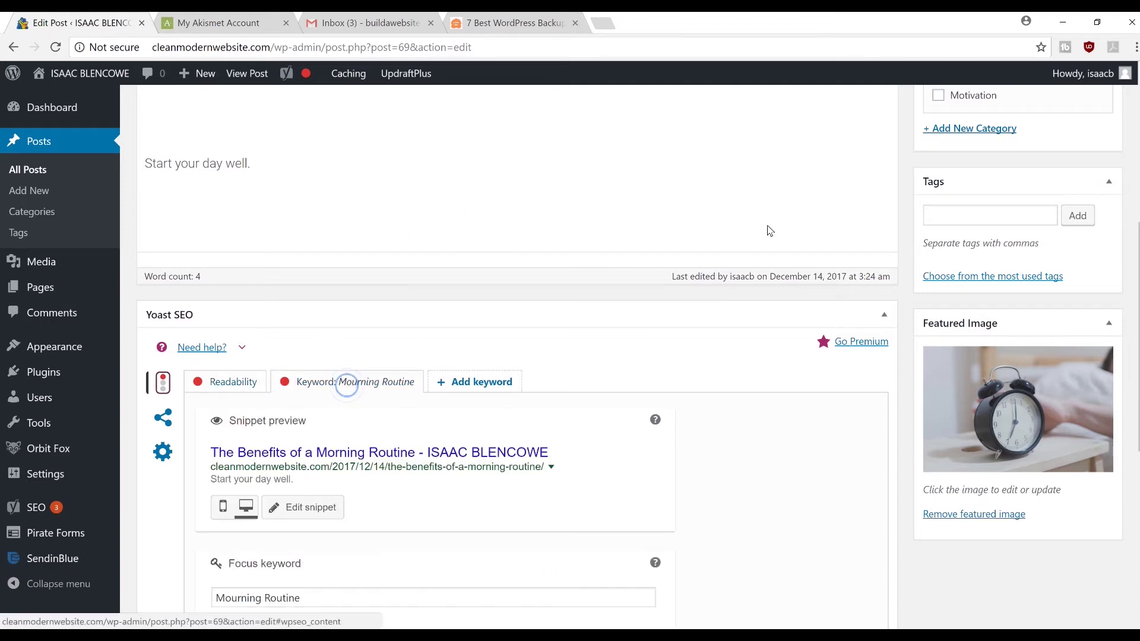
{"action": "left_click_drag", "start_coordinate": [1139, 250], "coordinate": [1139, 101]}
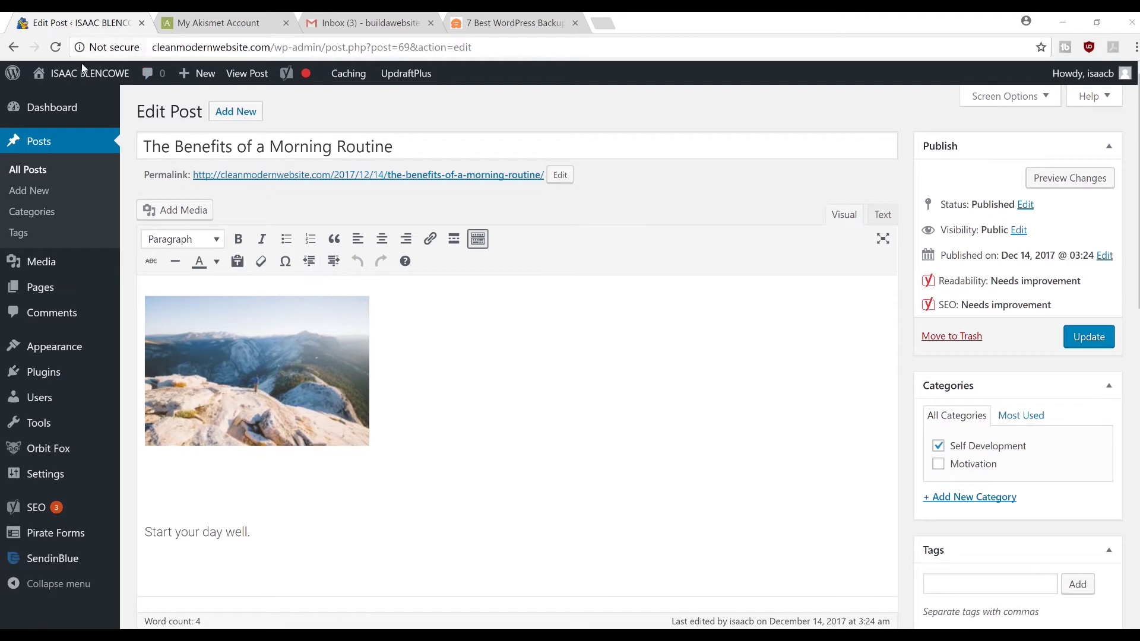
{"action": "mouse_move", "coordinate": [89, 73]}
{"action": "left_click", "coordinate": [53, 99]}
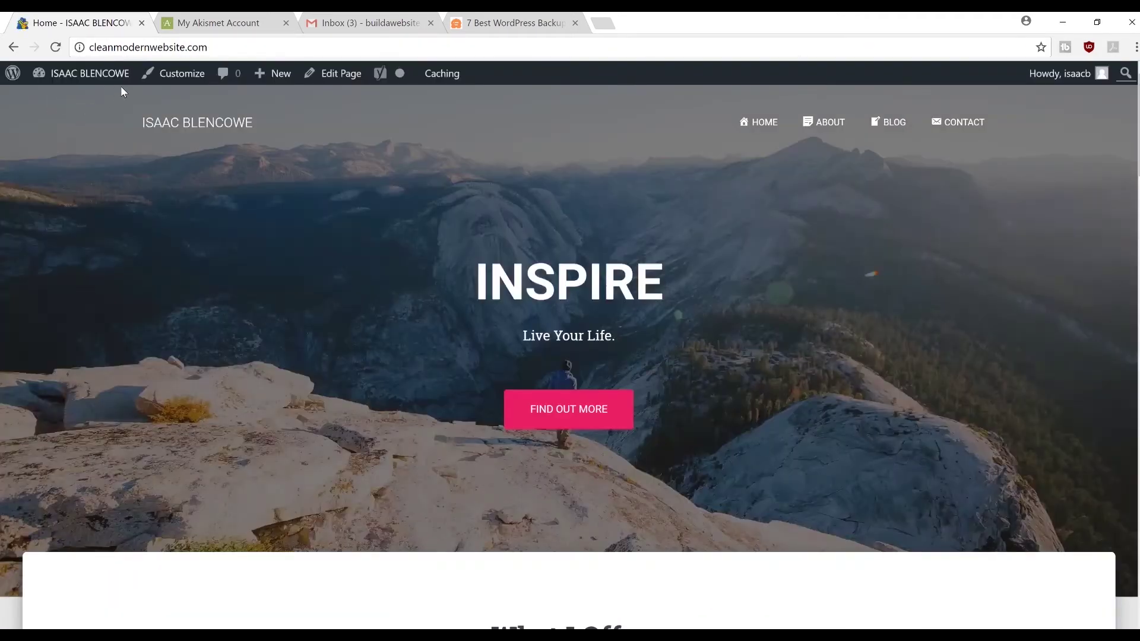
- Open the site in the Customizer and go to the Site Identity panel
{"action": "left_click", "coordinate": [168, 80]}
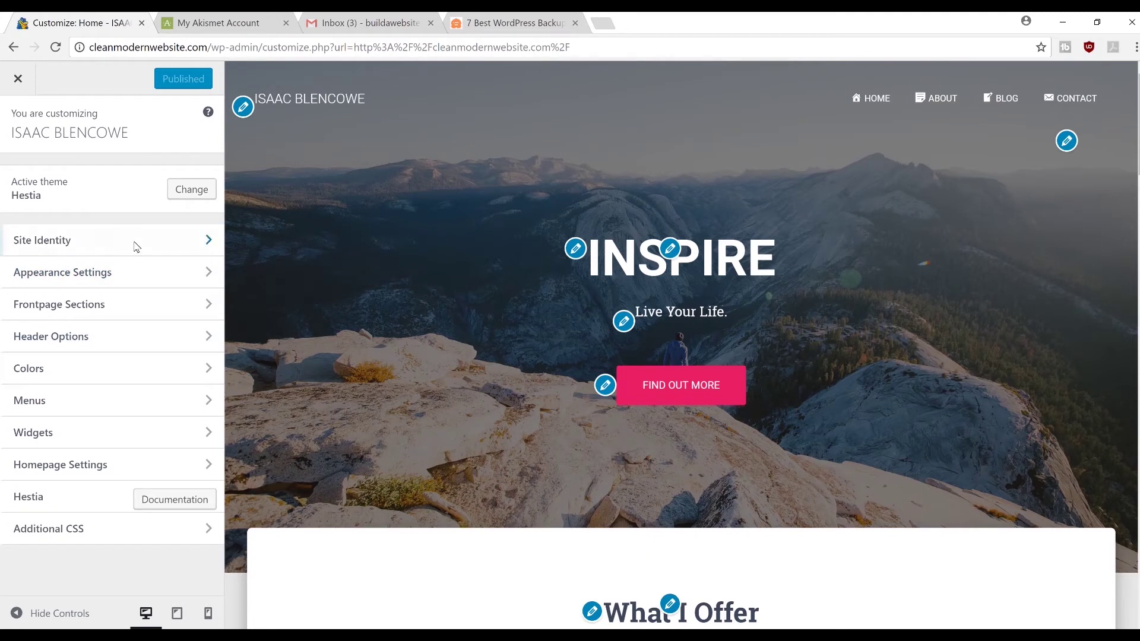
{"action": "left_click", "coordinate": [176, 245]}
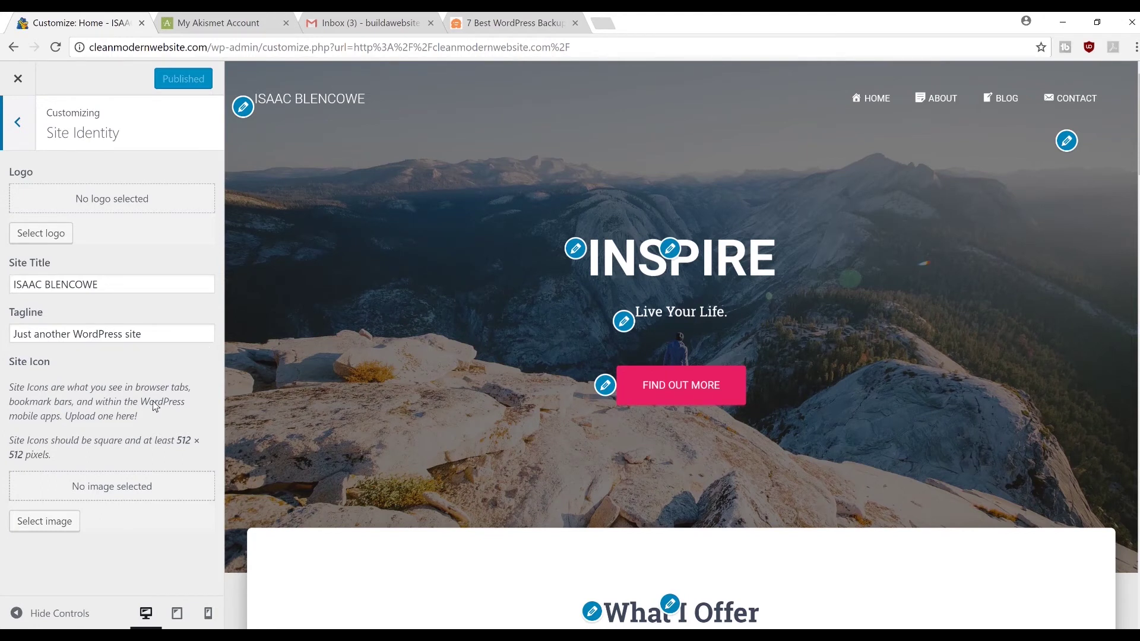
- Set the three-hexagon logo as the site icon, crop it square, and publish
{"action": "left_click", "coordinate": [47, 527]}
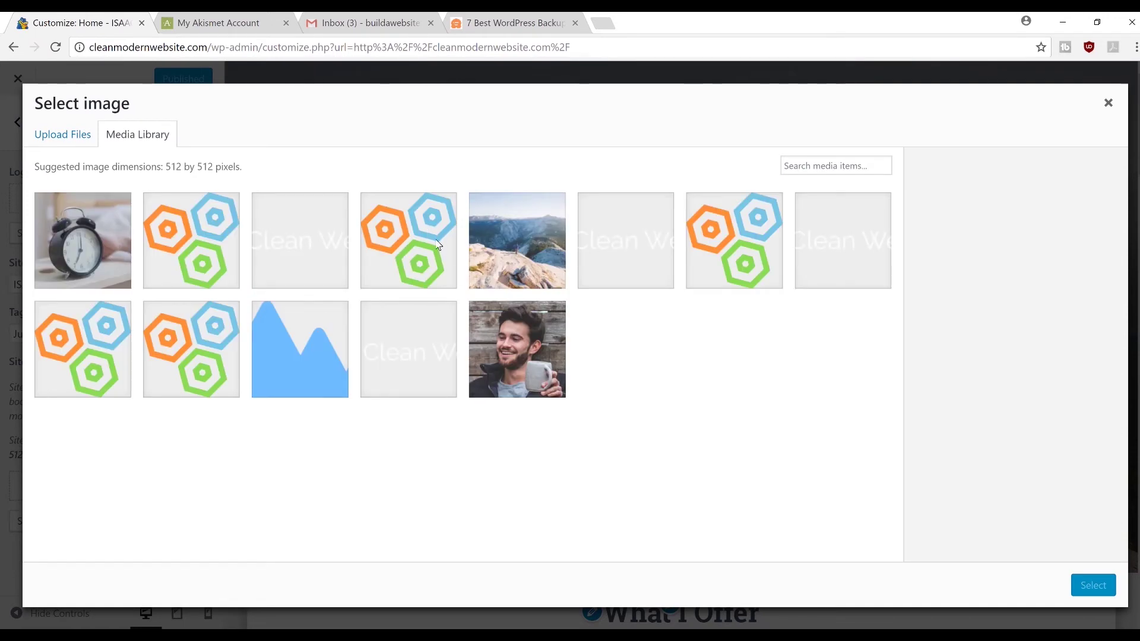
{"action": "left_click", "coordinate": [436, 239]}
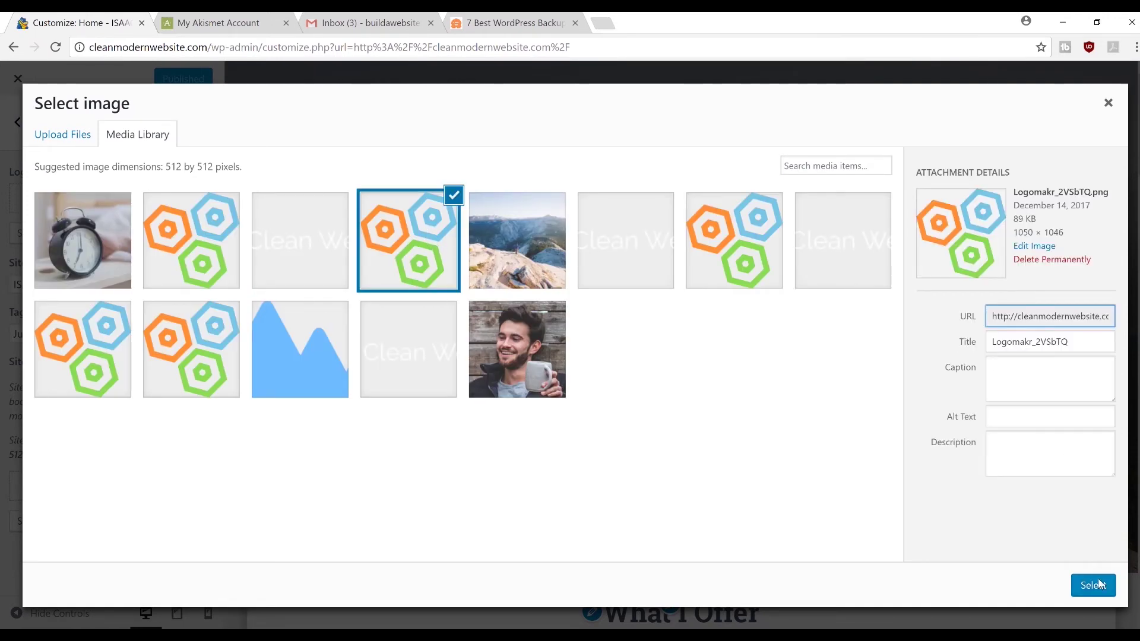
{"action": "left_click", "coordinate": [1097, 588]}
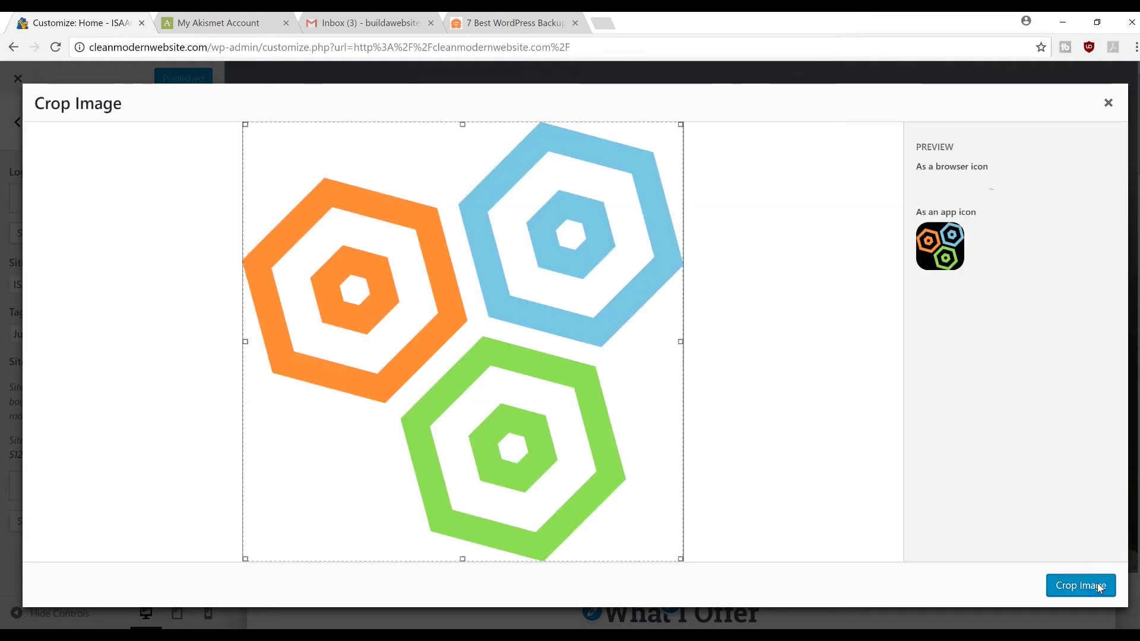
{"action": "left_click", "coordinate": [1081, 588]}
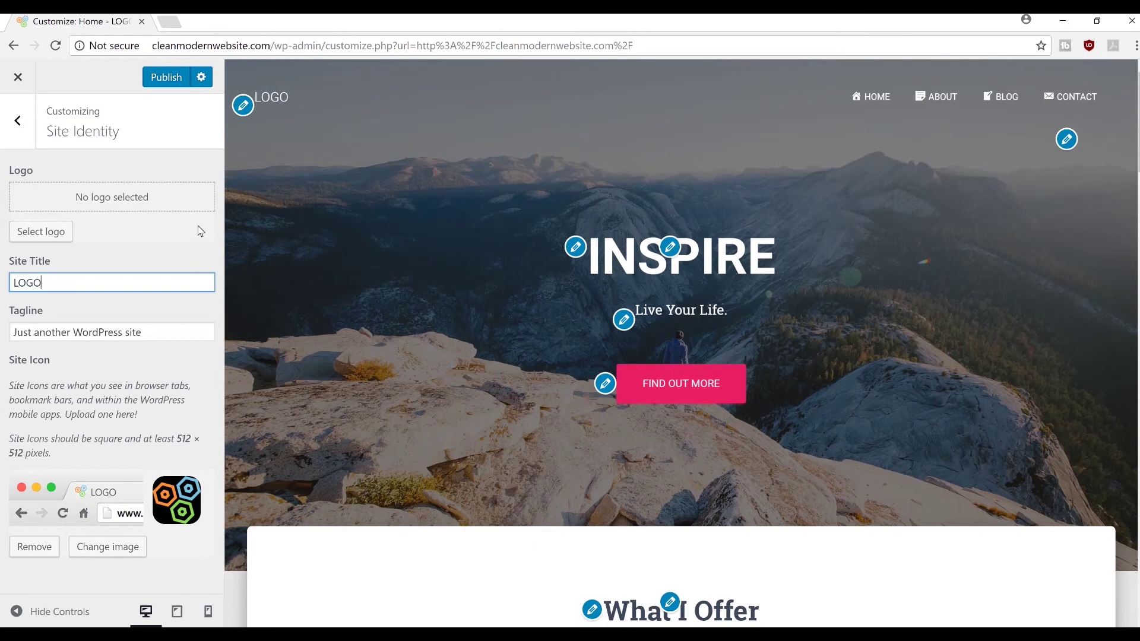
{"action": "left_click", "coordinate": [166, 83]}
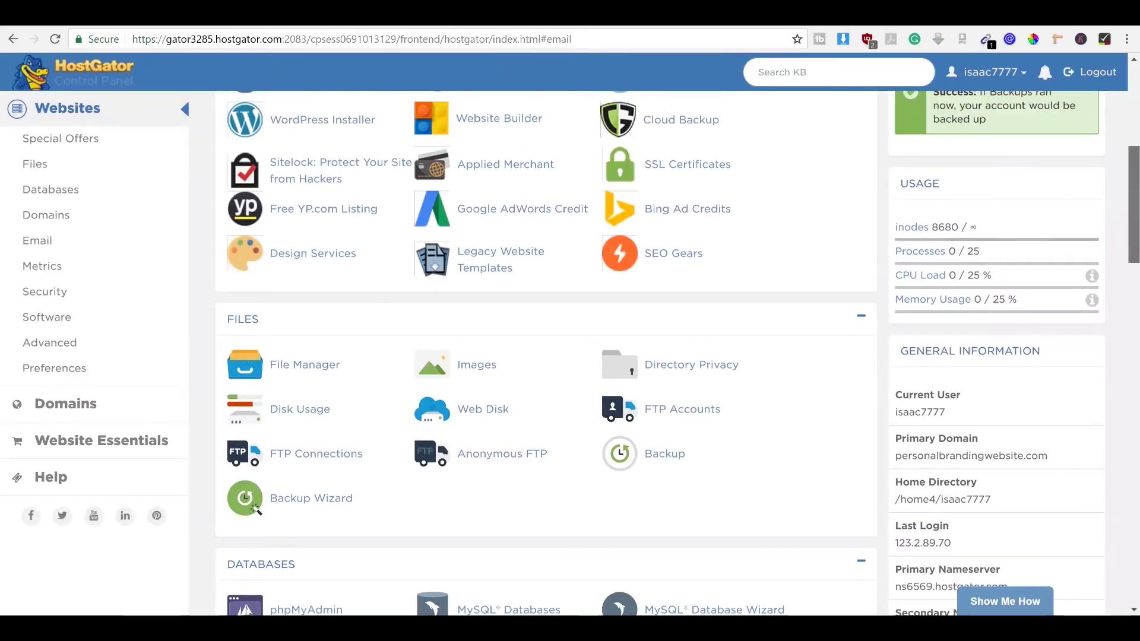
{"action": "scroll", "coordinate": [547, 356], "scroll_direction": "up", "scroll_amount": 2}
{"action": "left_click_drag", "start_coordinate": [1134, 194], "coordinate": [1122, 309]}
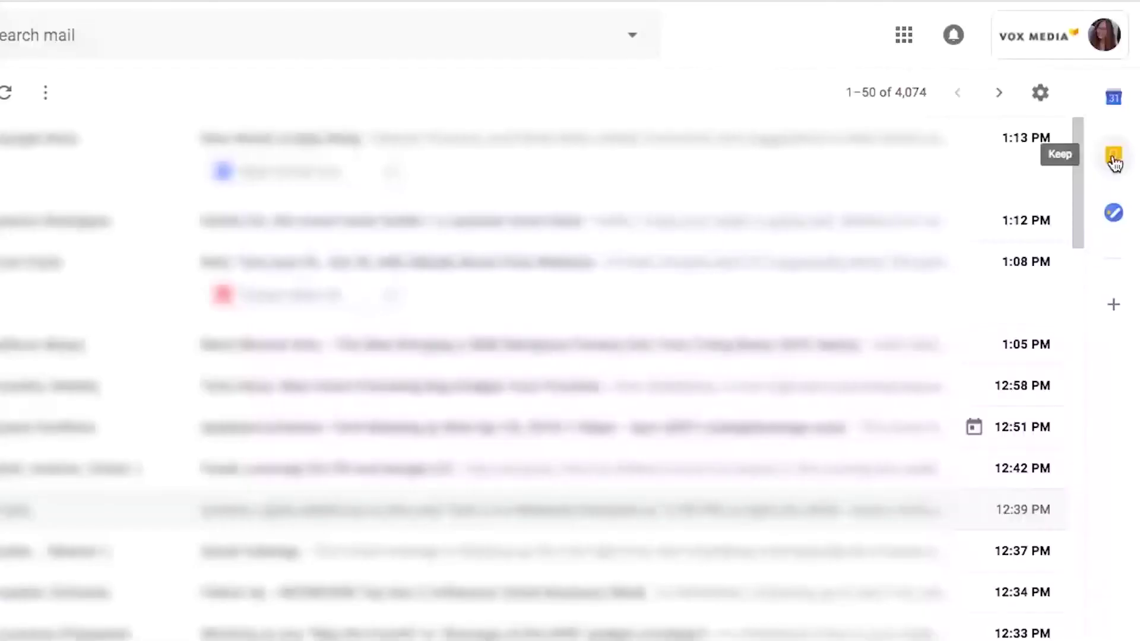
{"action": "left_click", "coordinate": [1108, 227]}
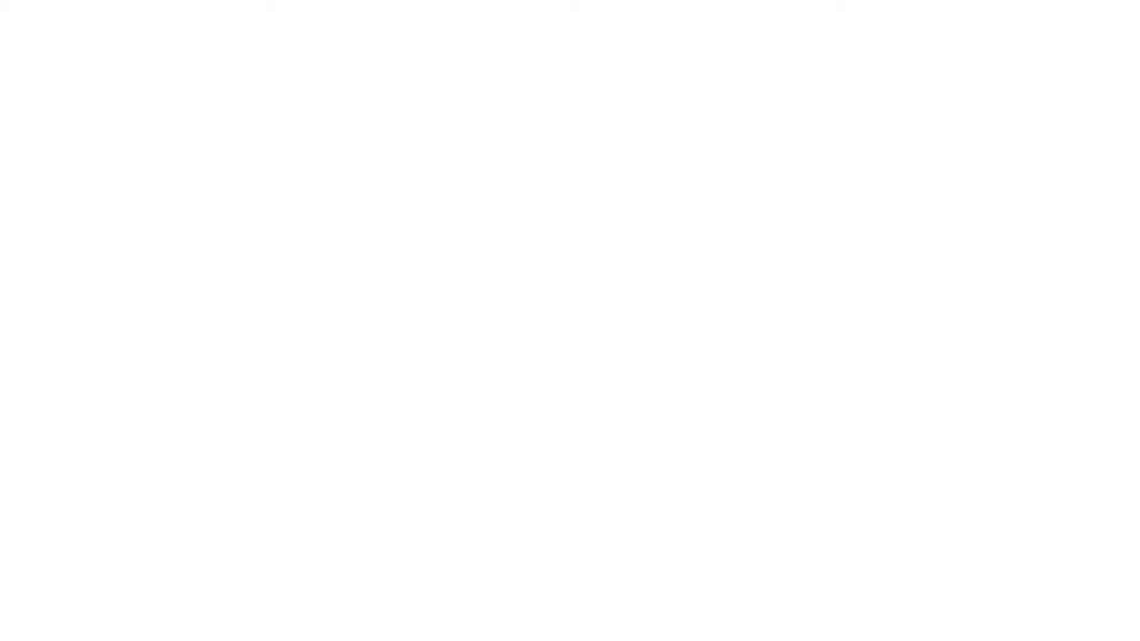
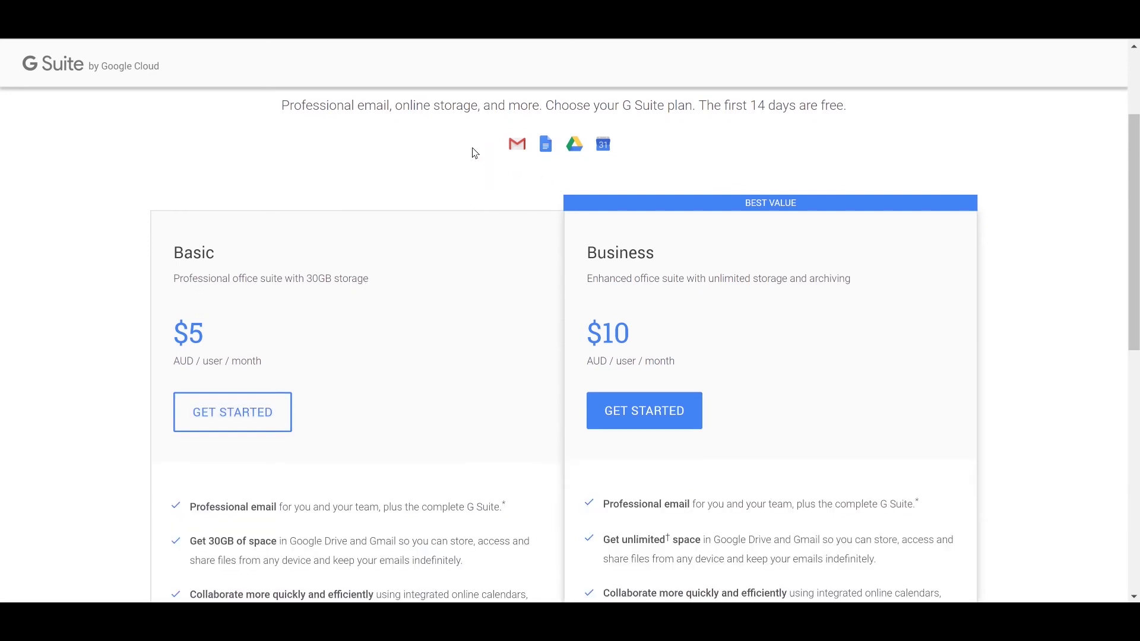
- Start a G Suite Basic trial and name the business 'Wordpress Website tutorial'
{"action": "left_click", "coordinate": [228, 415]}
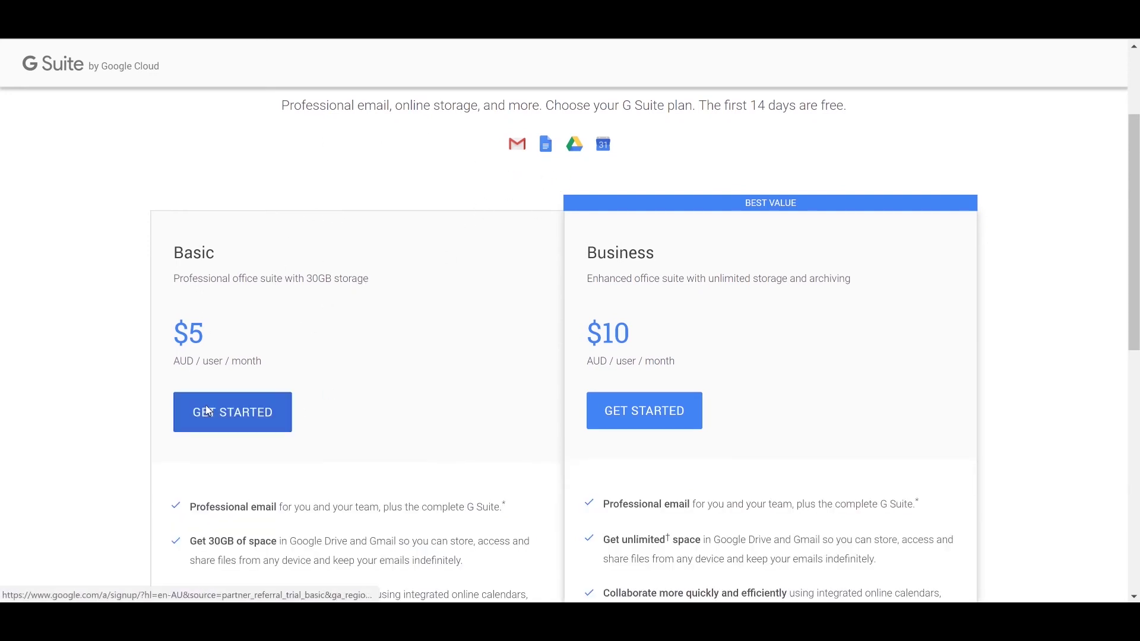
{"action": "left_click", "coordinate": [249, 415]}
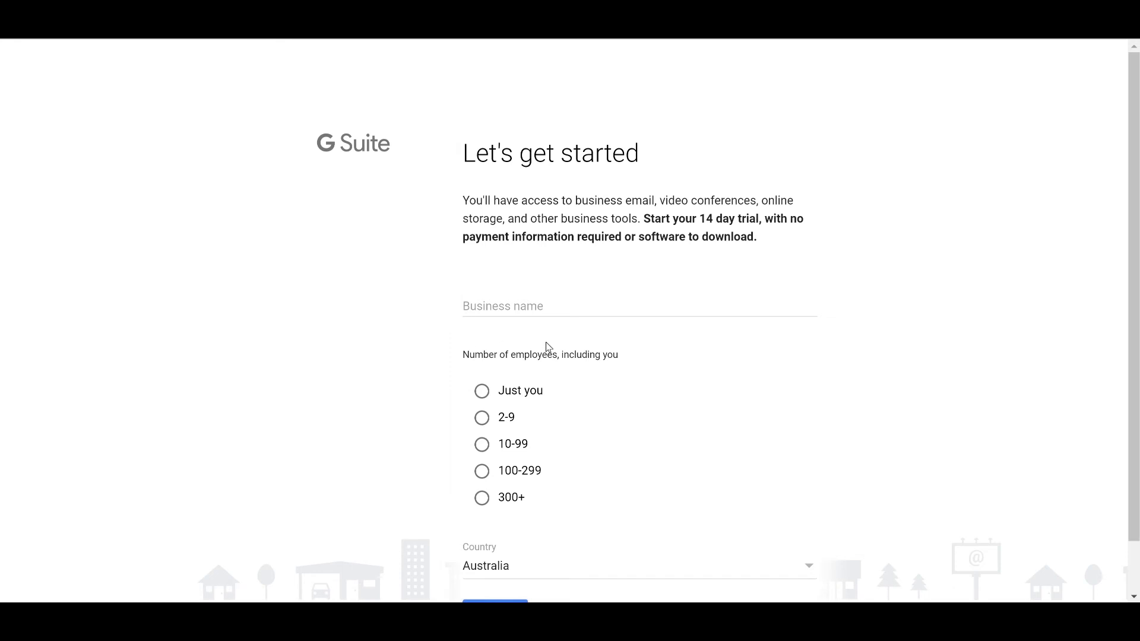
{"action": "left_click", "coordinate": [542, 313]}
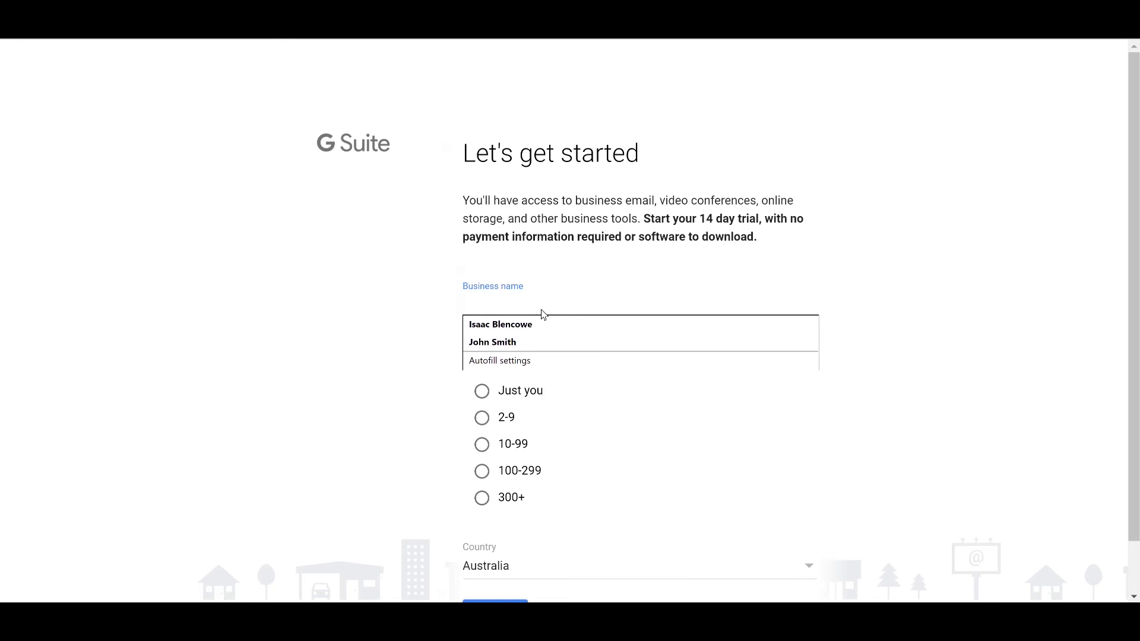
{"action": "type", "text": "Isaac Blencowe"}
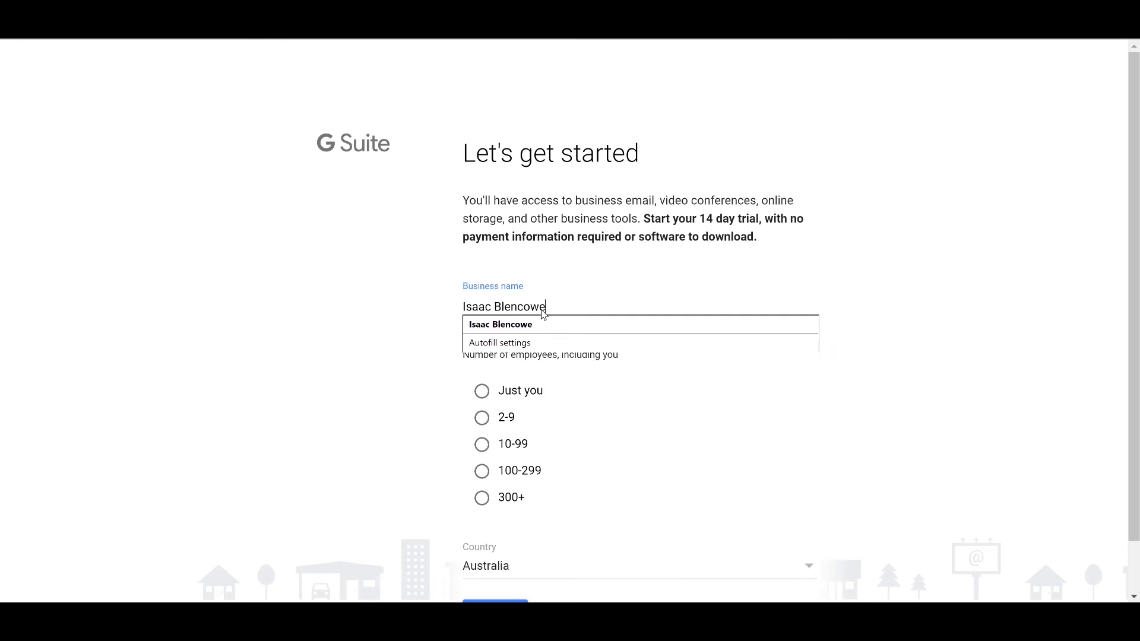
{"action": "key", "text": "ctrl+a"}
{"action": "key", "text": "BackSpace"}
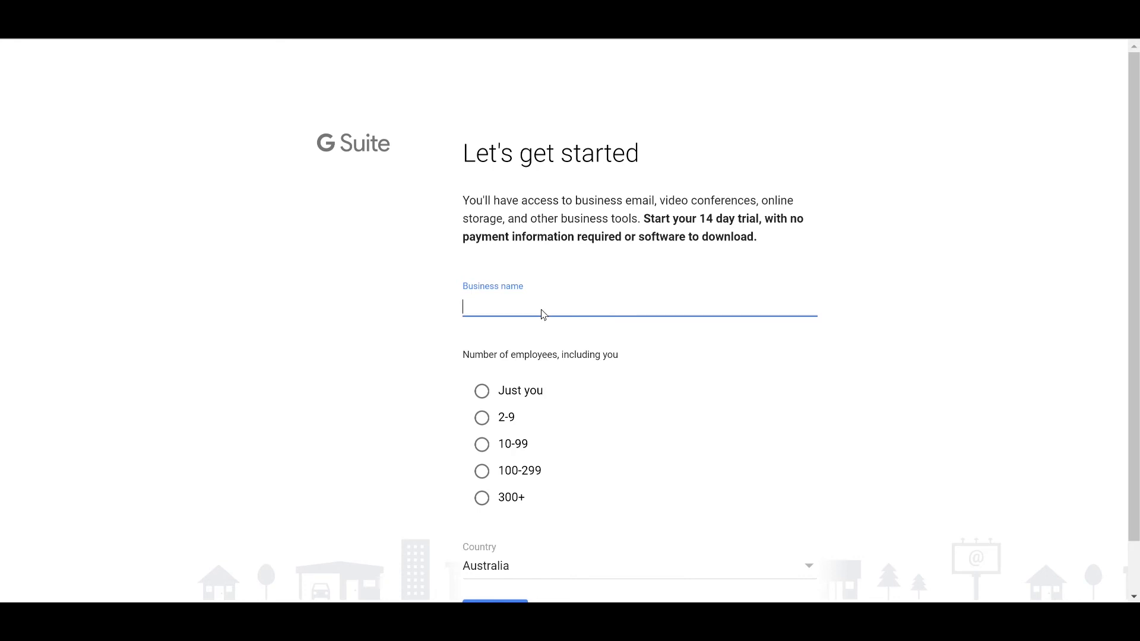
{"action": "type", "text": "yo"}
{"action": "key", "text": "BackSpace"}
{"action": "key", "text": "BackSpace"}
{"action": "key", "text": "BackSpace"}
{"action": "type", "text": "Wordpress Website tutorial"}
- Set the employee count to just you, keep Australia, and submit the business details
{"action": "scroll", "coordinate": [618, 362], "scroll_direction": "down", "scroll_amount": 1}
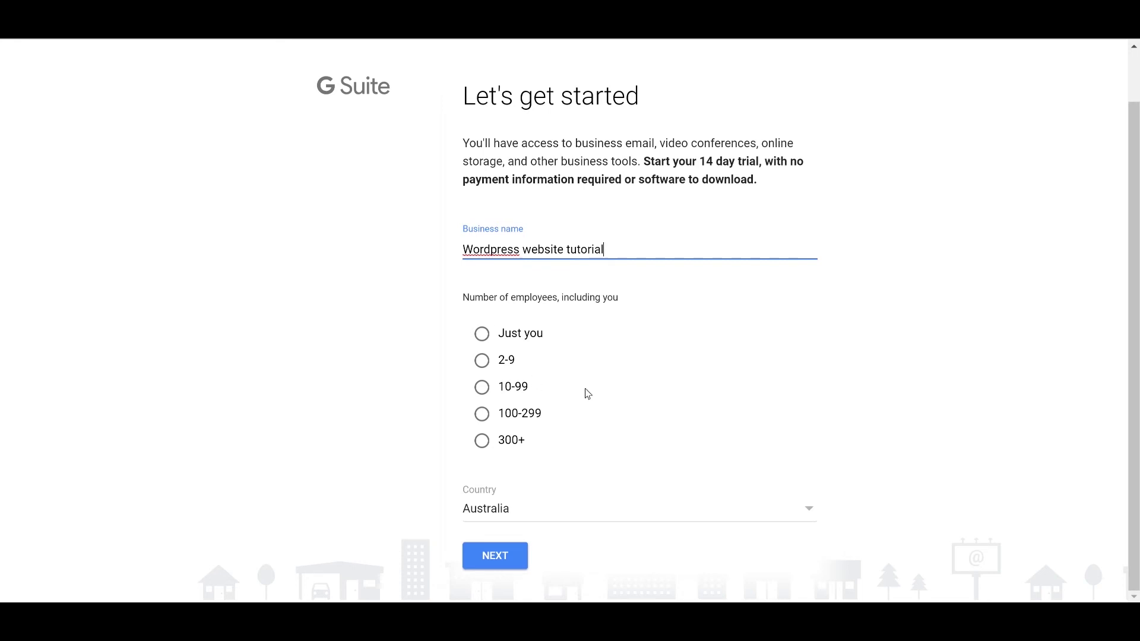
{"action": "left_click", "coordinate": [489, 338]}
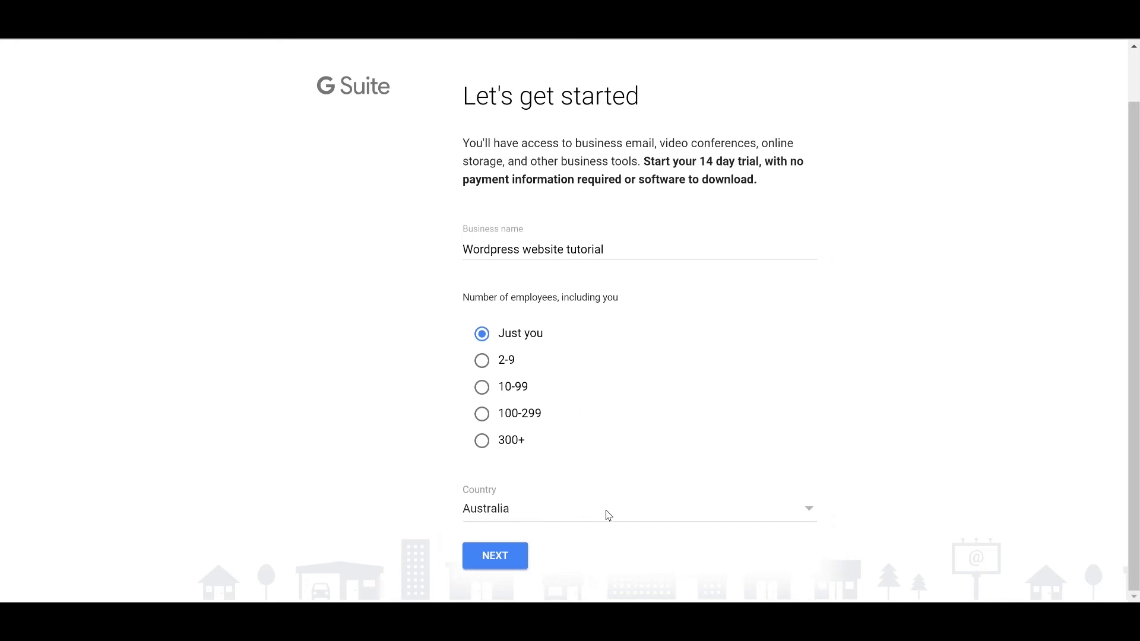
{"action": "left_click", "coordinate": [497, 562]}
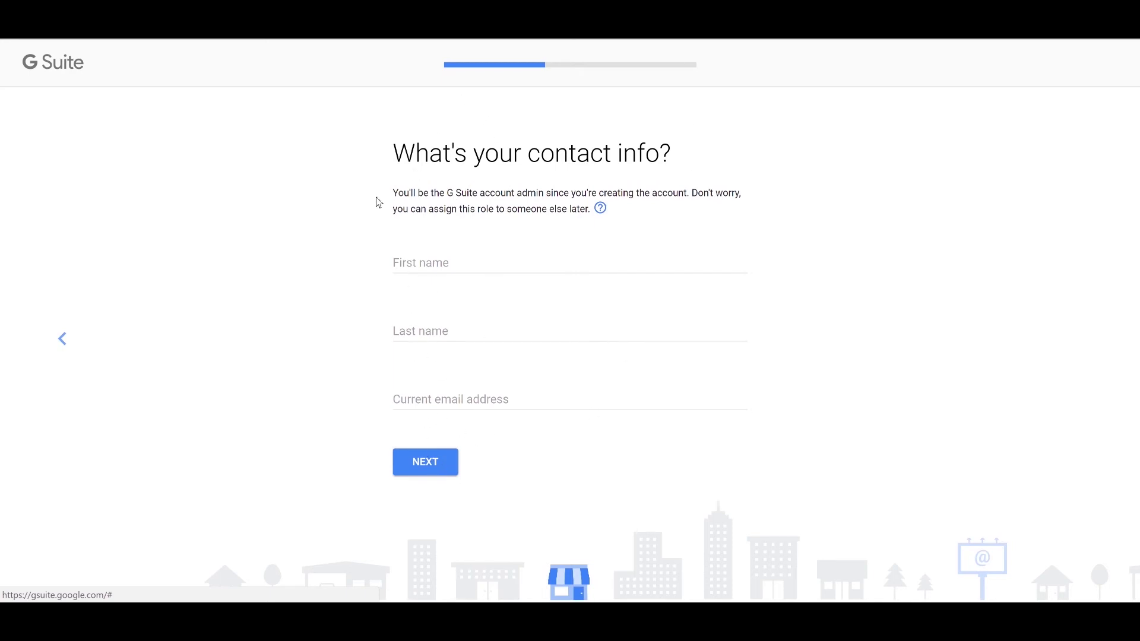
- Enter the admin's first name, last name and current email address, then continue
{"action": "left_click", "coordinate": [460, 269]}
{"action": "type", "text": "Isaa"}
{"action": "key", "text": "BackSpace"}
{"action": "key", "text": "BackSpace"}
{"action": "key", "text": "BackSpace"}
{"action": "key", "text": "BackSpace"}
{"action": "type", "text": "Isa"}
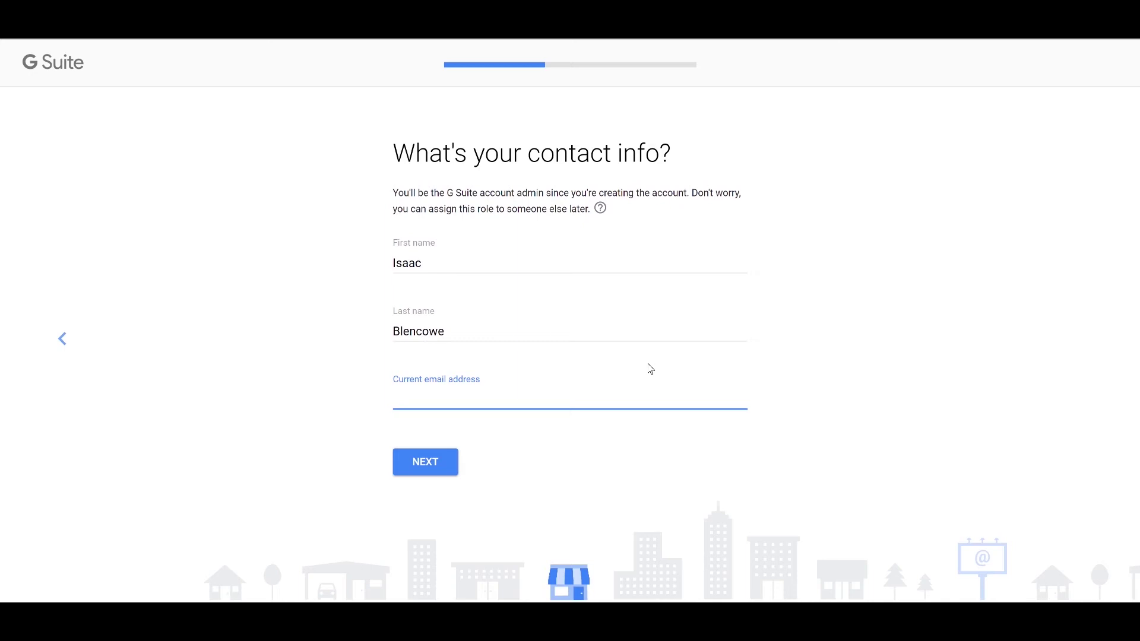
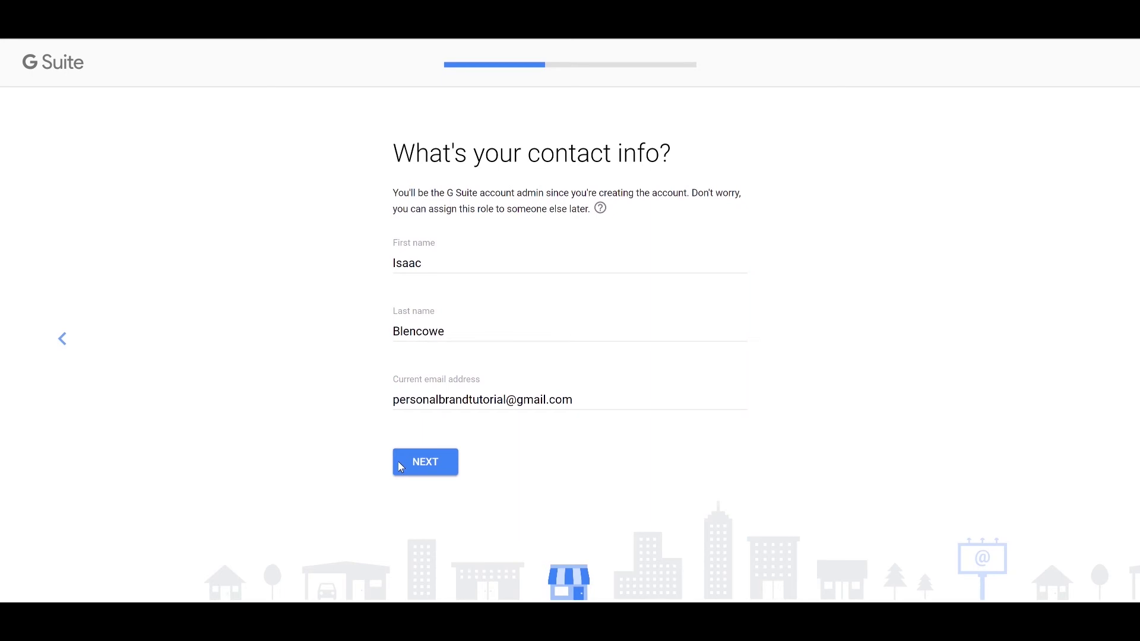
{"action": "left_click", "coordinate": [399, 463]}
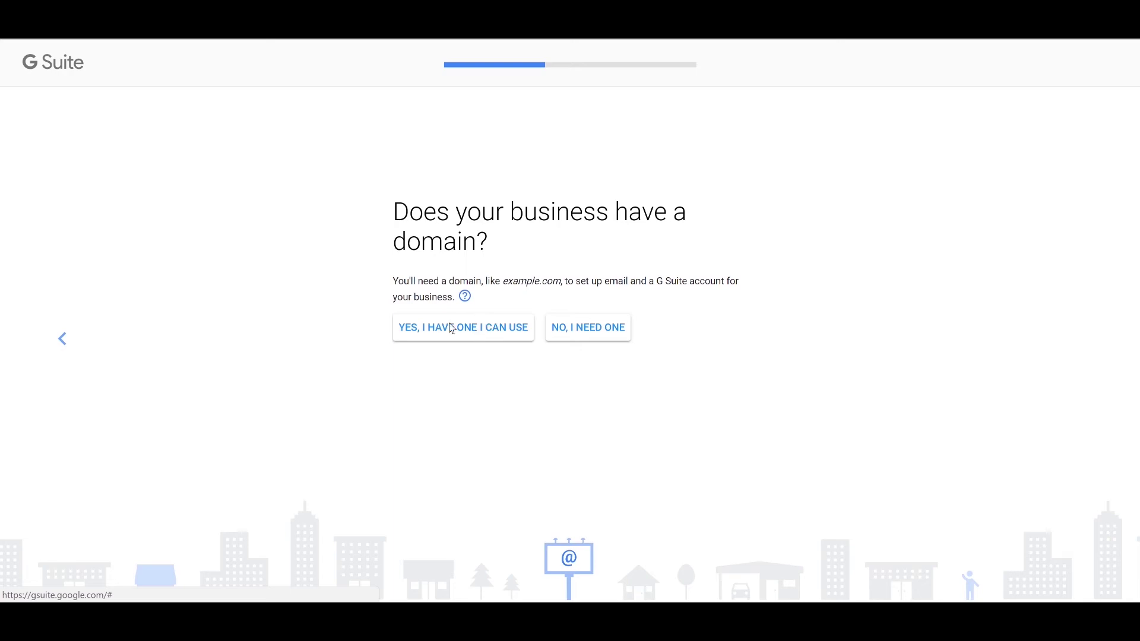
- Use the existing domain personalbrandingwebsite.com, confirm it, and decline Google's promotional emails
{"action": "left_click", "coordinate": [469, 331]}
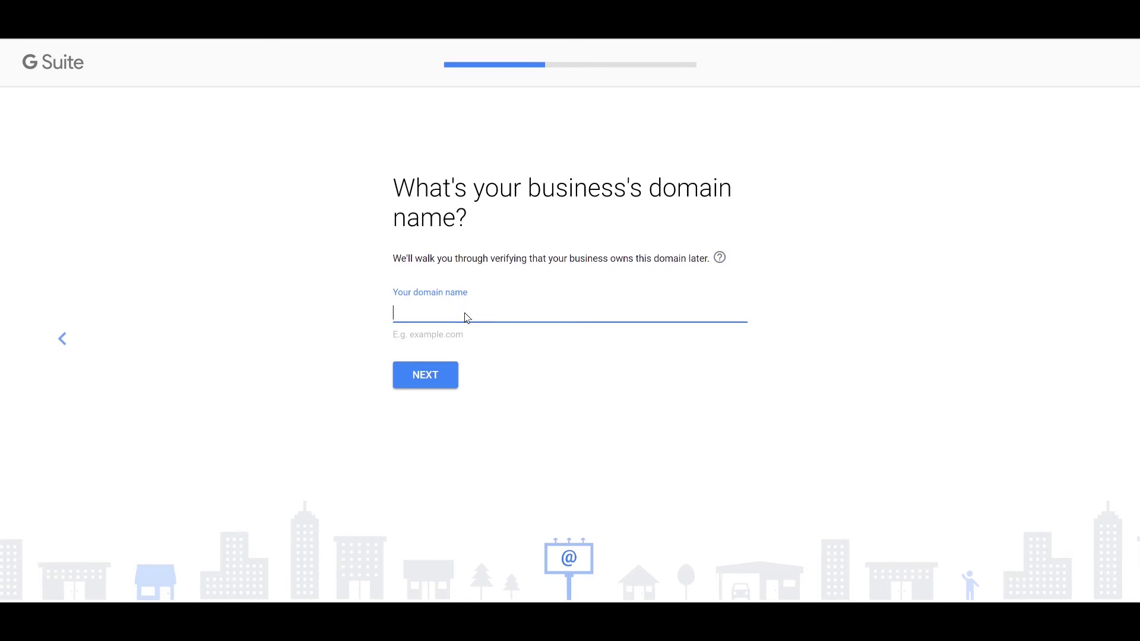
{"action": "type", "text": "personalbrandingwebsite.com"}
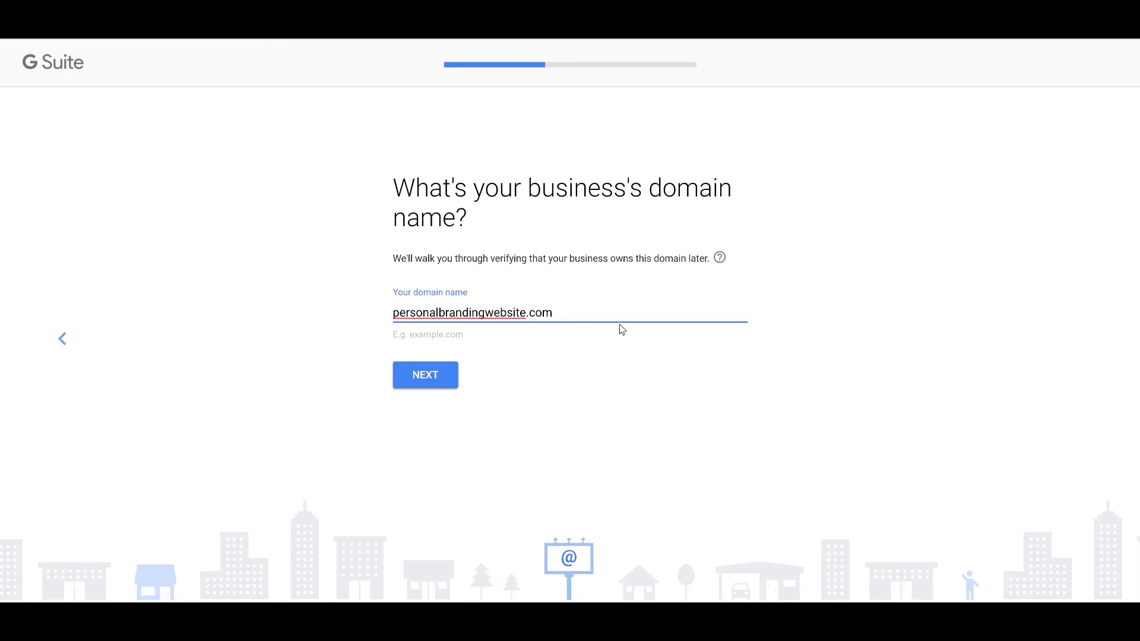
{"action": "left_click", "coordinate": [438, 387]}
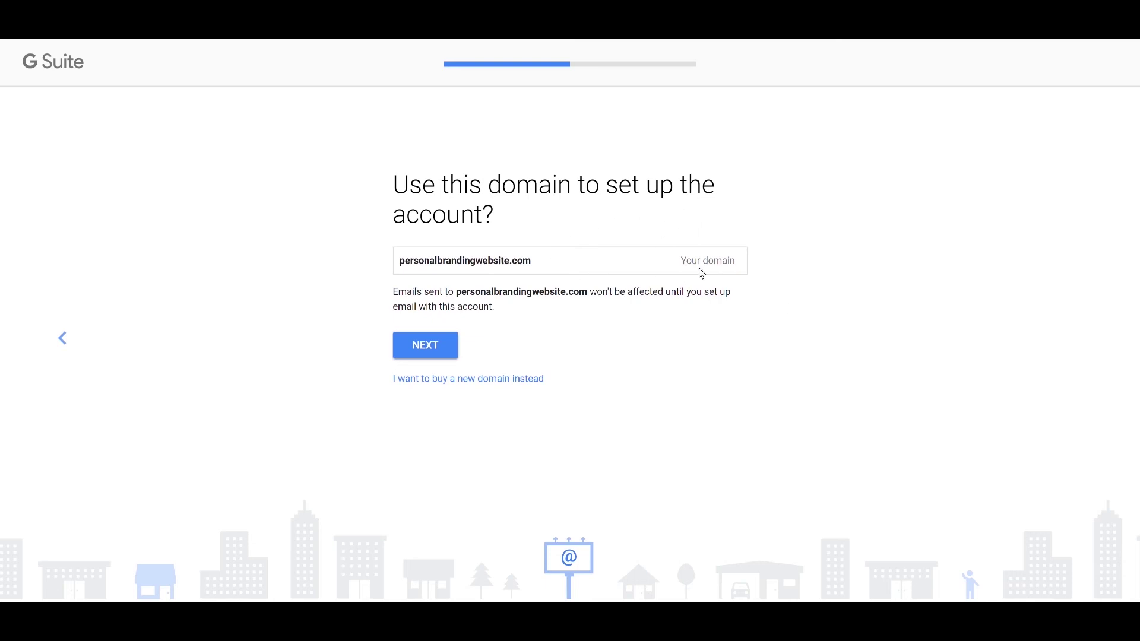
{"action": "left_click", "coordinate": [444, 355]}
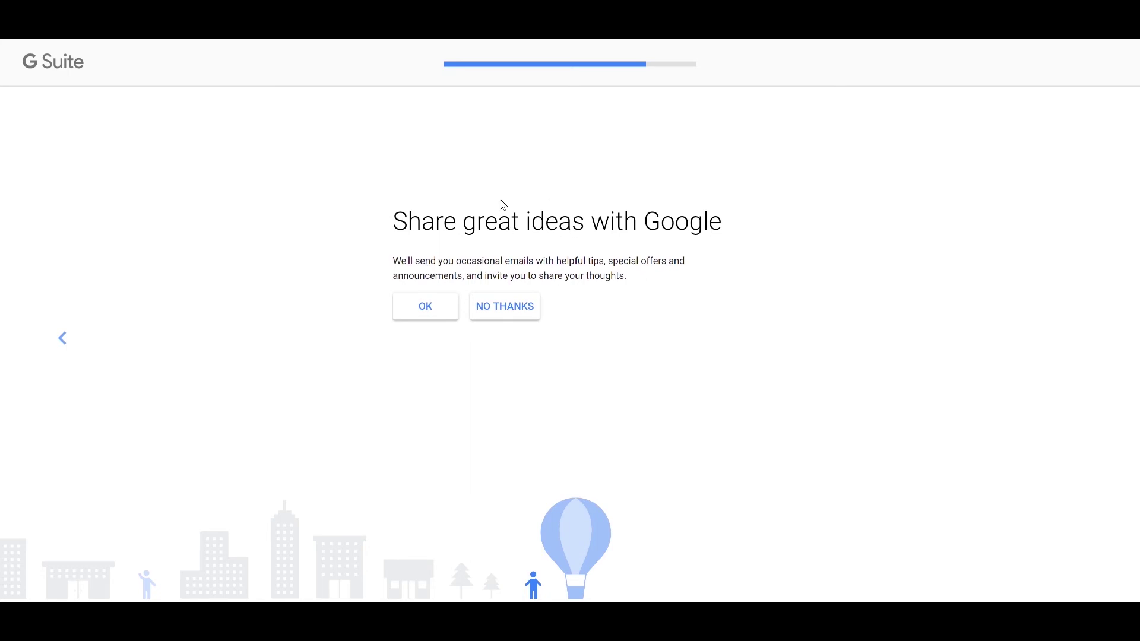
{"action": "left_click", "coordinate": [517, 308]}
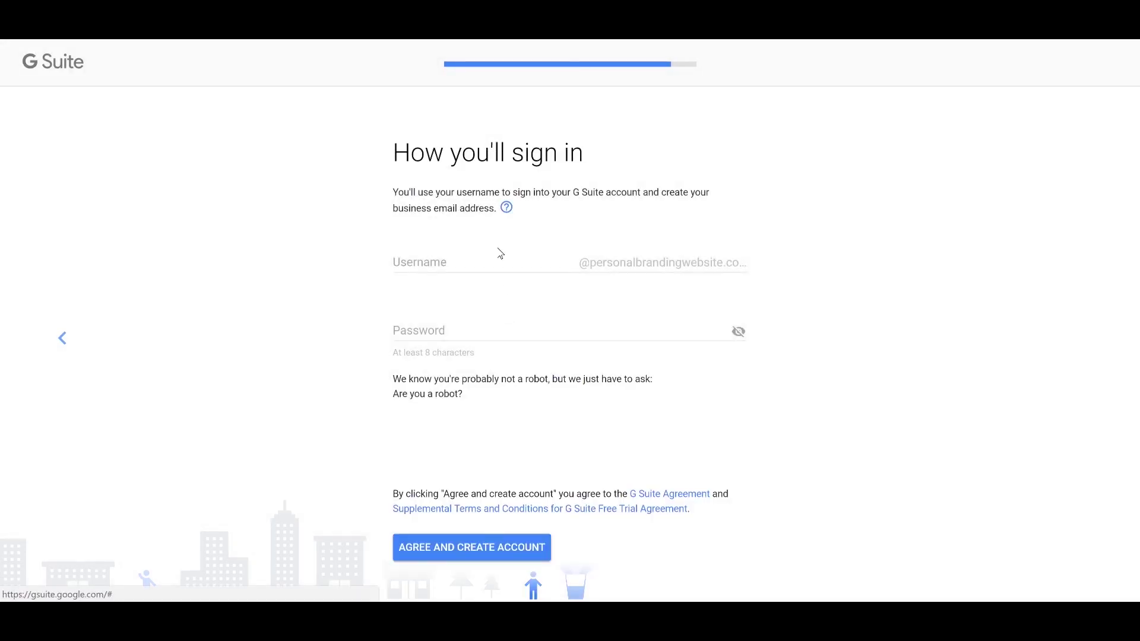
- Enter the admin's chosen username for the new G Suite account
{"action": "left_click", "coordinate": [425, 266]}
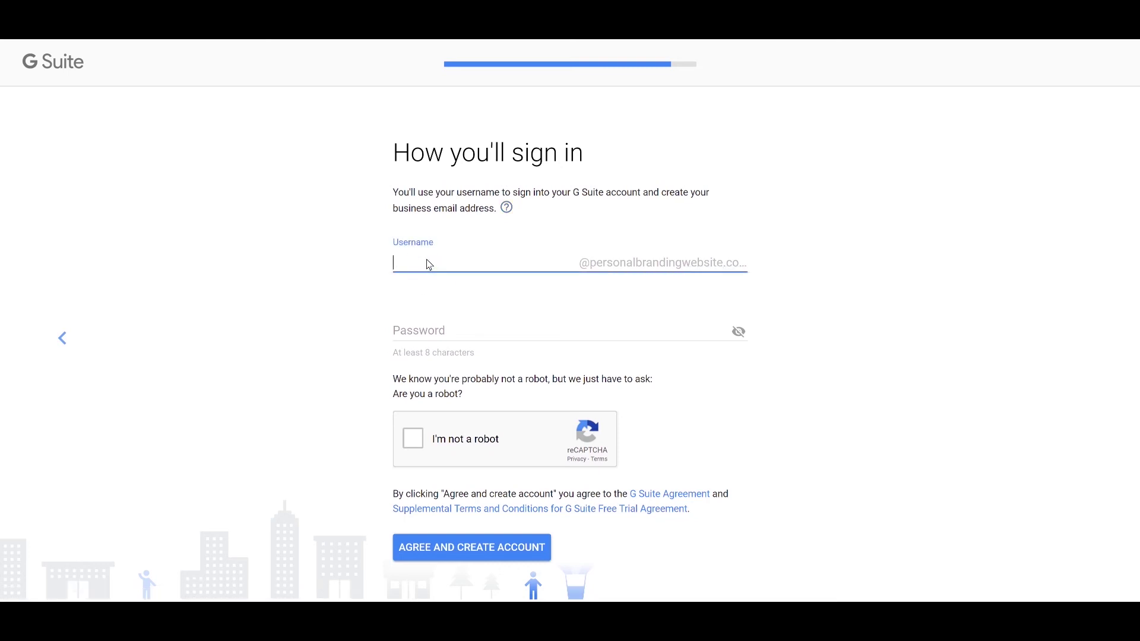
{"action": "key", "text": "BackSpace"}
{"action": "key", "text": "BackSpace"}
{"action": "key", "text": "BackSpace"}
{"action": "key", "text": "BackSpace"}
{"action": "key", "text": "BackSpace"}
{"action": "key", "text": "BackSpace"}
{"action": "key", "text": "BackSpace"}
{"action": "key", "text": "BackSpace"}
- Set the account password, pass the robot check, and agree to create the account
{"action": "left_click", "coordinate": [467, 331]}
{"action": "type", "text": "••••••••"}
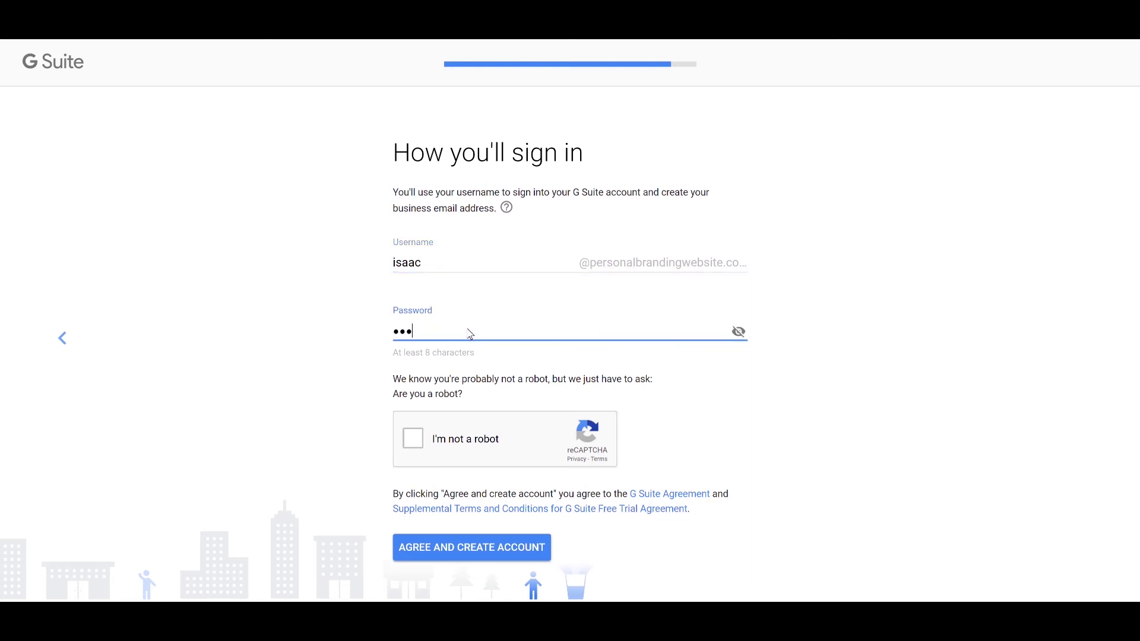
{"action": "type", "text": "•"}
{"action": "left_click", "coordinate": [411, 446]}
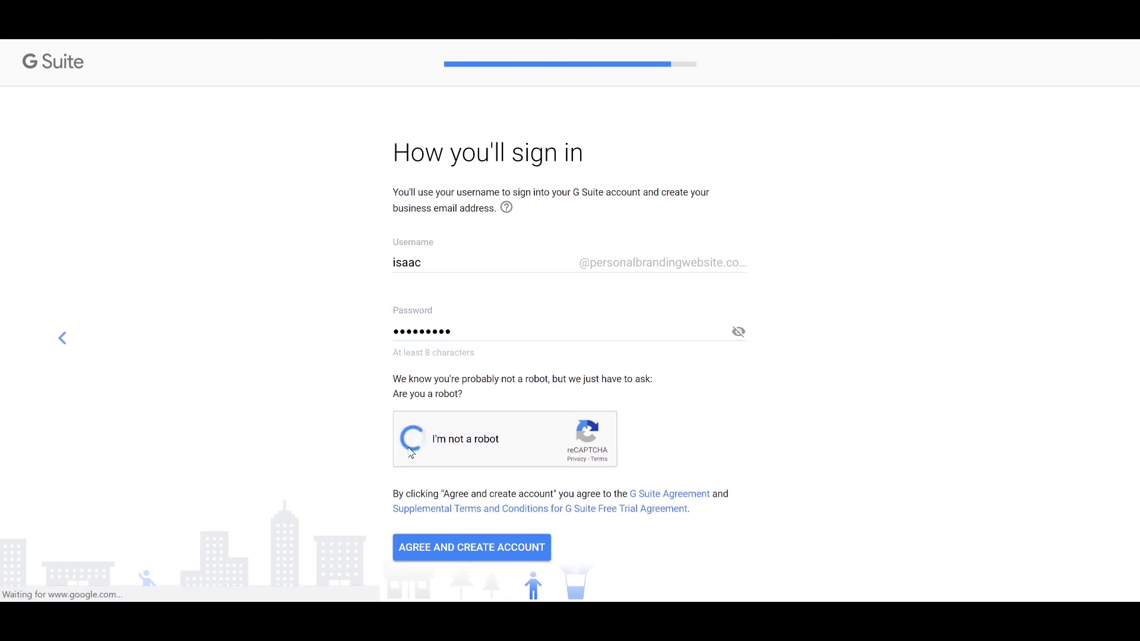
{"action": "left_click", "coordinate": [473, 549]}
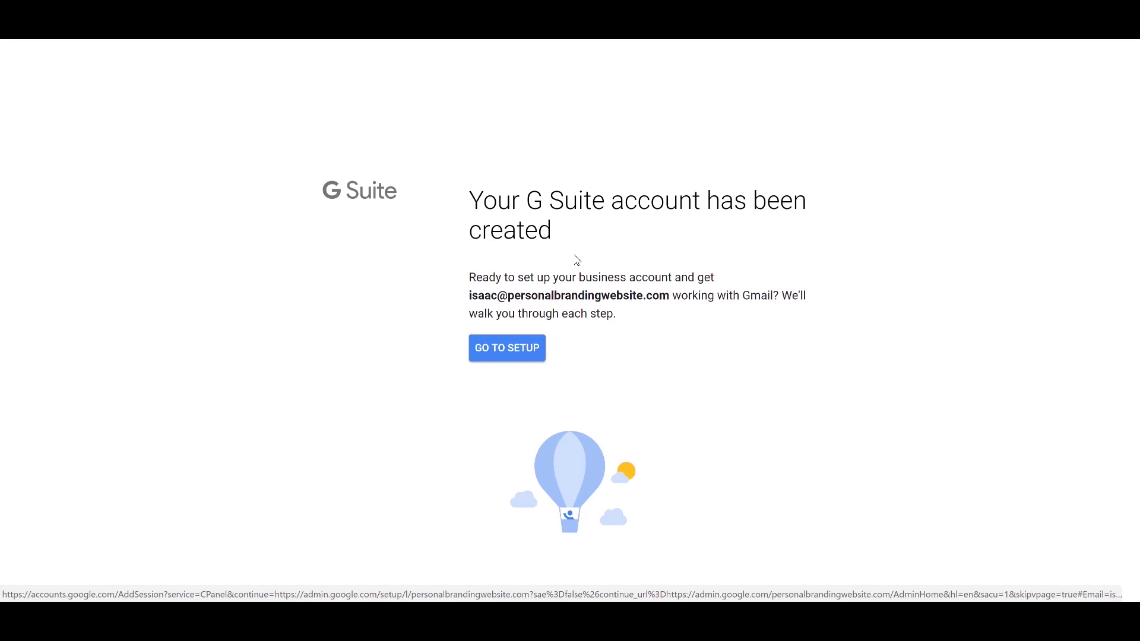
- Go to setup, confirm all user email addresses were added with only the admin, and continue
{"action": "left_click", "coordinate": [508, 355]}
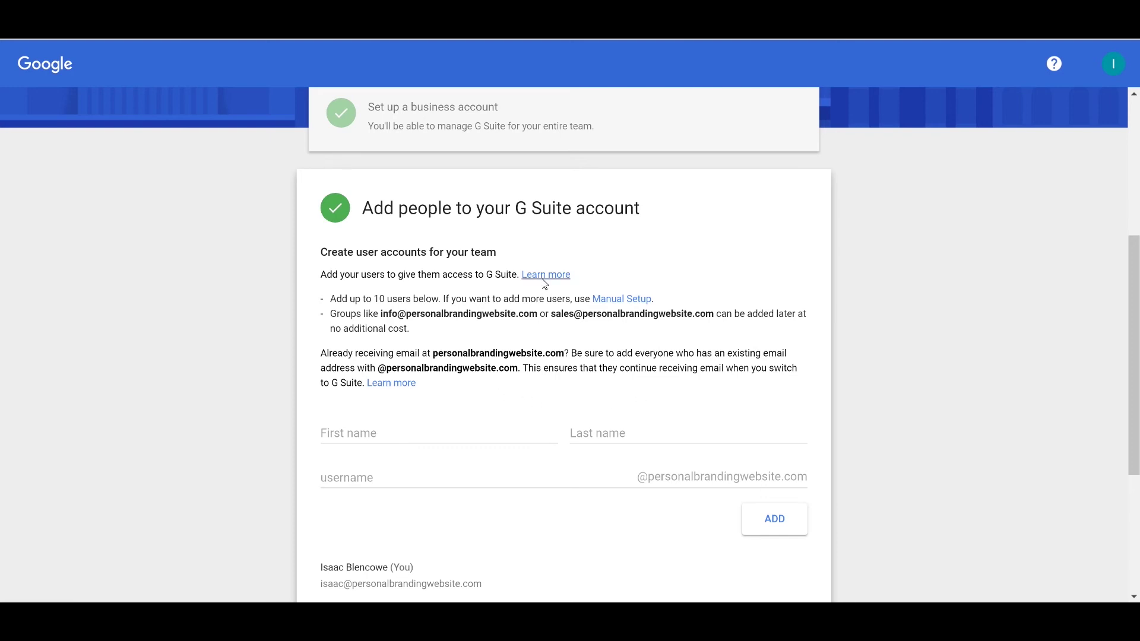
{"action": "scroll", "coordinate": [495, 415], "scroll_direction": "down", "scroll_amount": 2}
{"action": "scroll", "coordinate": [498, 415], "scroll_direction": "down", "scroll_amount": 2}
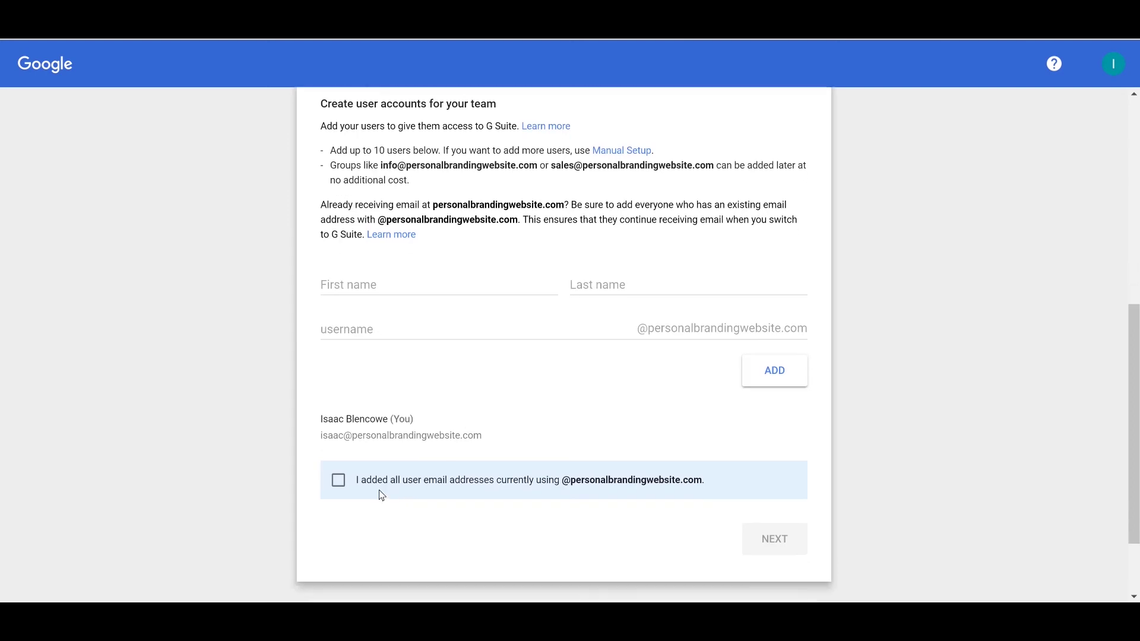
{"action": "left_click", "coordinate": [341, 481]}
{"action": "left_click", "coordinate": [775, 536]}
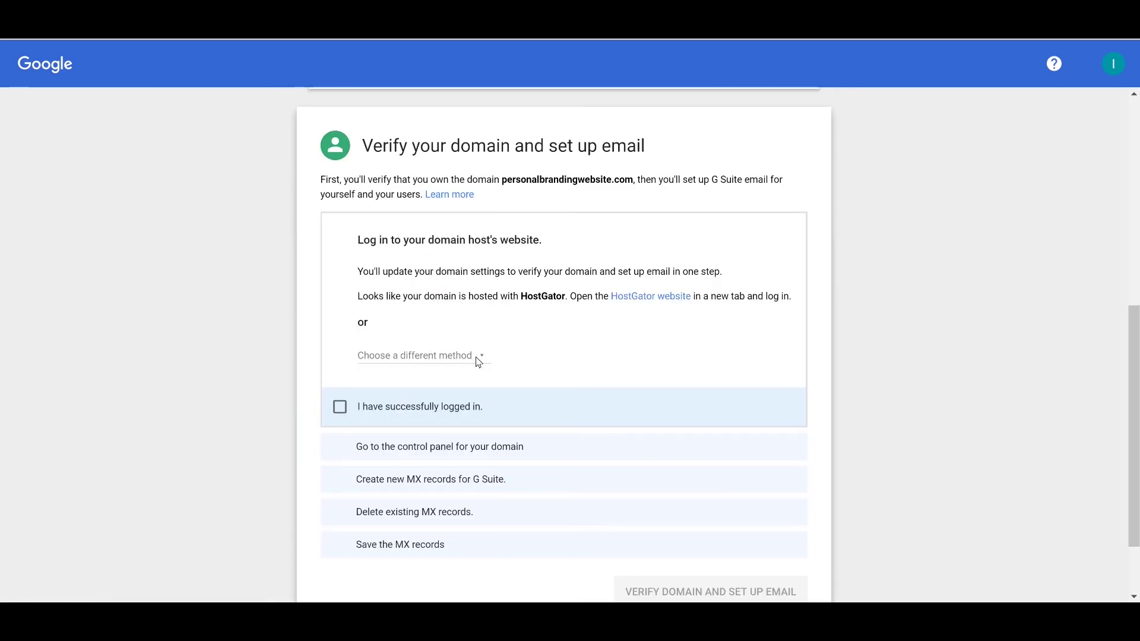
- Switch domain verification to the meta-tag method and select the google-site-verification tag to copy
{"action": "left_click", "coordinate": [478, 359]}
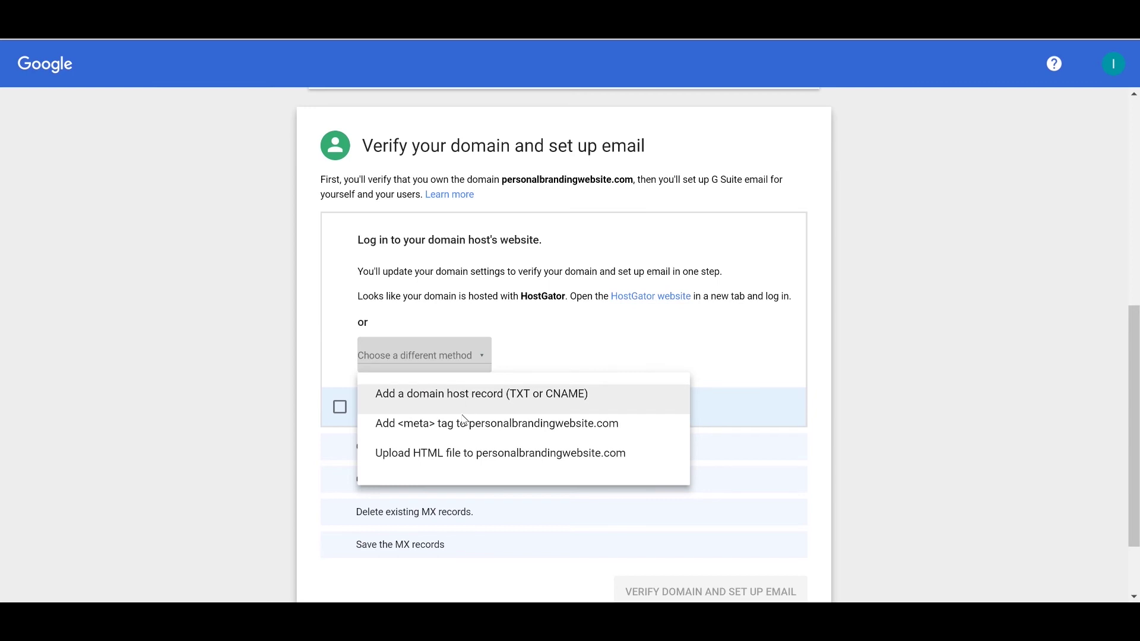
{"action": "left_click", "coordinate": [564, 432]}
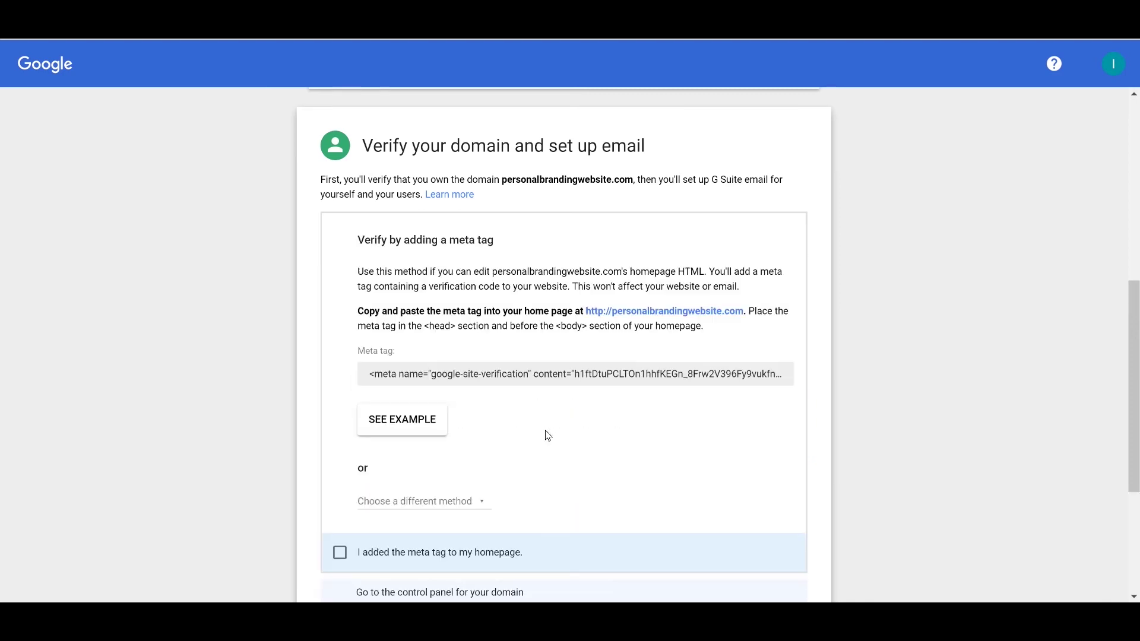
{"action": "left_click_drag", "start_coordinate": [370, 375], "coordinate": [853, 393]}
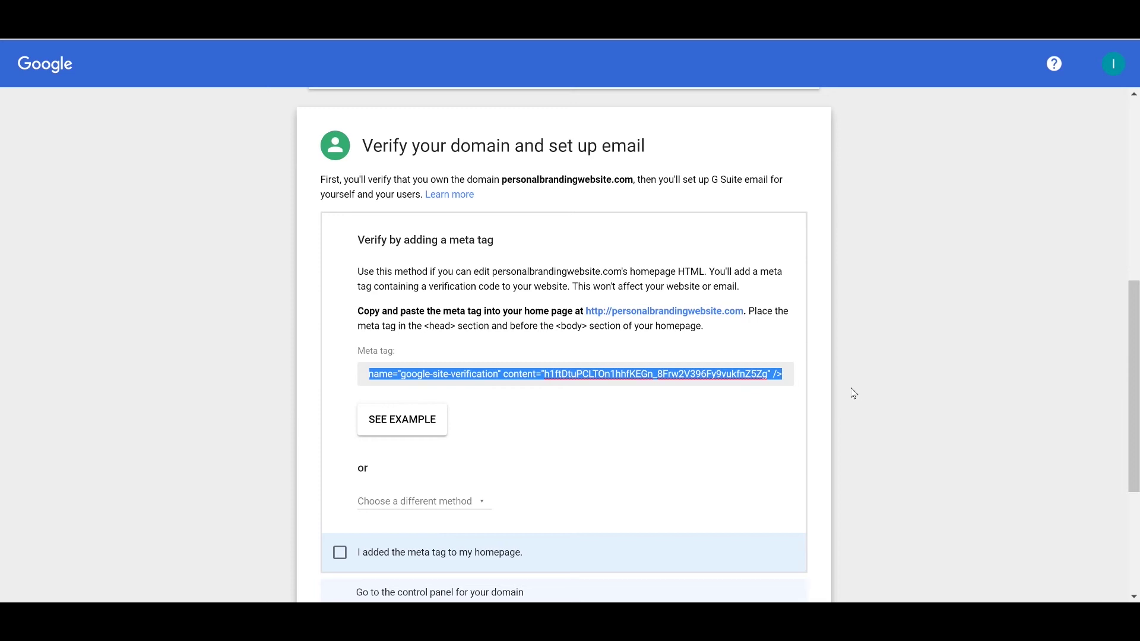
{"action": "left_click", "coordinate": [698, 406]}
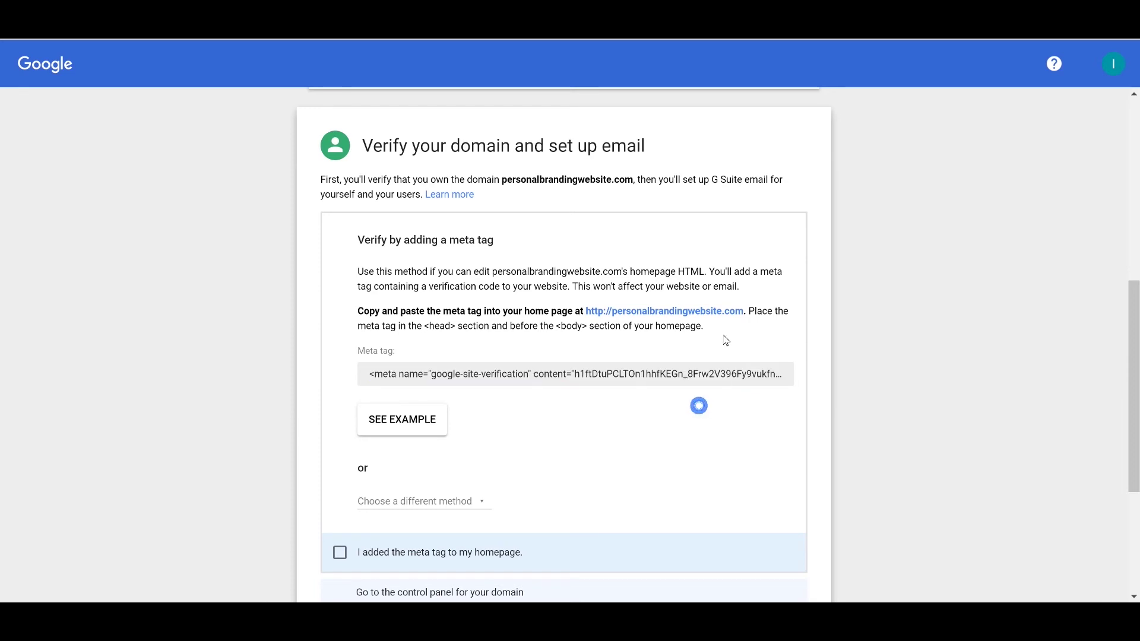
{"action": "left_click", "coordinate": [413, 423]}
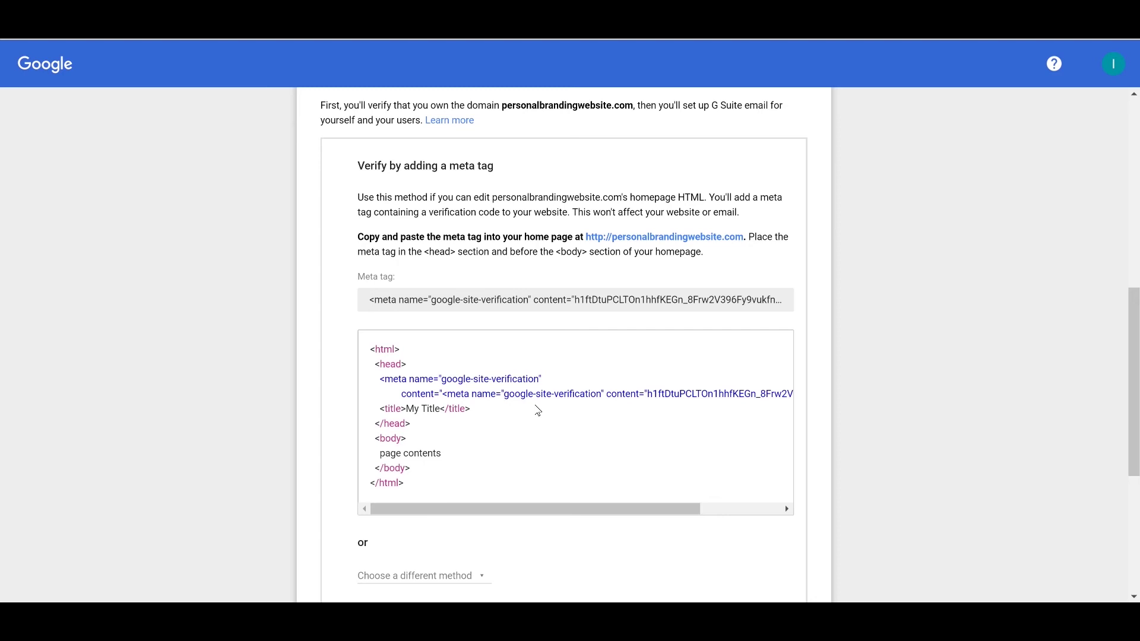
{"action": "left_click_drag", "start_coordinate": [369, 302], "coordinate": [910, 307]}
{"action": "key", "text": "ctrl+c"}
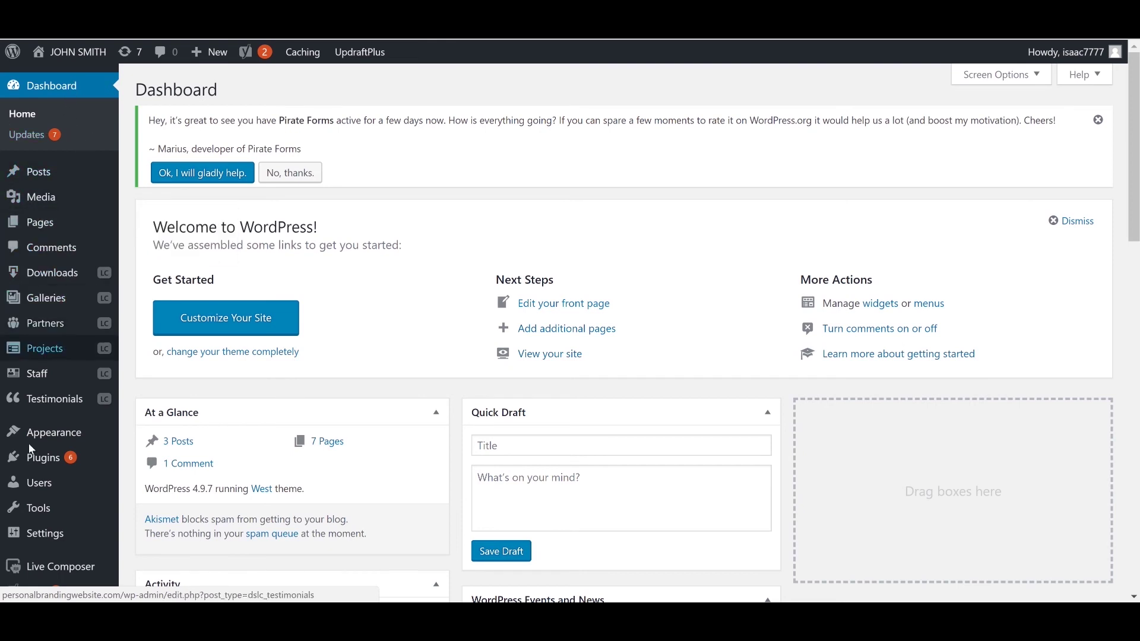
- Search plugins for 'header', then install and activate Insert Headers and Footers
{"action": "mouse_move", "coordinate": [23, 468]}
{"action": "left_click", "coordinate": [175, 481]}
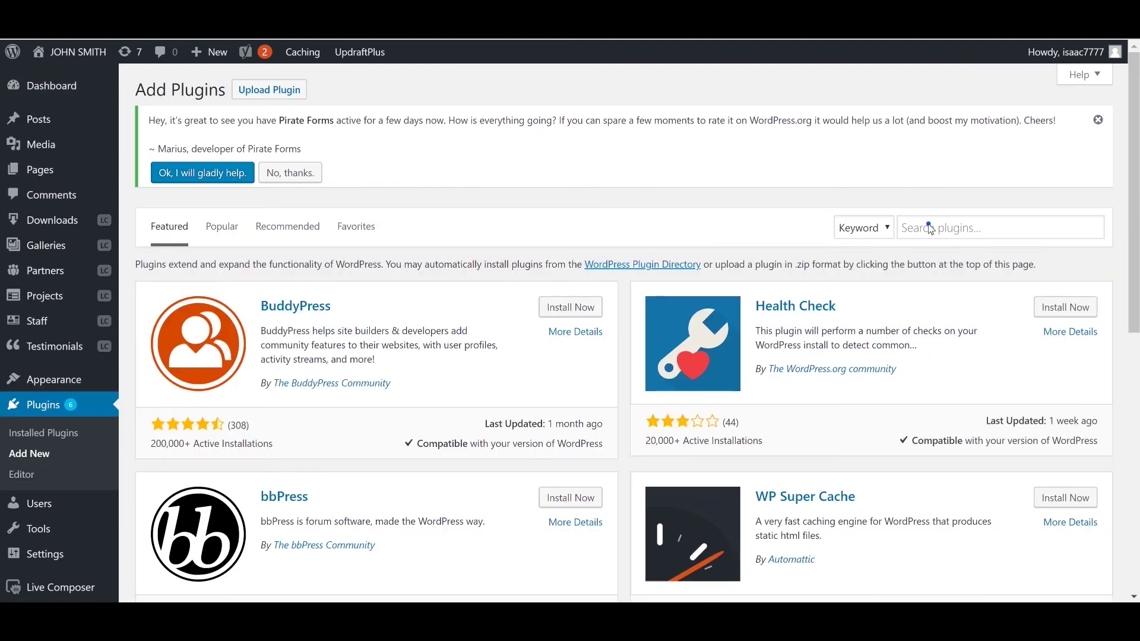
{"action": "left_click", "coordinate": [929, 225]}
{"action": "type", "text": "header"}
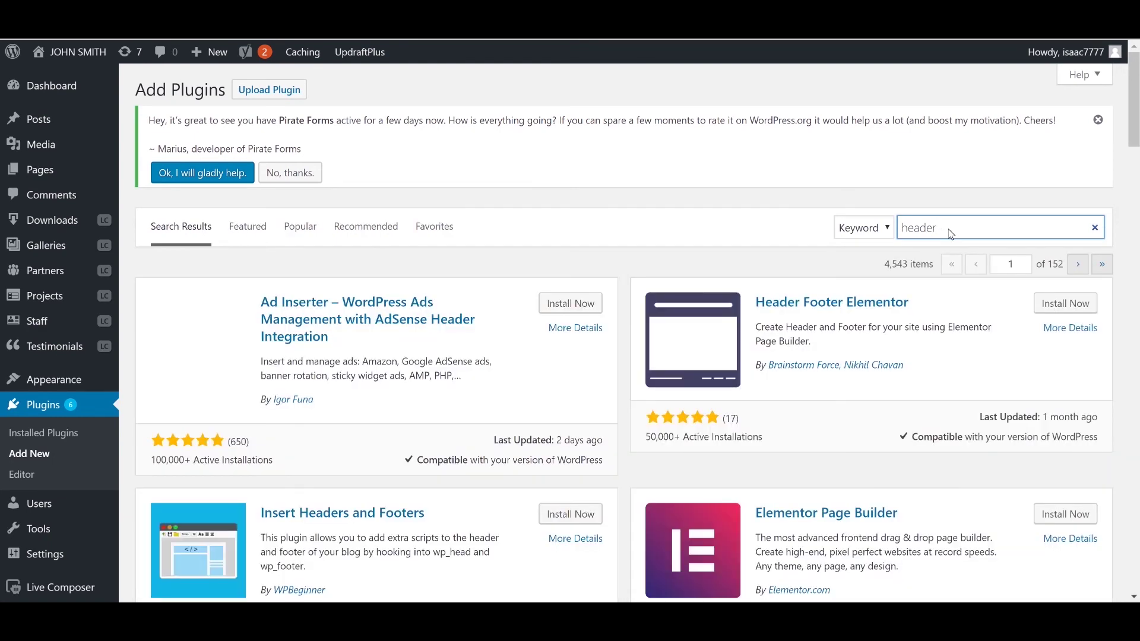
{"action": "scroll", "coordinate": [460, 511], "scroll_direction": "down", "scroll_amount": 3}
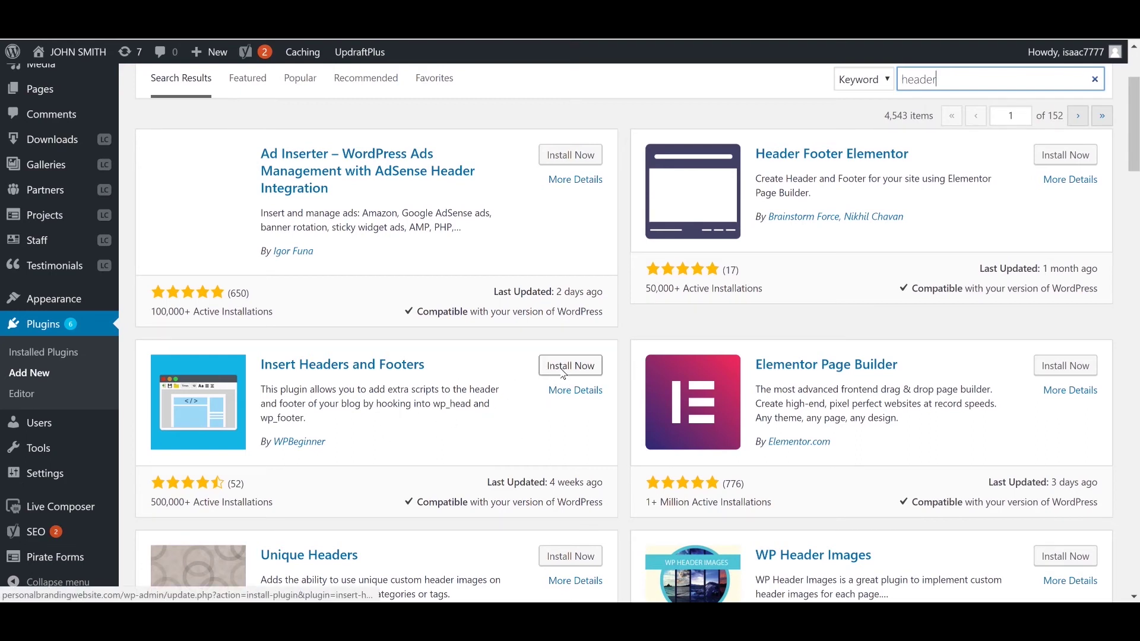
{"action": "left_click", "coordinate": [563, 373]}
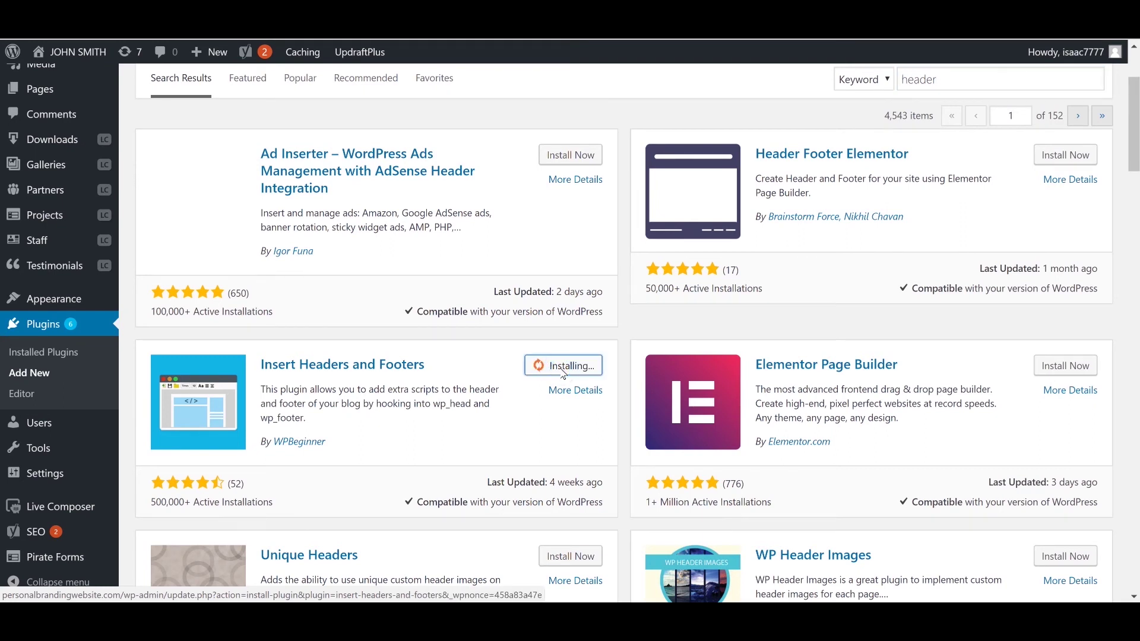
{"action": "left_click", "coordinate": [570, 373]}
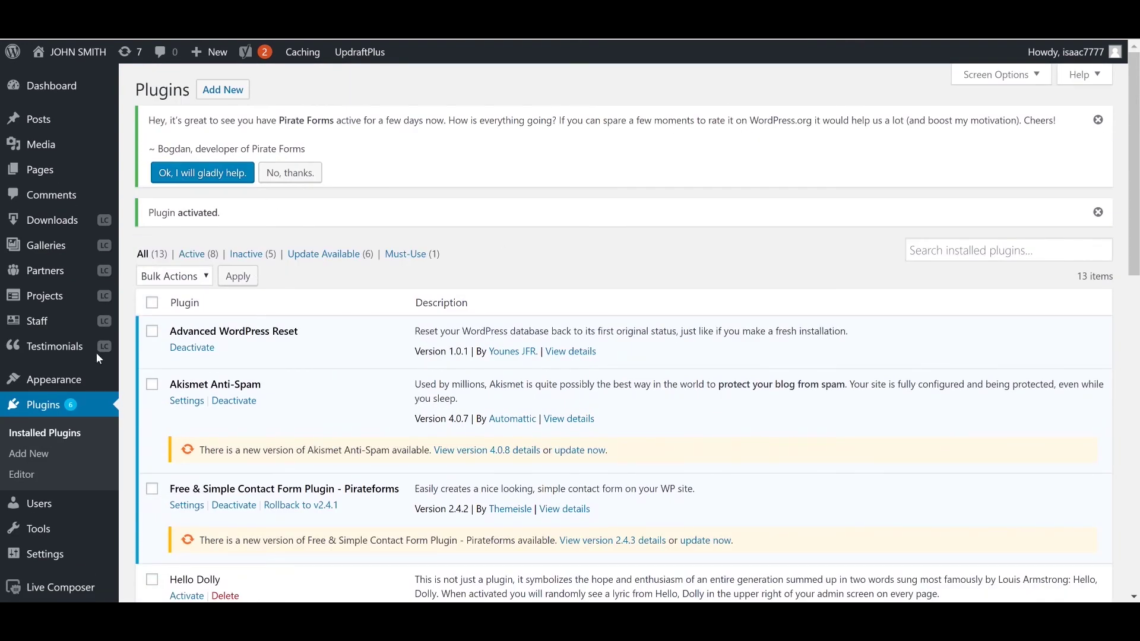
{"action": "scroll", "coordinate": [69, 429], "scroll_direction": "down", "scroll_amount": 3}
{"action": "scroll", "coordinate": [74, 434], "scroll_direction": "down", "scroll_amount": 1}
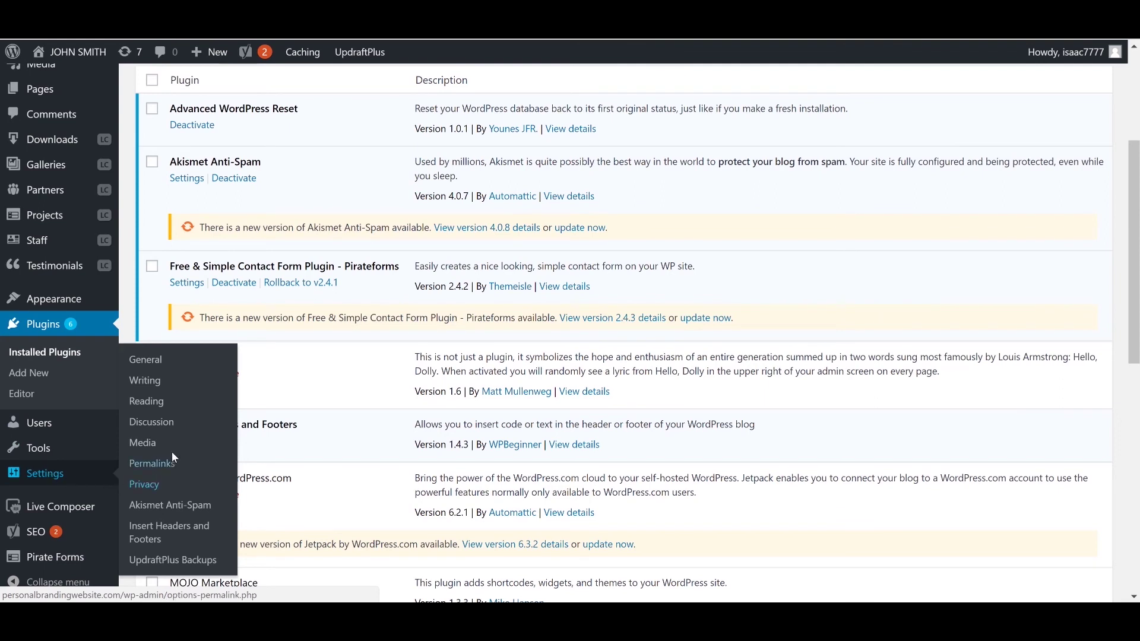
- Paste the Google verification meta tag into Scripts in Header and save the settings
{"action": "left_click", "coordinate": [192, 529]}
{"action": "left_click", "coordinate": [213, 280]}
{"action": "key", "text": "ctrl+v"}
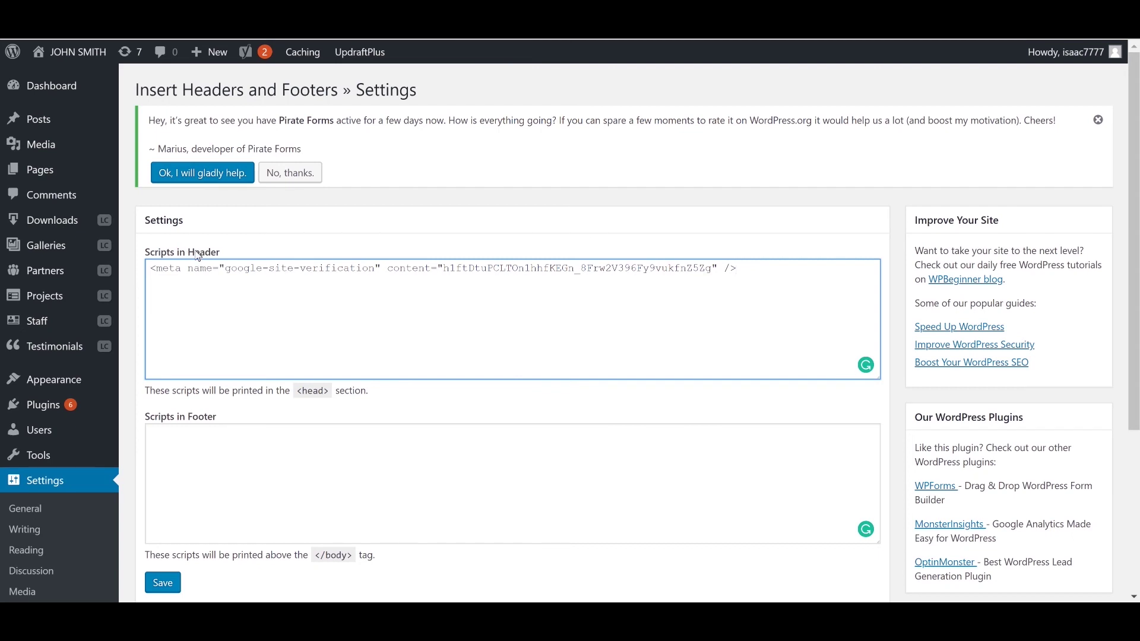
{"action": "left_click", "coordinate": [136, 252]}
{"action": "left_click_drag", "start_coordinate": [137, 252], "coordinate": [267, 250]}
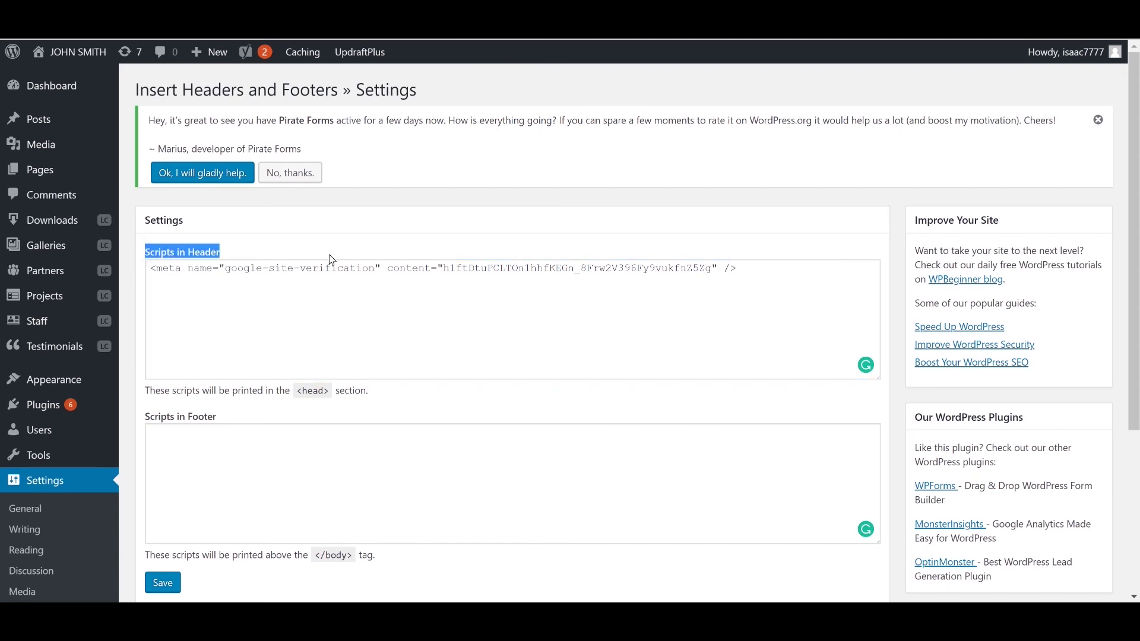
{"action": "left_click", "coordinate": [559, 325]}
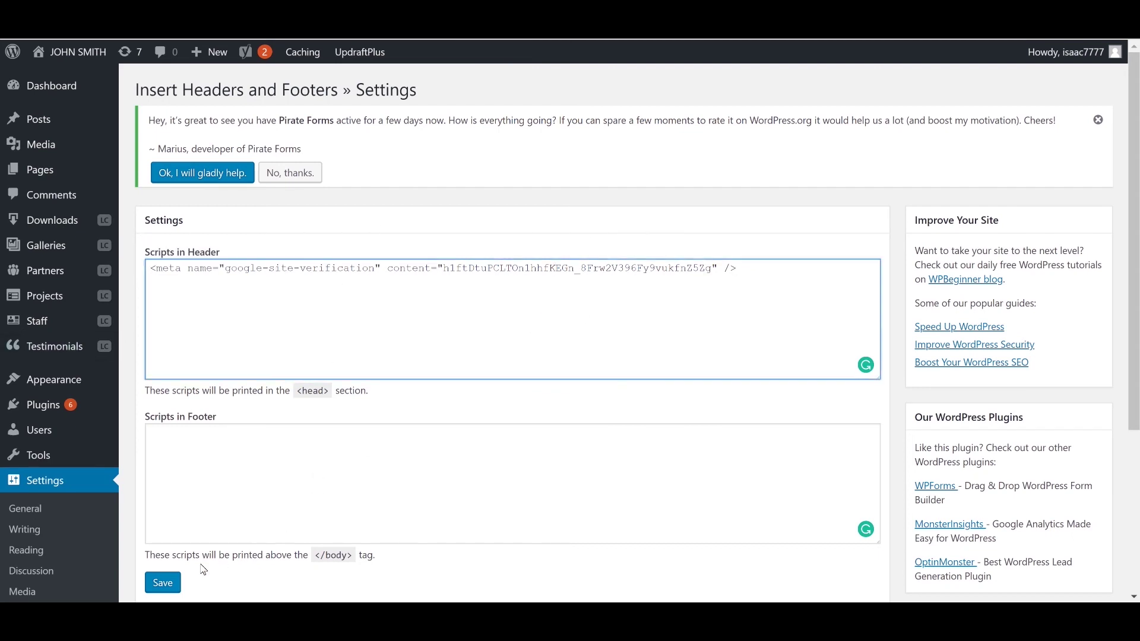
{"action": "left_click", "coordinate": [163, 584]}
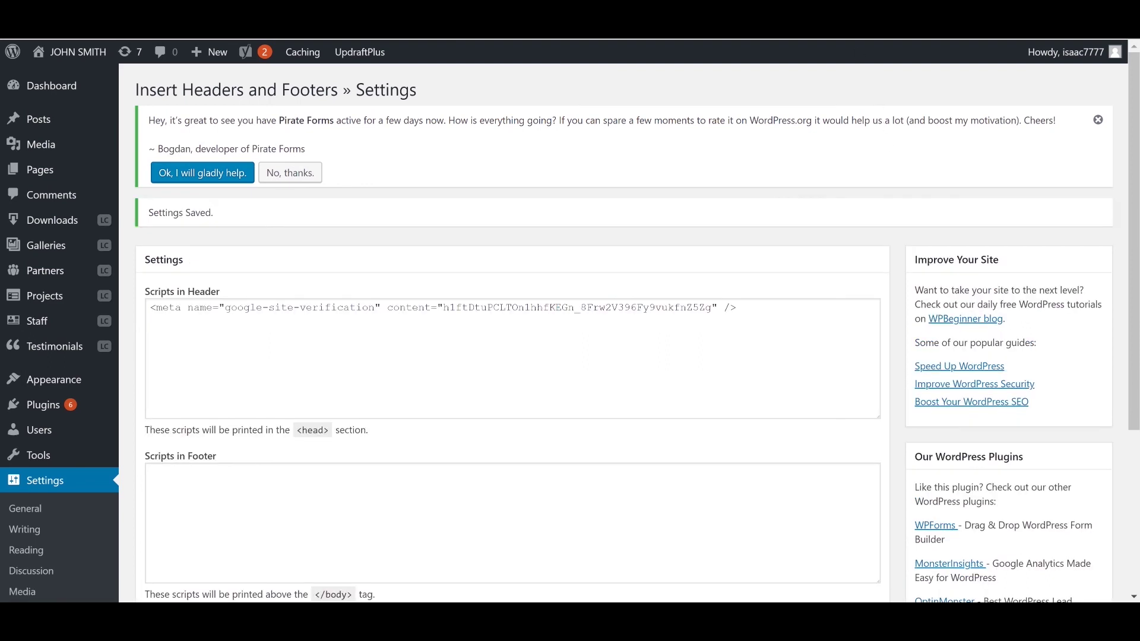
- Back in Google Admin setup, confirm 'I added the meta tag to my homepage'
{"action": "left_click", "coordinate": [683, 12]}
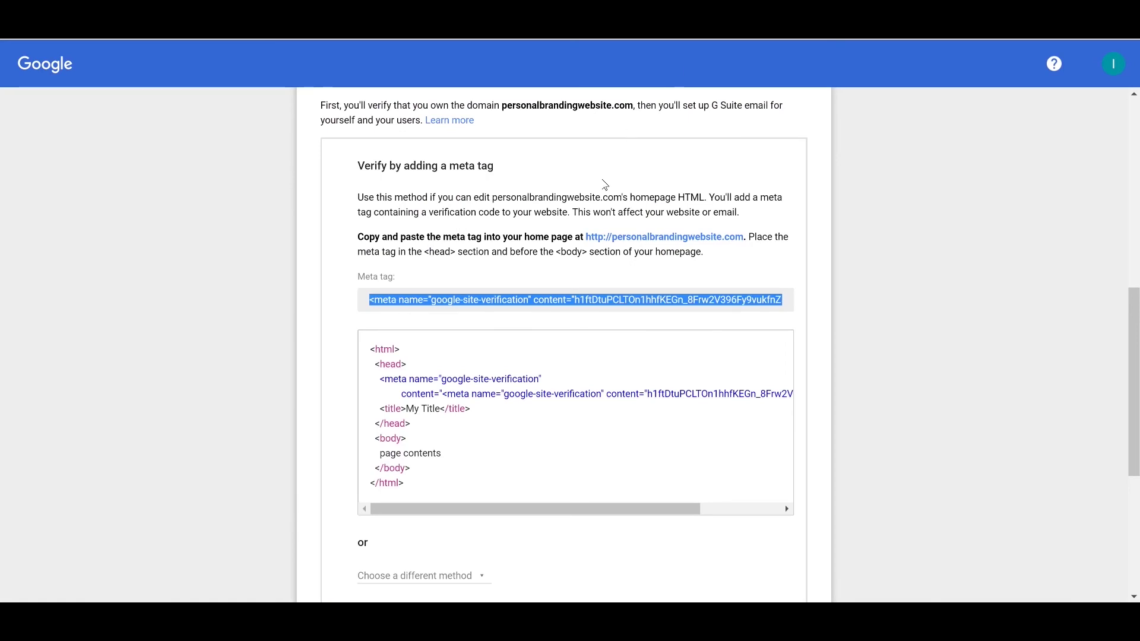
{"action": "scroll", "coordinate": [668, 406], "scroll_direction": "down", "scroll_amount": 1}
{"action": "scroll", "coordinate": [668, 406], "scroll_direction": "down", "scroll_amount": 5}
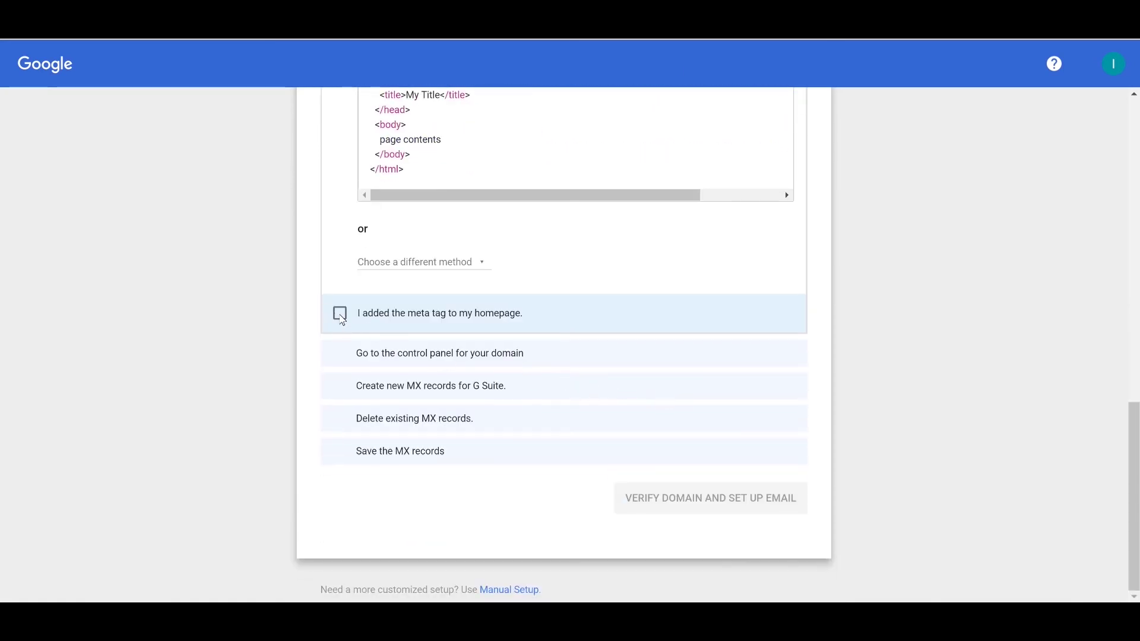
{"action": "left_click", "coordinate": [340, 317]}
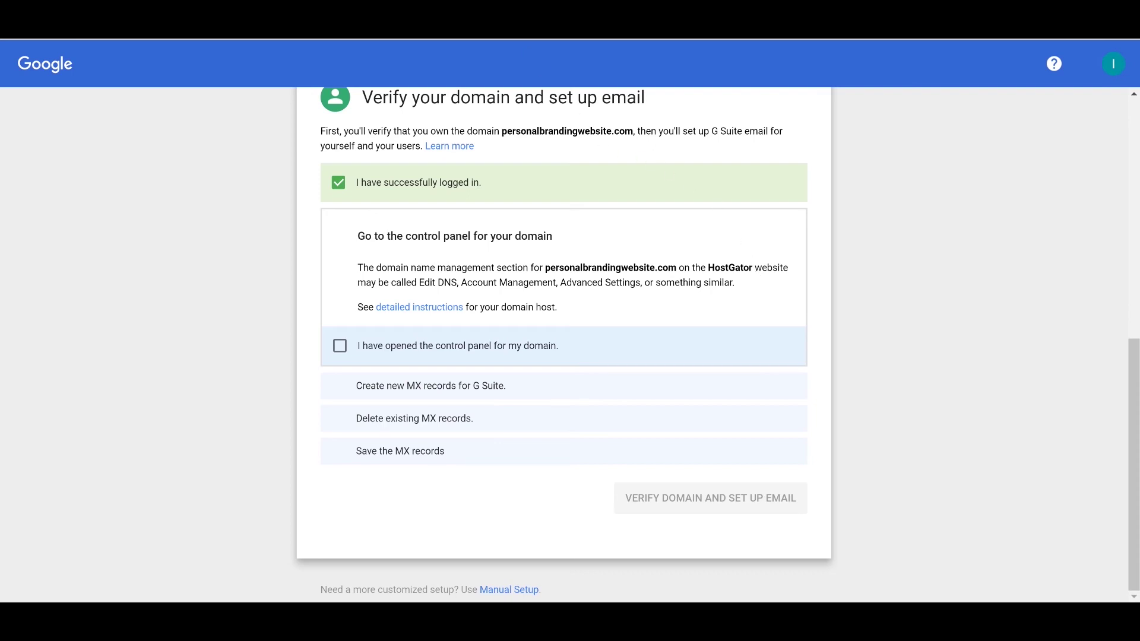
{"action": "key", "text": "ctrl+Tab"}
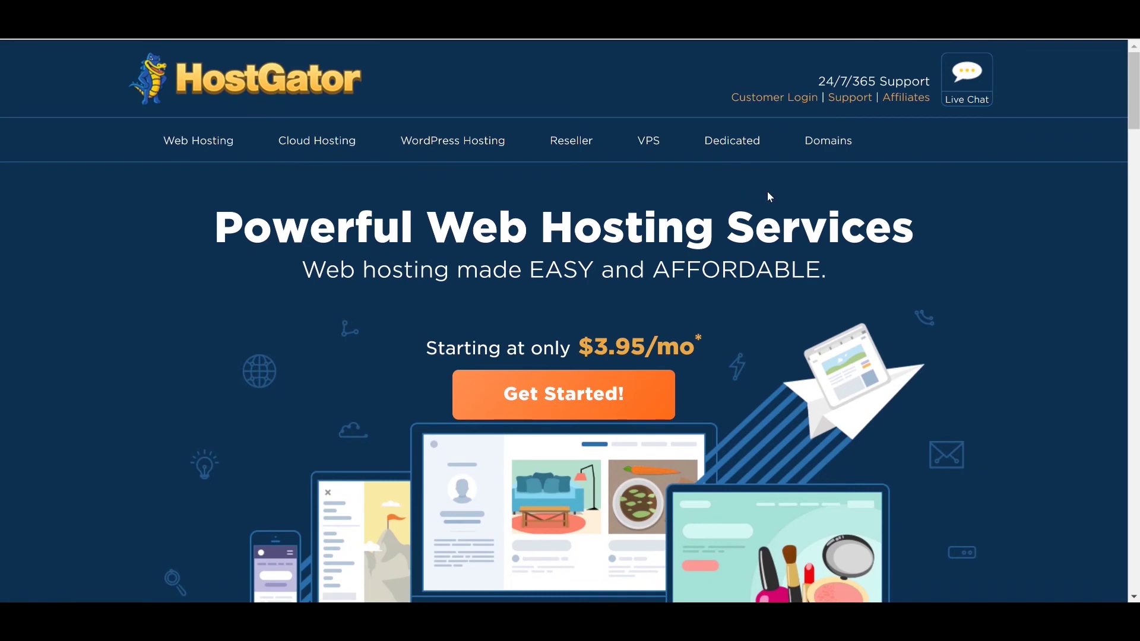
- Sign in to the HostGator Customer Portal and open the Hosting email tools for personalbrandingwebsite.com
{"action": "left_click", "coordinate": [789, 96]}
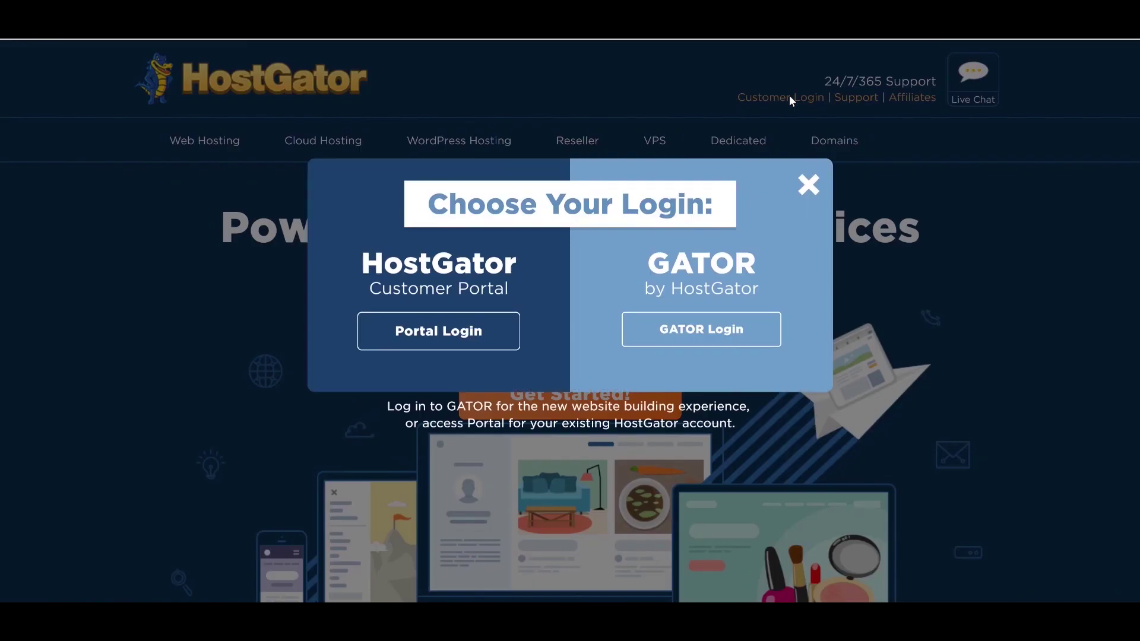
{"action": "left_click", "coordinate": [463, 342]}
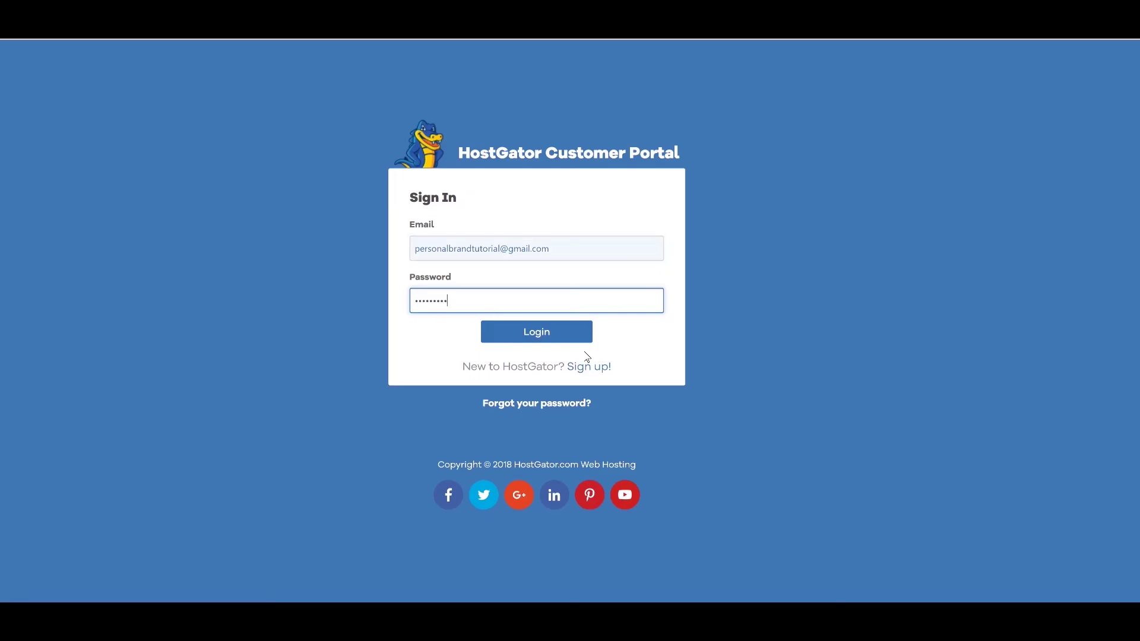
{"action": "left_click", "coordinate": [555, 336]}
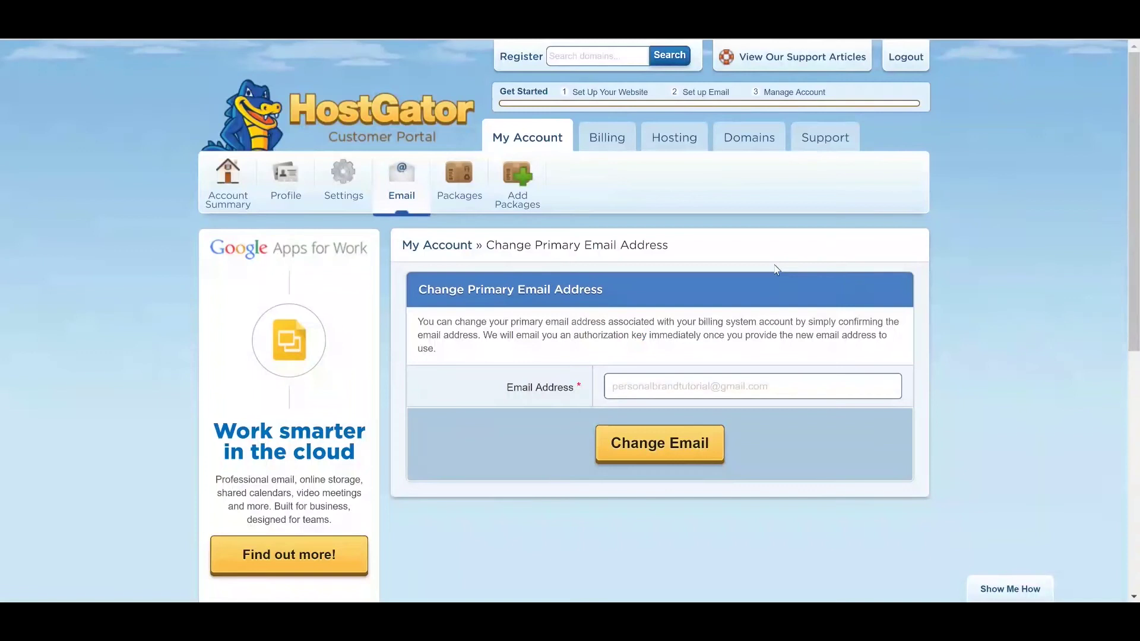
{"action": "left_click", "coordinate": [684, 142]}
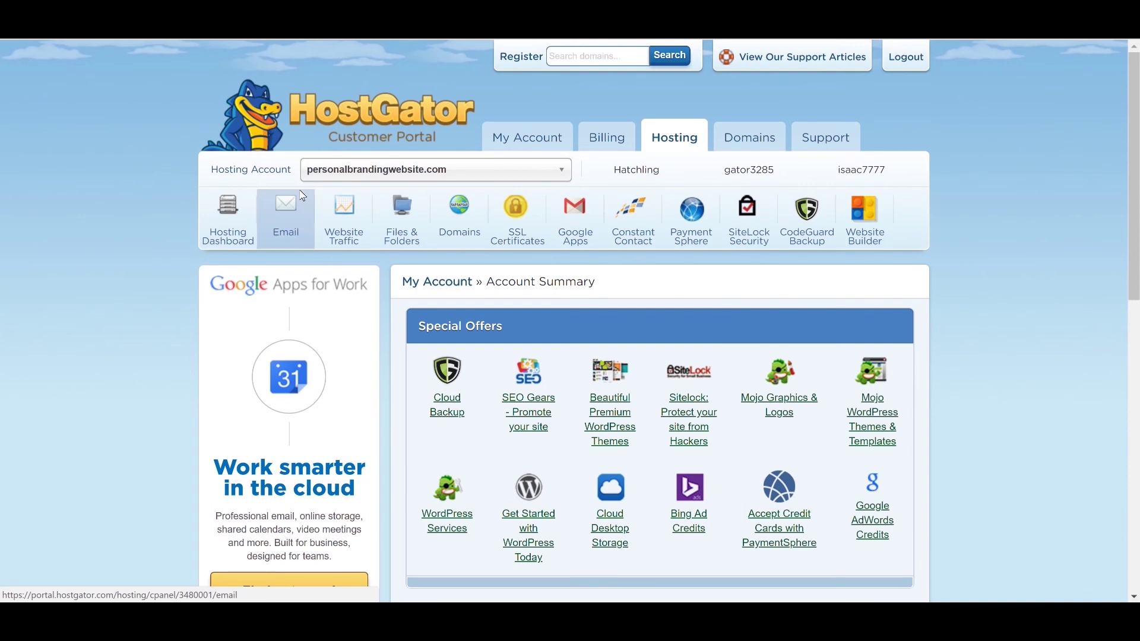
{"action": "left_click", "coordinate": [297, 205]}
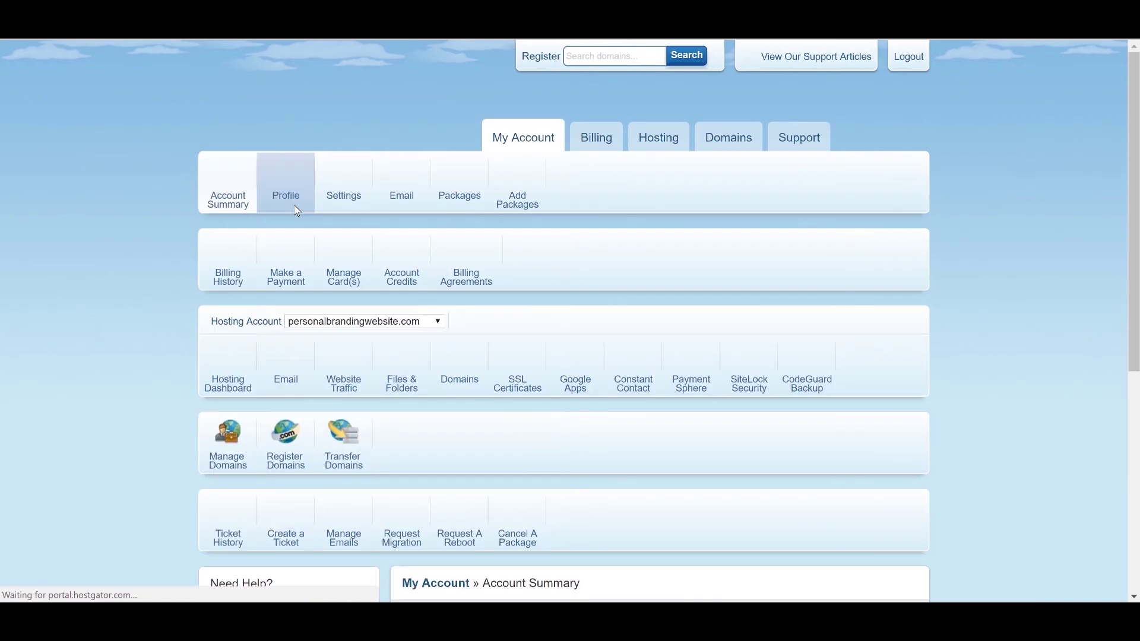
{"action": "scroll", "coordinate": [968, 333], "scroll_direction": "down", "scroll_amount": 6}
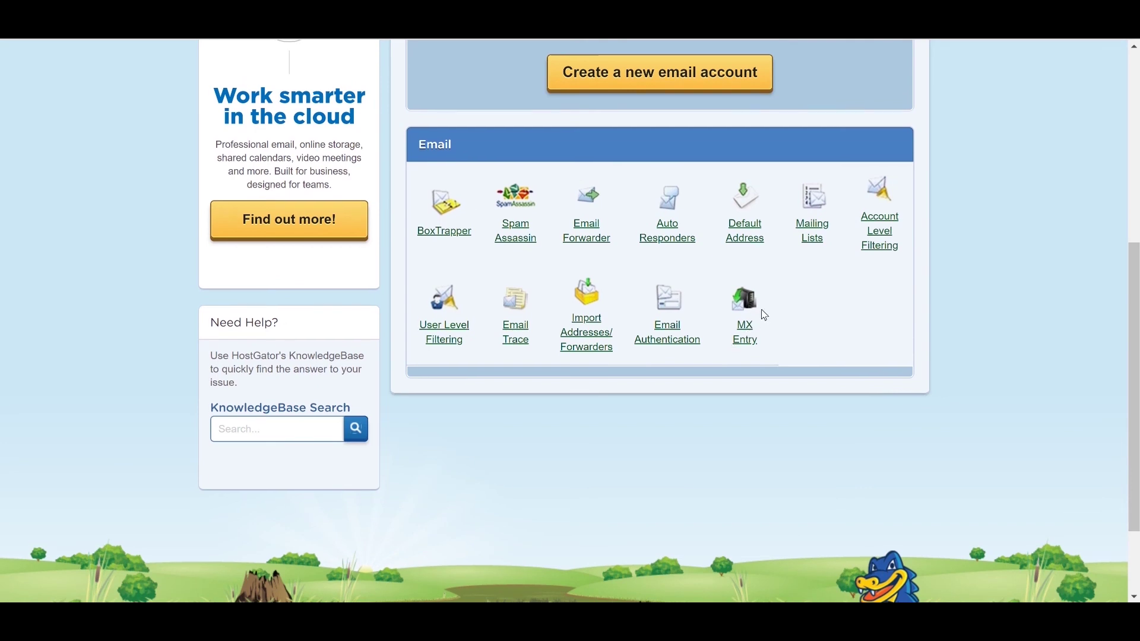
- Delete the existing mail.personalbrandingwebsite.com MX record so the domain has no MX records
{"action": "left_click", "coordinate": [755, 339]}
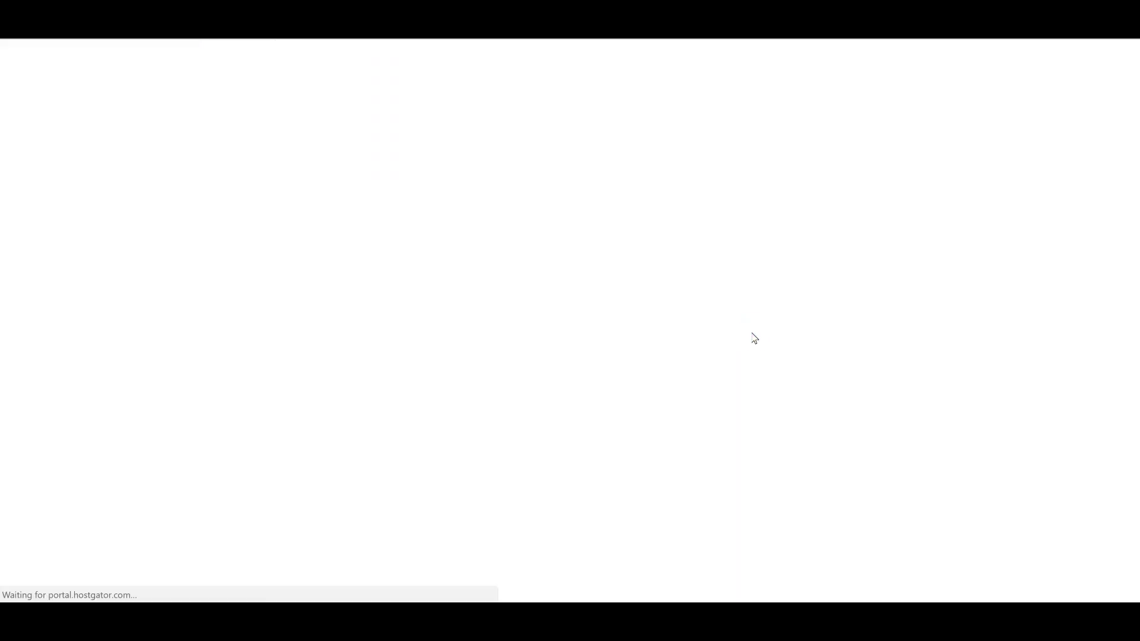
{"action": "scroll", "coordinate": [657, 191], "scroll_direction": "down", "scroll_amount": 3}
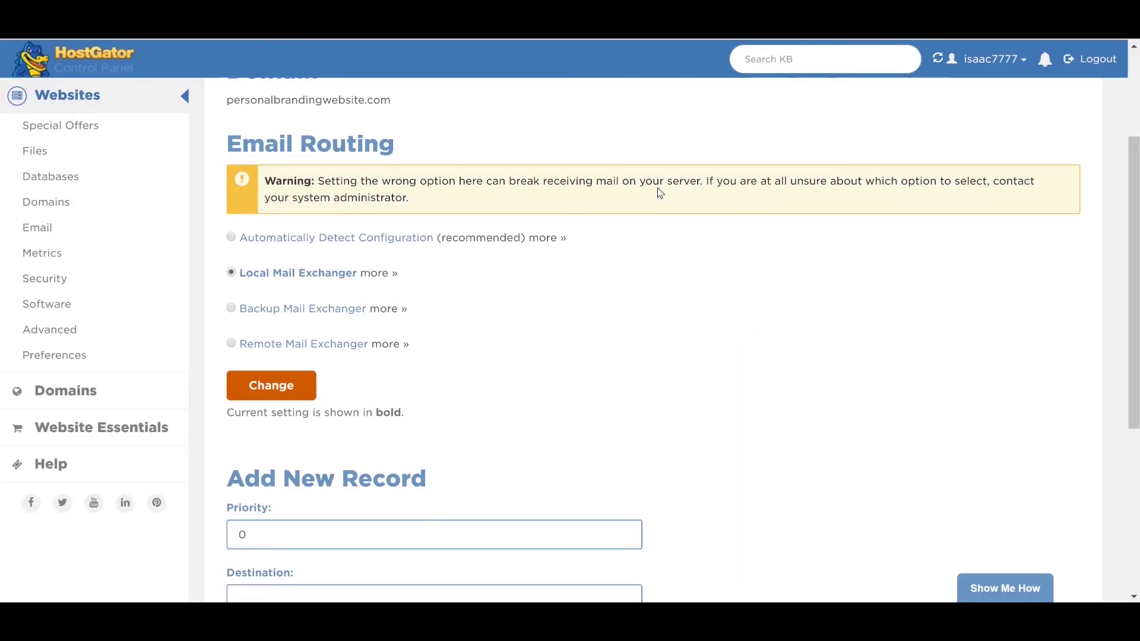
{"action": "scroll", "coordinate": [629, 173], "scroll_direction": "down", "scroll_amount": 3}
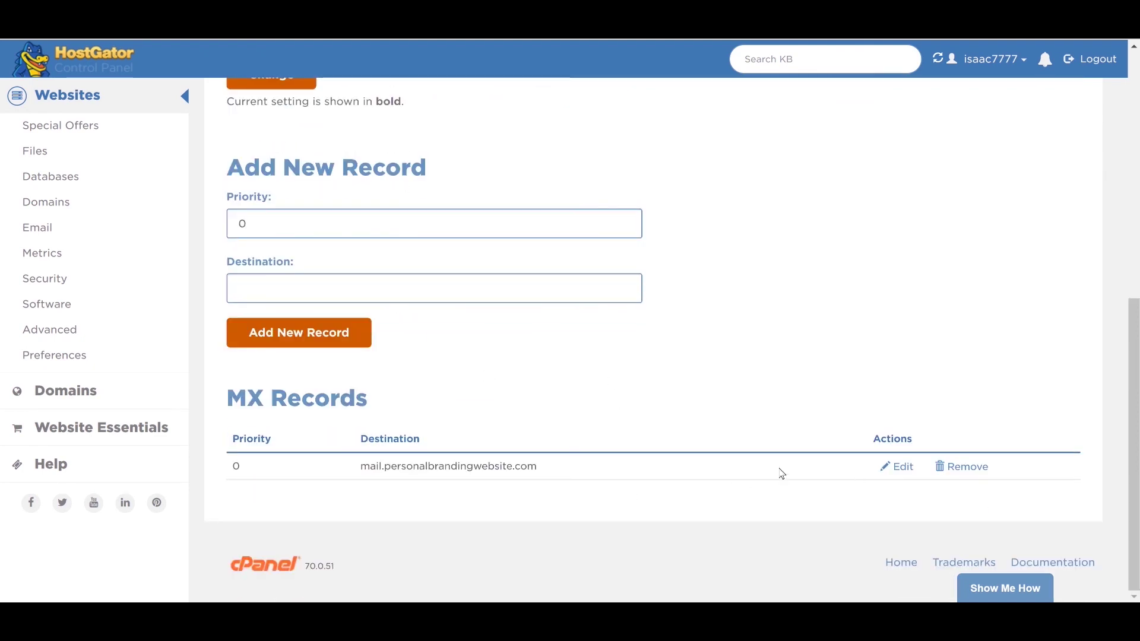
{"action": "left_click_drag", "start_coordinate": [358, 468], "coordinate": [562, 476]}
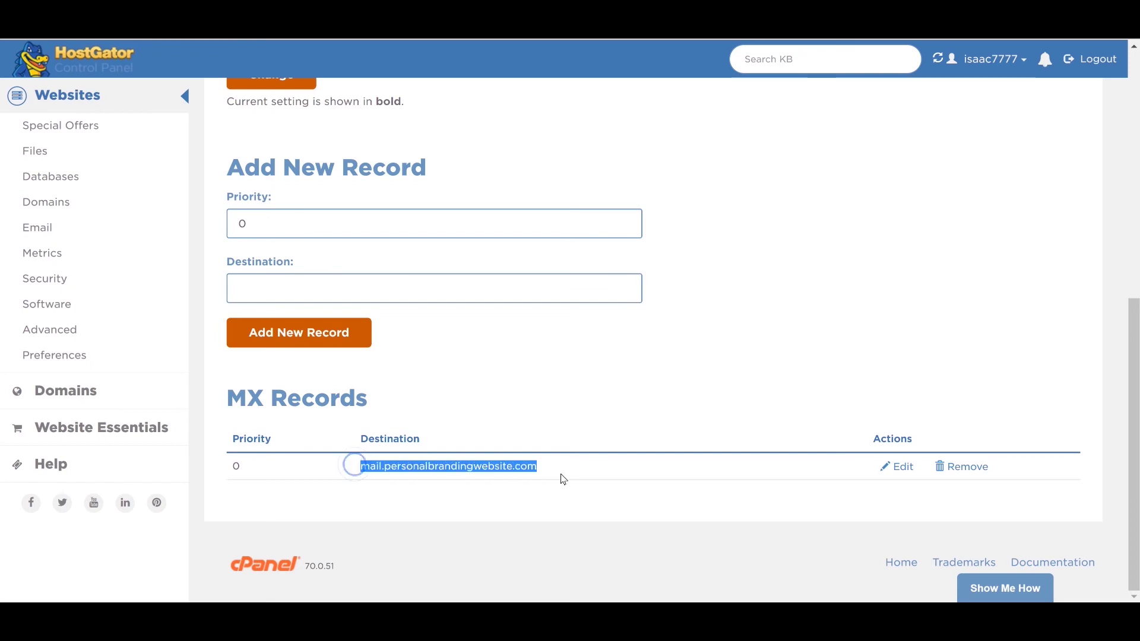
{"action": "left_click", "coordinate": [523, 475]}
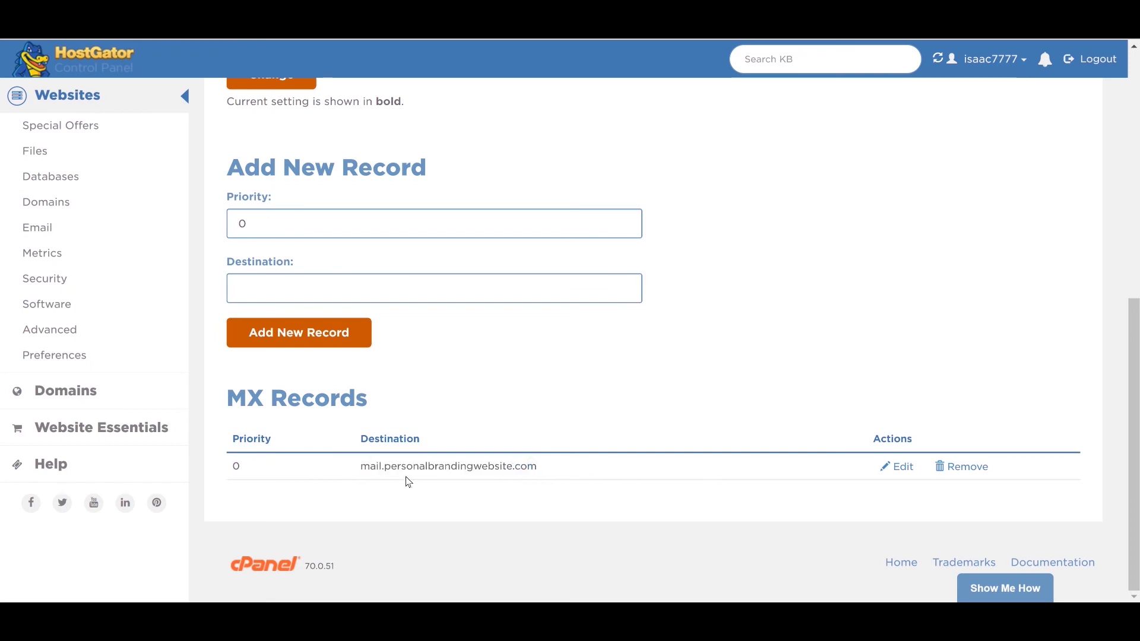
{"action": "left_click", "coordinate": [977, 467]}
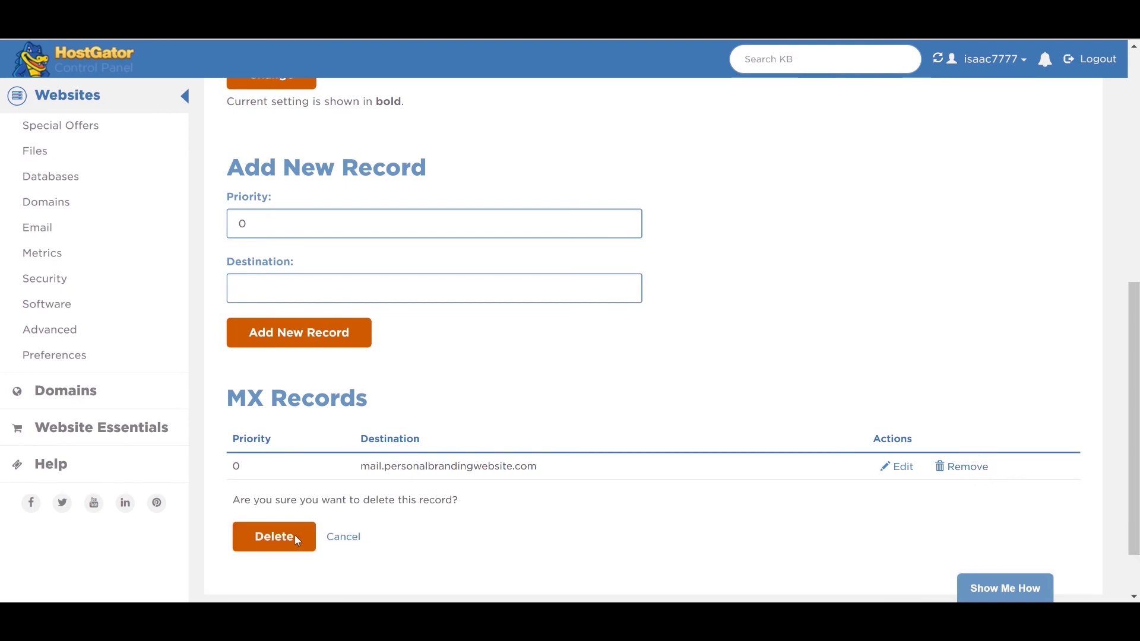
{"action": "left_click", "coordinate": [296, 537]}
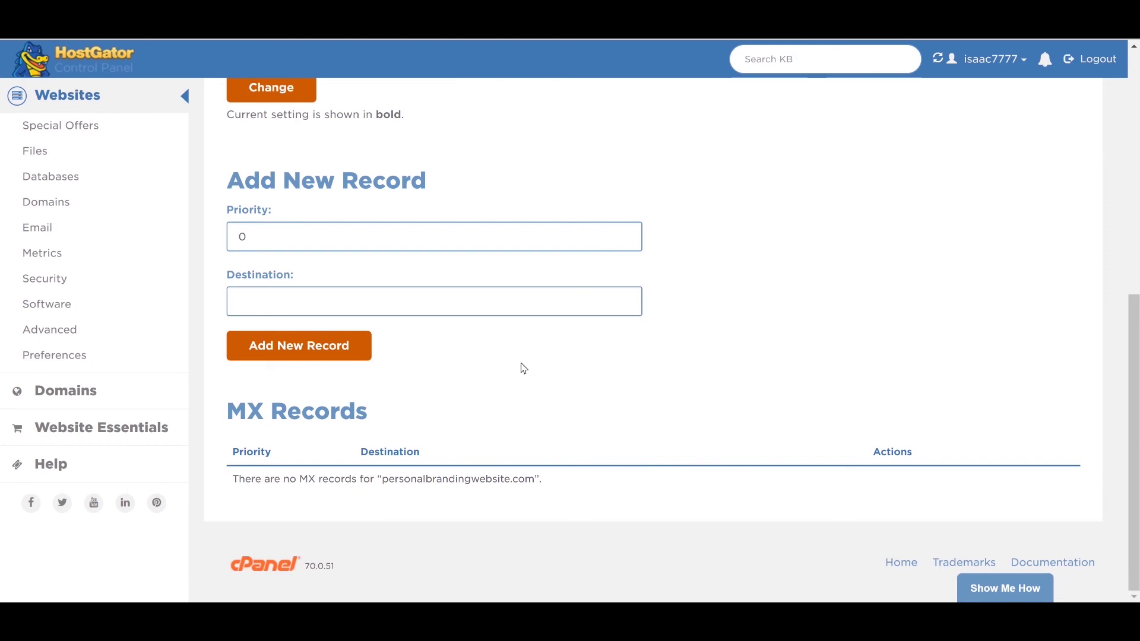
{"action": "scroll", "coordinate": [588, 273], "scroll_direction": "up", "scroll_amount": 3}
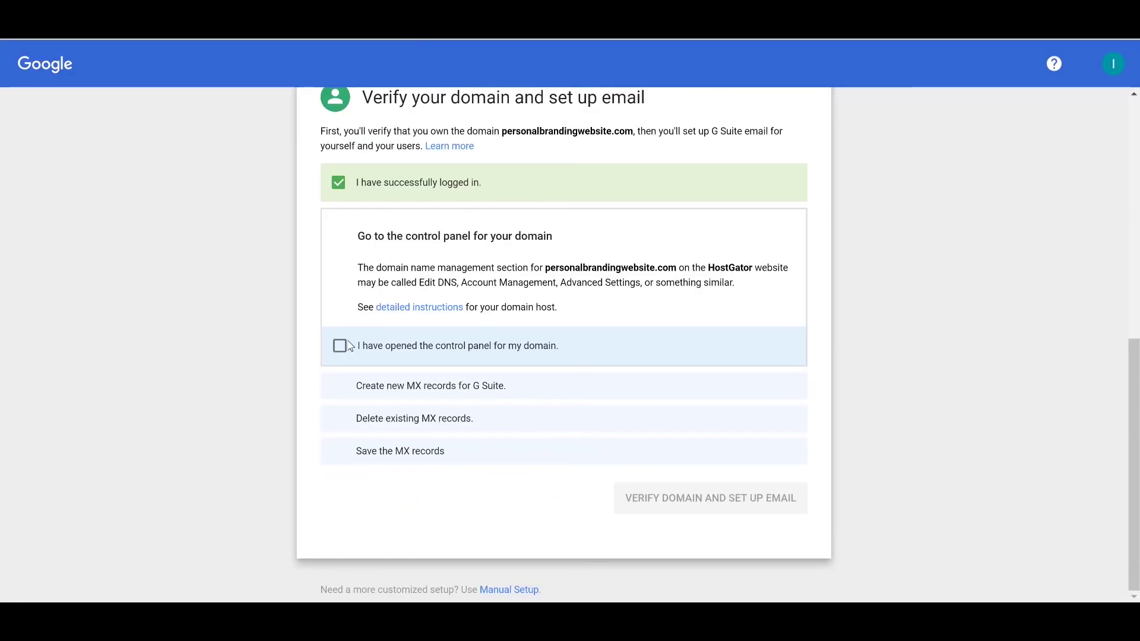
- Mark the domain control panel as opened to reveal the five Google MX records, starting with ASPMX.L.GOOGLE.COM
{"action": "left_click", "coordinate": [340, 347]}
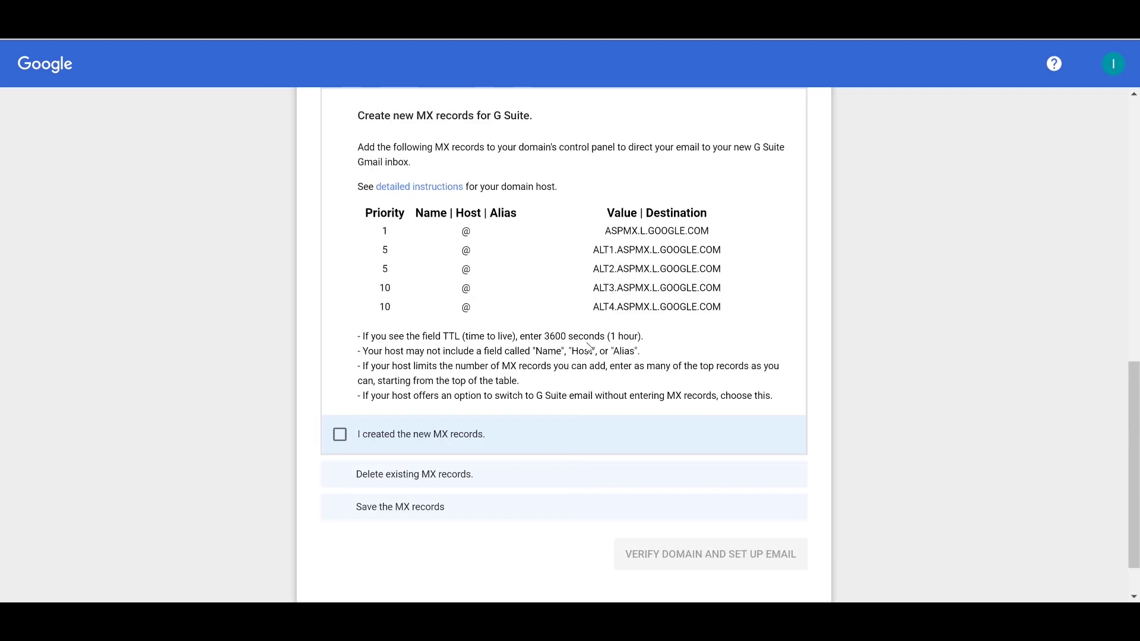
{"action": "scroll", "coordinate": [600, 309], "scroll_direction": "up", "scroll_amount": 1}
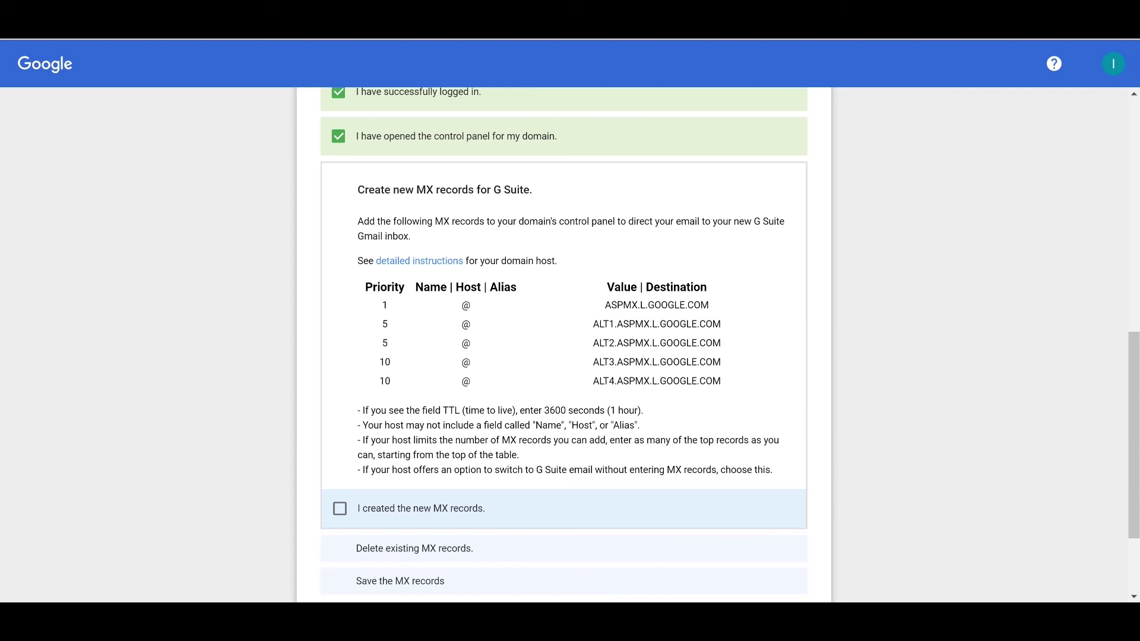
- Add the priority 1 MX record pointing to ASPMX.L.GOOGLE.COM in cPanel
{"action": "left_click_drag", "start_coordinate": [605, 310], "coordinate": [729, 315]}
{"action": "key", "text": "ctrl+c"}
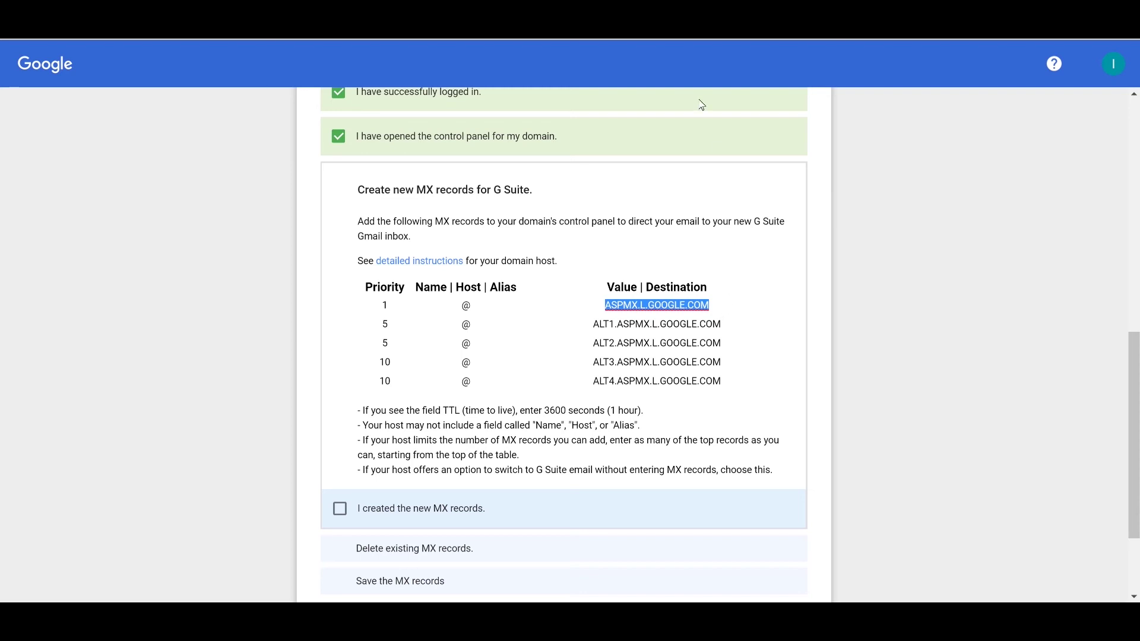
{"action": "key", "text": "ctrl+Tab"}
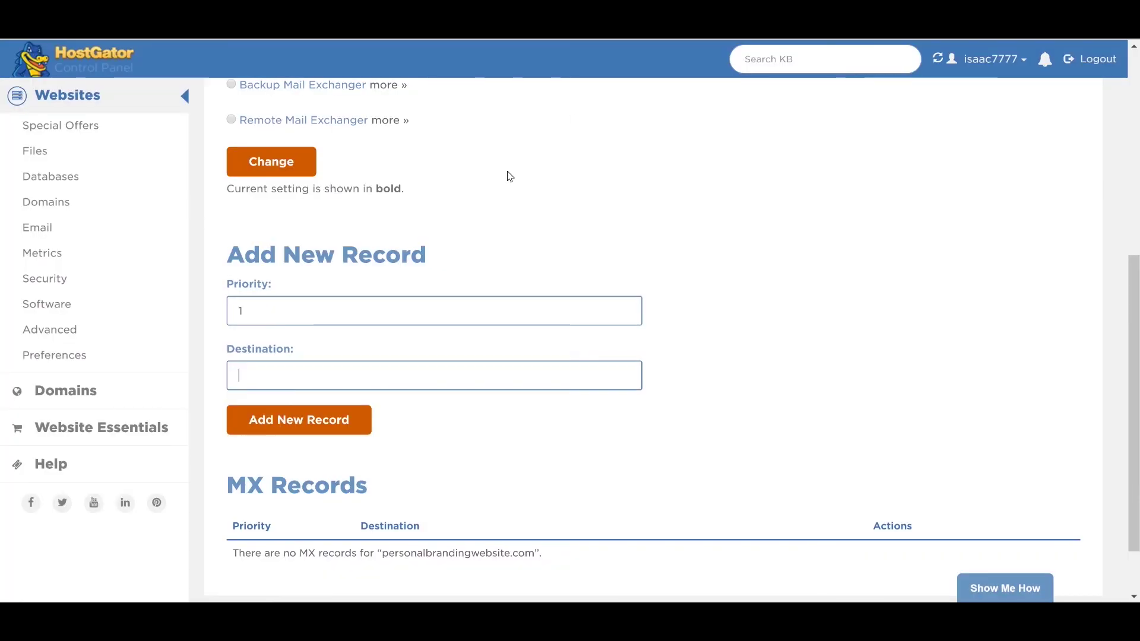
{"action": "key", "text": "ctrl+v"}
{"action": "scroll", "coordinate": [536, 368], "scroll_direction": "up", "scroll_amount": 1}
{"action": "scroll", "coordinate": [588, 348], "scroll_direction": "down", "scroll_amount": 1}
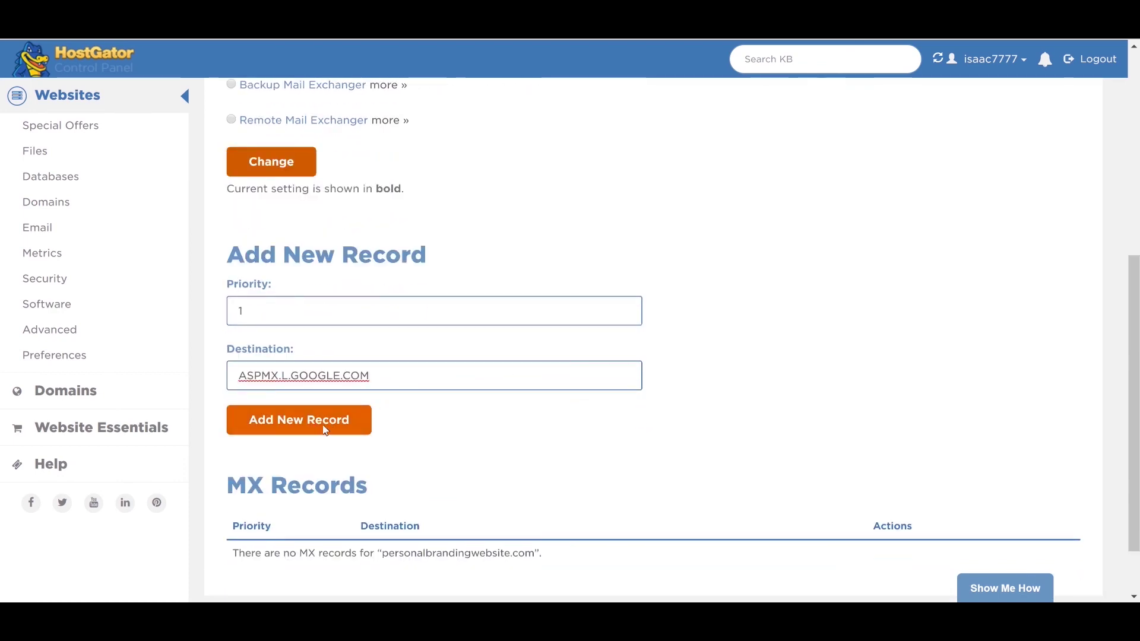
{"action": "left_click", "coordinate": [325, 430]}
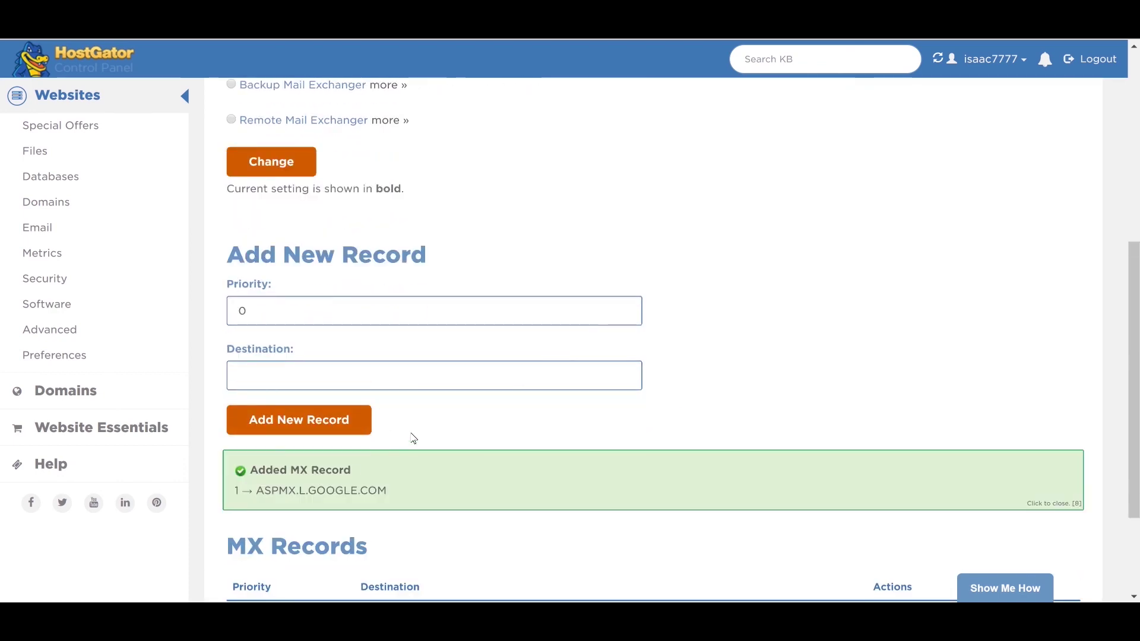
- Add the priority 5 MX record pointing to ALT1.ASPMX.L.GOOGLE.COM
{"action": "left_click_drag", "start_coordinate": [318, 216], "coordinate": [180, 229]}
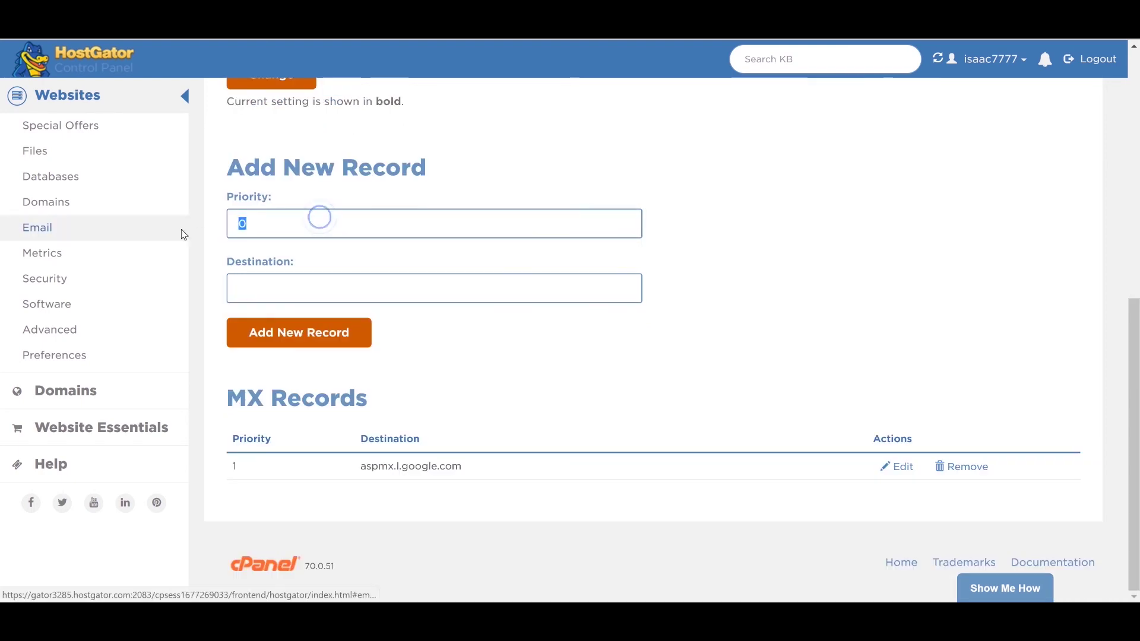
{"action": "type", "text": "5"}
{"action": "left_click", "coordinate": [329, 287]}
{"action": "left_click", "coordinate": [237, 18]}
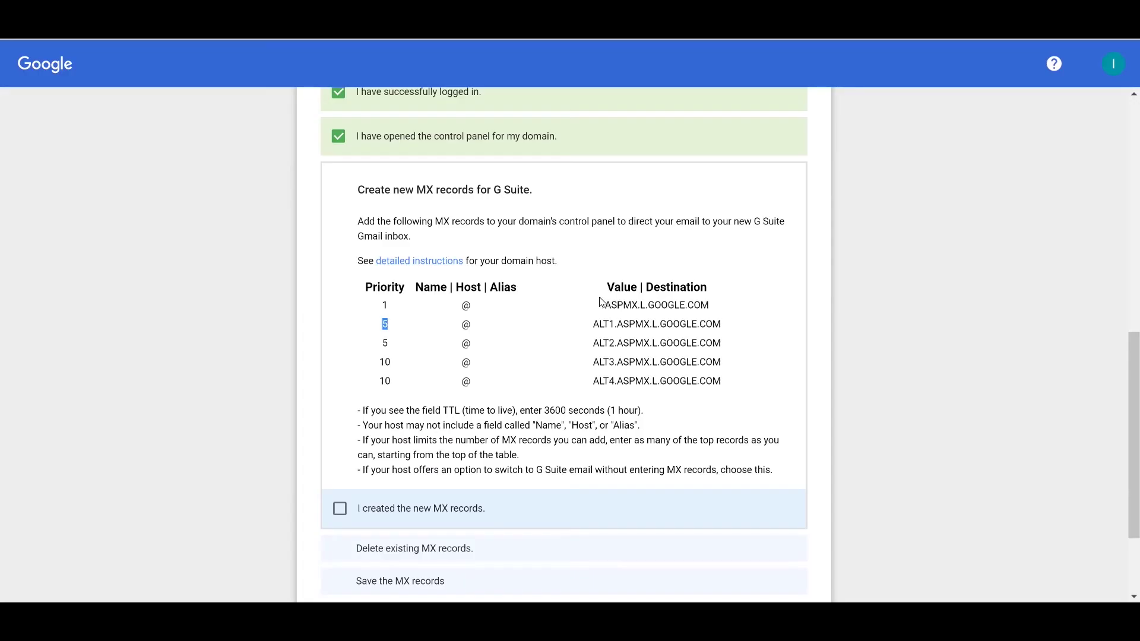
{"action": "left_click_drag", "start_coordinate": [592, 324], "coordinate": [743, 330]}
{"action": "key", "text": "ctrl+c"}
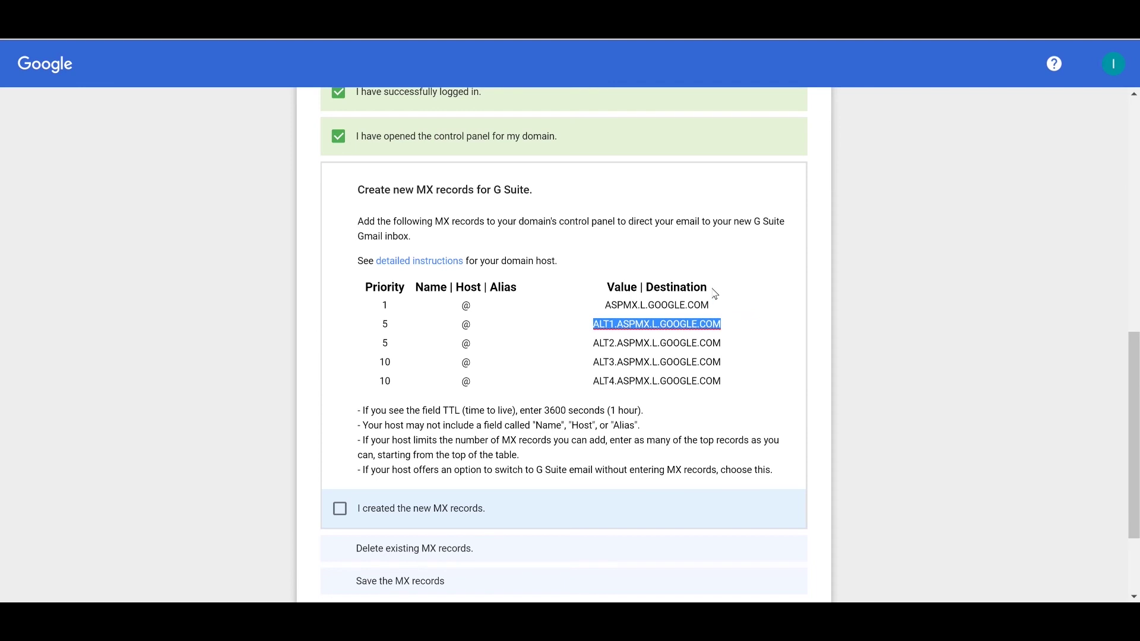
{"action": "left_click", "coordinate": [523, 18]}
{"action": "key", "text": "ctrl+v"}
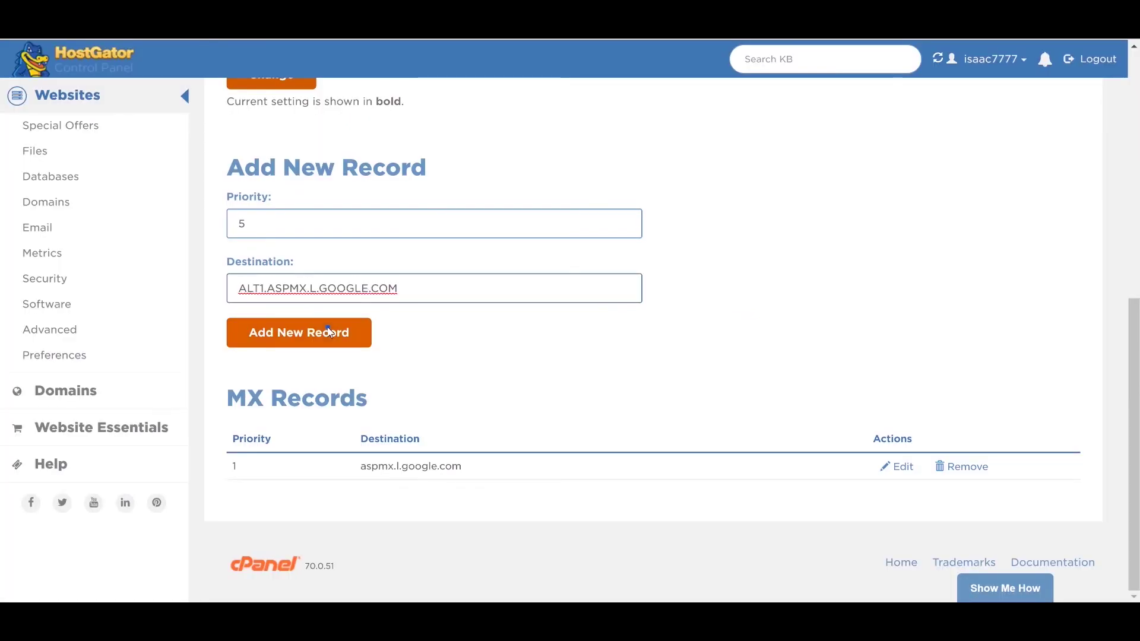
{"action": "left_click", "coordinate": [330, 332]}
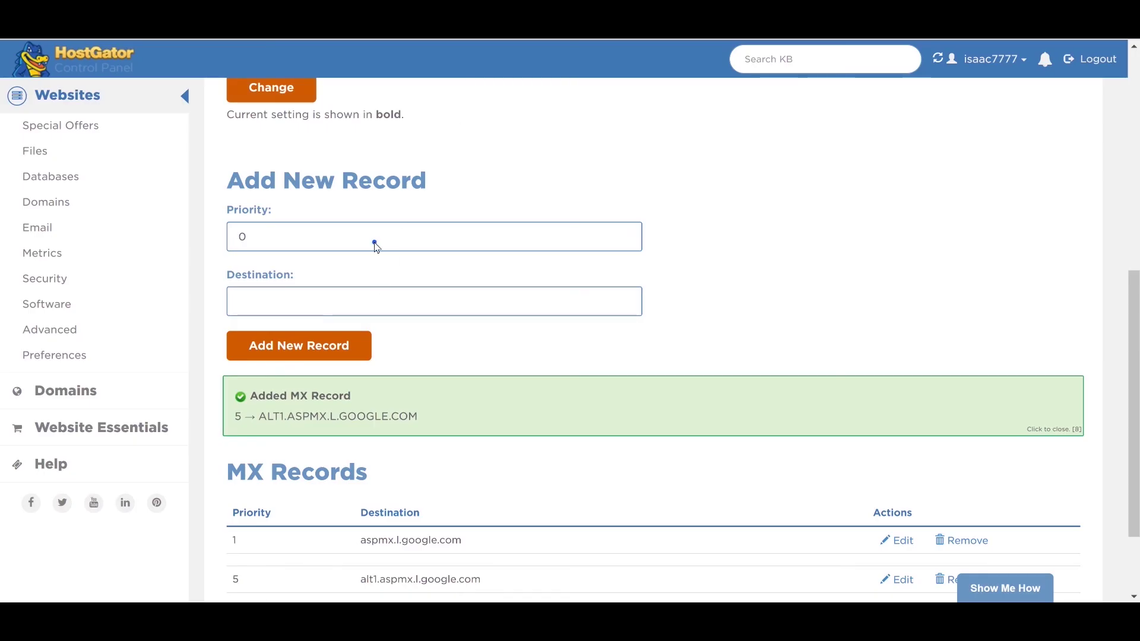
- Add the priority 5 MX record pointing to ALT2.ASPMX.L.GOOGLE.COM
{"action": "left_click", "coordinate": [374, 242]}
{"action": "type", "text": "5"}
{"action": "left_click", "coordinate": [275, 304]}
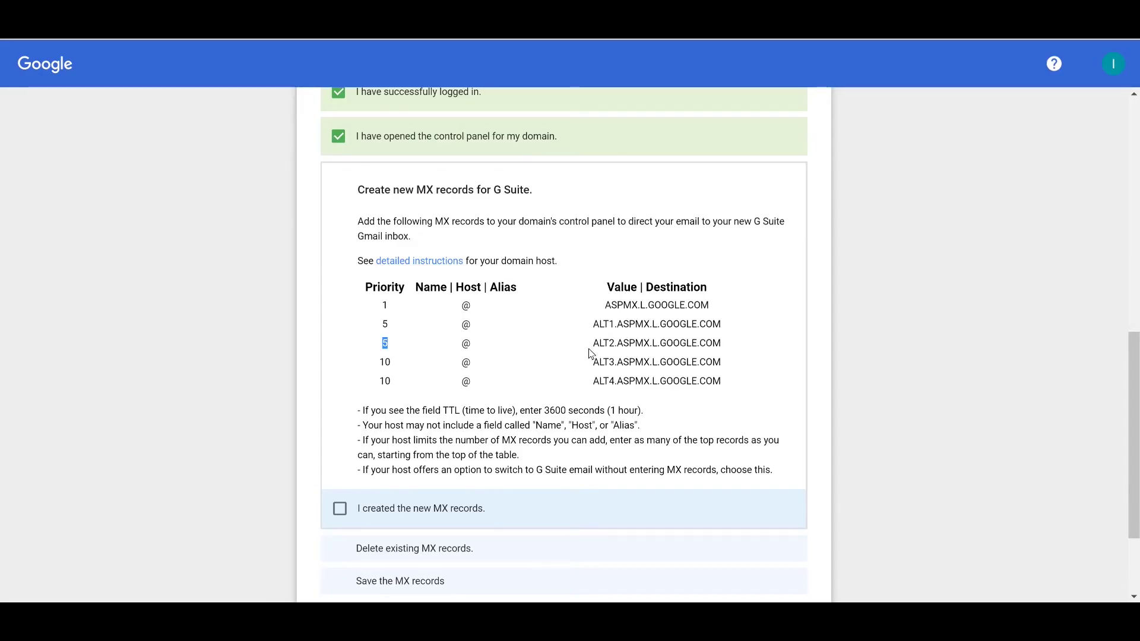
{"action": "left_click_drag", "start_coordinate": [592, 344], "coordinate": [724, 344]}
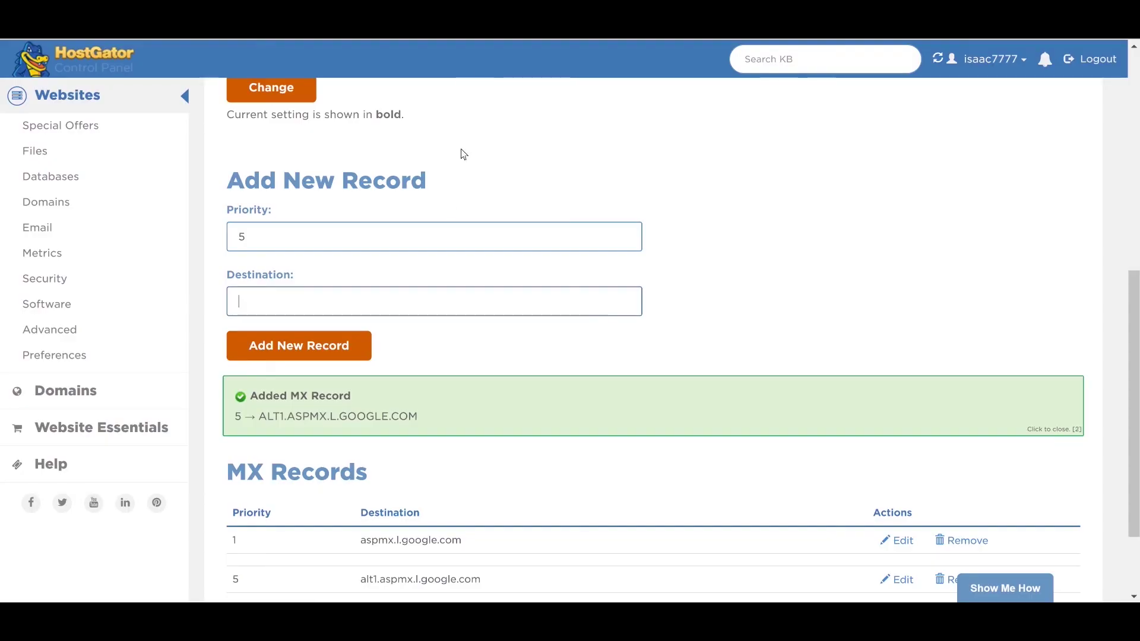
{"action": "type", "text": "ALT2.ASPMX.L.GOOGLE.COM"}
{"action": "left_click", "coordinate": [323, 347]}
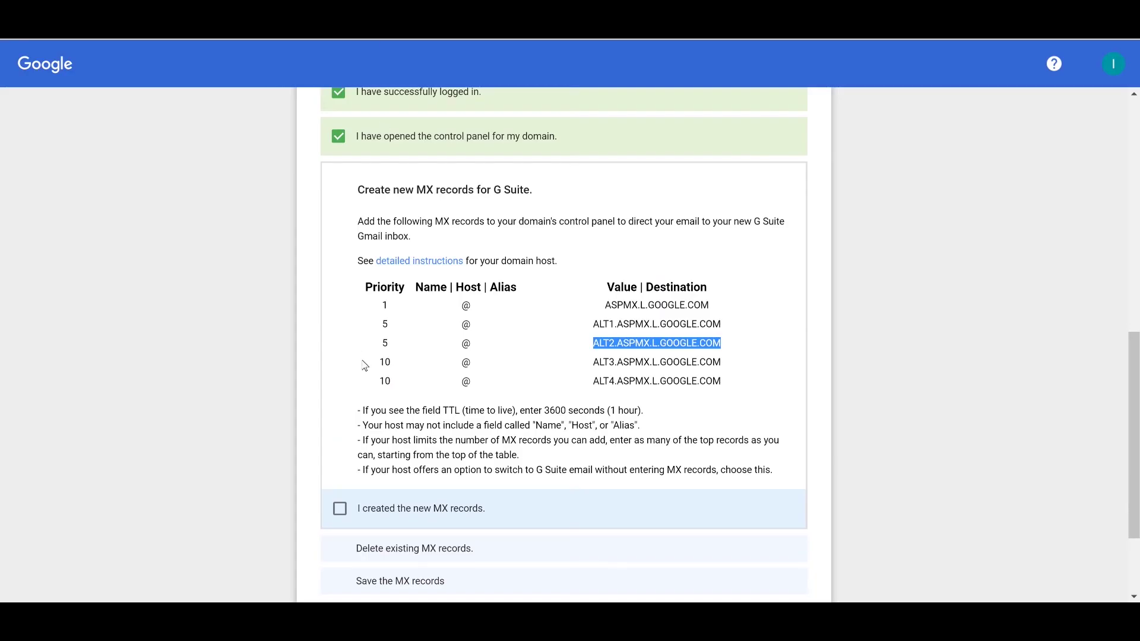
- Add the priority 10 MX record pointing to ALT3.ASPMX.L.GOOGLE.COM
{"action": "left_click_drag", "start_coordinate": [377, 362], "coordinate": [400, 363]}
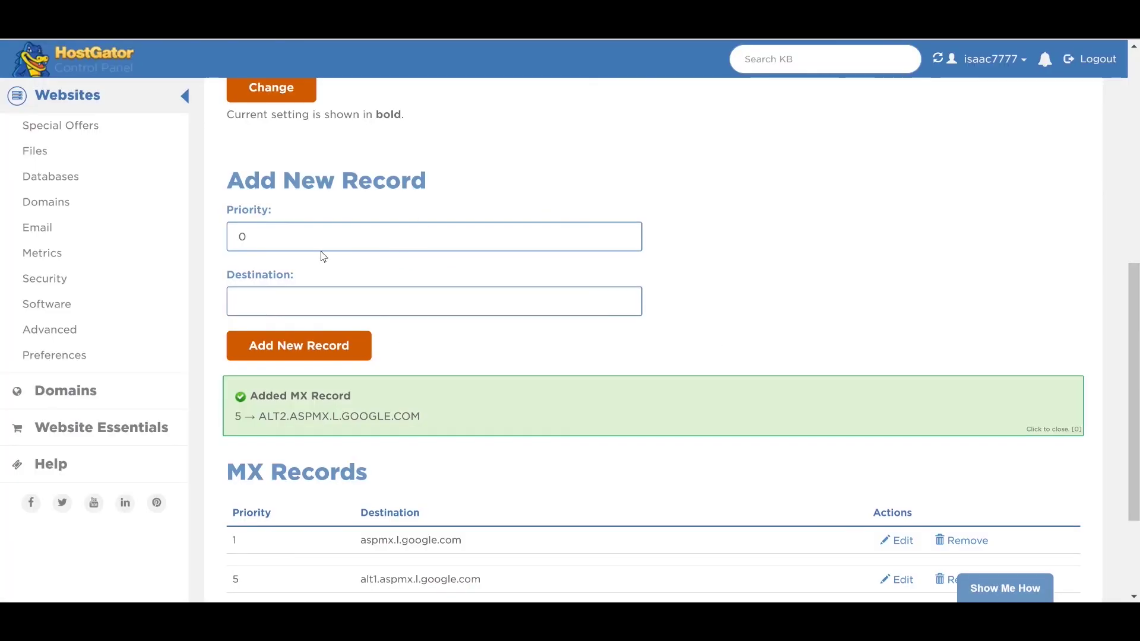
{"action": "double_click", "coordinate": [318, 243]}
{"action": "type", "text": "10"}
{"action": "left_click", "coordinate": [261, 303]}
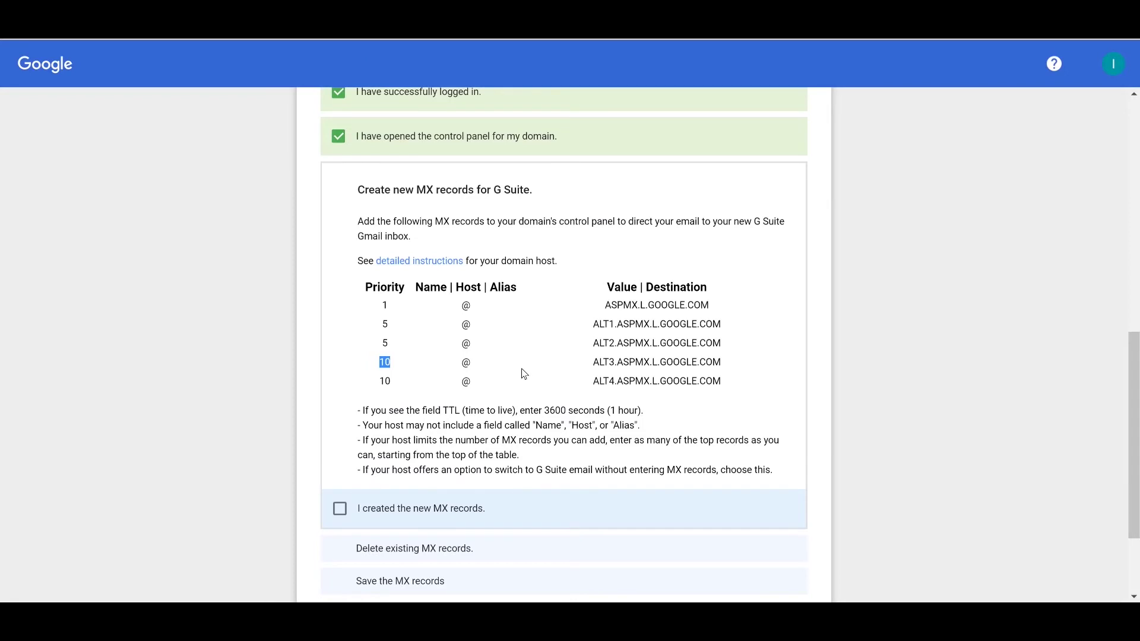
{"action": "mouse_move", "coordinate": [591, 363]}
{"action": "left_mouse_down"}
{"action": "mouse_move", "coordinate": [720, 361]}
{"action": "mouse_move", "coordinate": [589, 364]}
{"action": "left_mouse_up"}
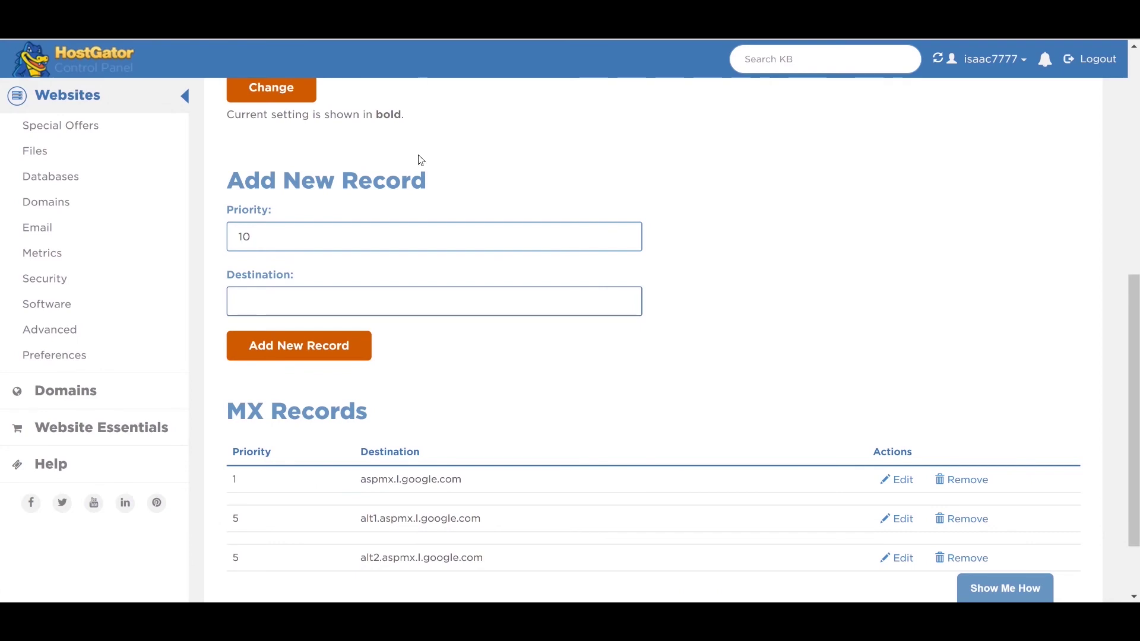
{"action": "type", "text": "ALT3.ASPMX.L.GOOGLE.COM"}
{"action": "left_click", "coordinate": [314, 356]}
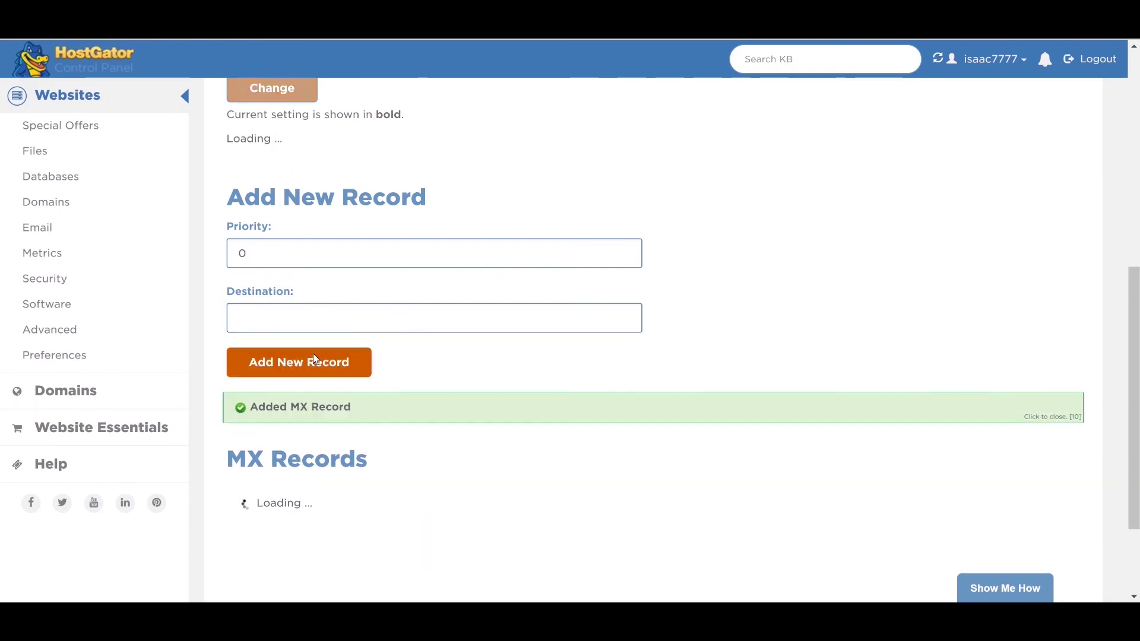
- Add the final priority 10 MX record pointing to ALT4.ASPMX.L.GOOGLE.COM and check the list
{"action": "scroll", "coordinate": [456, 307], "scroll_direction": "down", "scroll_amount": 1}
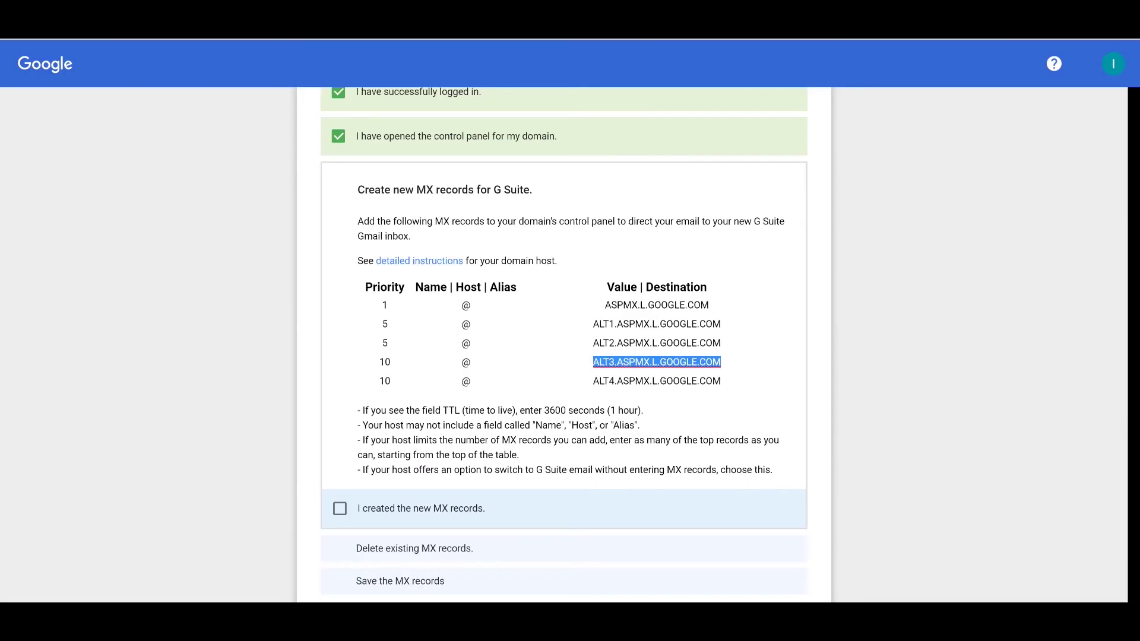
{"action": "double_click", "coordinate": [382, 383]}
{"action": "key", "text": "ctrl+c"}
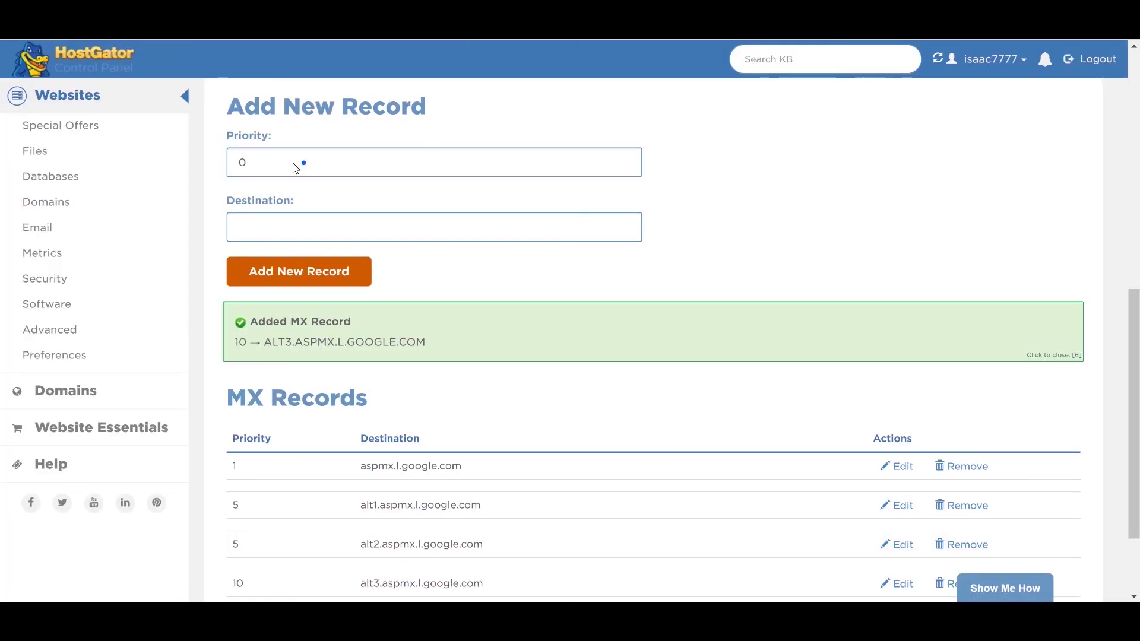
{"action": "double_click", "coordinate": [303, 162]}
{"action": "key", "text": "ctrl+v"}
{"action": "left_click", "coordinate": [262, 226]}
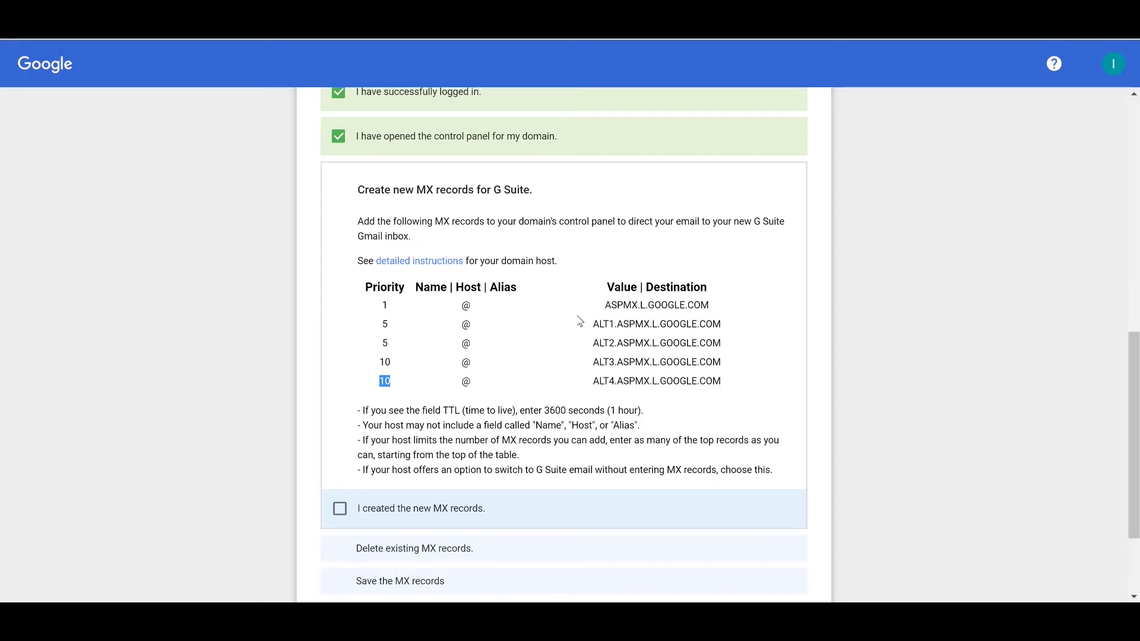
{"action": "left_click_drag", "start_coordinate": [590, 385], "coordinate": [749, 387]}
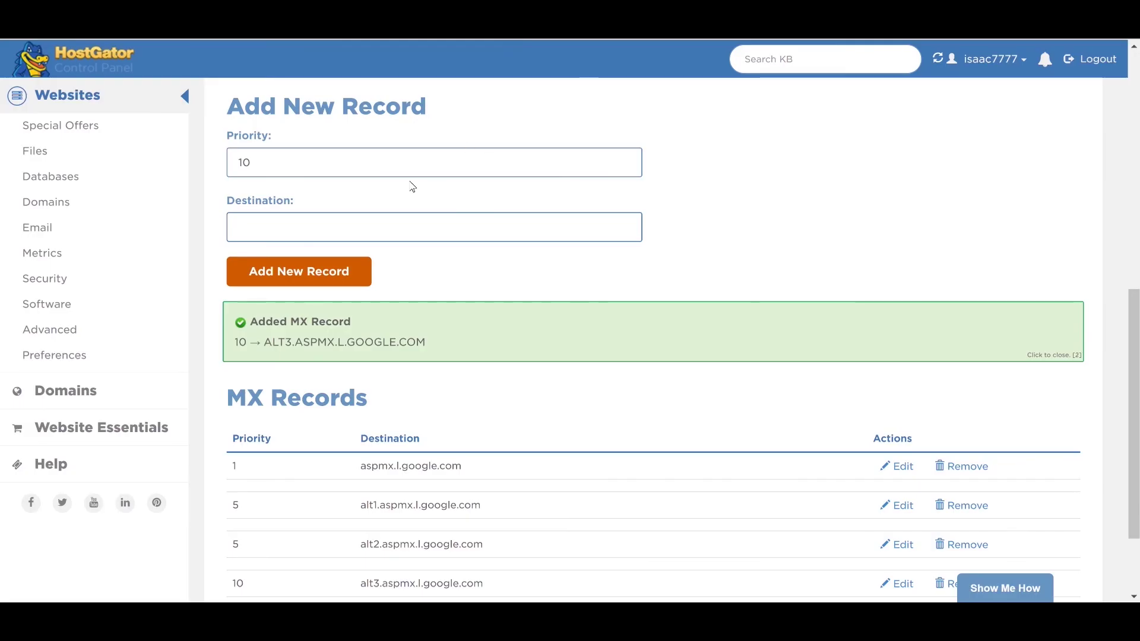
{"action": "type", "text": "ALT4.ASPMX.L.GOOGLE.COM"}
{"action": "left_click", "coordinate": [327, 272]}
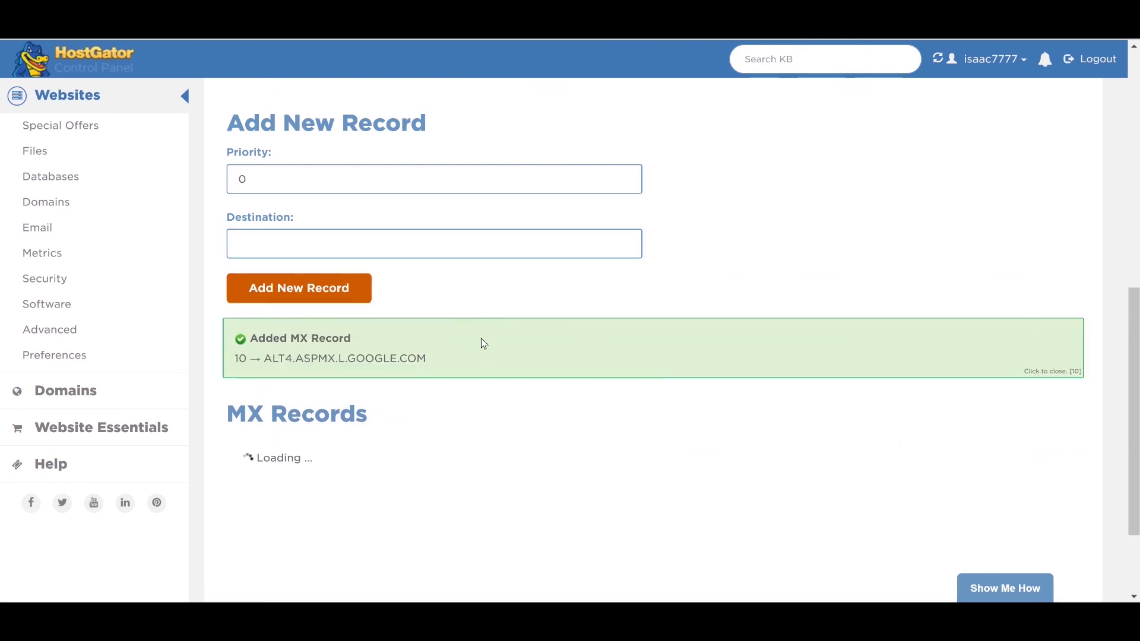
{"action": "scroll", "coordinate": [464, 319], "scroll_direction": "down", "scroll_amount": 3}
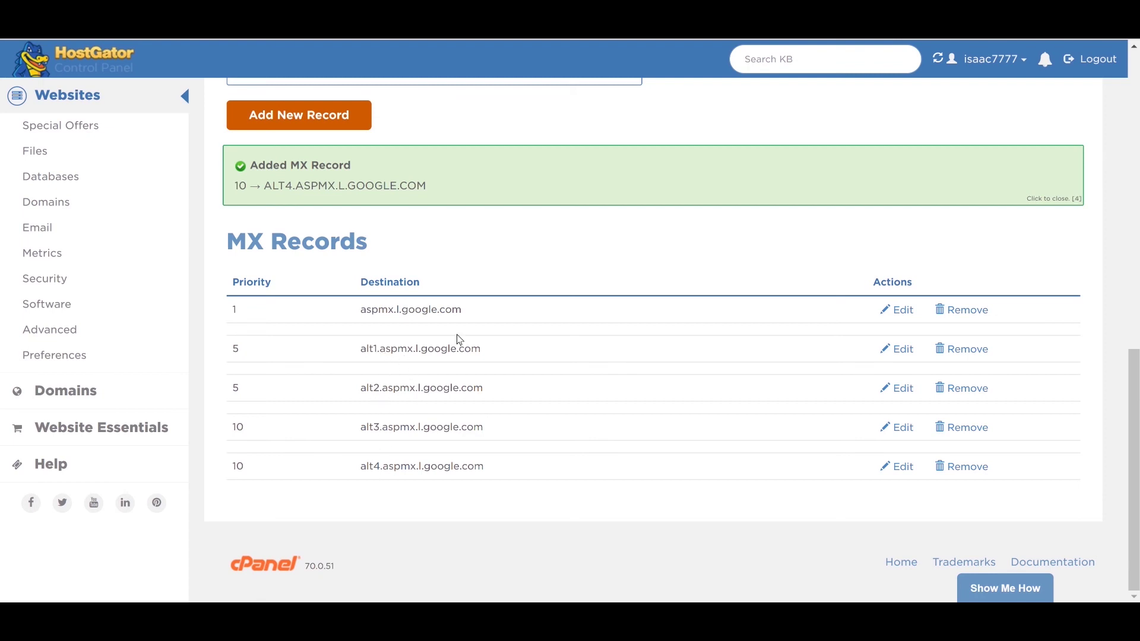
{"action": "scroll", "coordinate": [607, 247], "scroll_direction": "up", "scroll_amount": 8}
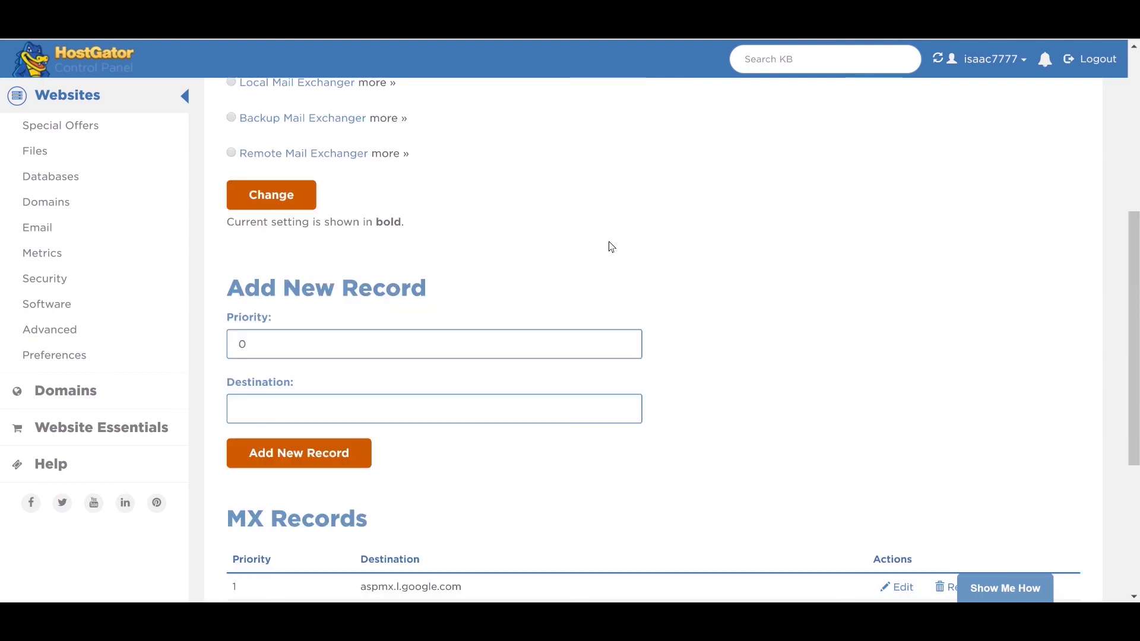
{"action": "key", "text": "ctrl+Tab"}
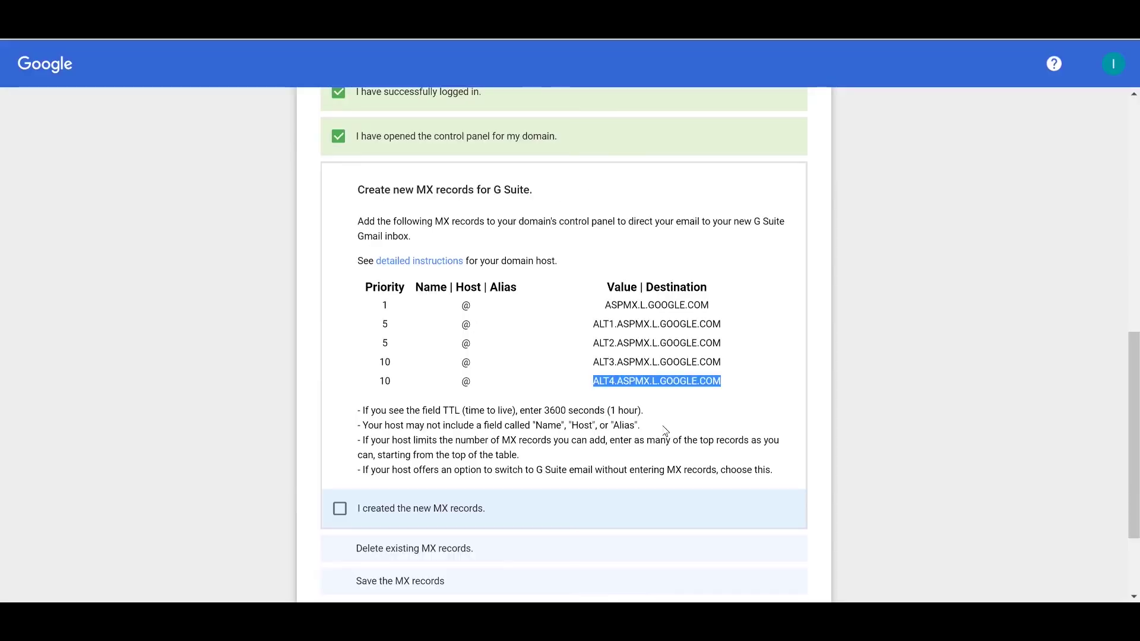
- Tick the MX checklist items and run Verify Domain and Set Up Email until setup completes
{"action": "left_click", "coordinate": [346, 513]}
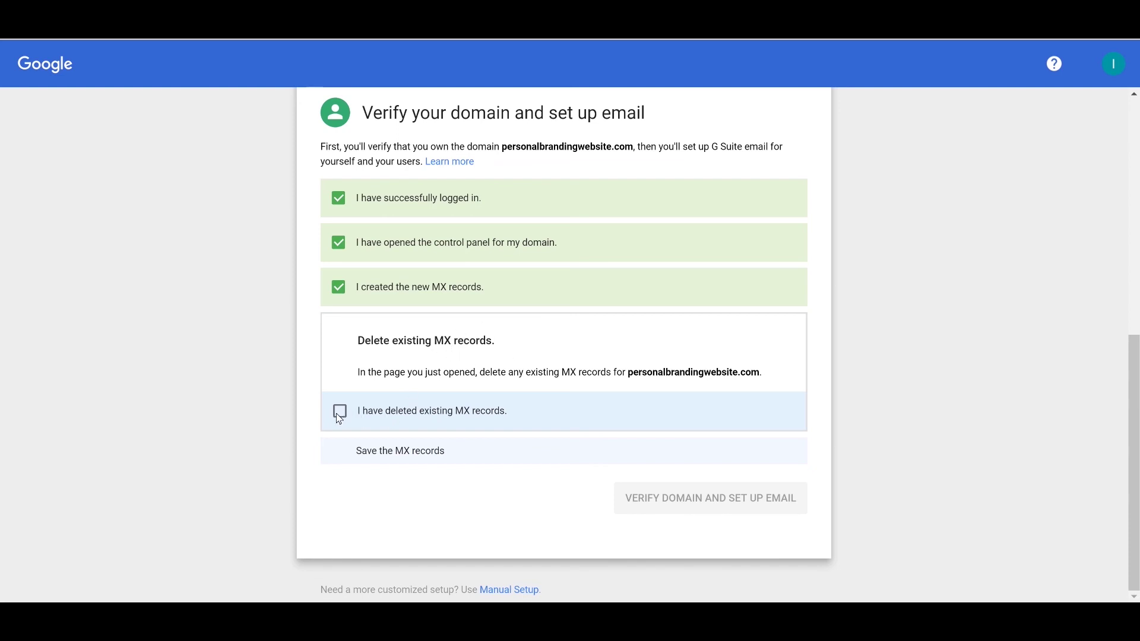
{"action": "left_click", "coordinate": [338, 412]}
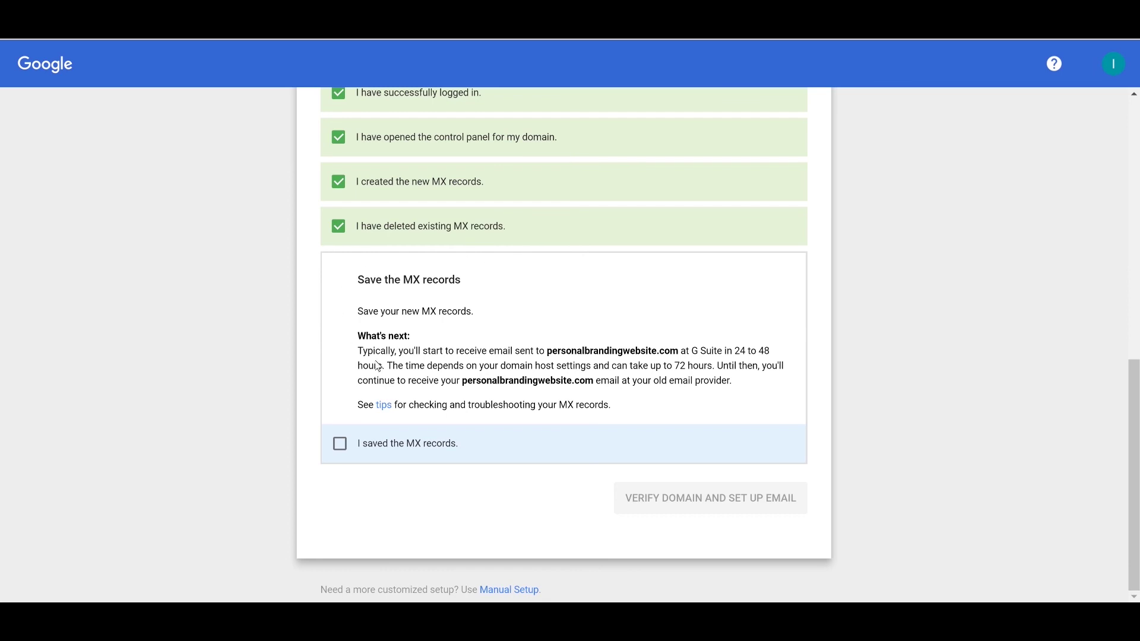
{"action": "left_click", "coordinate": [340, 445]}
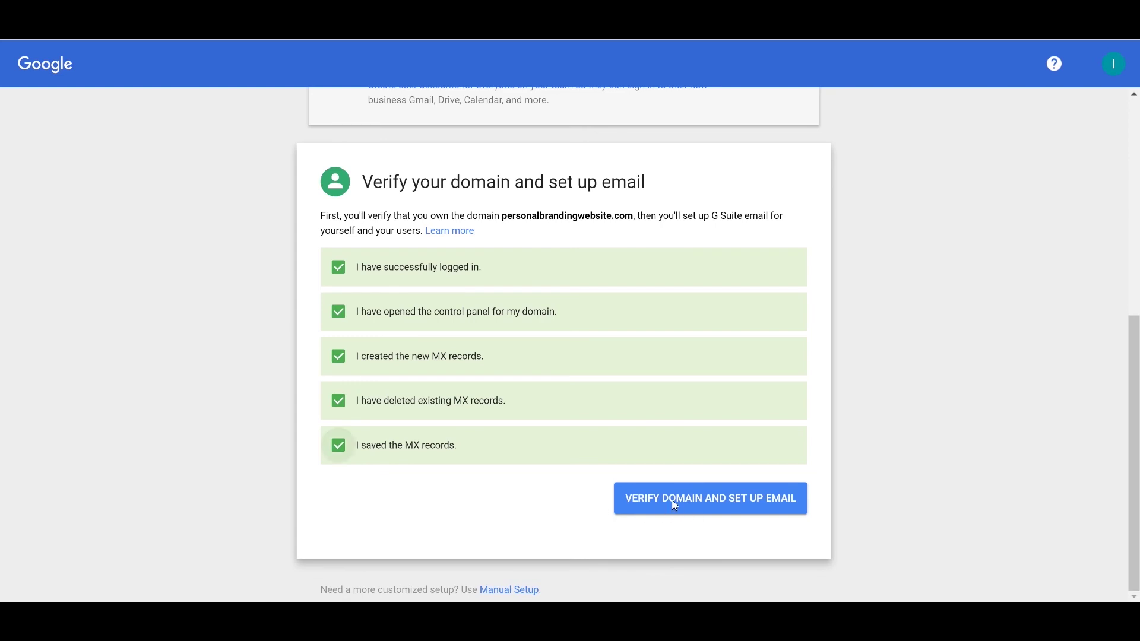
{"action": "left_click", "coordinate": [732, 499]}
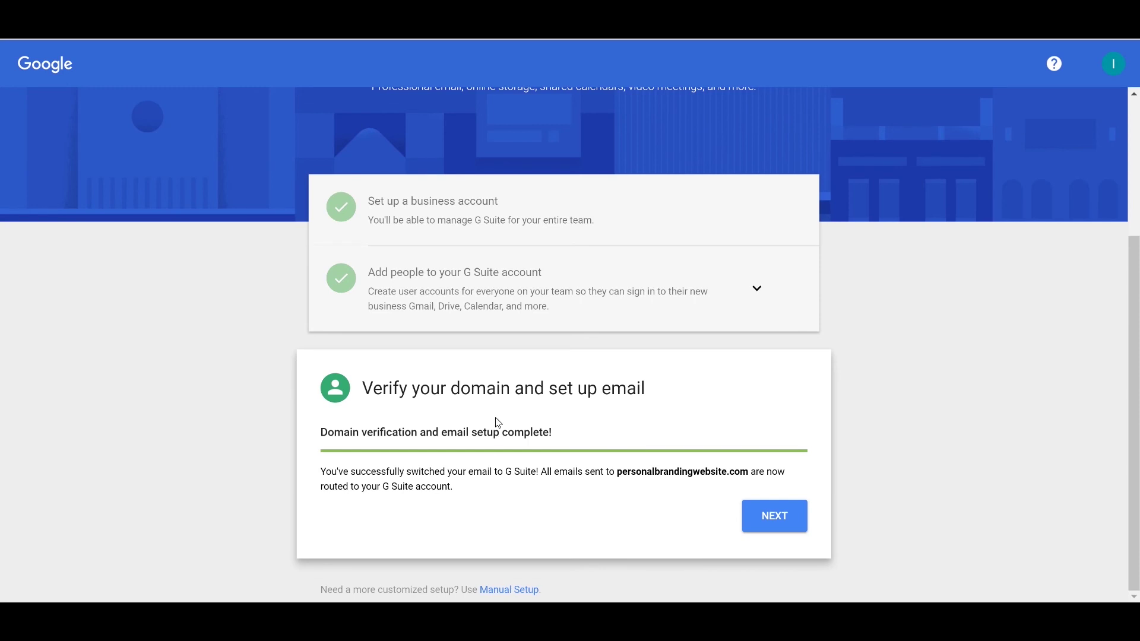
{"action": "left_click_drag", "start_coordinate": [321, 479], "coordinate": [537, 480]}
- Choose the G Suite Basic plan and re-enter the admin account password to reach the Admin console
{"action": "left_click", "coordinate": [564, 482]}
{"action": "left_click", "coordinate": [777, 523]}
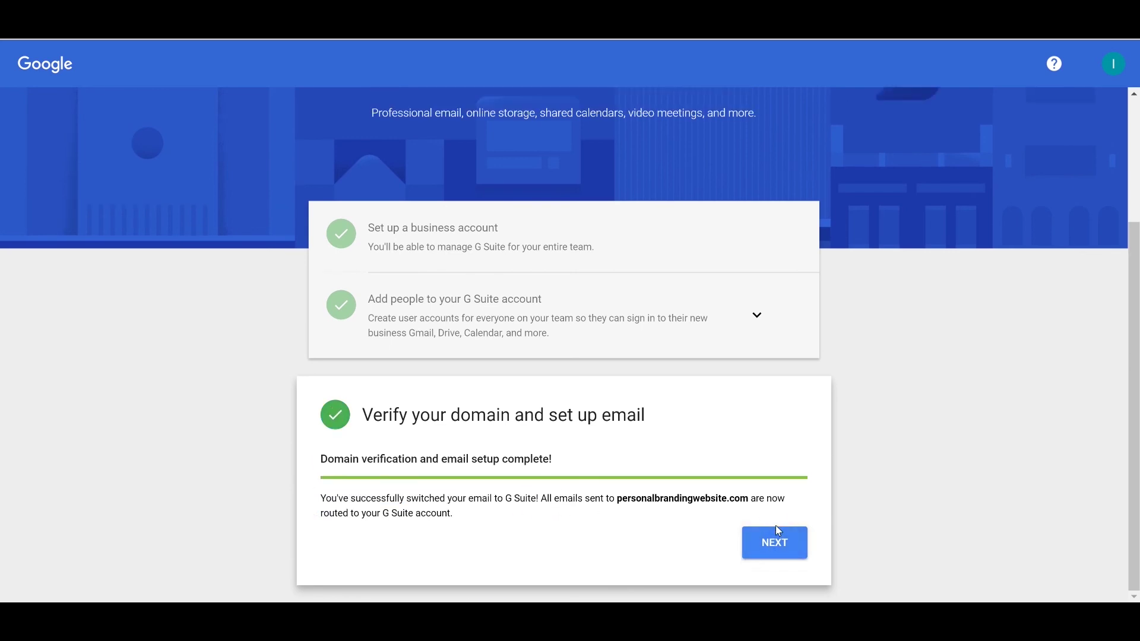
{"action": "scroll", "coordinate": [663, 231], "scroll_direction": "down", "scroll_amount": 5}
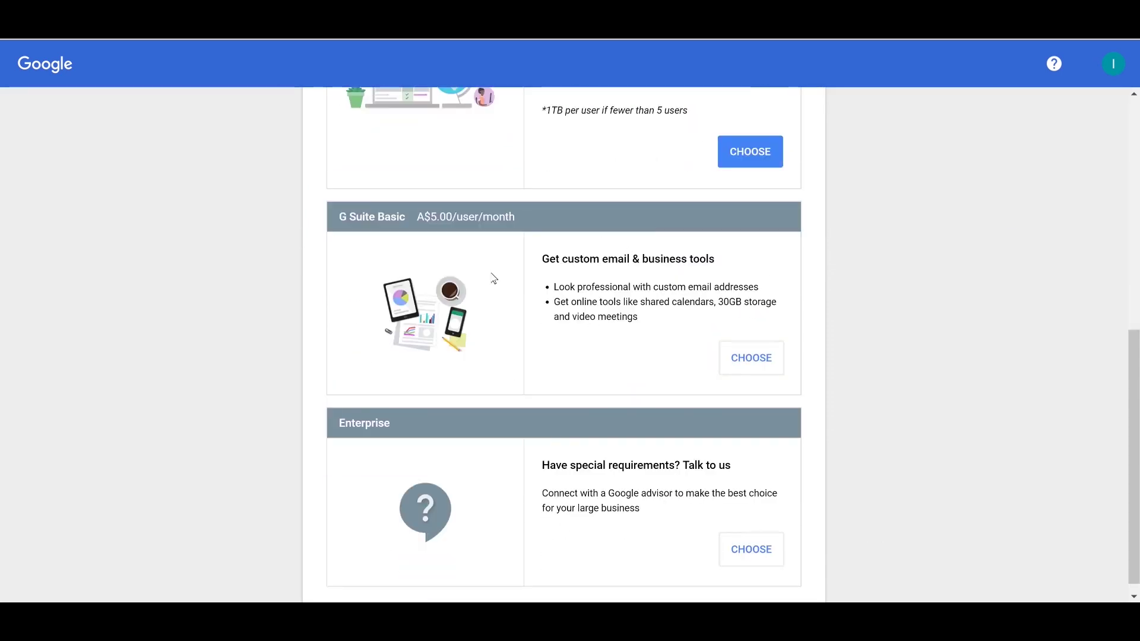
{"action": "scroll", "coordinate": [494, 278], "scroll_direction": "up", "scroll_amount": 2}
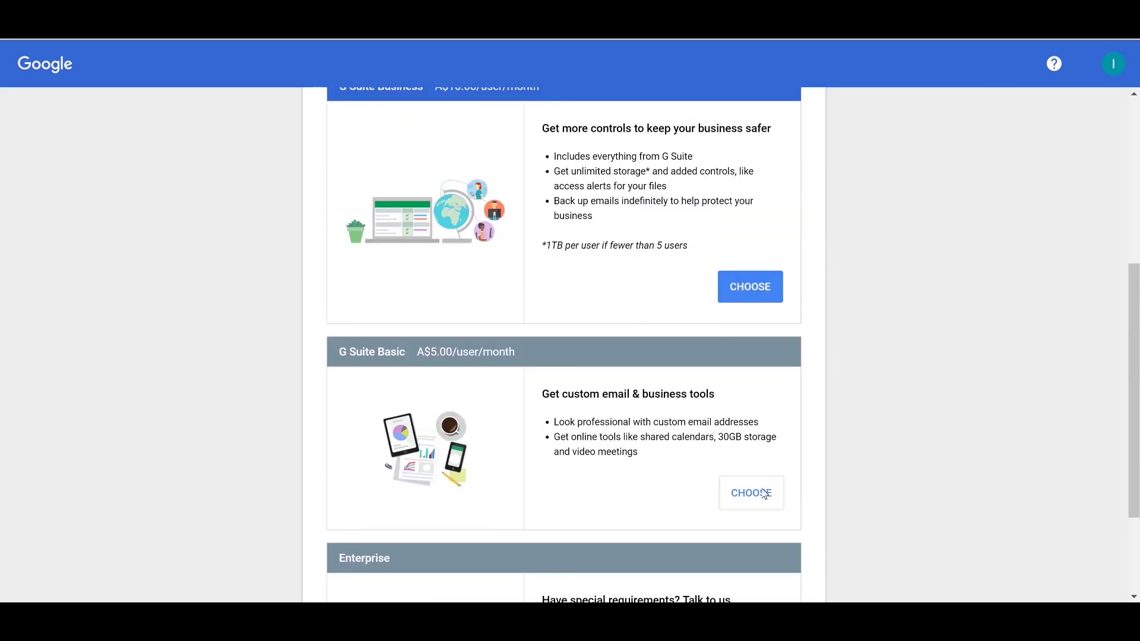
{"action": "left_click", "coordinate": [751, 494]}
{"action": "type", "text": "********"}
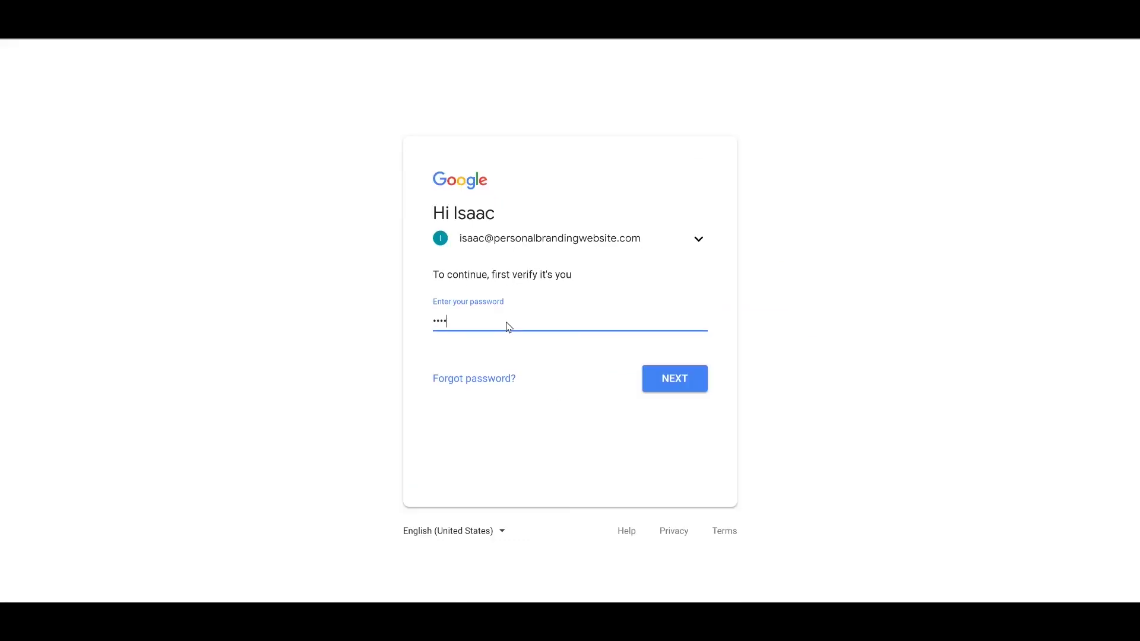
{"action": "type", "text": "*"}
{"action": "key", "text": "Return"}
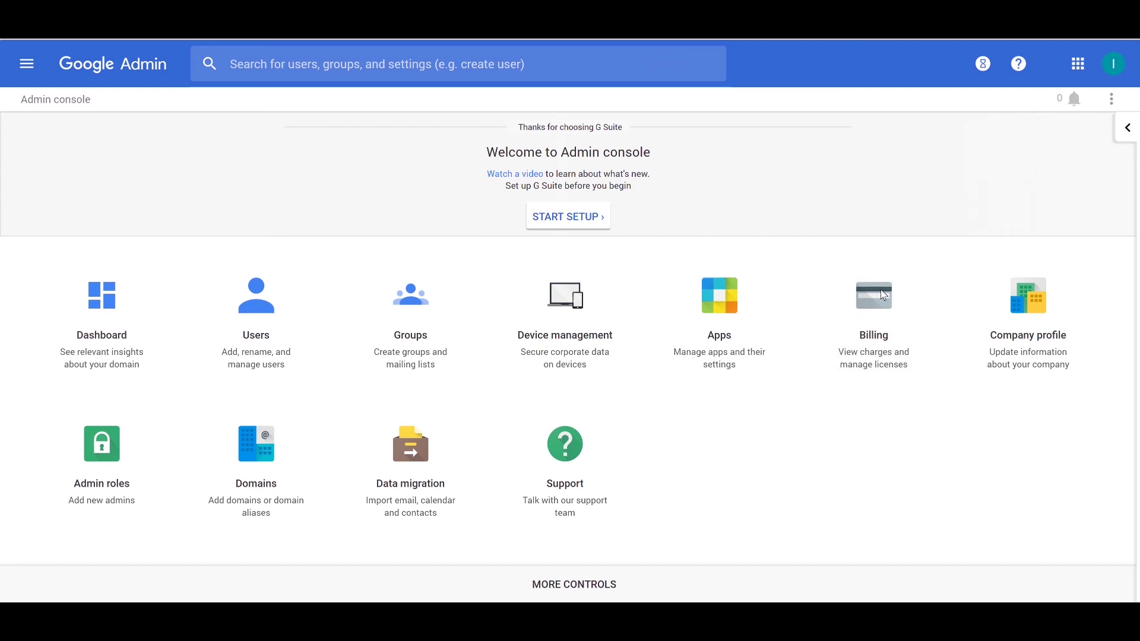
- Launch Mail from the Google apps grid in the Admin console
{"action": "left_click", "coordinate": [1077, 65]}
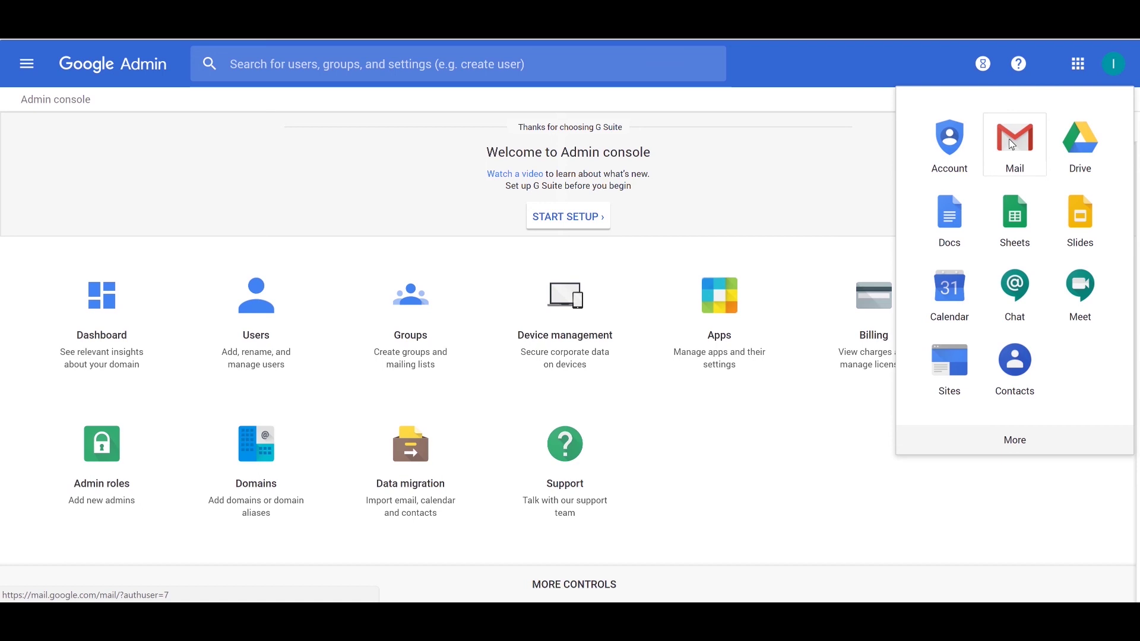
{"action": "left_click", "coordinate": [1012, 144]}
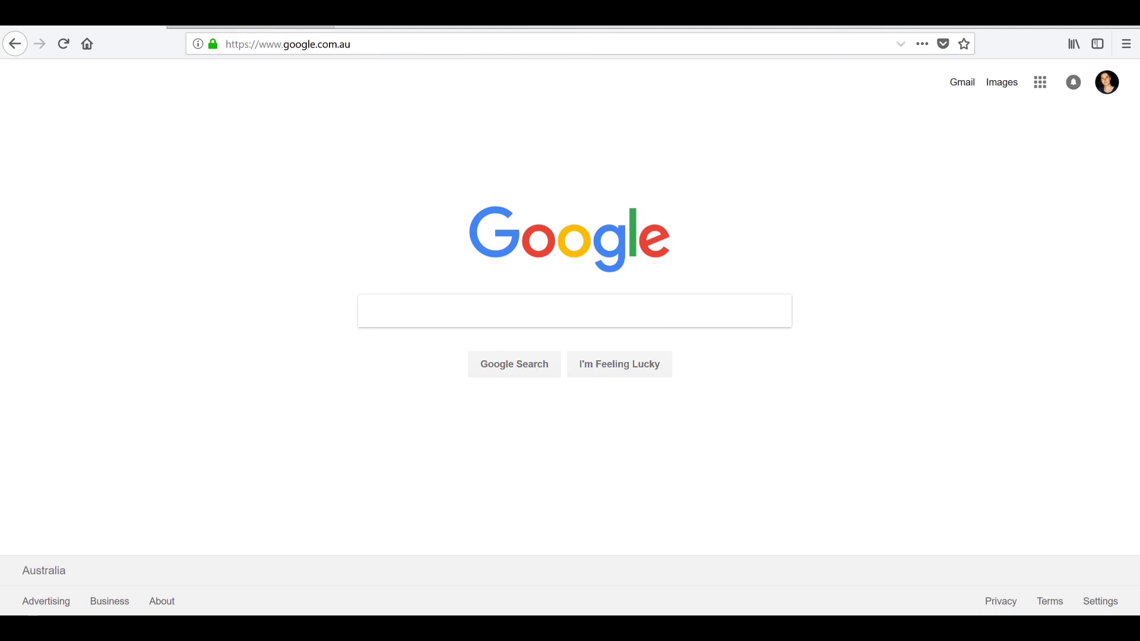
- Switch to the isaacblencowe.com guide, scroll to its Contents and jump to Step 6: Optimizing Your Website
{"action": "left_click", "coordinate": [258, 19]}
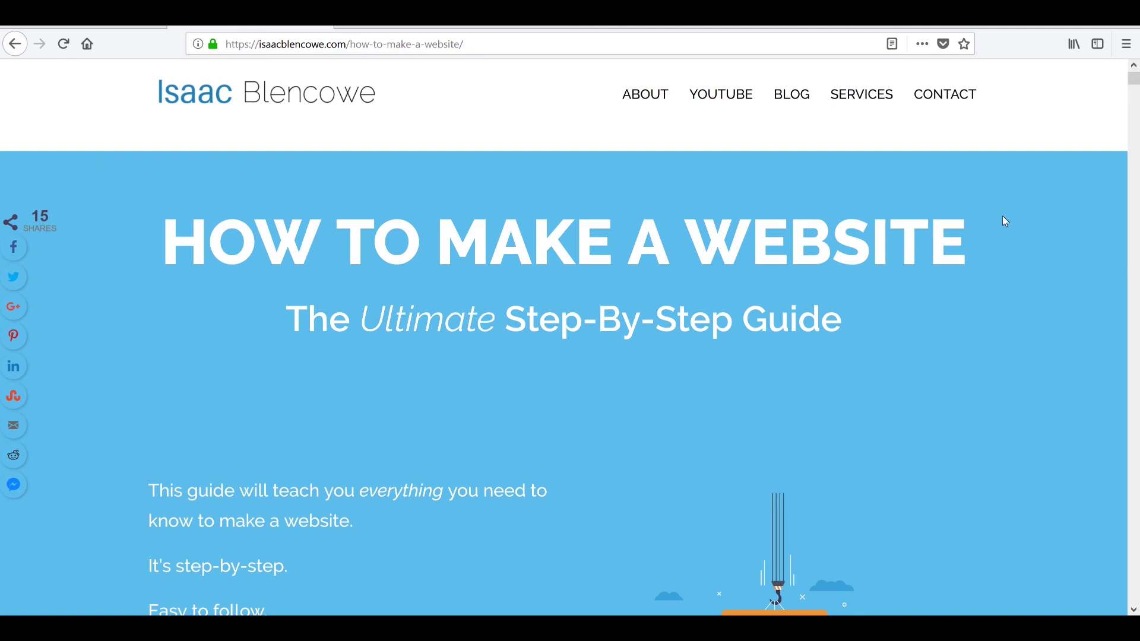
{"action": "scroll", "coordinate": [1003, 220], "scroll_direction": "down", "scroll_amount": 4}
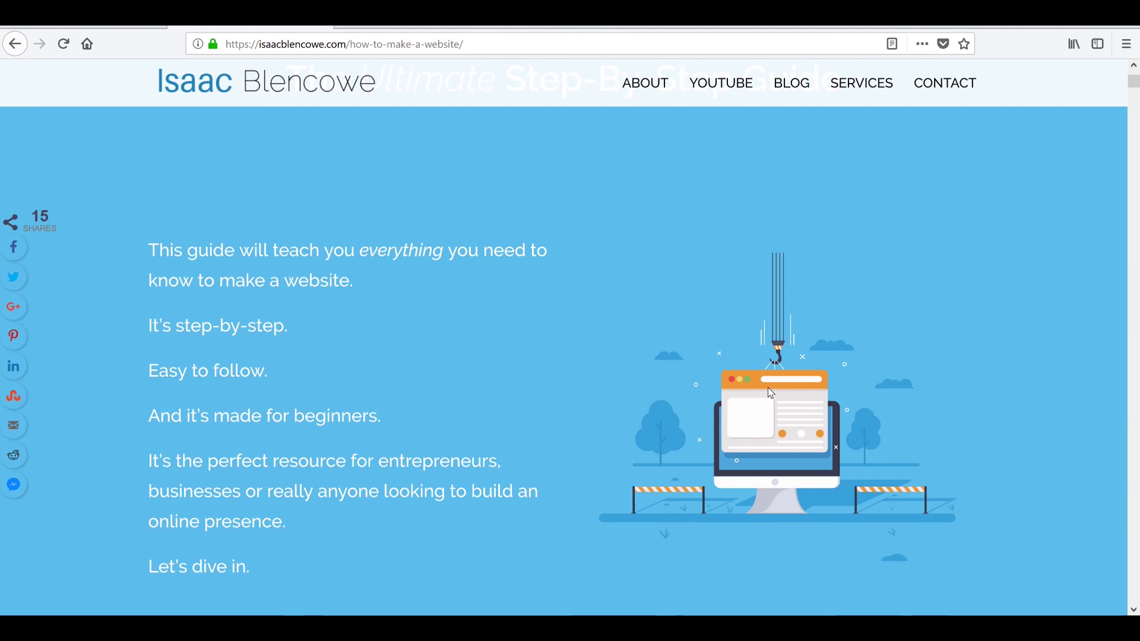
{"action": "scroll", "coordinate": [565, 517], "scroll_direction": "down", "scroll_amount": 8}
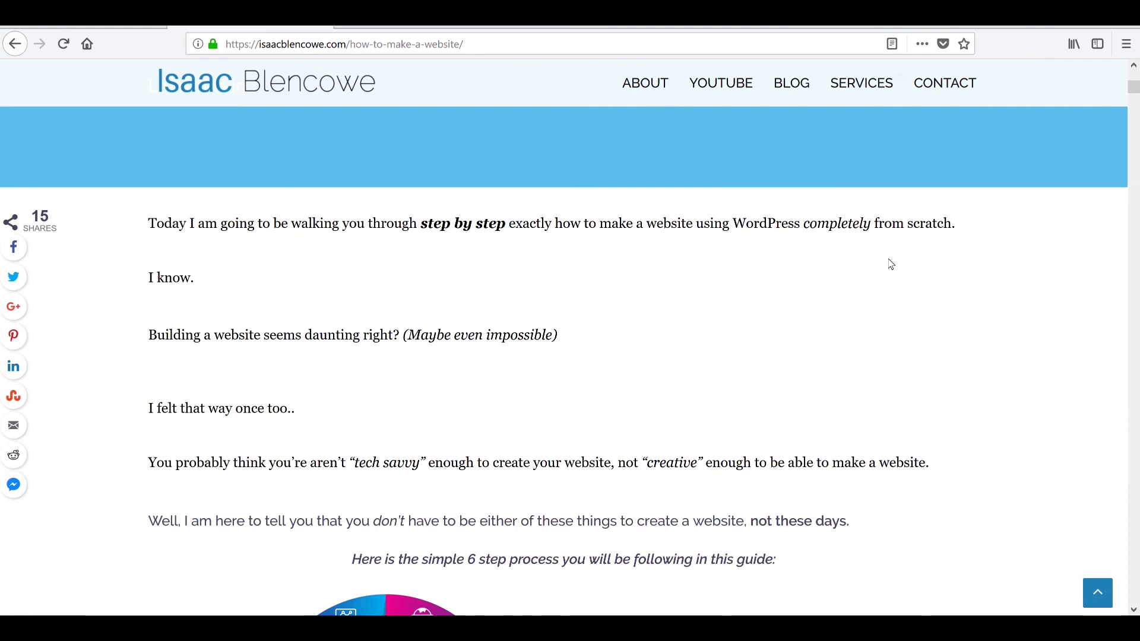
{"action": "scroll", "coordinate": [891, 263], "scroll_direction": "down", "scroll_amount": 15}
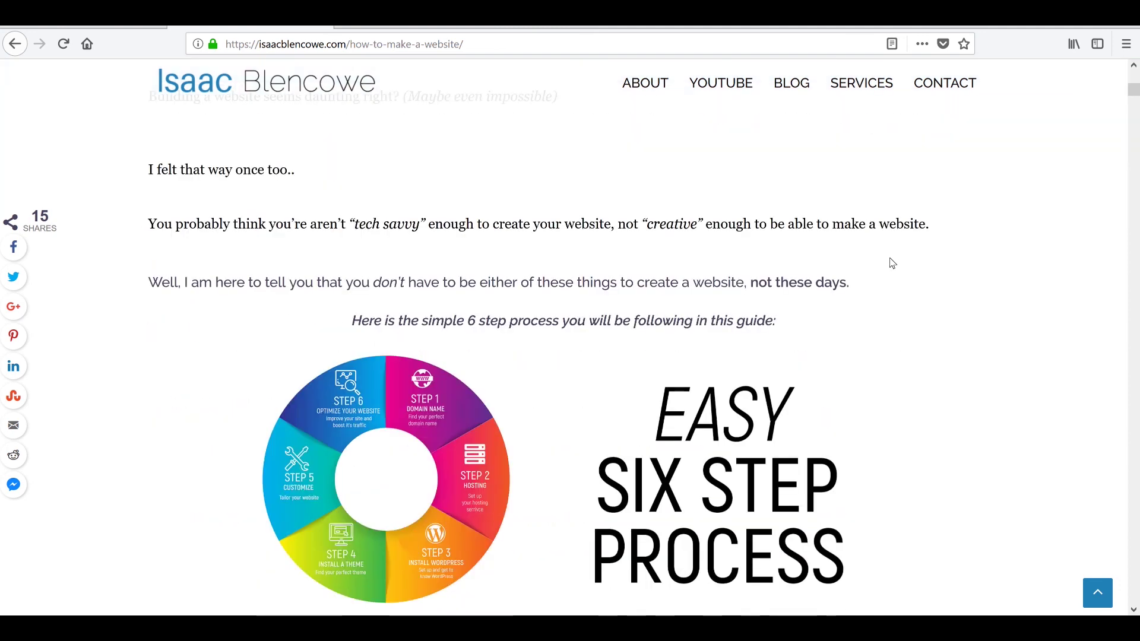
{"action": "scroll", "coordinate": [892, 263], "scroll_direction": "down", "scroll_amount": 5}
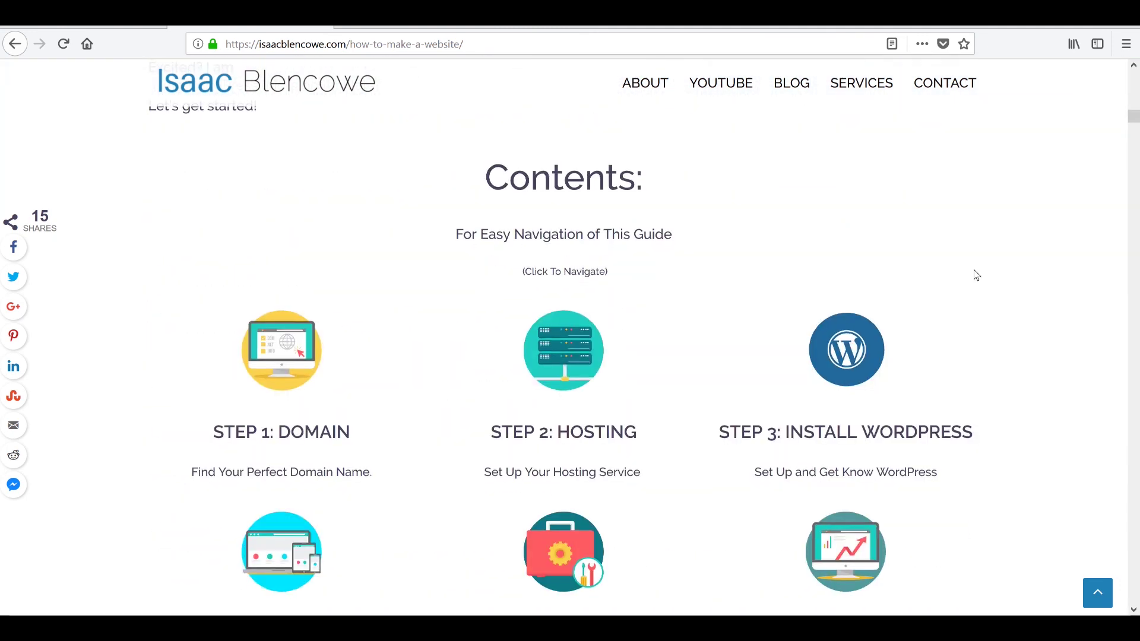
{"action": "scroll", "coordinate": [974, 272], "scroll_direction": "down", "scroll_amount": 3}
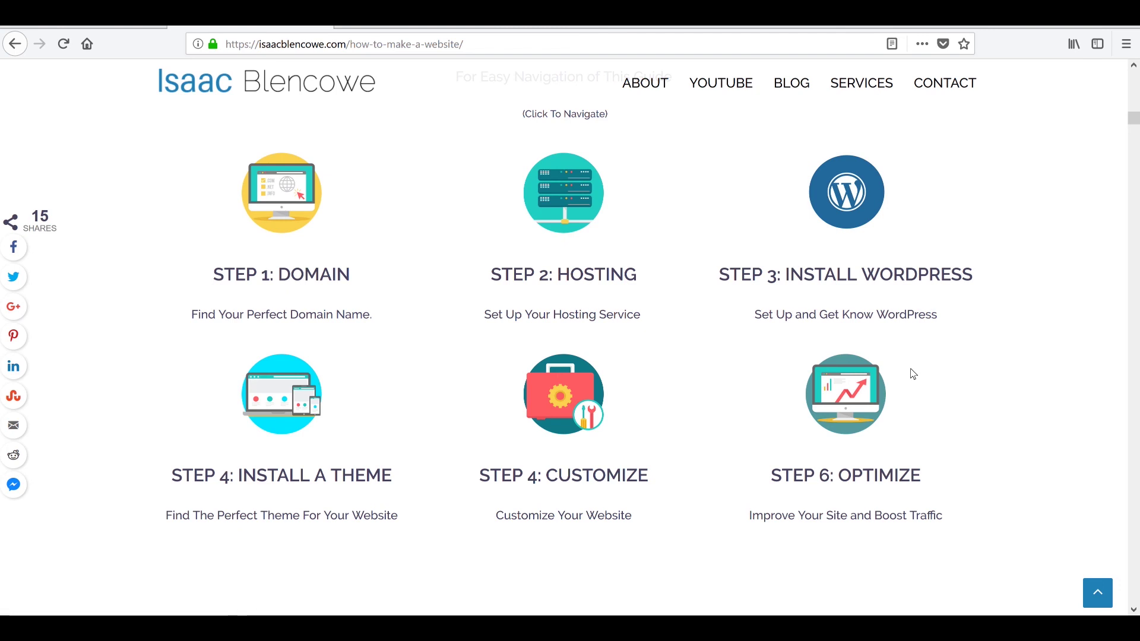
{"action": "left_click", "coordinate": [854, 401]}
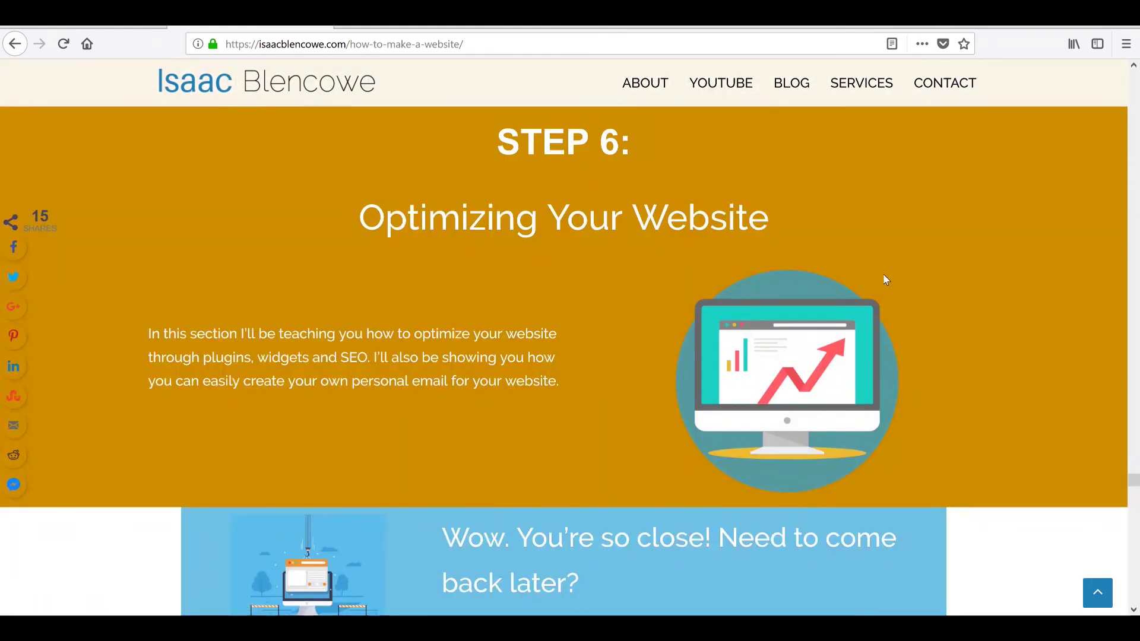
- Scroll through the guide's Helpful Resources and SSL Certificate sections, reading the Really Simple SSL recommendation
{"action": "scroll", "coordinate": [929, 273], "scroll_direction": "down", "scroll_amount": 3}
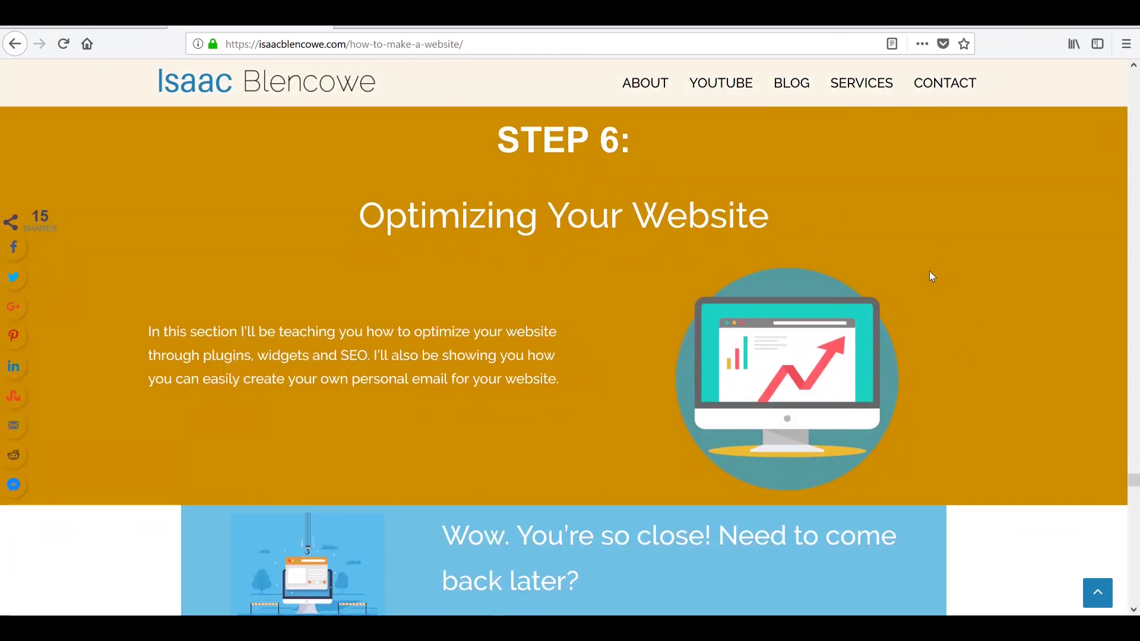
{"action": "scroll", "coordinate": [928, 275], "scroll_direction": "down", "scroll_amount": 6}
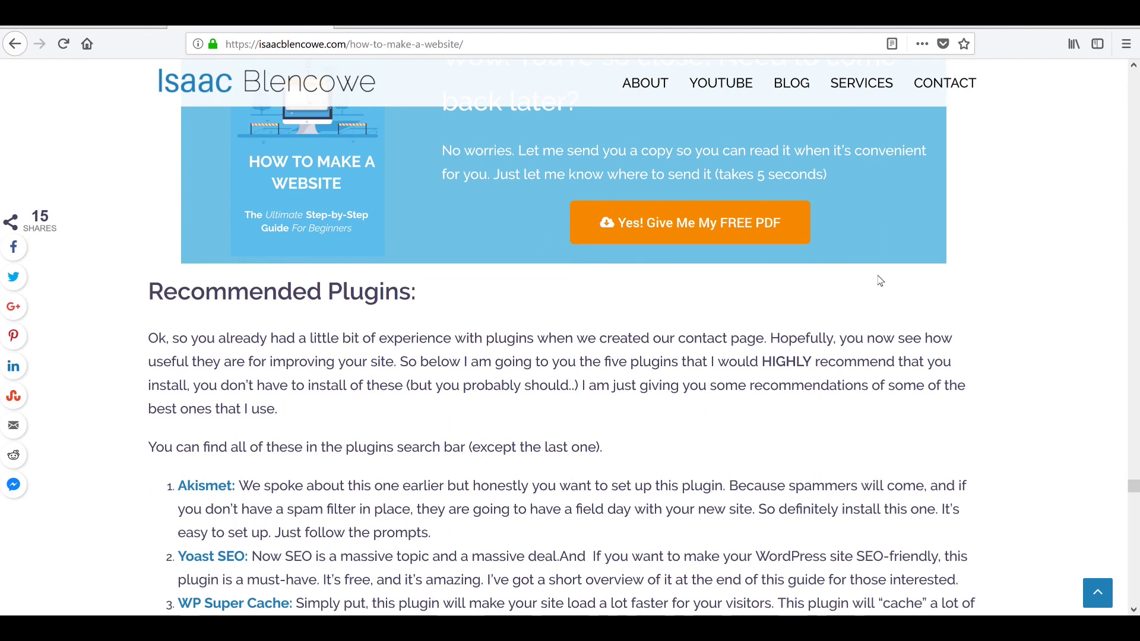
{"action": "scroll", "coordinate": [878, 279], "scroll_direction": "down", "scroll_amount": 3}
{"action": "scroll", "coordinate": [651, 277], "scroll_direction": "down", "scroll_amount": 2}
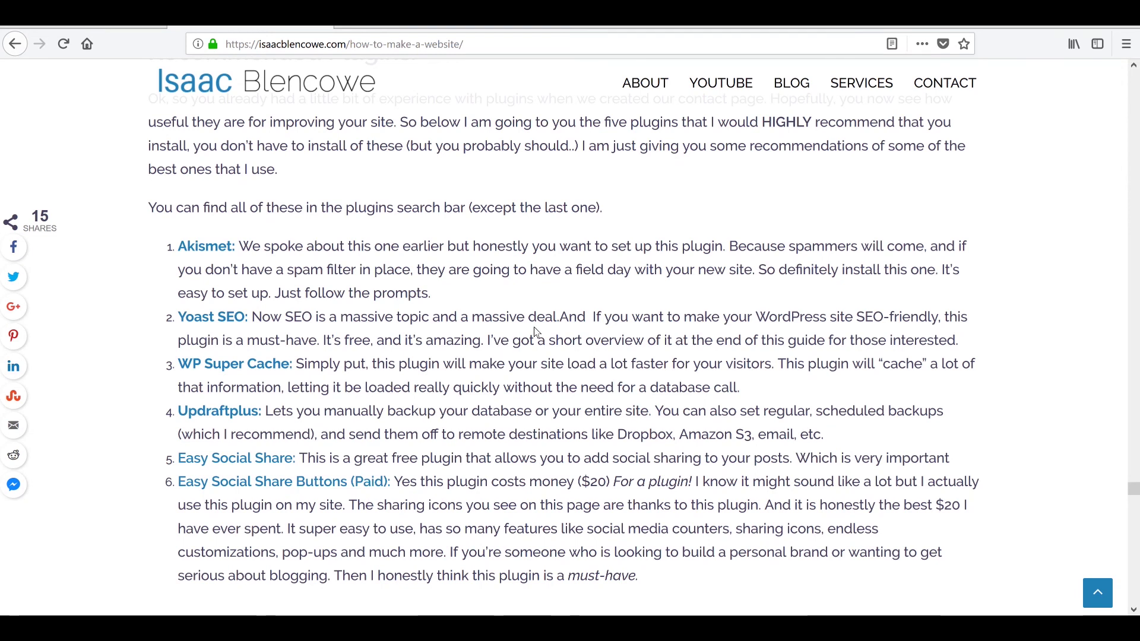
{"action": "scroll", "coordinate": [561, 321], "scroll_direction": "down", "scroll_amount": 6}
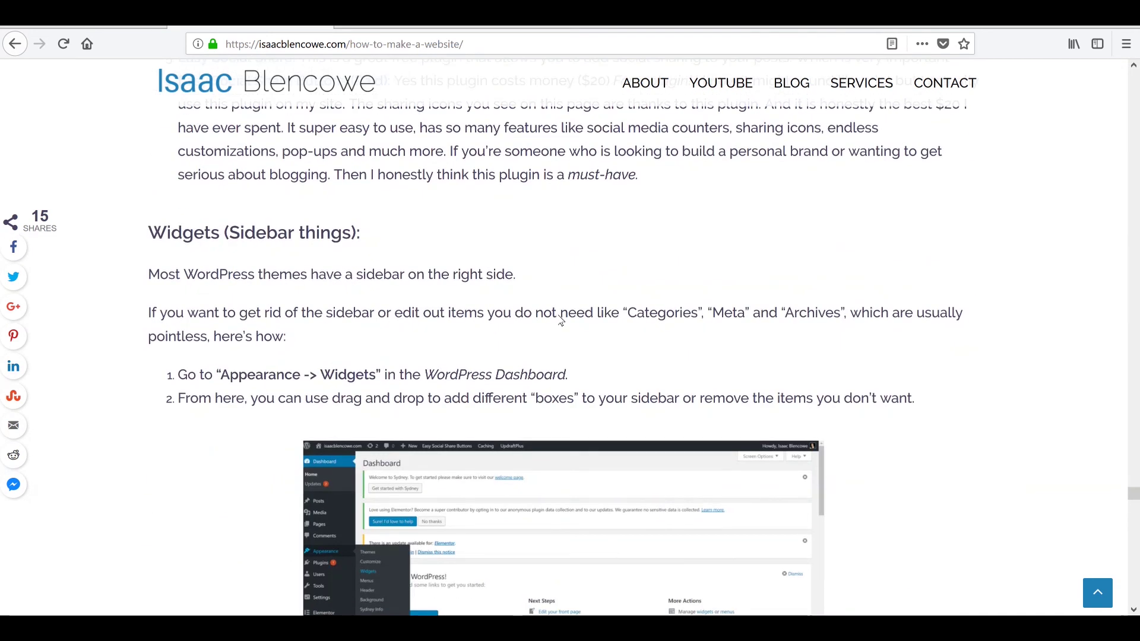
{"action": "scroll", "coordinate": [561, 321], "scroll_direction": "down", "scroll_amount": 4}
{"action": "scroll", "coordinate": [560, 321], "scroll_direction": "down", "scroll_amount": 10}
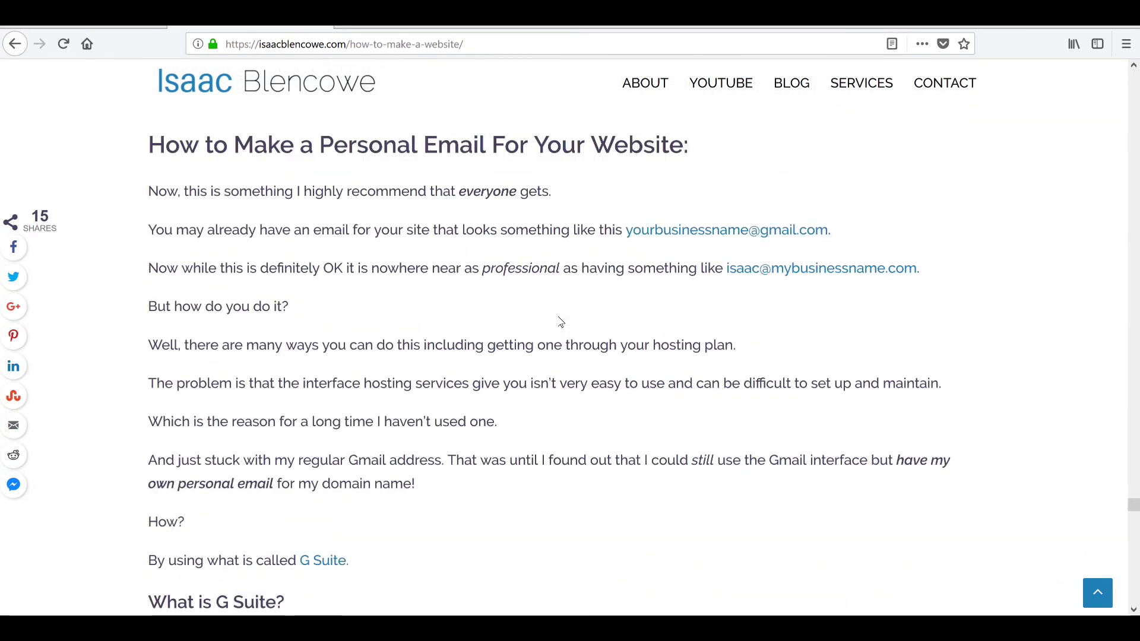
{"action": "scroll", "coordinate": [572, 306], "scroll_direction": "down", "scroll_amount": 12}
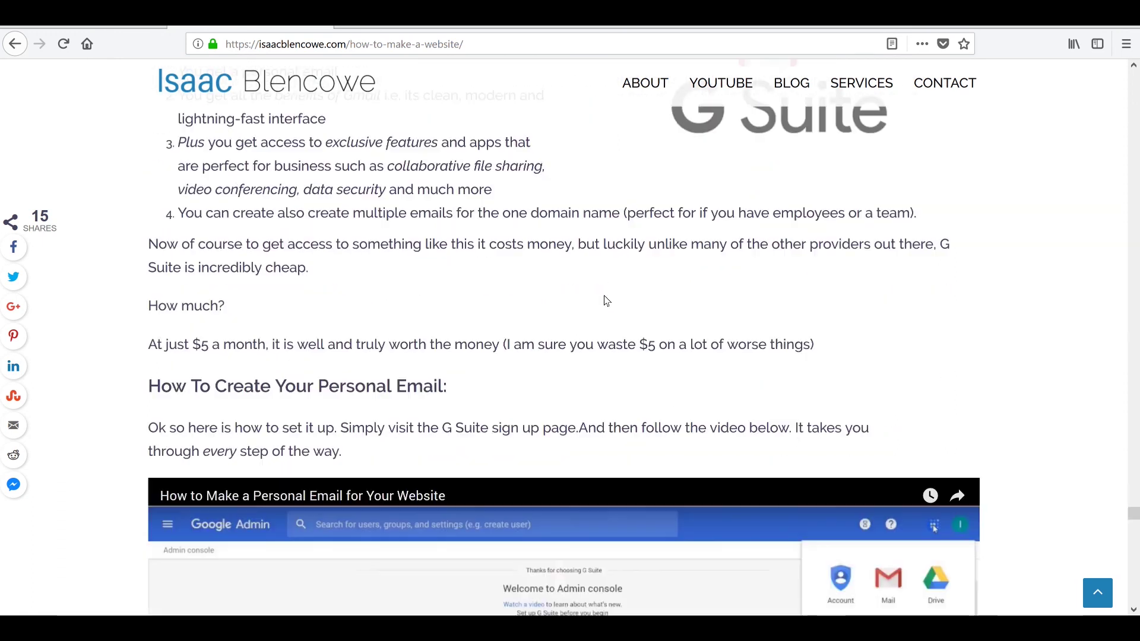
{"action": "scroll", "coordinate": [605, 300], "scroll_direction": "down", "scroll_amount": 10}
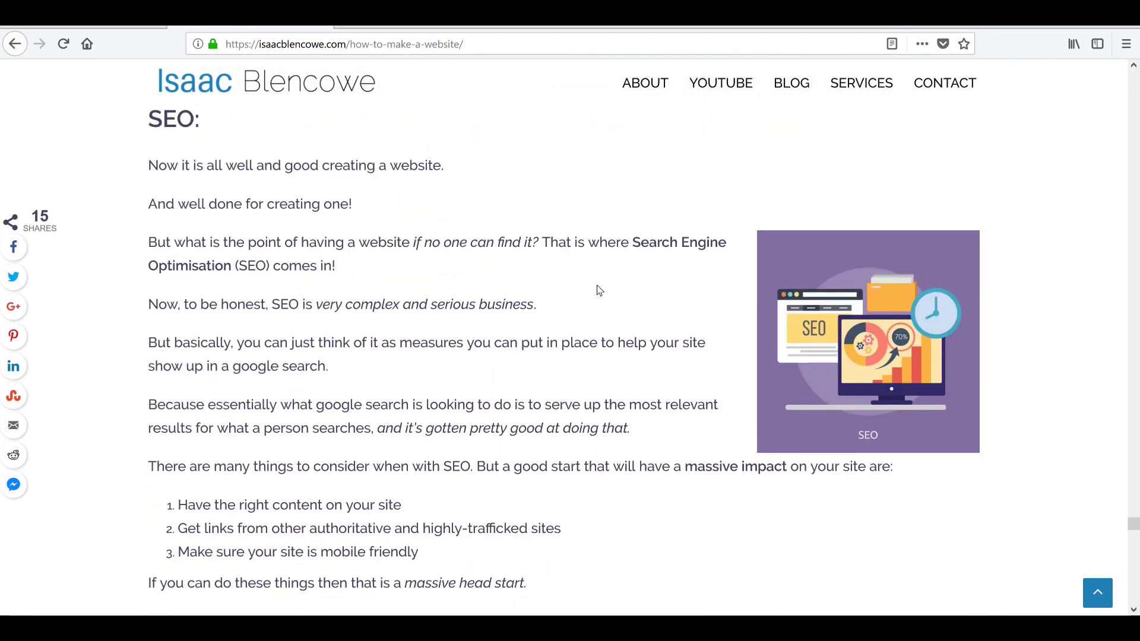
{"action": "scroll", "coordinate": [588, 267], "scroll_direction": "down", "scroll_amount": 3}
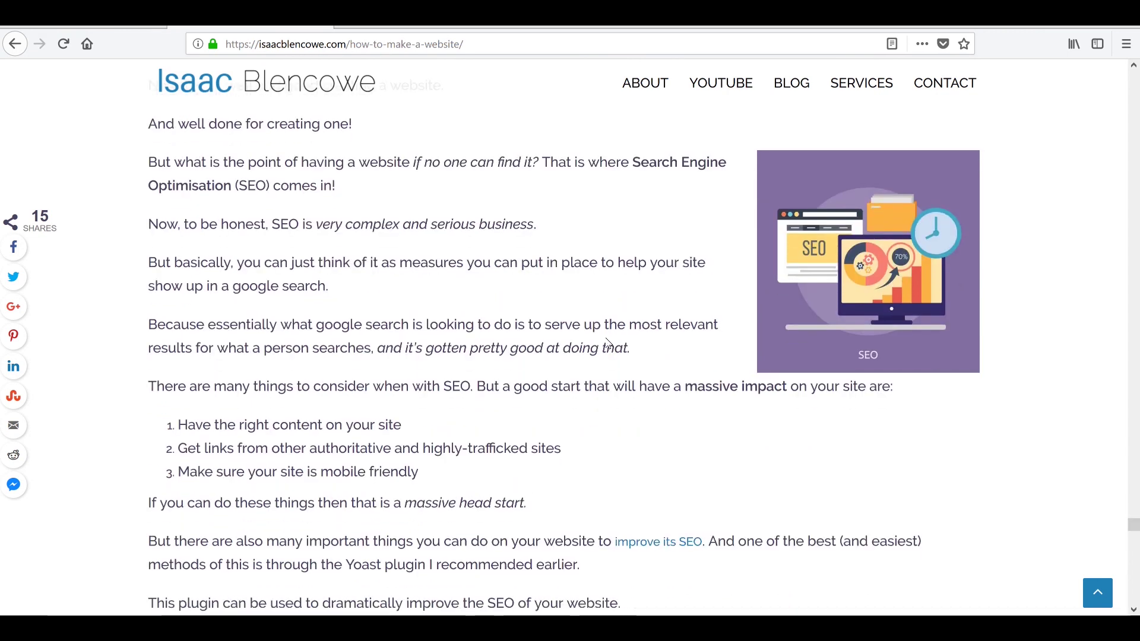
{"action": "scroll", "coordinate": [609, 343], "scroll_direction": "down", "scroll_amount": 5}
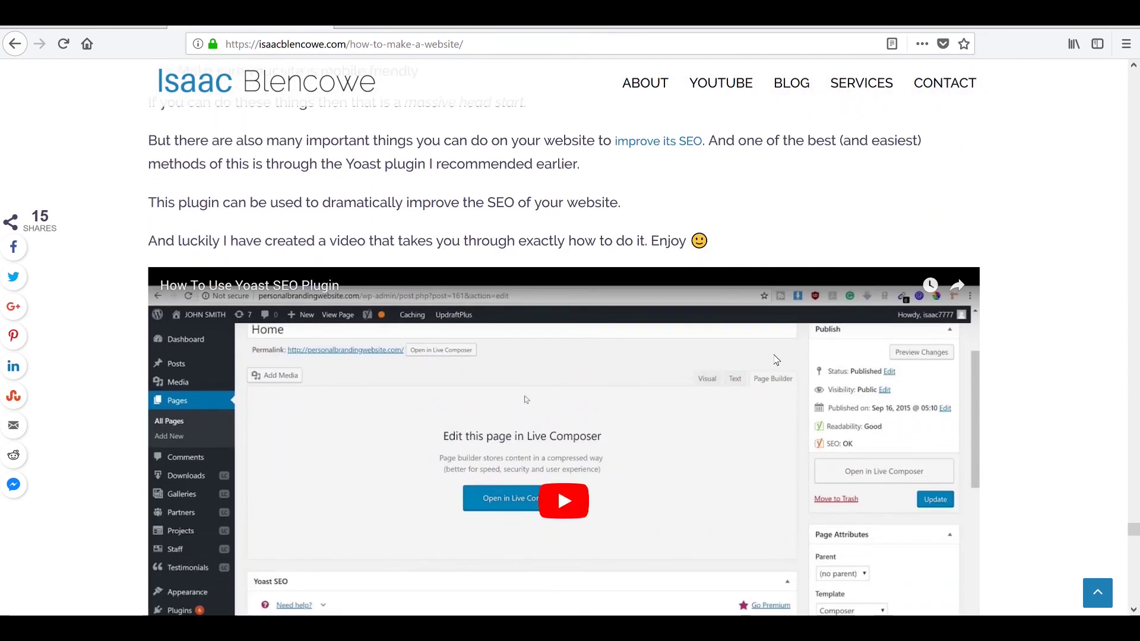
{"action": "scroll", "coordinate": [771, 353], "scroll_direction": "down", "scroll_amount": 1}
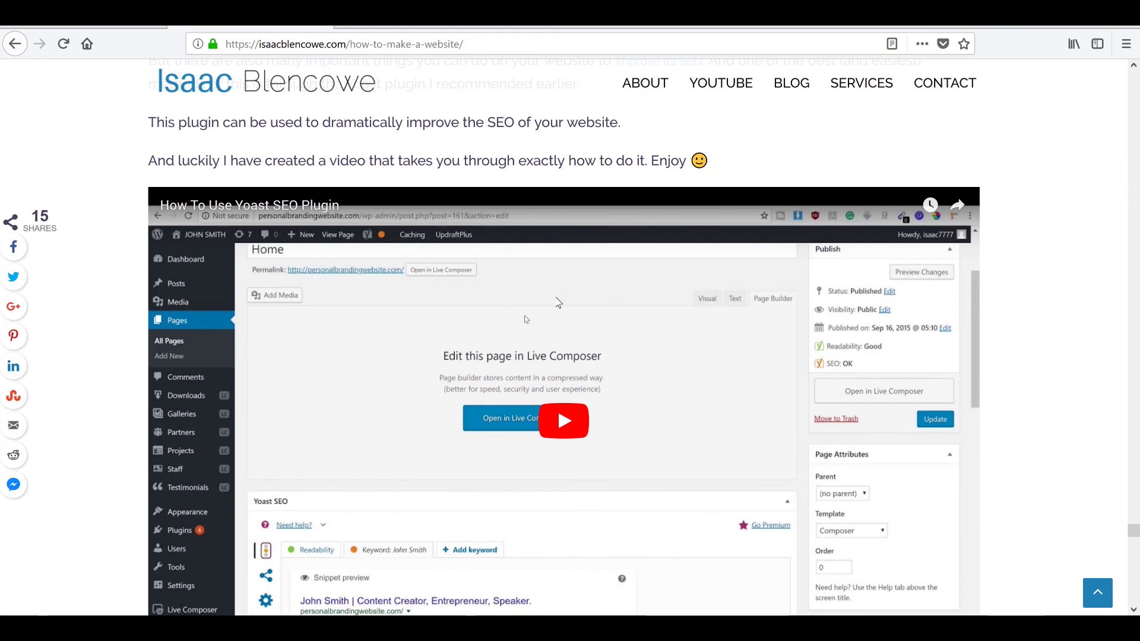
{"action": "scroll", "coordinate": [558, 303], "scroll_direction": "down", "scroll_amount": 5}
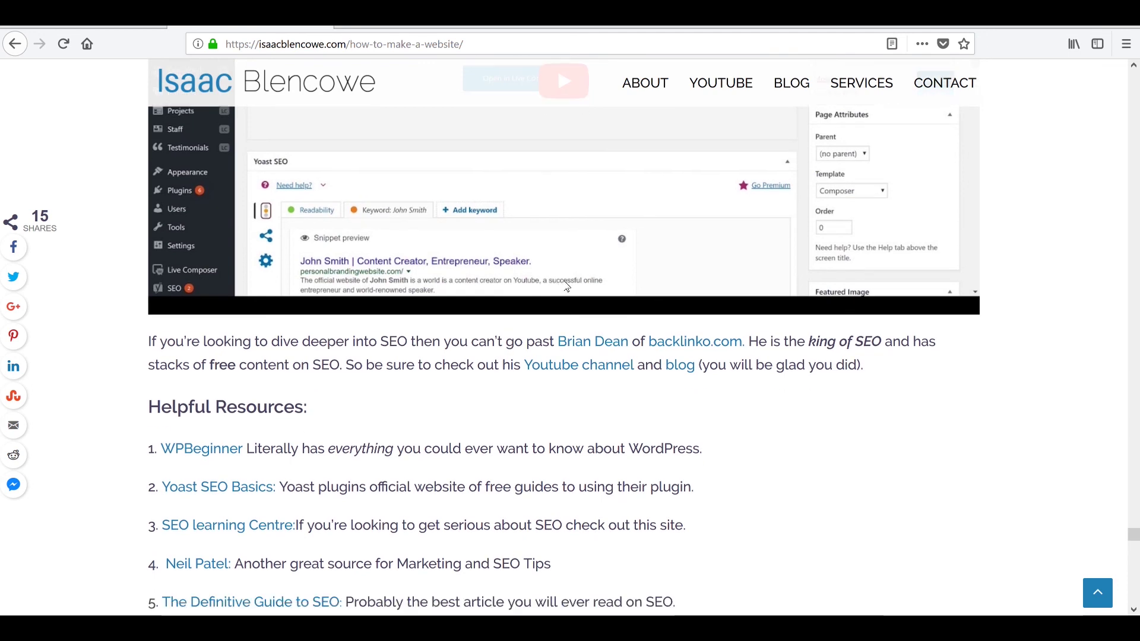
{"action": "scroll", "coordinate": [567, 287], "scroll_direction": "down", "scroll_amount": 2}
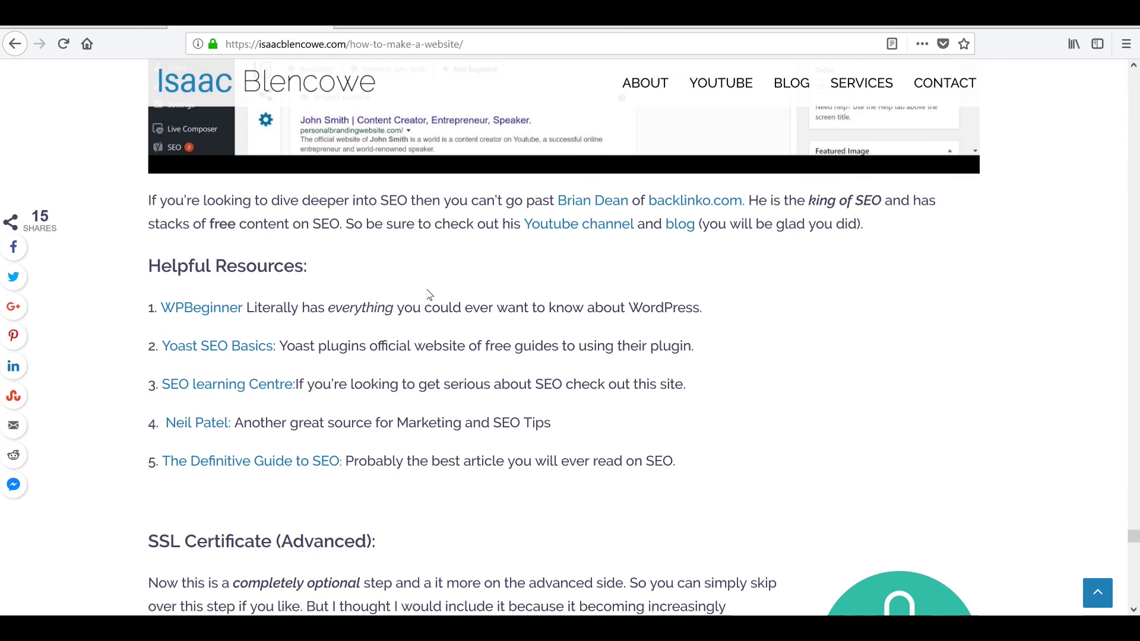
{"action": "scroll", "coordinate": [428, 294], "scroll_direction": "down", "scroll_amount": 6}
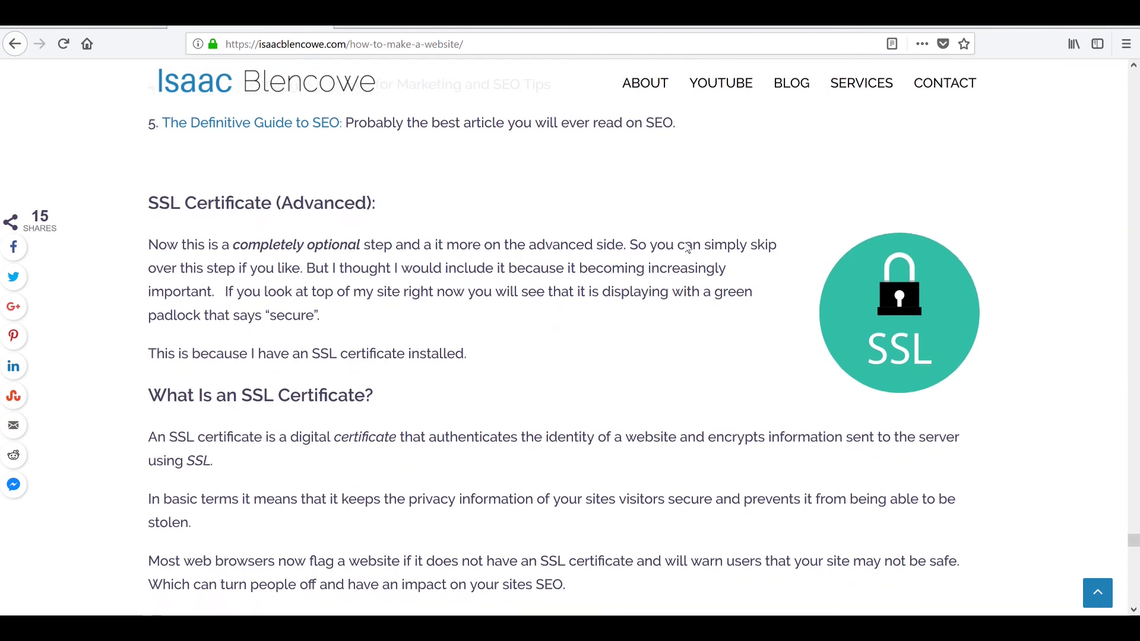
{"action": "scroll", "coordinate": [587, 333], "scroll_direction": "down", "scroll_amount": 3}
{"action": "scroll", "coordinate": [572, 346], "scroll_direction": "up", "scroll_amount": 3}
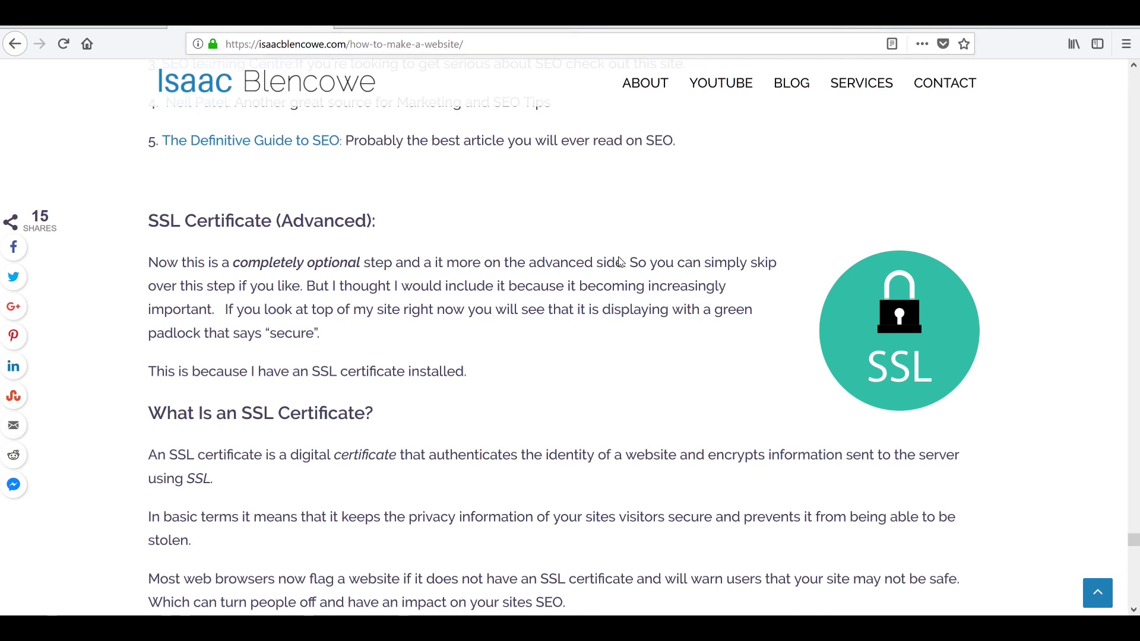
{"action": "scroll", "coordinate": [630, 258], "scroll_direction": "down", "scroll_amount": 3}
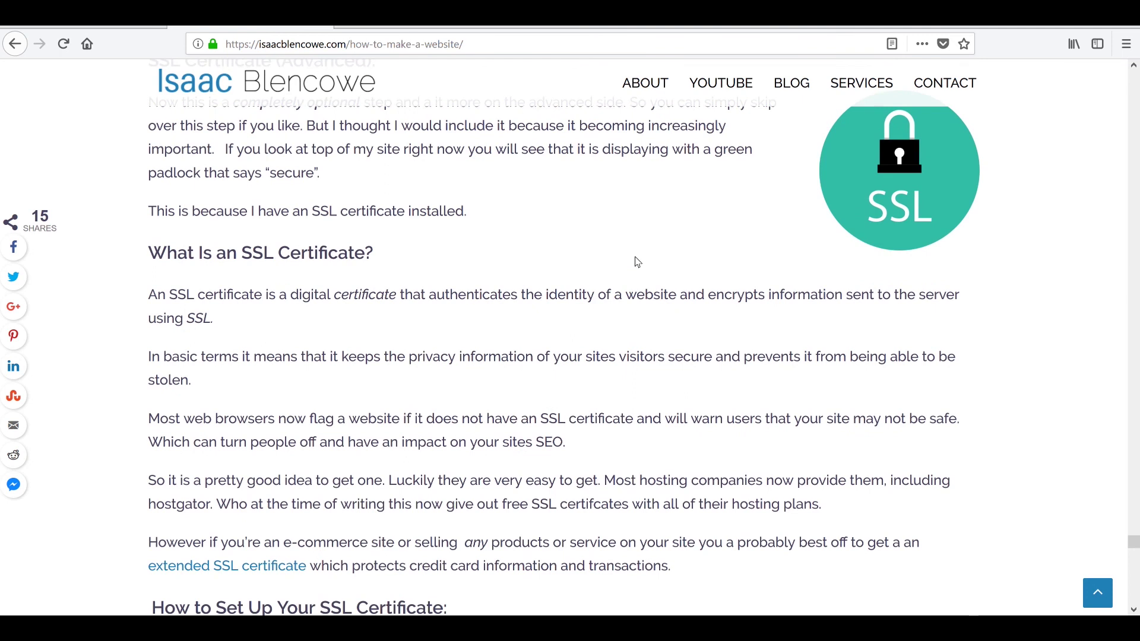
{"action": "scroll", "coordinate": [635, 260], "scroll_direction": "down", "scroll_amount": 3}
{"action": "scroll", "coordinate": [638, 262], "scroll_direction": "down", "scroll_amount": 3}
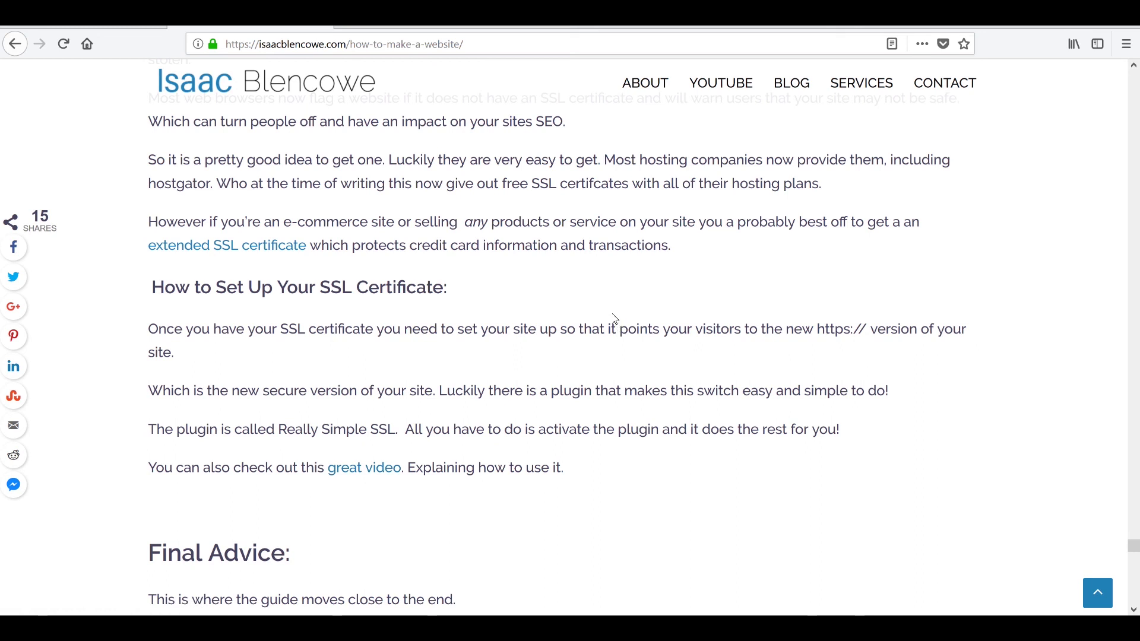
{"action": "scroll", "coordinate": [613, 314], "scroll_direction": "down", "scroll_amount": 10}
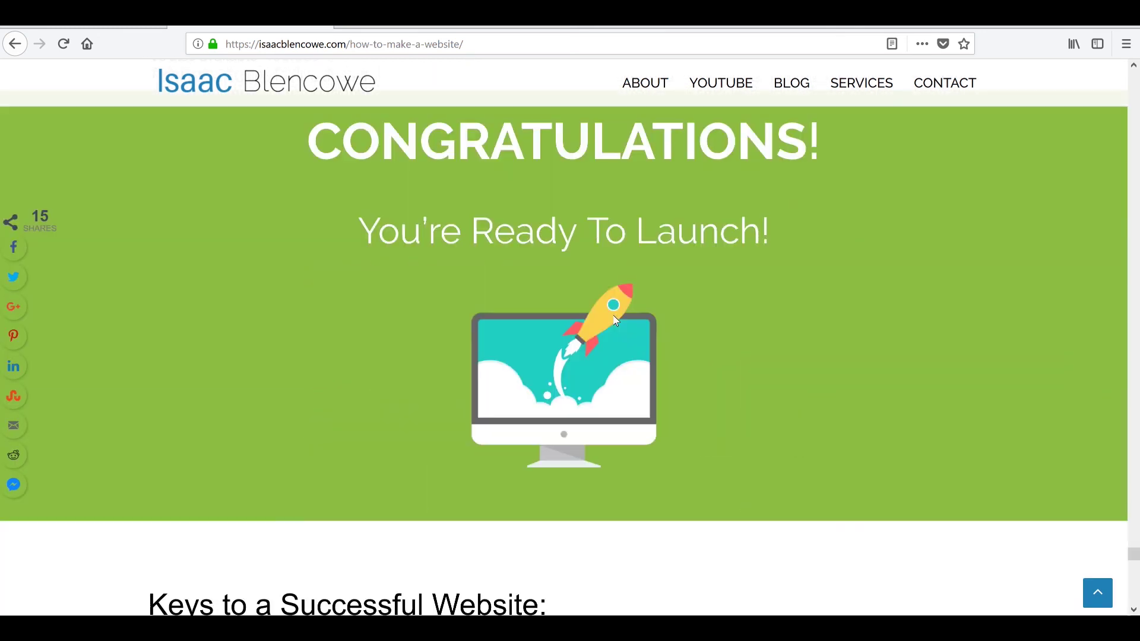
- Scroll through the 10 Keys to a Successful Website list and infographic down to Heat Mapping and Uptime
{"action": "scroll", "coordinate": [613, 320], "scroll_direction": "down", "scroll_amount": 6}
{"action": "scroll", "coordinate": [618, 321], "scroll_direction": "down", "scroll_amount": 3}
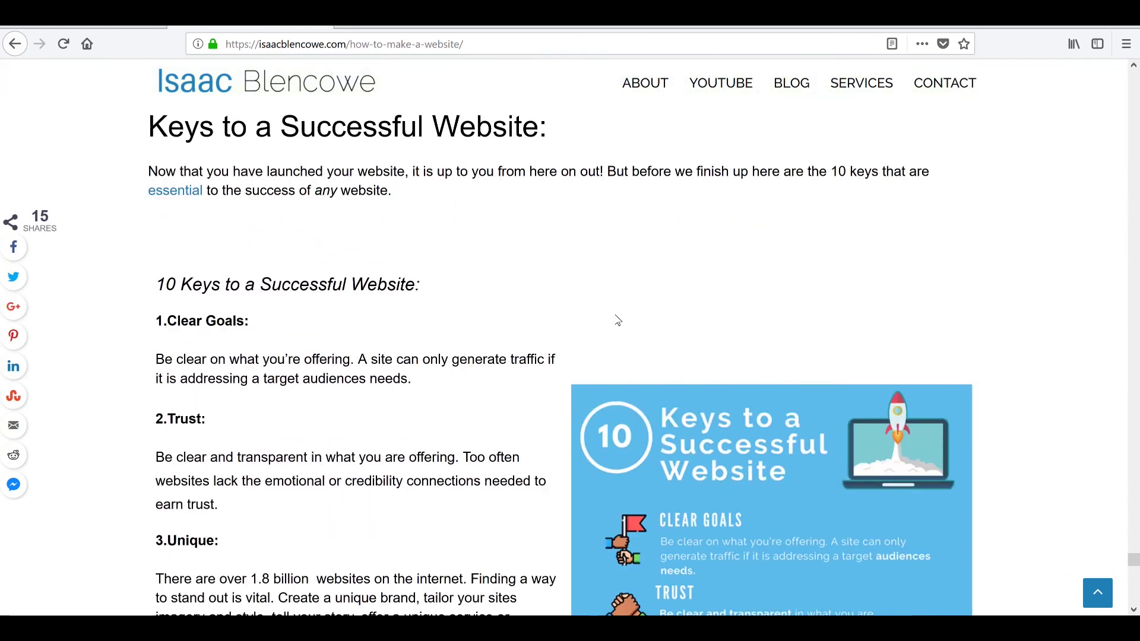
{"action": "scroll", "coordinate": [618, 321], "scroll_direction": "up", "scroll_amount": 3}
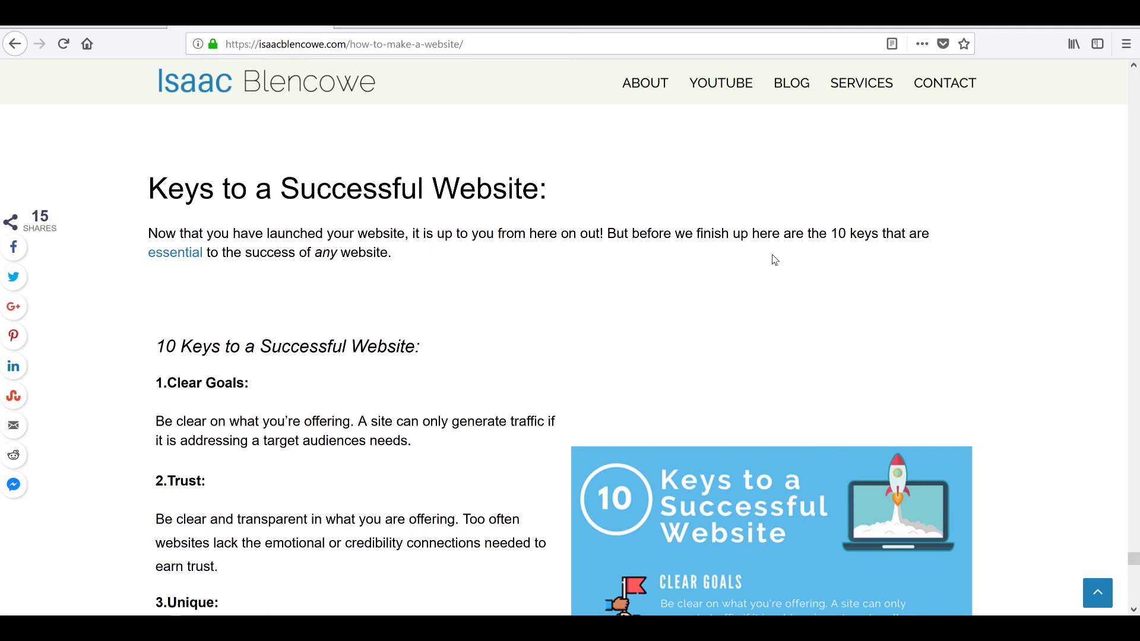
{"action": "scroll", "coordinate": [922, 325], "scroll_direction": "down", "scroll_amount": 5}
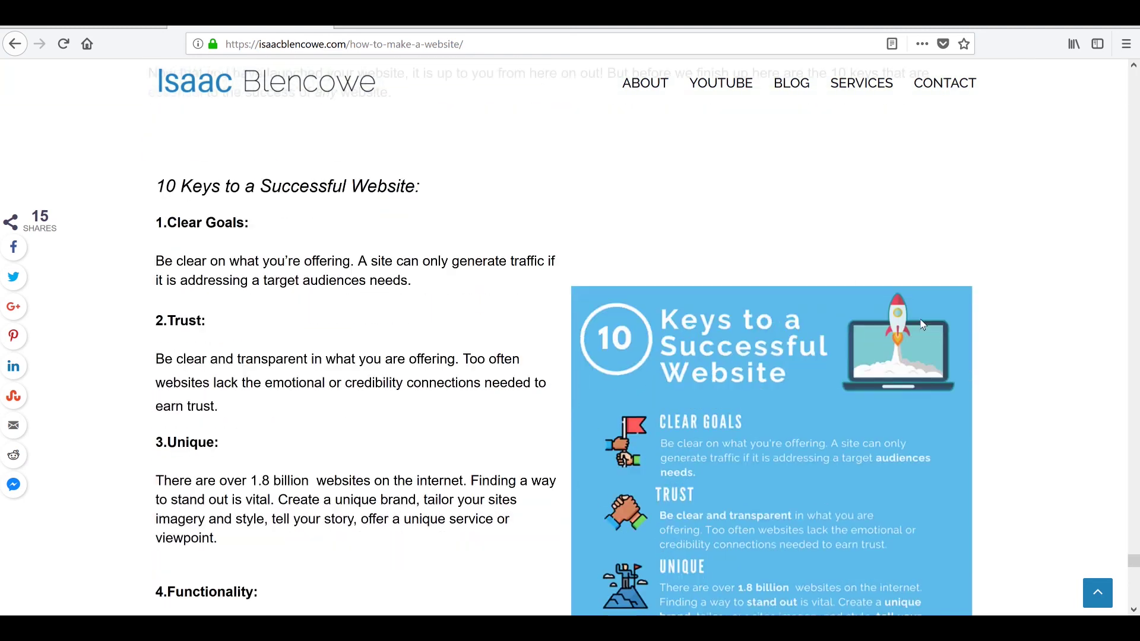
{"action": "scroll", "coordinate": [923, 324], "scroll_direction": "down", "scroll_amount": 2}
{"action": "scroll", "coordinate": [922, 322], "scroll_direction": "down", "scroll_amount": 5}
{"action": "scroll", "coordinate": [922, 320], "scroll_direction": "down", "scroll_amount": 1}
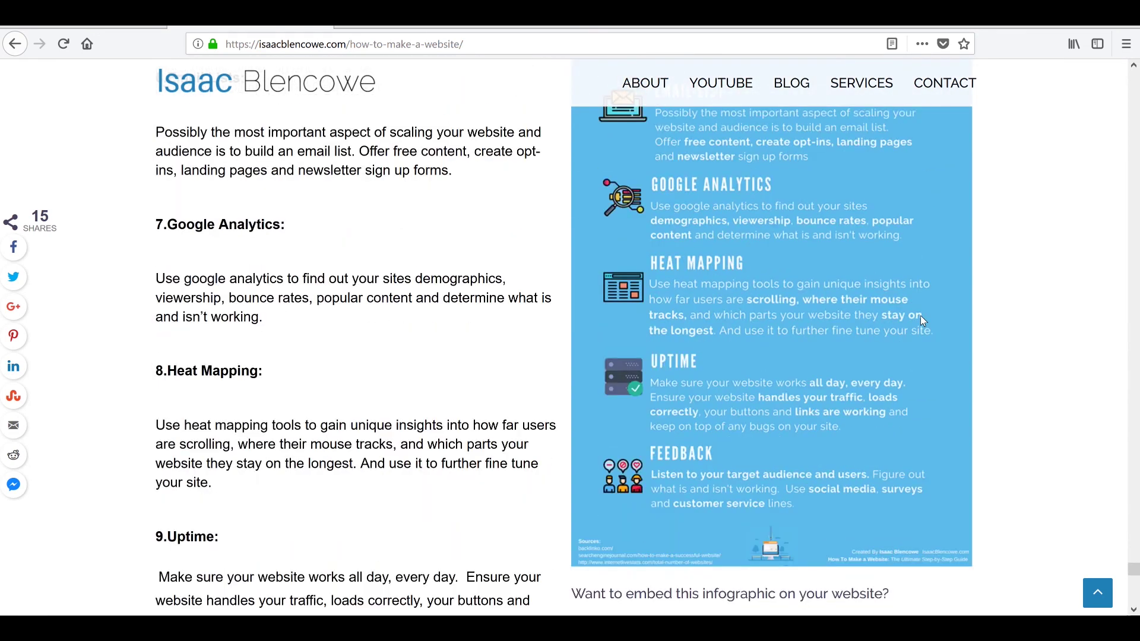
{"action": "scroll", "coordinate": [922, 321], "scroll_direction": "down", "scroll_amount": 8}
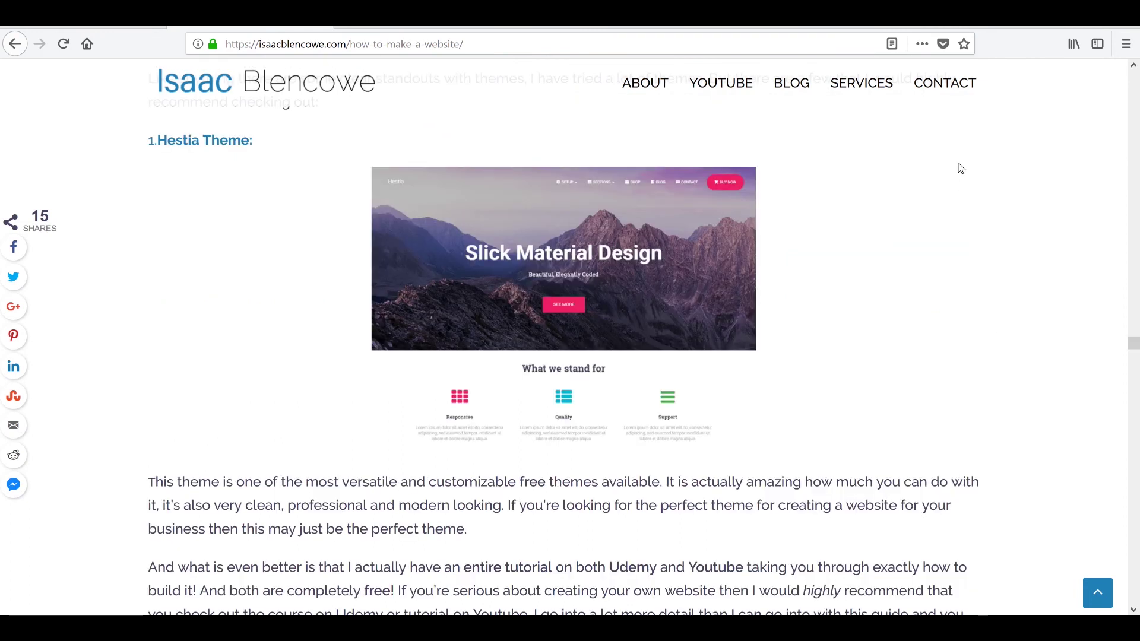
- Skim the Sydney, West and DIVI theme recommendations and the premium theme install steps
{"action": "scroll", "coordinate": [961, 169], "scroll_direction": "down", "scroll_amount": 8}
{"action": "scroll", "coordinate": [955, 172], "scroll_direction": "down", "scroll_amount": 3}
{"action": "scroll", "coordinate": [955, 172], "scroll_direction": "up", "scroll_amount": 2}
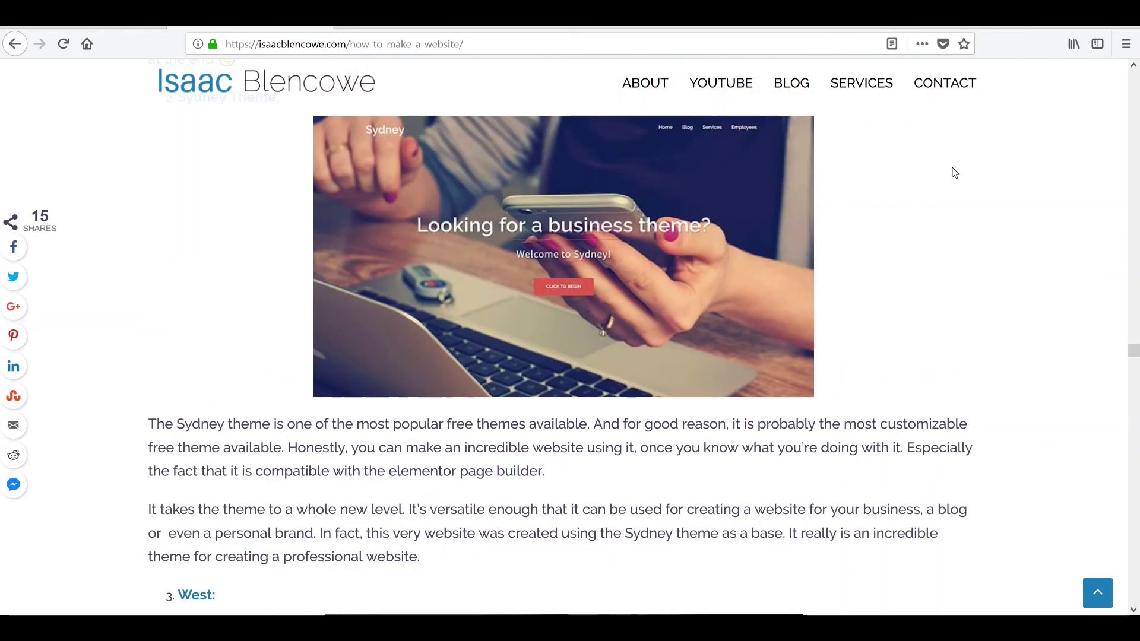
{"action": "scroll", "coordinate": [825, 216], "scroll_direction": "up", "scroll_amount": 1}
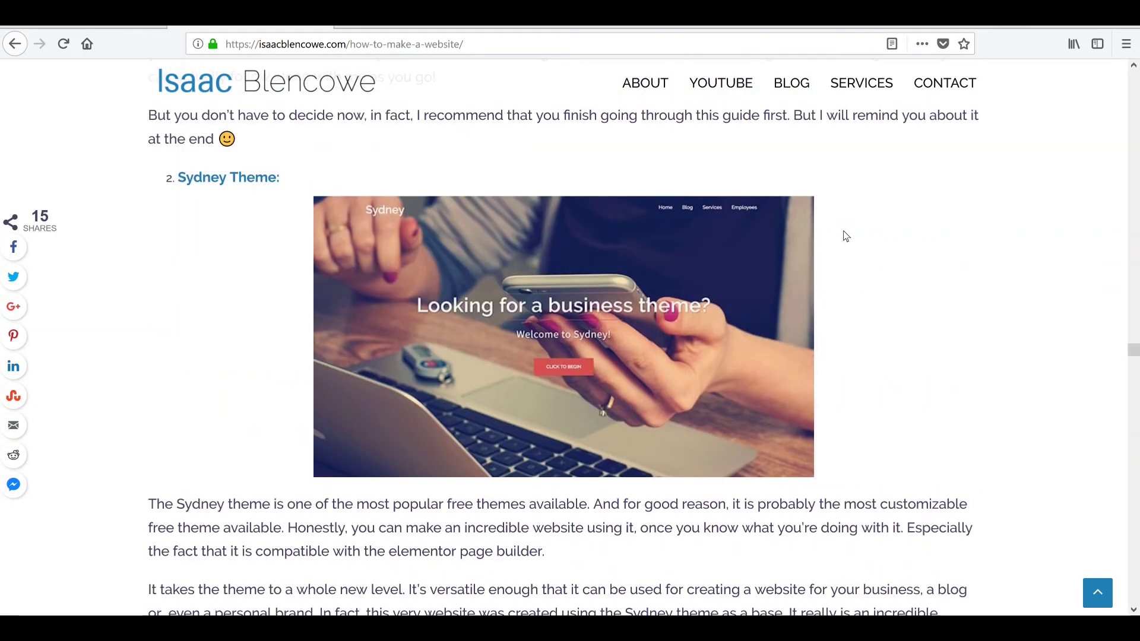
{"action": "scroll", "coordinate": [846, 235], "scroll_direction": "down", "scroll_amount": 2}
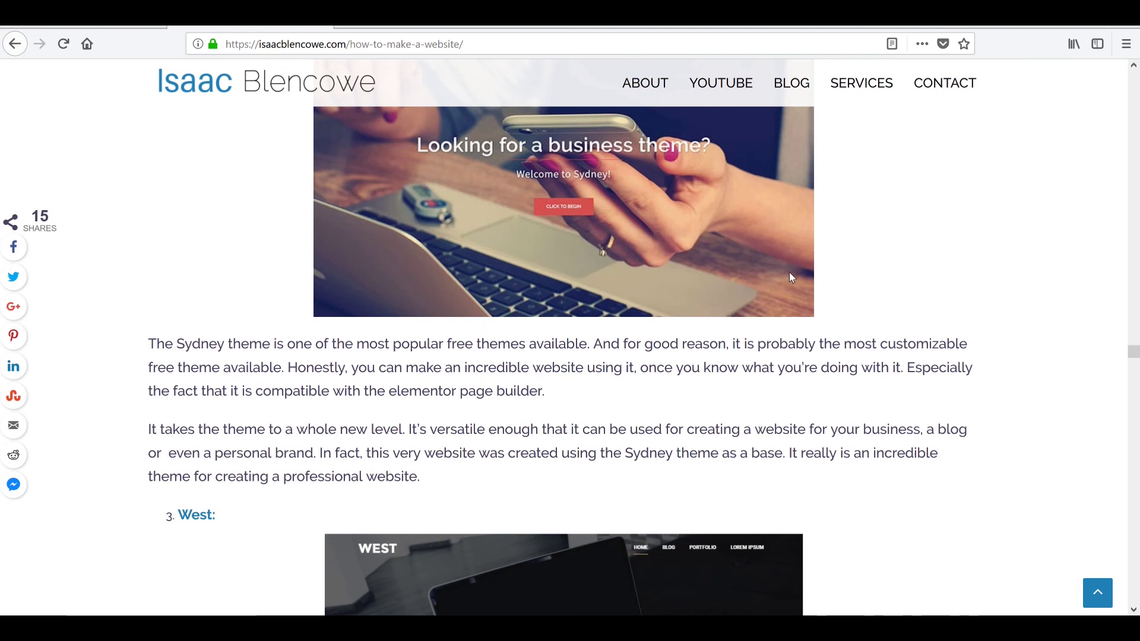
{"action": "scroll", "coordinate": [799, 258], "scroll_direction": "down", "scroll_amount": 4}
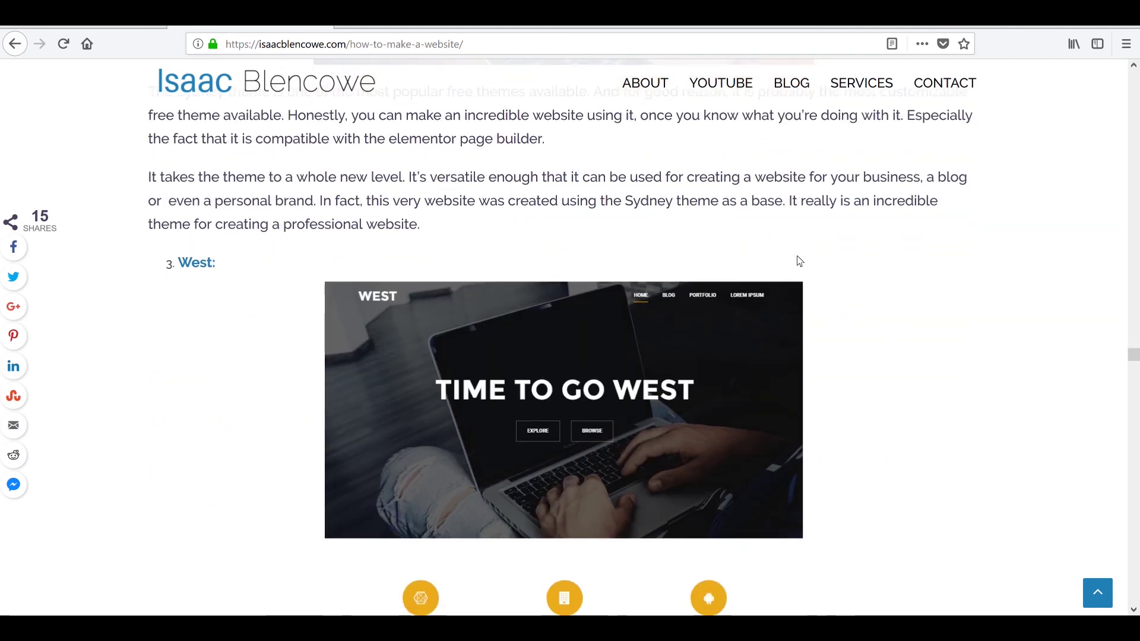
{"action": "scroll", "coordinate": [799, 261], "scroll_direction": "down", "scroll_amount": 7}
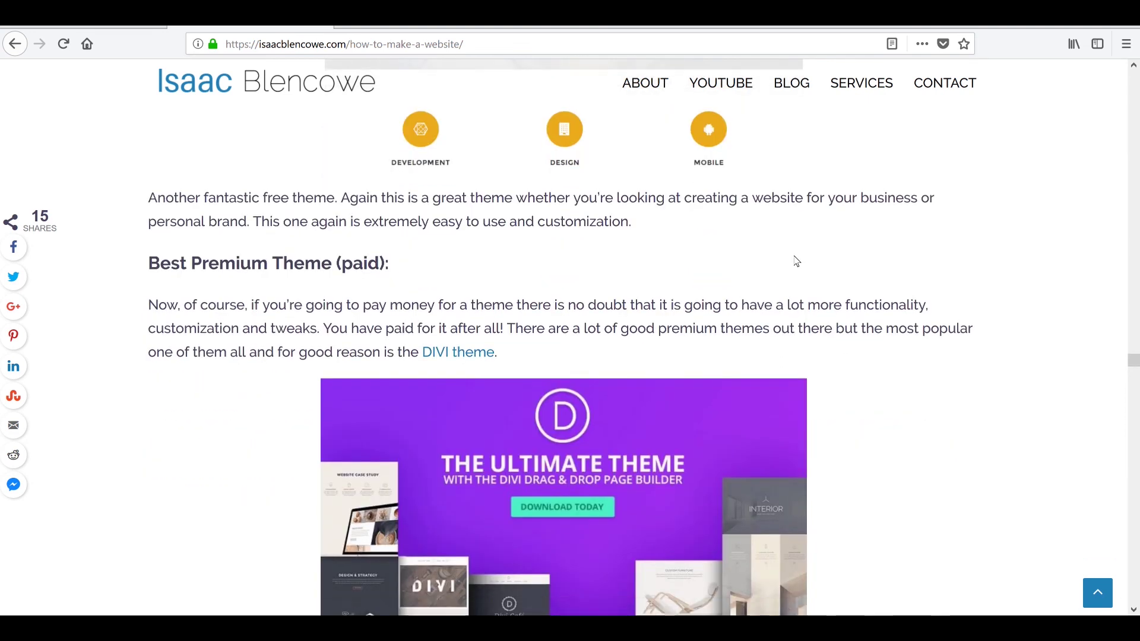
{"action": "scroll", "coordinate": [789, 243], "scroll_direction": "down", "scroll_amount": 3}
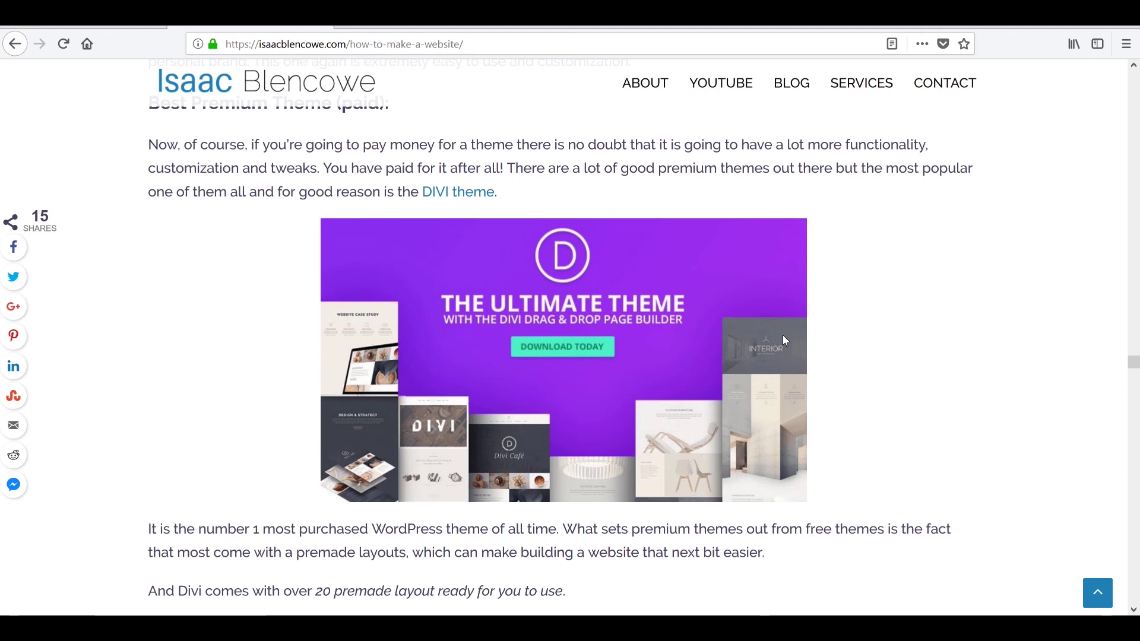
{"action": "scroll", "coordinate": [875, 333], "scroll_direction": "down", "scroll_amount": 4}
{"action": "scroll", "coordinate": [810, 321], "scroll_direction": "down", "scroll_amount": 8}
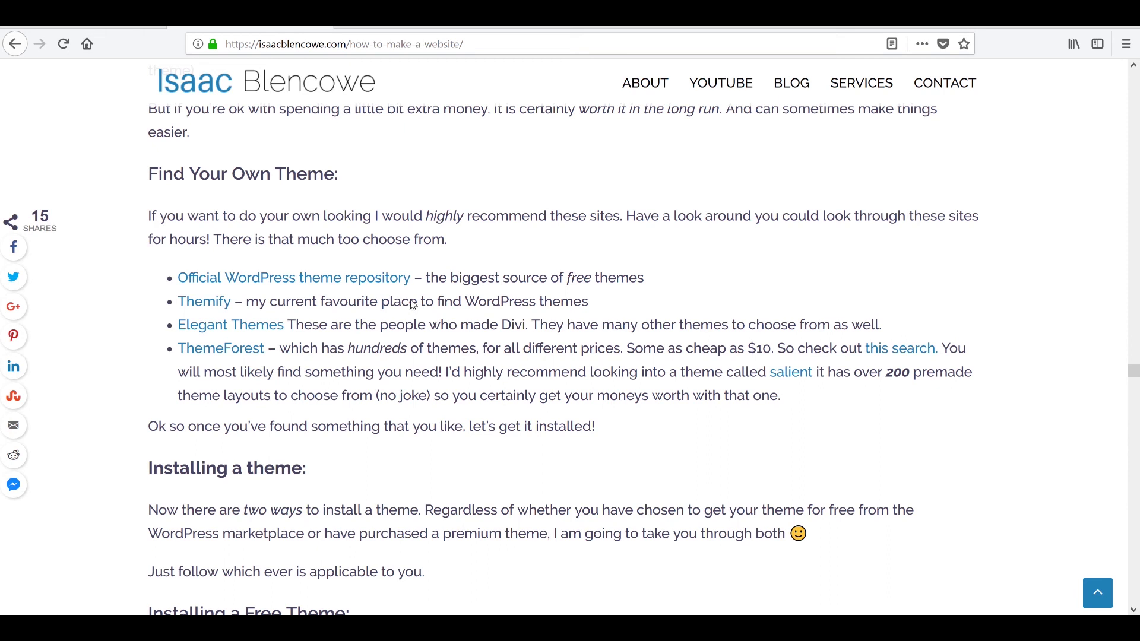
{"action": "scroll", "coordinate": [438, 261], "scroll_direction": "down", "scroll_amount": 6}
{"action": "scroll", "coordinate": [439, 263], "scroll_direction": "down", "scroll_amount": 8}
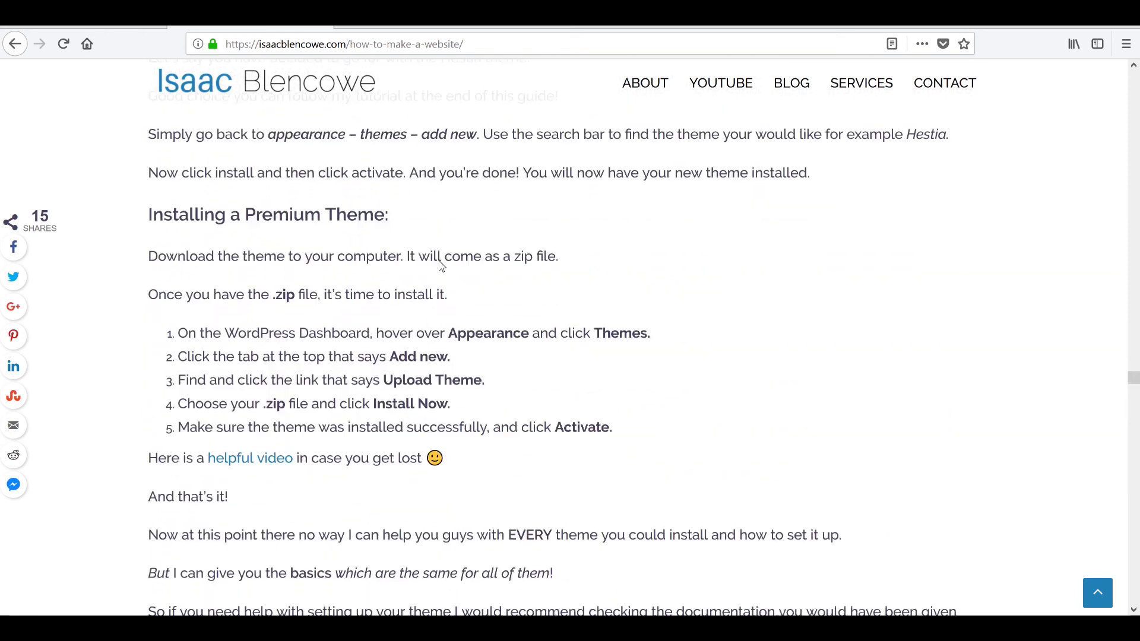
- Return to the top of the guide at its 'How To Make A Website' banner using the scrollbar
{"action": "scroll", "coordinate": [484, 221], "scroll_direction": "up", "scroll_amount": 3}
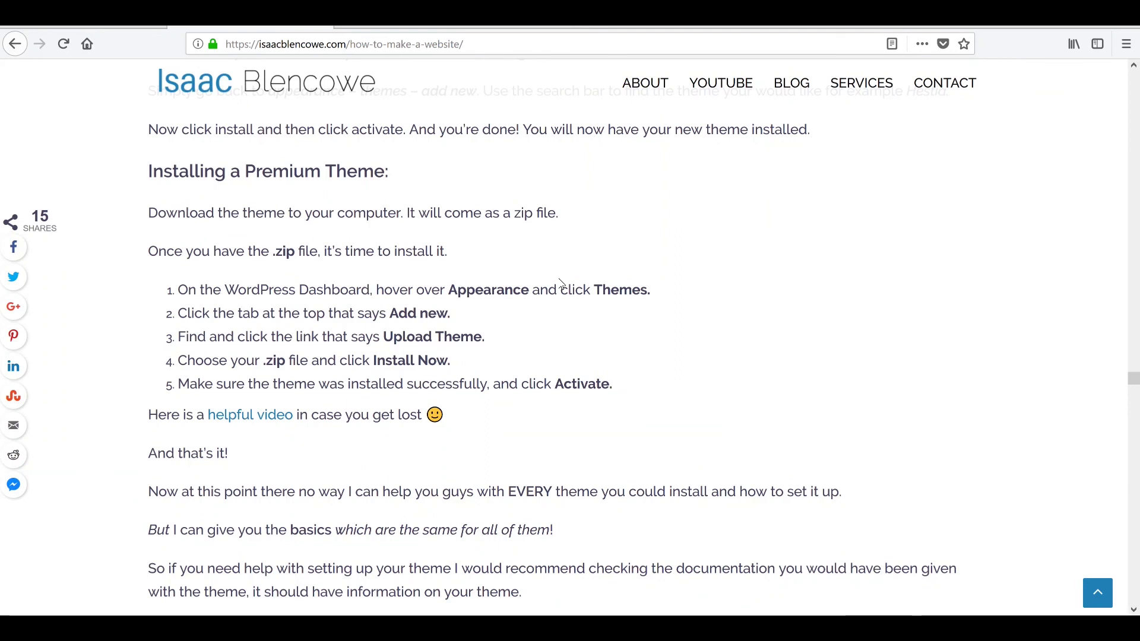
{"action": "left_click", "coordinate": [1135, 355]}
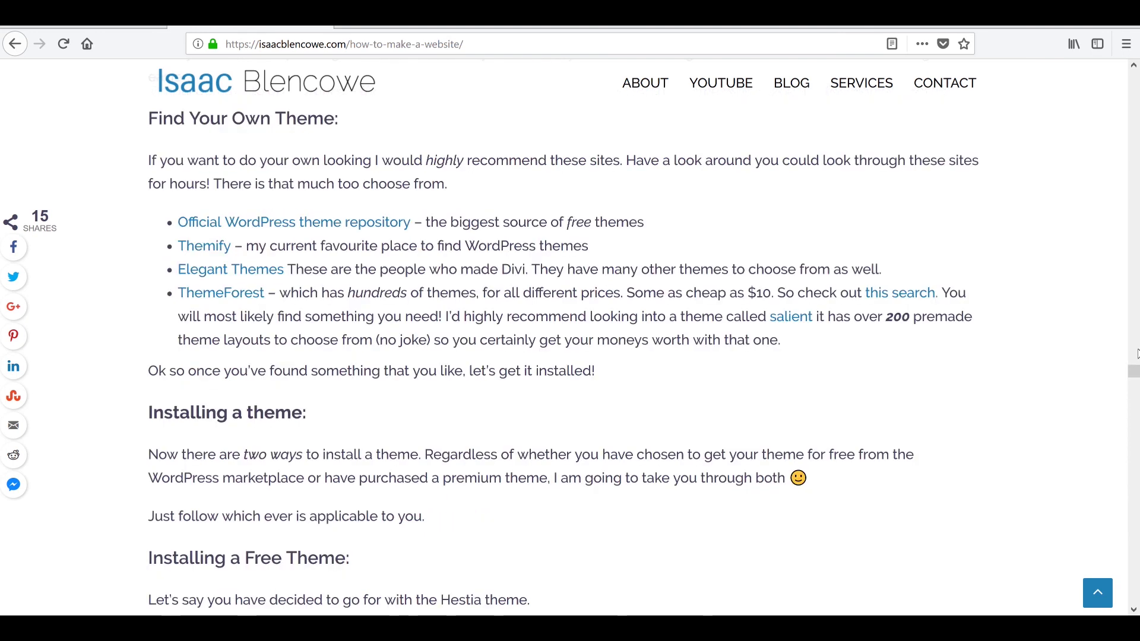
{"action": "left_click_drag", "start_coordinate": [1133, 373], "coordinate": [1135, 66]}
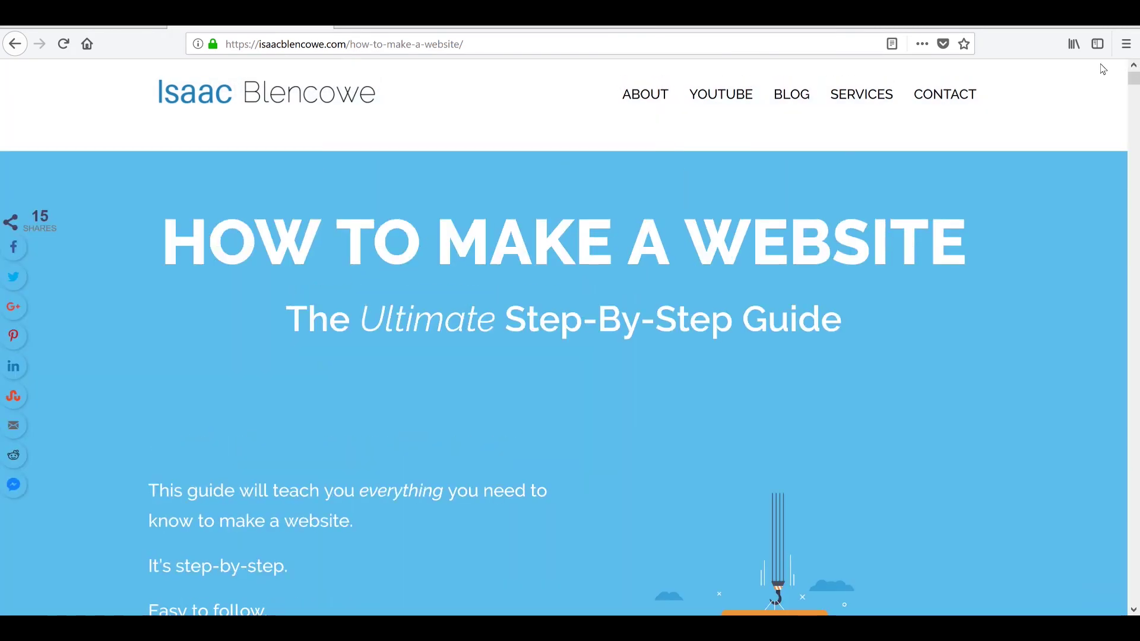